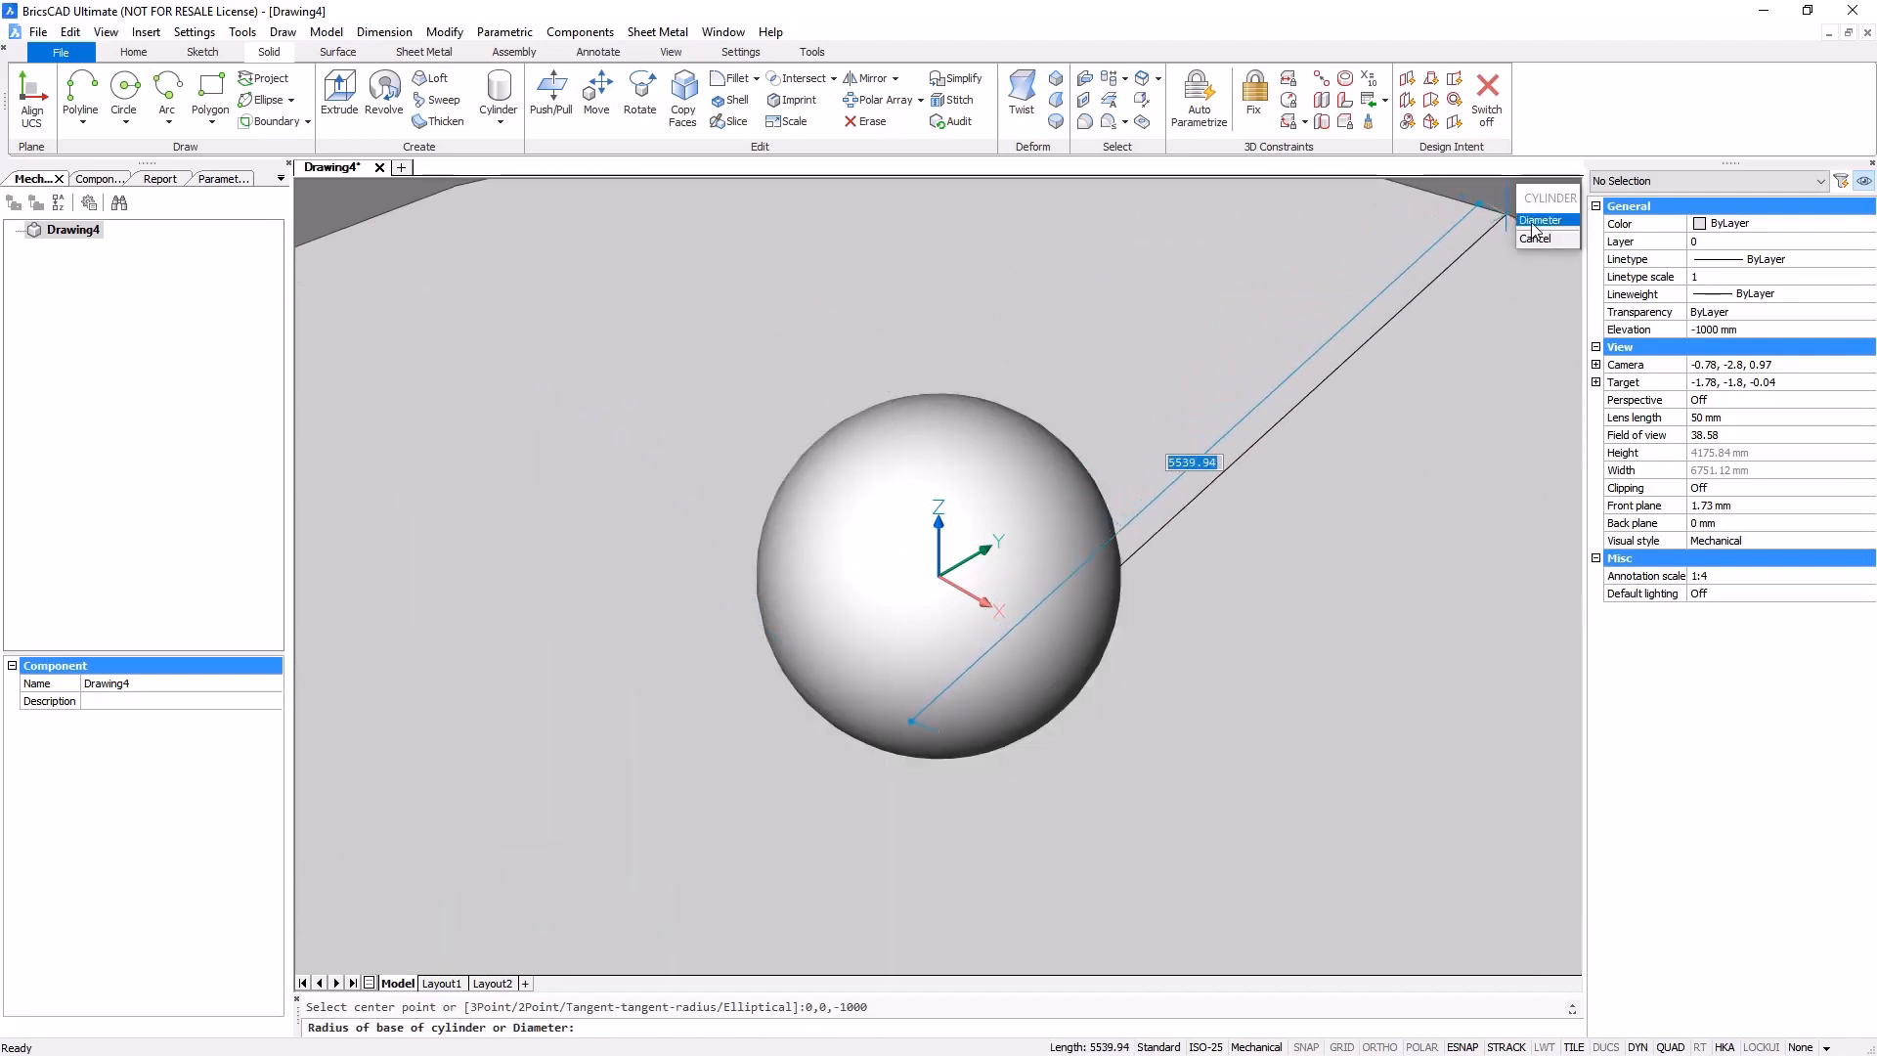
- Finish the cylinder running vertically through the sphere, using a base diameter of 960 mm
click(1539, 220)
text(960)
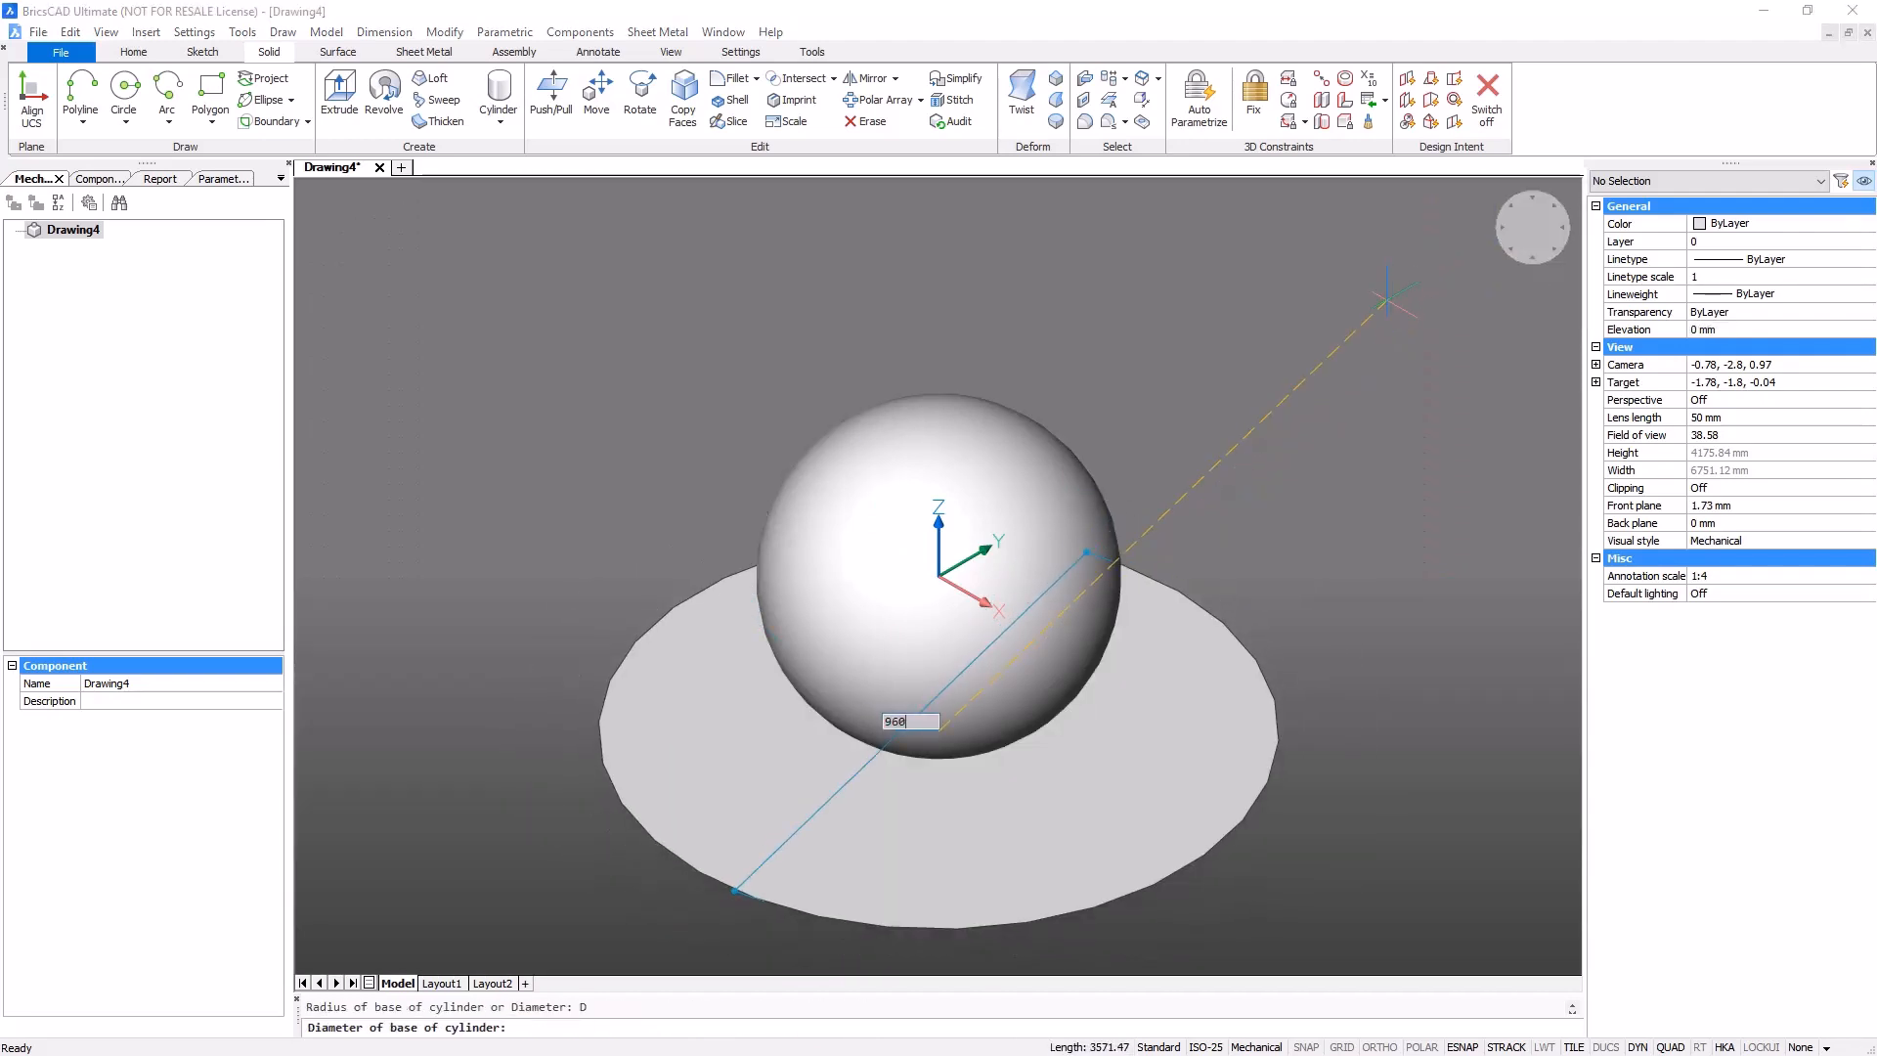
key(Return)
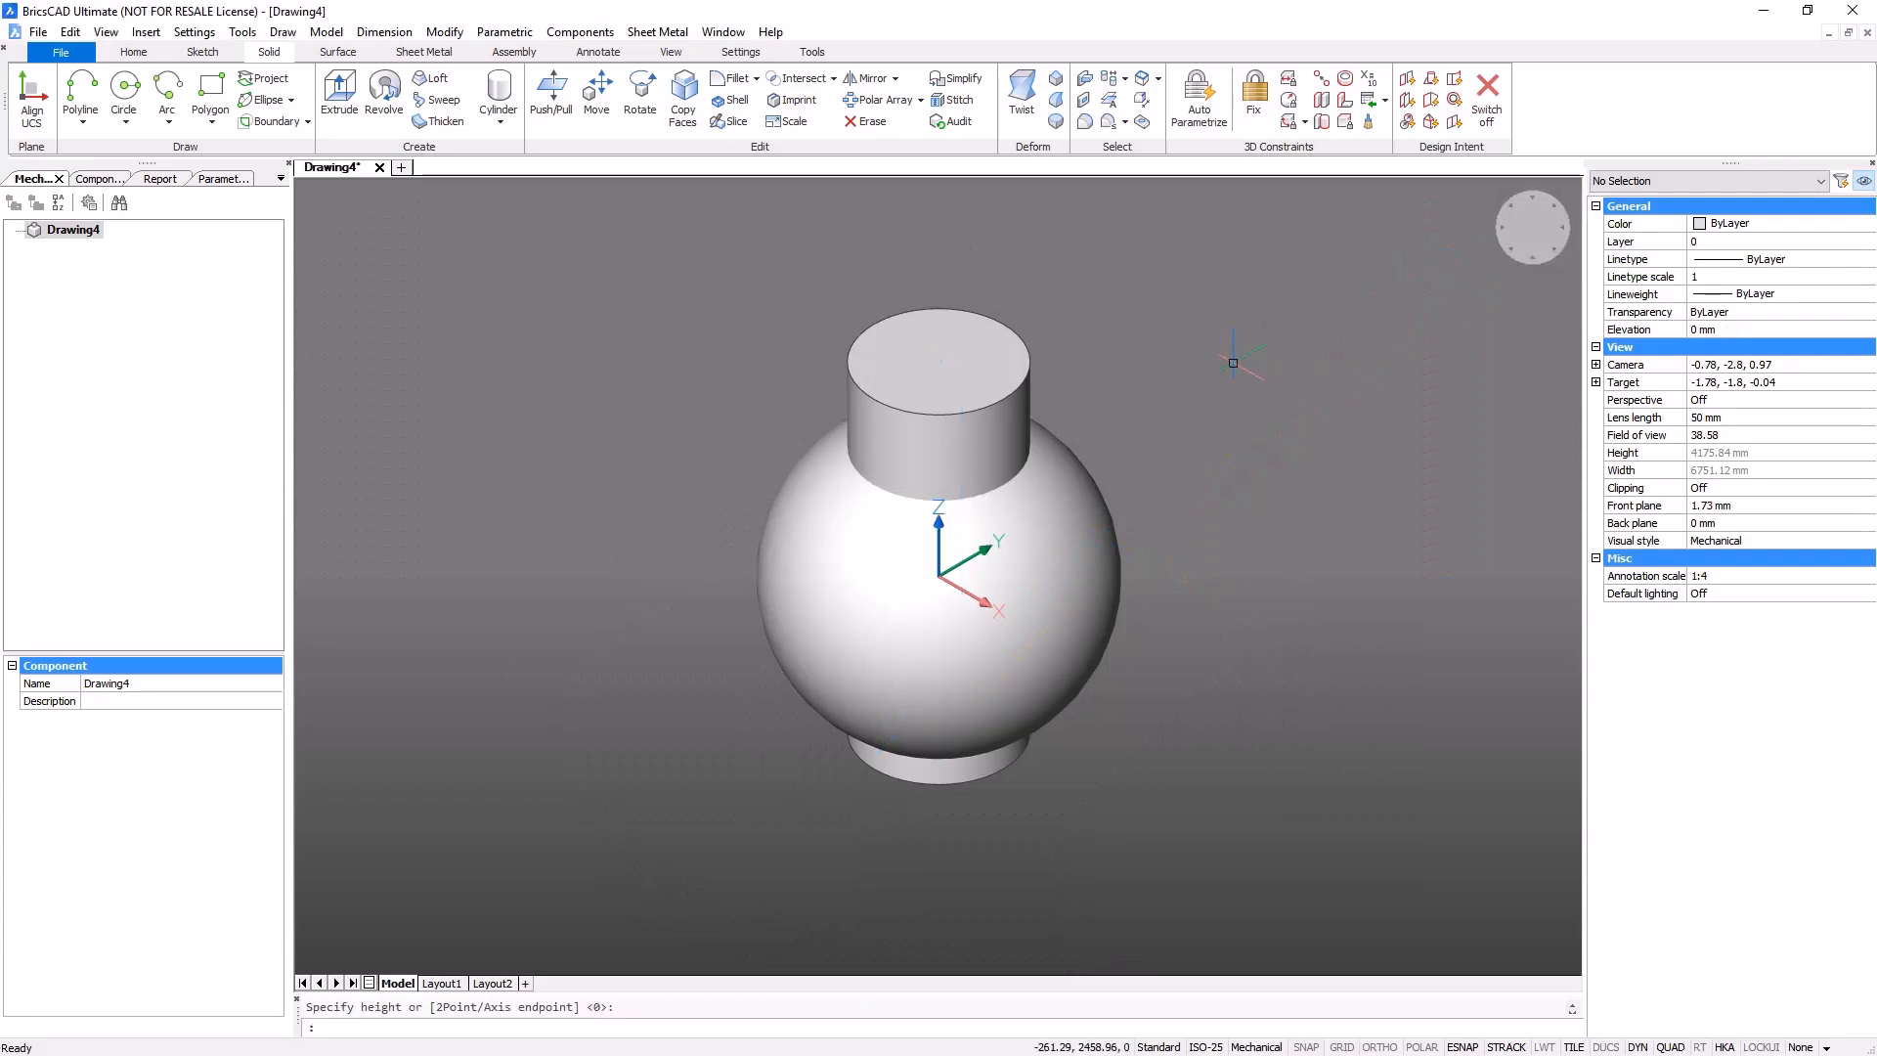
- Intersect the sphere and the cylinder to leave a single cylindrical solid with domed ends
click(1238, 312)
click(657, 663)
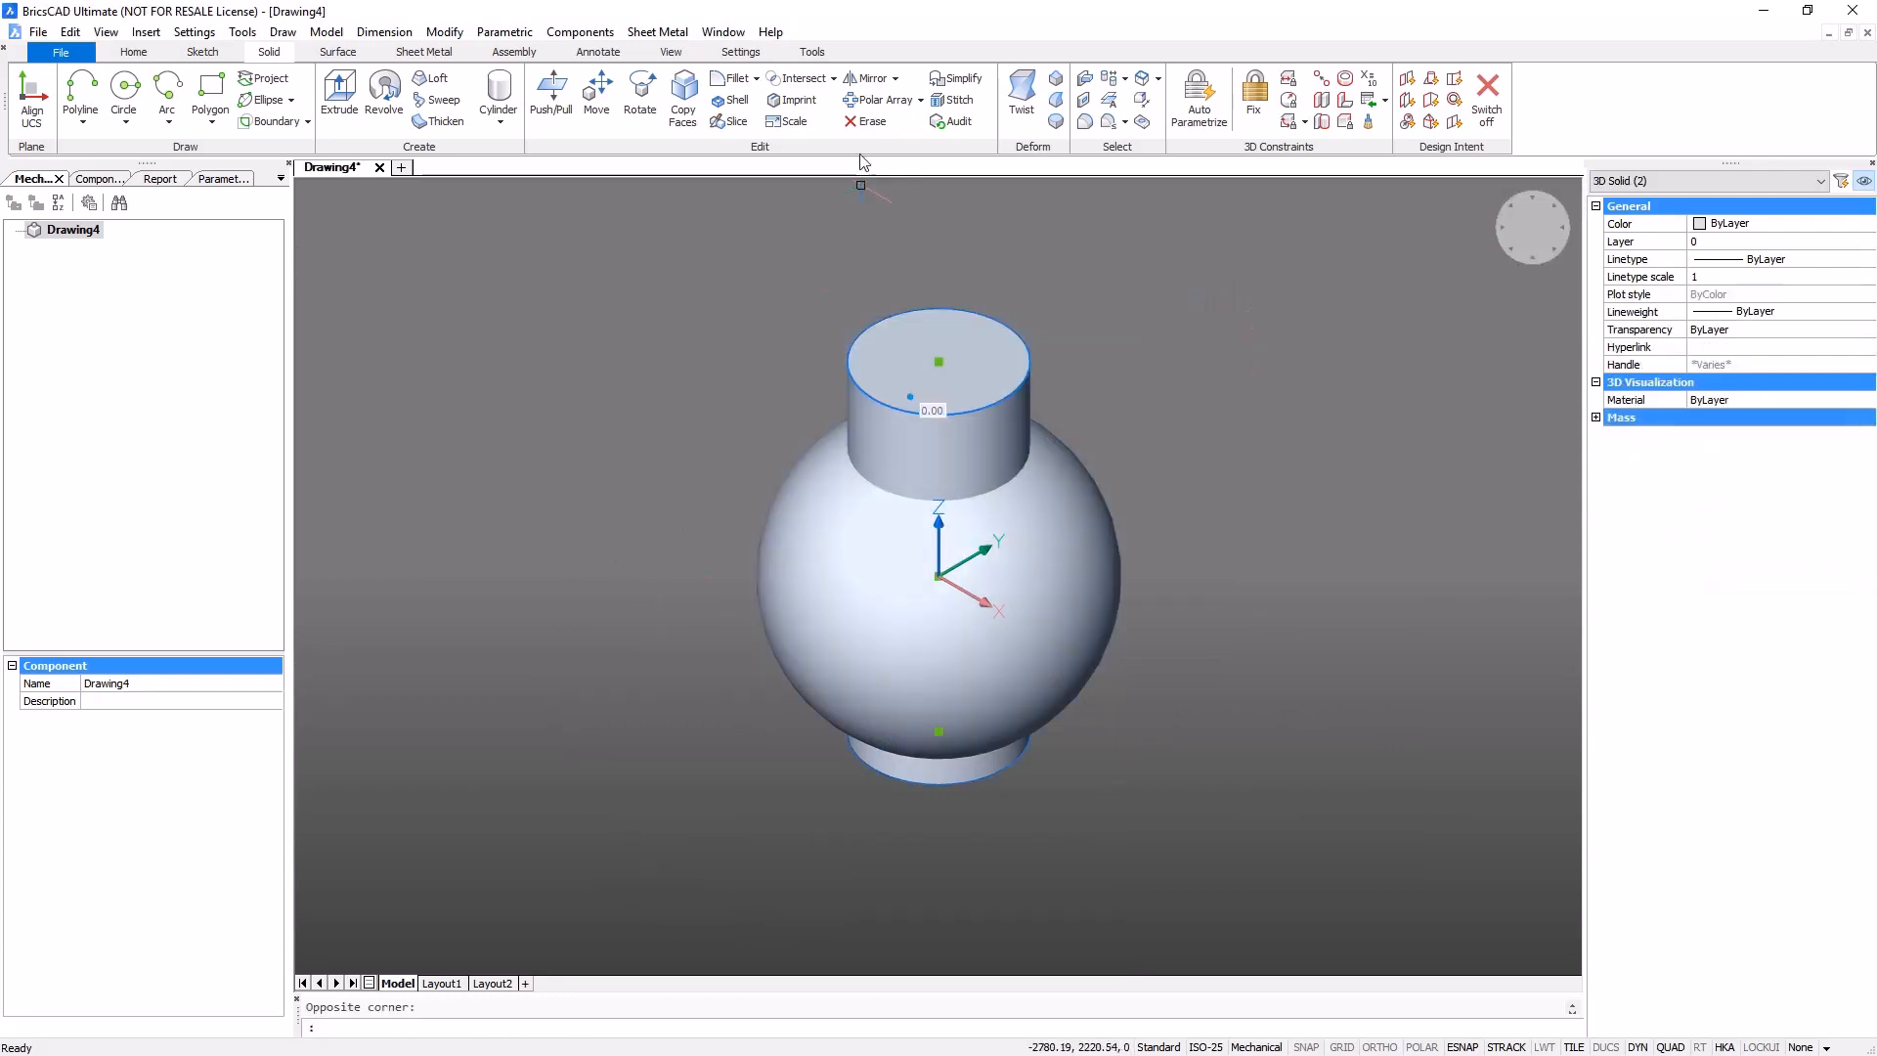
click(834, 78)
click(823, 185)
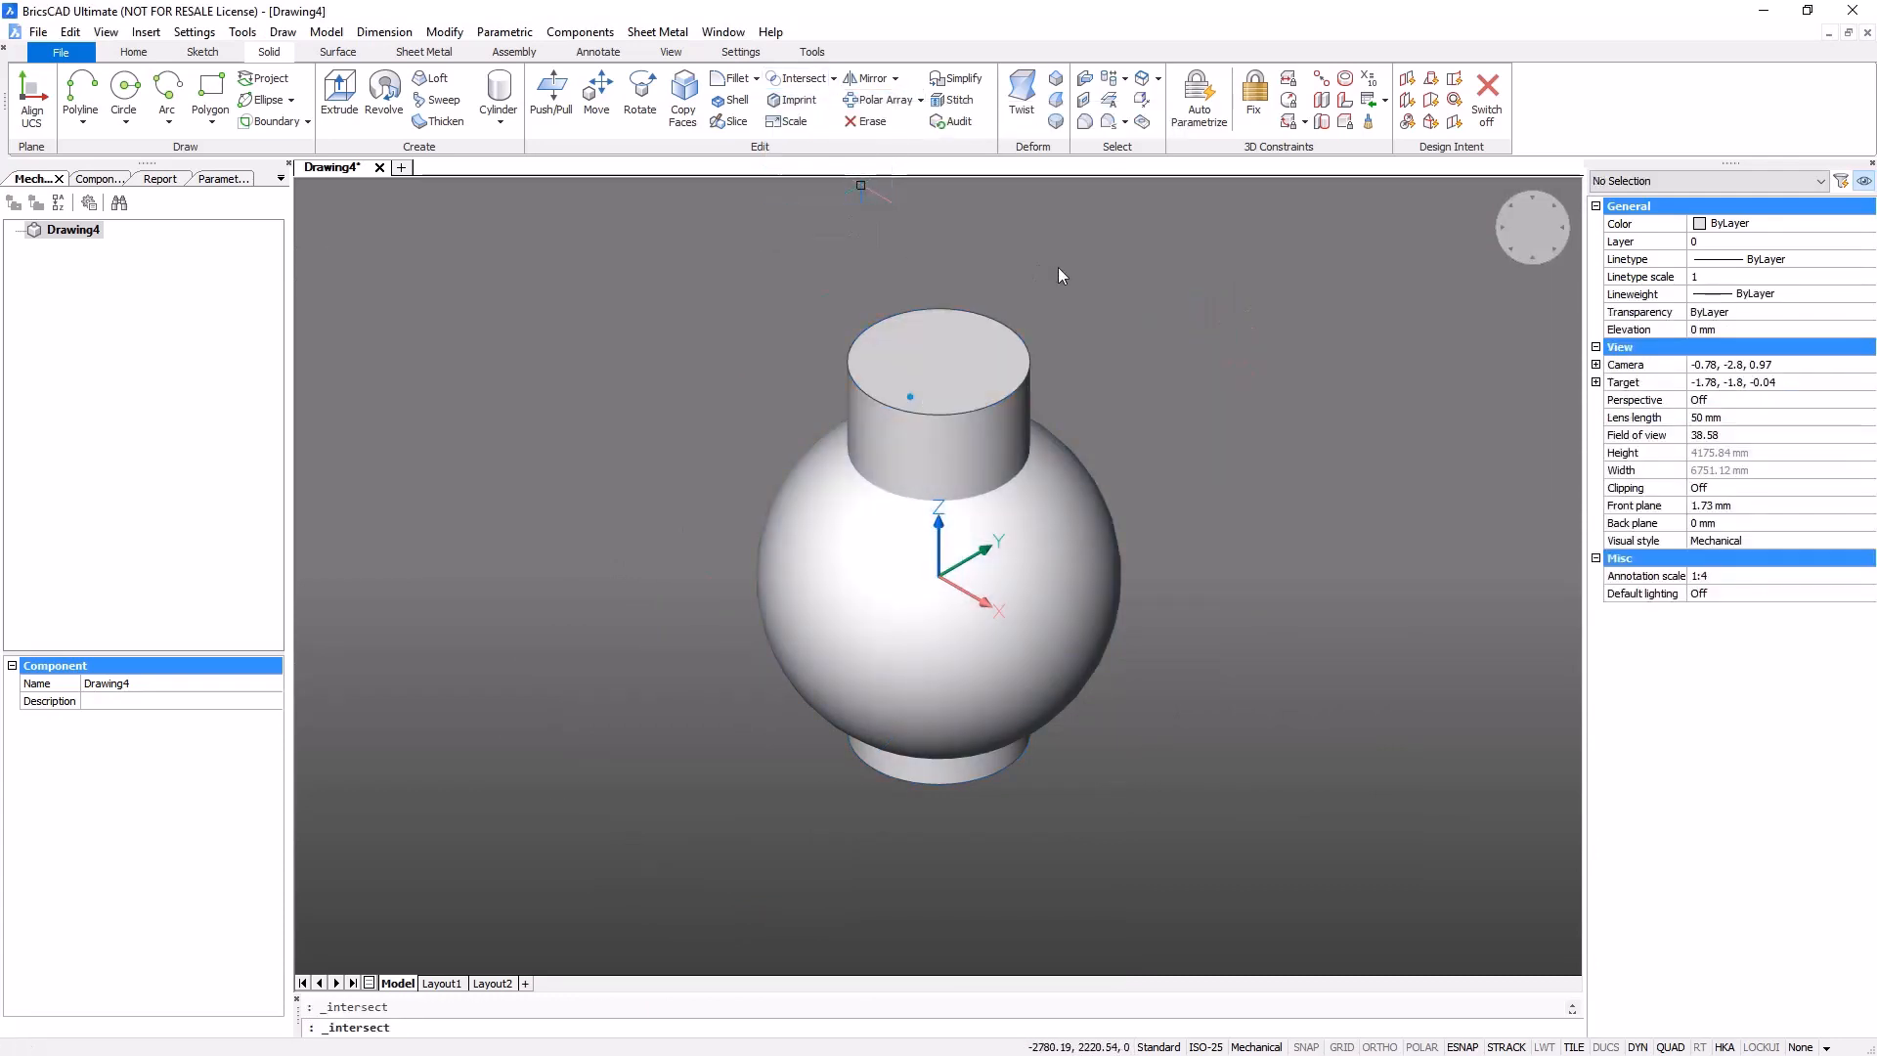
- Fillet both circular edges where the domed ends meet the cylindrical wall, using the same radius
click(1032, 446)
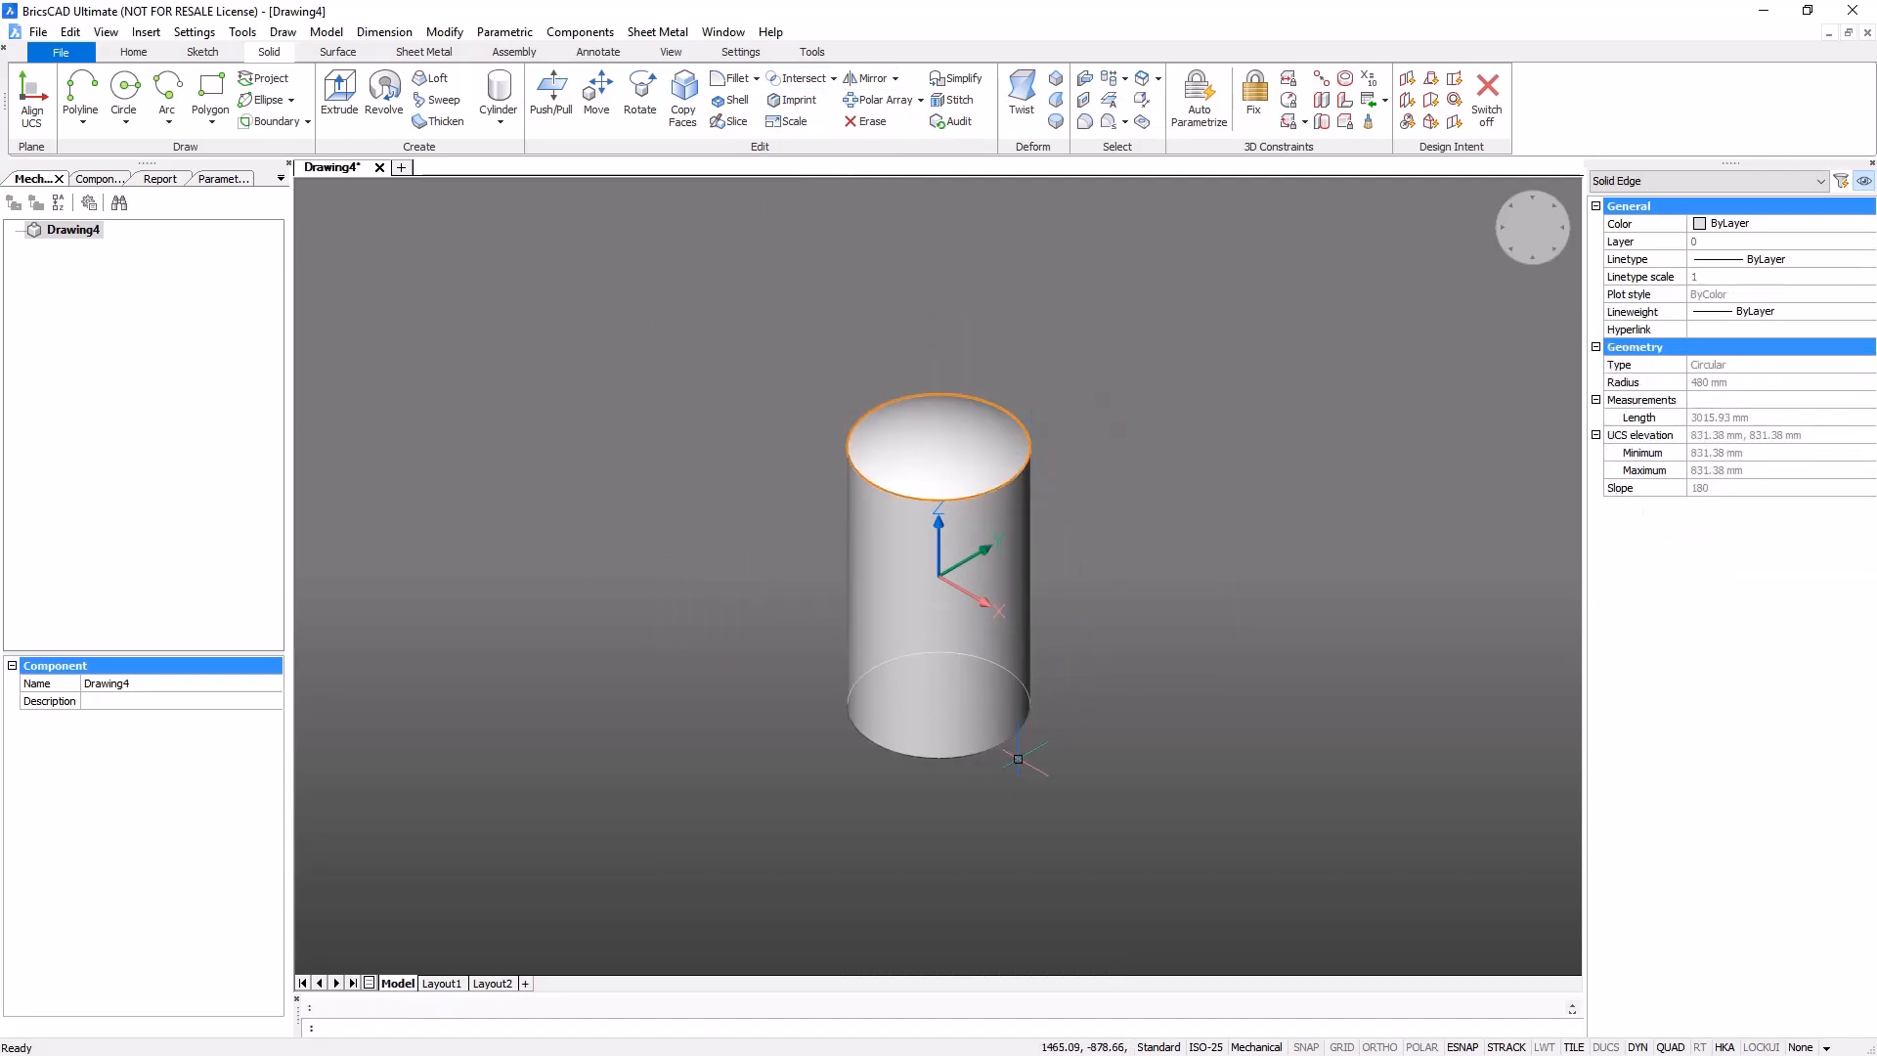
click(1009, 743)
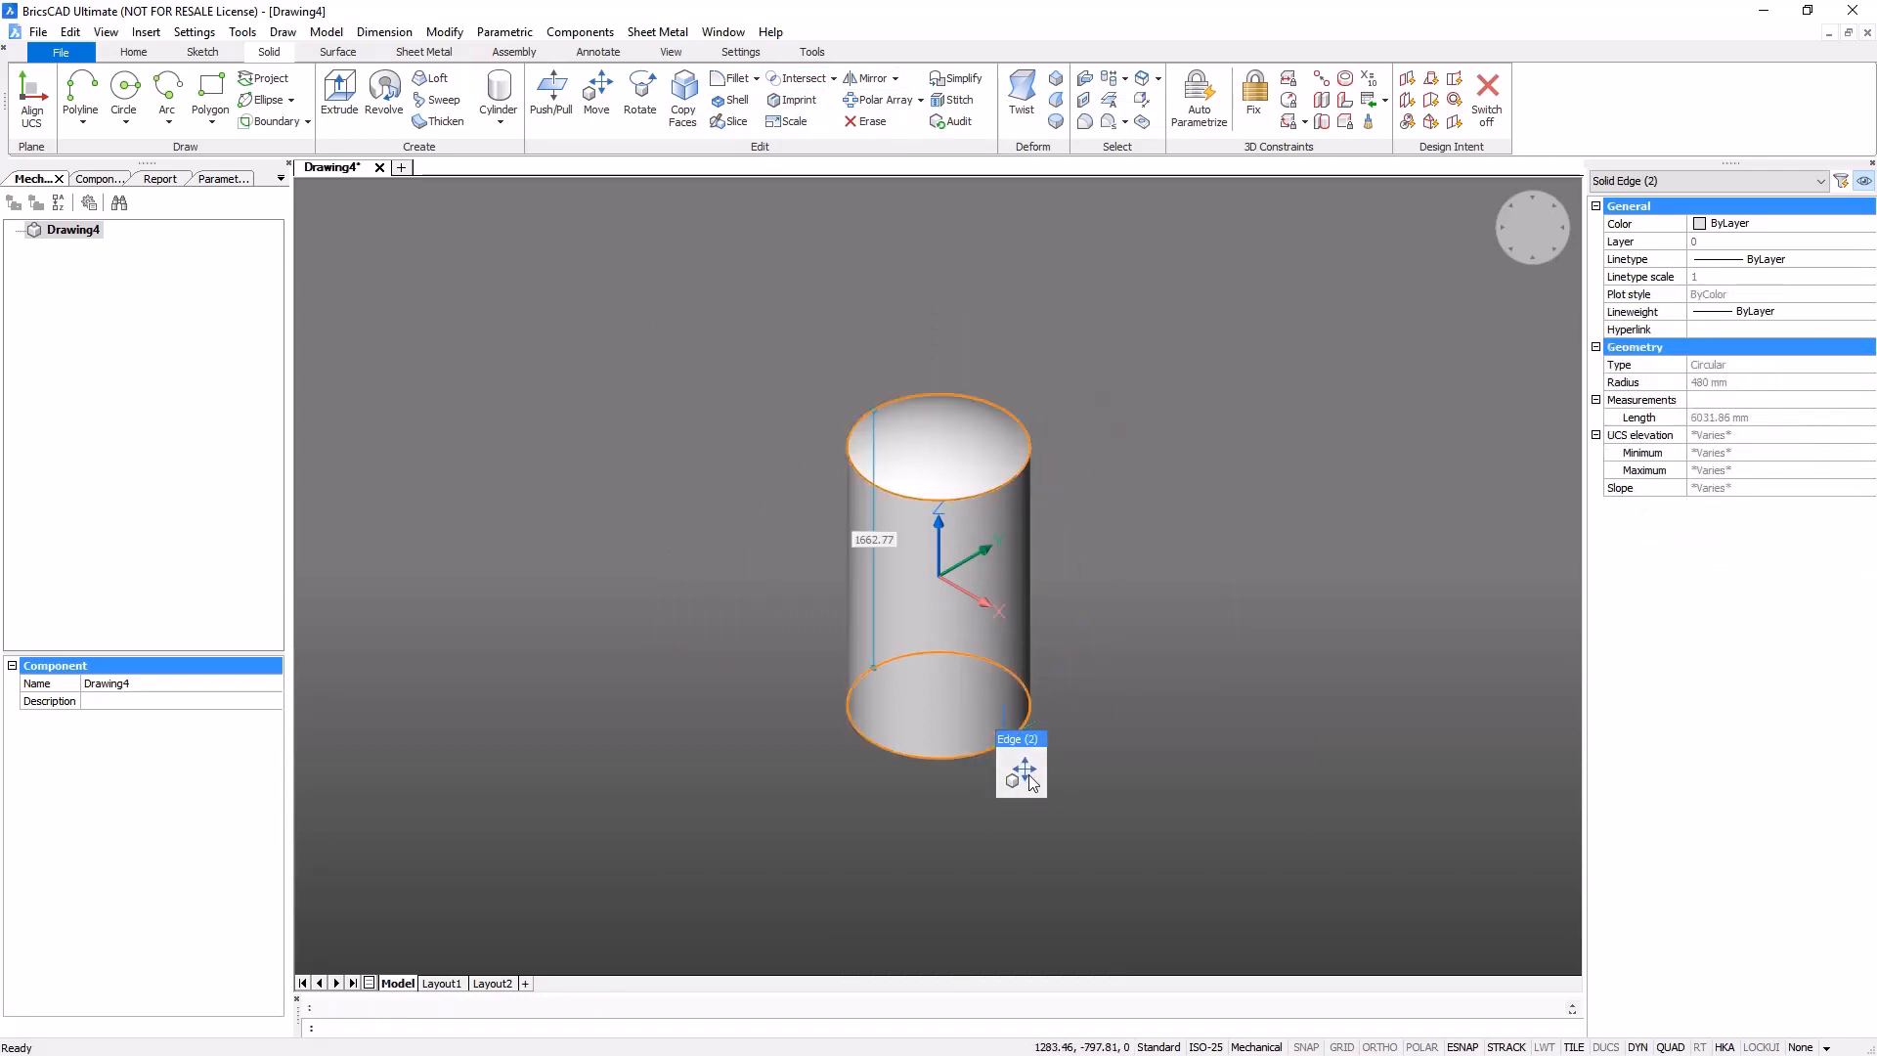
click(1075, 775)
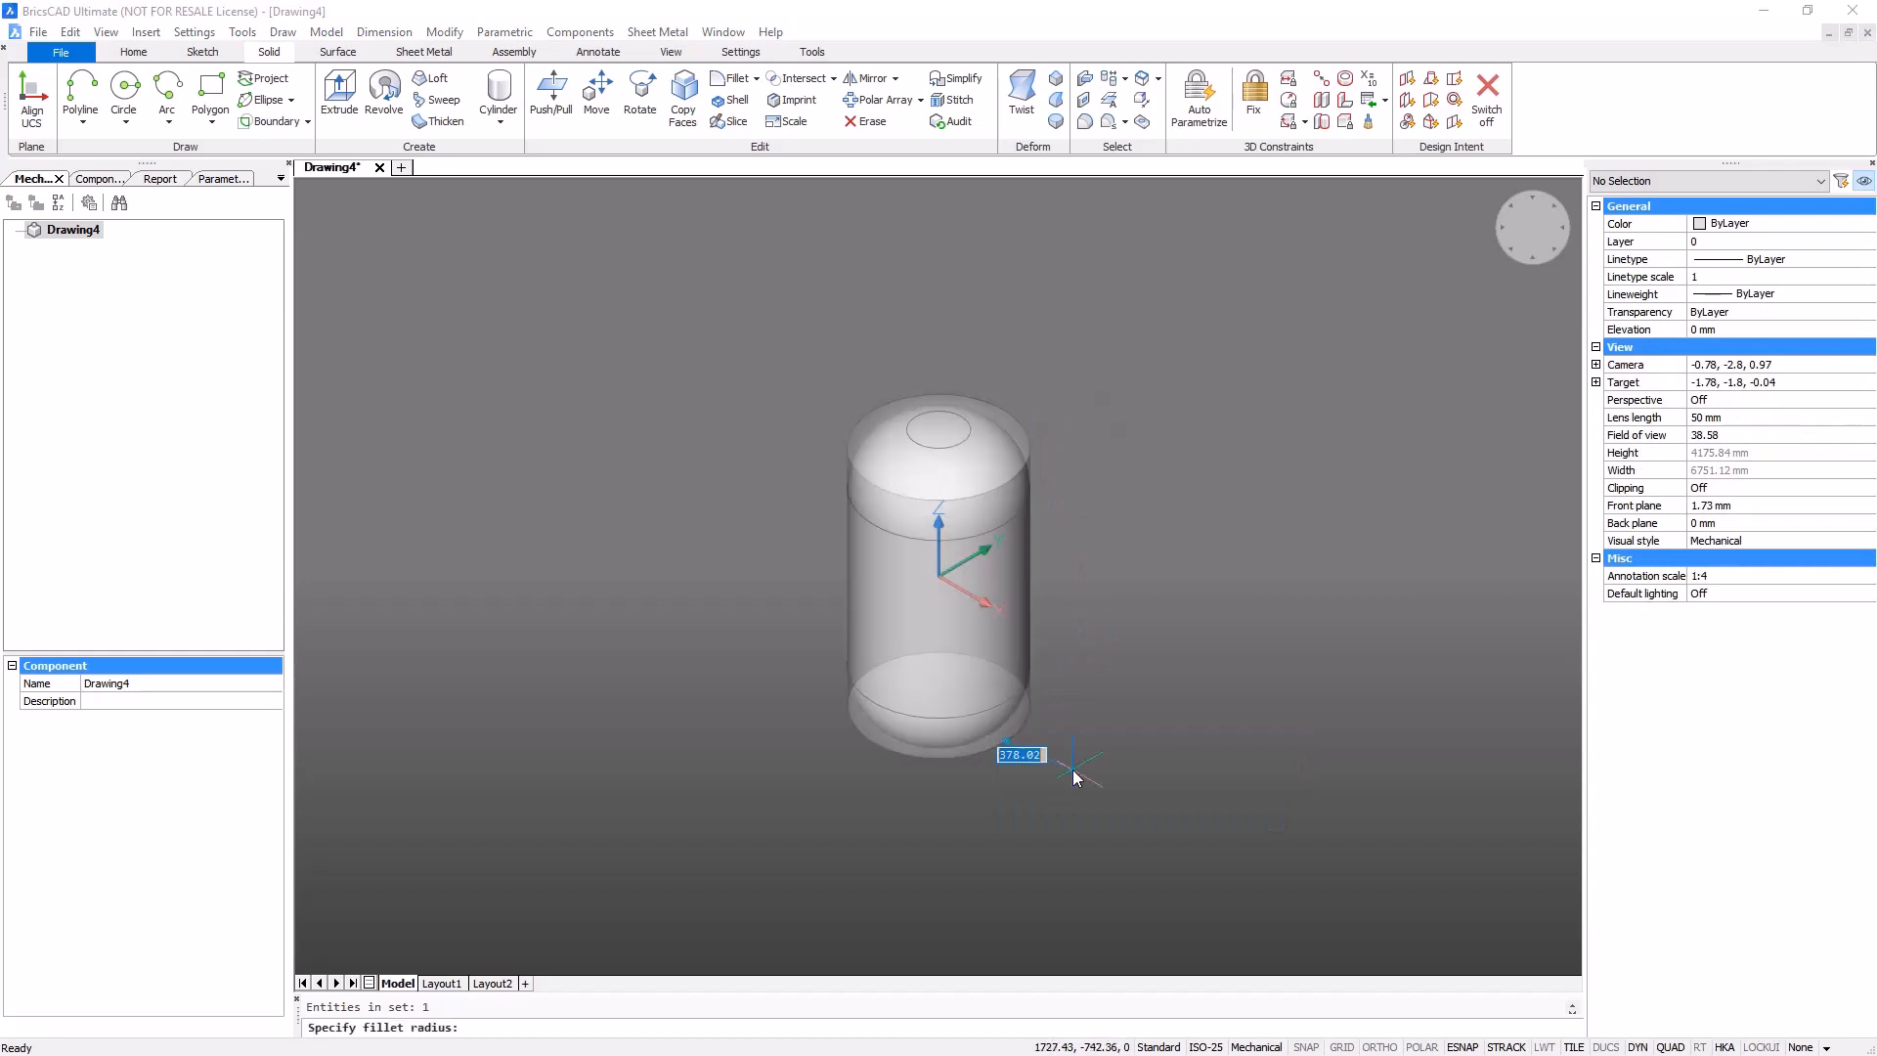
text(1)
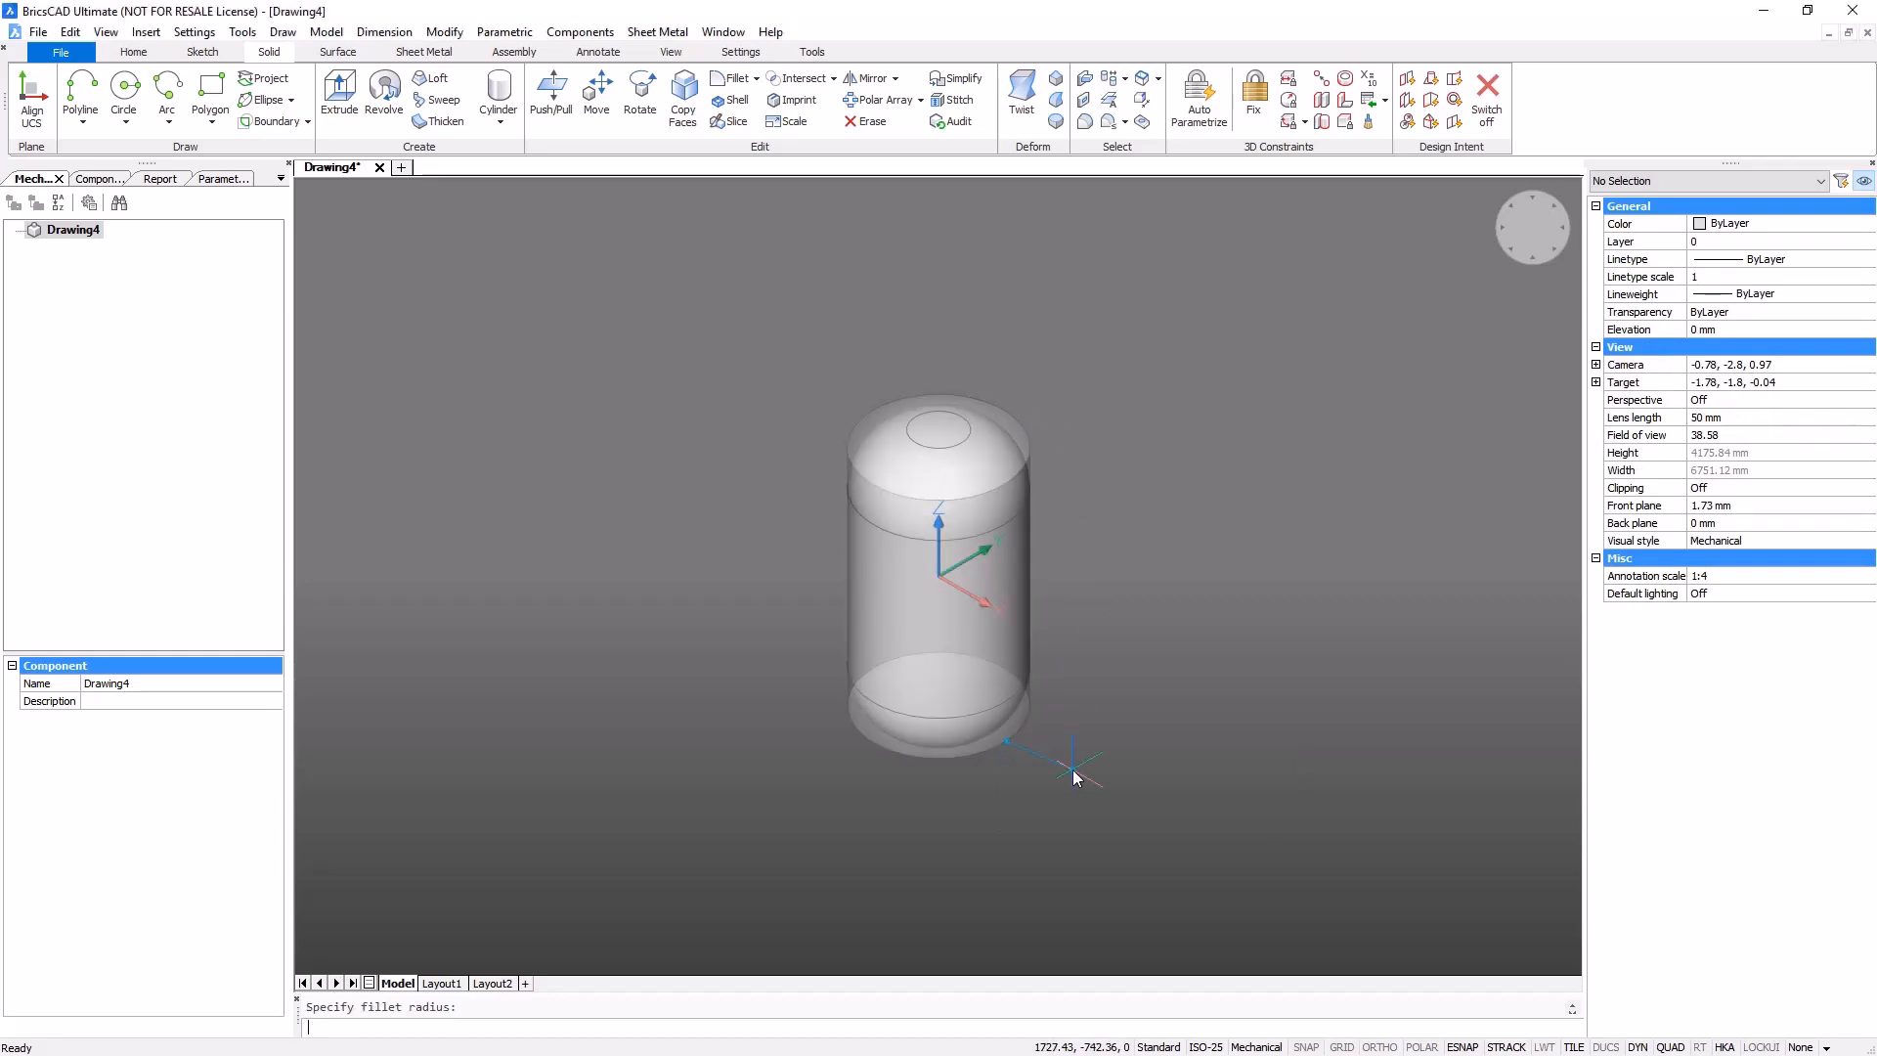
key(Return)
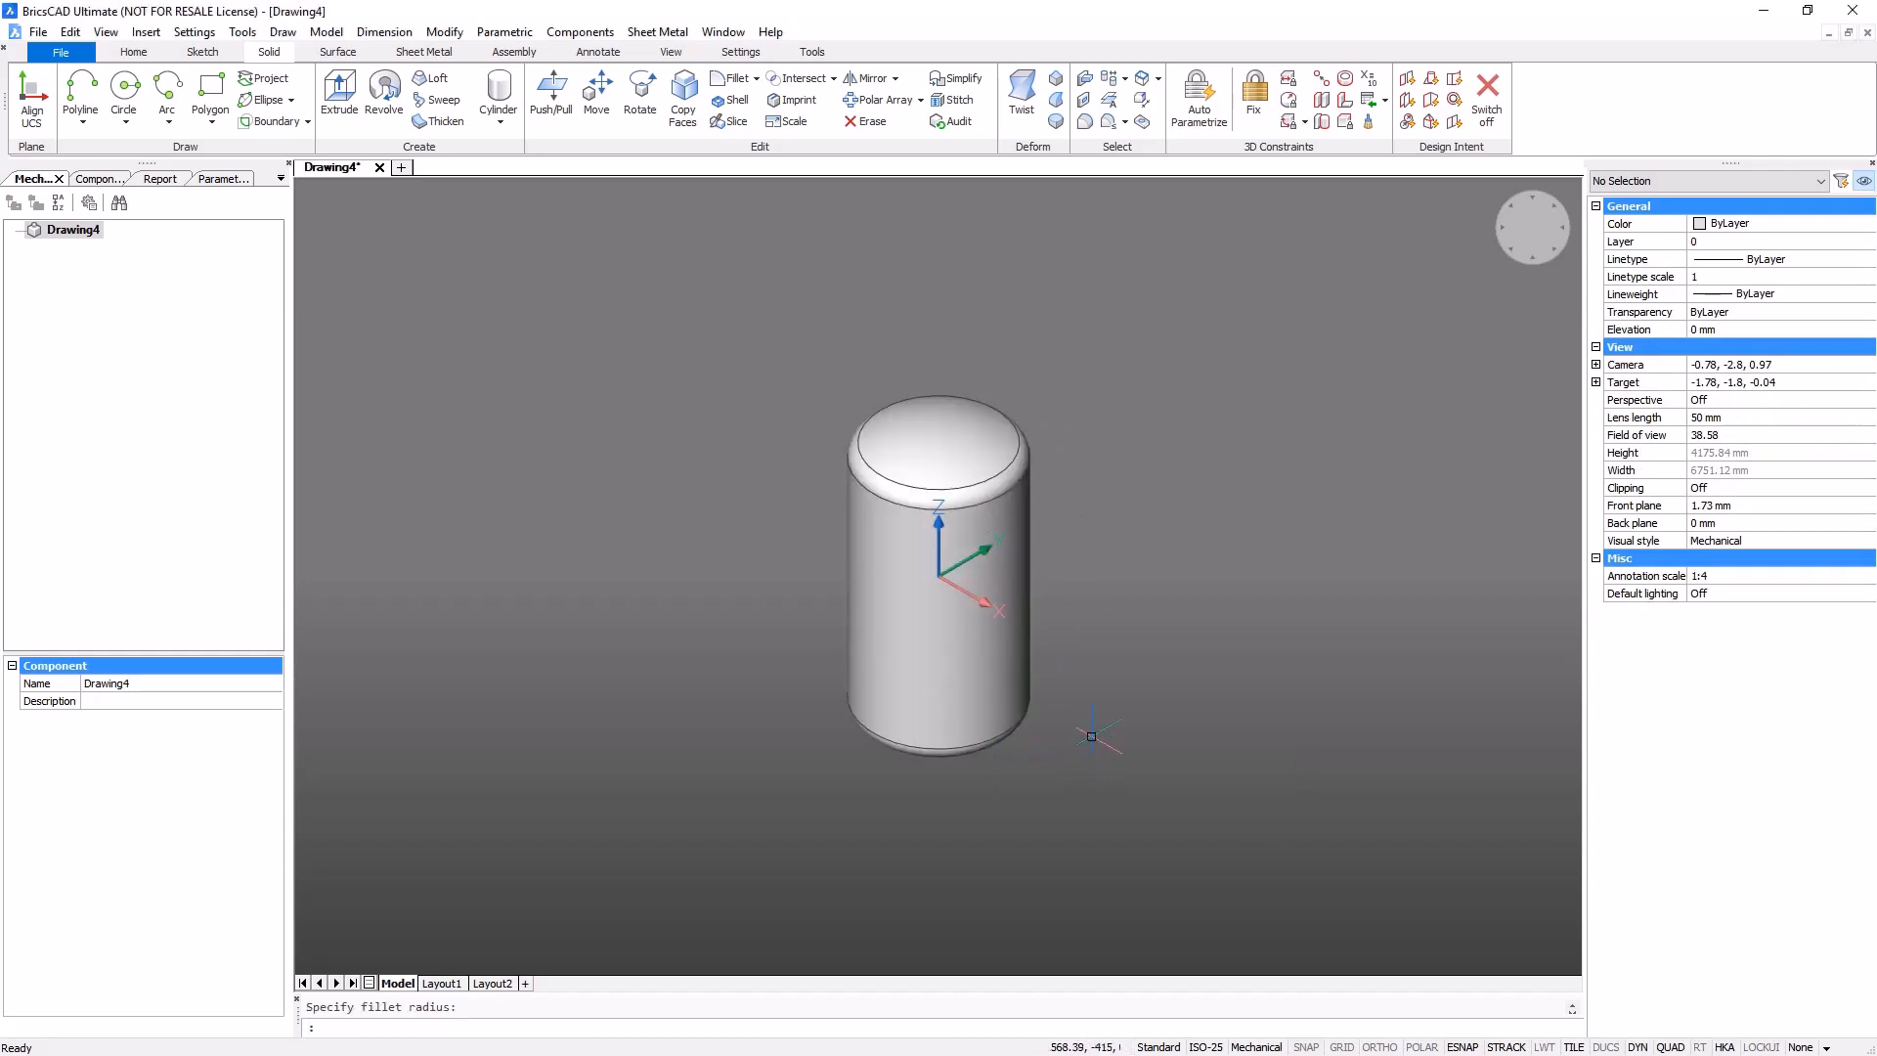
- Move the filleted solid from the center of its lower circular wall edge to the origin 0,0,0, with ortho mode on
drag(1147, 613, 790, 801)
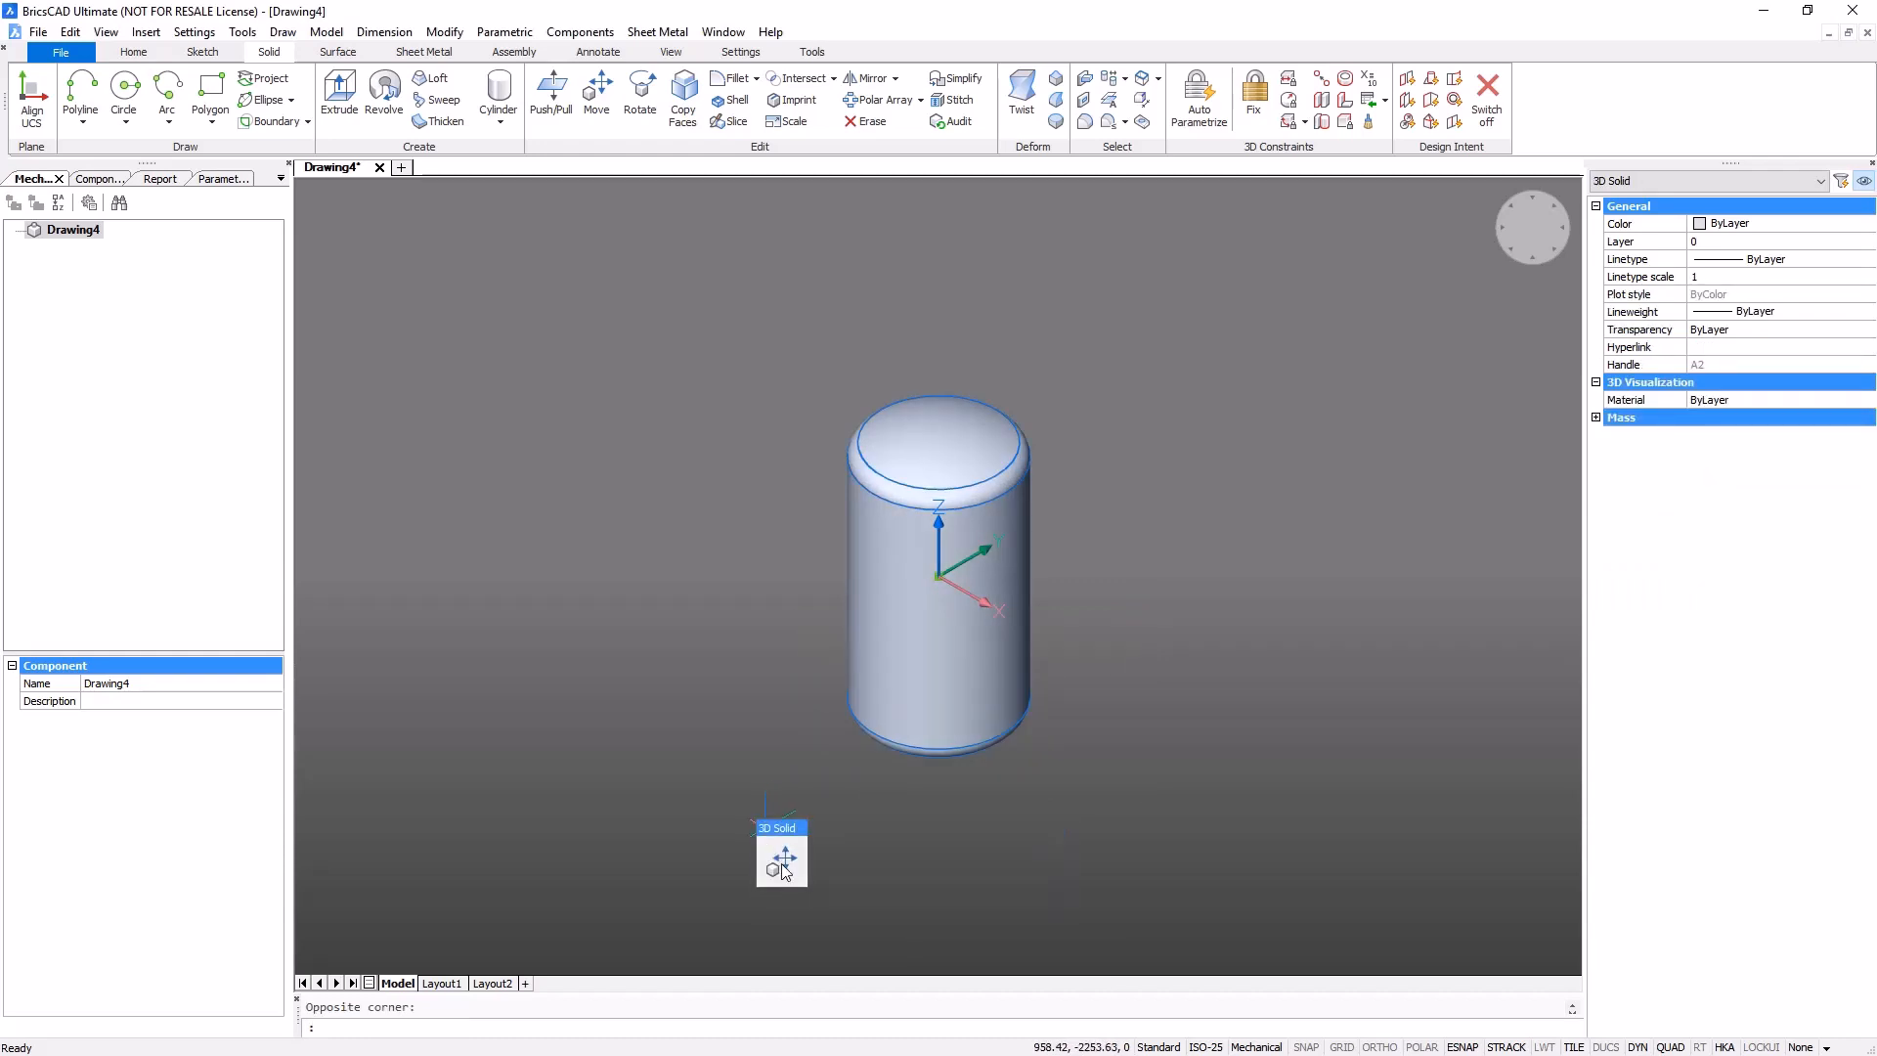
click(783, 866)
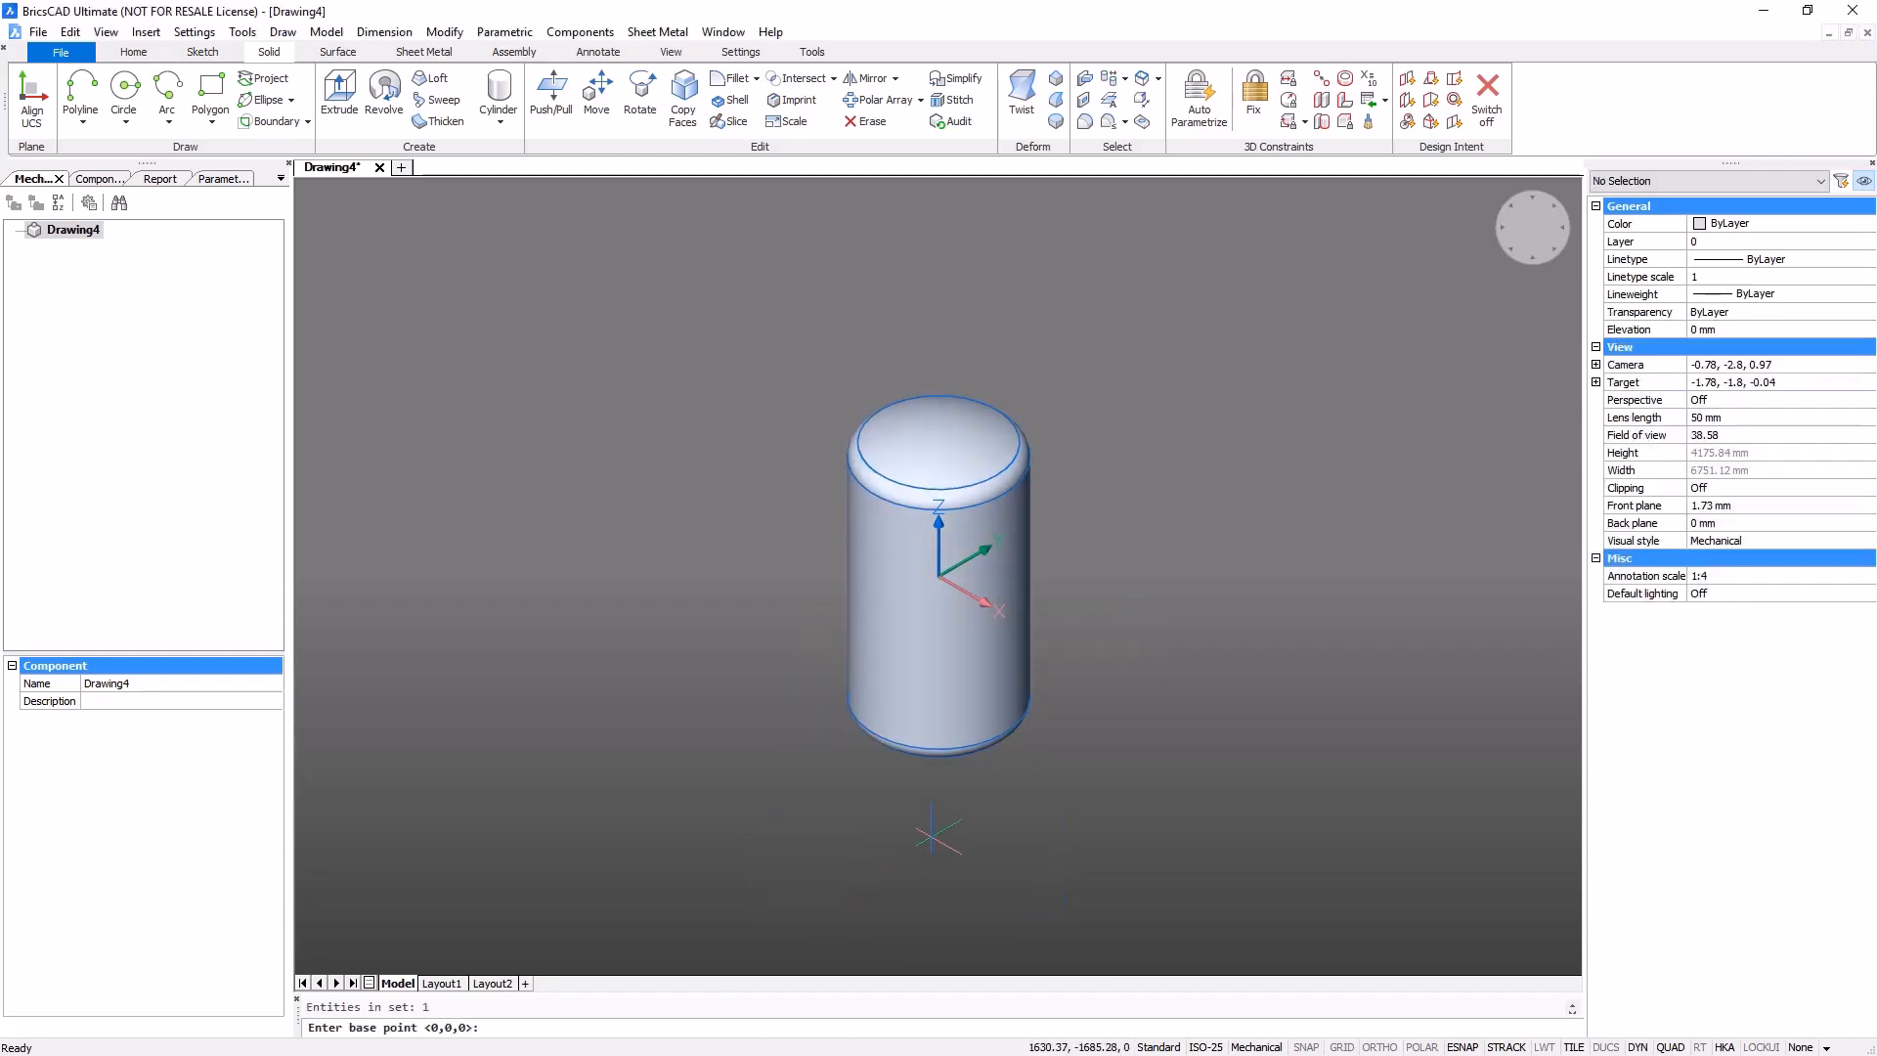
click(937, 696)
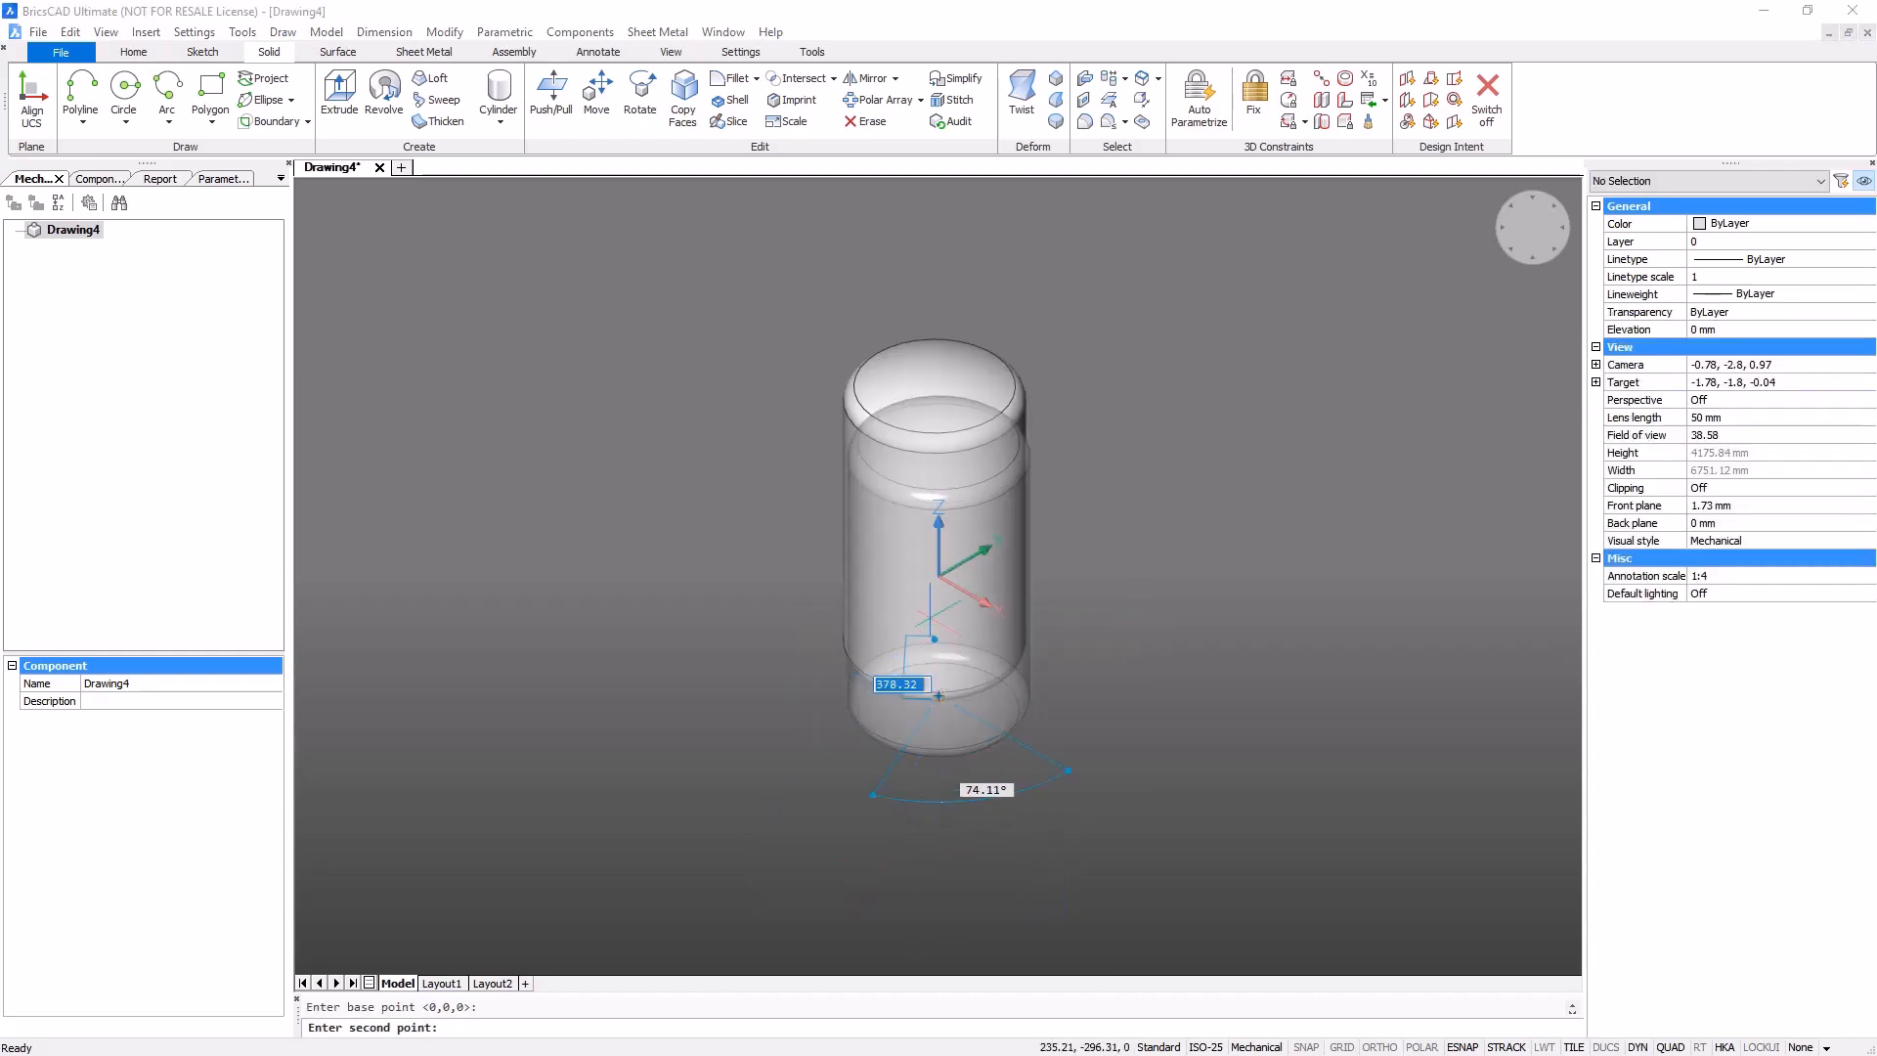
key(F8)
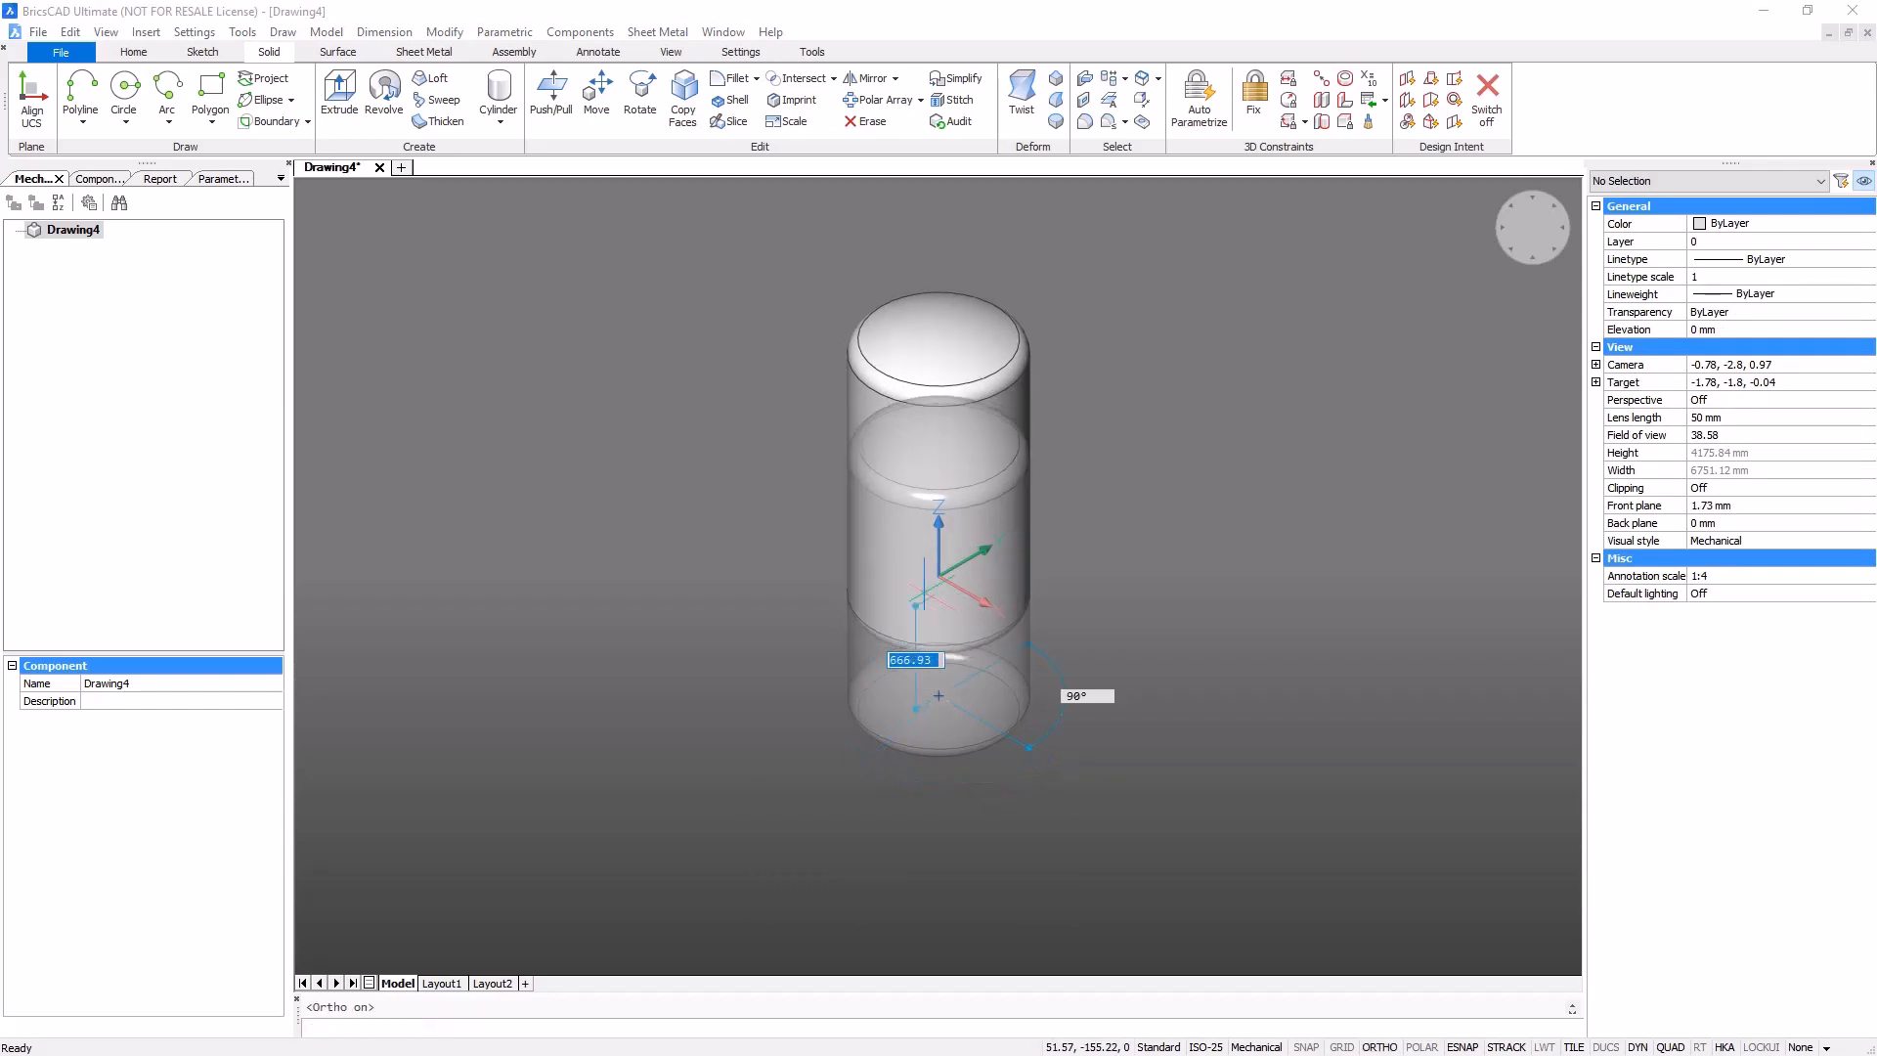
text(@0)
key(BackSpace)
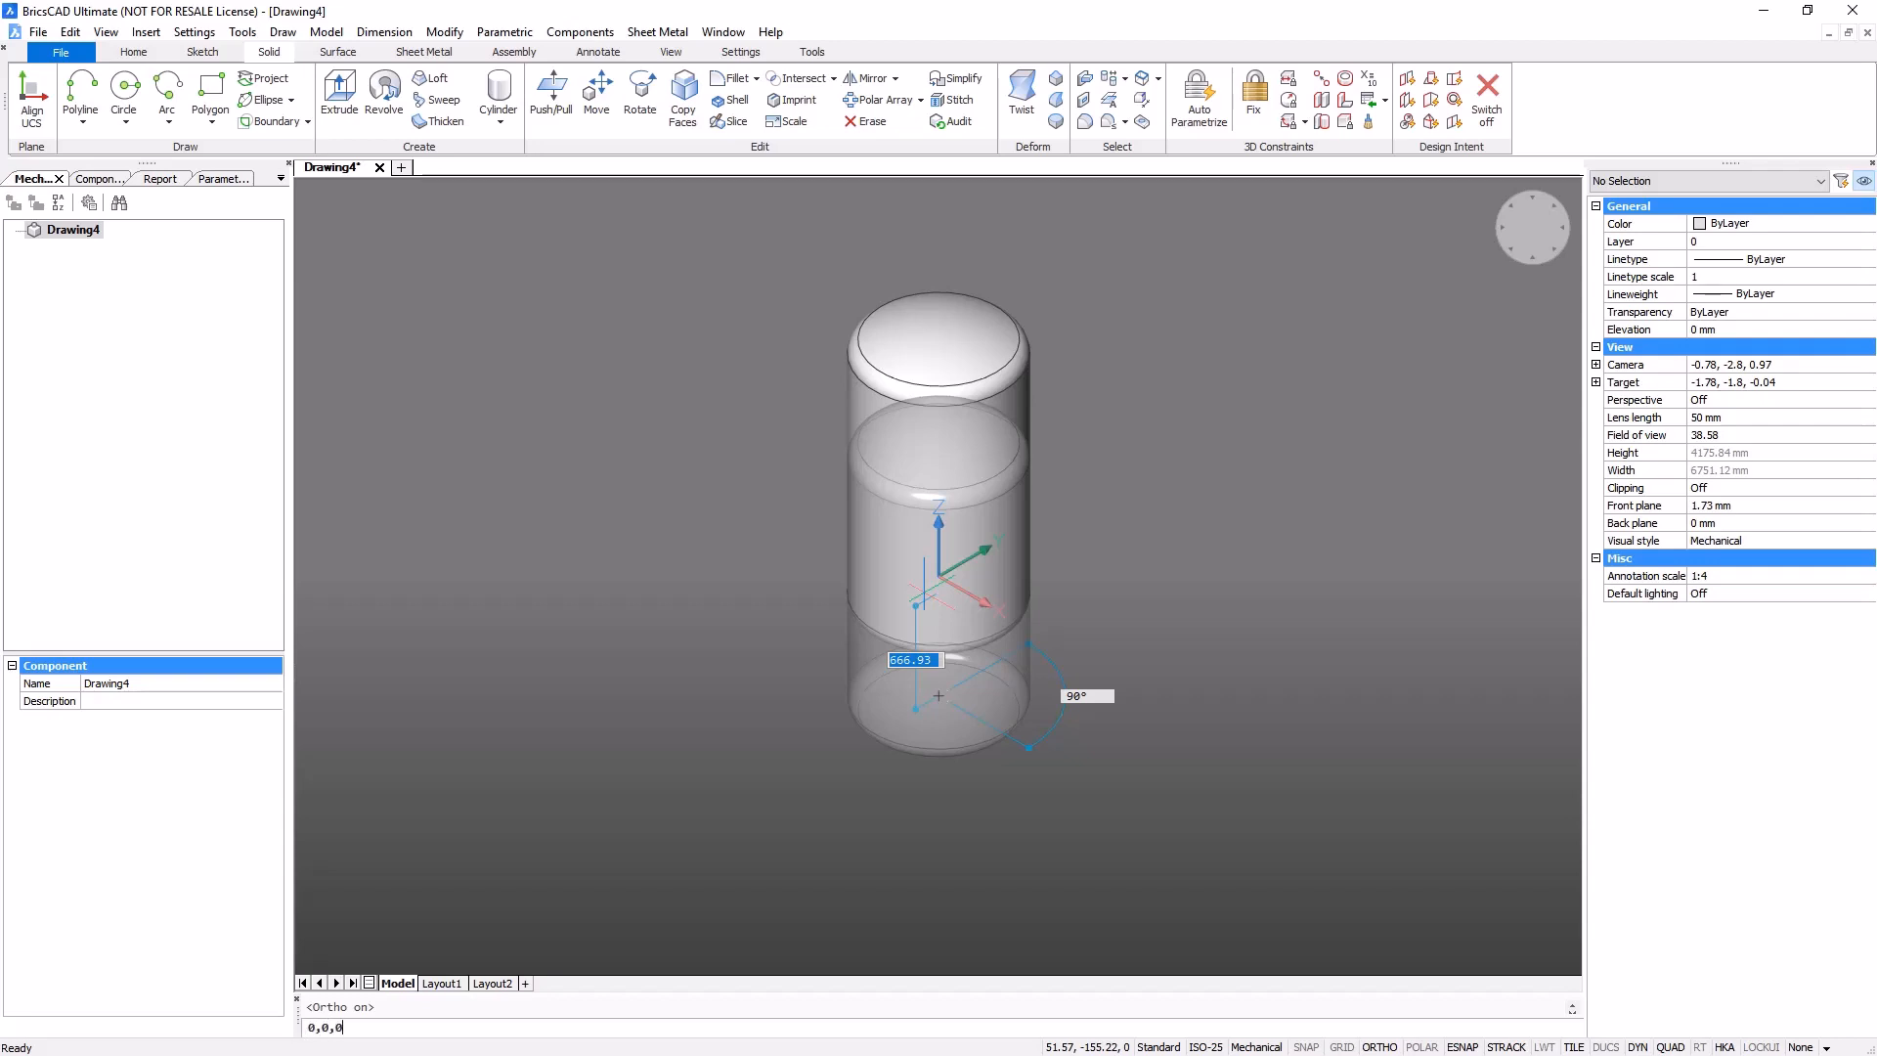
text(0,0,0)
key(Return)
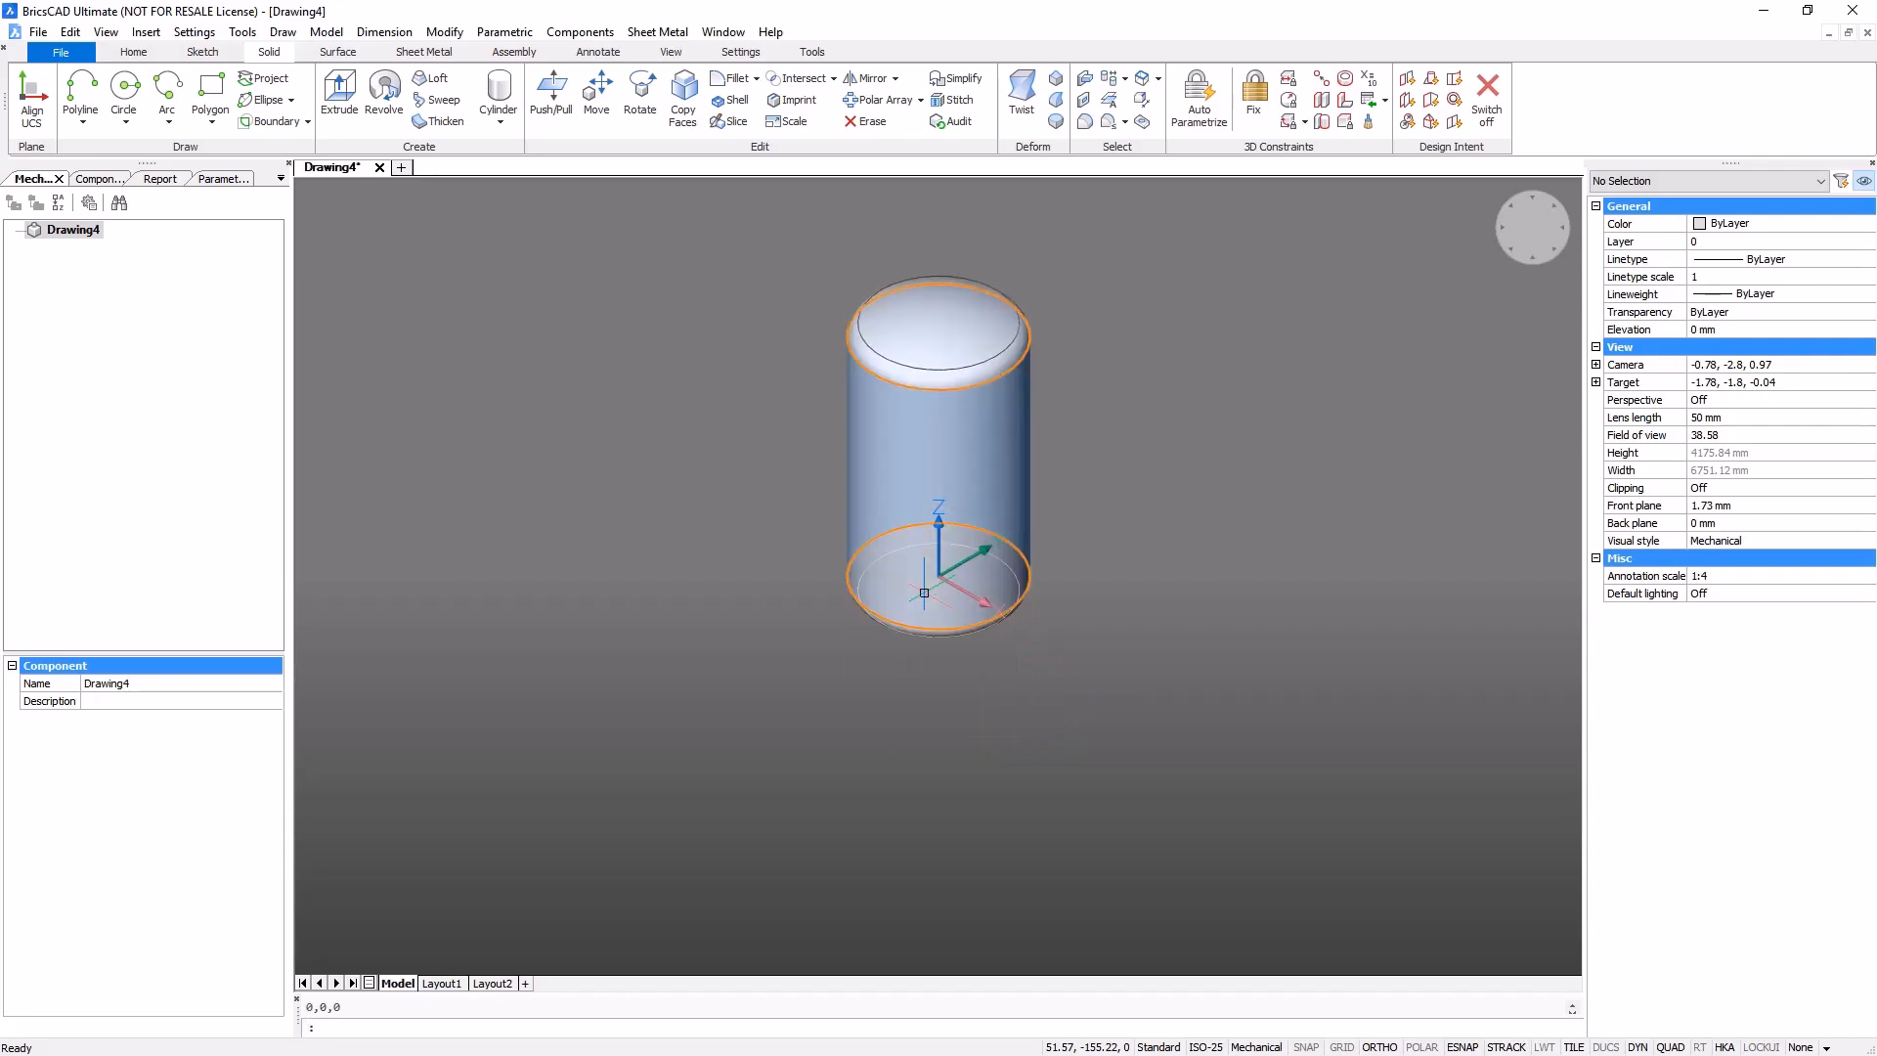
- Move the upper dome and fillet faces from the center of the upper wall edge to the point 0,0,800
shift+middle_drag(924, 593, 1001, 607)
scroll(841, 606, up, 5)
click(788, 265)
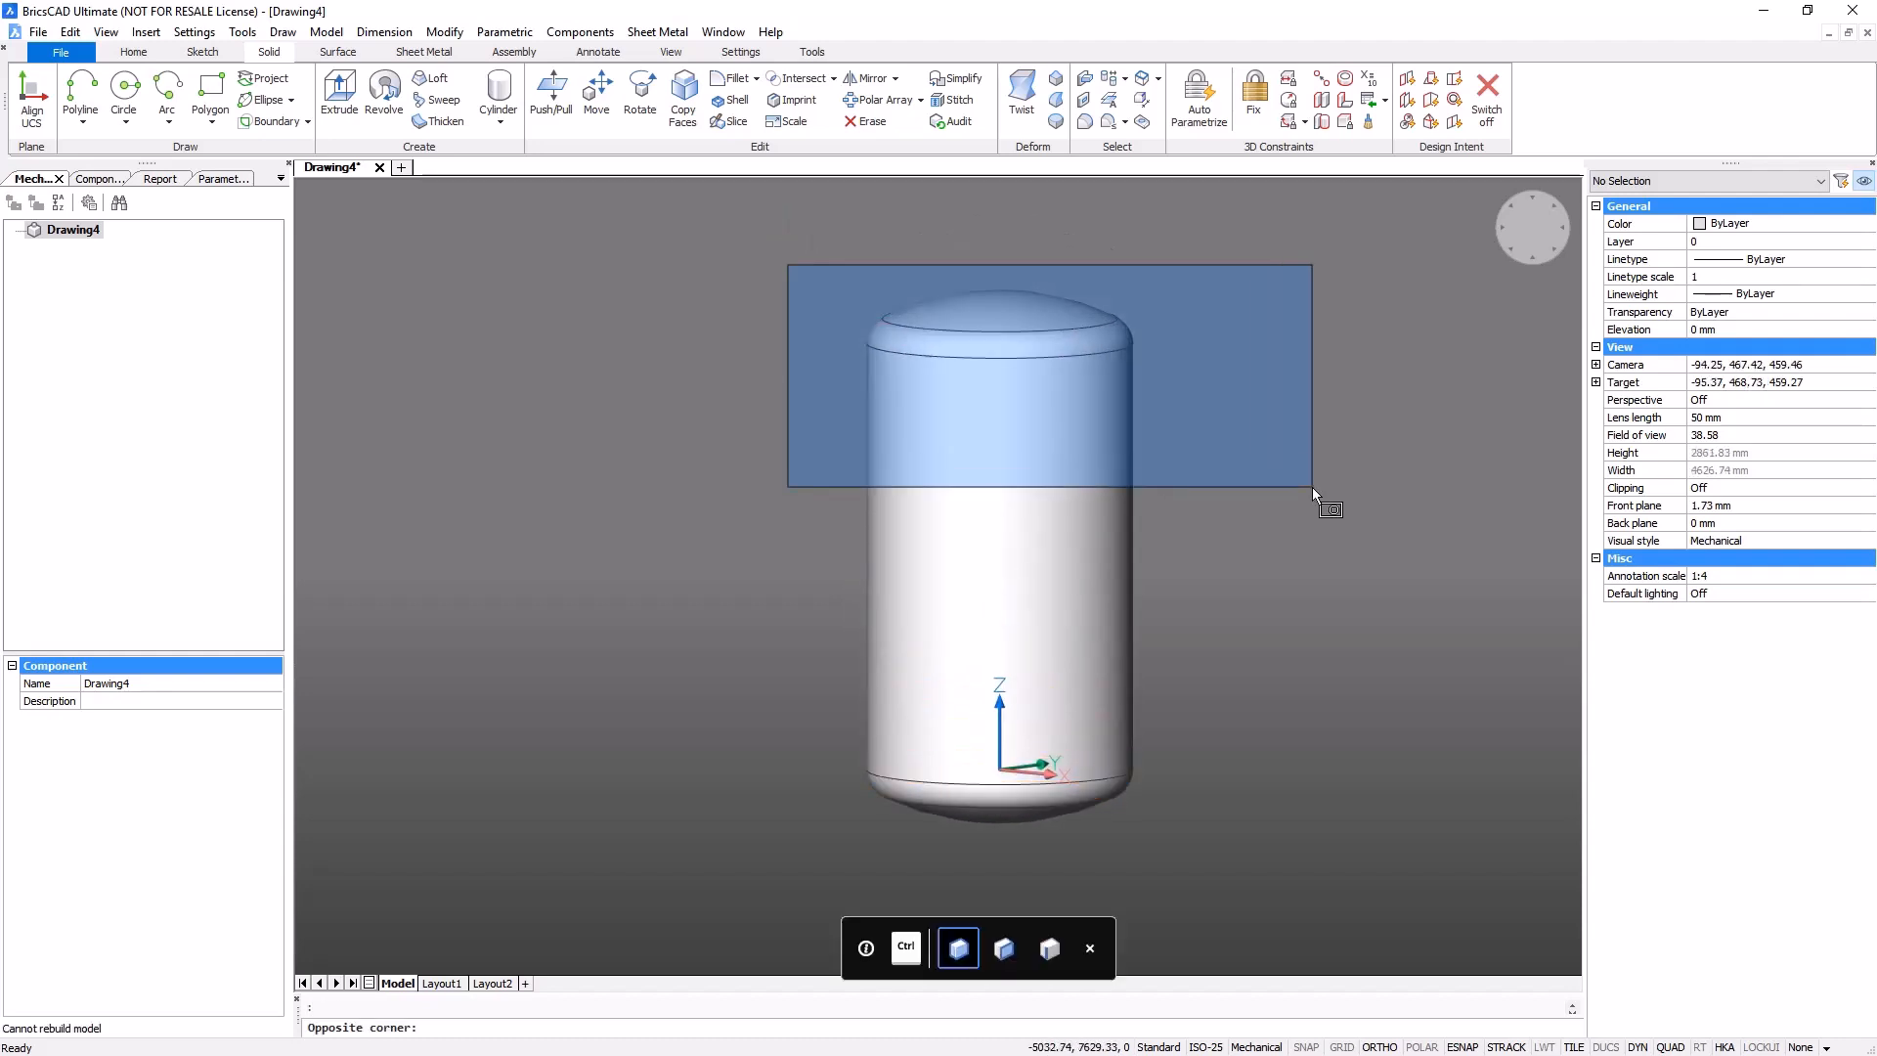
key(ctrl)
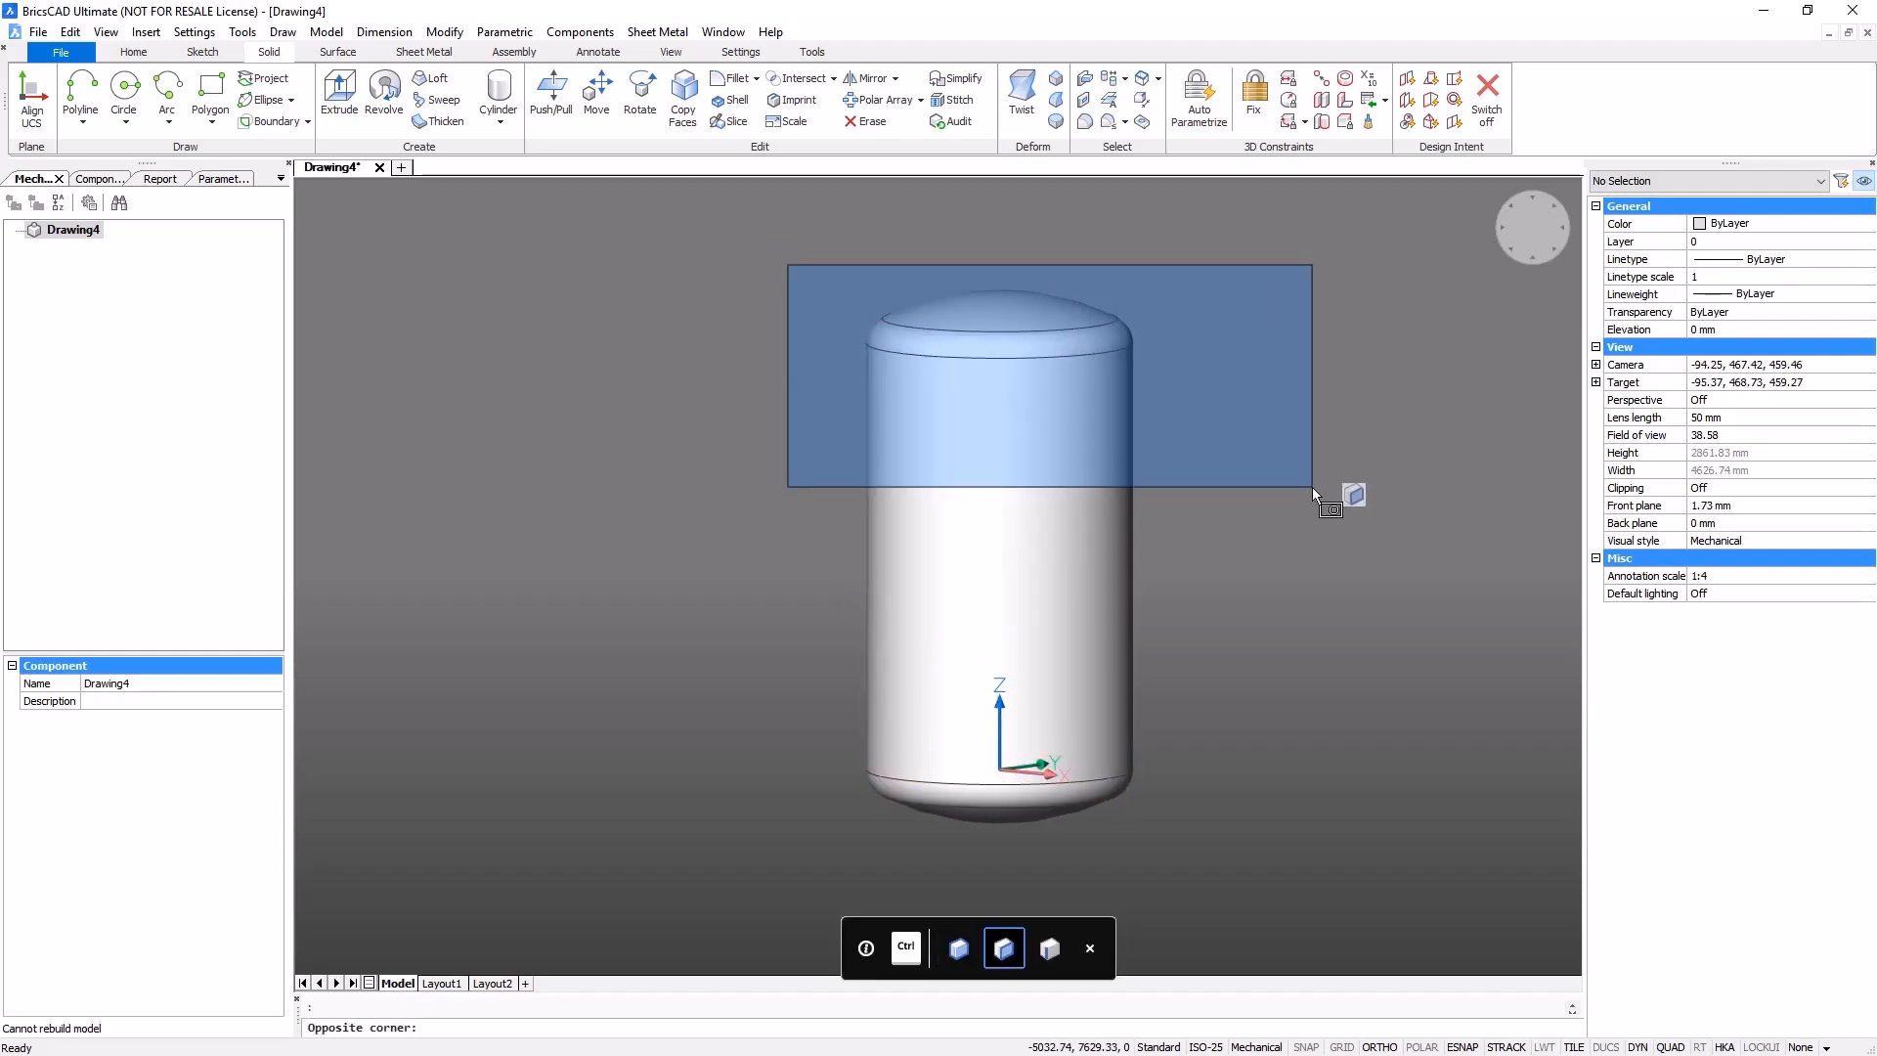
click(1312, 487)
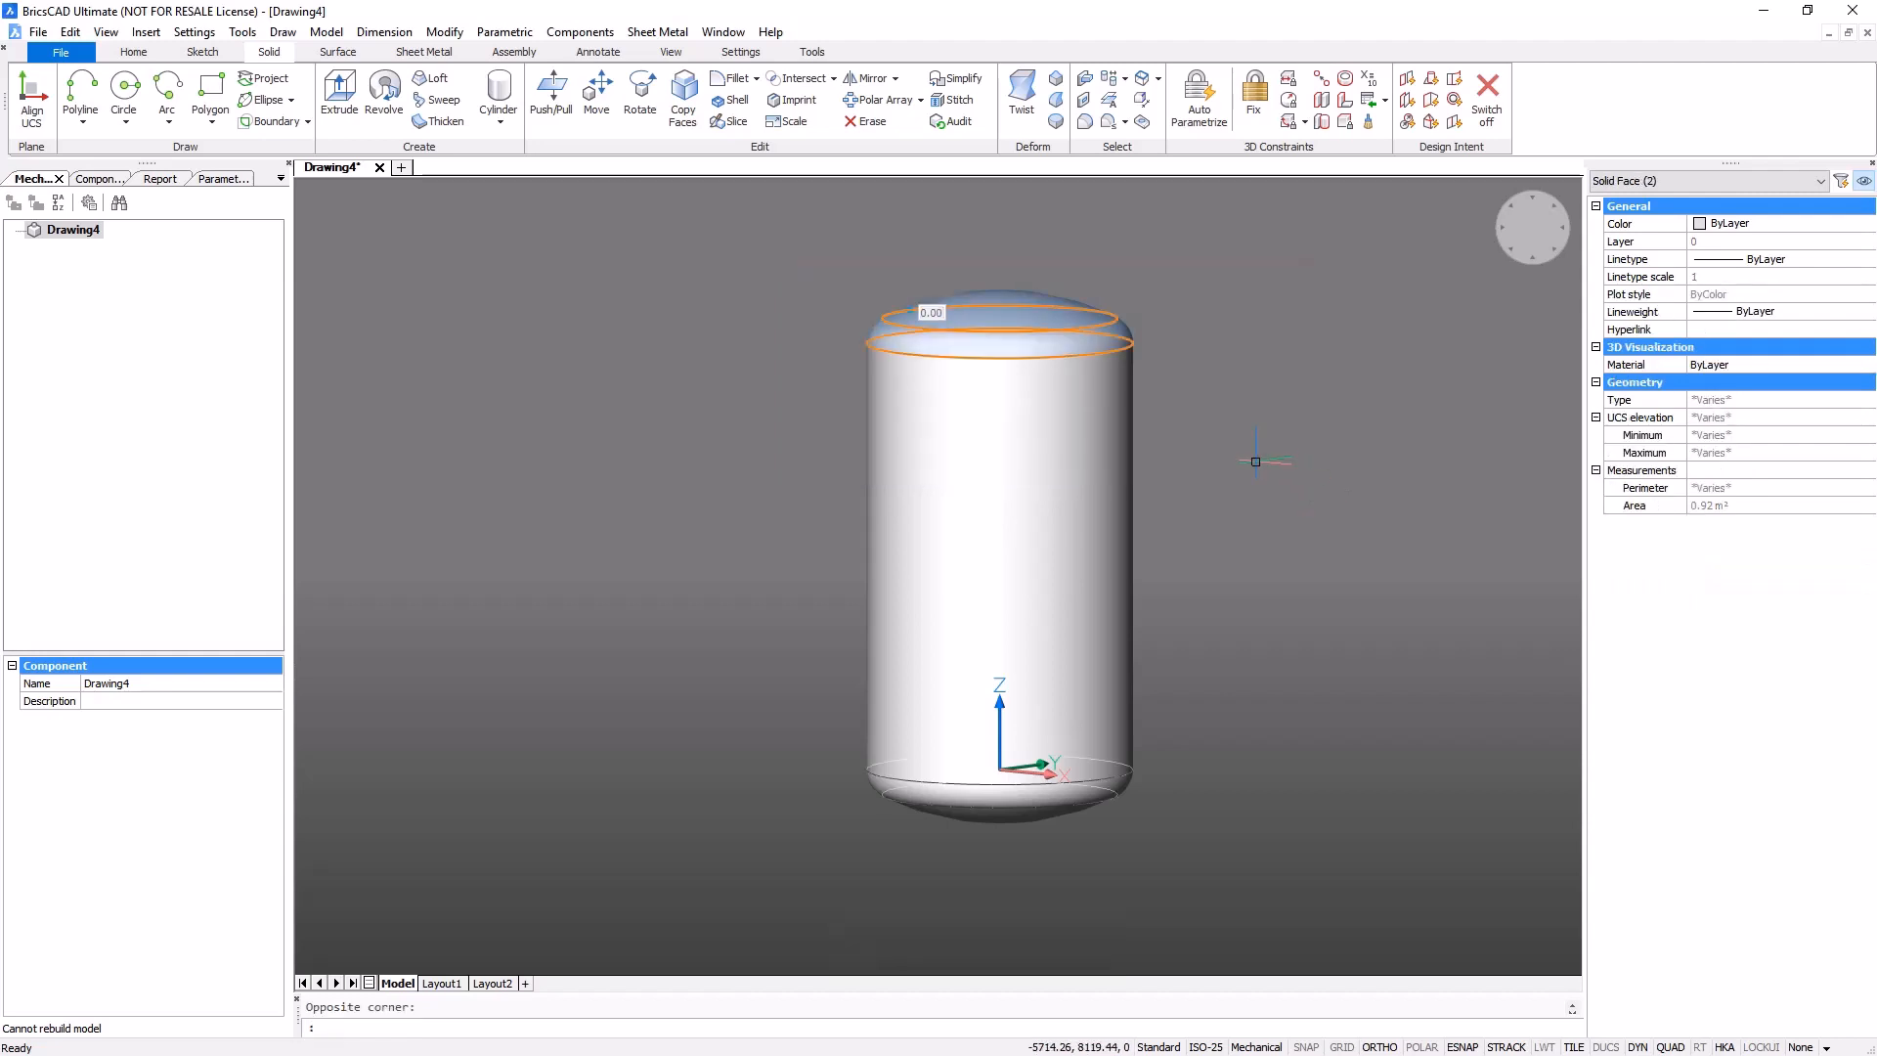
click(1277, 495)
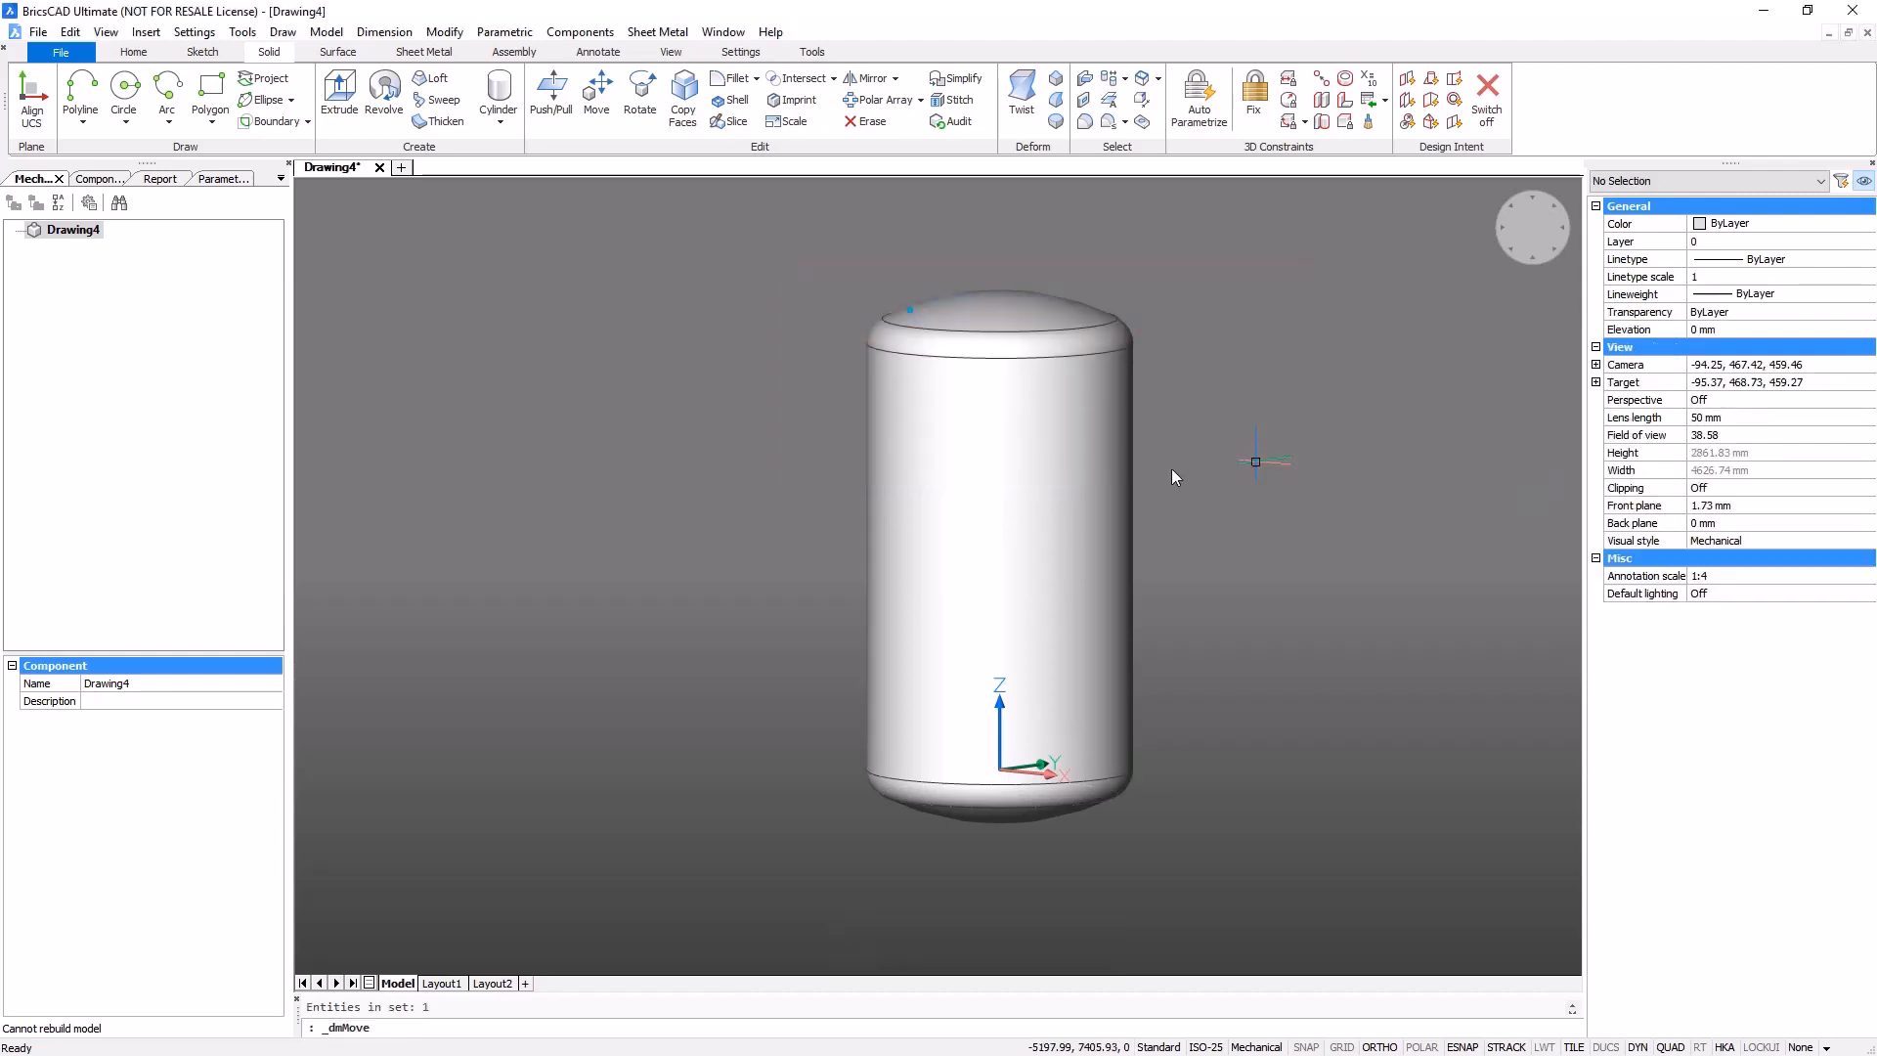
click(999, 343)
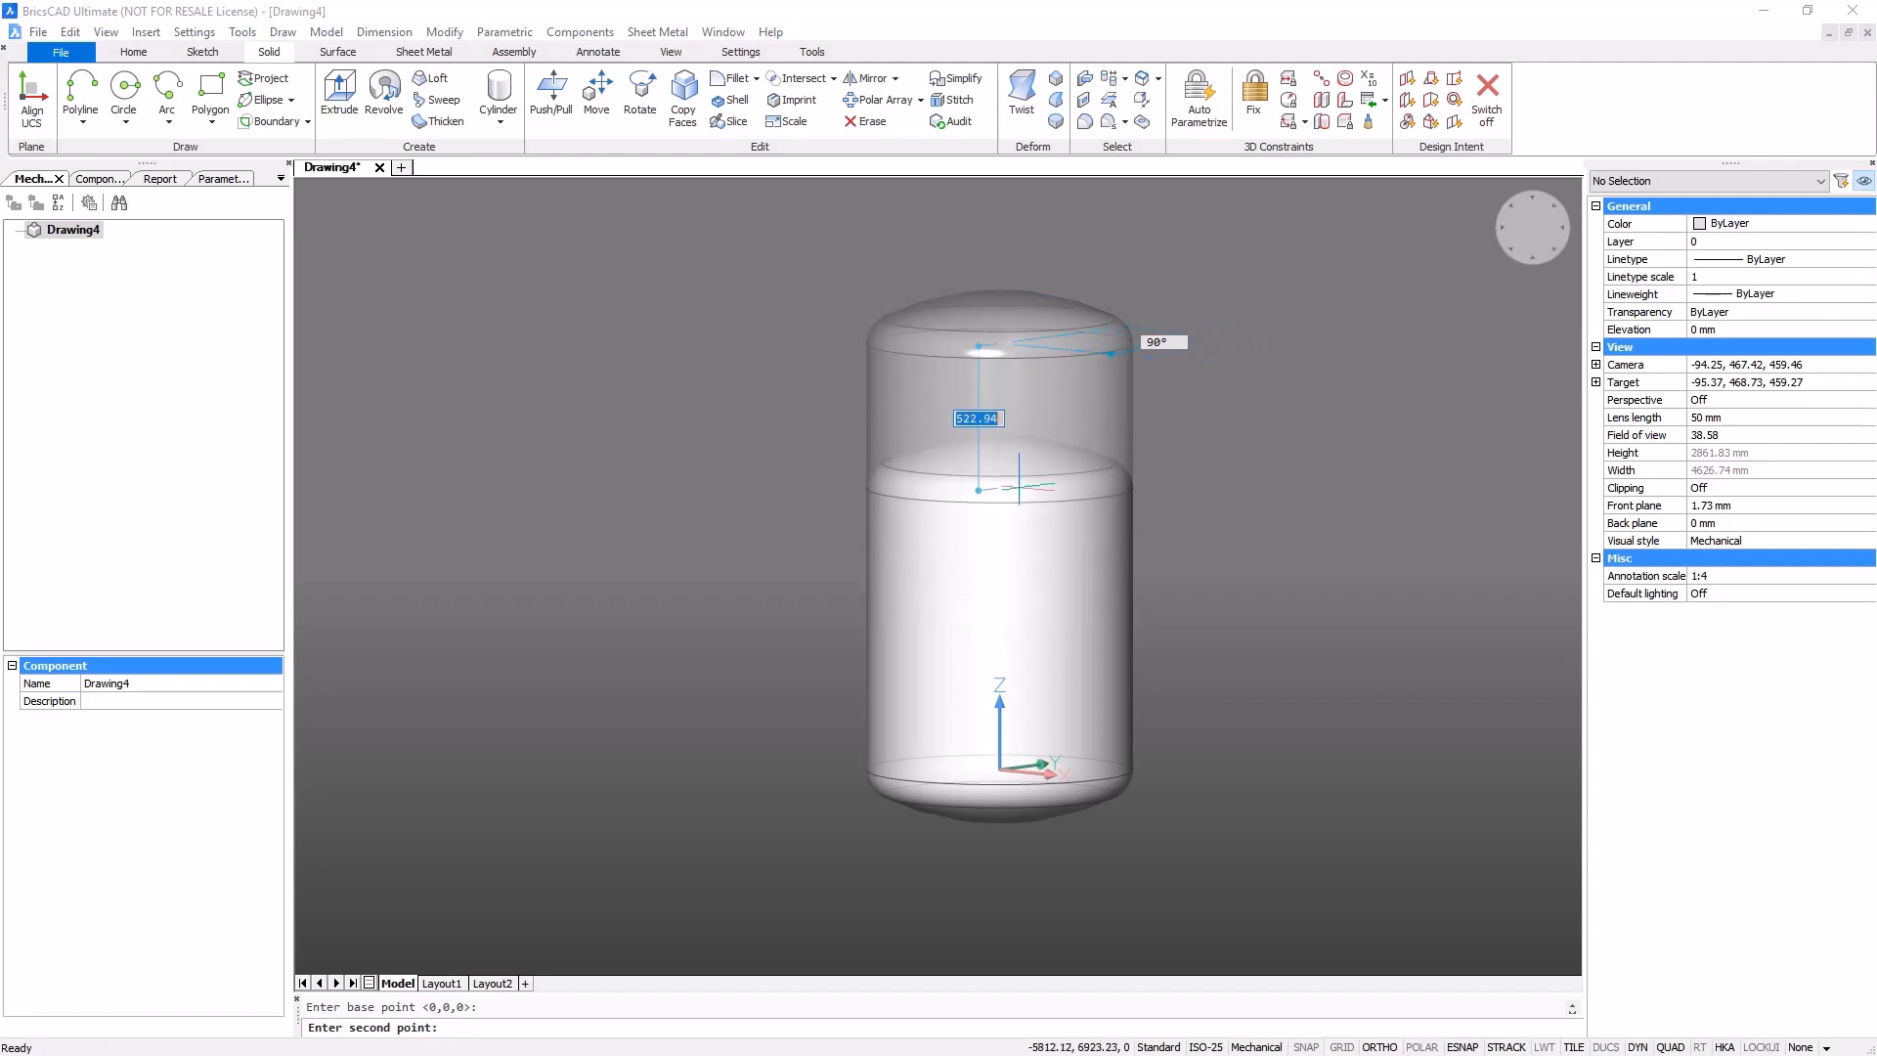
text(@0)
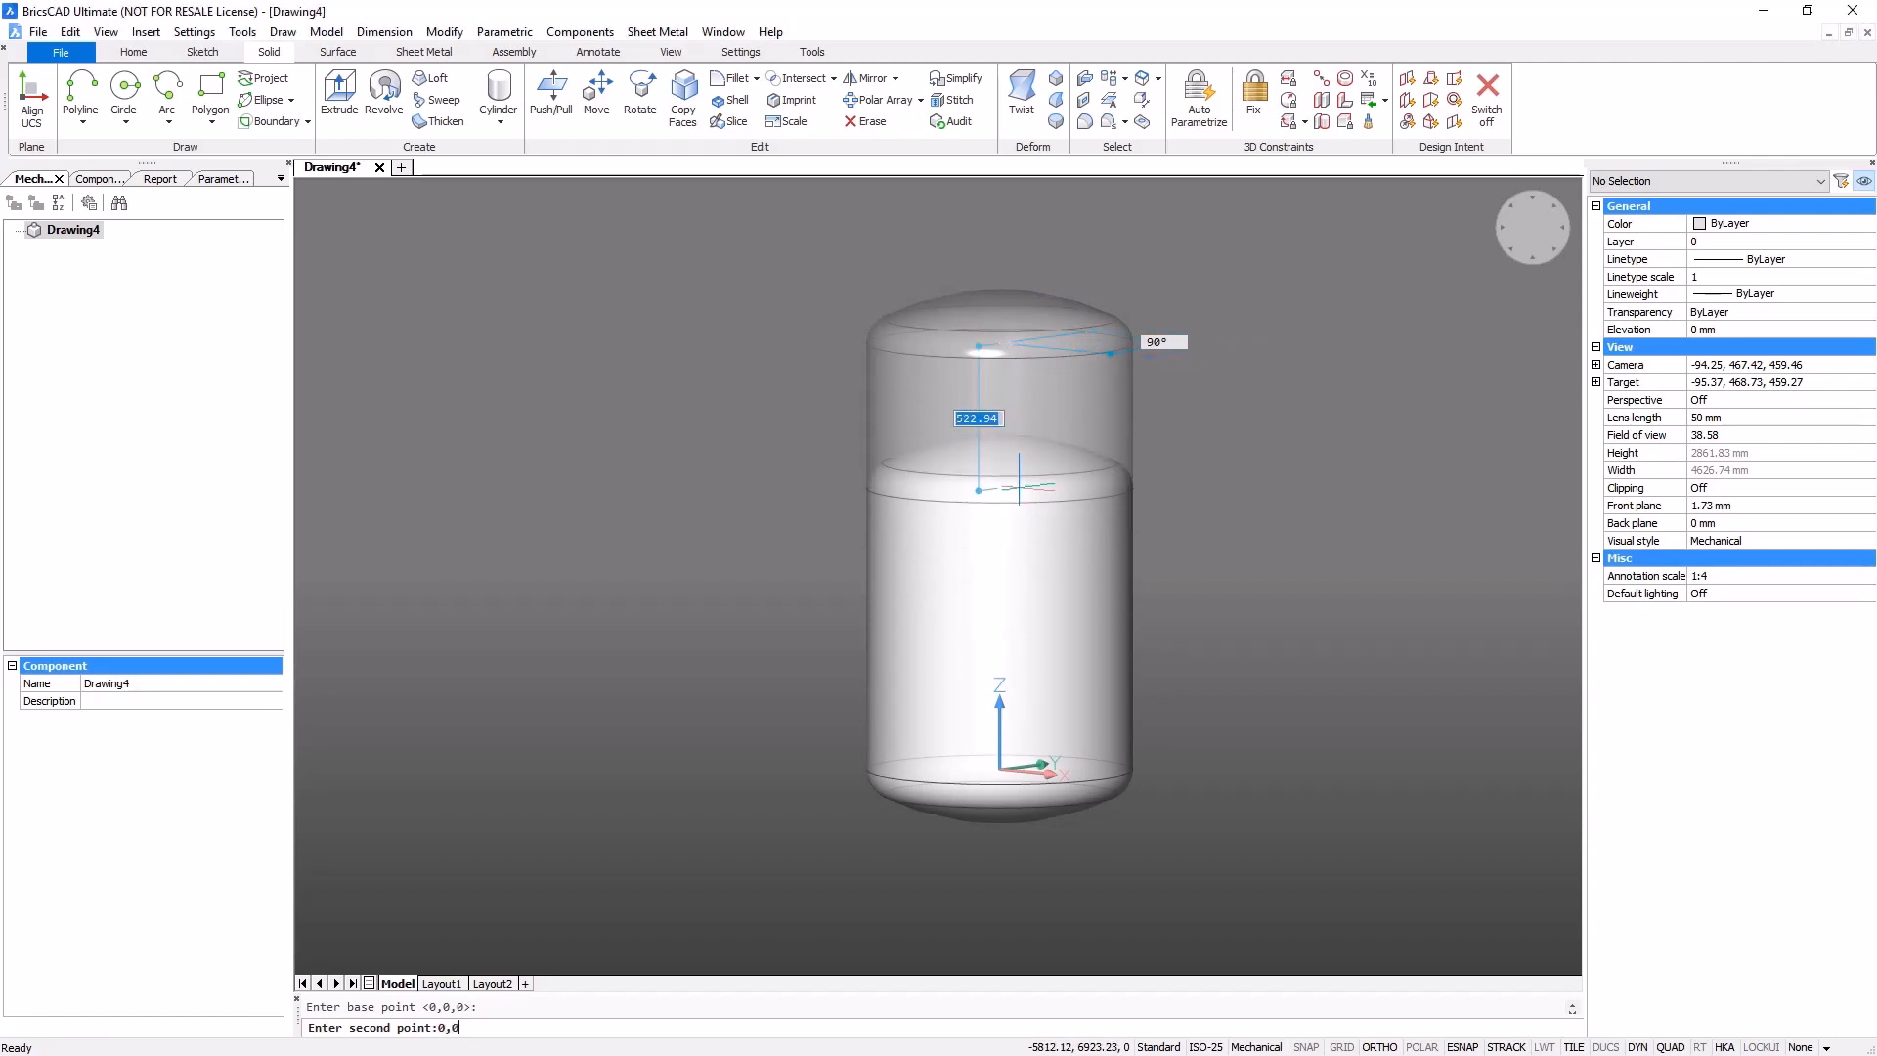
text(,800)
key(Return)
- Shell the whole tank solid with a 5 mm offset, removing no faces
middle_drag(1075, 684, 1023, 560)
scroll(1024, 560, up, 1)
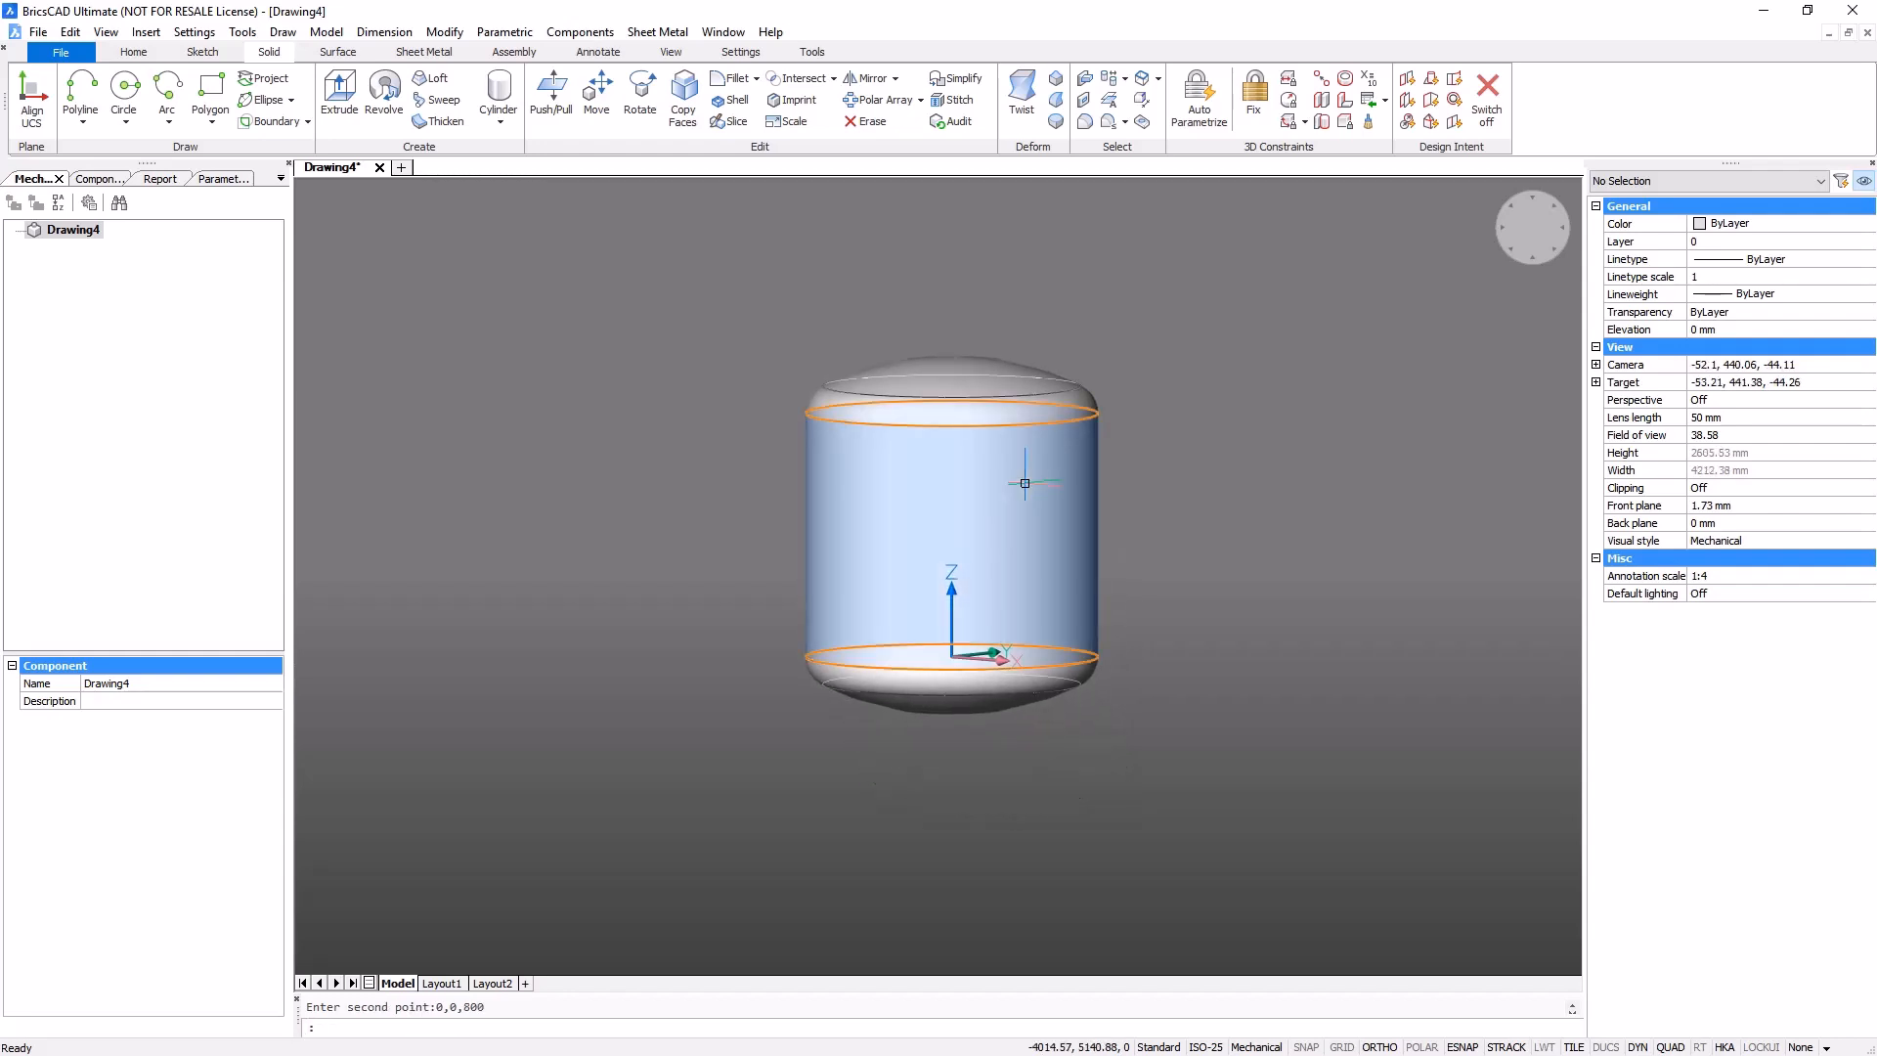
click(991, 435)
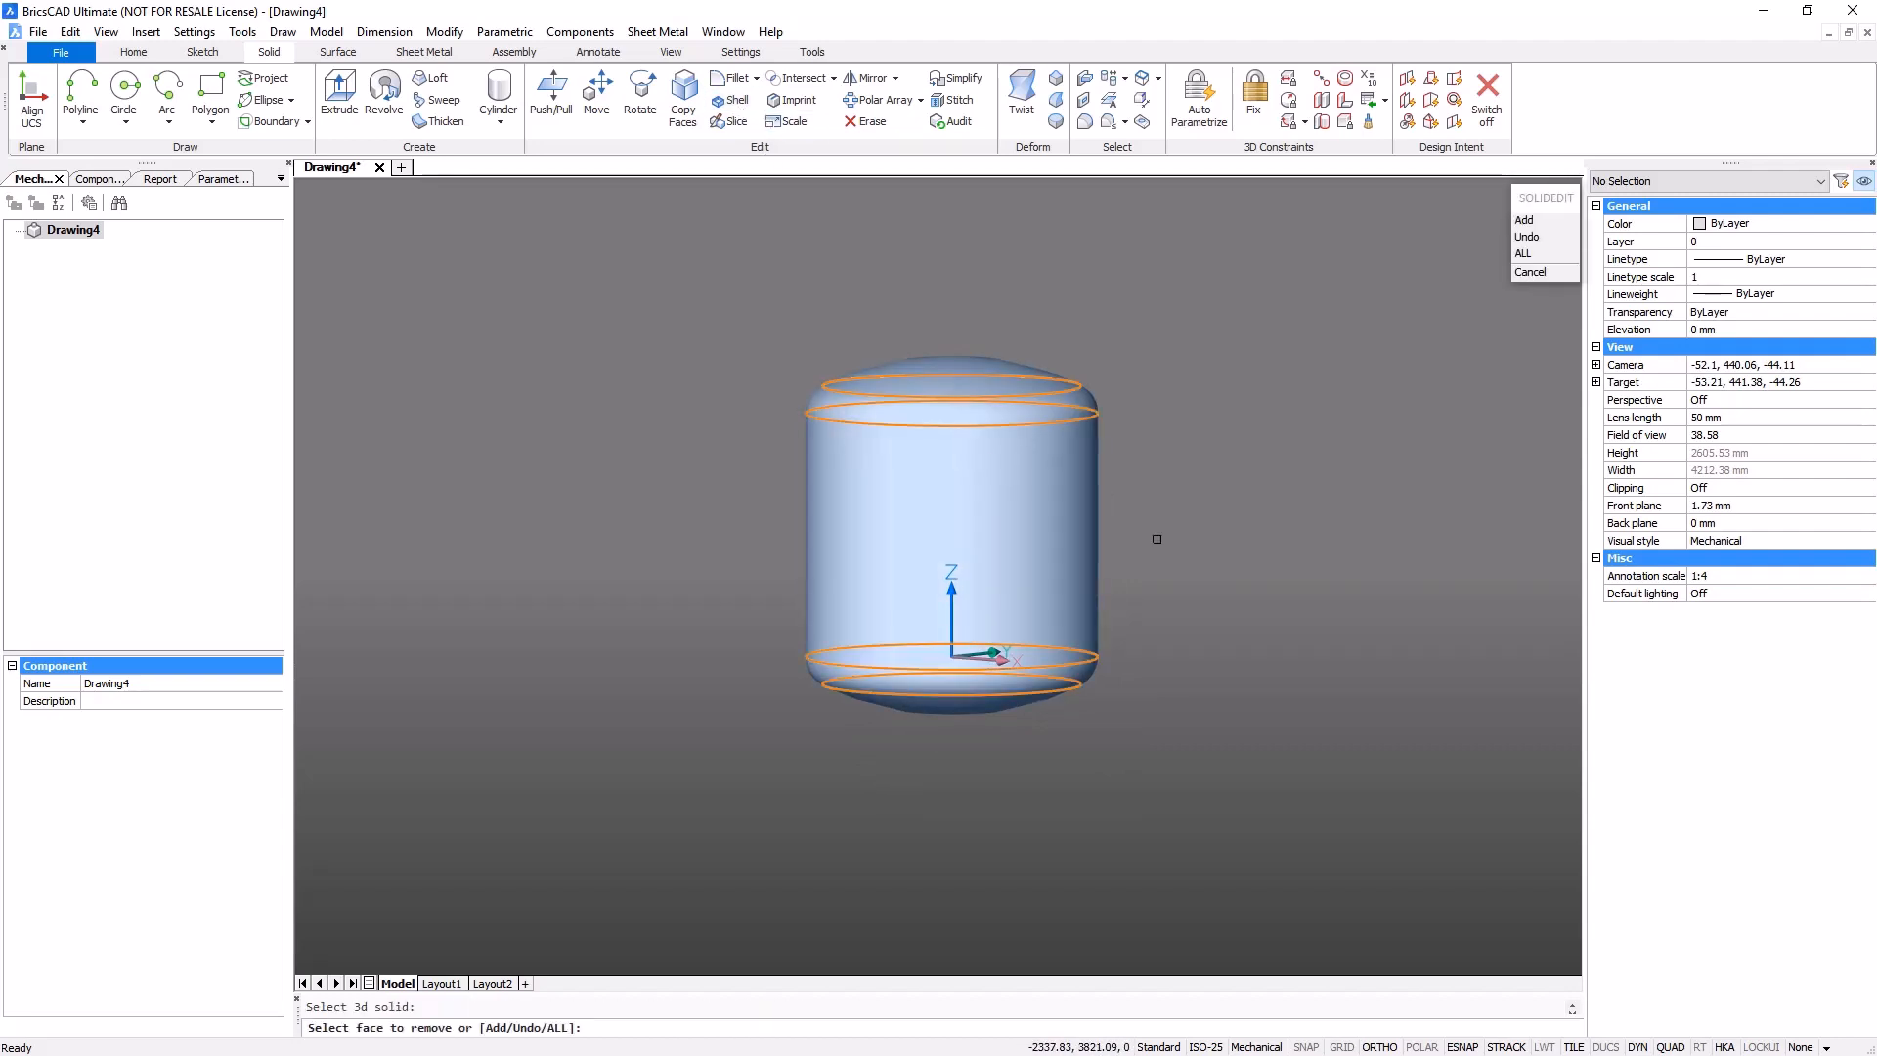
key(Return)
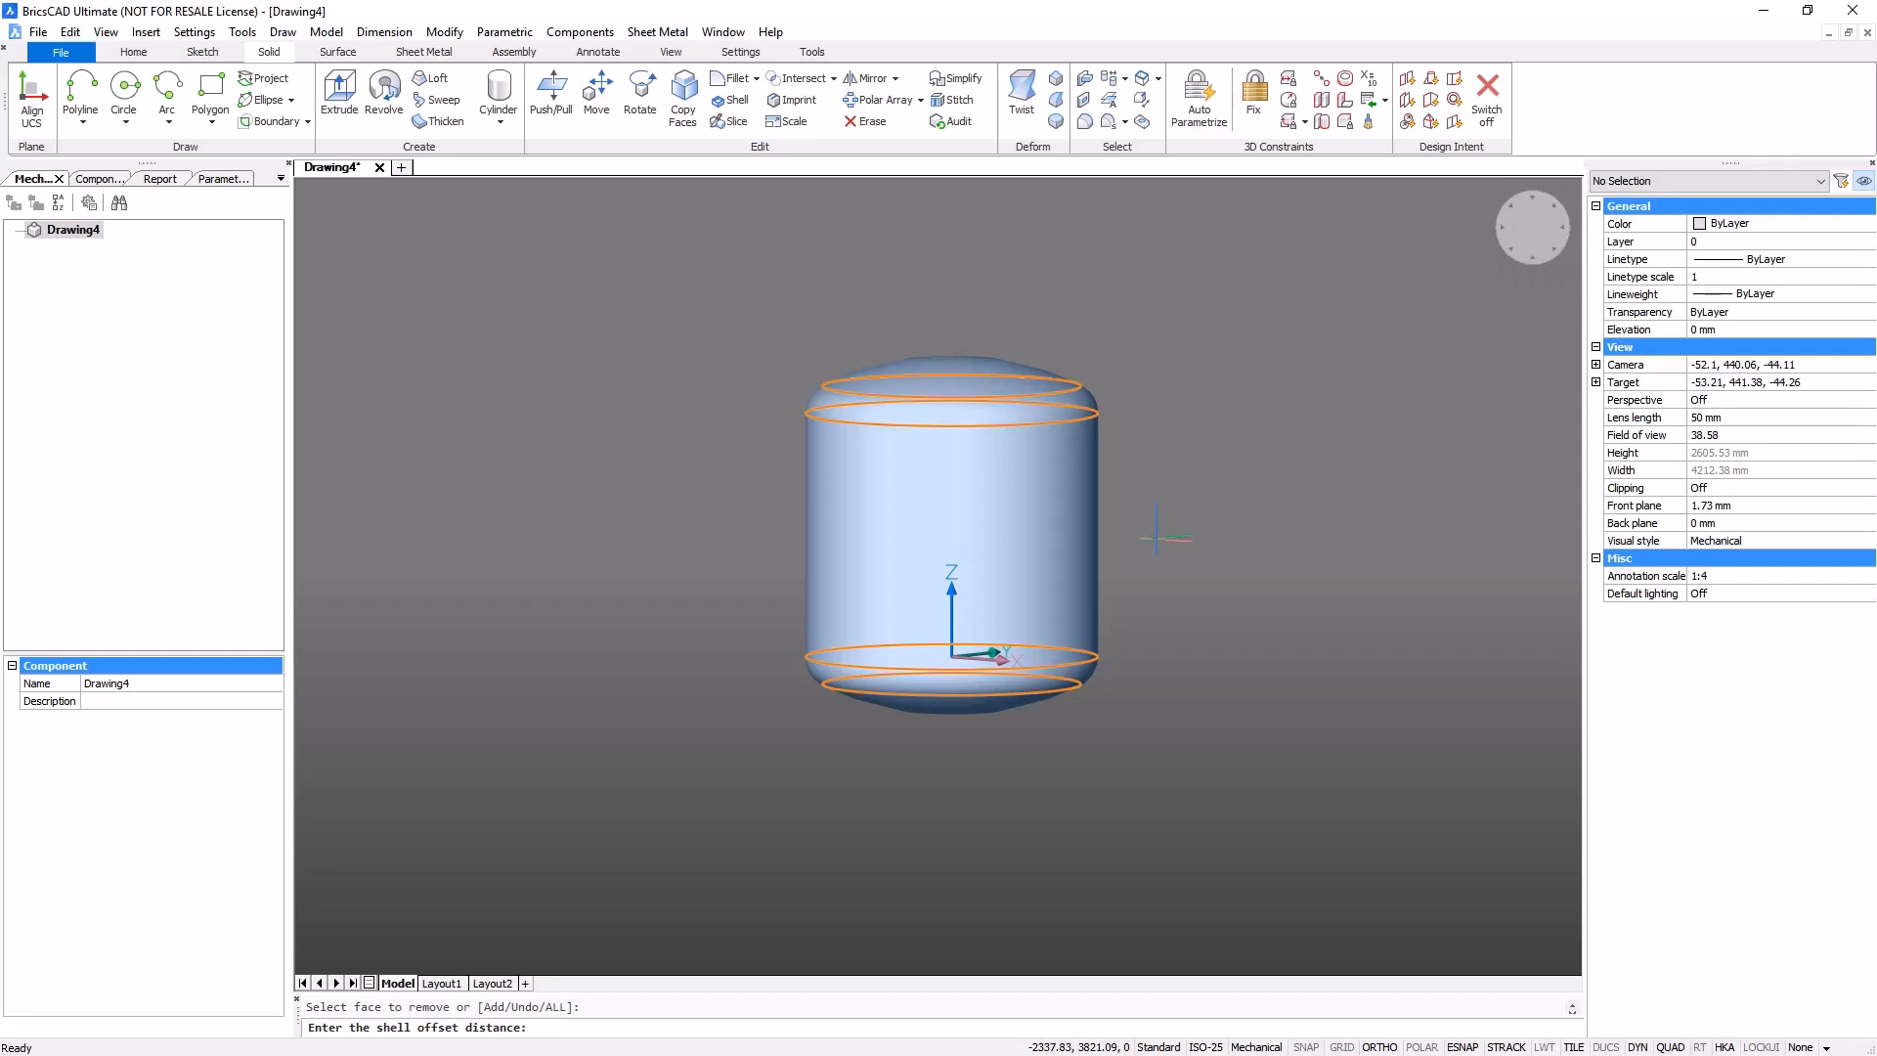
text(5)
key(Return)
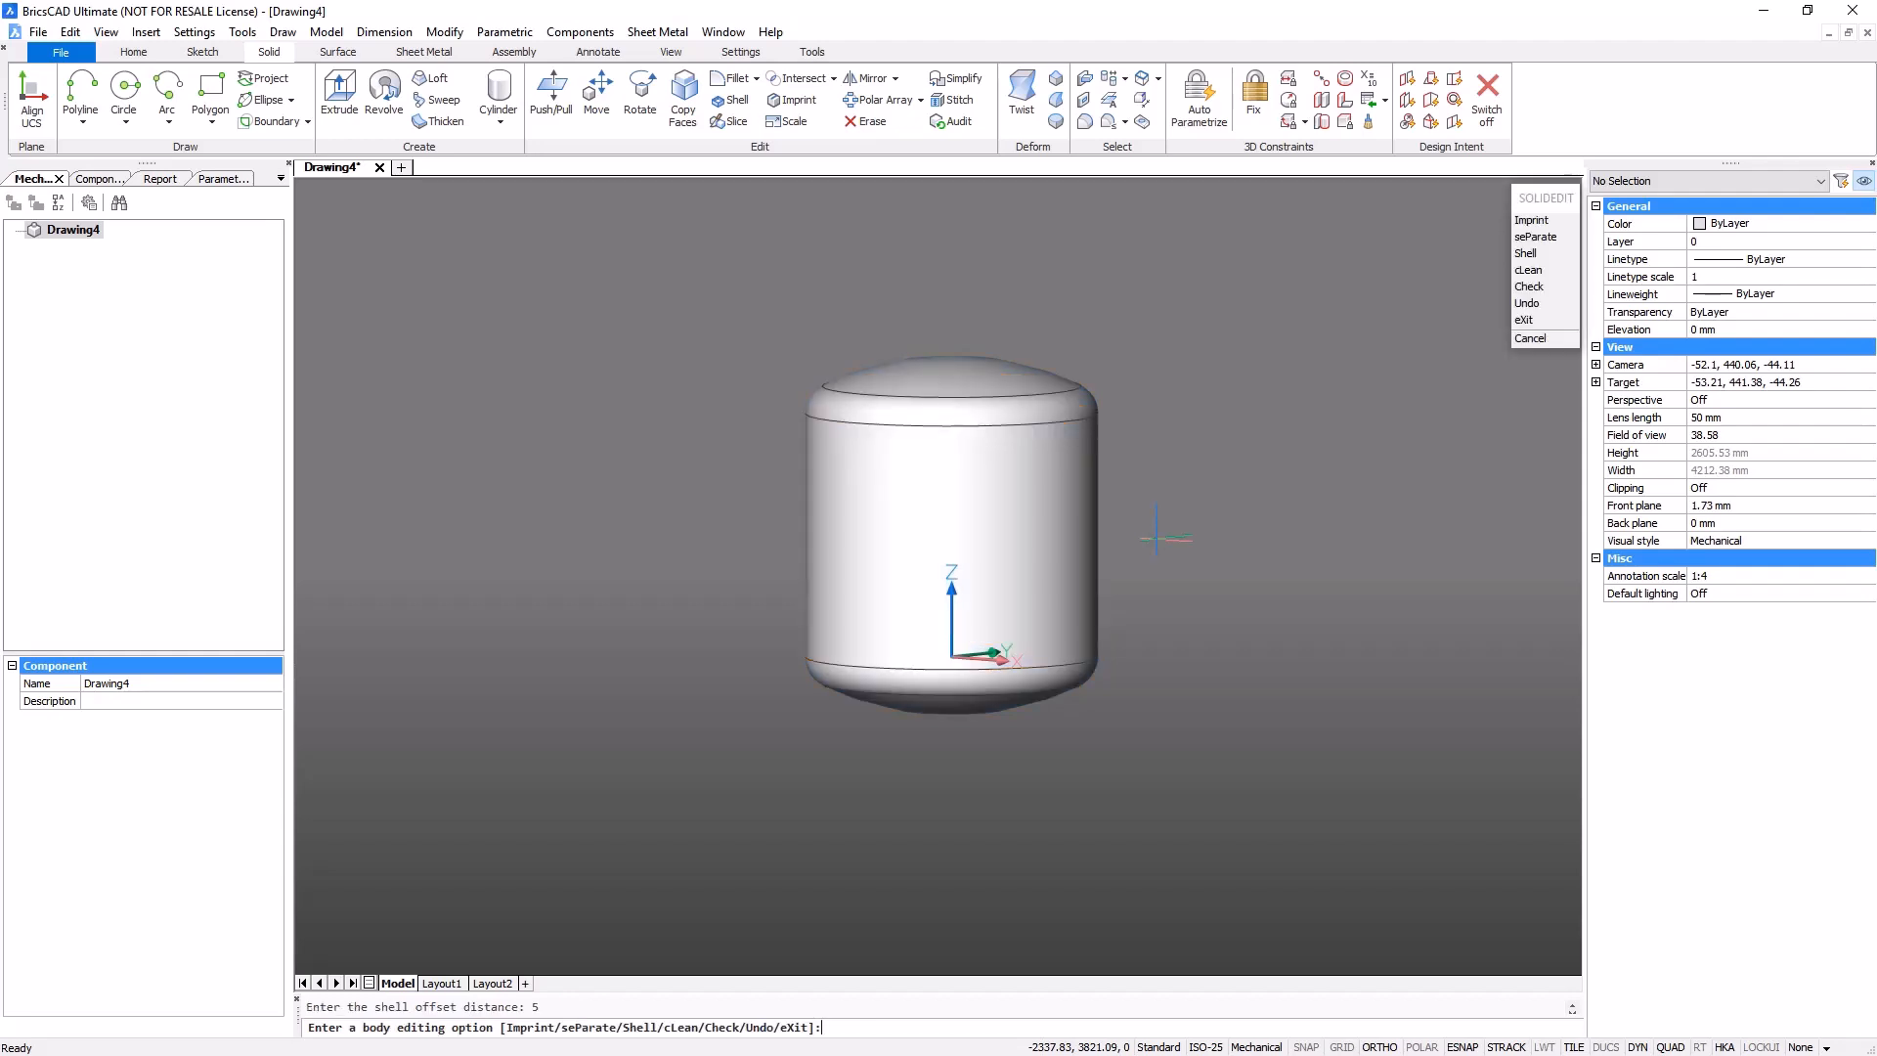
key(Return)
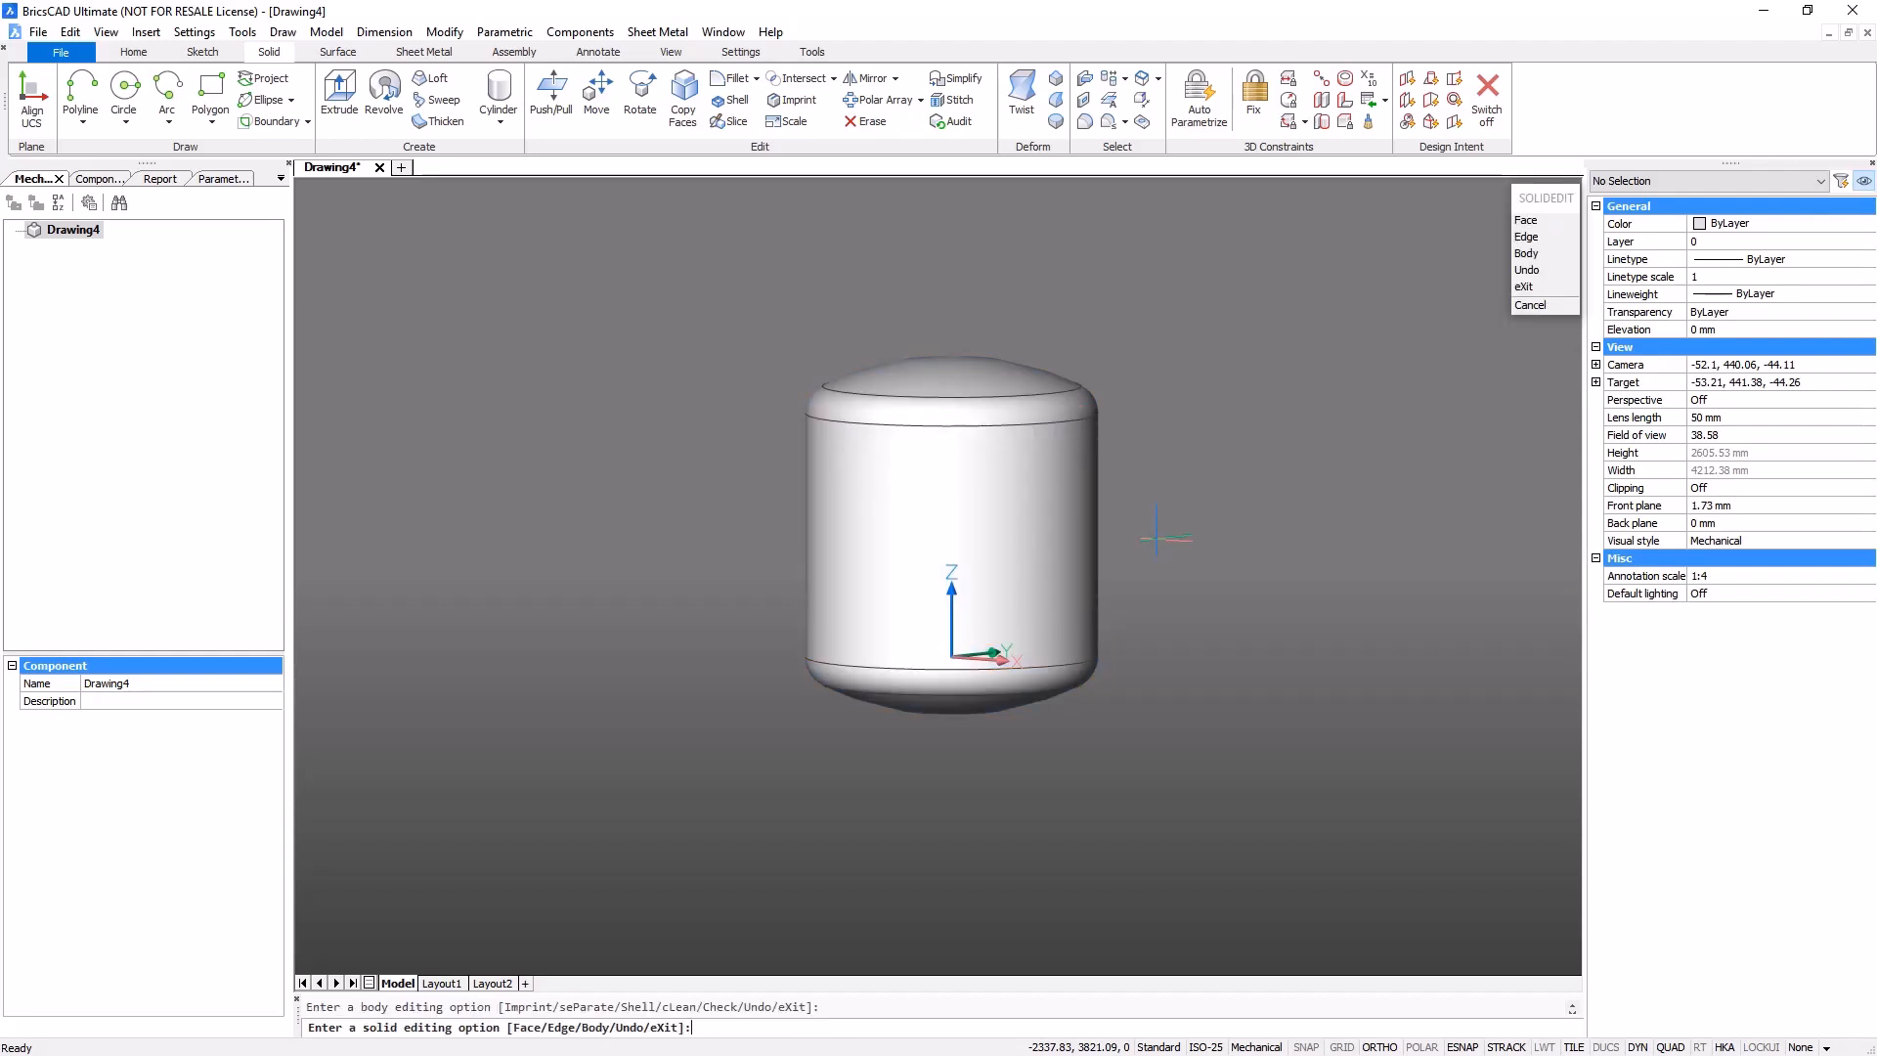
key(Escape)
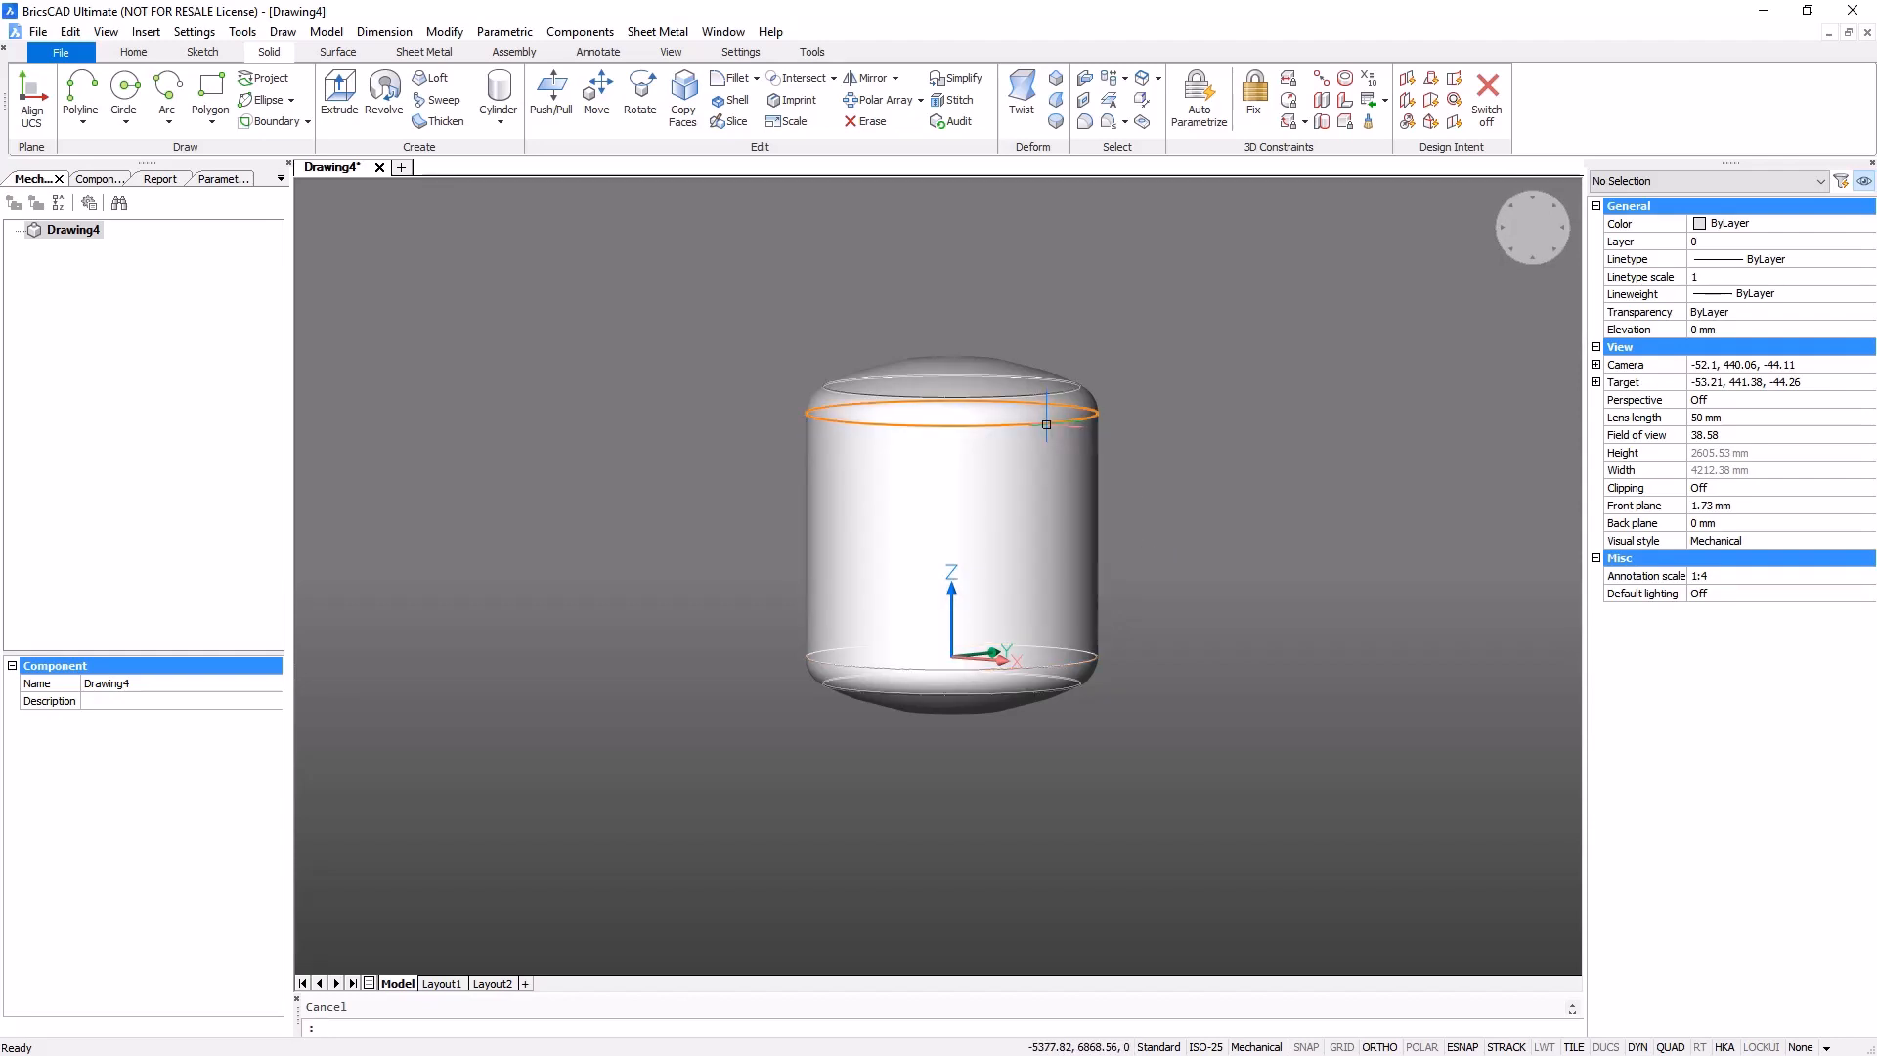
- Copy the upper and lower circular edges of the tank's cylindrical wall as separate curves
click(1056, 476)
click(1085, 663)
scroll(1140, 684, up, 3)
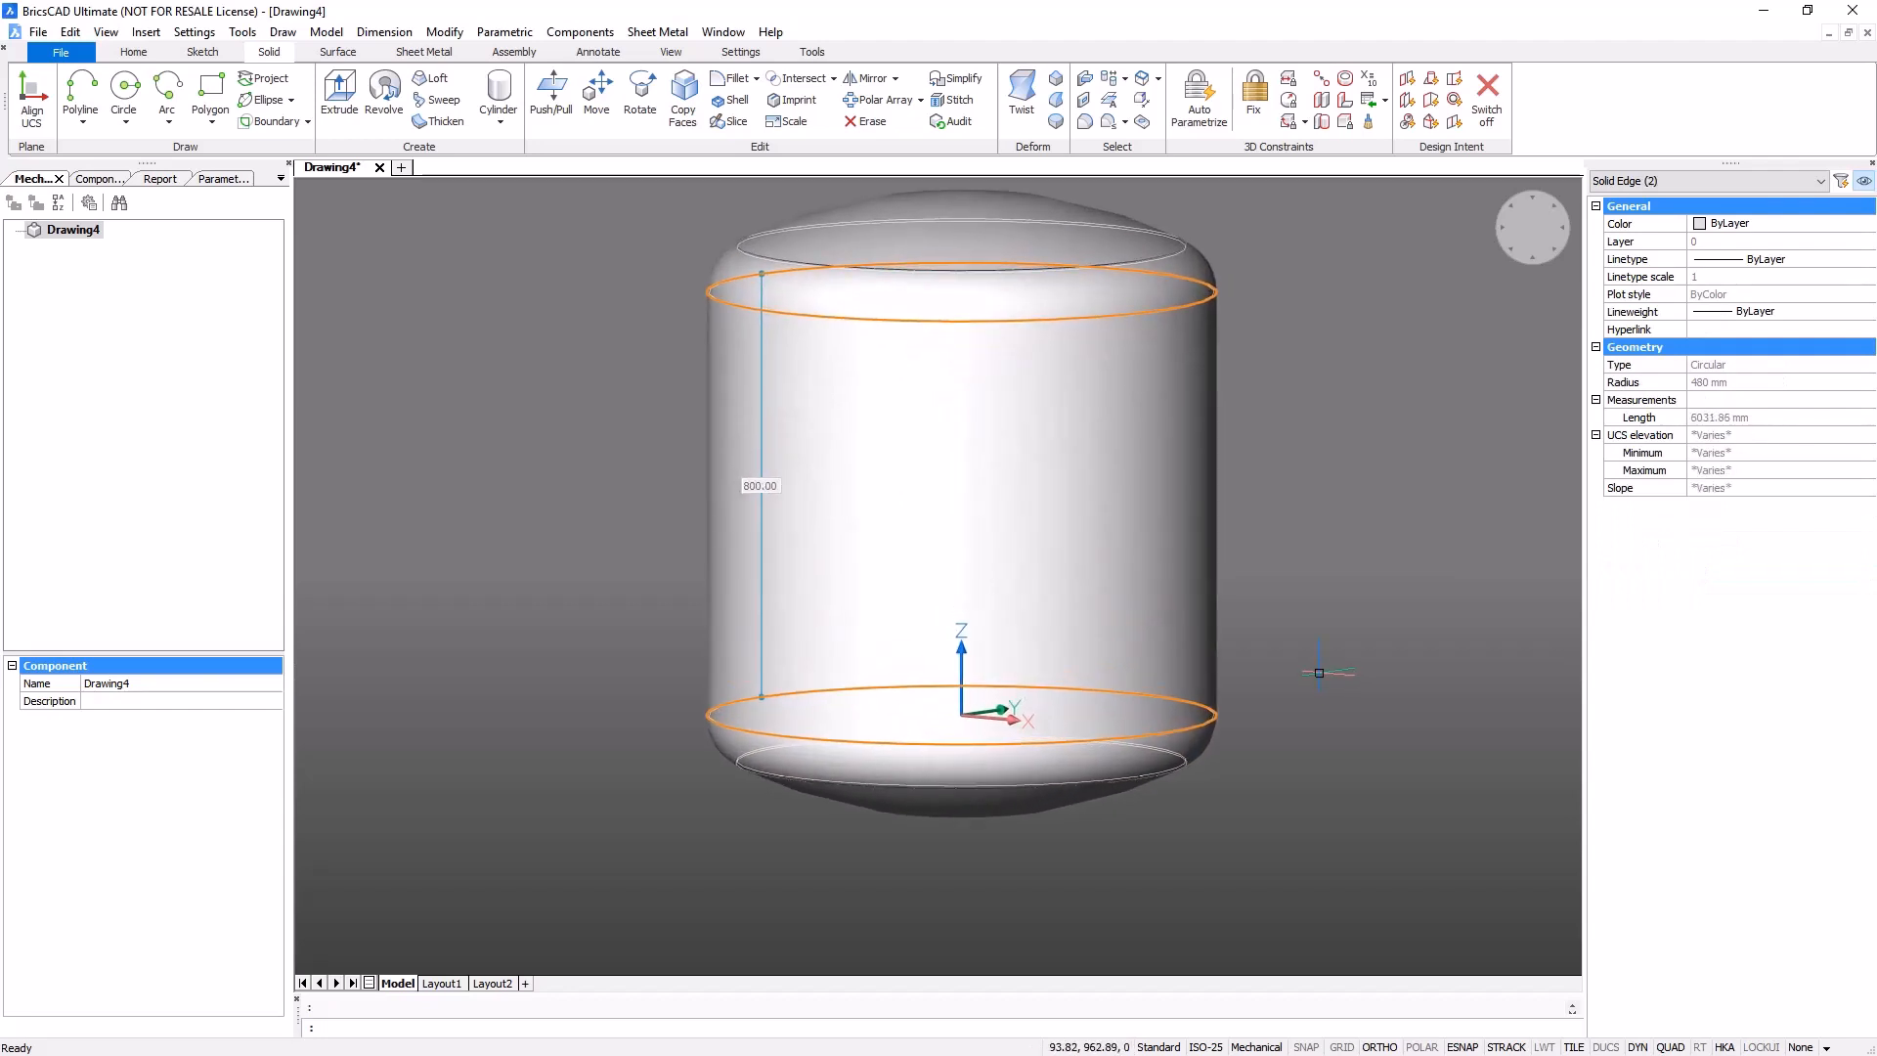
mouse_move(1330, 709)
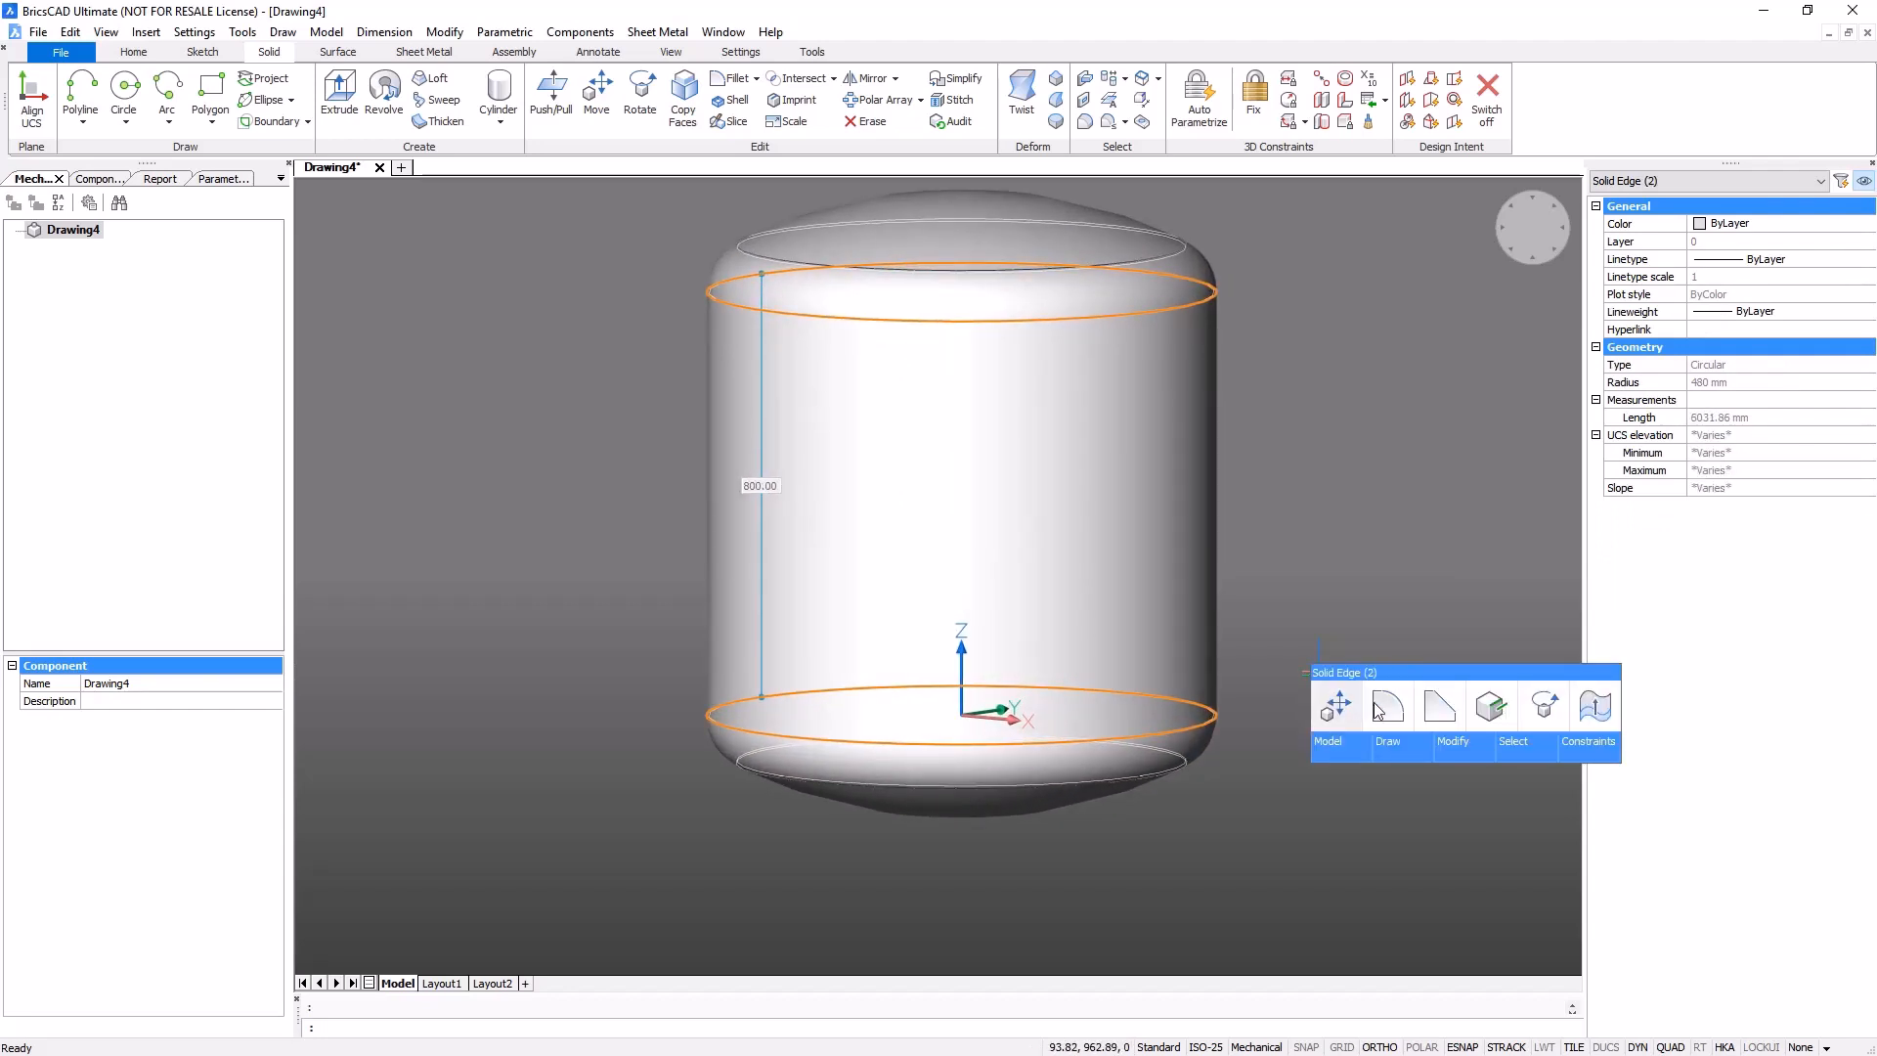
key(Escape)
- Move the copied lower circle a short distance straight up along the tank wall
click(629, 610)
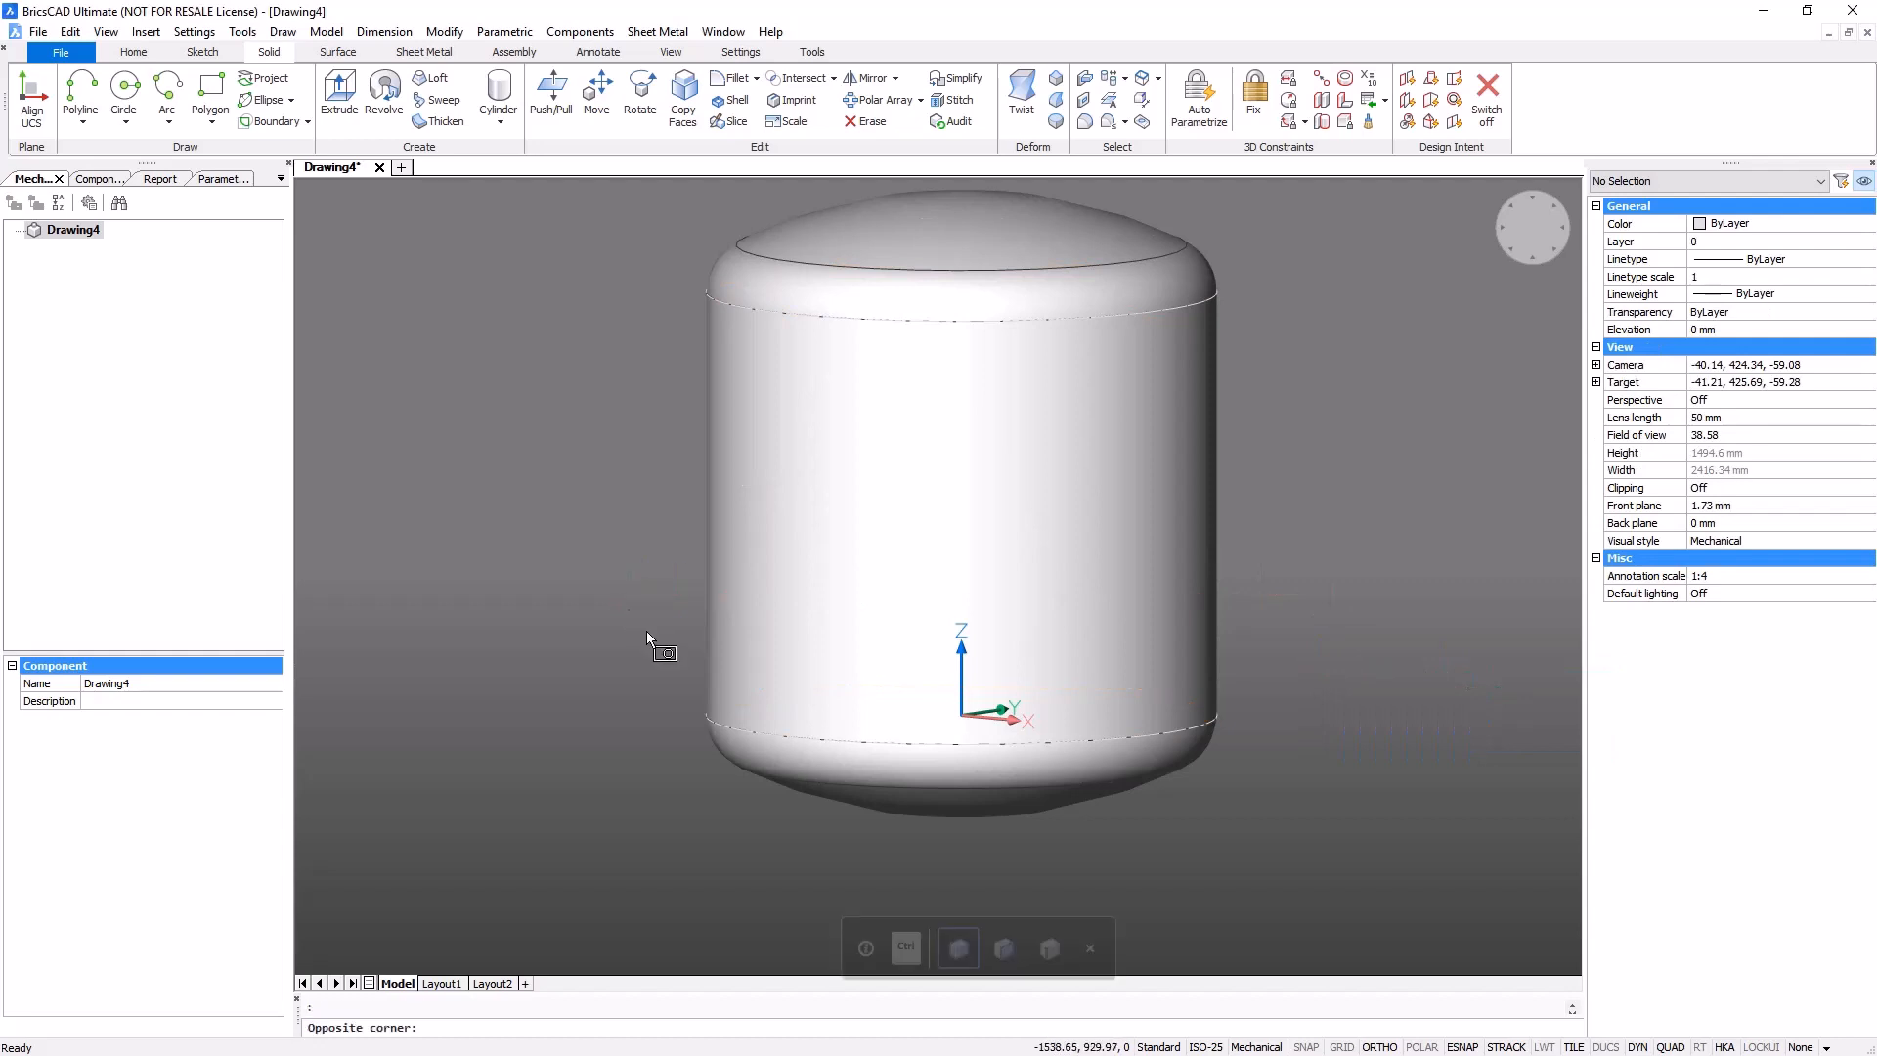
click(1312, 866)
right_click(1312, 866)
click(1304, 866)
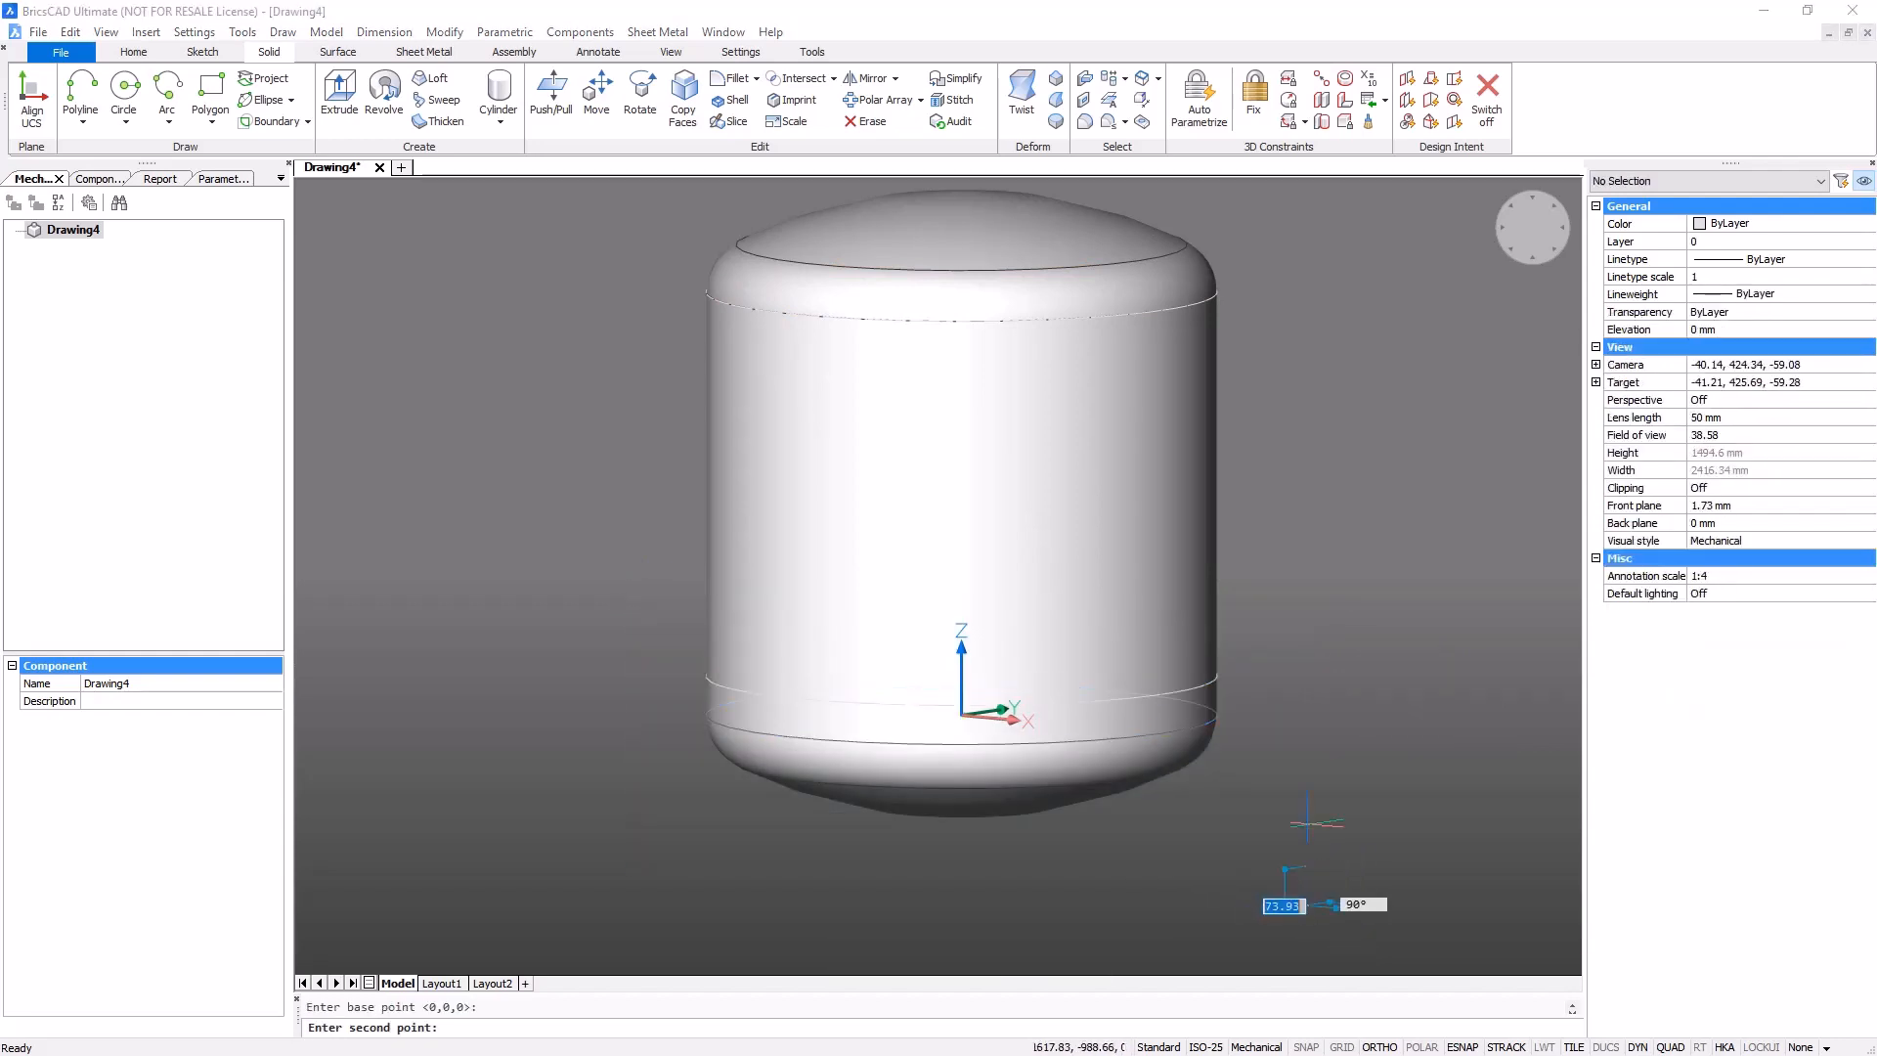
key(Return)
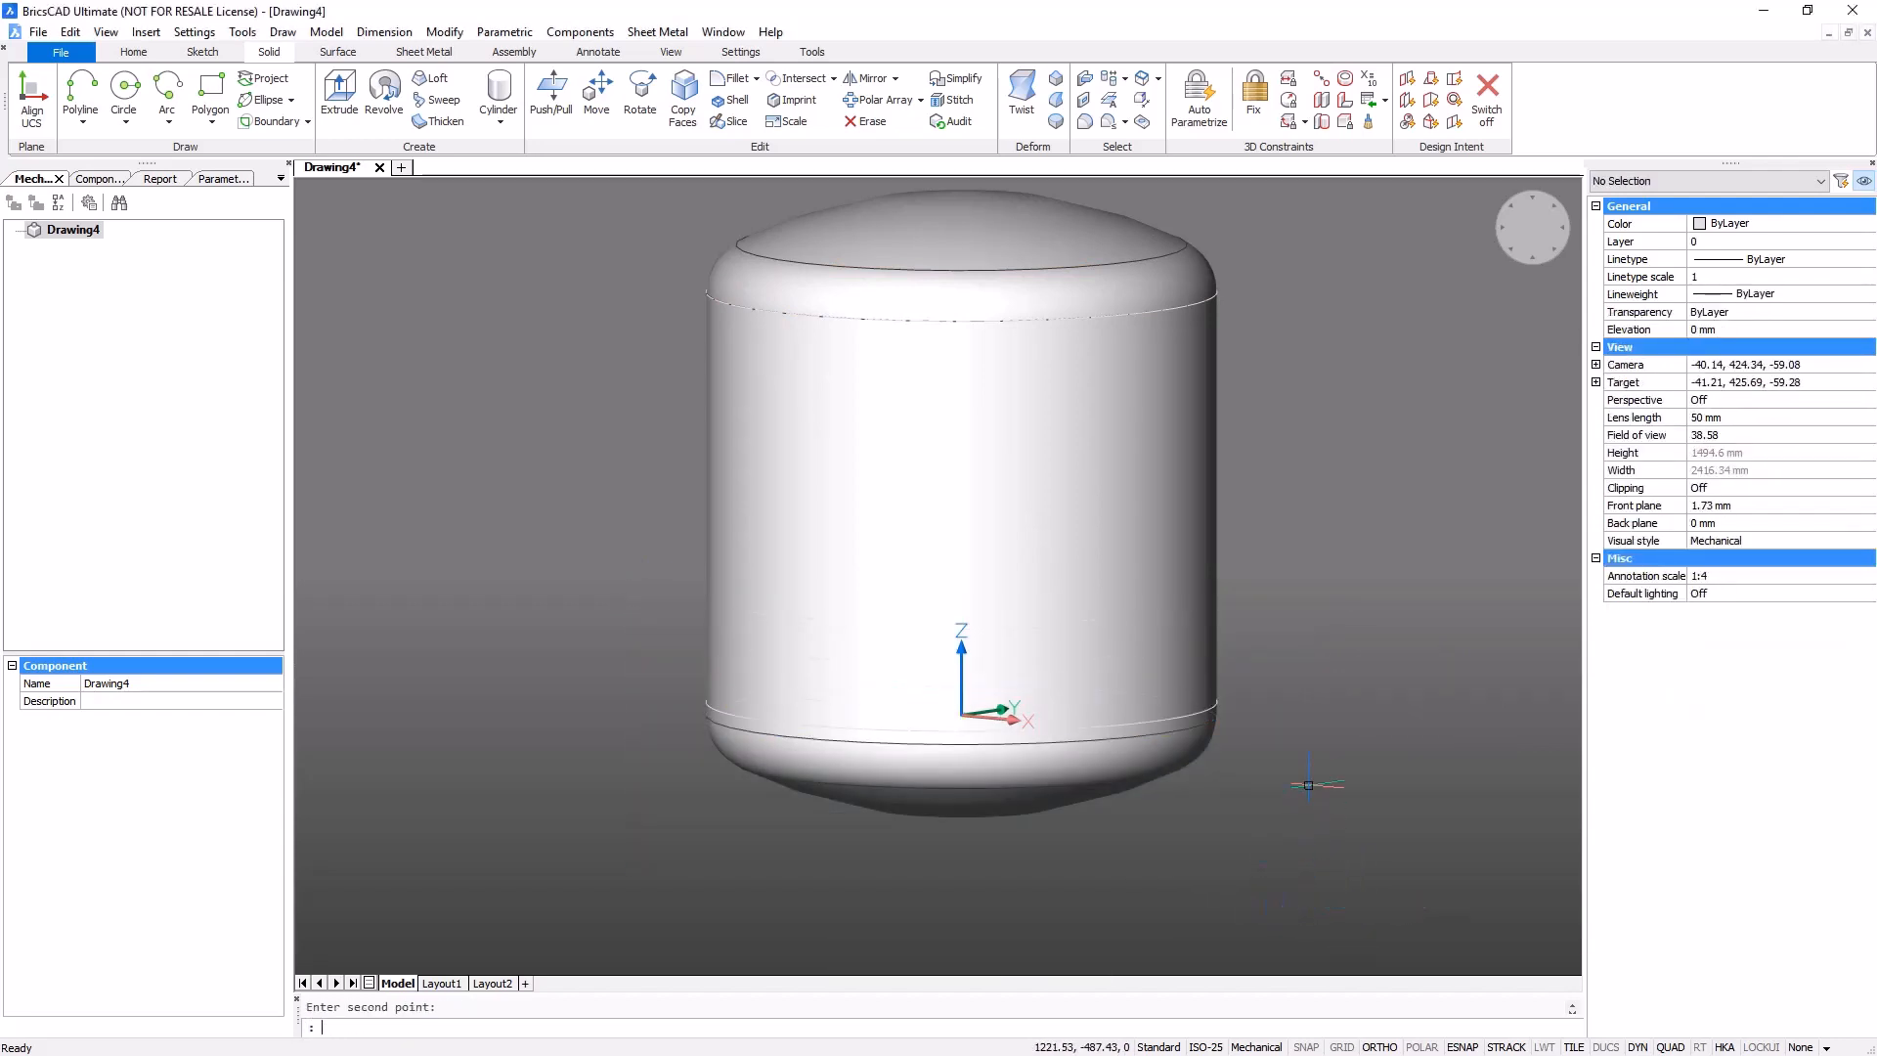
- Move the copied upper circle a short distance straight down along the tank wall
click(626, 244)
click(1316, 389)
right_click(1315, 389)
click(1333, 370)
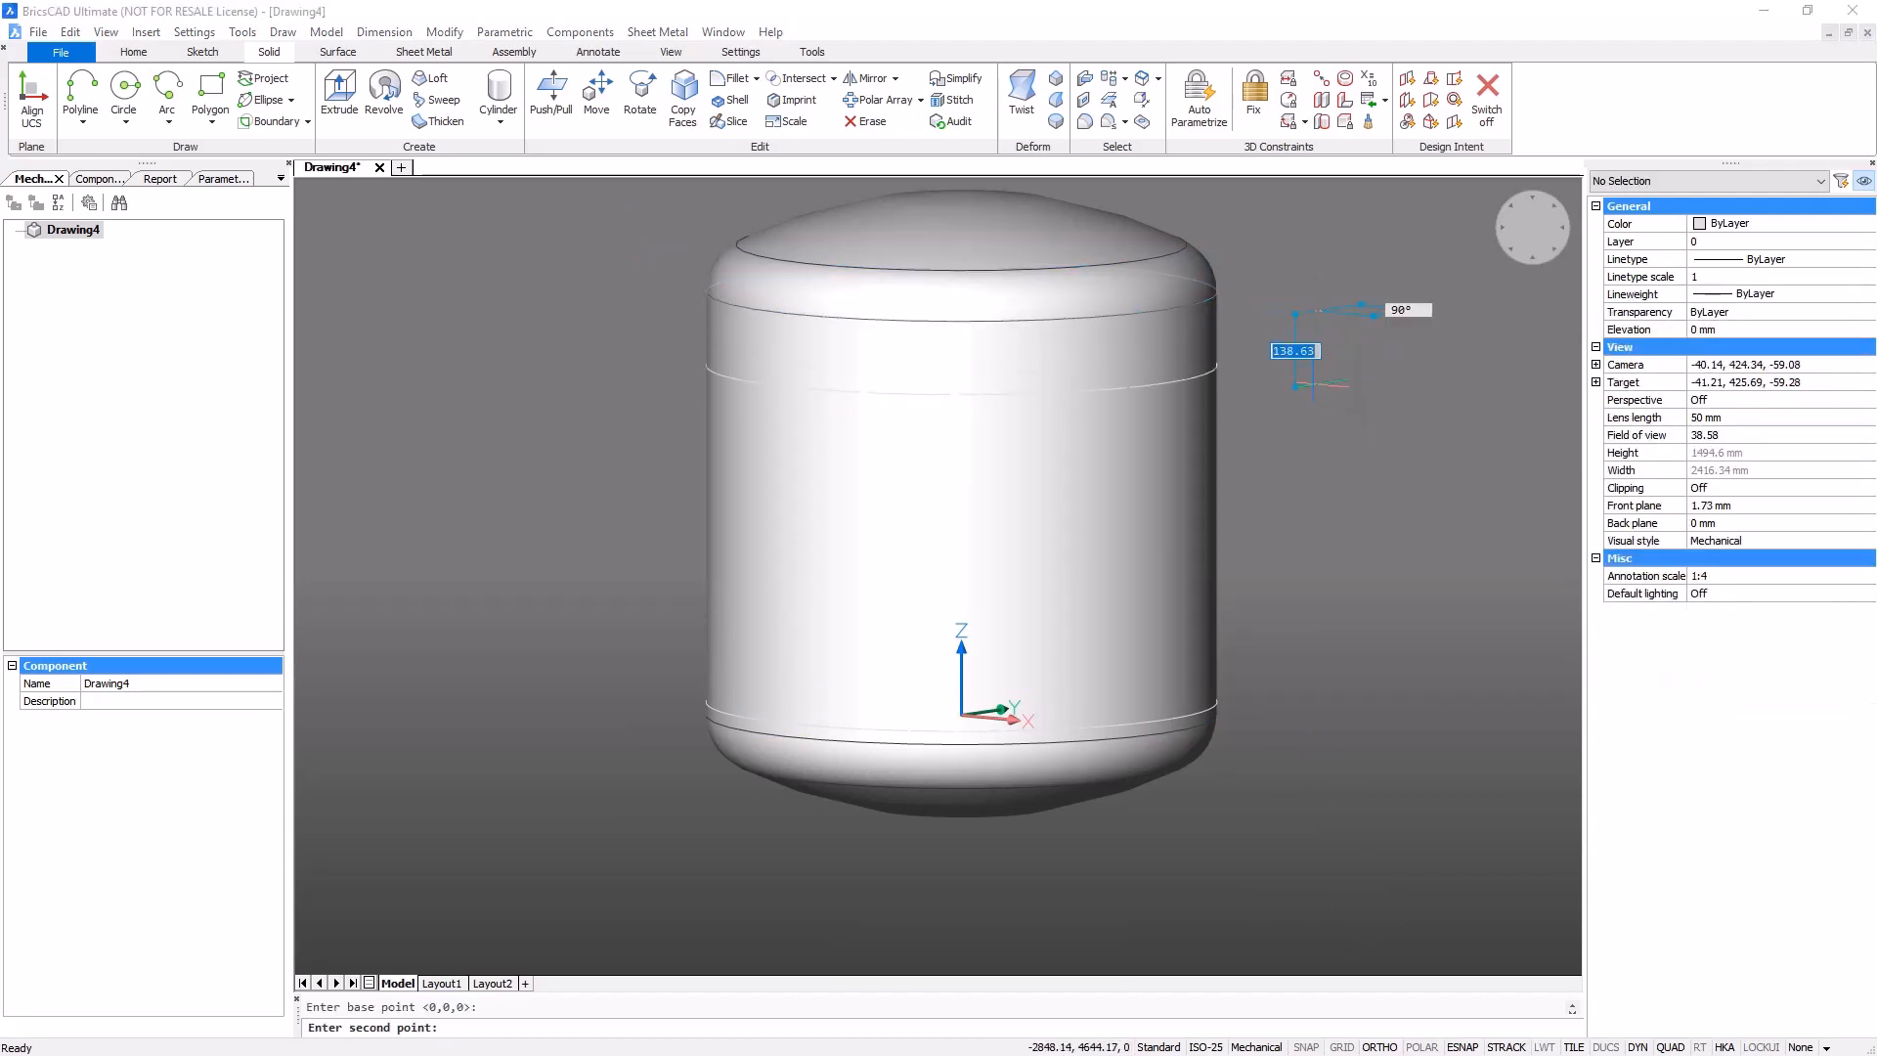
key(Return)
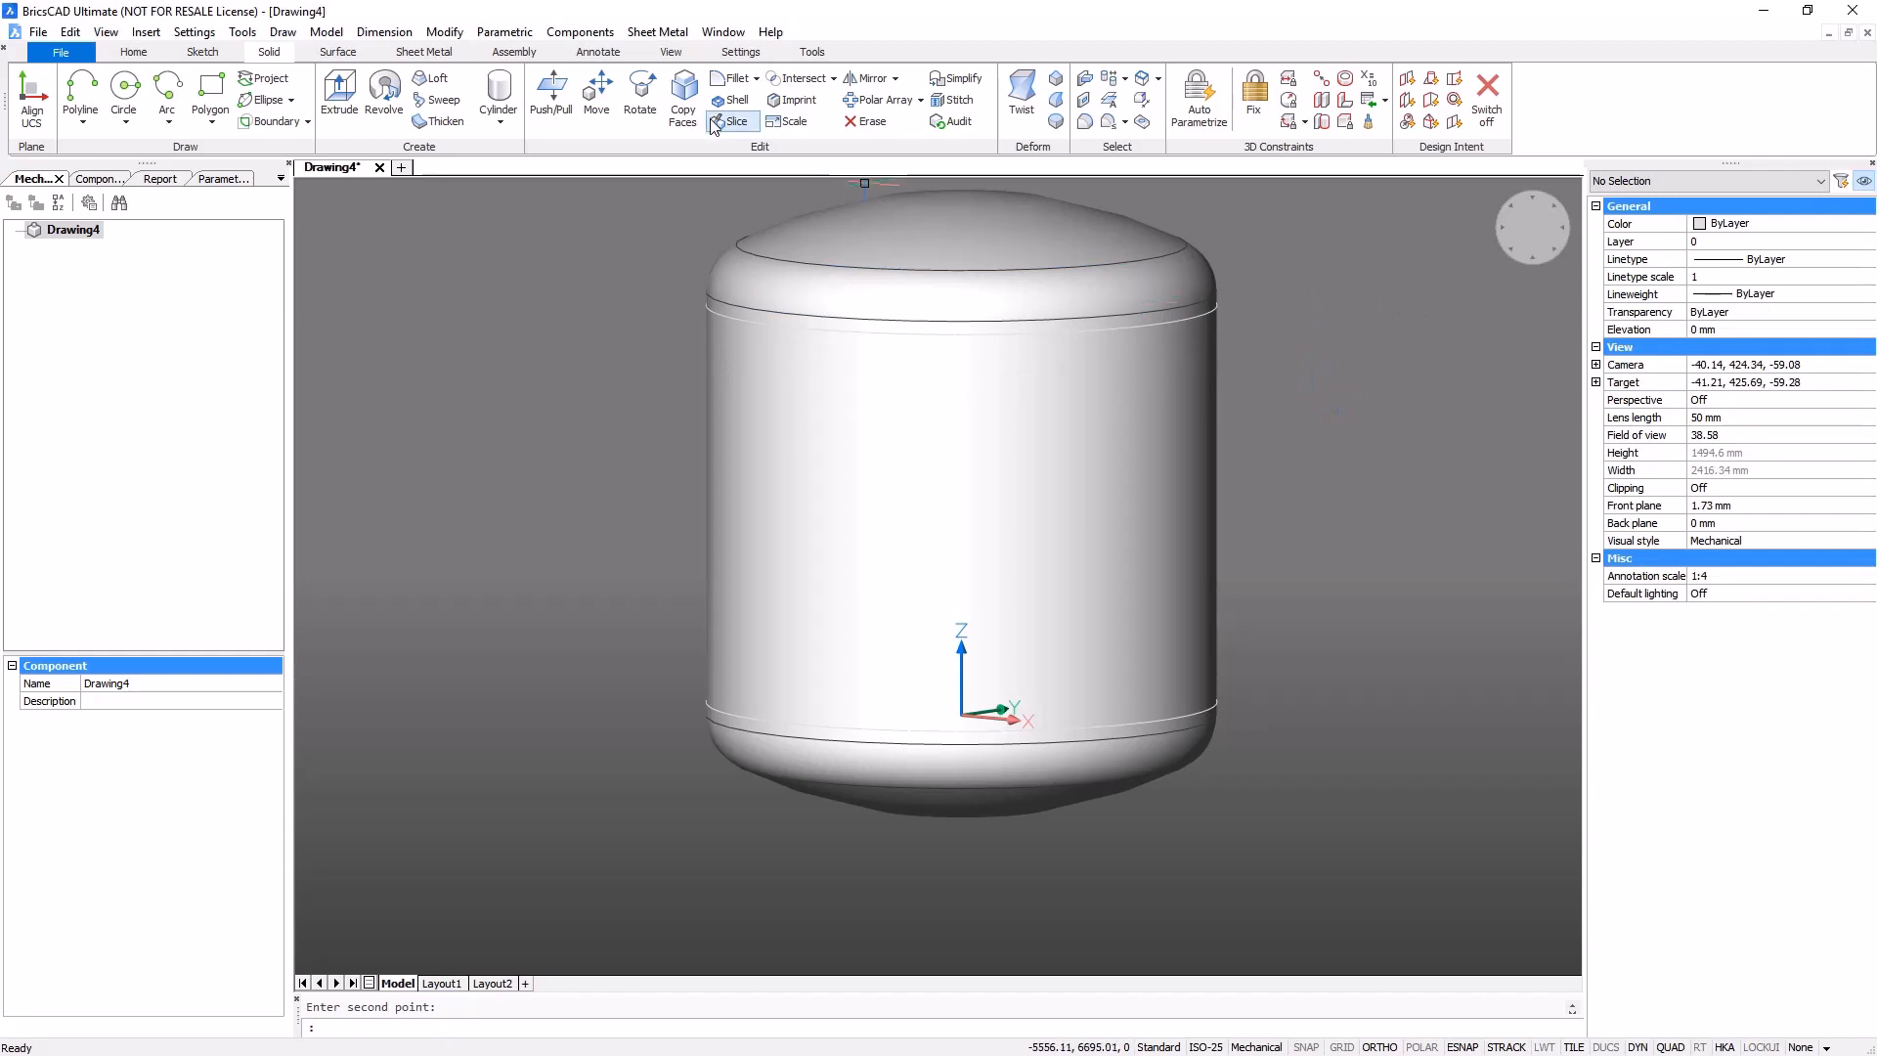
- Slice the tank solid along the plane of the copied upper circle, keeping both sides
click(721, 416)
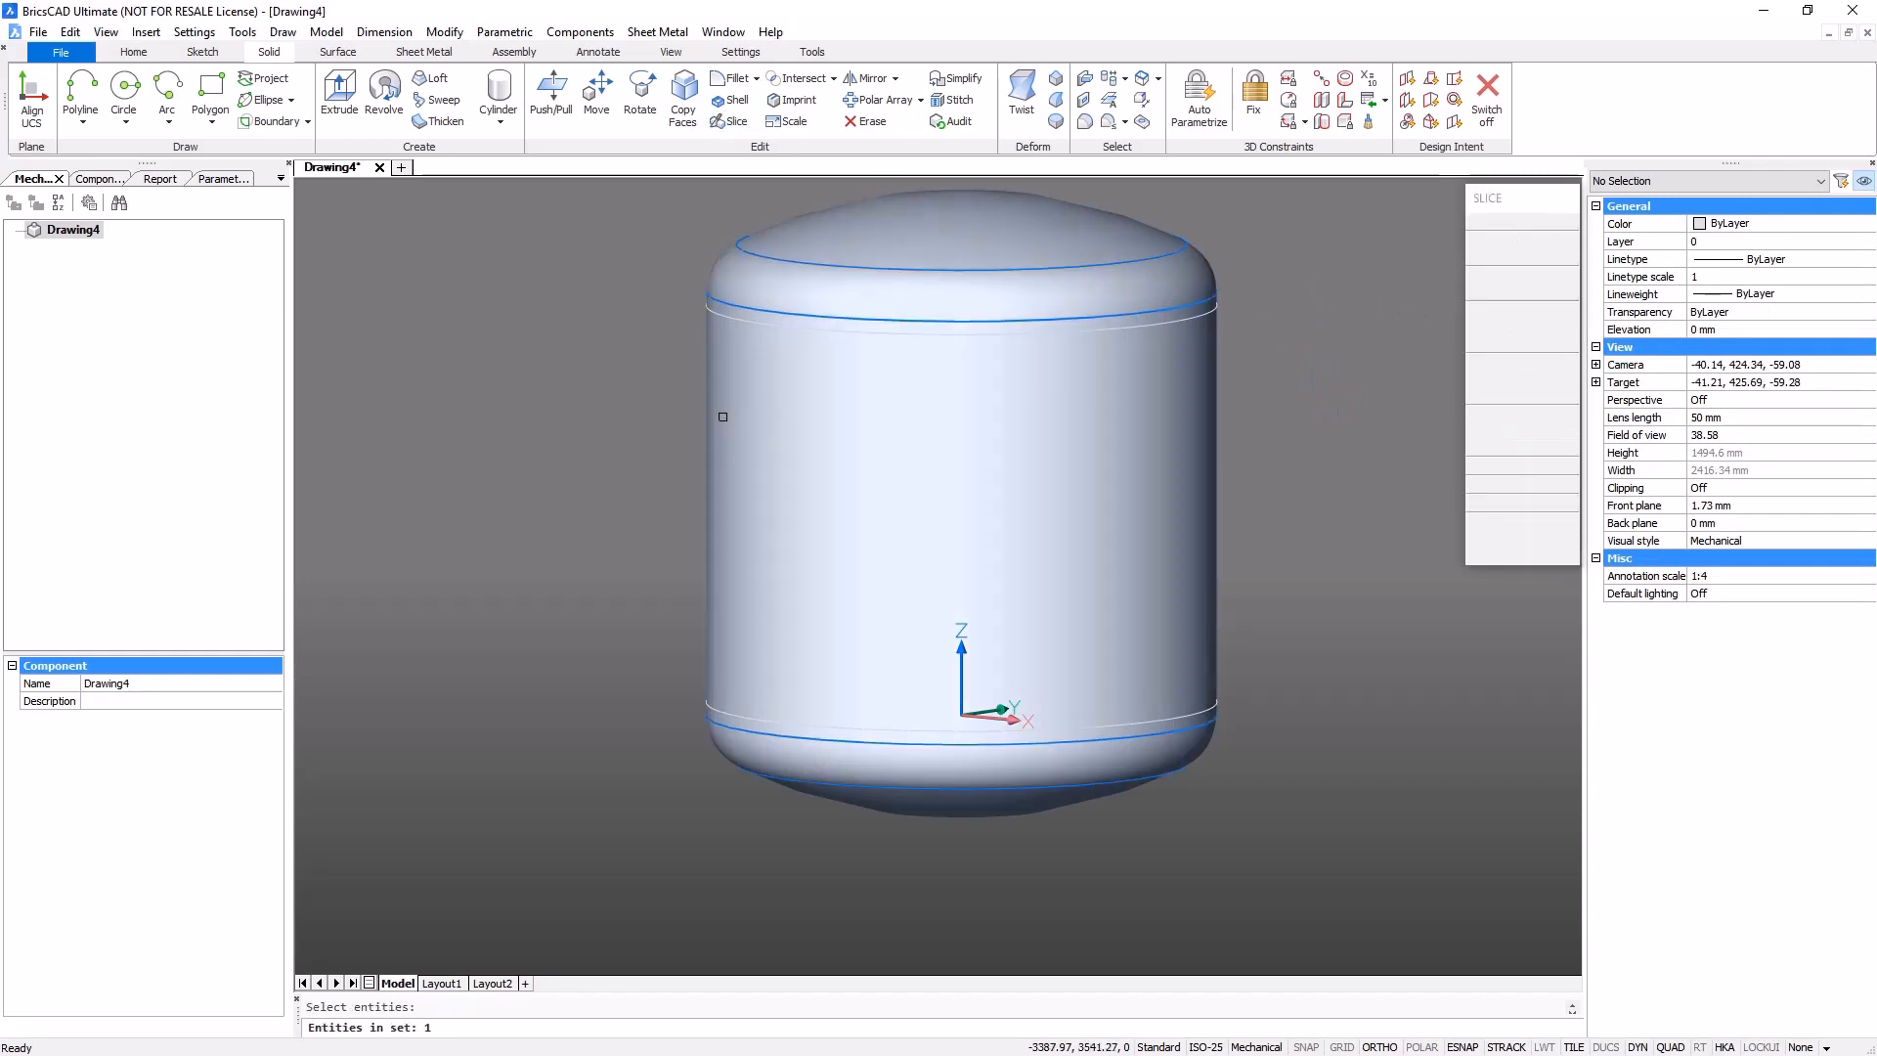
key(Return)
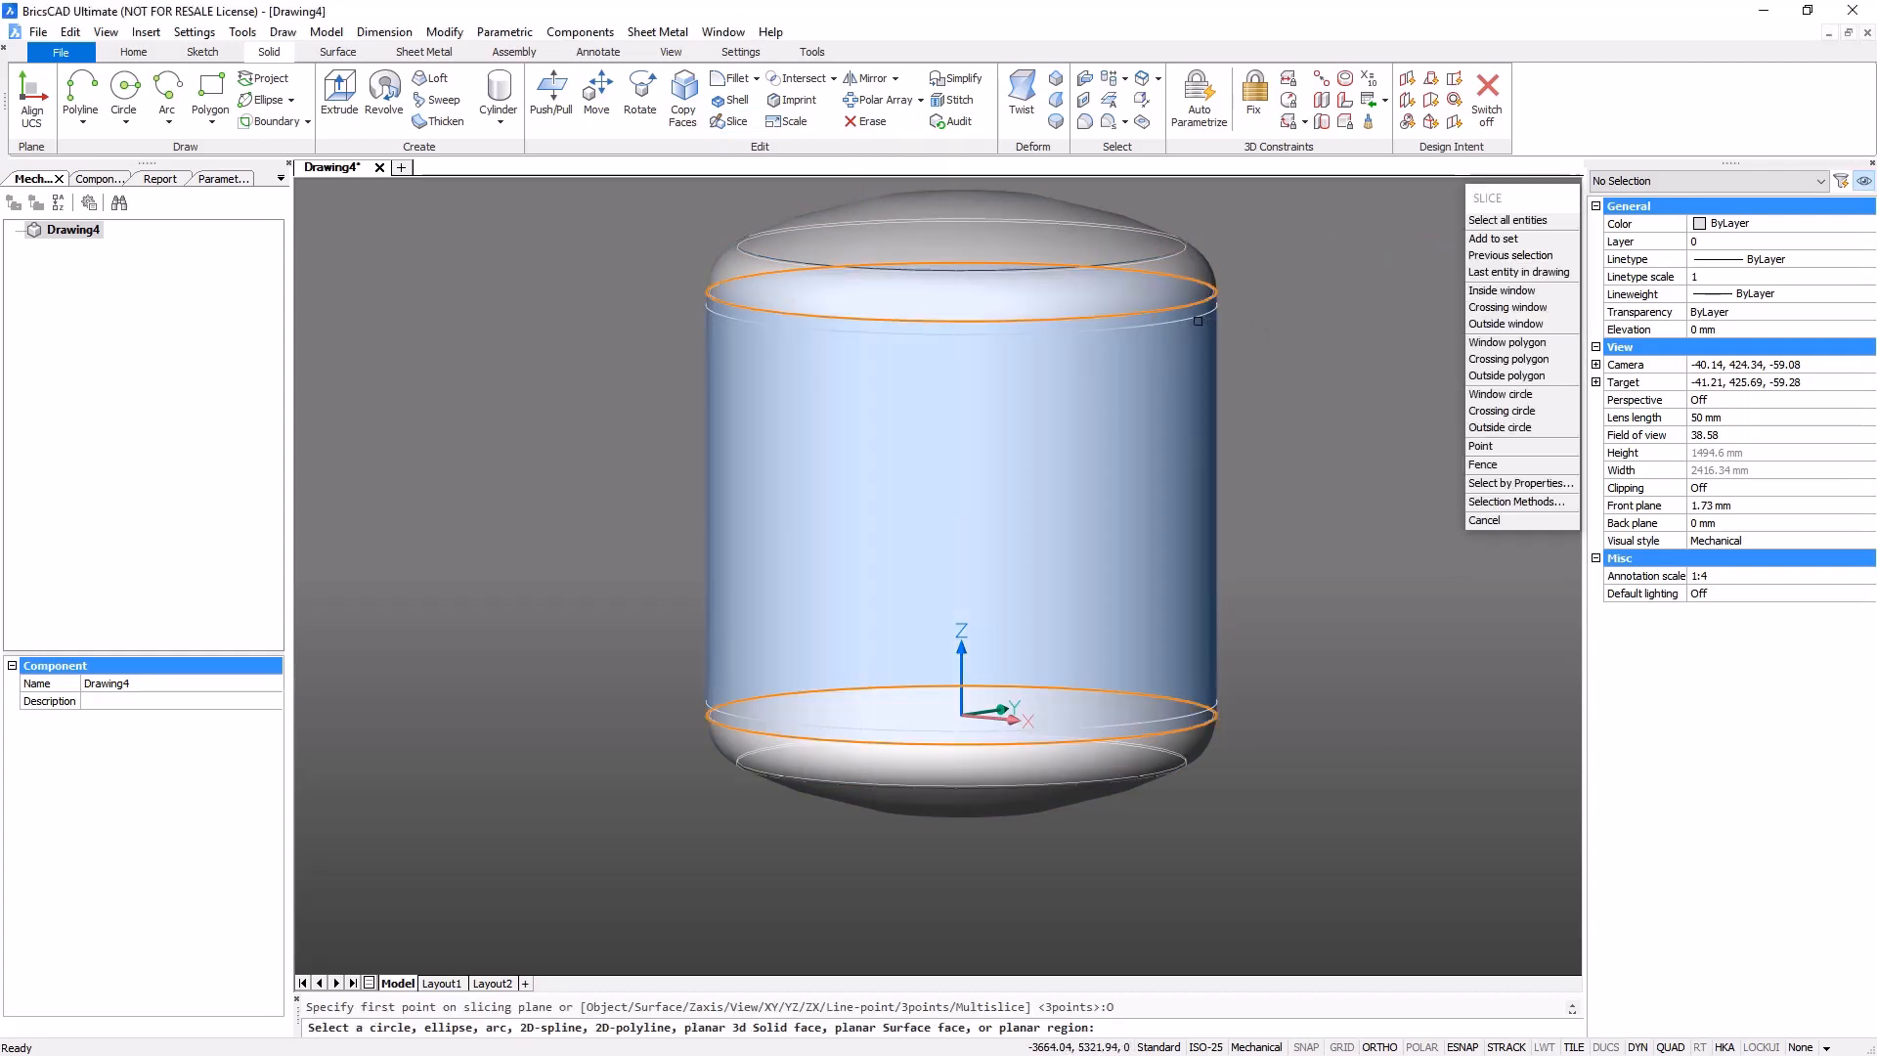
click(1204, 315)
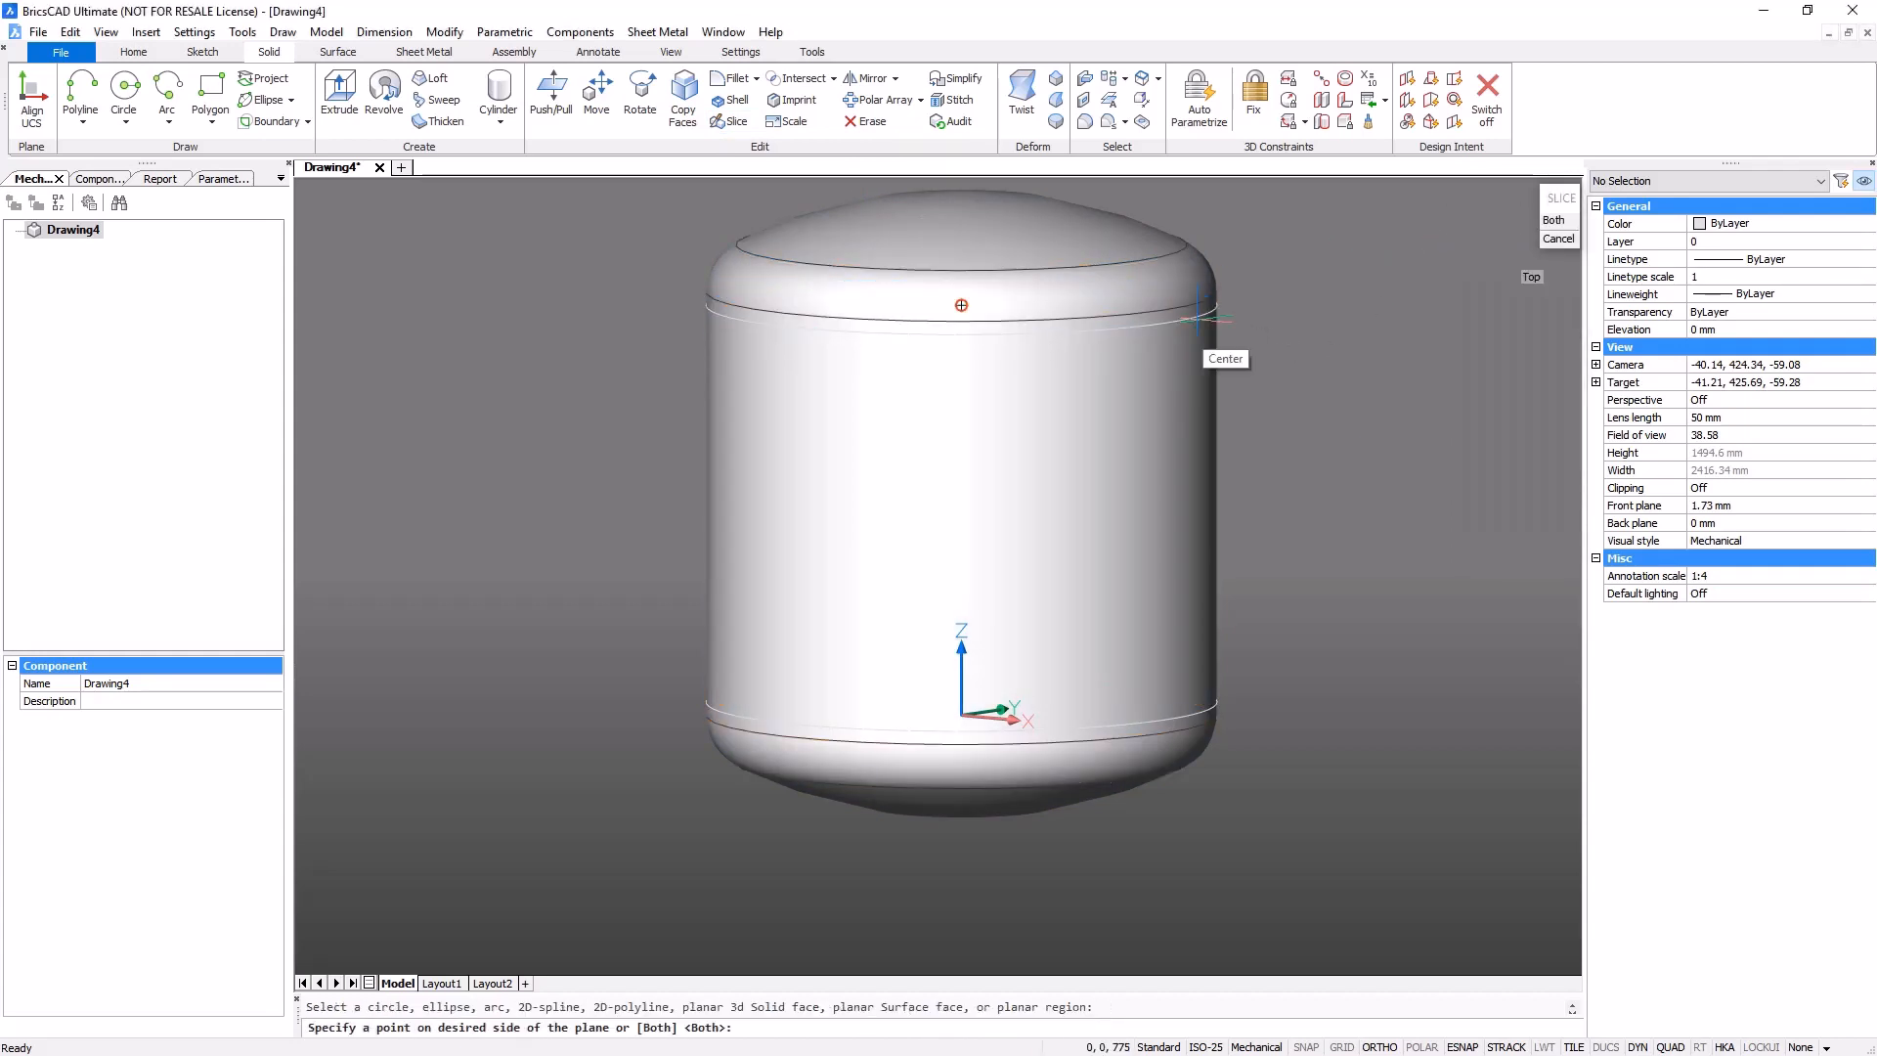
key(Return)
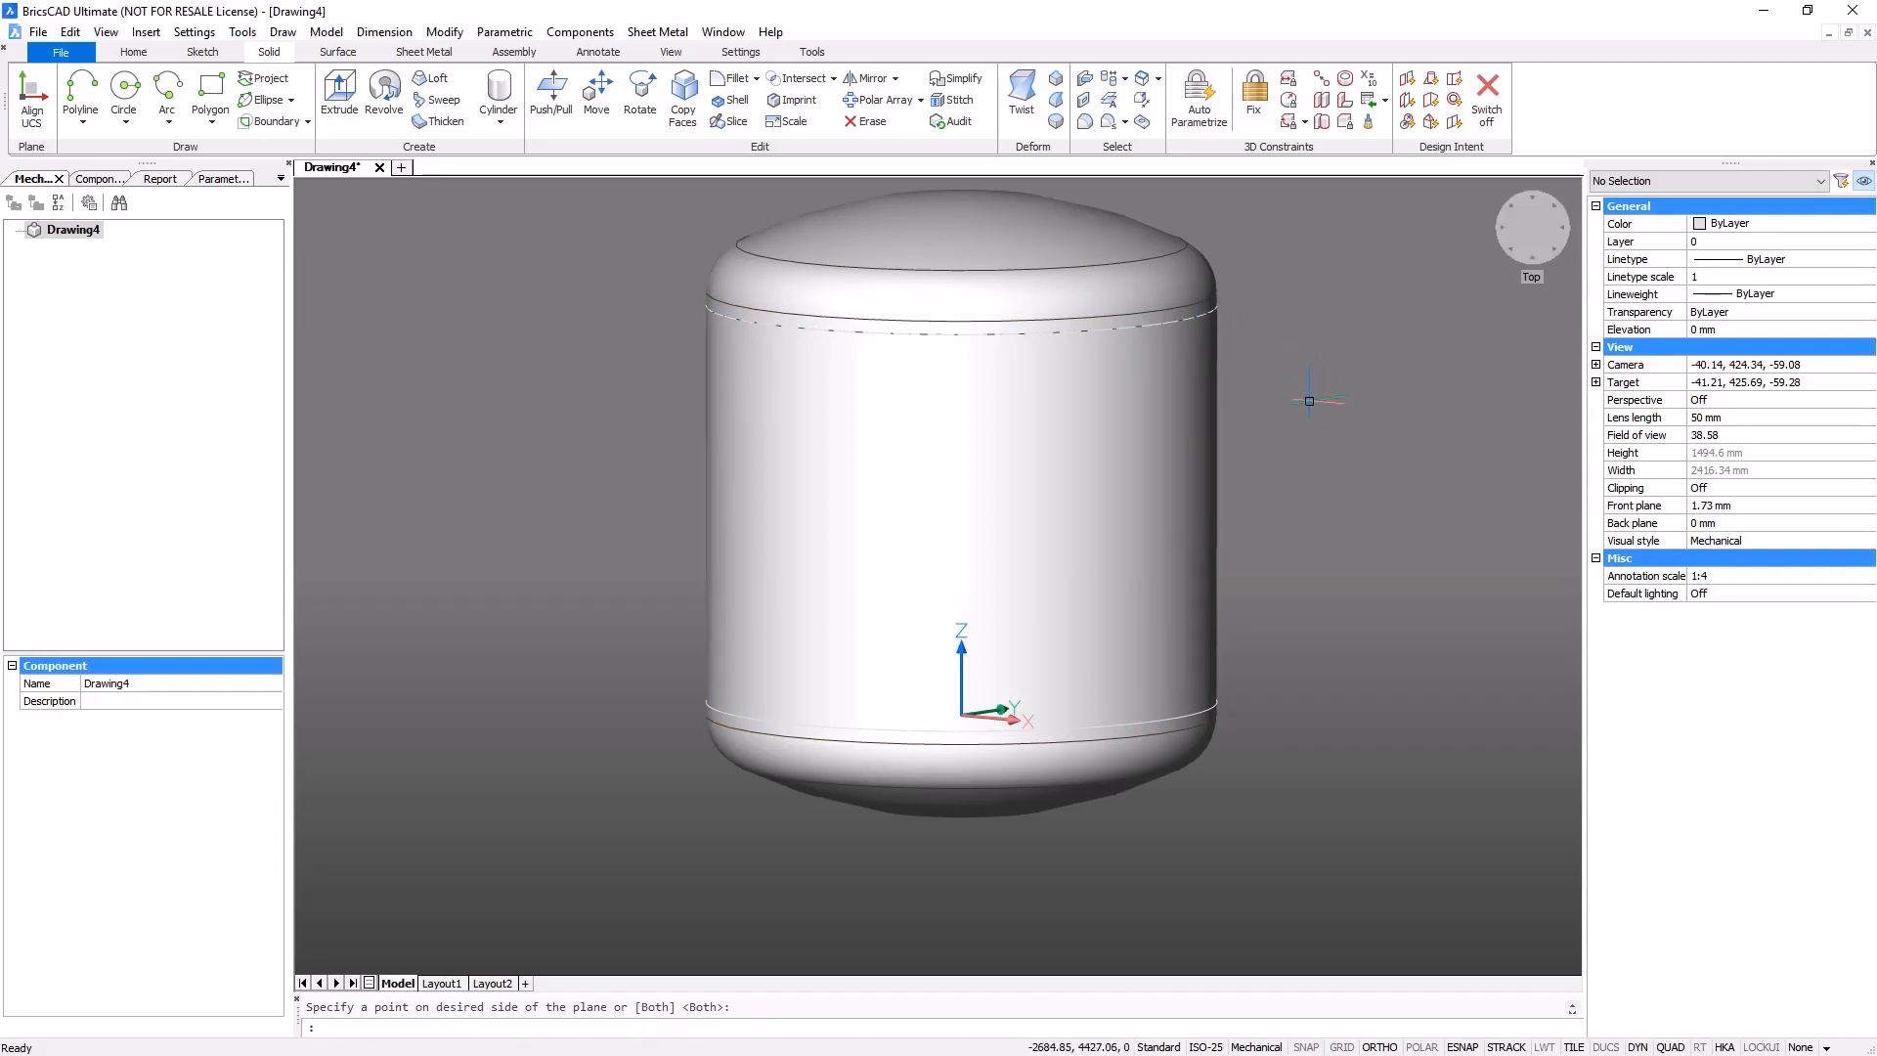
- Slice the remaining tank body along the plane of the copied lower circle, keeping both sides
key(Return)
click(1152, 461)
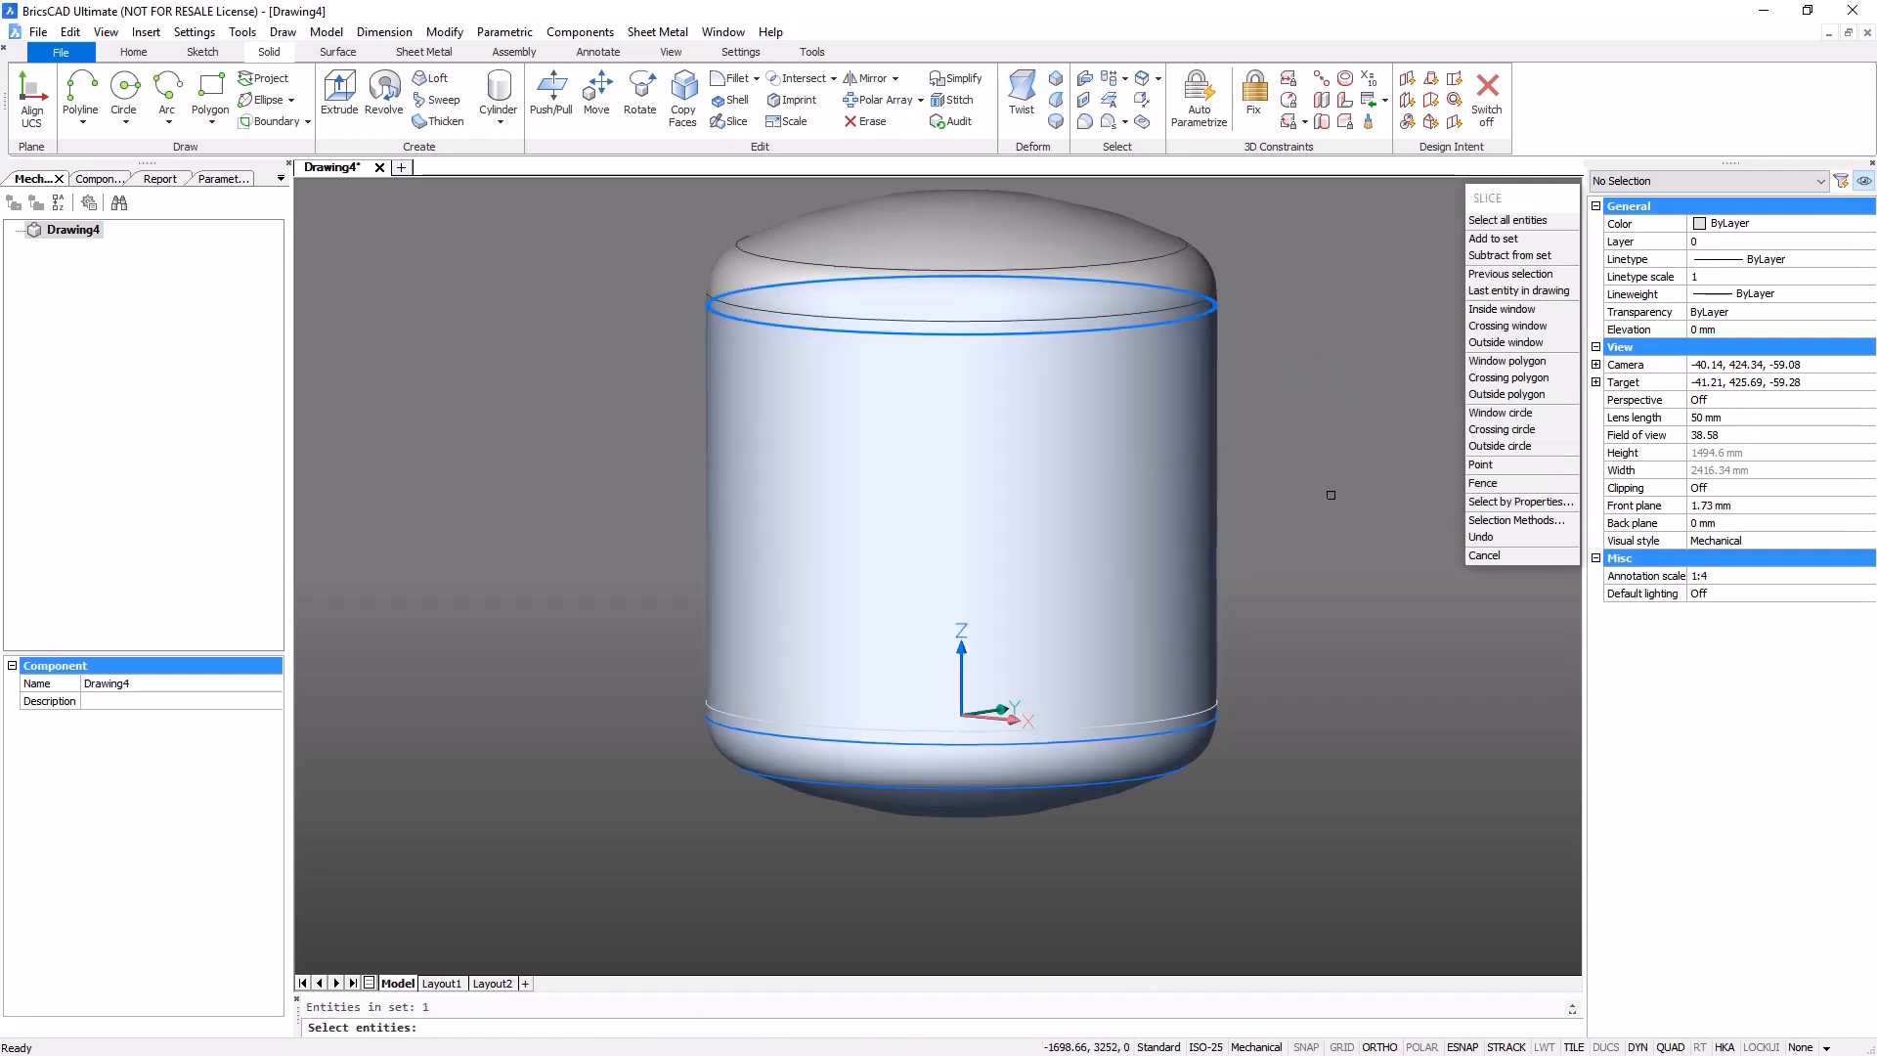
key(Return)
click(1546, 221)
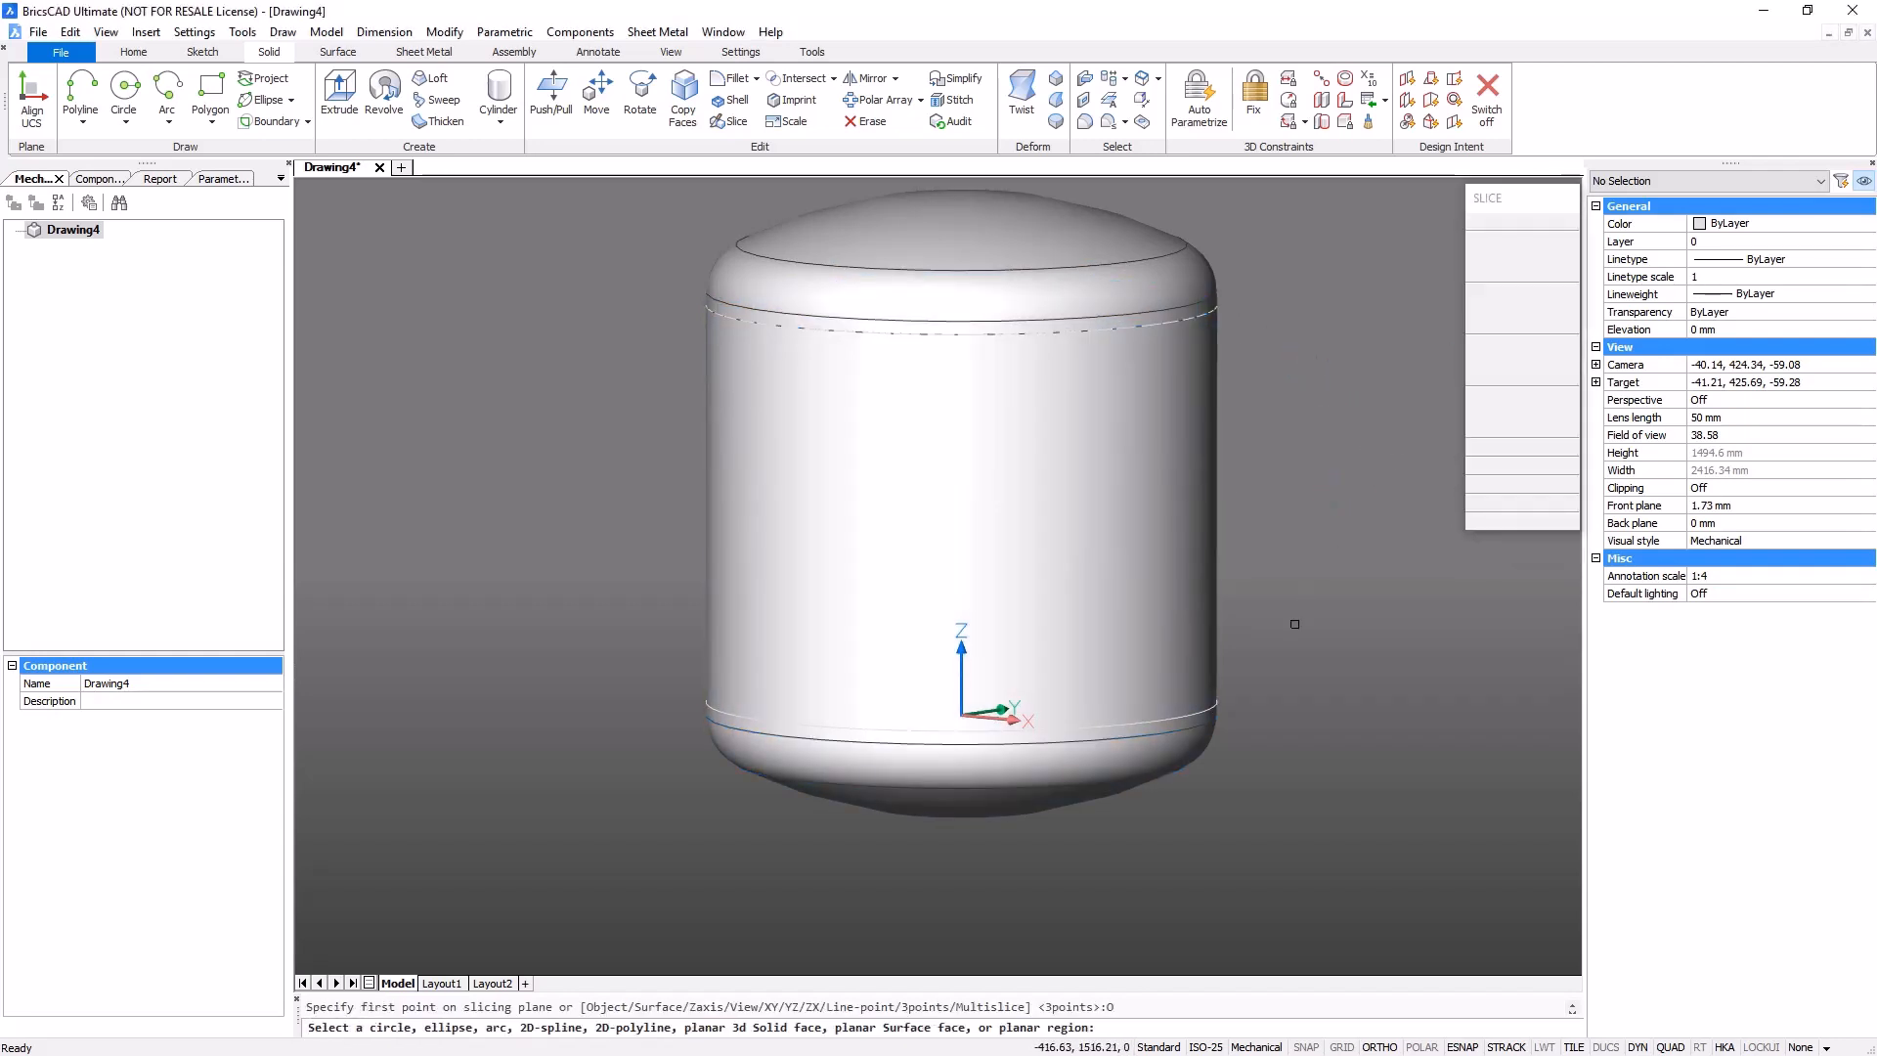
click(1220, 702)
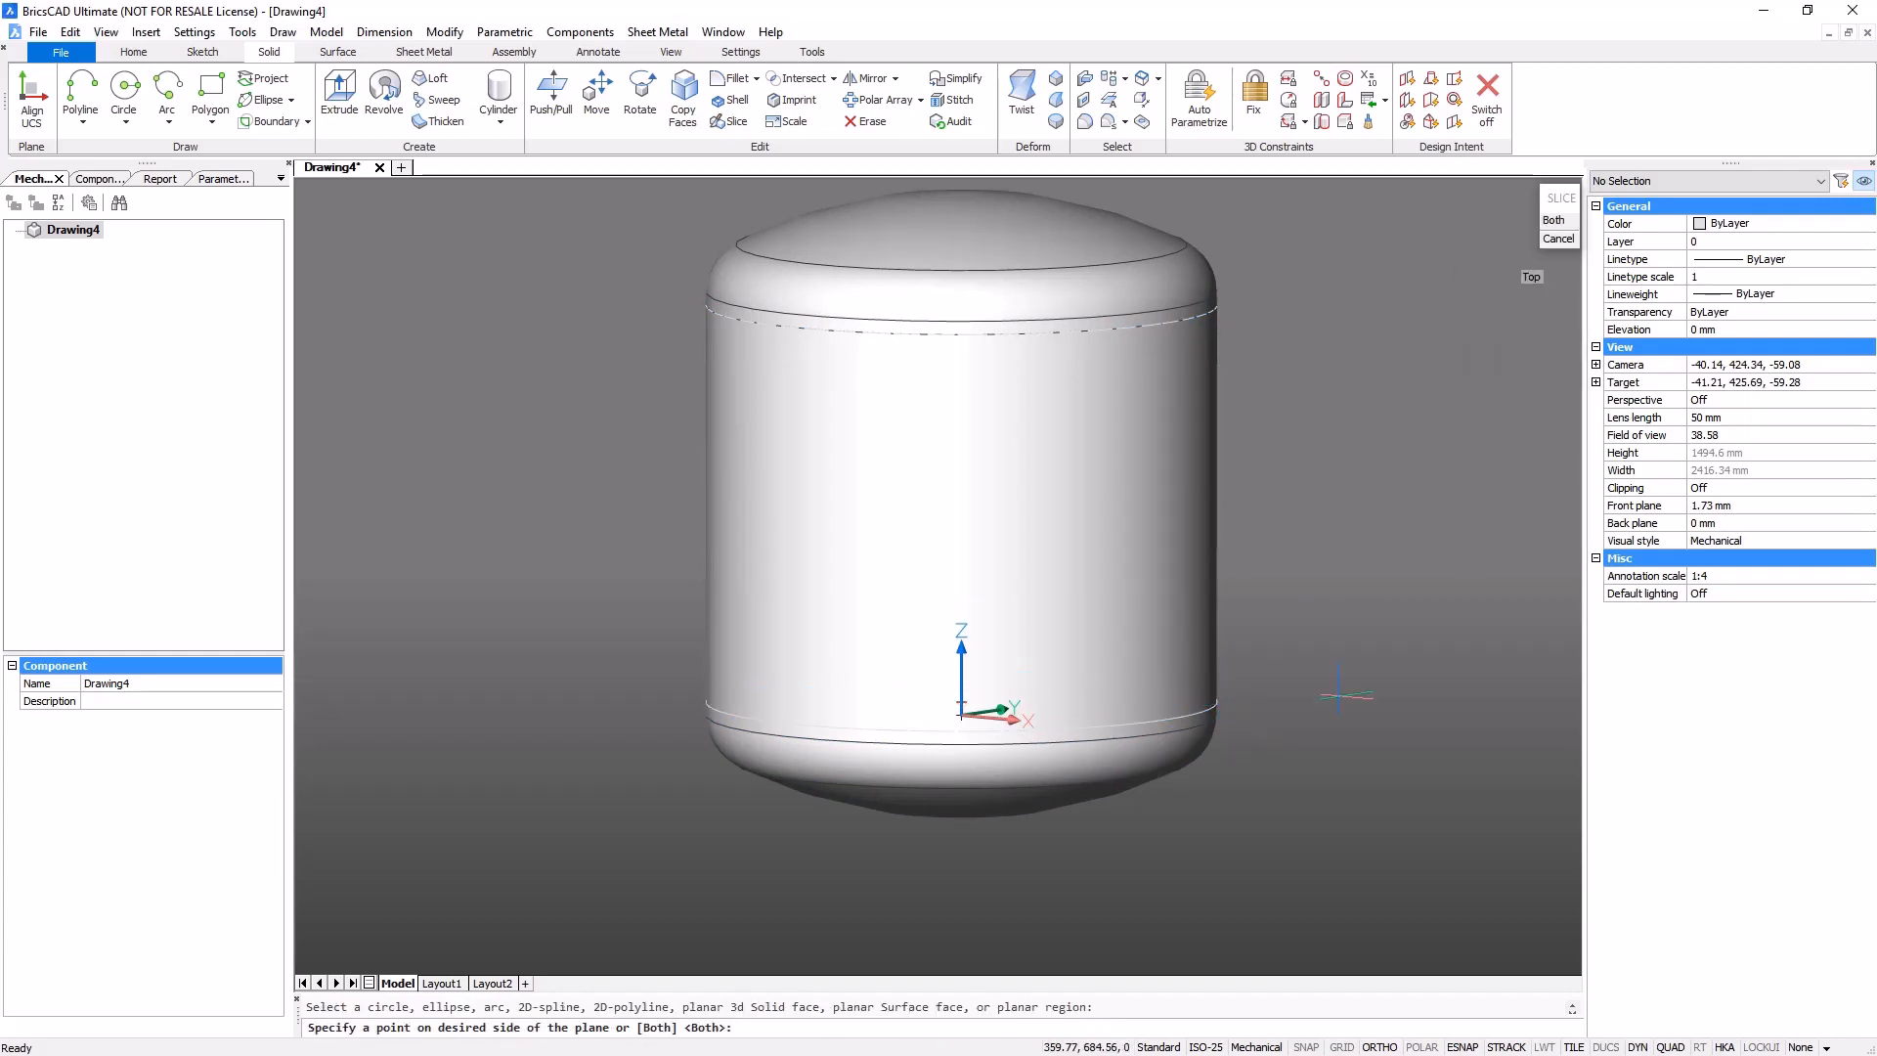
key(Return)
- Delete the two copied circles used as slicing references near the tank's upper and lower ends
click(592, 637)
click(1325, 764)
click(627, 274)
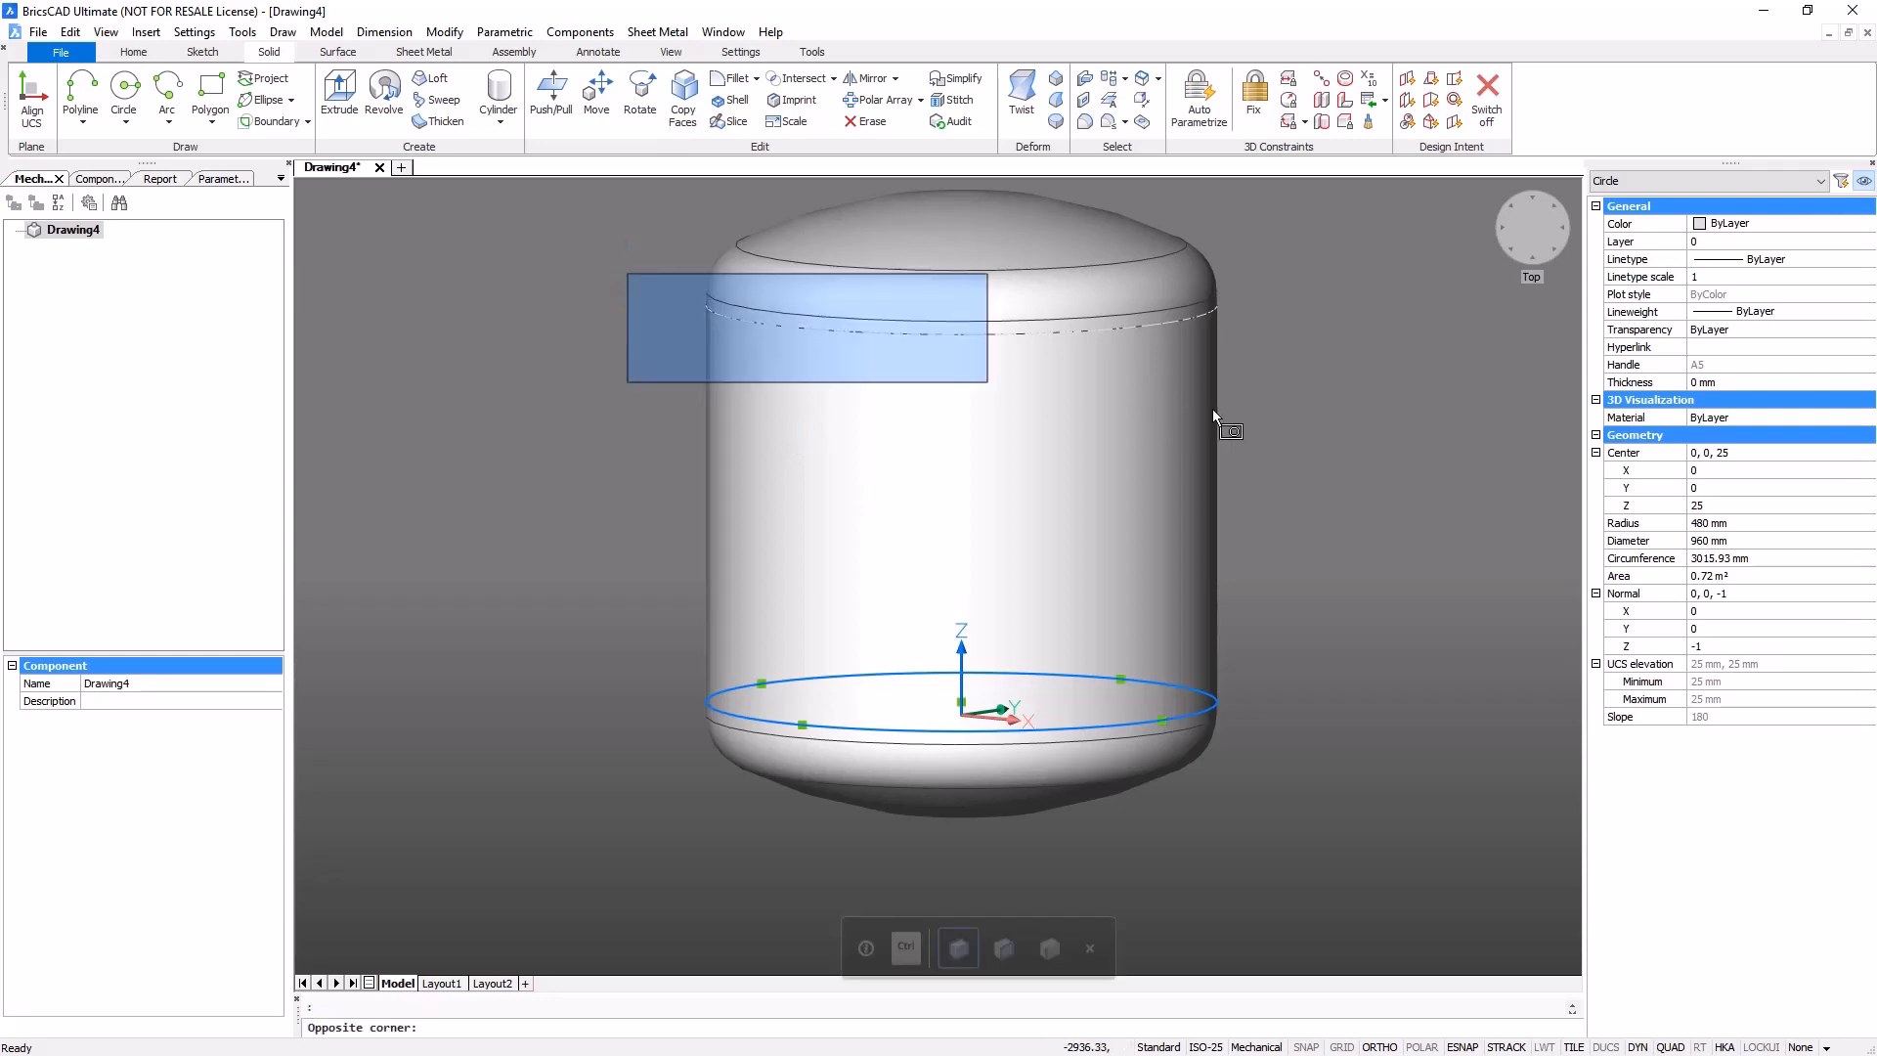
click(1293, 407)
key(Delete)
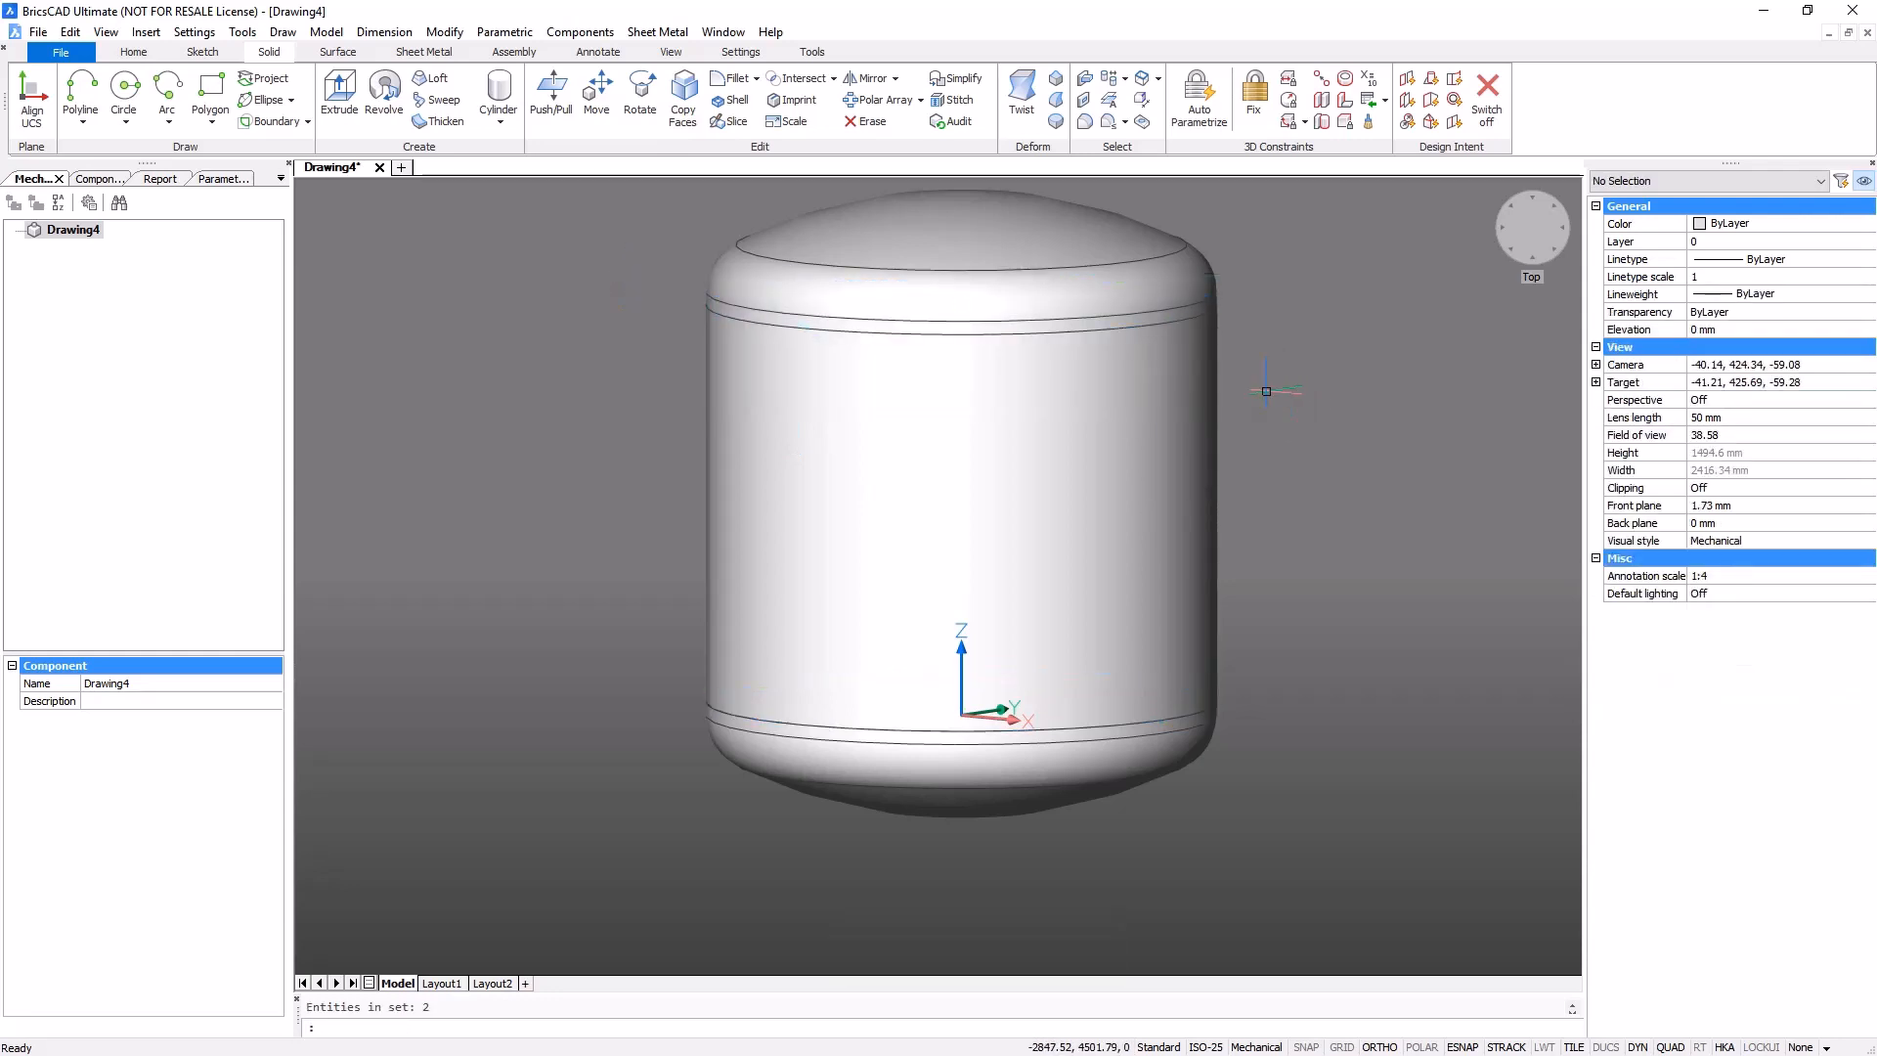
- Hide the tank's upper domed end, examine the hollow interior from above, and show the hidden solid again
click(1239, 210)
click(1105, 274)
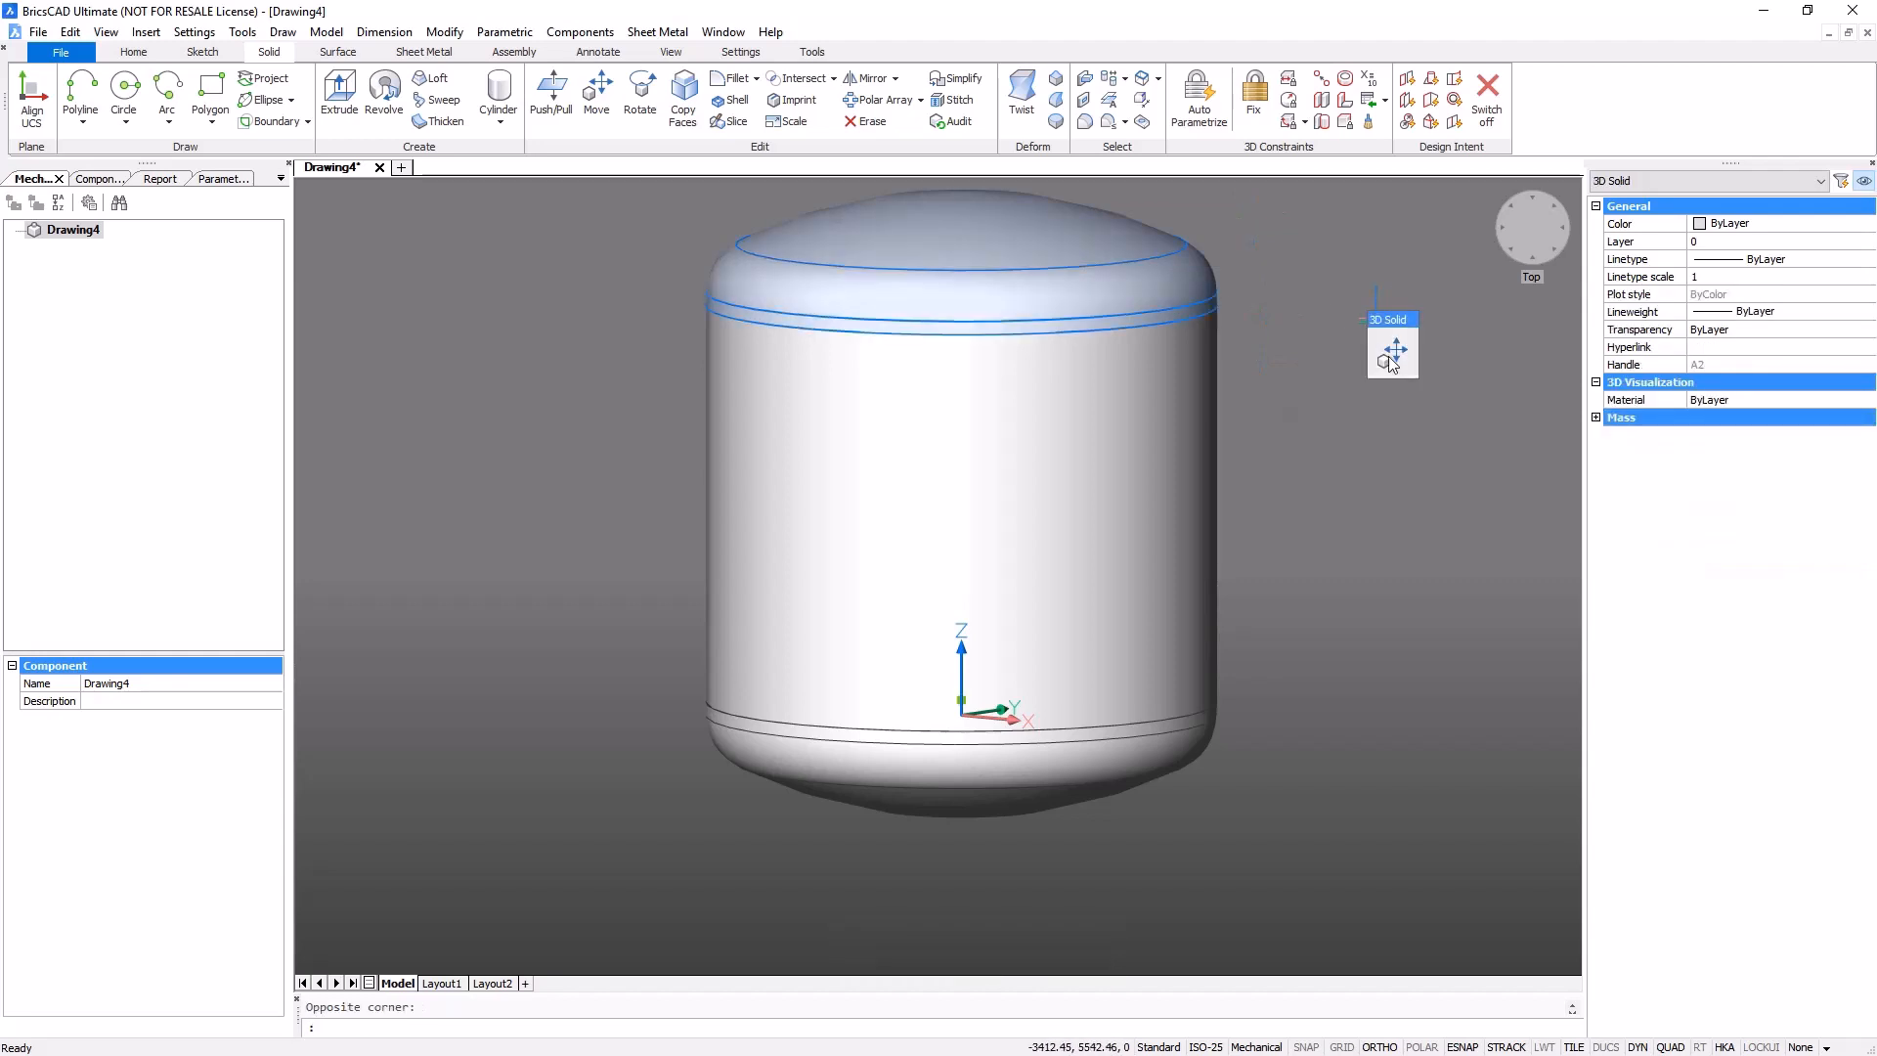
mouse_move(1392, 352)
click(1486, 369)
shift+middle_drag(1486, 369, 1572, 445)
right_click(1353, 436)
mouse_move(1353, 436)
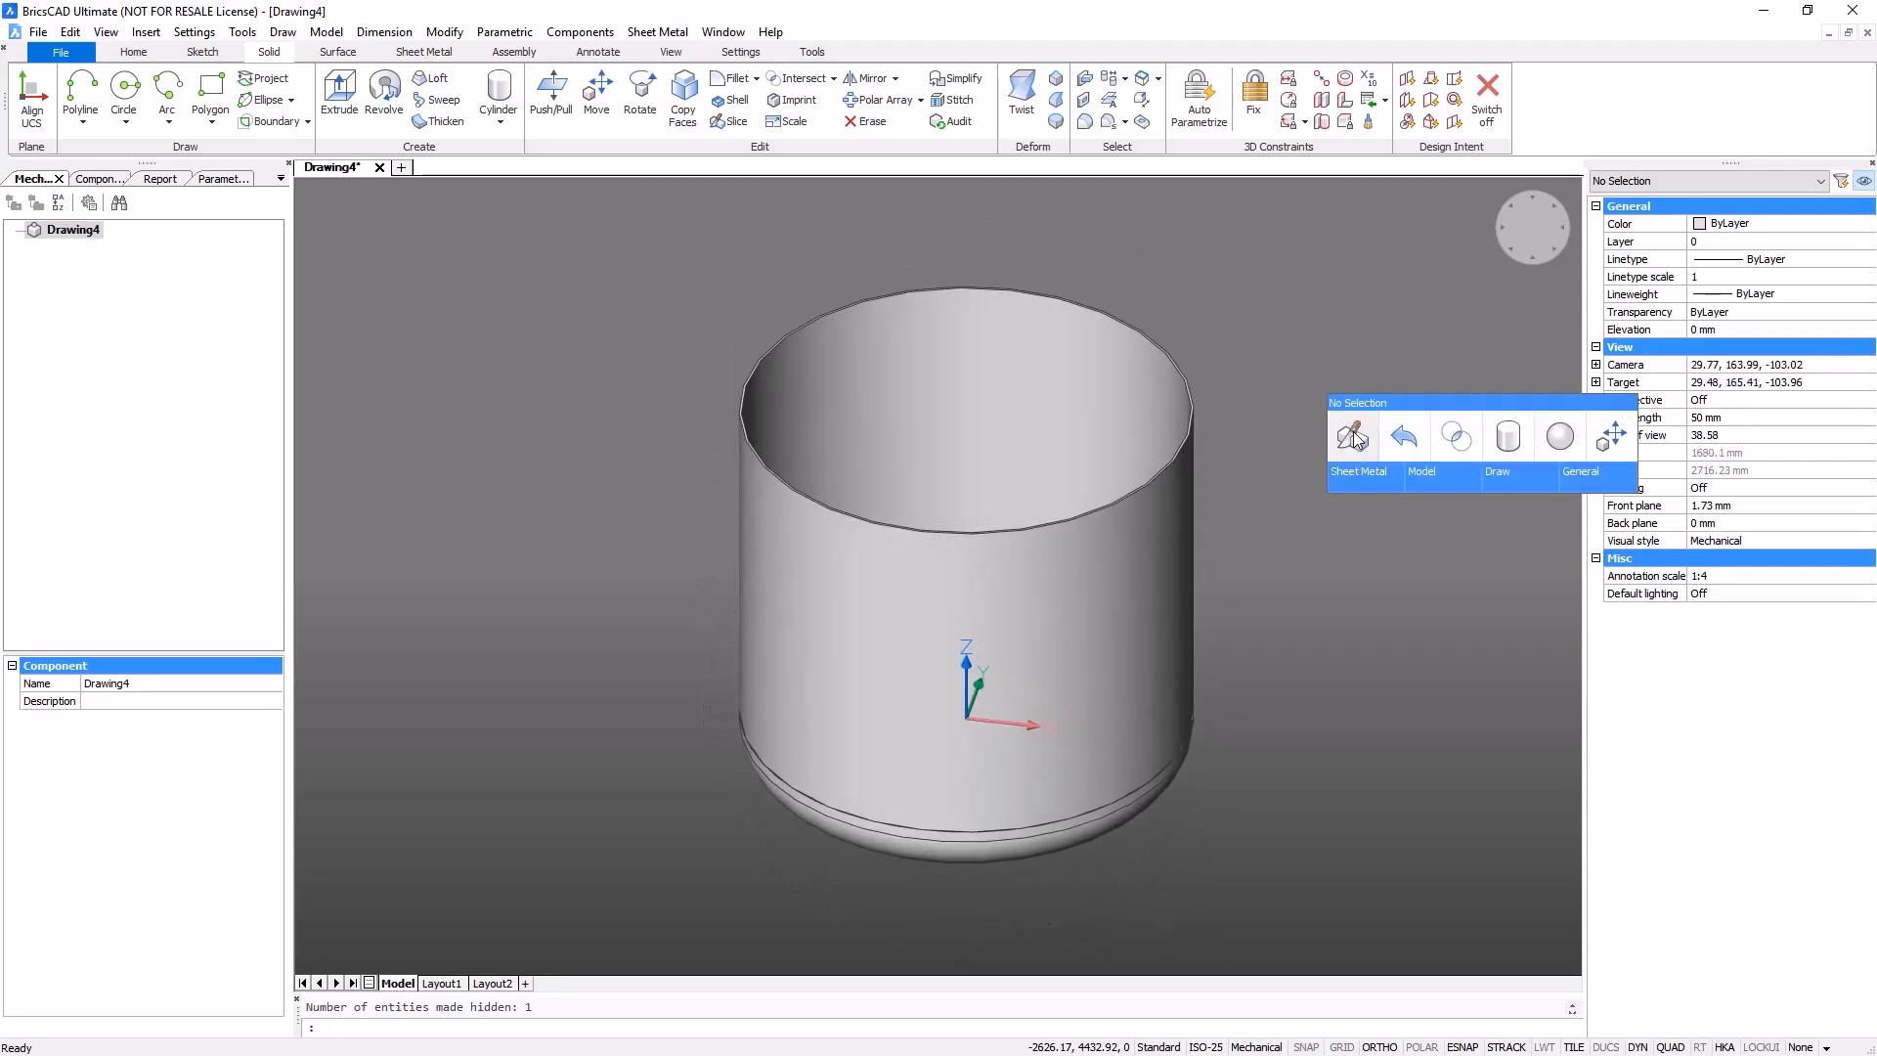
mouse_move(1590, 478)
click(1605, 515)
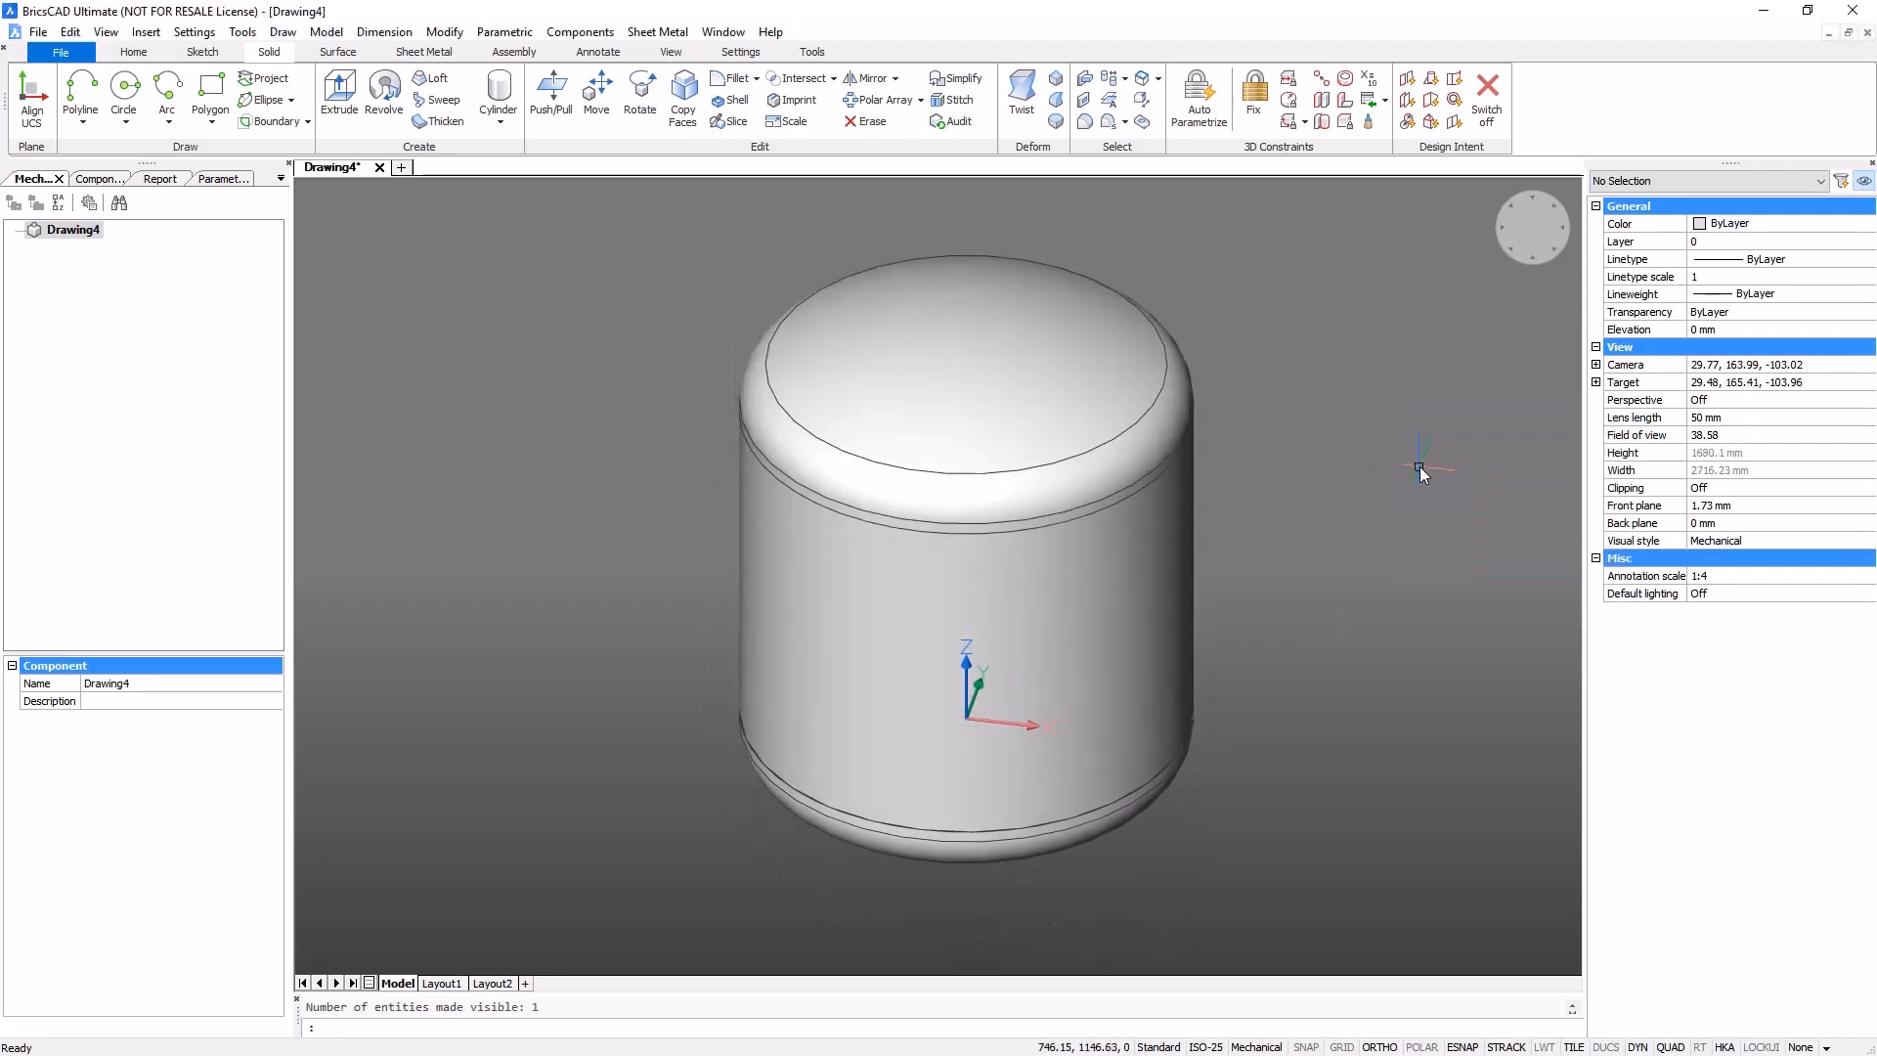
- Save the drawing, and save it again in the same folder under the new name Step_2
key(ctrl+s)
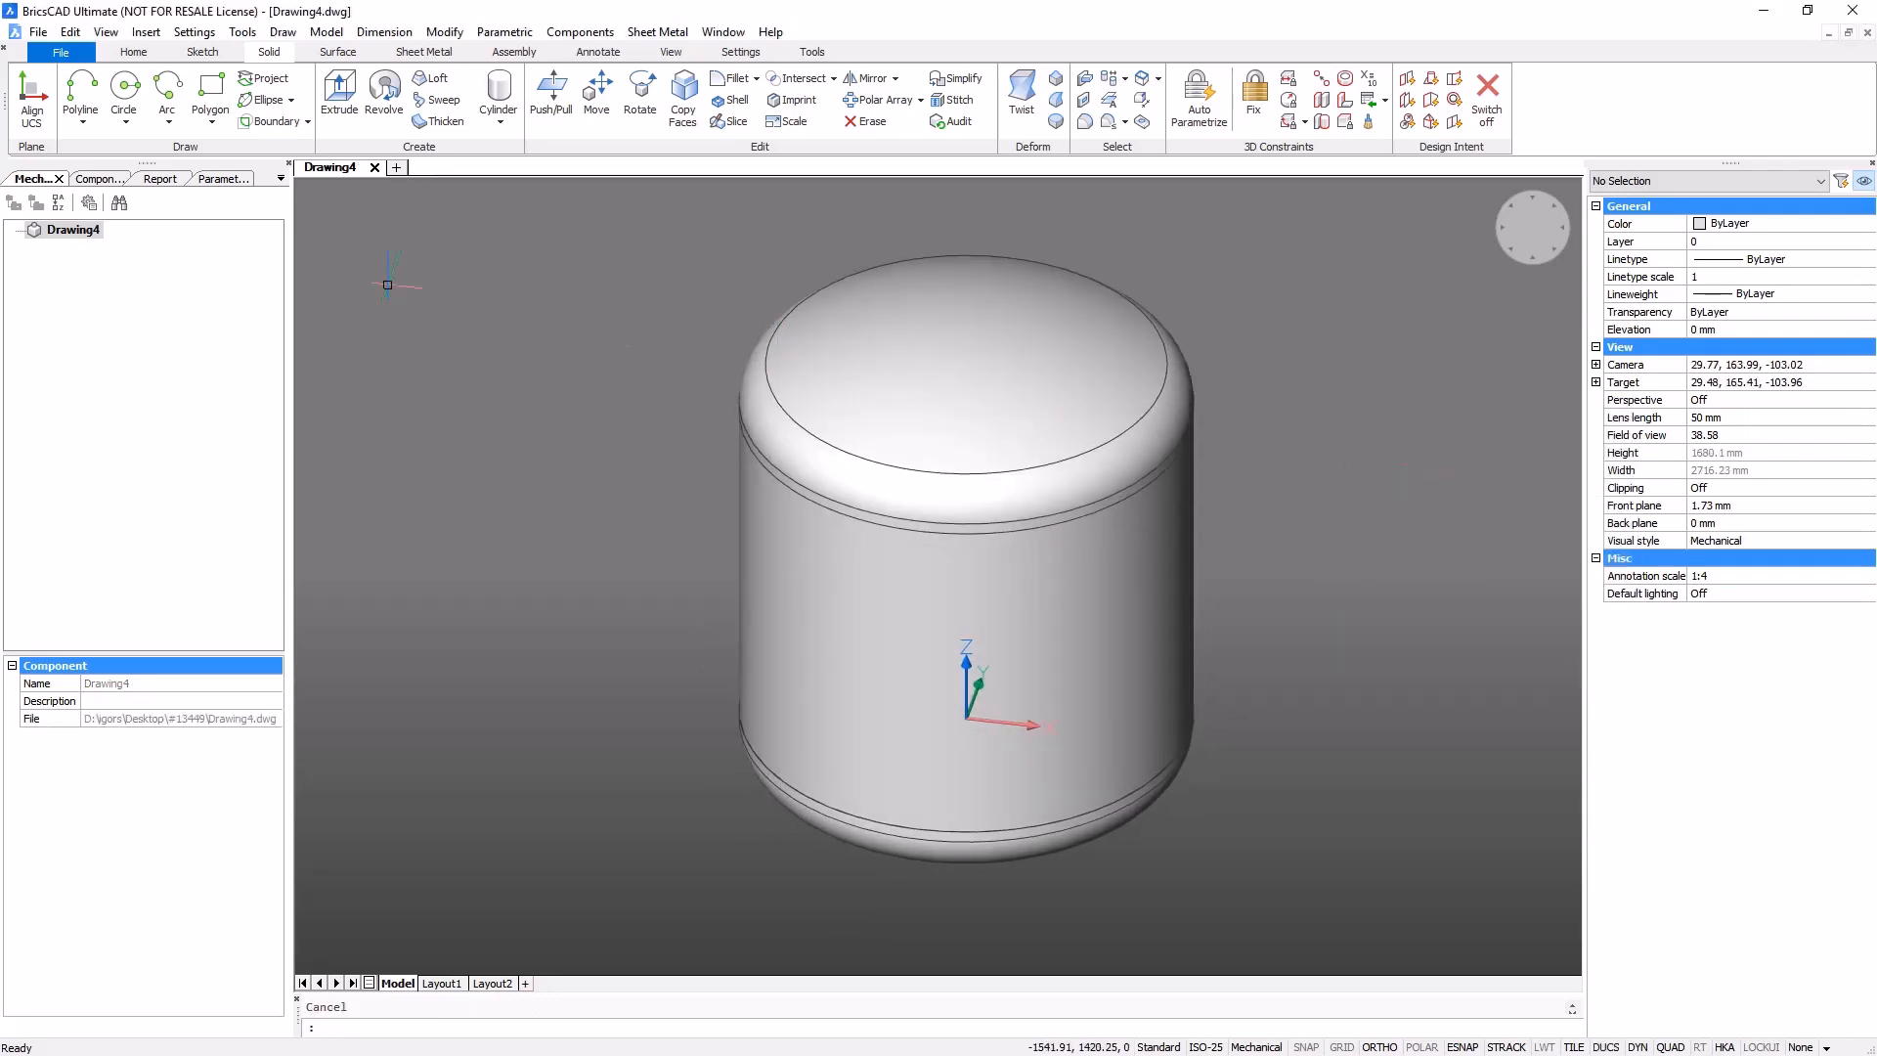
click(137, 54)
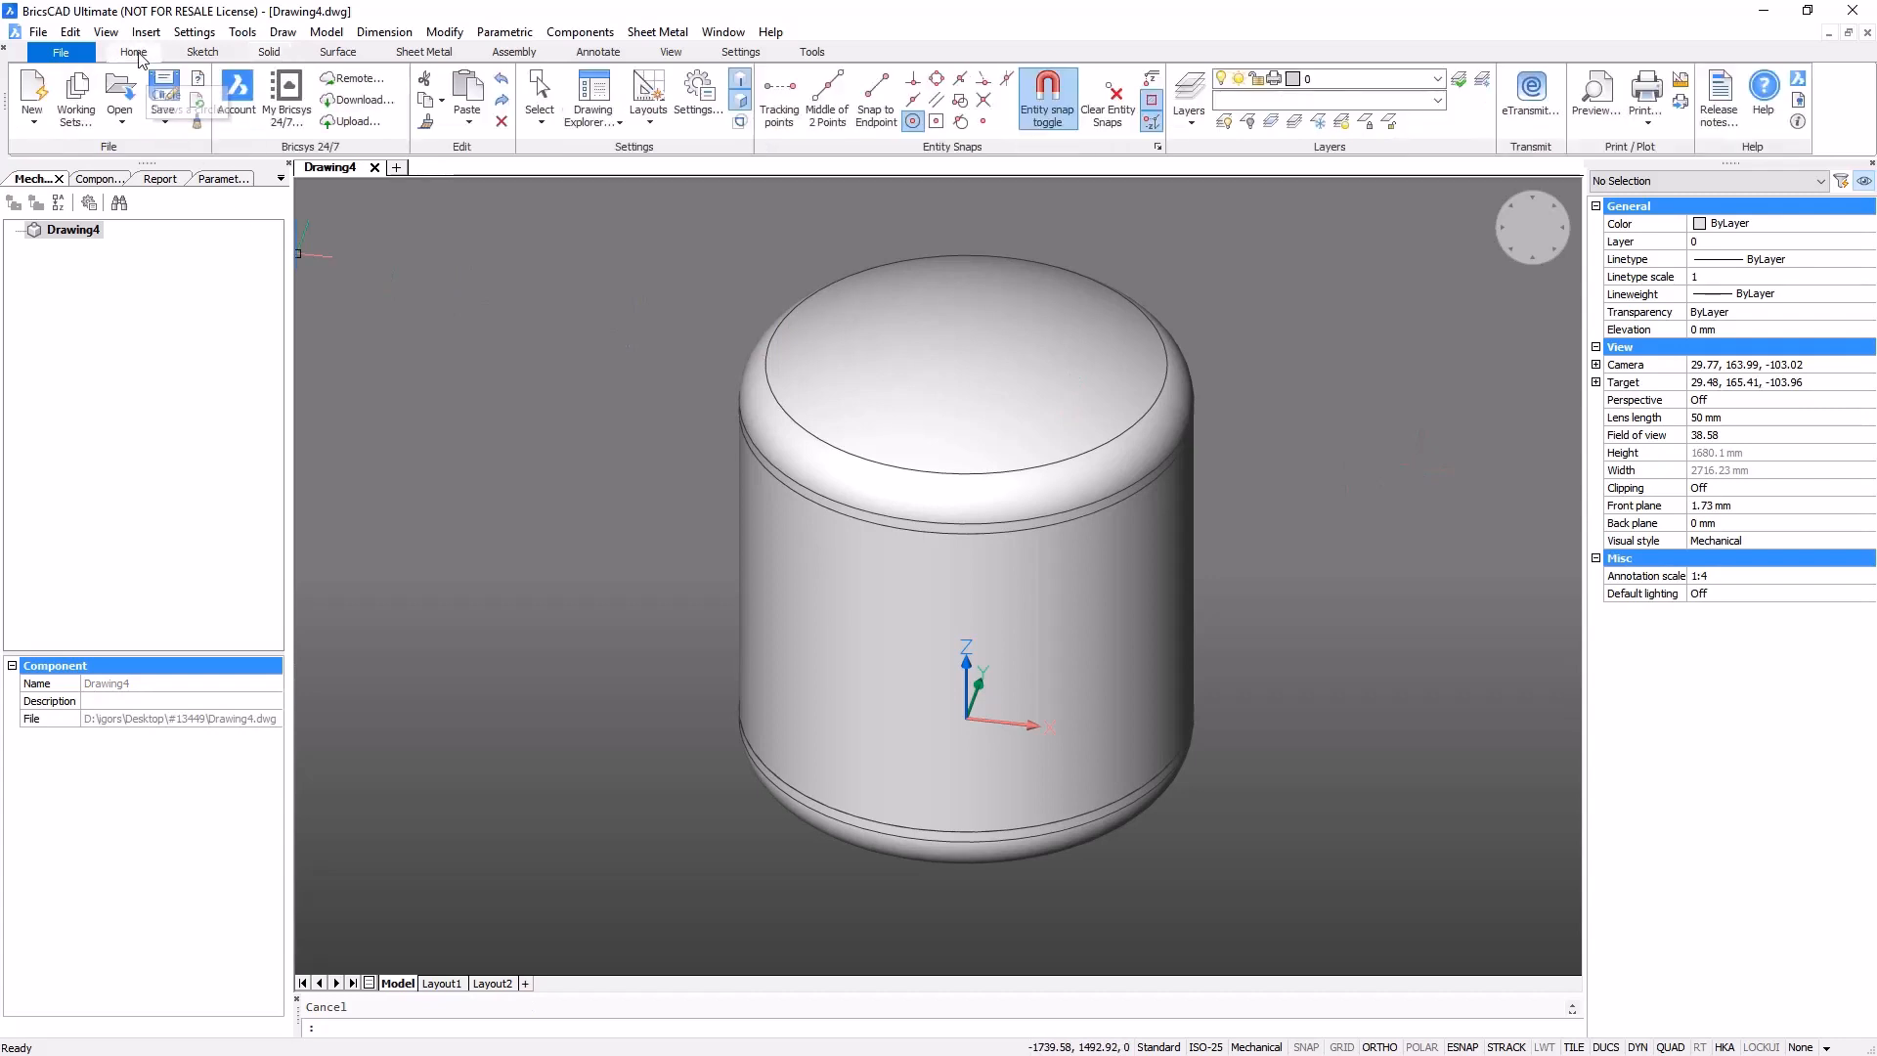
click(161, 130)
click(171, 185)
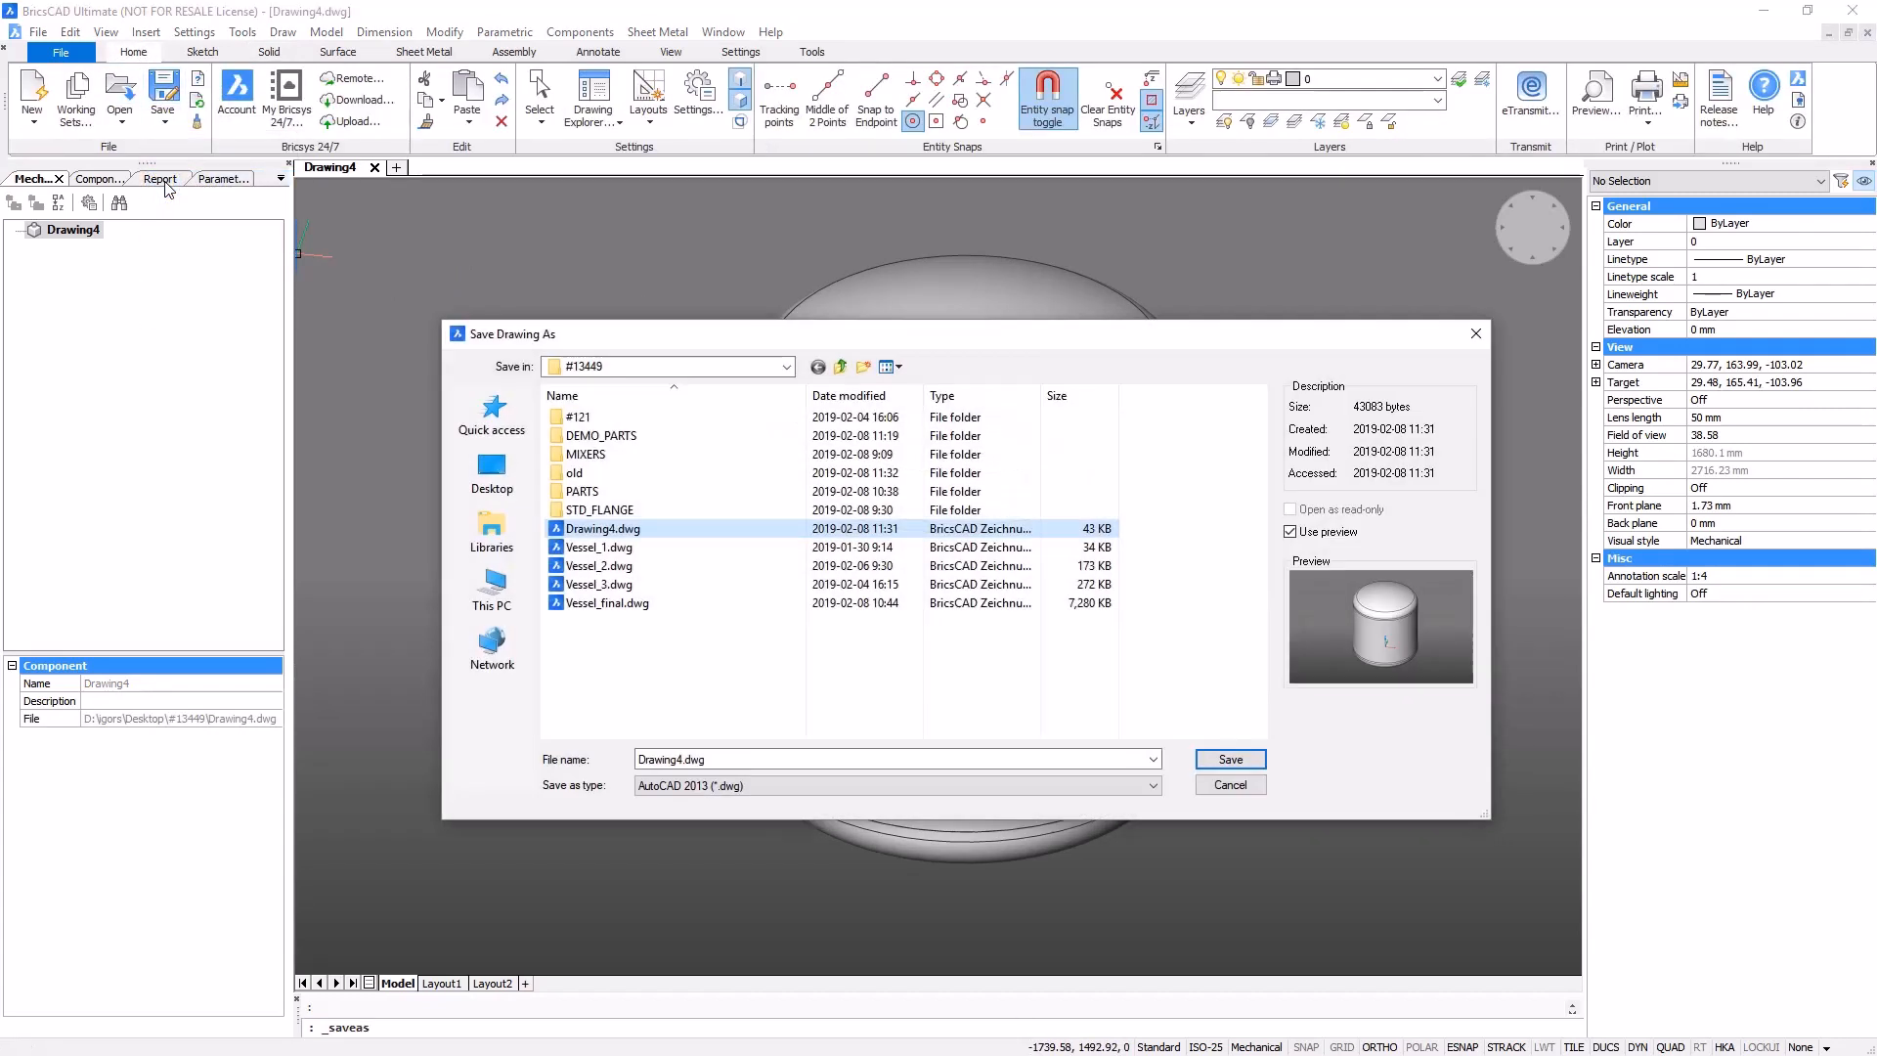
click(724, 759)
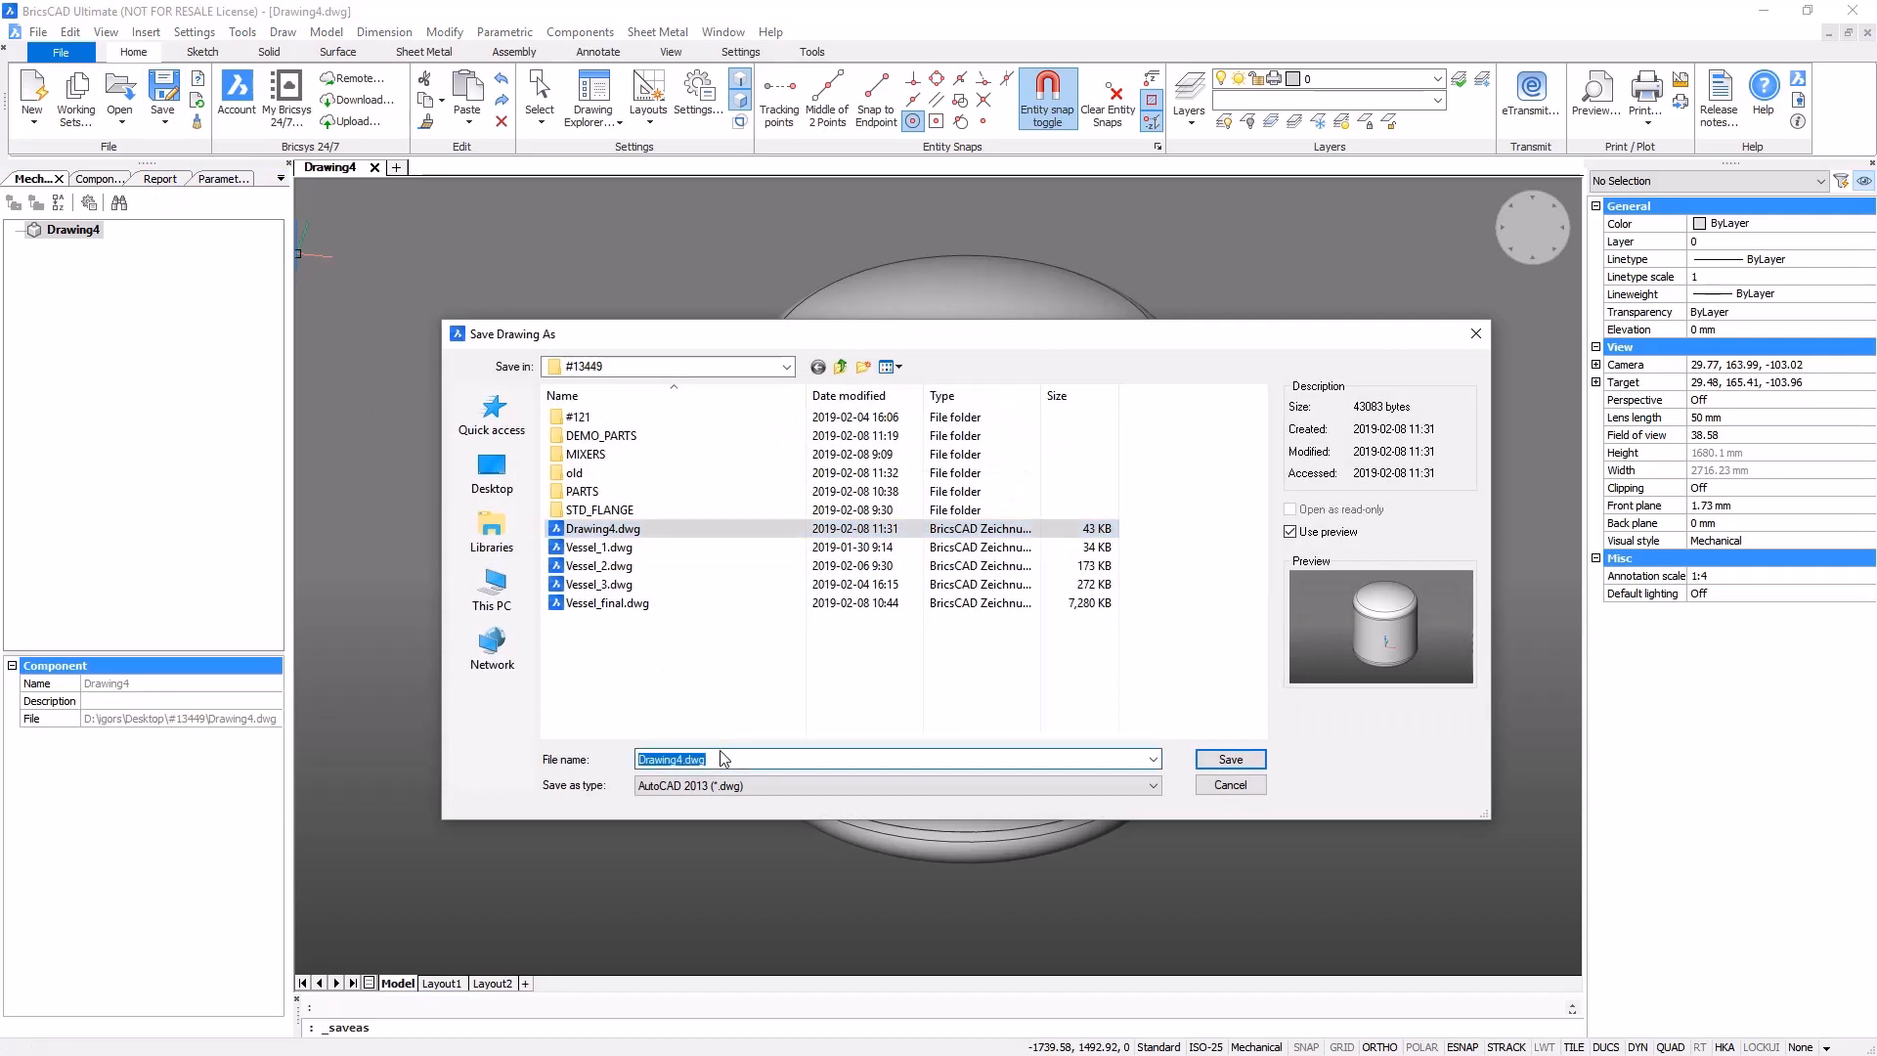
text(Step_2)
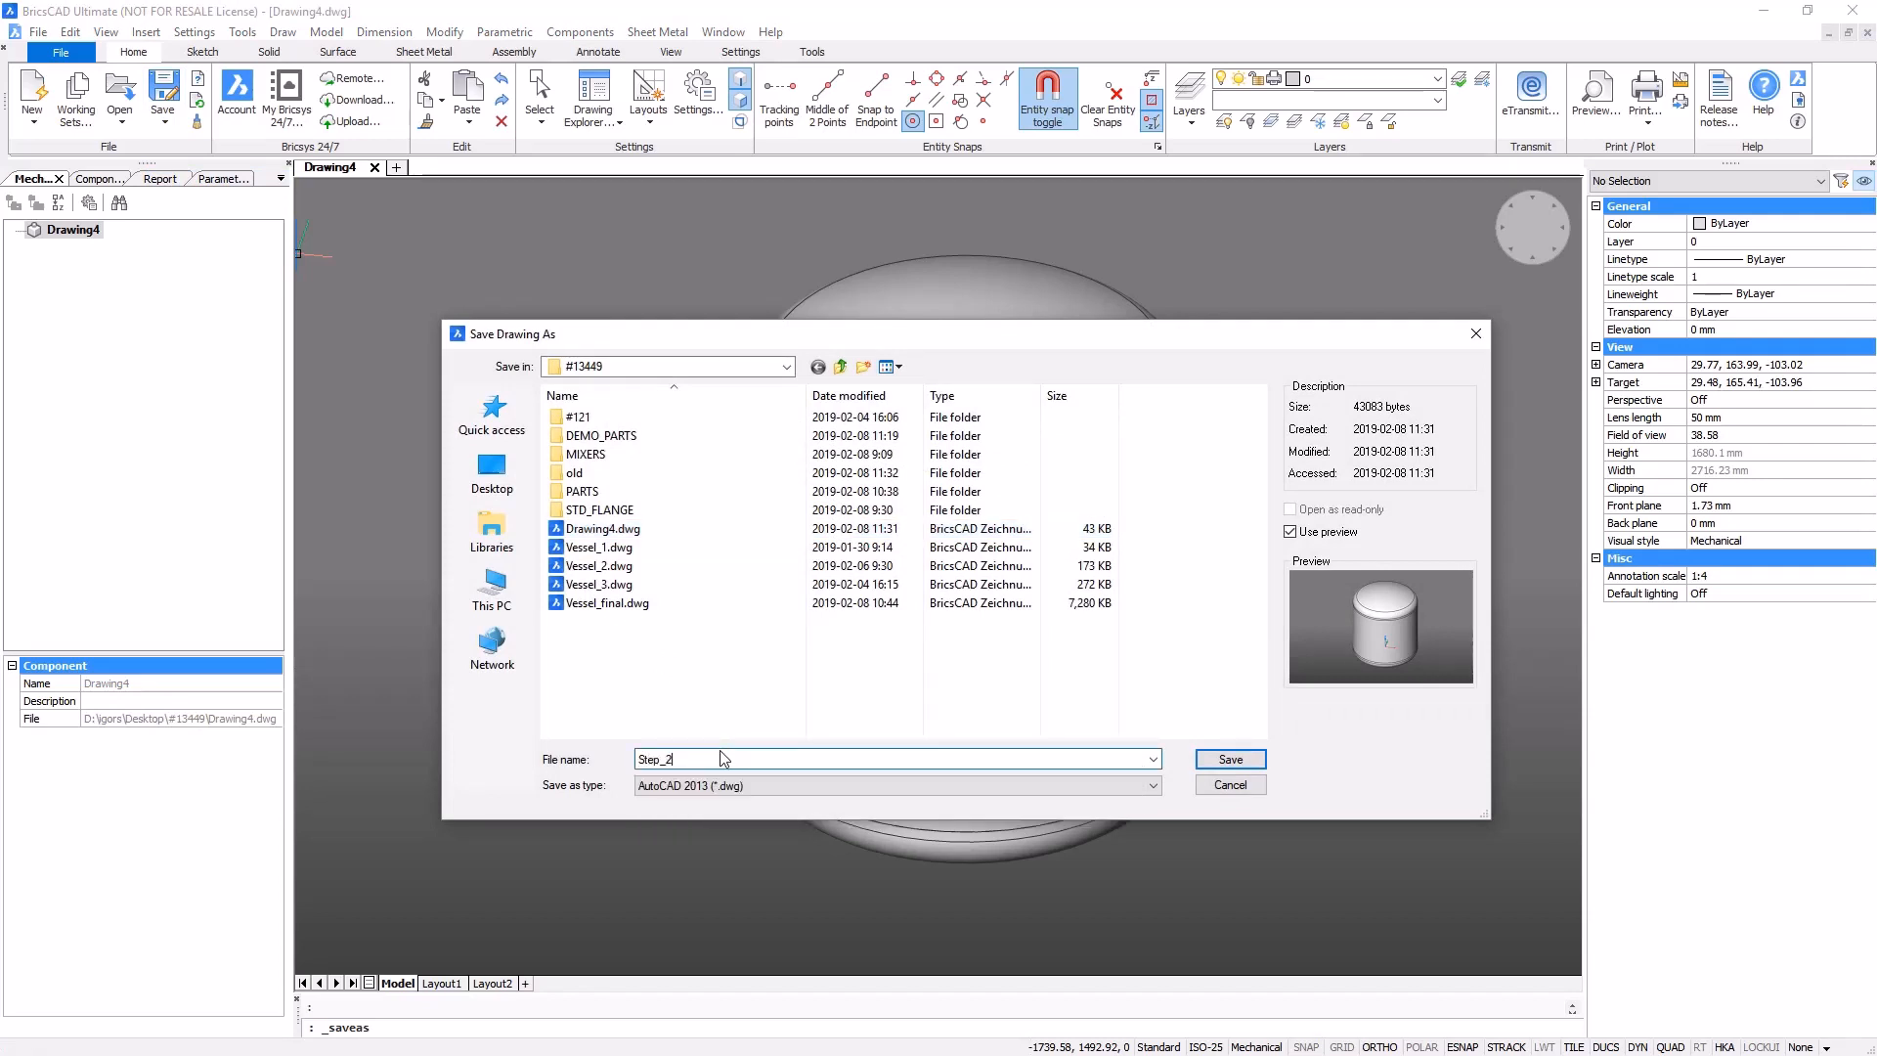
click(1230, 758)
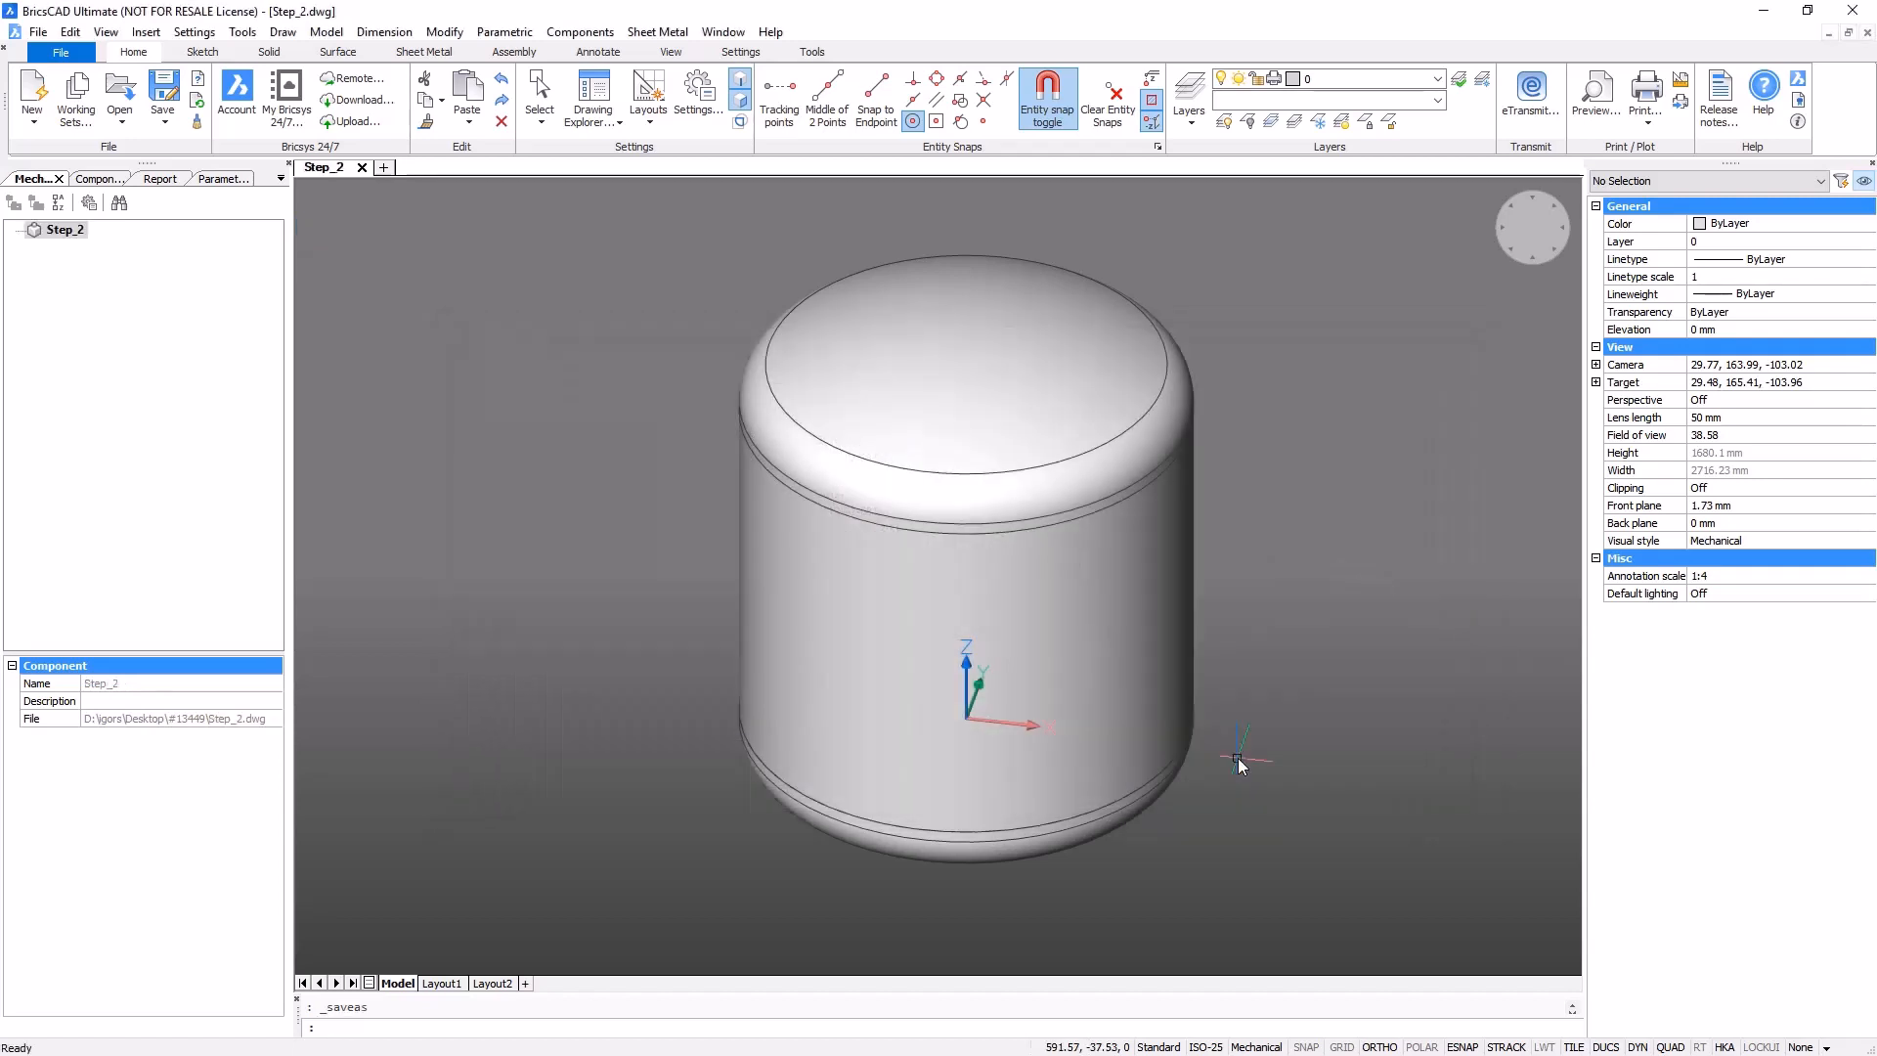
- Thicken the narrow cylindrical face of the sliced upper end outward by 50 mm on a single side to form a flange
scroll(792, 783, up, 6)
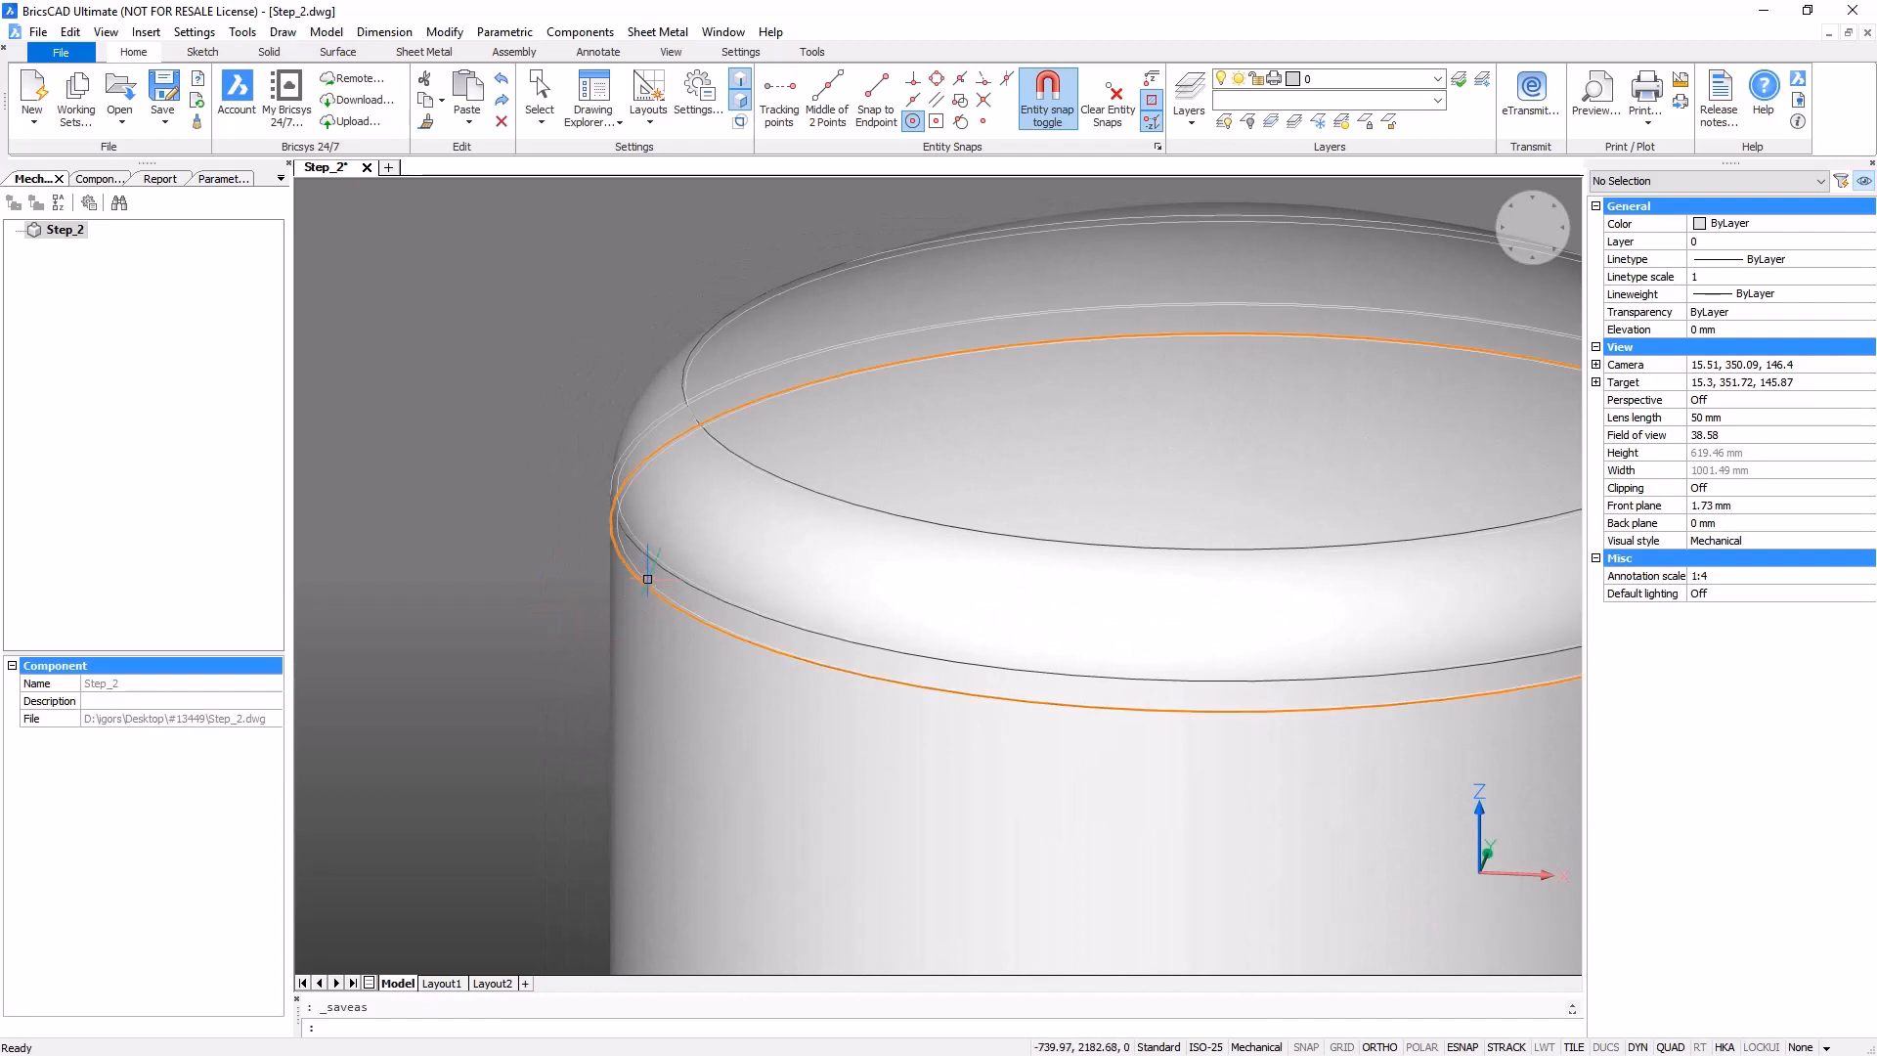
mouse_move(649, 575)
click(769, 608)
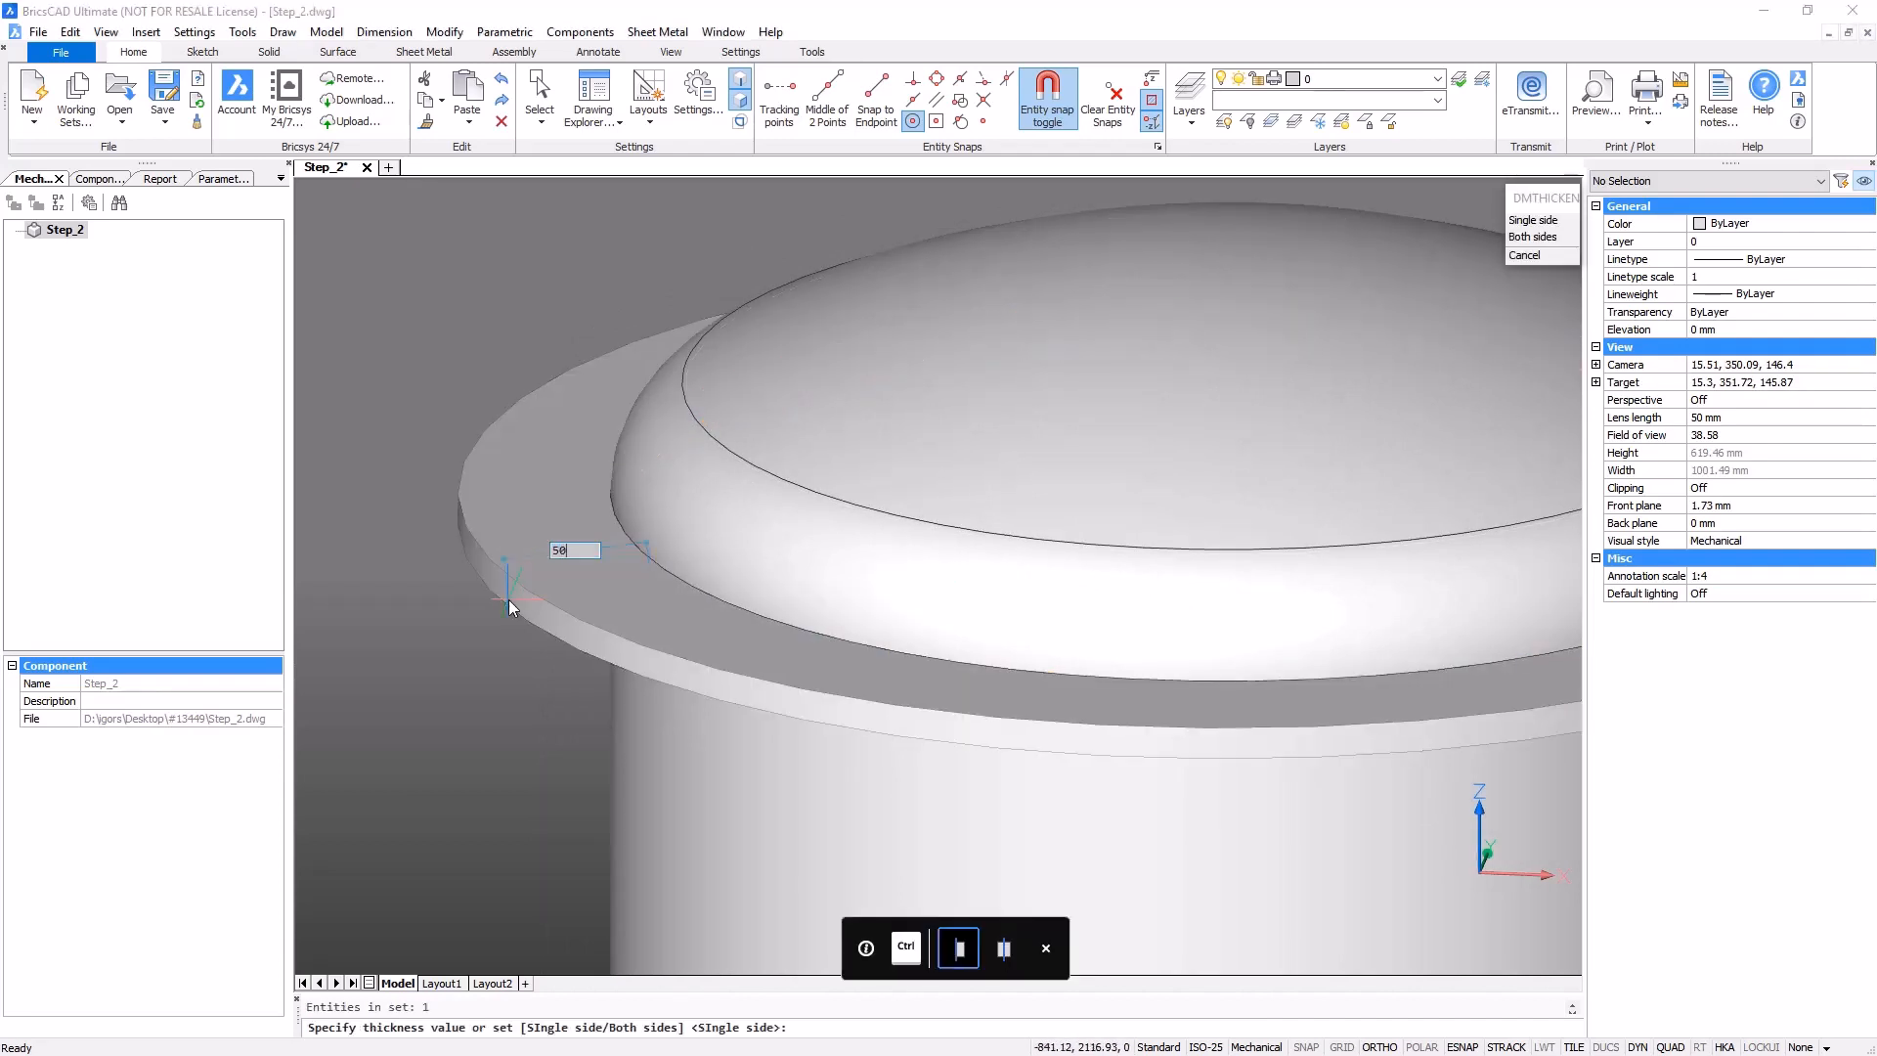
click(508, 601)
- Push/pull the upper face of the ring flange down to make the flange 16 mm thick
mouse_move(604, 518)
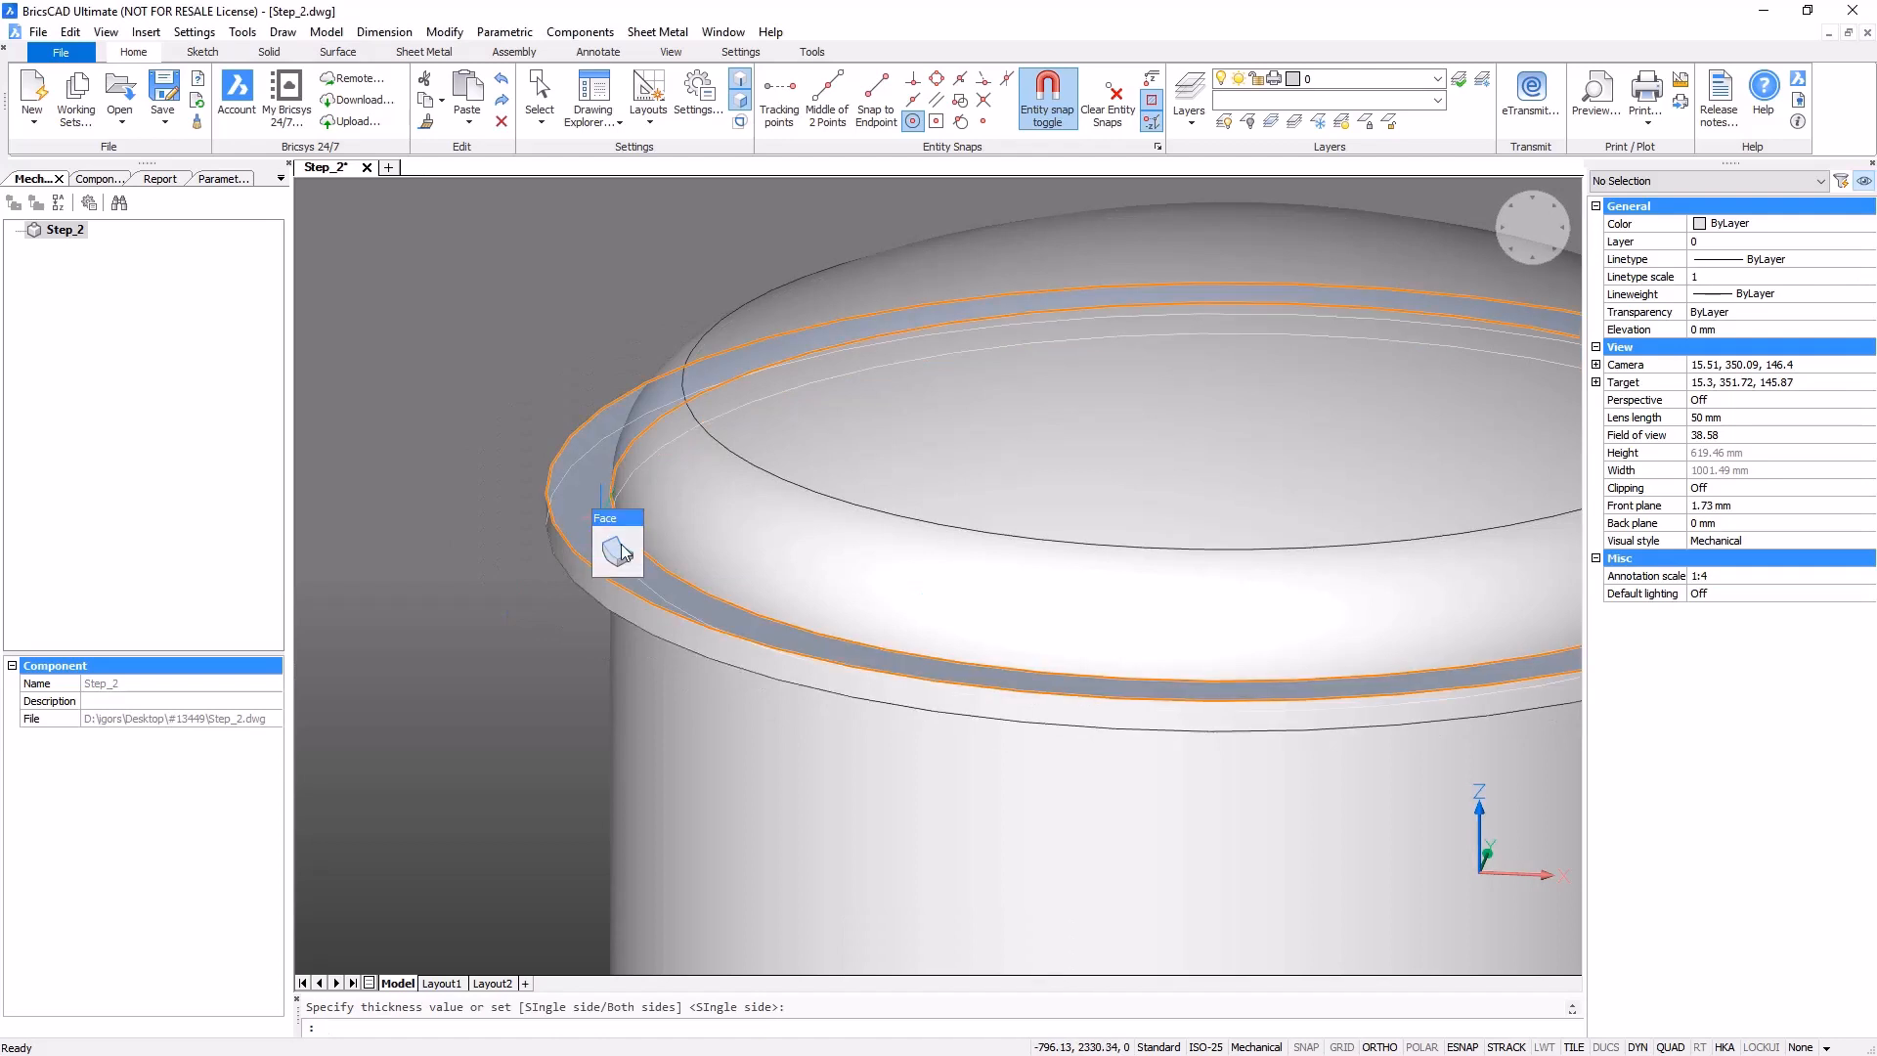
click(720, 552)
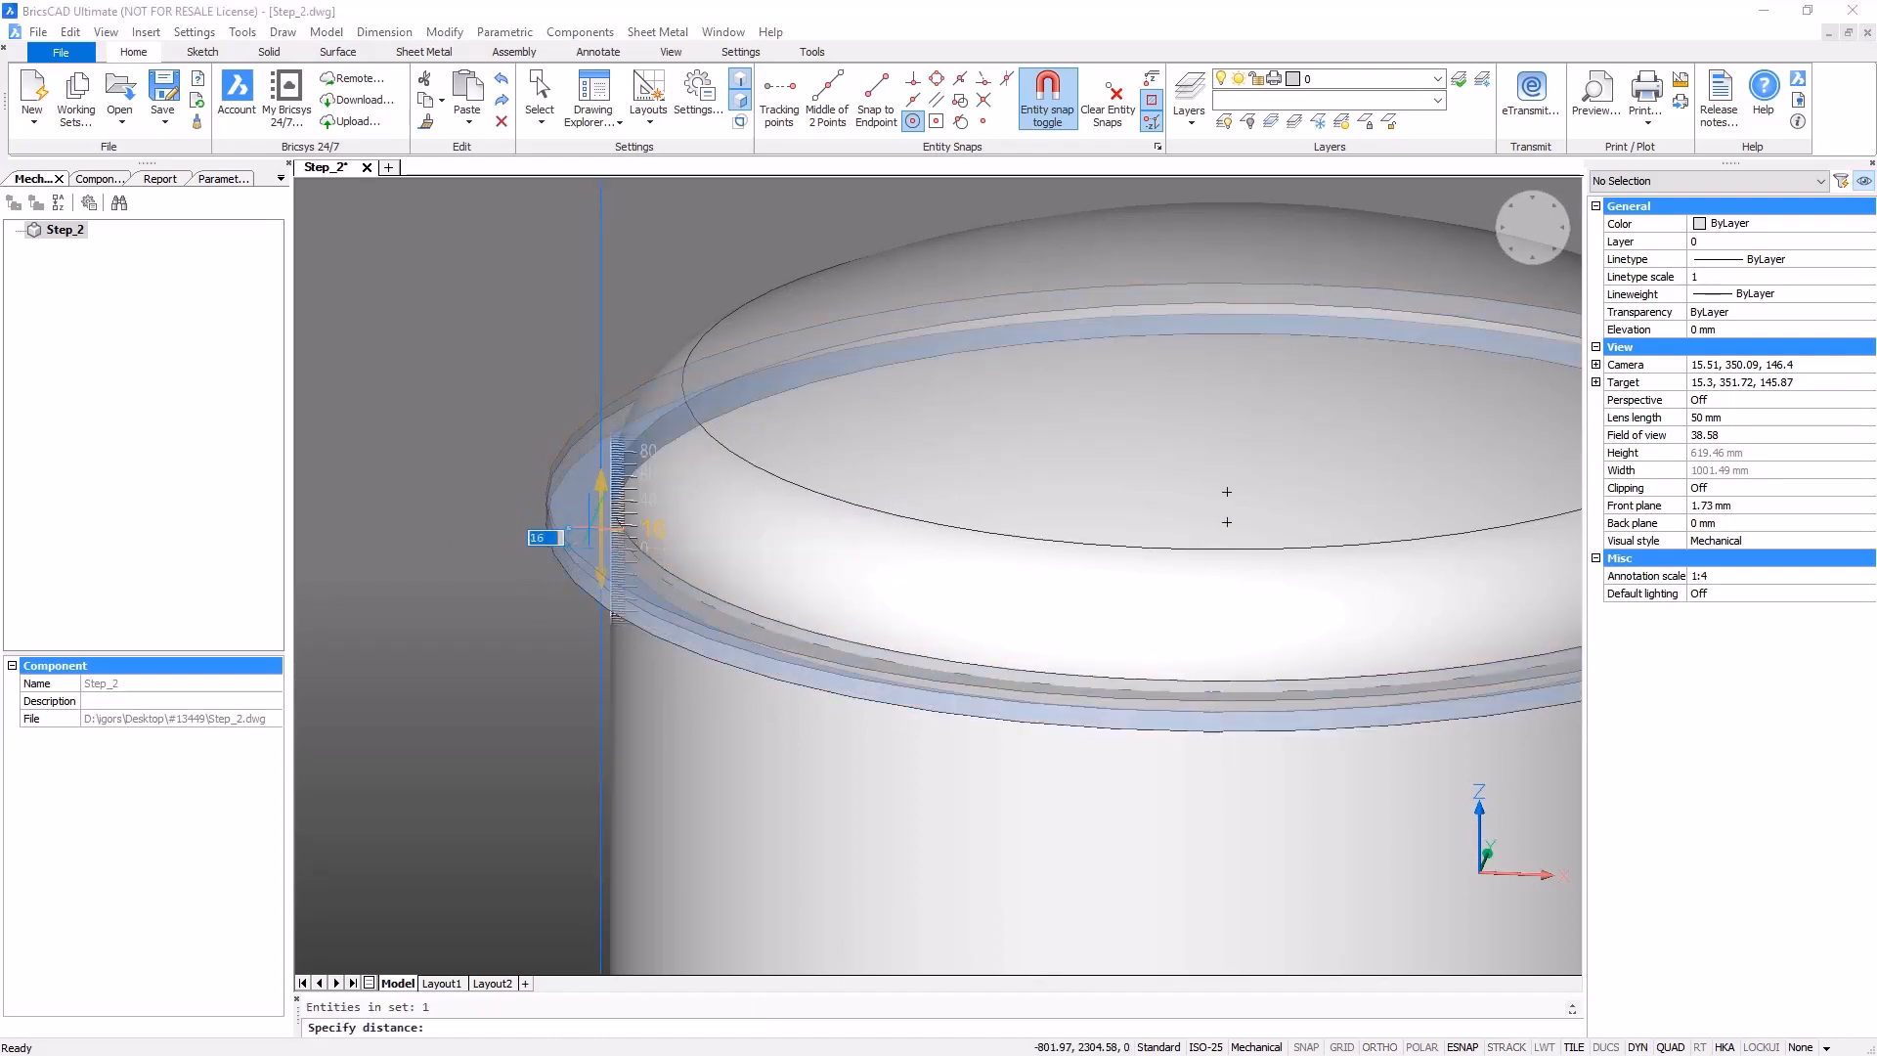
click(590, 533)
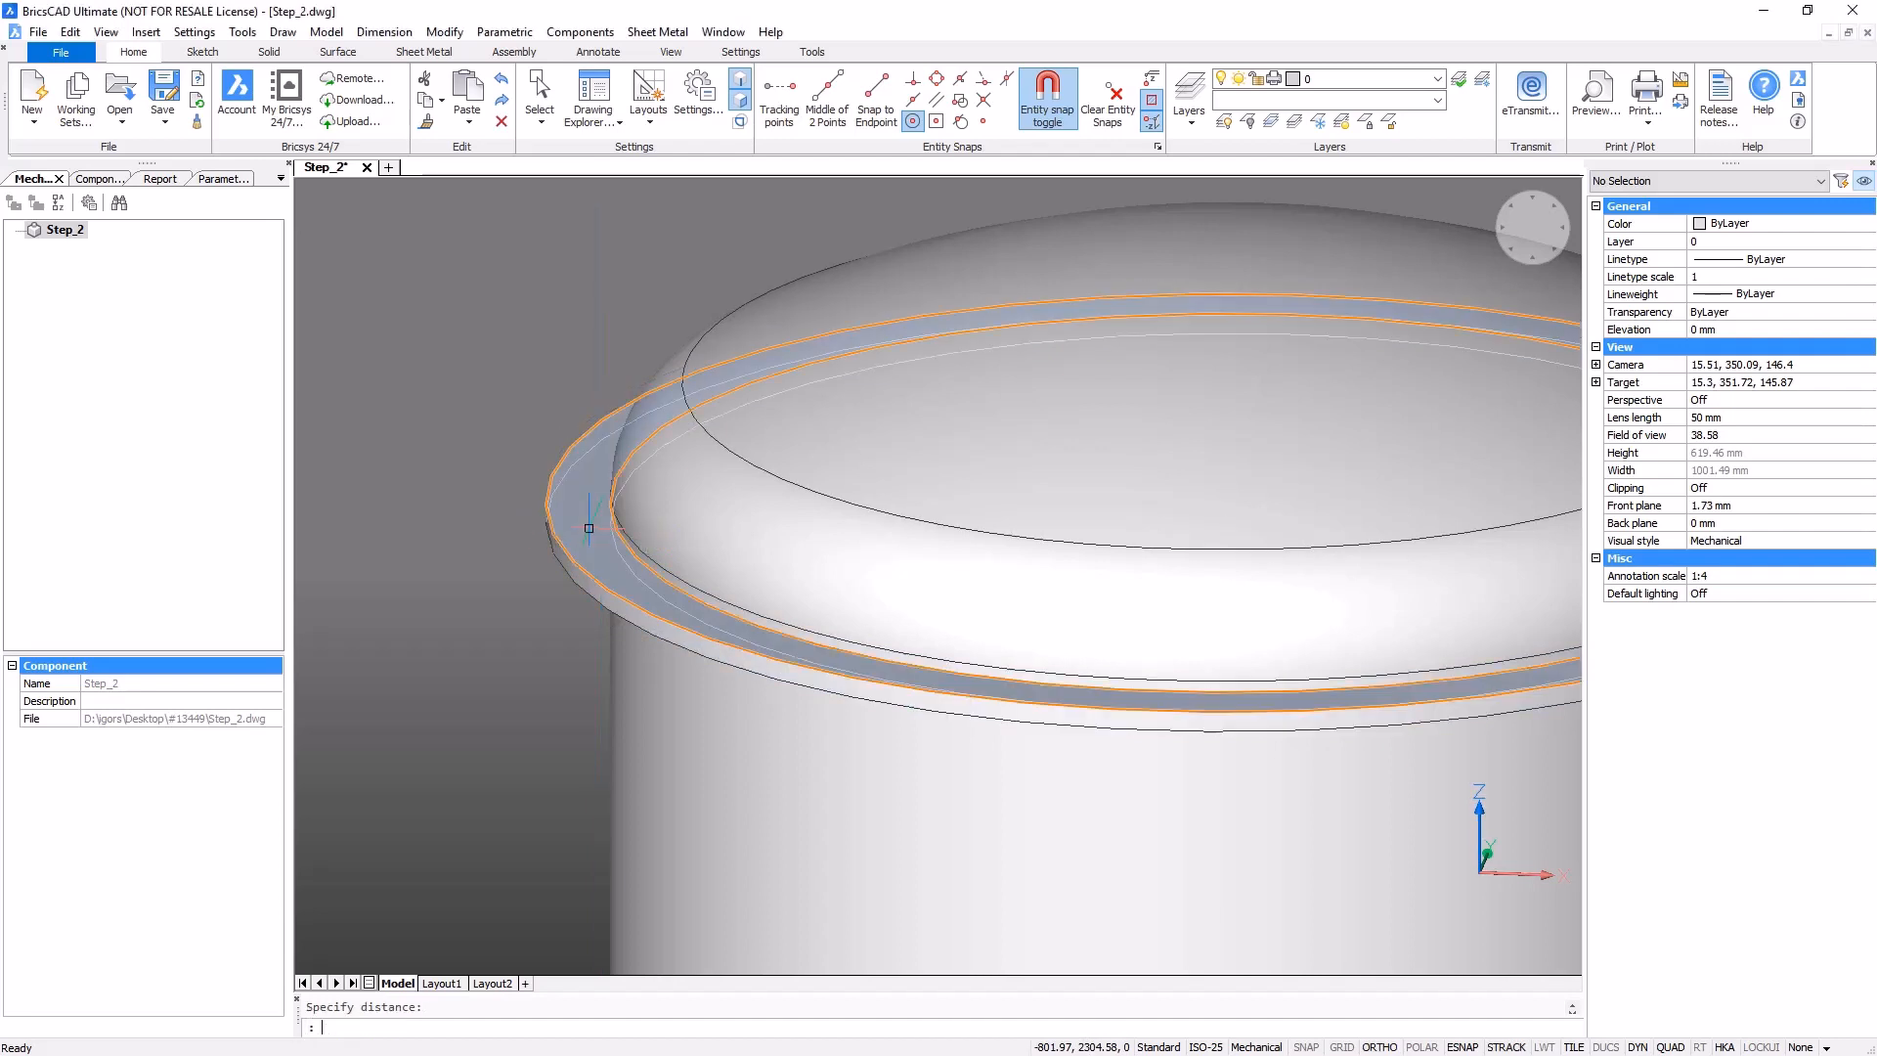
- Insert a Hole component with 18 mm diameter and 16 mm depth on the flange's upper face, offset 505 mm and 0 from the tank's centre
click(99, 179)
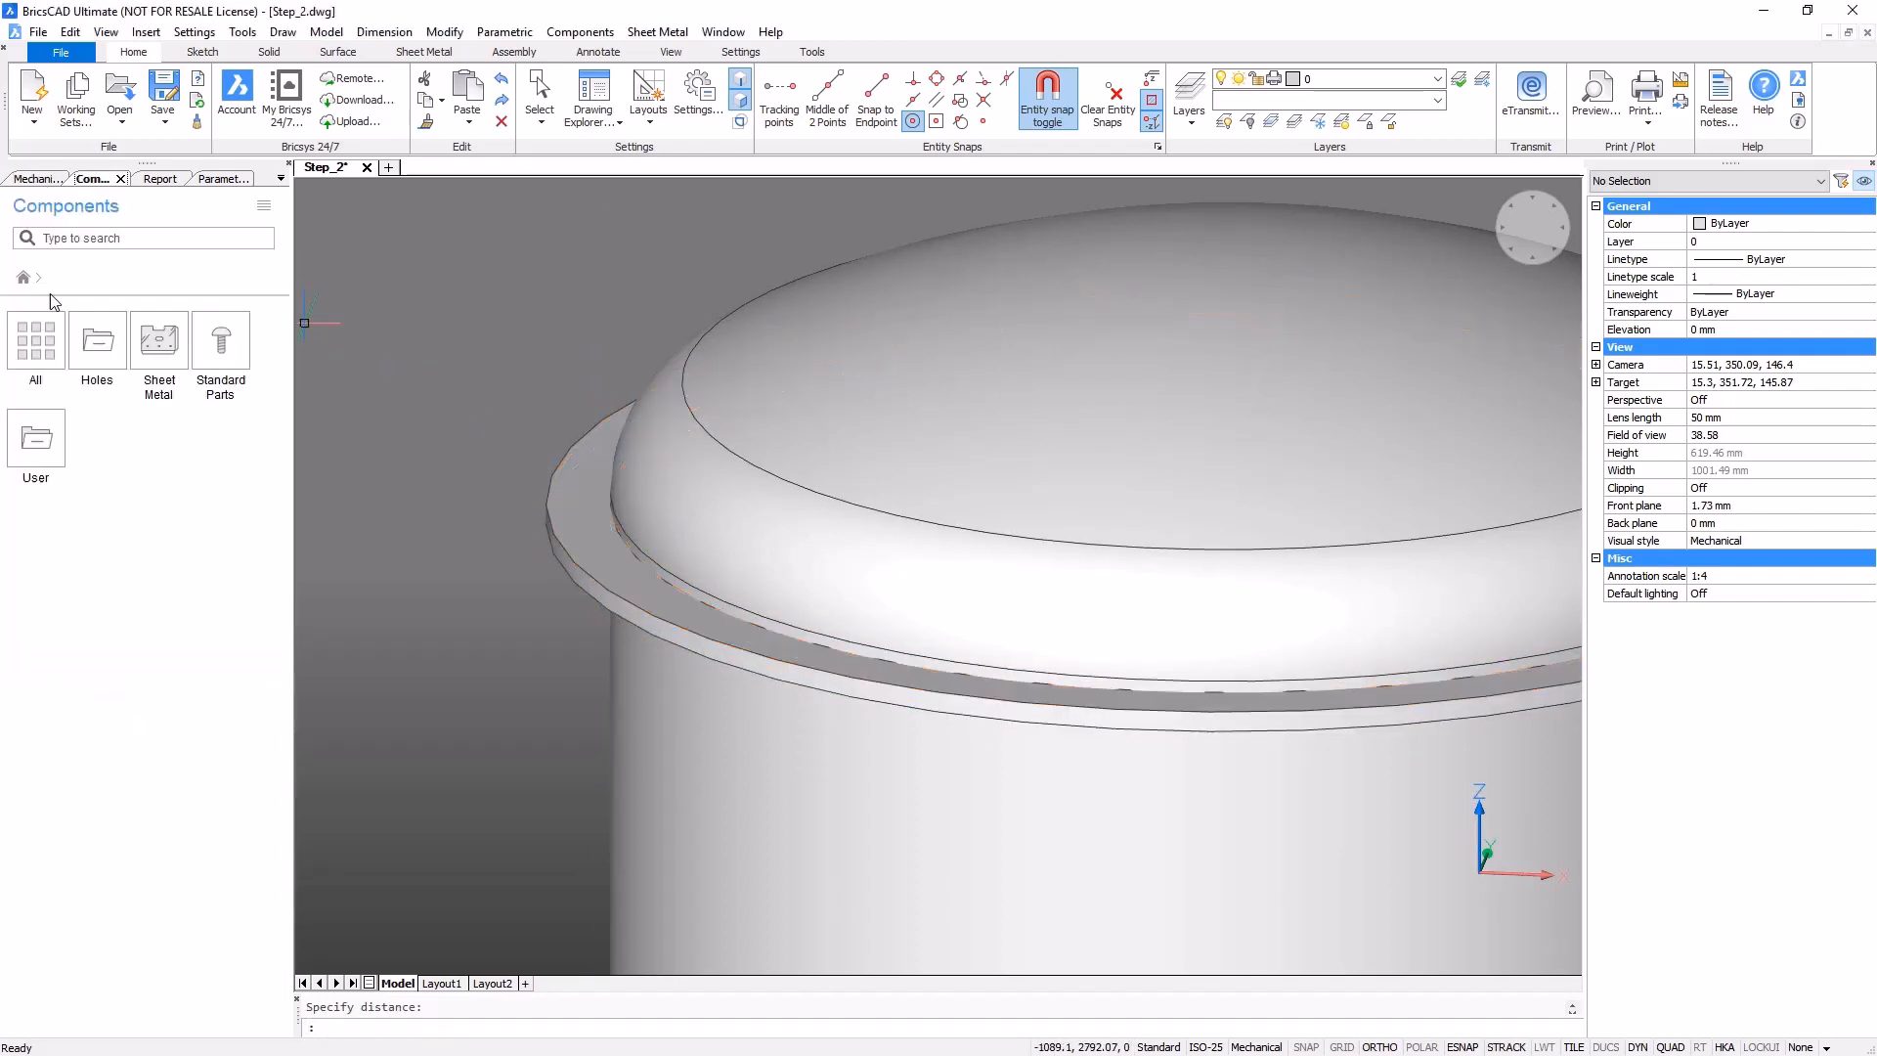
click(97, 342)
click(162, 350)
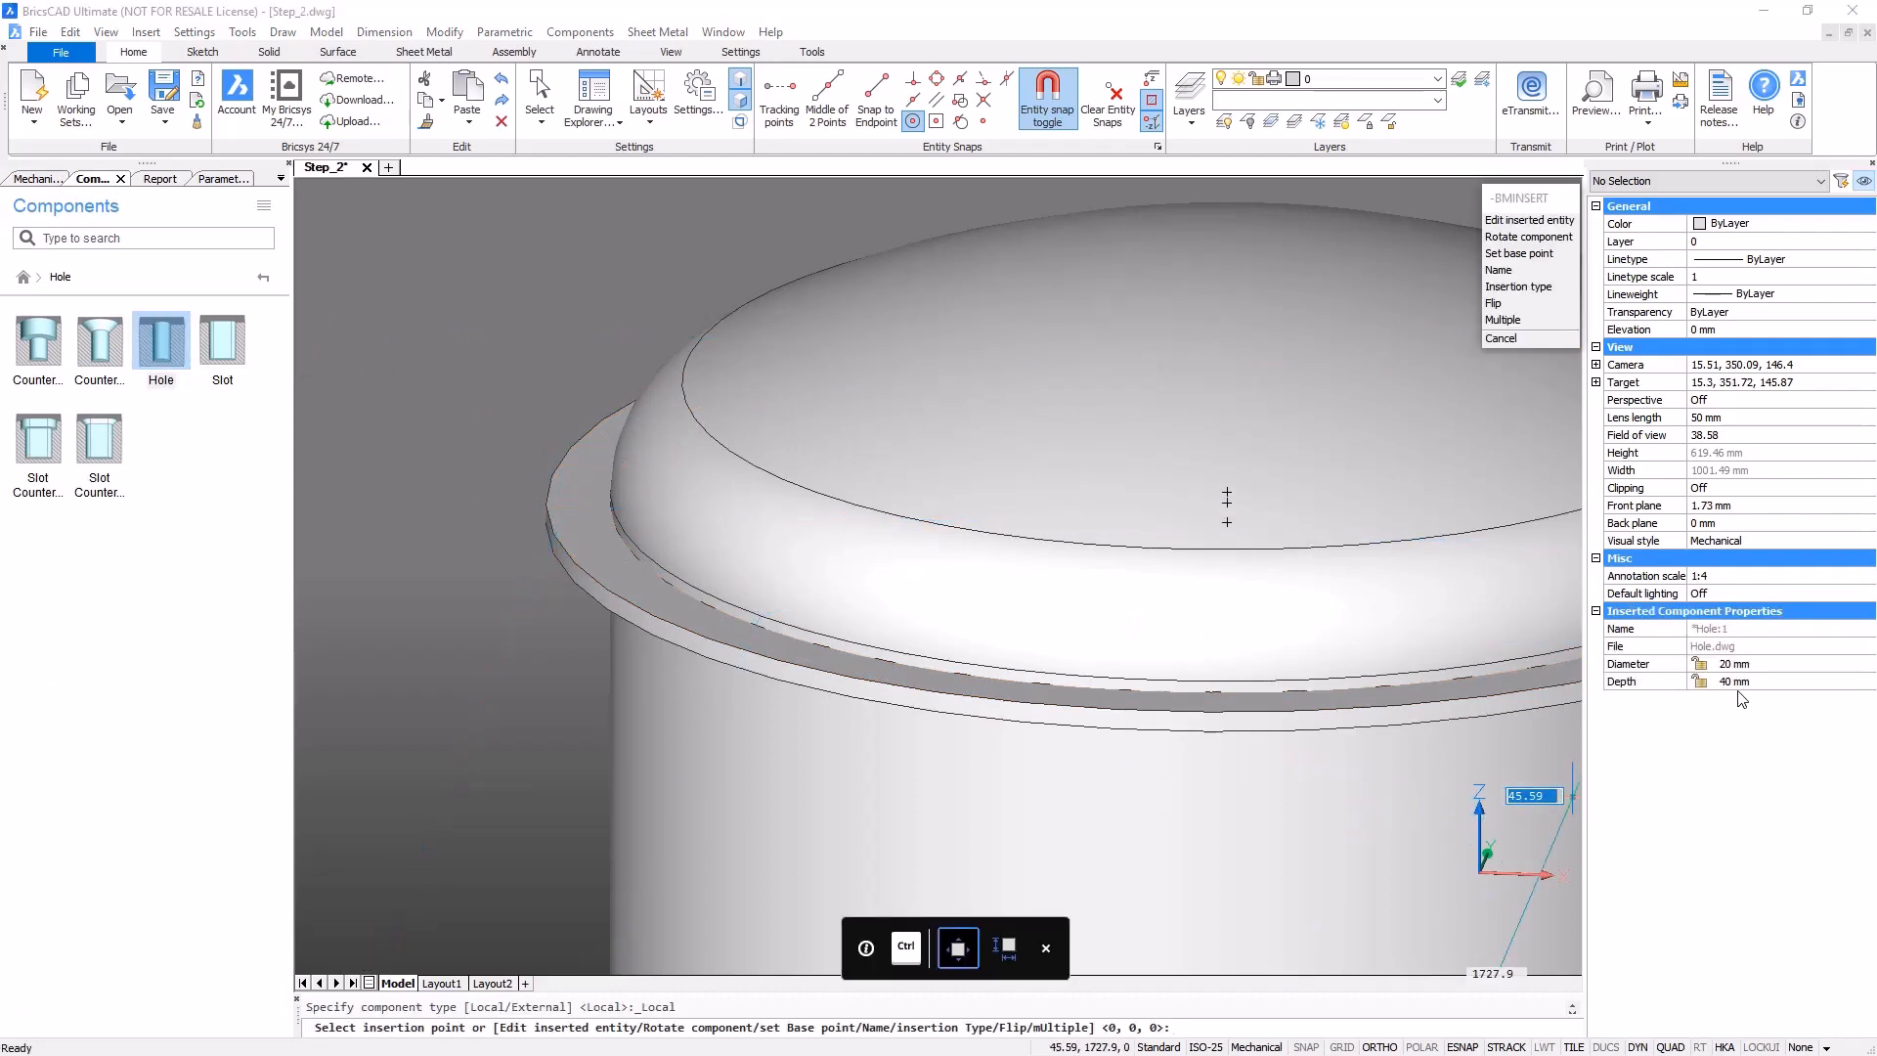
click(1745, 664)
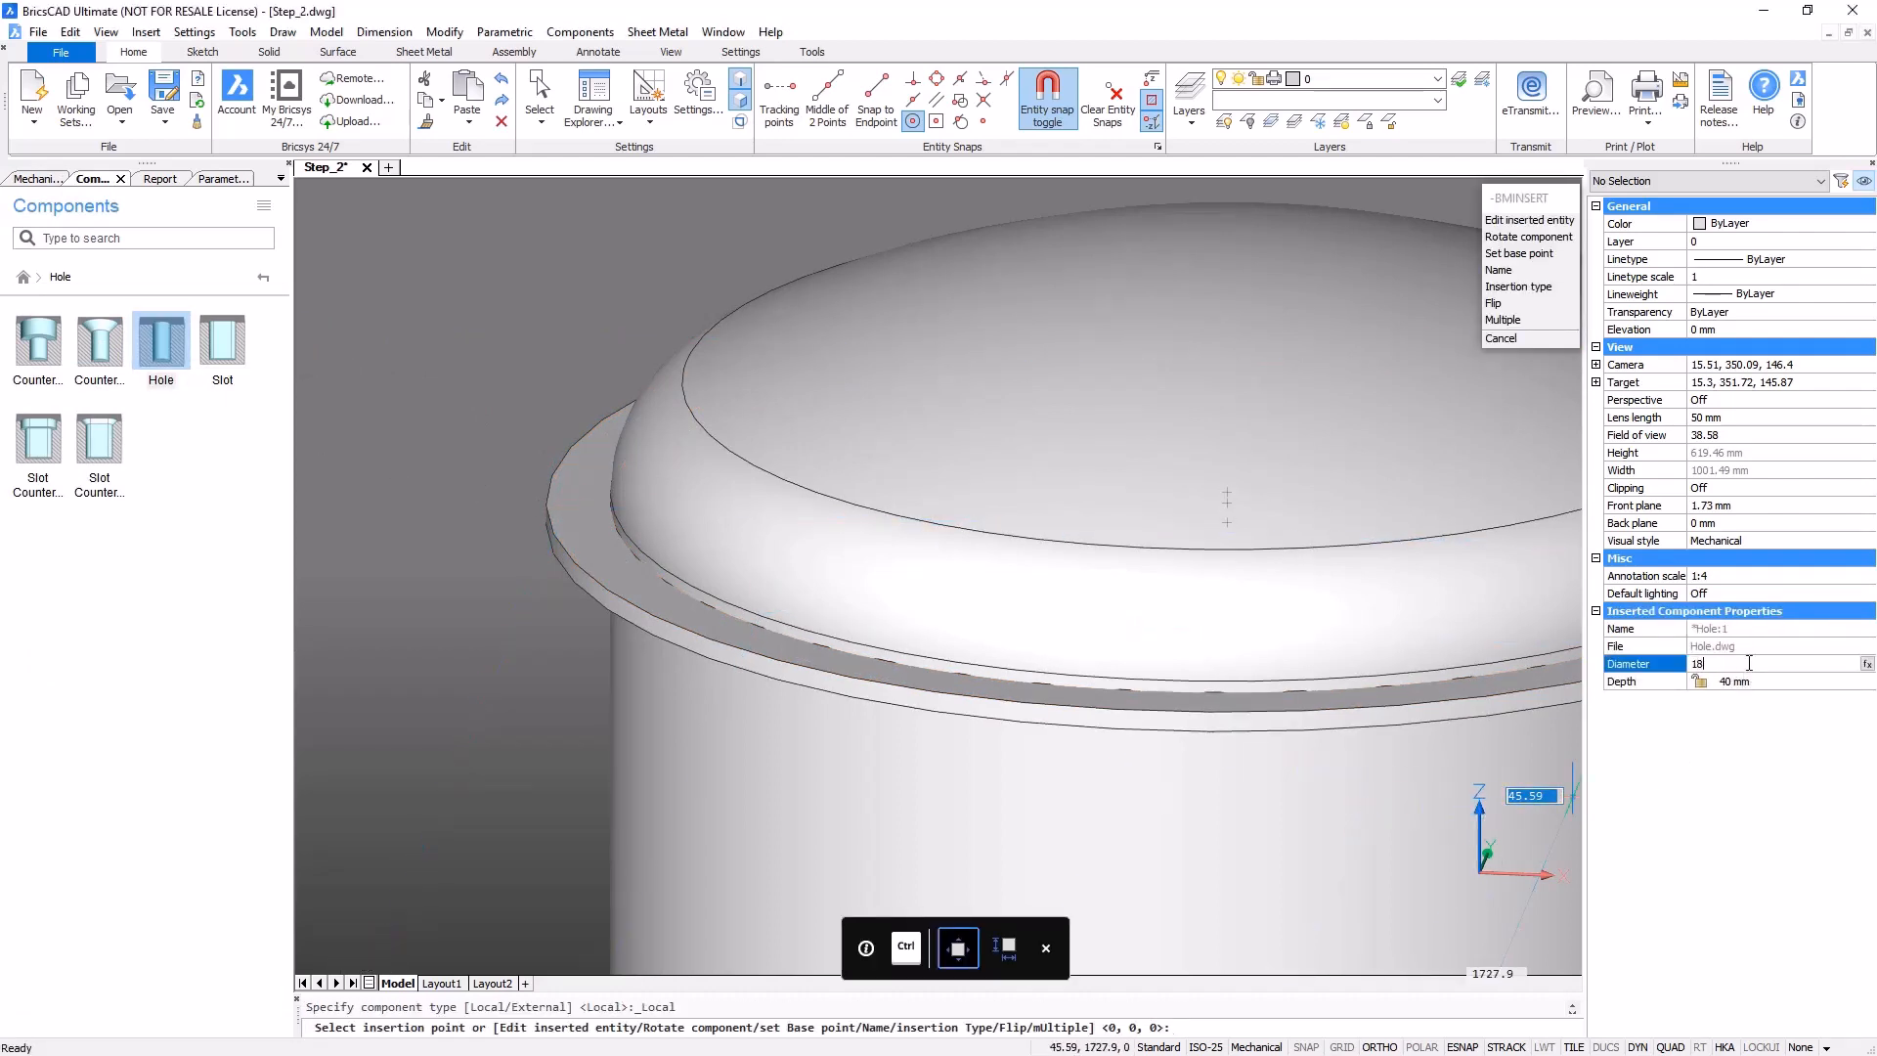
click(1751, 683)
text(16)
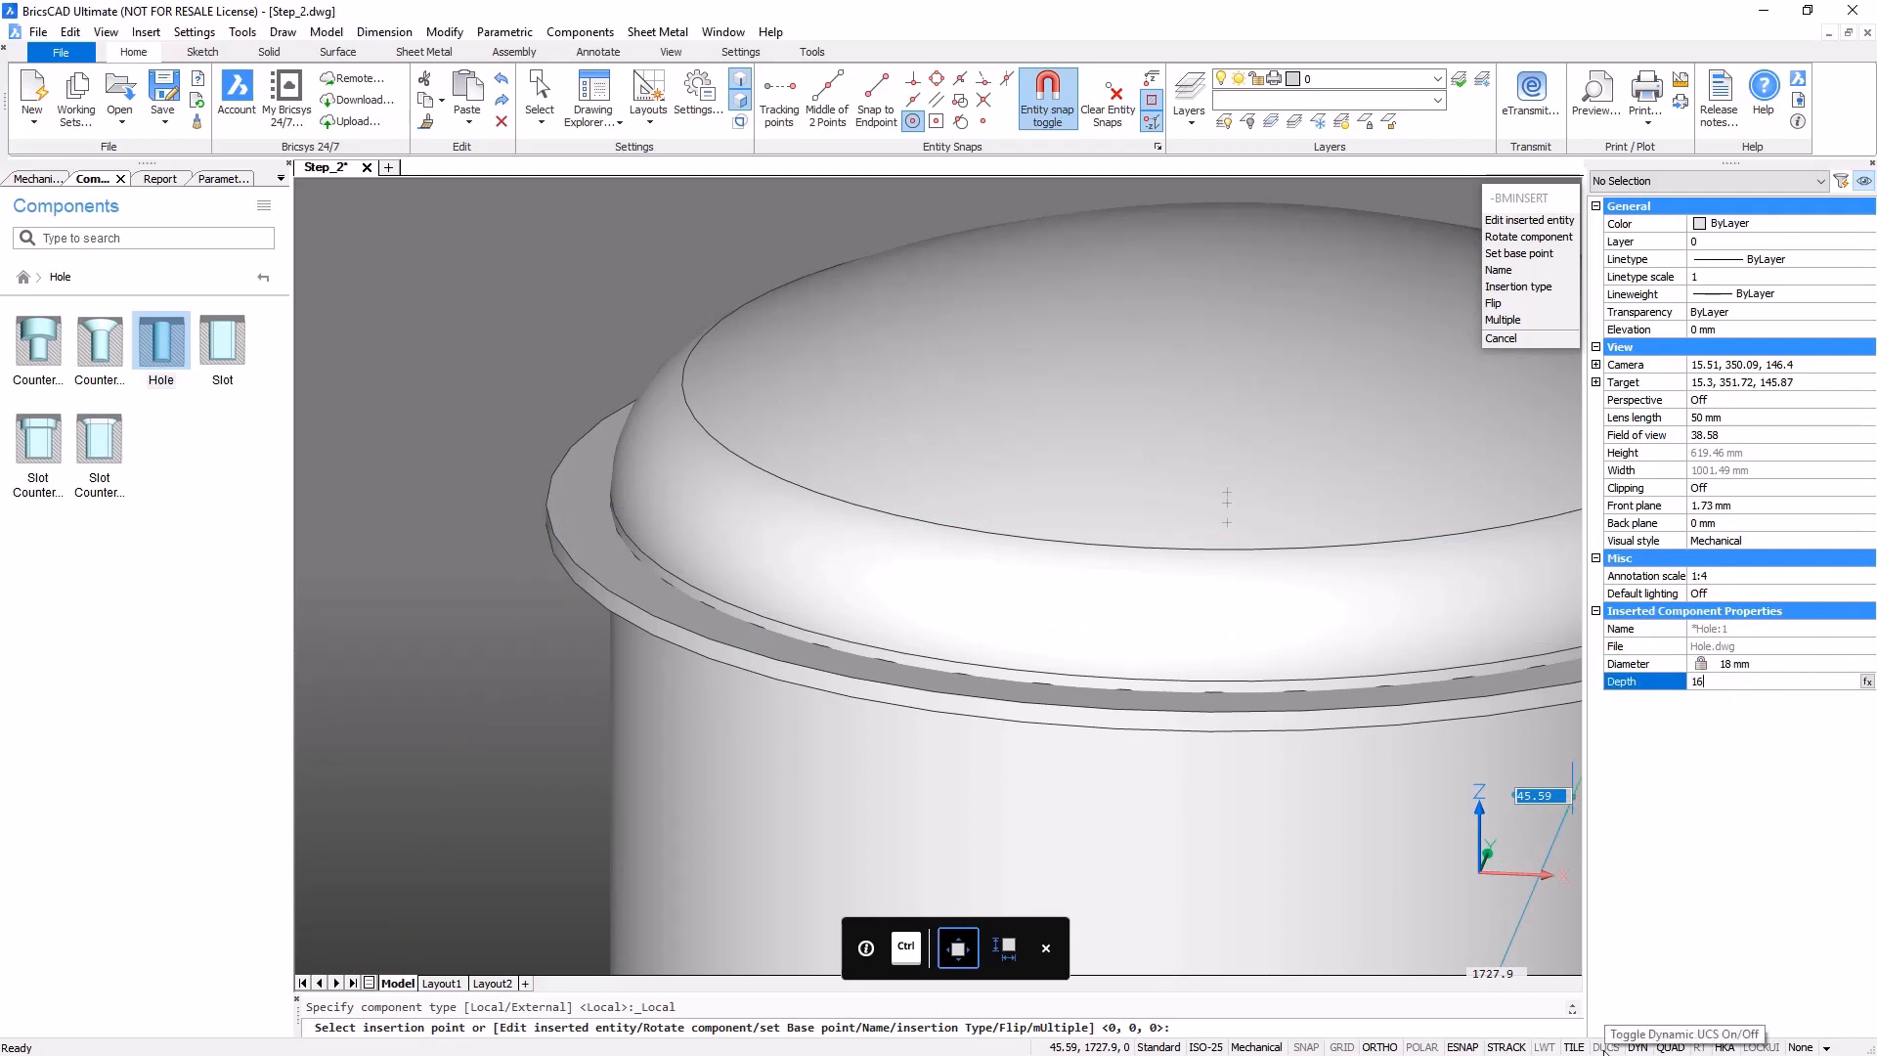
key(Return)
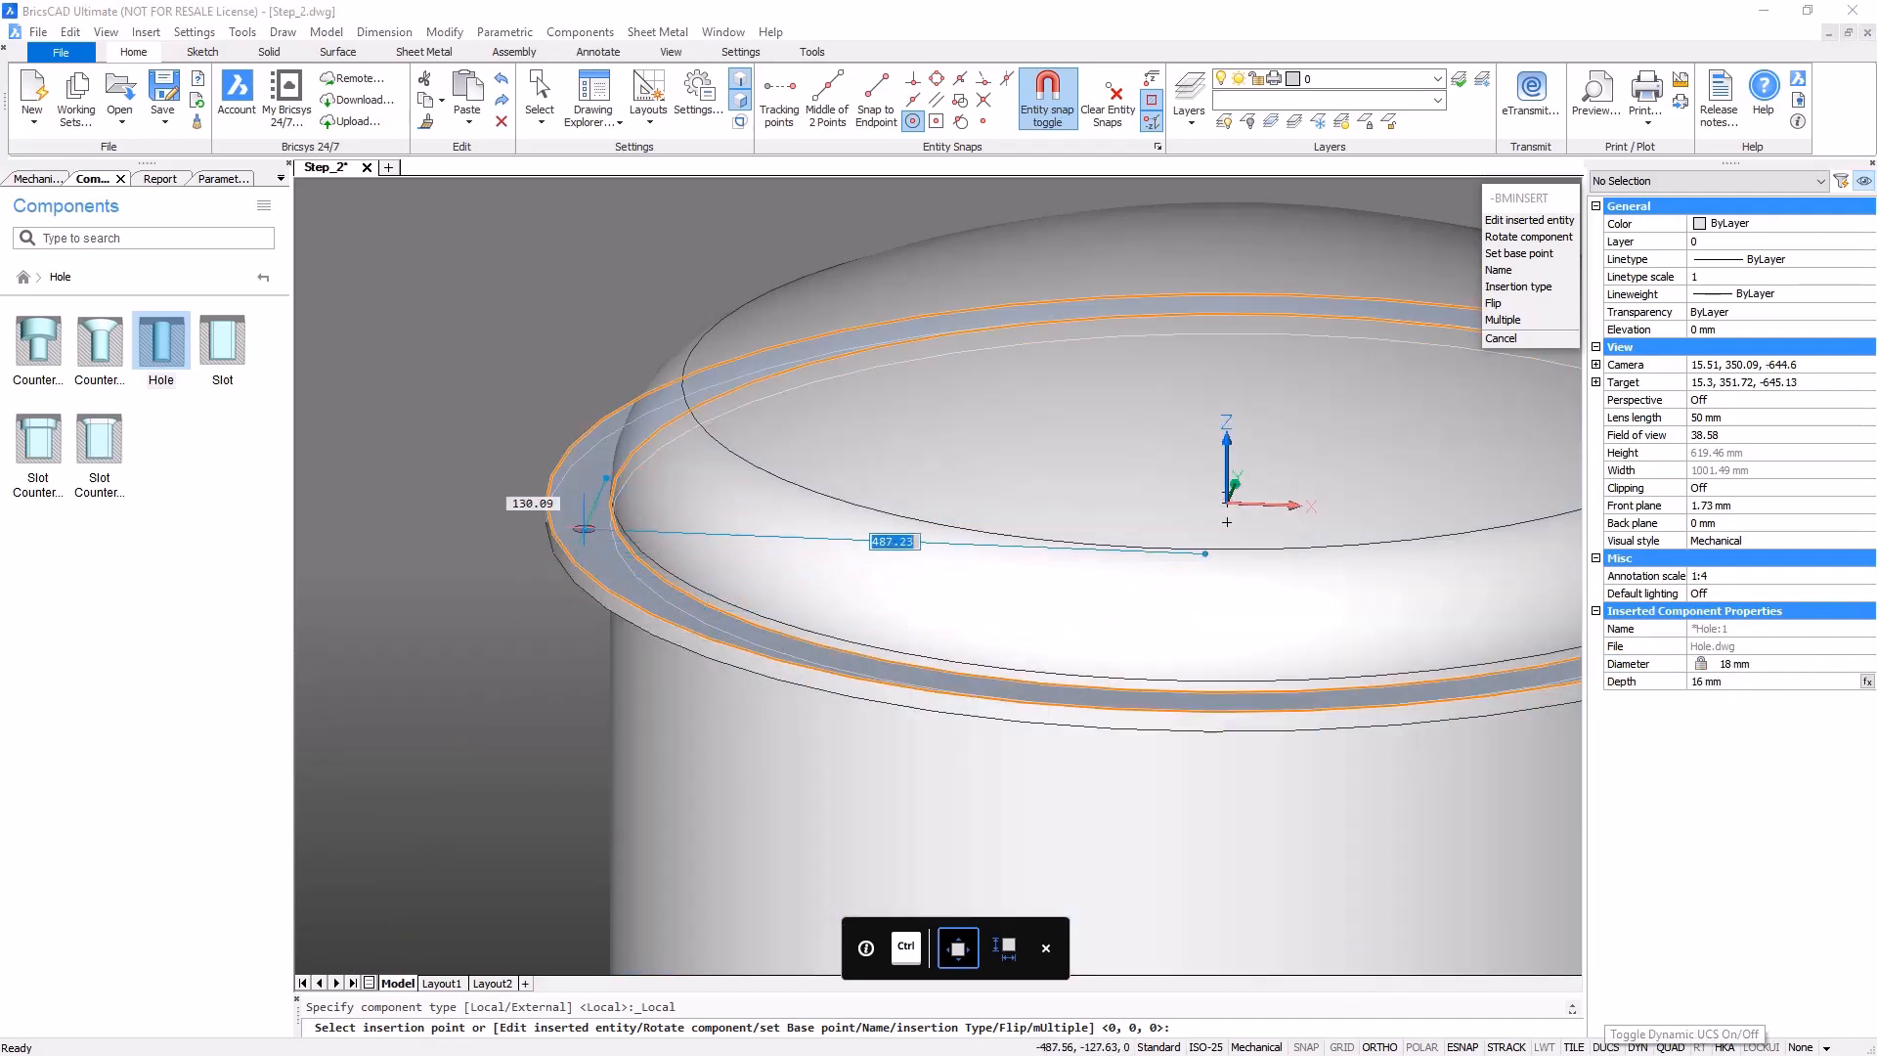
text(505)
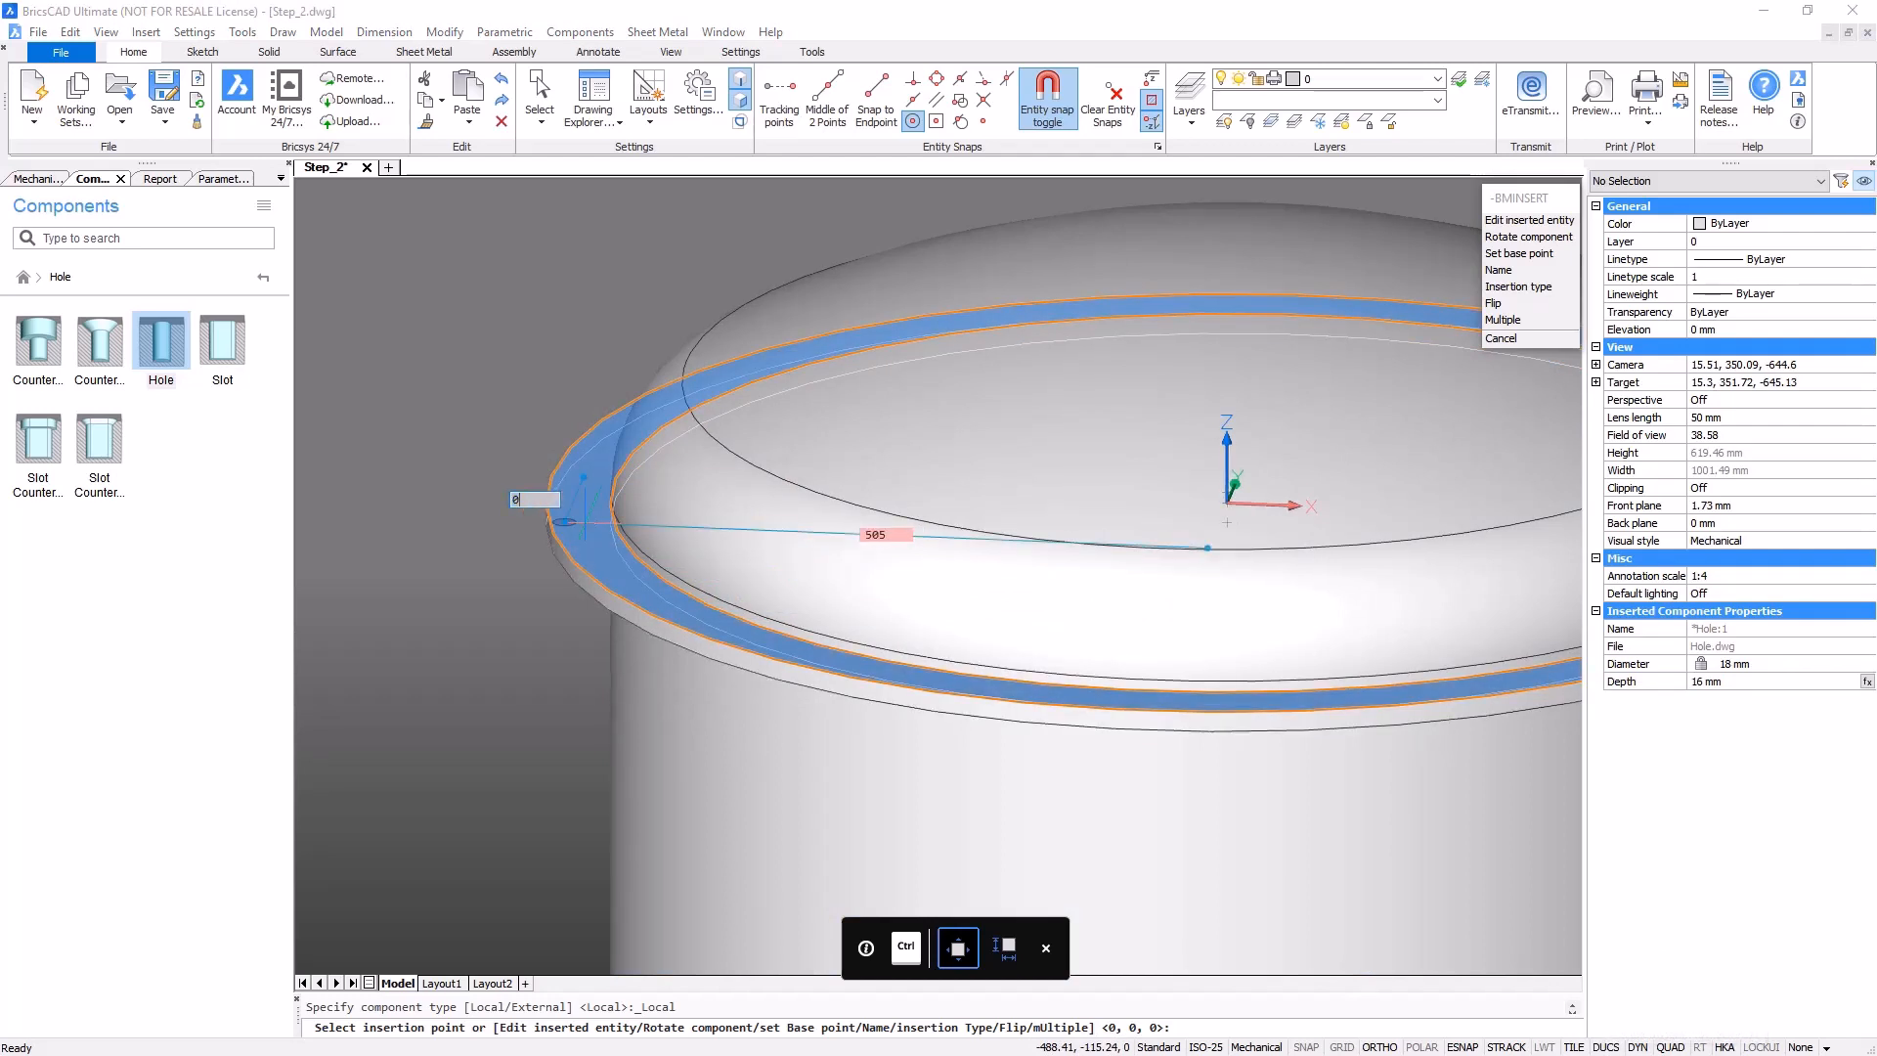
key(Return)
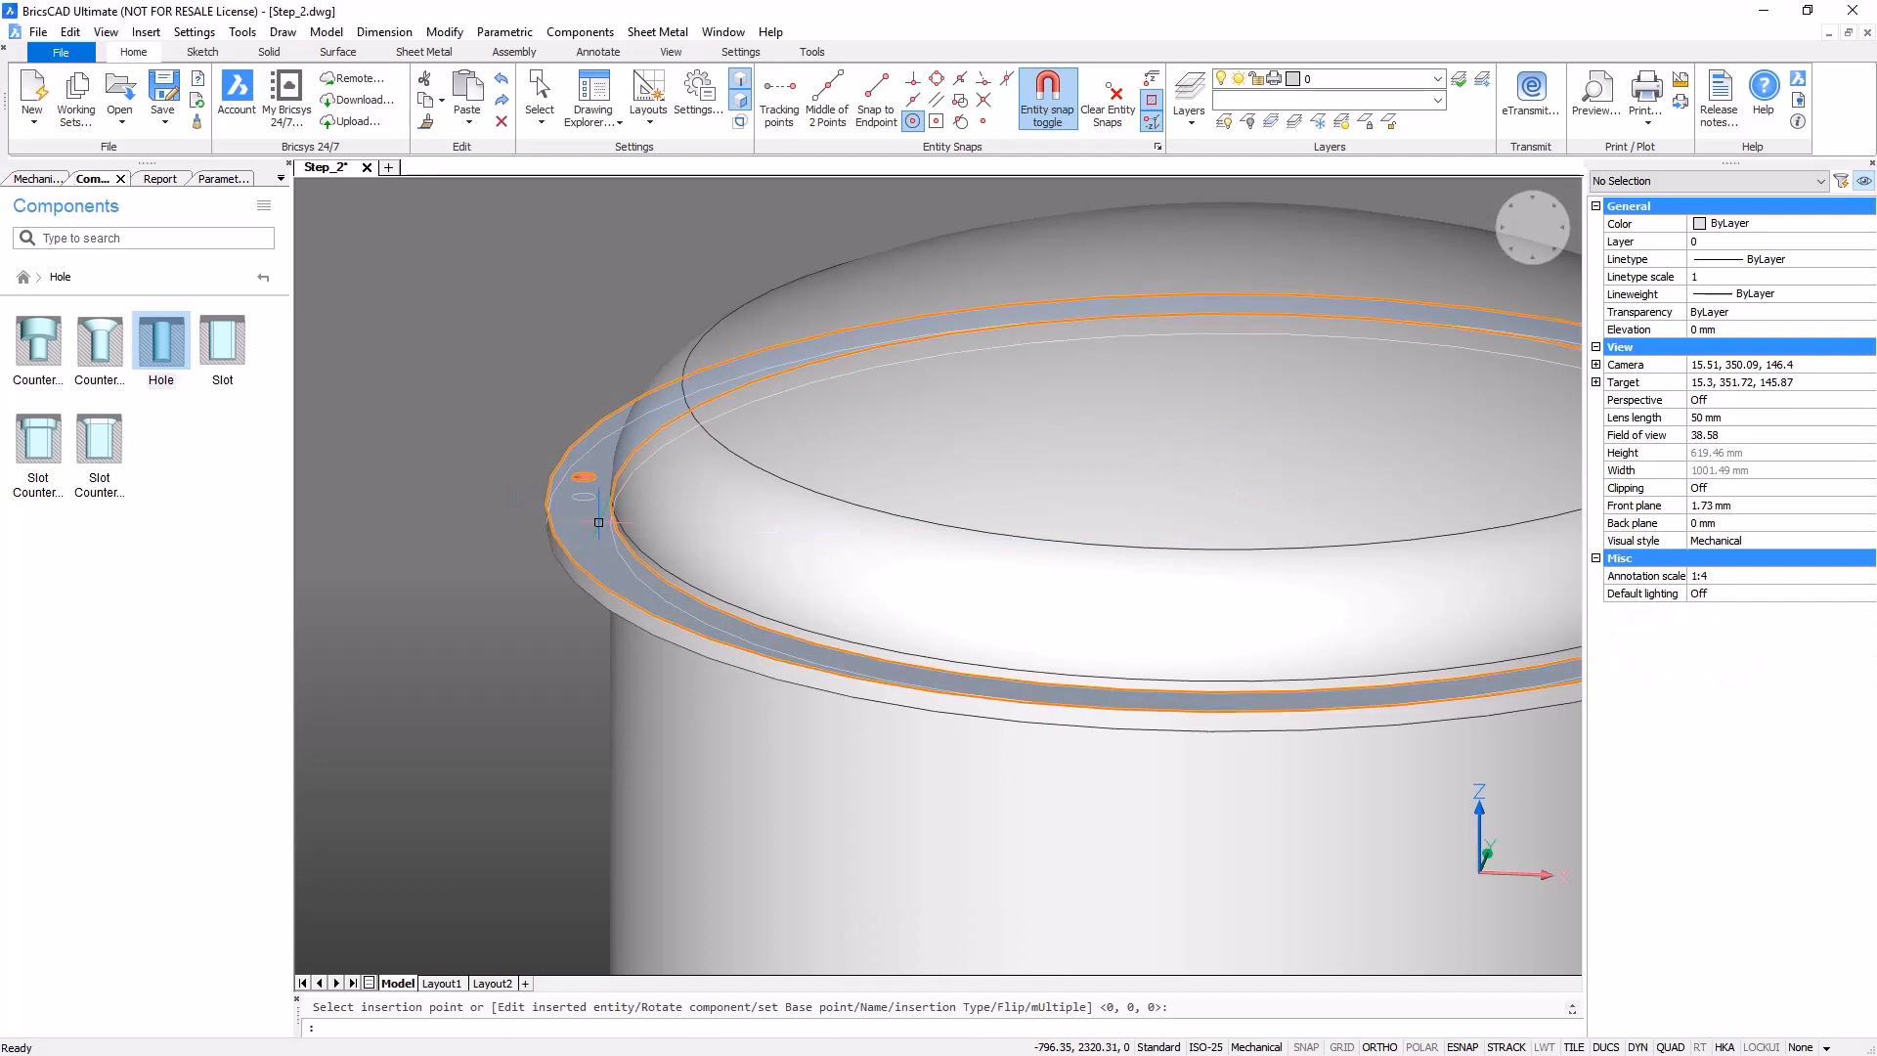
key(Escape)
- Create a polar array of the flange's hole with 30 items around the centre of the flange
drag(501, 395, 649, 545)
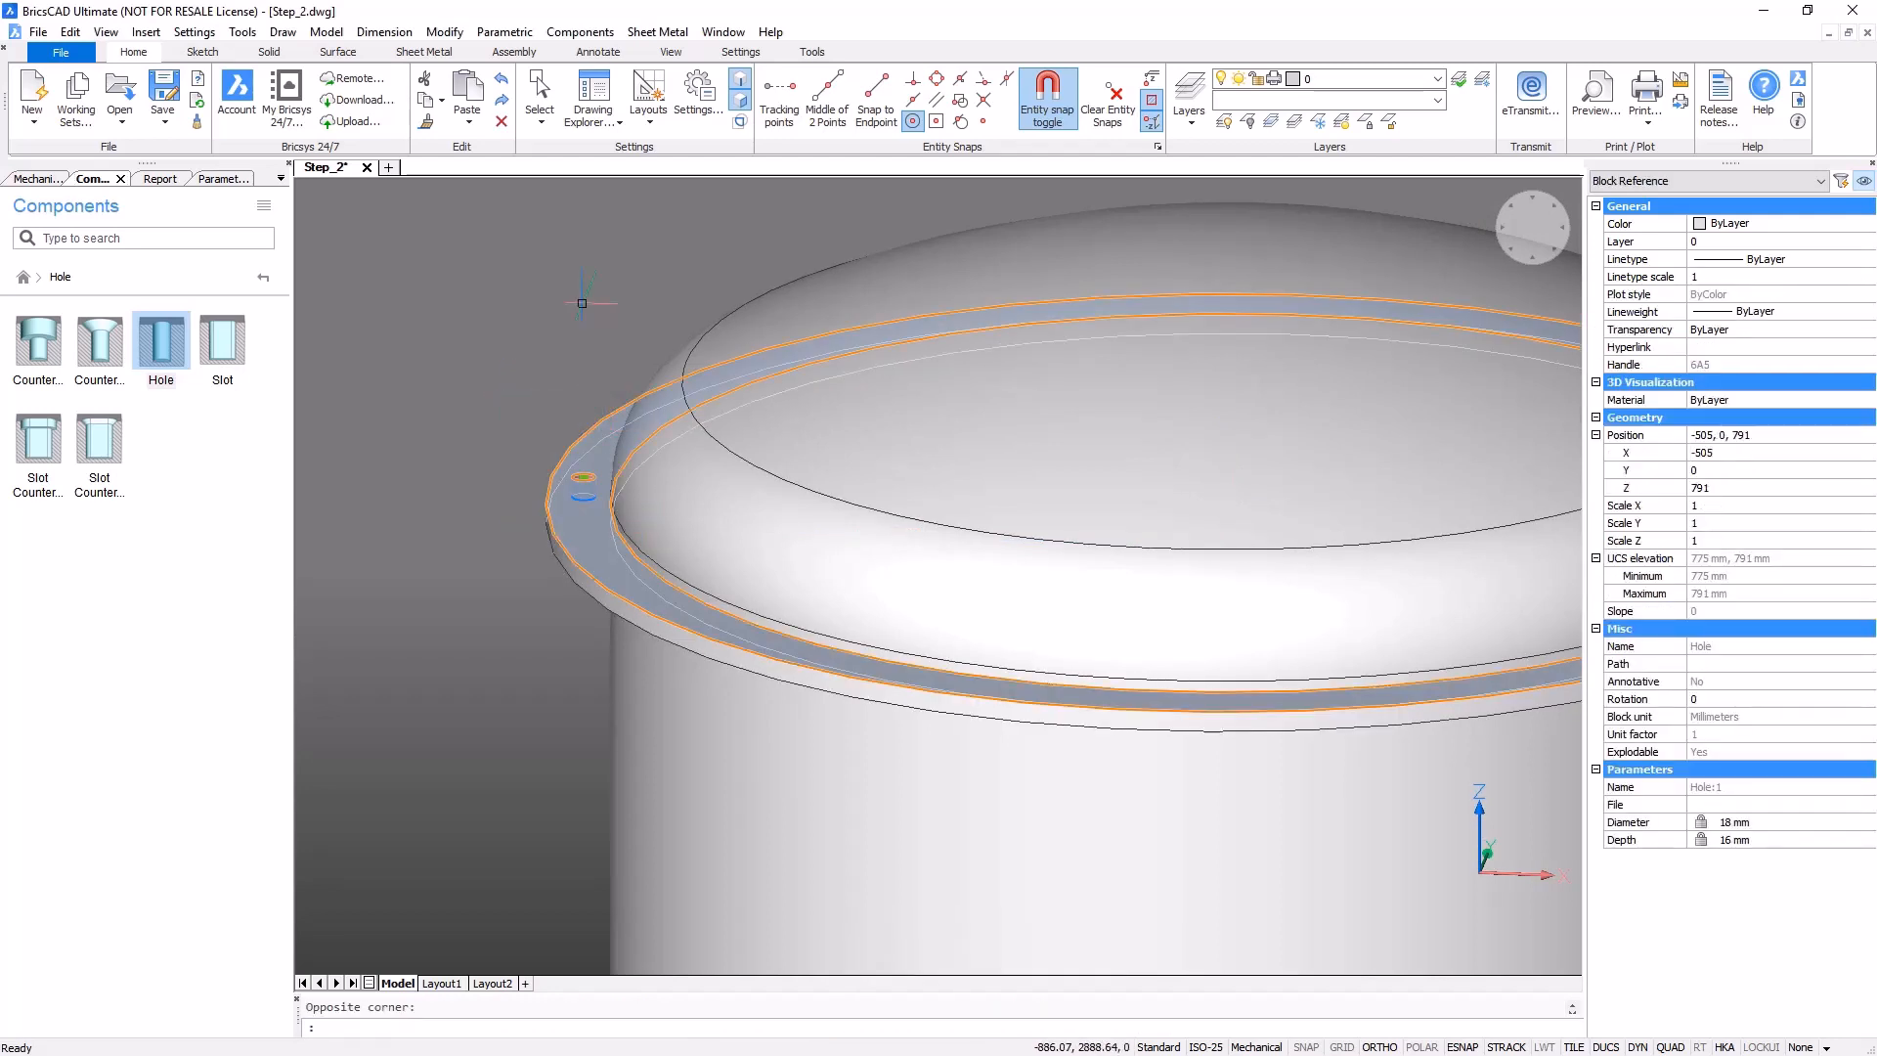
click(513, 52)
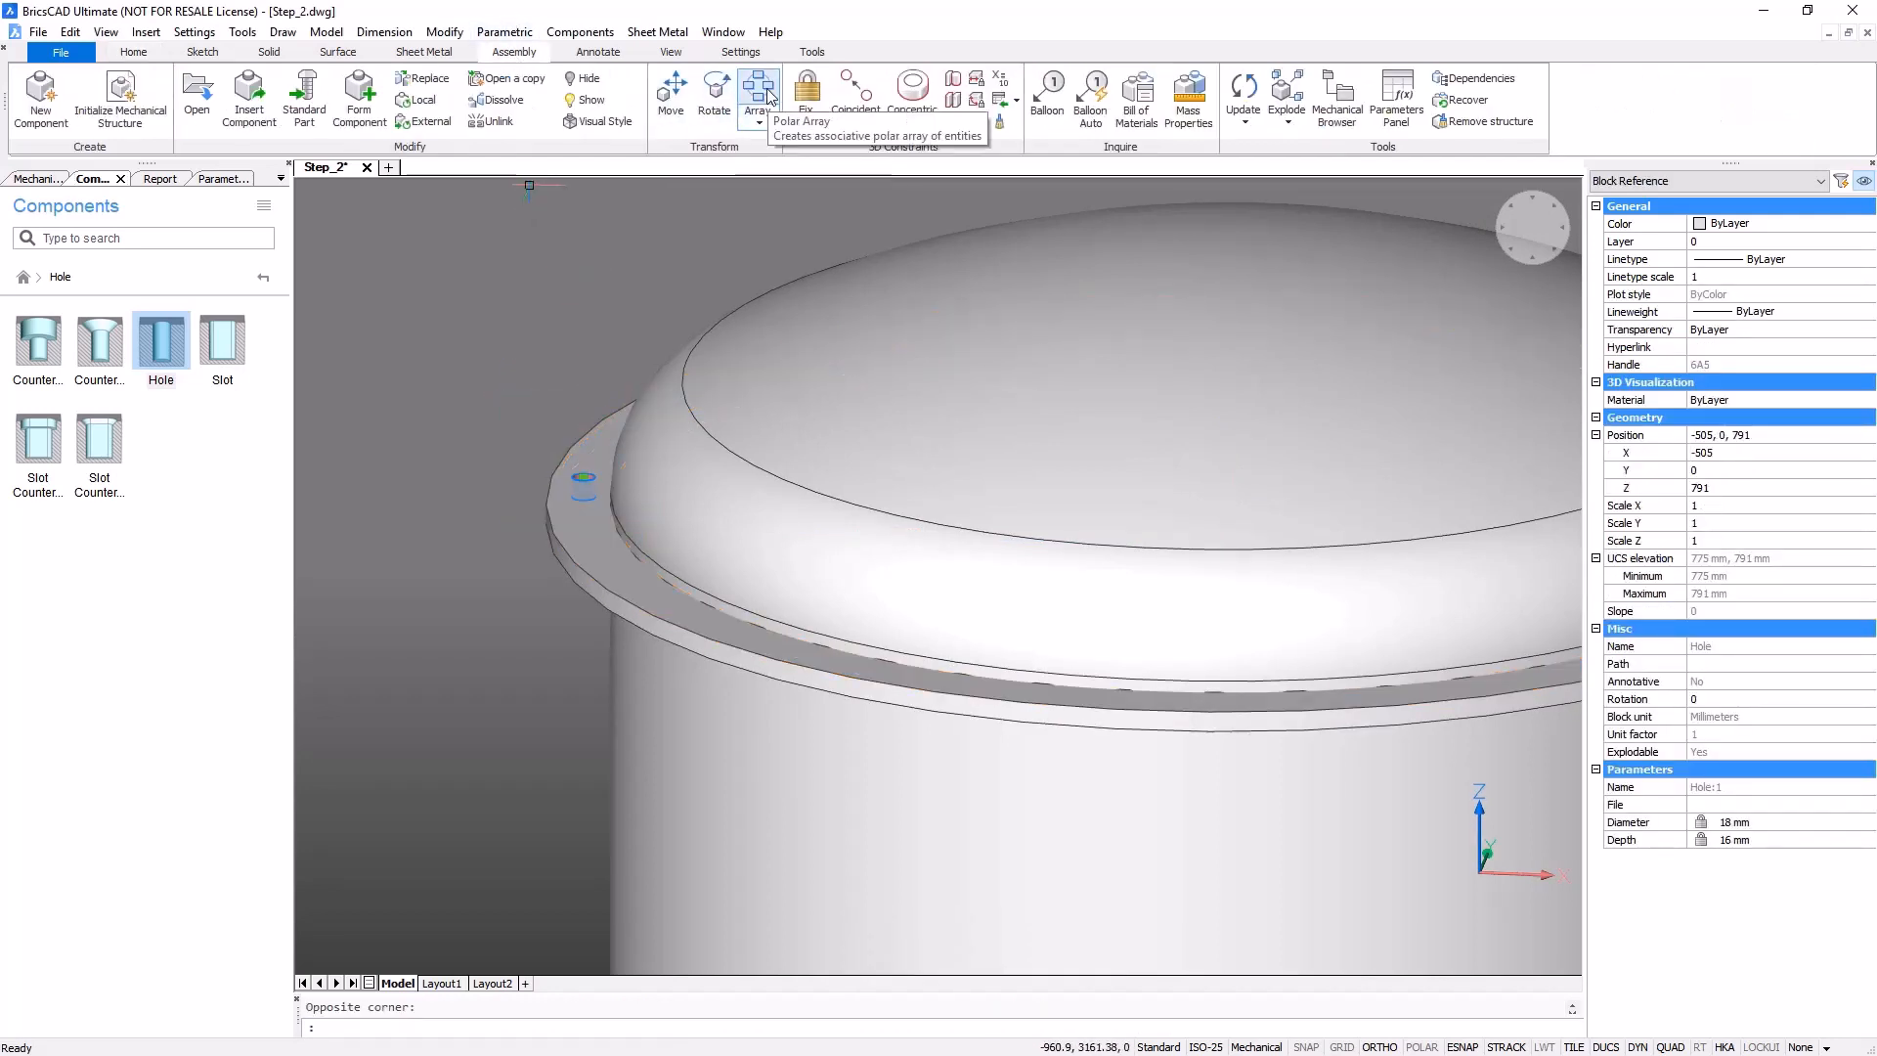
click(594, 420)
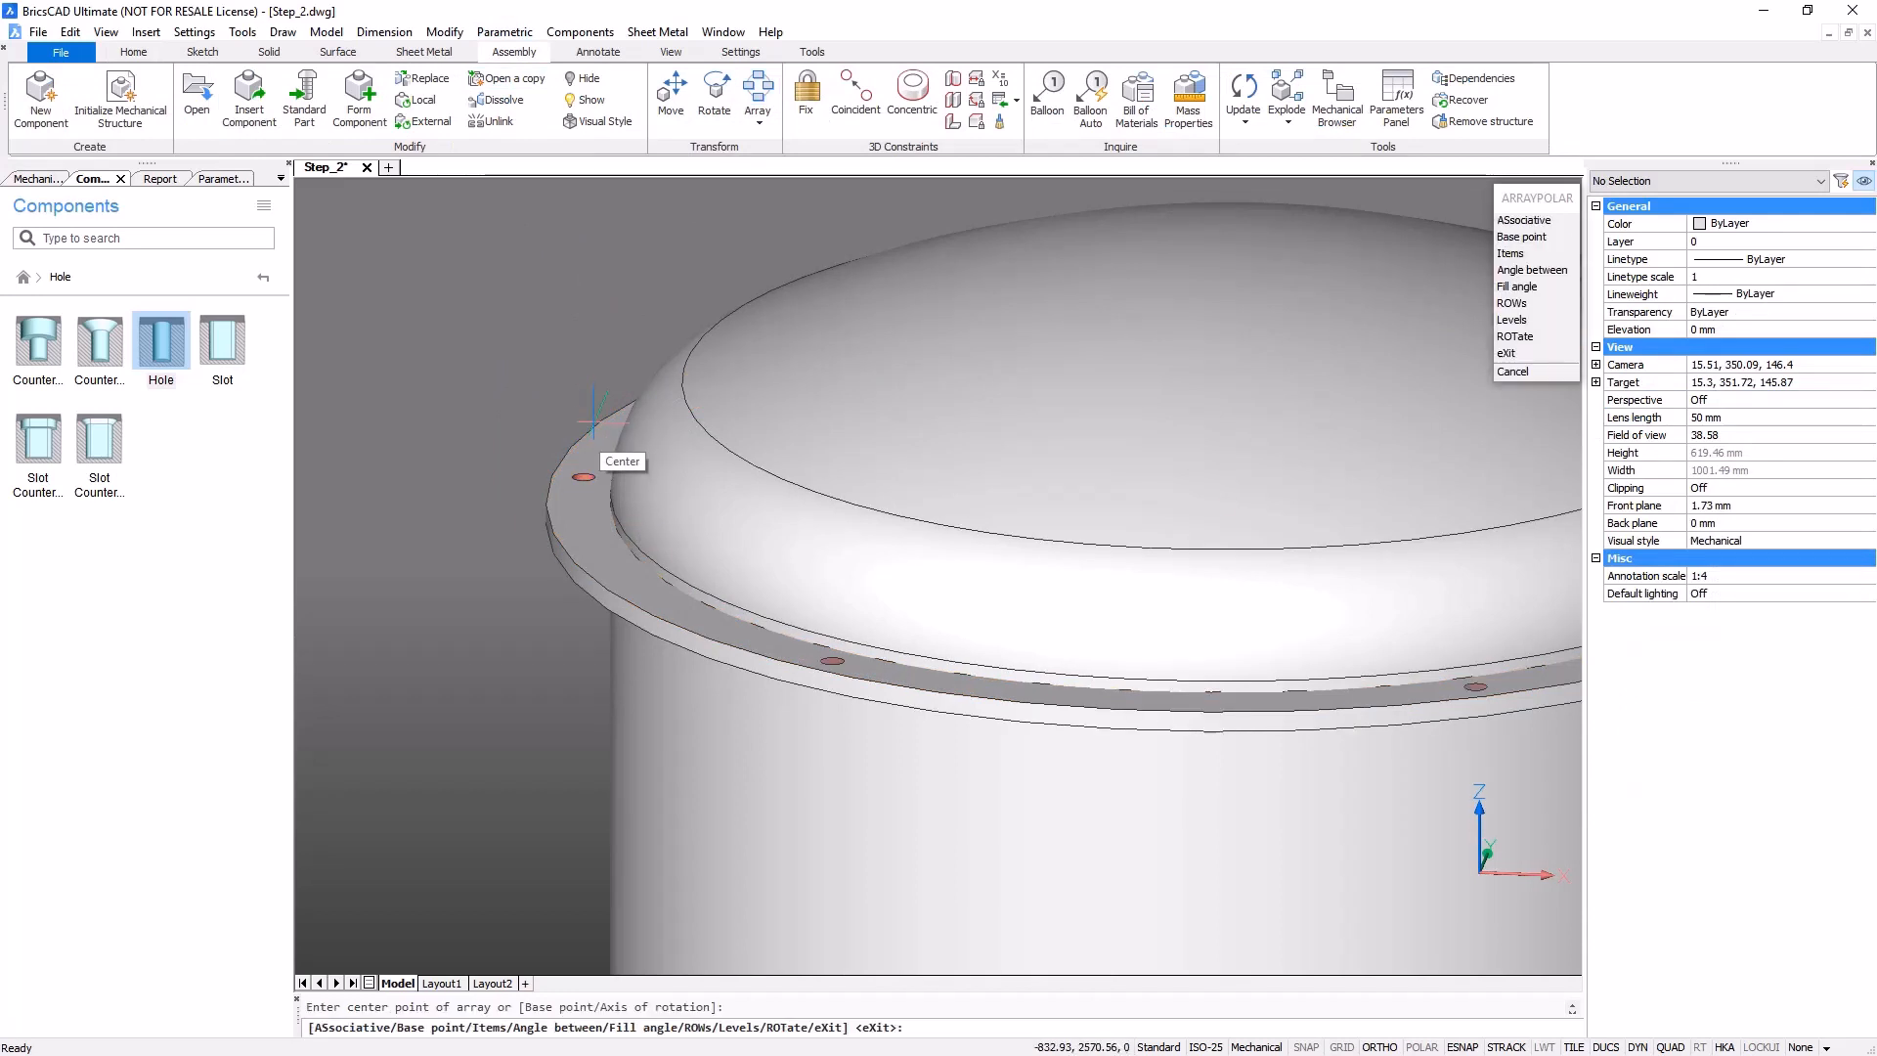
click(1511, 253)
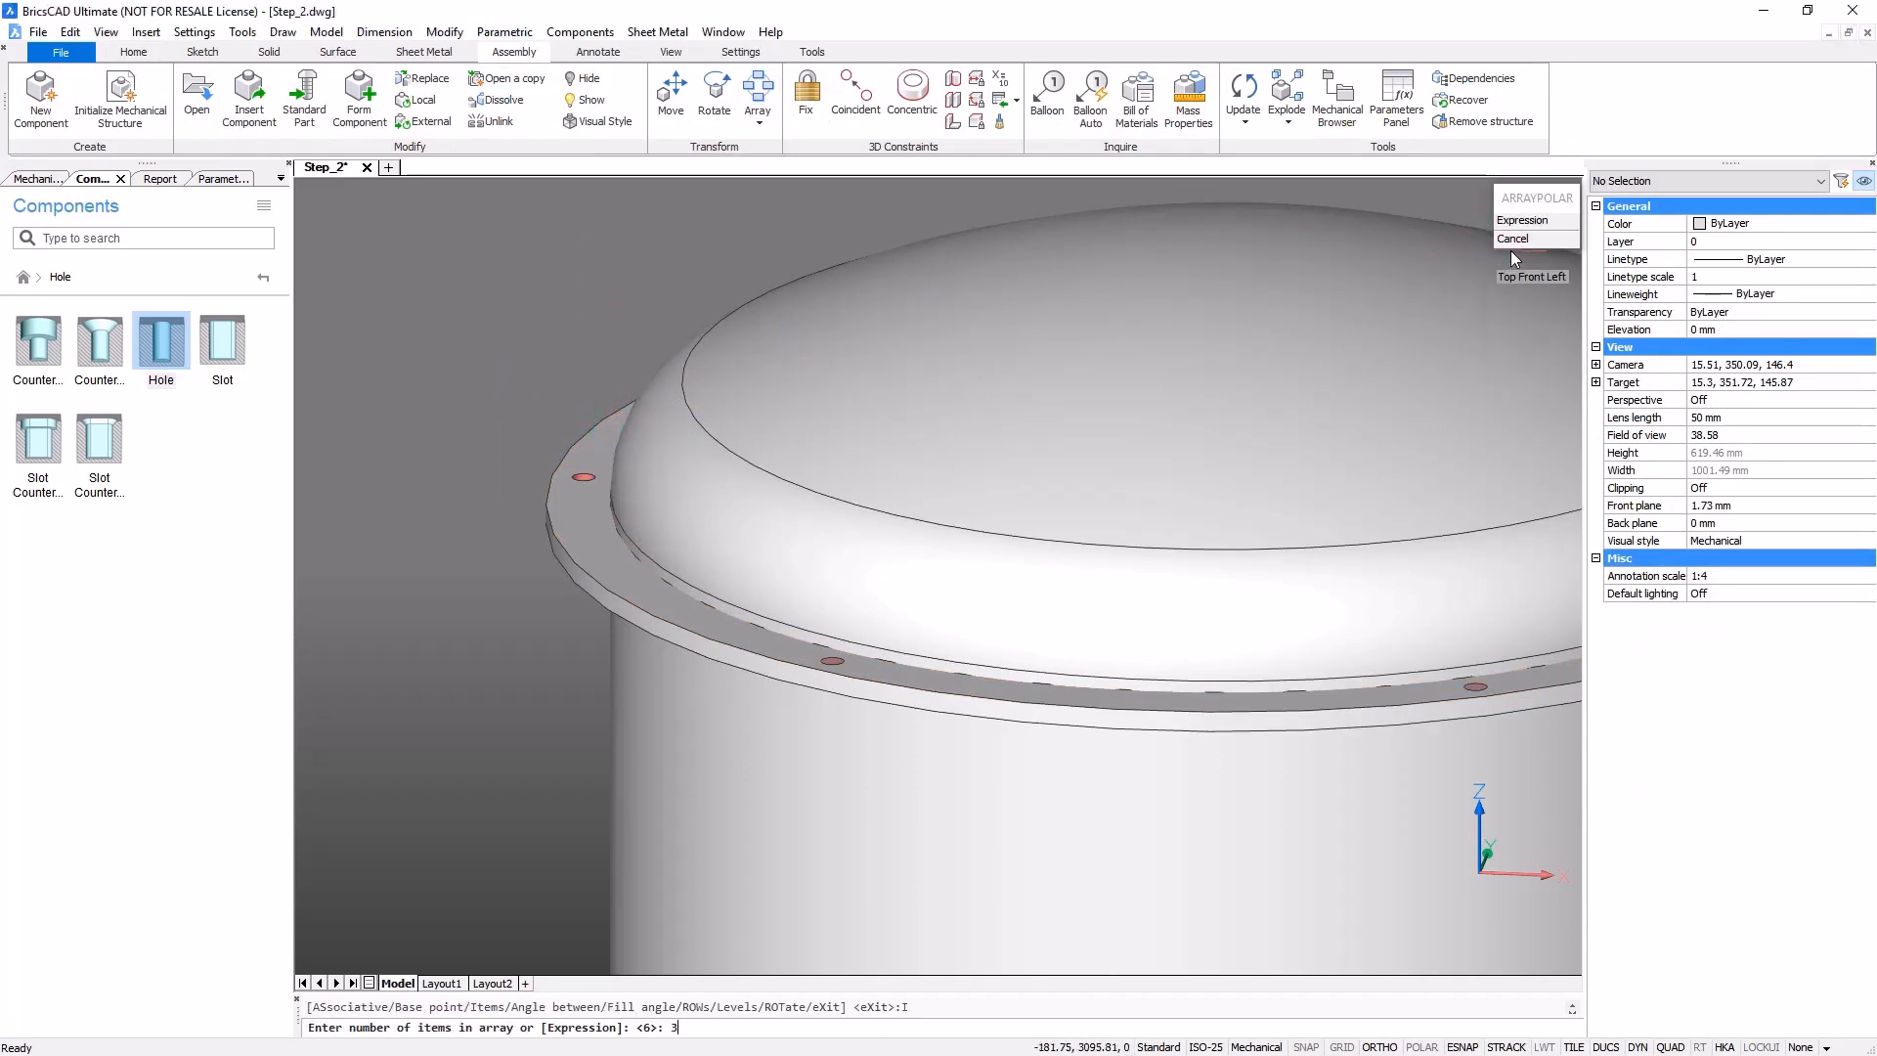
text(30)
key(Return)
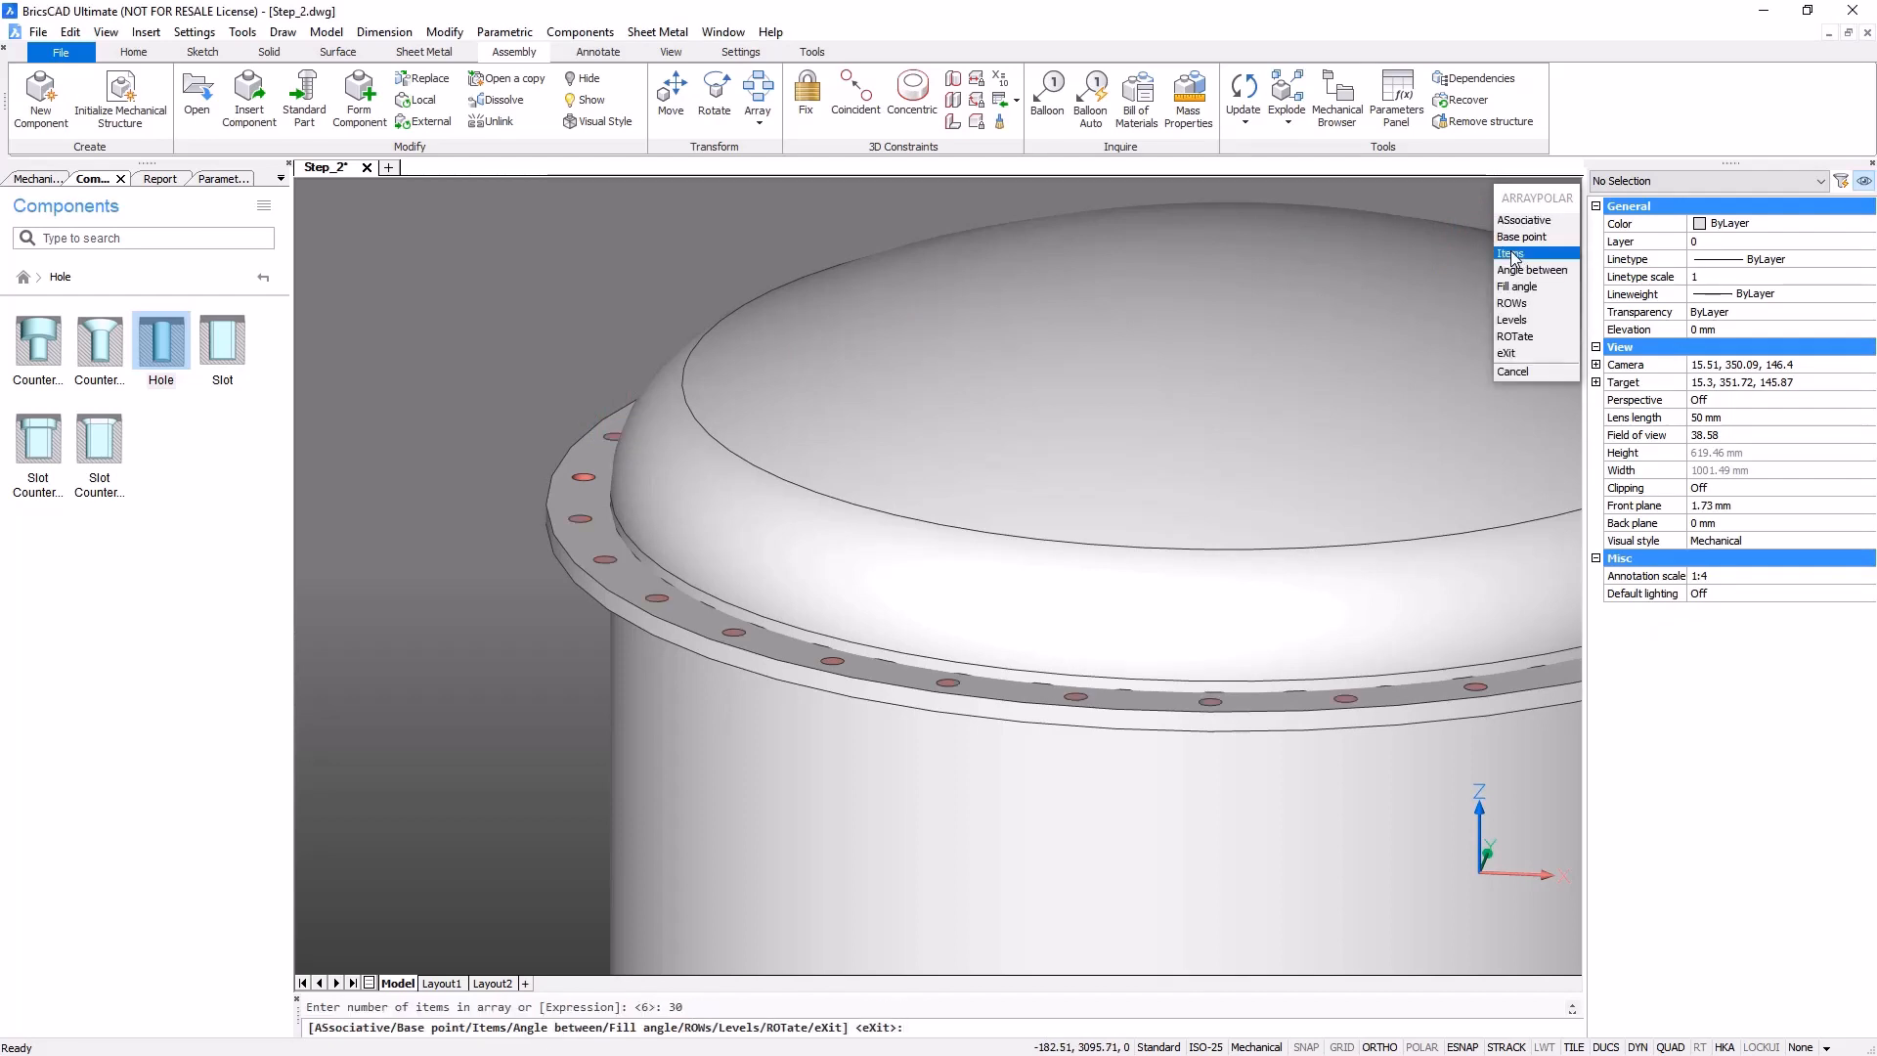
key(Return)
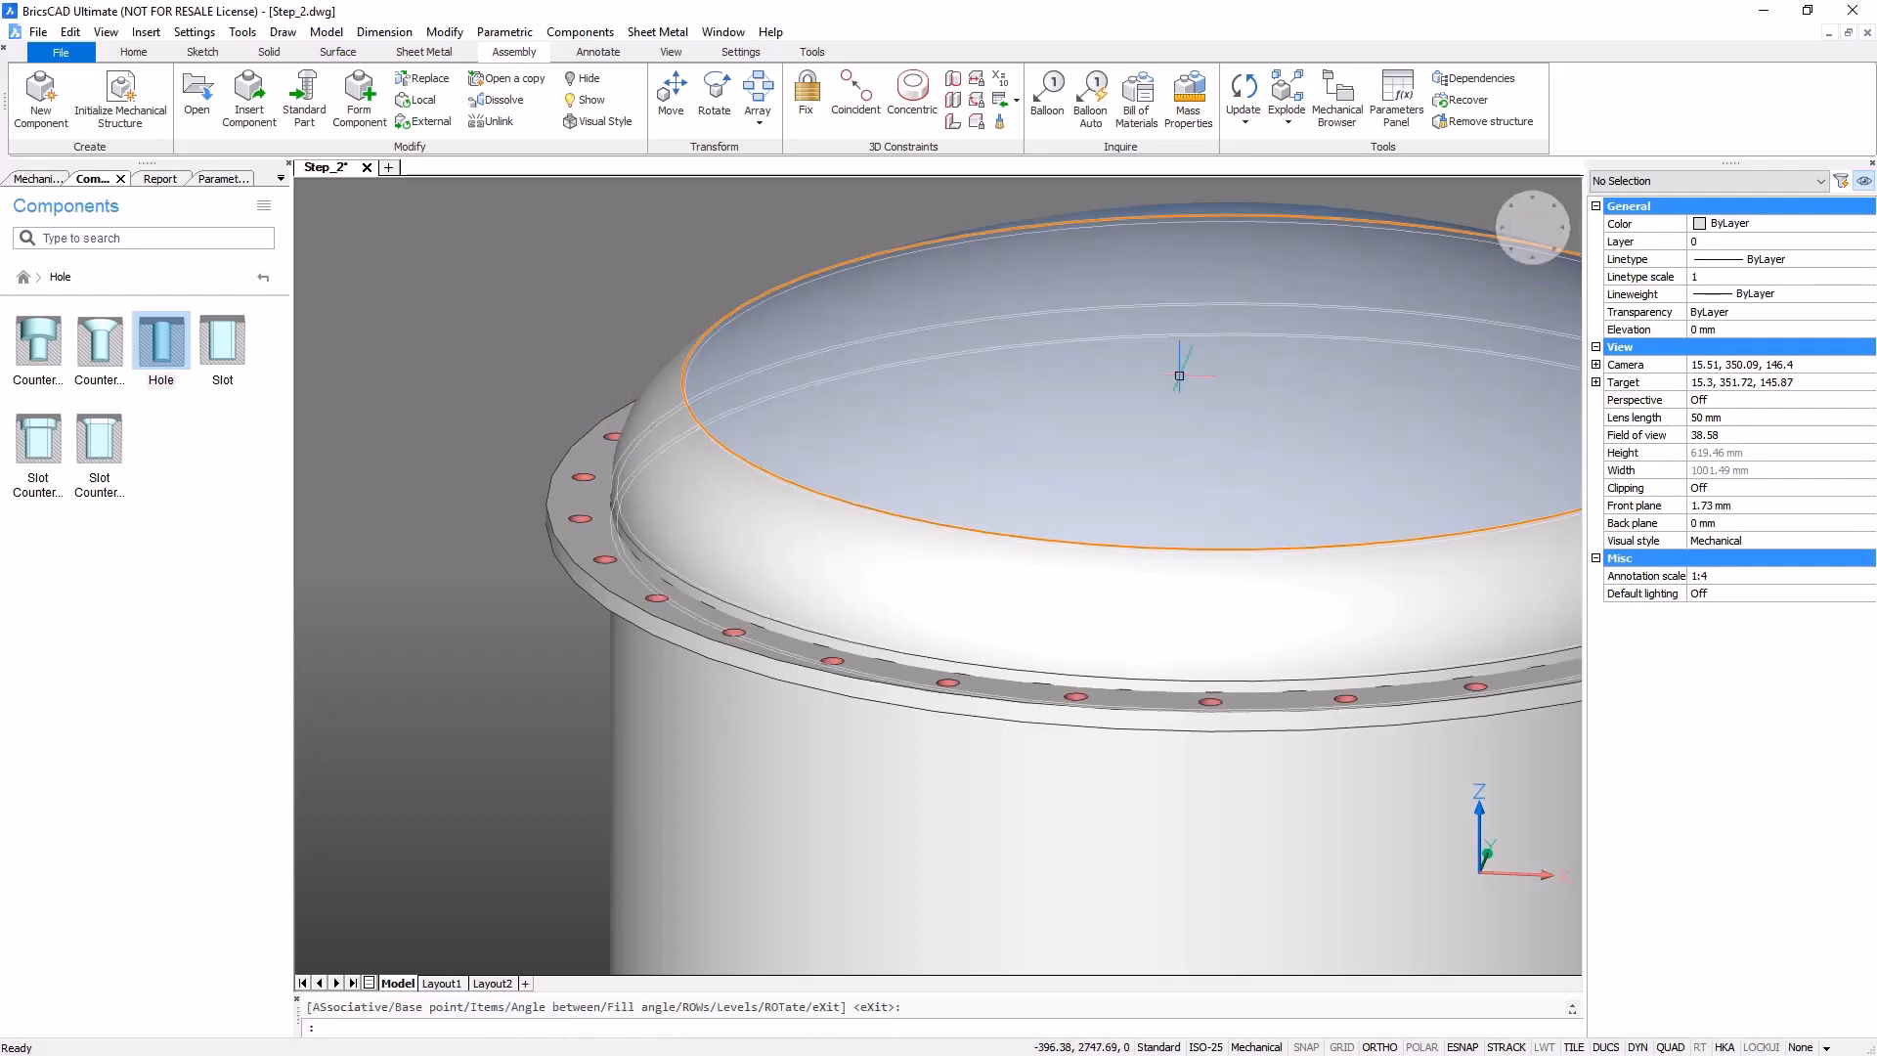
- Extrude the underside face of the drilled flange 3 mm as a separate new solid to create the gasket ring
scroll(411, 558, up, 5)
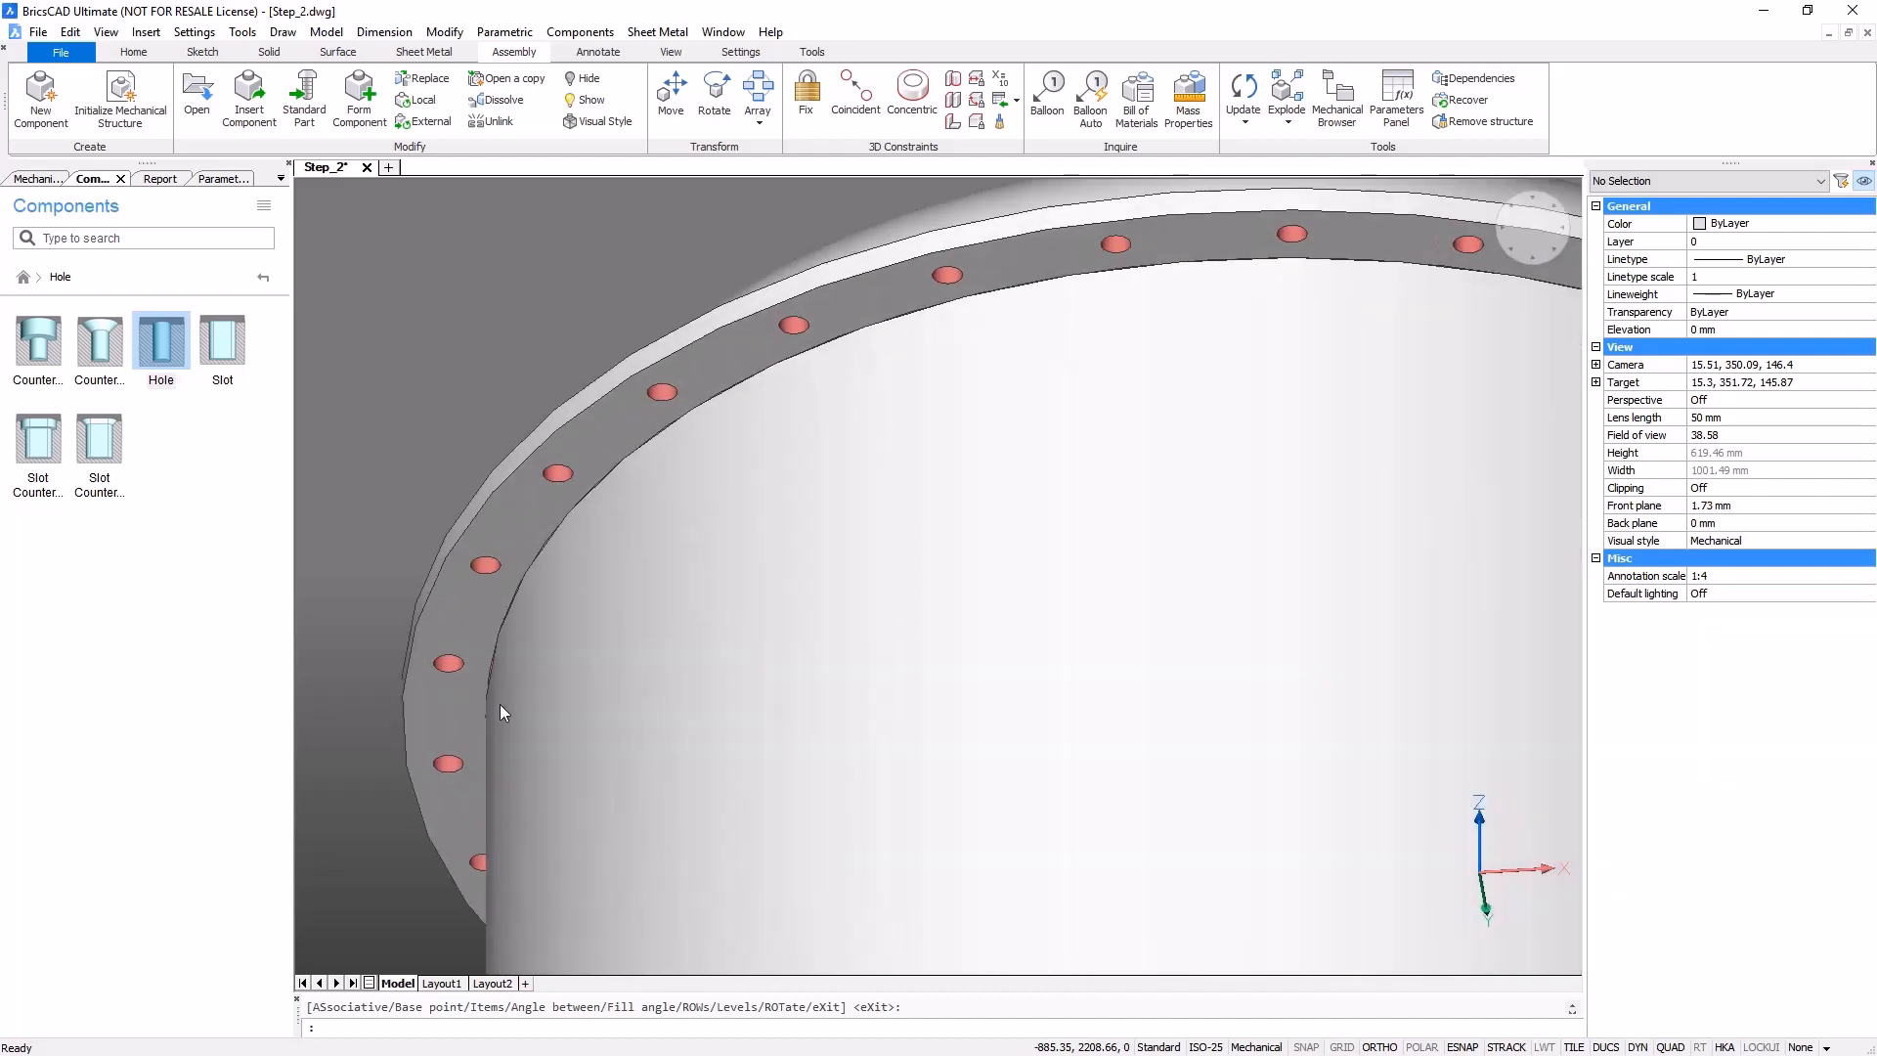
mouse_move(458, 597)
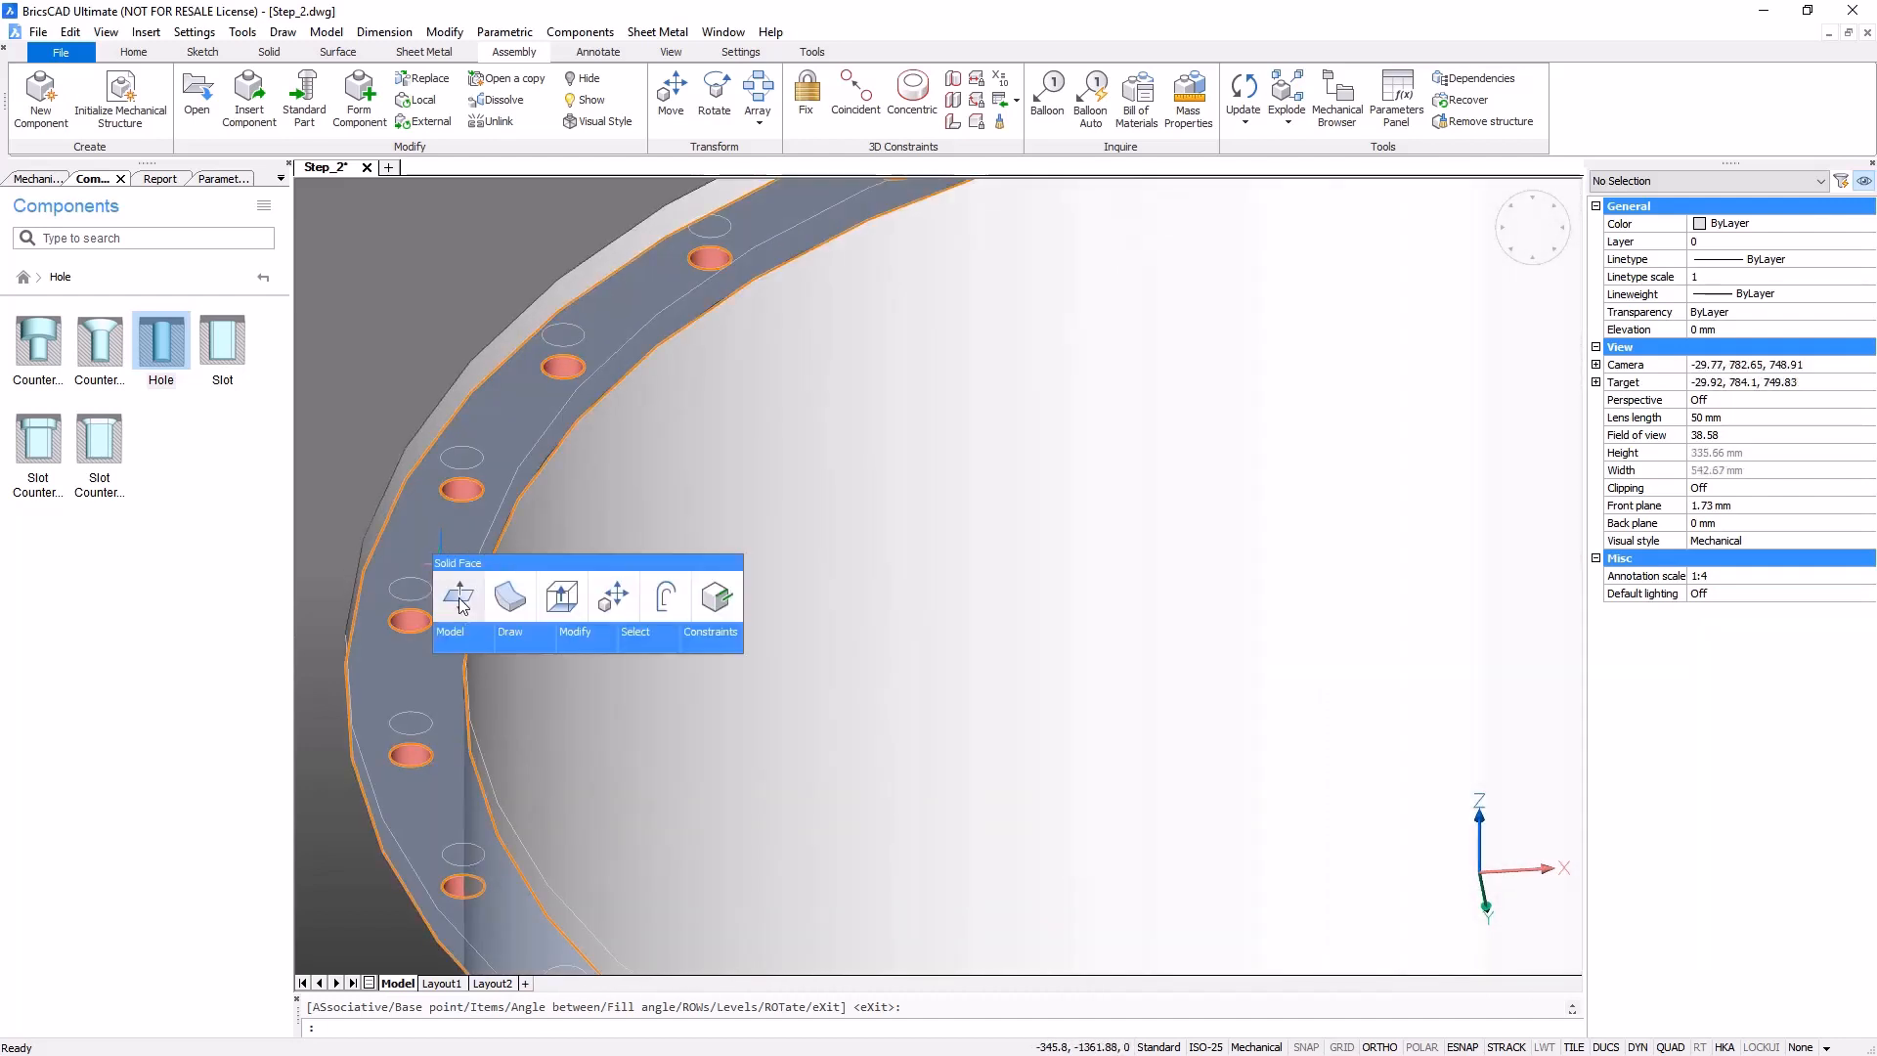
click(562, 597)
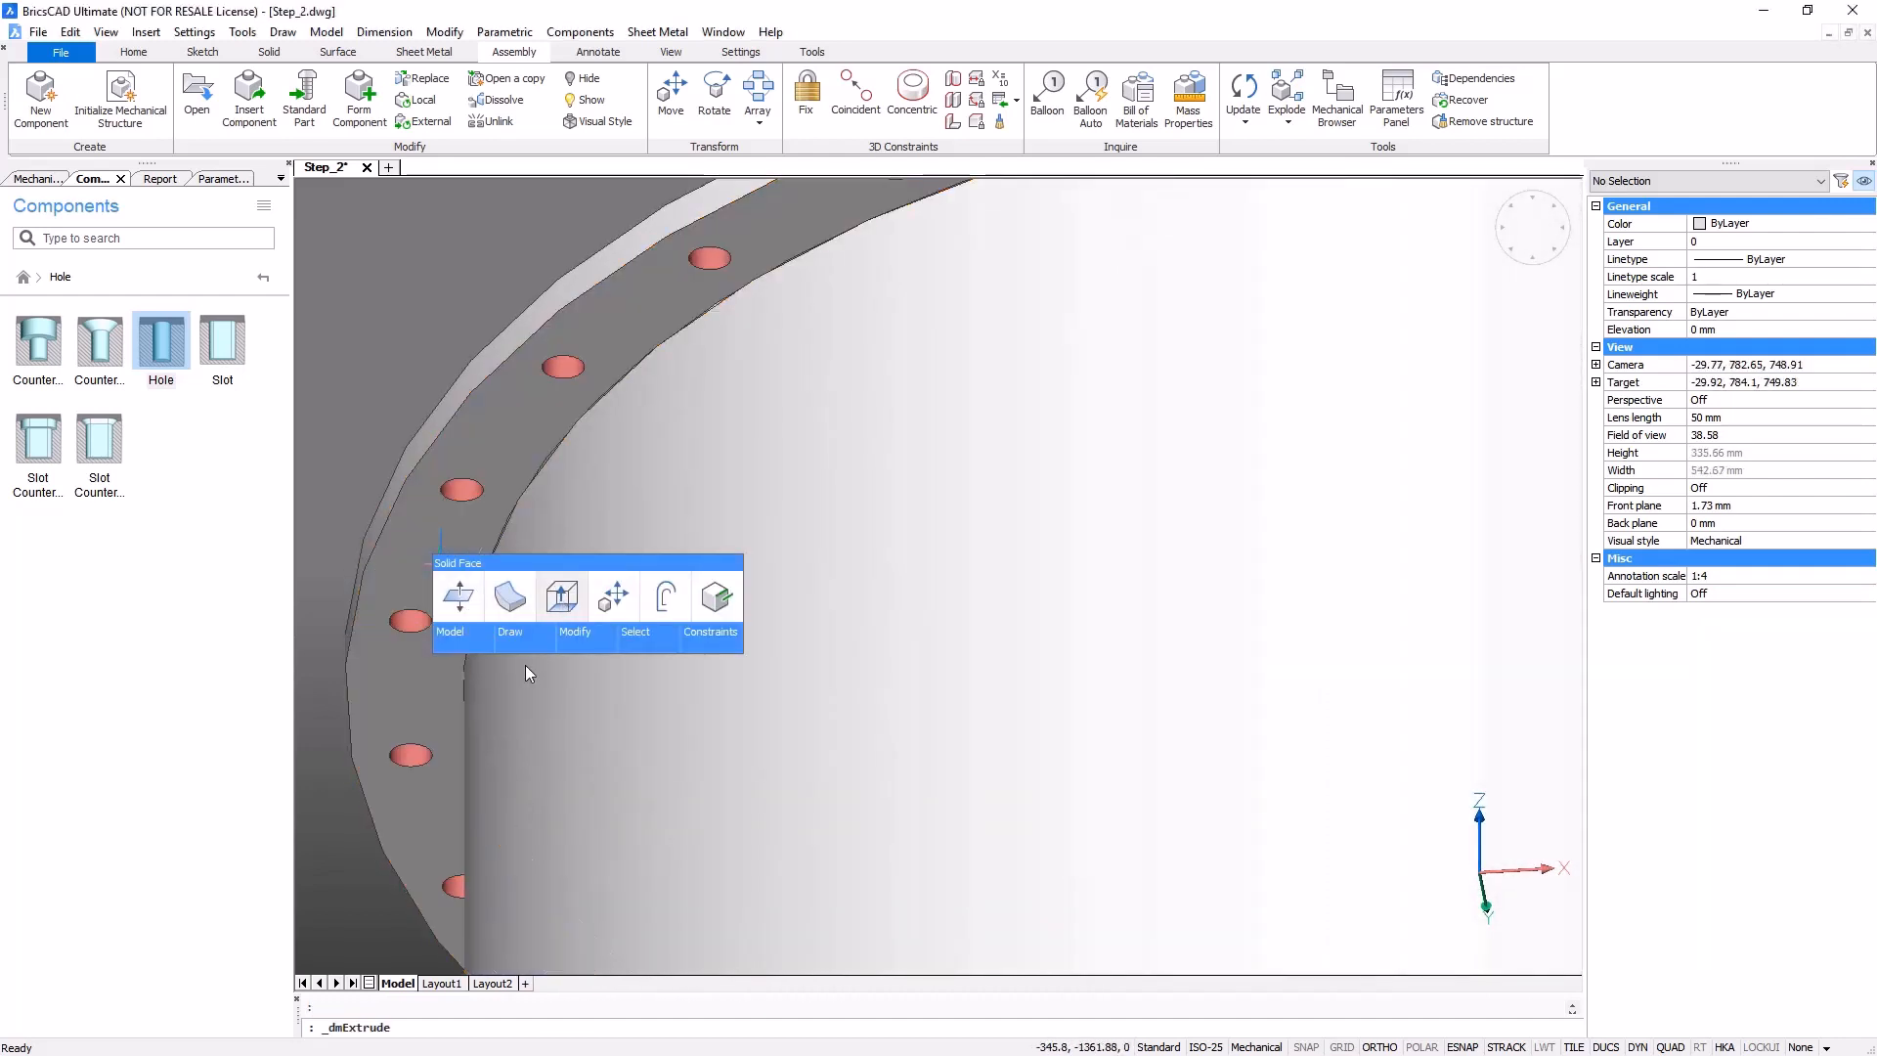
key(ctrl)
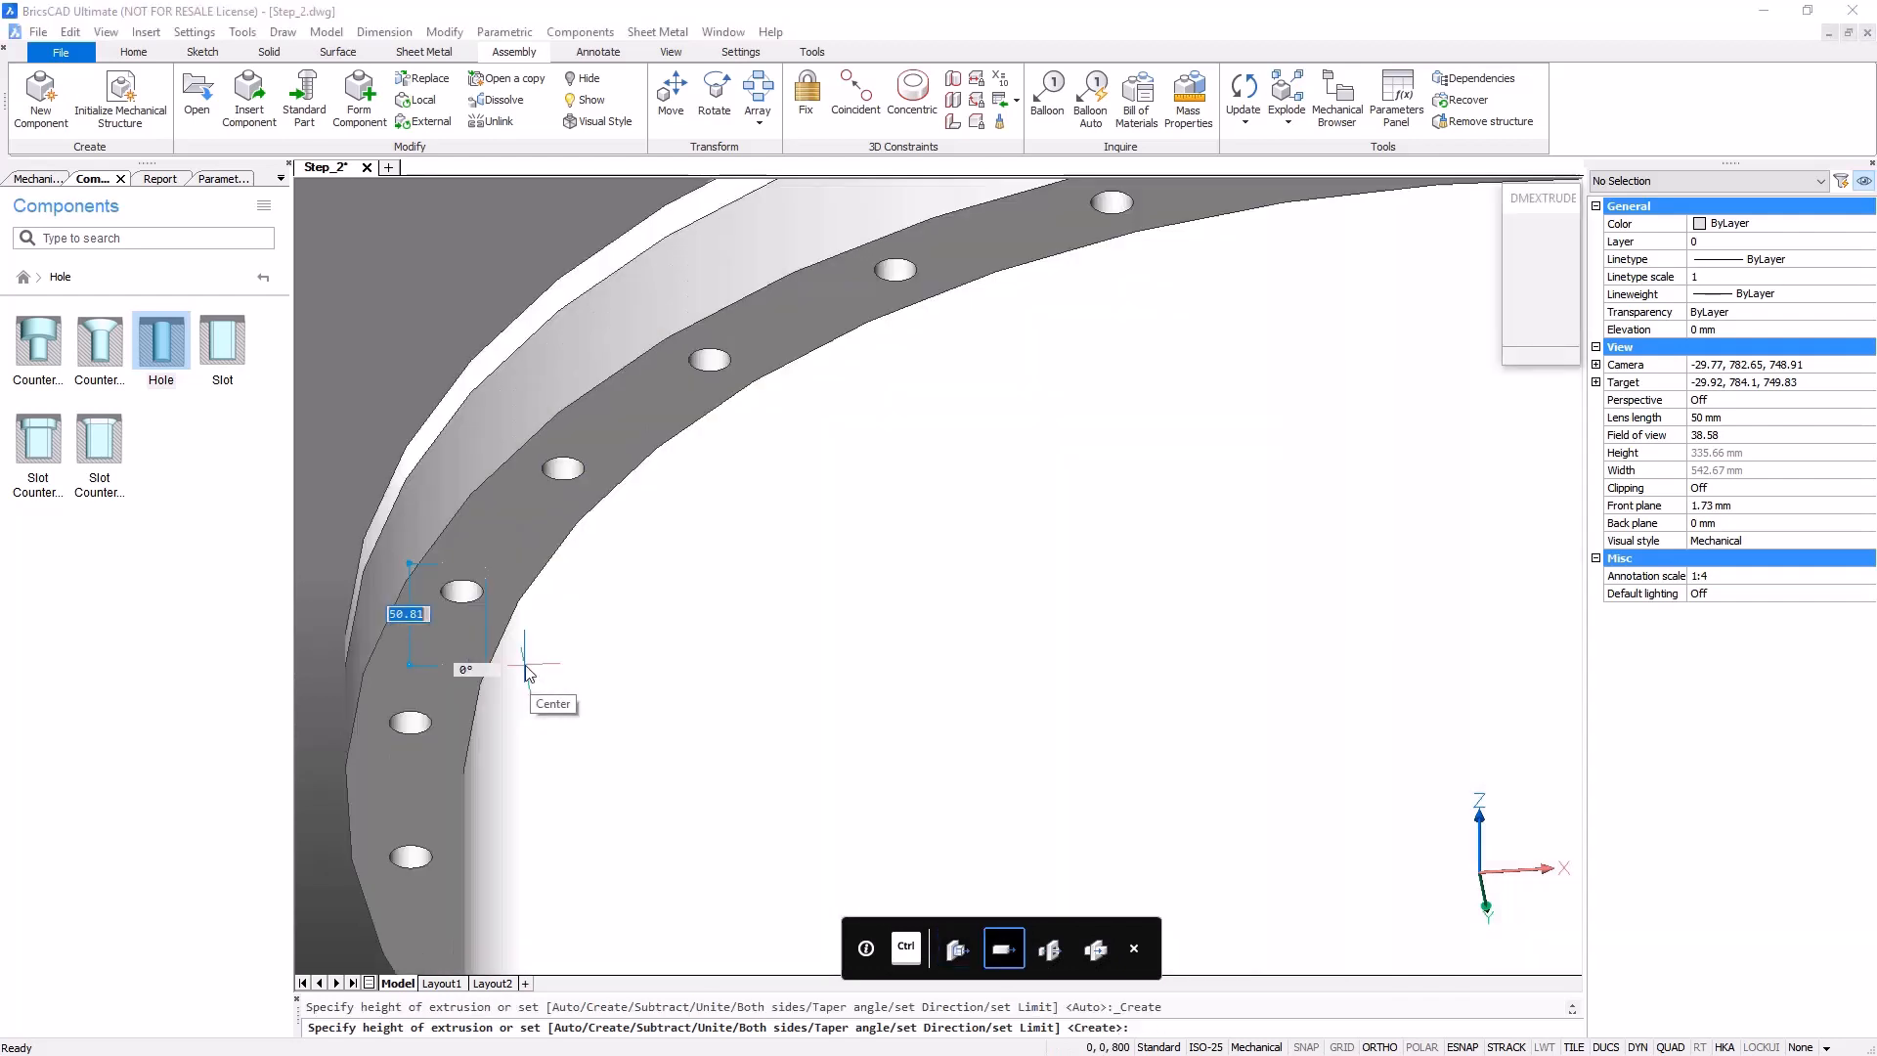
text(3)
key(Return)
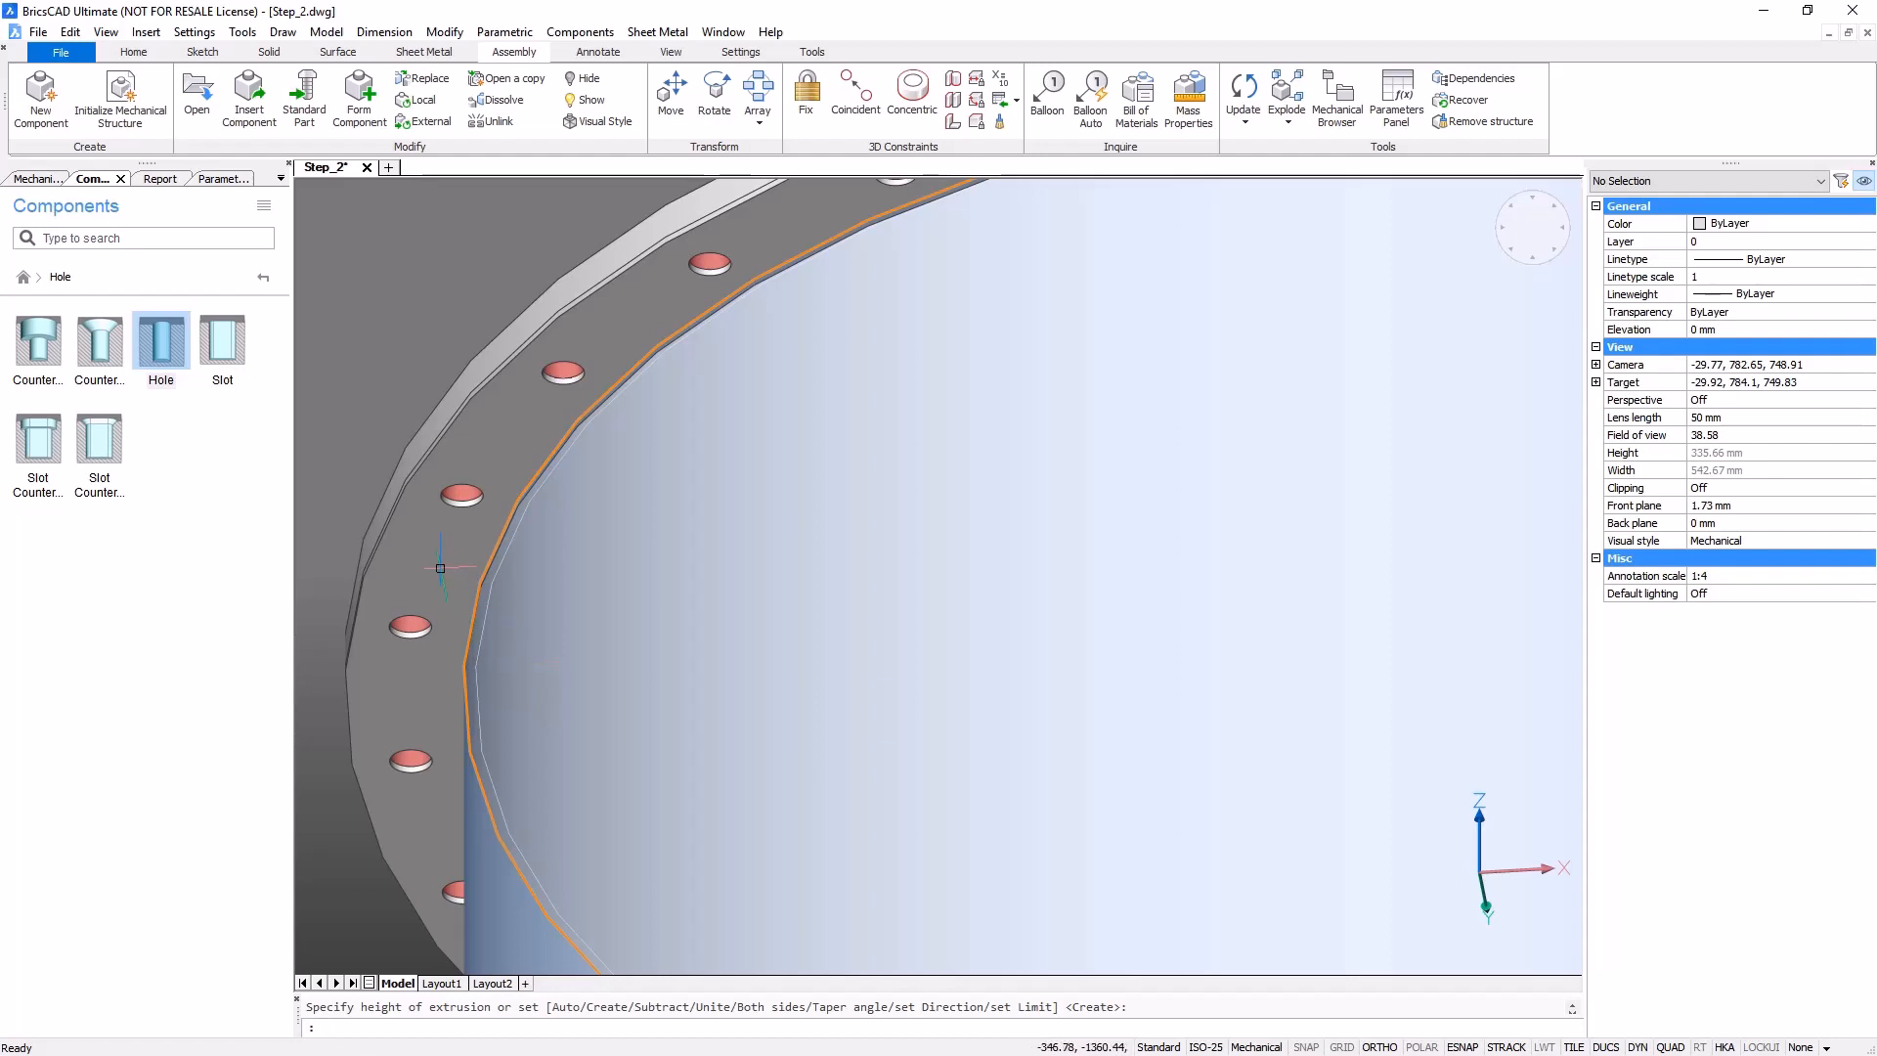
- Form the gasket solid into the external component GASCKET.dwg in DEMO_PARTS, based at its lower edge's centre, replacing the existing file
key(Tab)
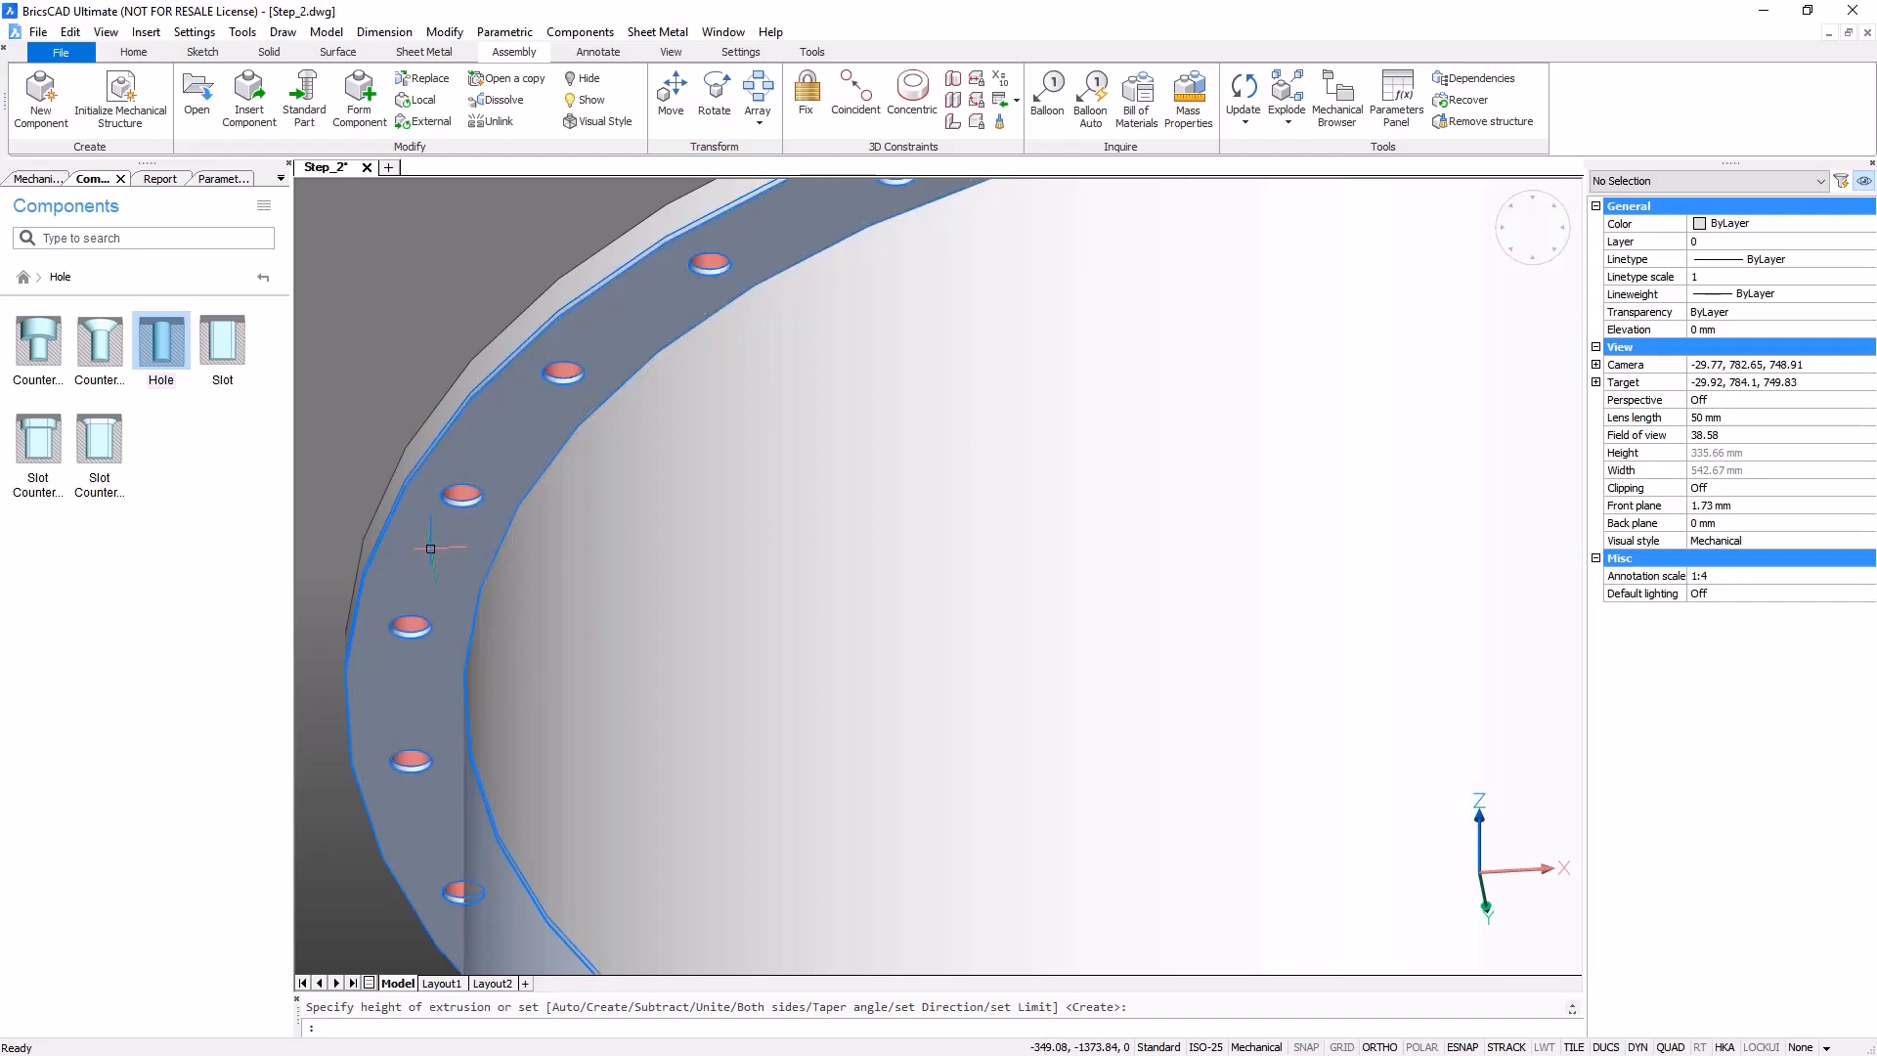
click(430, 549)
click(359, 98)
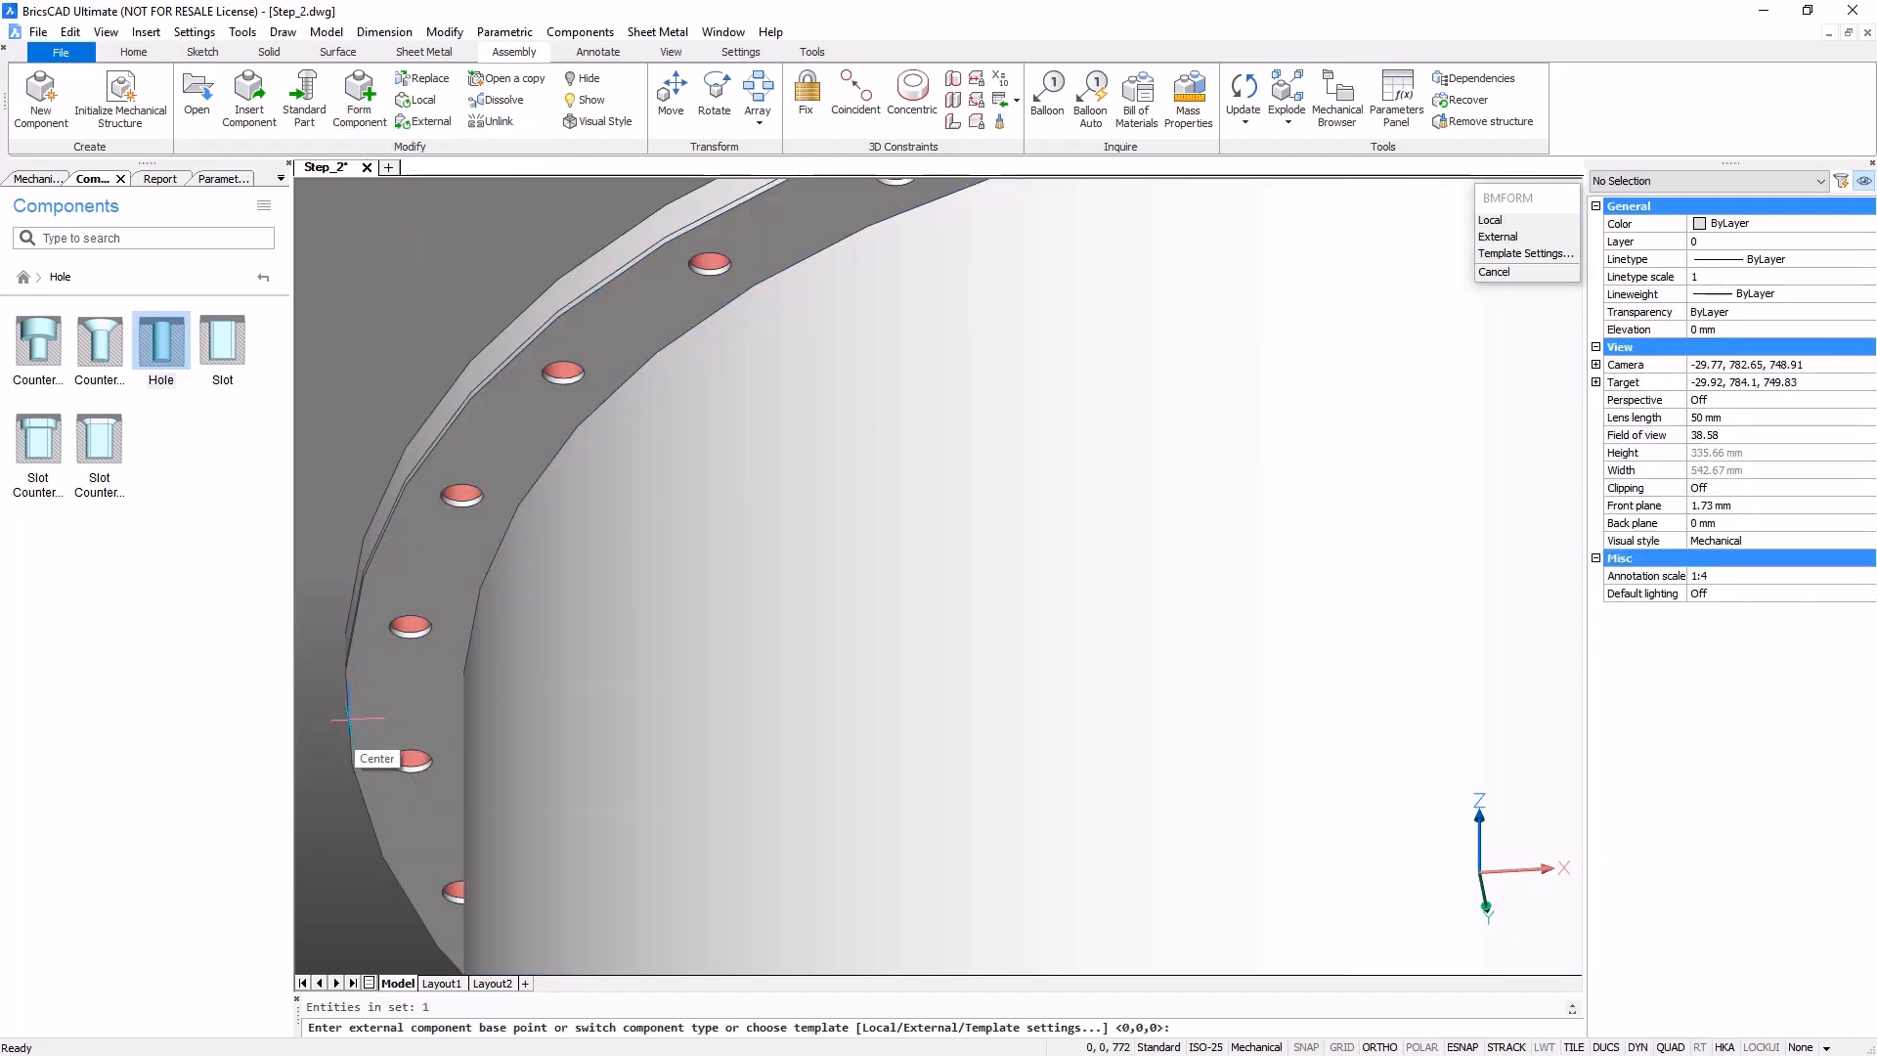
shift+middle_drag(356, 722, 479, 645)
scroll(489, 645, down, 1)
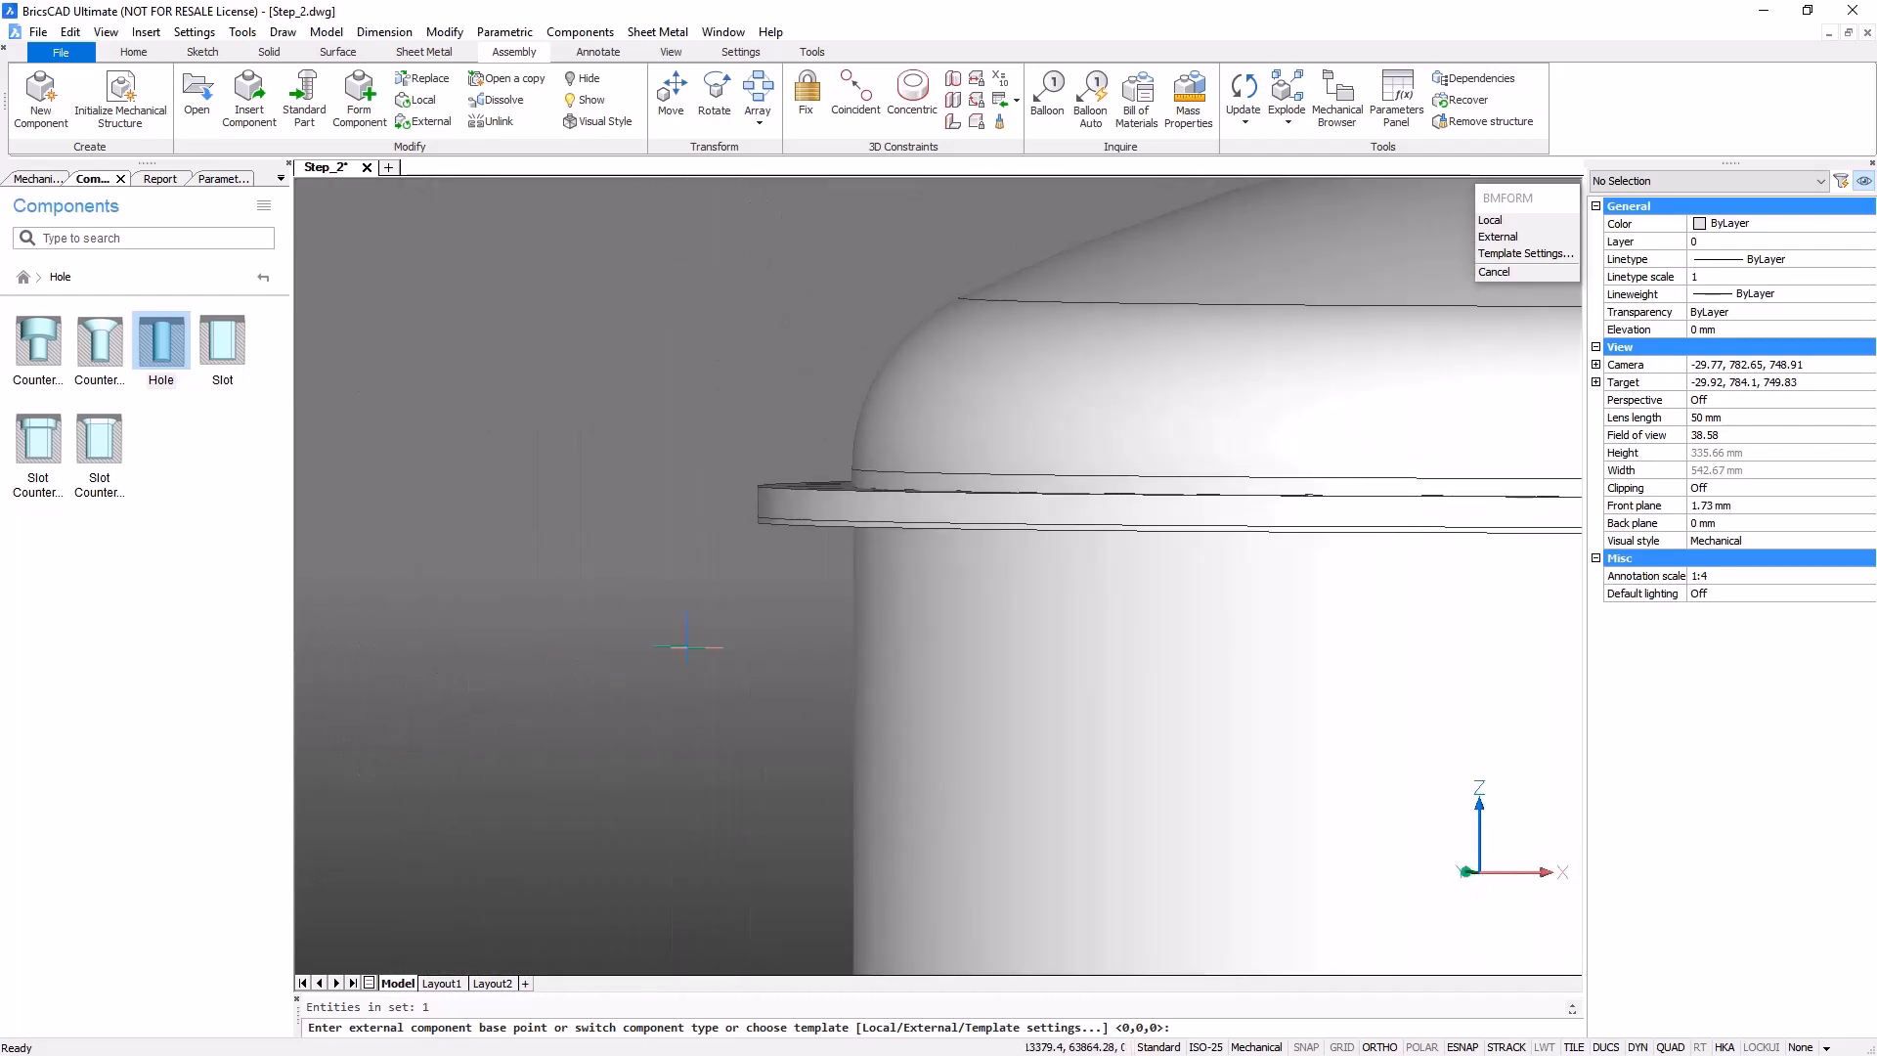
click(757, 533)
click(603, 436)
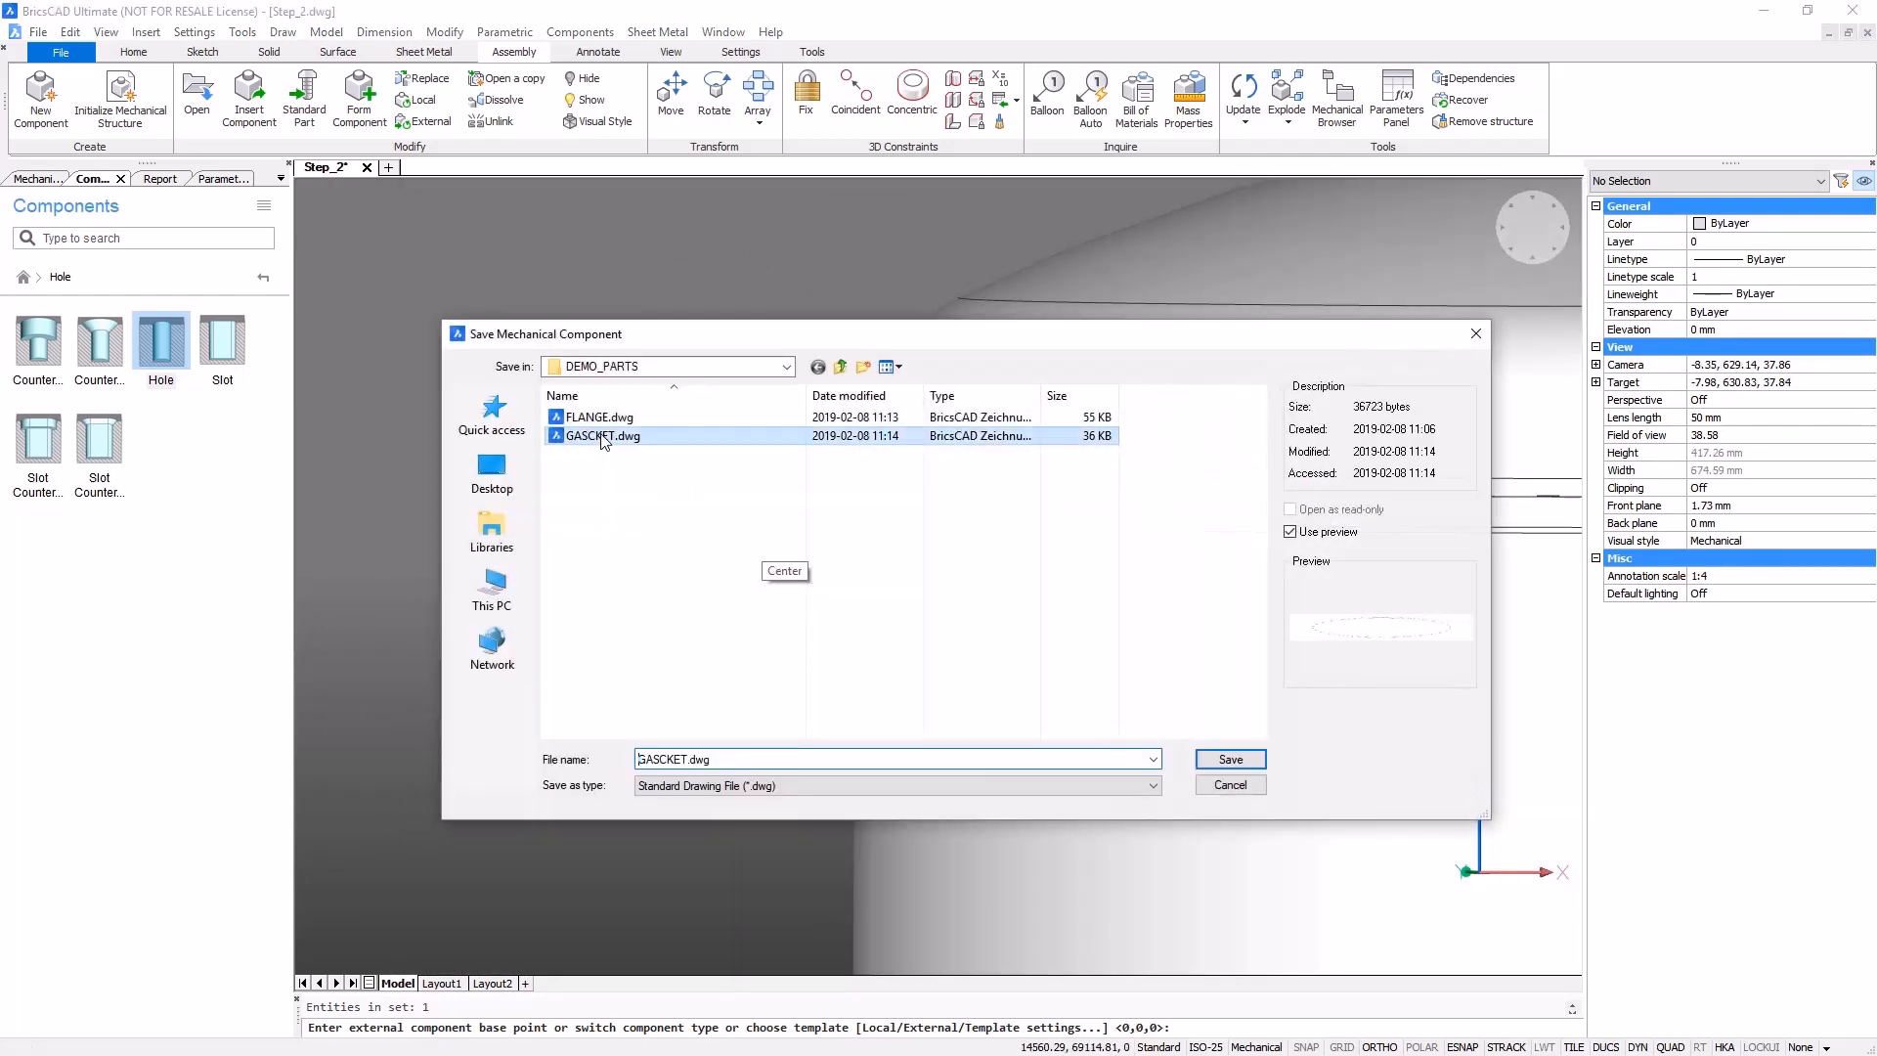
click(1234, 759)
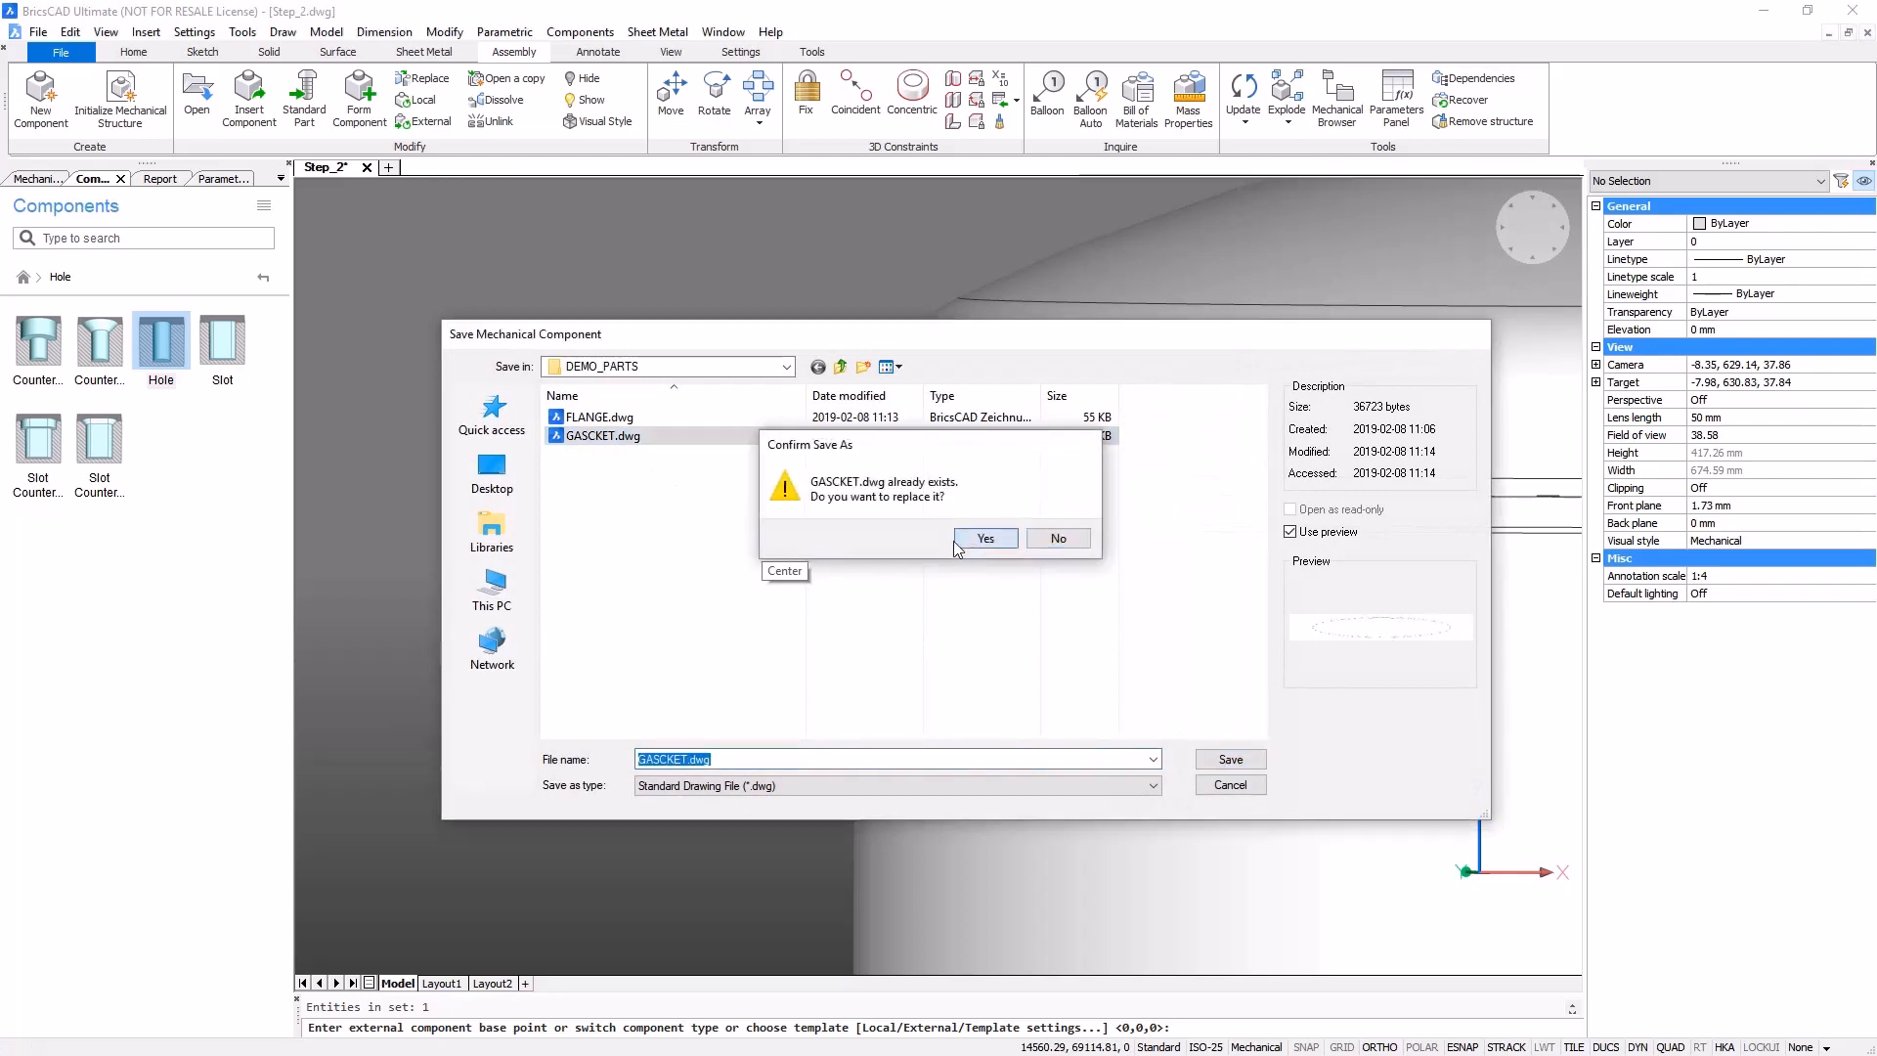
click(985, 539)
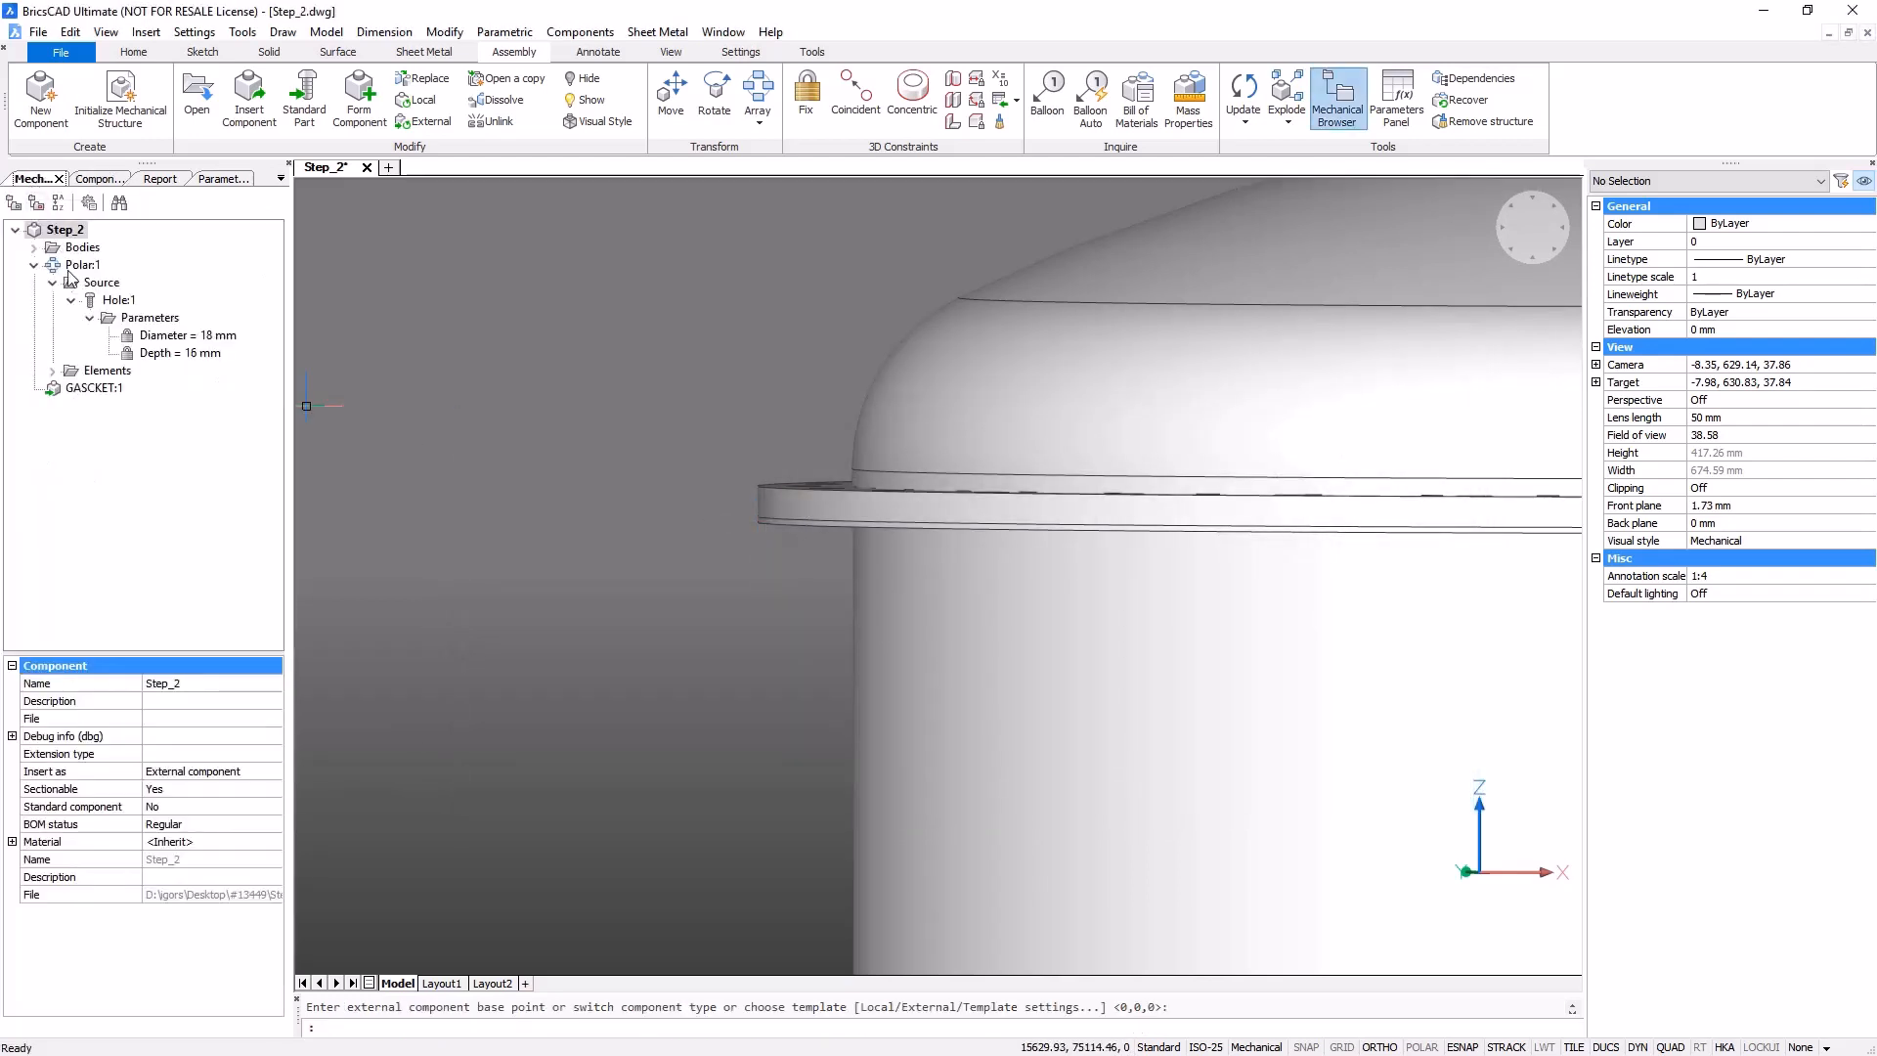
- Hide the GASCKET component, then form the flange and its hole array into external component FLANGE.dwg, based at its lower edge's centre, overwriting the existing file
right_click(79, 390)
click(124, 562)
shift+middle_drag(768, 622, 762, 520)
click(761, 520)
click(648, 631)
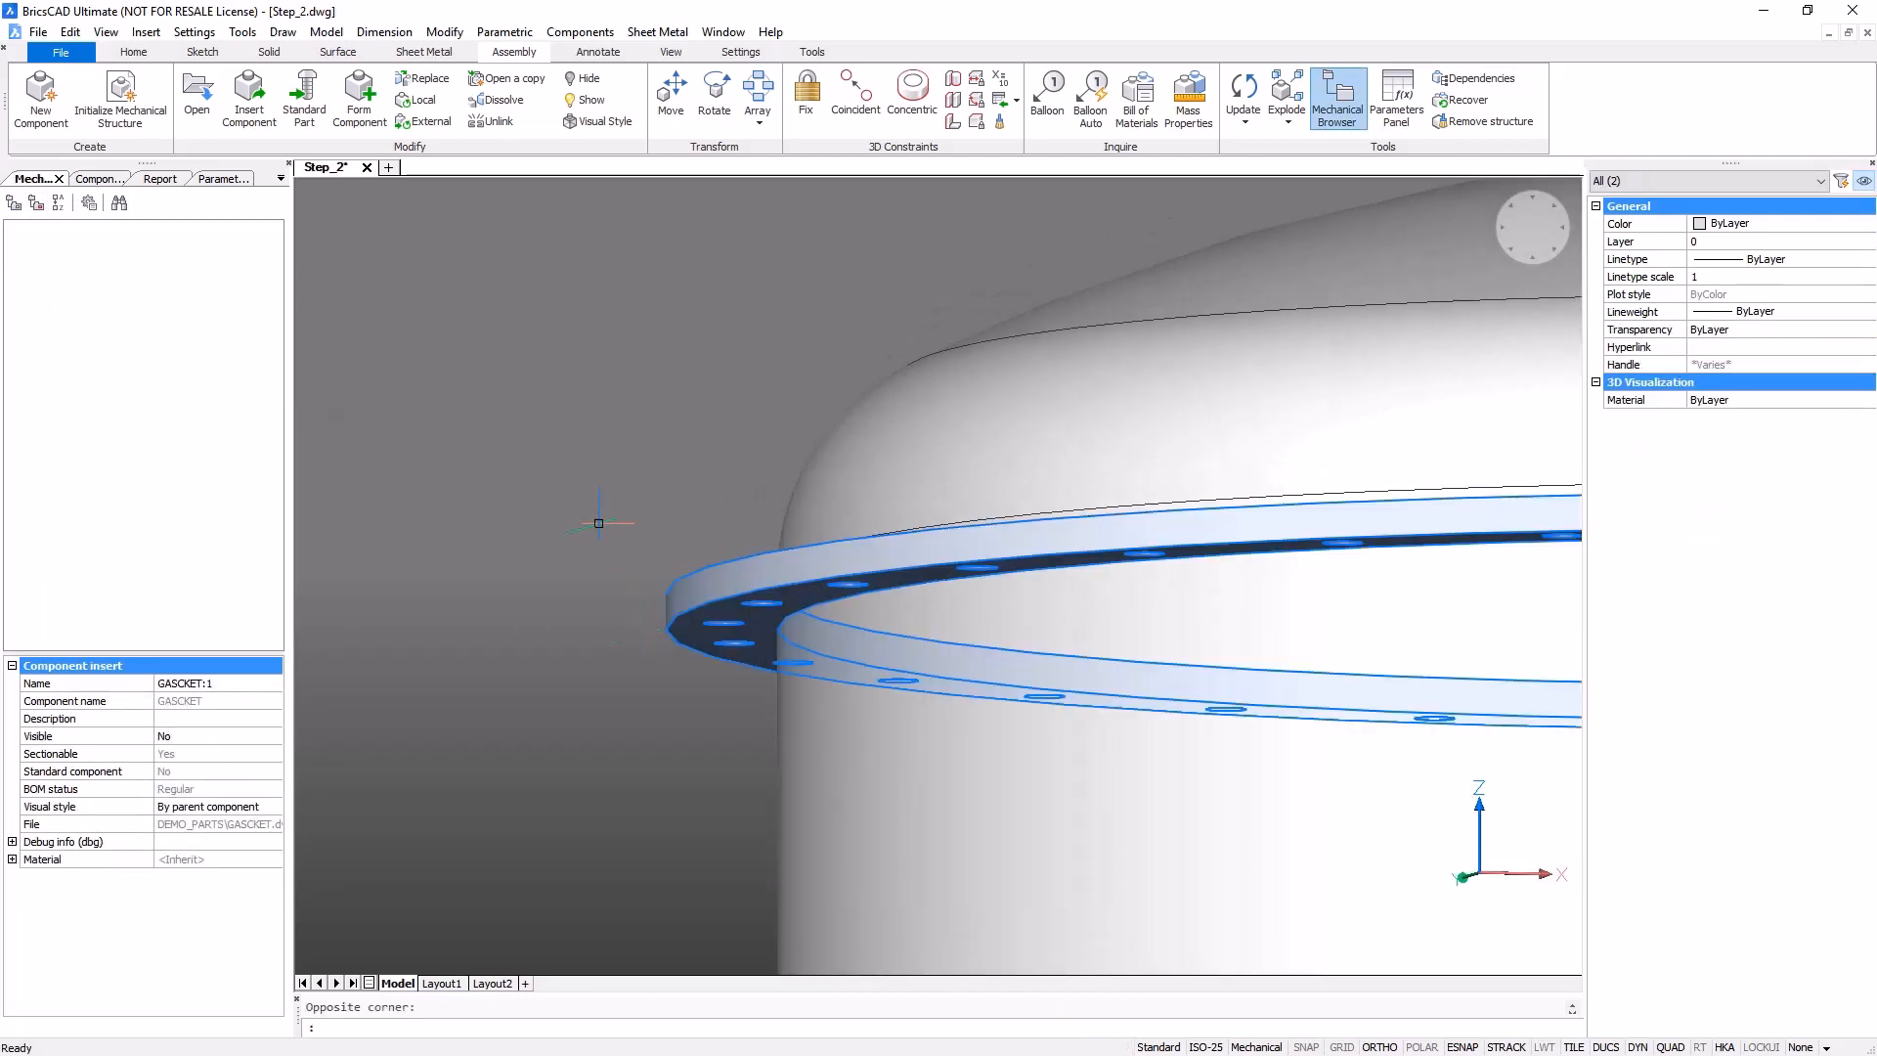
click(359, 96)
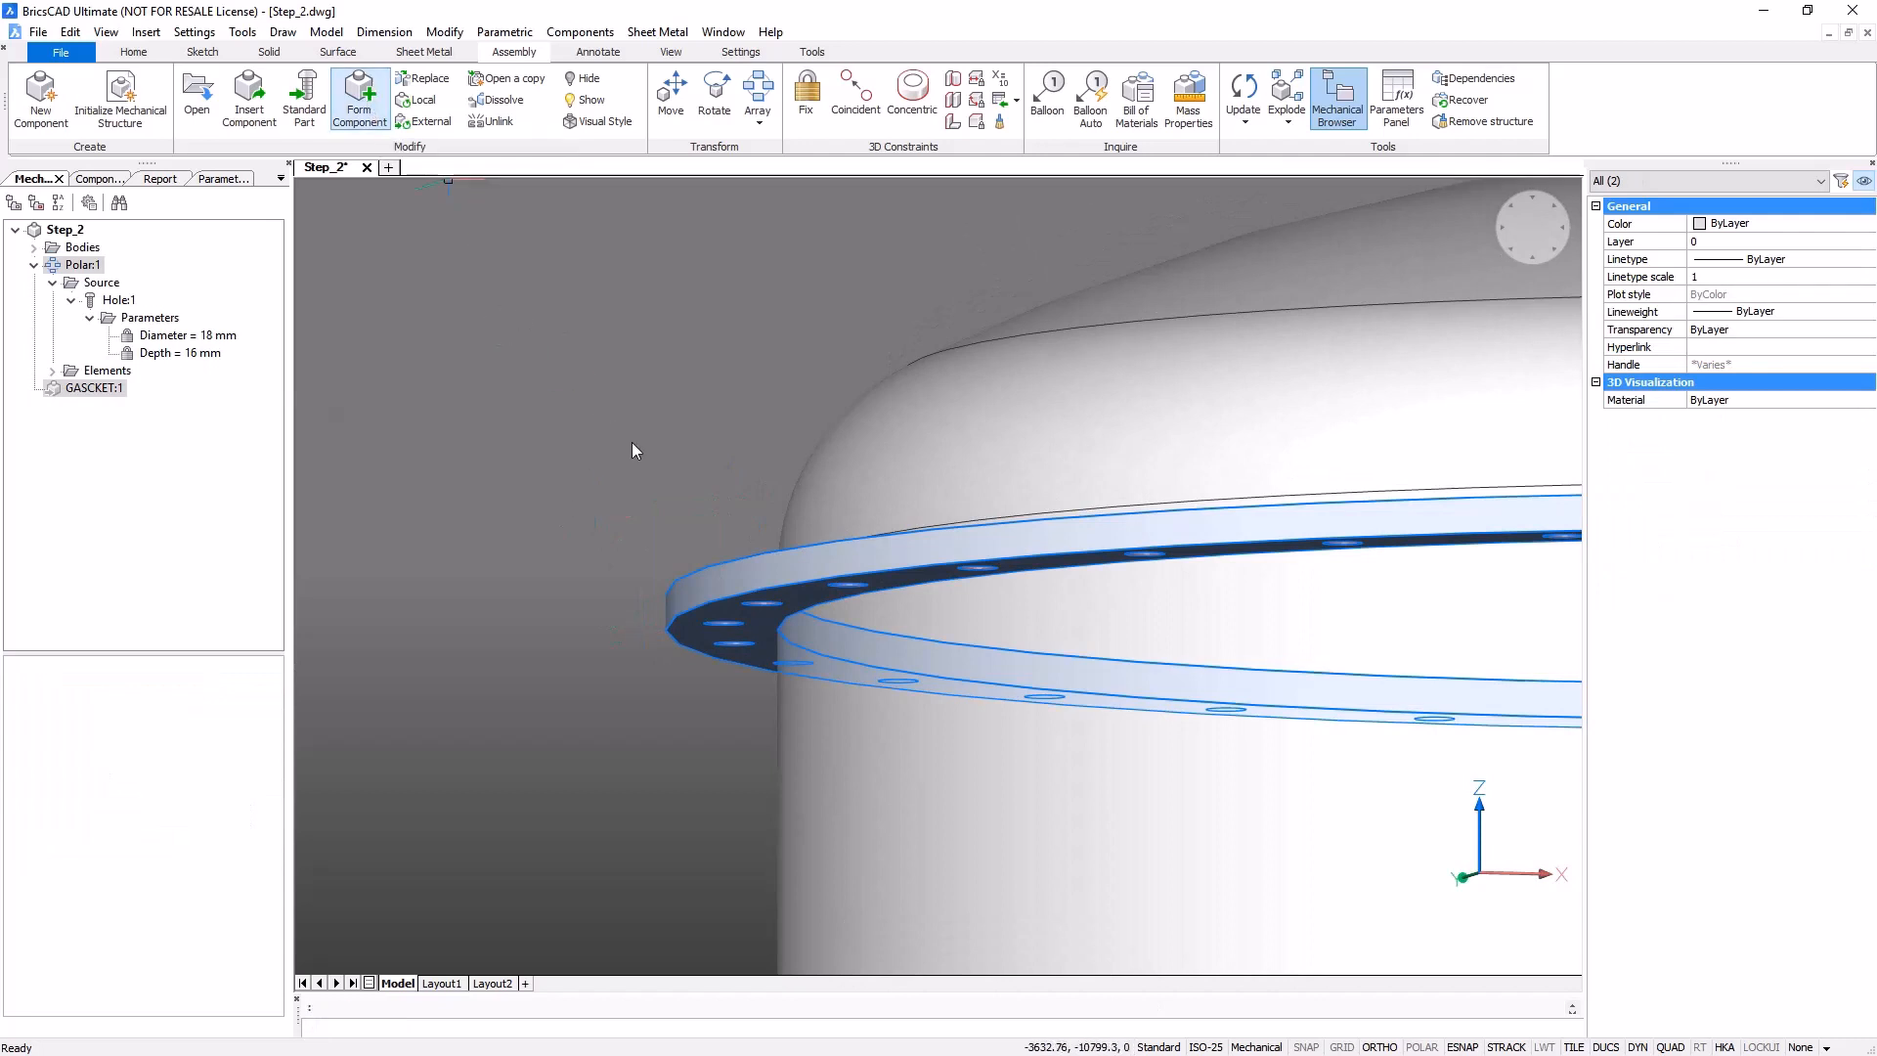
click(662, 633)
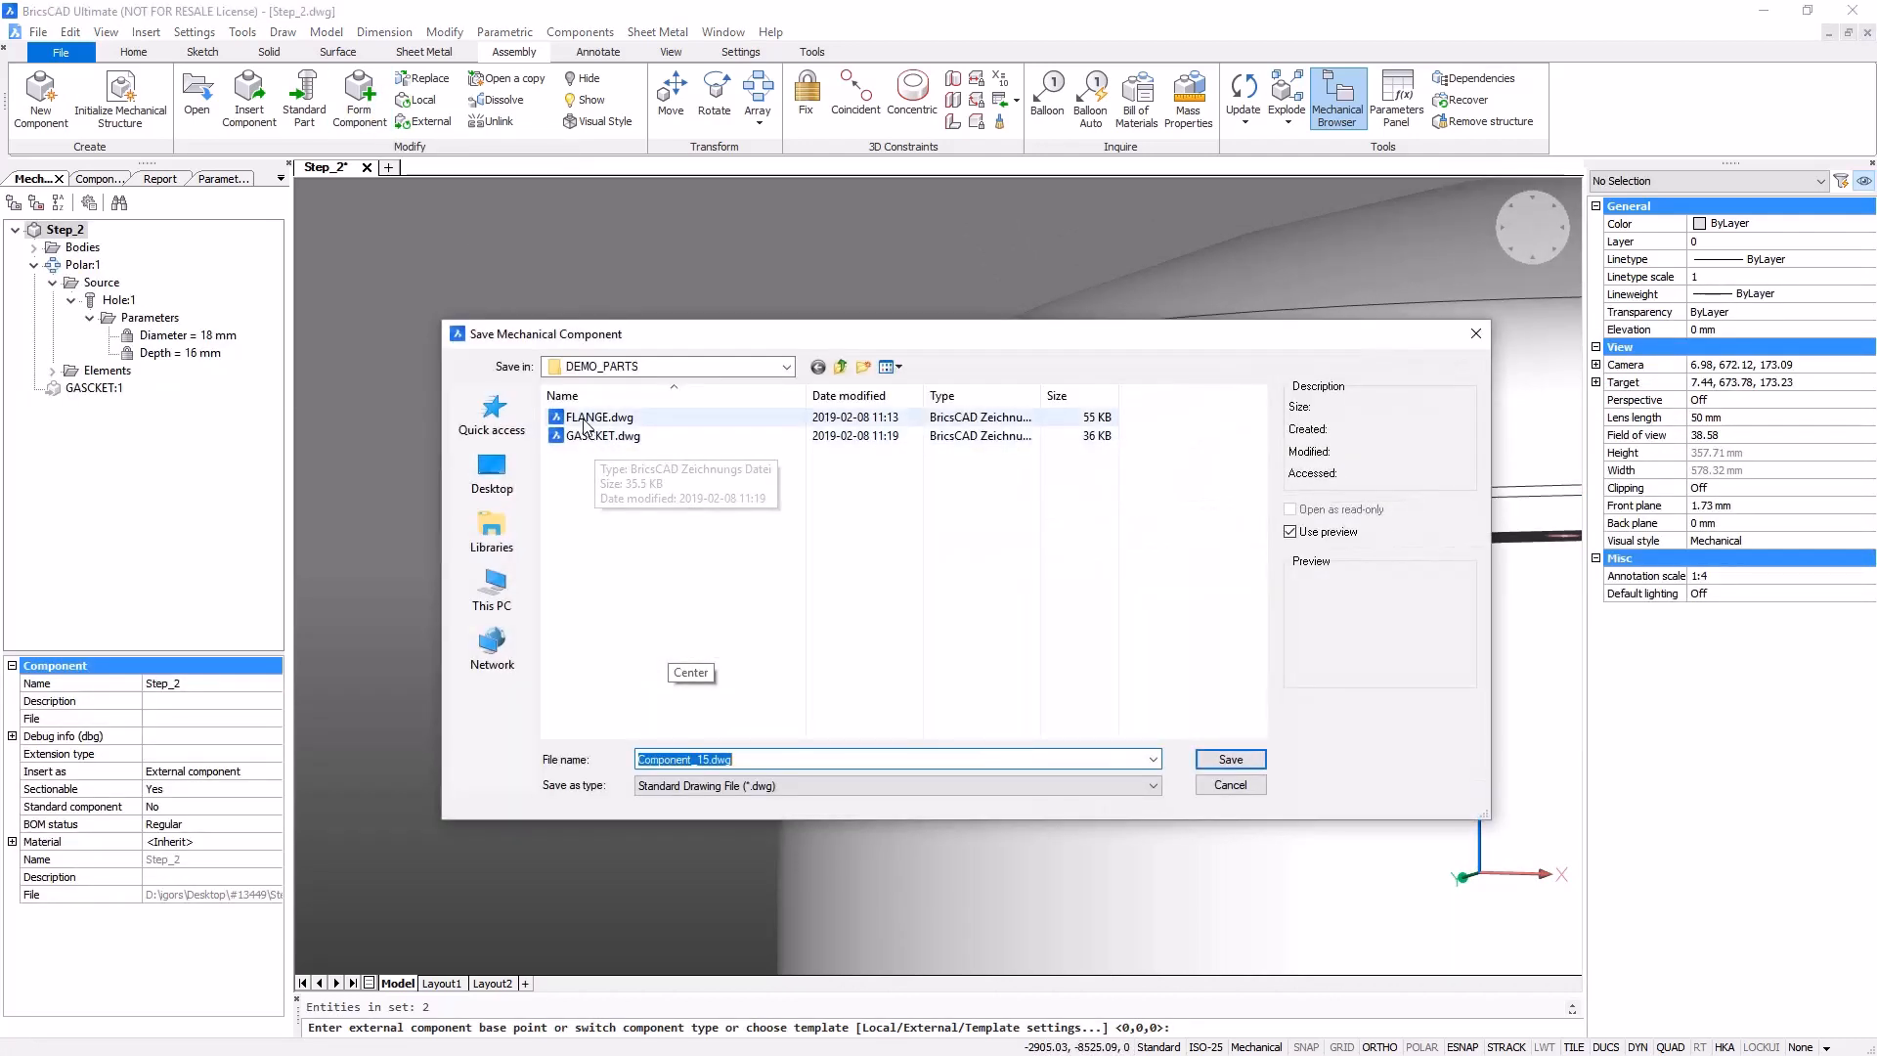
click(1219, 761)
click(987, 539)
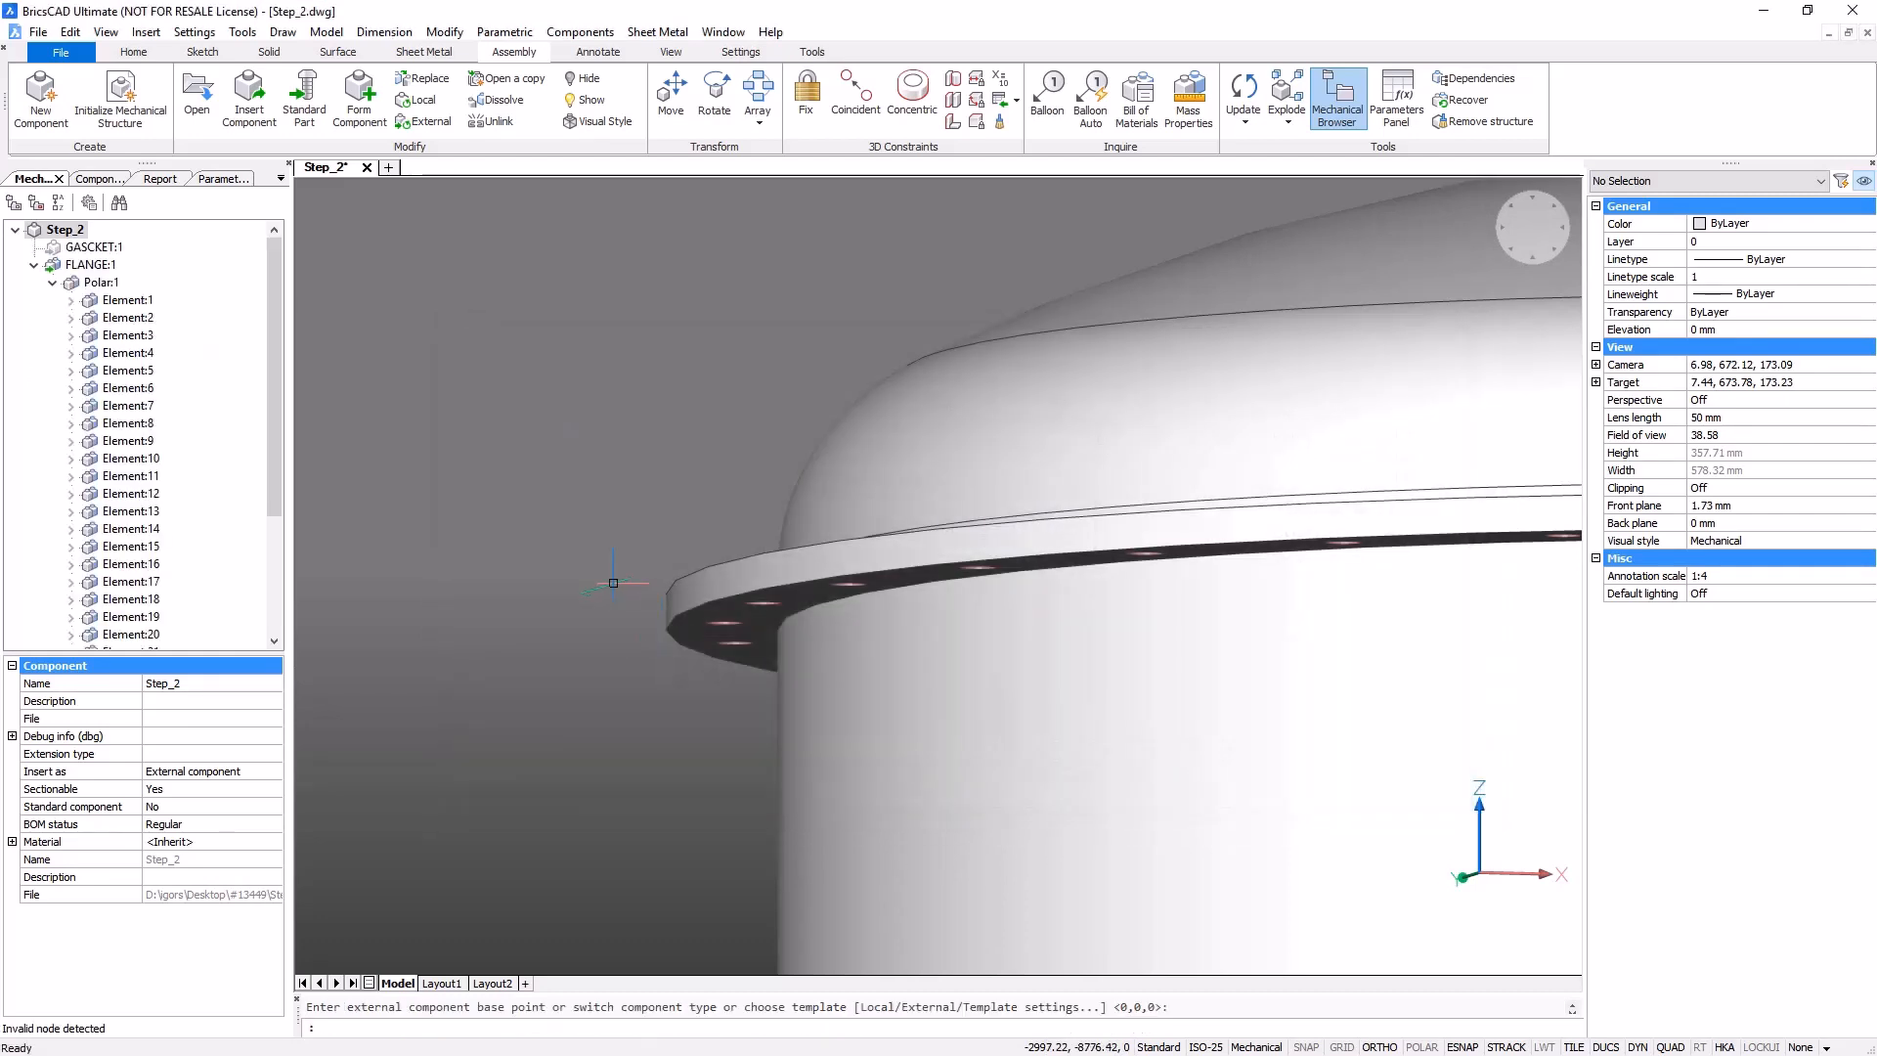
- Show the GASCKET component again, and move the dome, flange and gasket together 3 mm upward
right_click(107, 252)
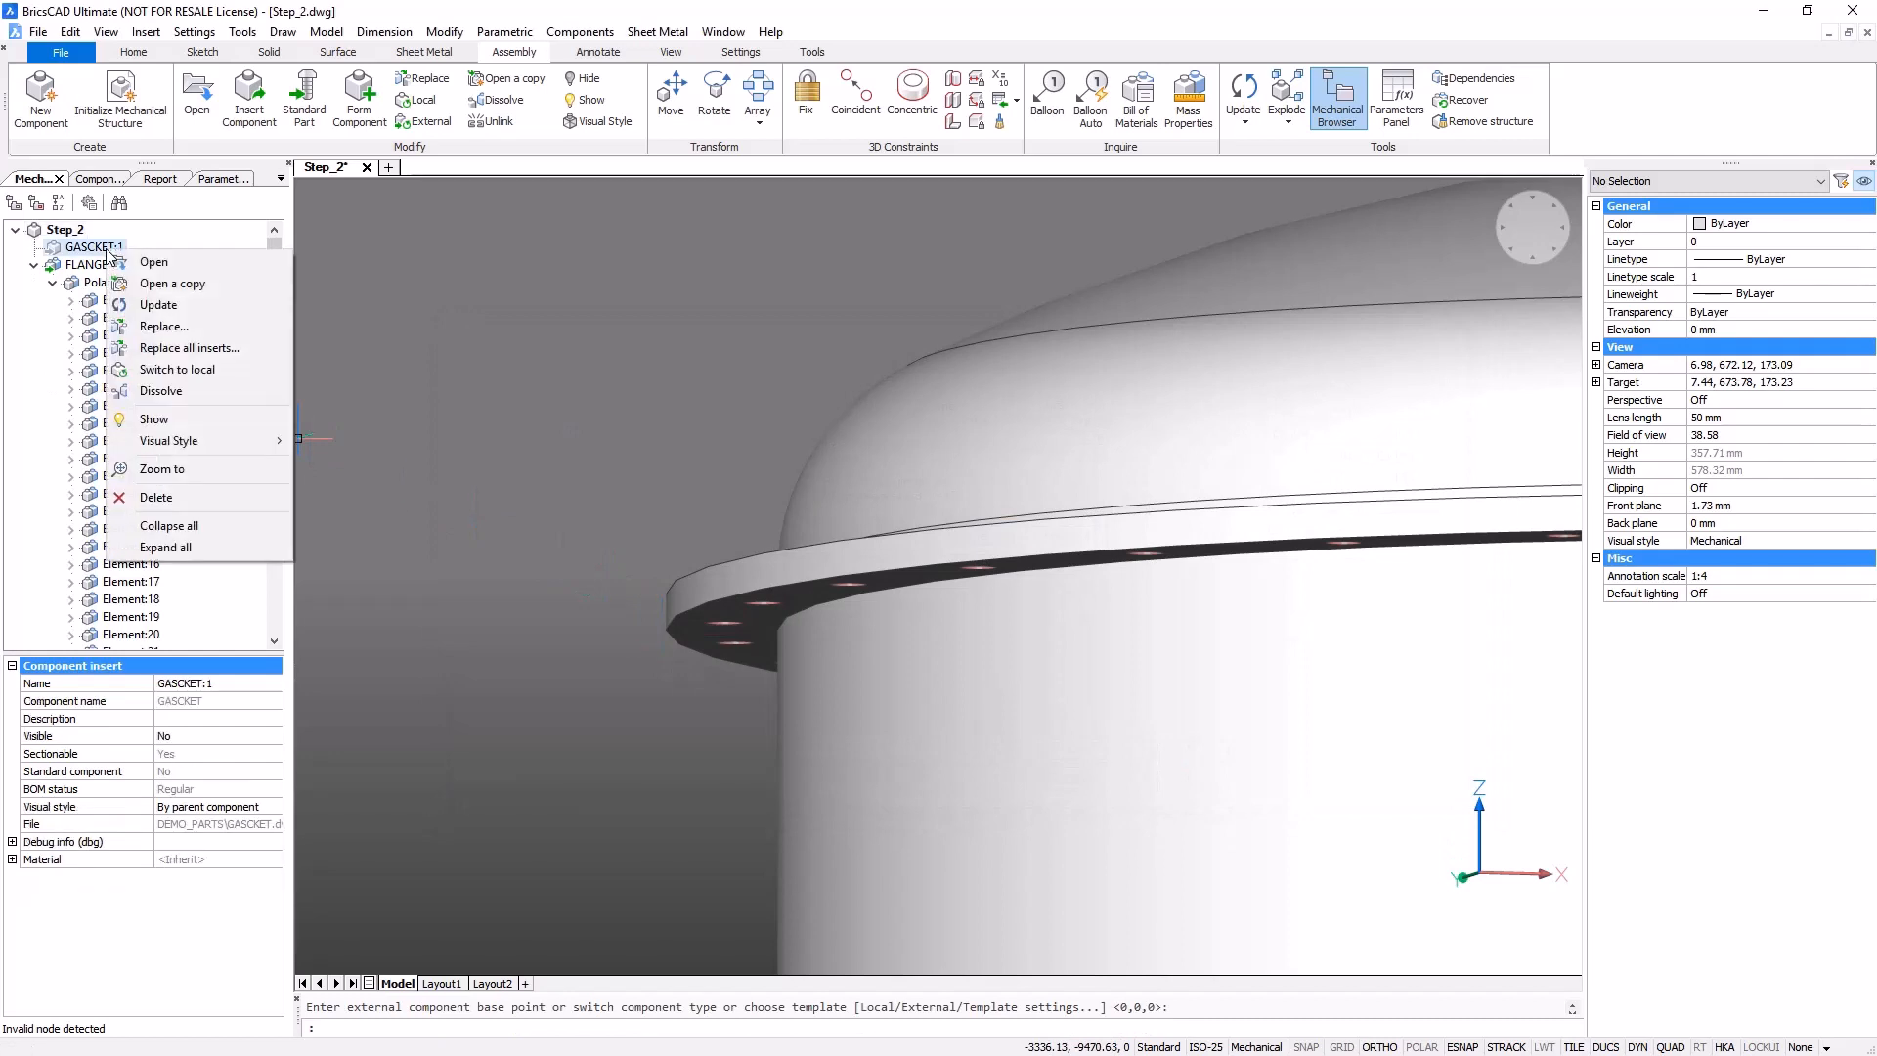
click(157, 419)
scroll(606, 396, down, 3)
scroll(518, 577, down, 2)
click(487, 398)
click(1314, 698)
click(1301, 690)
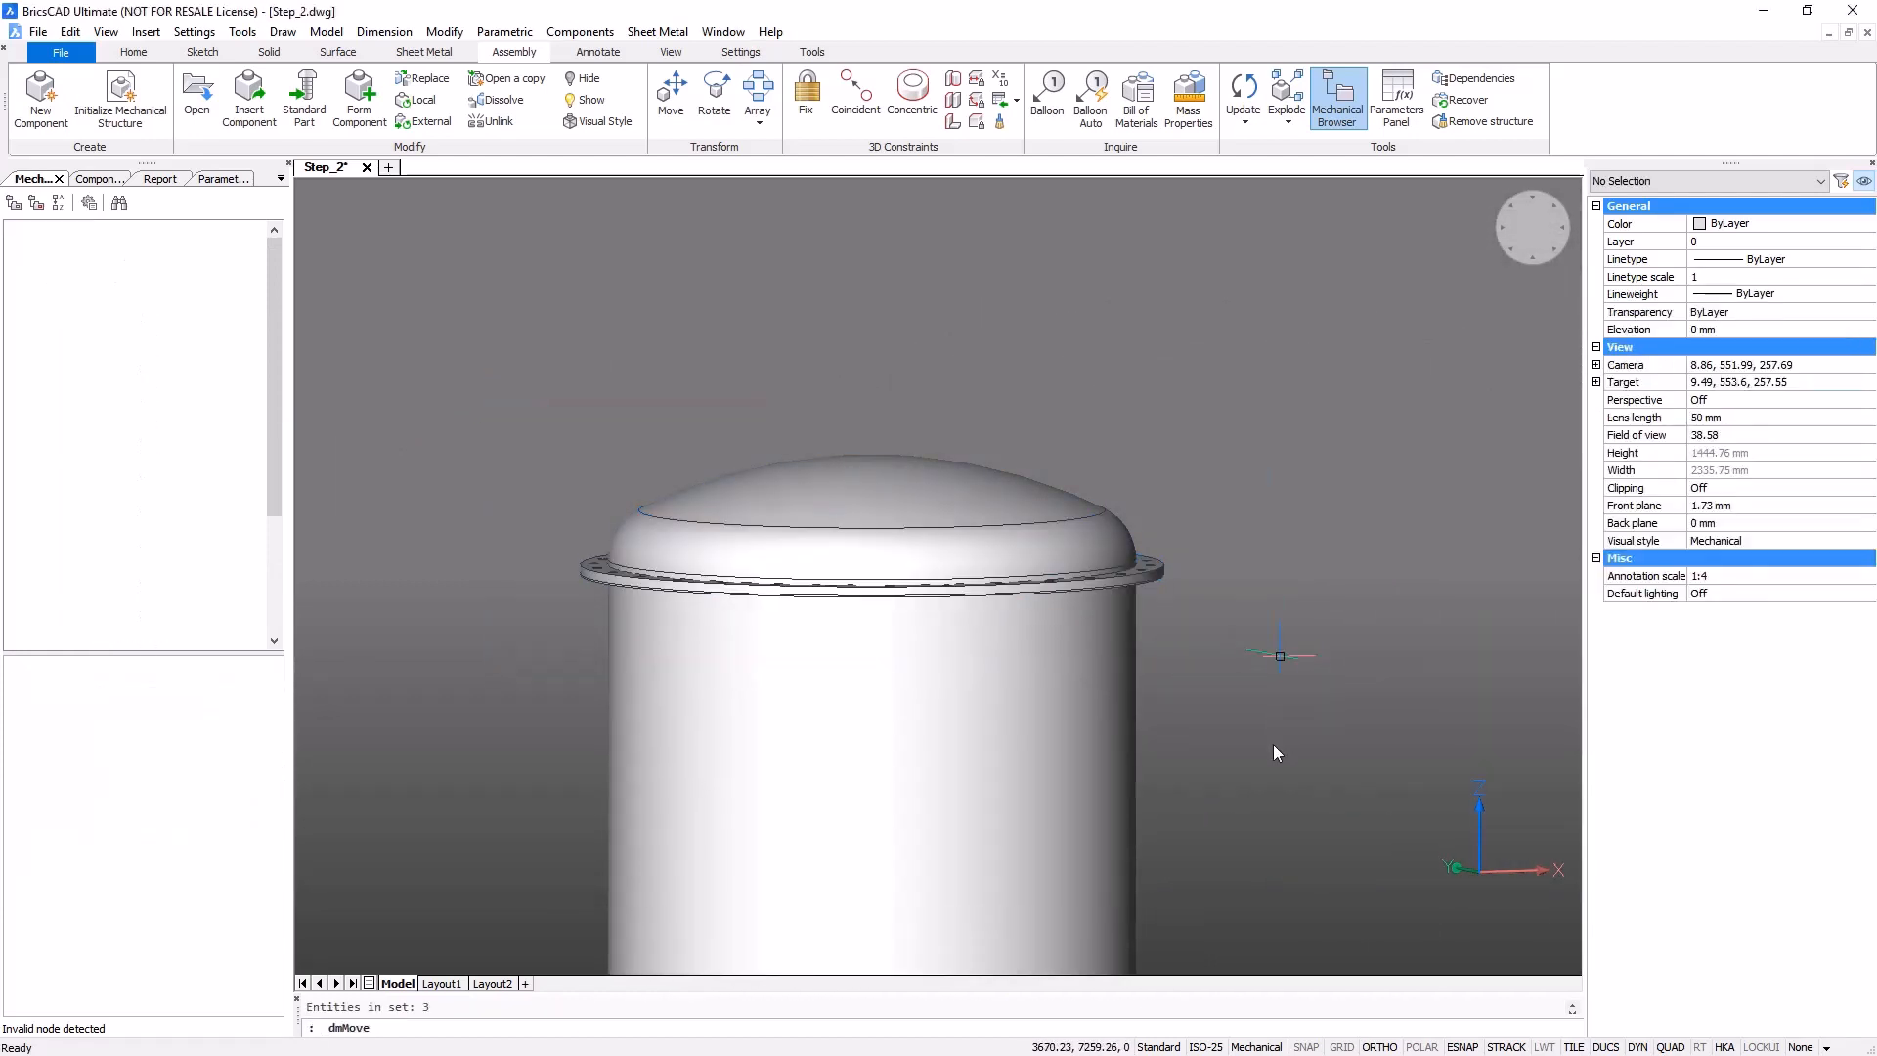
click(1280, 743)
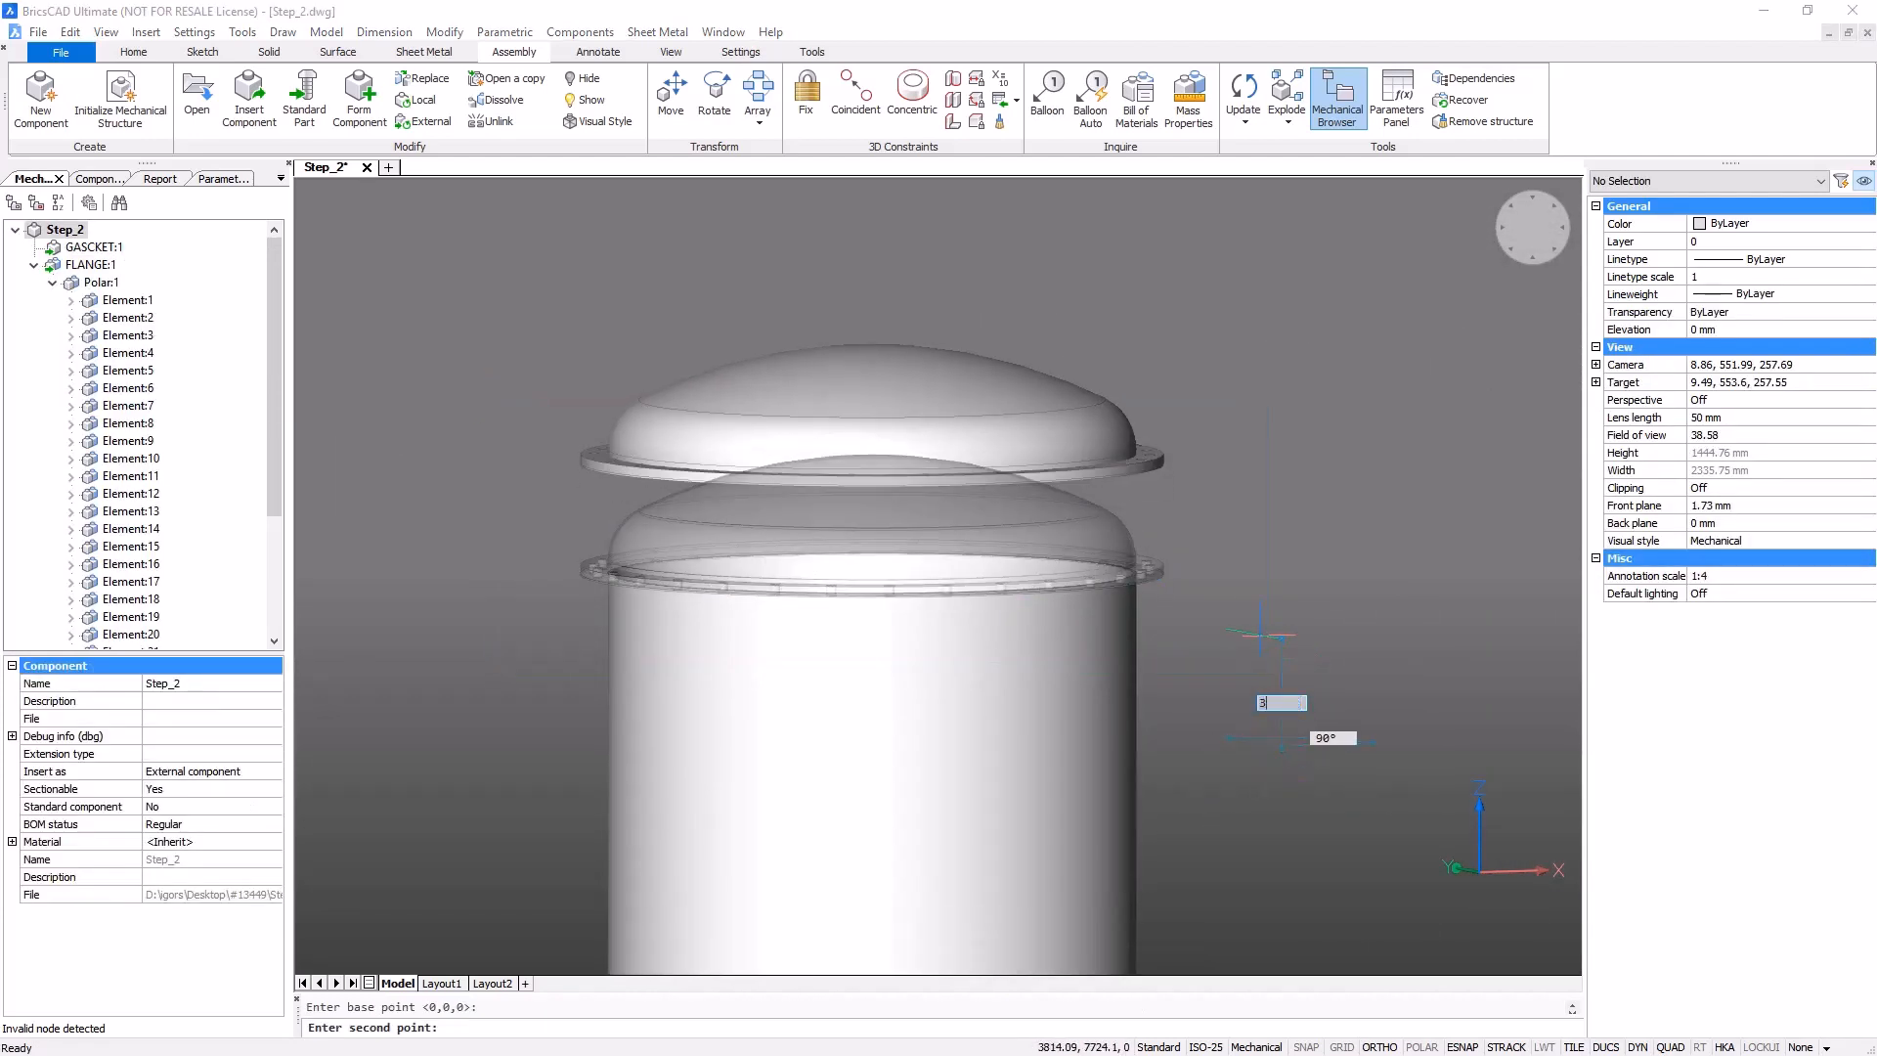
key(Escape)
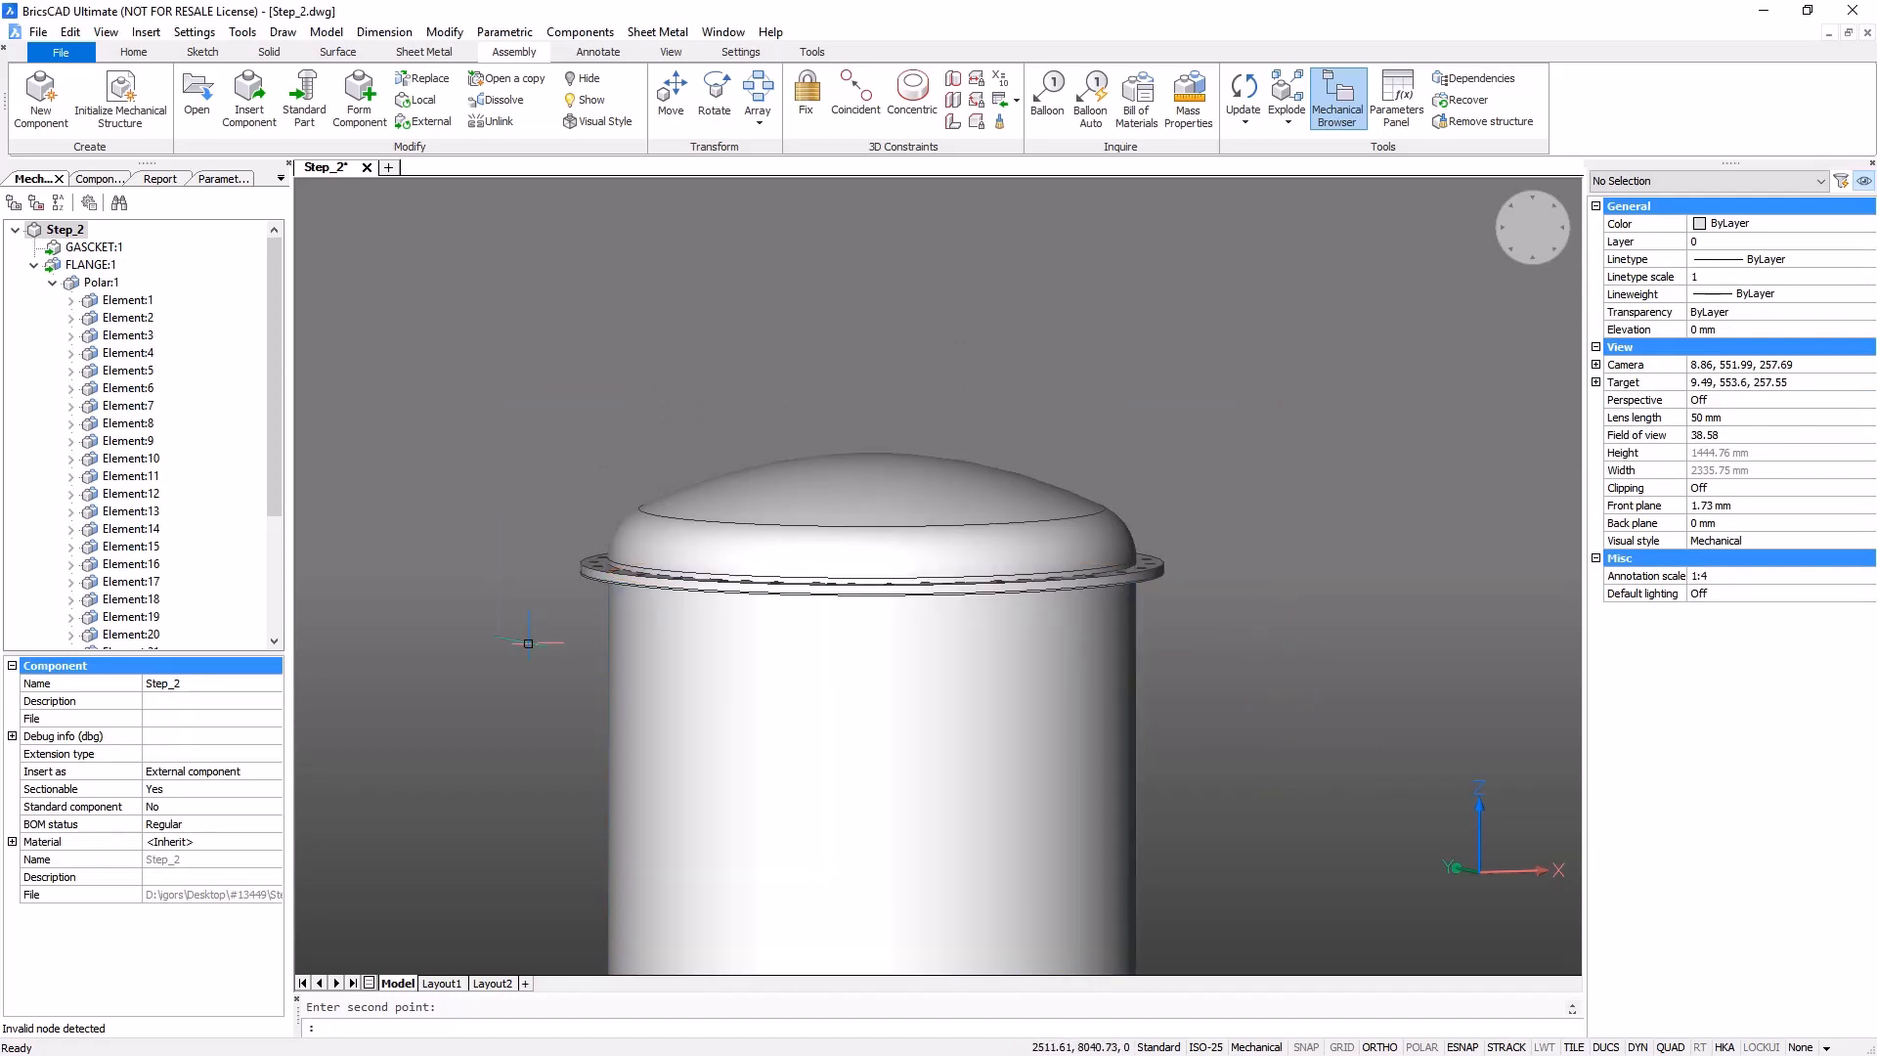
- Insert FLANGE.dwg from DEMO_PARTS as a second flange against the gasket's underside, snapped to the gasket's centre
scroll(531, 633, up, 6)
scroll(532, 624, up, 5)
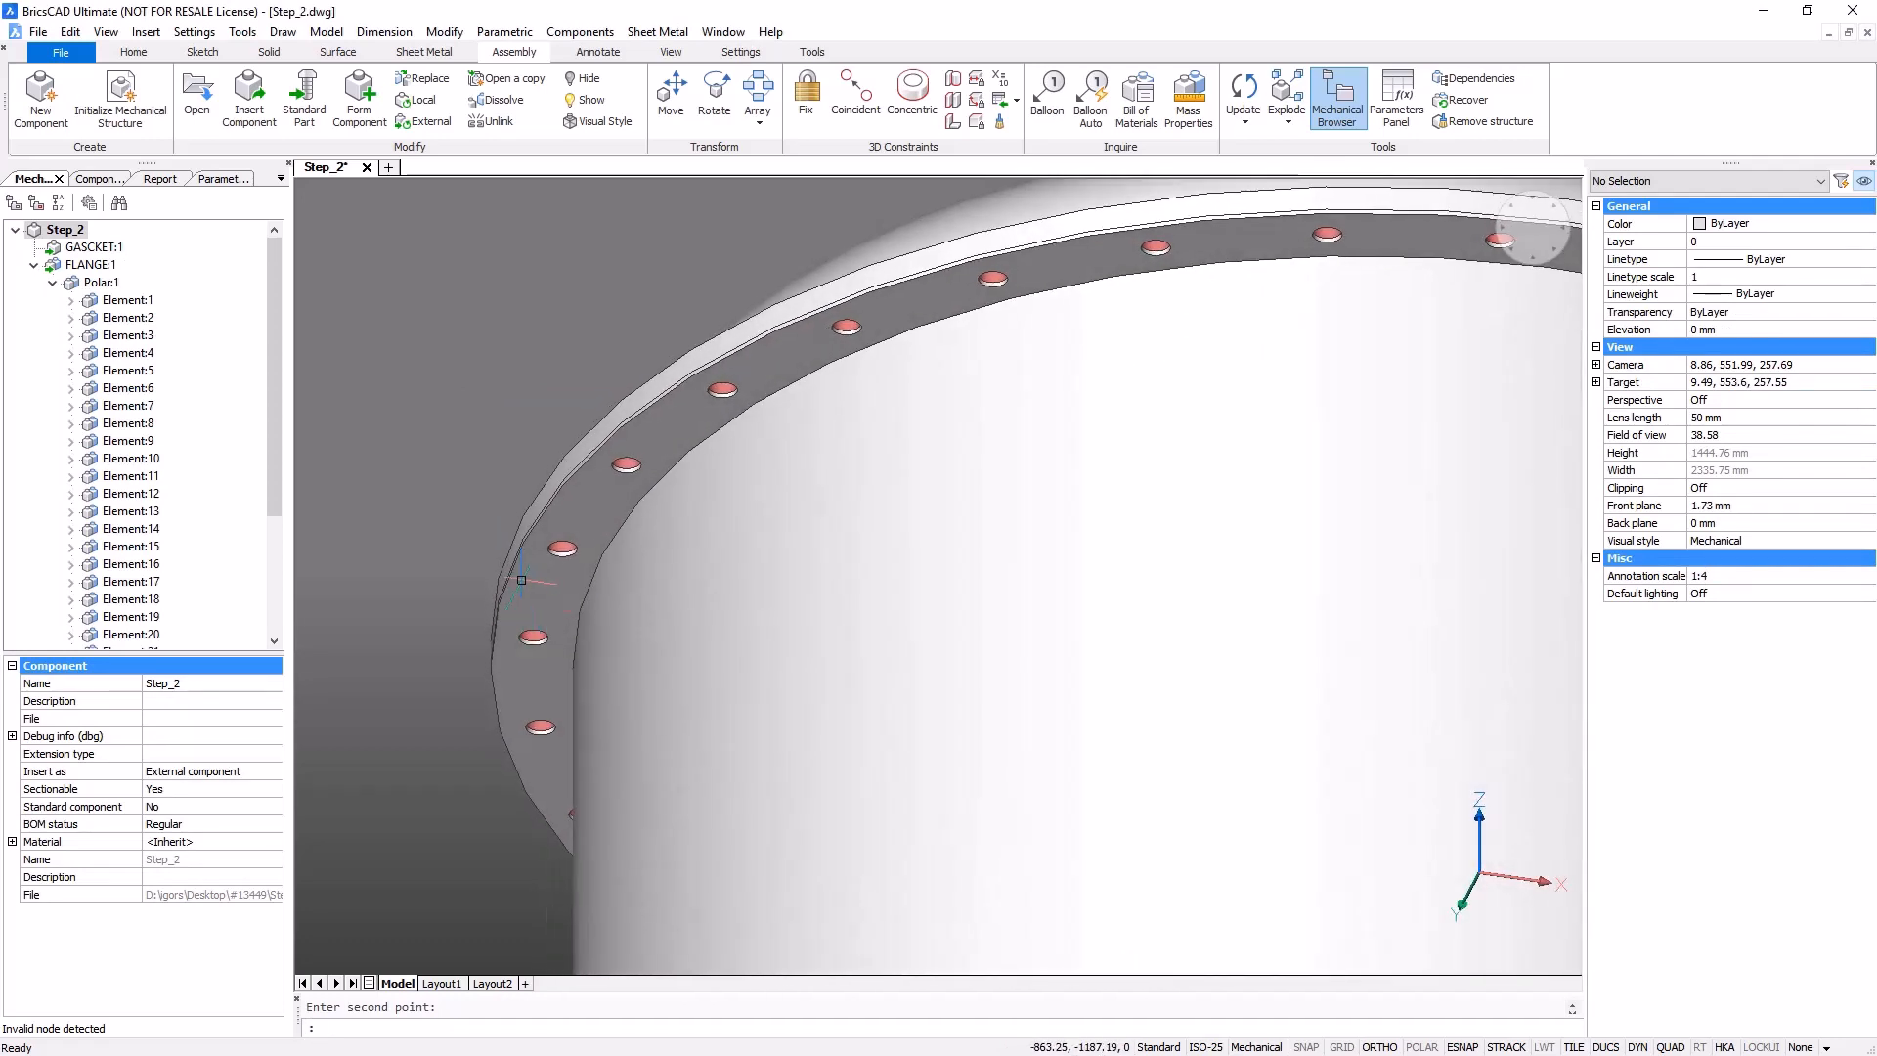
click(243, 118)
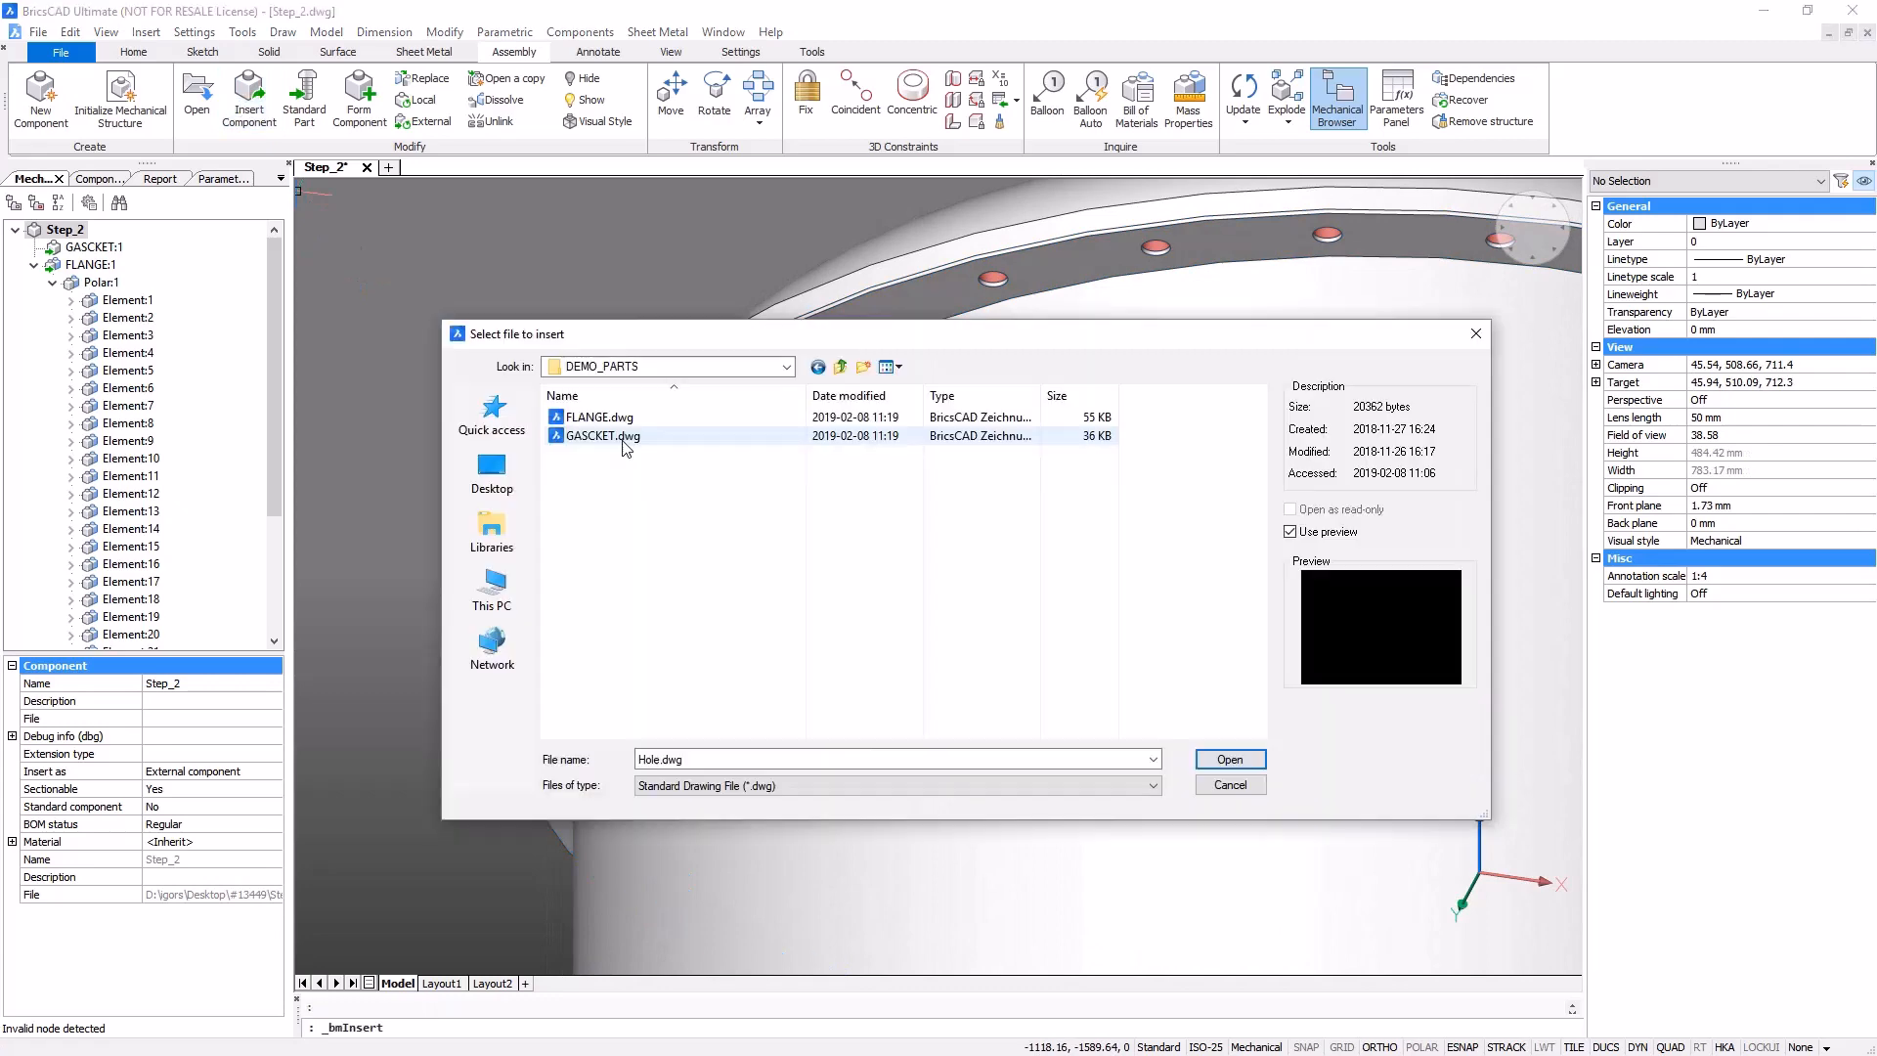
click(600, 416)
click(1222, 758)
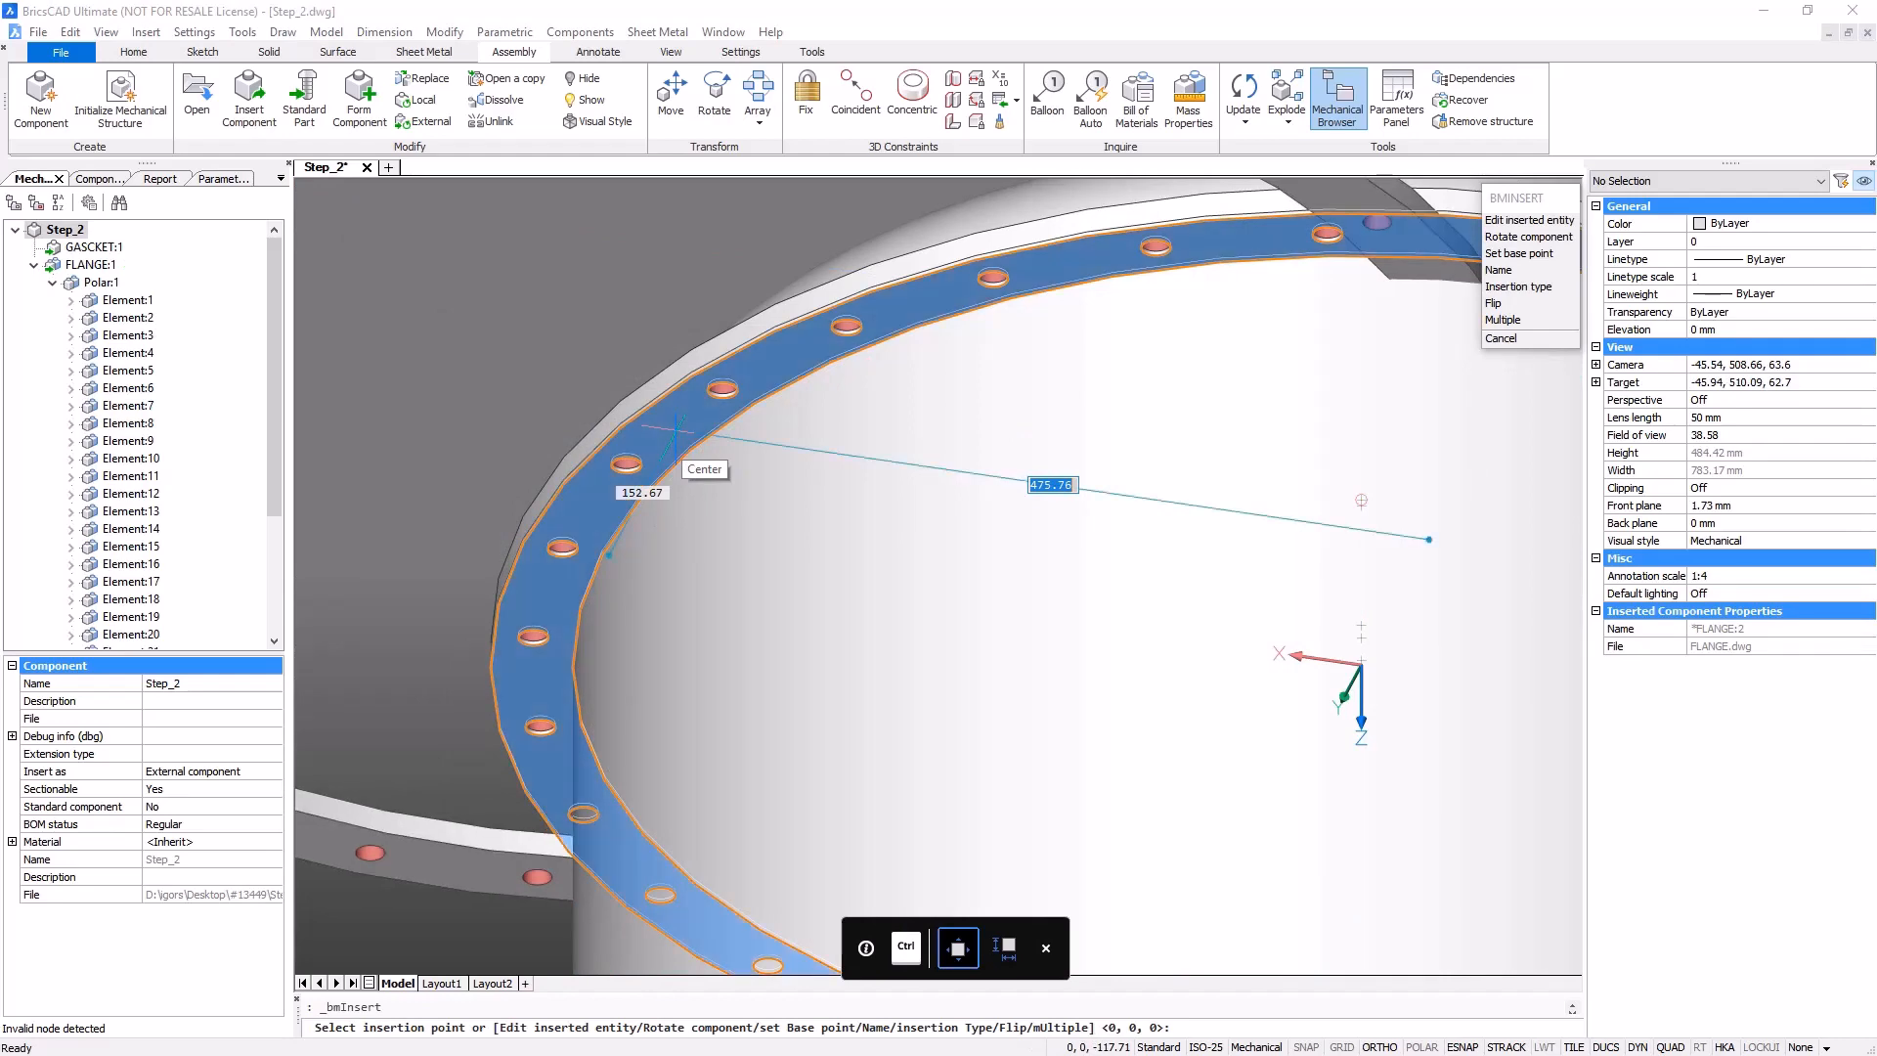
shift+middle_drag(1361, 501, 1465, 479)
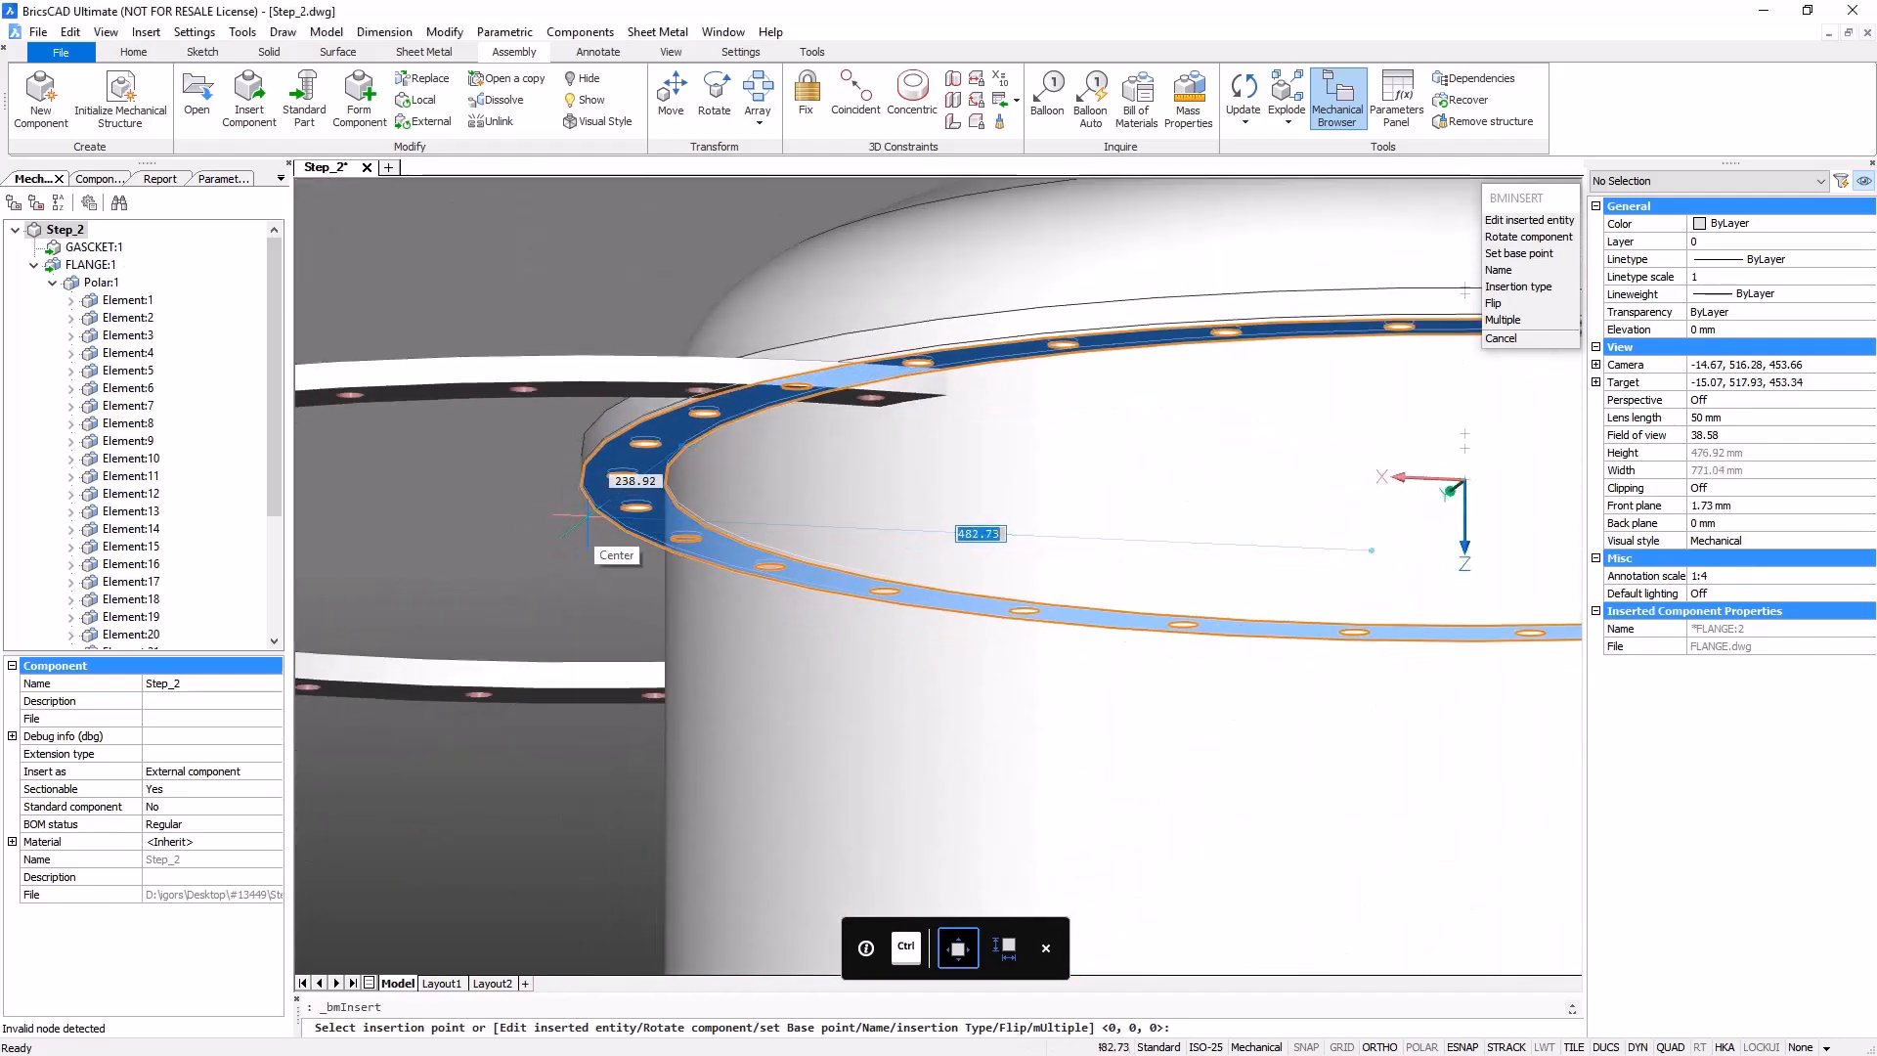
click(587, 513)
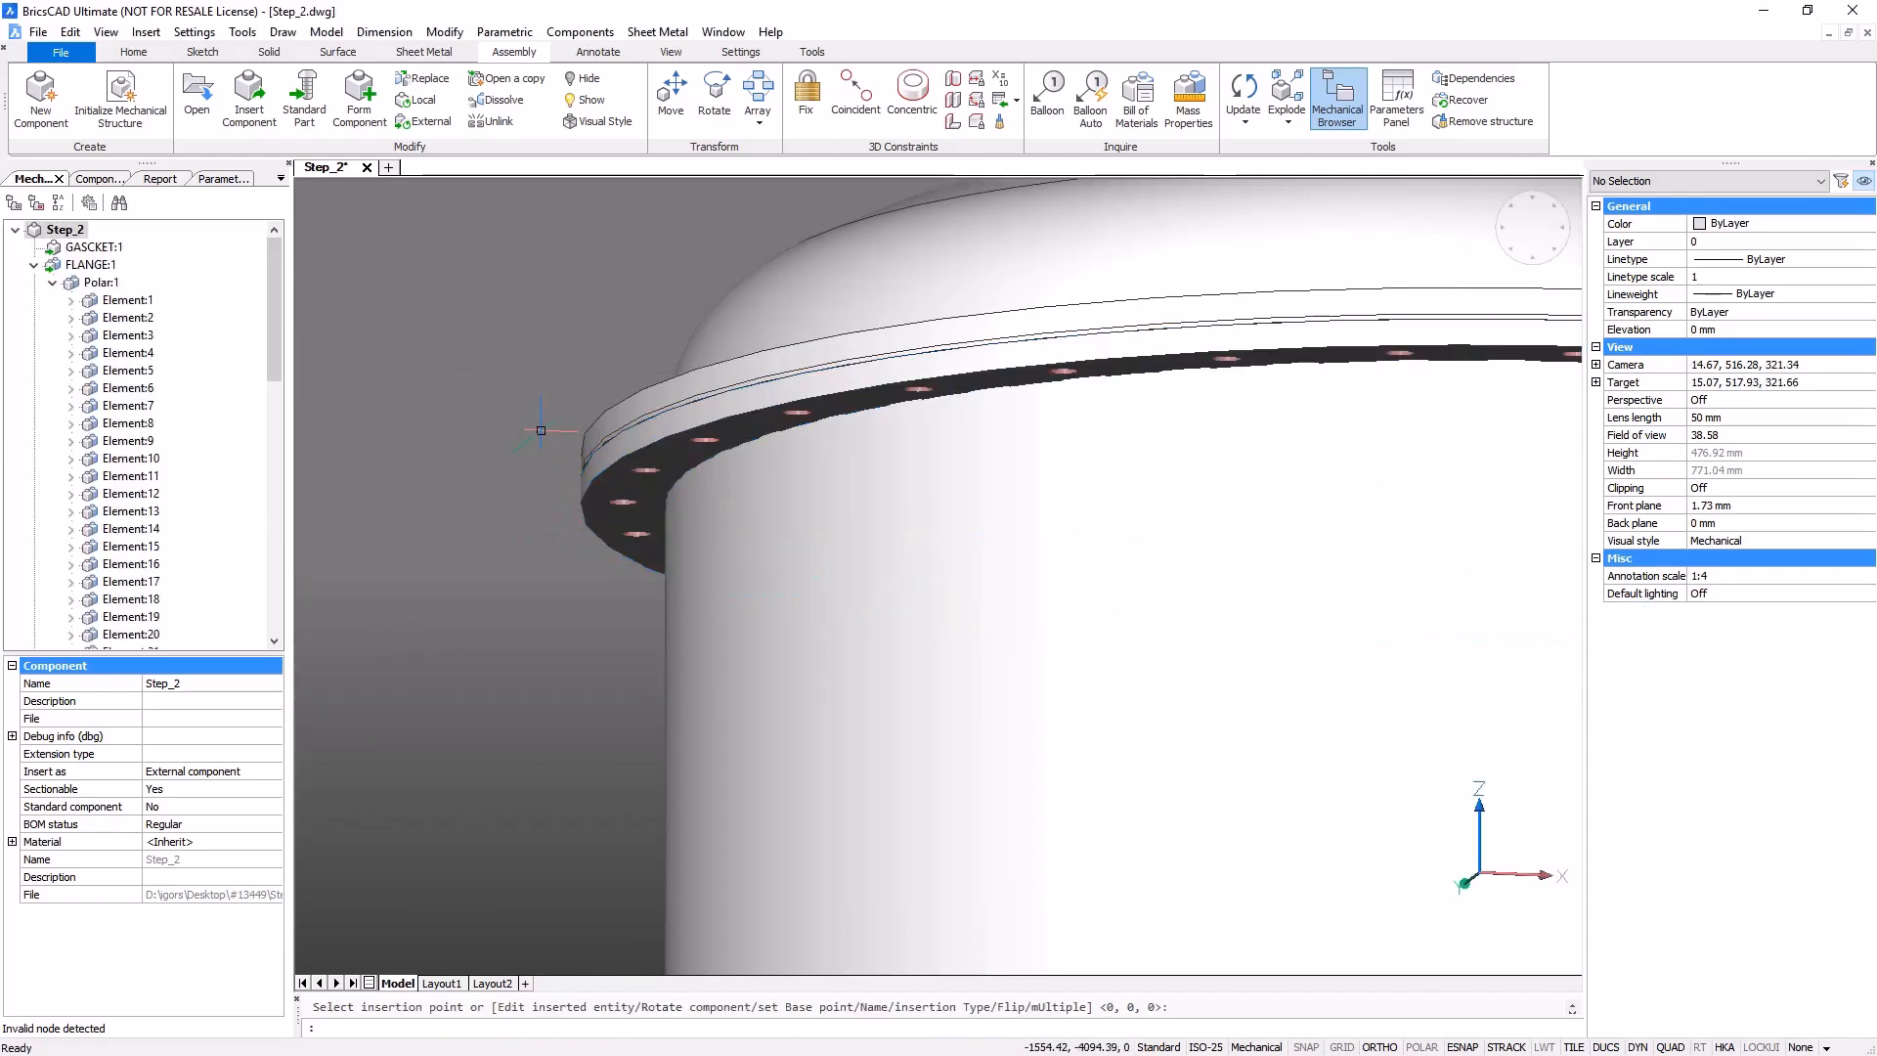
- Collapse all nodes of the assembly structure tree
shift+middle_drag(540, 430, 880, 601)
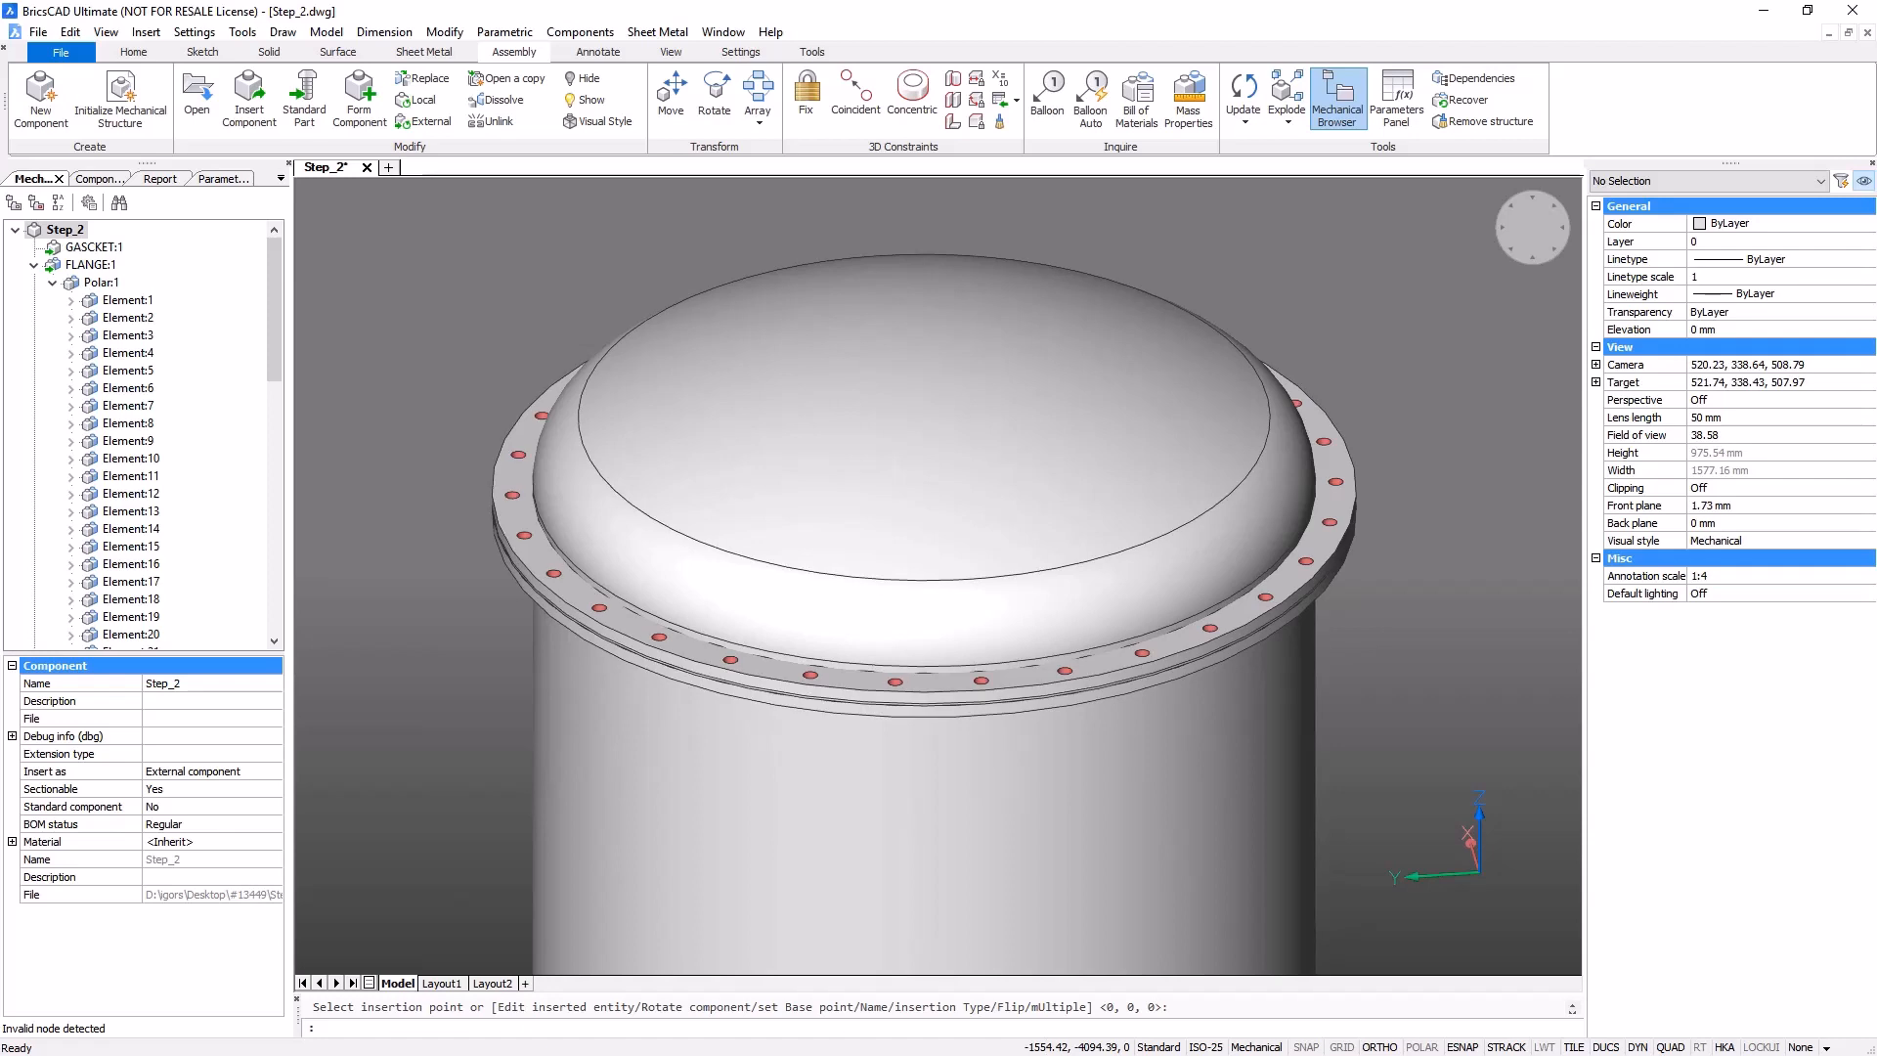
right_click(70, 238)
click(284, 416)
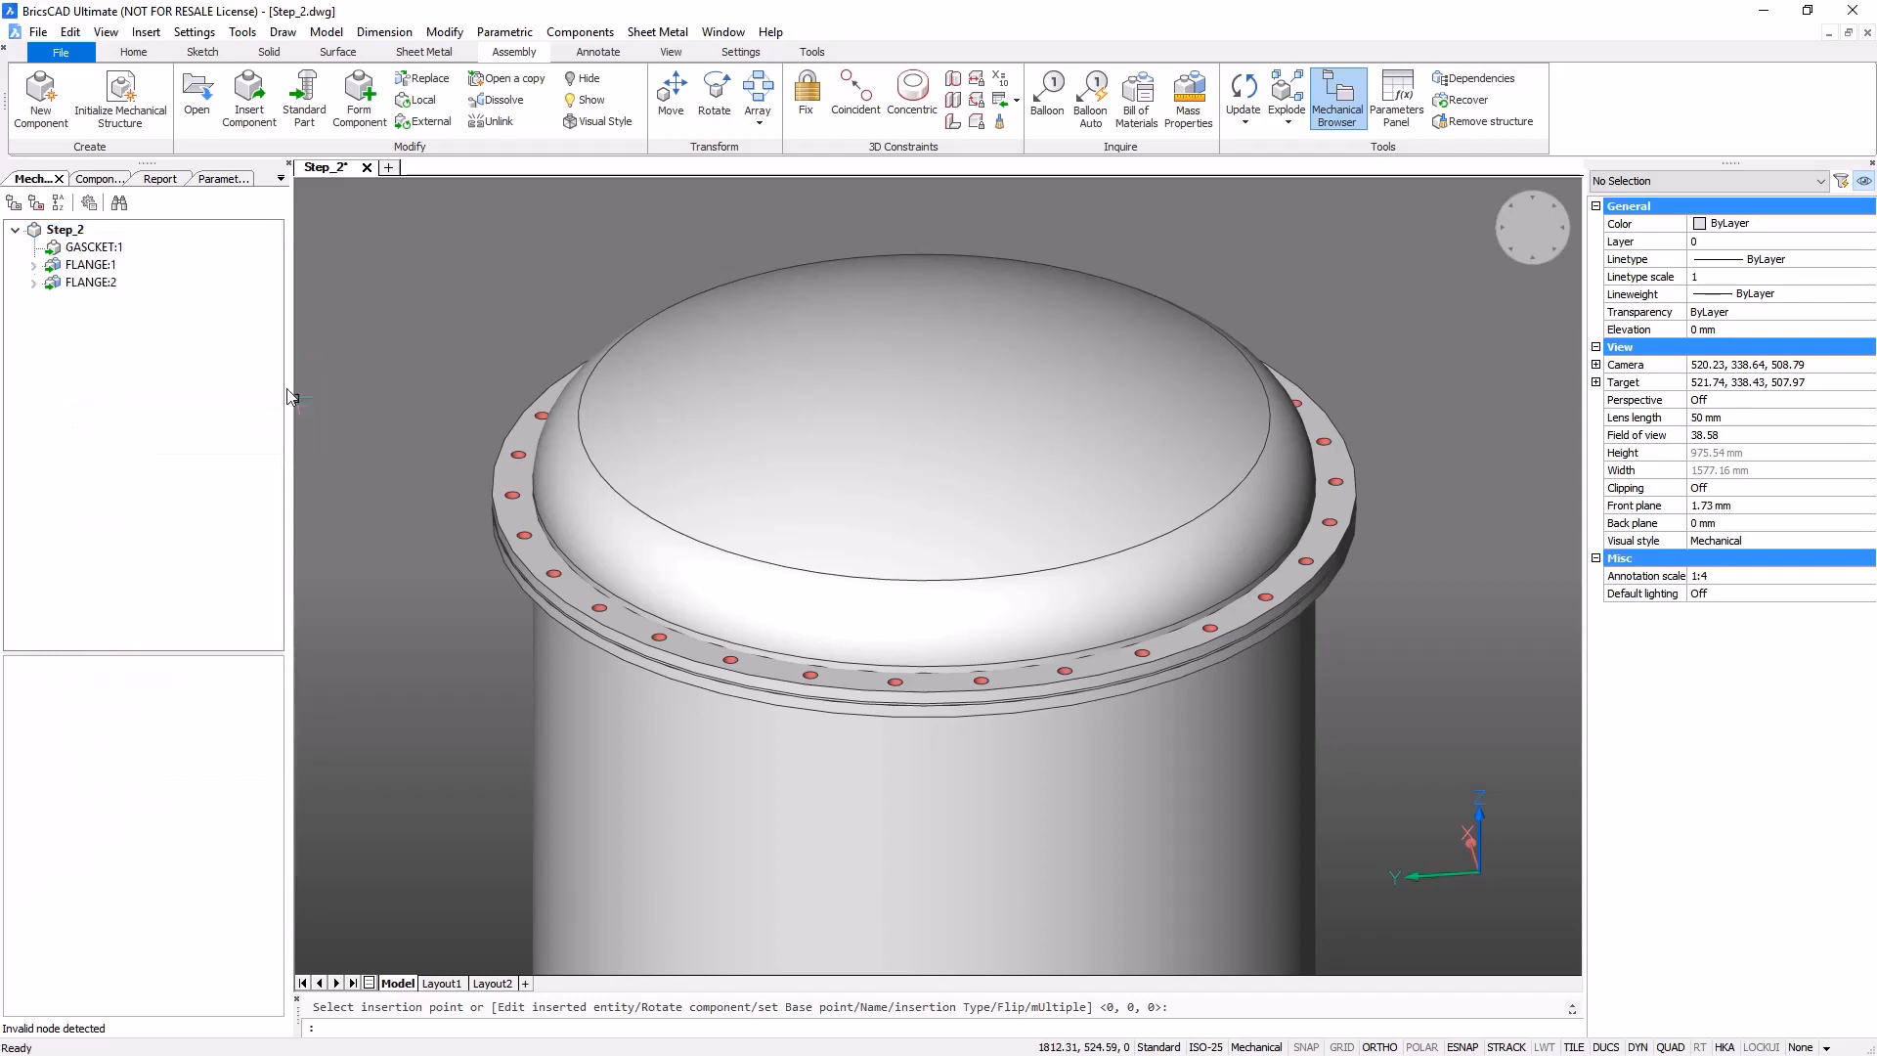
- Save the drawing in the same folder under the new name Step_3.dwg
click(60, 51)
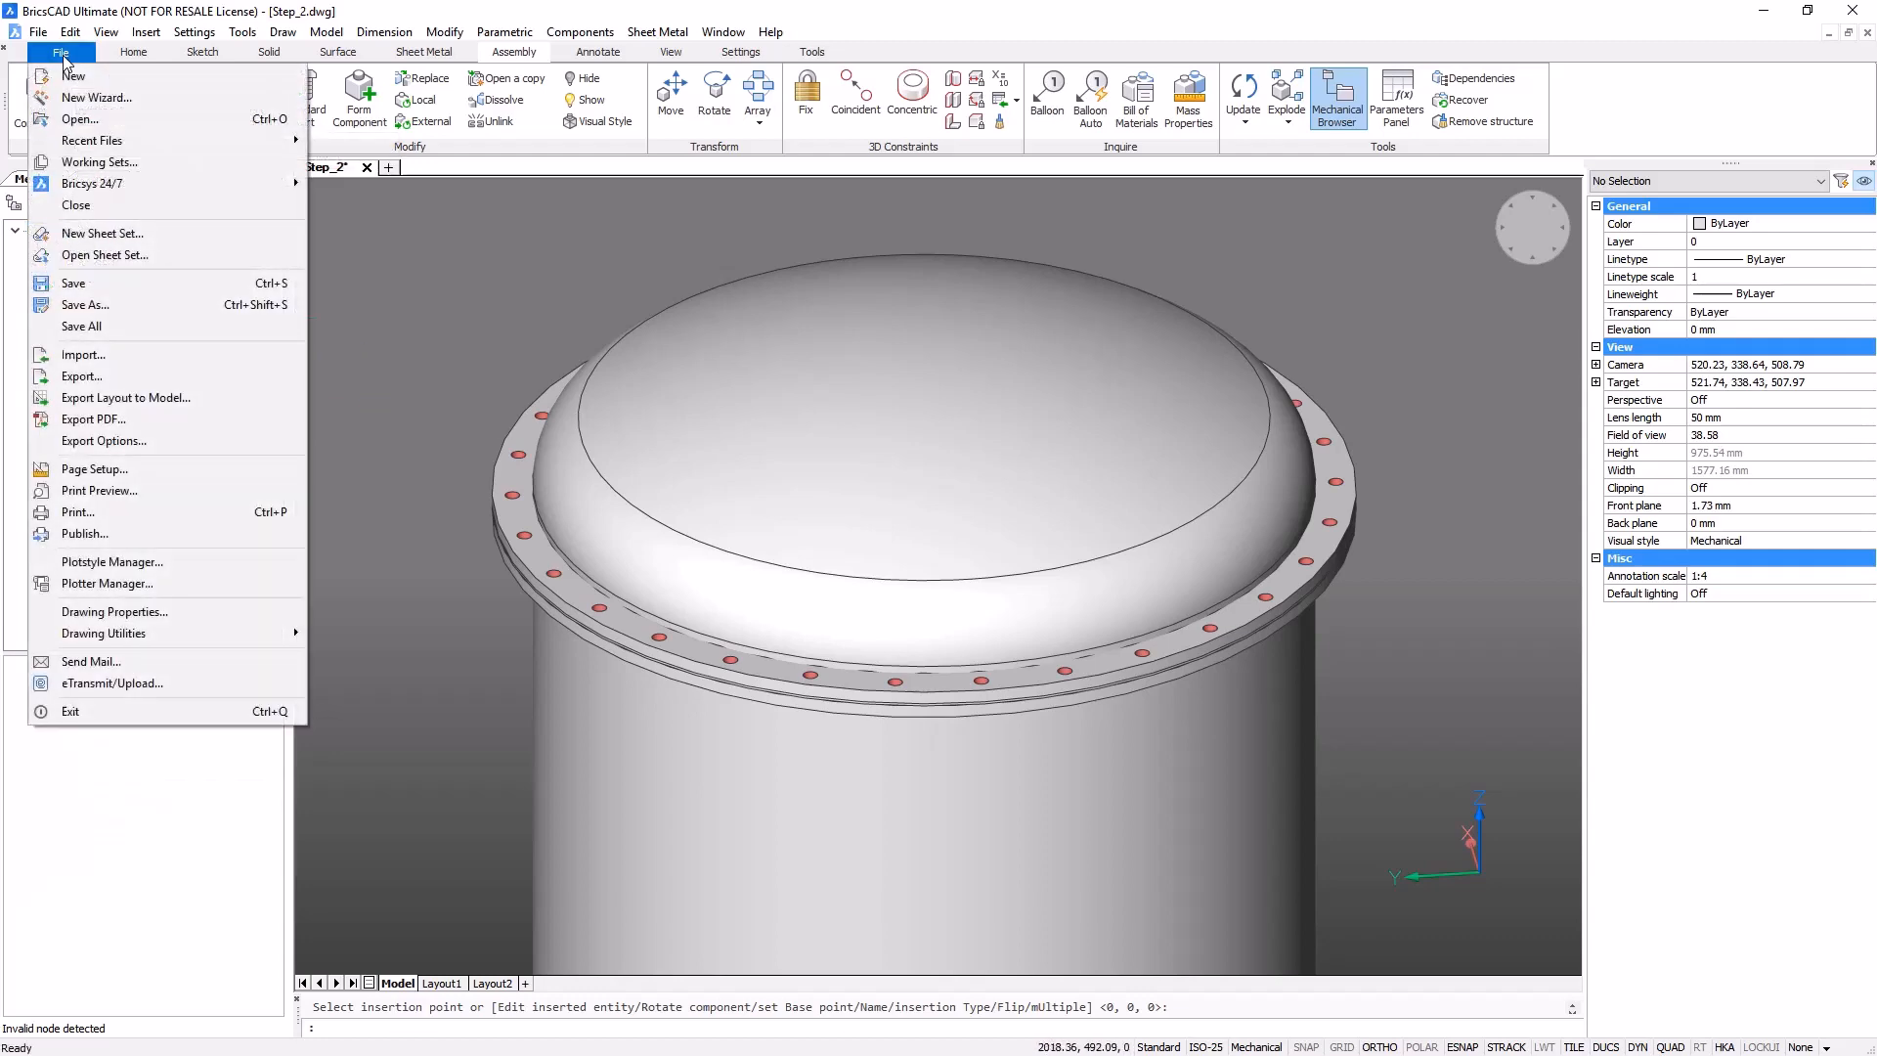
click(127, 304)
click(673, 760)
click(673, 760)
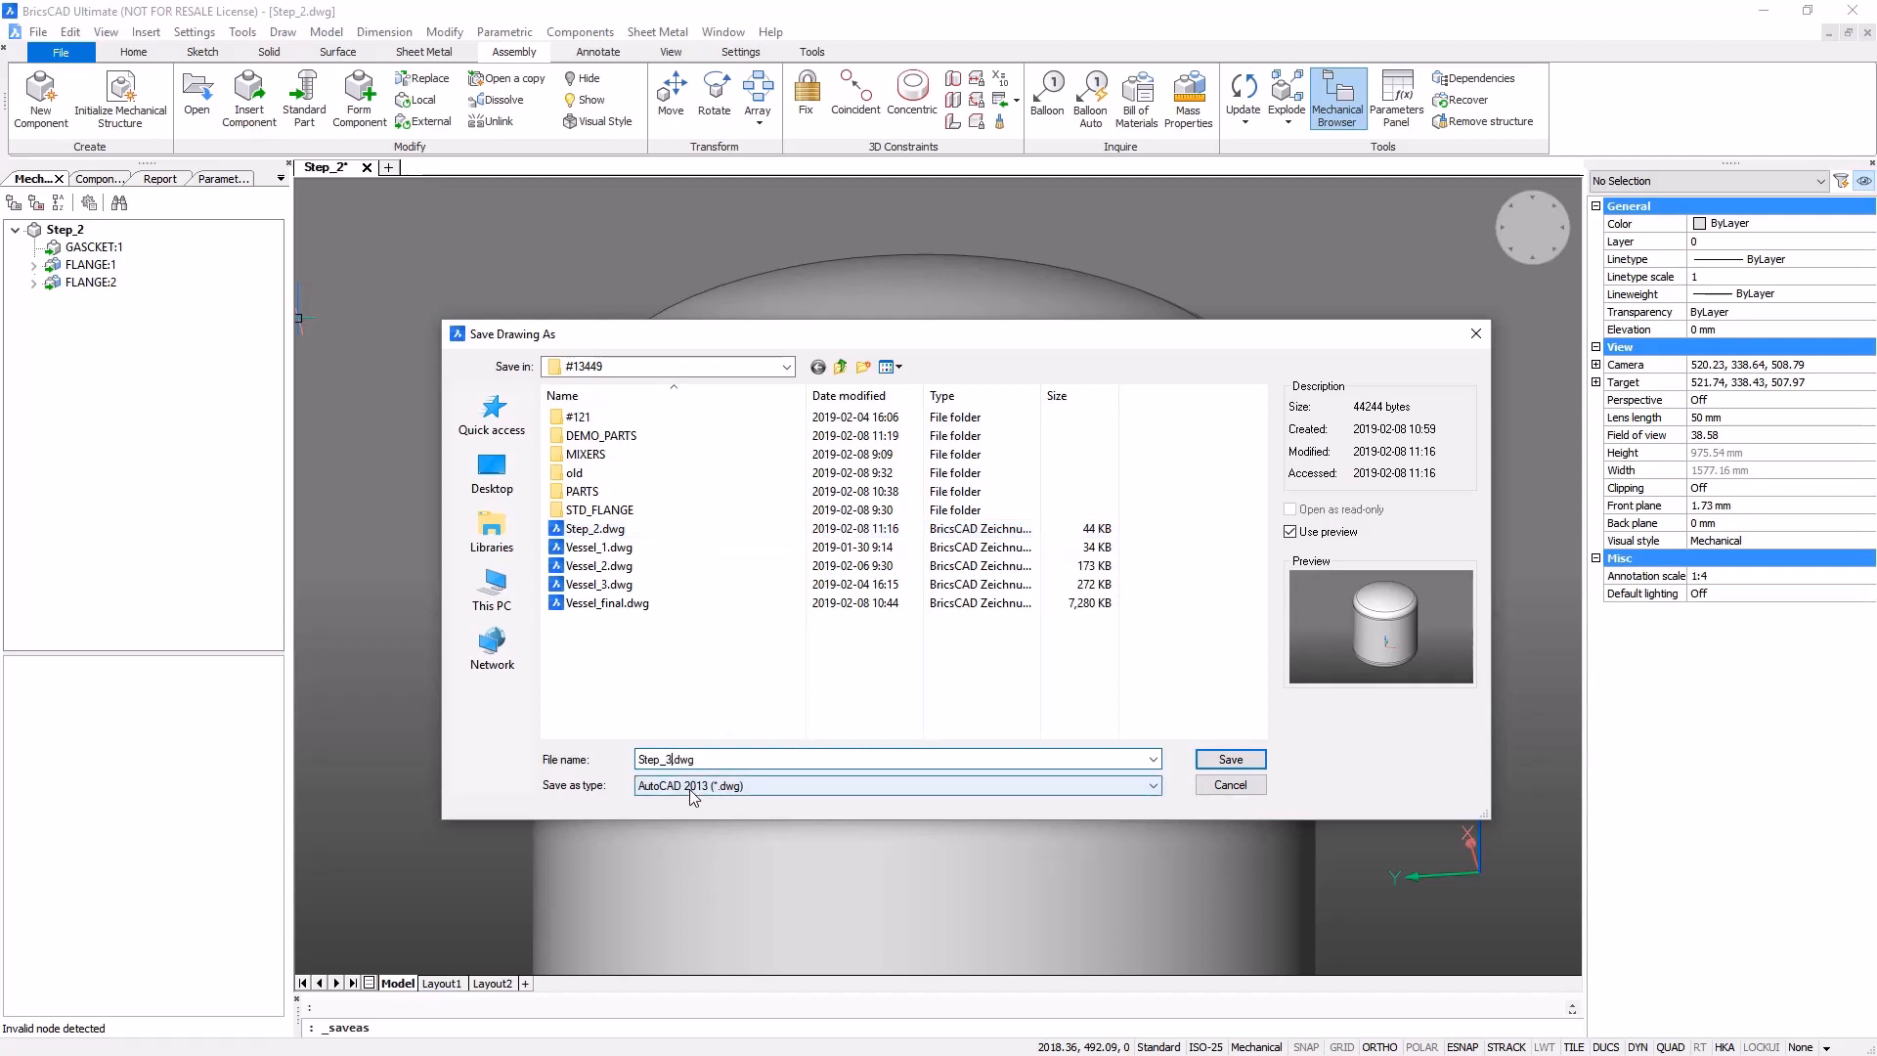
click(1229, 761)
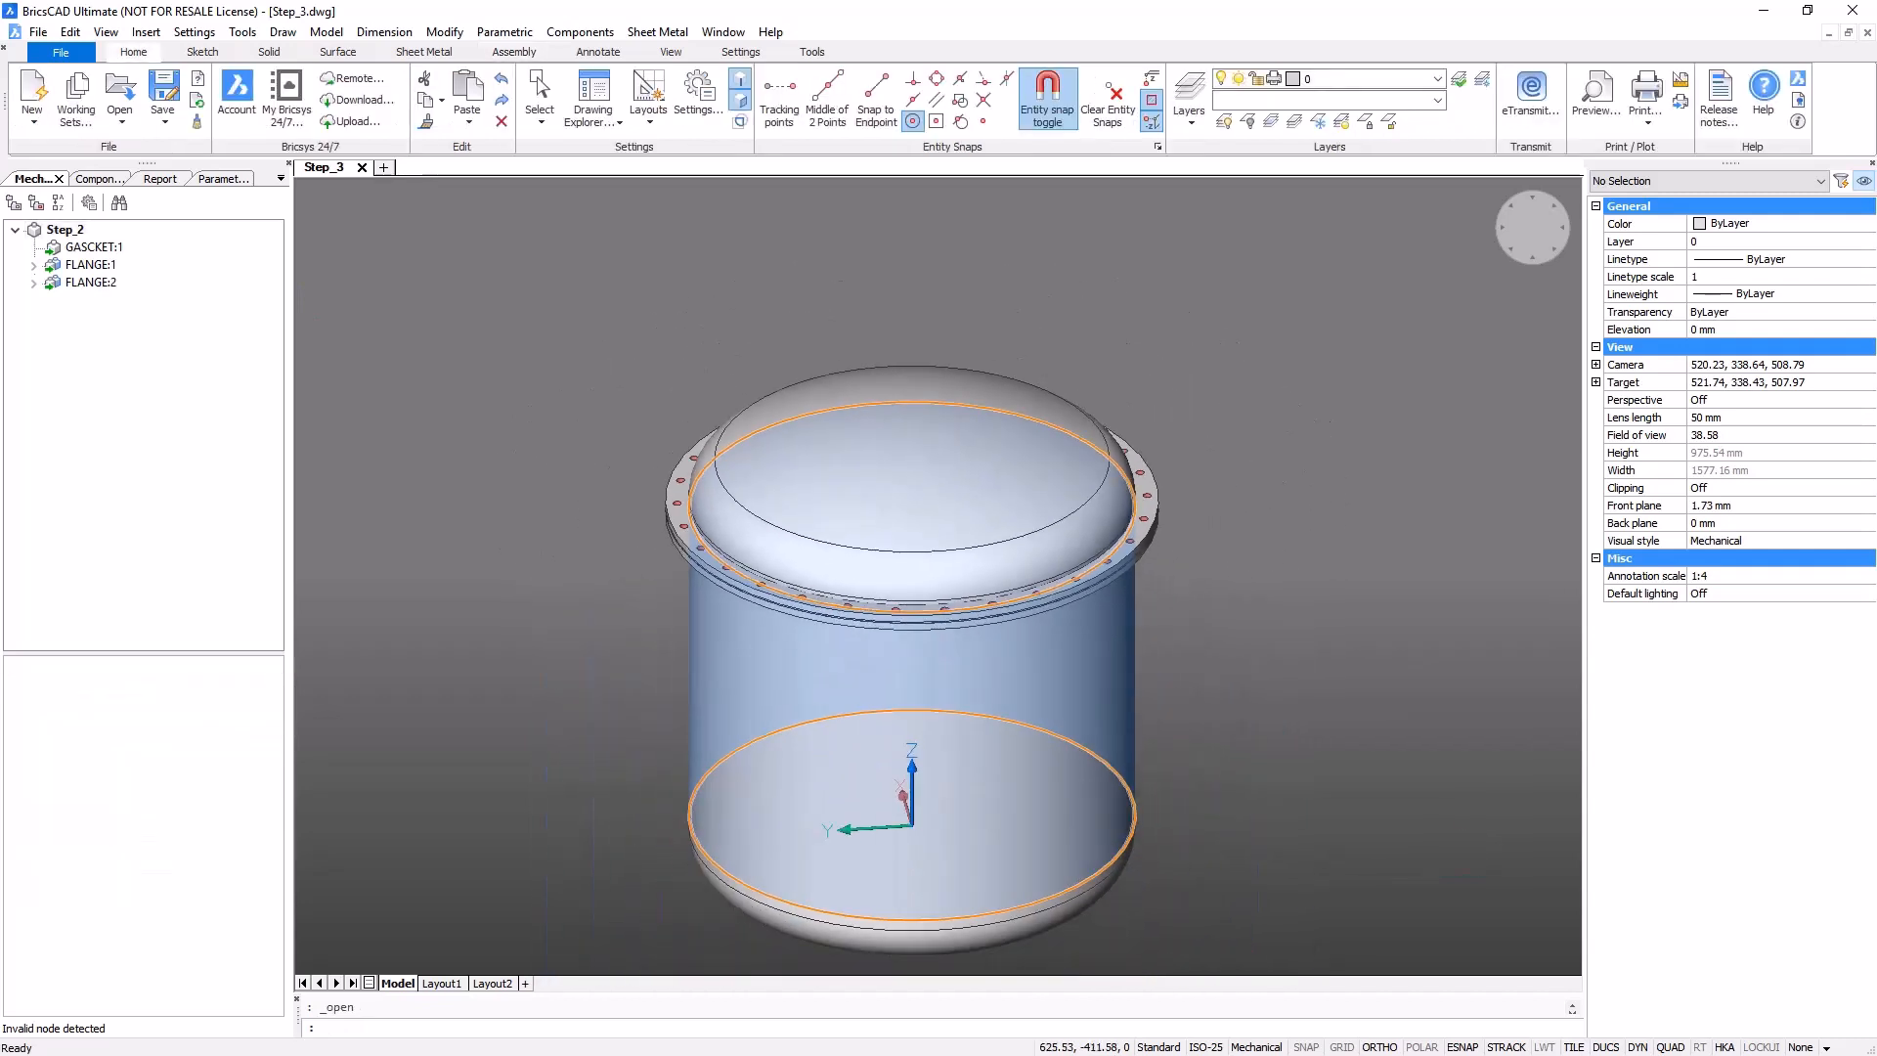
- Insert LEG_ASSEMBLY.dwg from the PARTS folder as a component at the default insertion point 0, 0, 0
scroll(886, 389, down, 1)
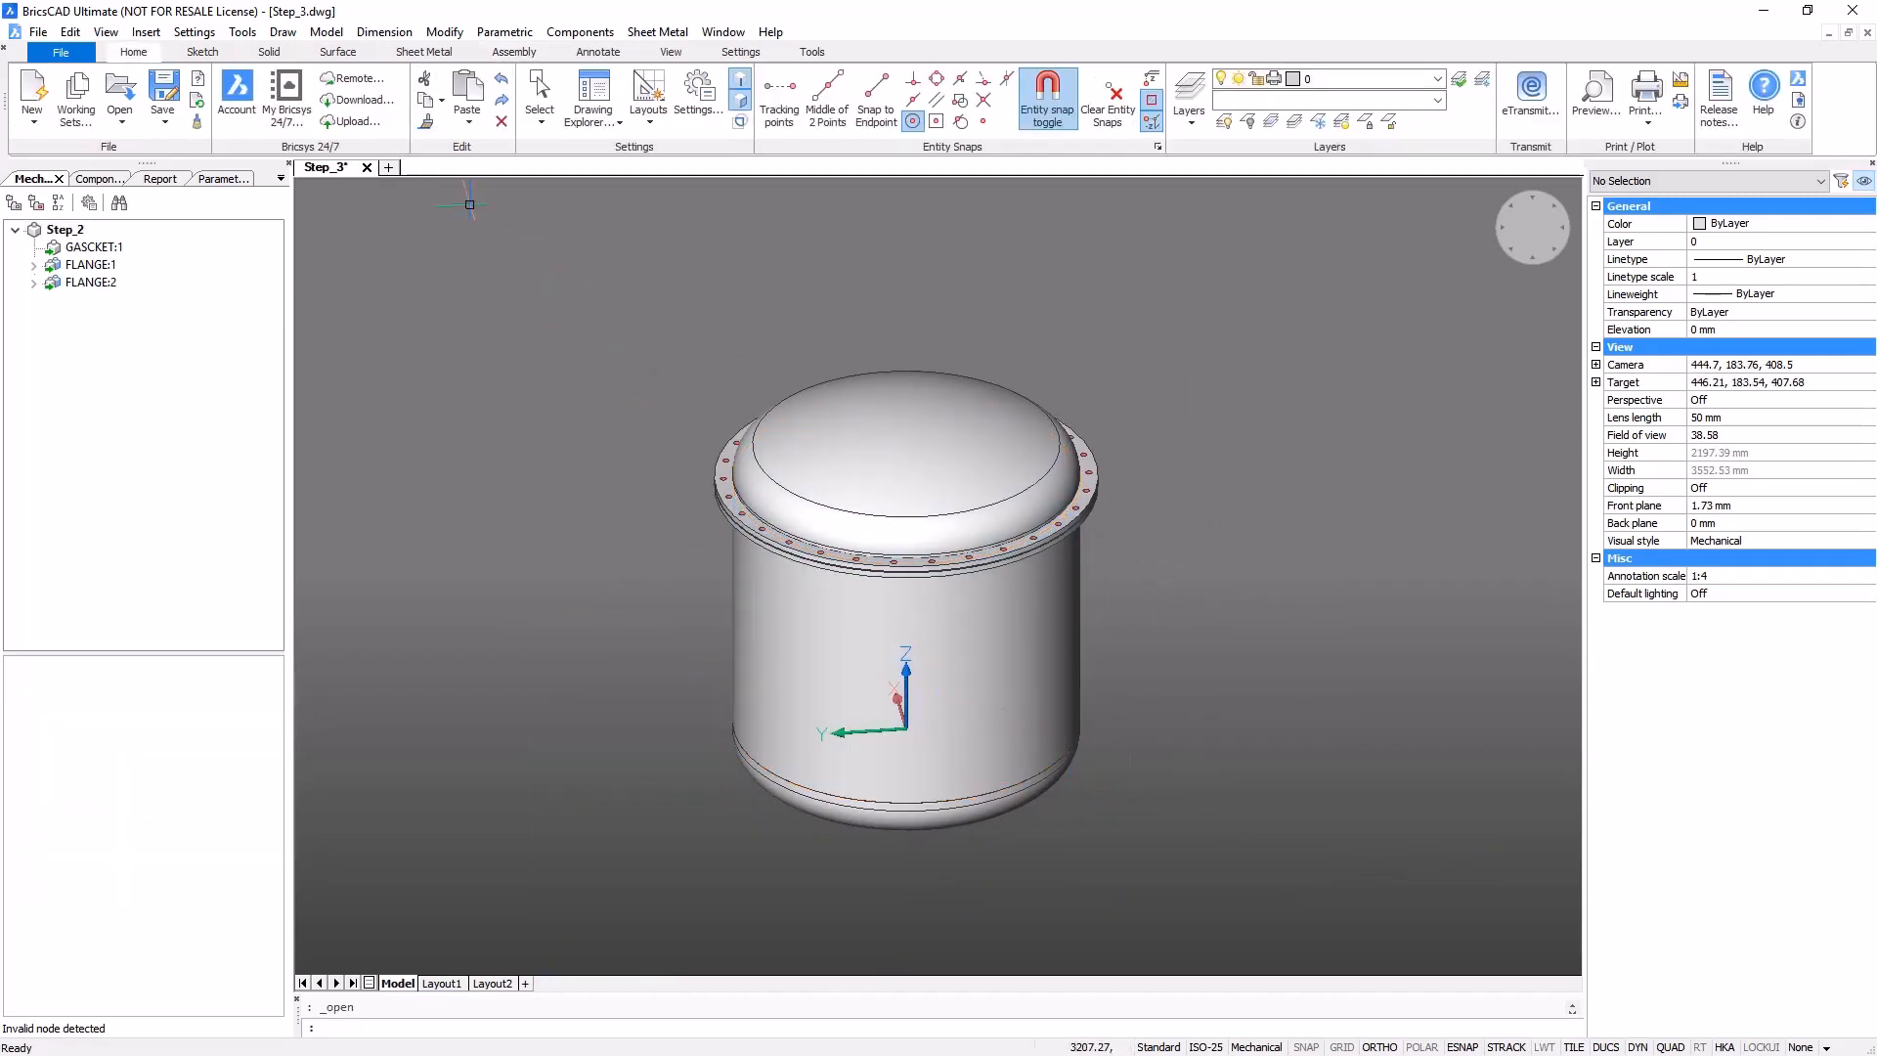
click(513, 52)
click(247, 96)
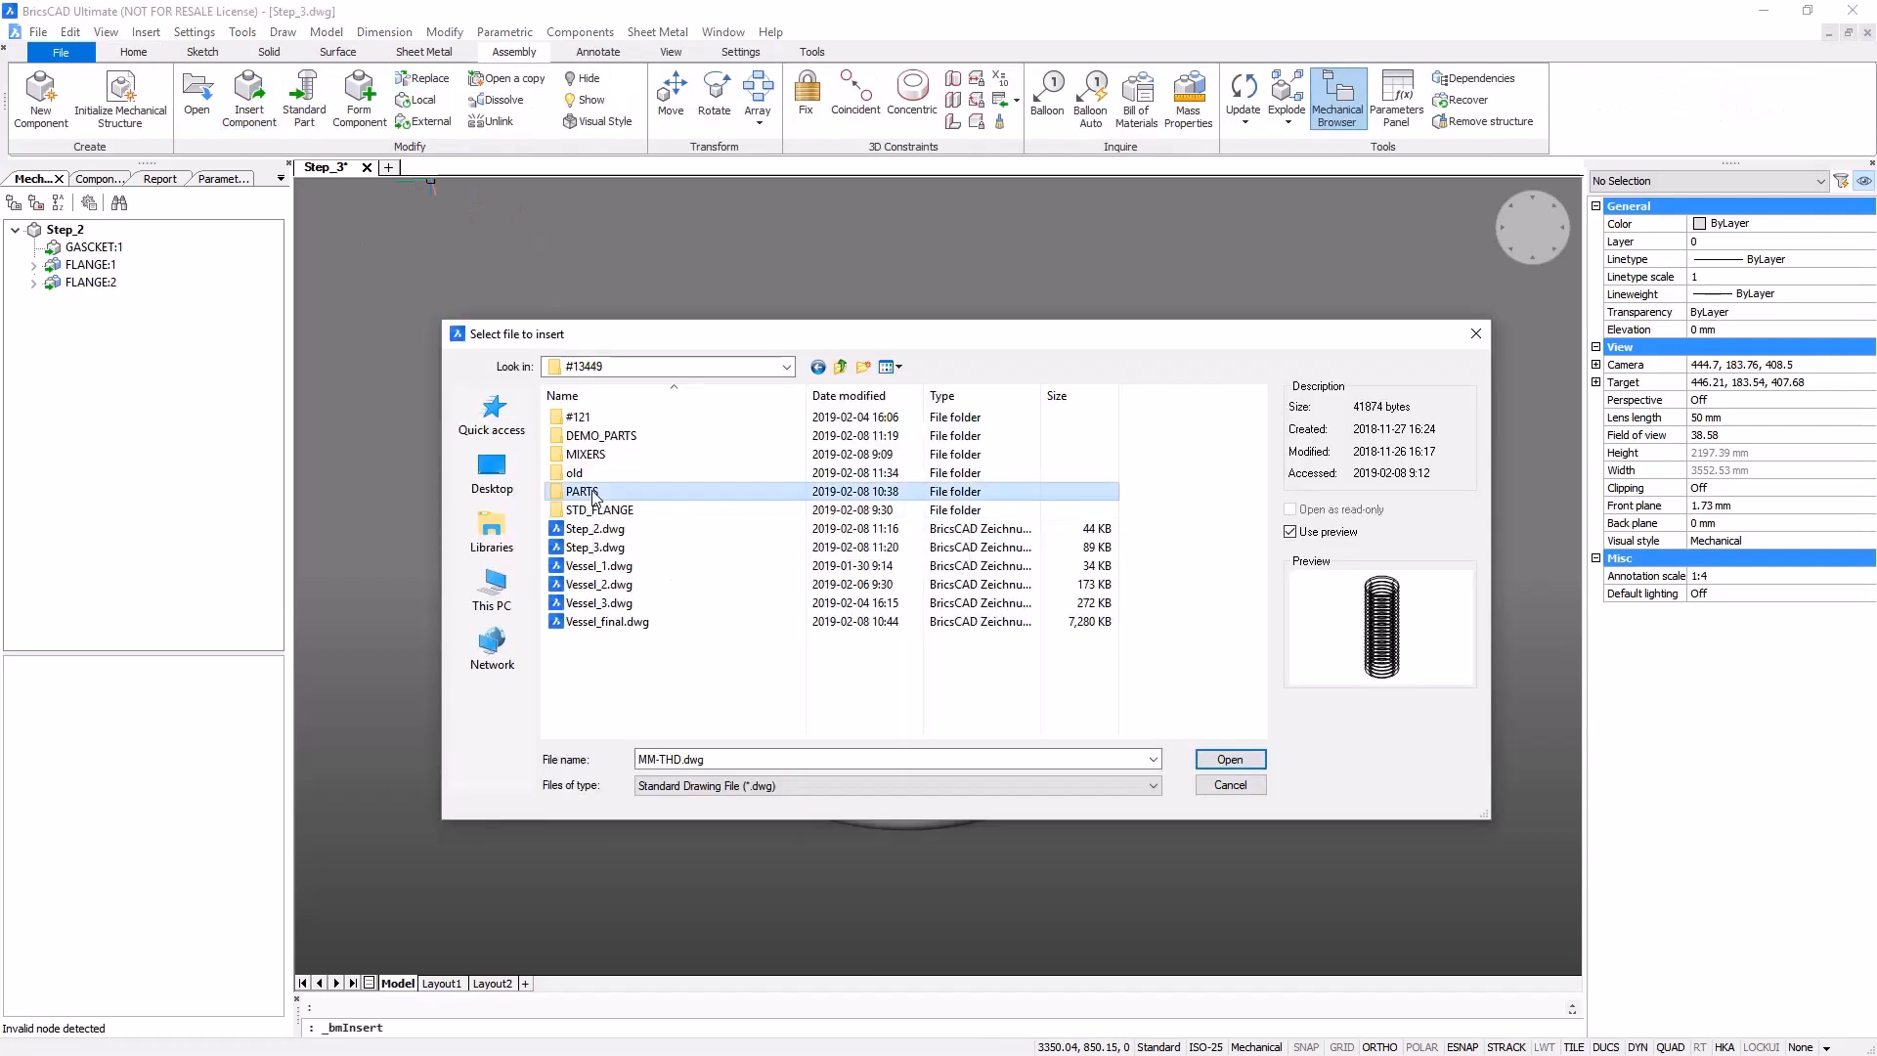
double_click(586, 492)
click(596, 546)
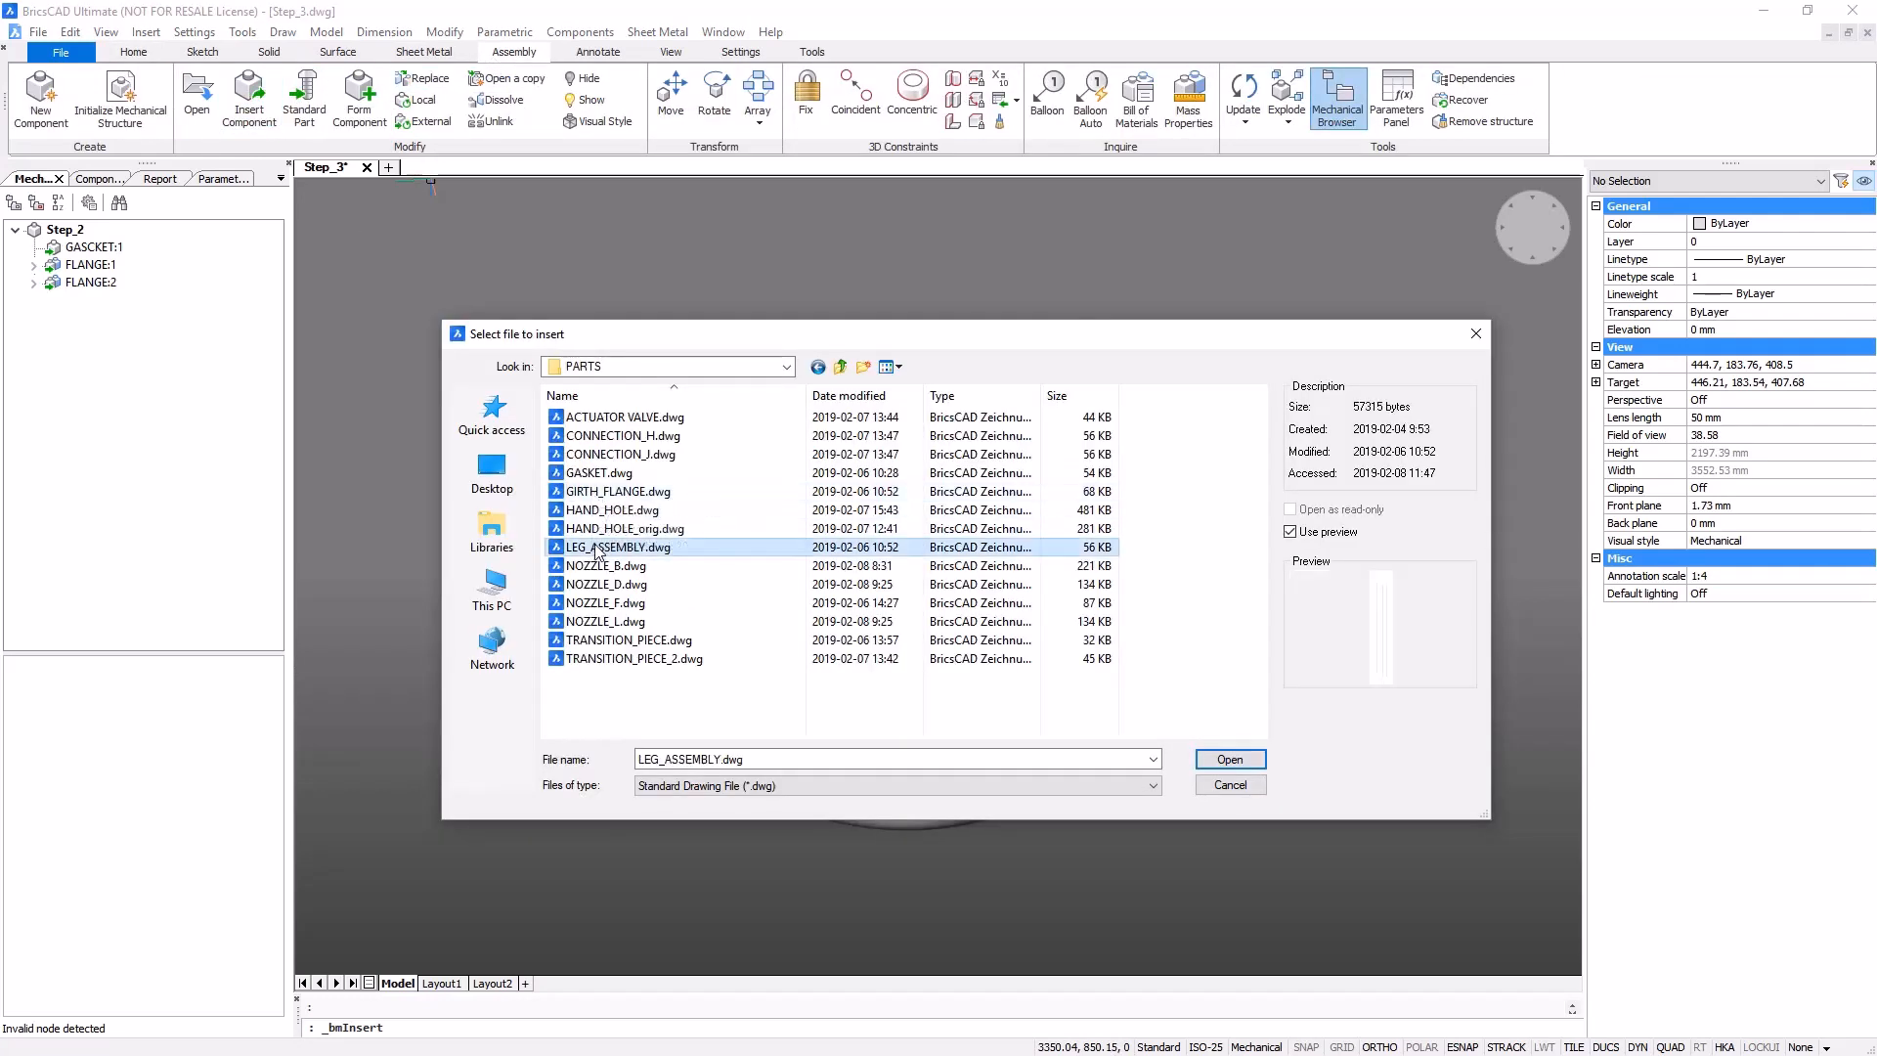
click(1229, 759)
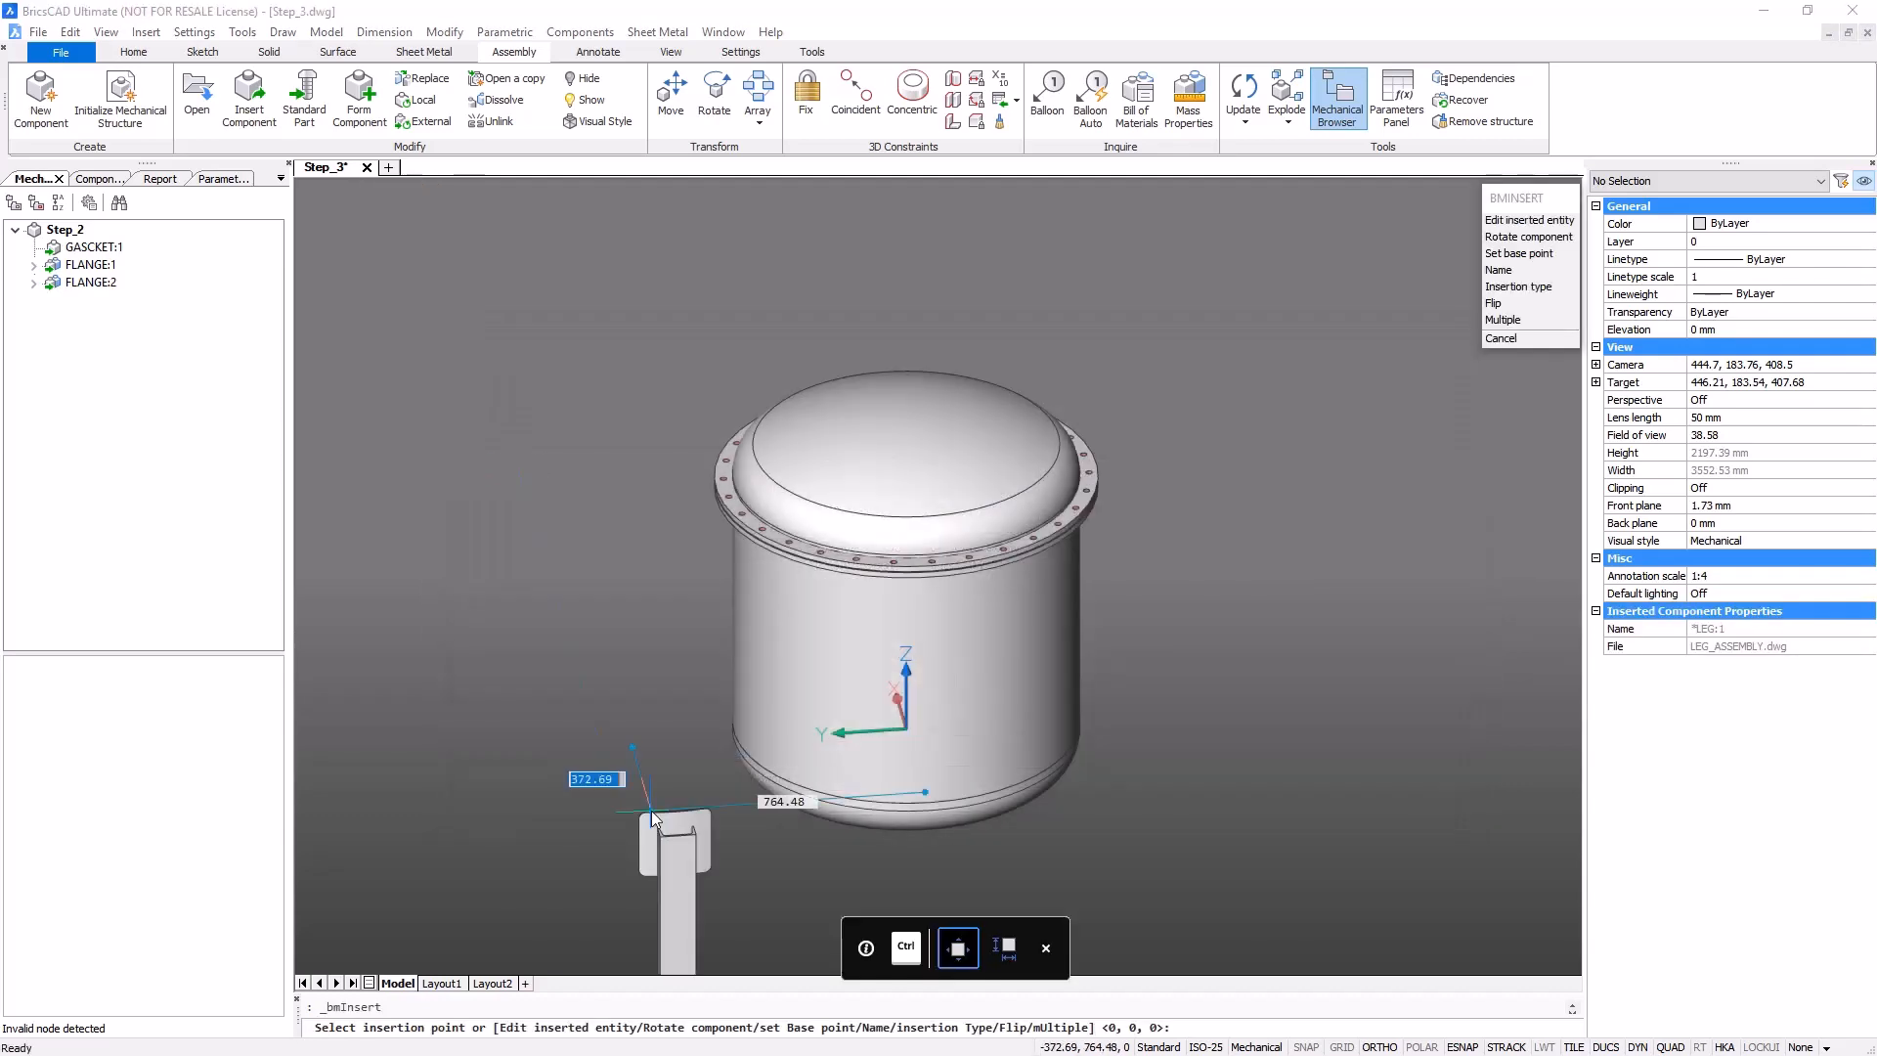
shift+middle_drag(938, 586, 751, 513)
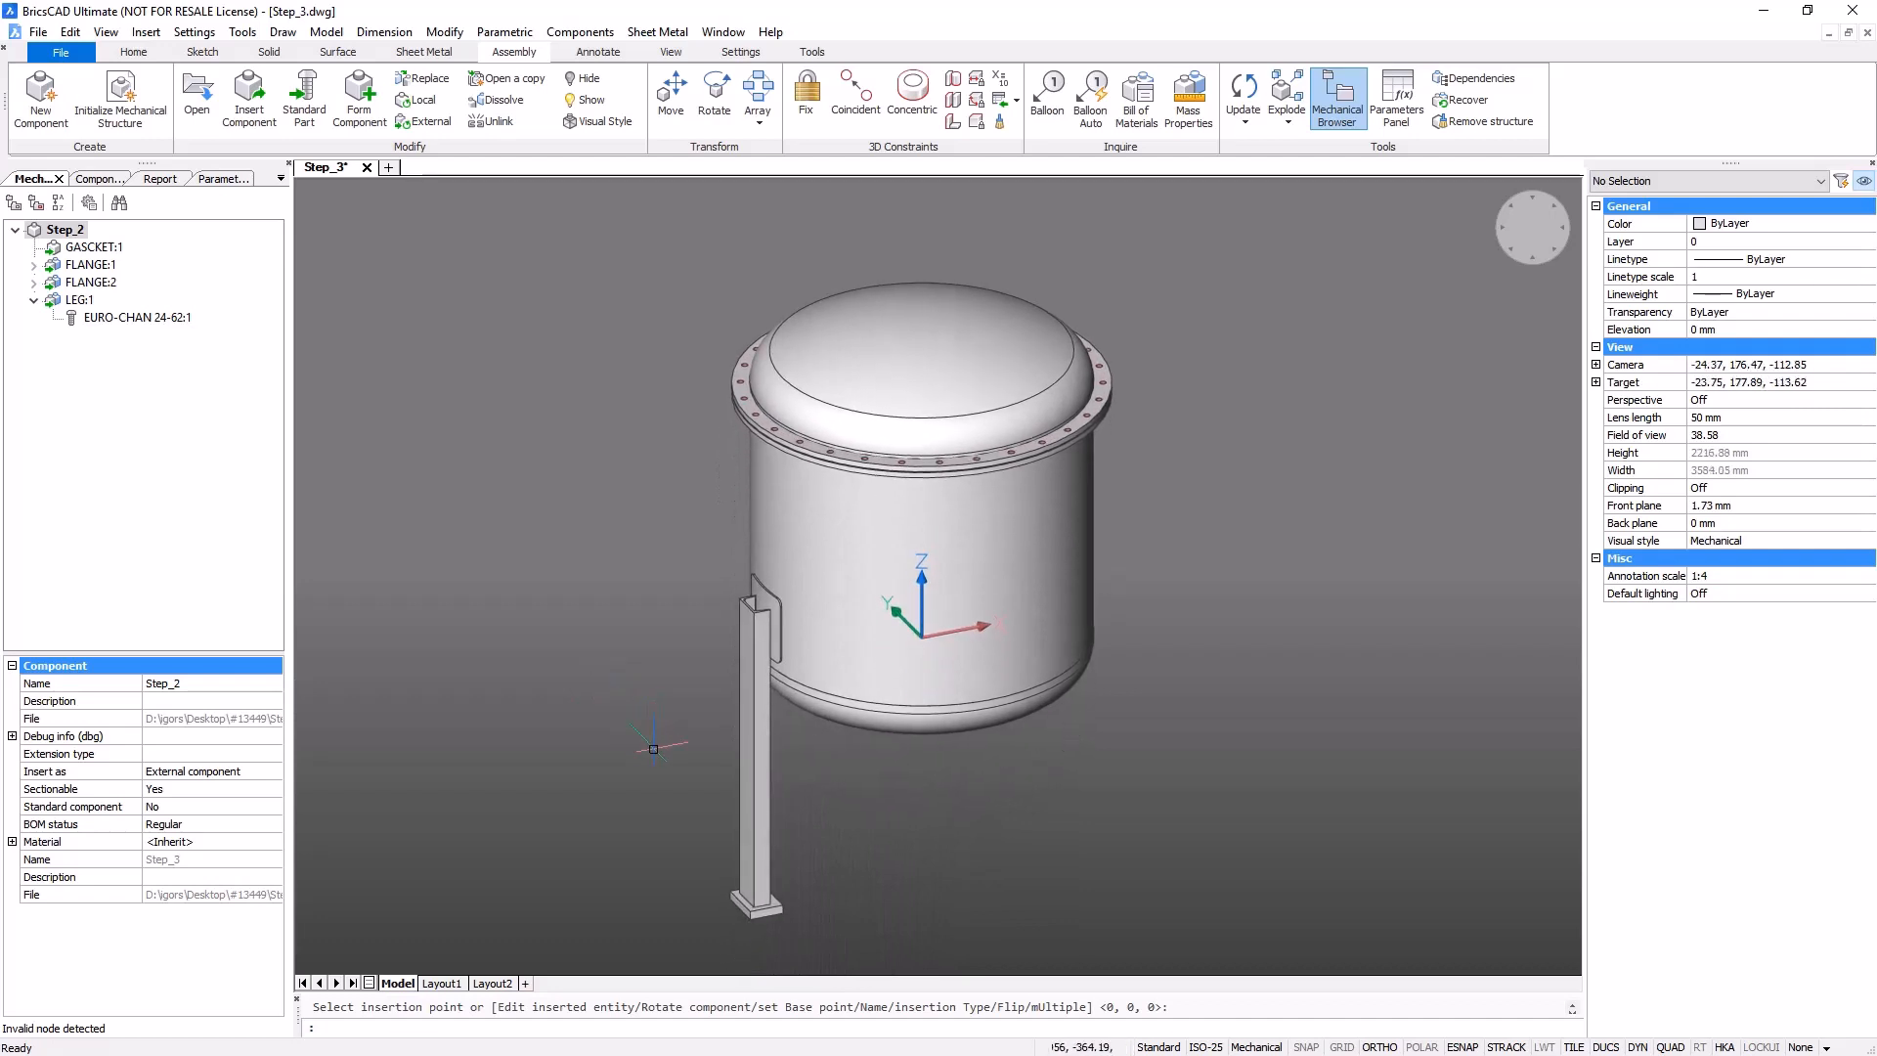
key(Return)
- Create an associative polar array of the leg component around the tank's centre at the origin with 4 items
click(847, 797)
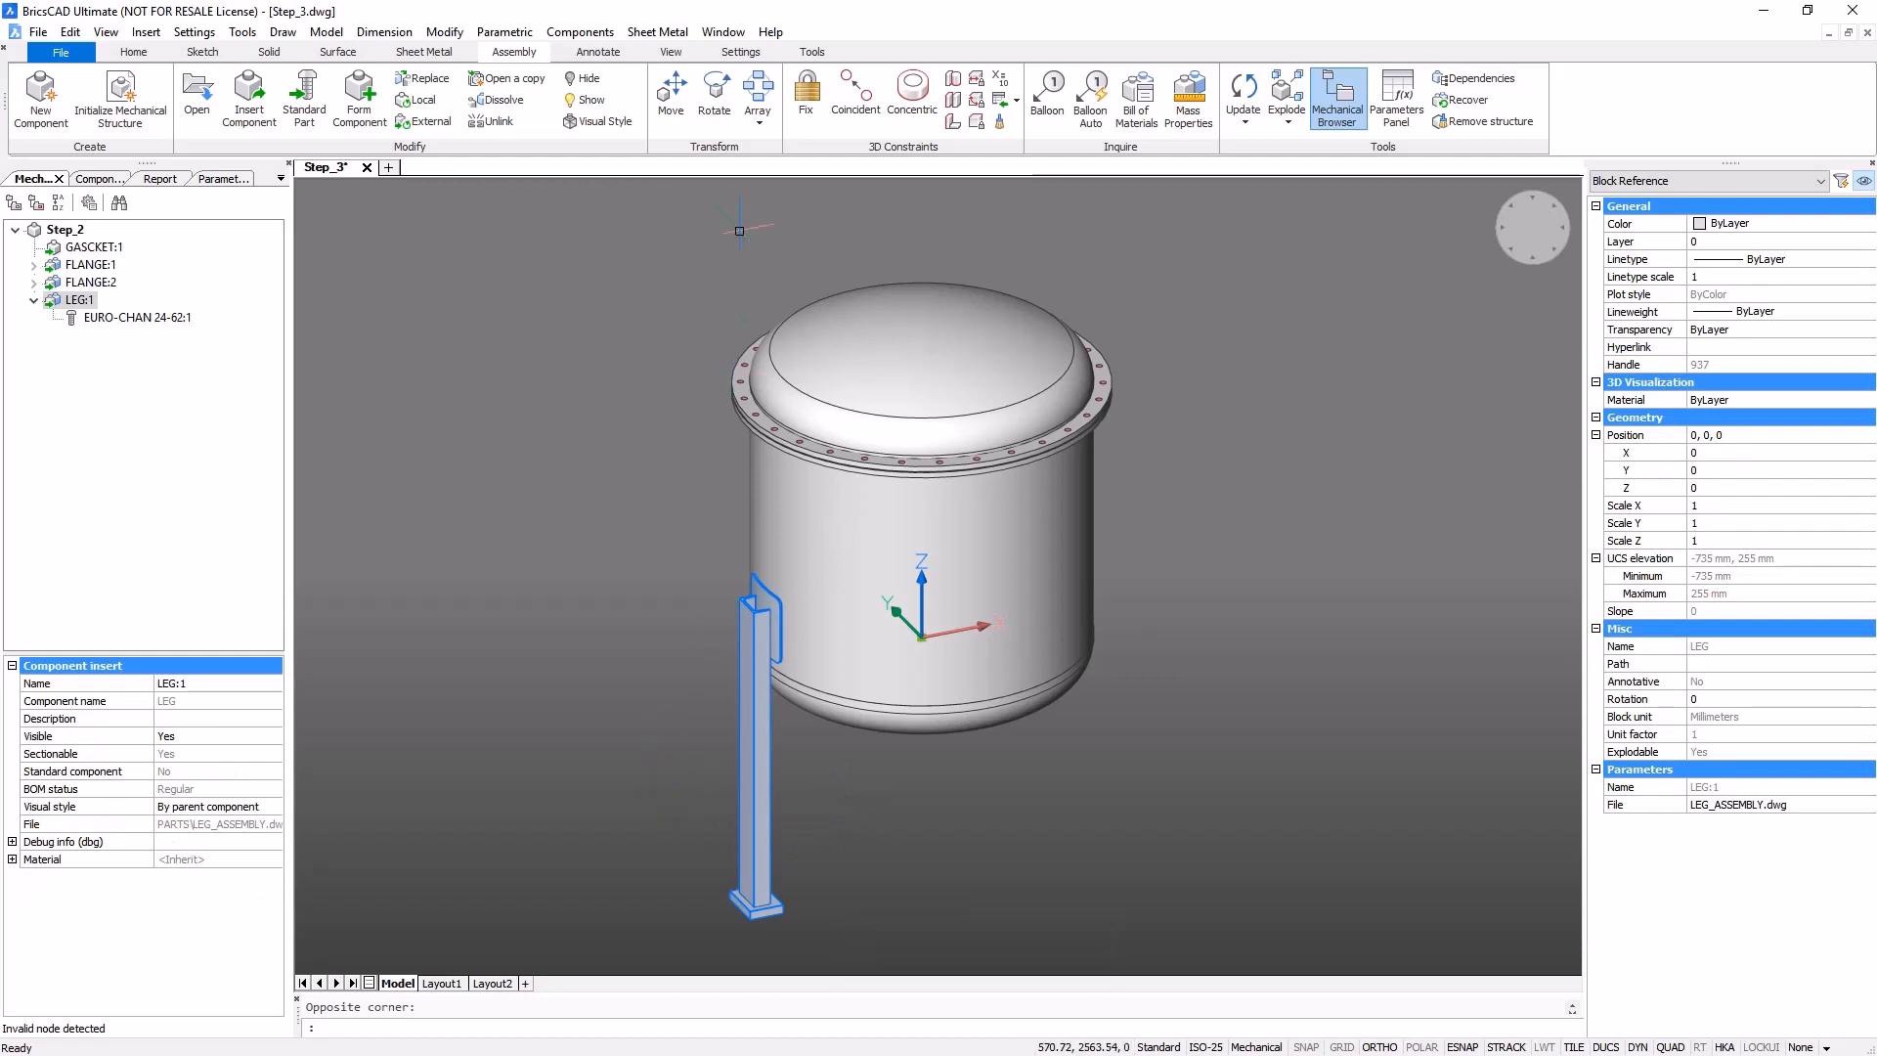
click(758, 88)
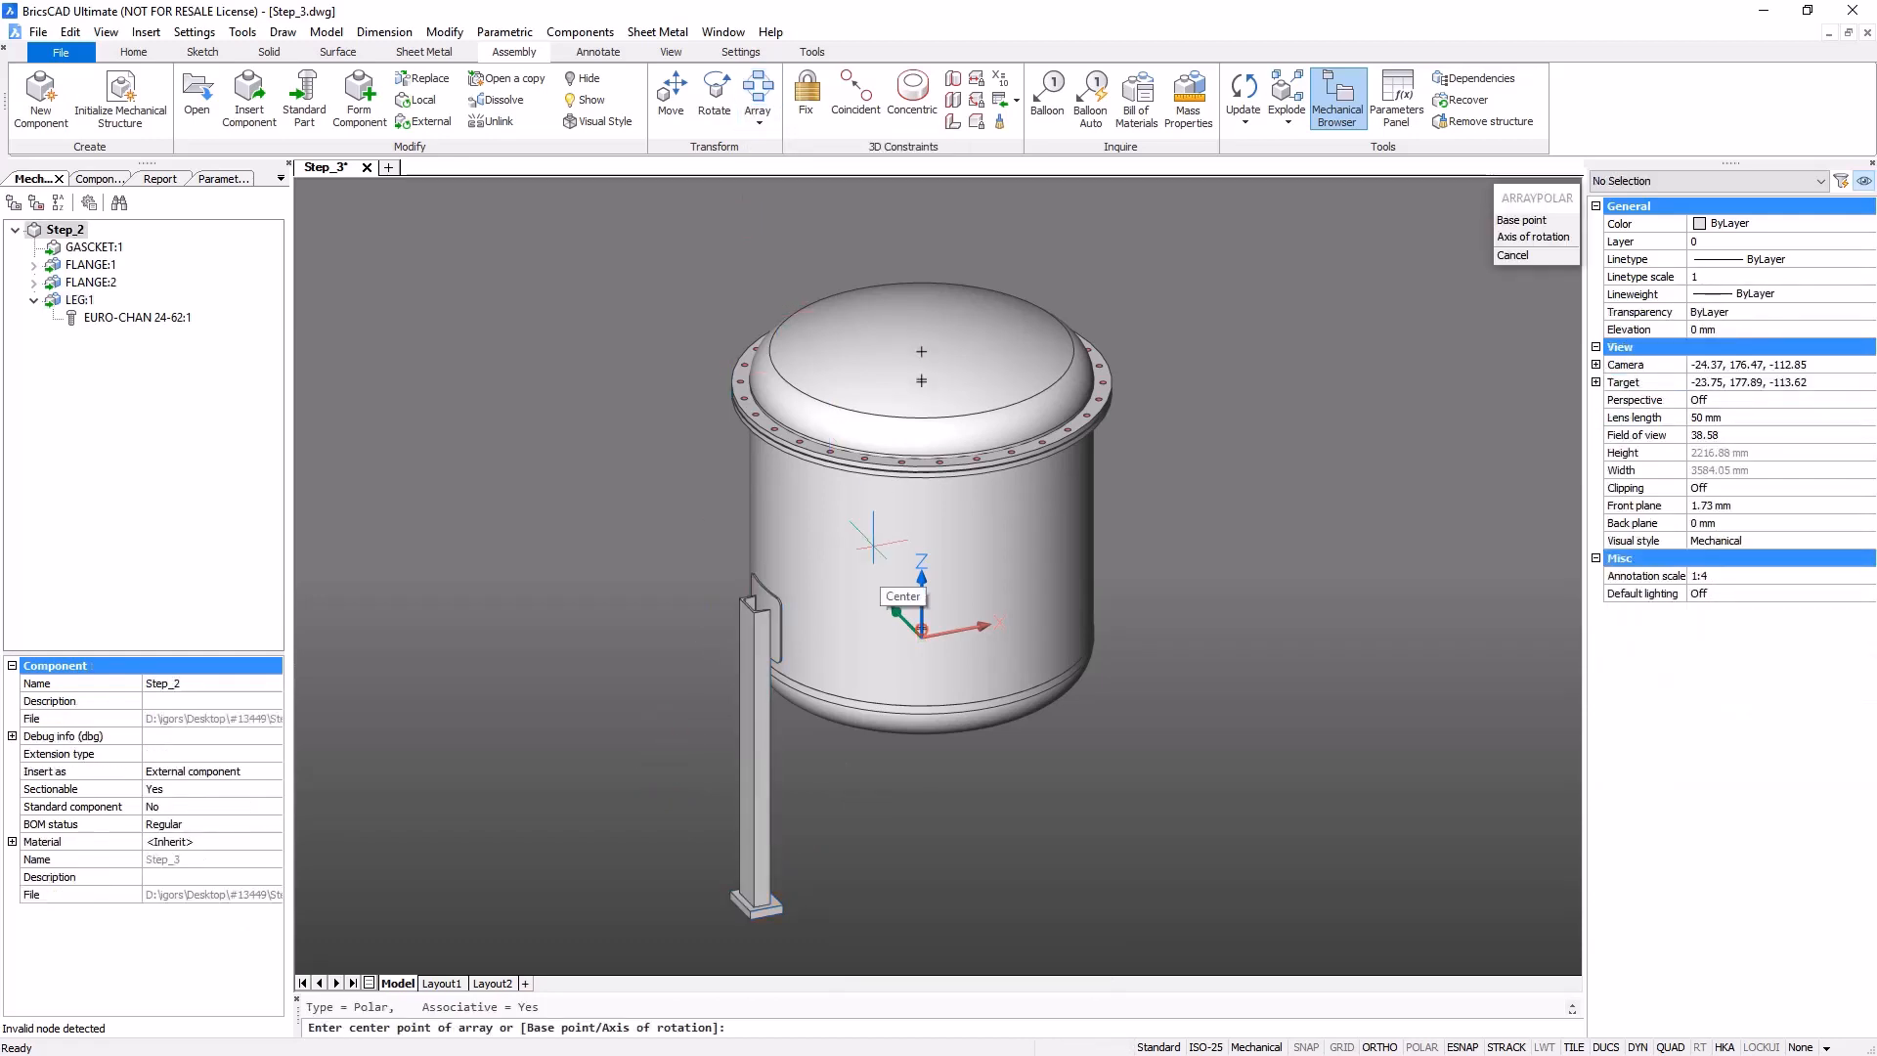
click(921, 636)
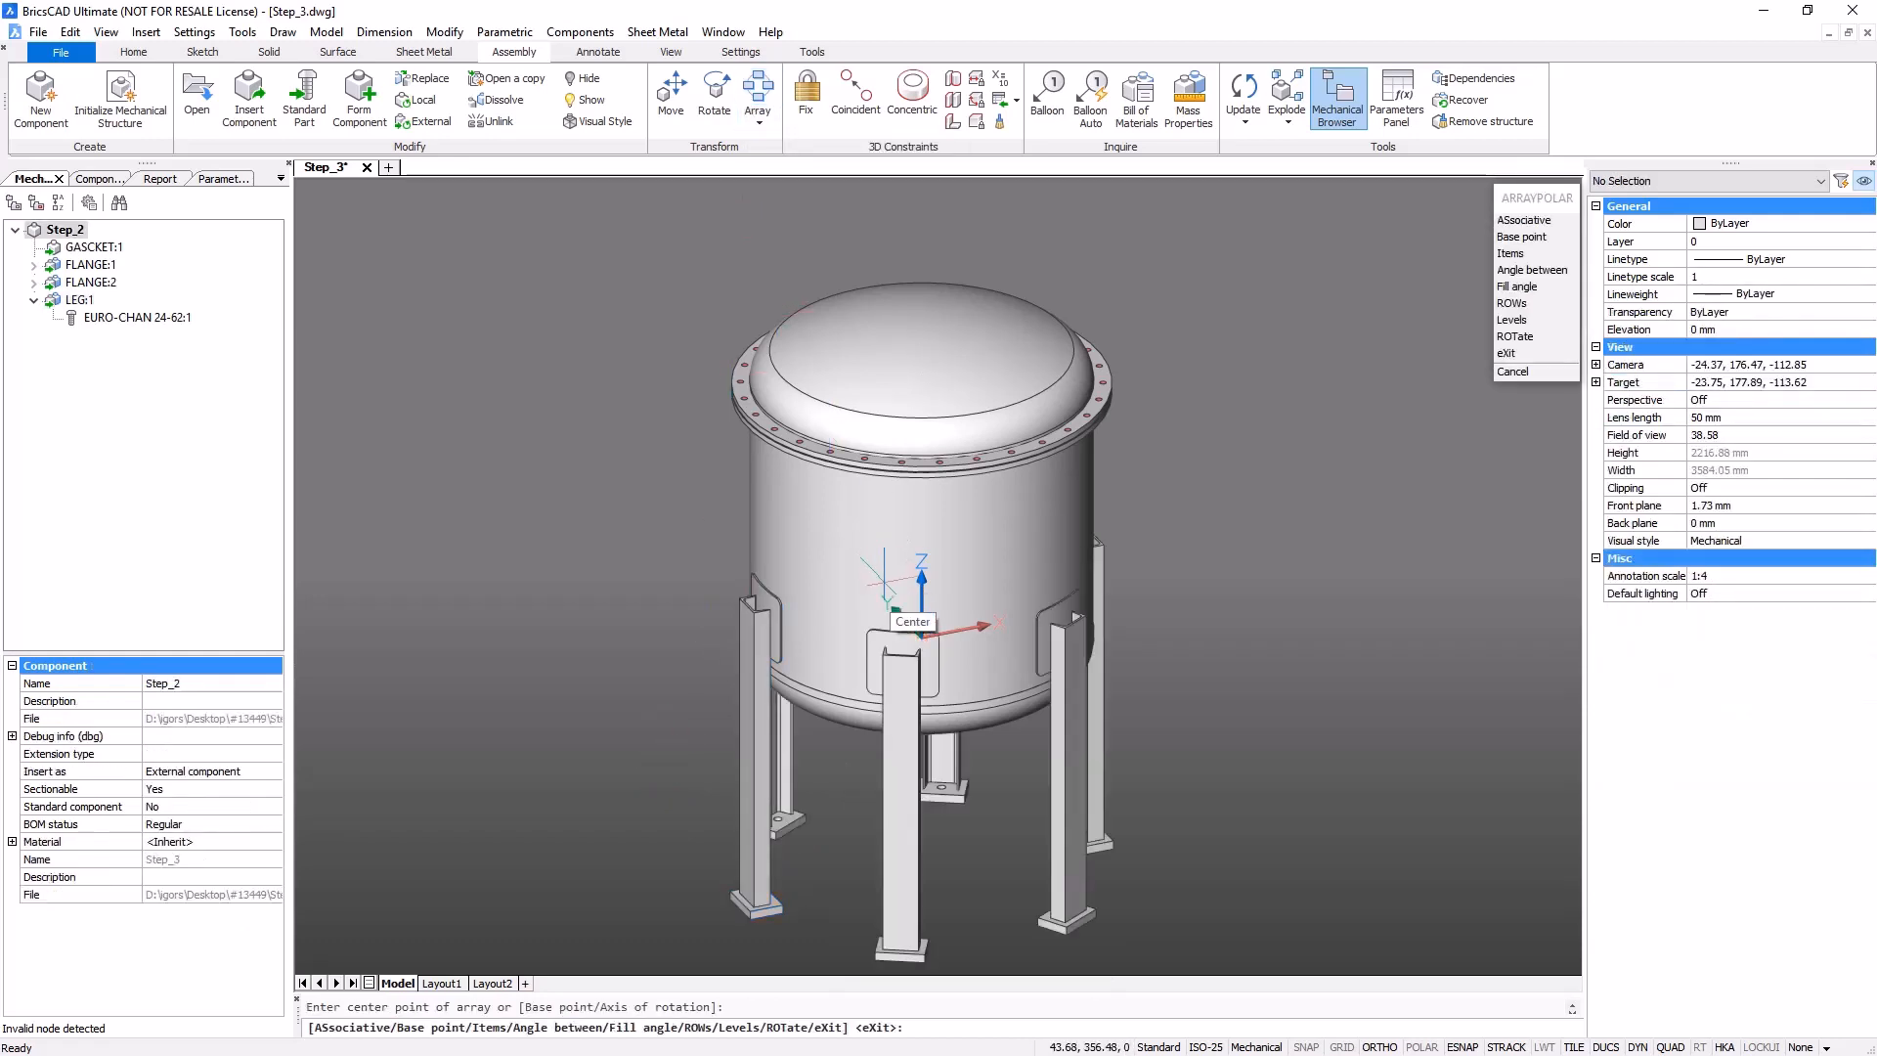
click(1509, 253)
text(4)
key(Return)
key(Escape)
- Add a 3D angle constraint of 45° between the world Y axis and the Y axis of the leg block
click(1533, 228)
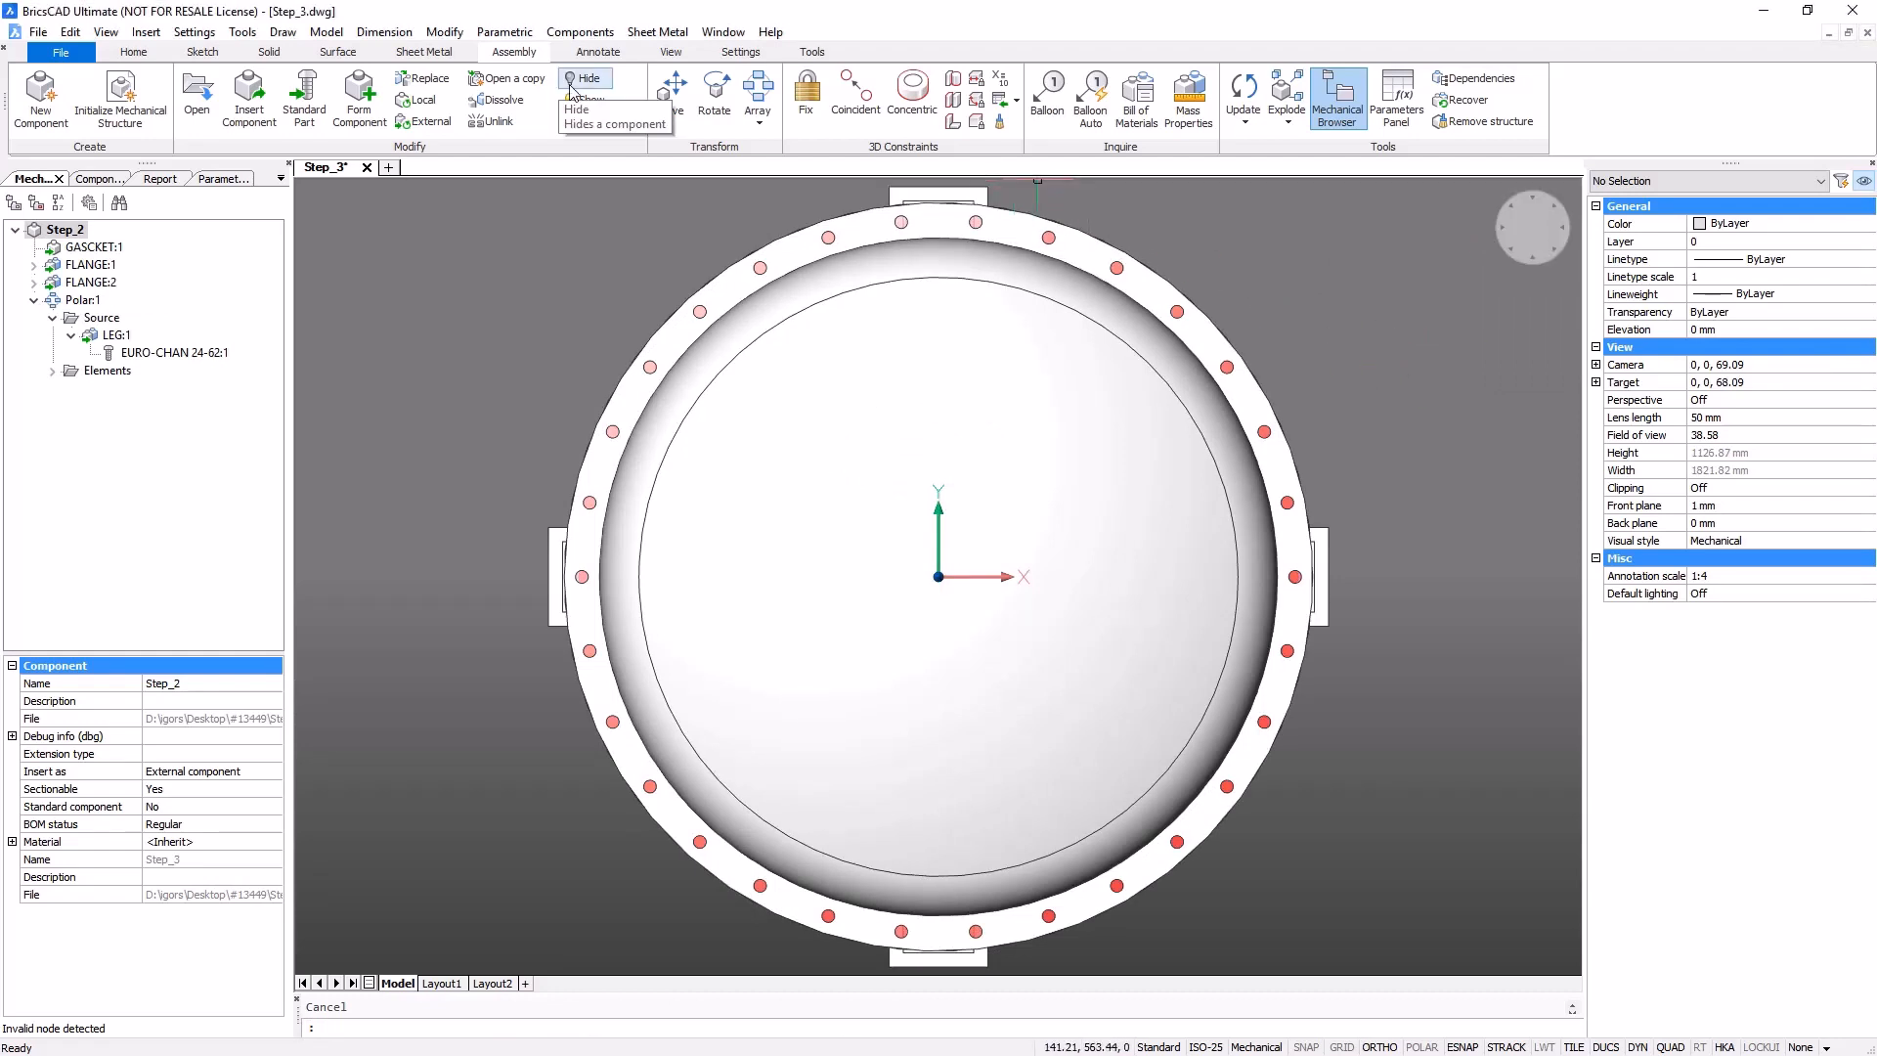
click(269, 53)
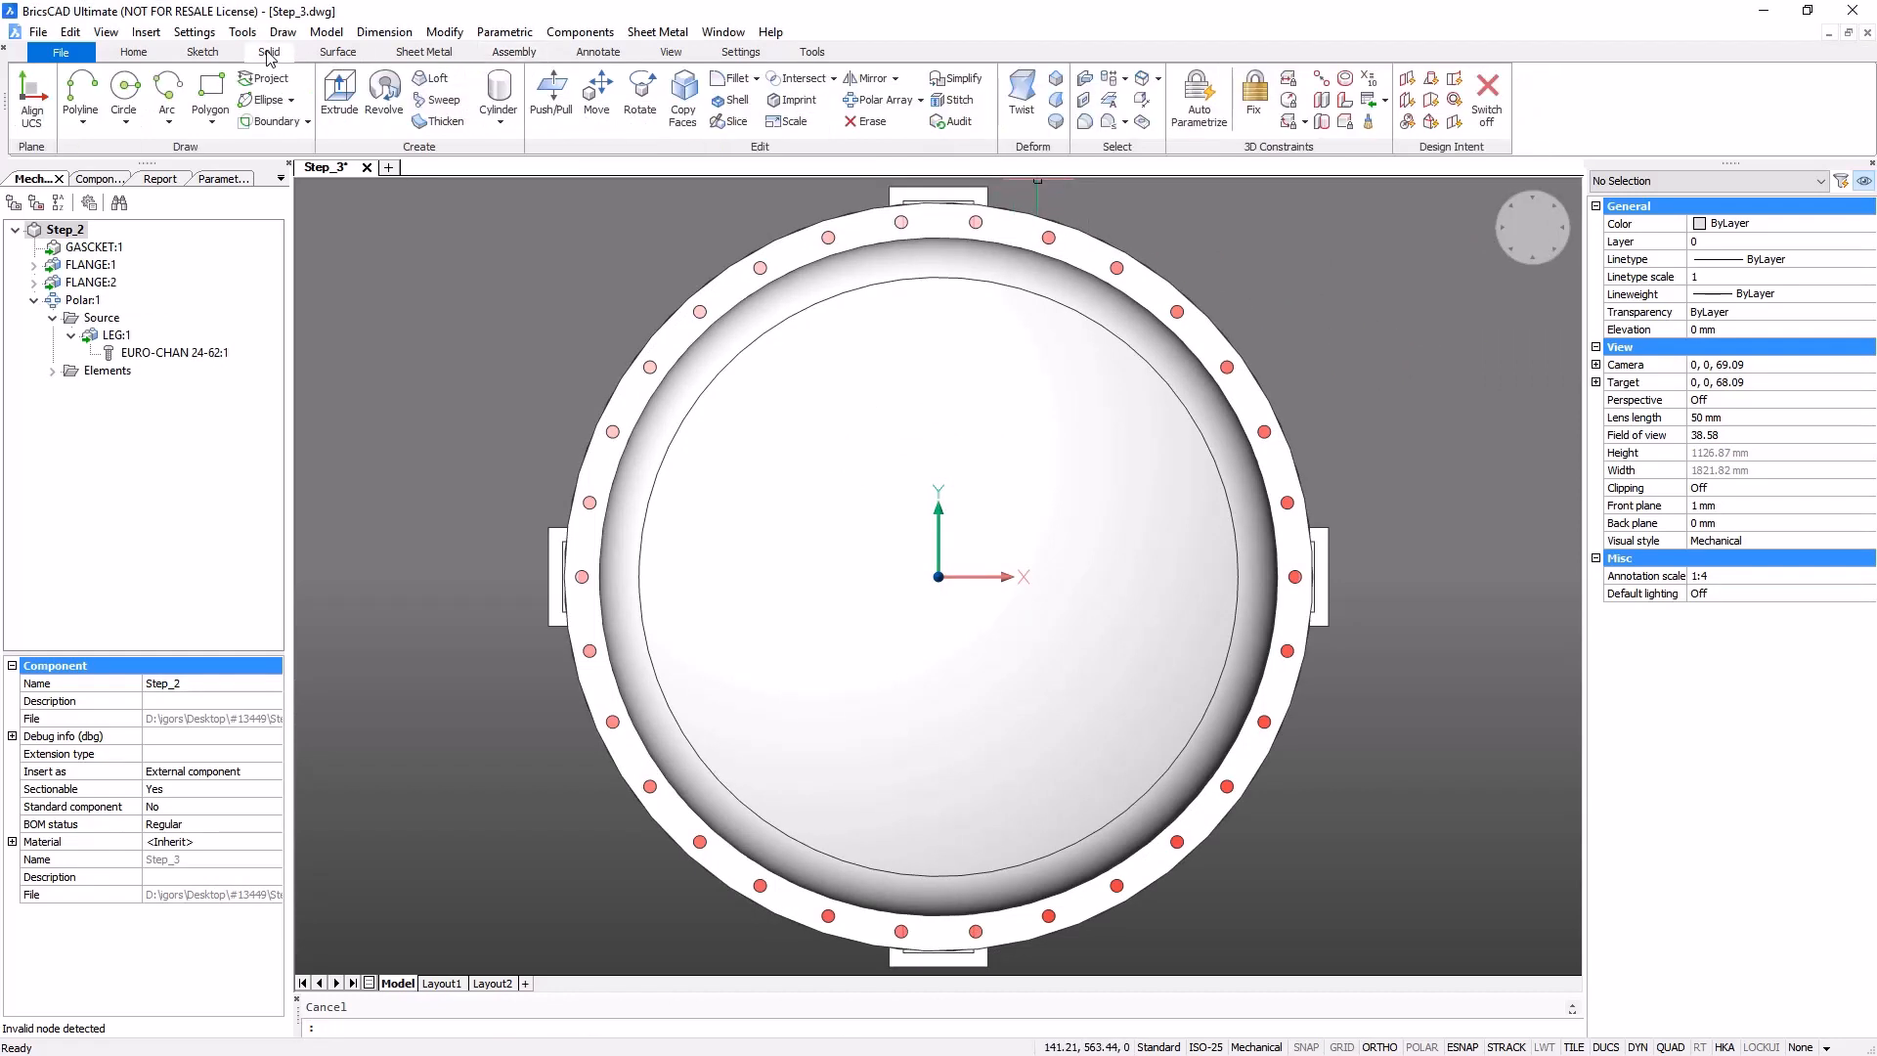
click(1306, 122)
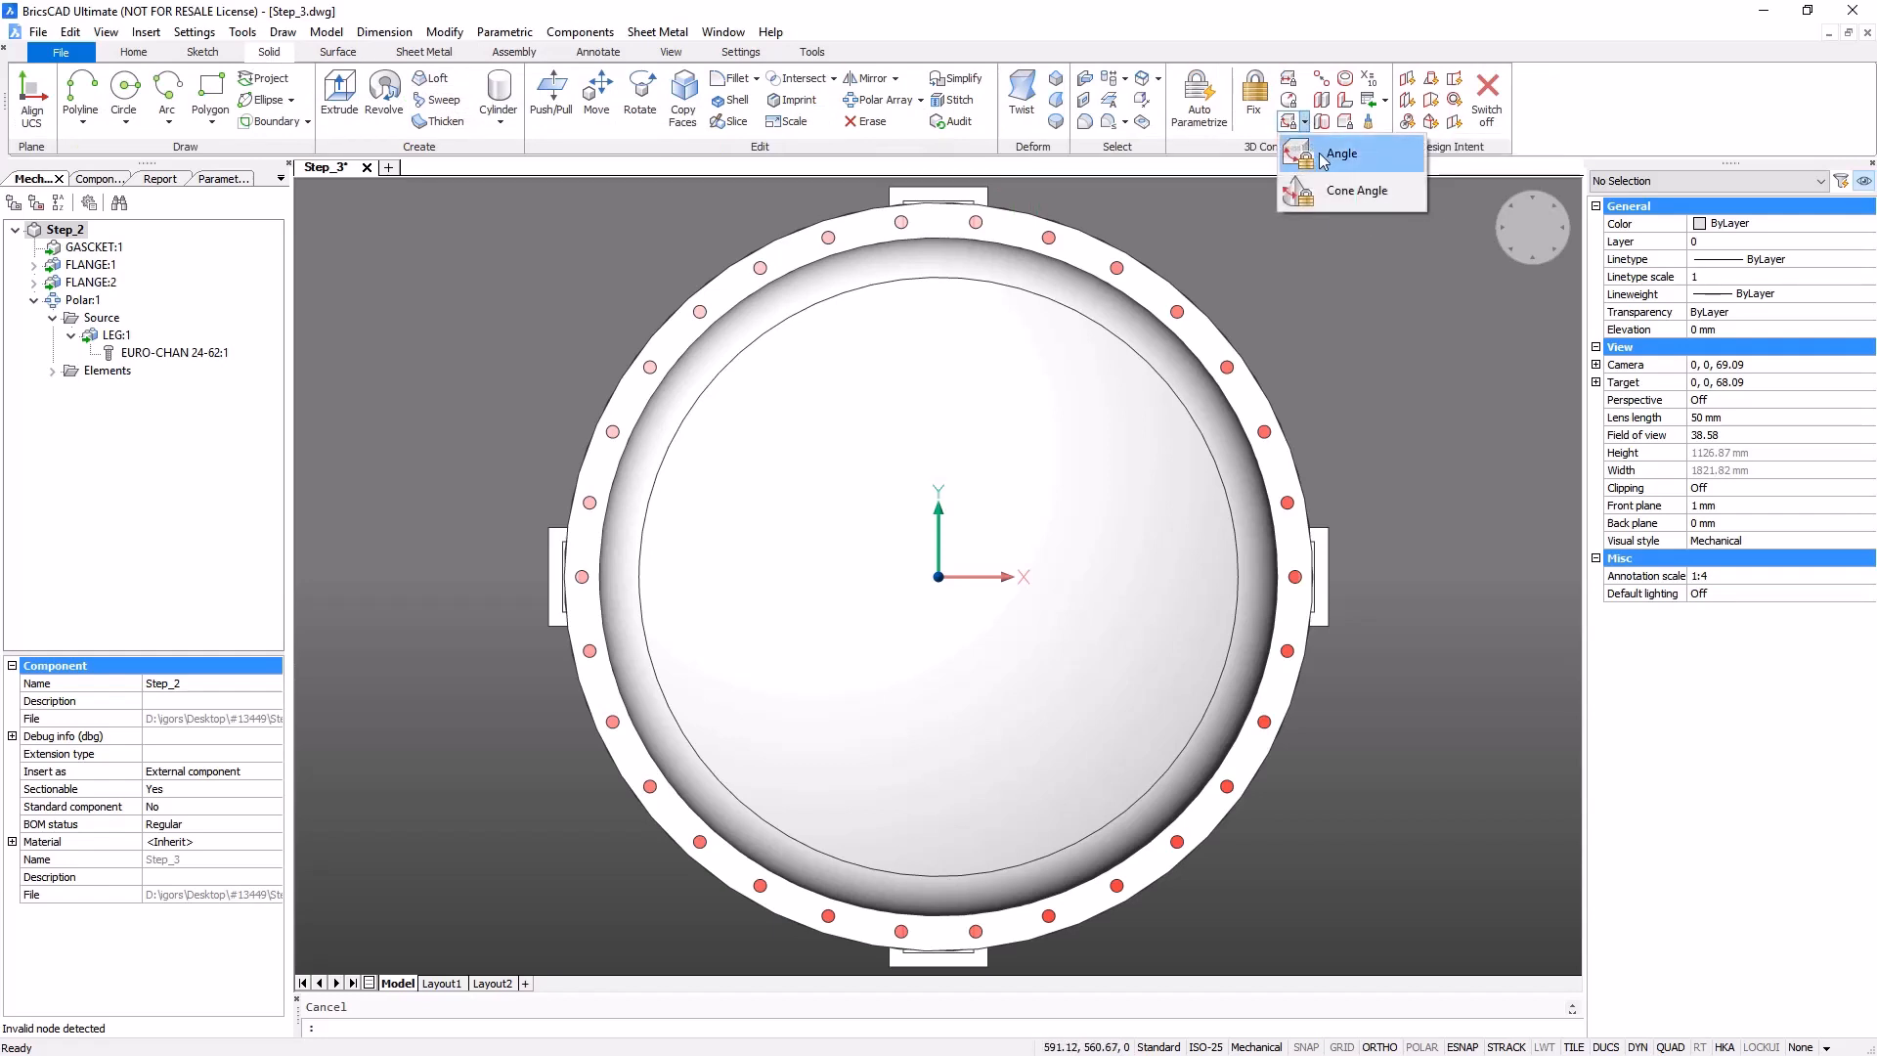
click(1339, 154)
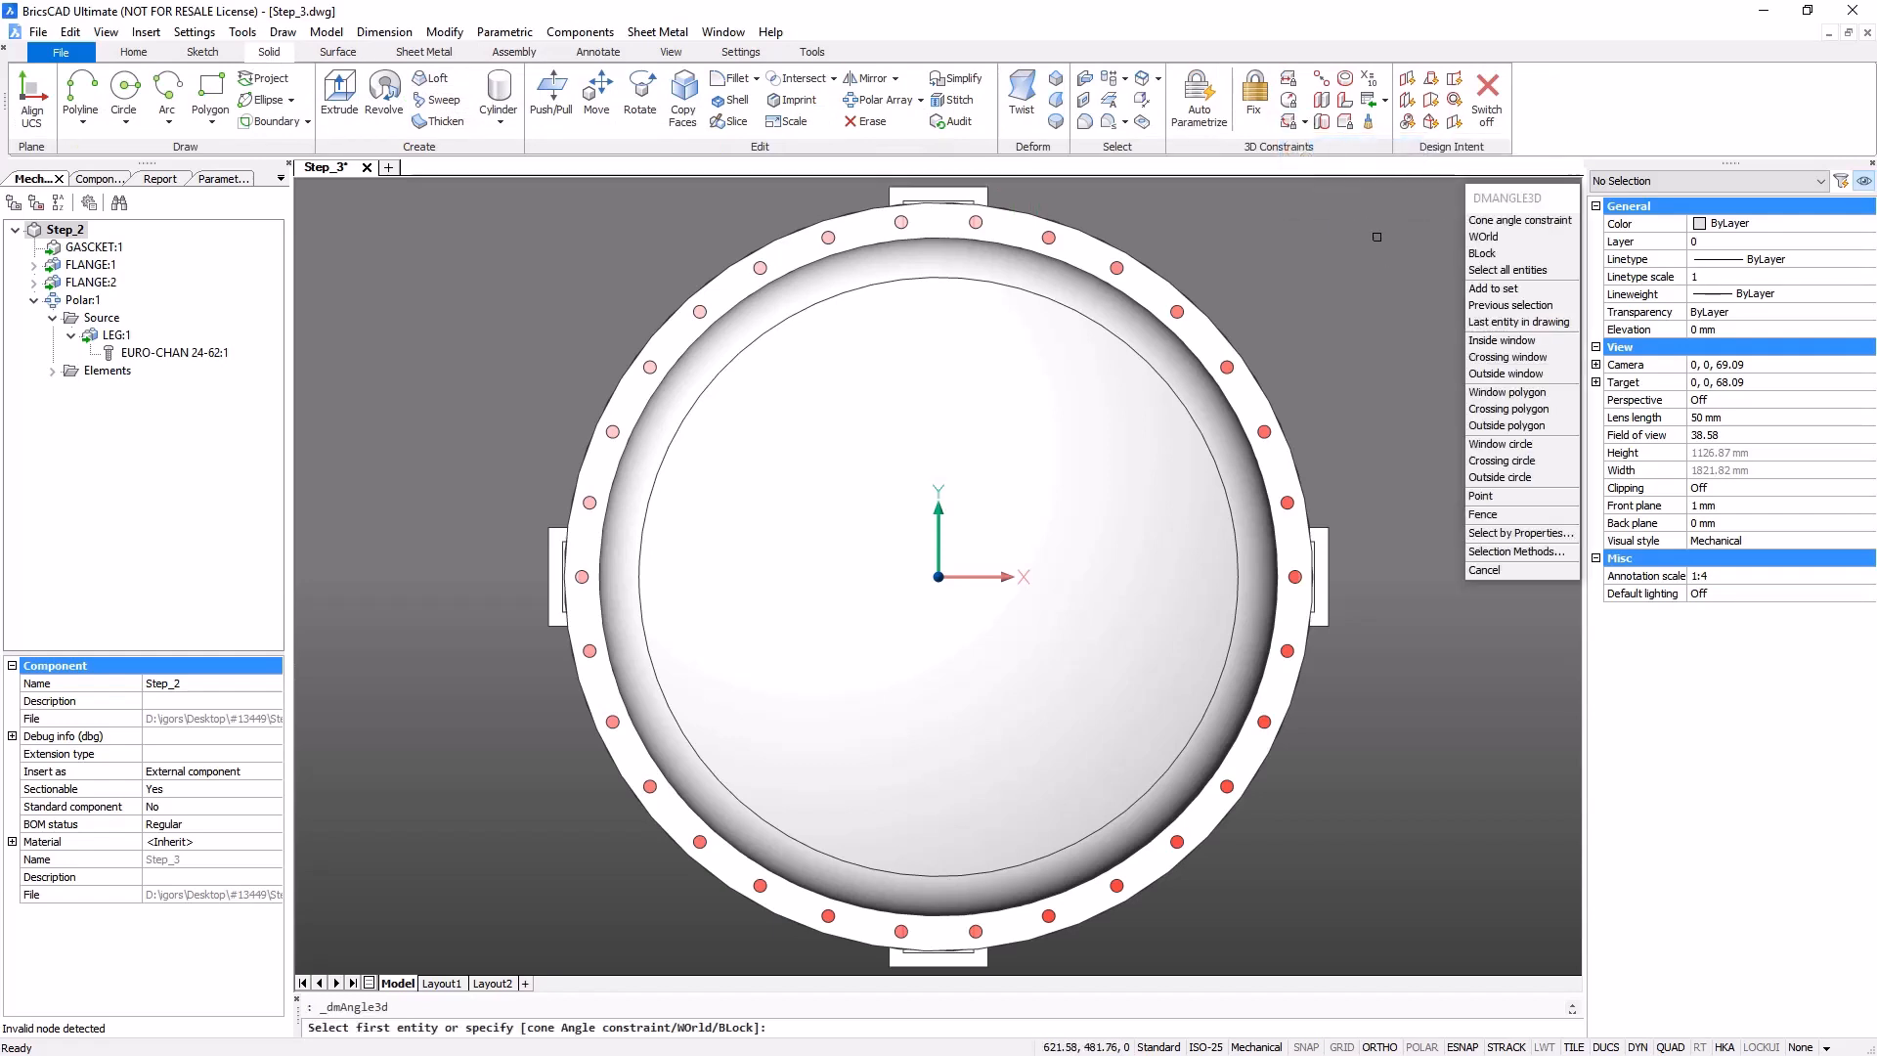
click(1501, 238)
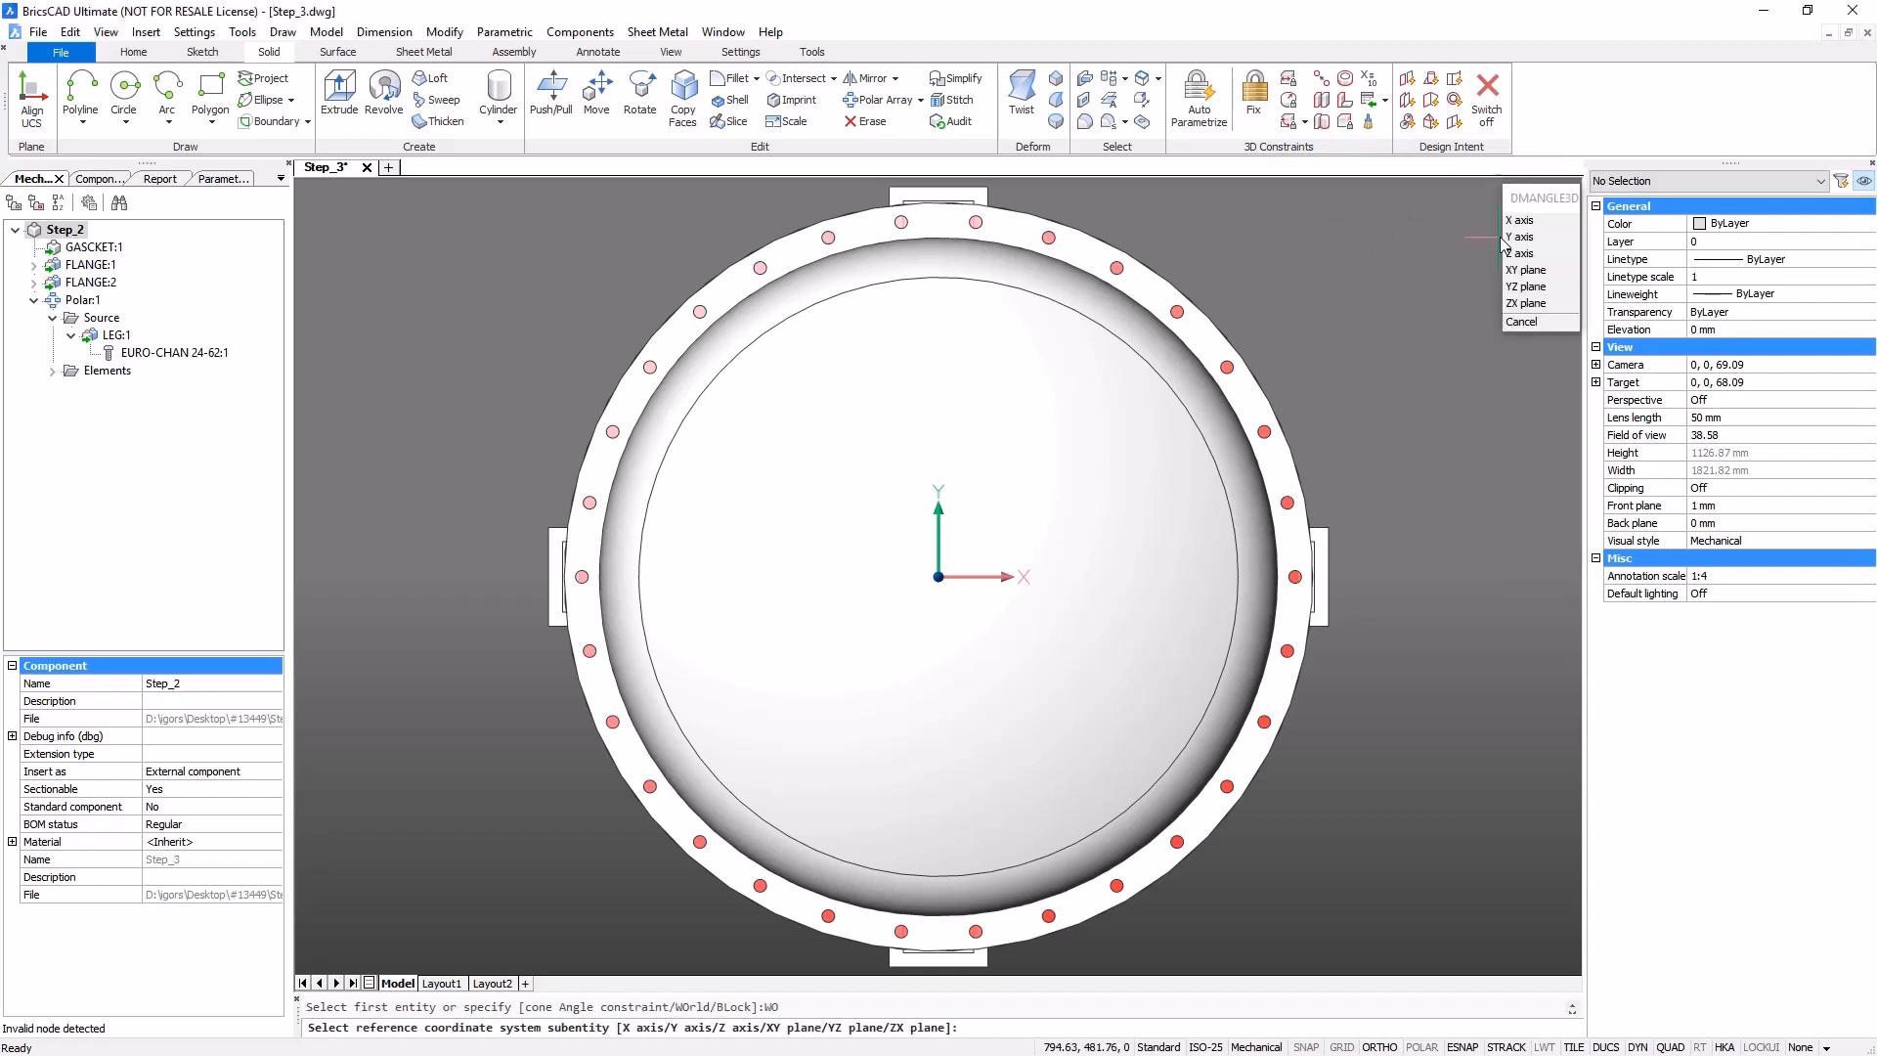
click(1516, 244)
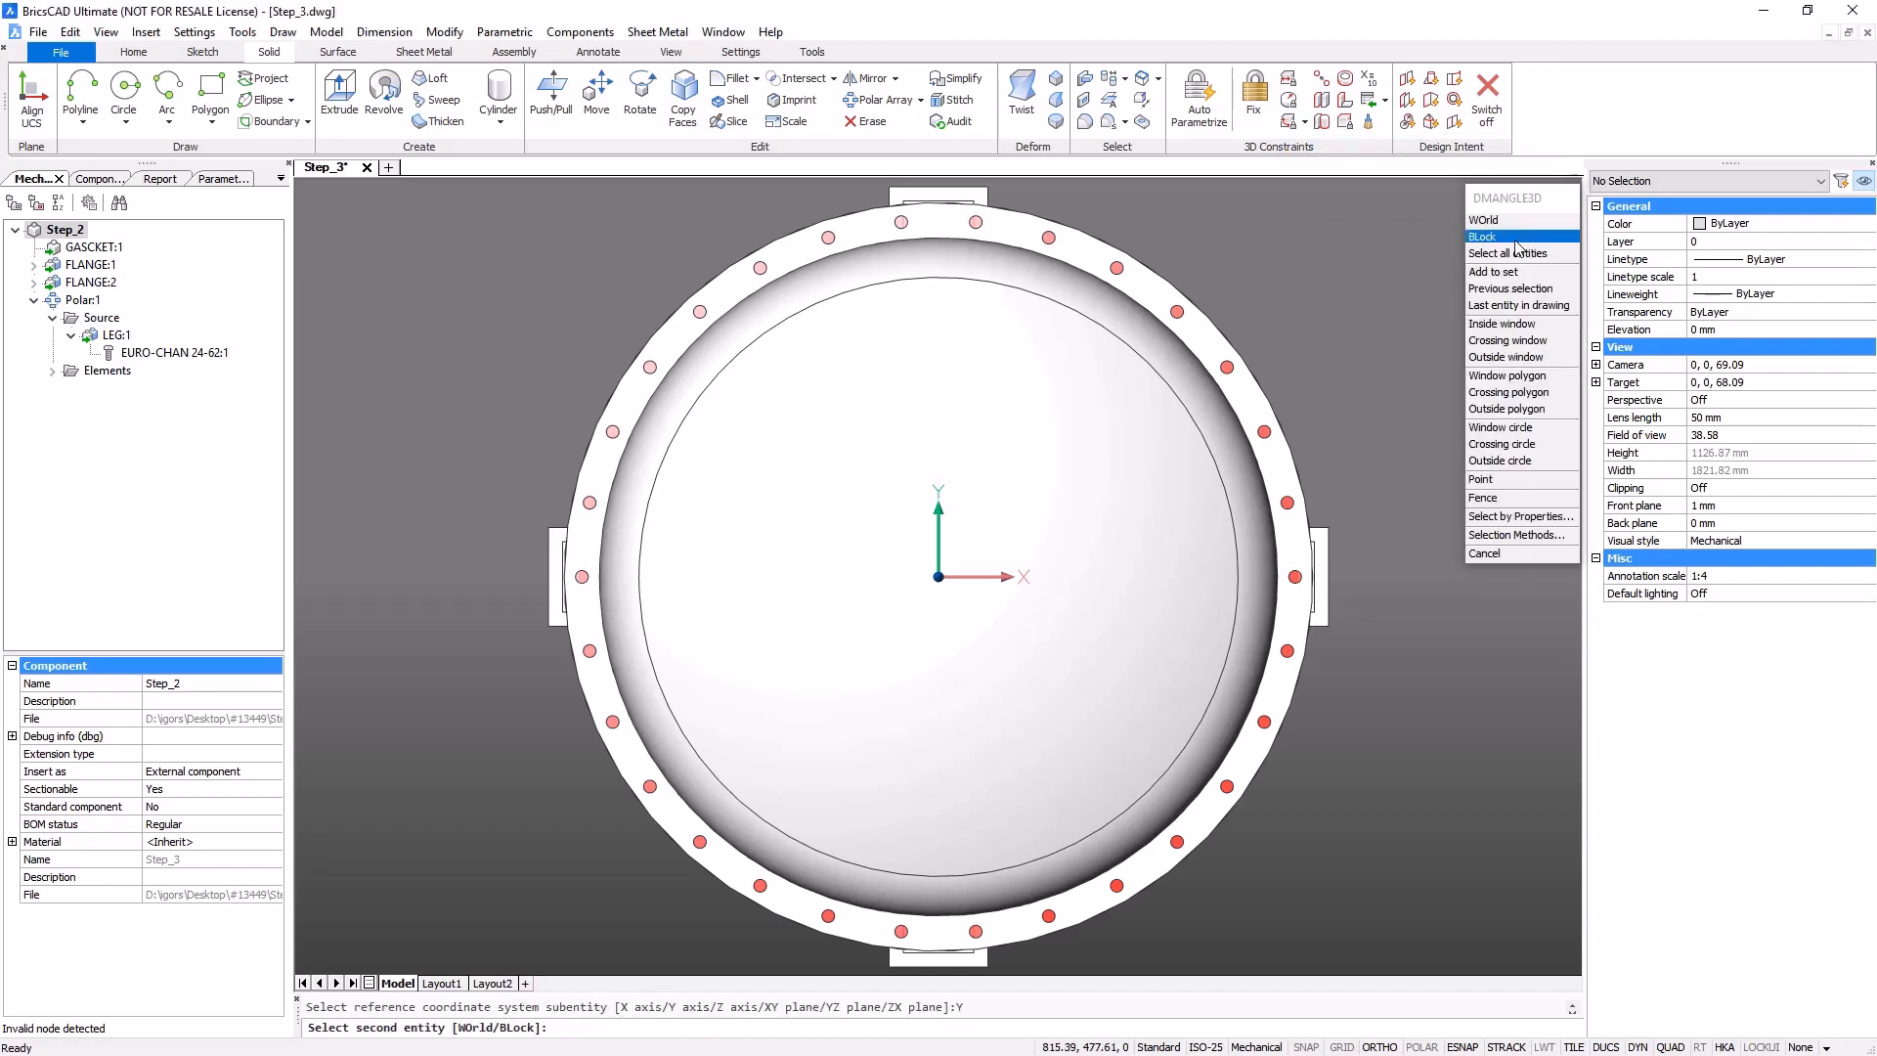
click(1515, 241)
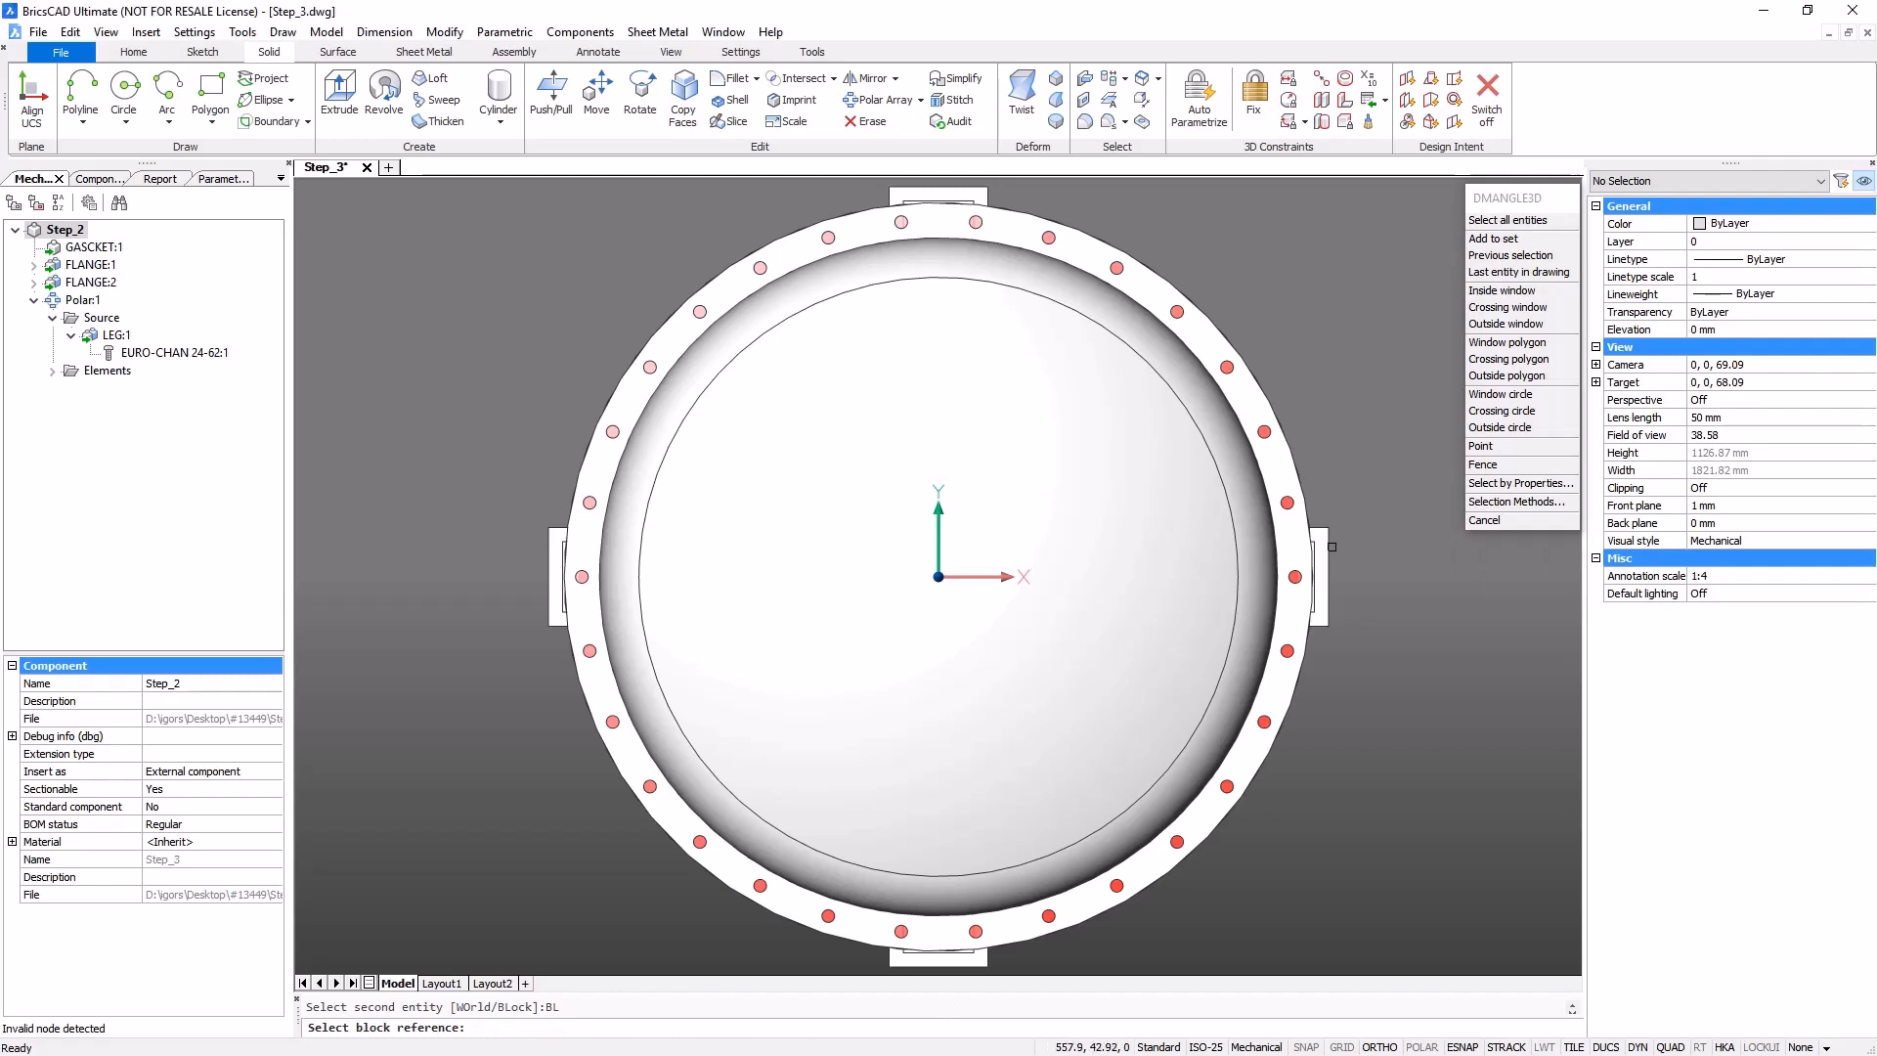
click(1322, 545)
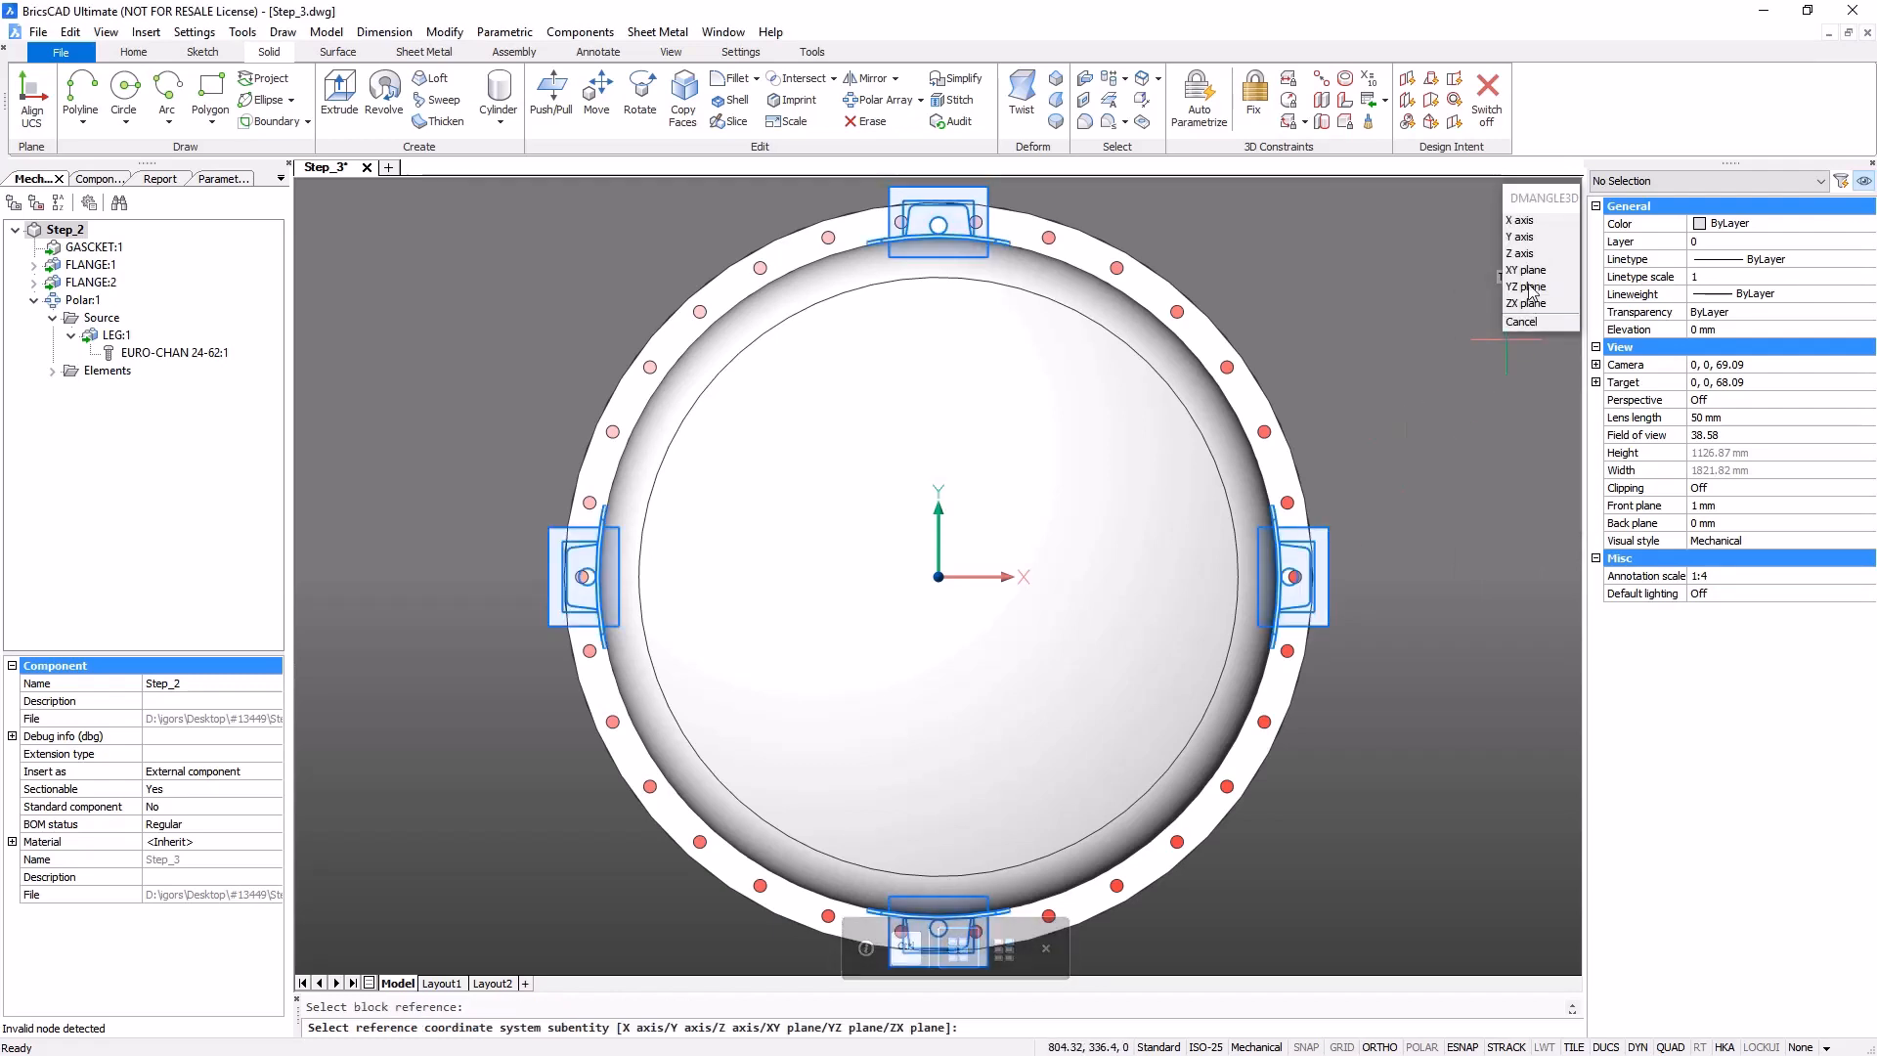
click(1533, 245)
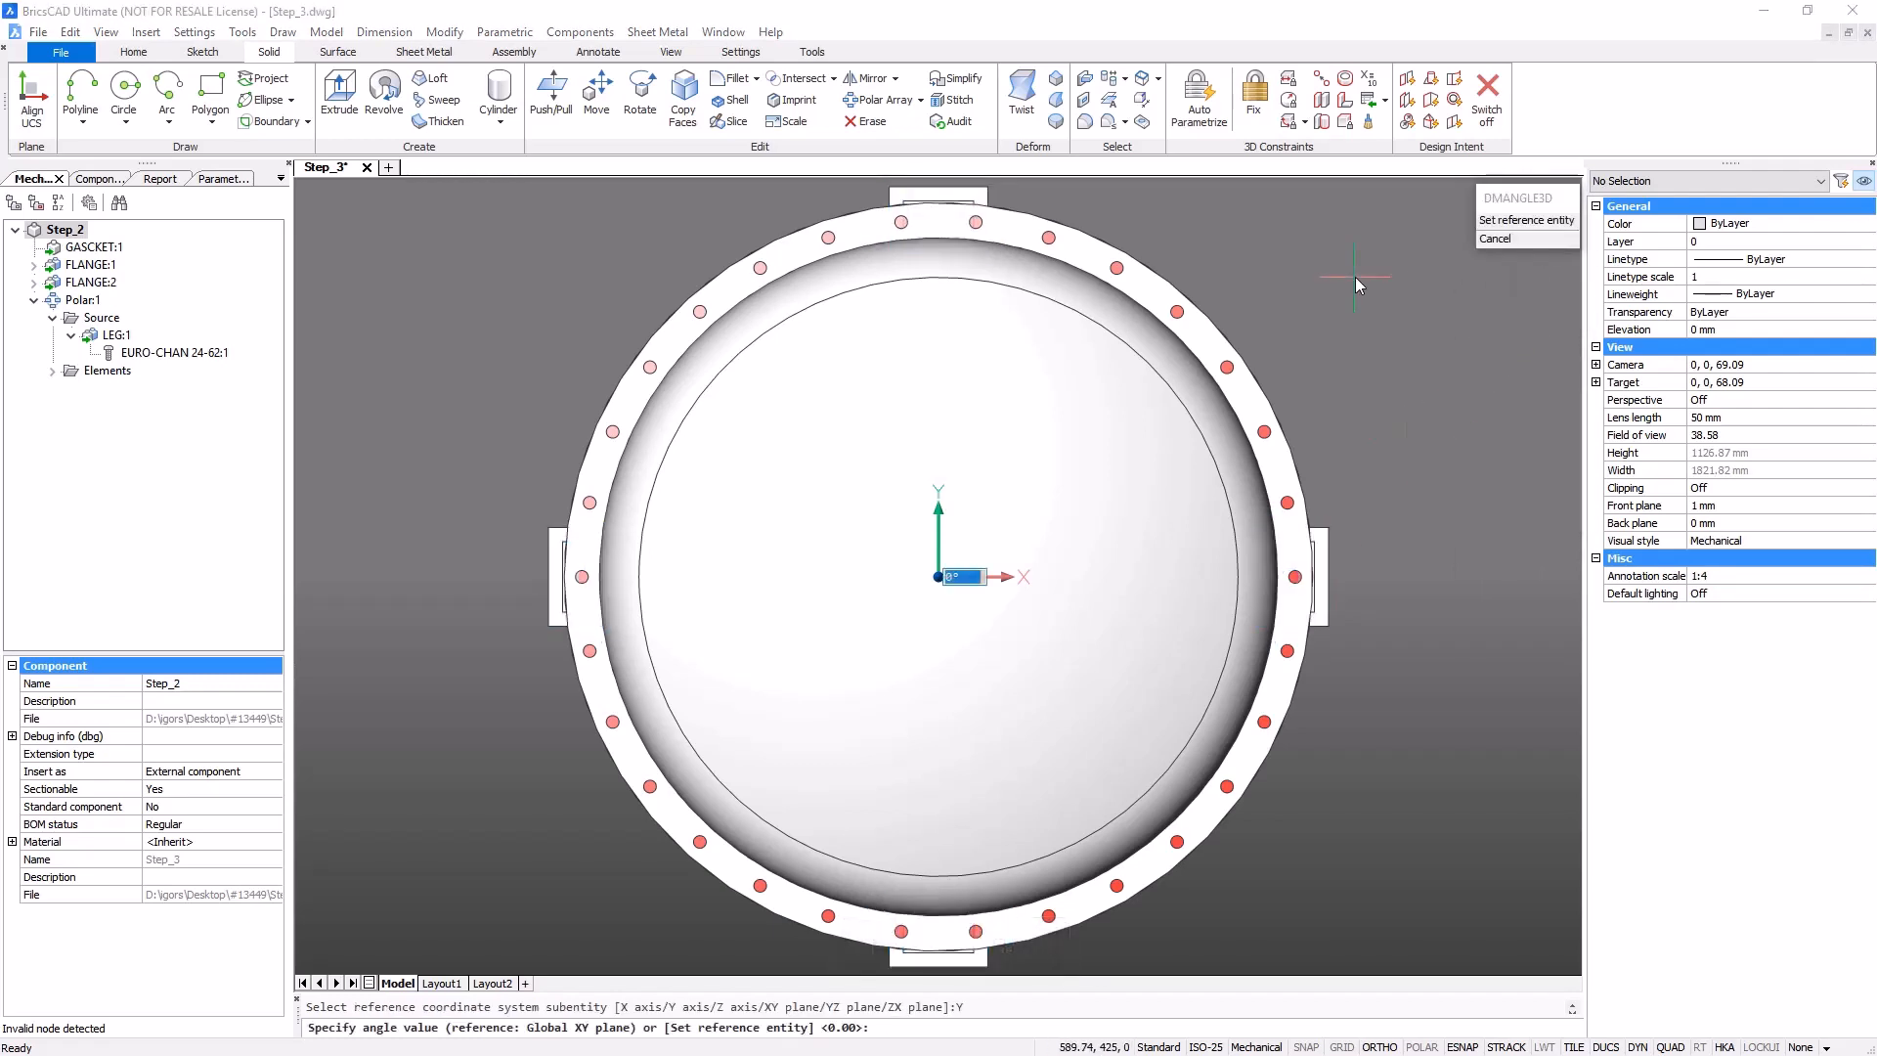
text(45)
key(Return)
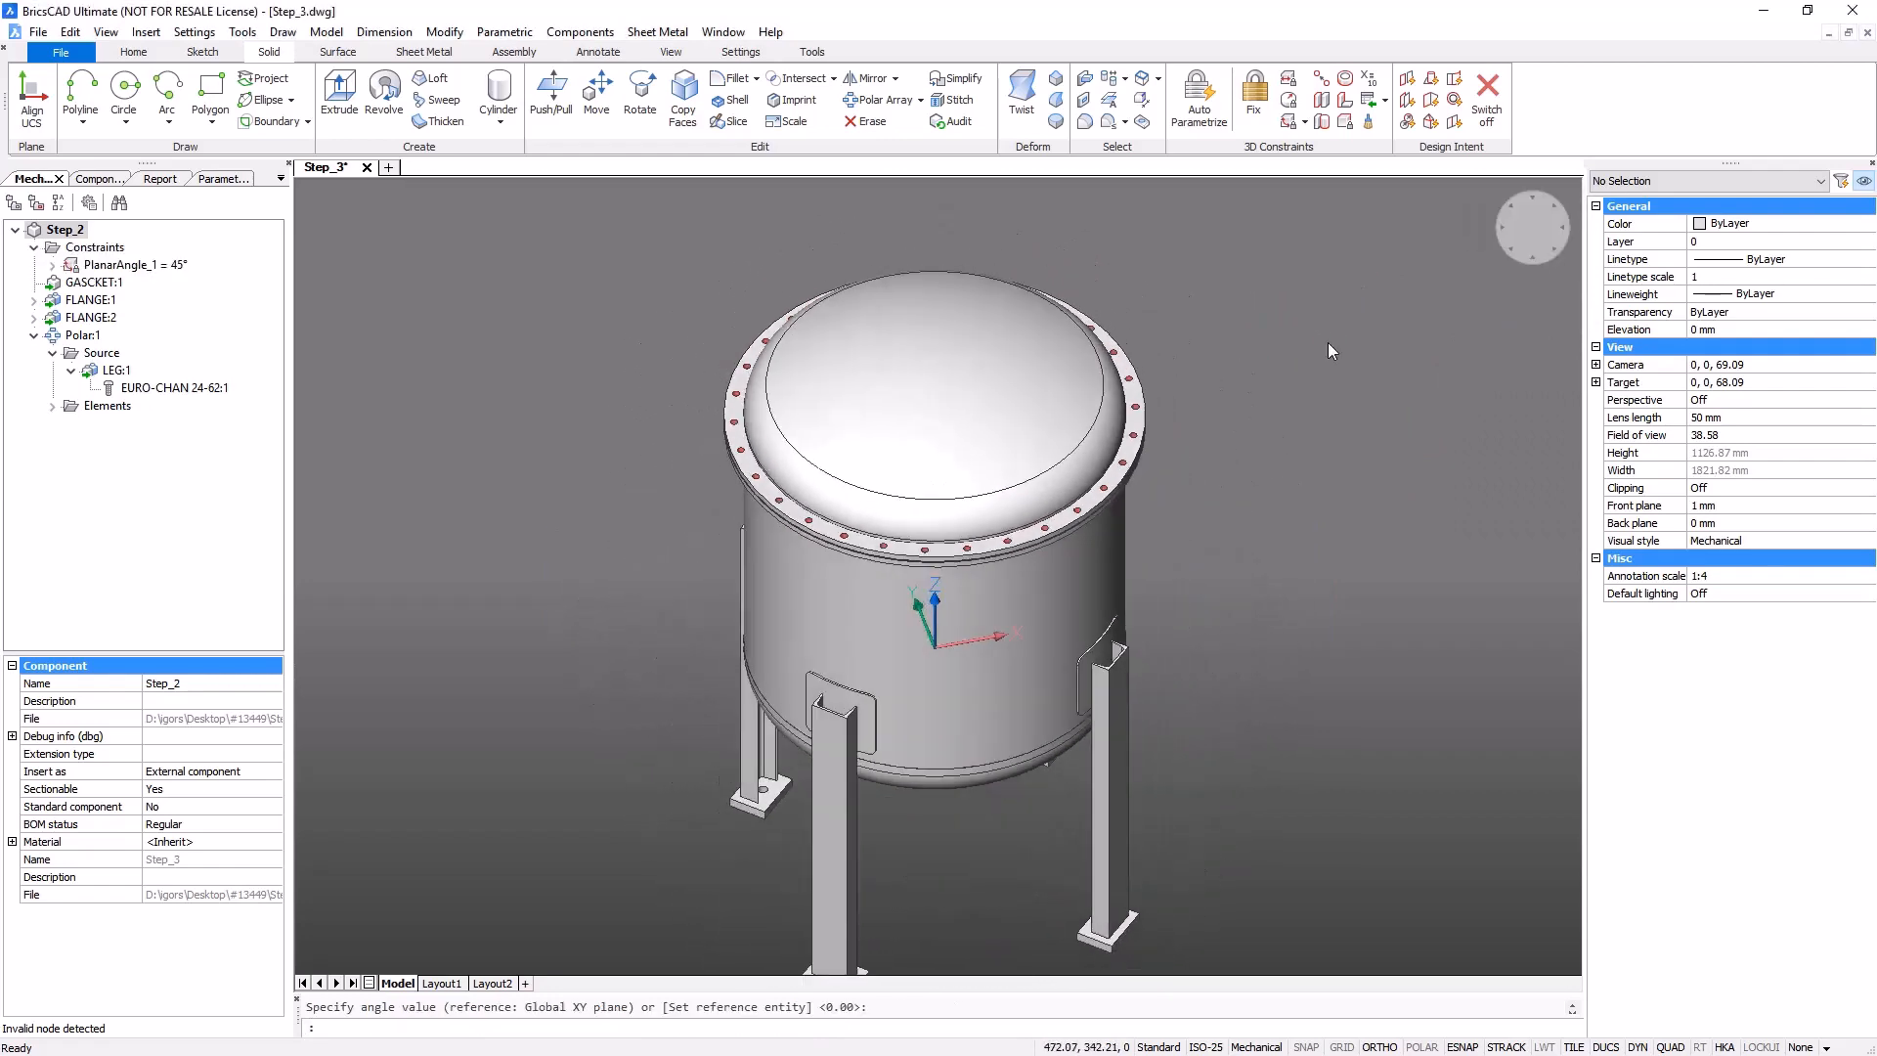
- Save the drawing in the same folder under the new name Step_4.dwg
click(60, 52)
click(119, 303)
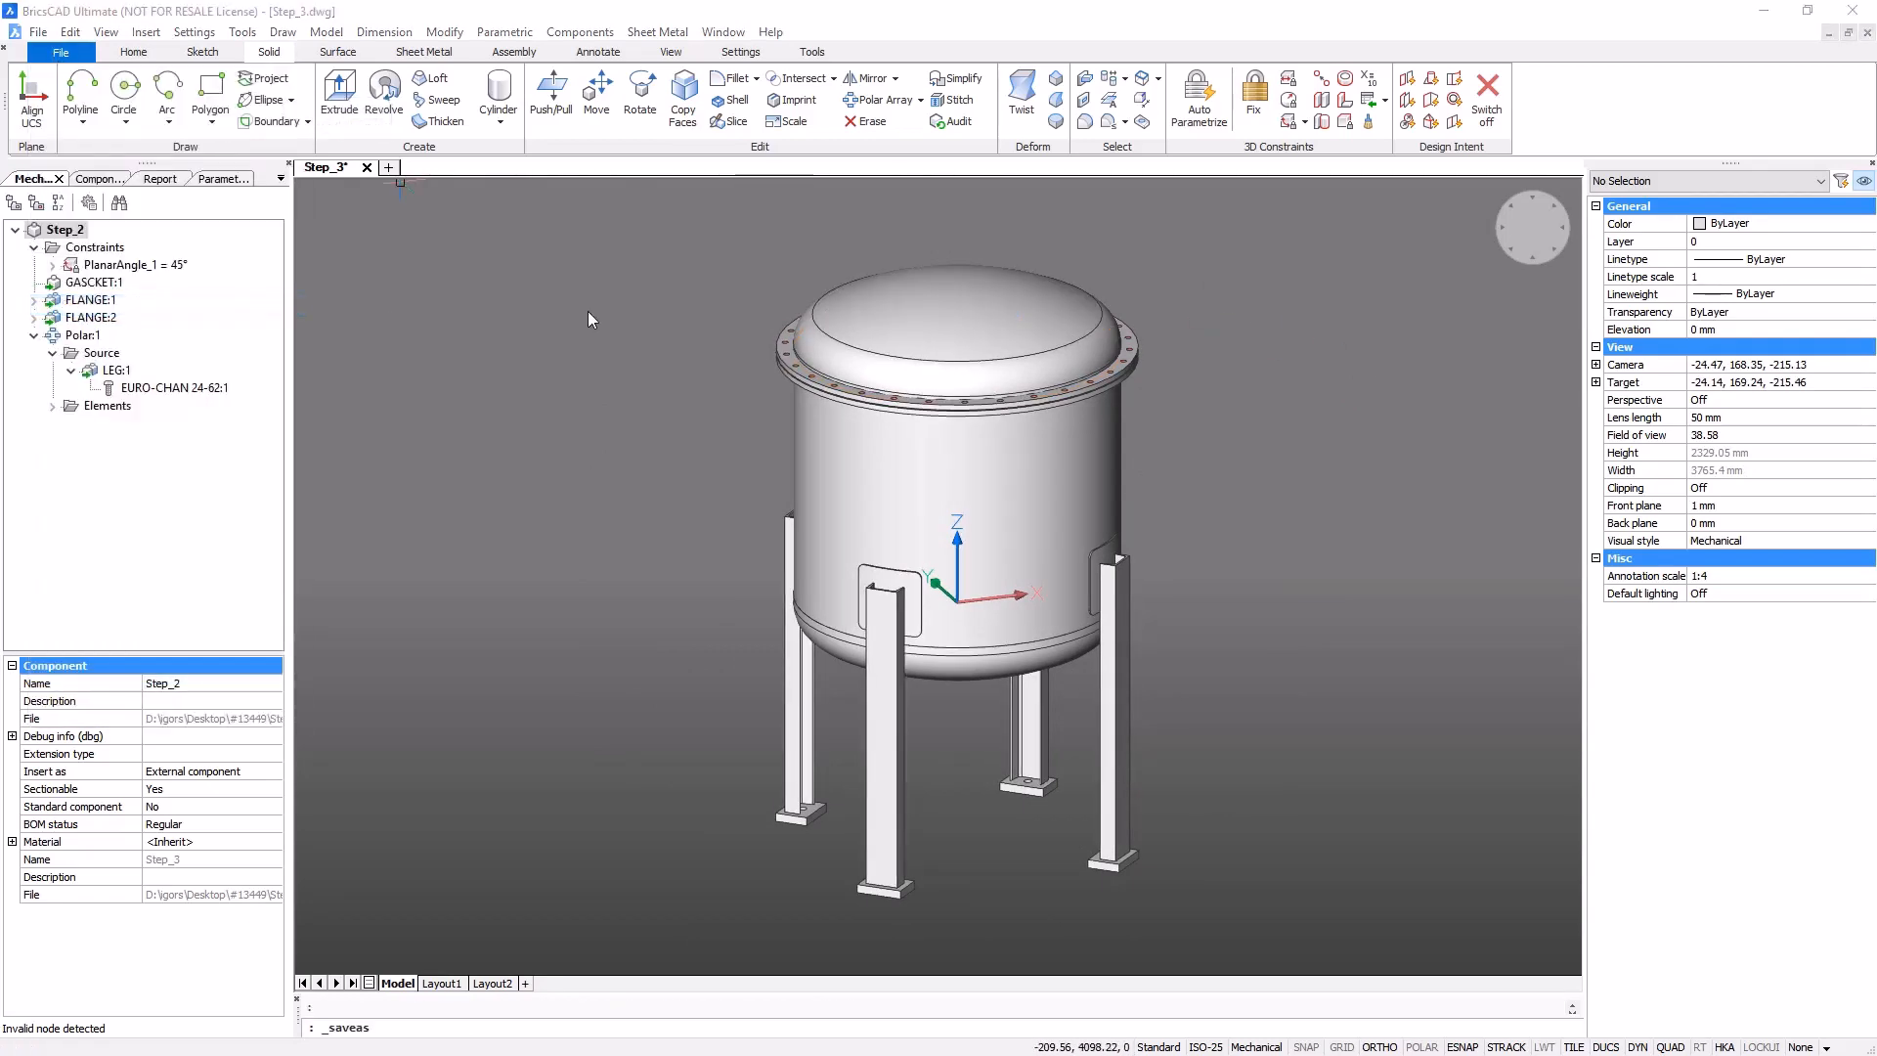
click(690, 761)
click(673, 761)
key(BackSpace)
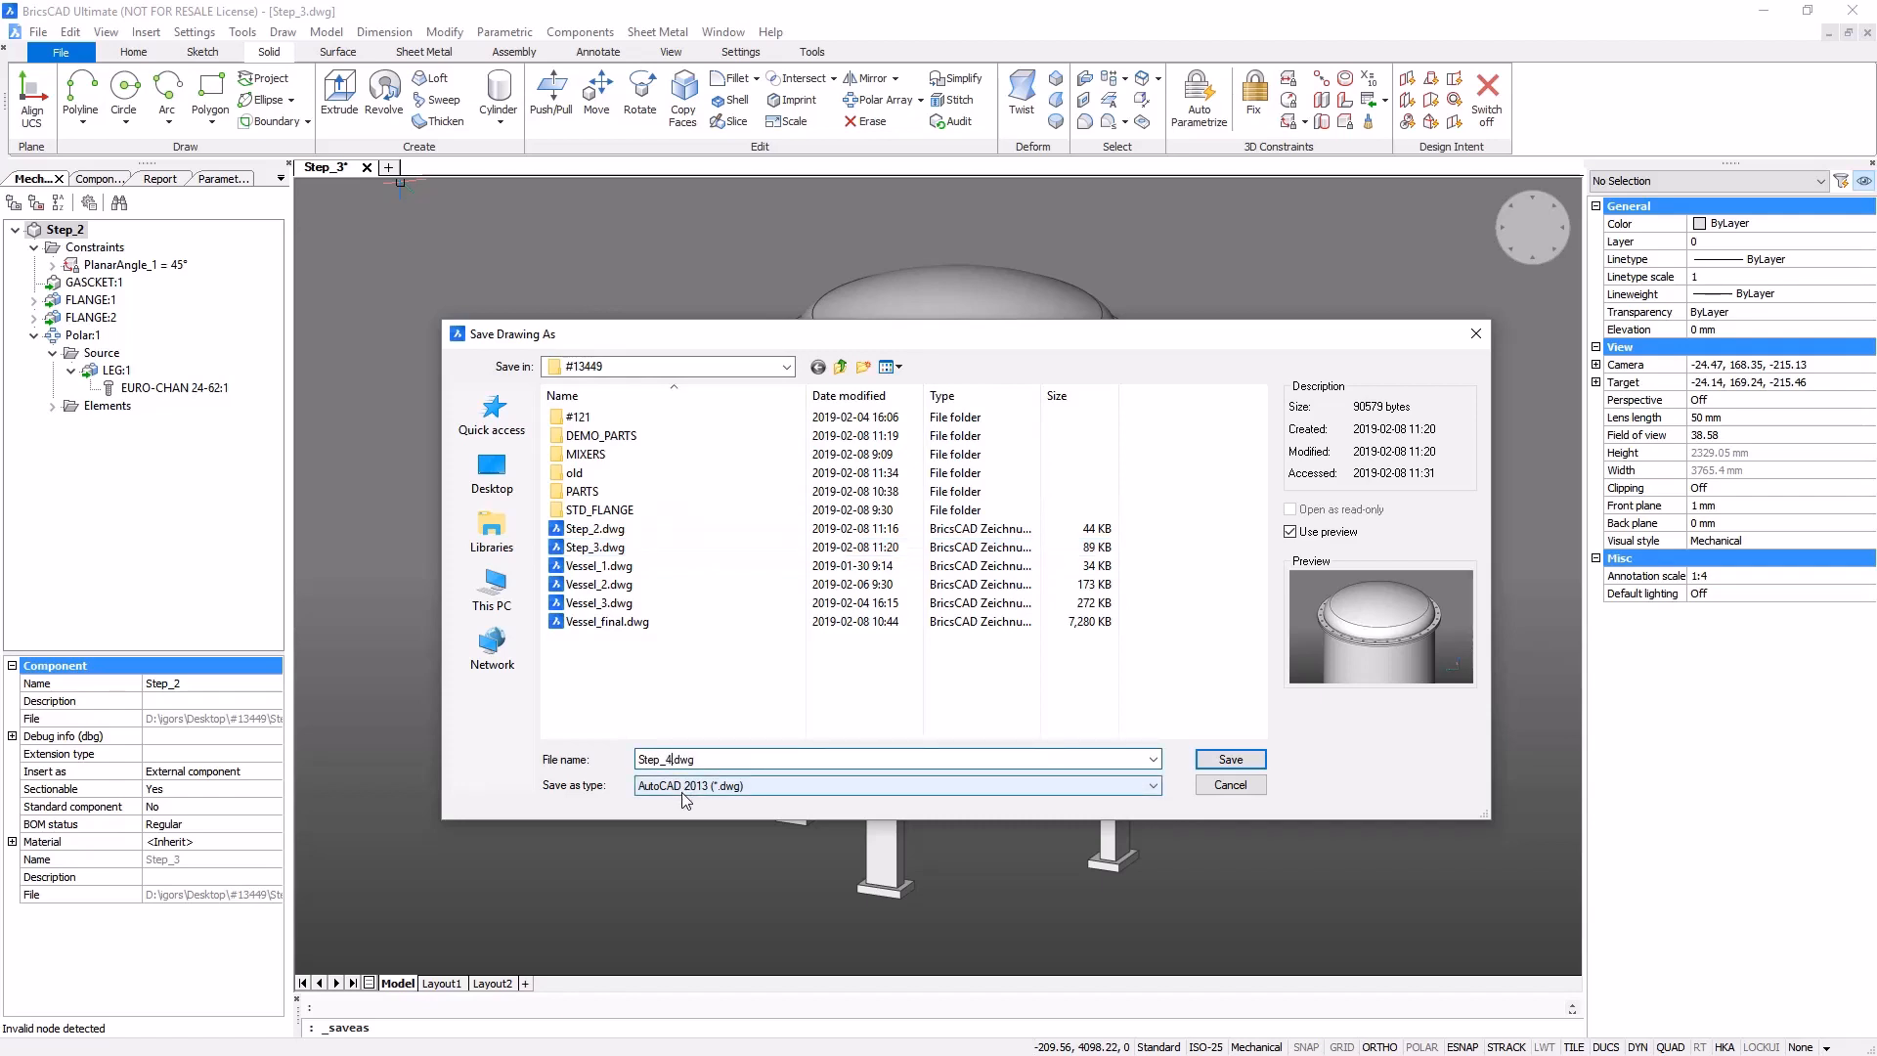
text(4)
click(1212, 766)
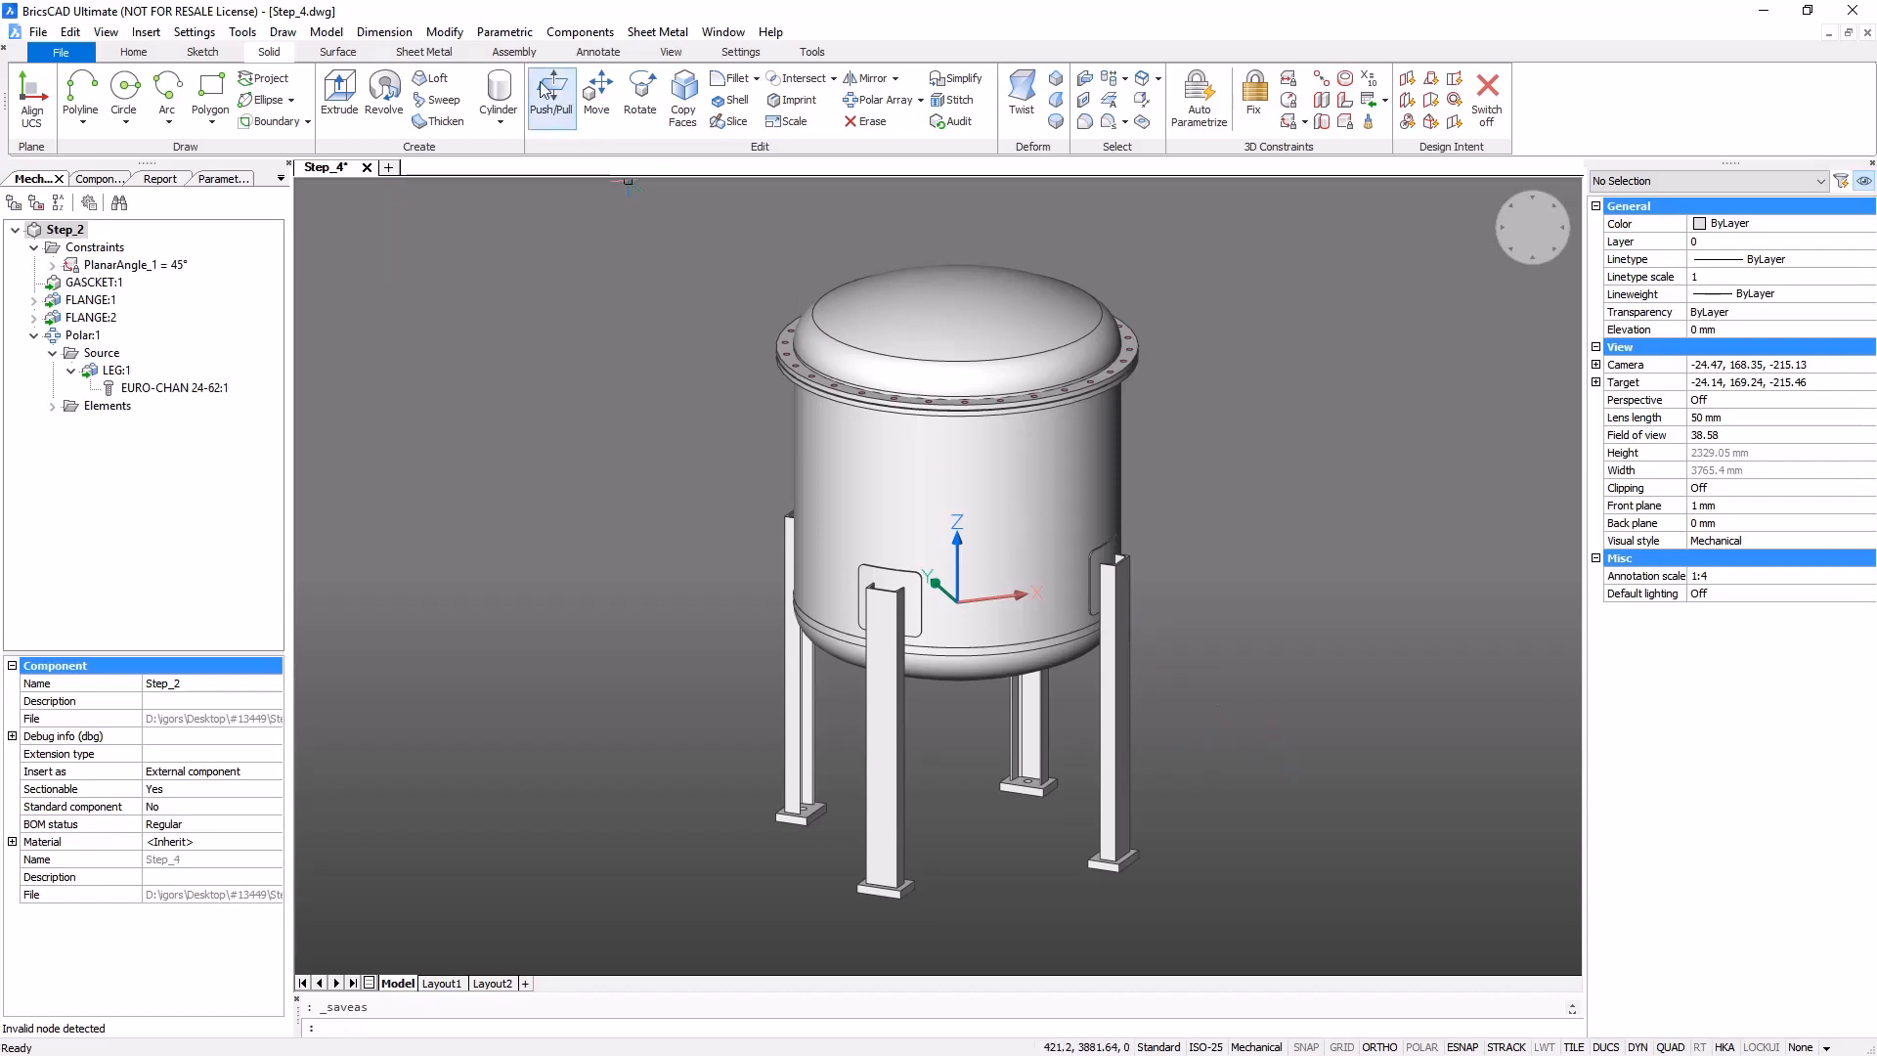
- Insert NOZZLE_B.dwg from the PARTS folder on the dome at coordinates -360,0,1010
click(514, 52)
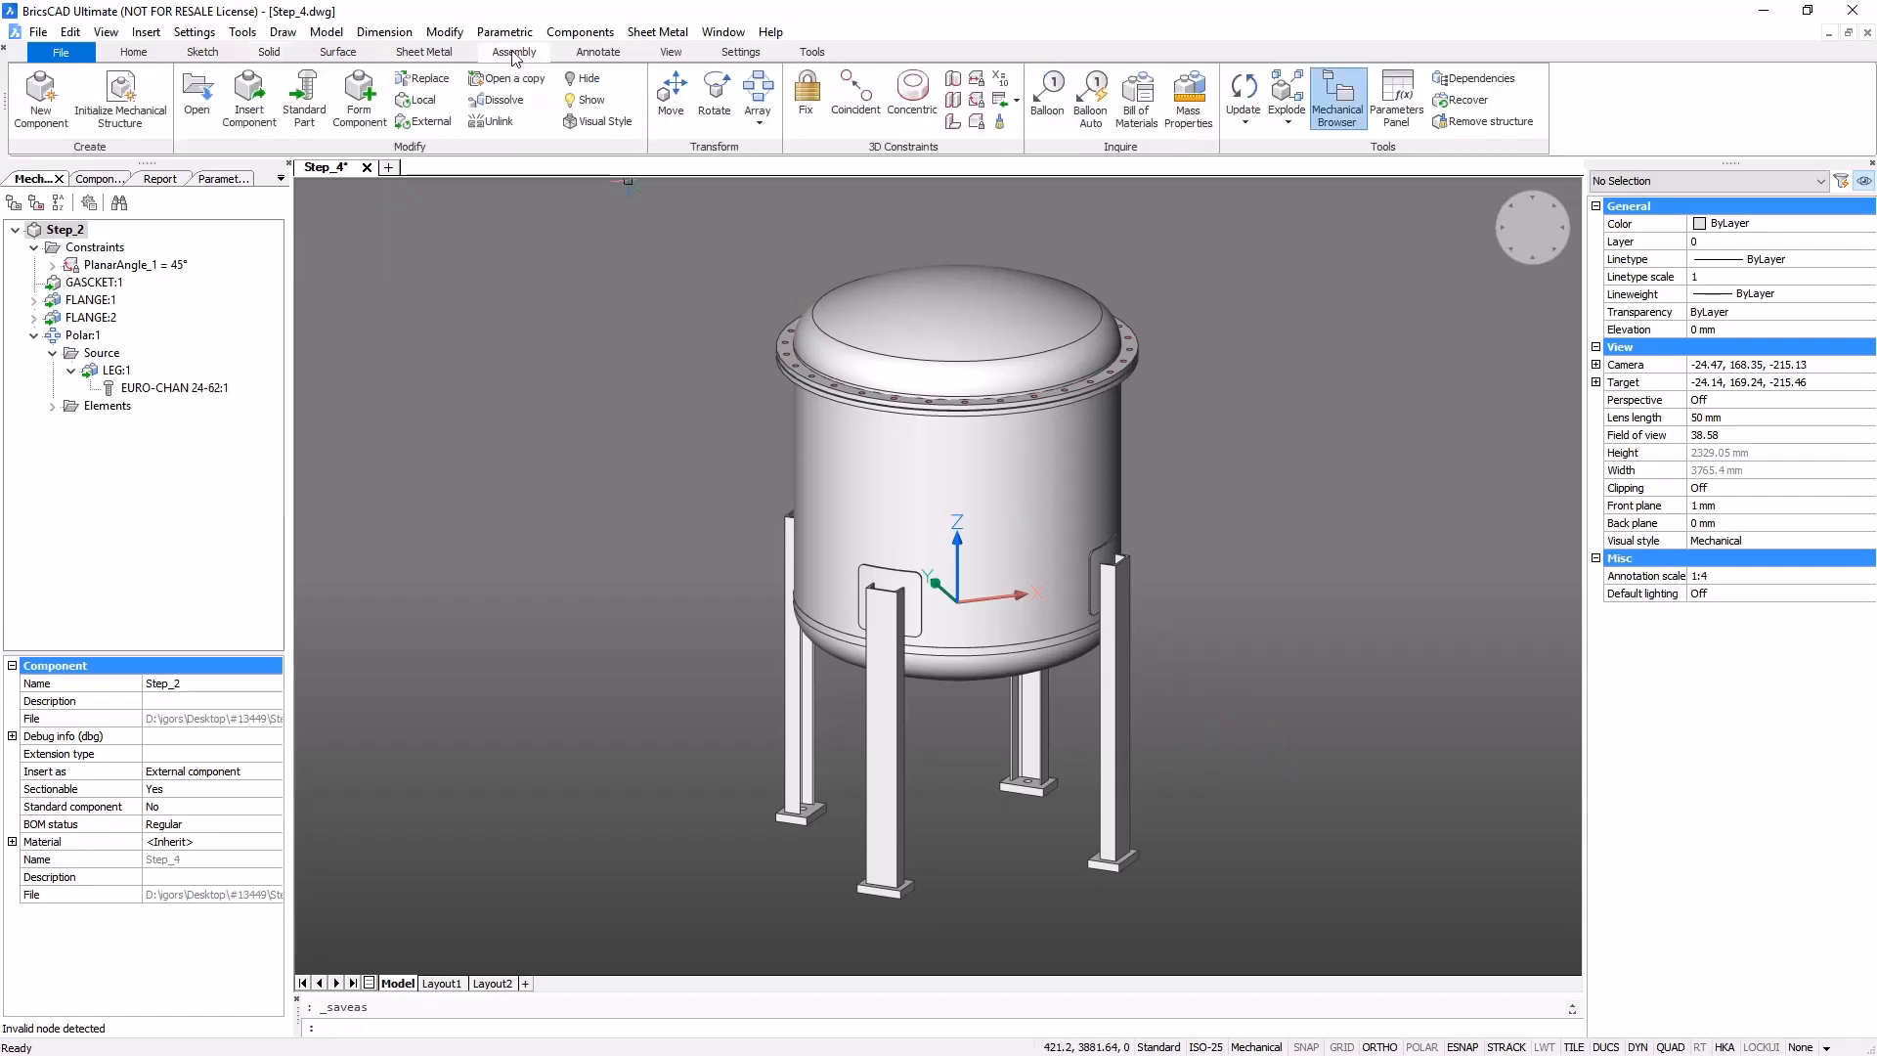
click(256, 98)
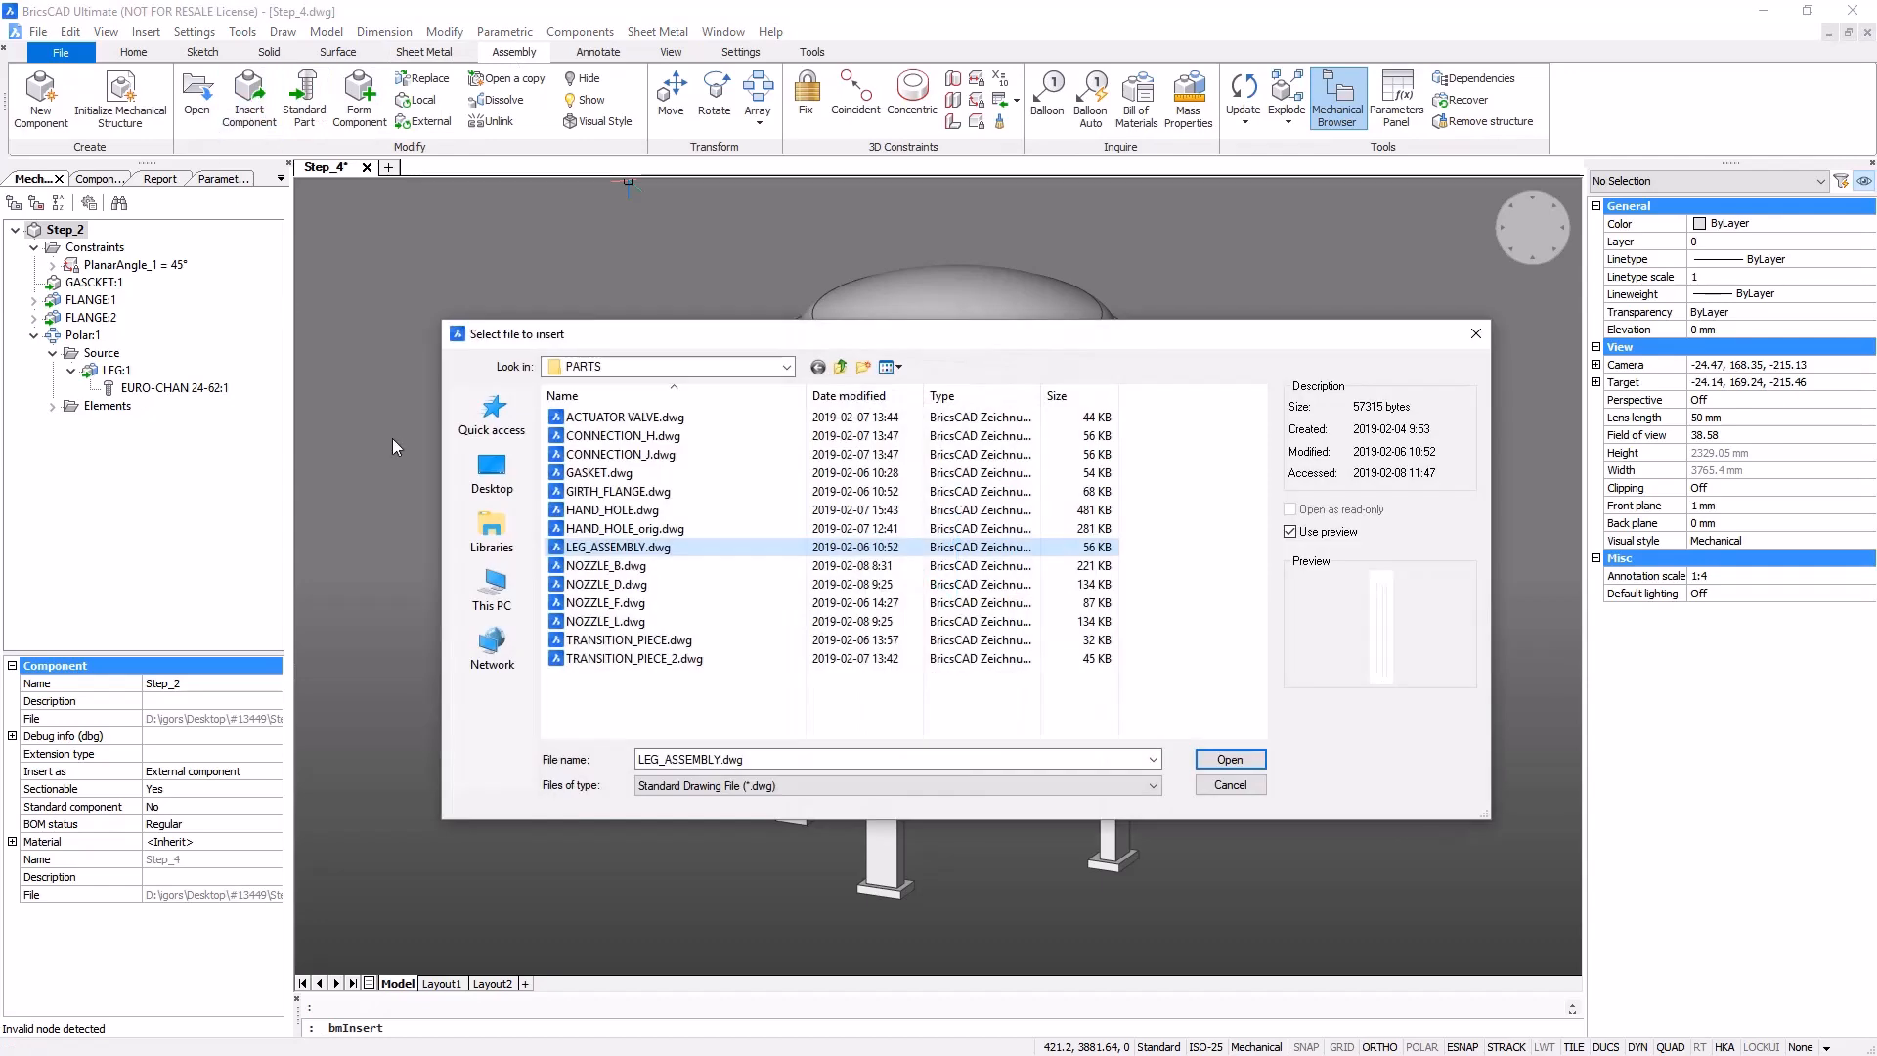
click(584, 569)
click(1234, 765)
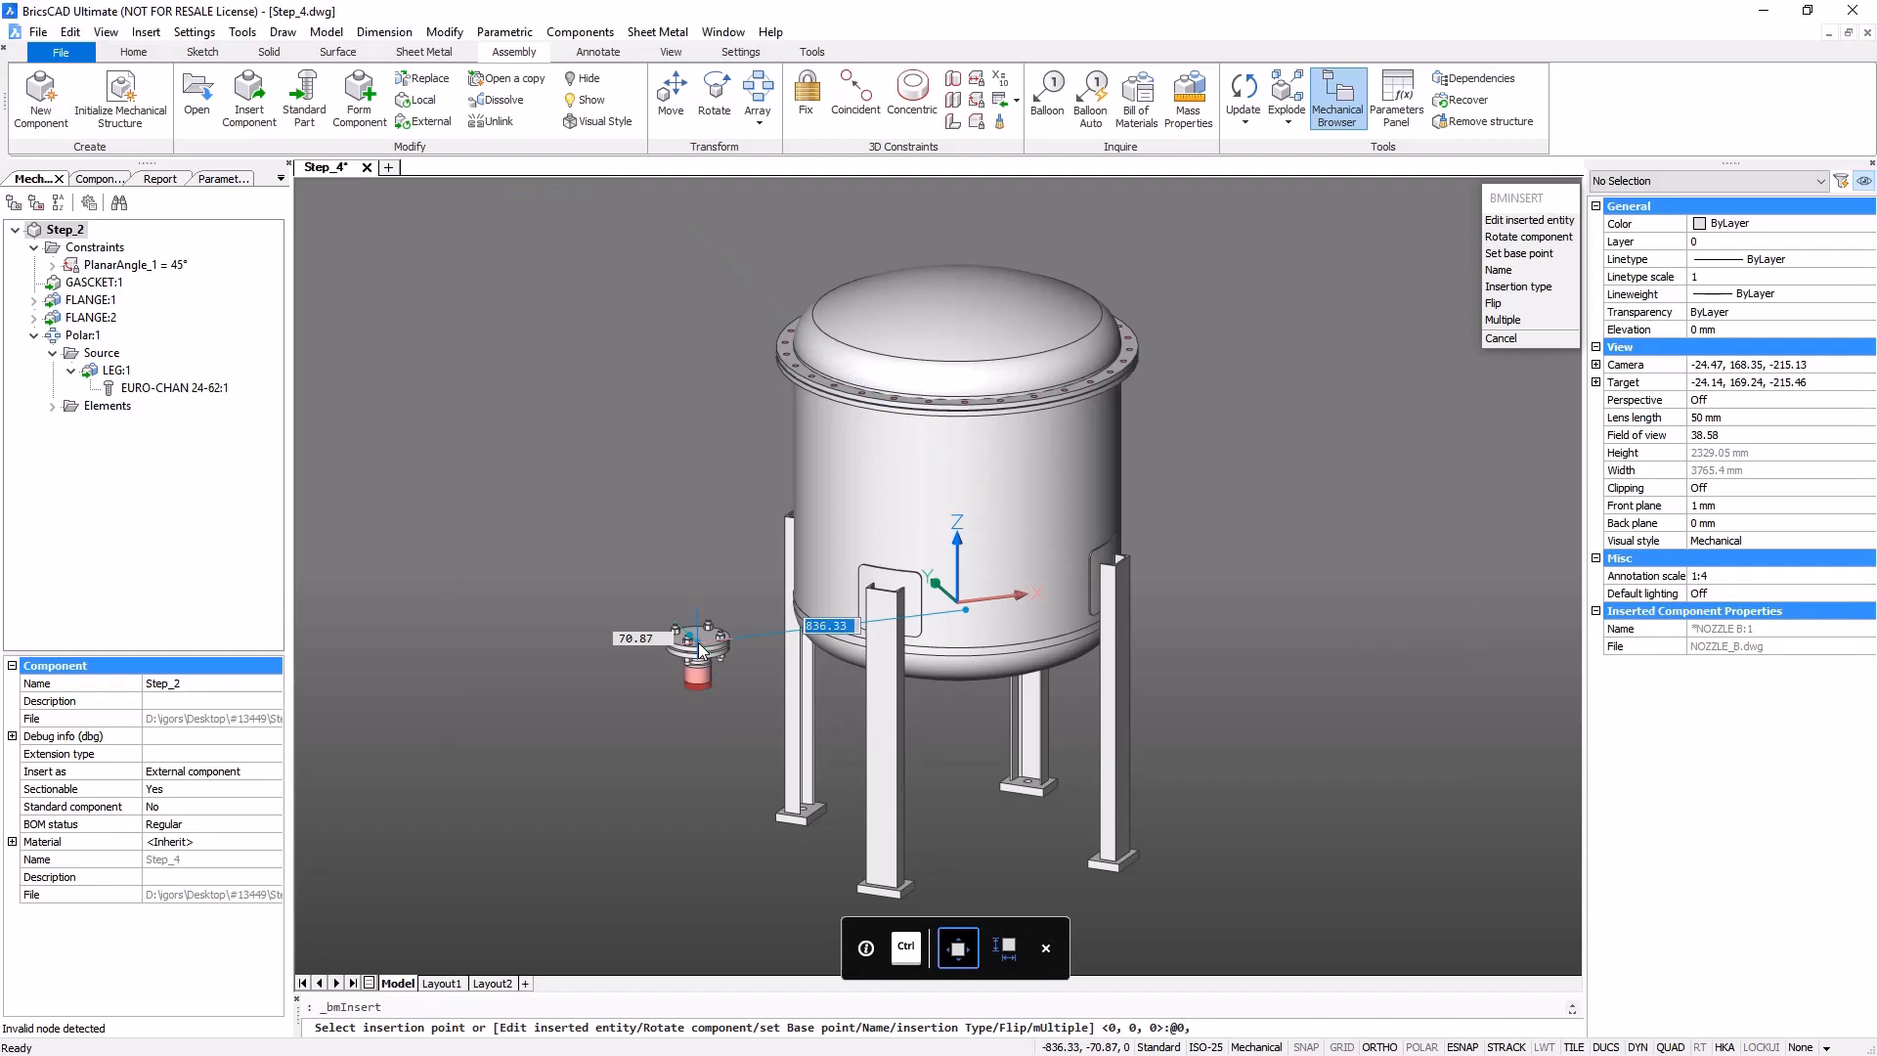
key(BackSpace)
key(BackSpace)
key(BackSpace)
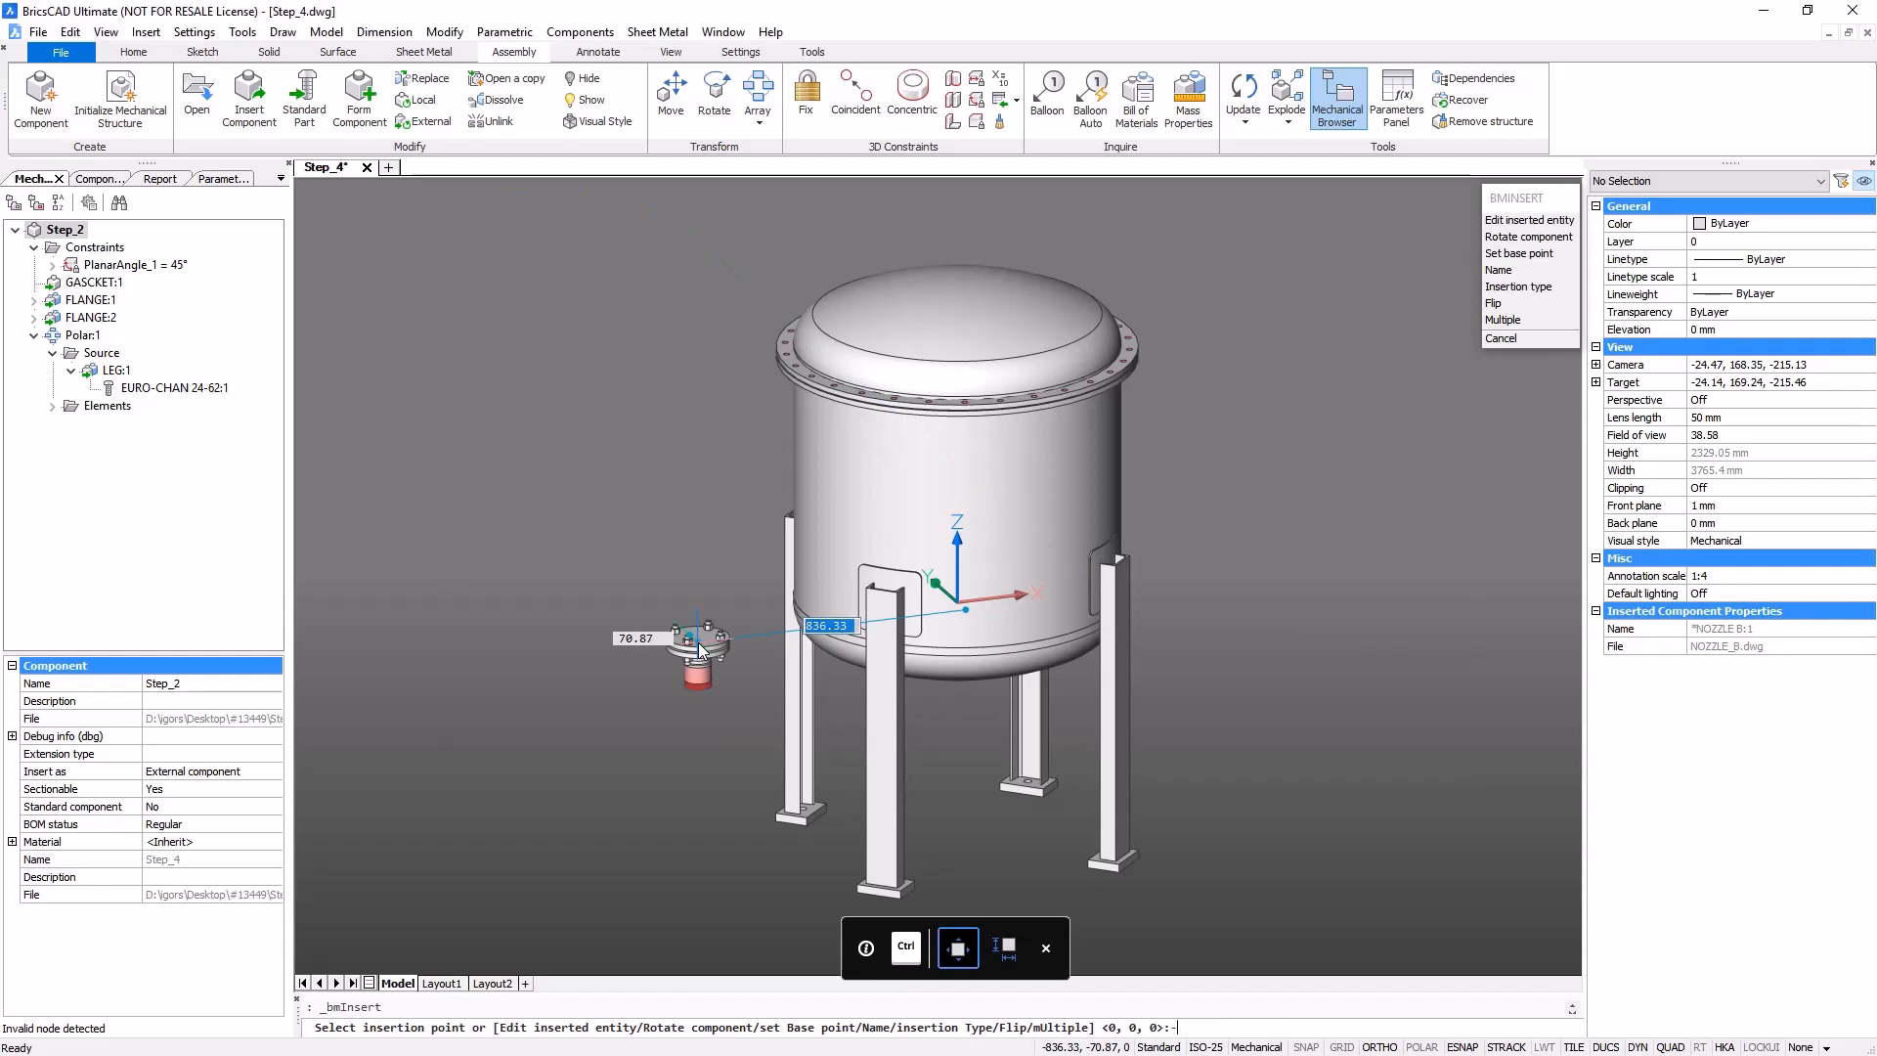
text(-360)
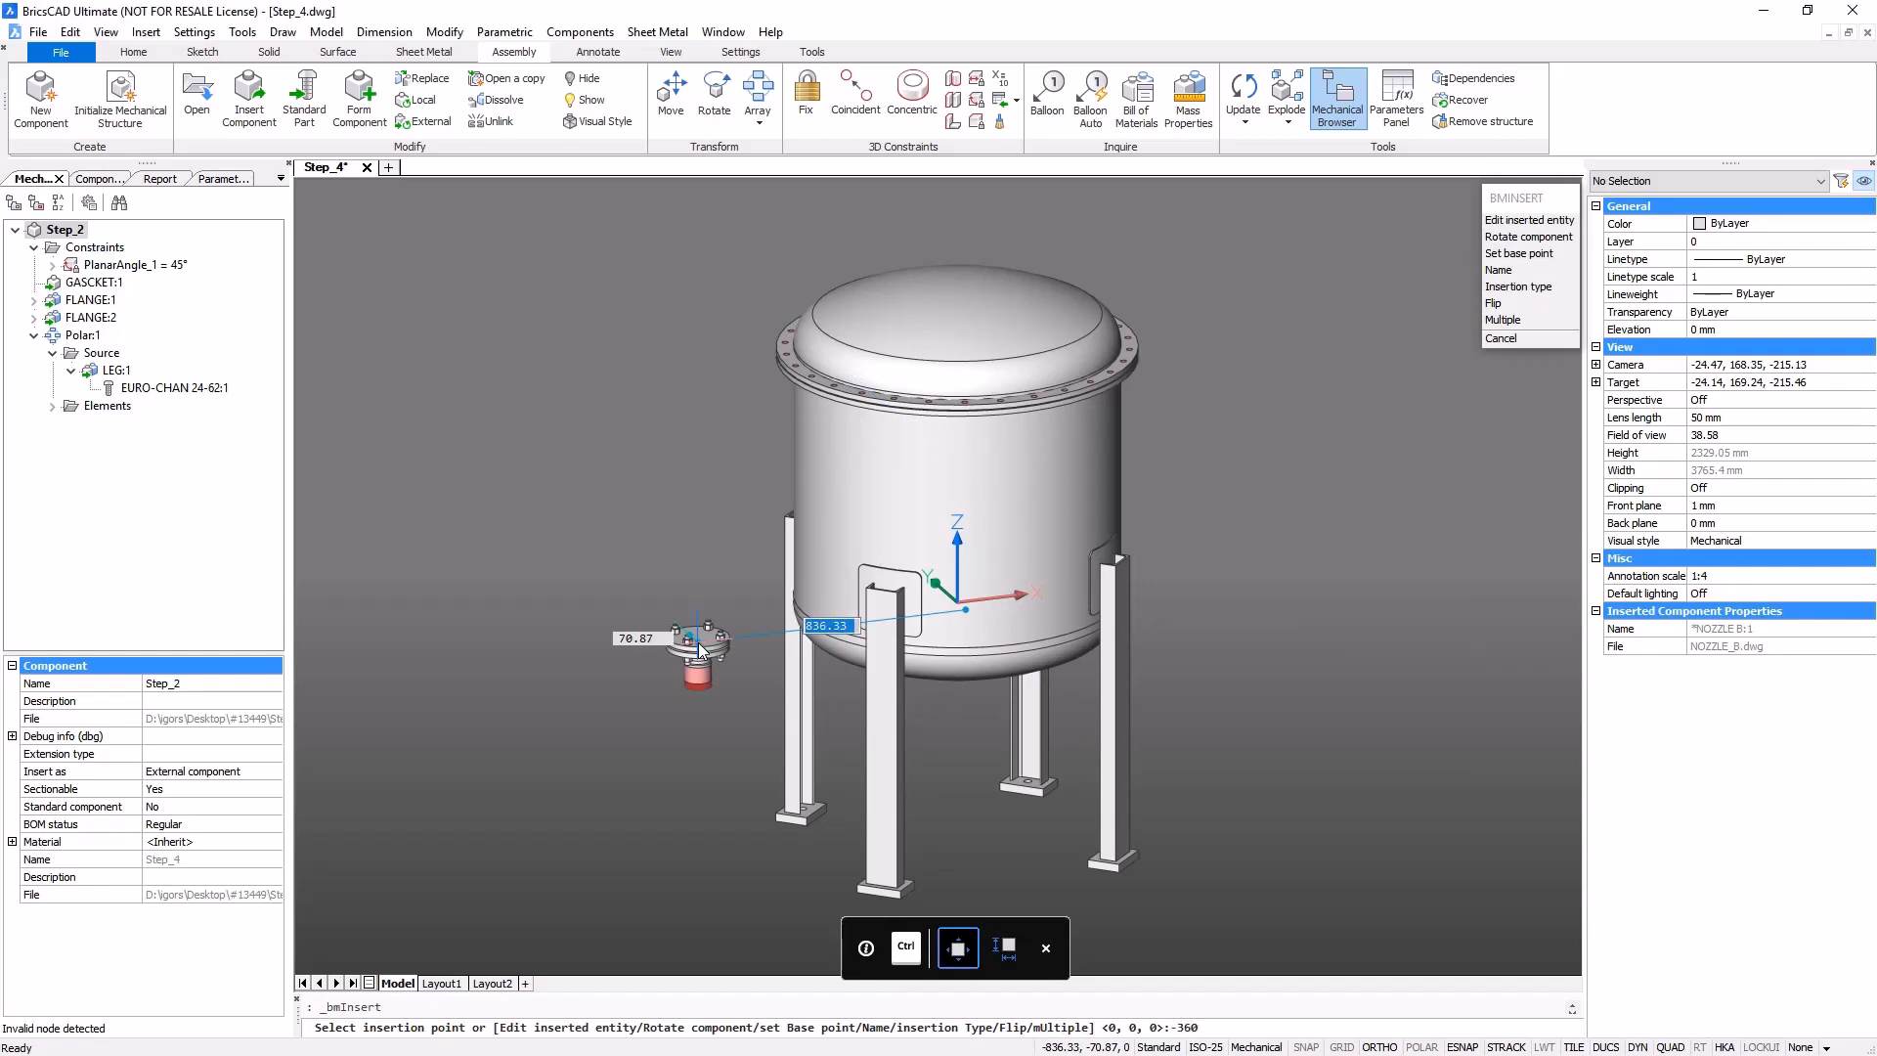
text(,0,1010)
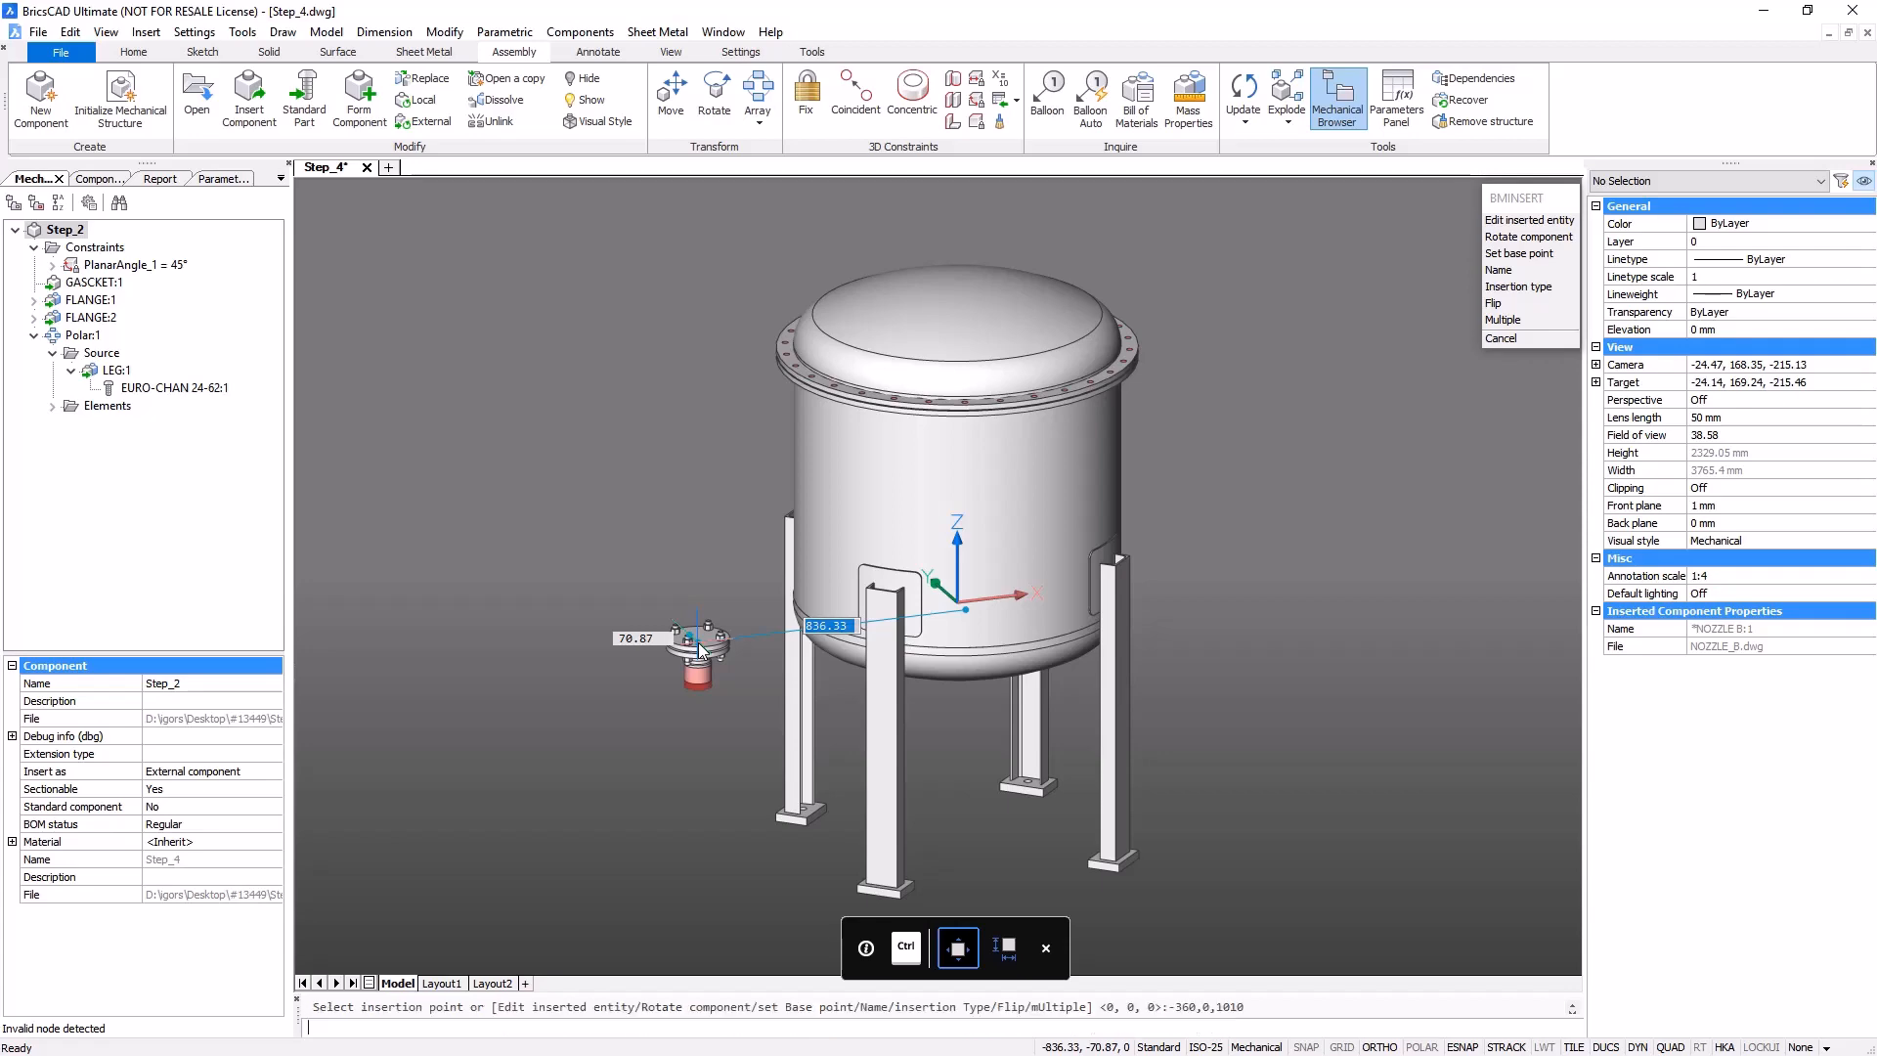
key(Return)
- Insert NOZZLE_F.dwg from the PARTS folder, snapped to the centre of the upper face of NOZZLE B's blind flange
key(Return)
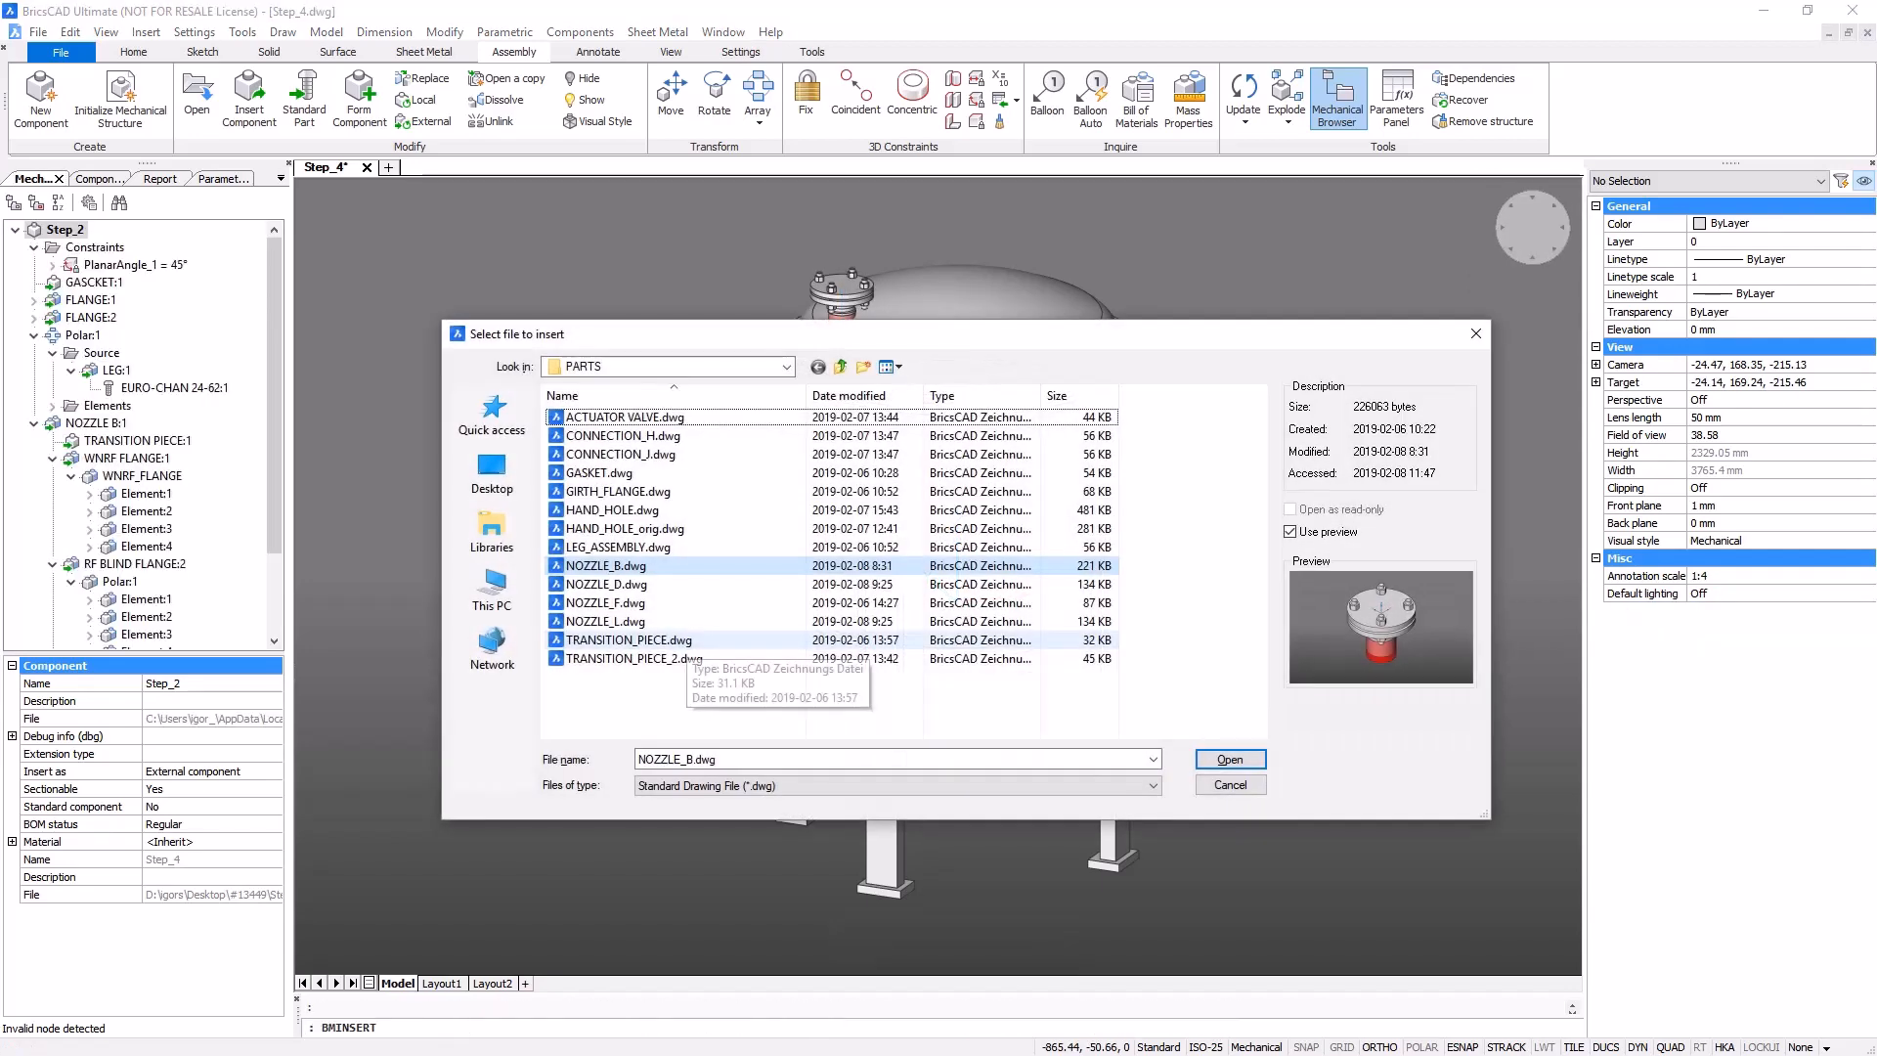
double_click(633, 603)
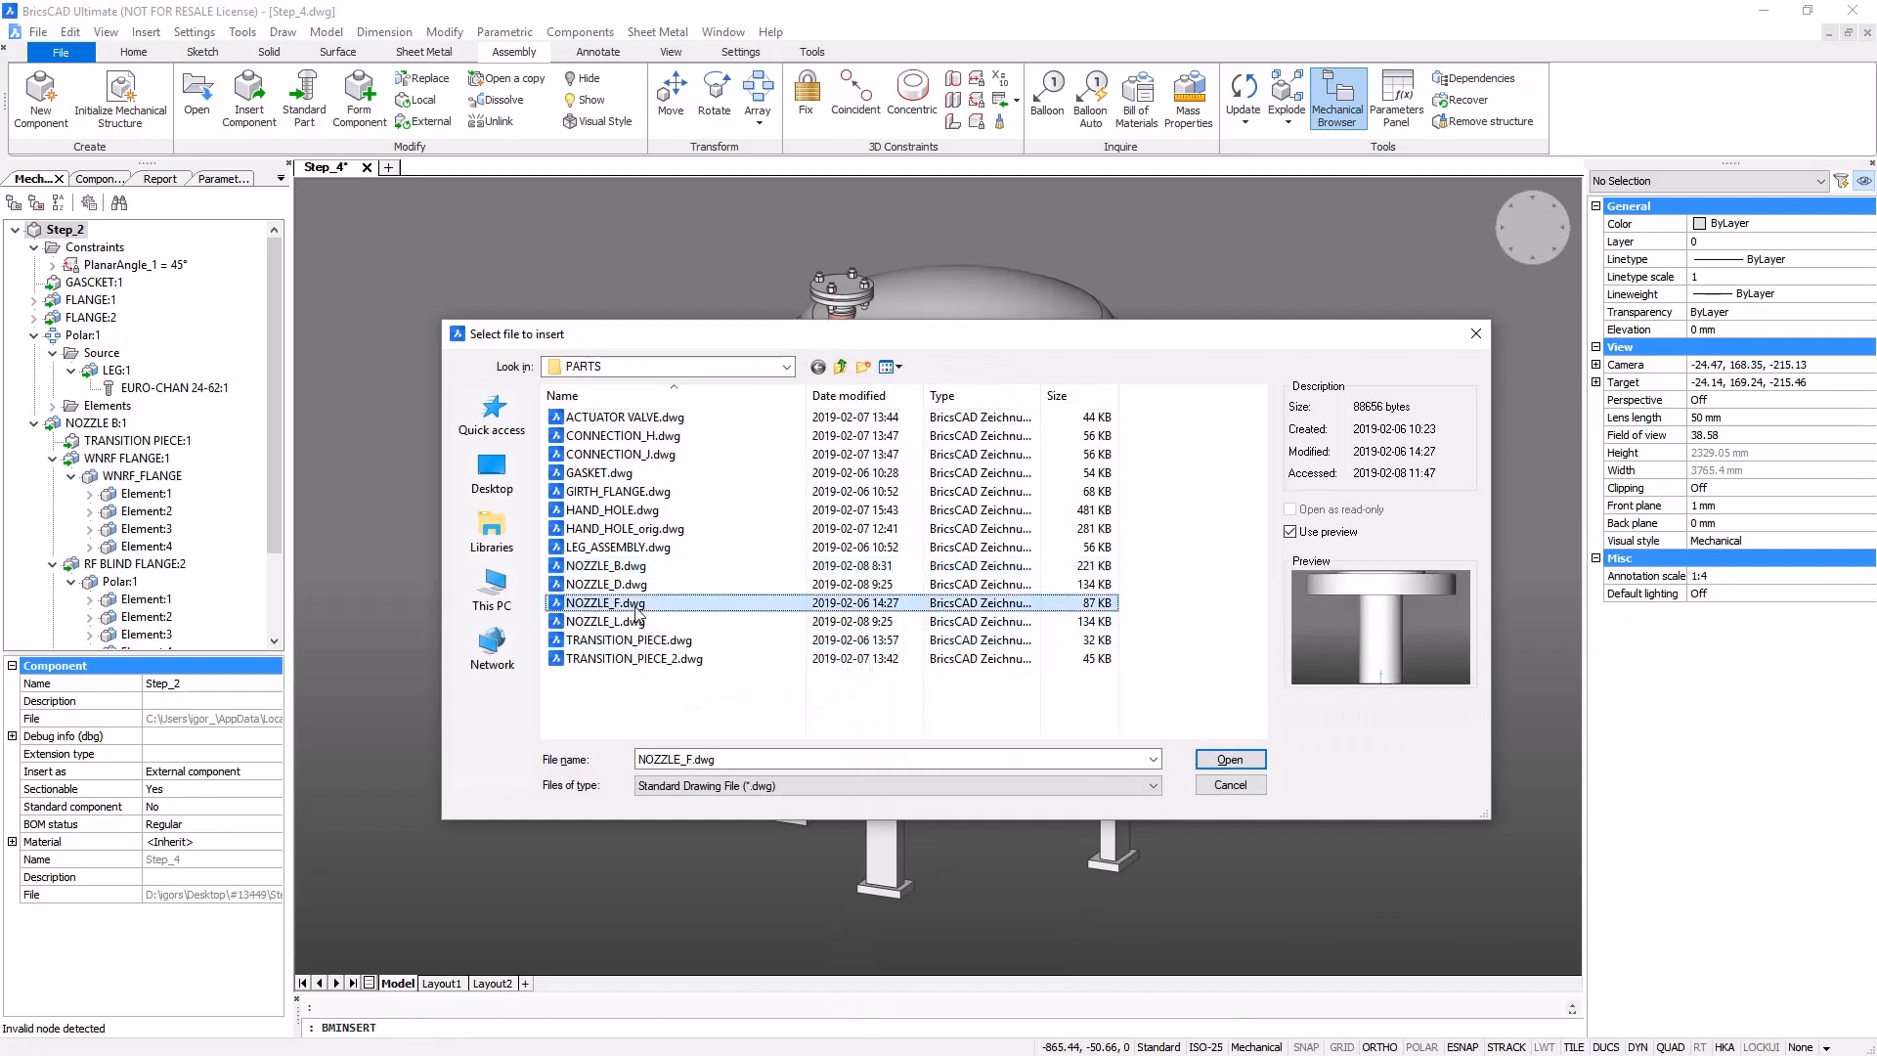
scroll(817, 279, up, 10)
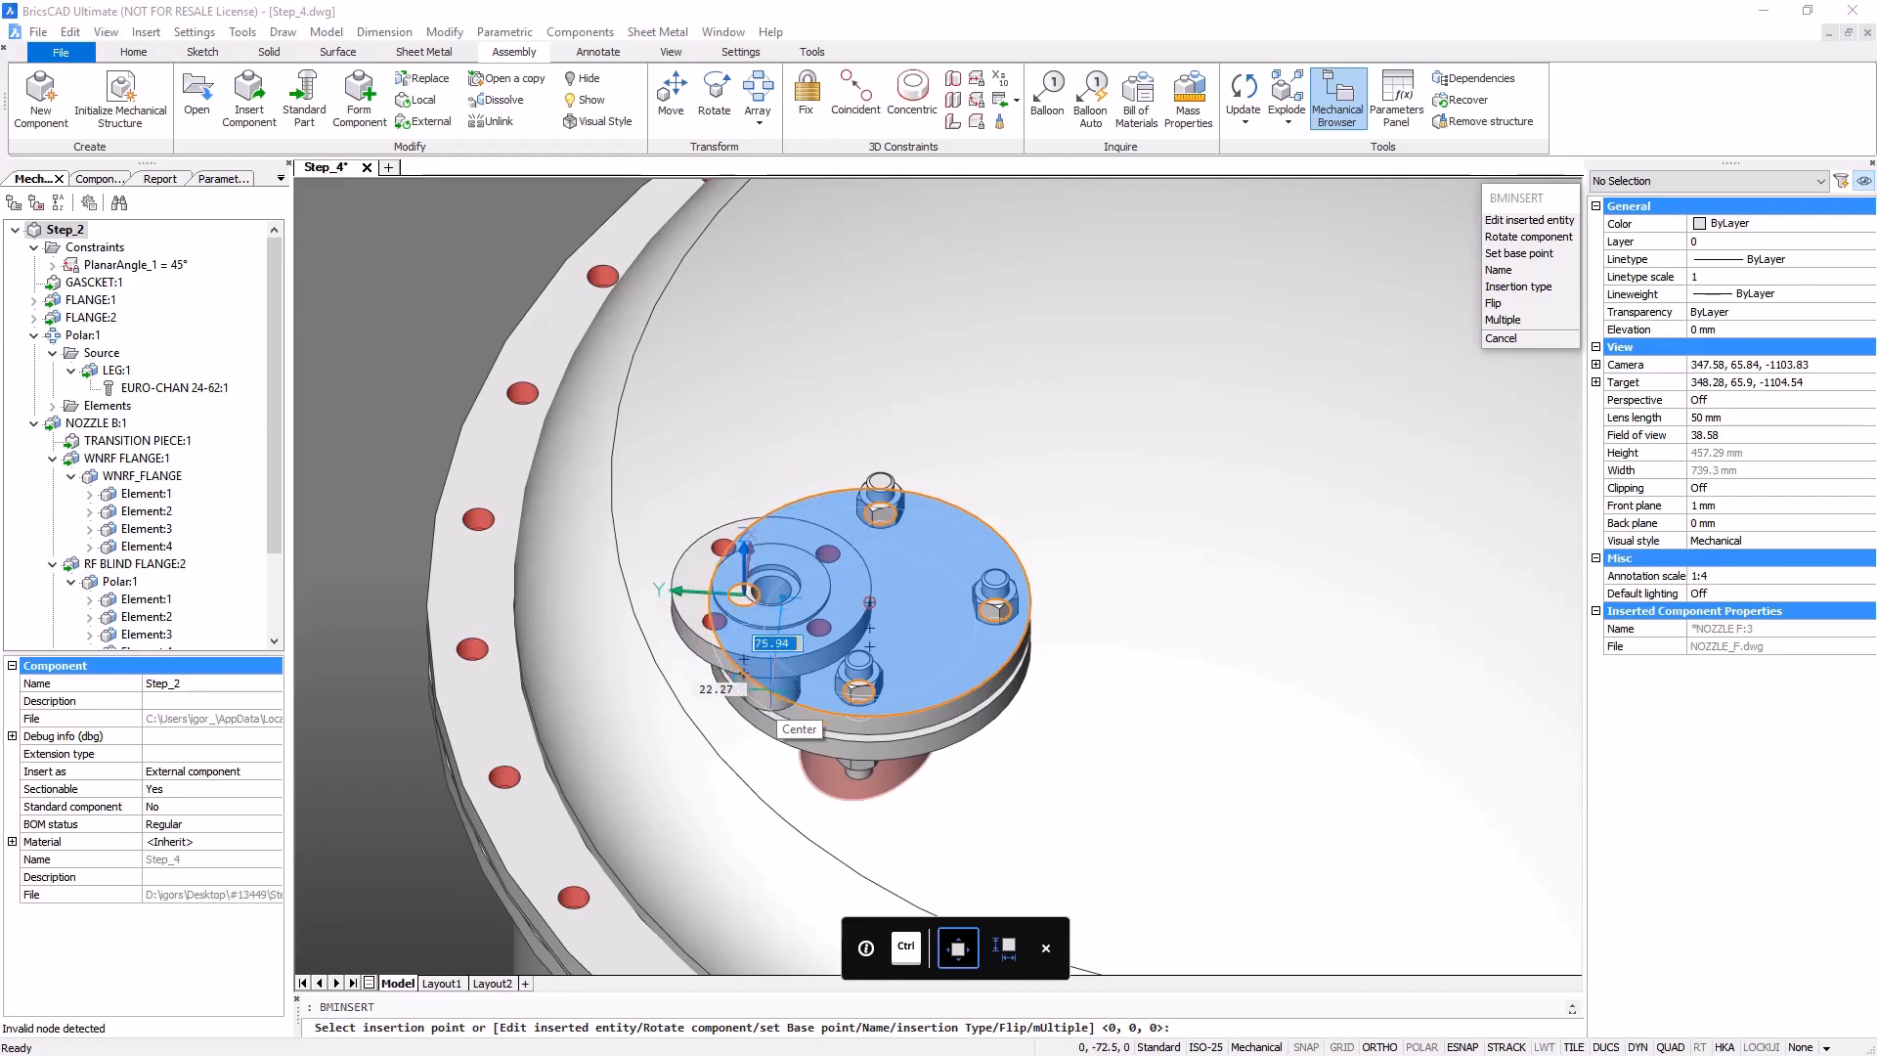
click(771, 689)
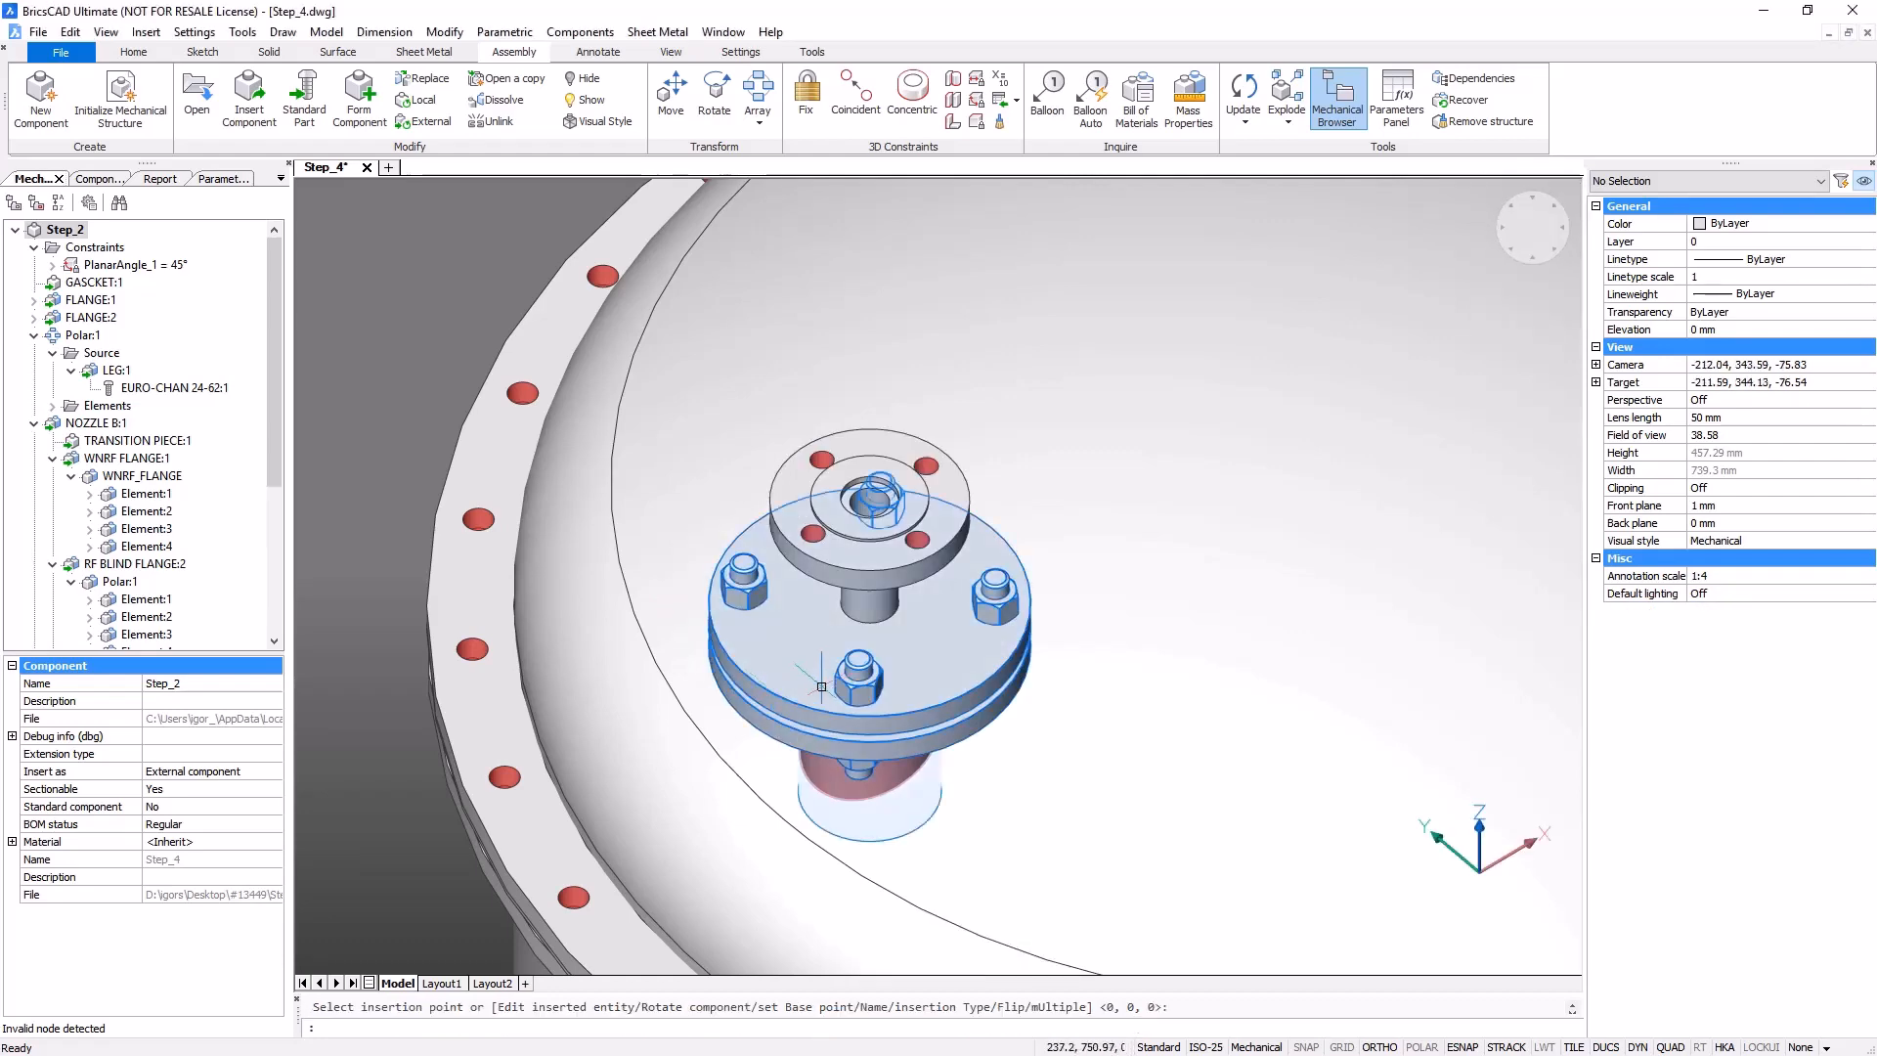
scroll(971, 702, down, 10)
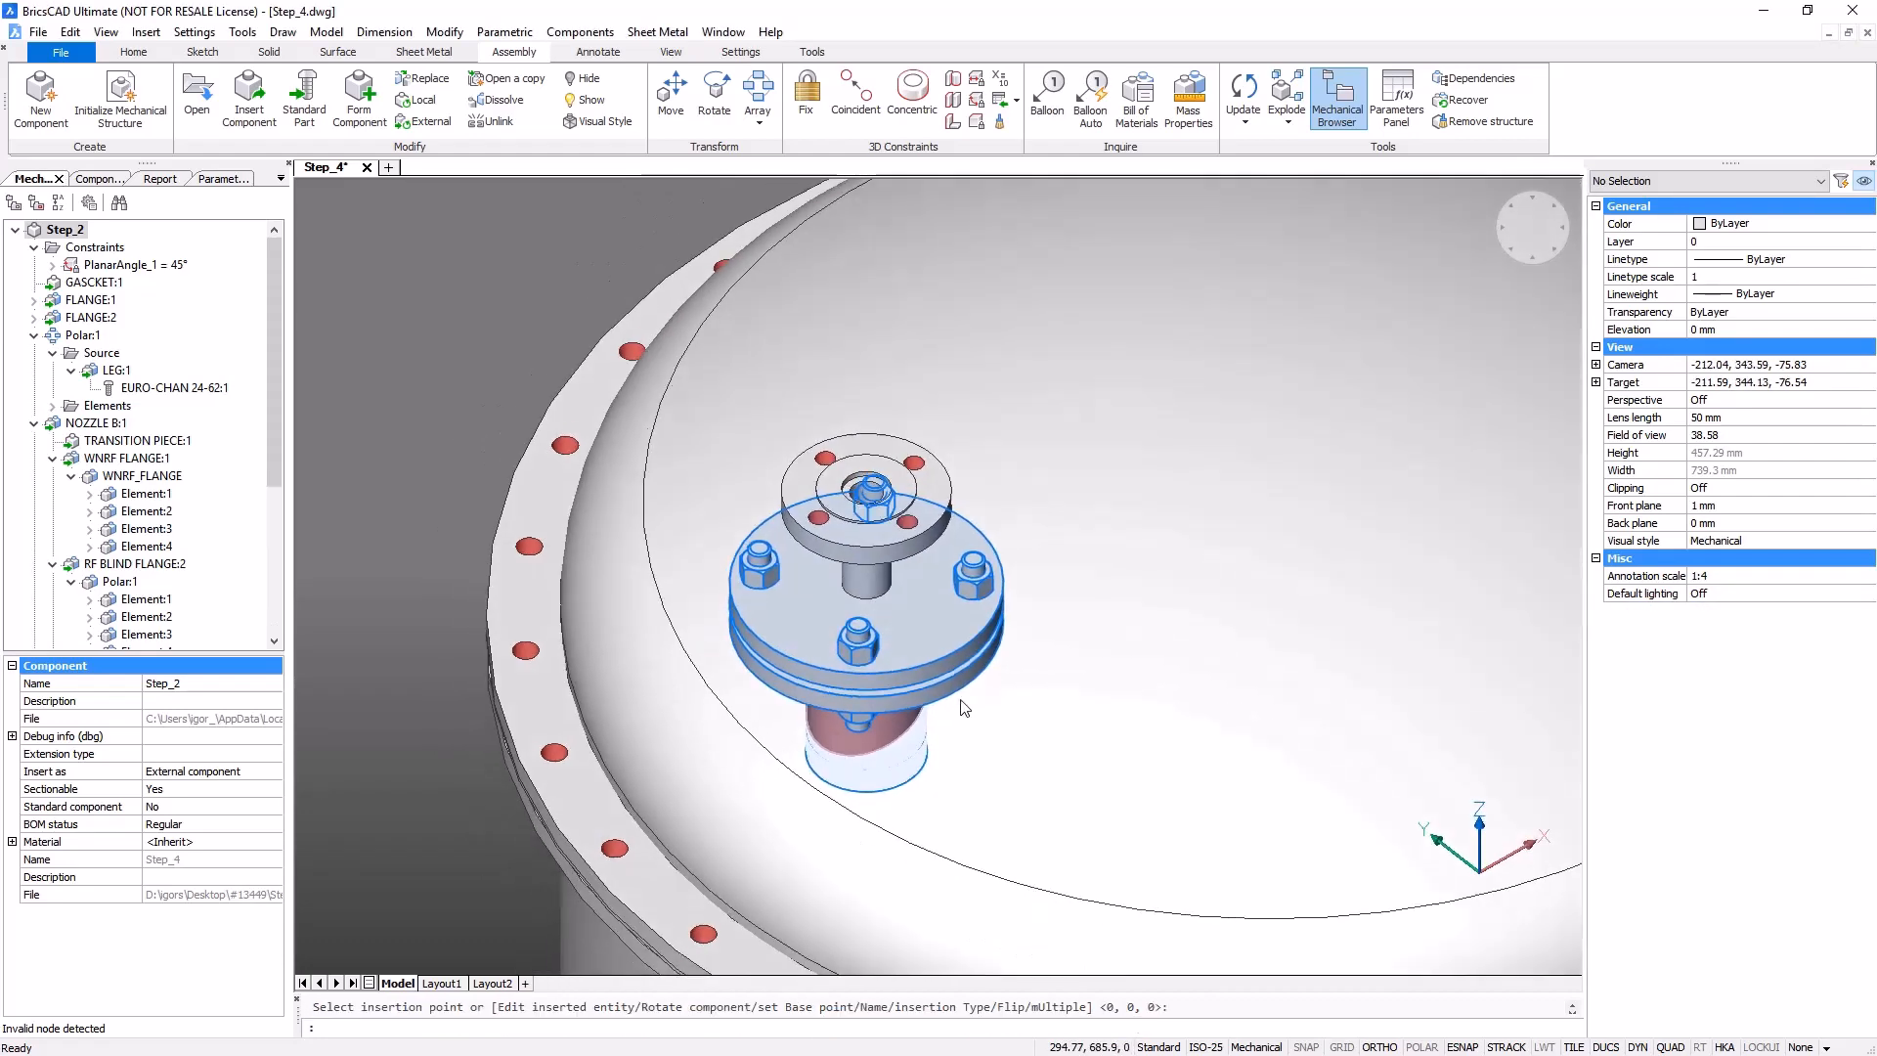
key(Escape)
- Insert NOZZLE_D.dwg from the PARTS folder on the dome at coordinates 0,-228,1028
key(Return)
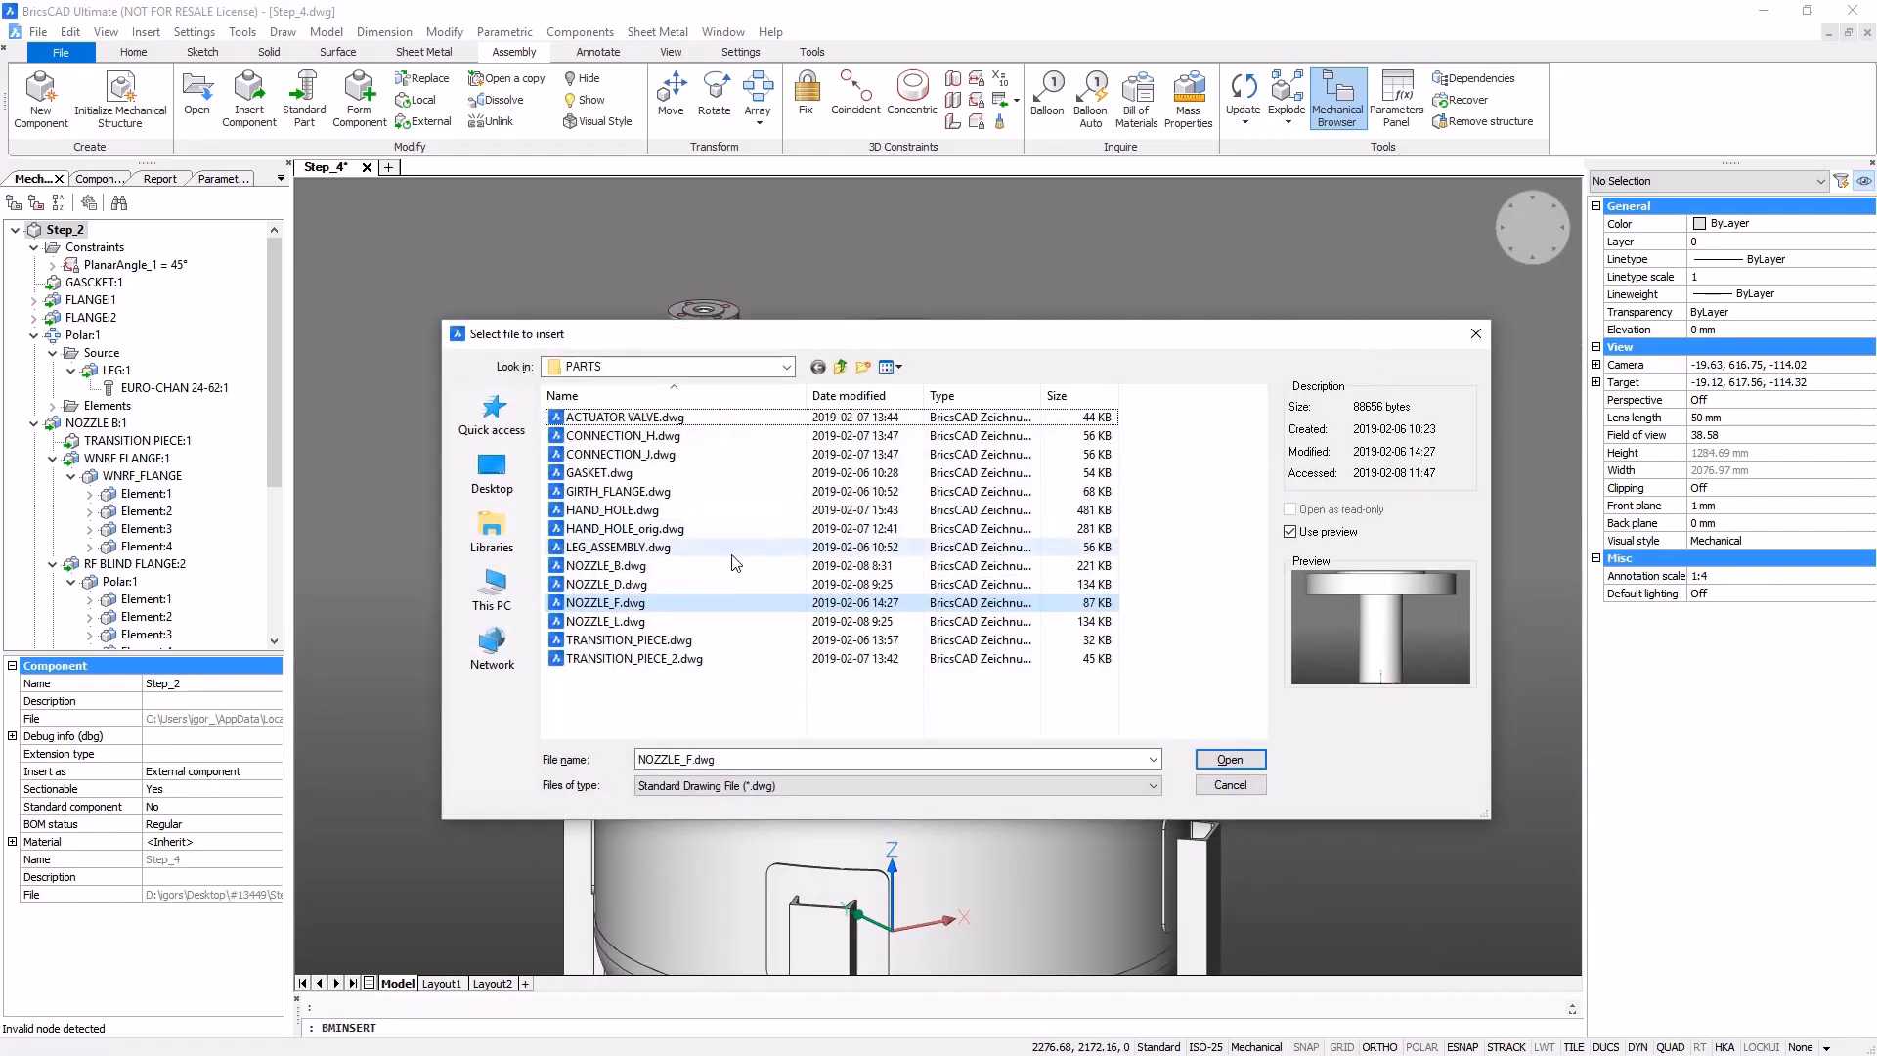
click(626, 585)
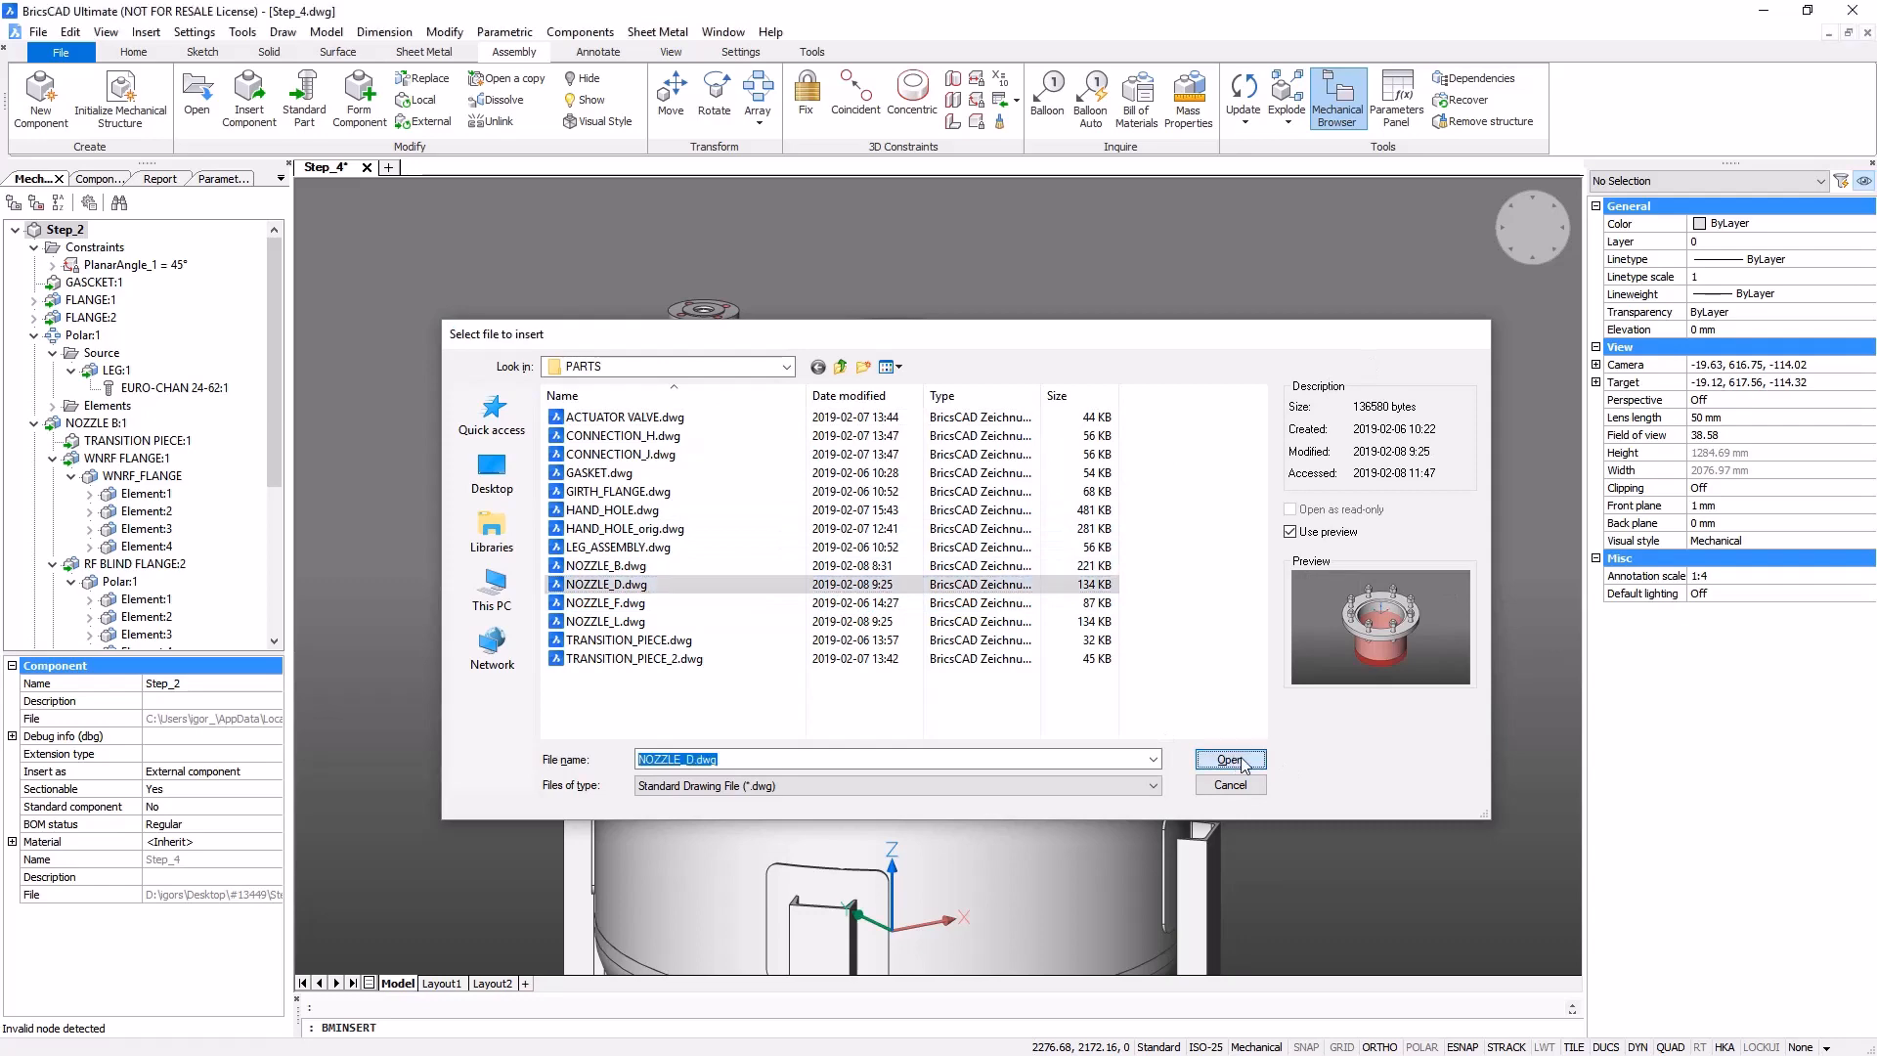
click(1230, 760)
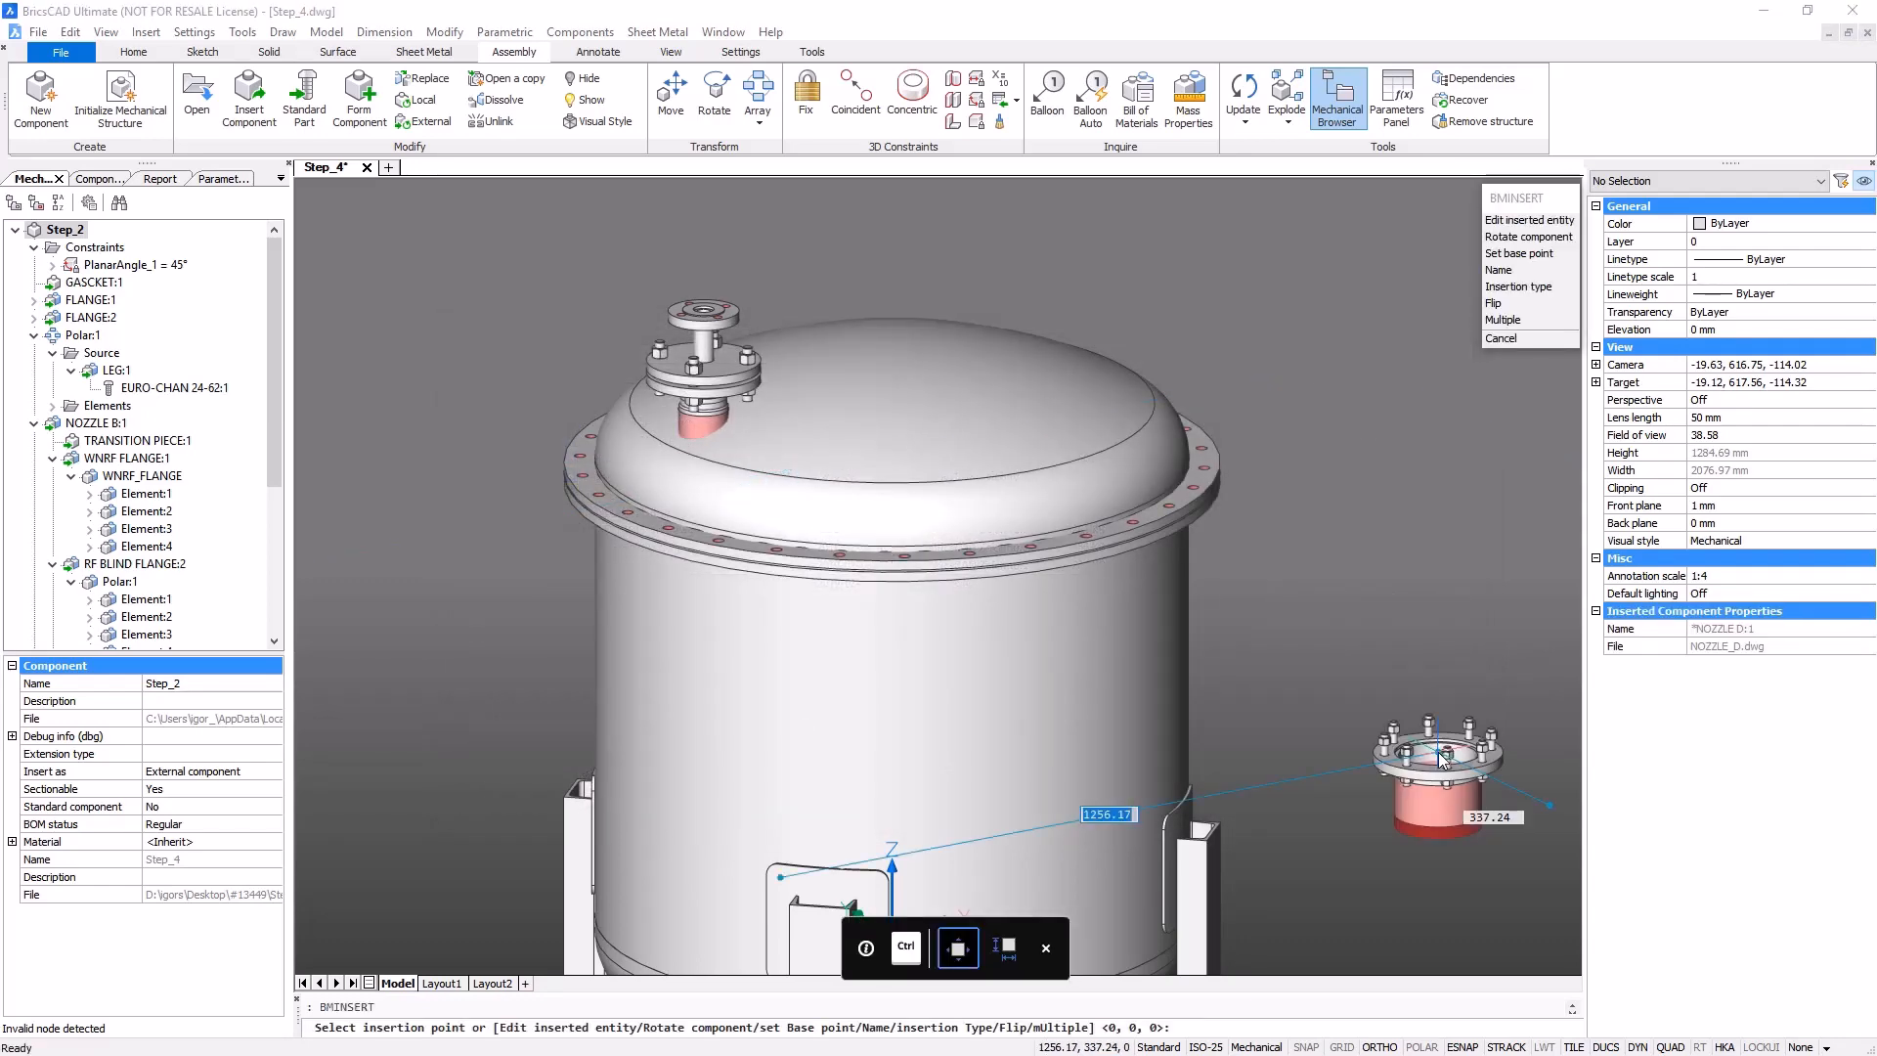
text(@0,)
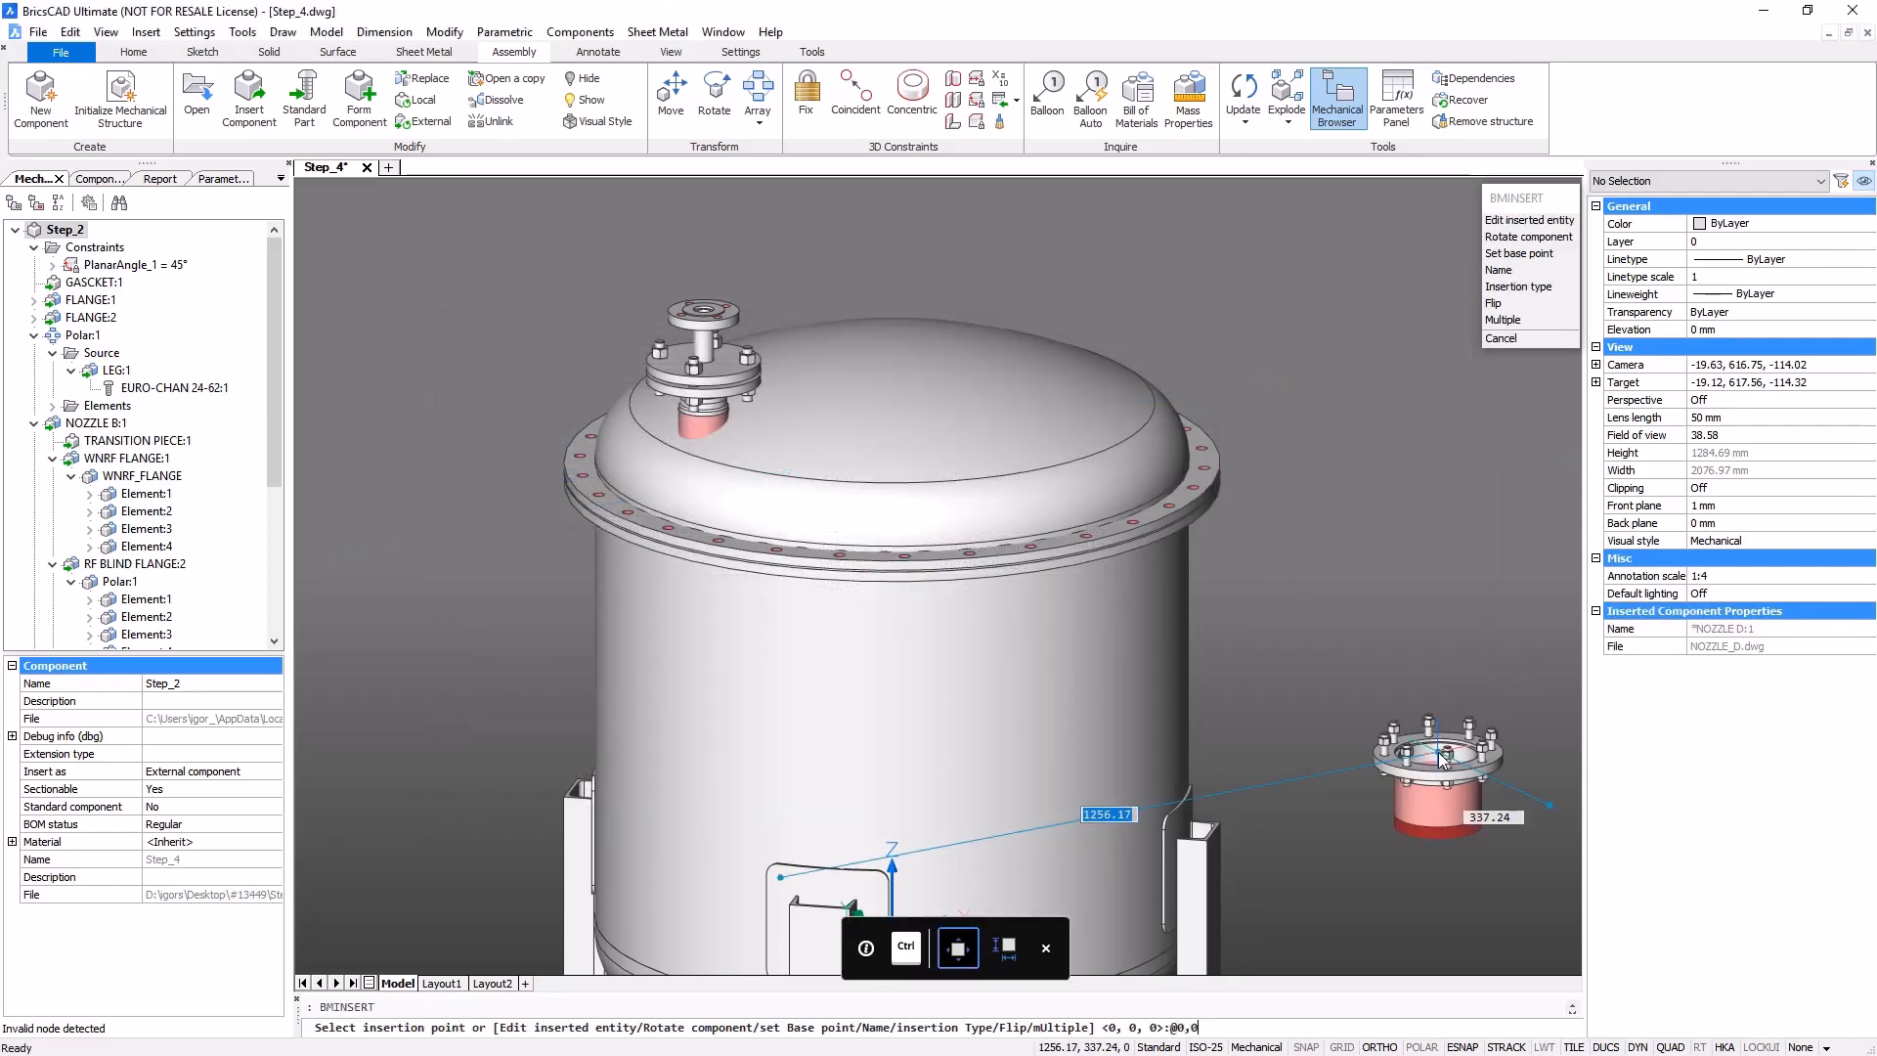
text(0,-228,1028)
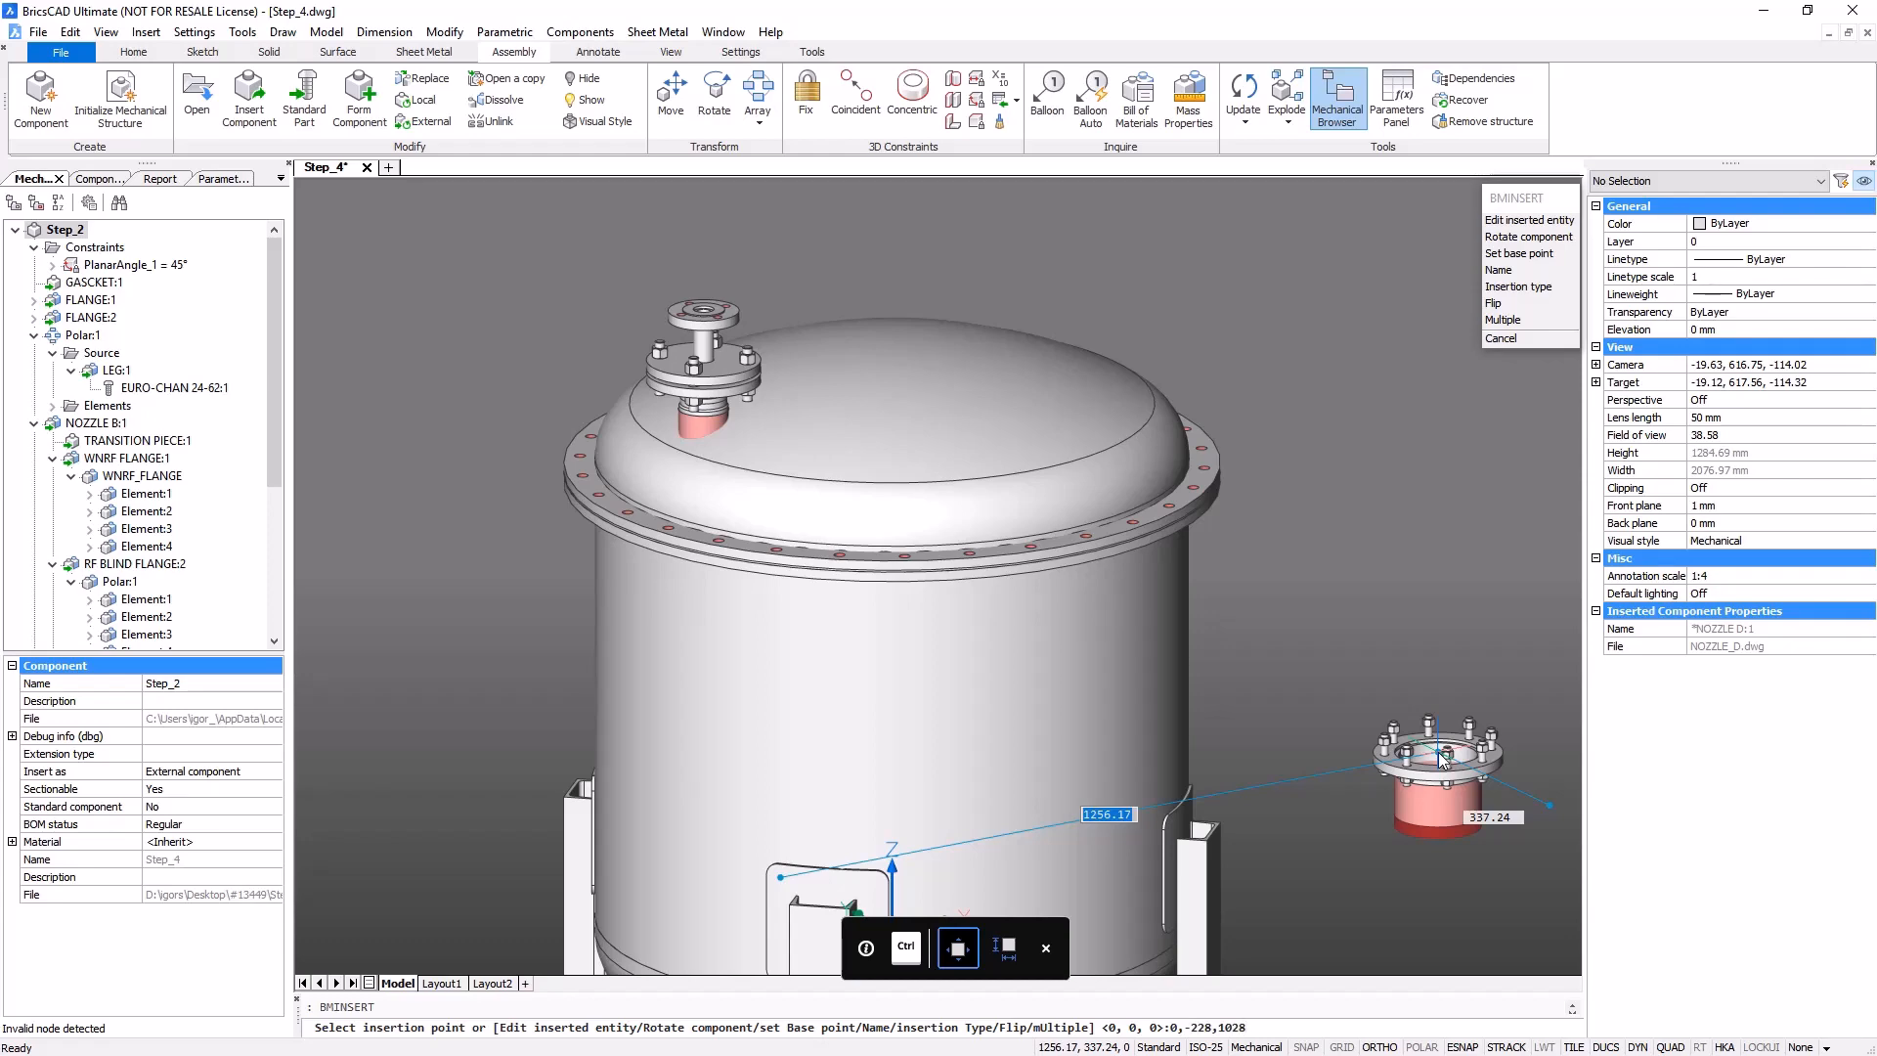
key(Return)
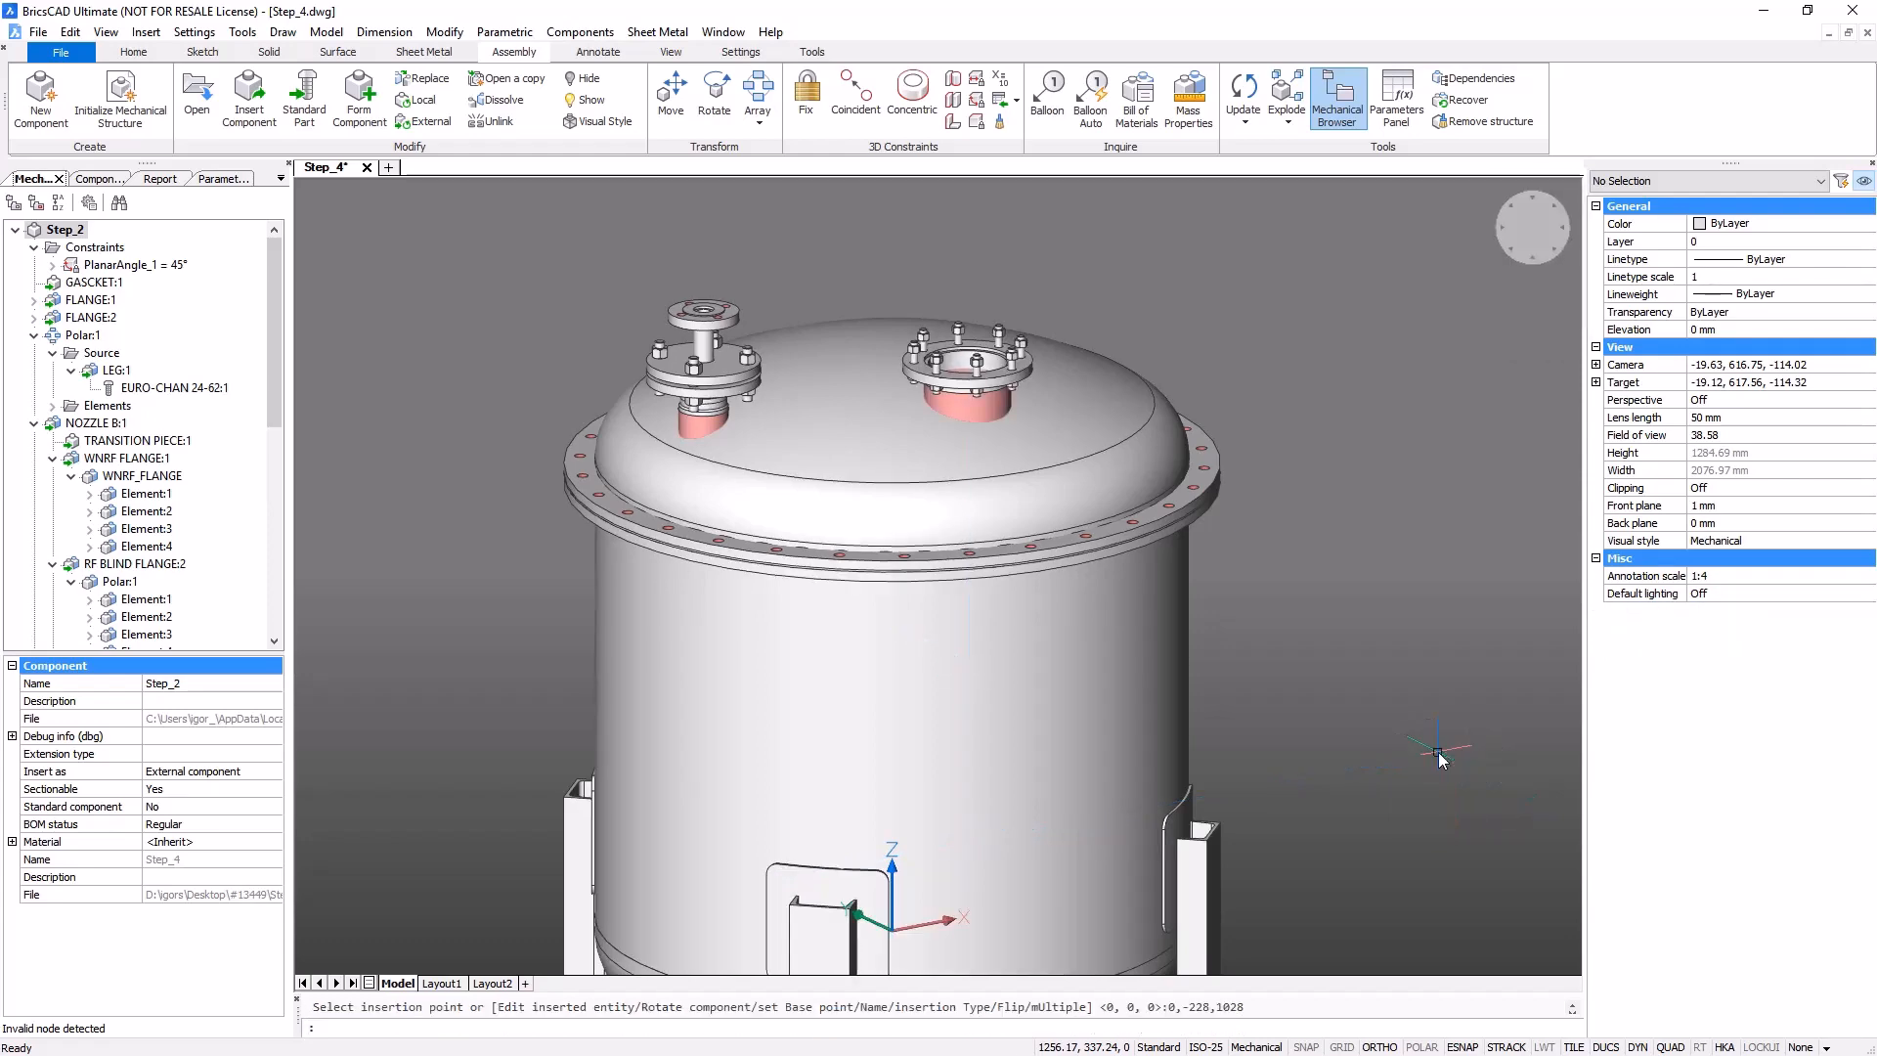
- Insert NOZZLE_L.dwg from the PARTS folder on the dome at coordinates 0,228,1028
key(Return)
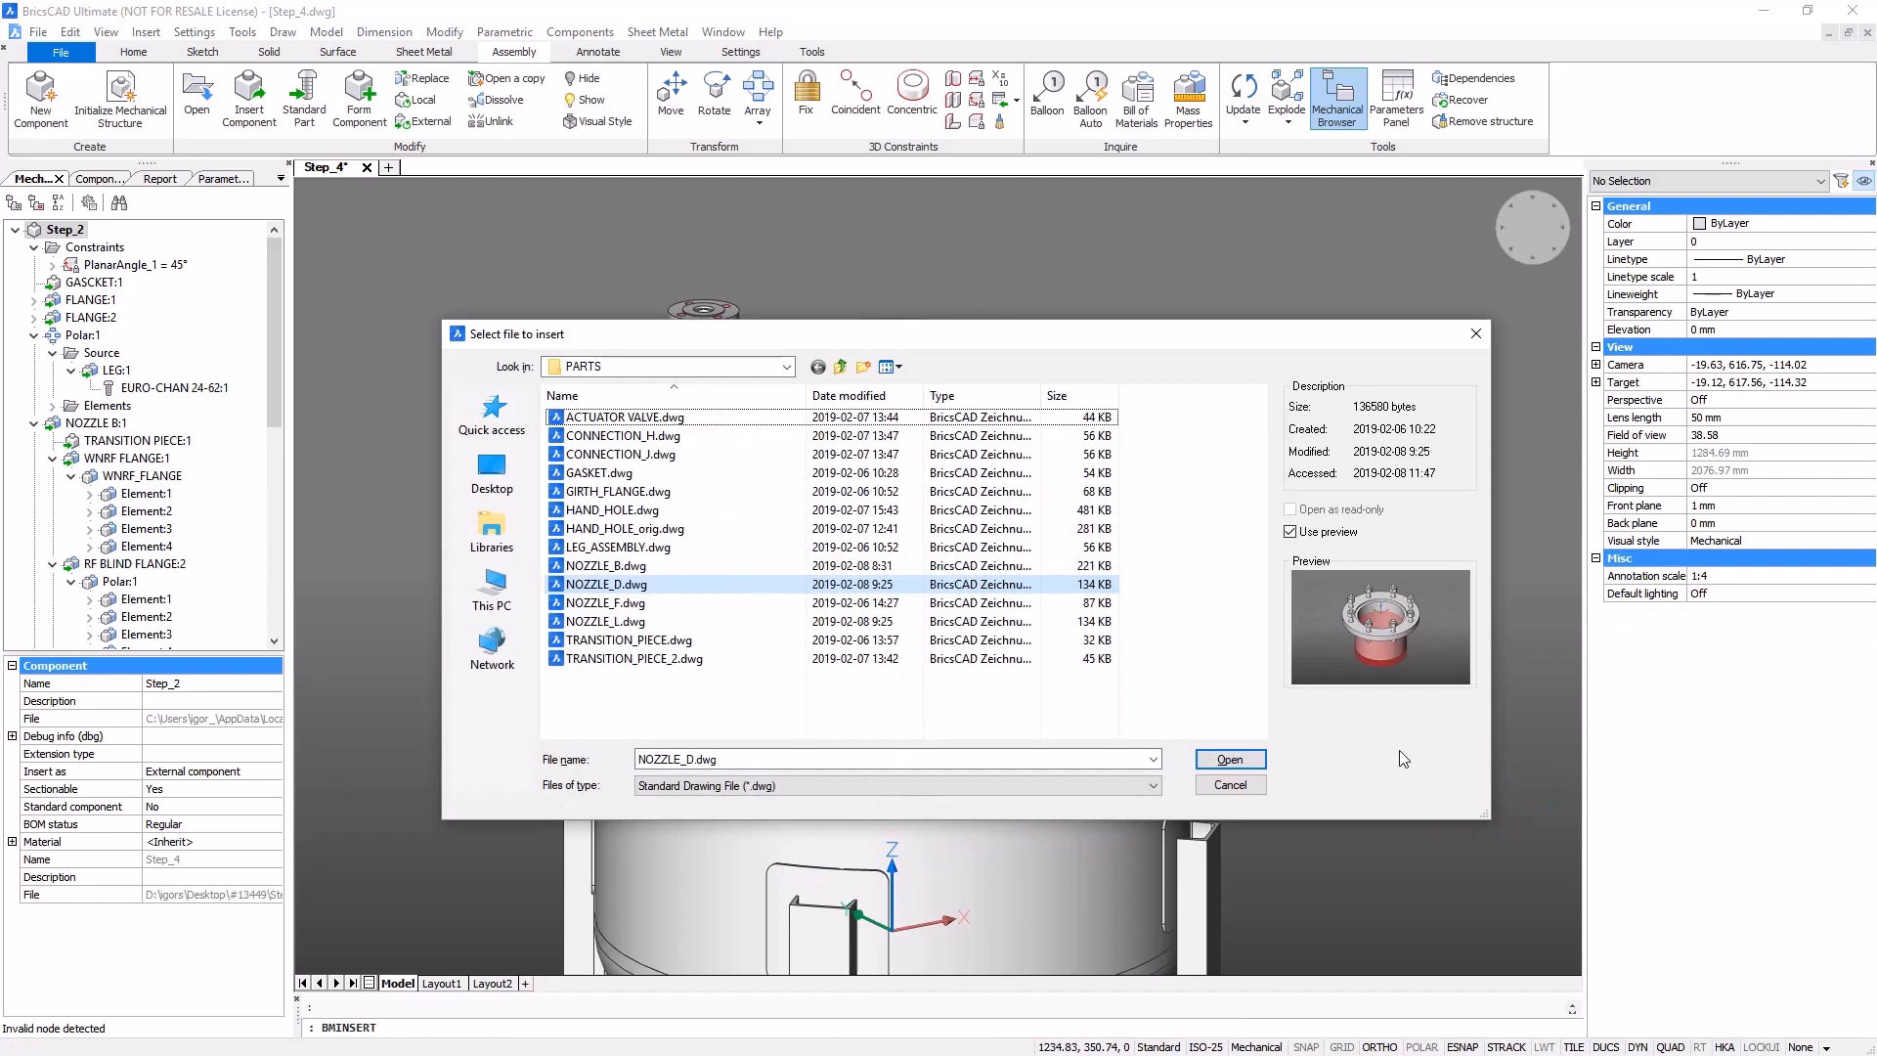
click(603, 621)
double_click(603, 620)
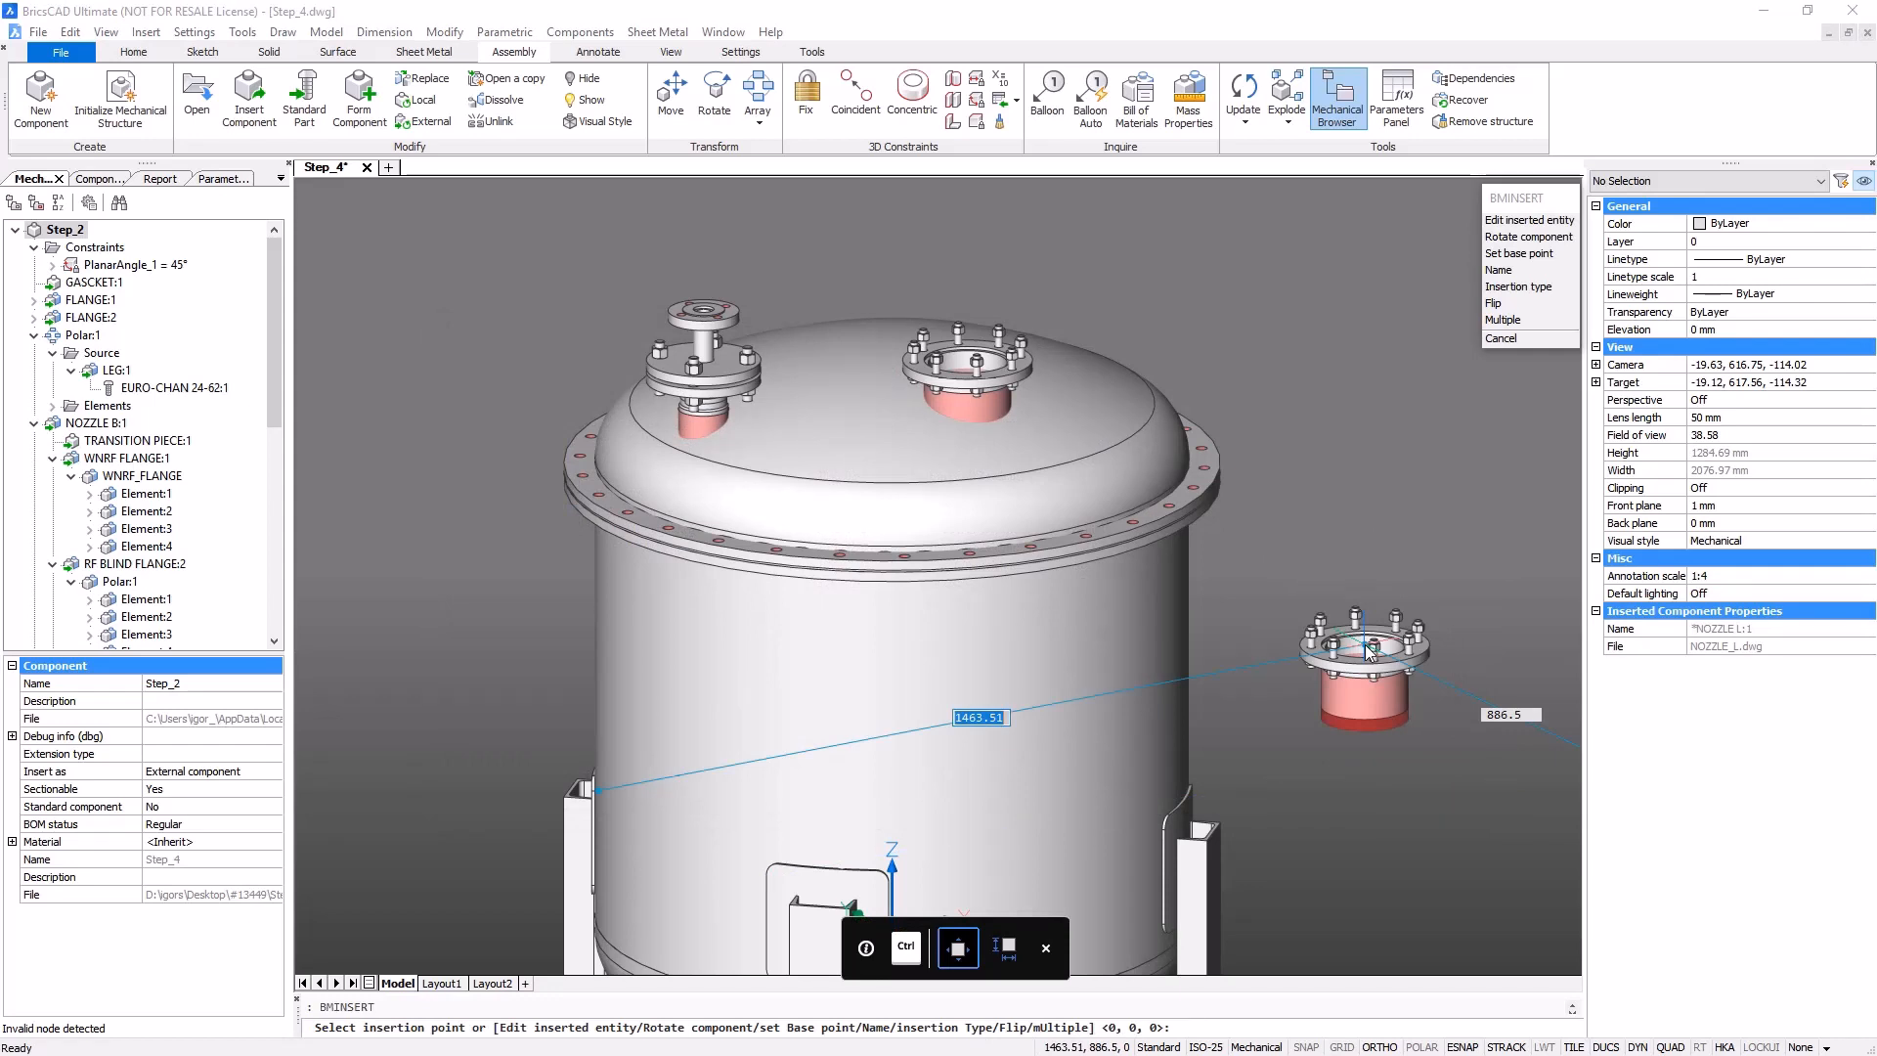
text(@)
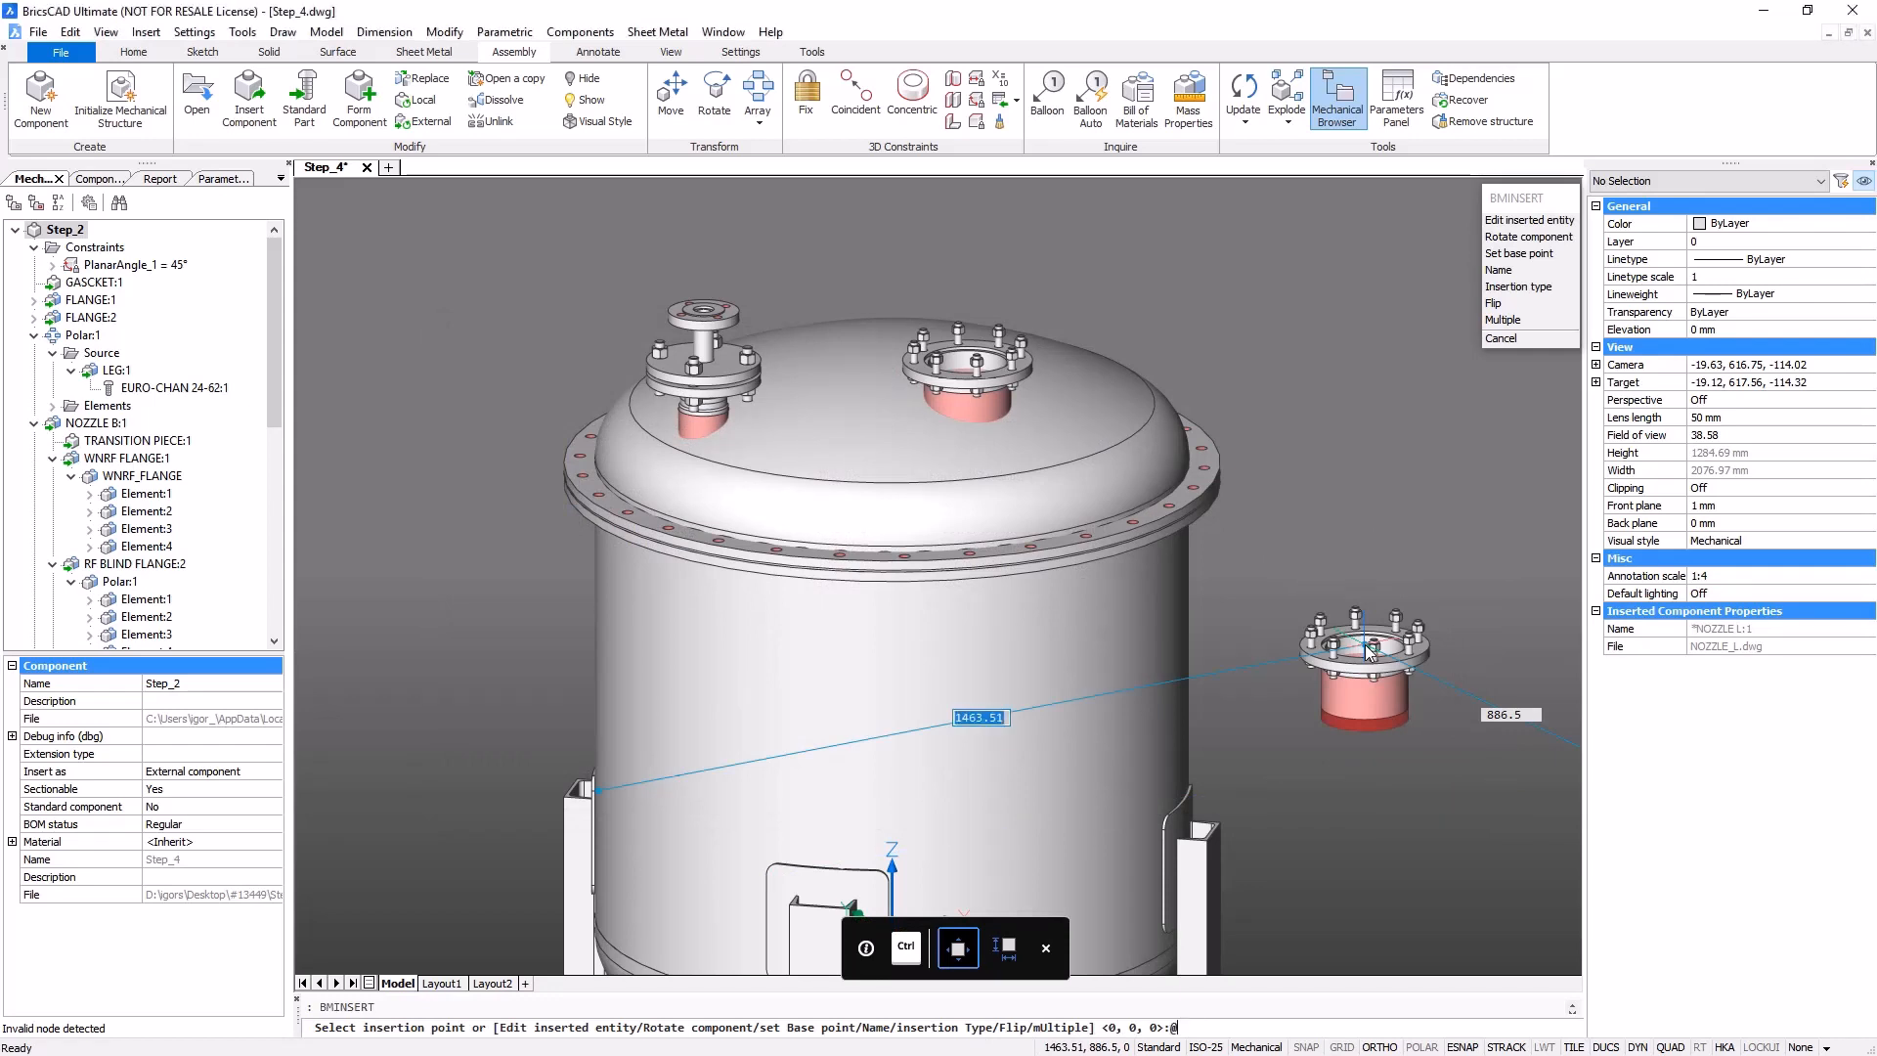
text(,228,1028)
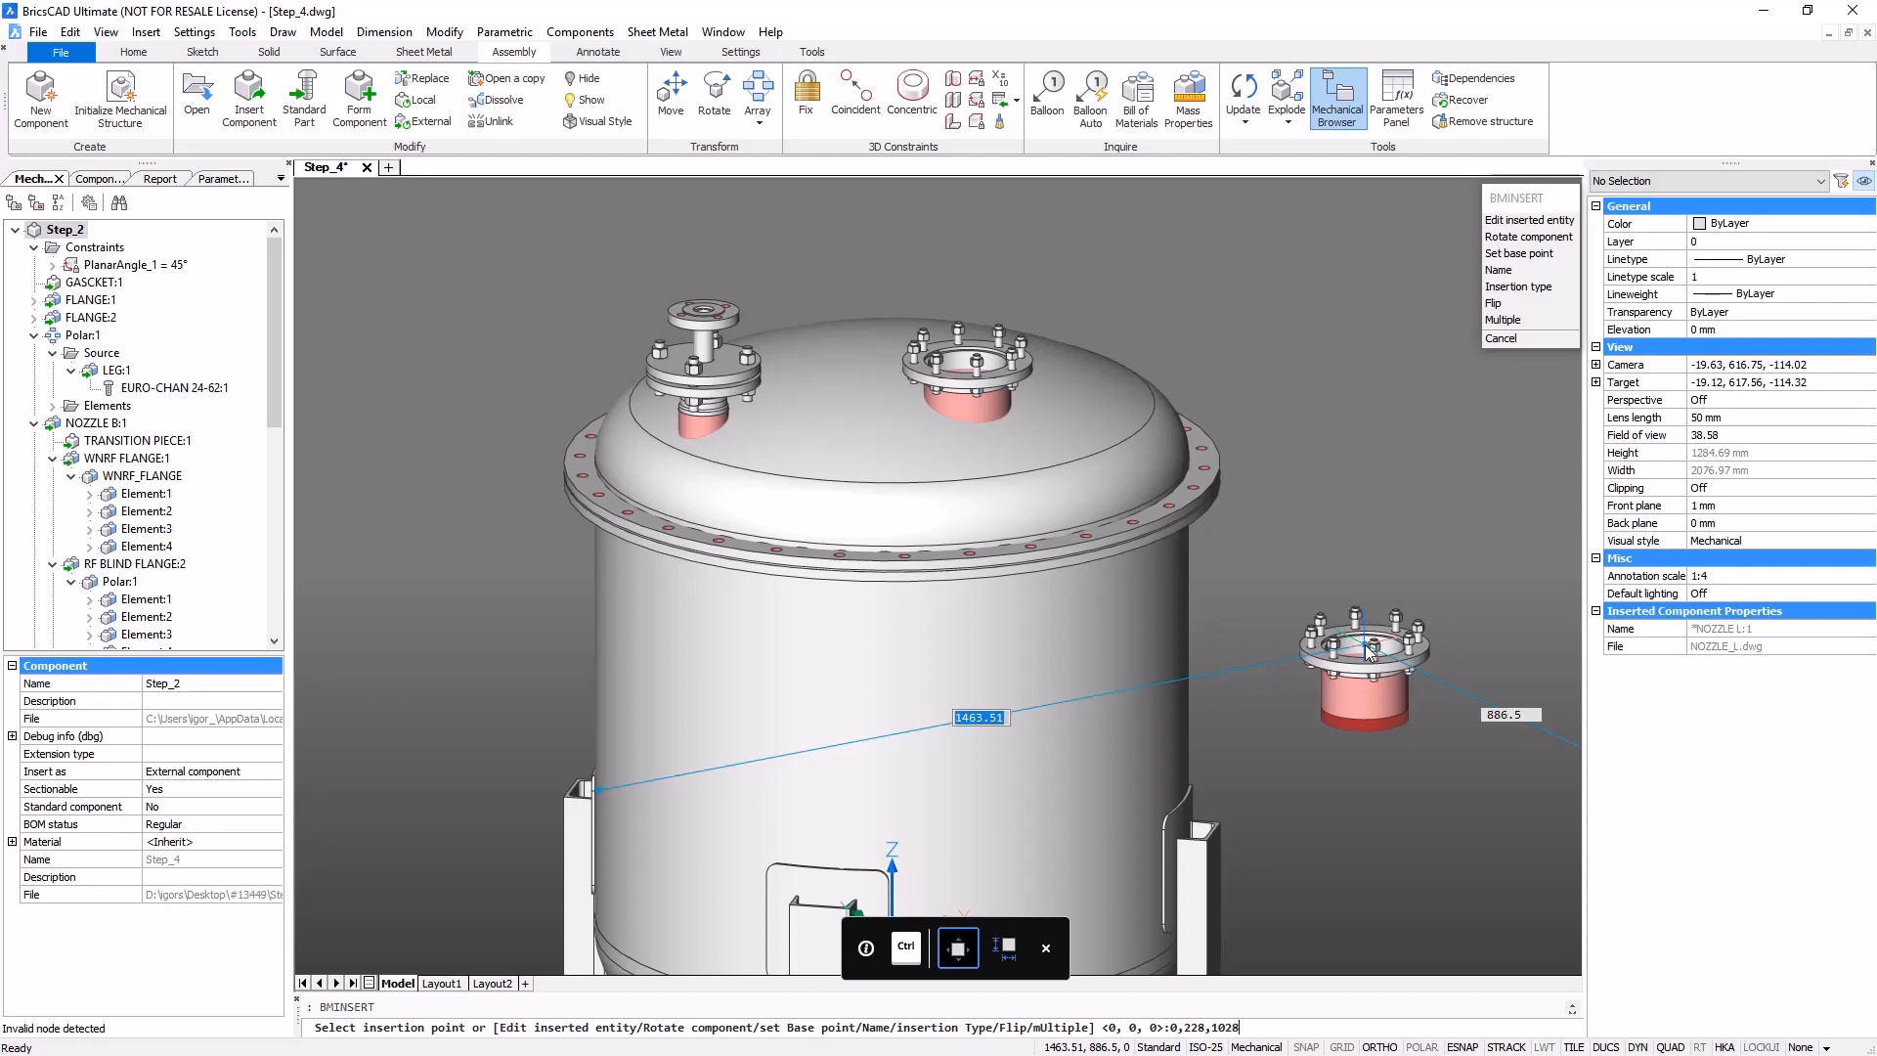
key(Return)
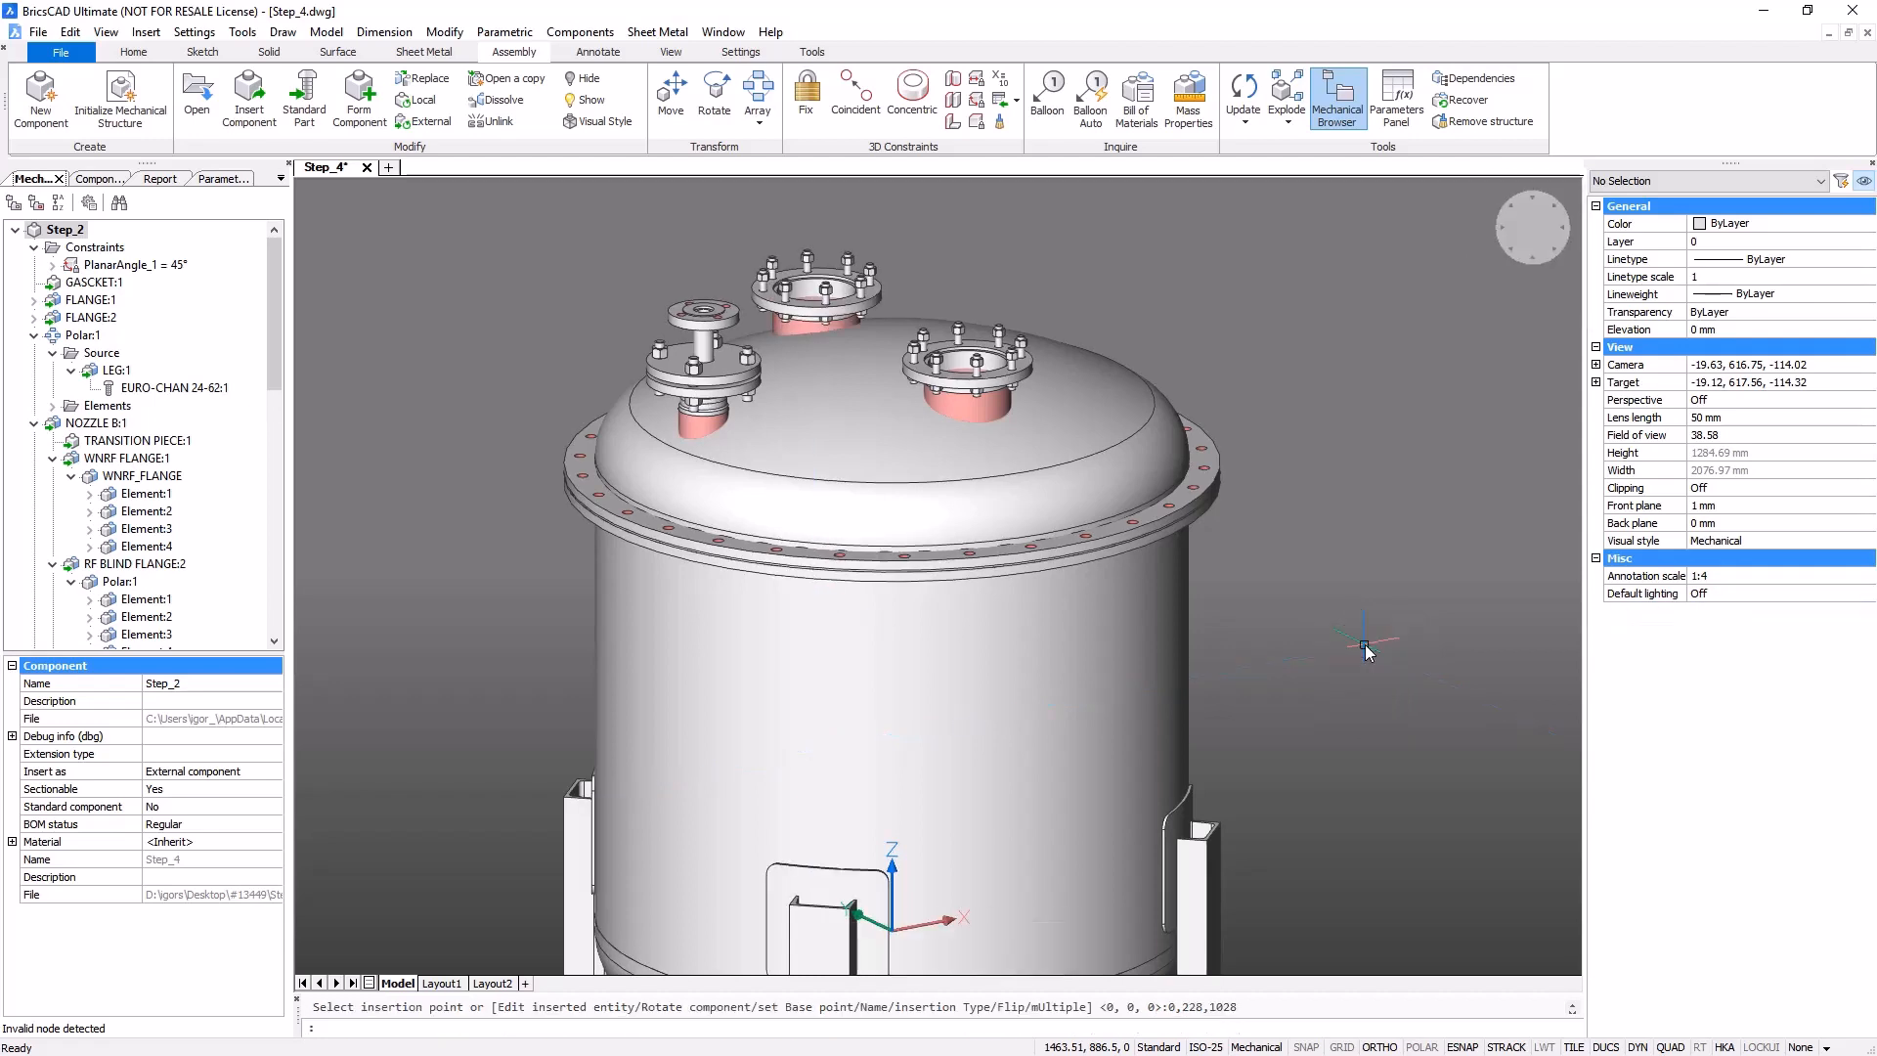
- Turn off the BC_SUBTRACT layer to hide the red subtraction bodies
click(137, 52)
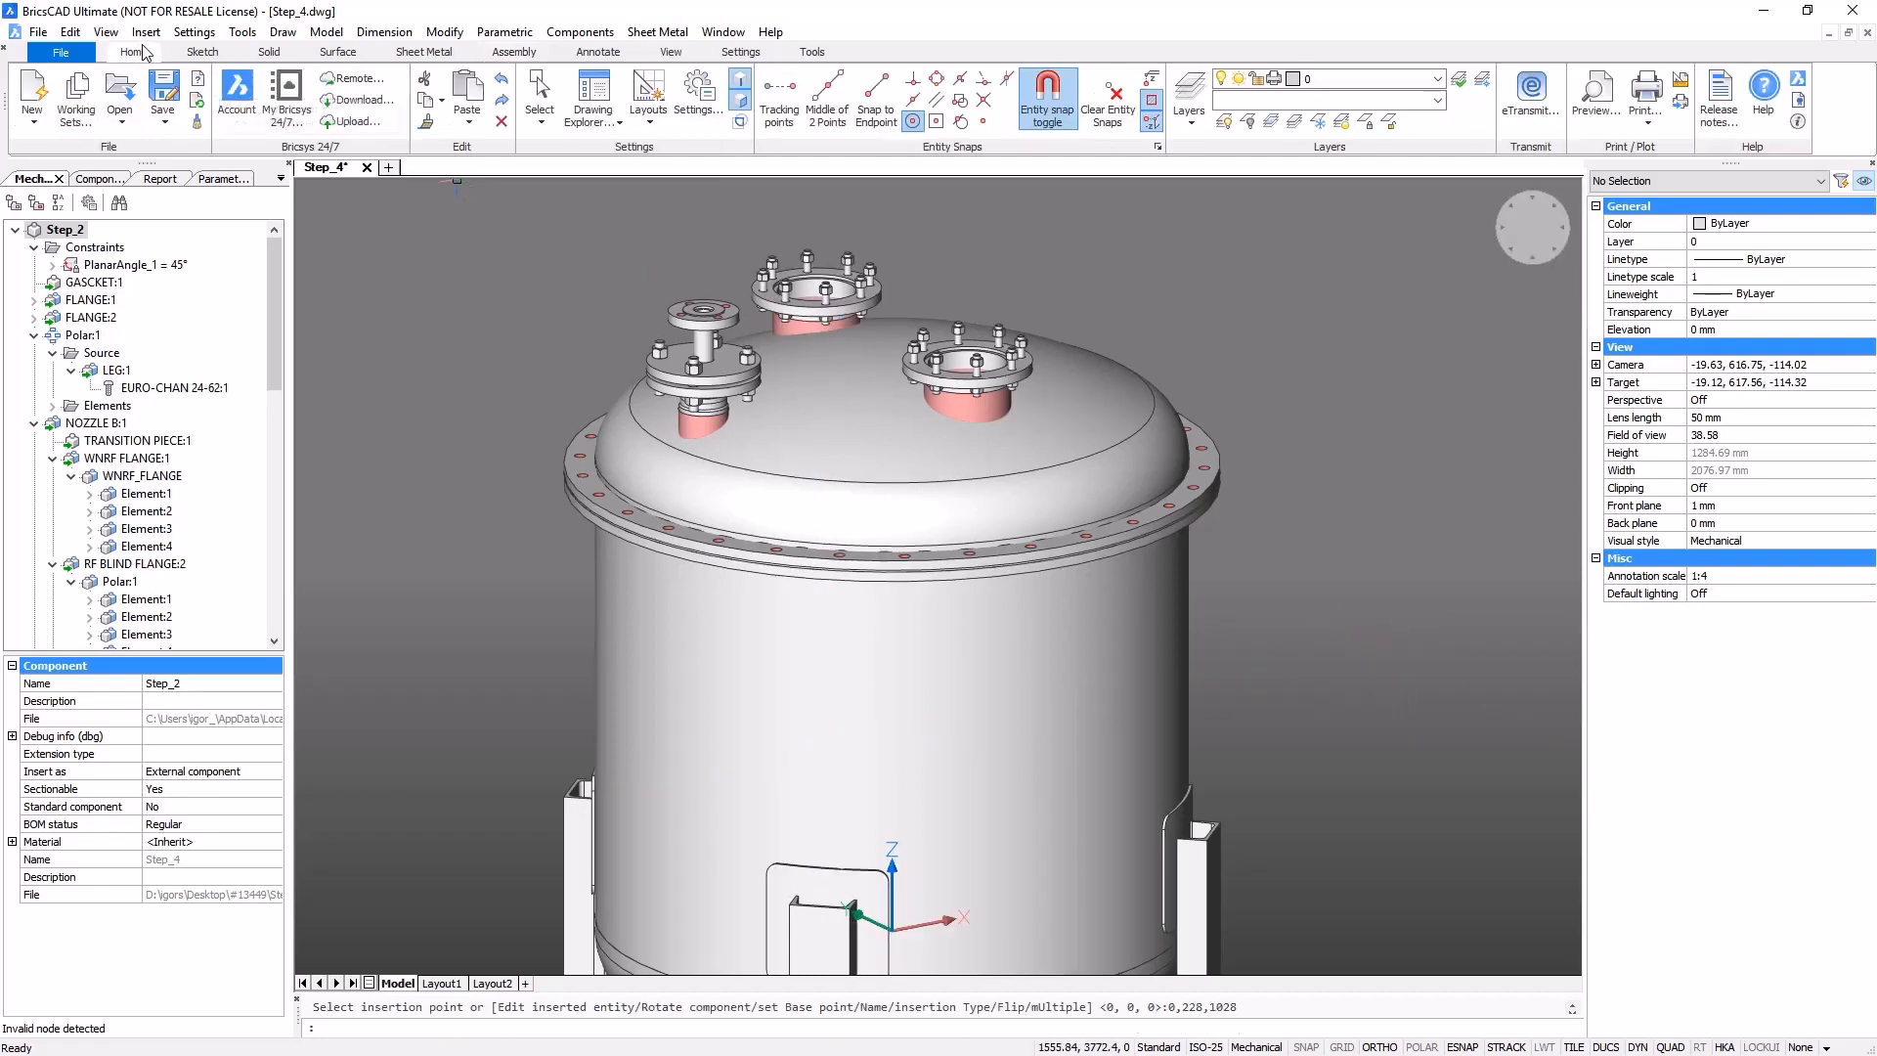
click(1436, 80)
click(1220, 122)
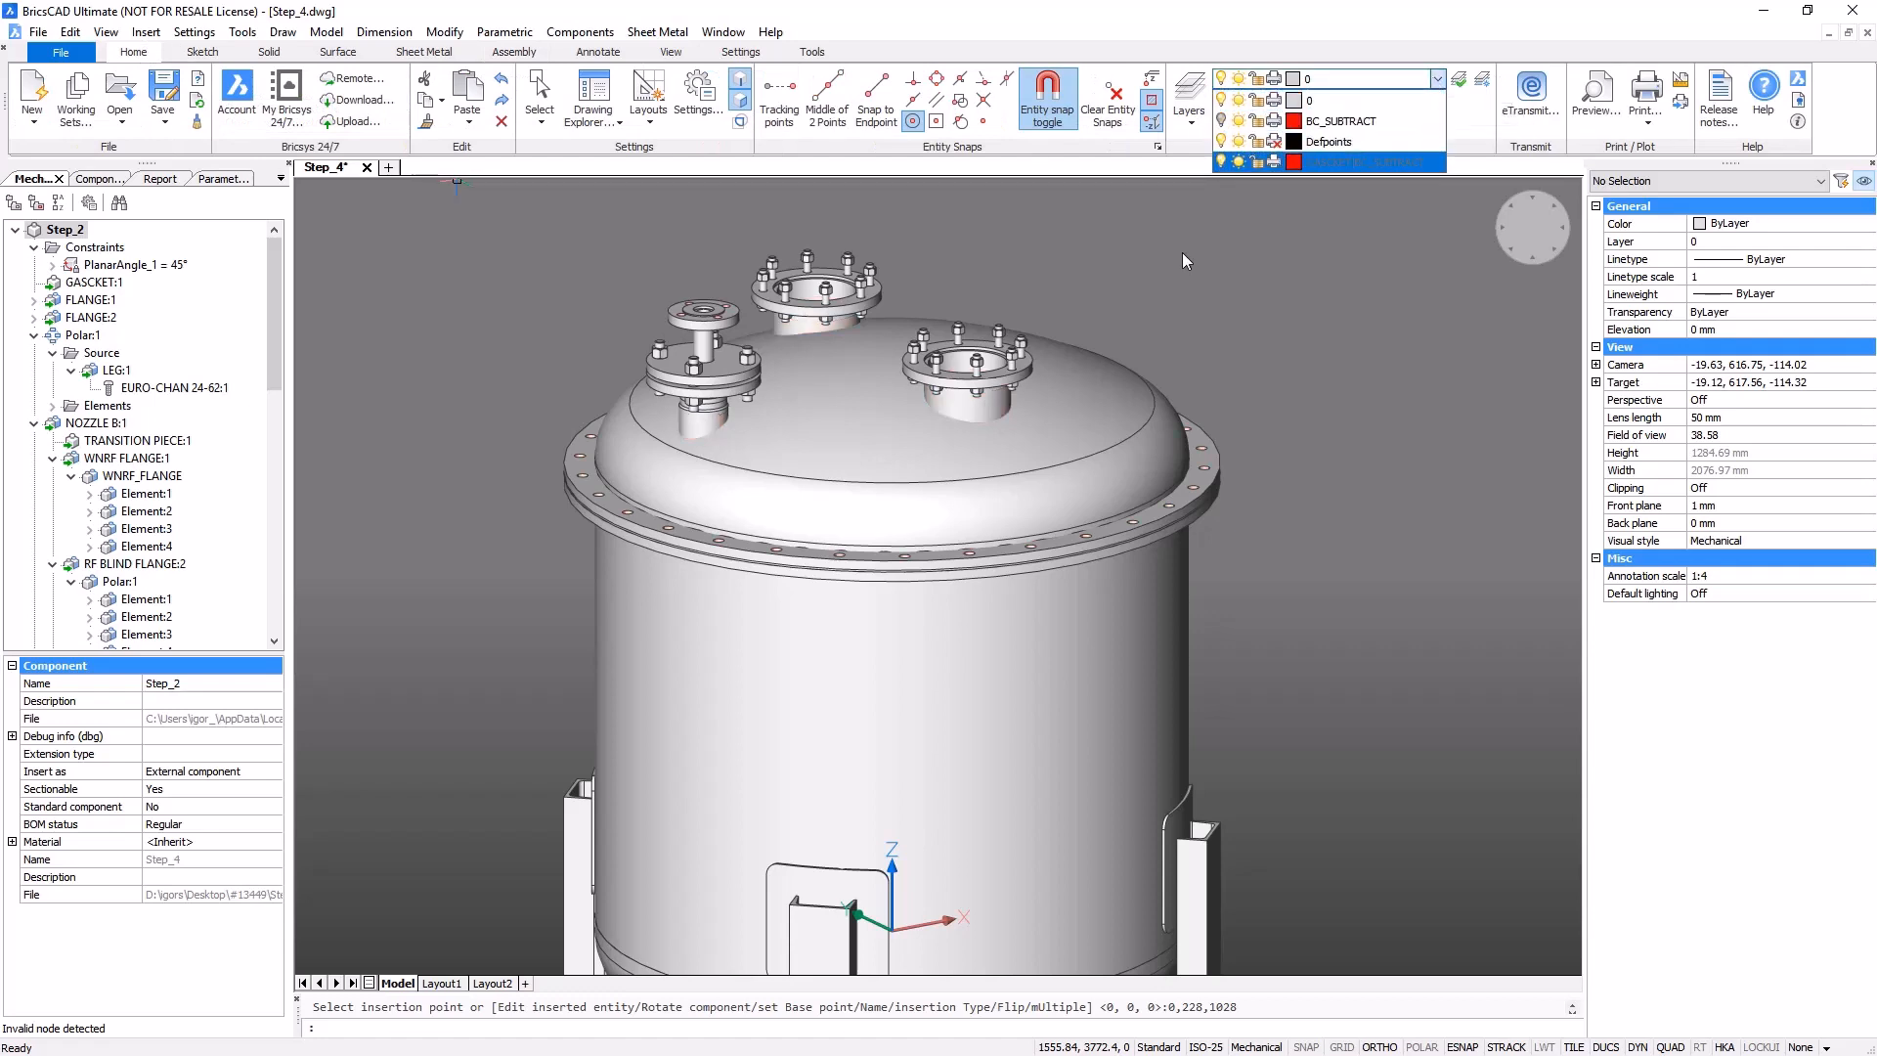
click(1181, 252)
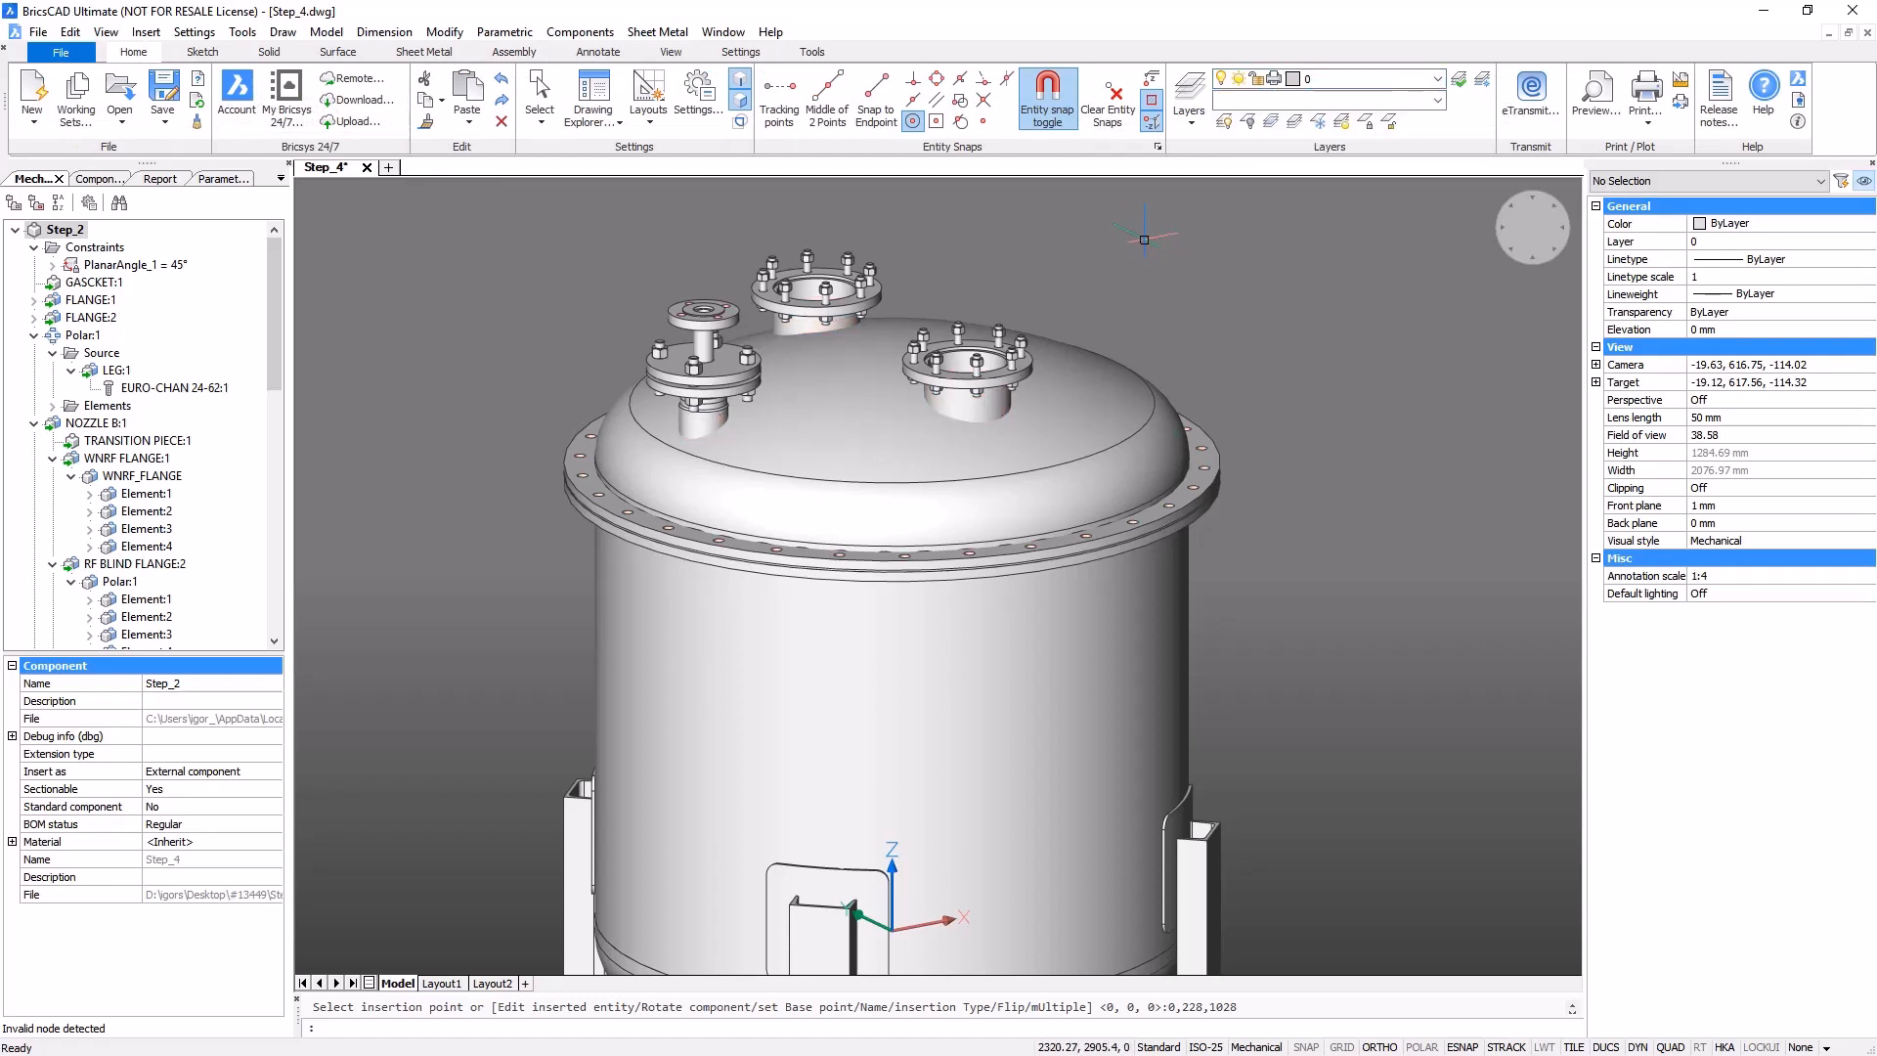
- Save the drawing in the same folder under the new name Step_5.dwg
click(59, 55)
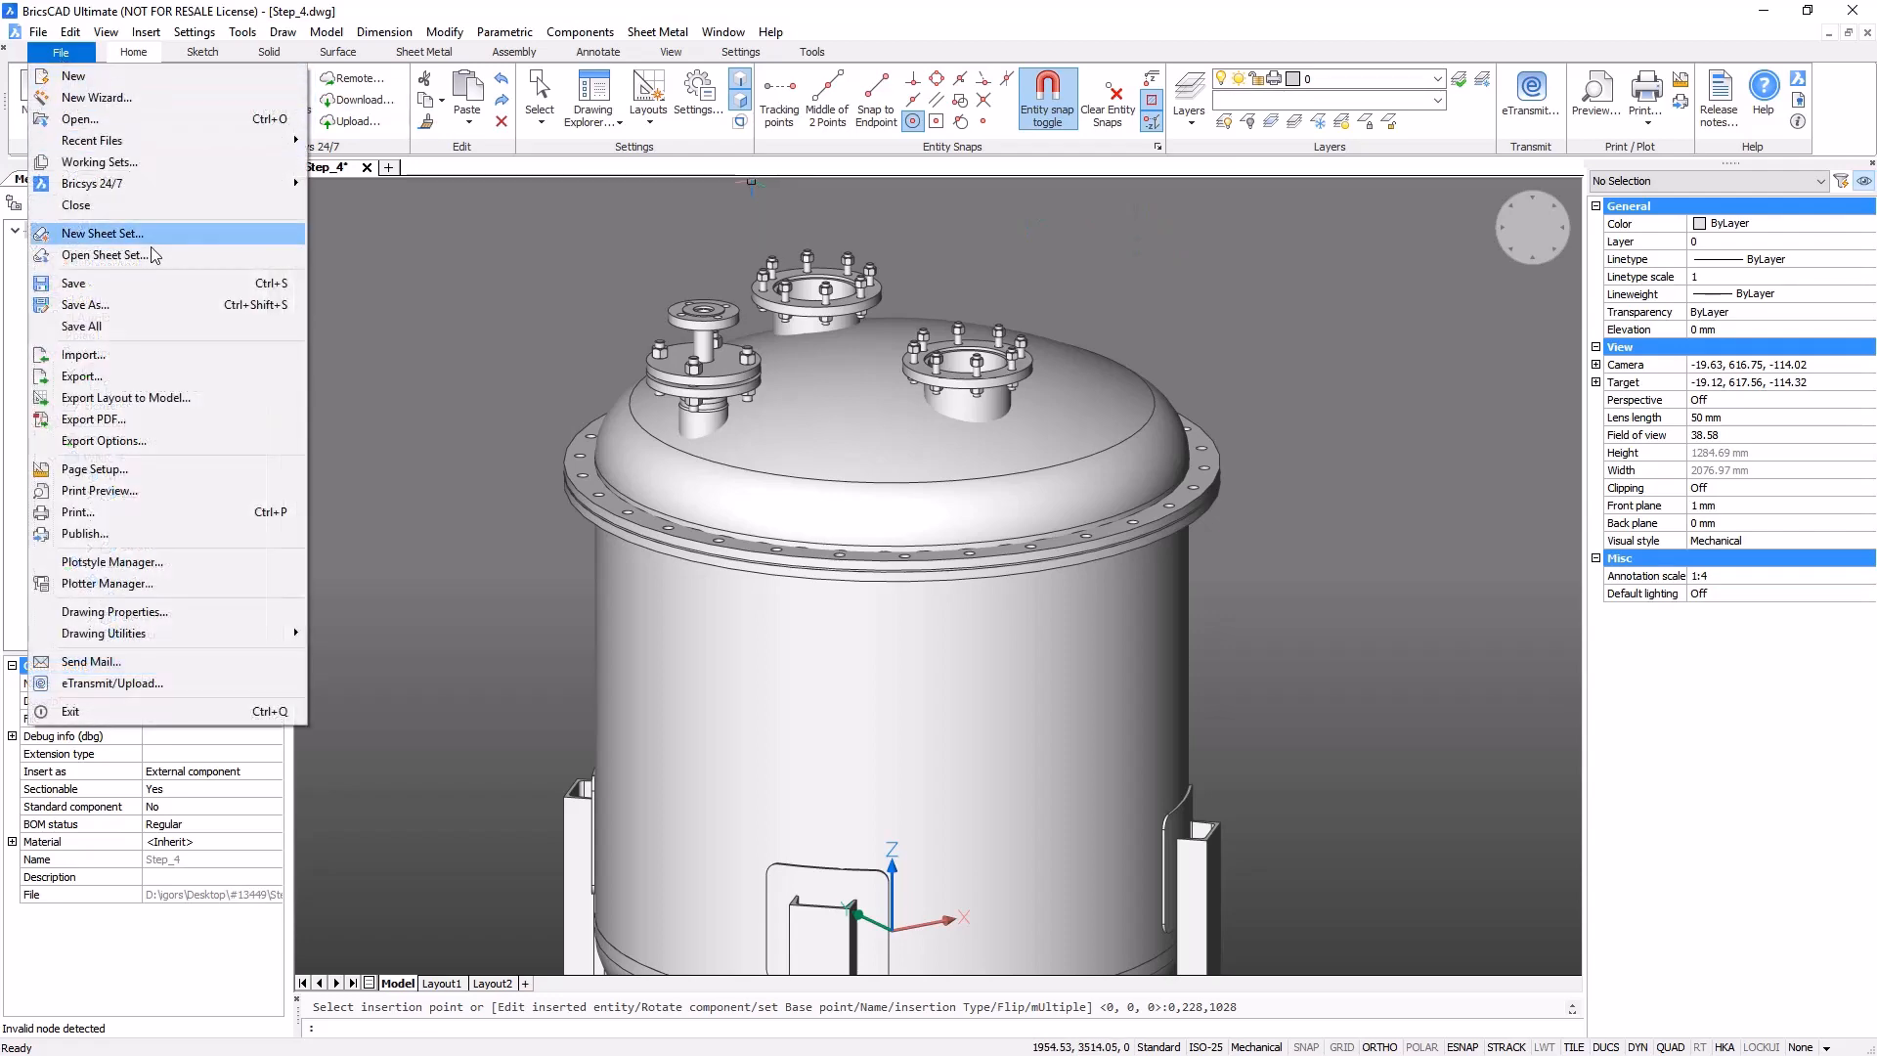
click(137, 304)
click(672, 759)
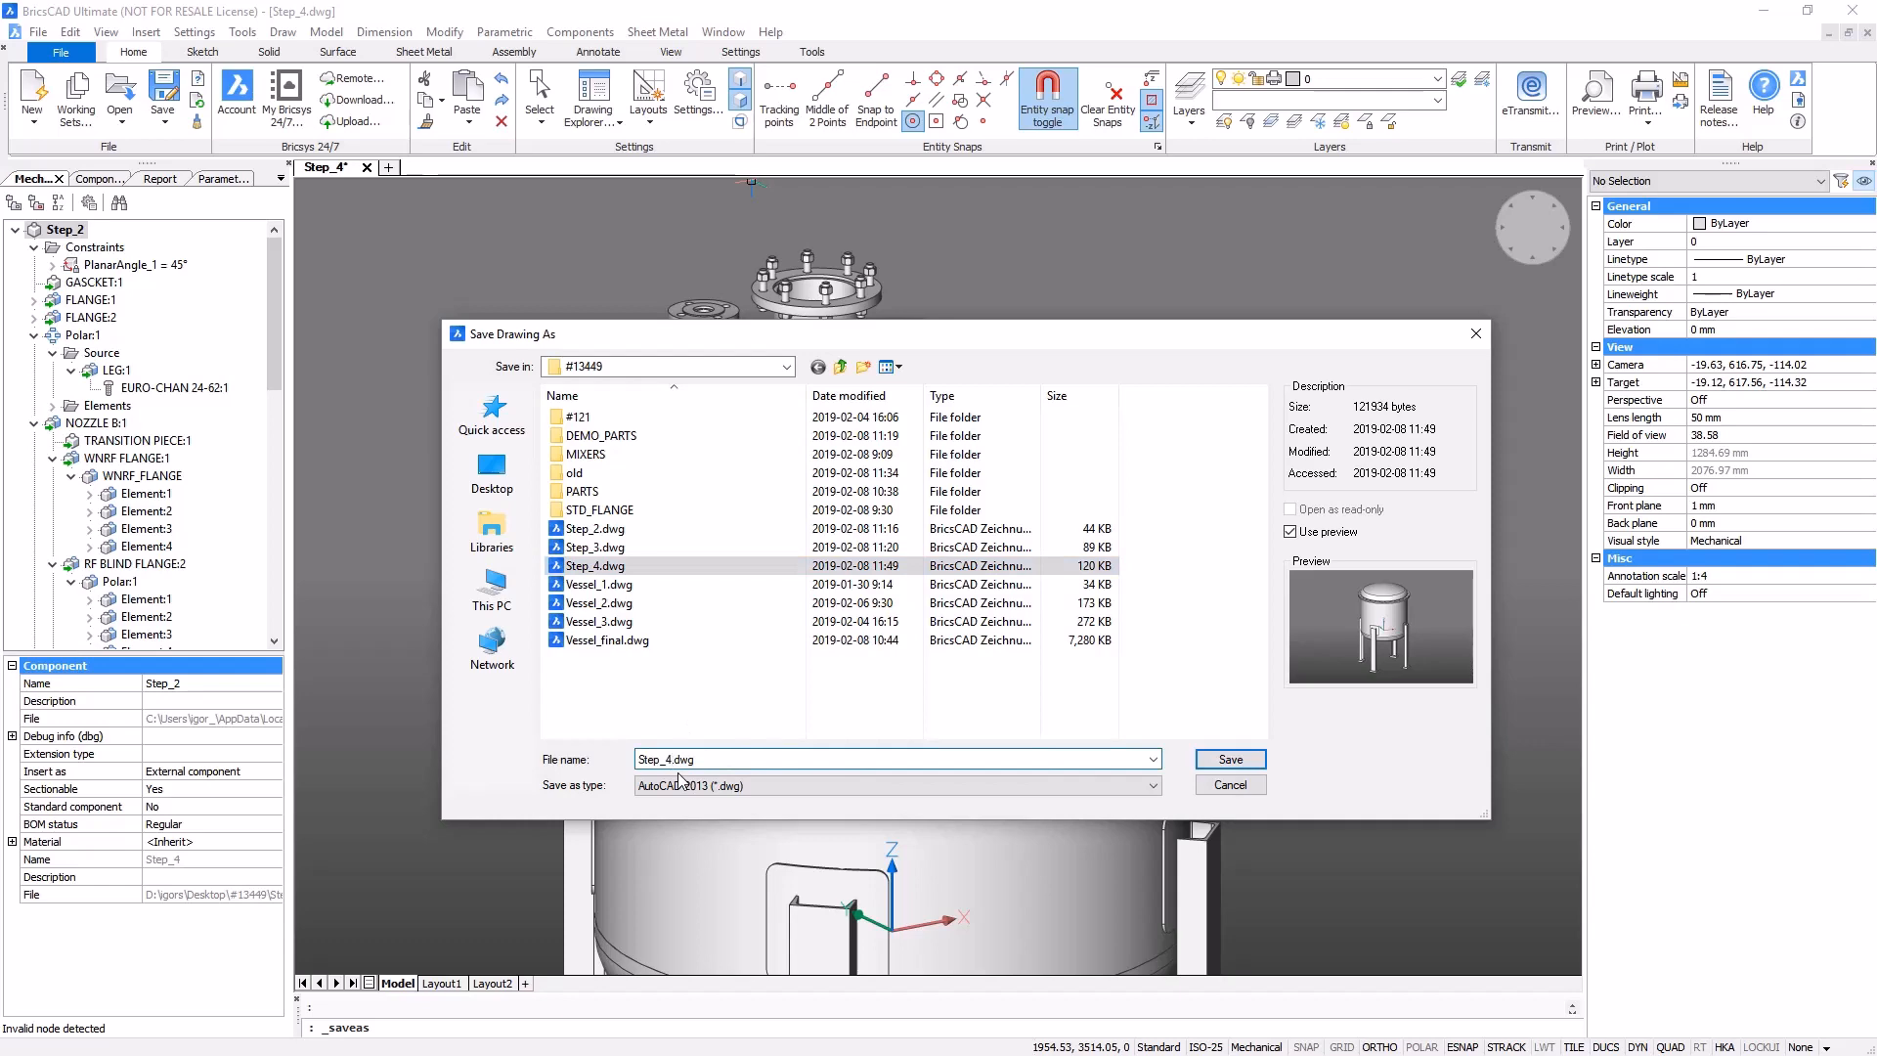
key(BackSpace)
text(5)
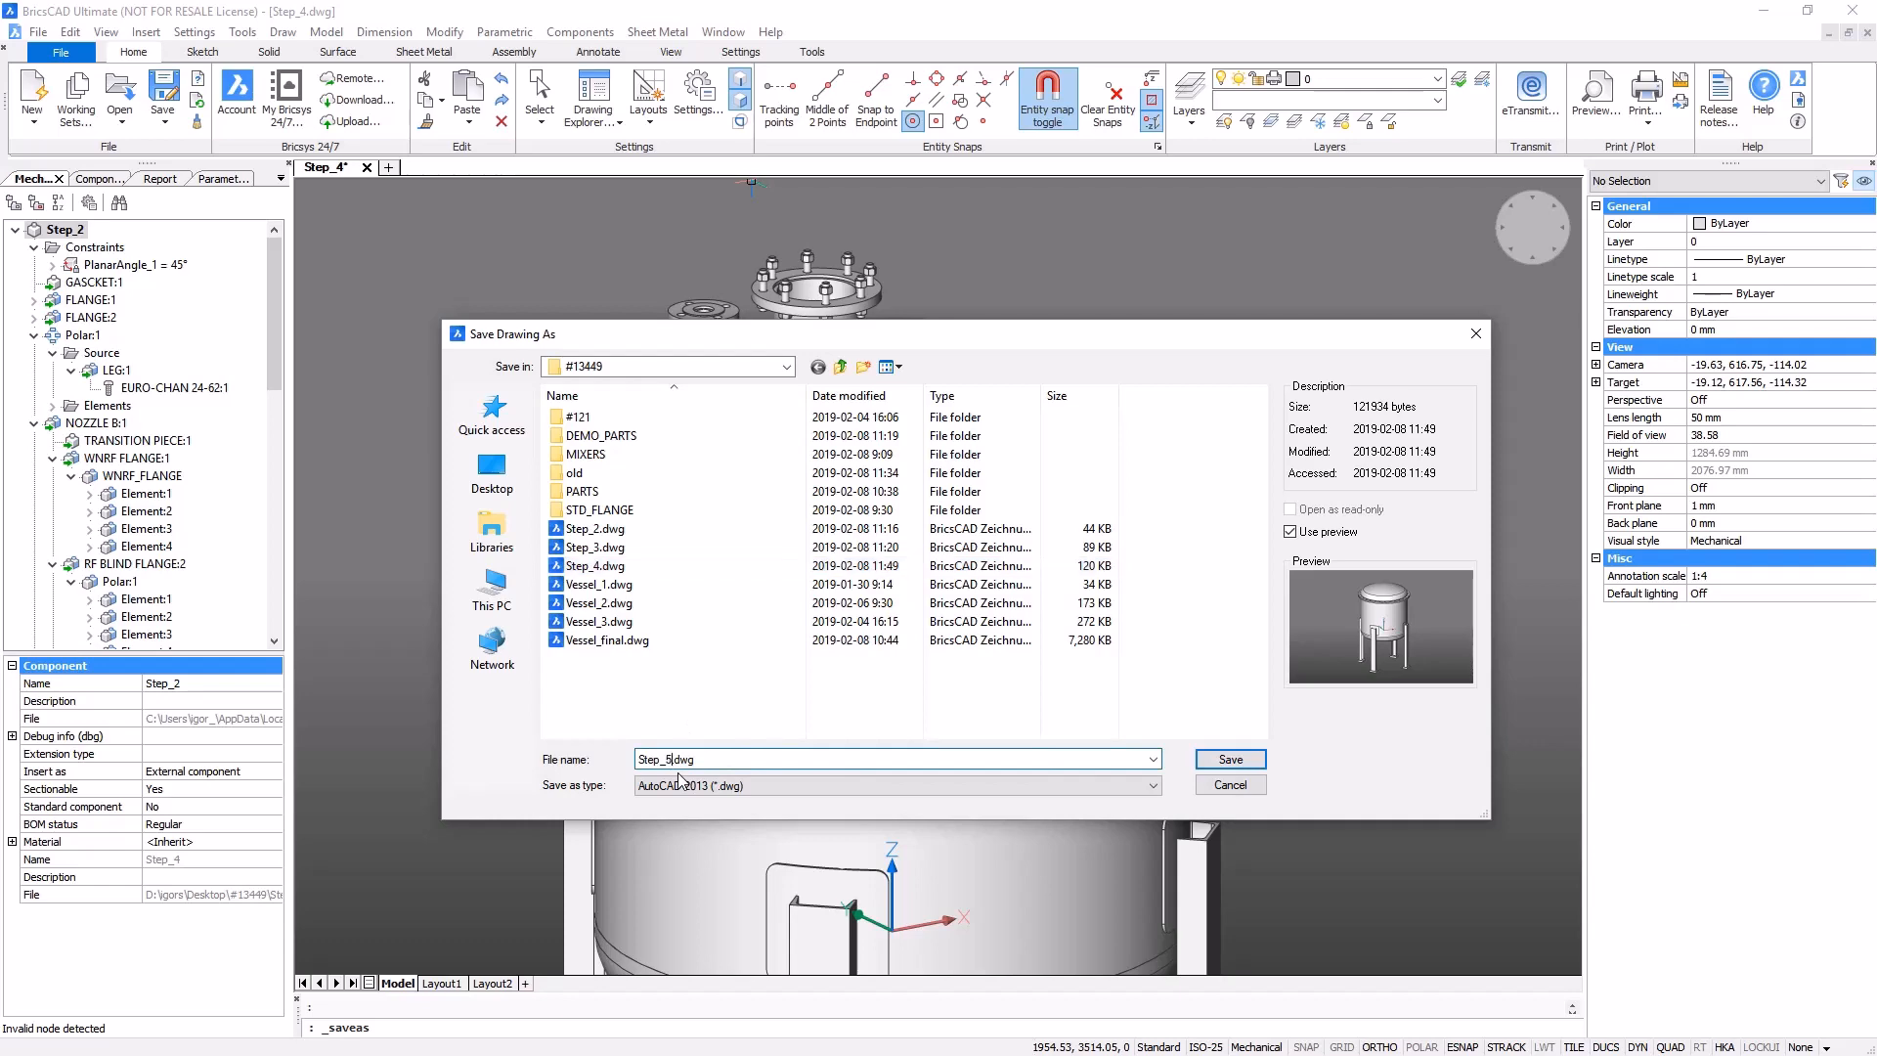
click(1230, 759)
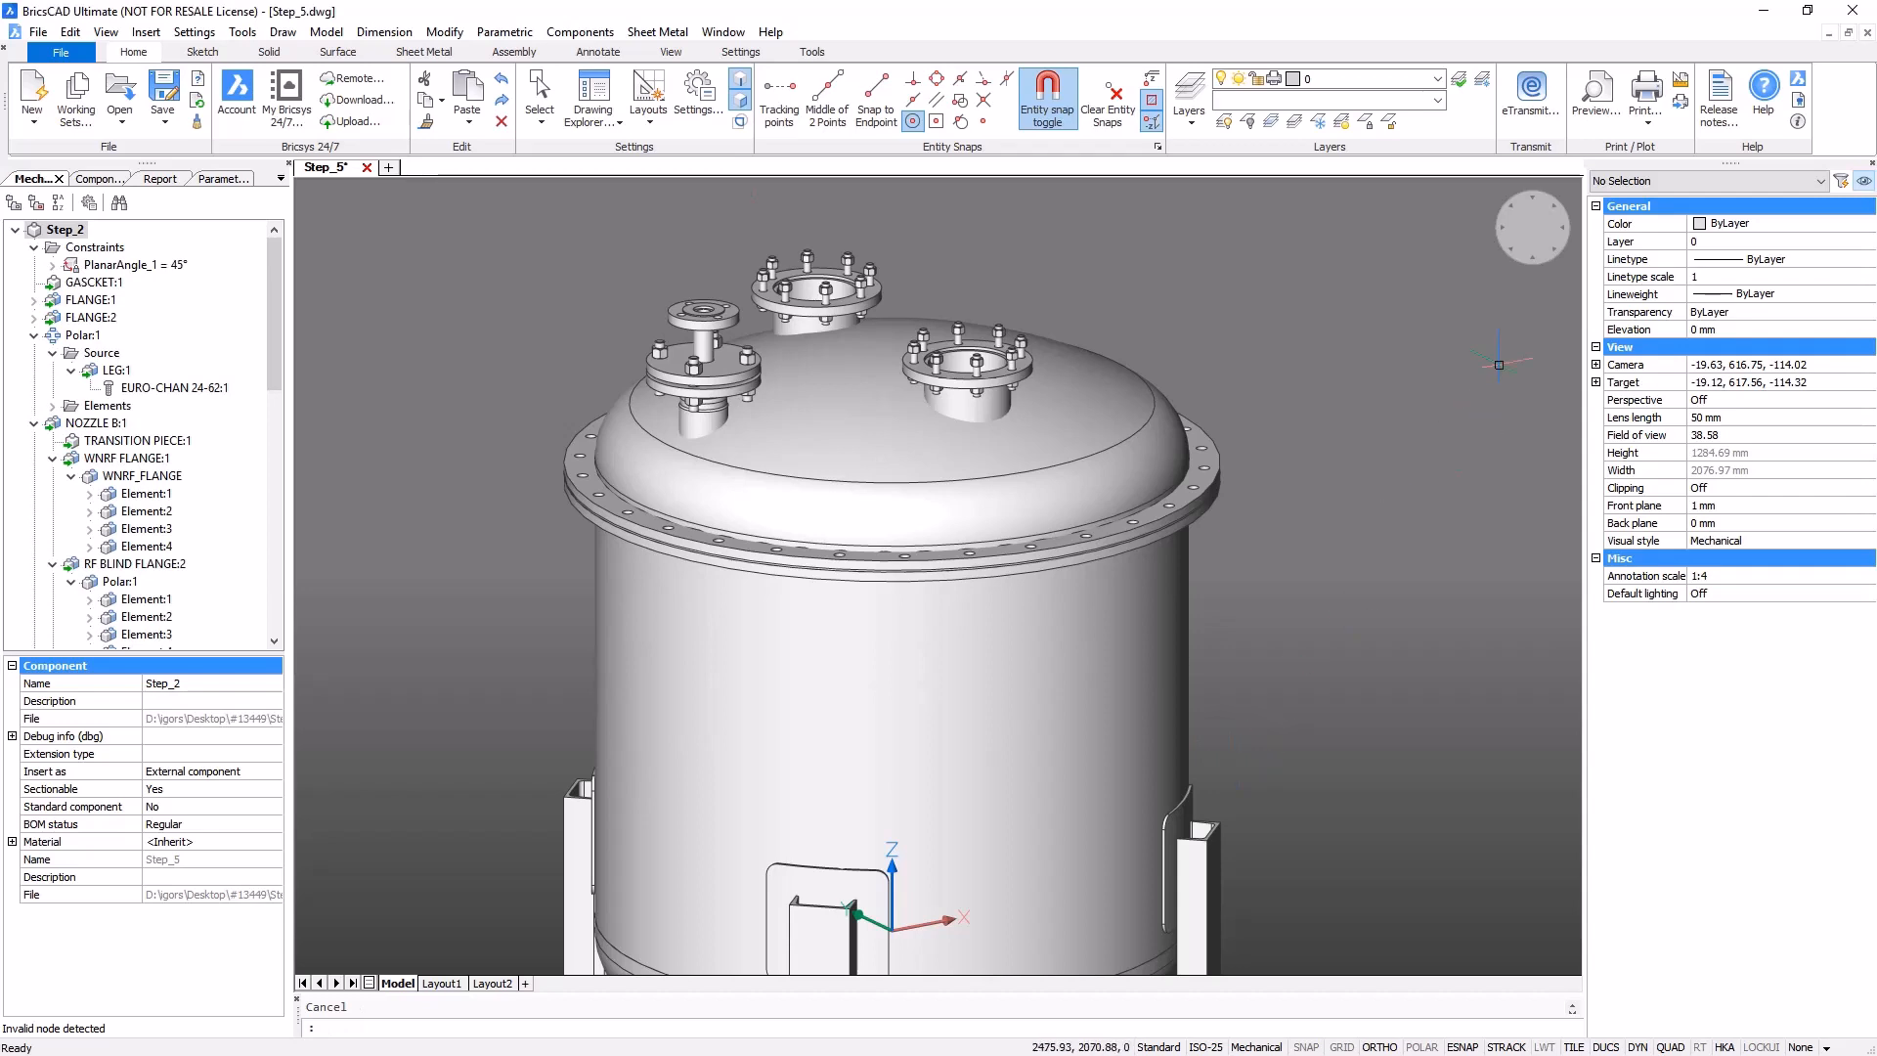
- In the front view, draw a vertical infinite line through the origin 0,0,0
click(1525, 284)
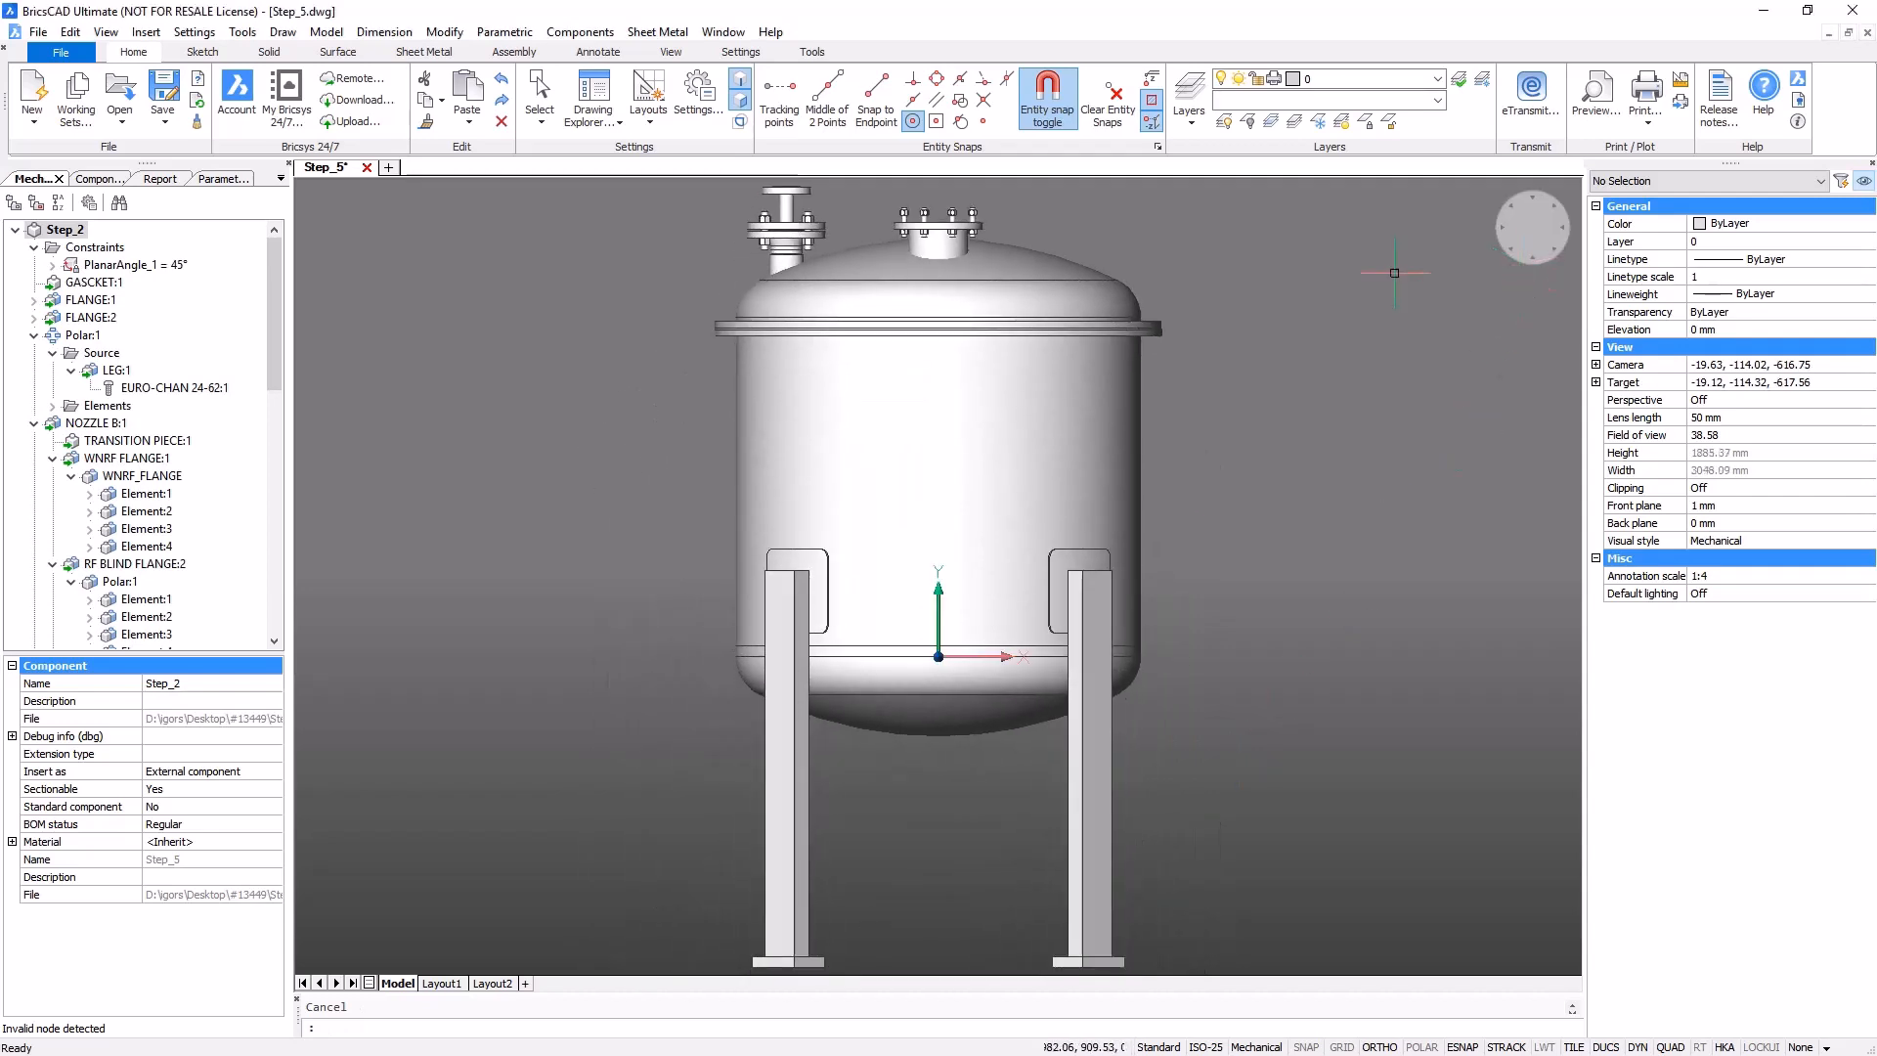
click(203, 52)
click(82, 122)
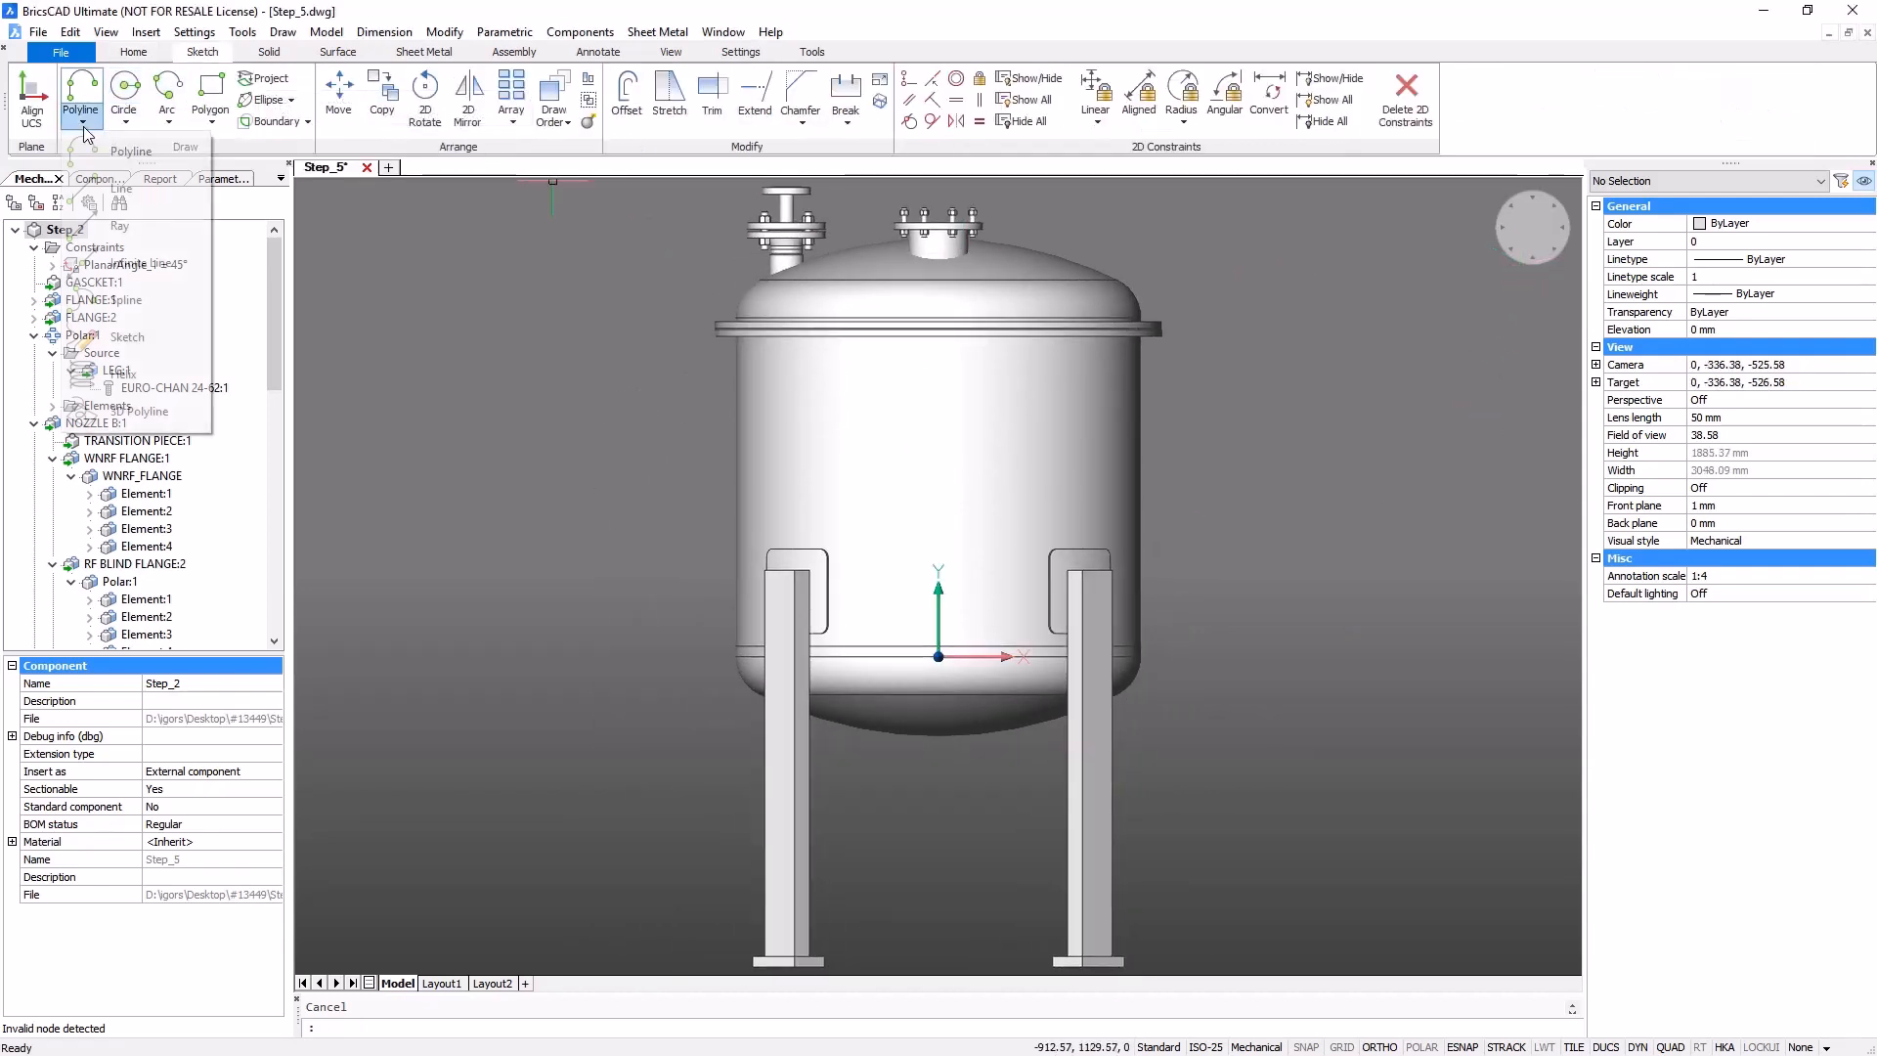
click(127, 262)
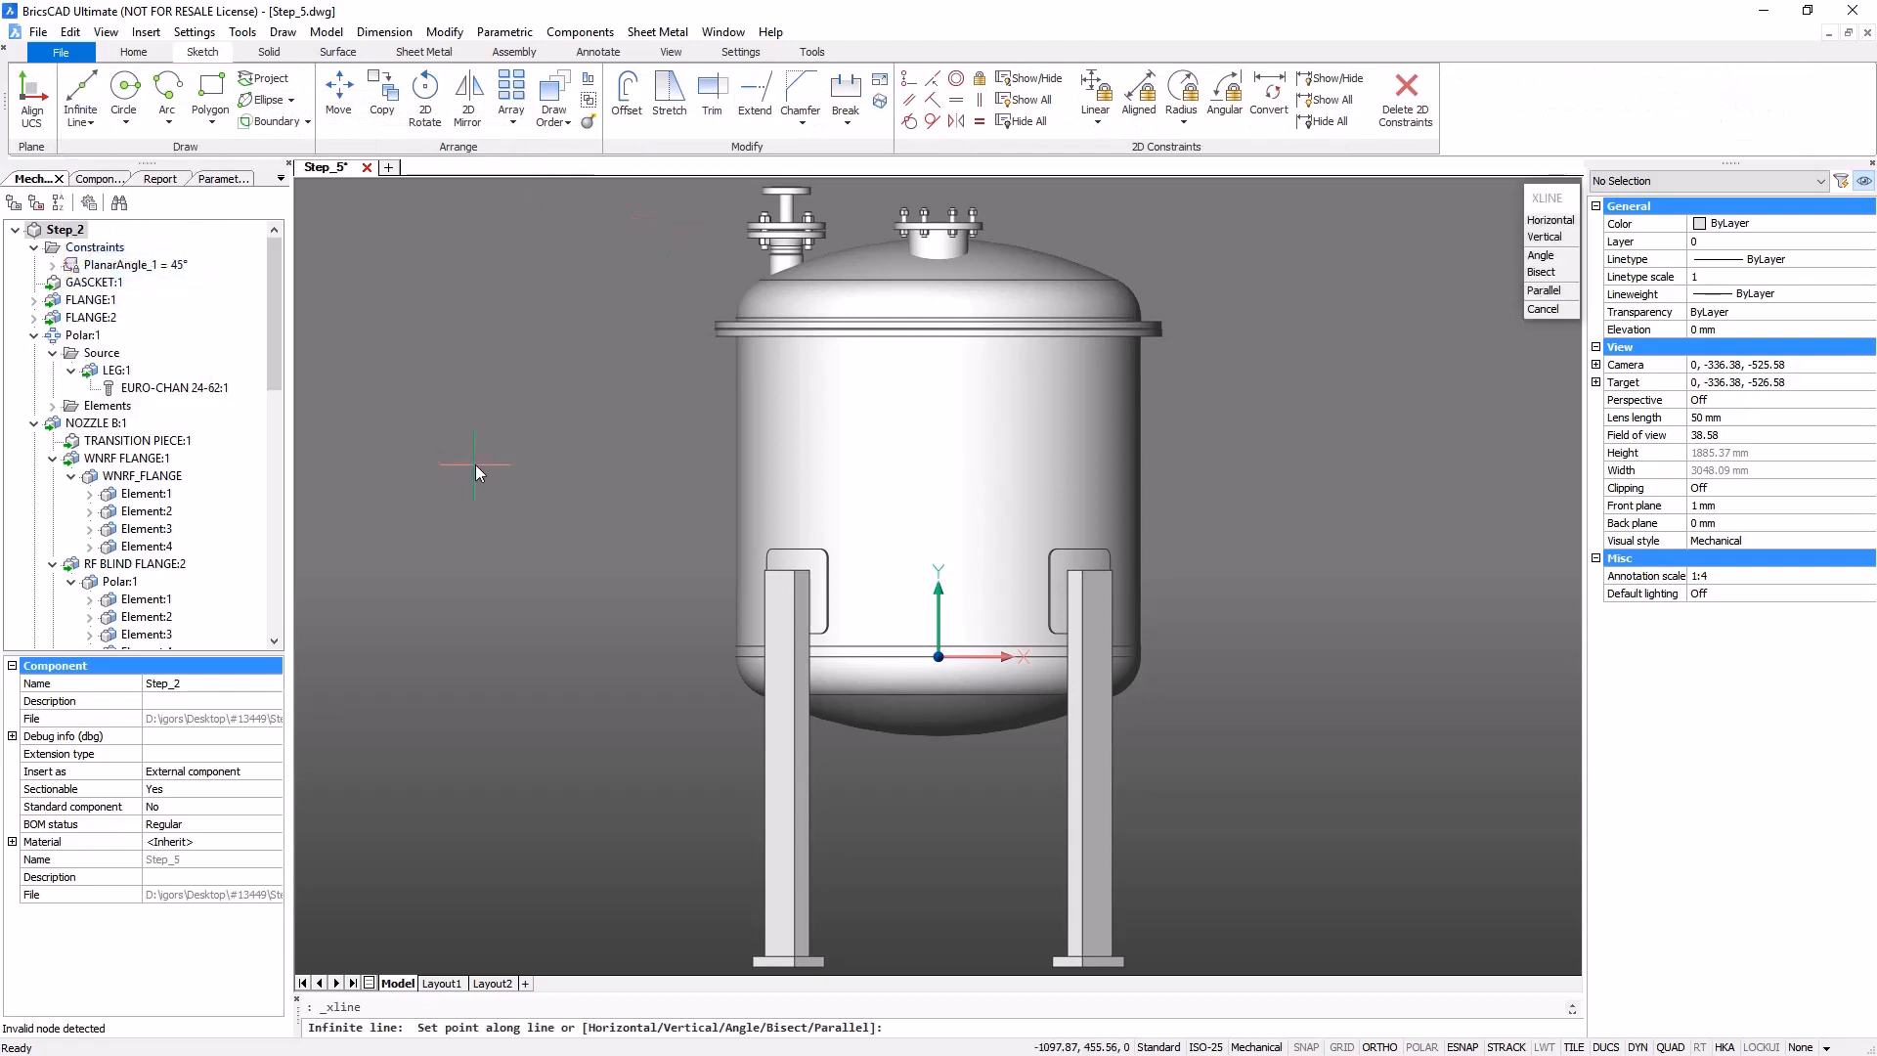
click(1545, 236)
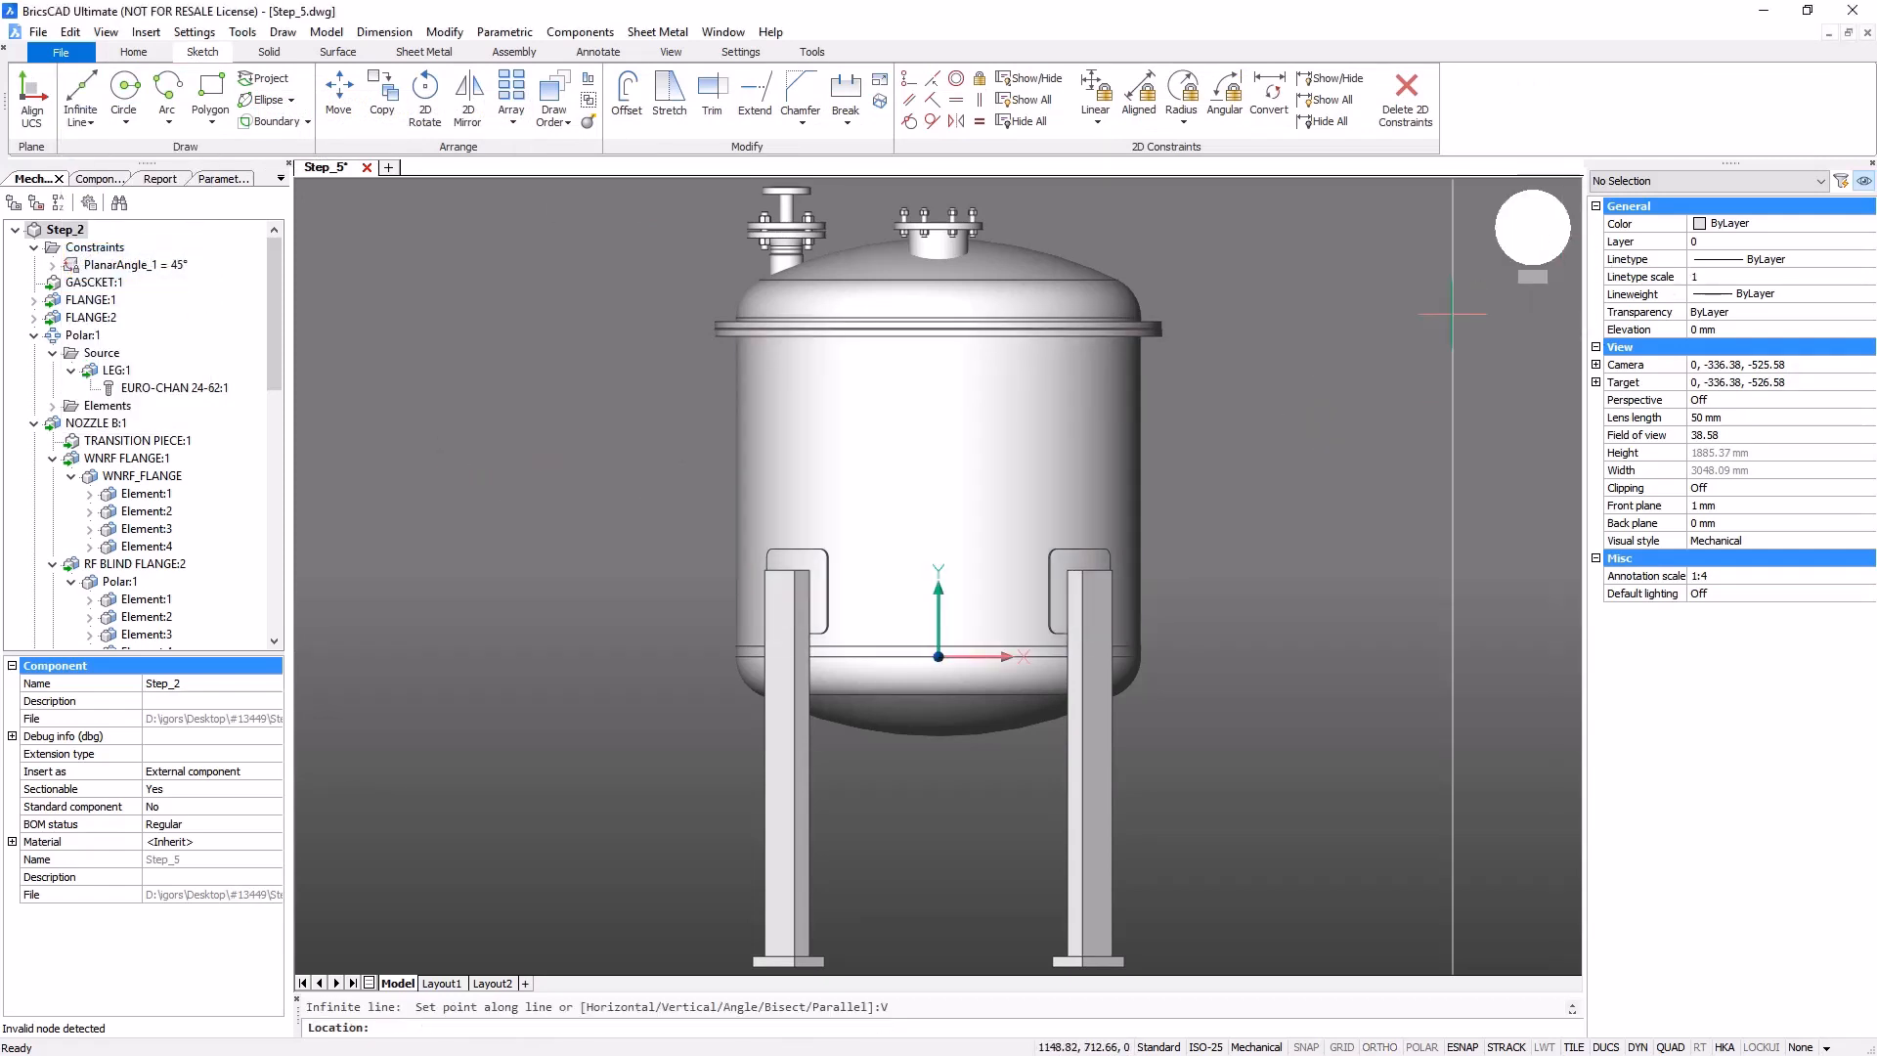
text(0,0,0)
key(Return)
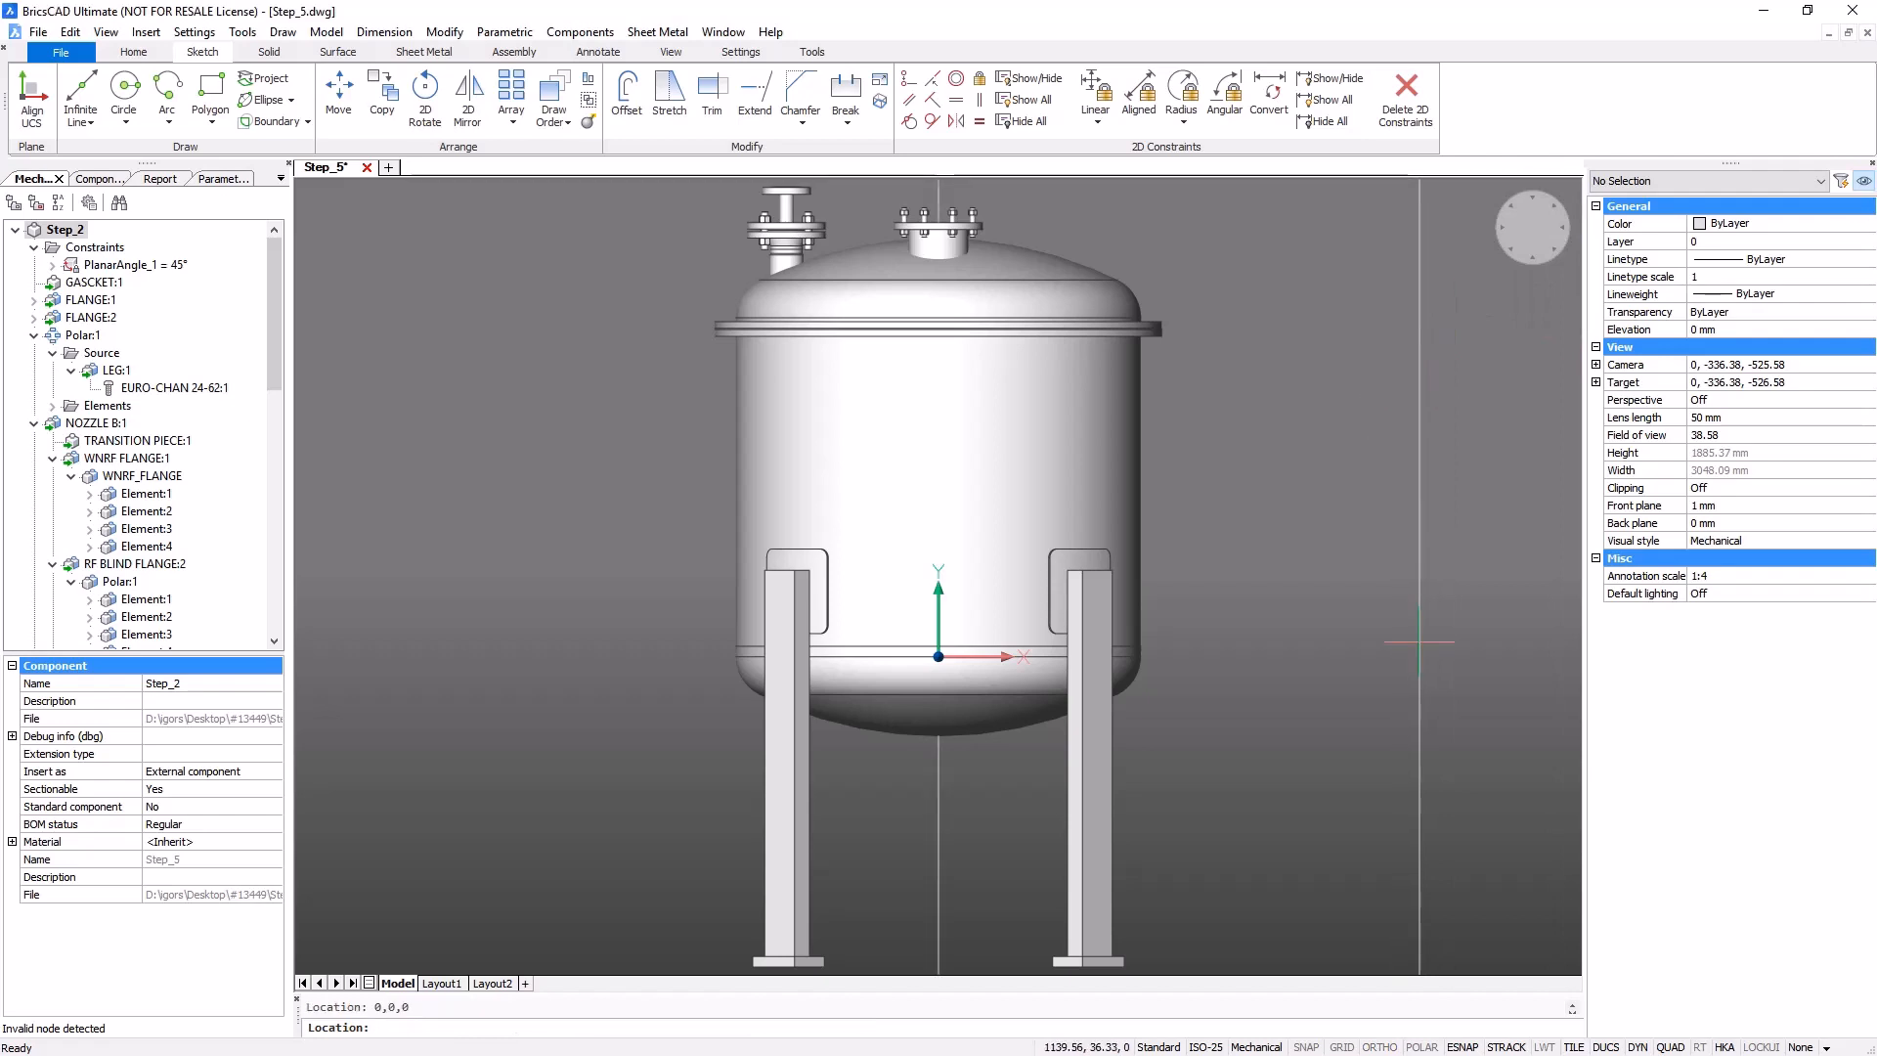
key(Escape)
- Offset the vertical infinite line through the origin by 290 mm and by 350 mm towards positive X
mouse_move(940, 793)
click(957, 827)
text(290)
key(Return)
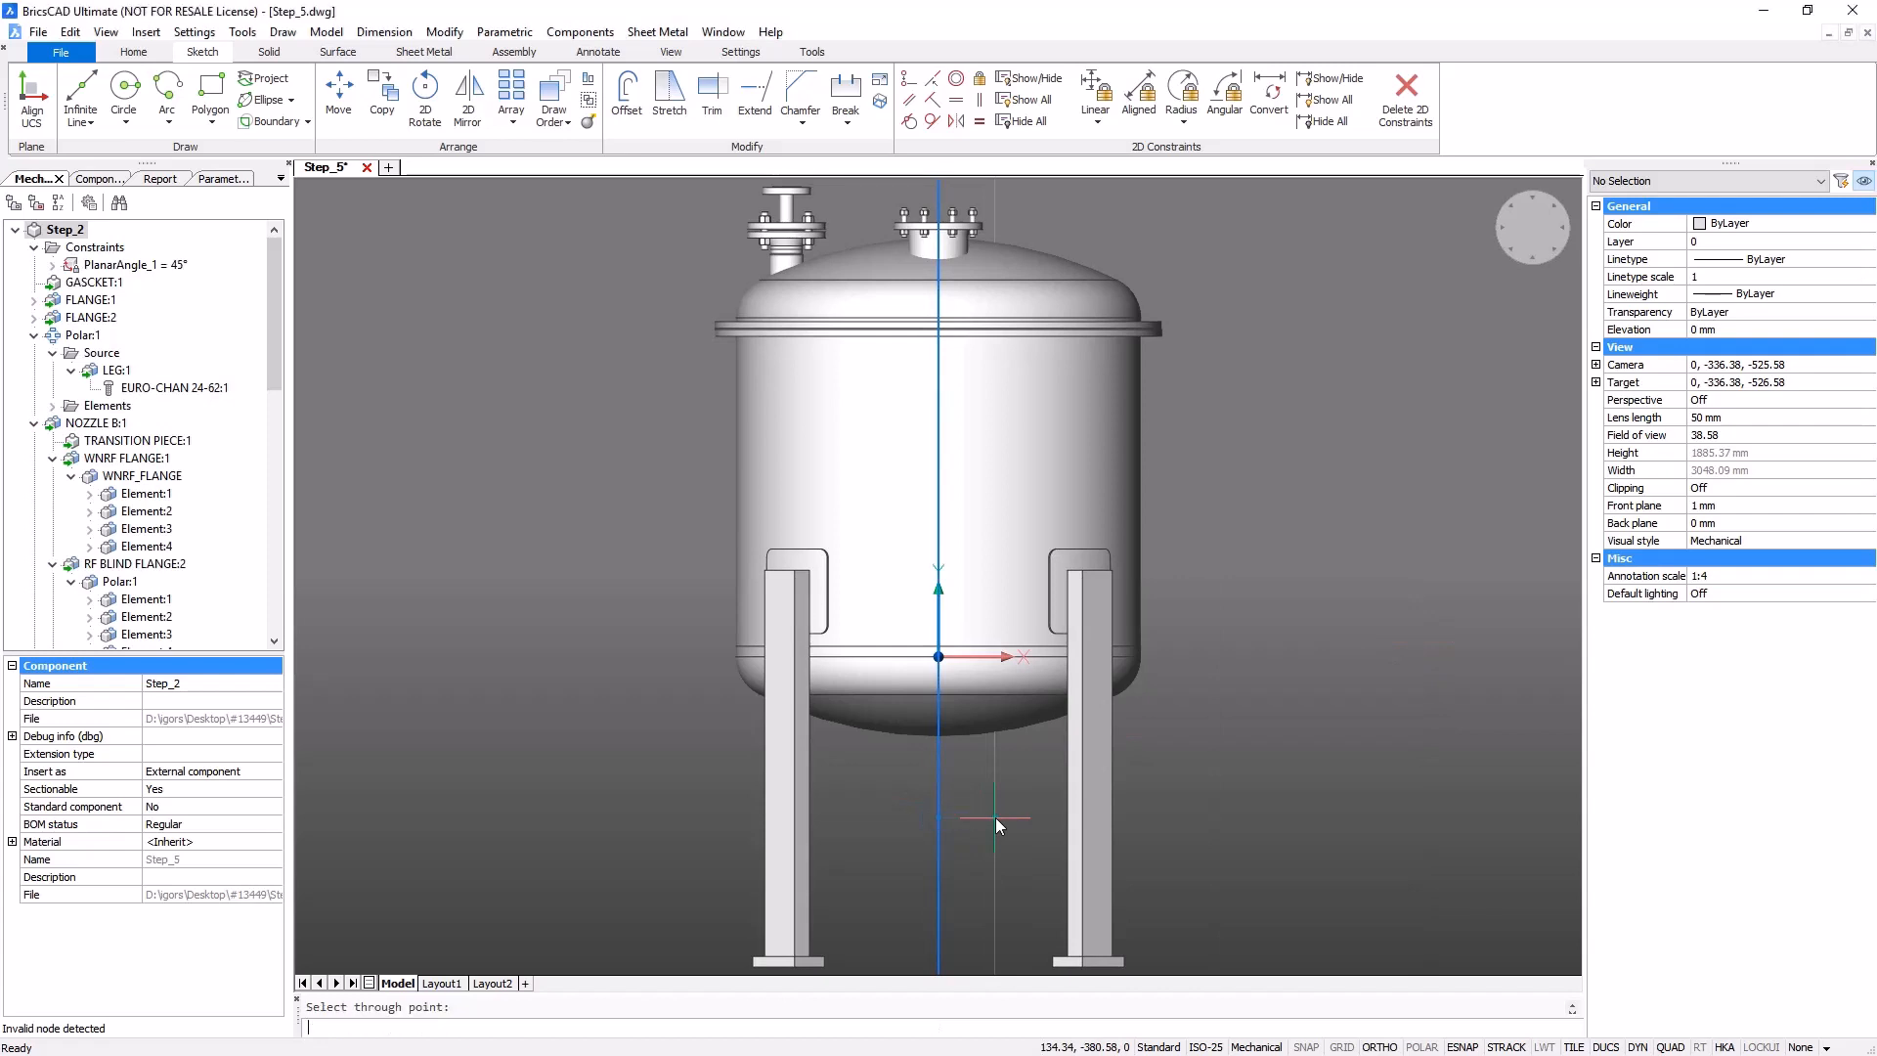
mouse_move(937, 818)
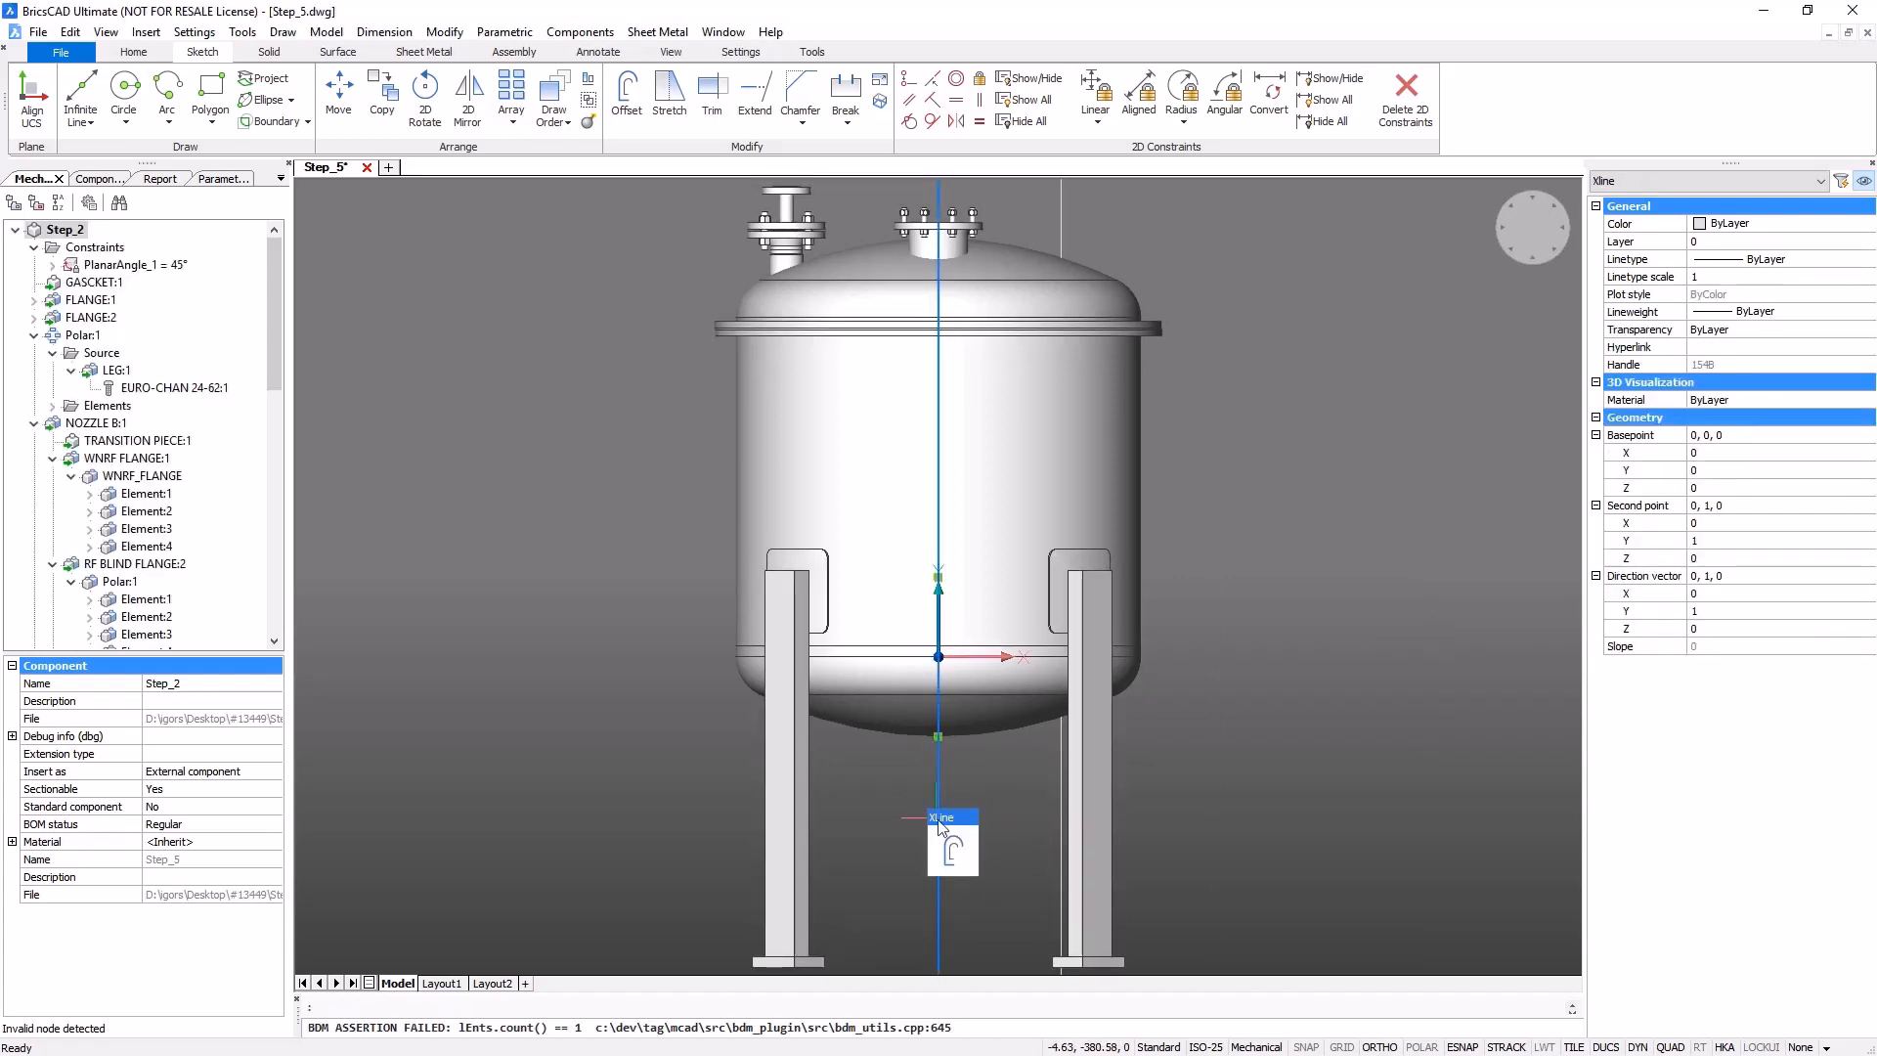
click(953, 851)
text(350)
key(Return)
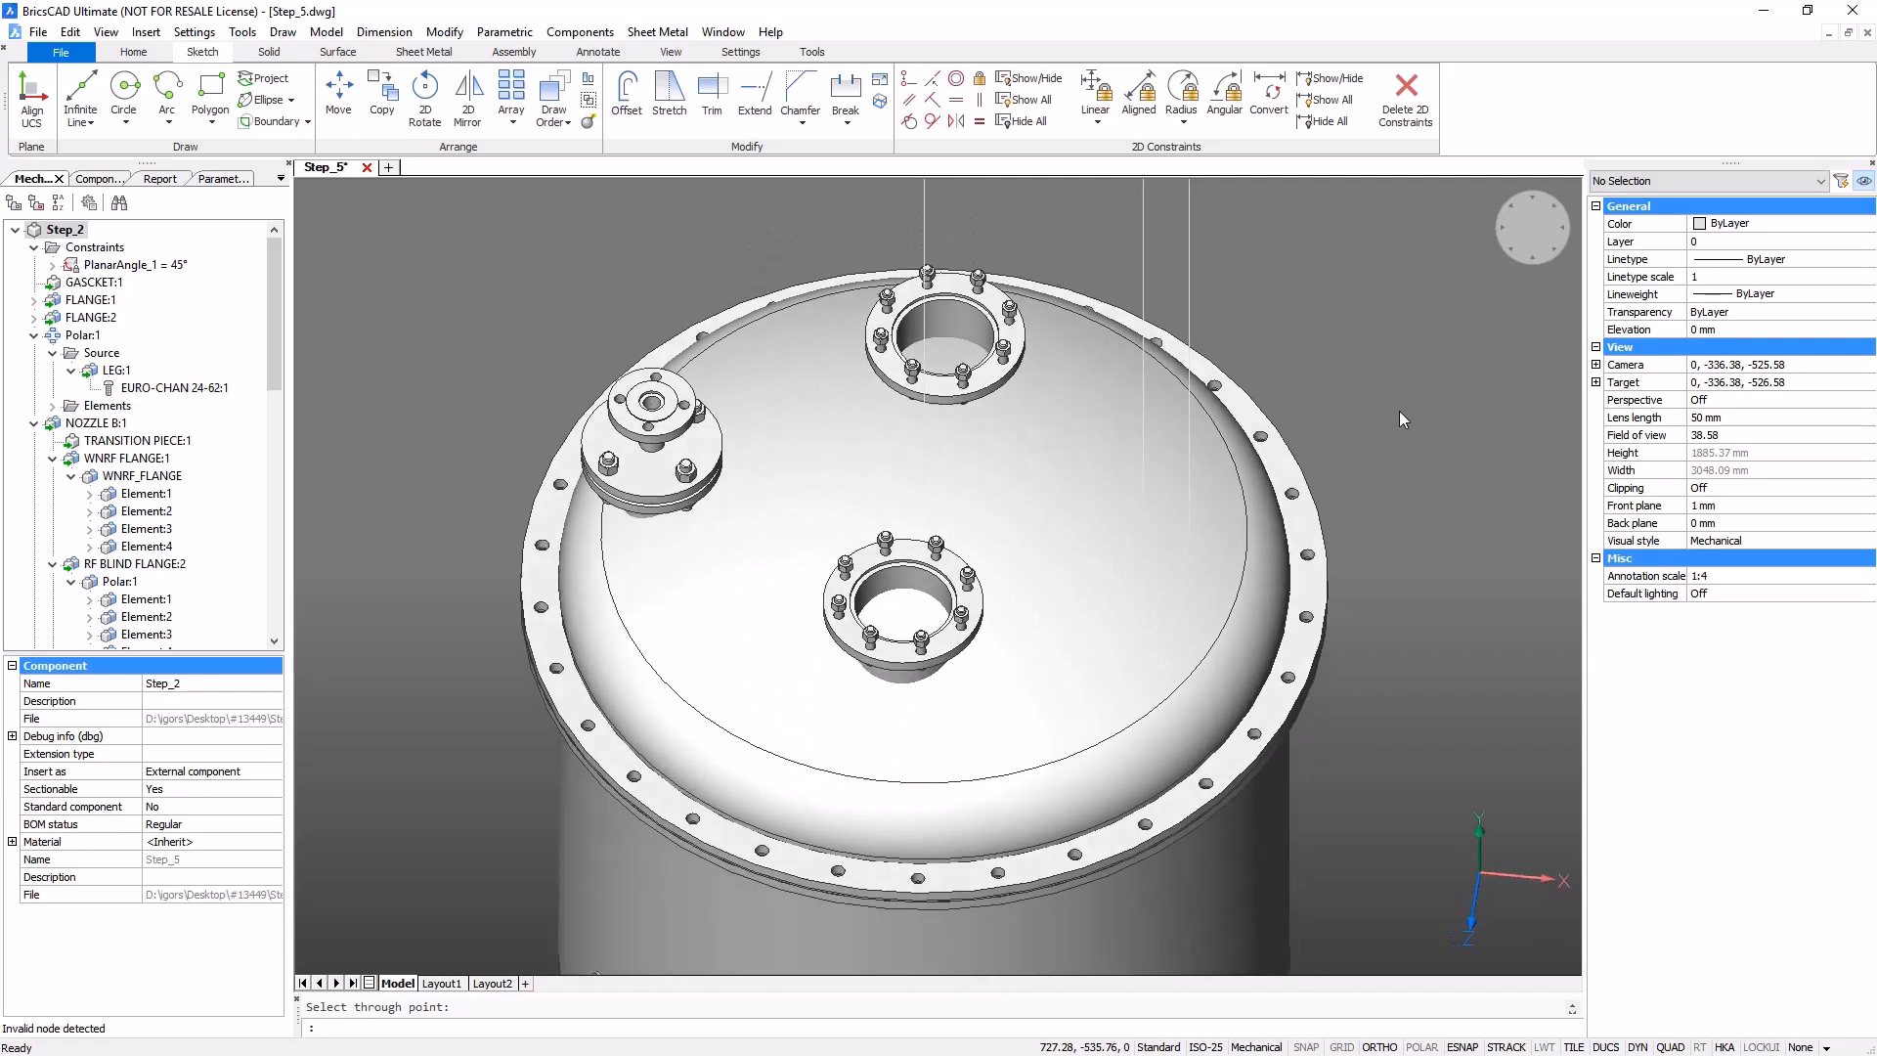
- Display the 3D Entity Snaps toolbar and enable the 3D intersection snap
right_click(1508, 115)
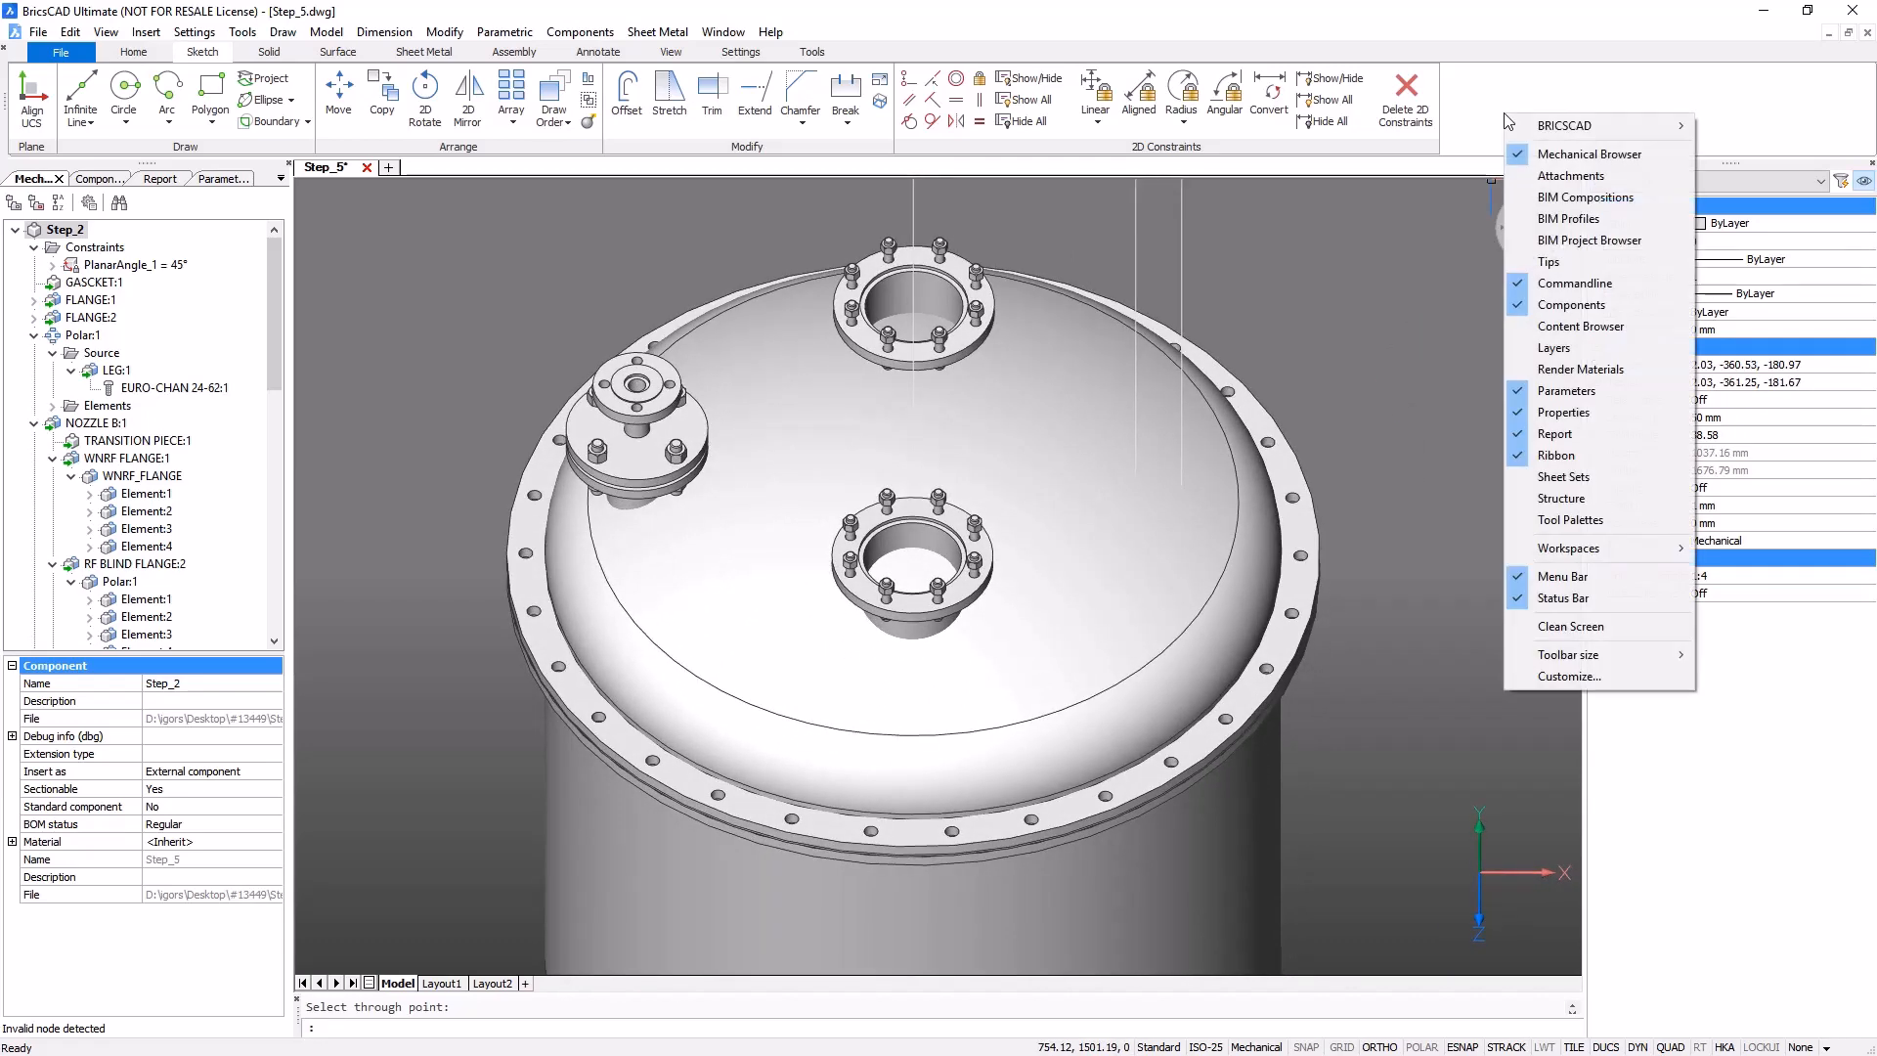
mouse_move(1528, 127)
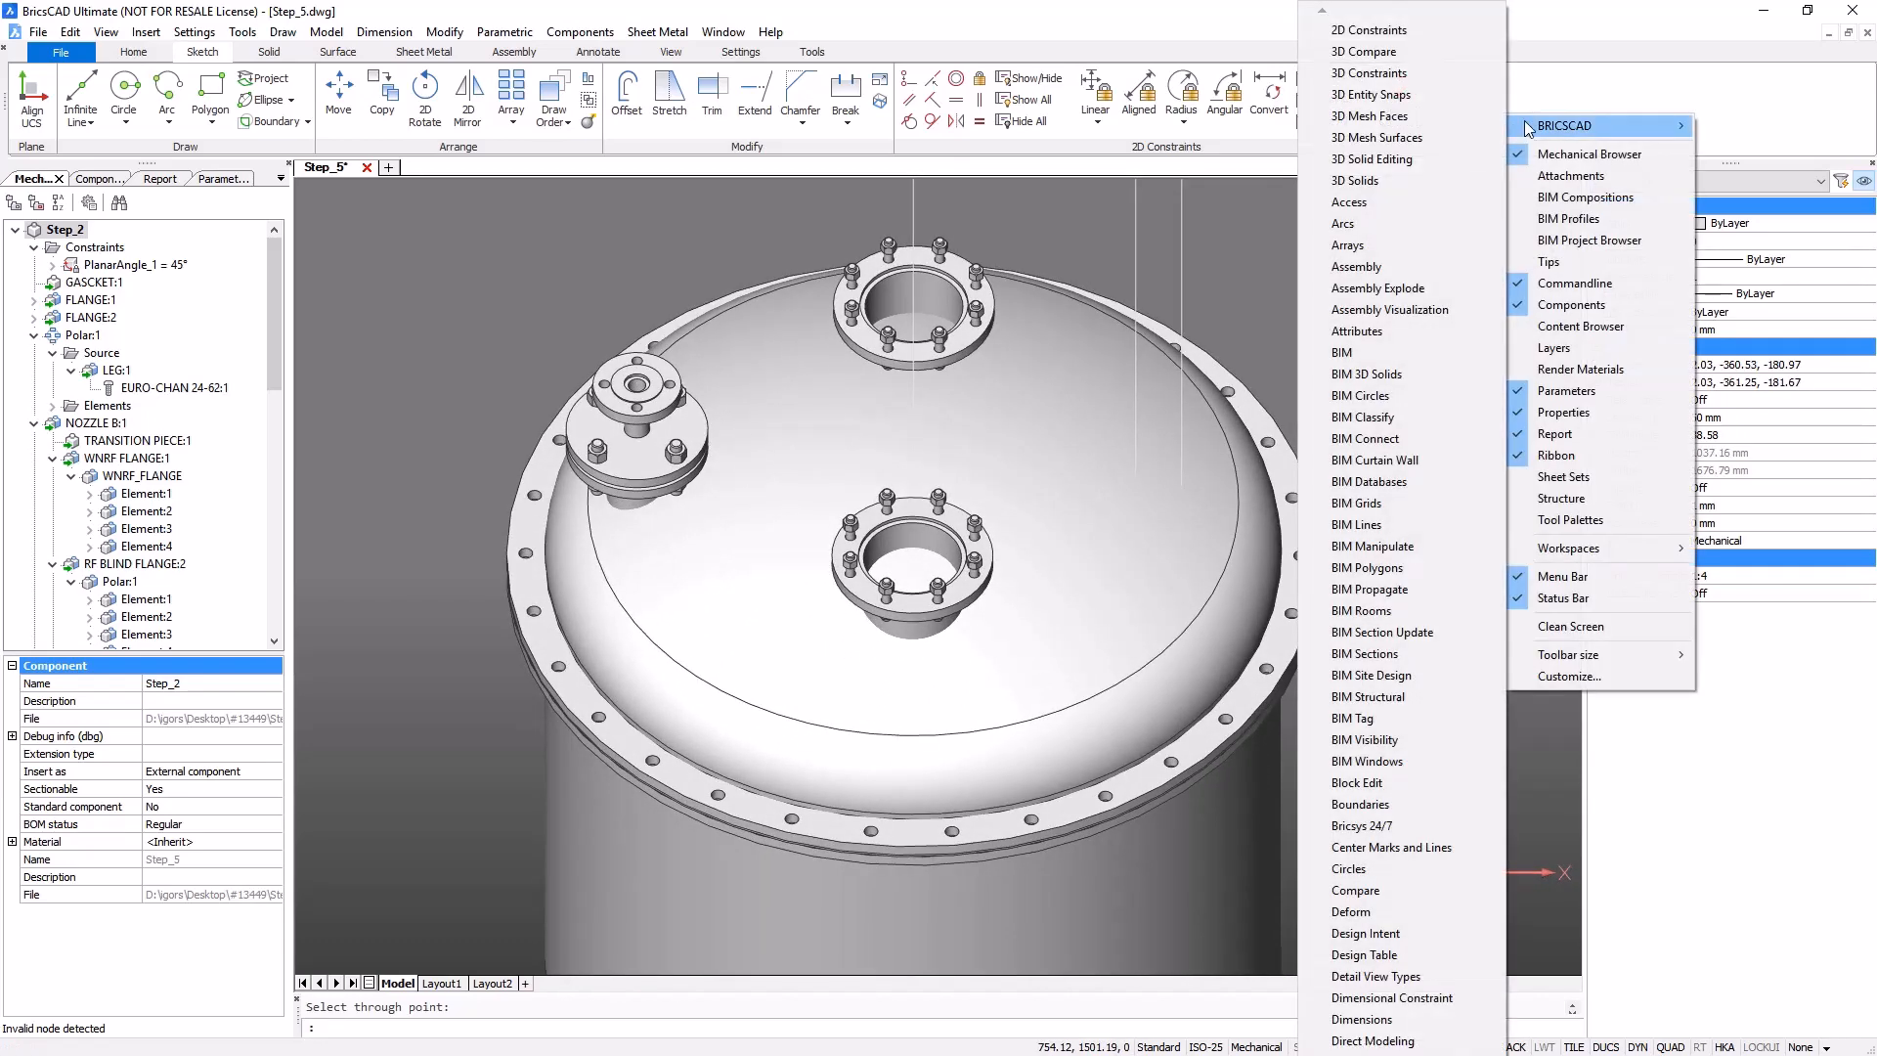
click(1367, 95)
click(487, 276)
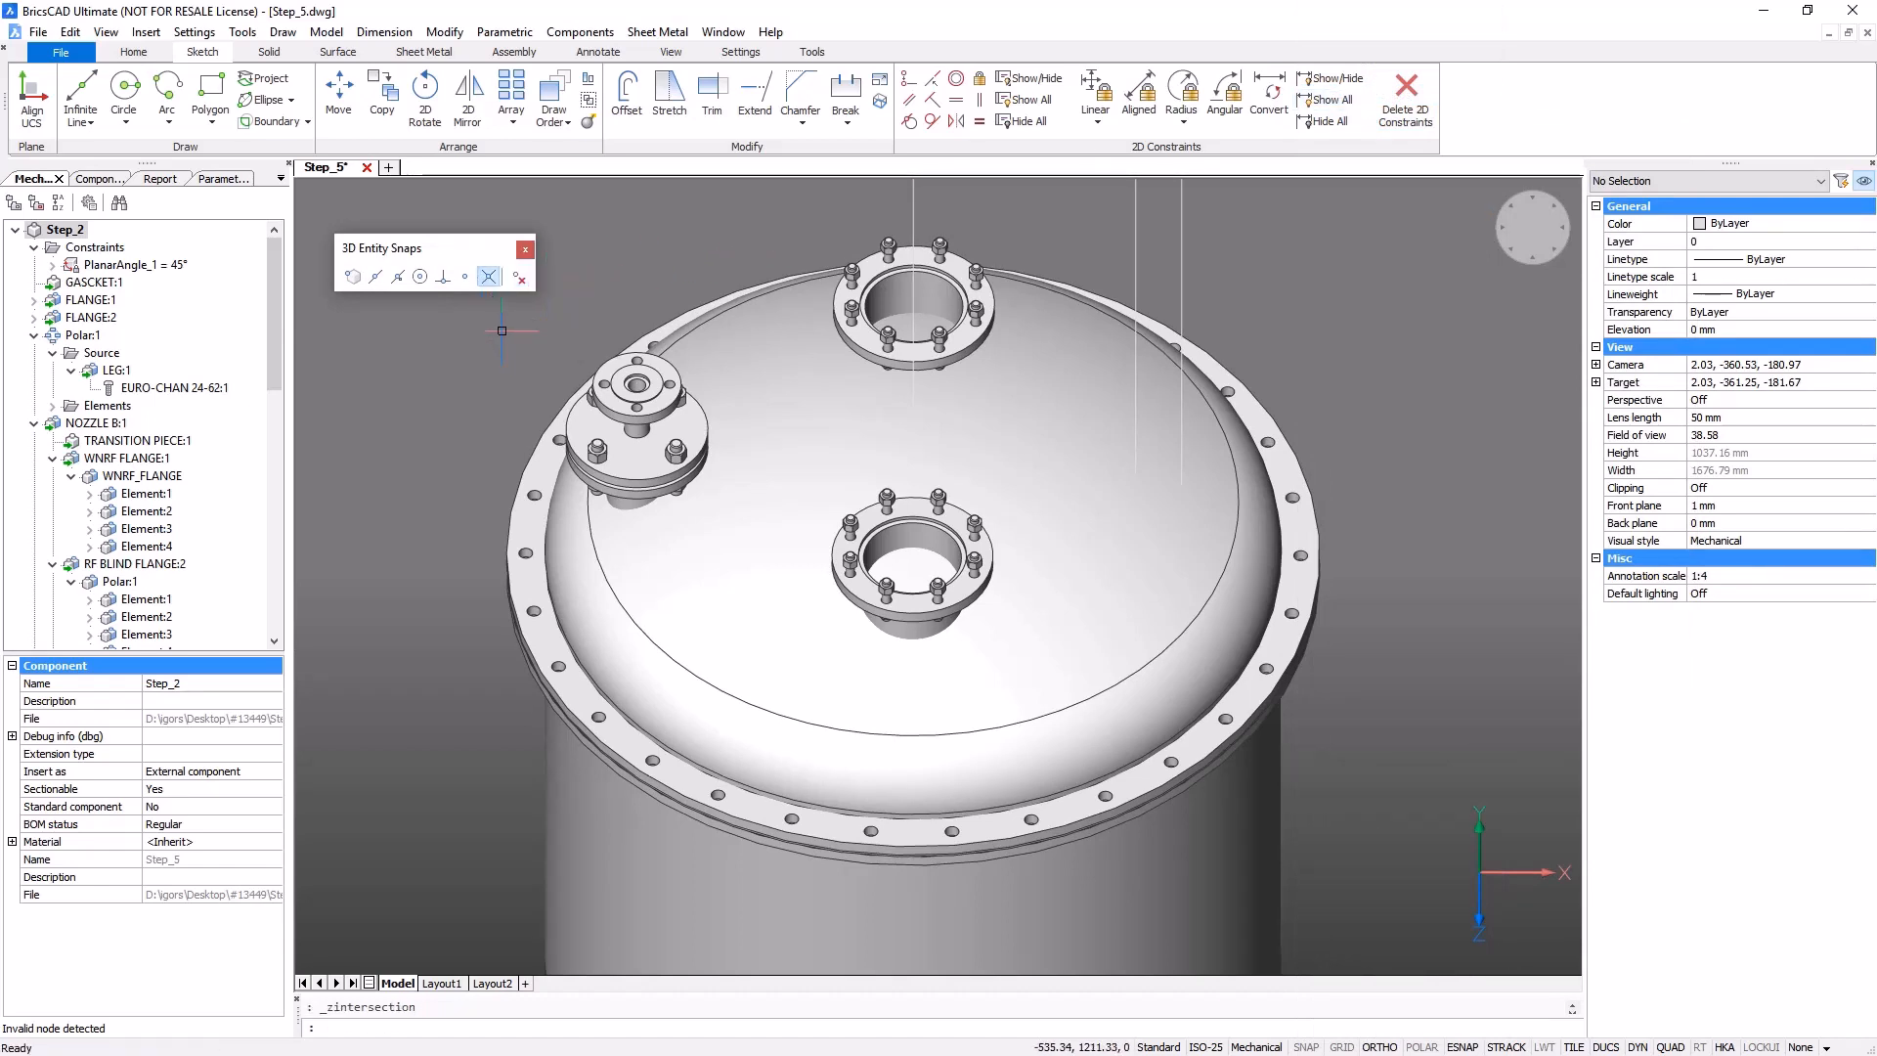
- Place points where the central and 350 mm construction lines cross the top dome and where the central and 290 mm lines cross the bottom dome
text(POINT)
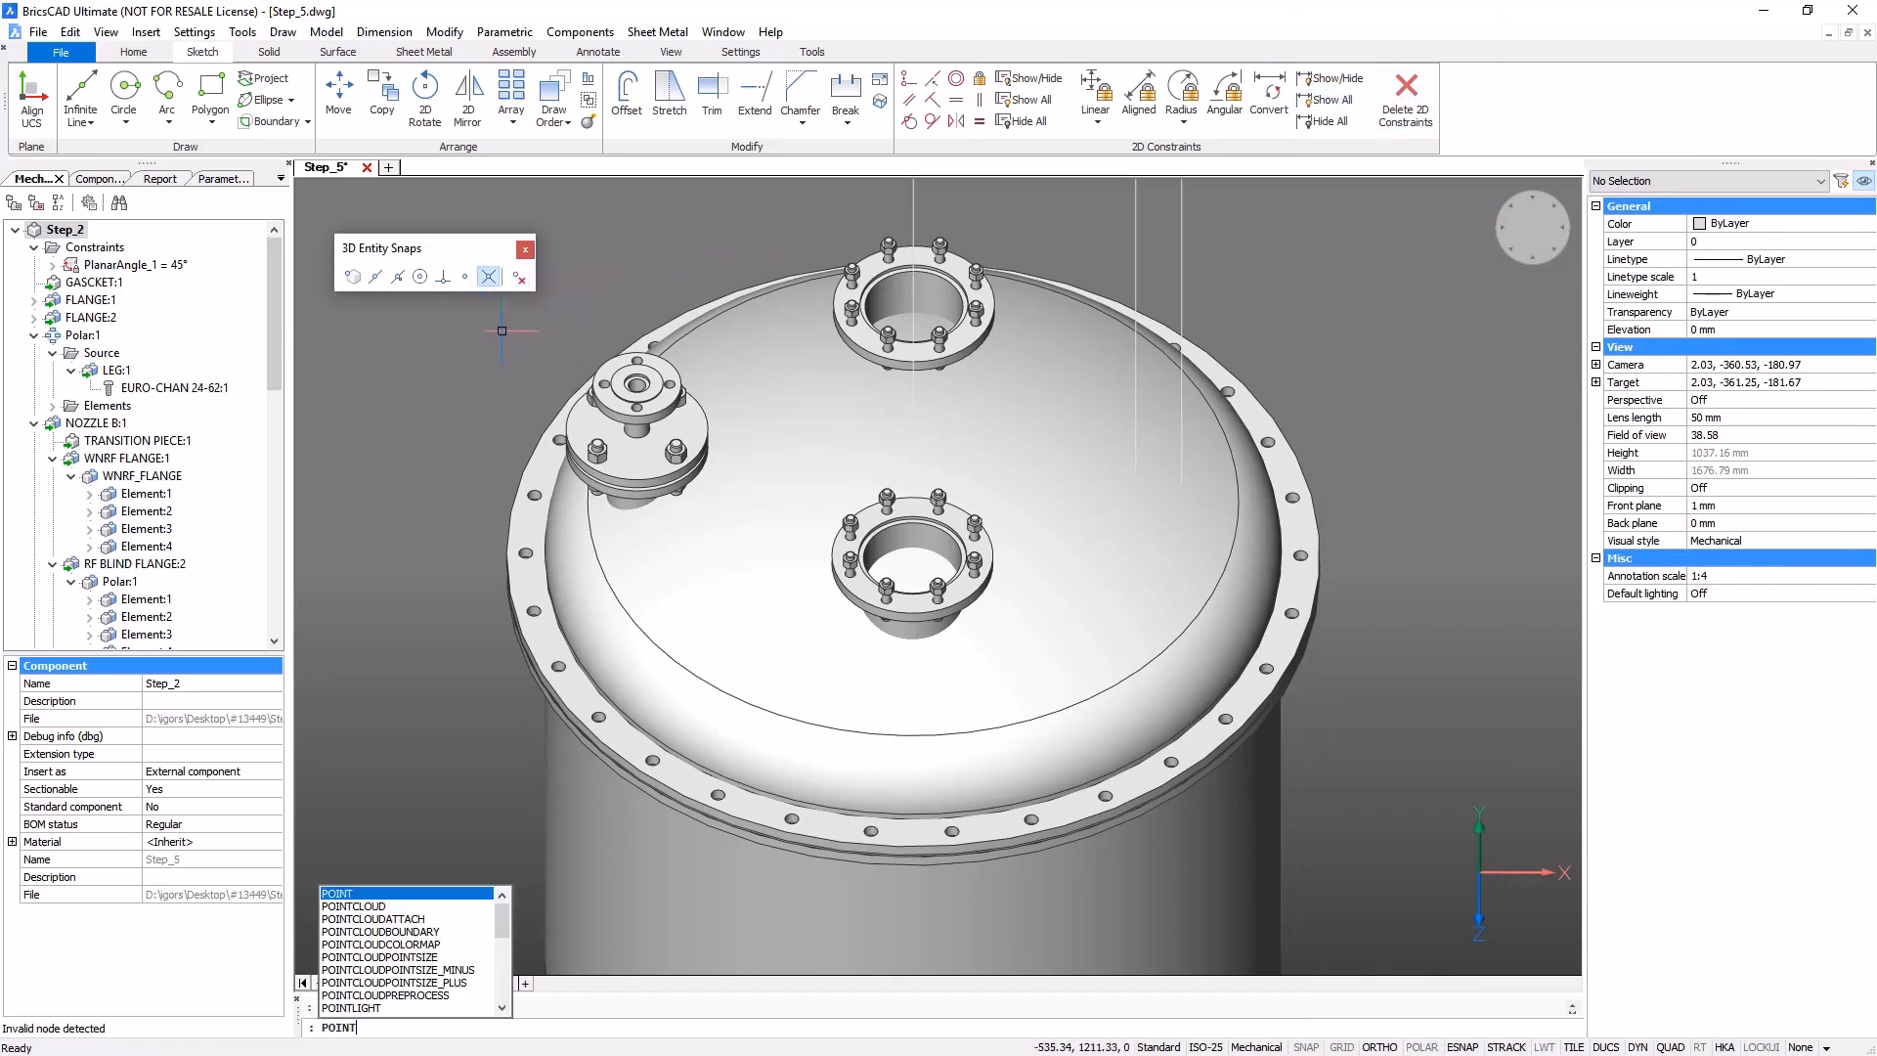
key(Return)
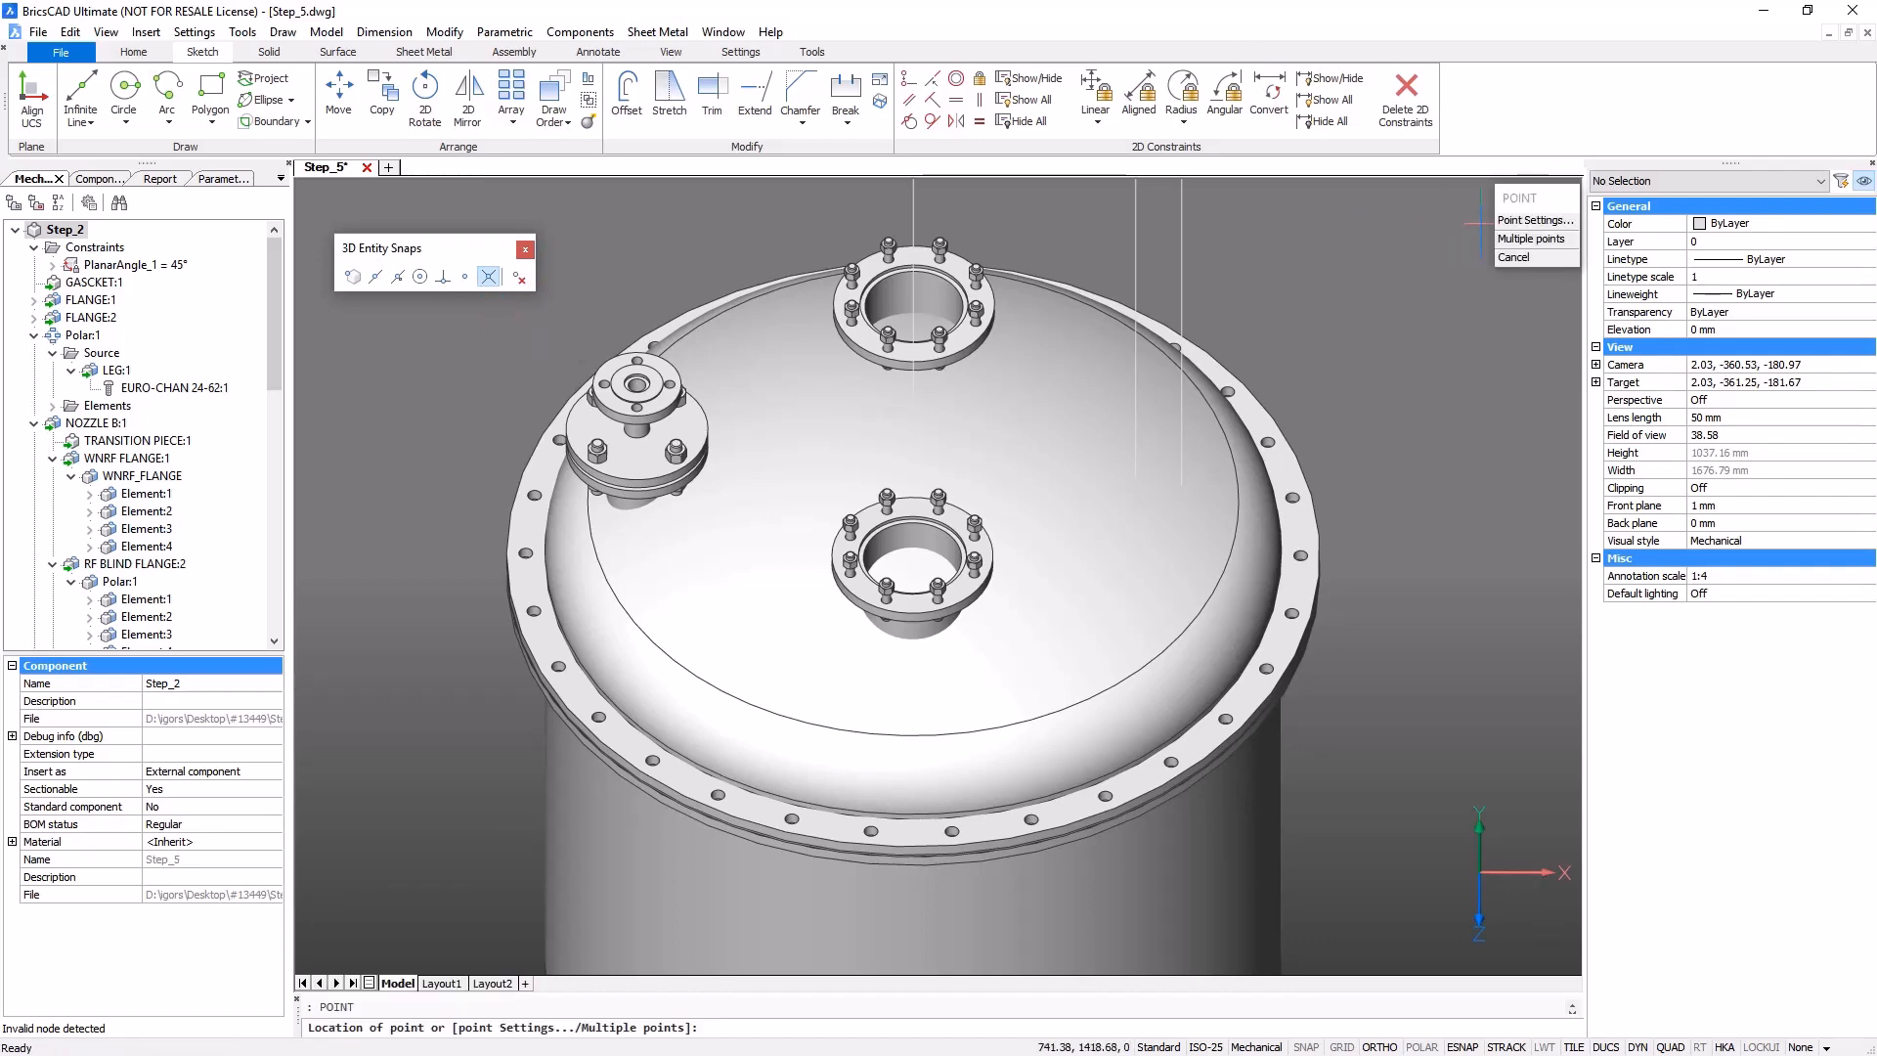
click(1531, 238)
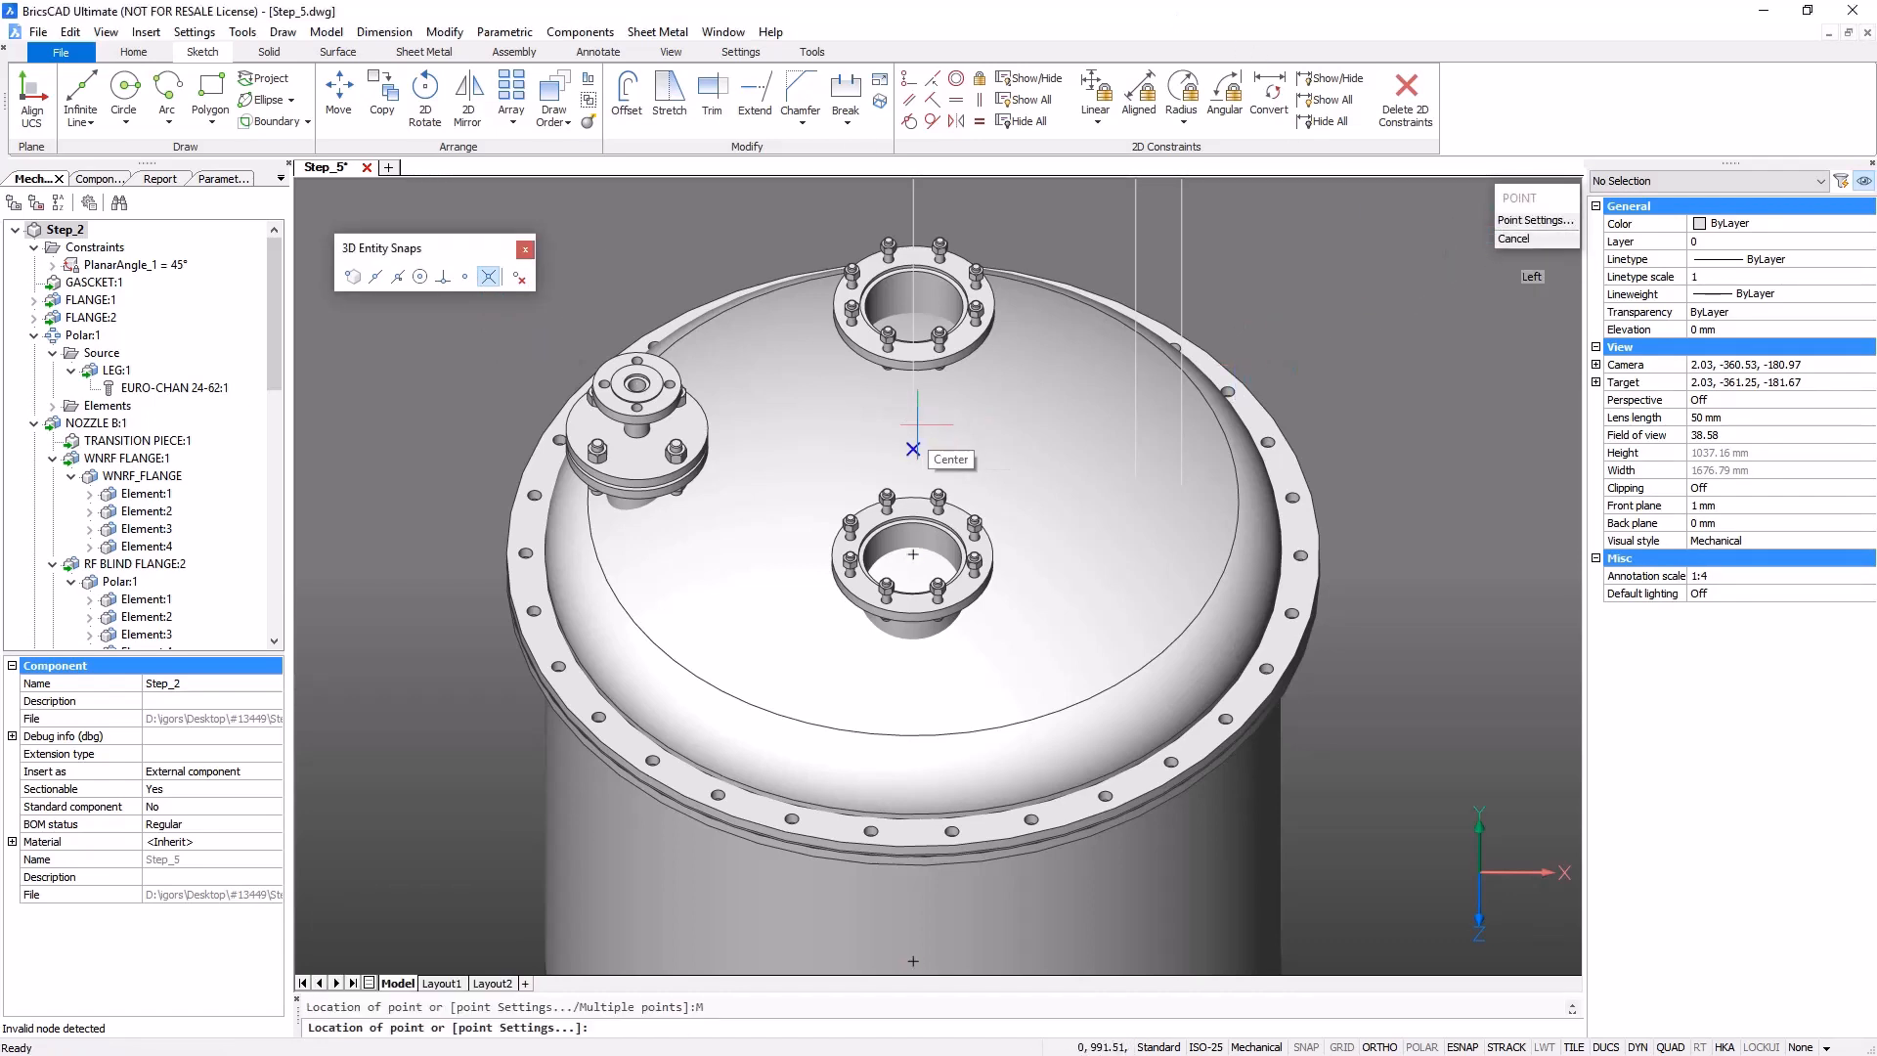
click(913, 444)
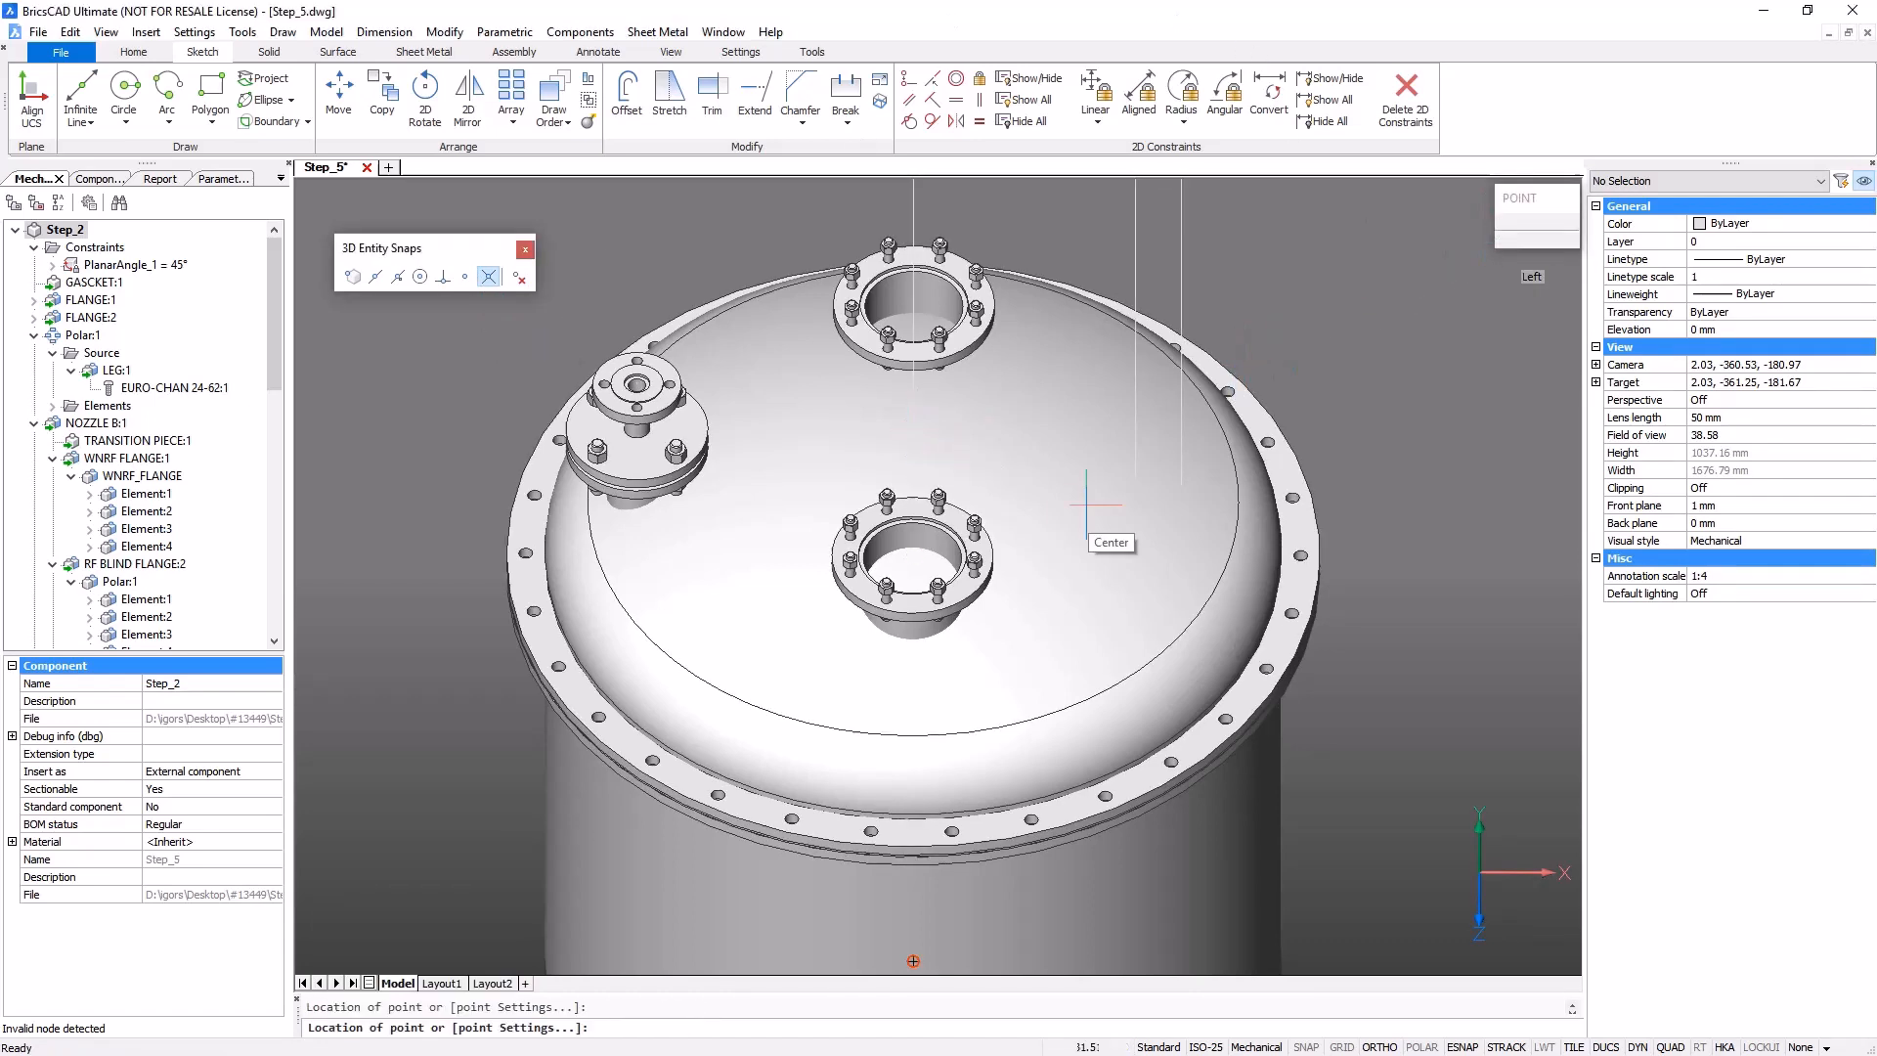
click(1181, 486)
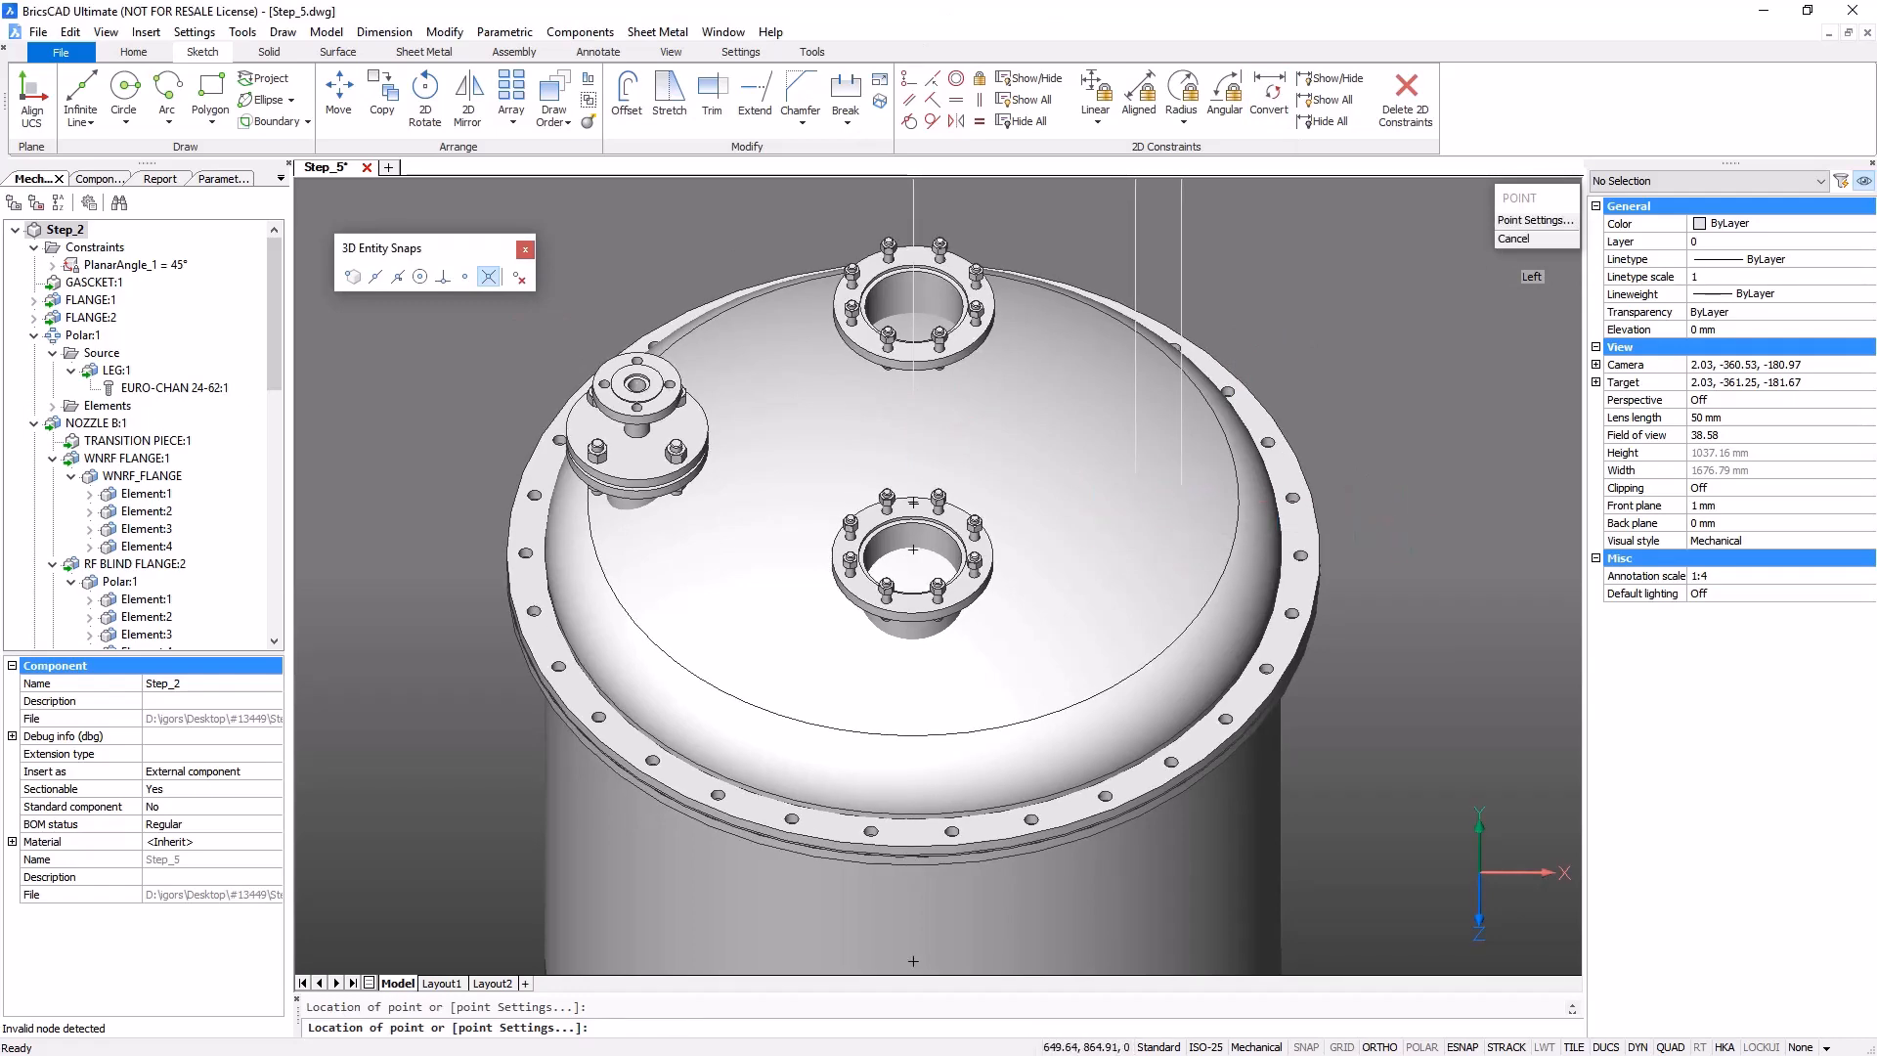
scroll(1410, 518, down, 4)
scroll(1381, 530, up, 5)
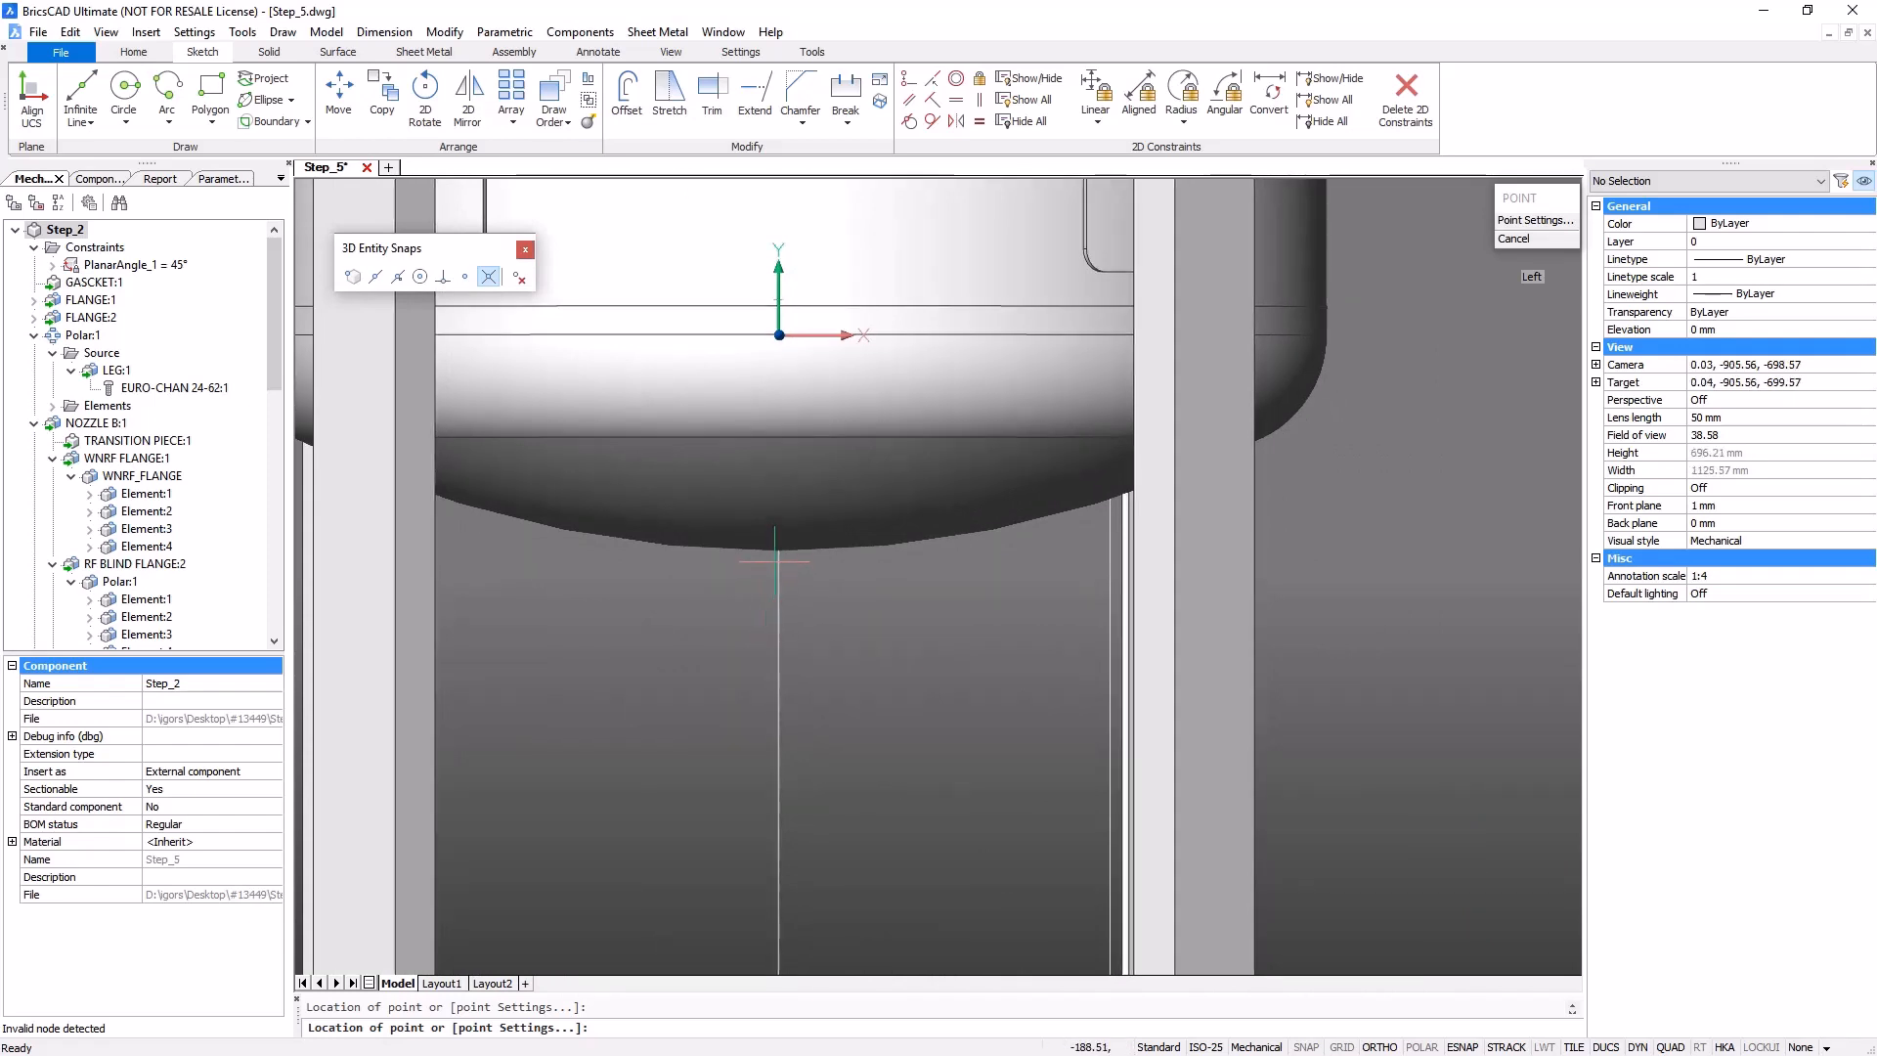
click(778, 551)
- Turn off all 3D entity snaps, close the 3D Entity Snaps toolbar and end the point command
click(519, 276)
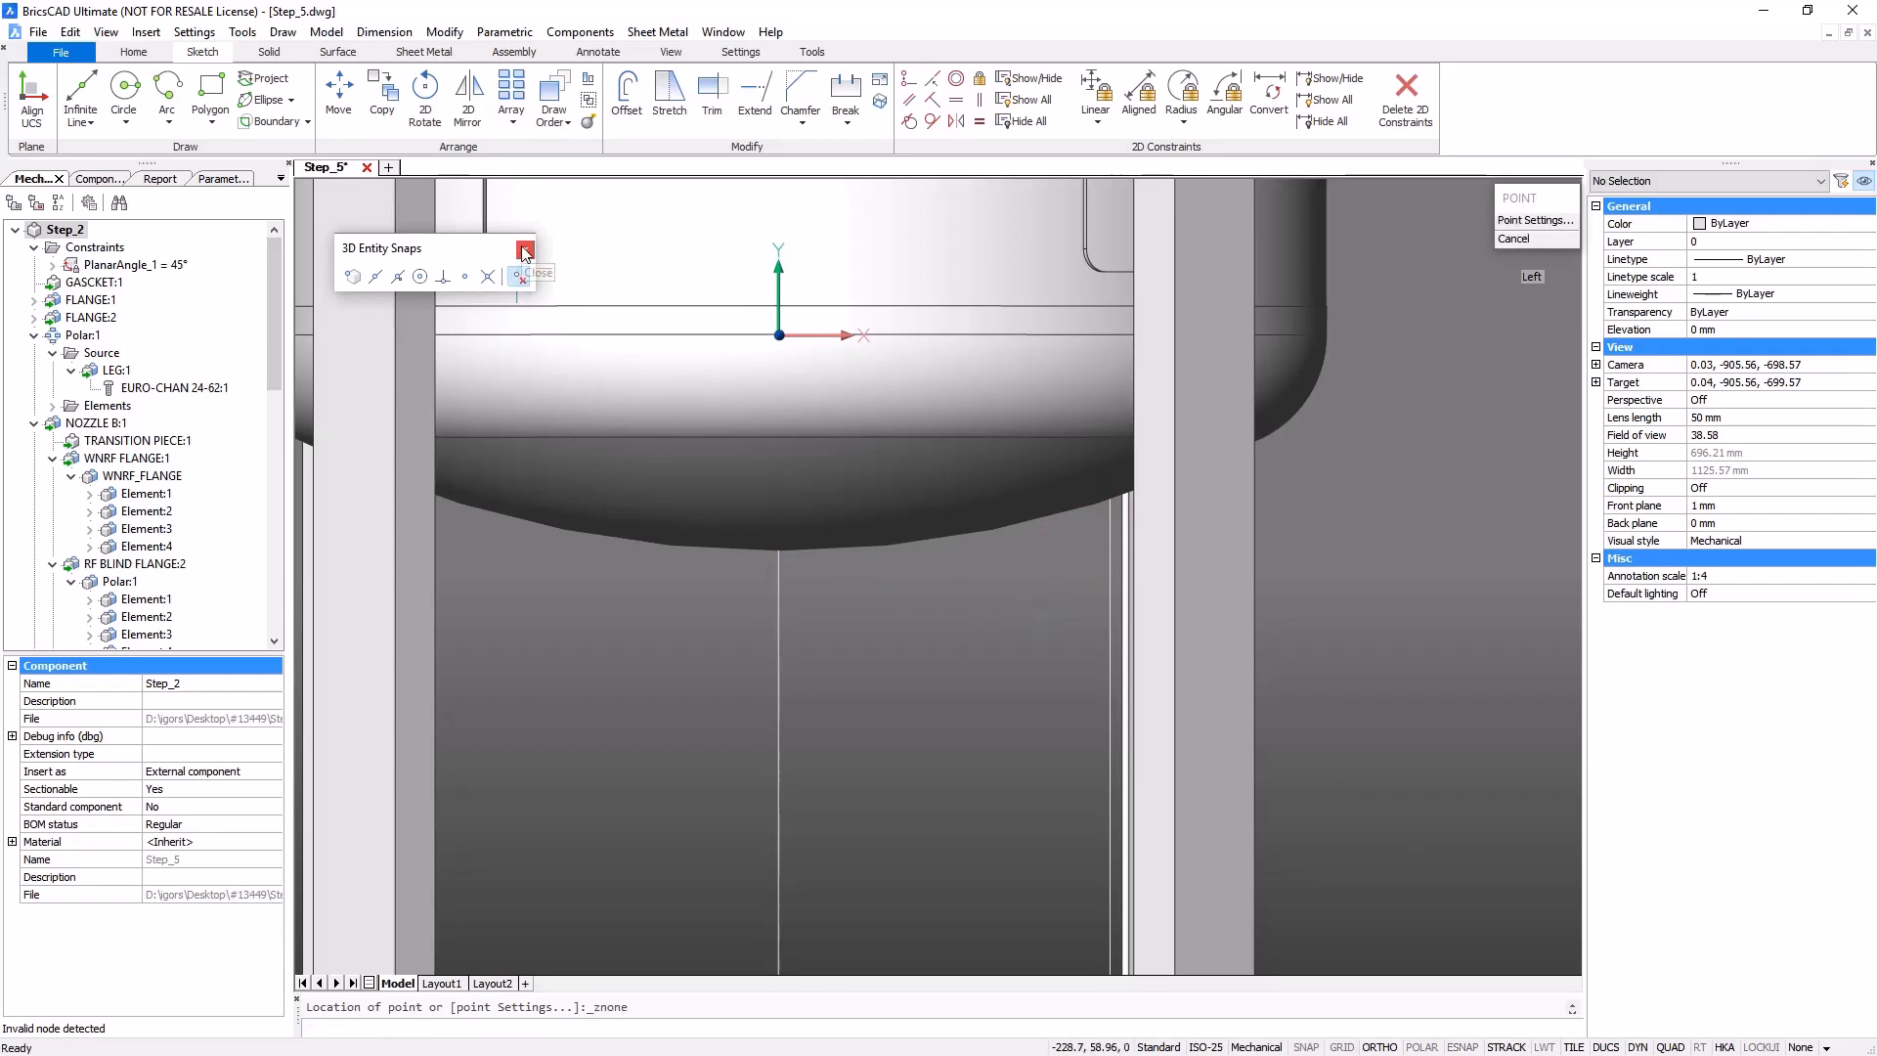
click(525, 252)
key(Escape)
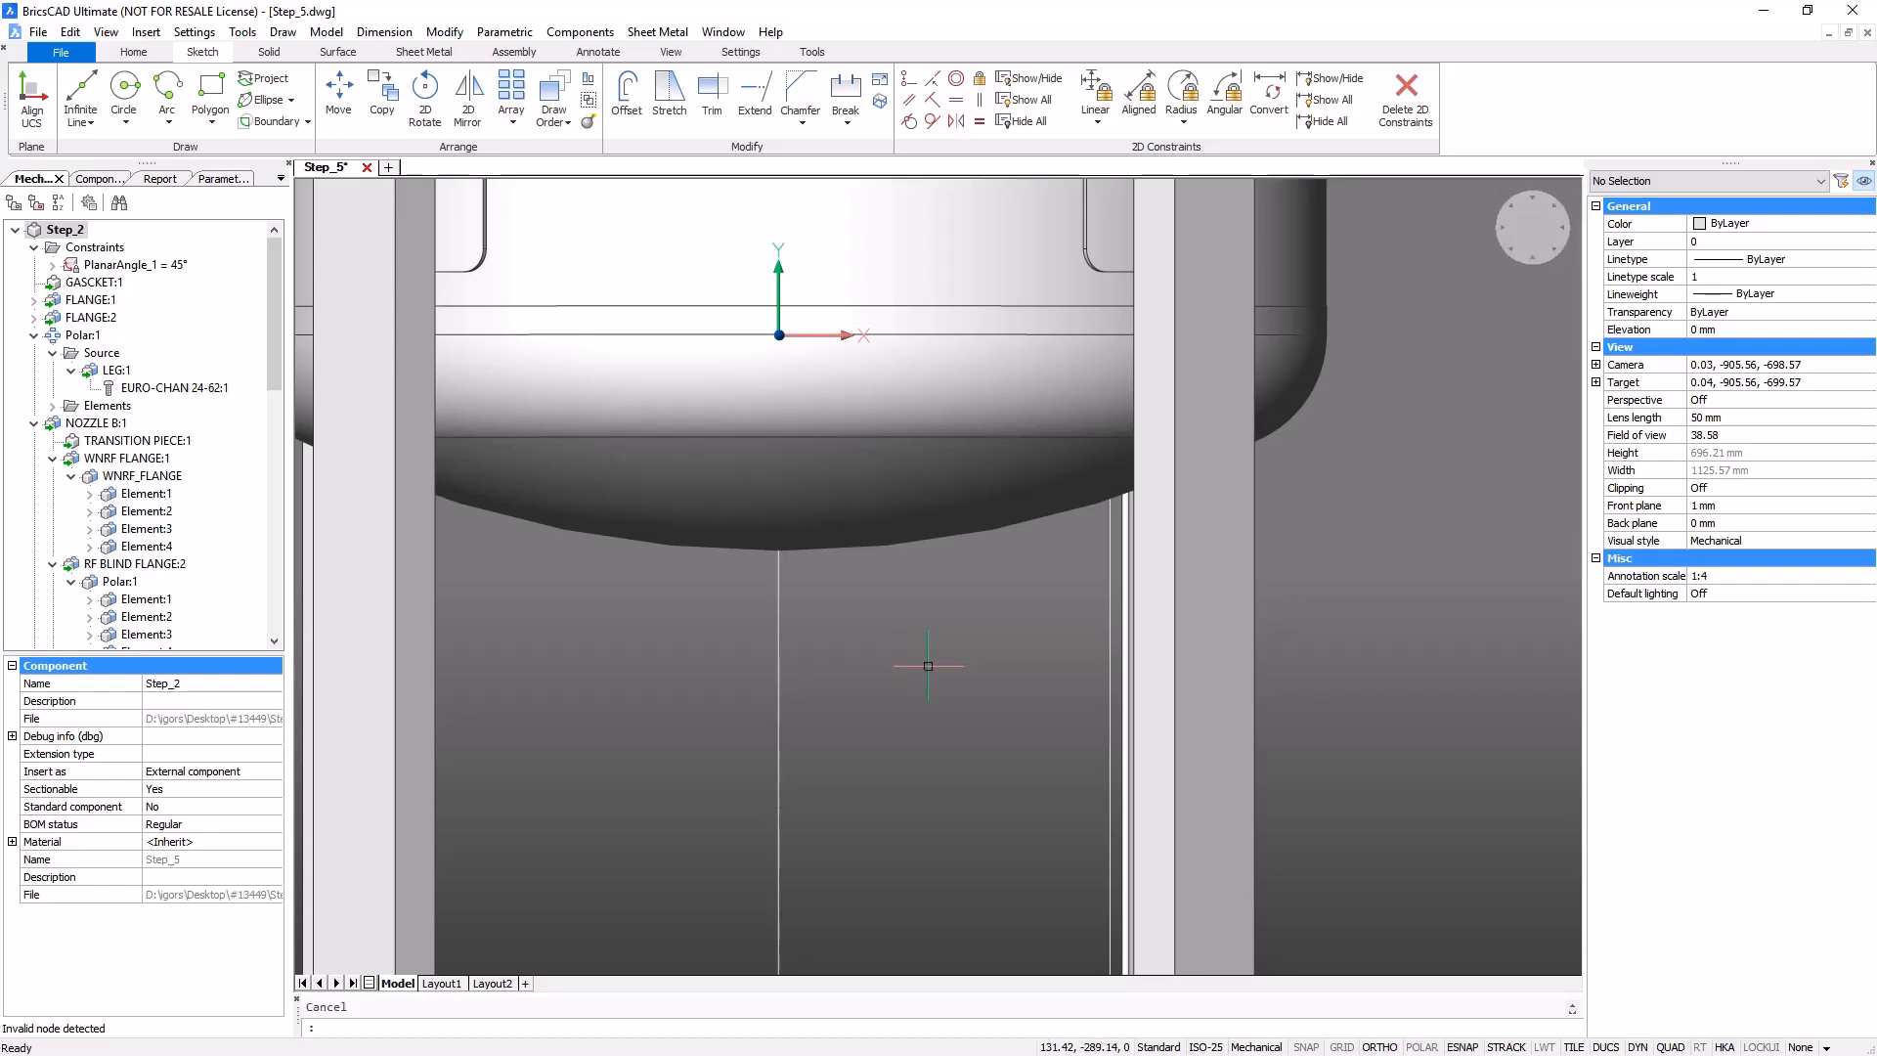
- Delete the three vertical infinite construction lines running through the tank
scroll(959, 654, down, 3)
shift+middle_drag(959, 646, 1119, 679)
scroll(1109, 665, down, 4)
click(1057, 245)
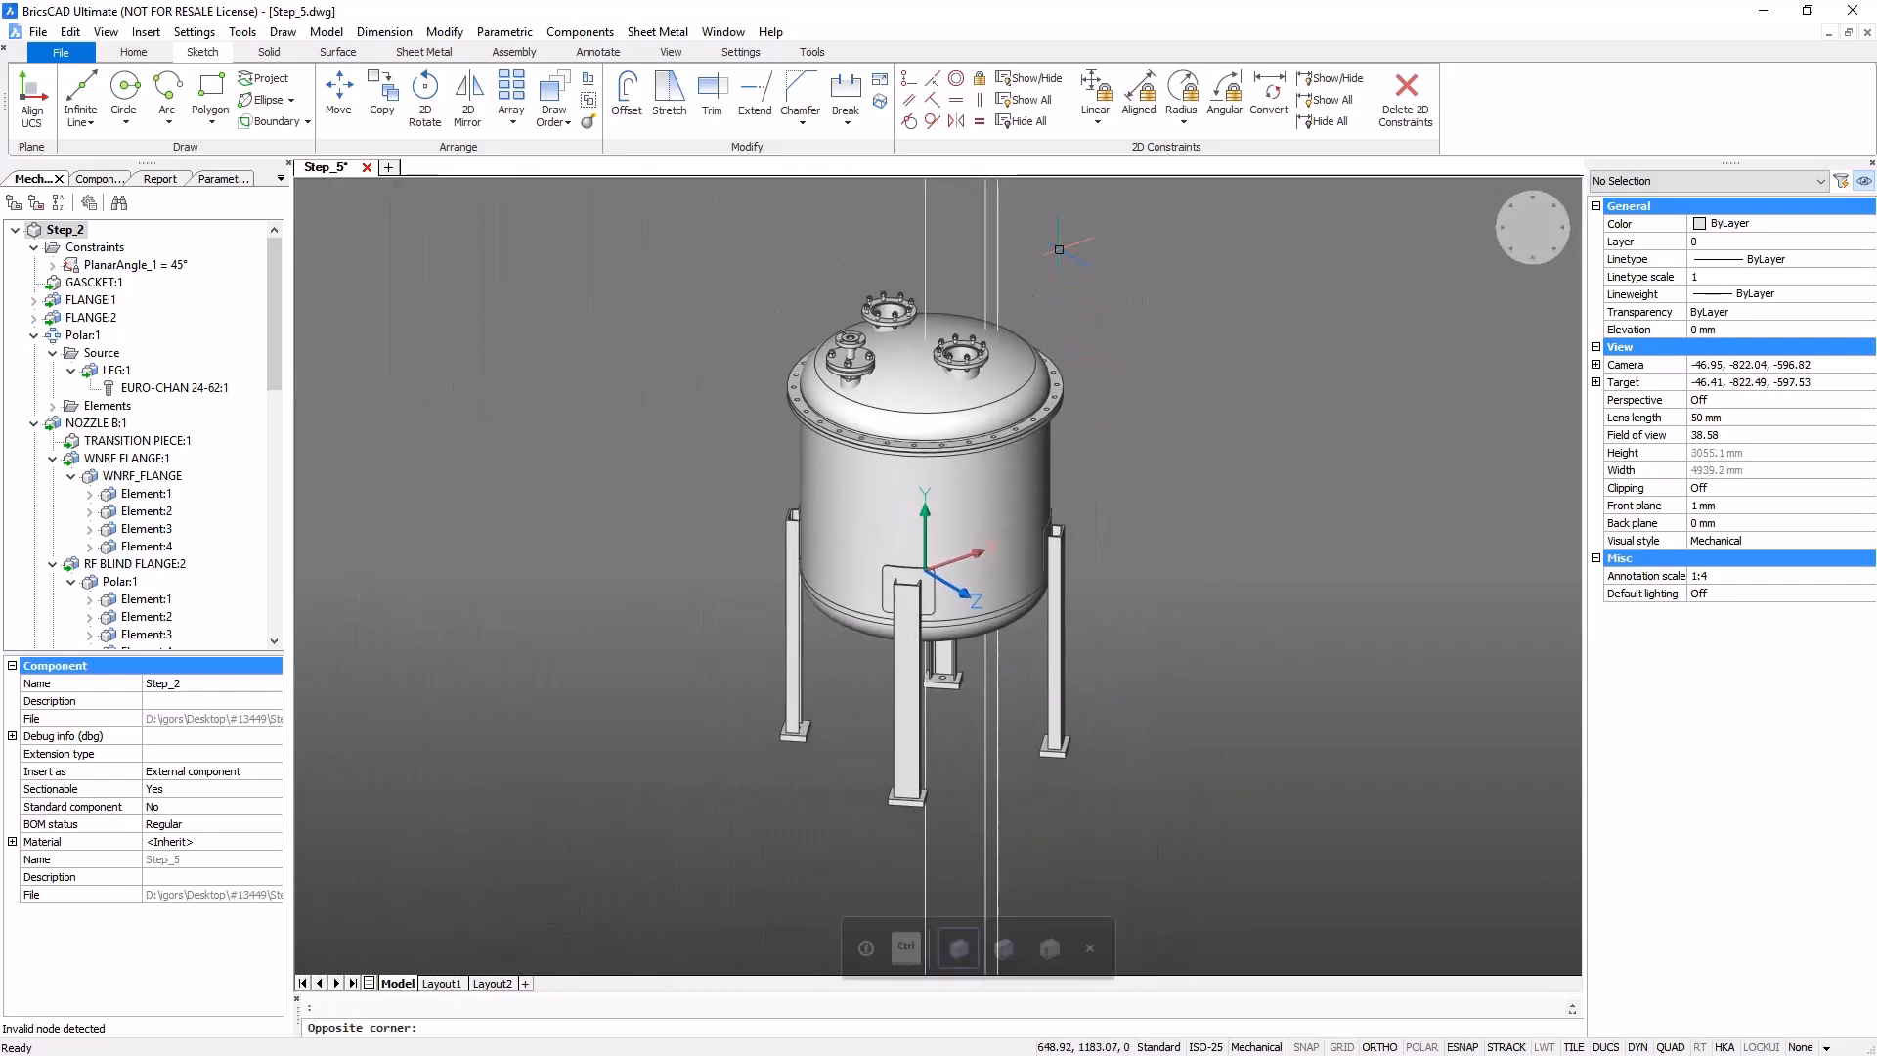
click(890, 248)
key(Delete)
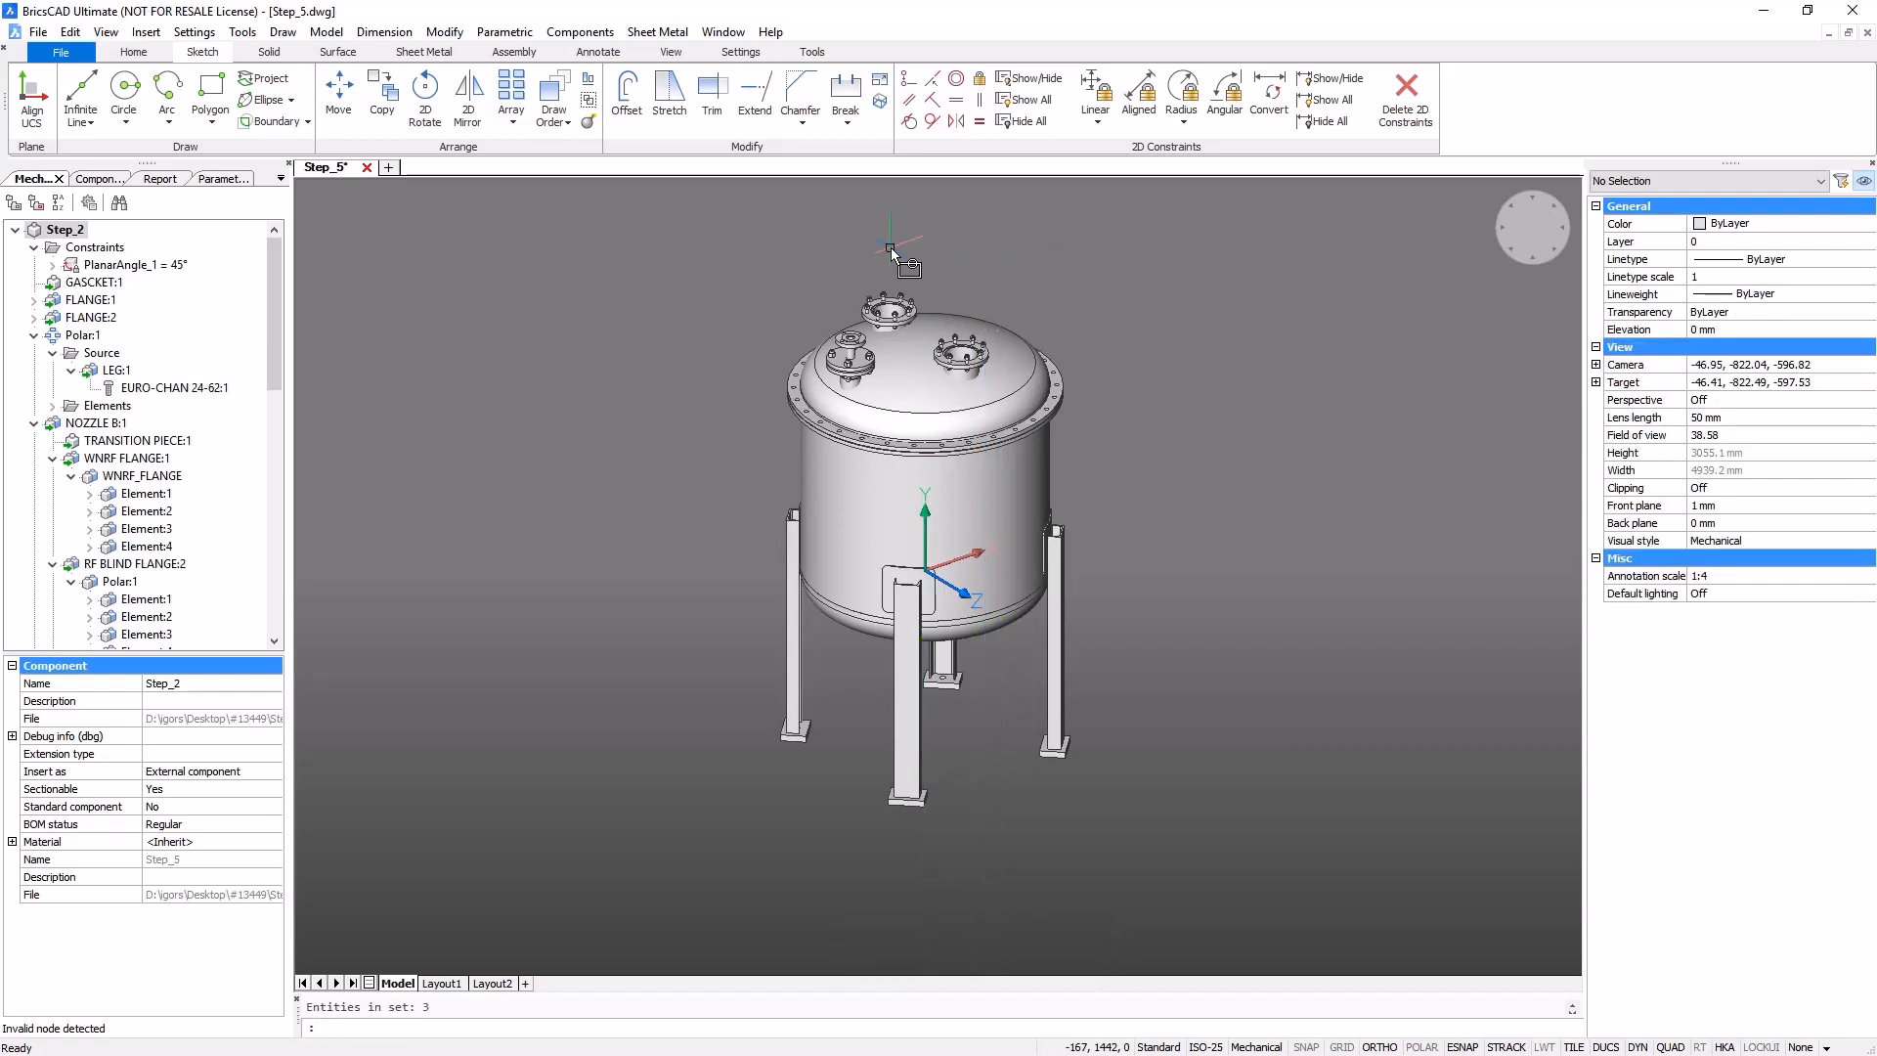
- Set the color of the four points on the top and bottom domes to Red
click(910, 263)
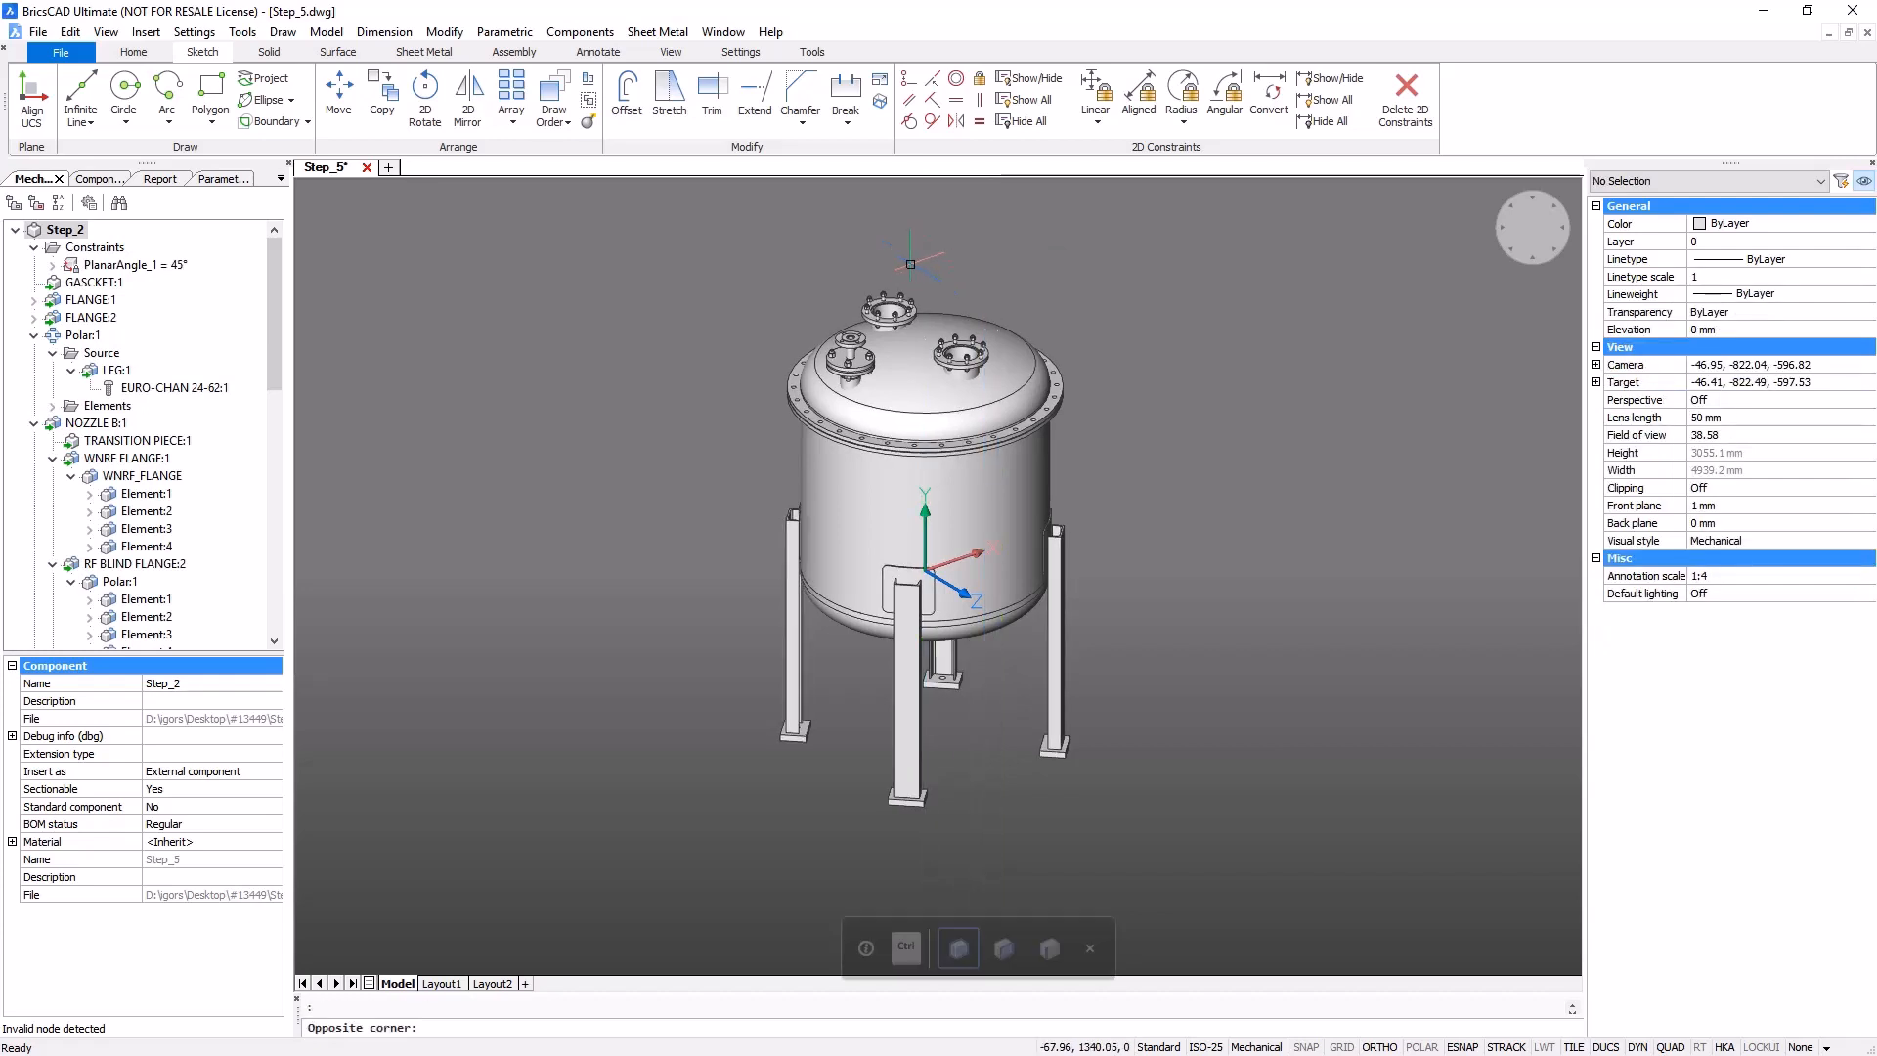
click(1013, 354)
scroll(978, 703, up, 5)
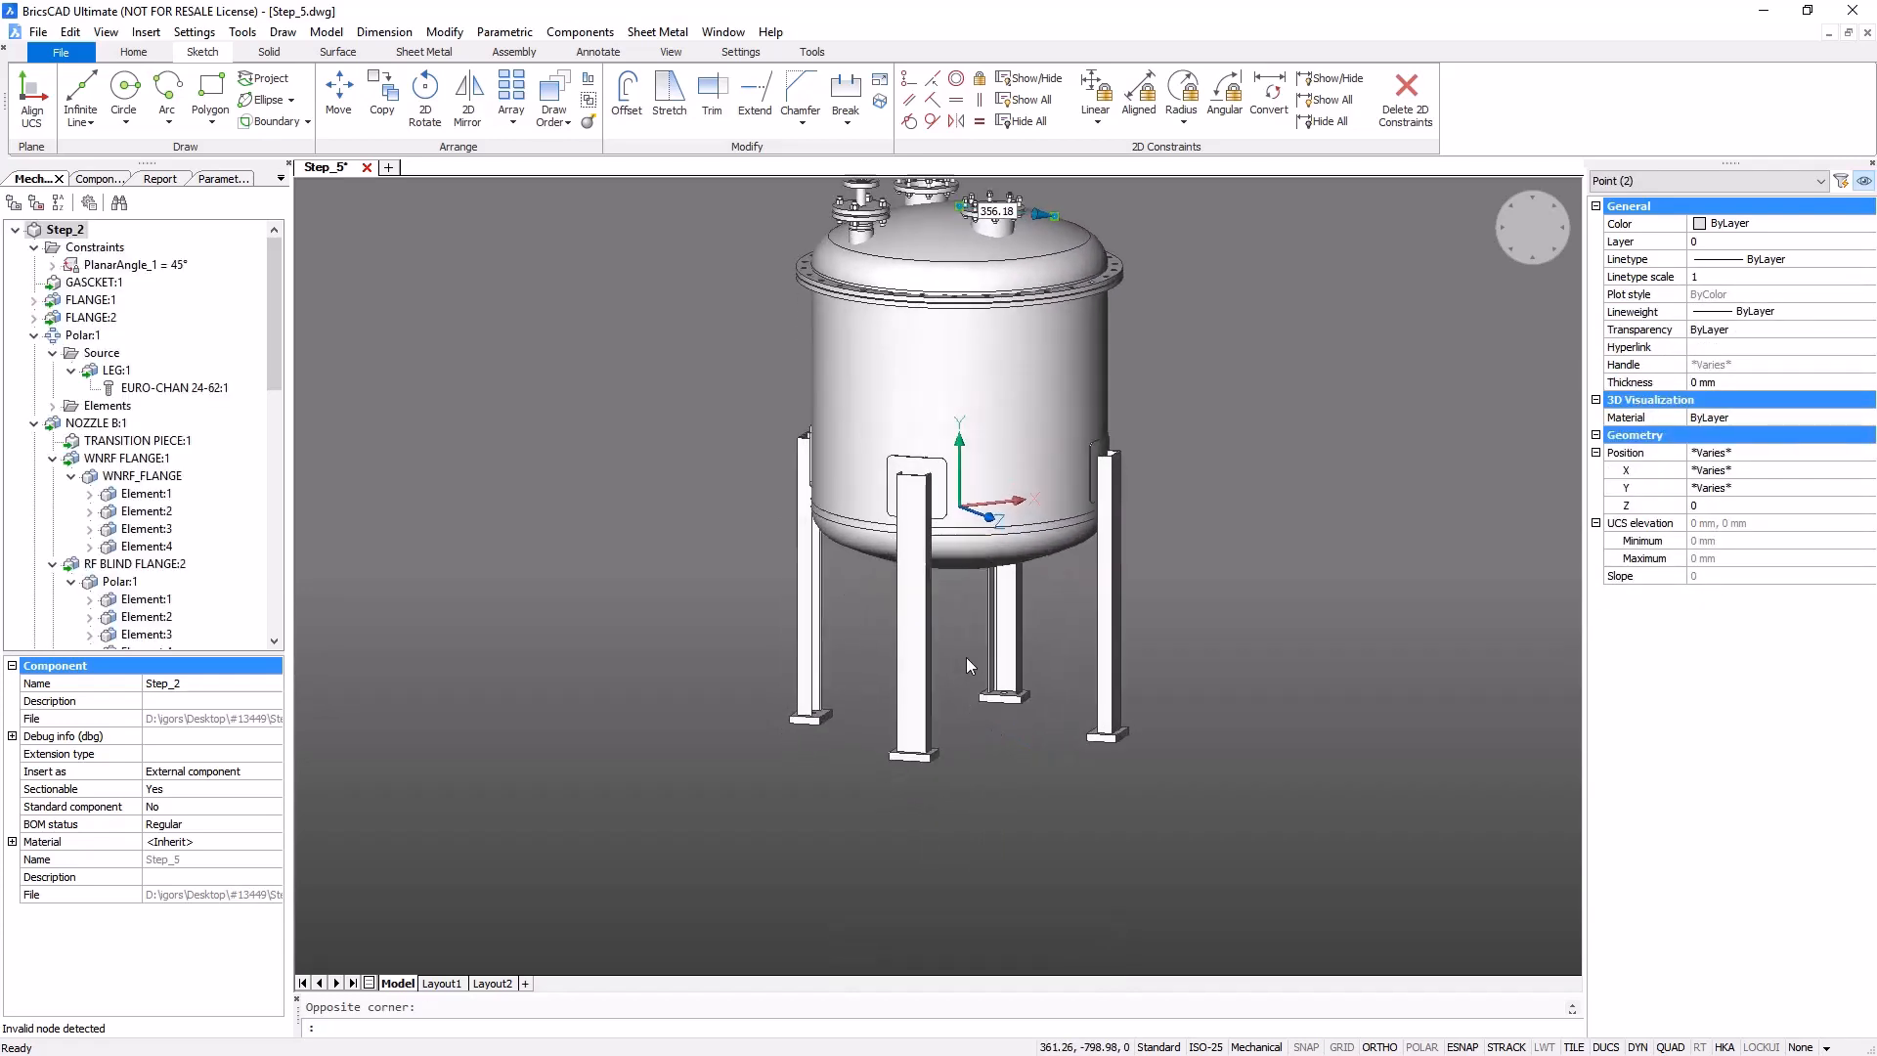
click(930, 679)
click(1213, 490)
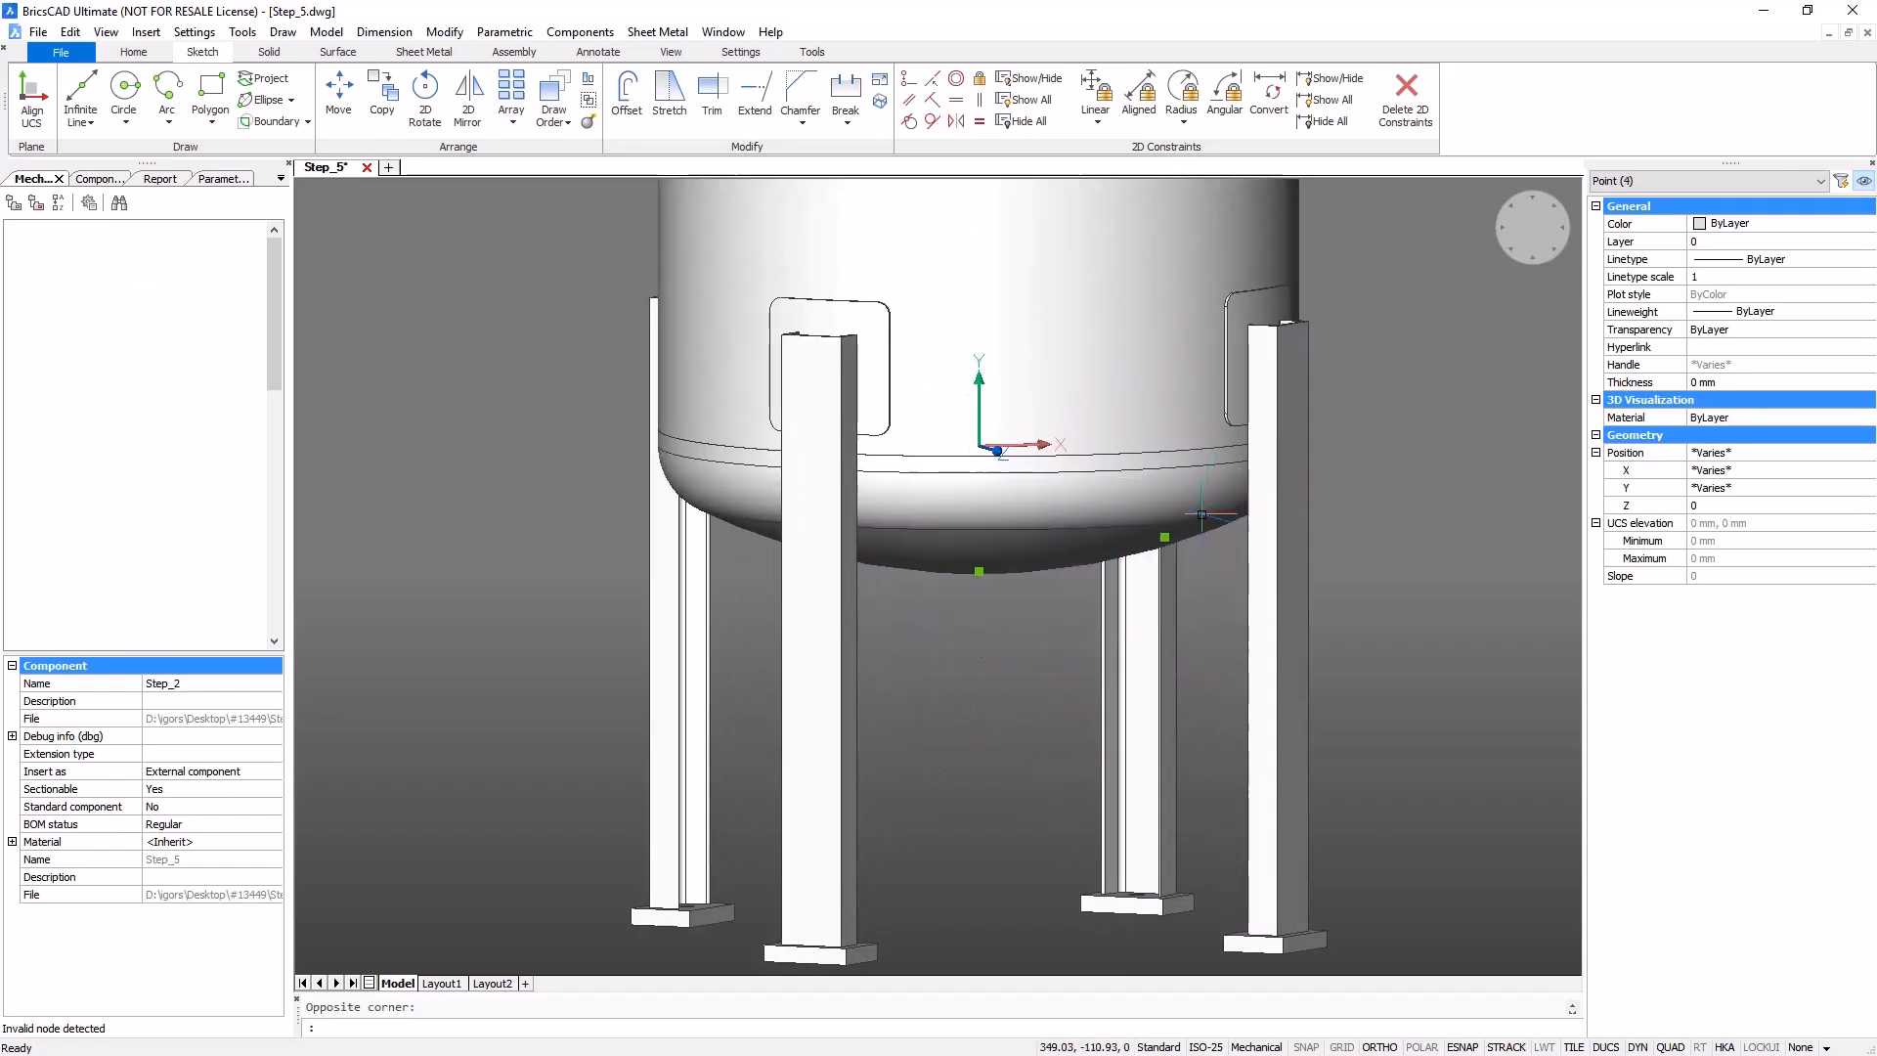
click(1802, 227)
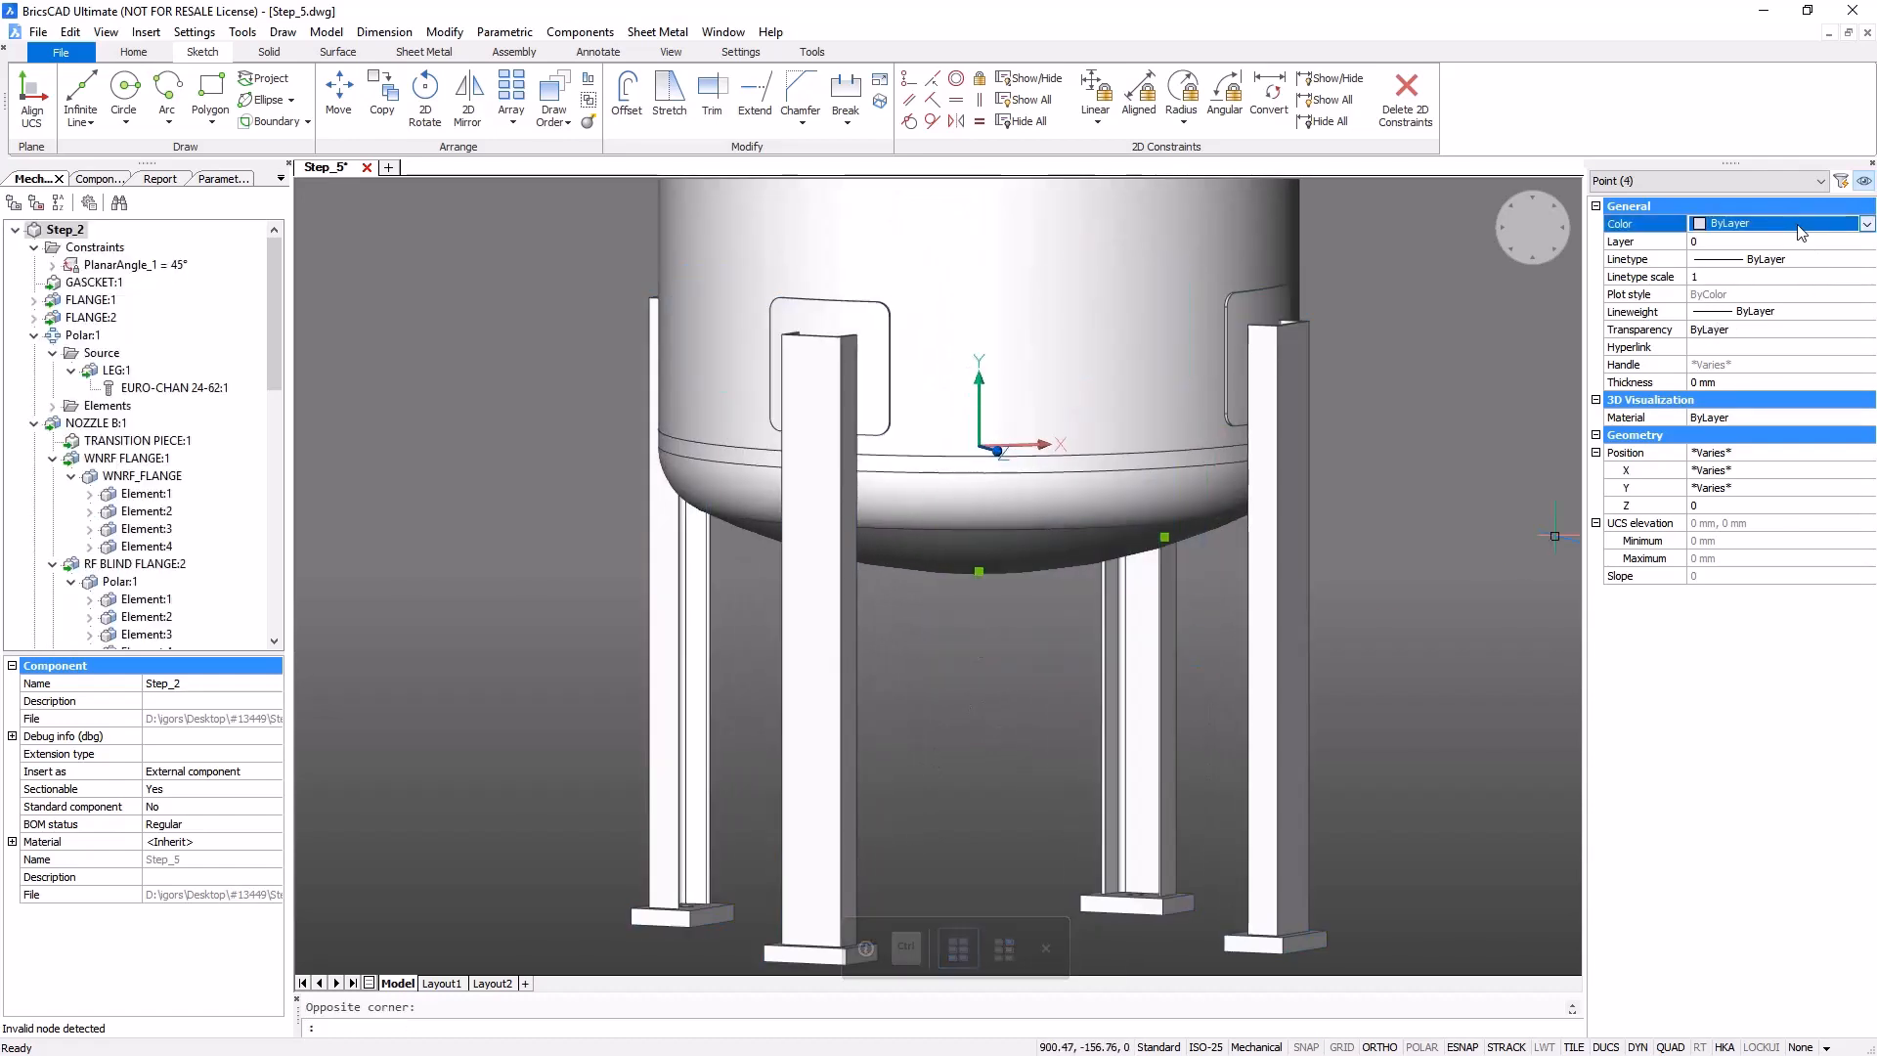
click(1801, 227)
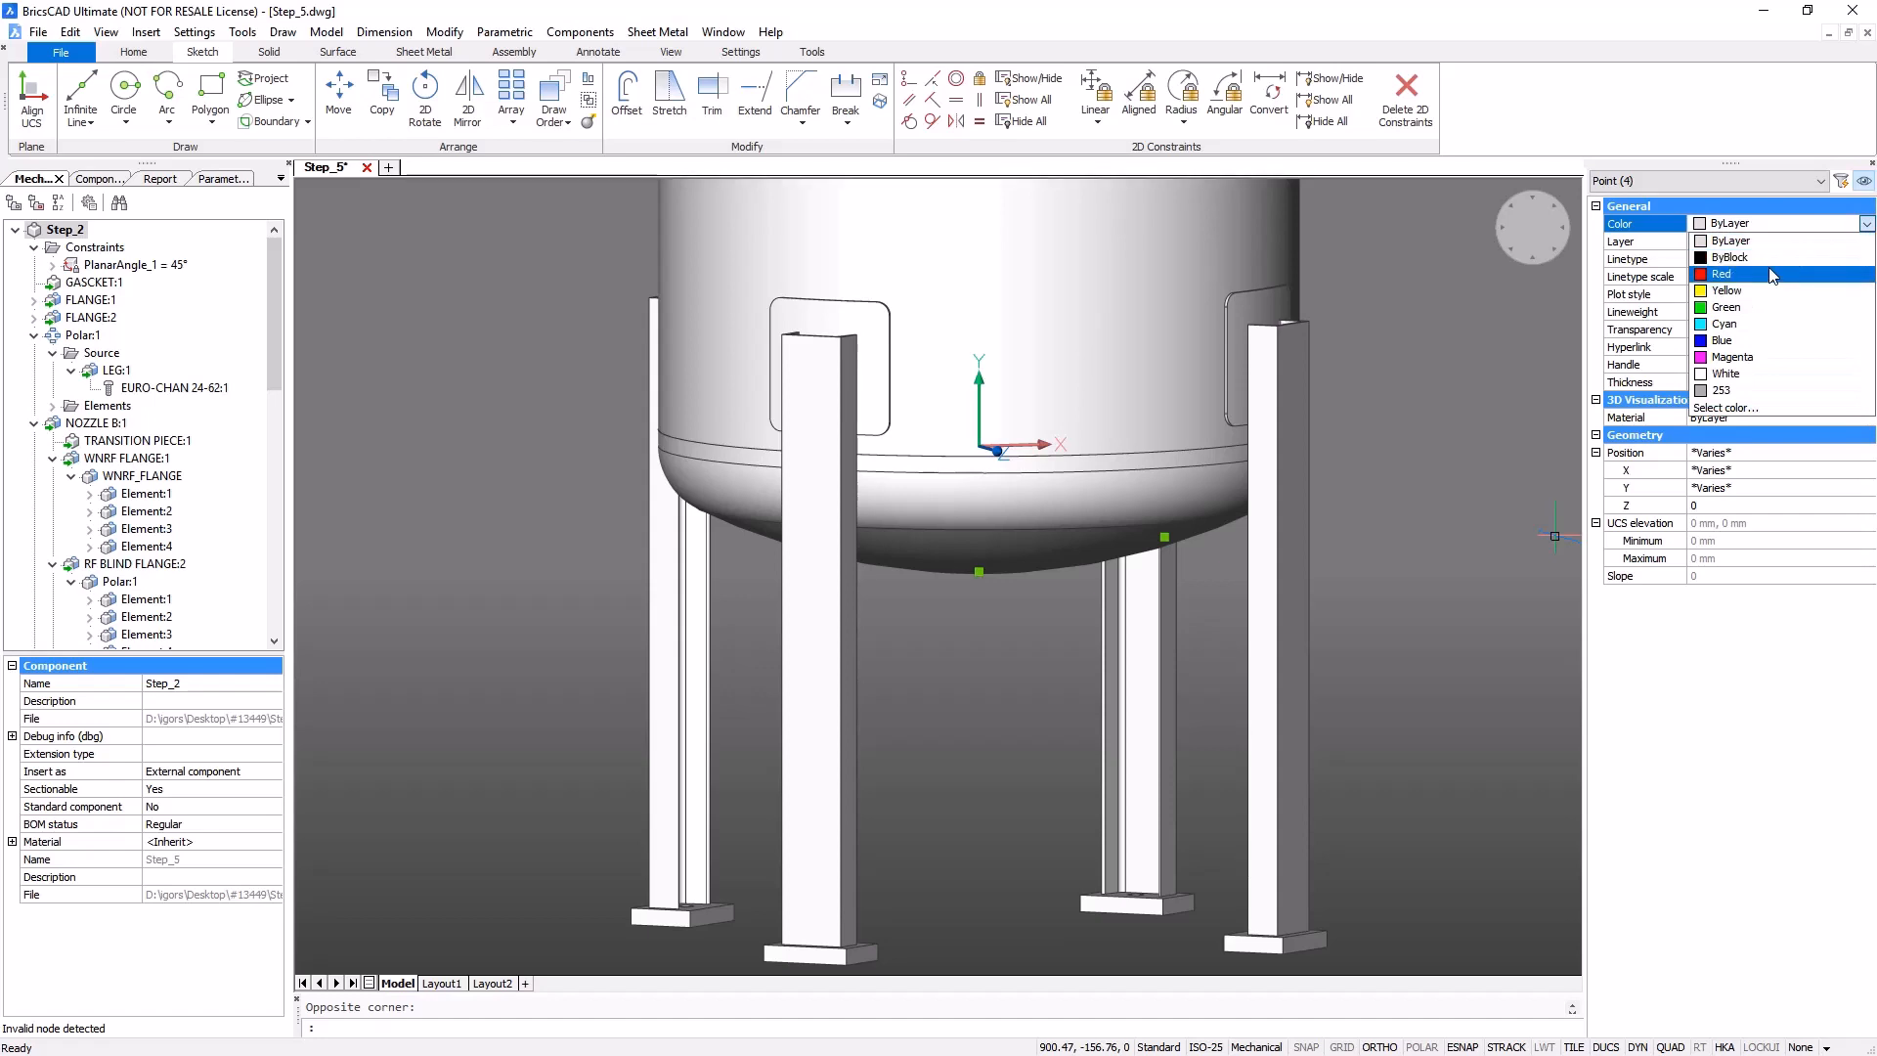
click(1725, 274)
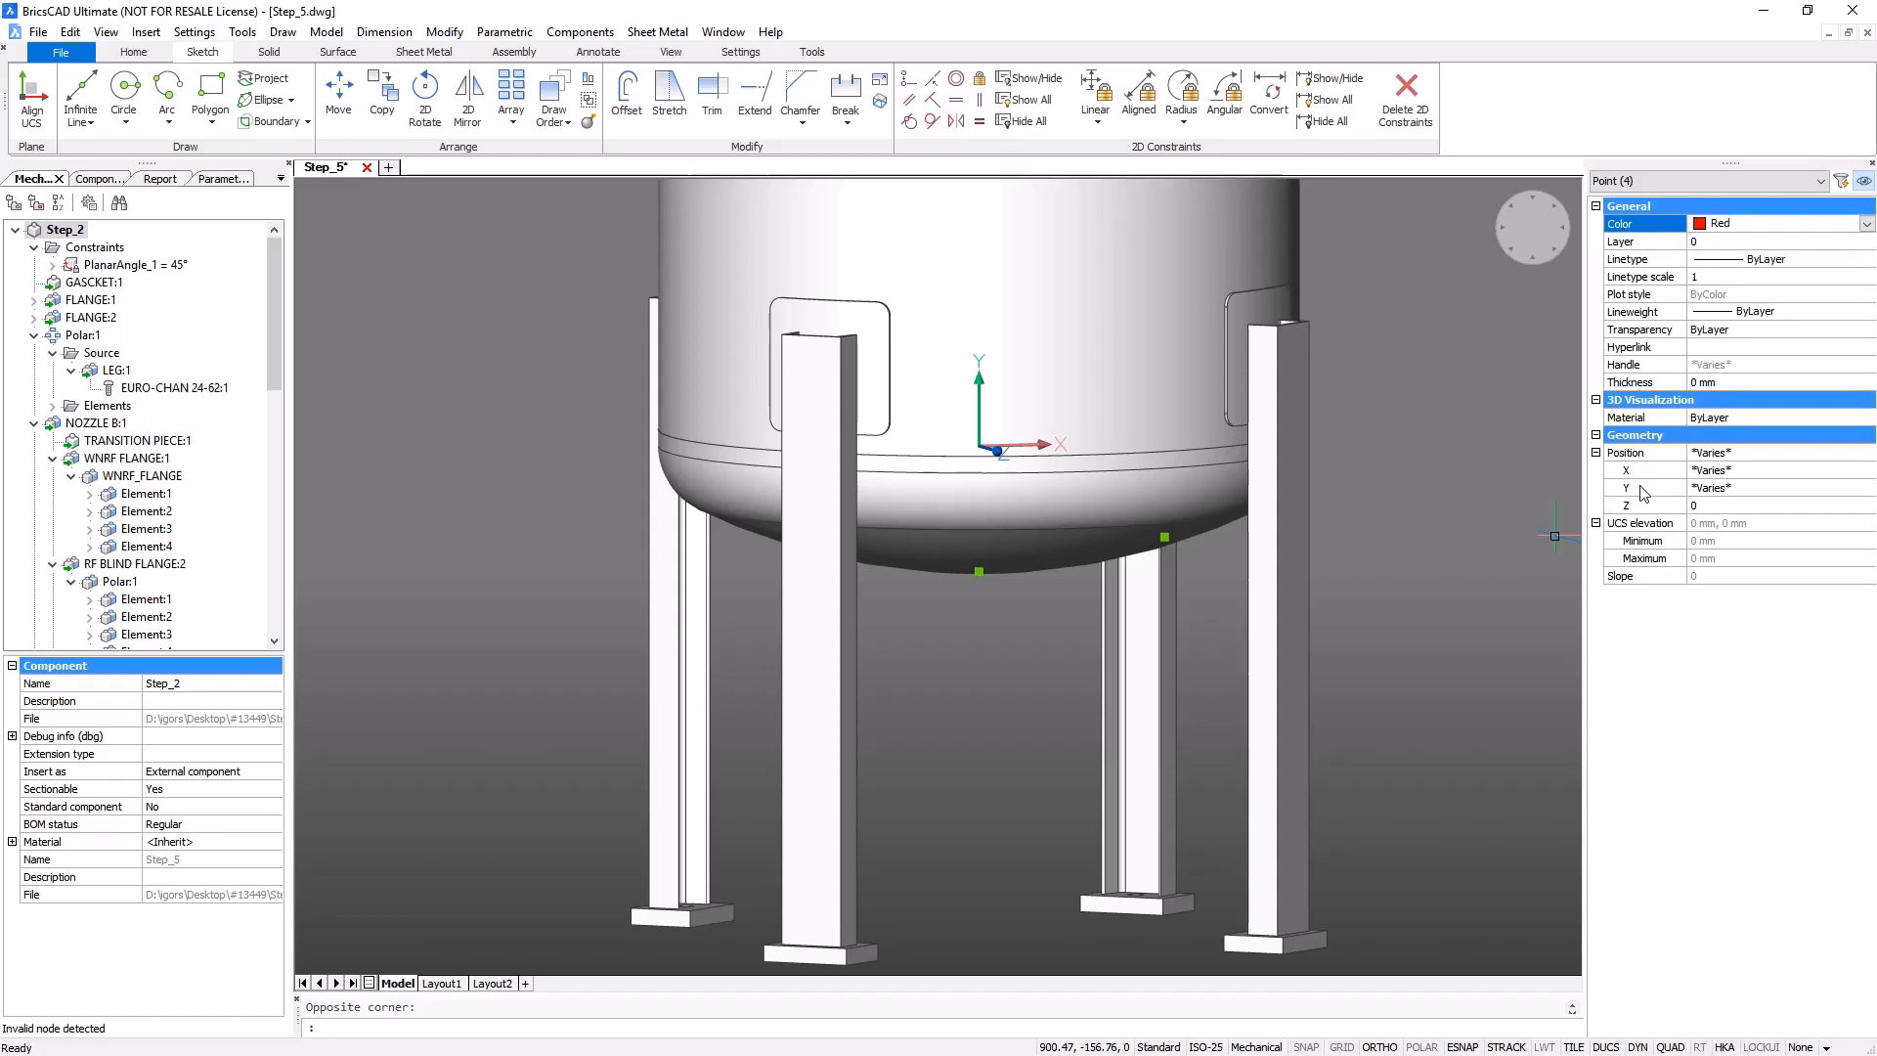
key(Escape)
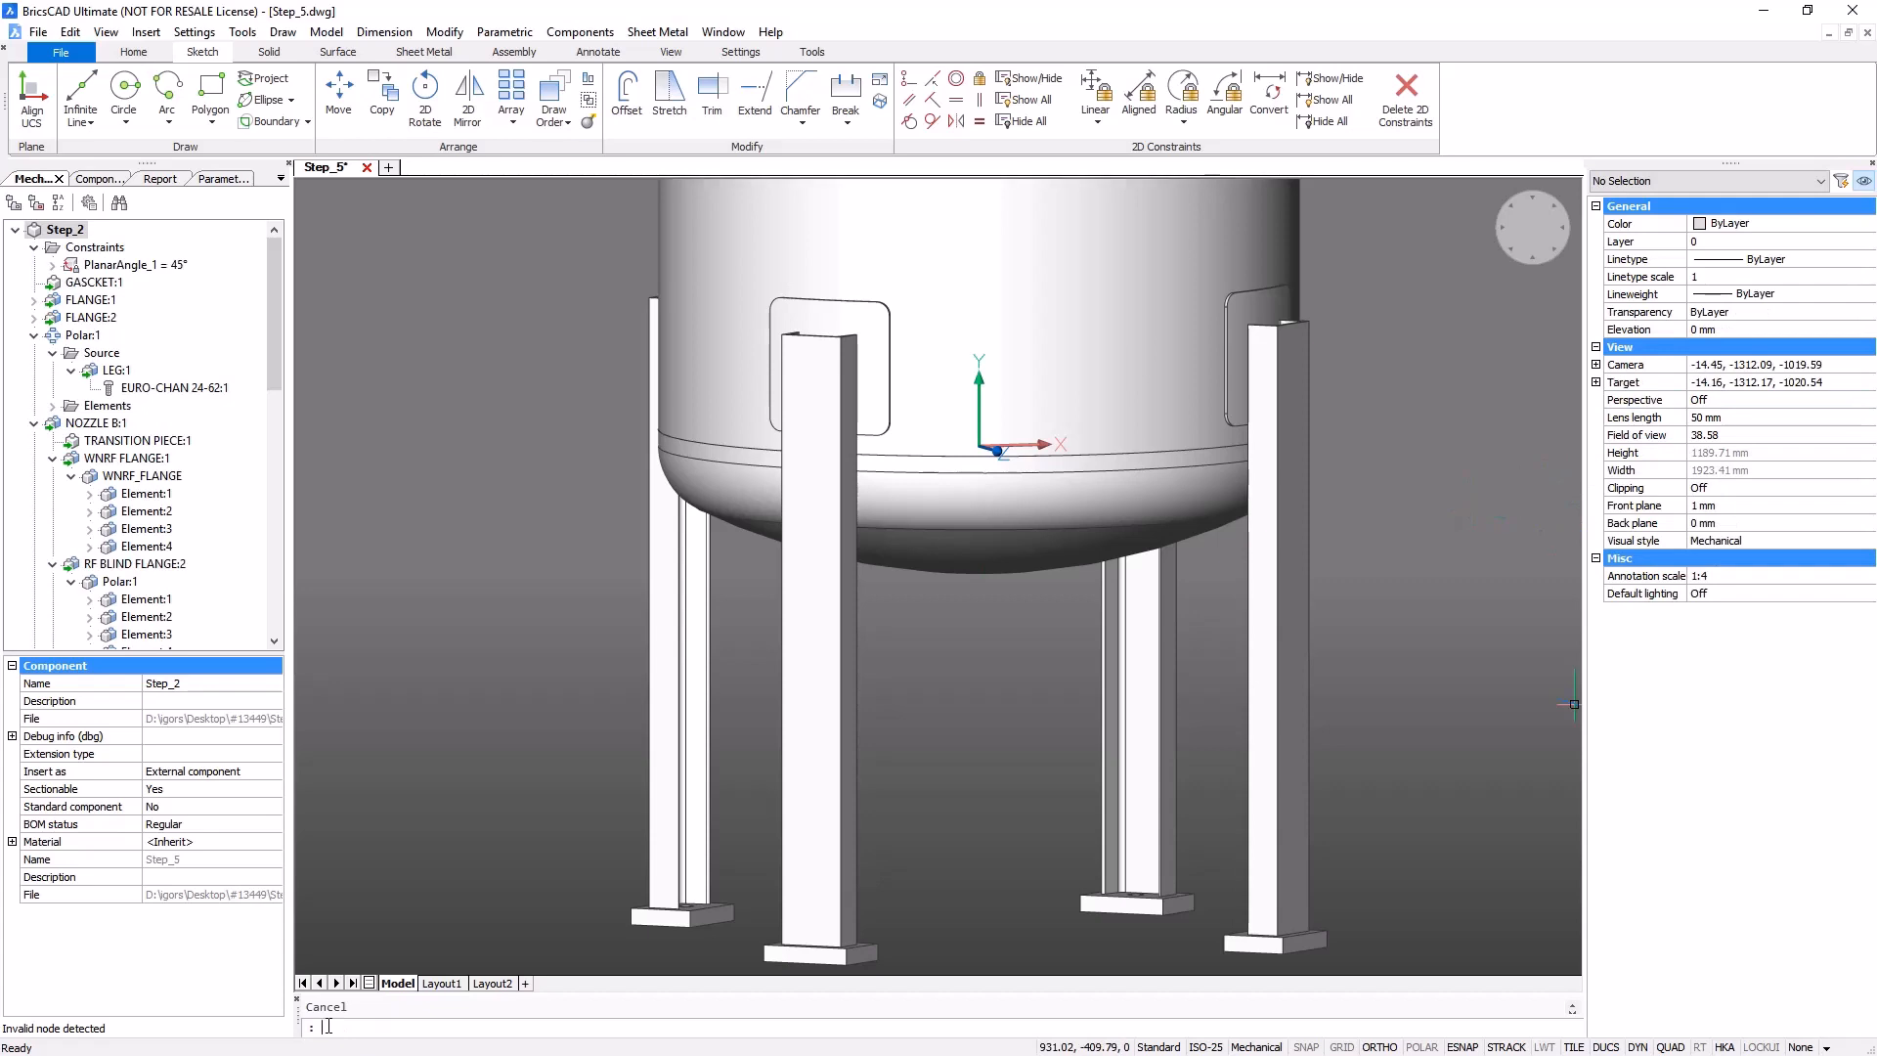
- Set the point display mode PDMODE to 3
text(pd)
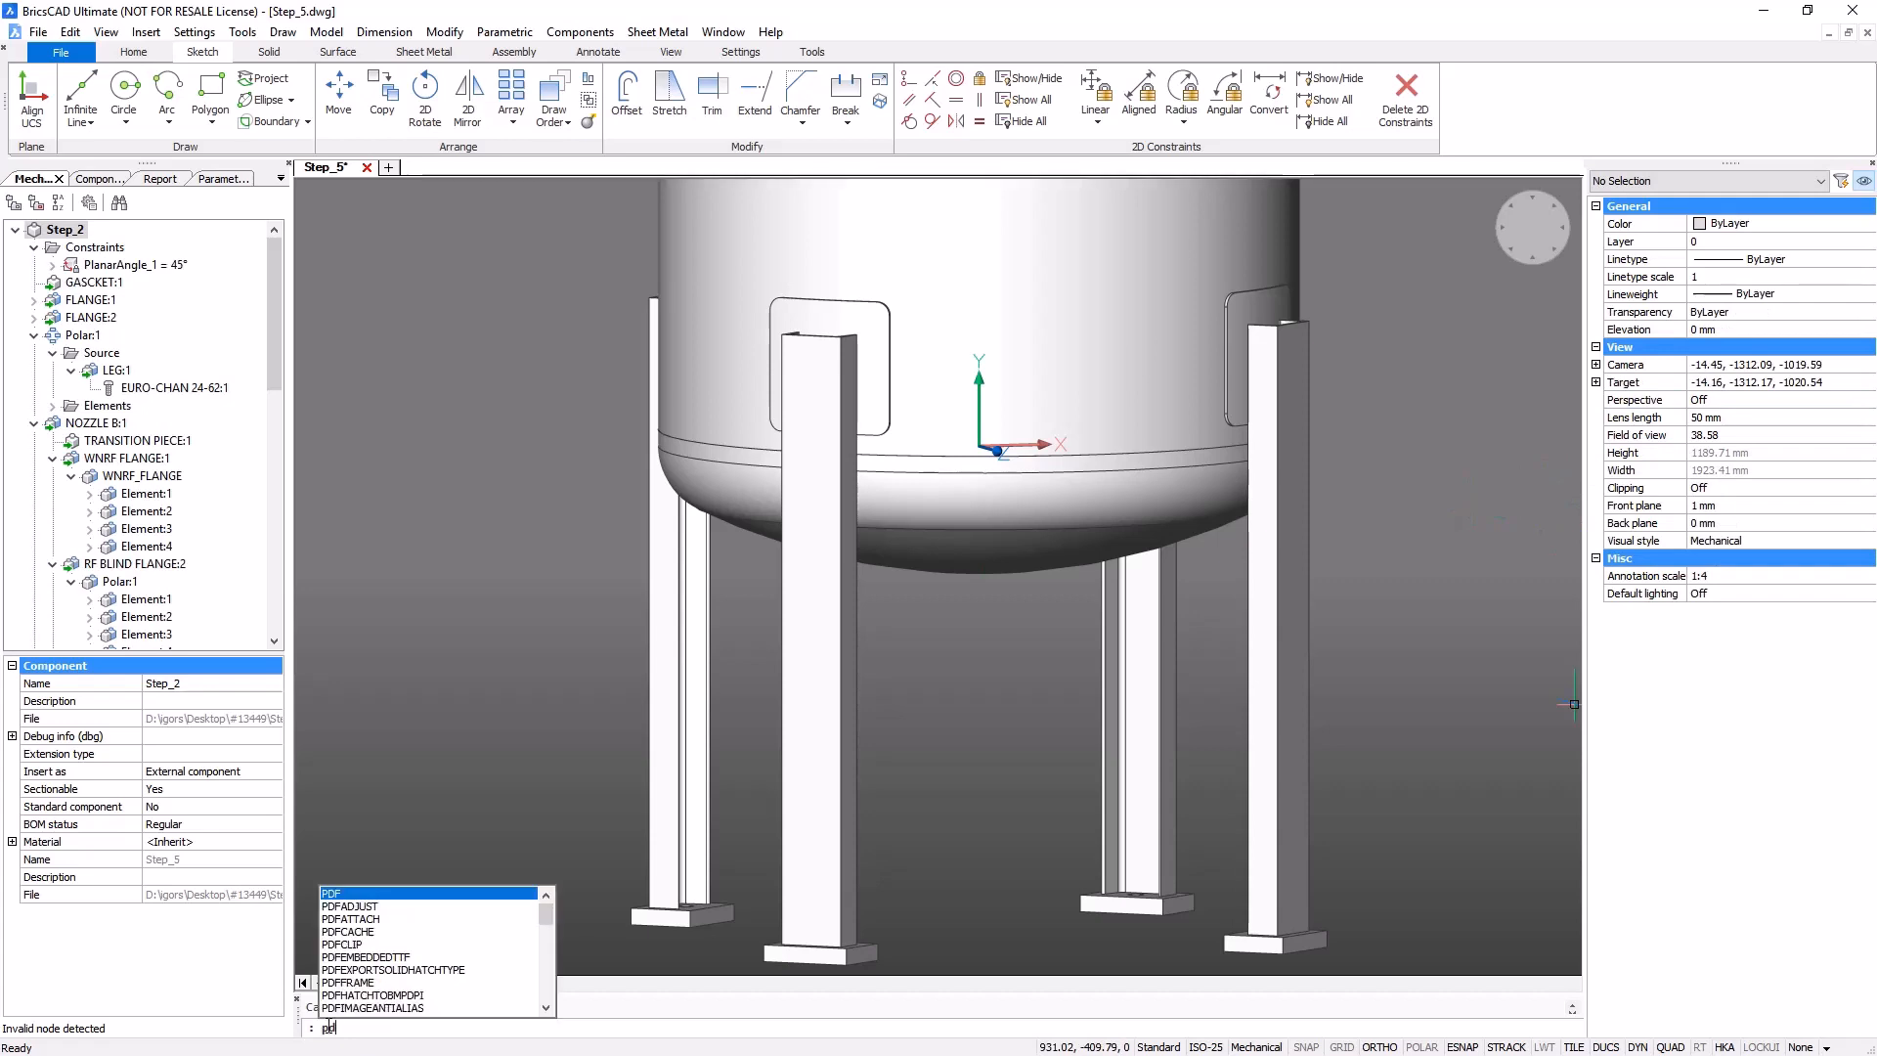
text(mode)
key(Return)
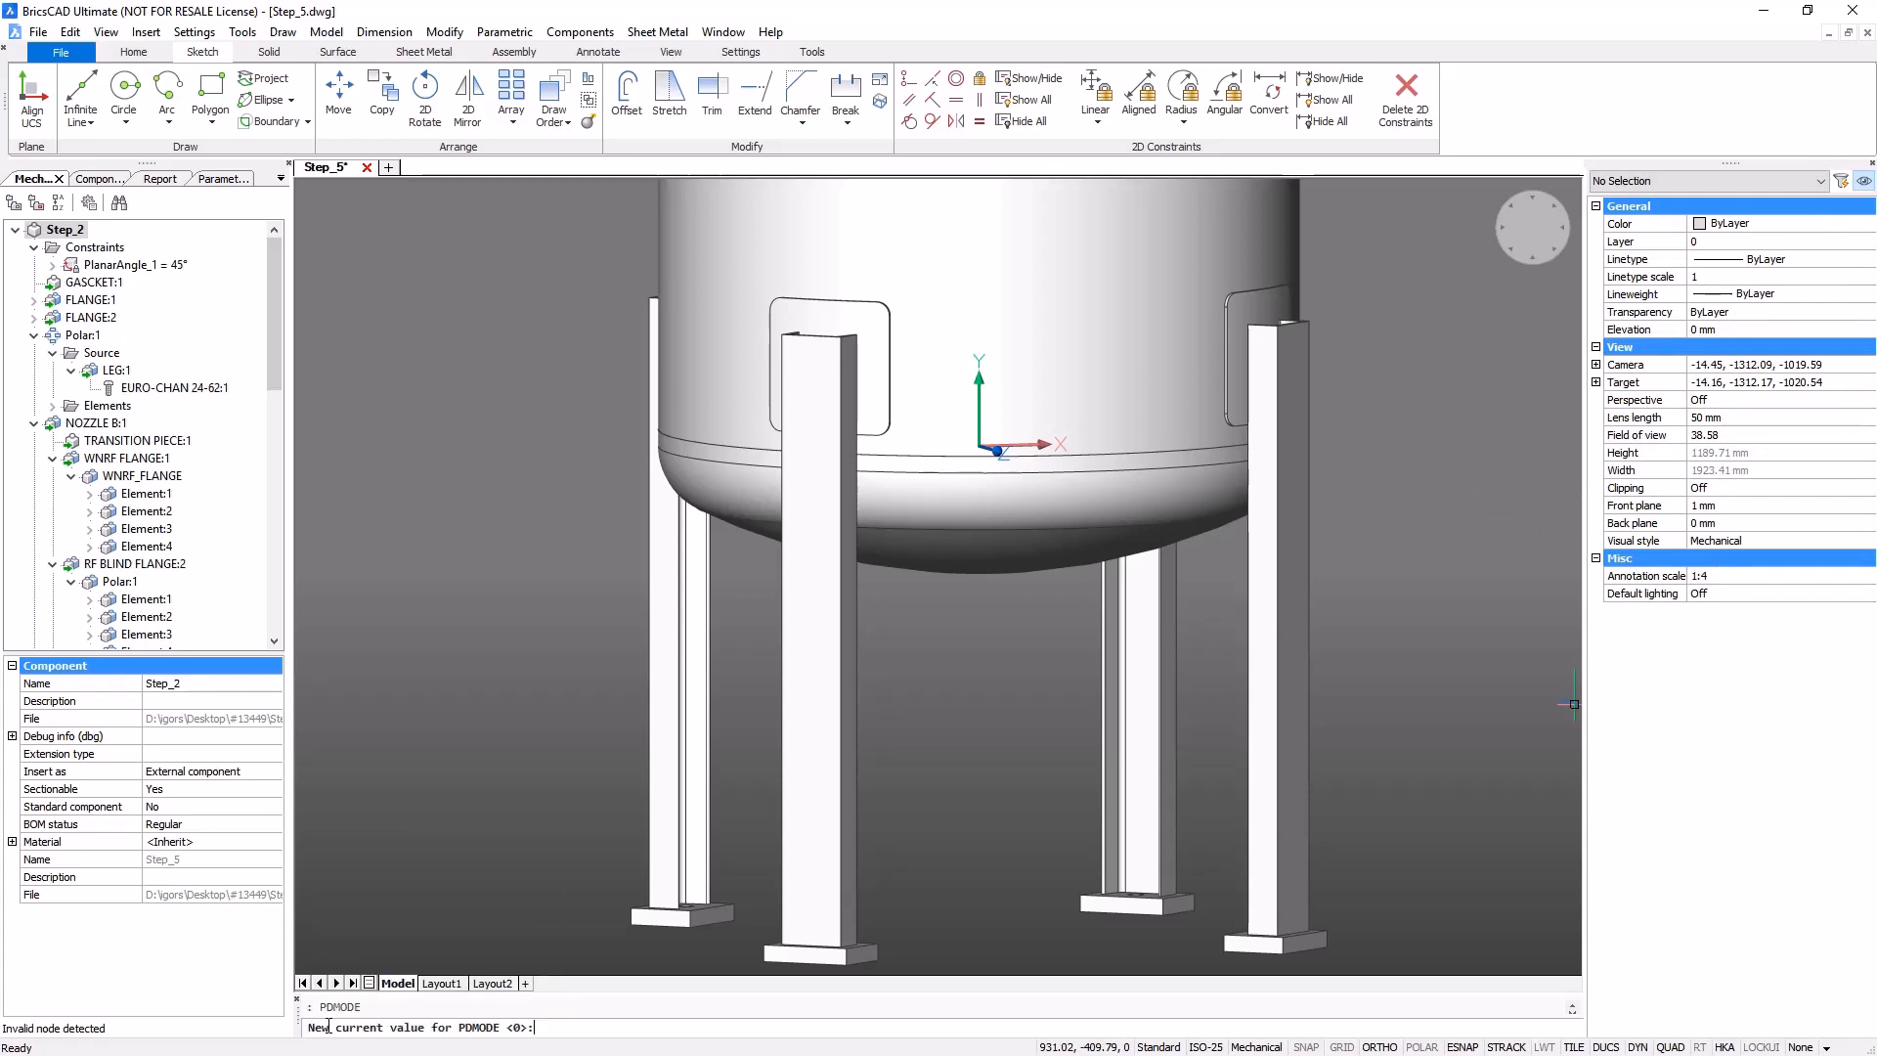
text(3)
key(Return)
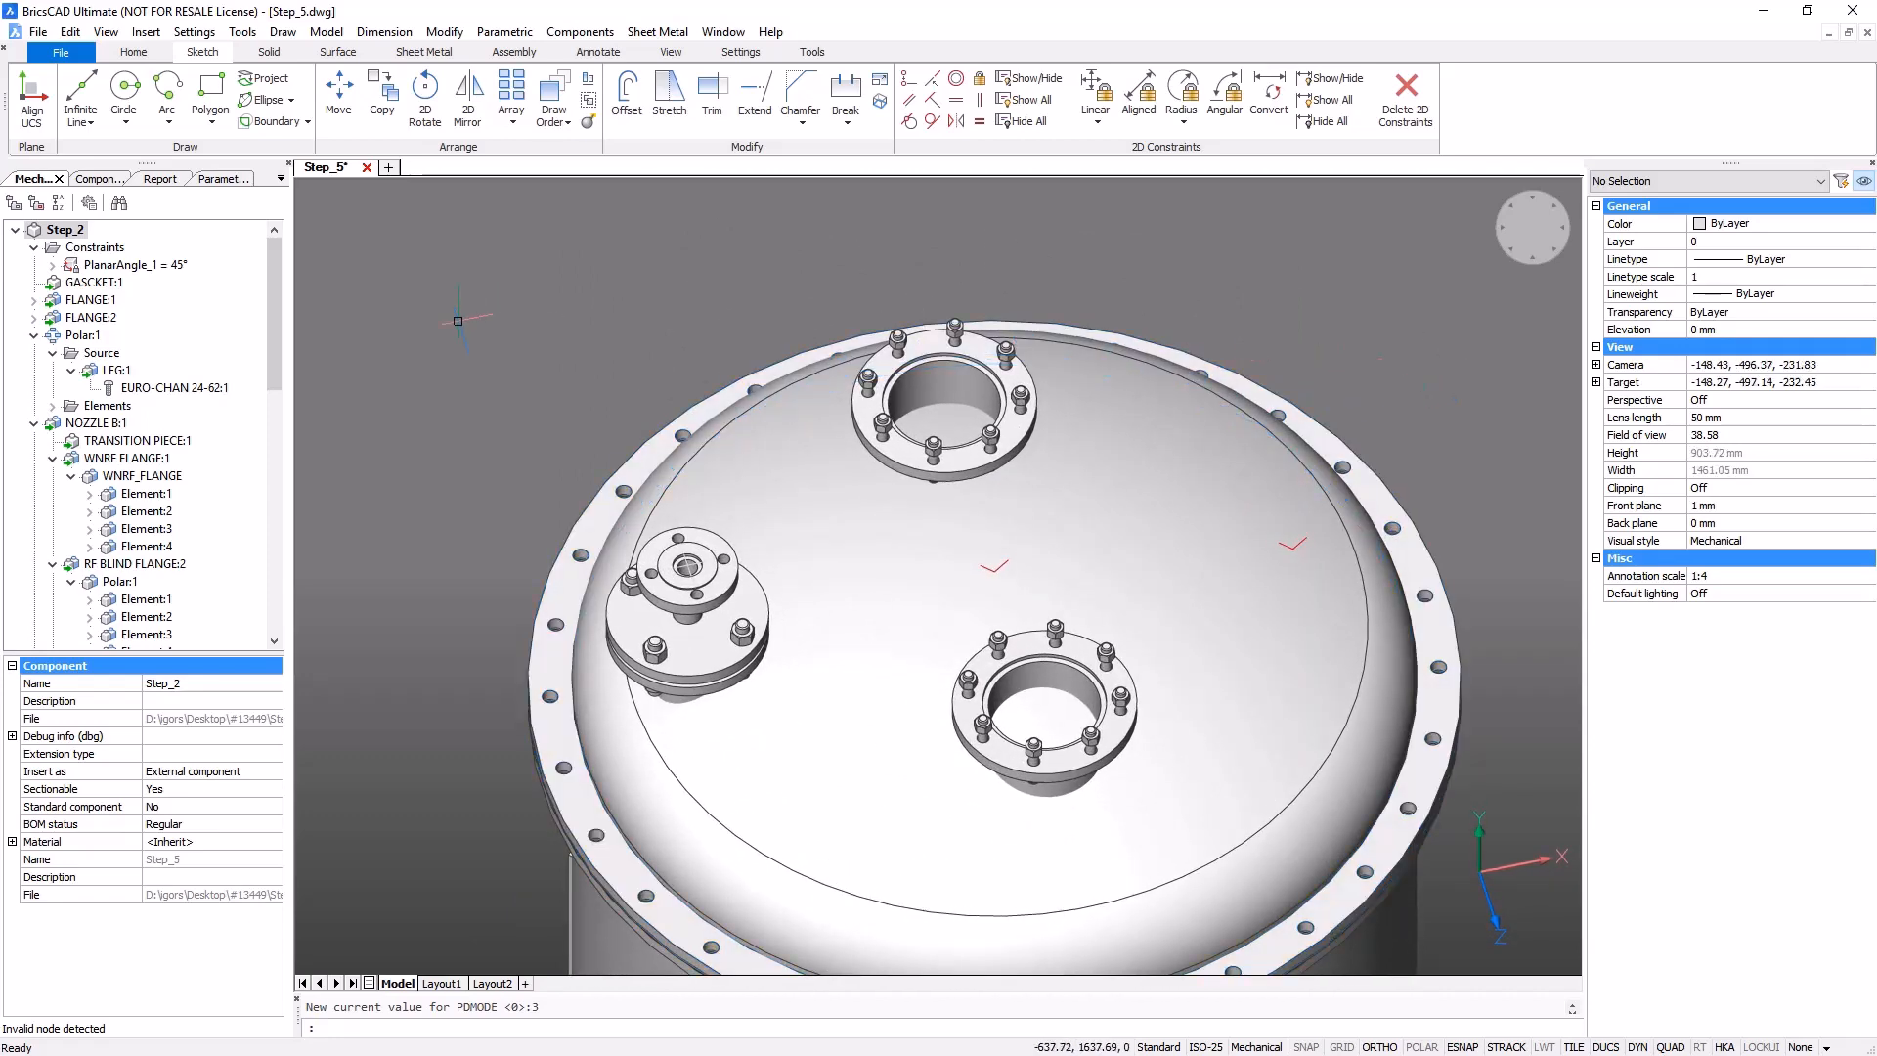
- Start inserting a simple Hole component from the Holes library, with the BC_SUBTRACT layer turned on
click(101, 179)
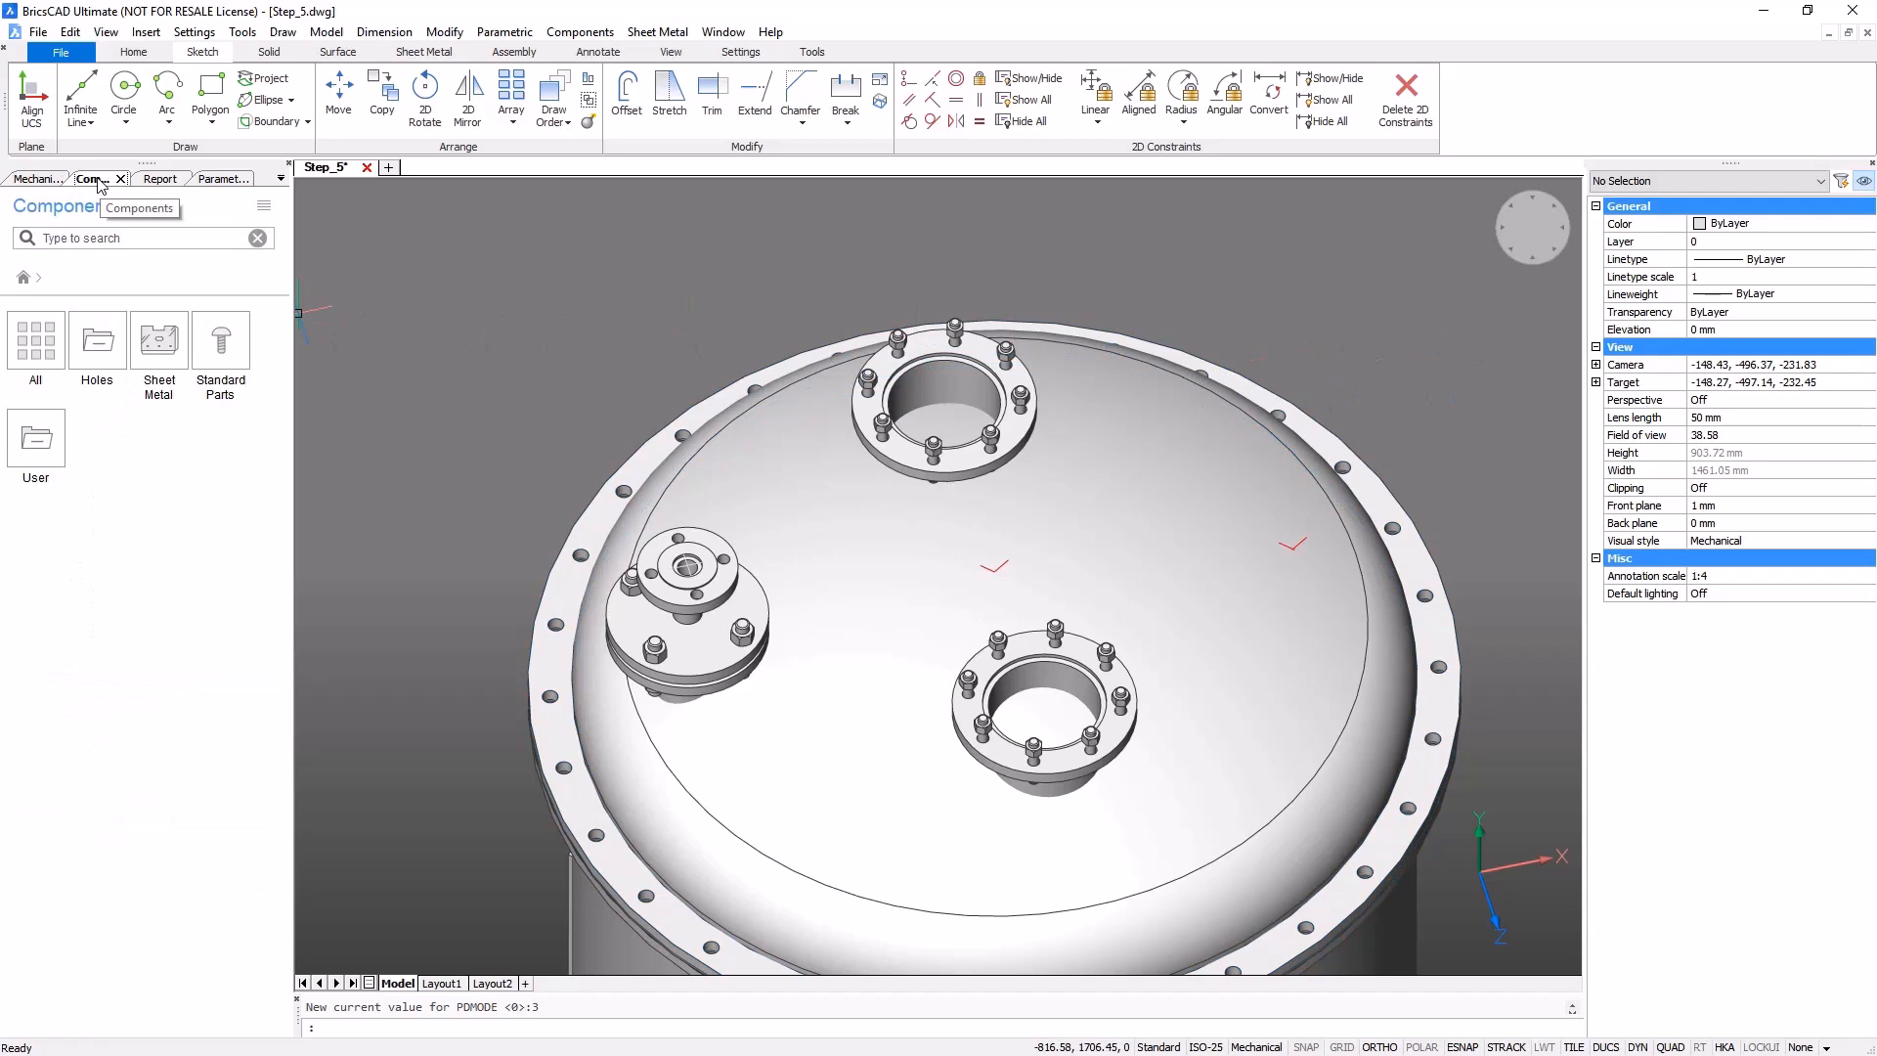
double_click(109, 344)
click(162, 342)
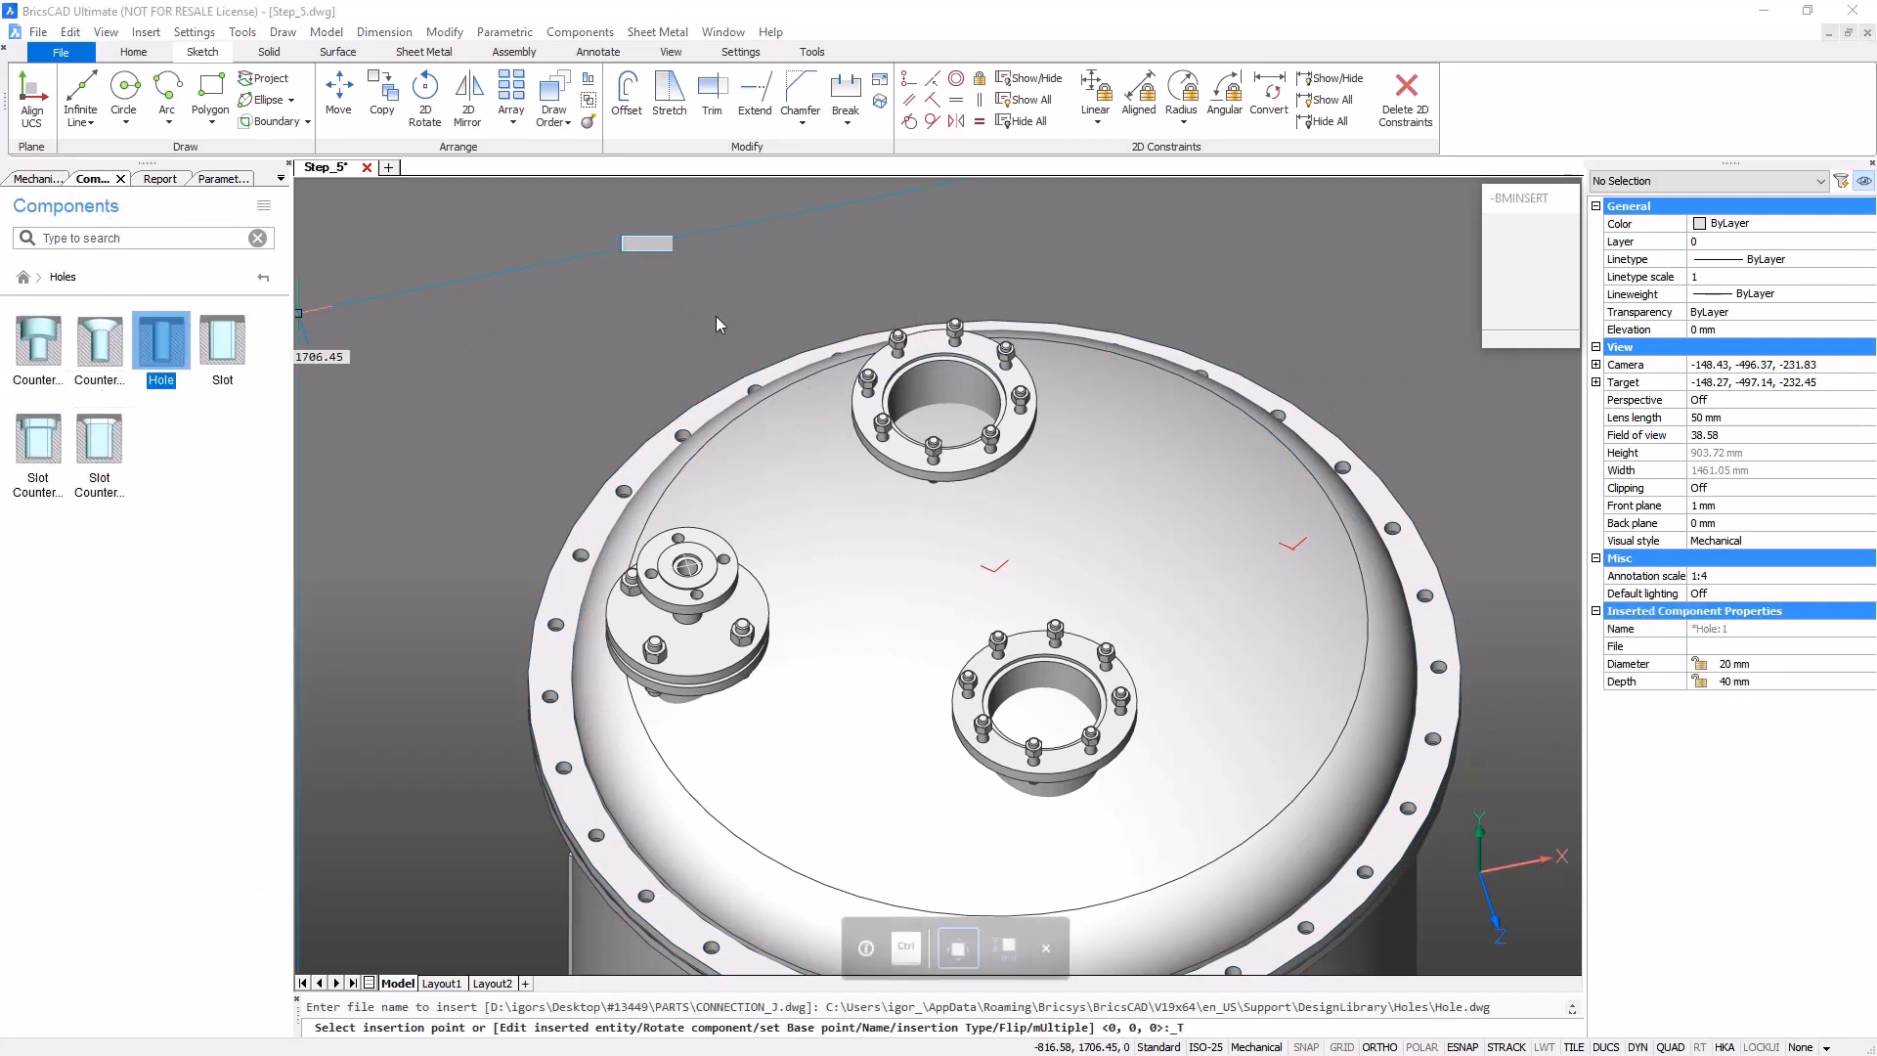
click(134, 52)
click(1437, 79)
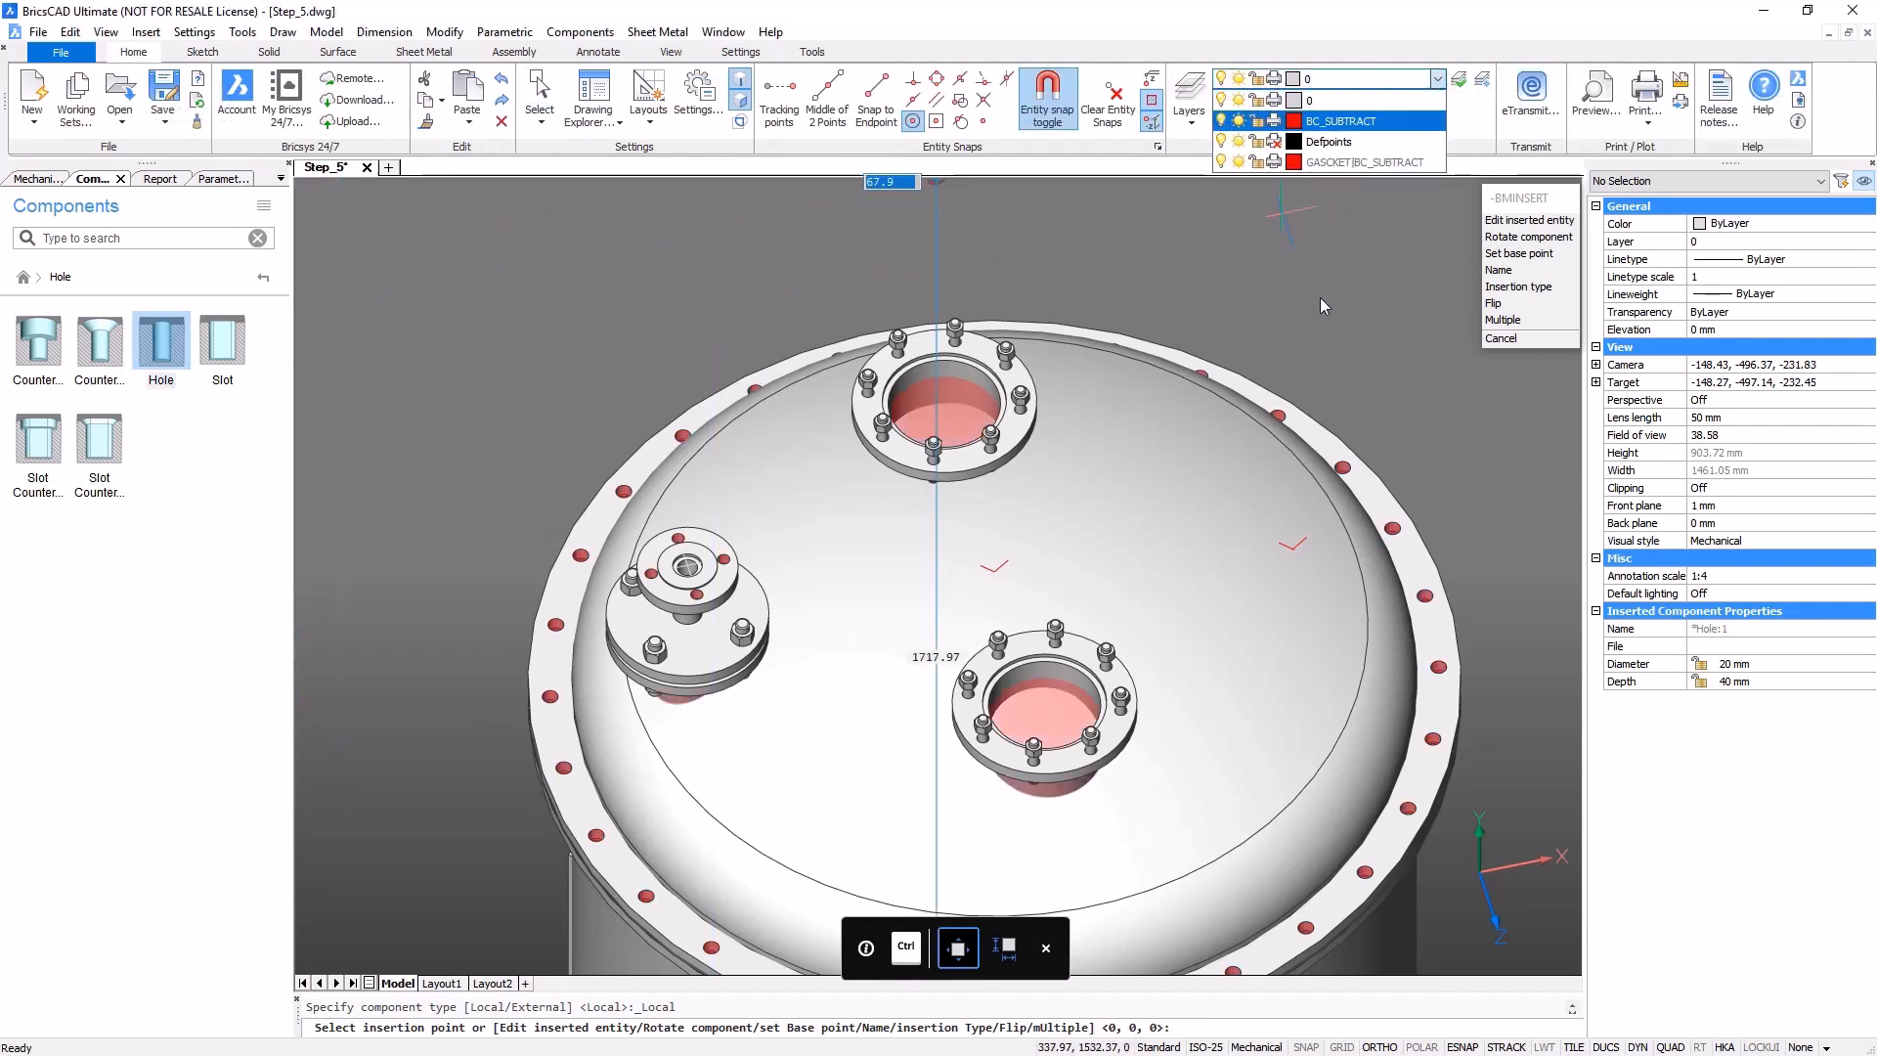
click(1250, 11)
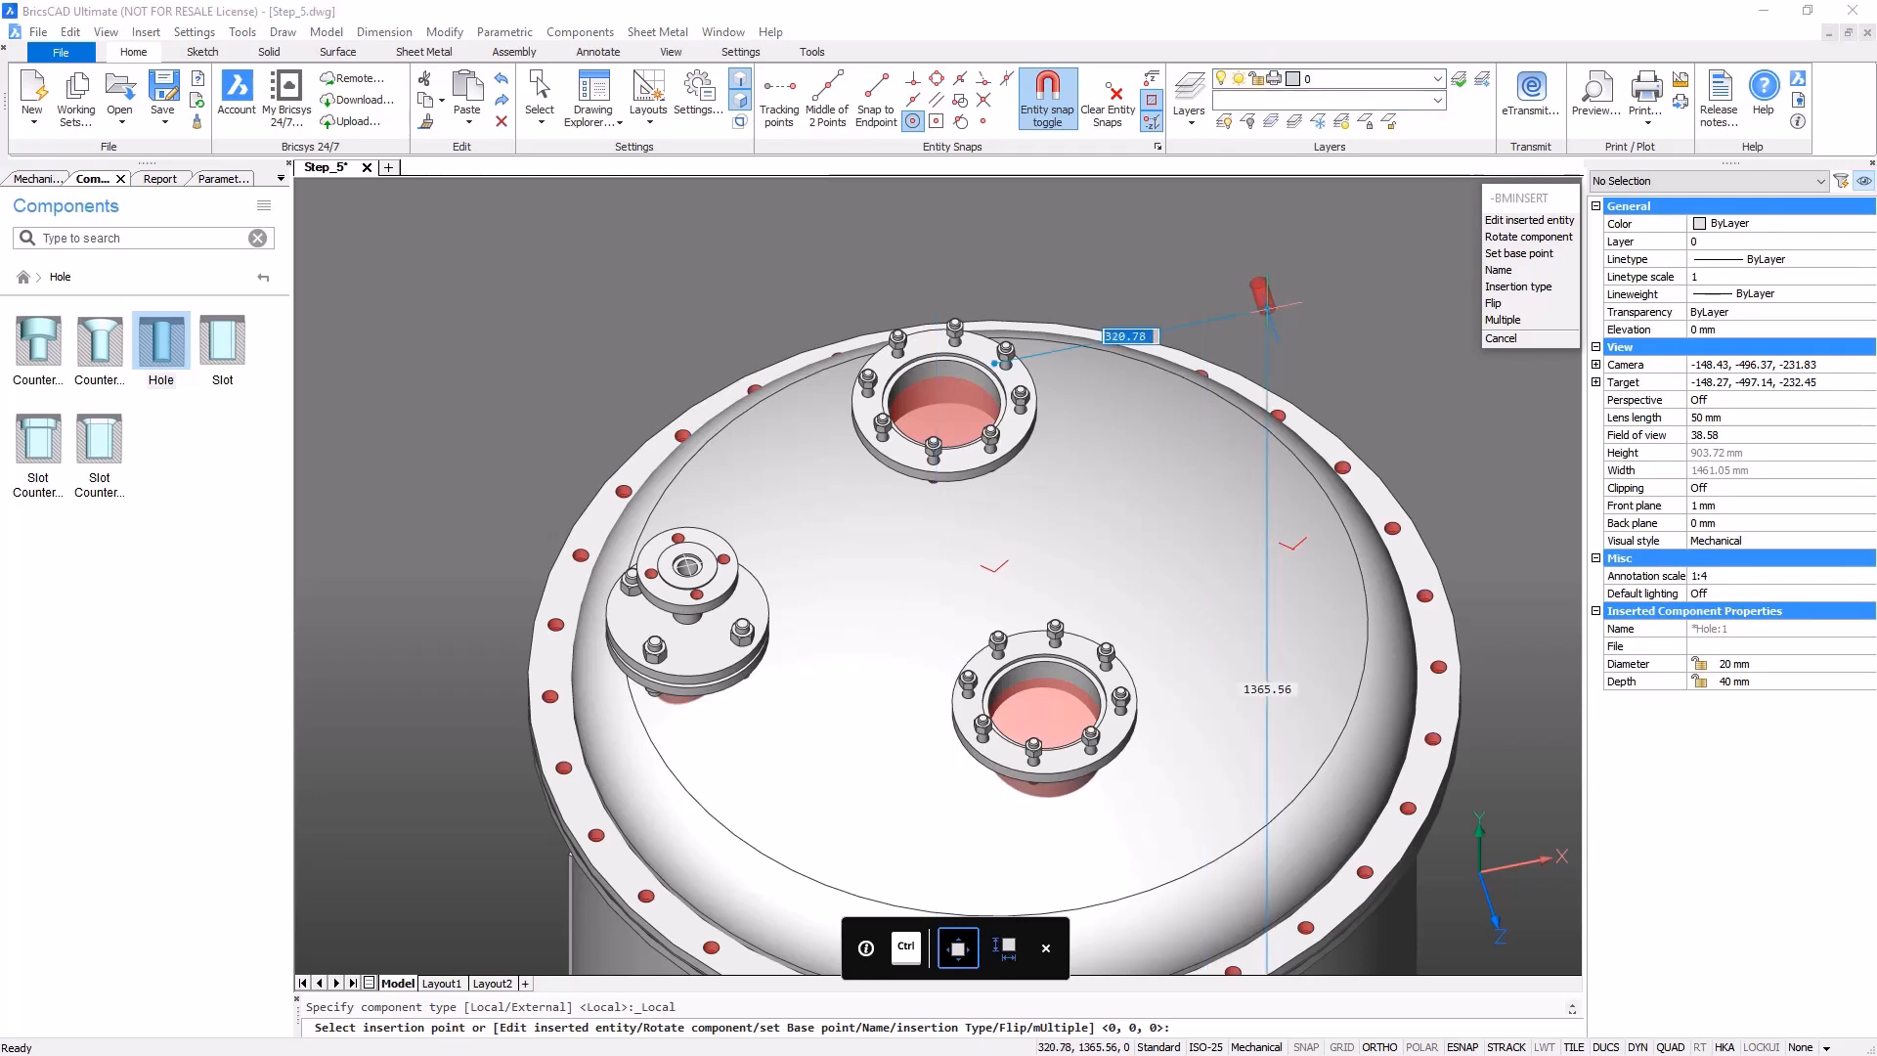
- Place the hole with a 152 mm diameter on the point at the top dome's center, and turn off the BC_SUBTRACT layer
click(1751, 662)
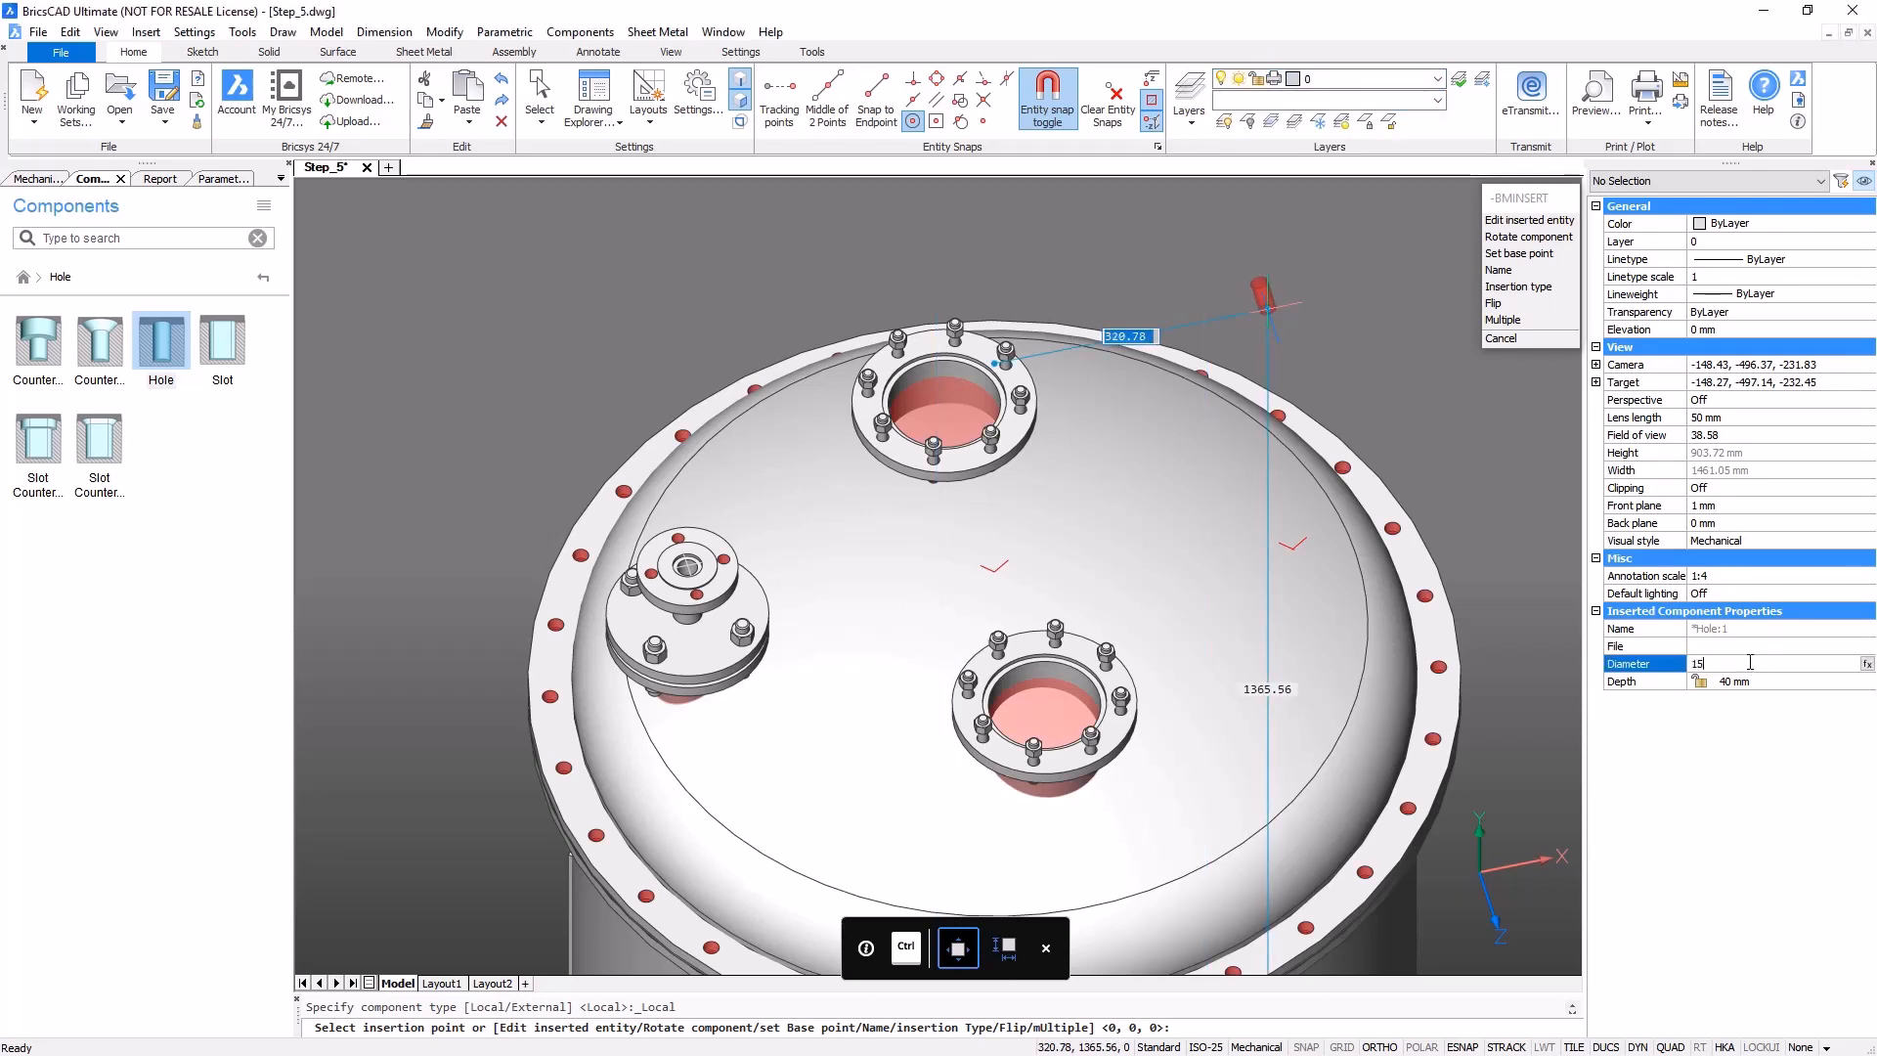
key(Return)
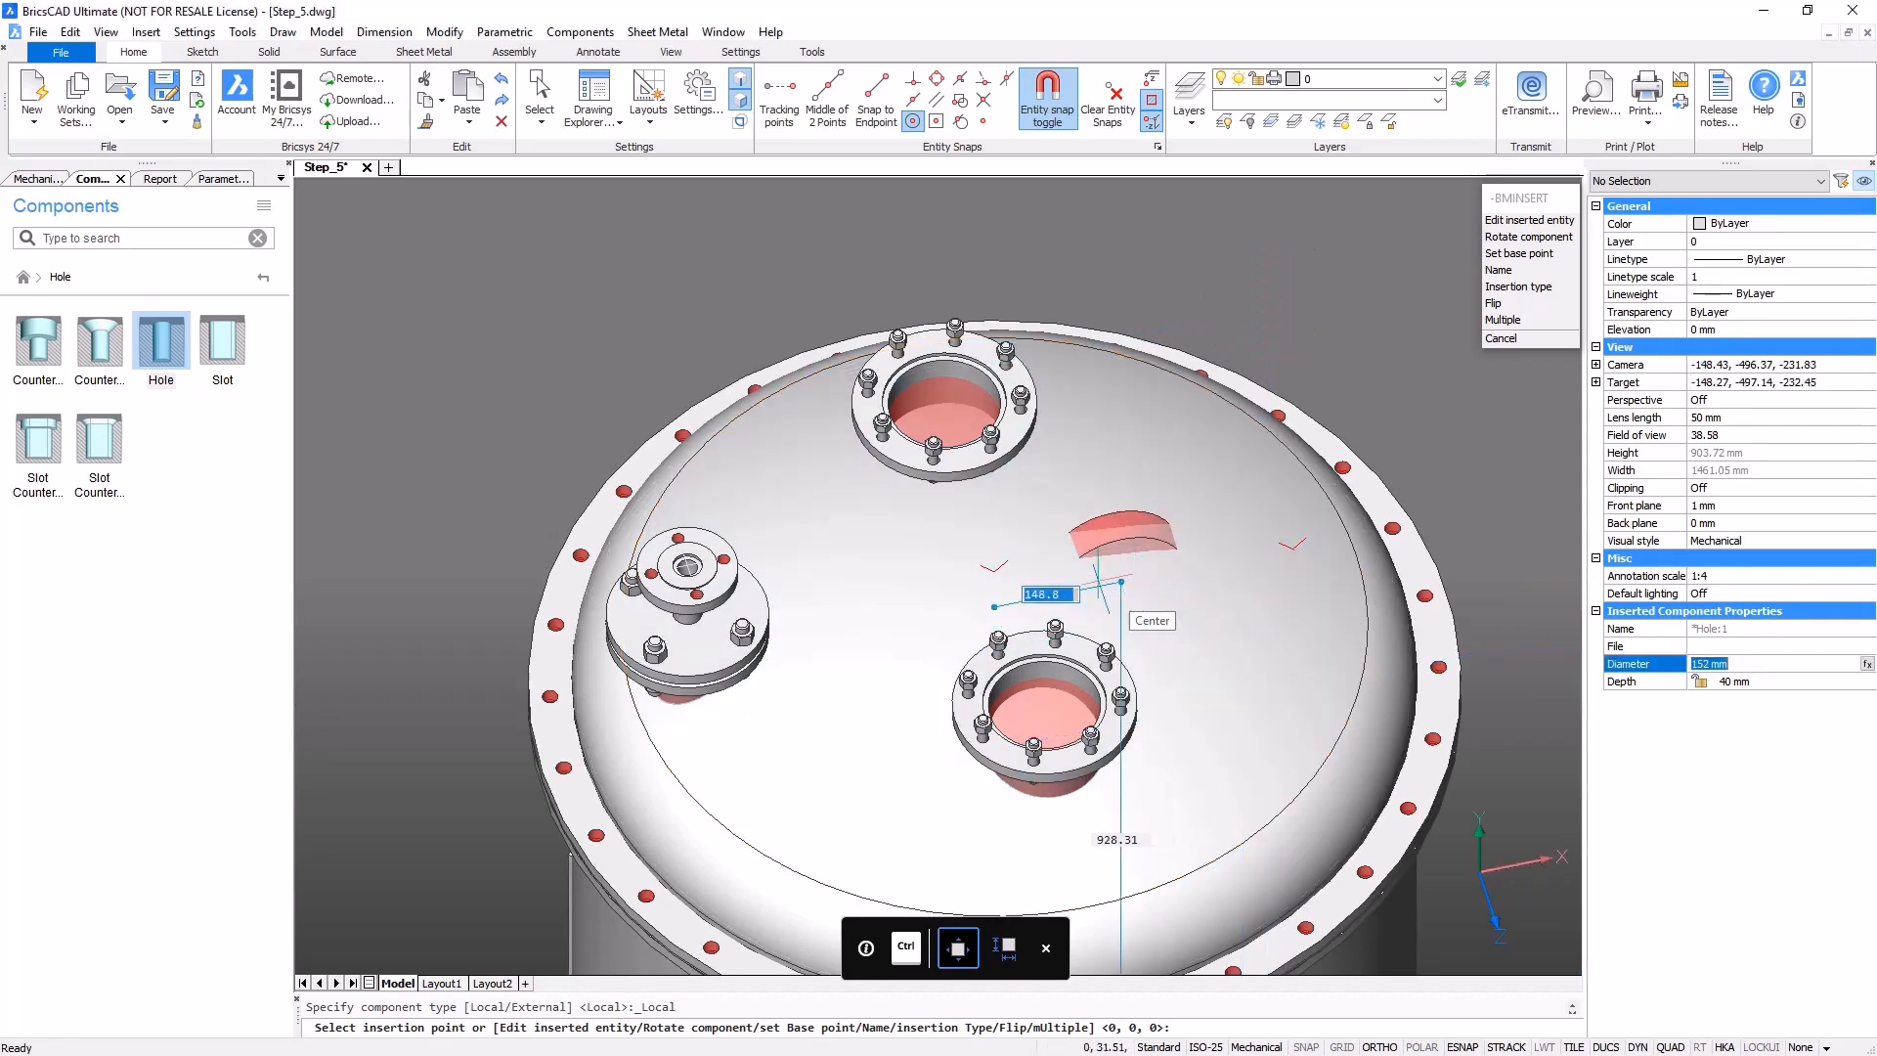
shift+right_click(1047, 583)
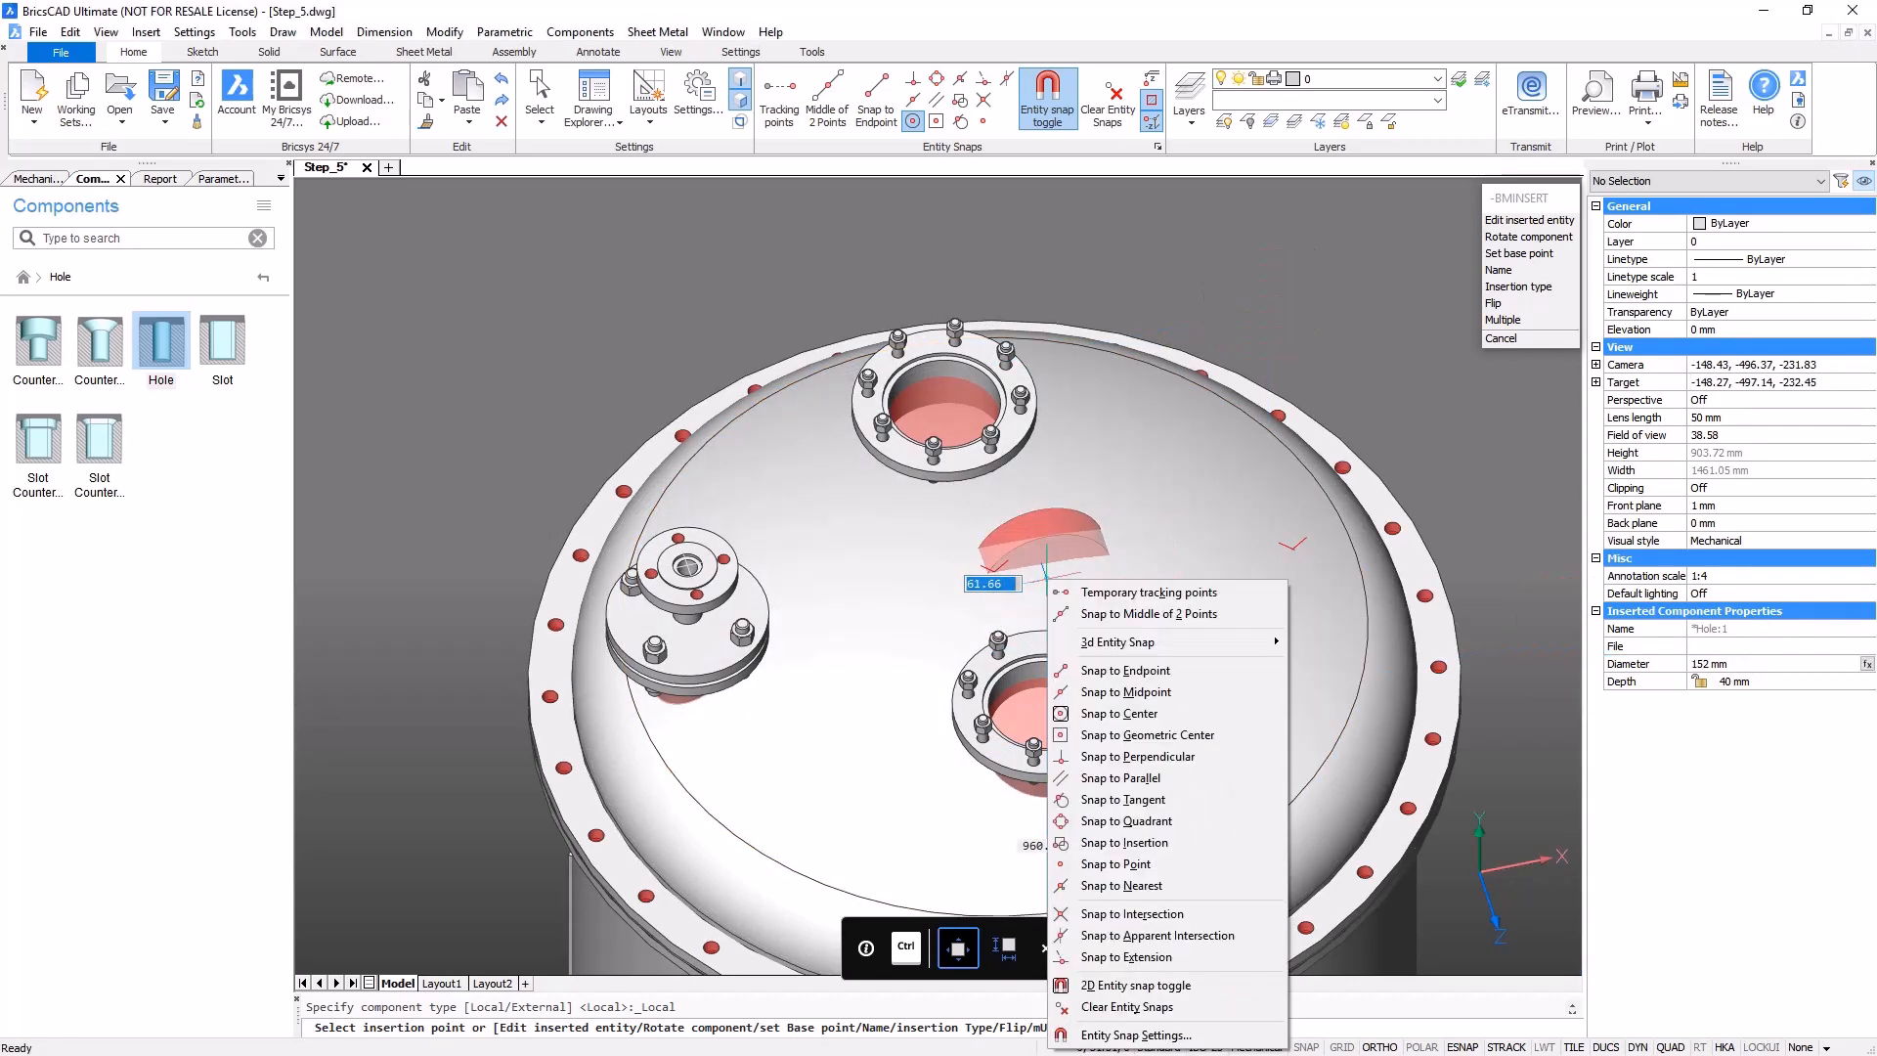
click(1124, 836)
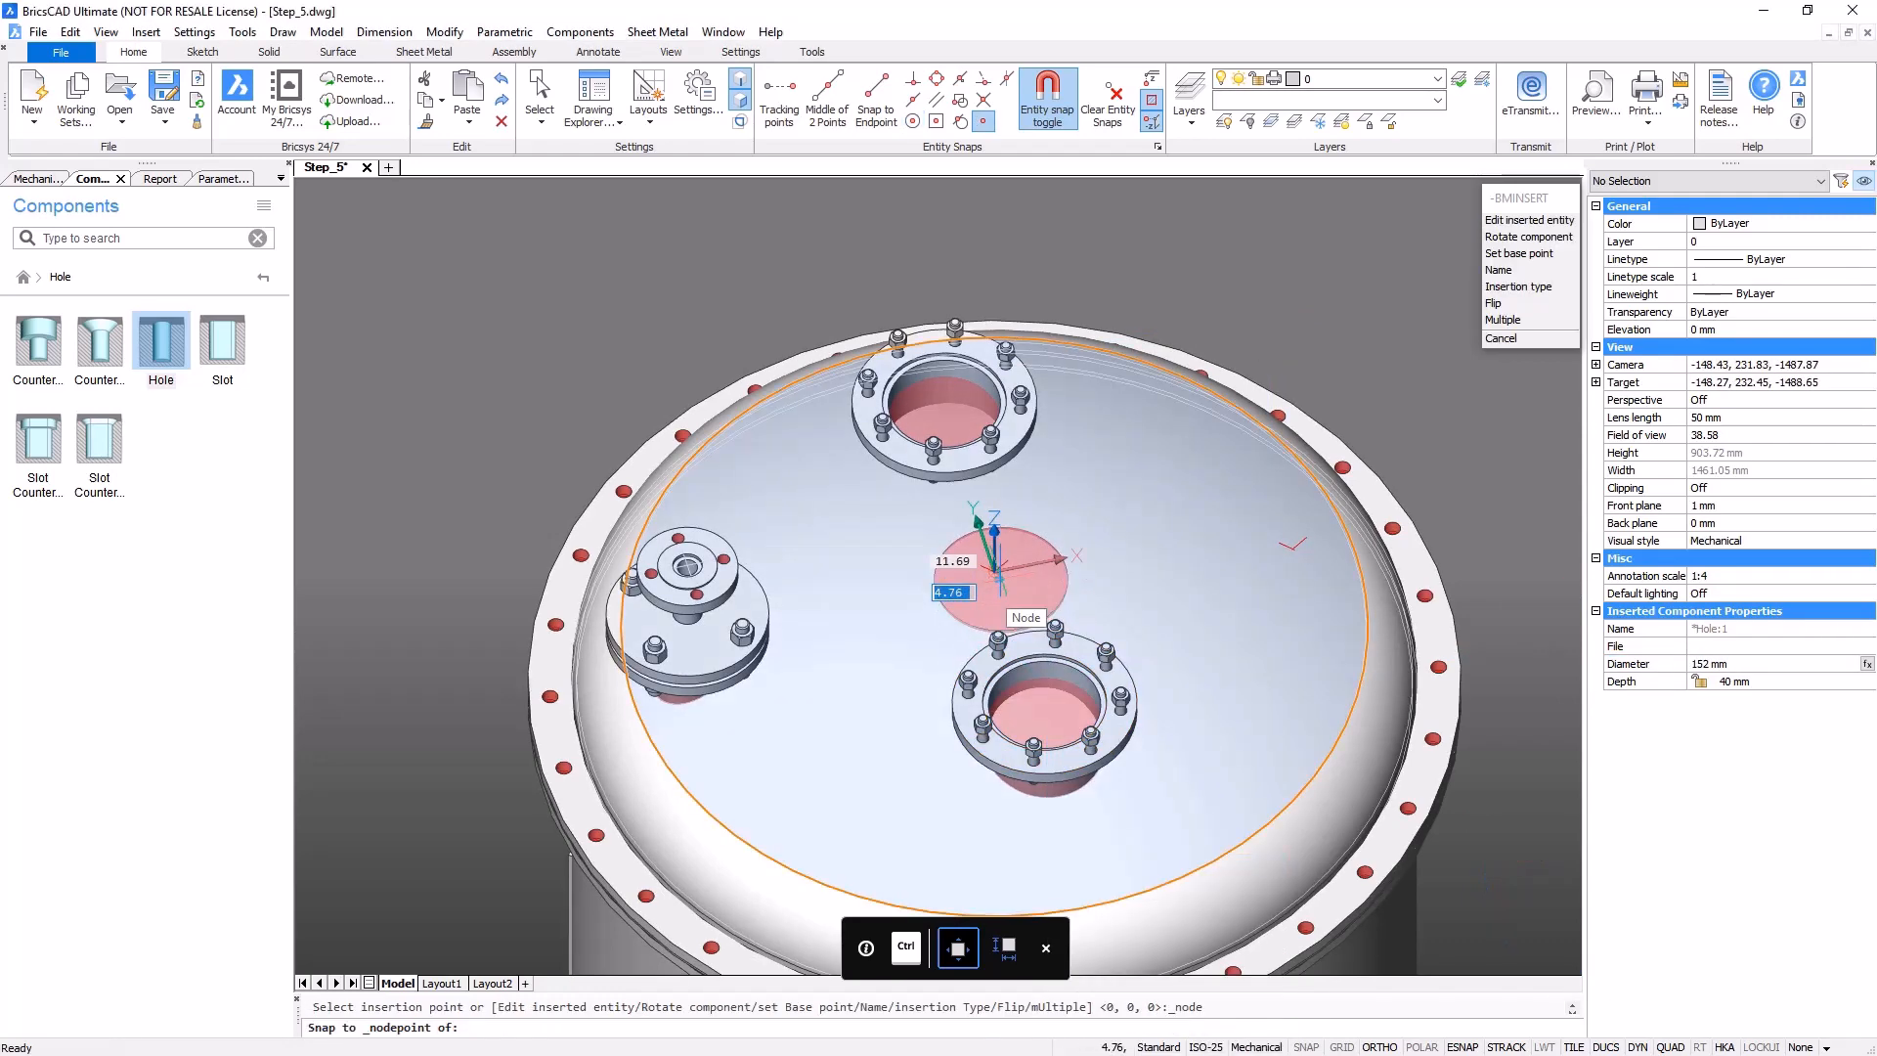
click(994, 572)
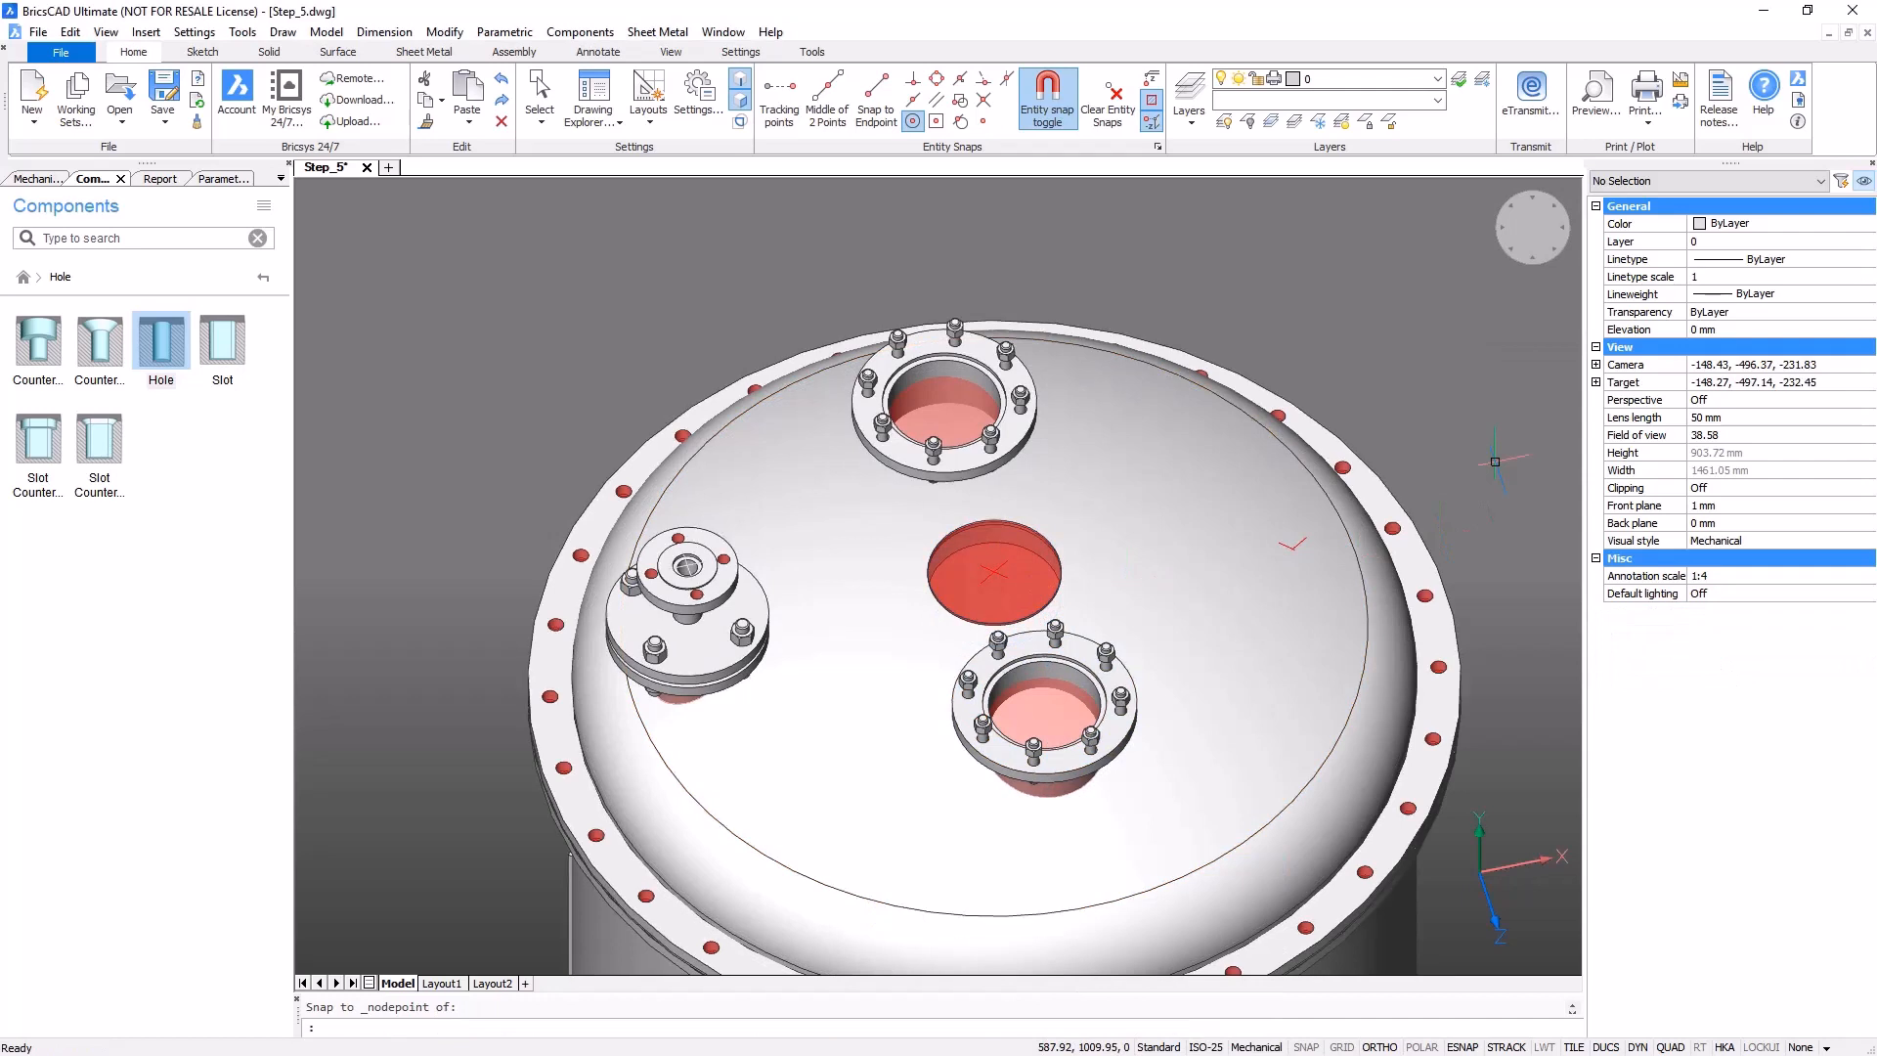
click(1437, 78)
click(1220, 120)
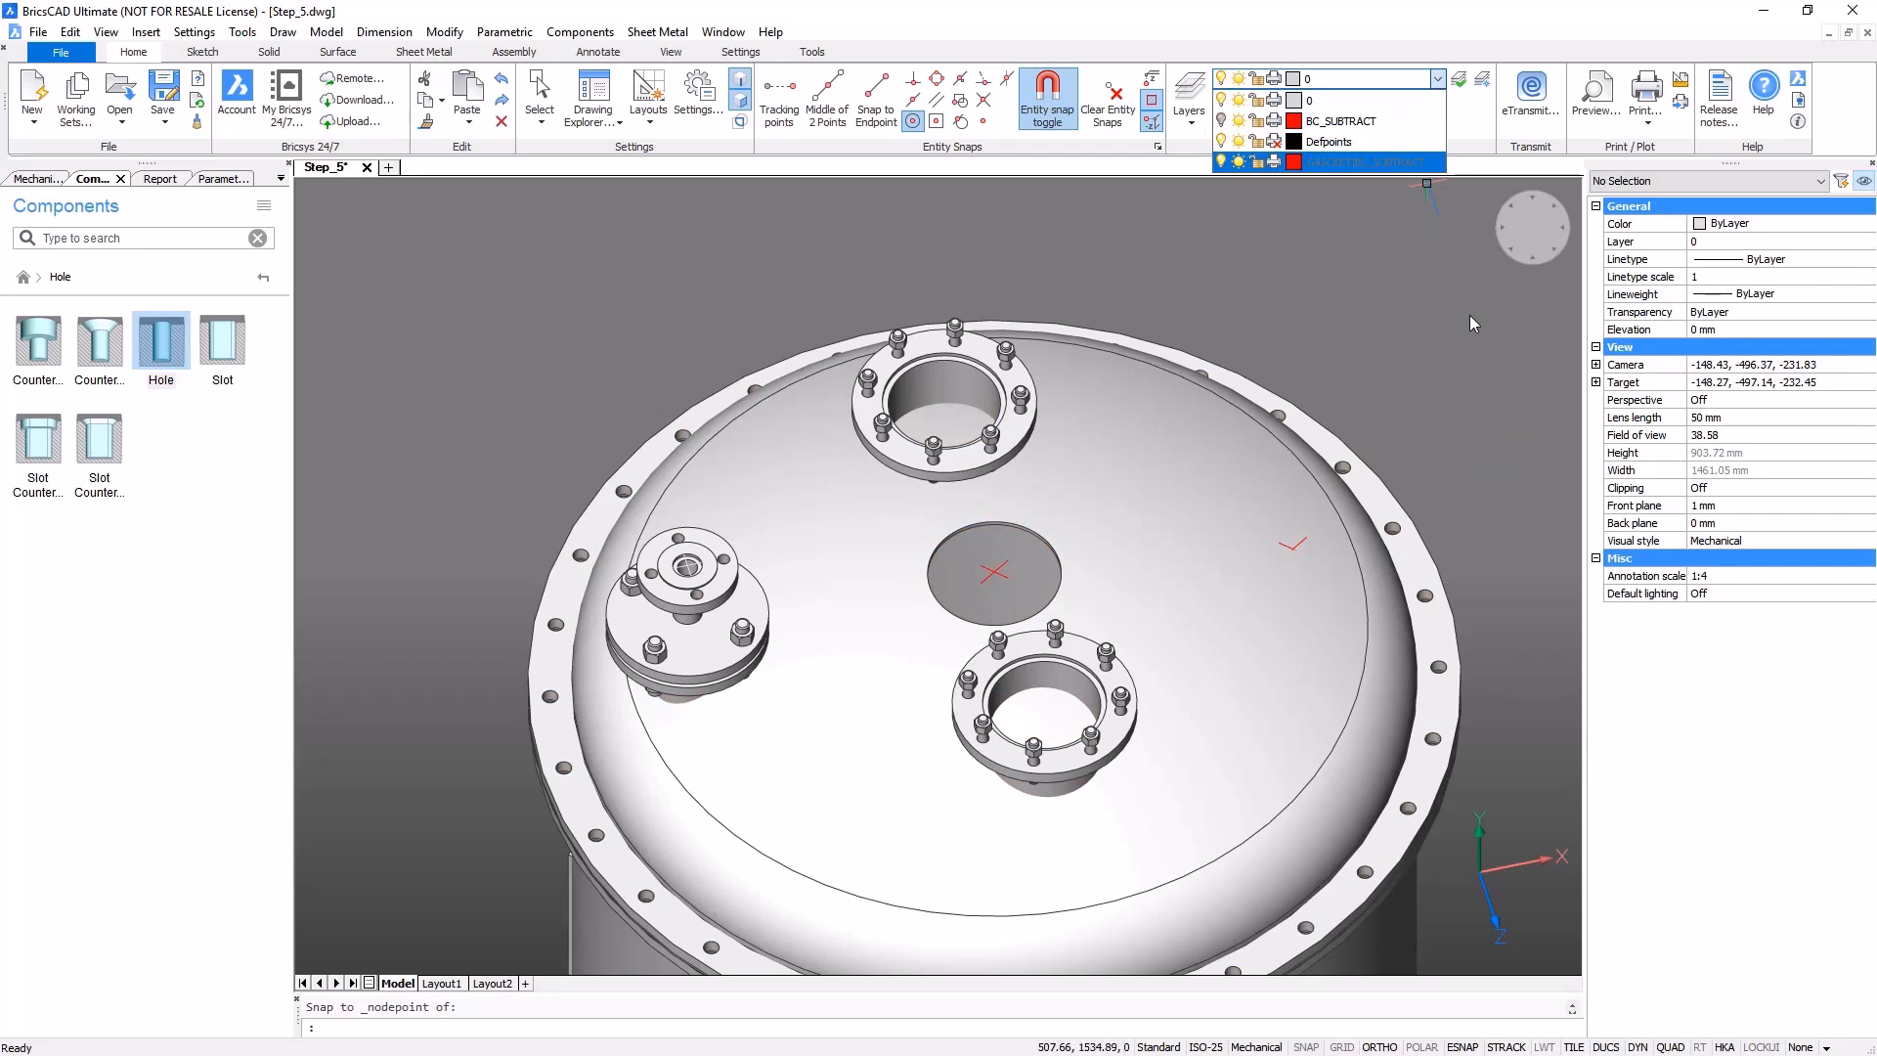
- Insert the HAND_HOLE.dwg component from the PARTS folder at the off-center point on the top dome, using the point snap
click(514, 54)
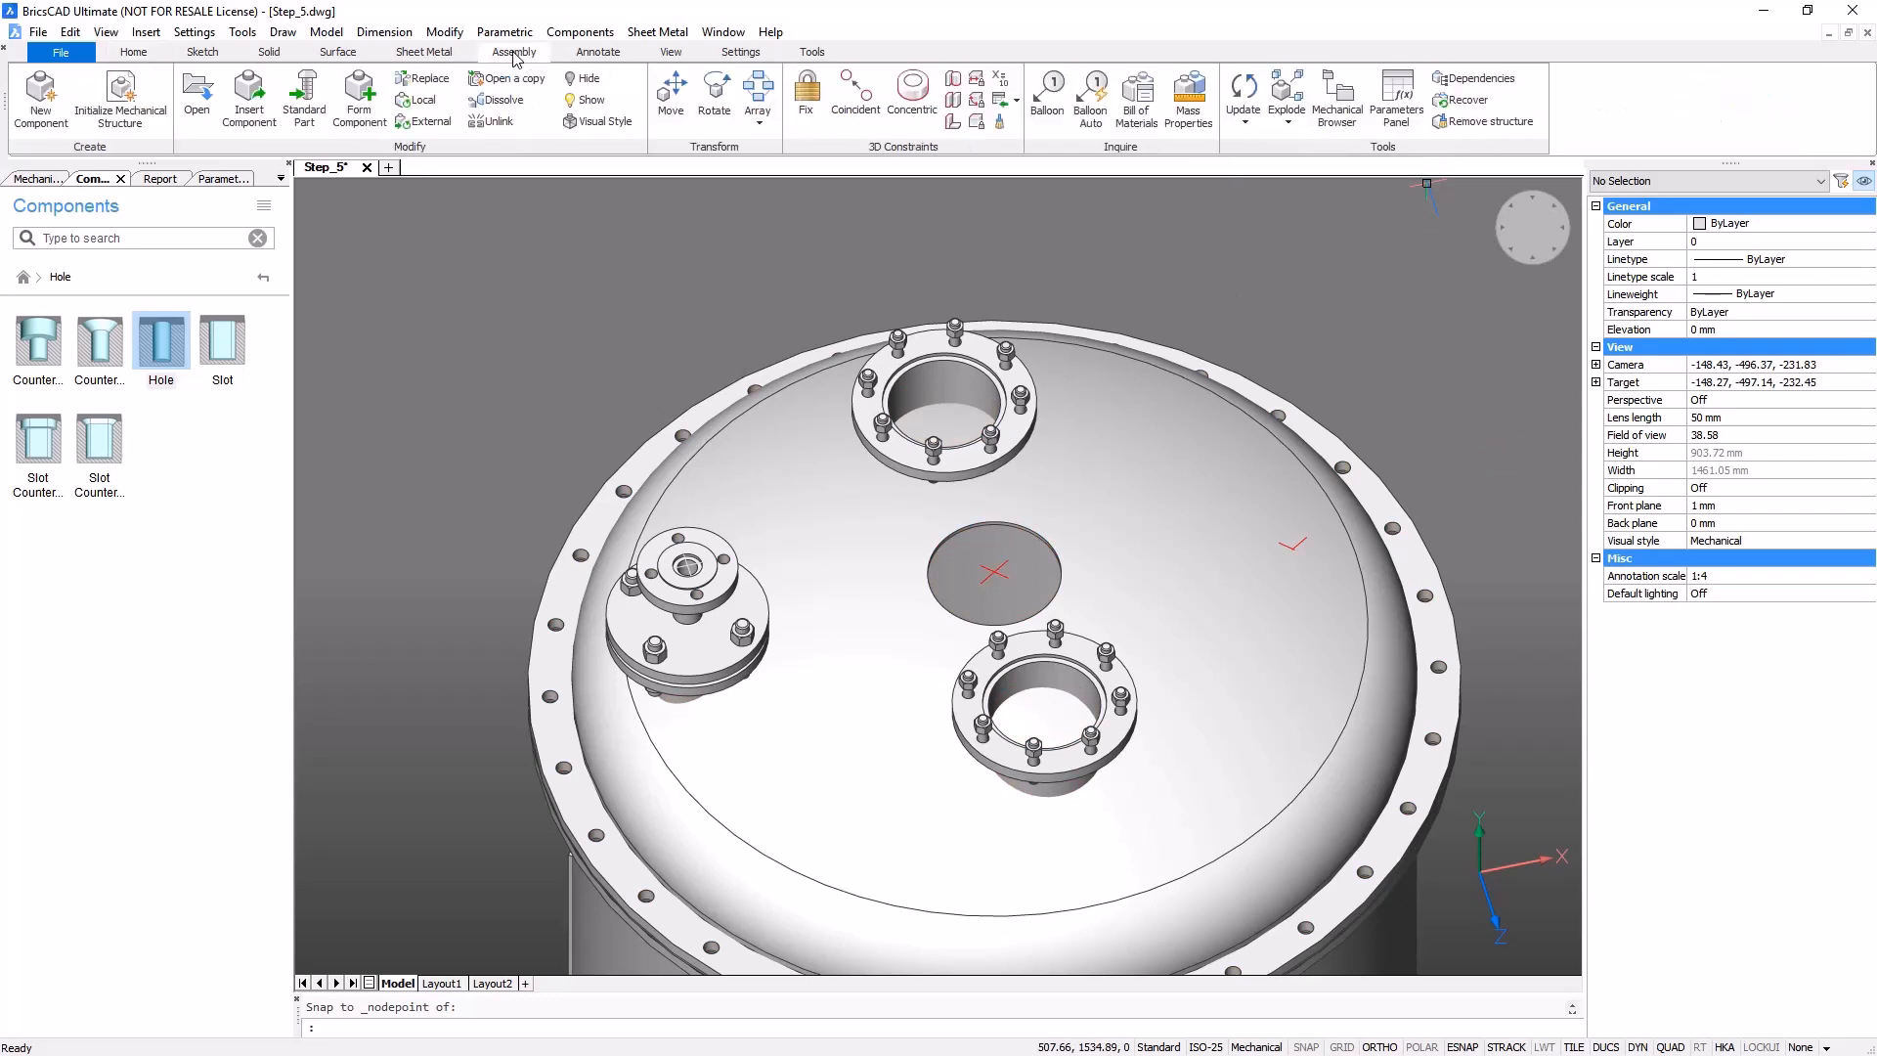
click(249, 96)
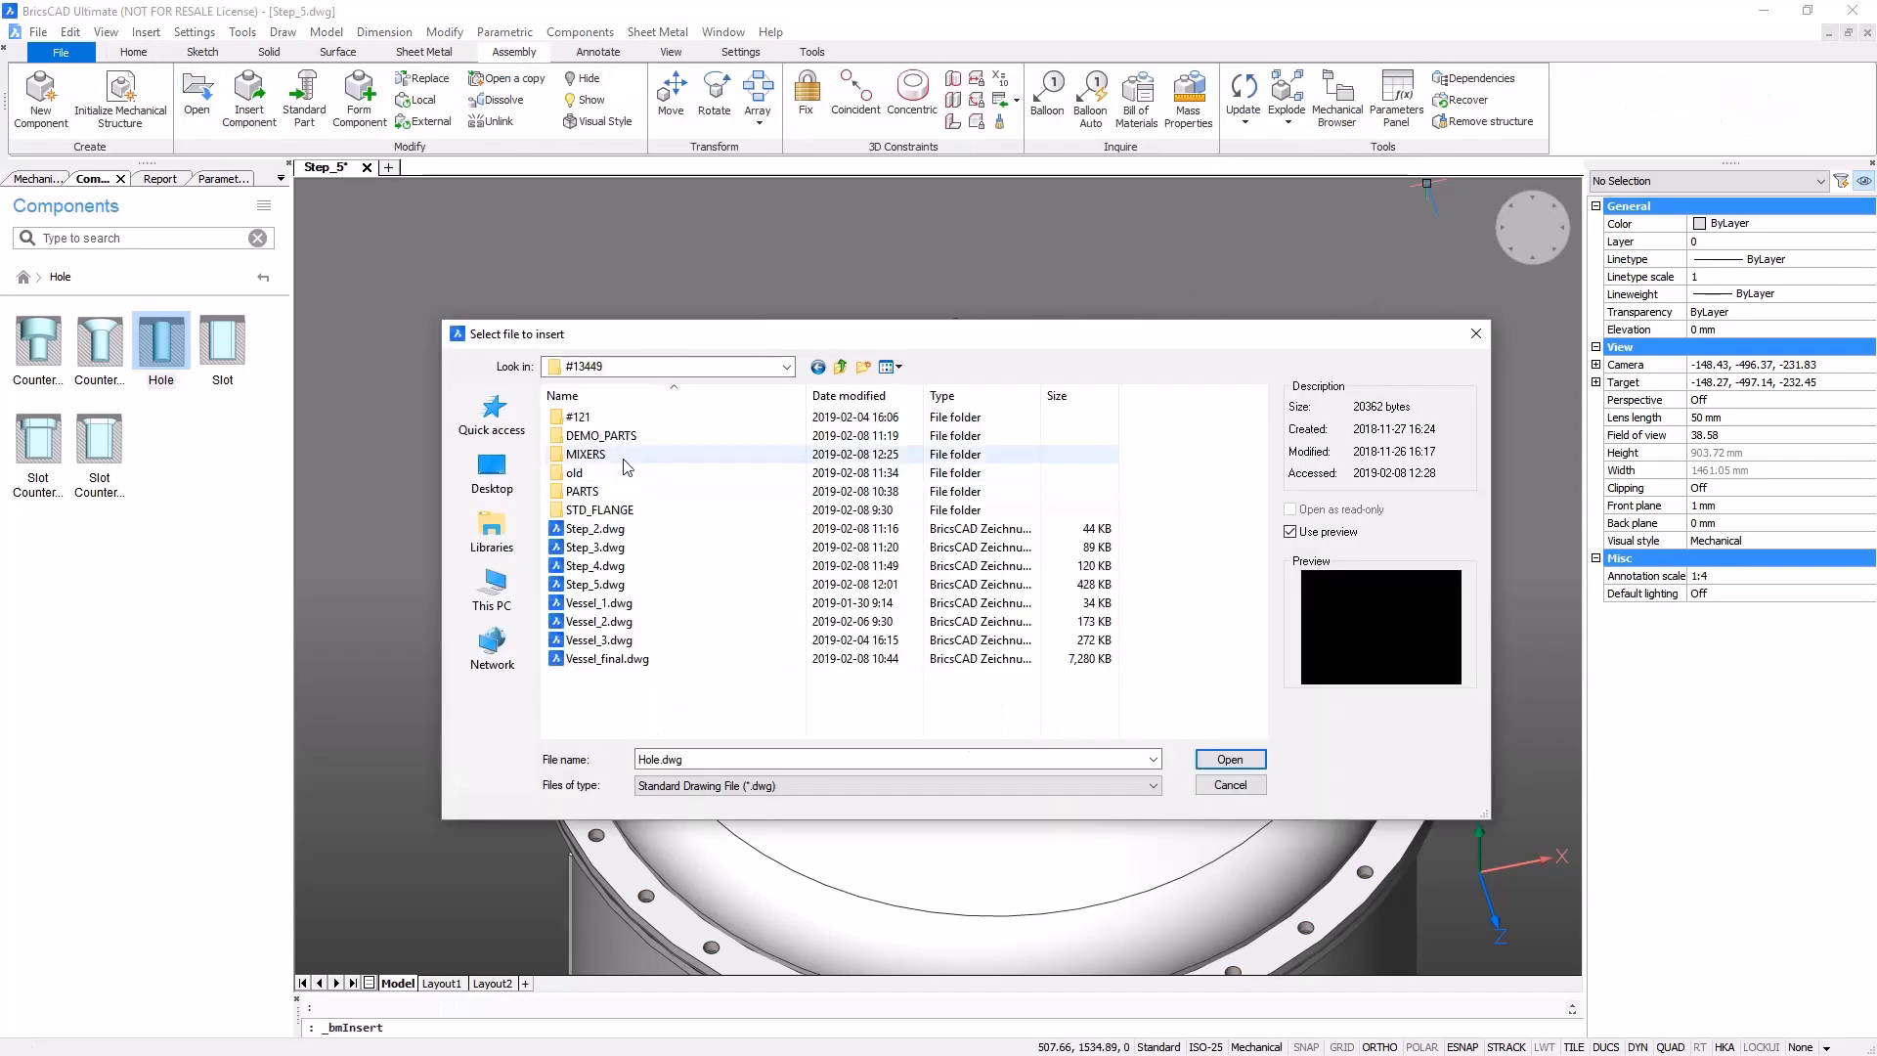
double_click(596, 493)
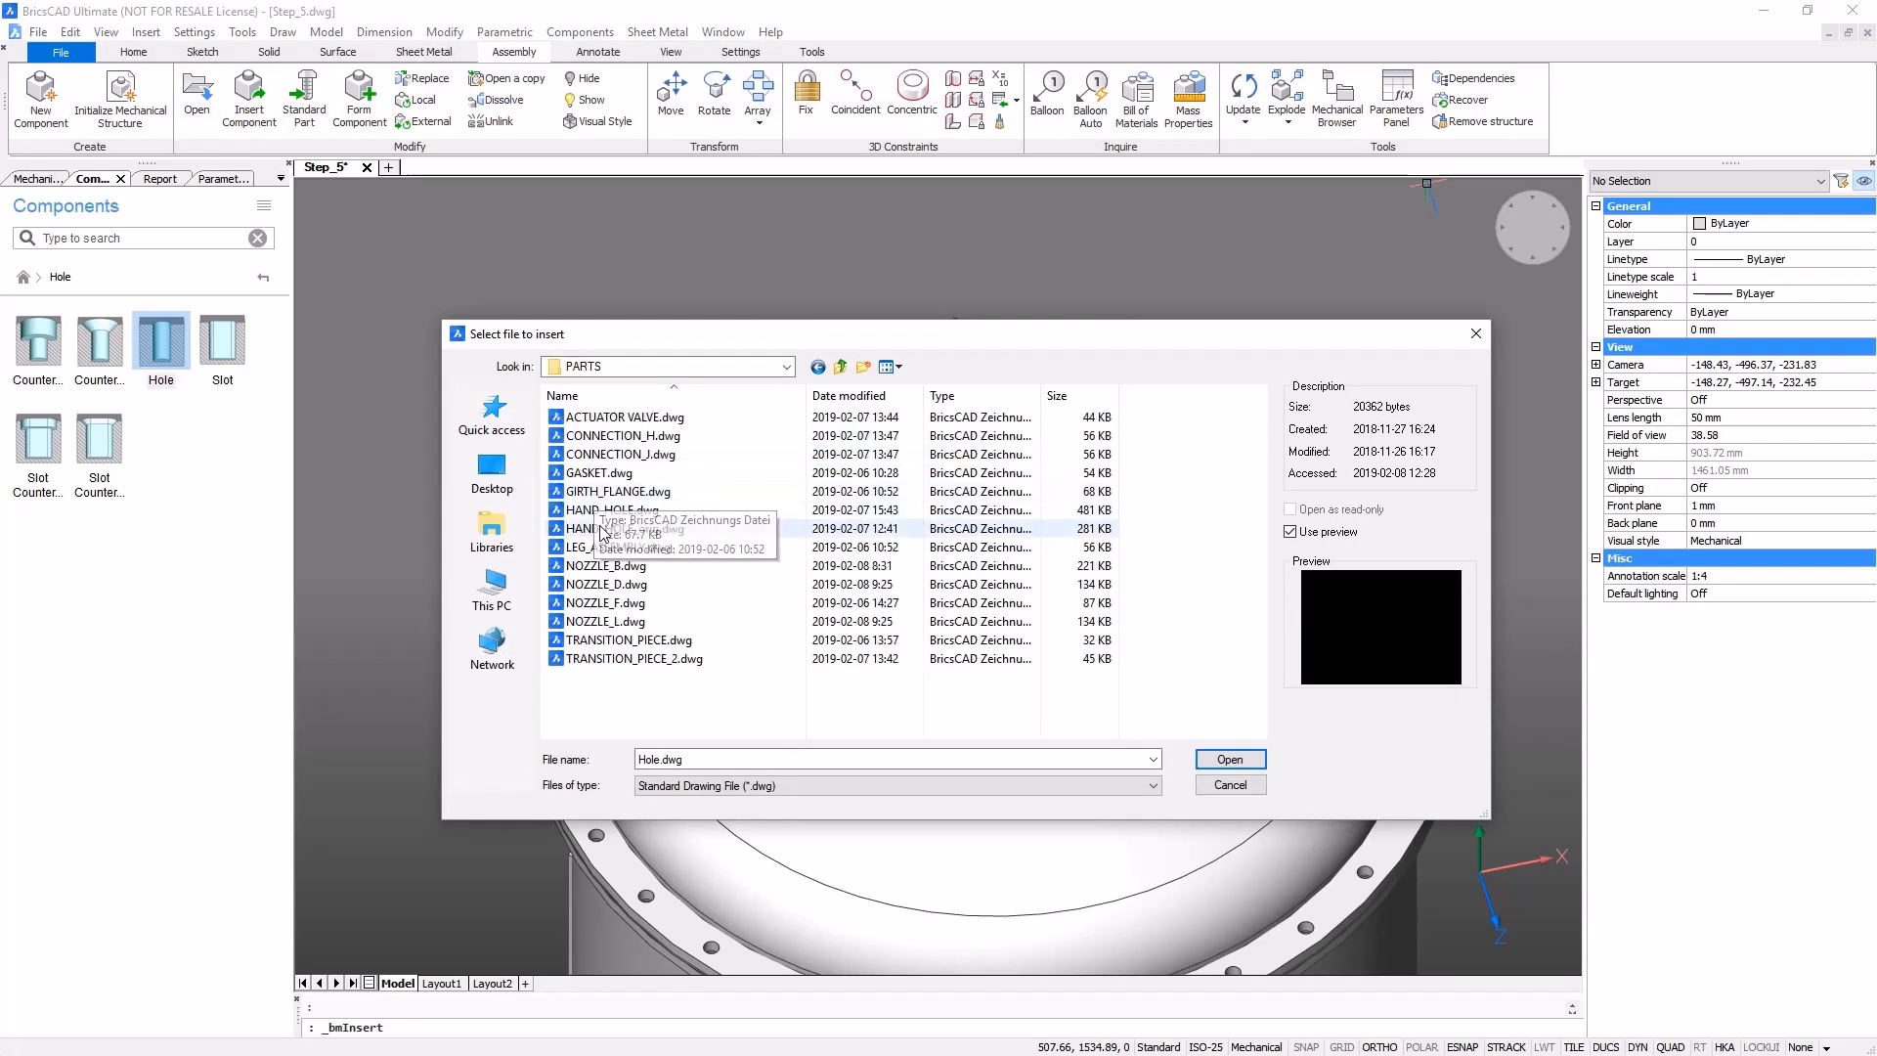
click(601, 511)
click(1227, 757)
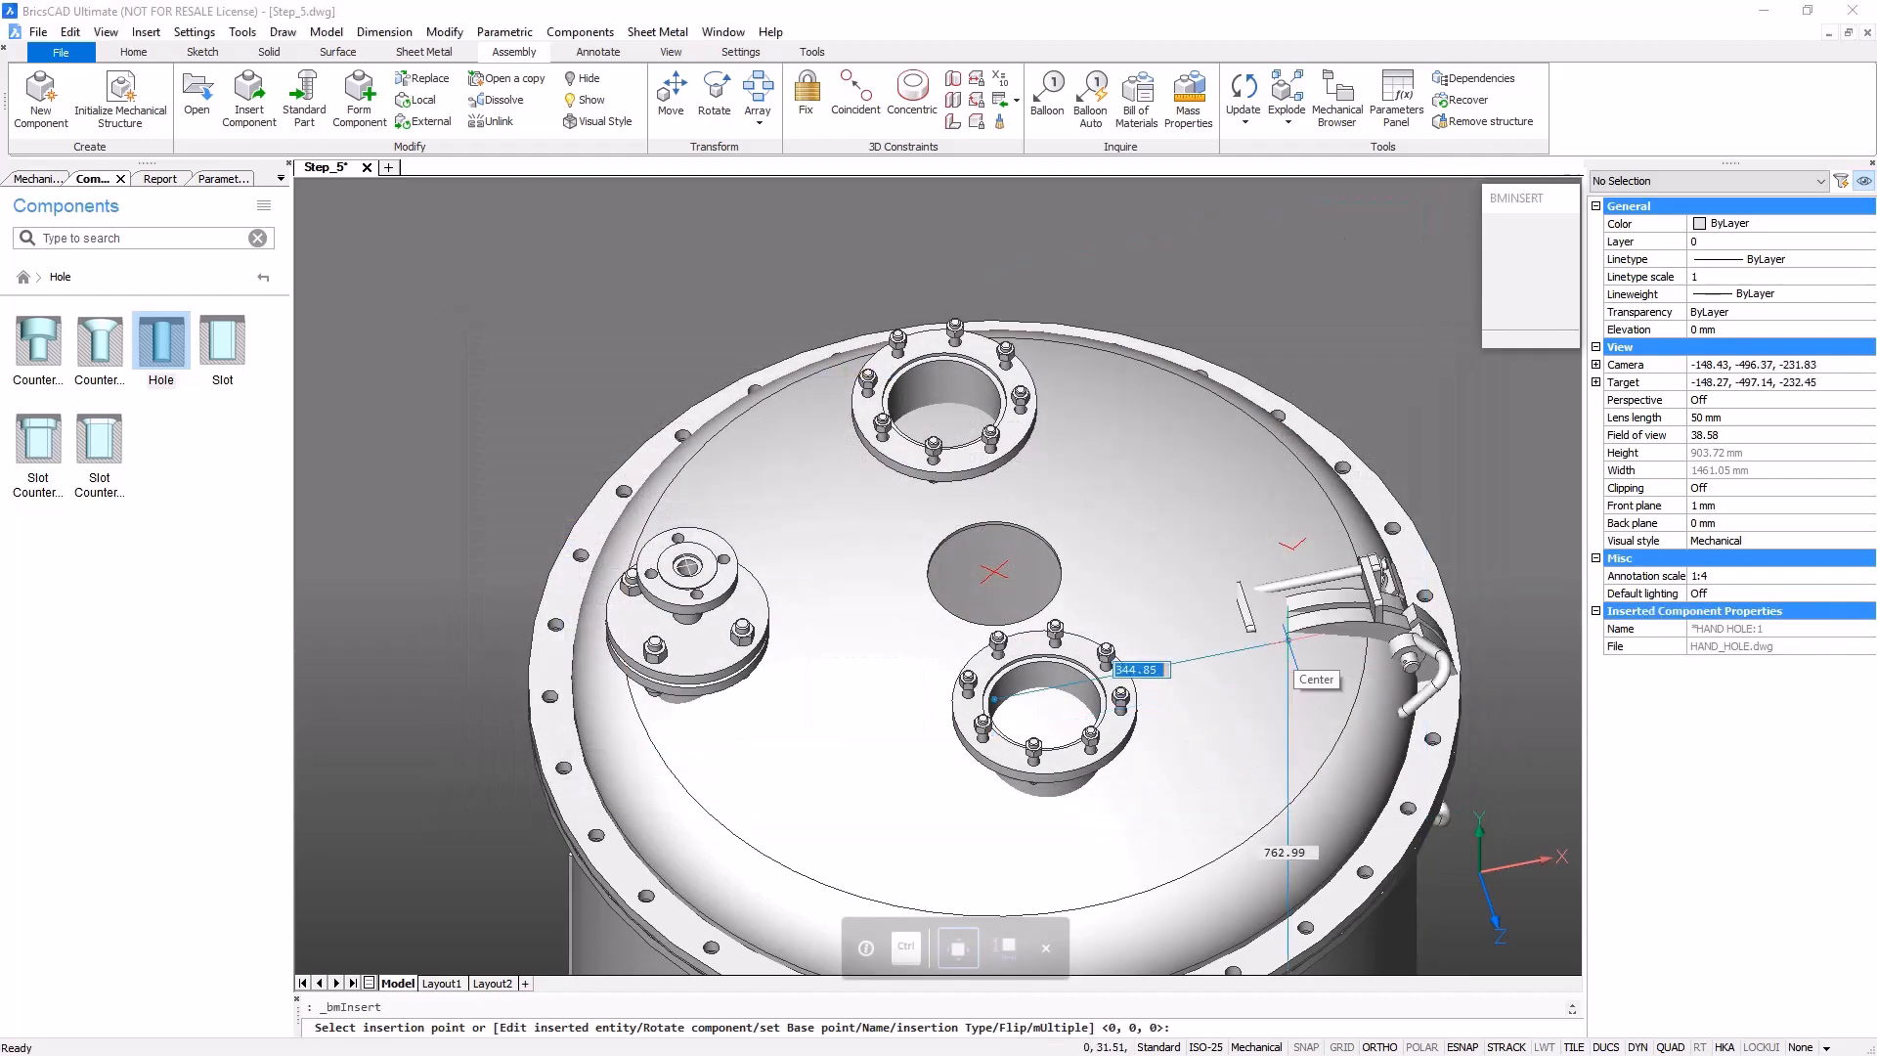
shift+right_click(1288, 641)
click(1357, 455)
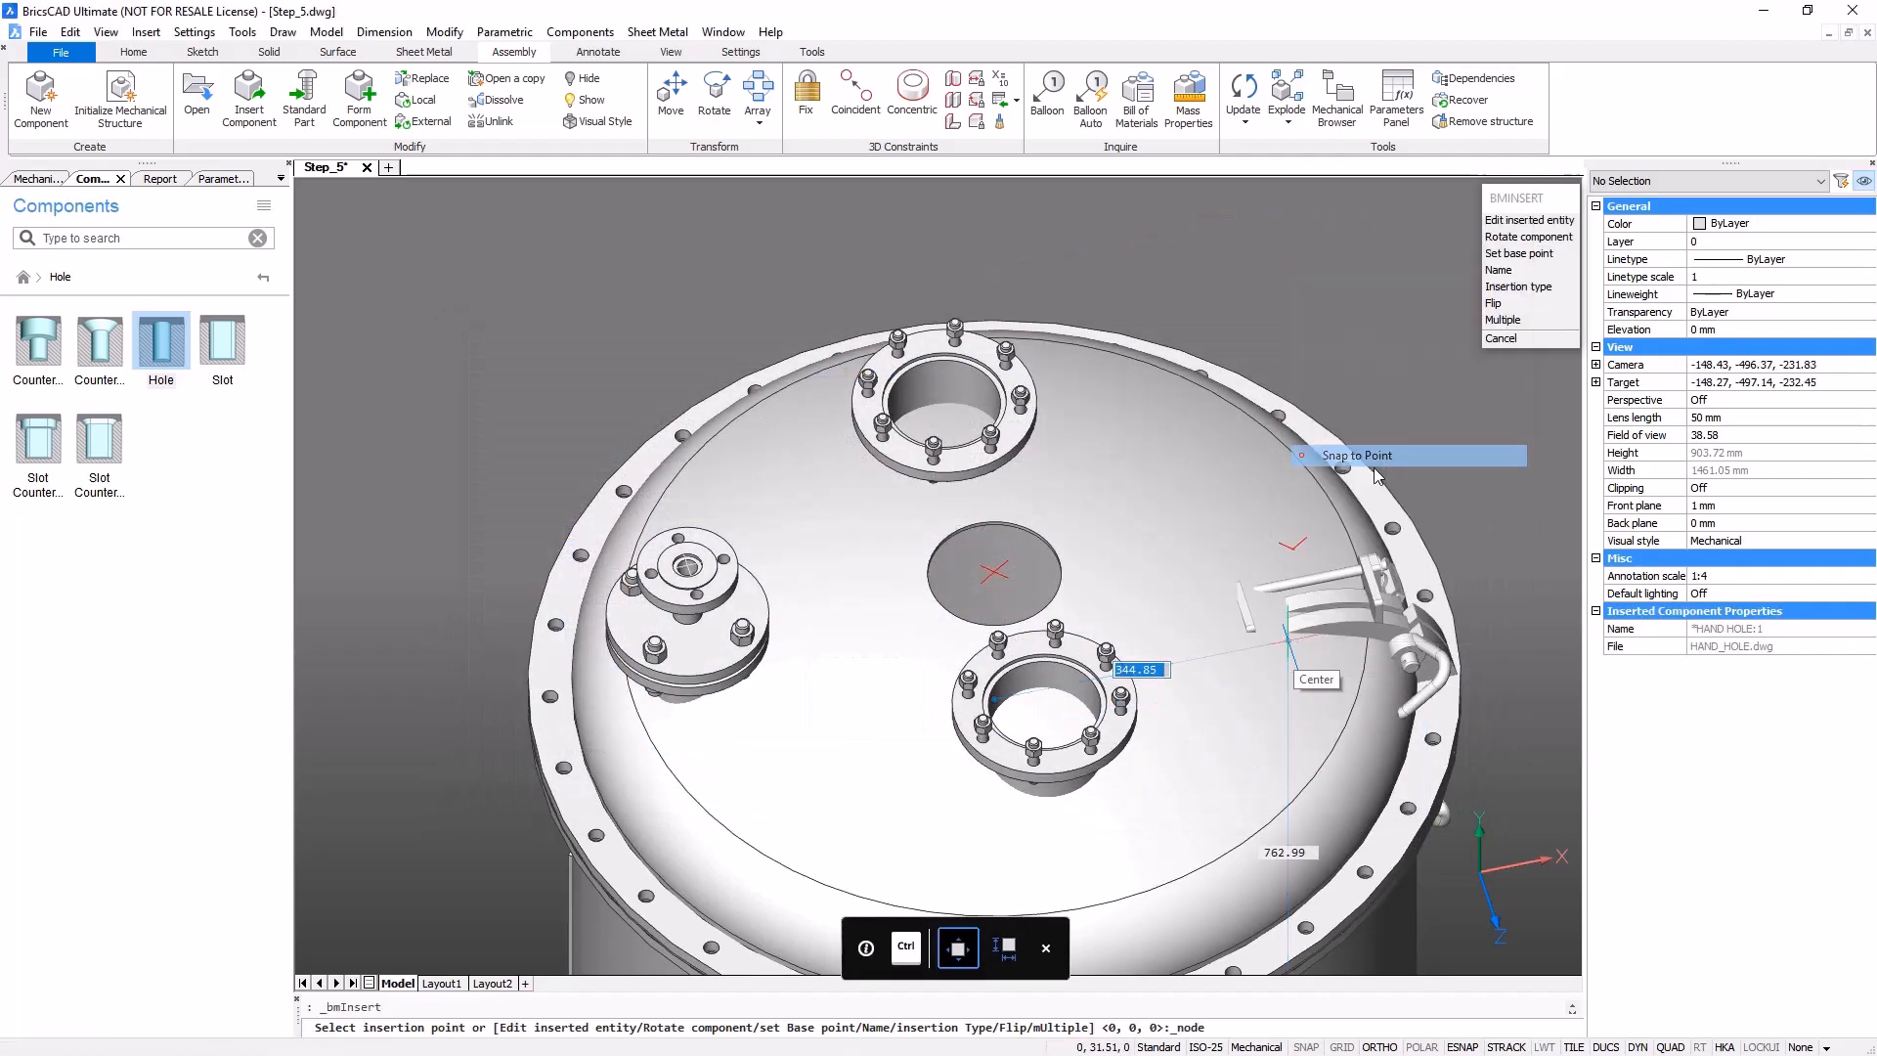
click(1275, 545)
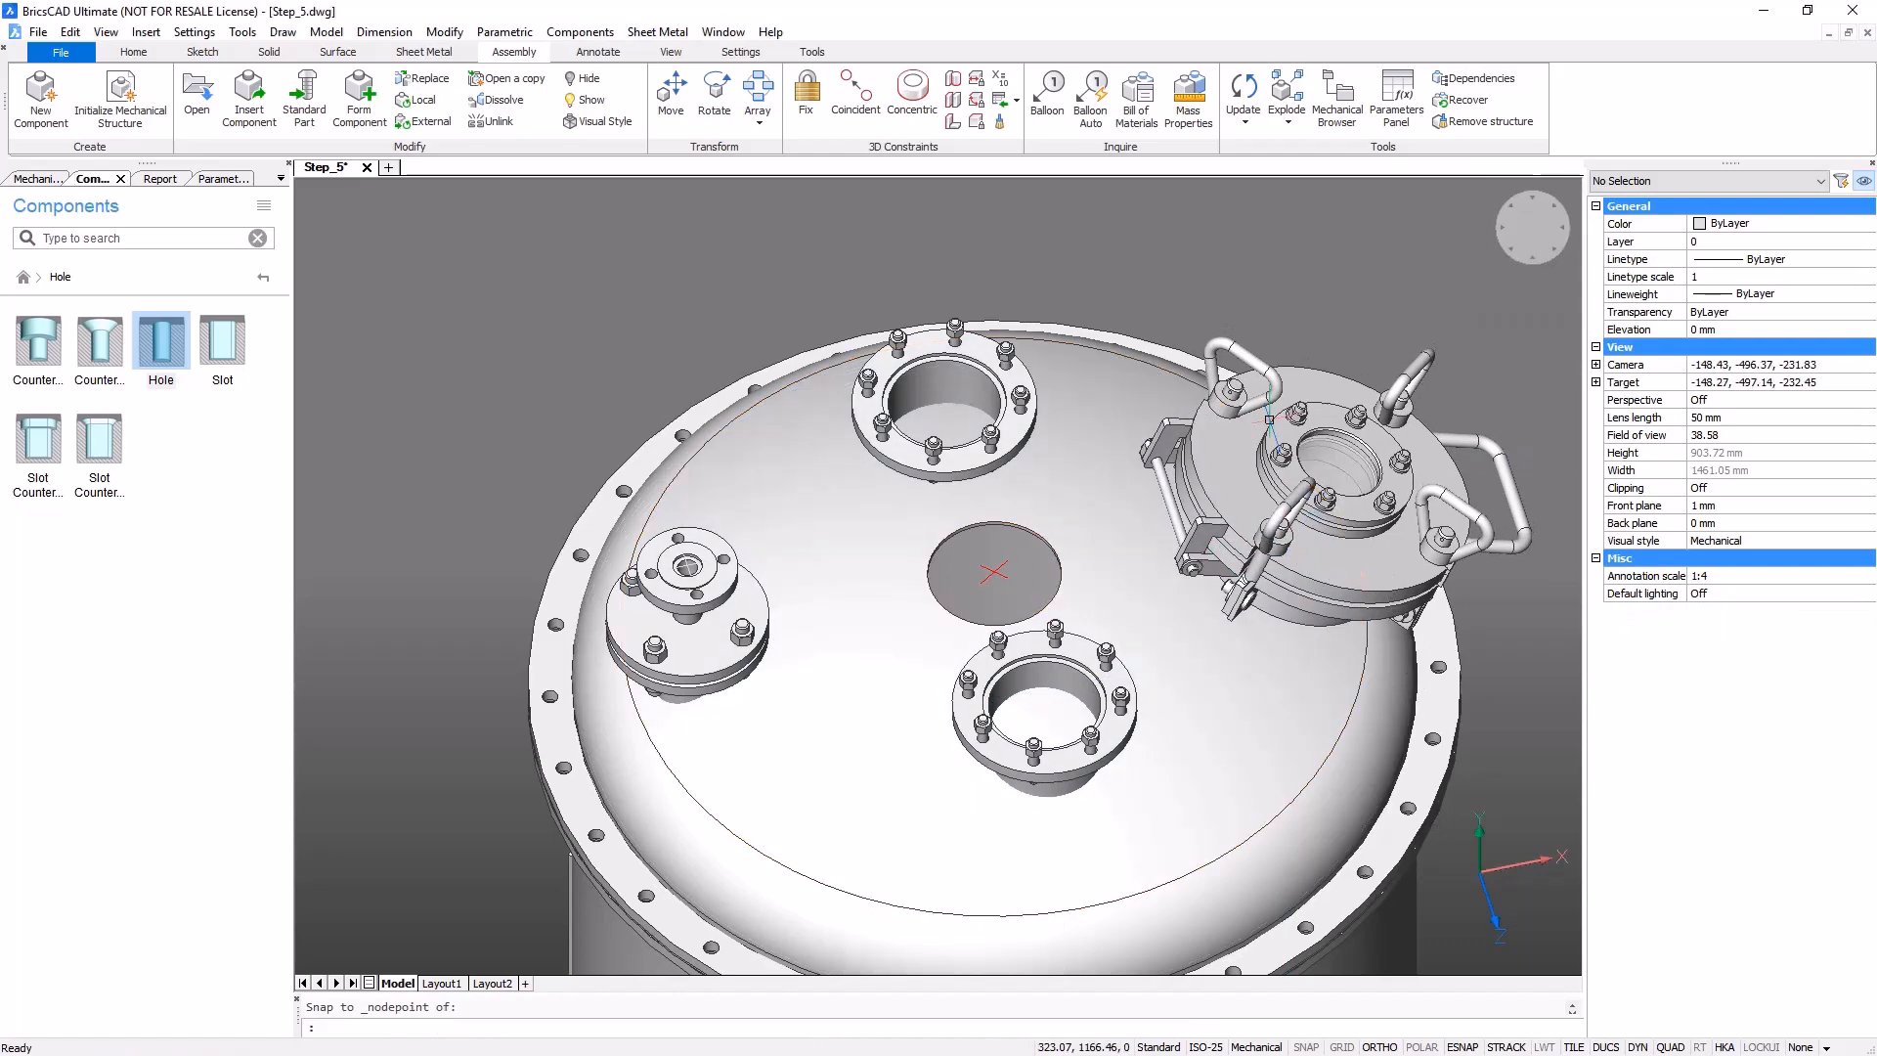
- Insert the CONNECTION_H.dwg component at the point in the center of the bottom dome, using the point snap
shift+middle_drag(1417, 469, 1389, 546)
scroll(1276, 426, down, 2)
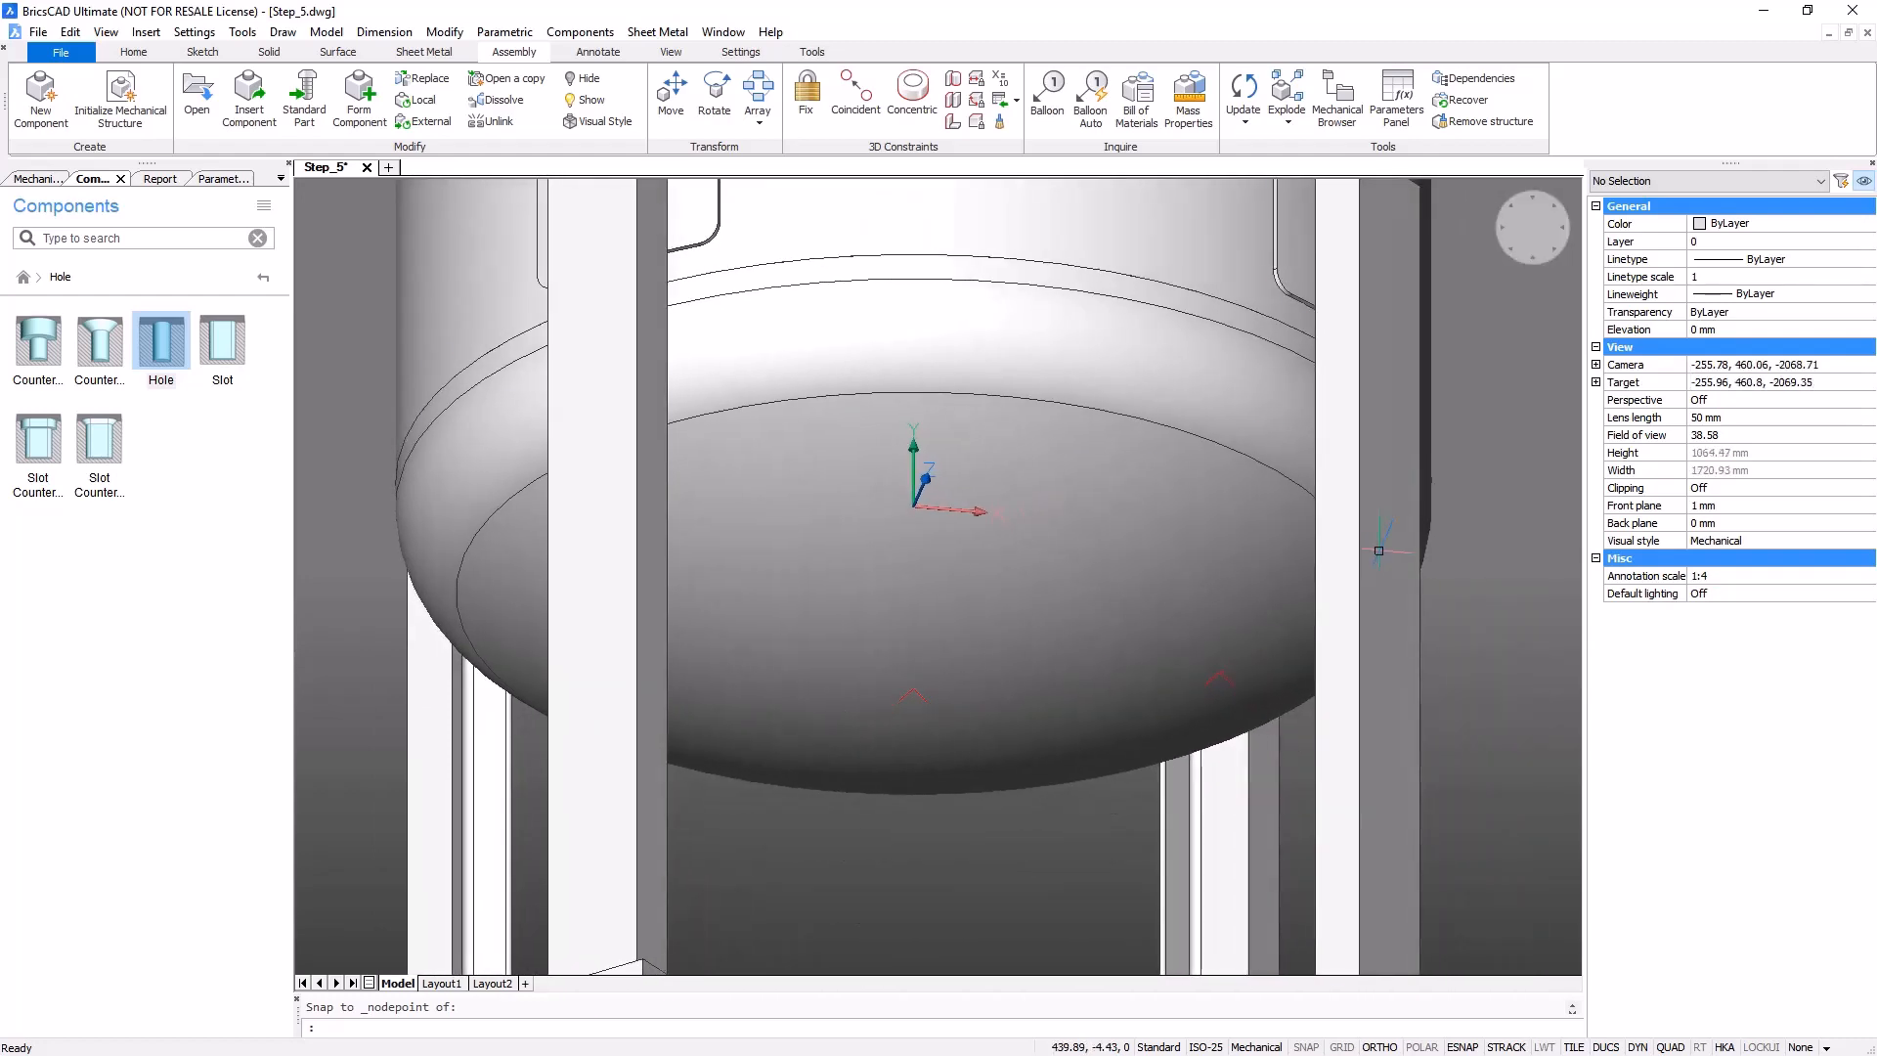
key(Return)
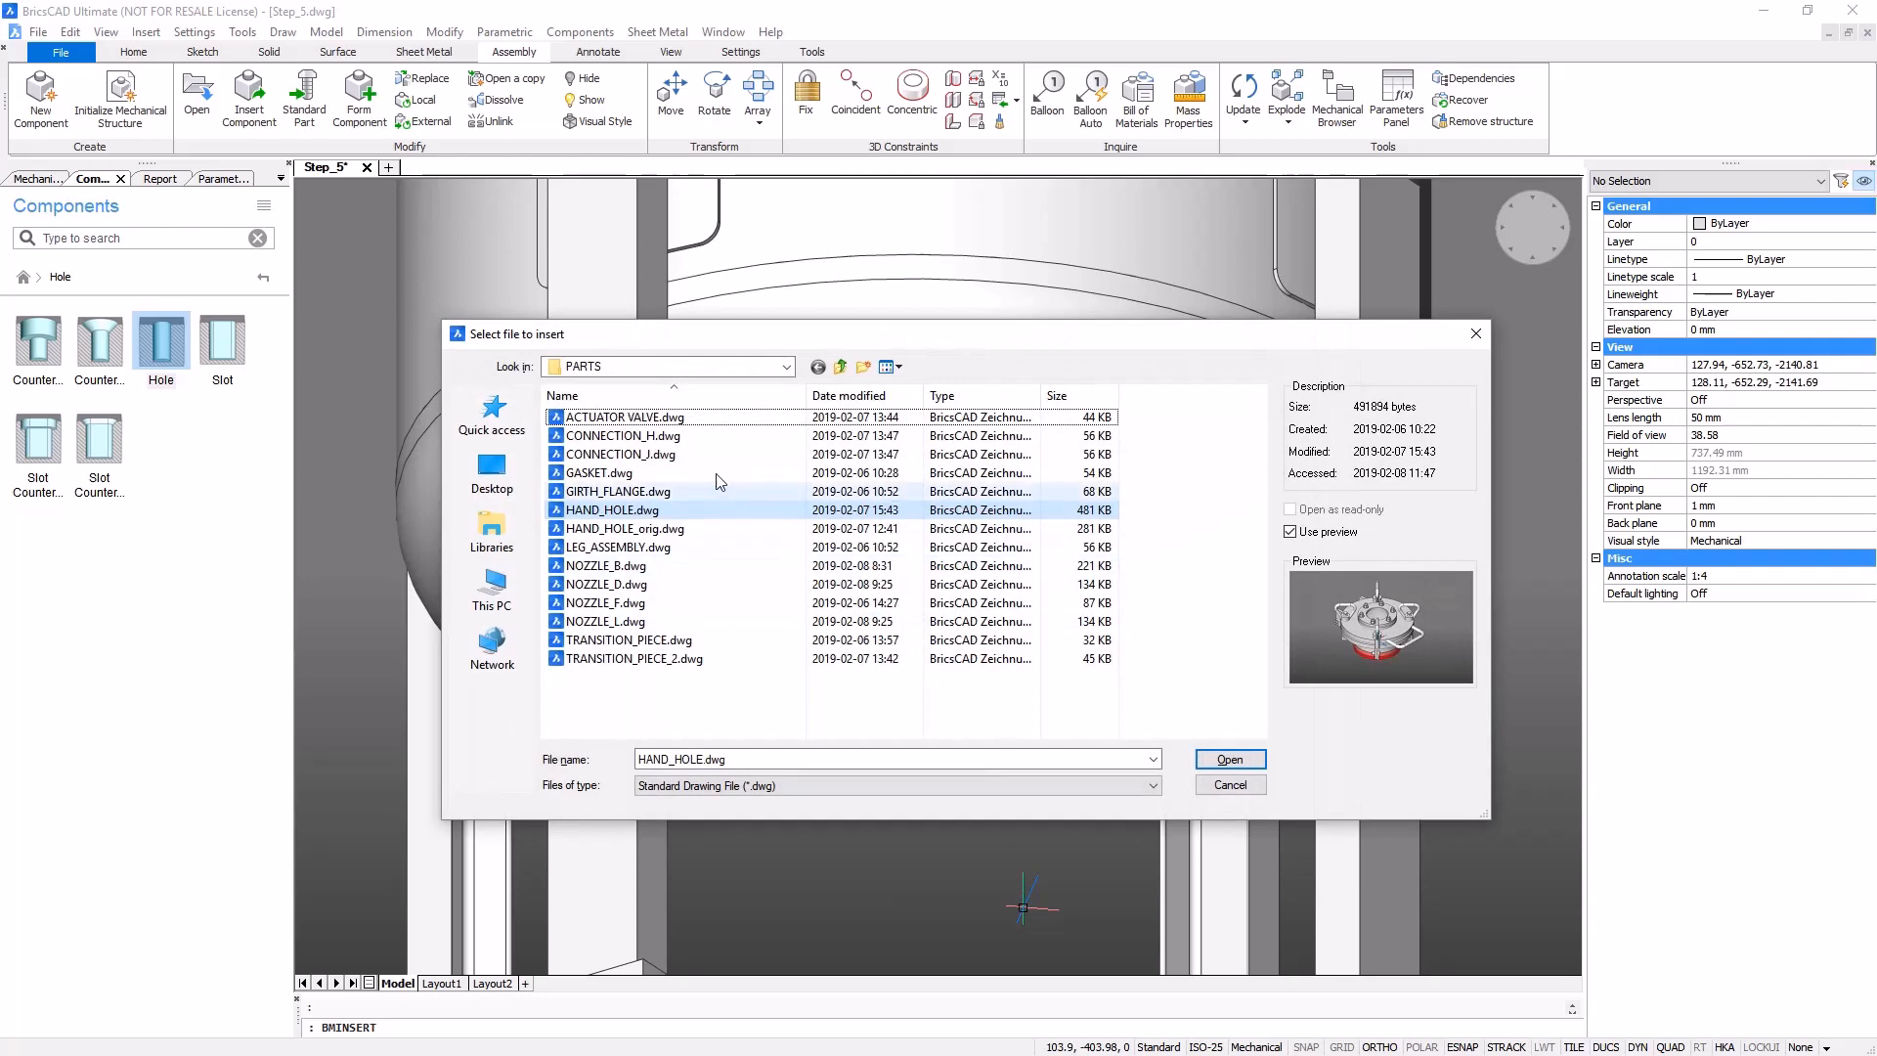
click(622, 435)
click(1212, 762)
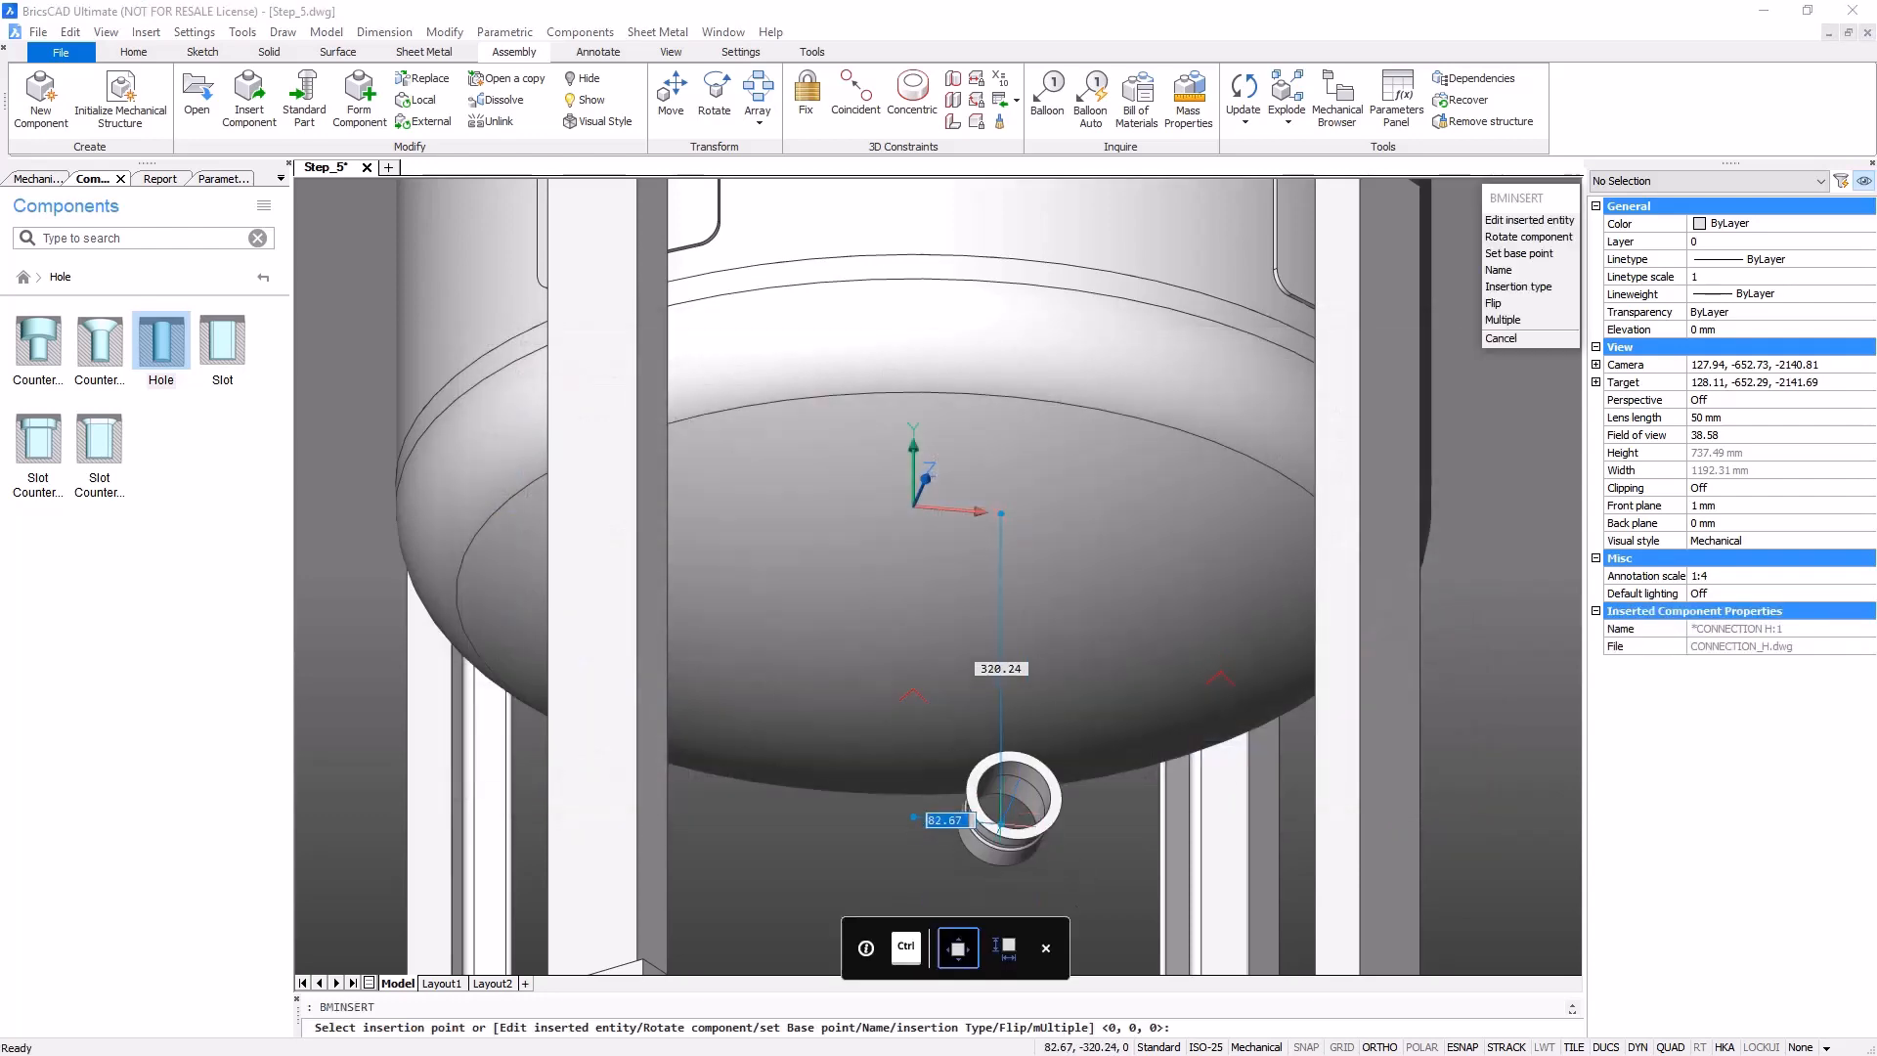
shift+right_click(1026, 827)
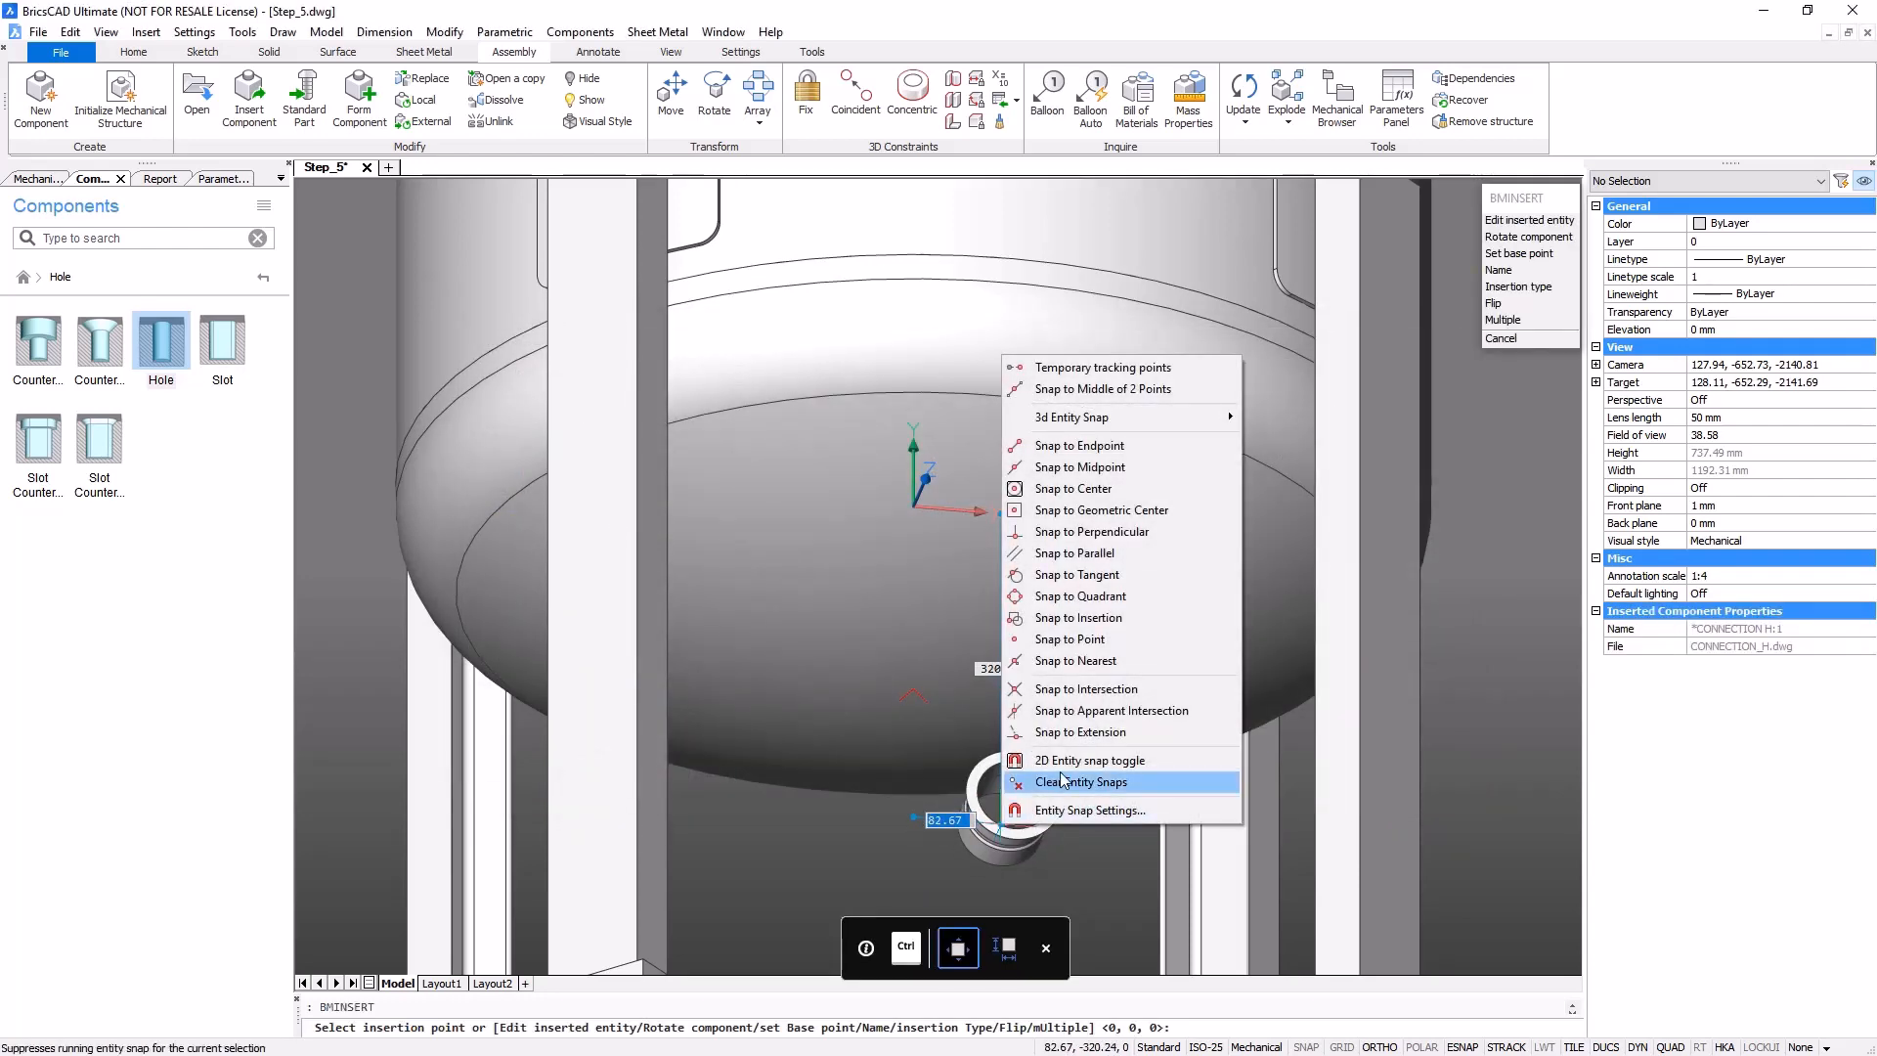
click(1071, 639)
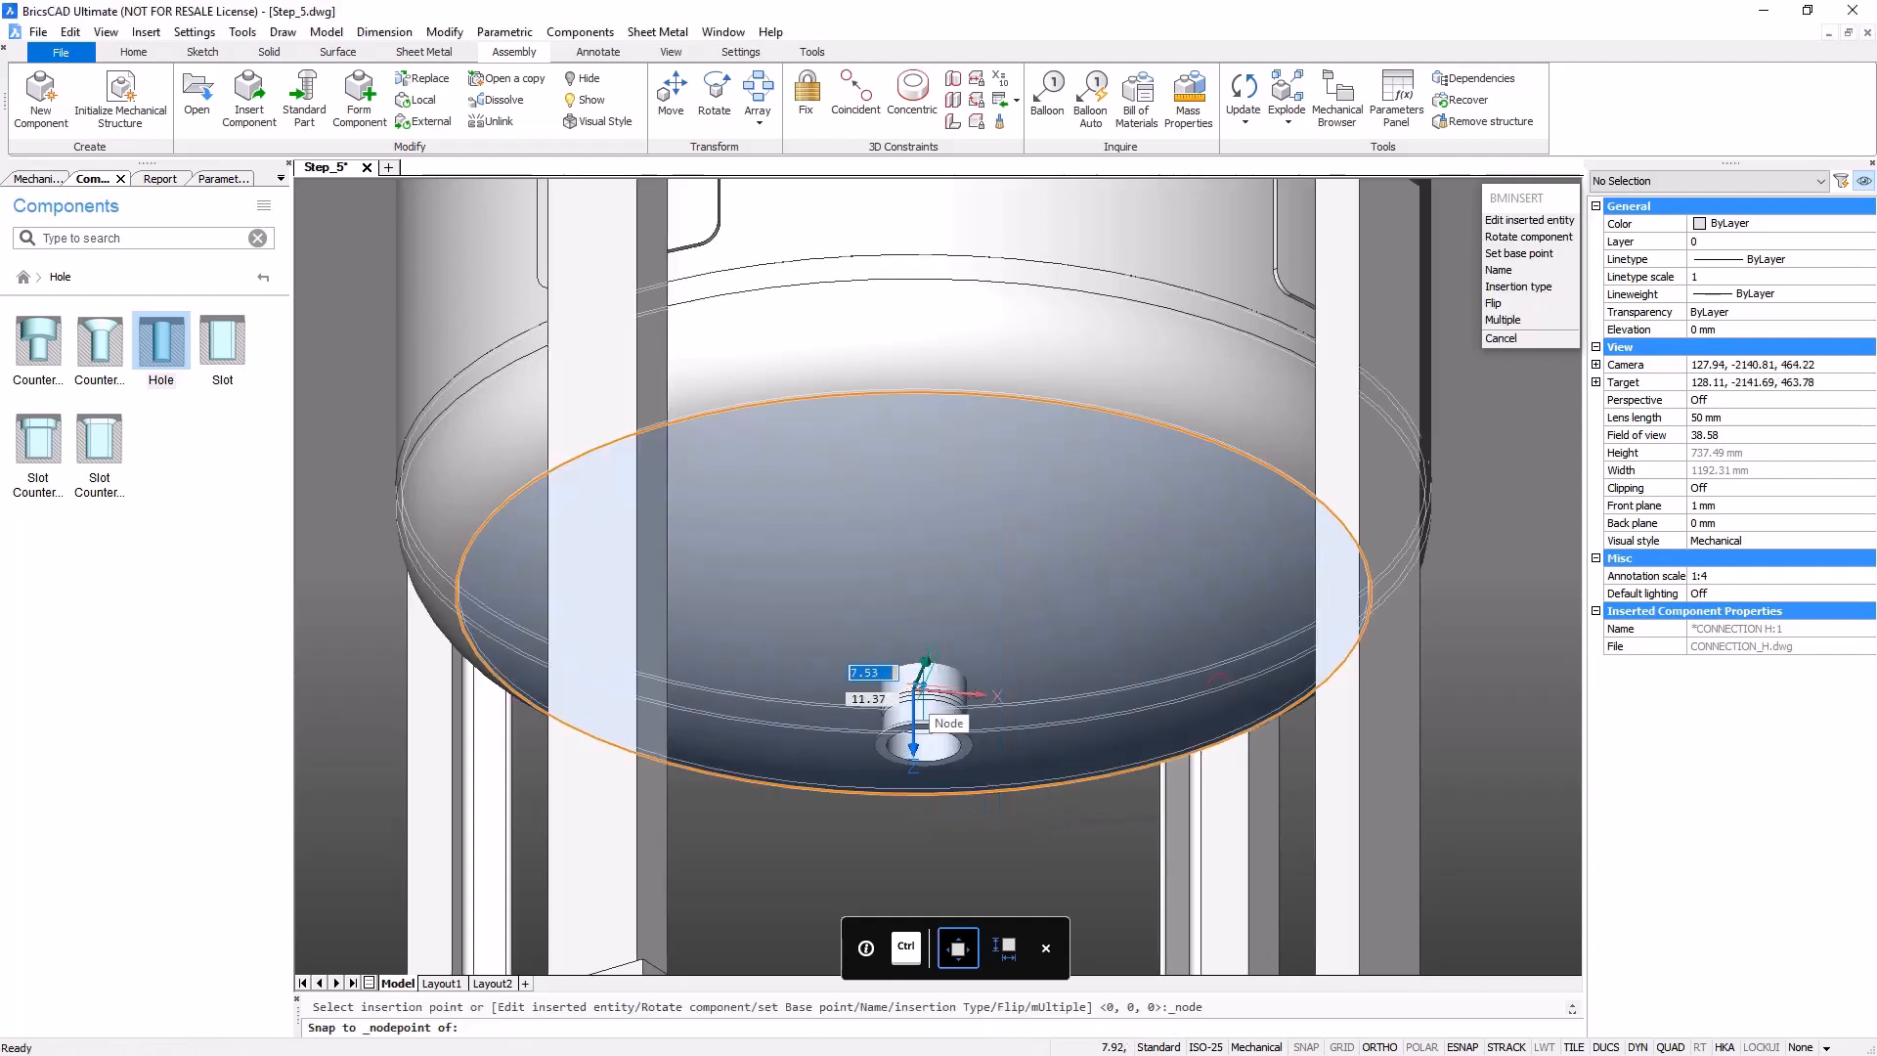
click(914, 689)
- Insert the CONNECTION_J.dwg component at the off-center point on the bottom dome, using the point snap
key(Return)
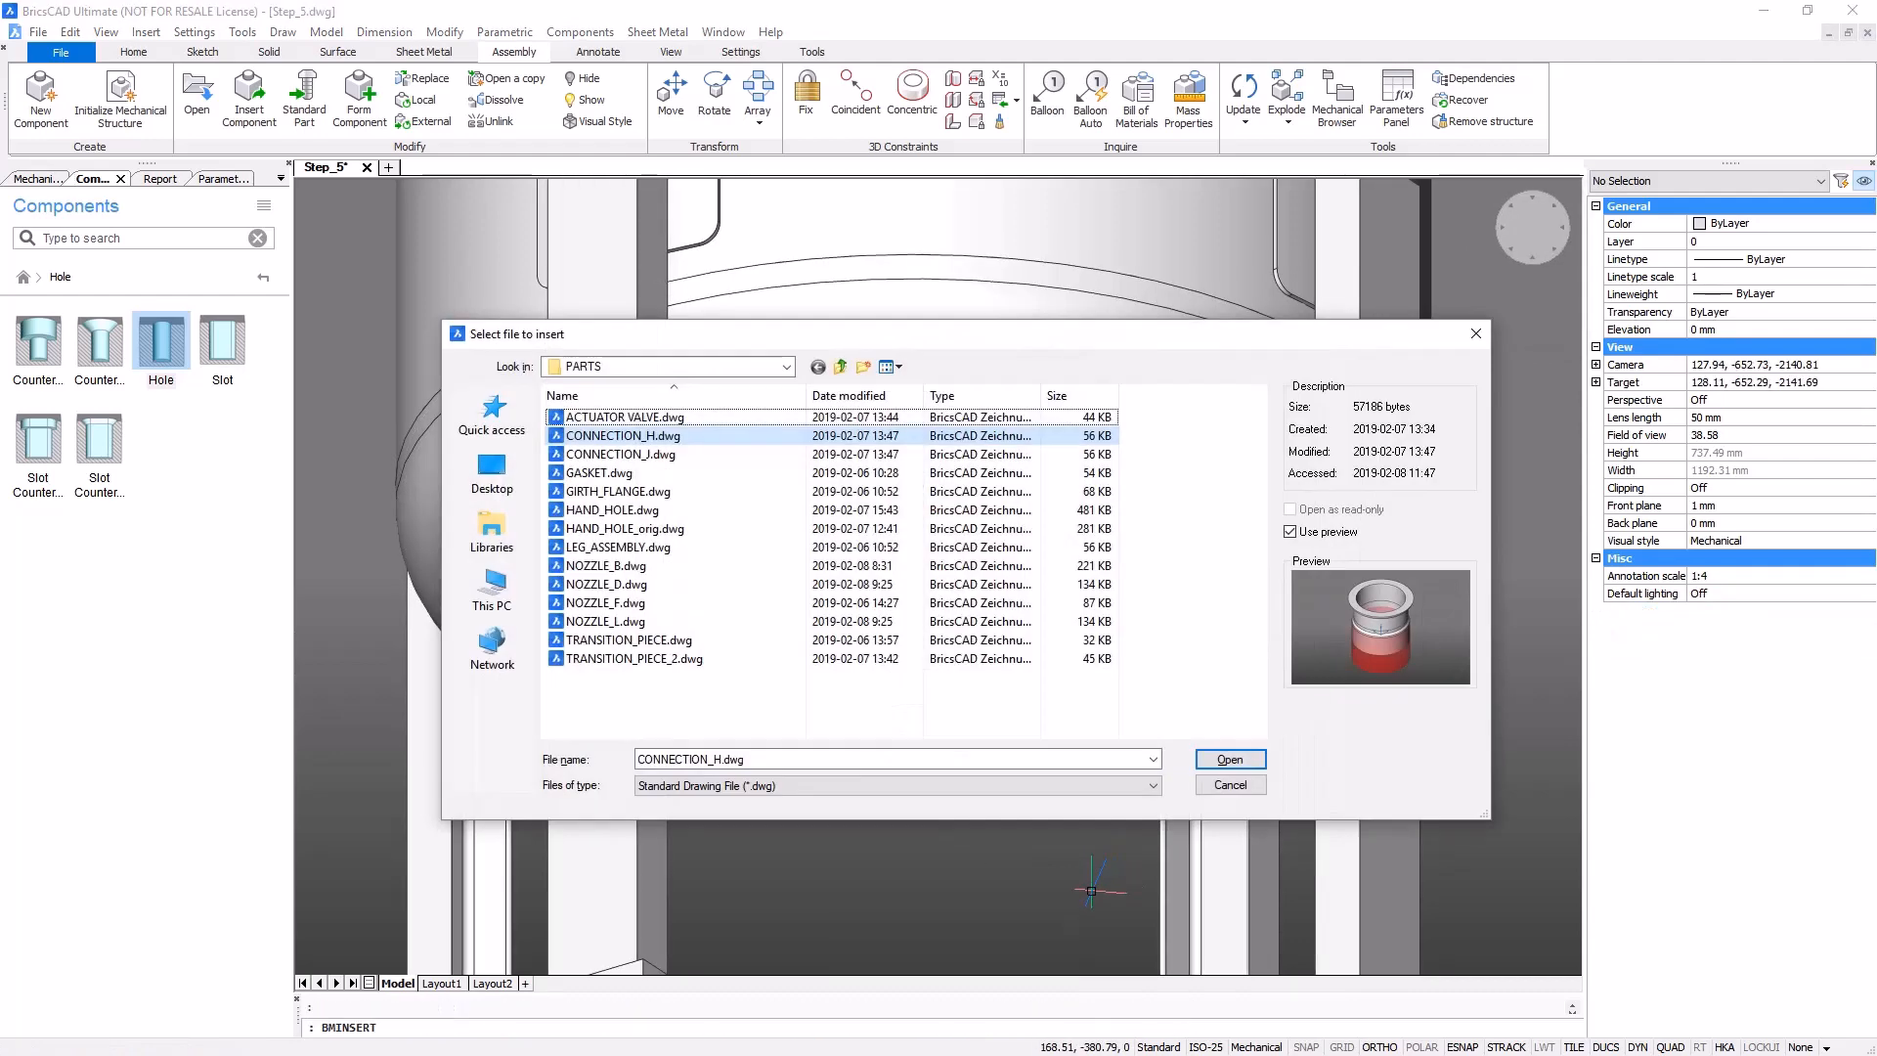
click(635, 455)
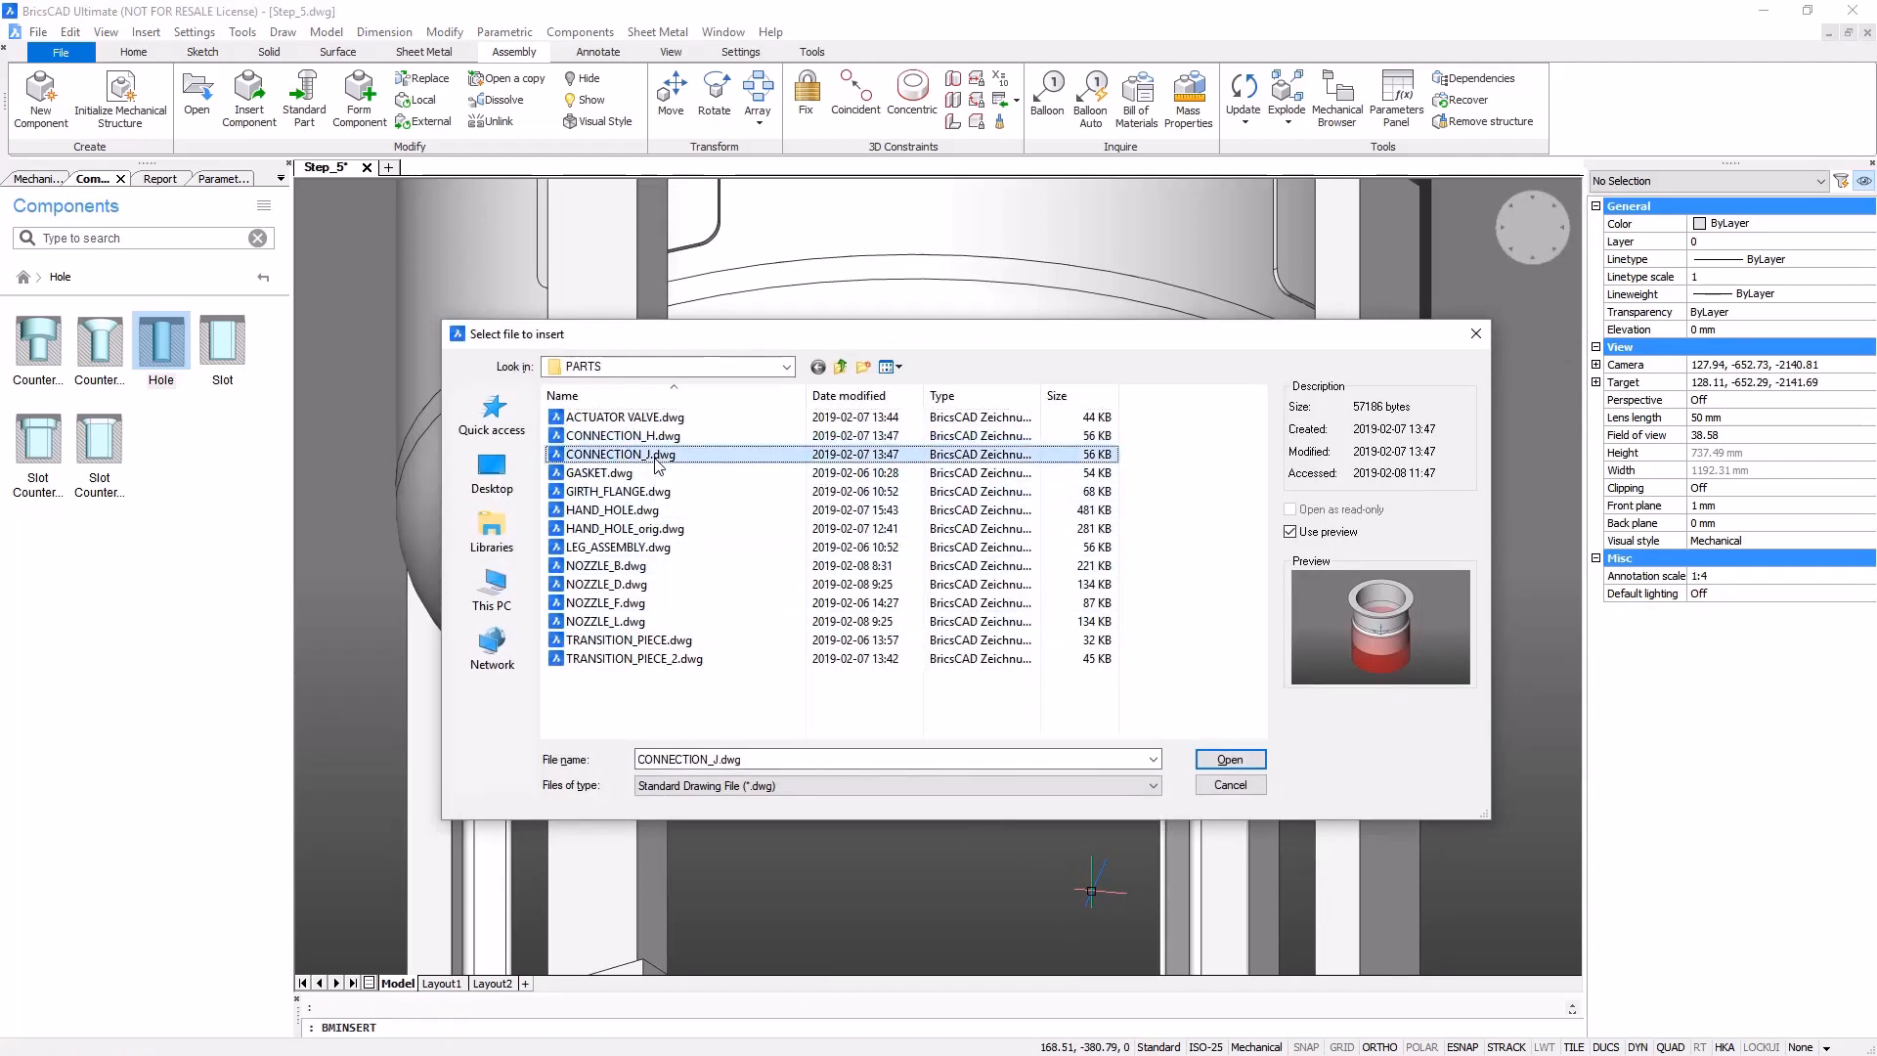
click(1228, 762)
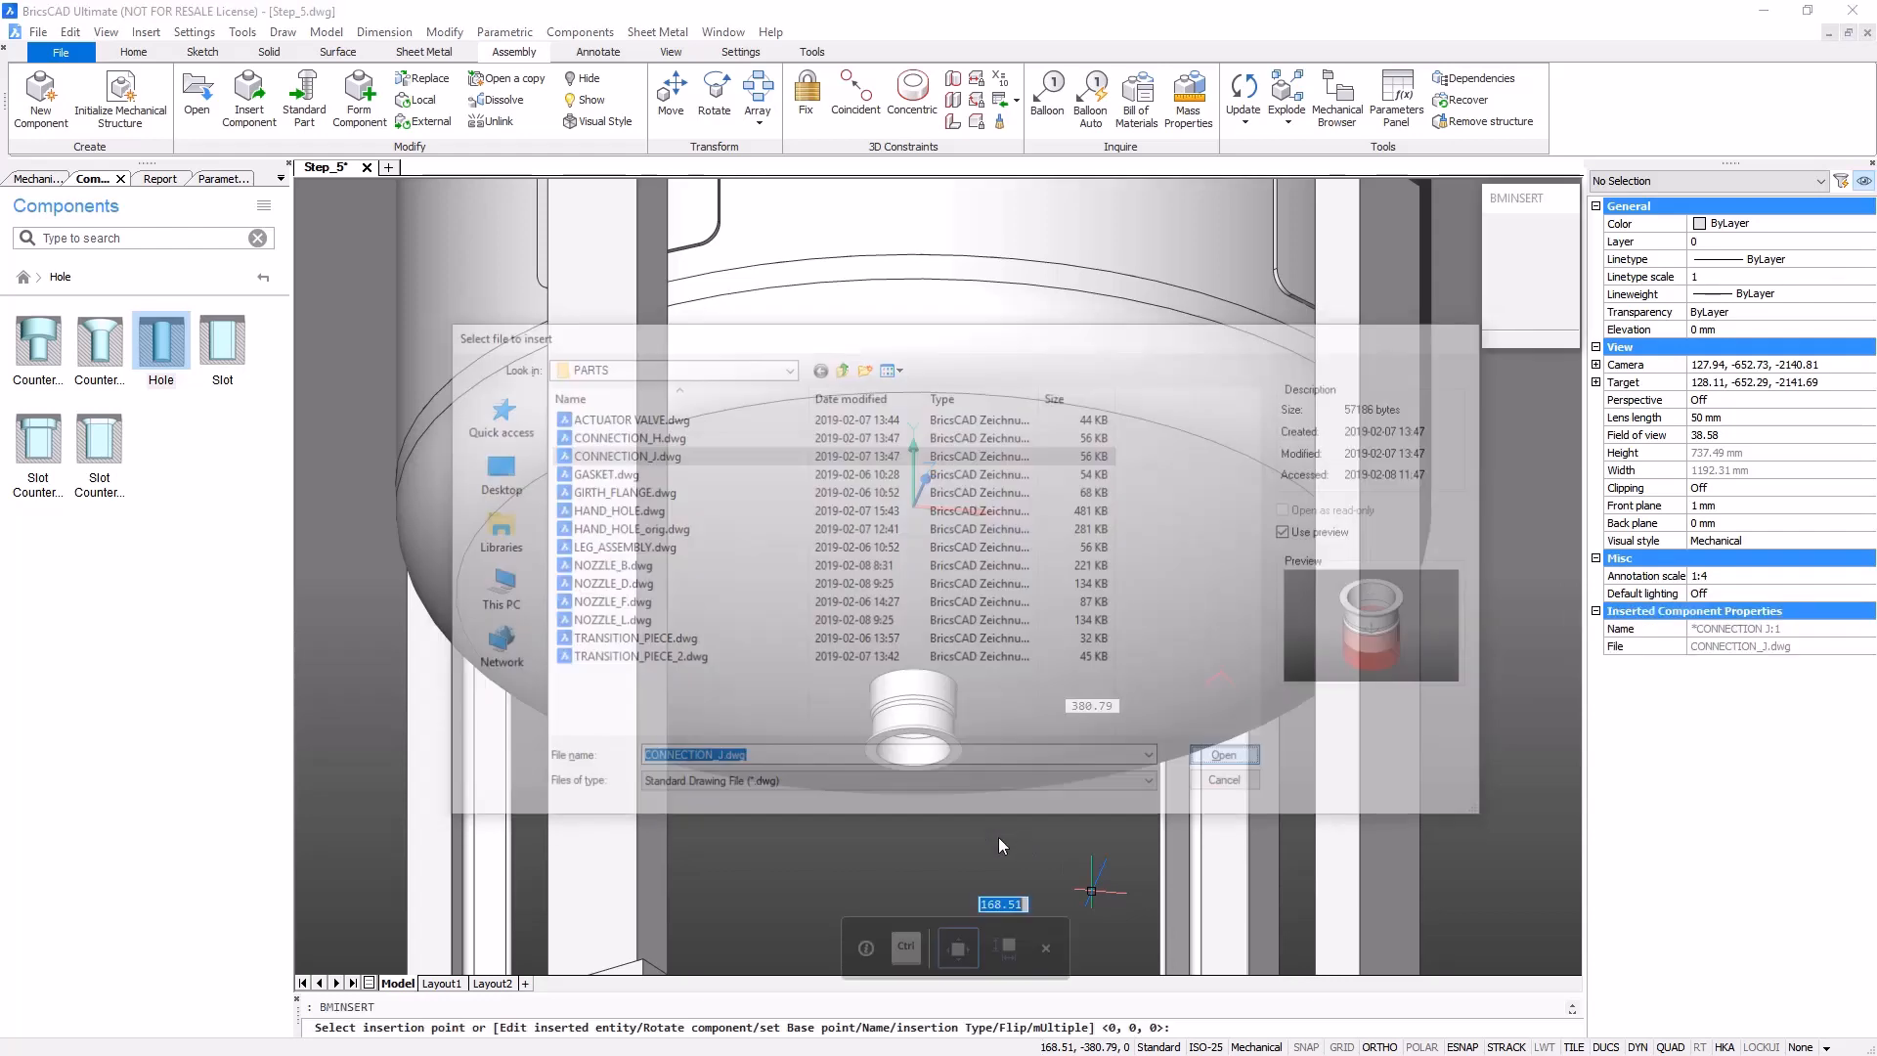
shift+right_click(999, 837)
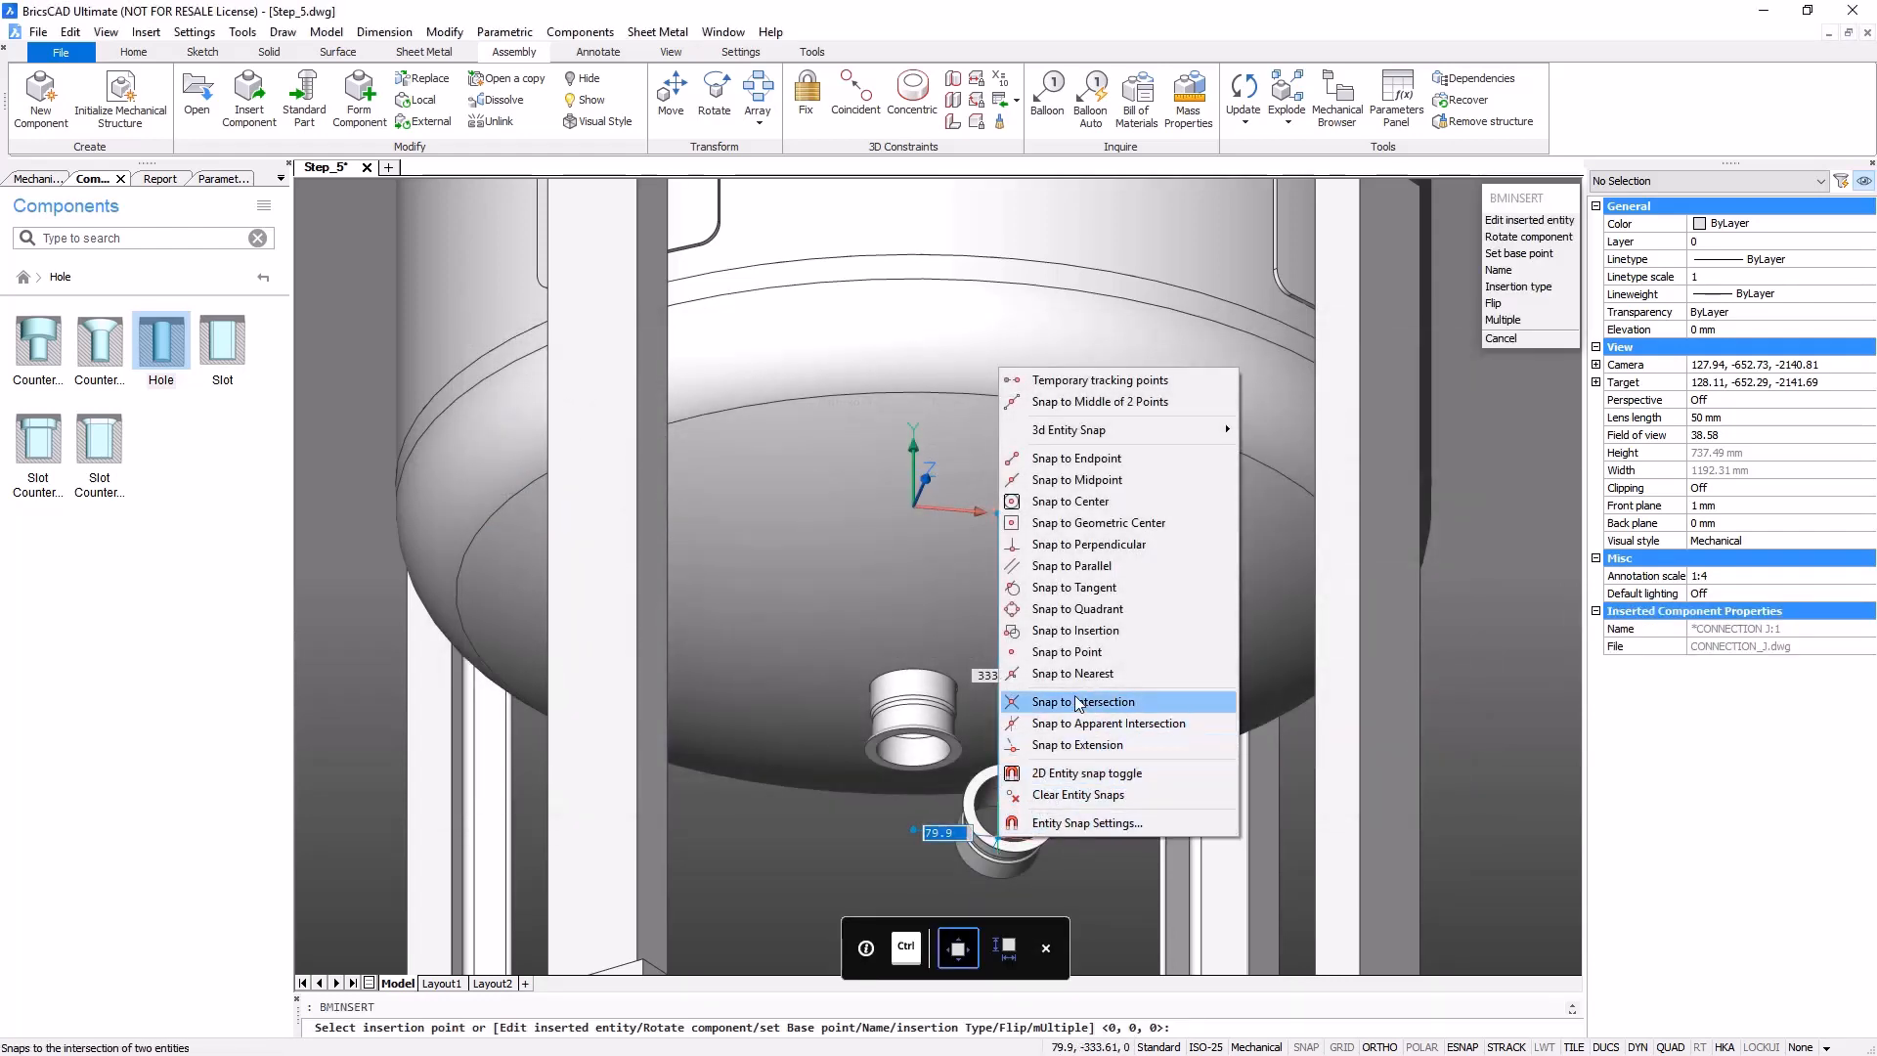
click(1068, 652)
click(1222, 673)
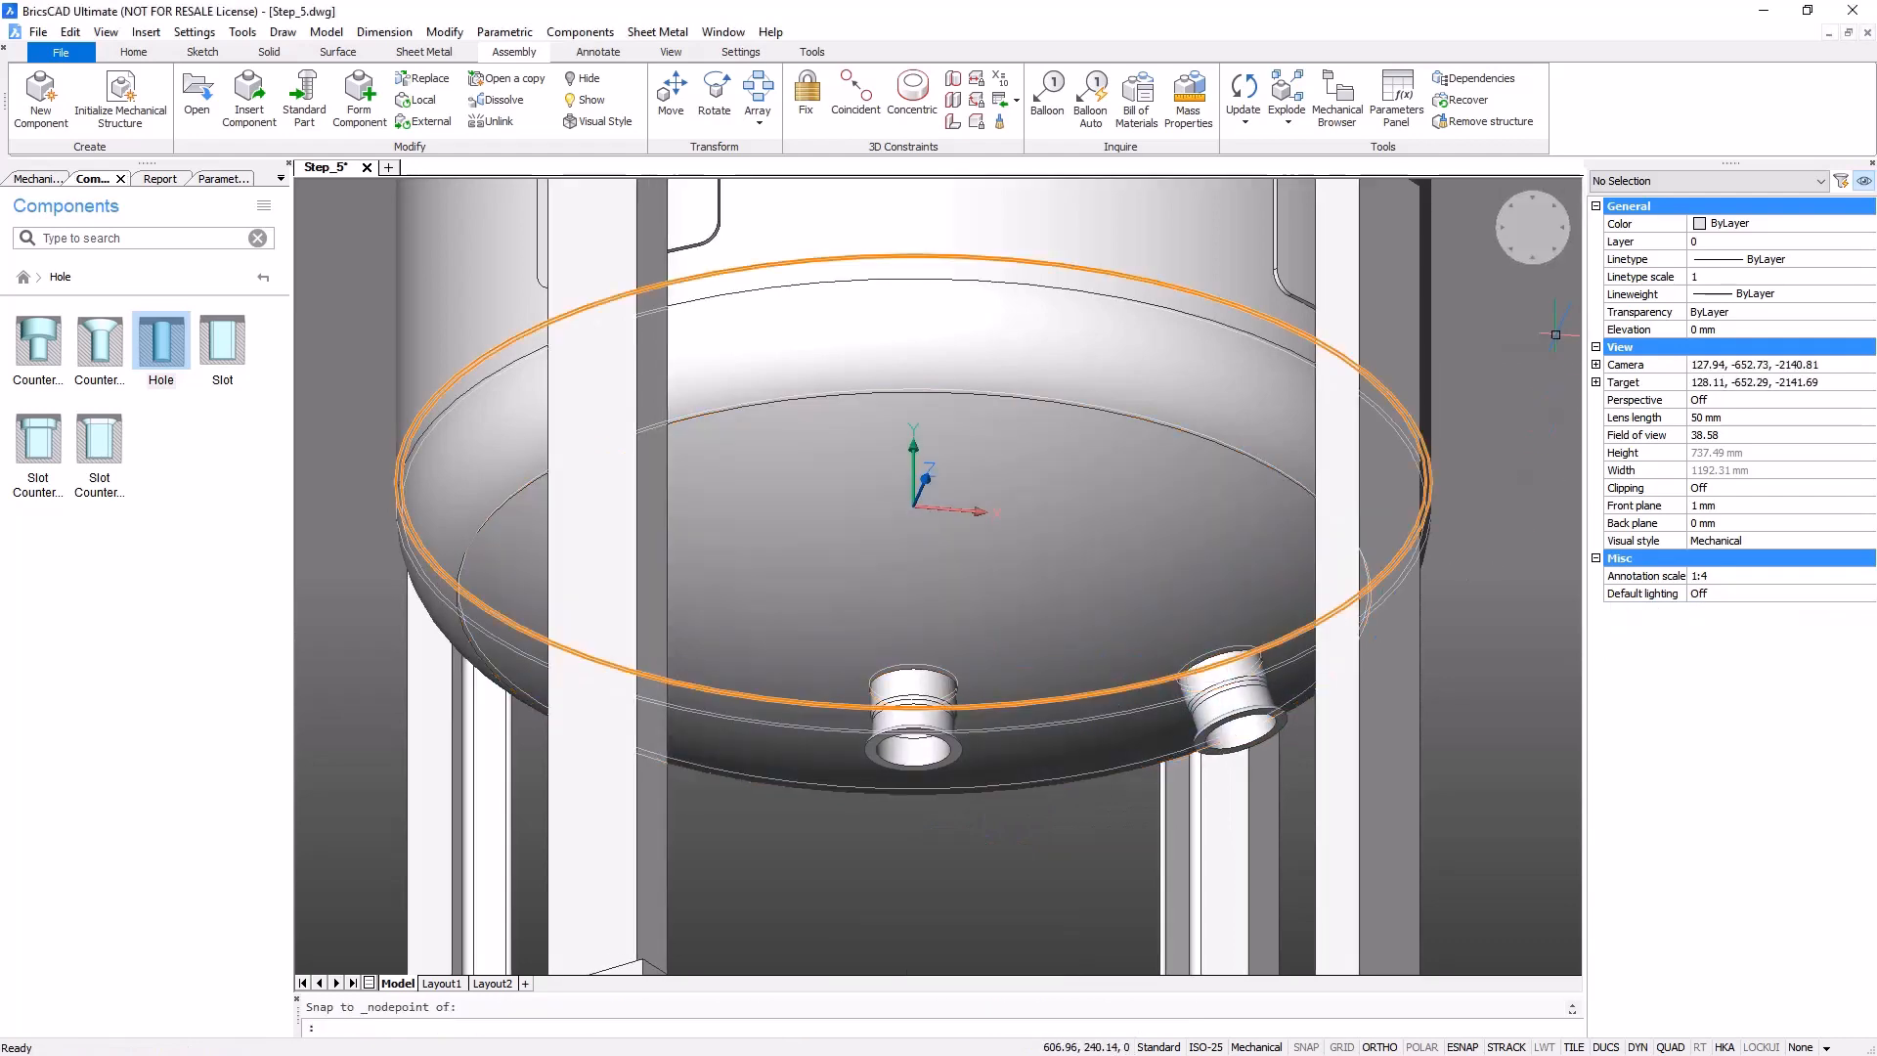
- Rotate the off-center connection on the bottom dome by 45 degrees around the Z axis
click(1539, 262)
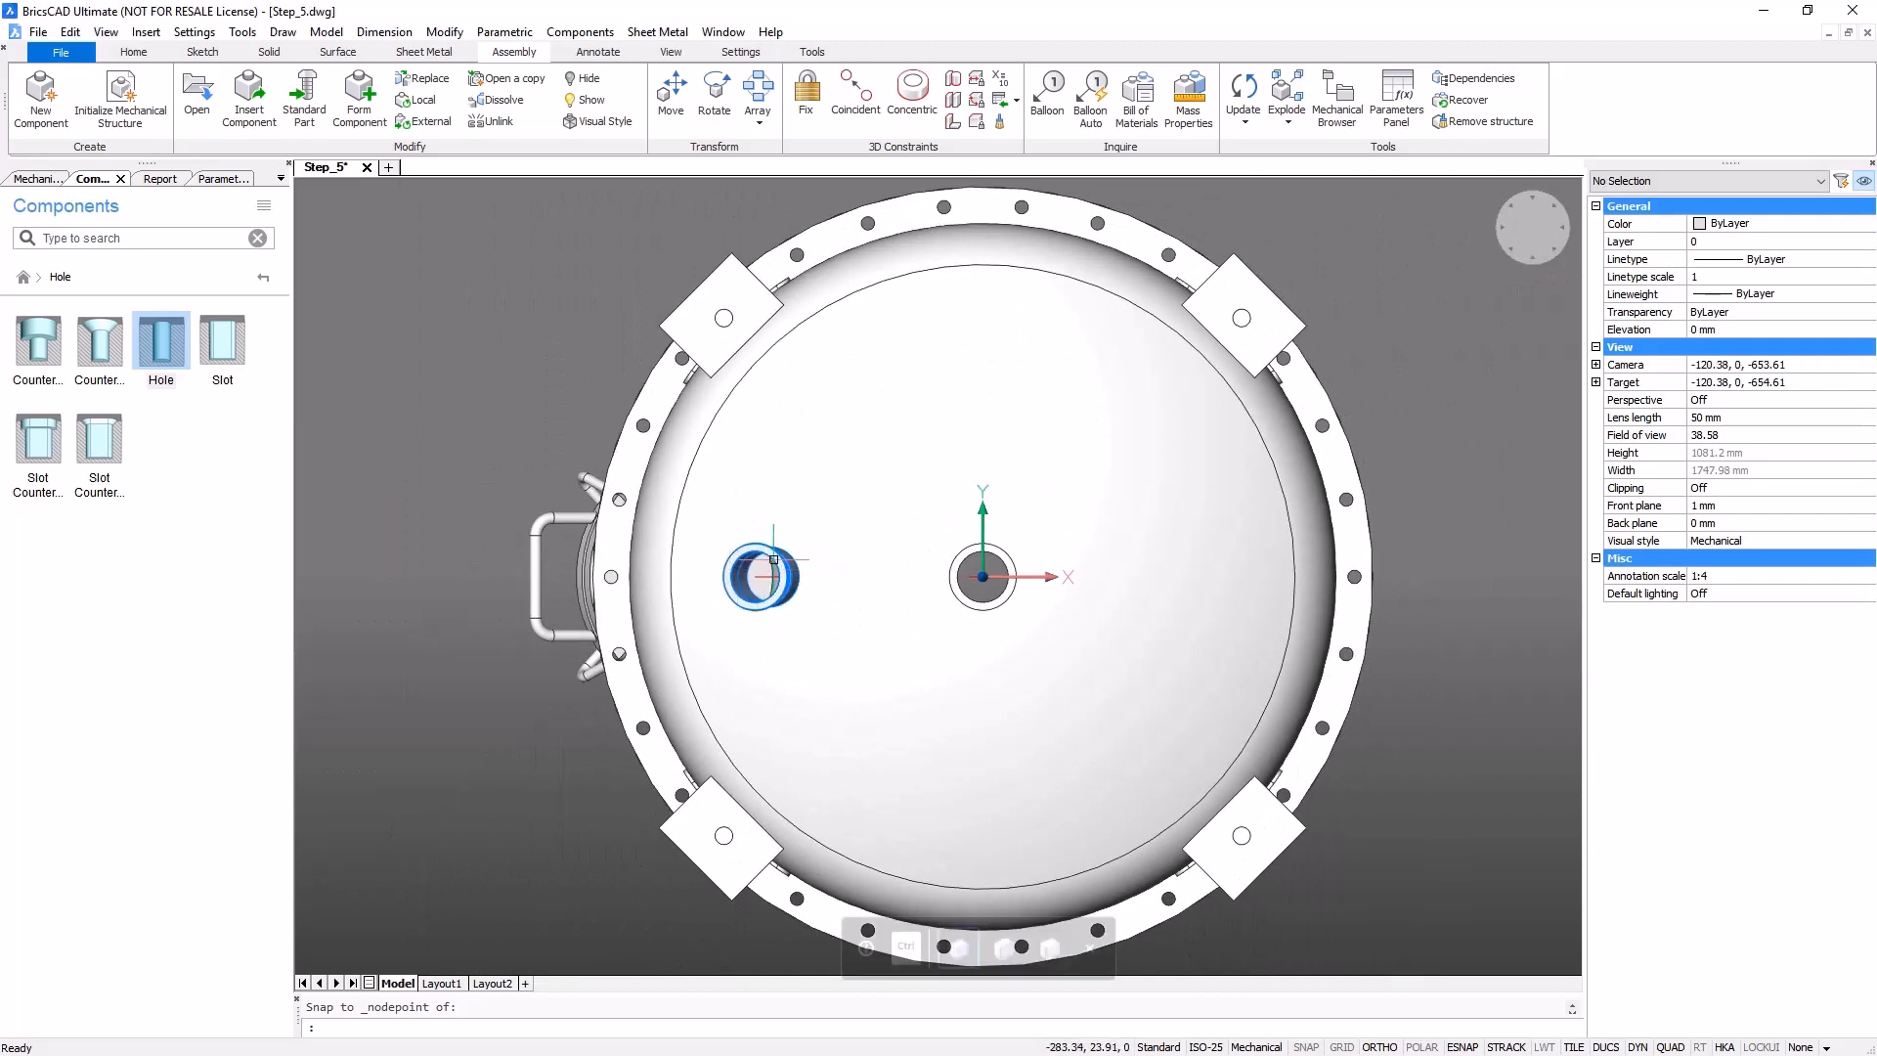
click(773, 559)
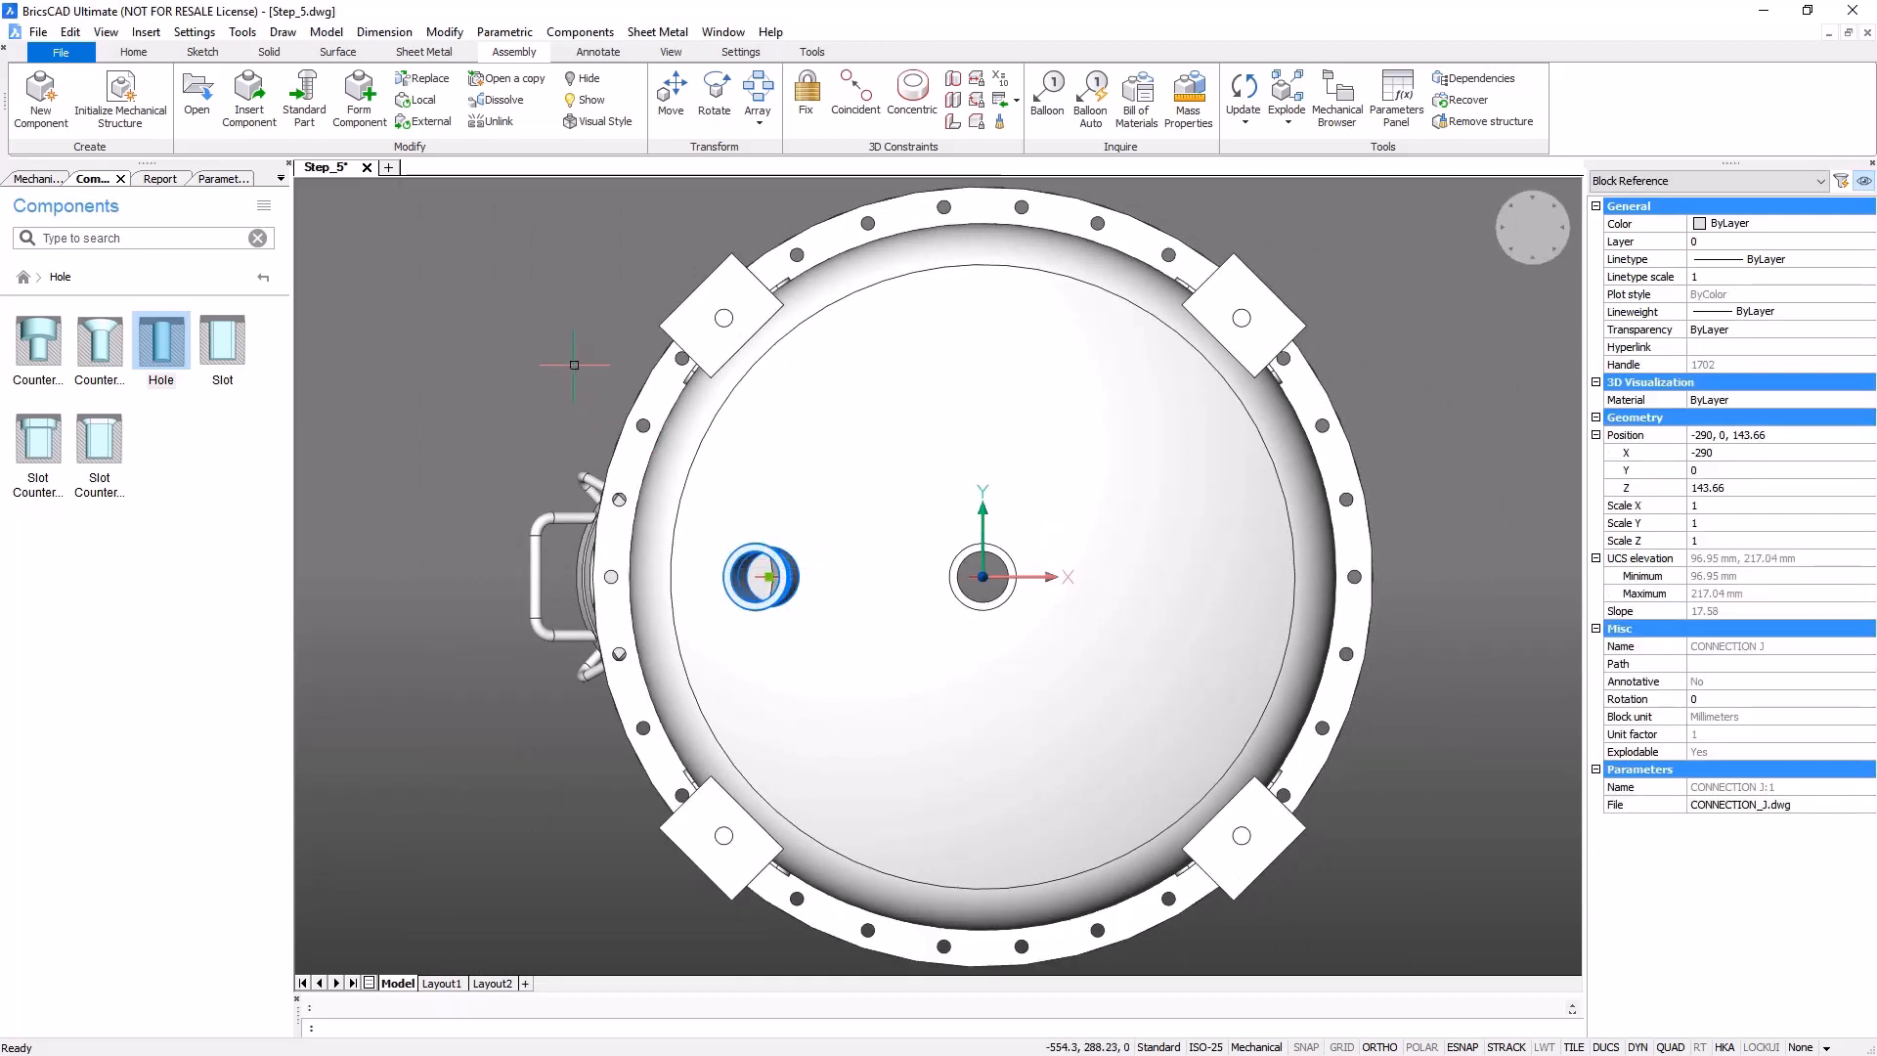
click(590, 406)
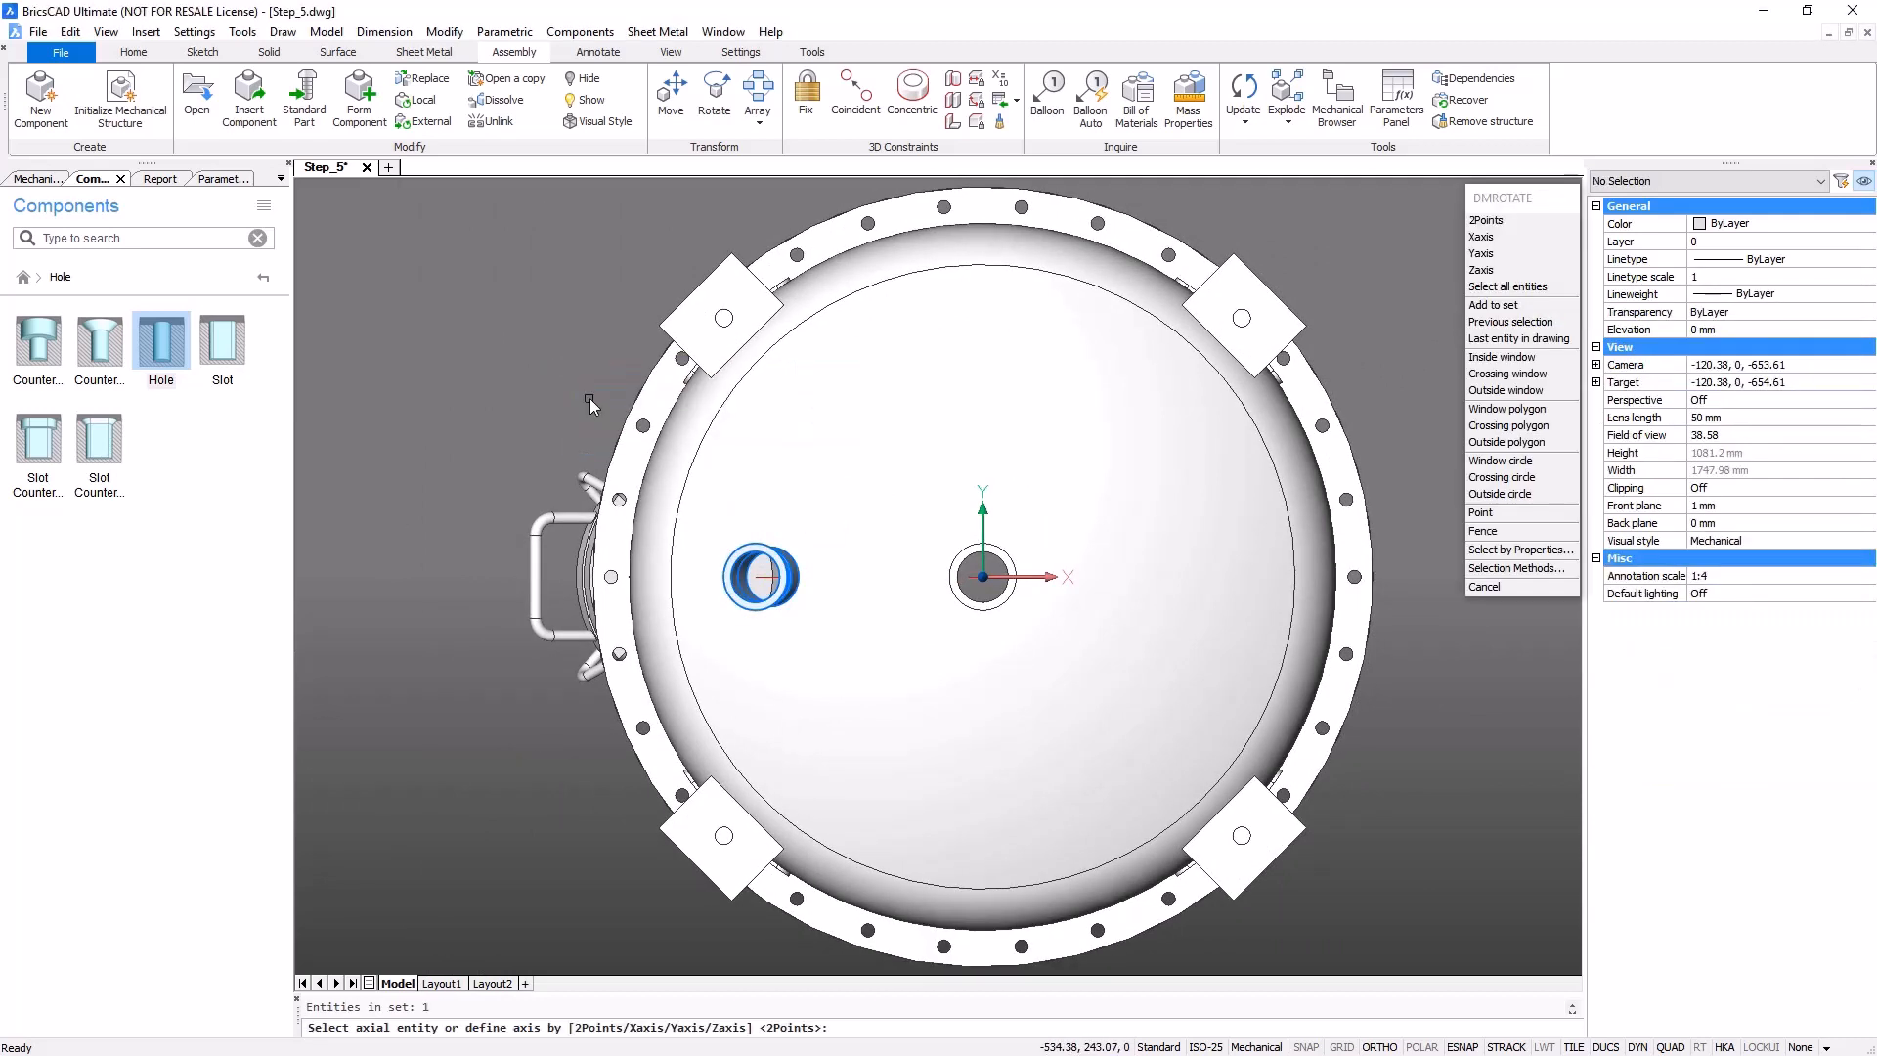
click(1481, 269)
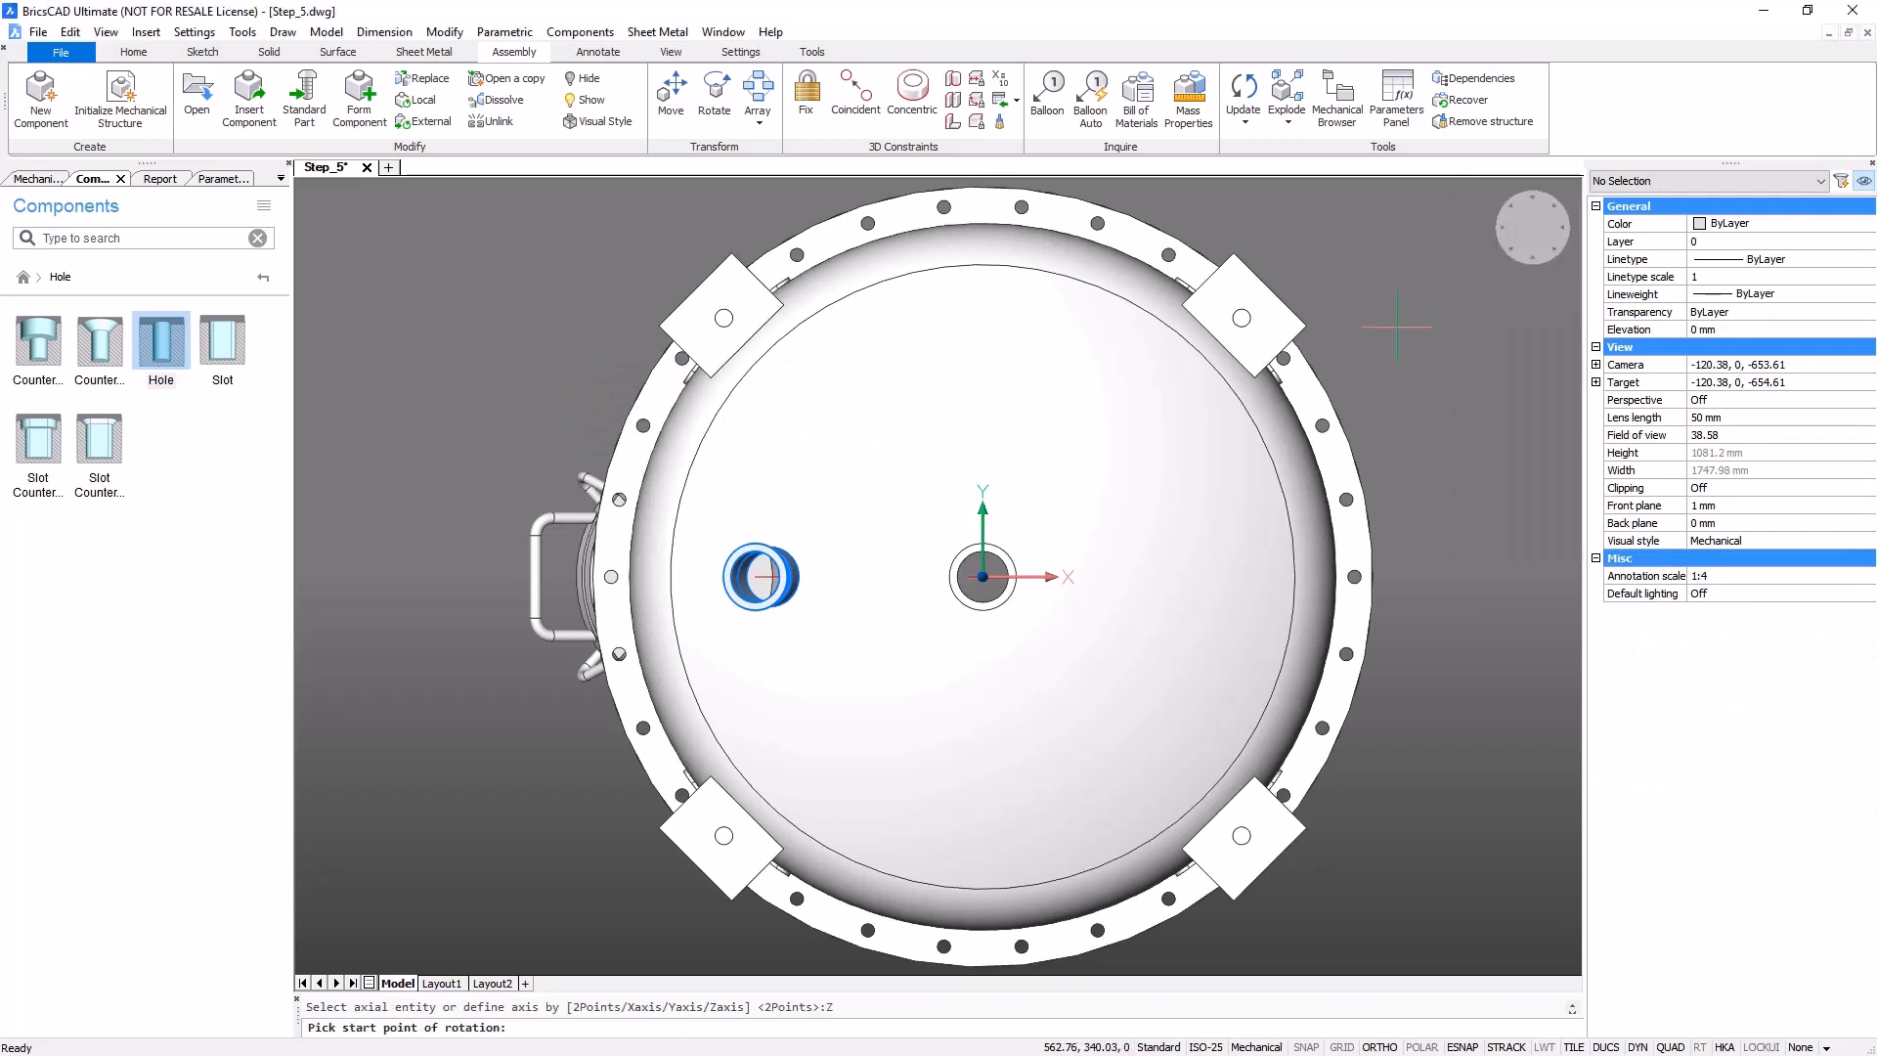
click(464, 788)
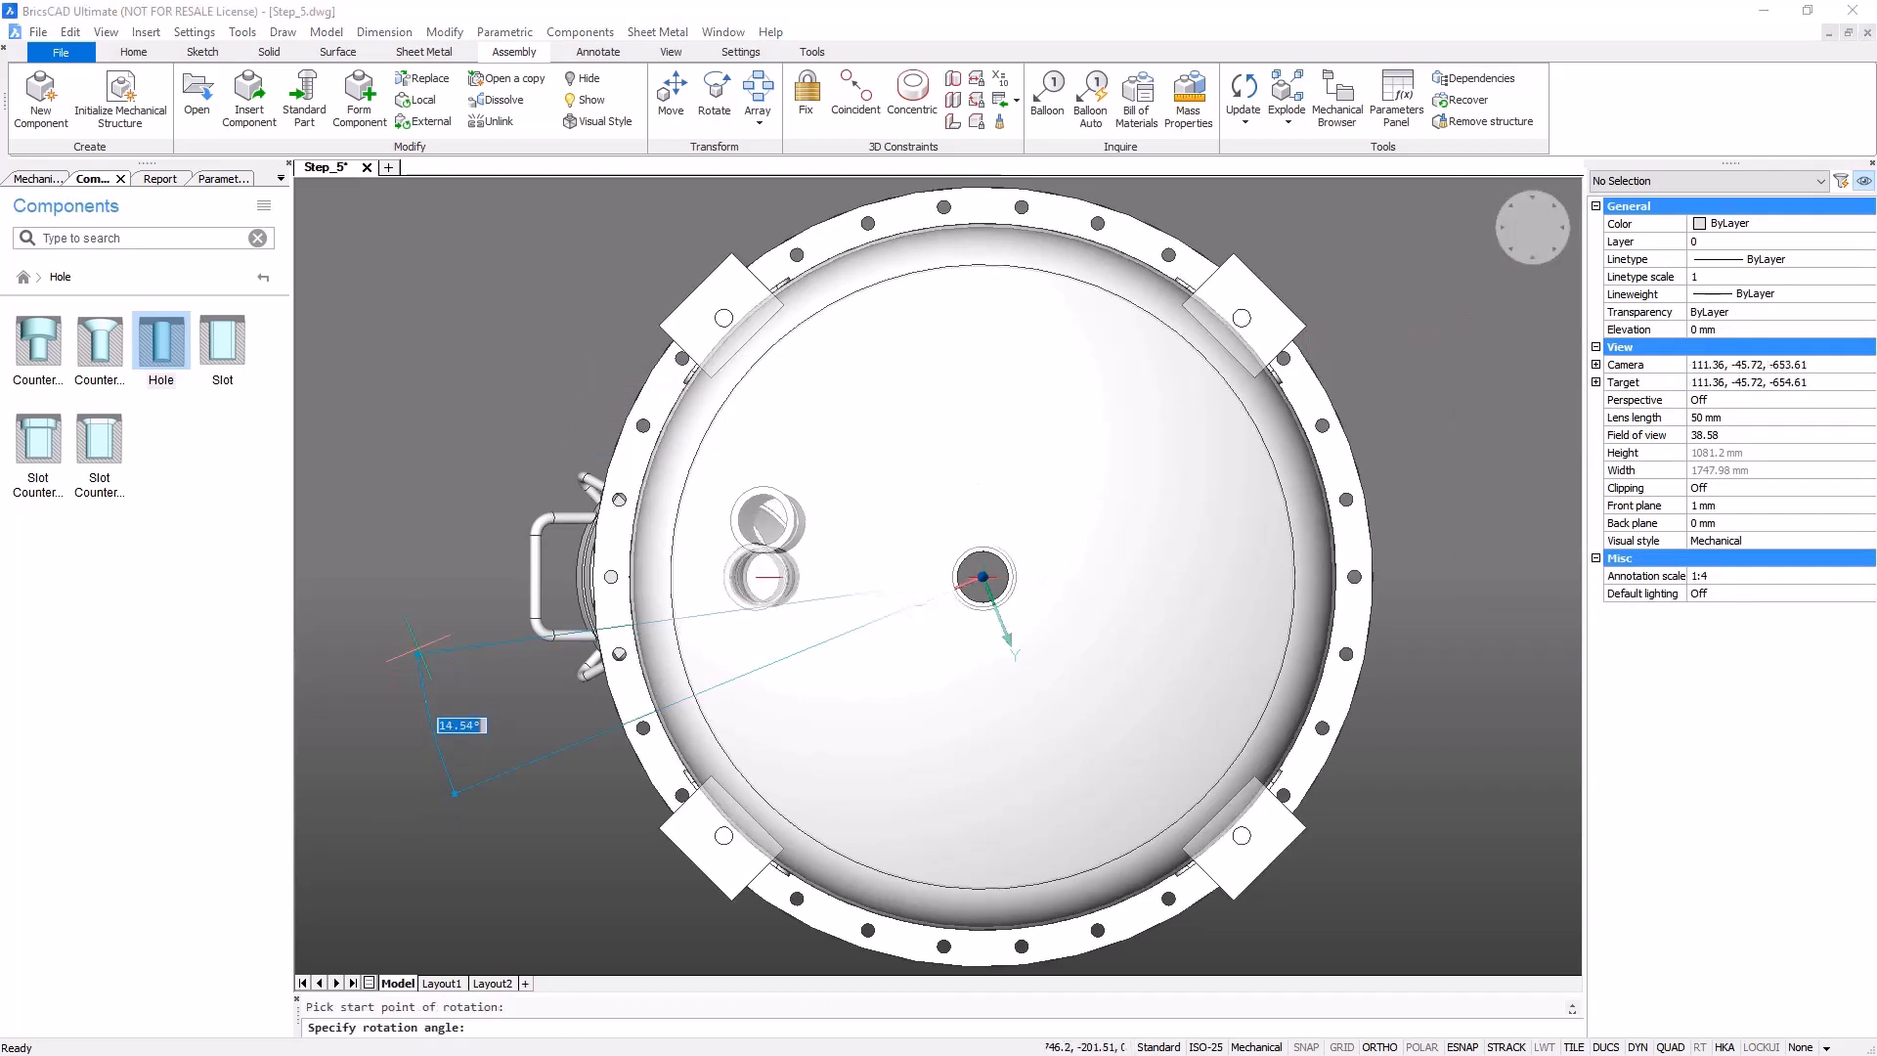
text(45)
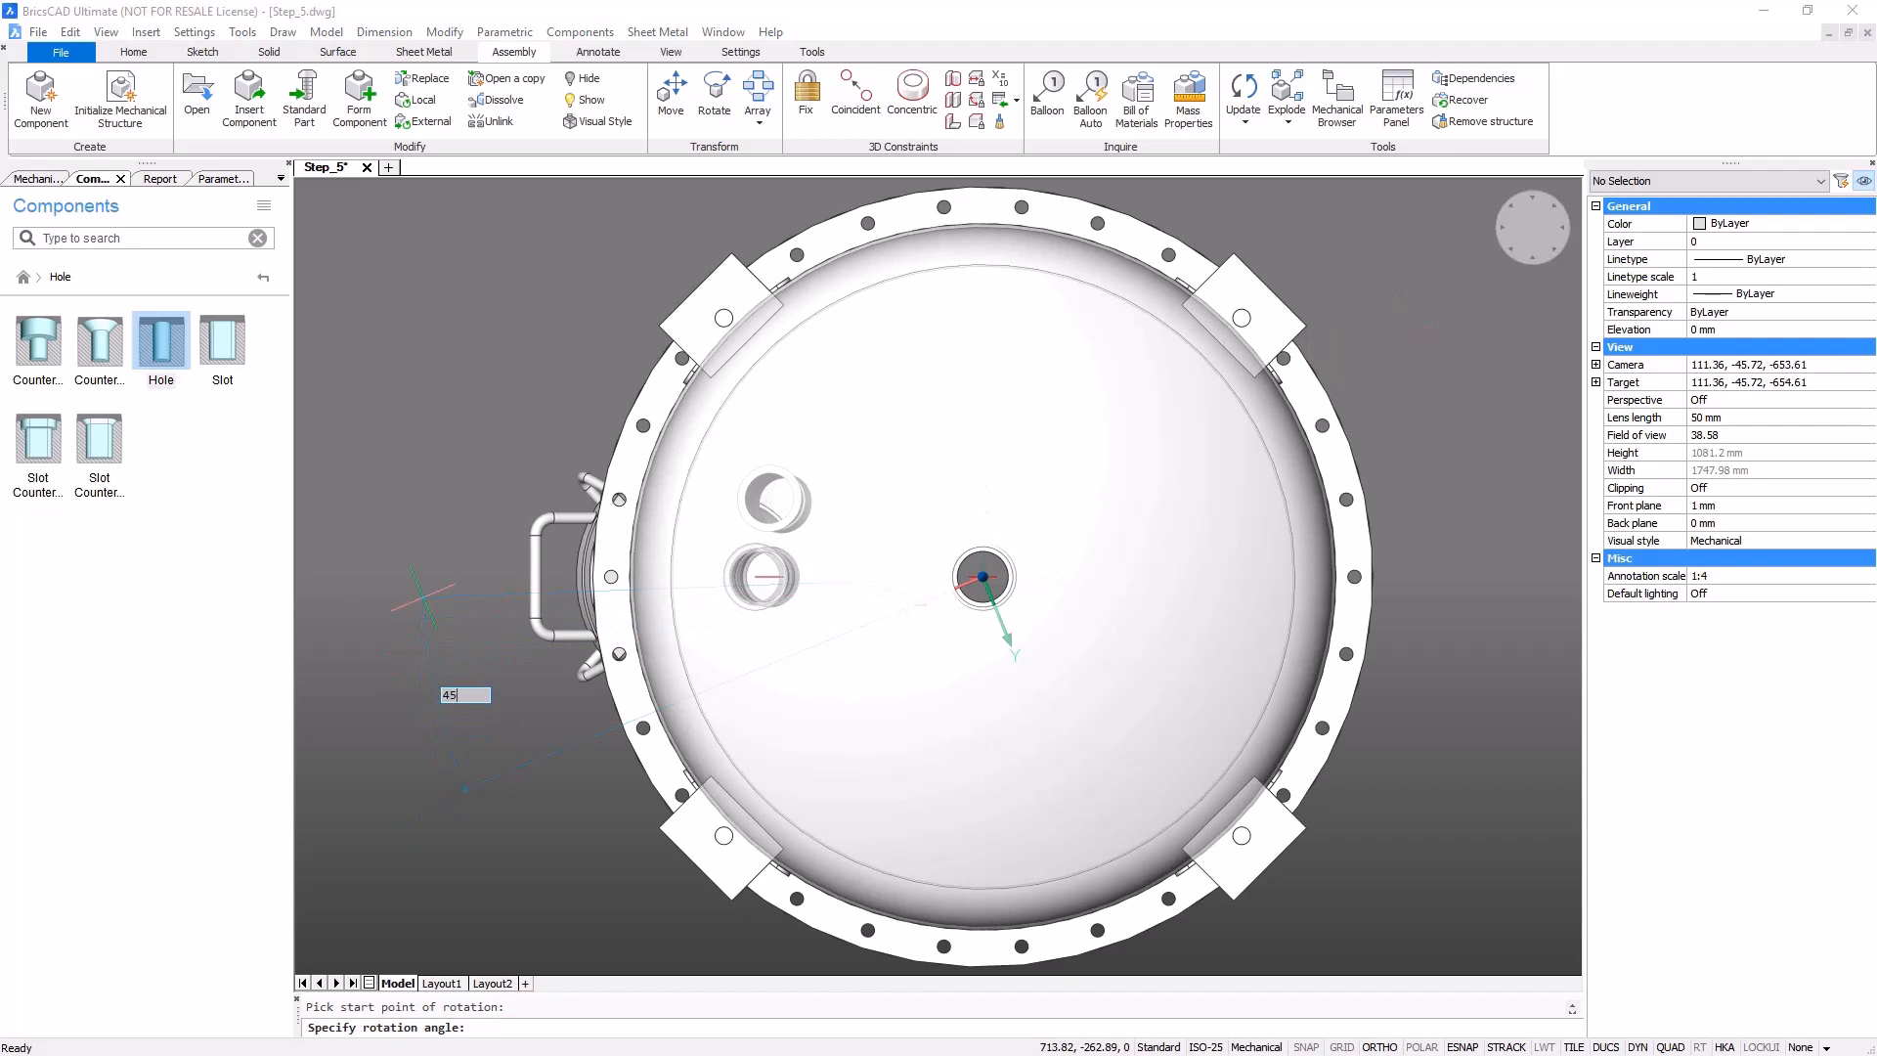
key(Return)
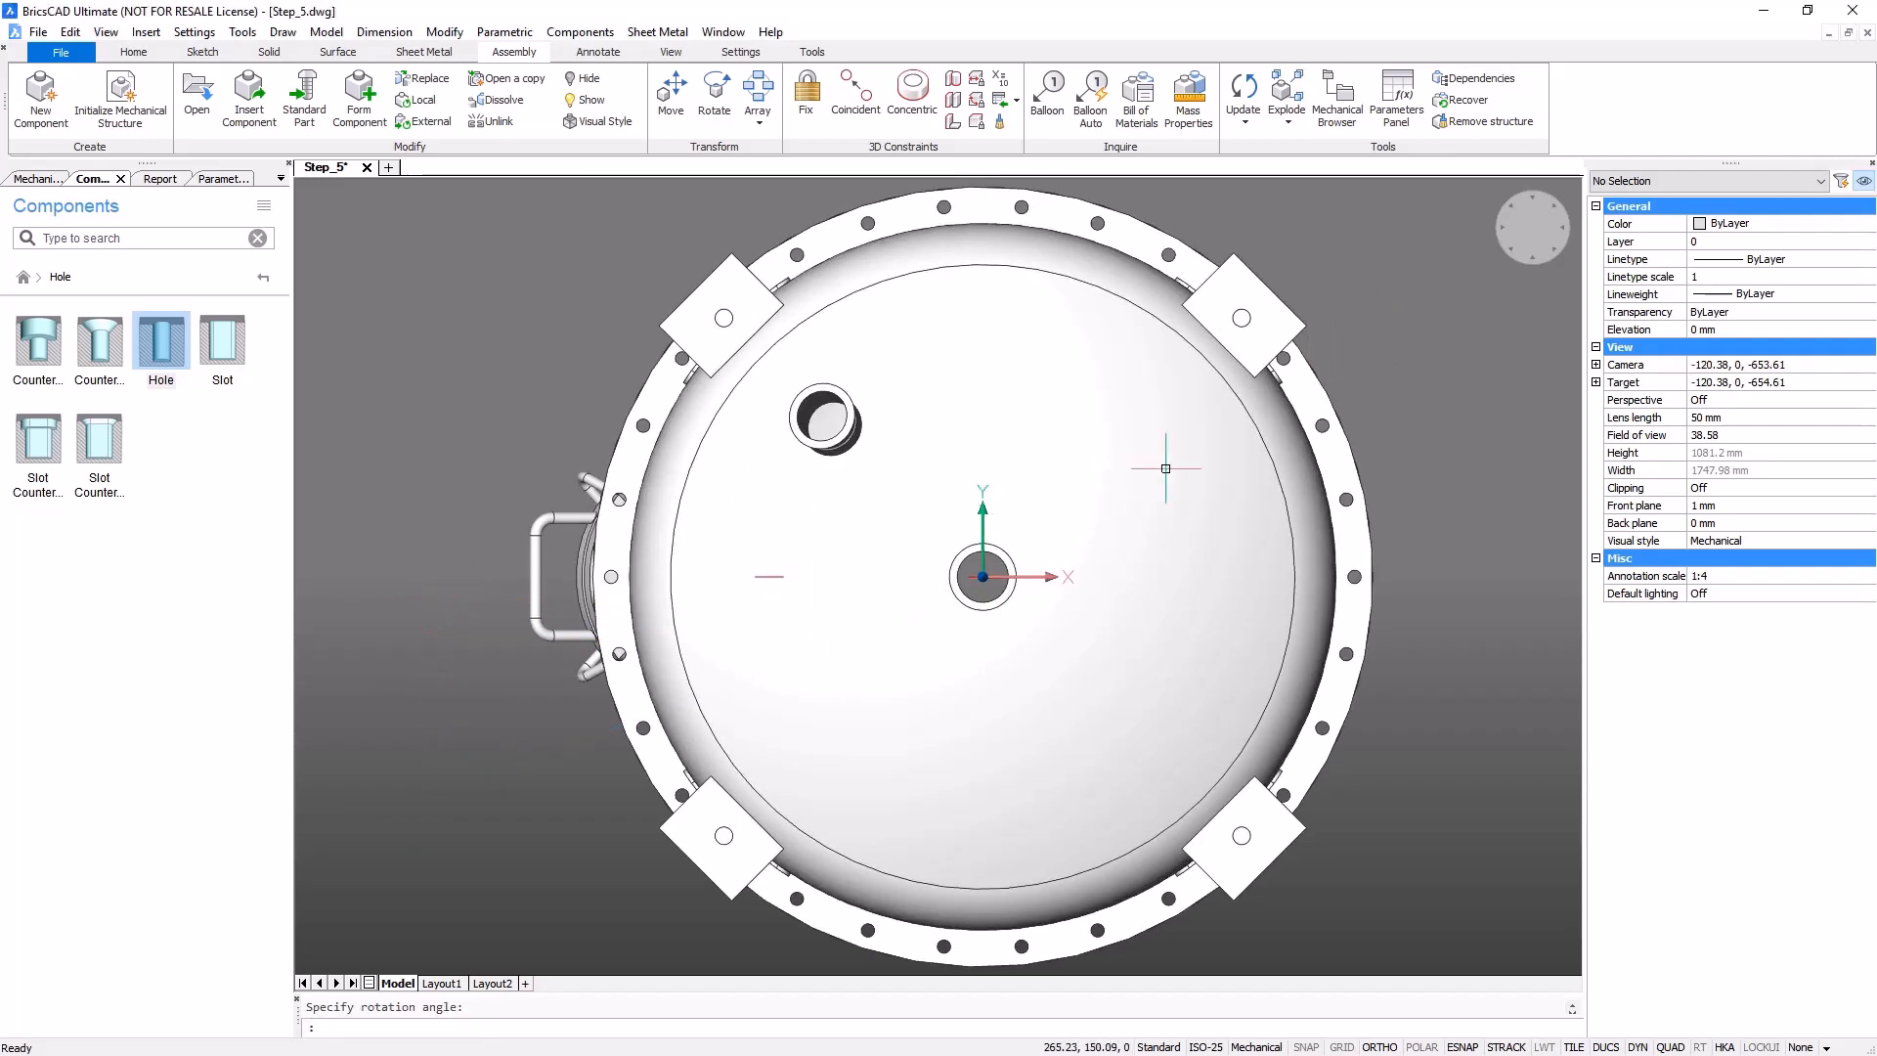
- Save the drawing under the new name Step_6.dwg in the #13449 folder
click(1520, 263)
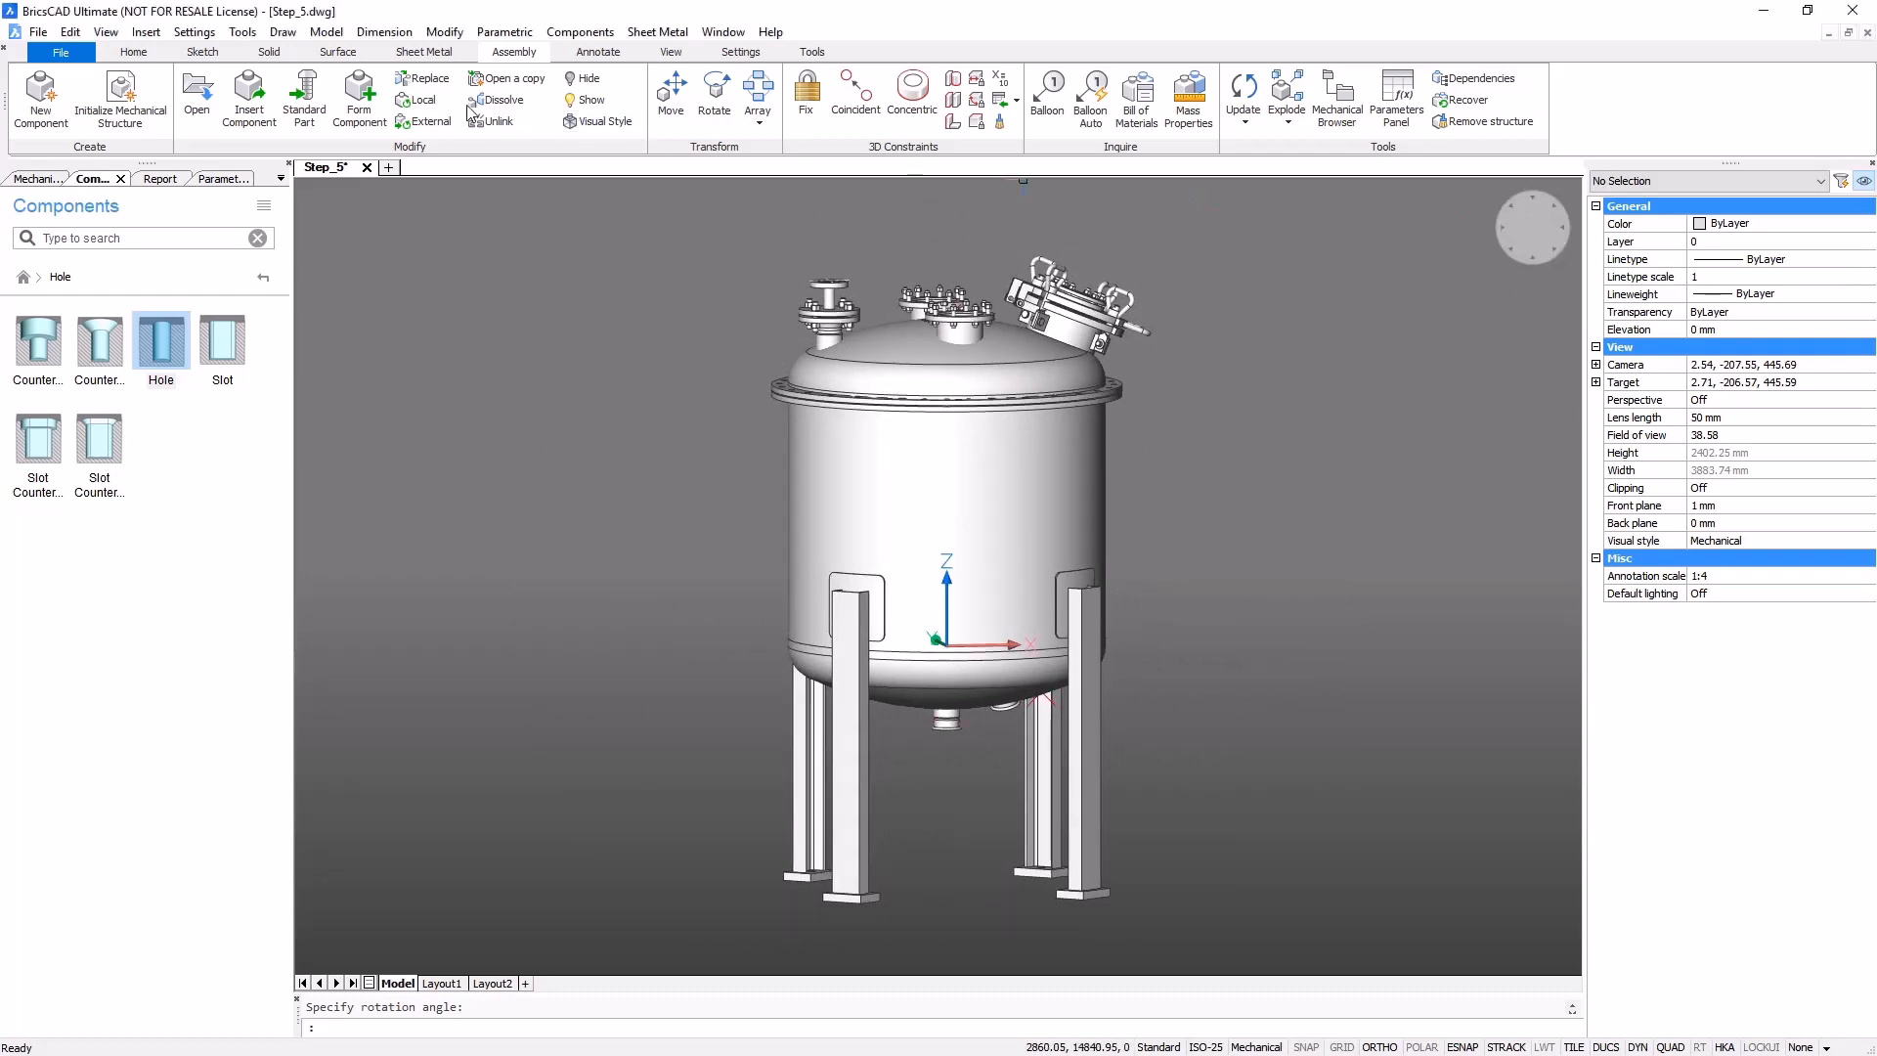
click(65, 53)
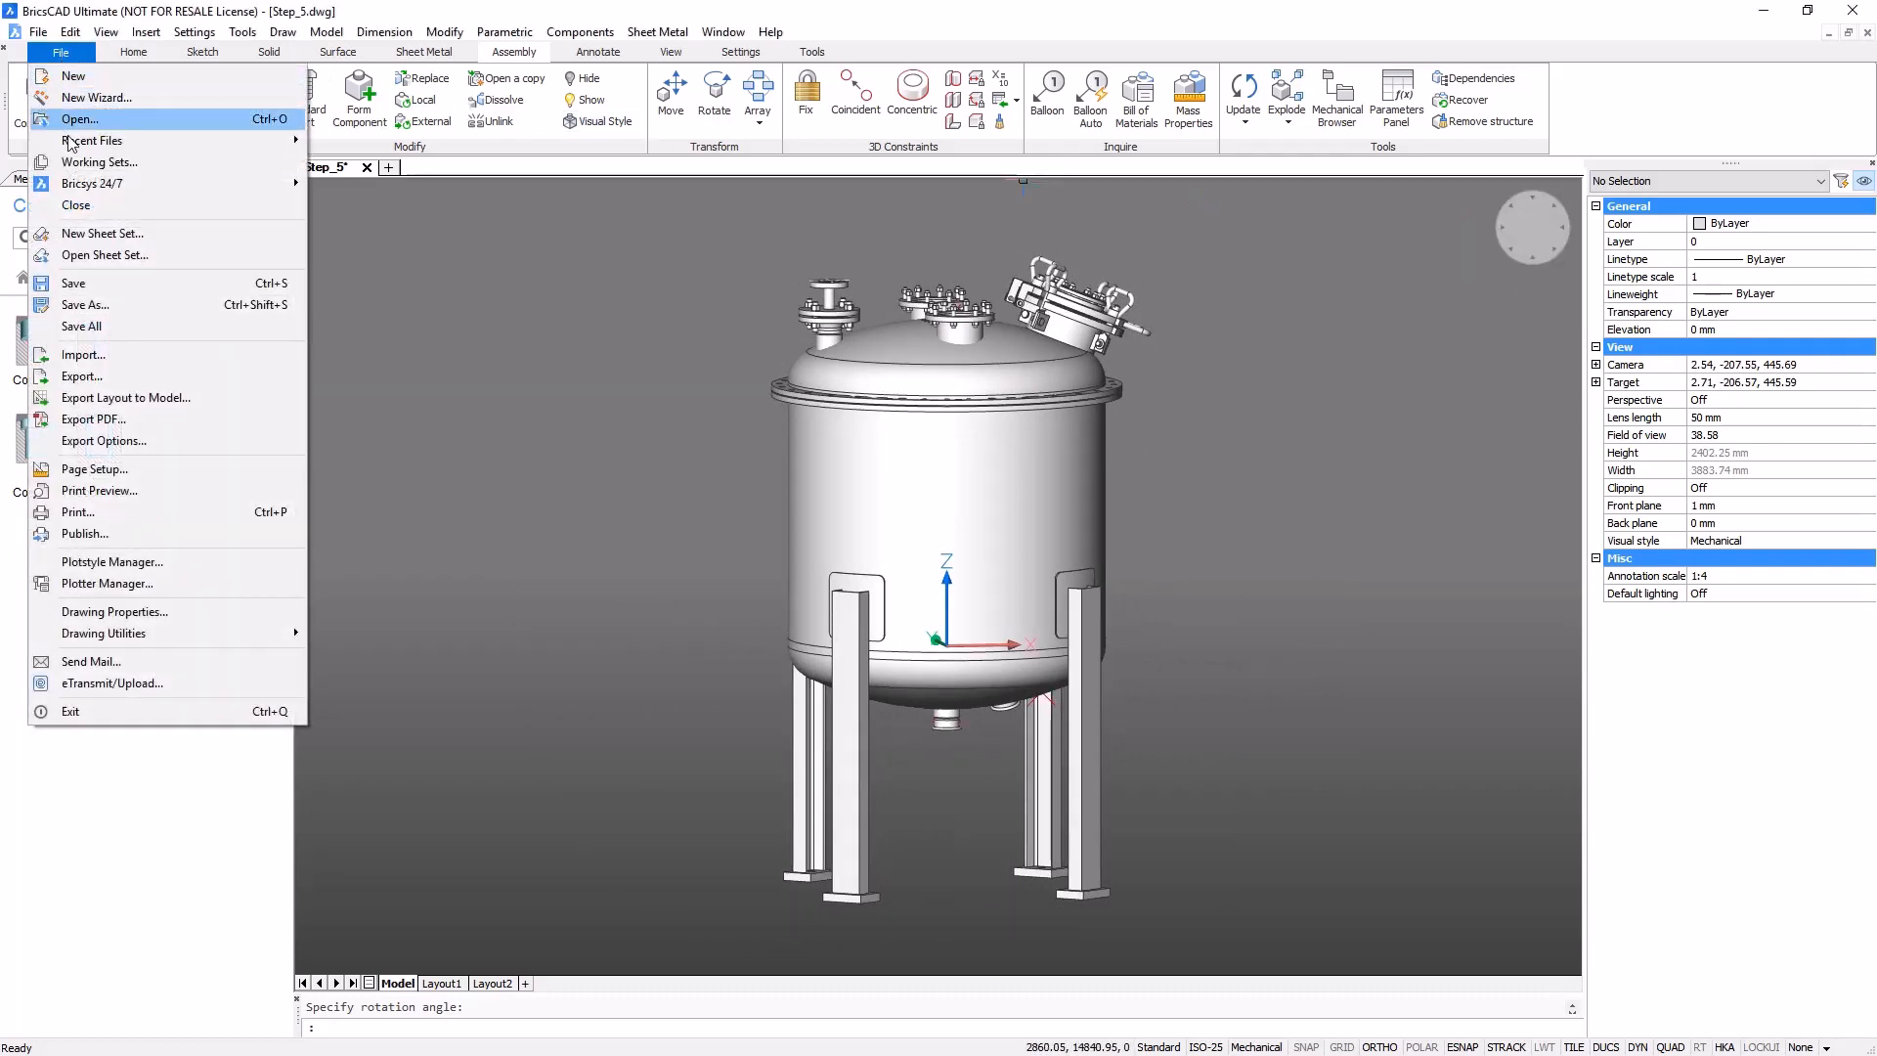
click(83, 304)
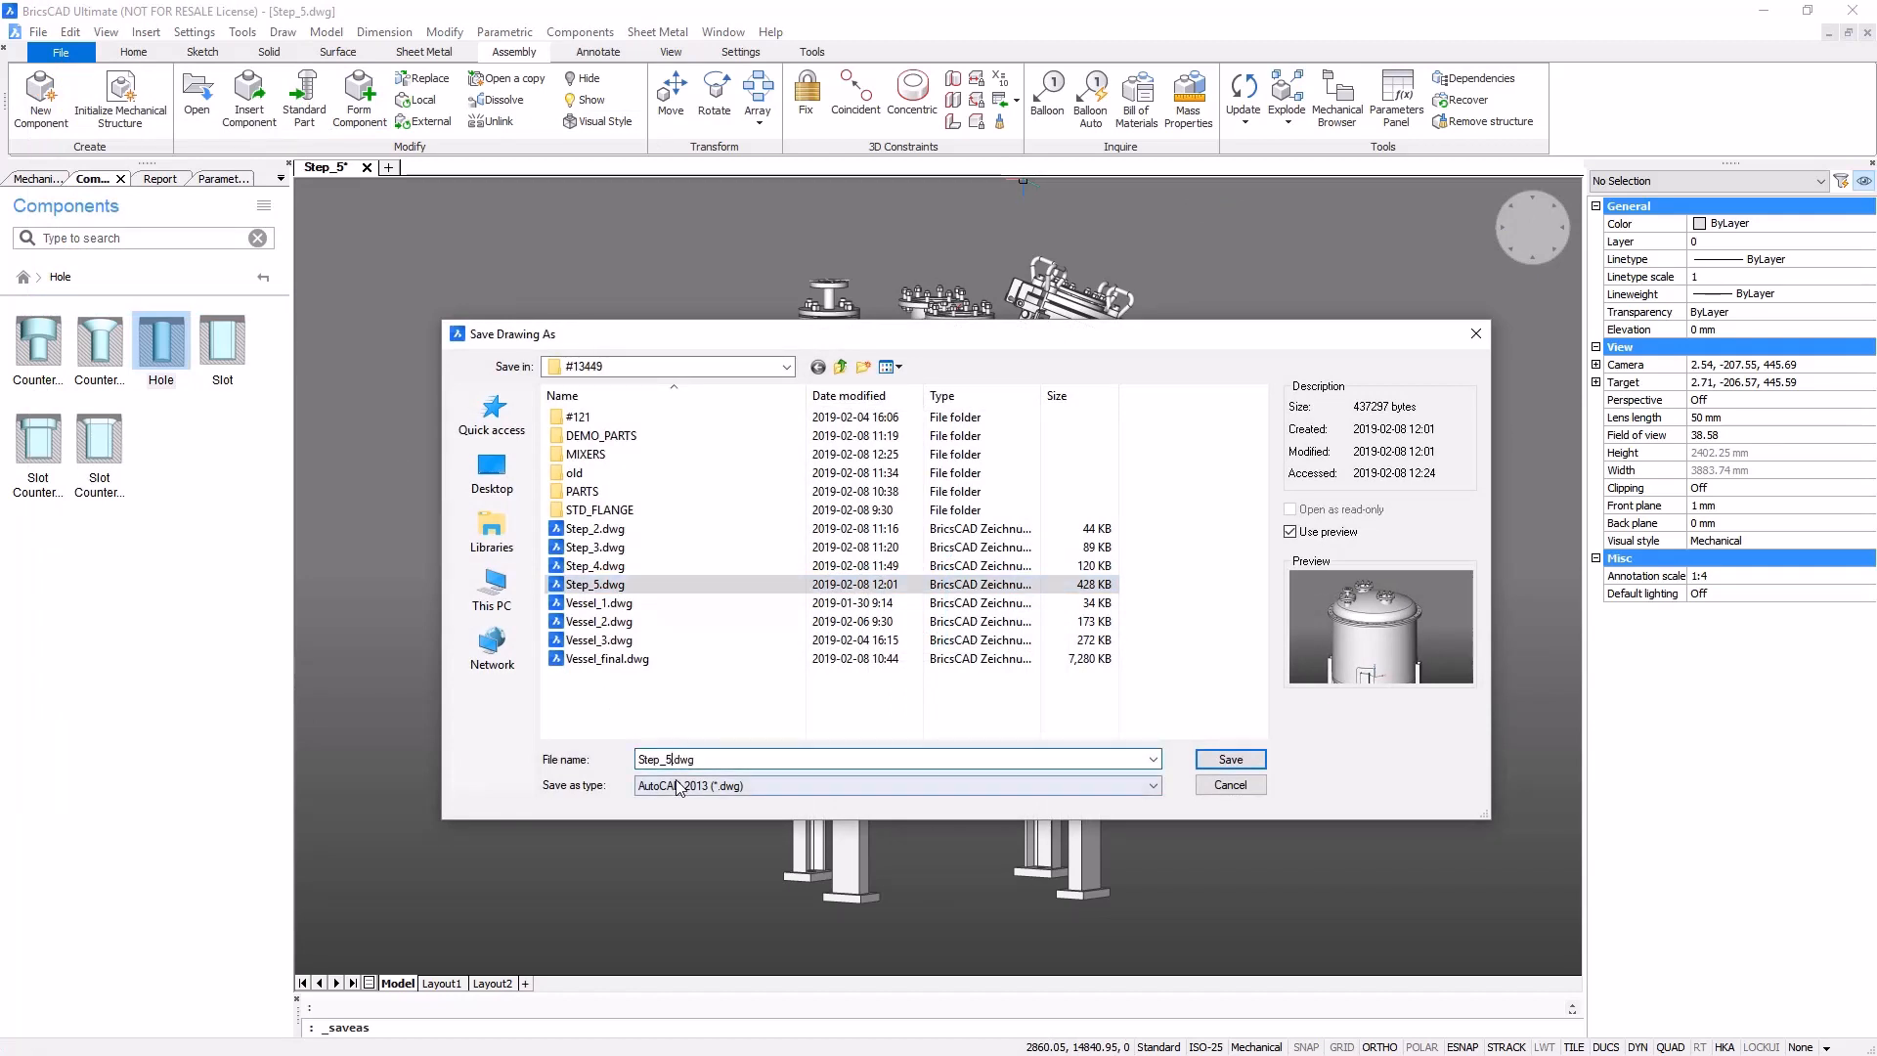
key(BackSpace)
text(6)
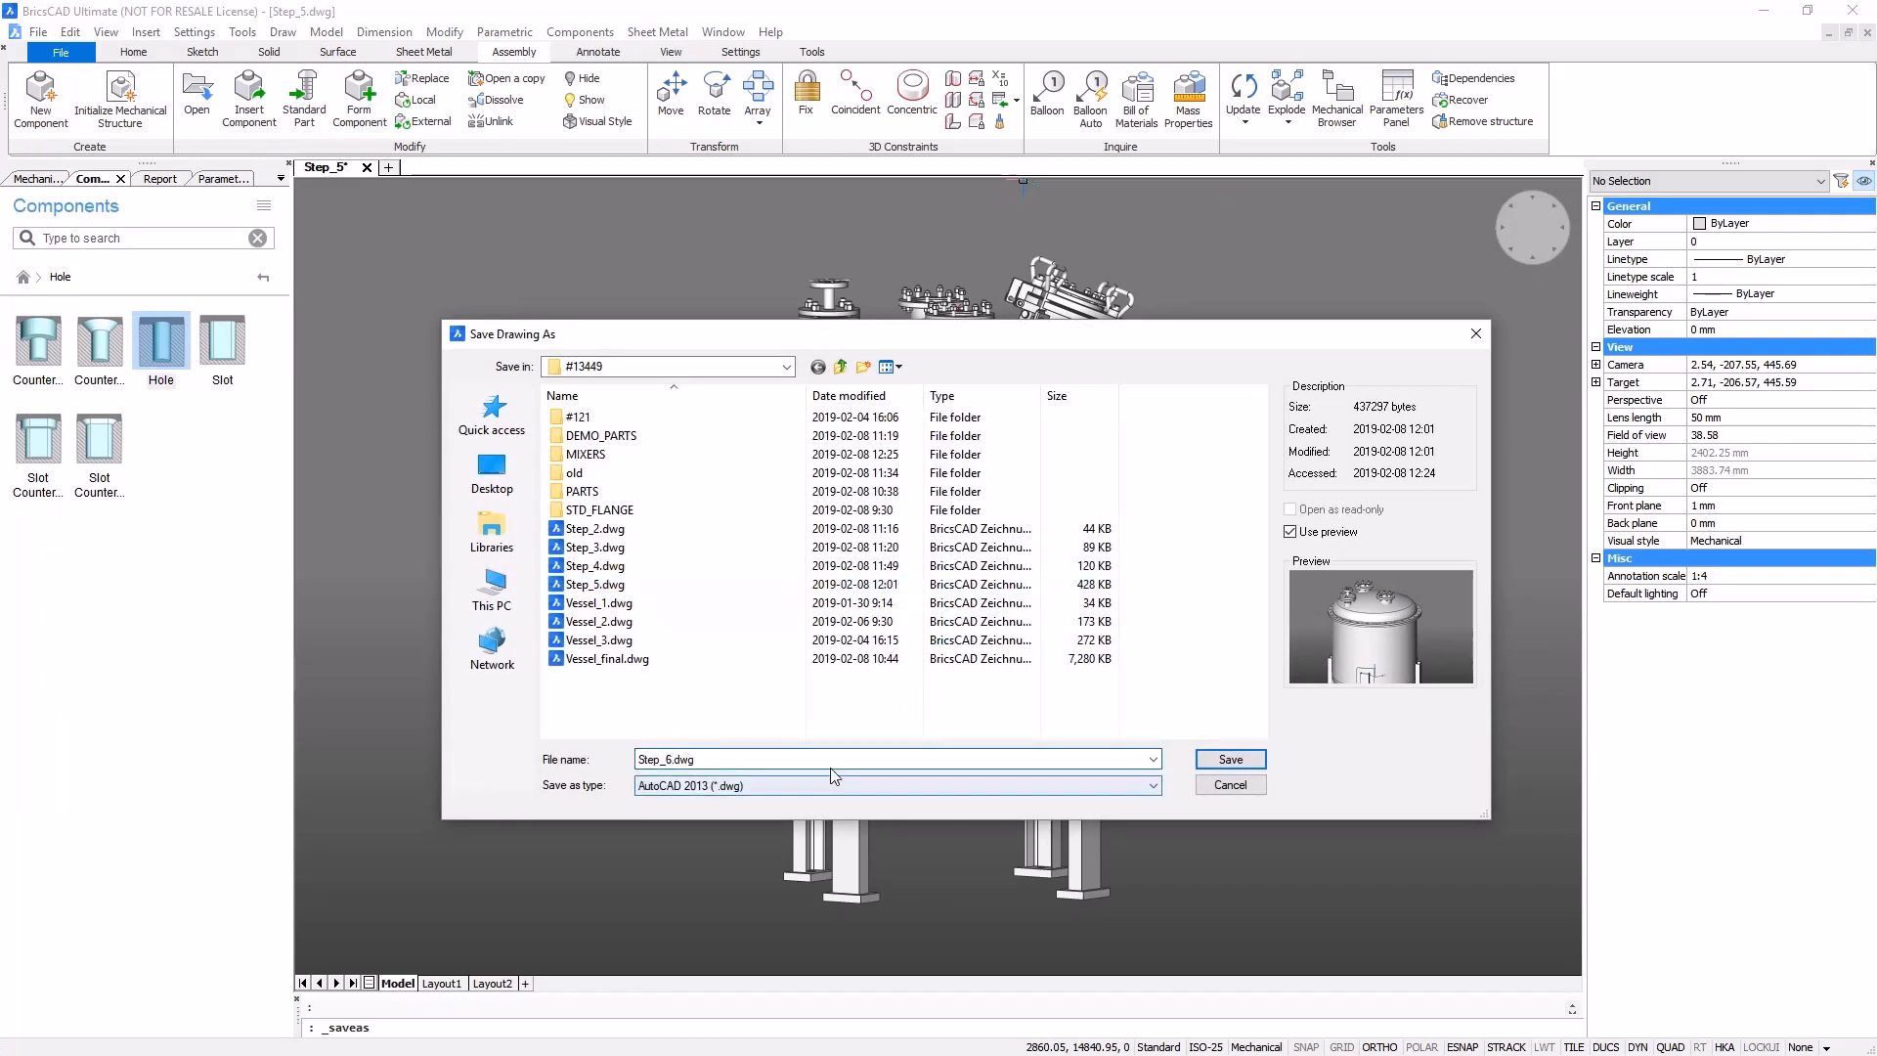
click(1219, 760)
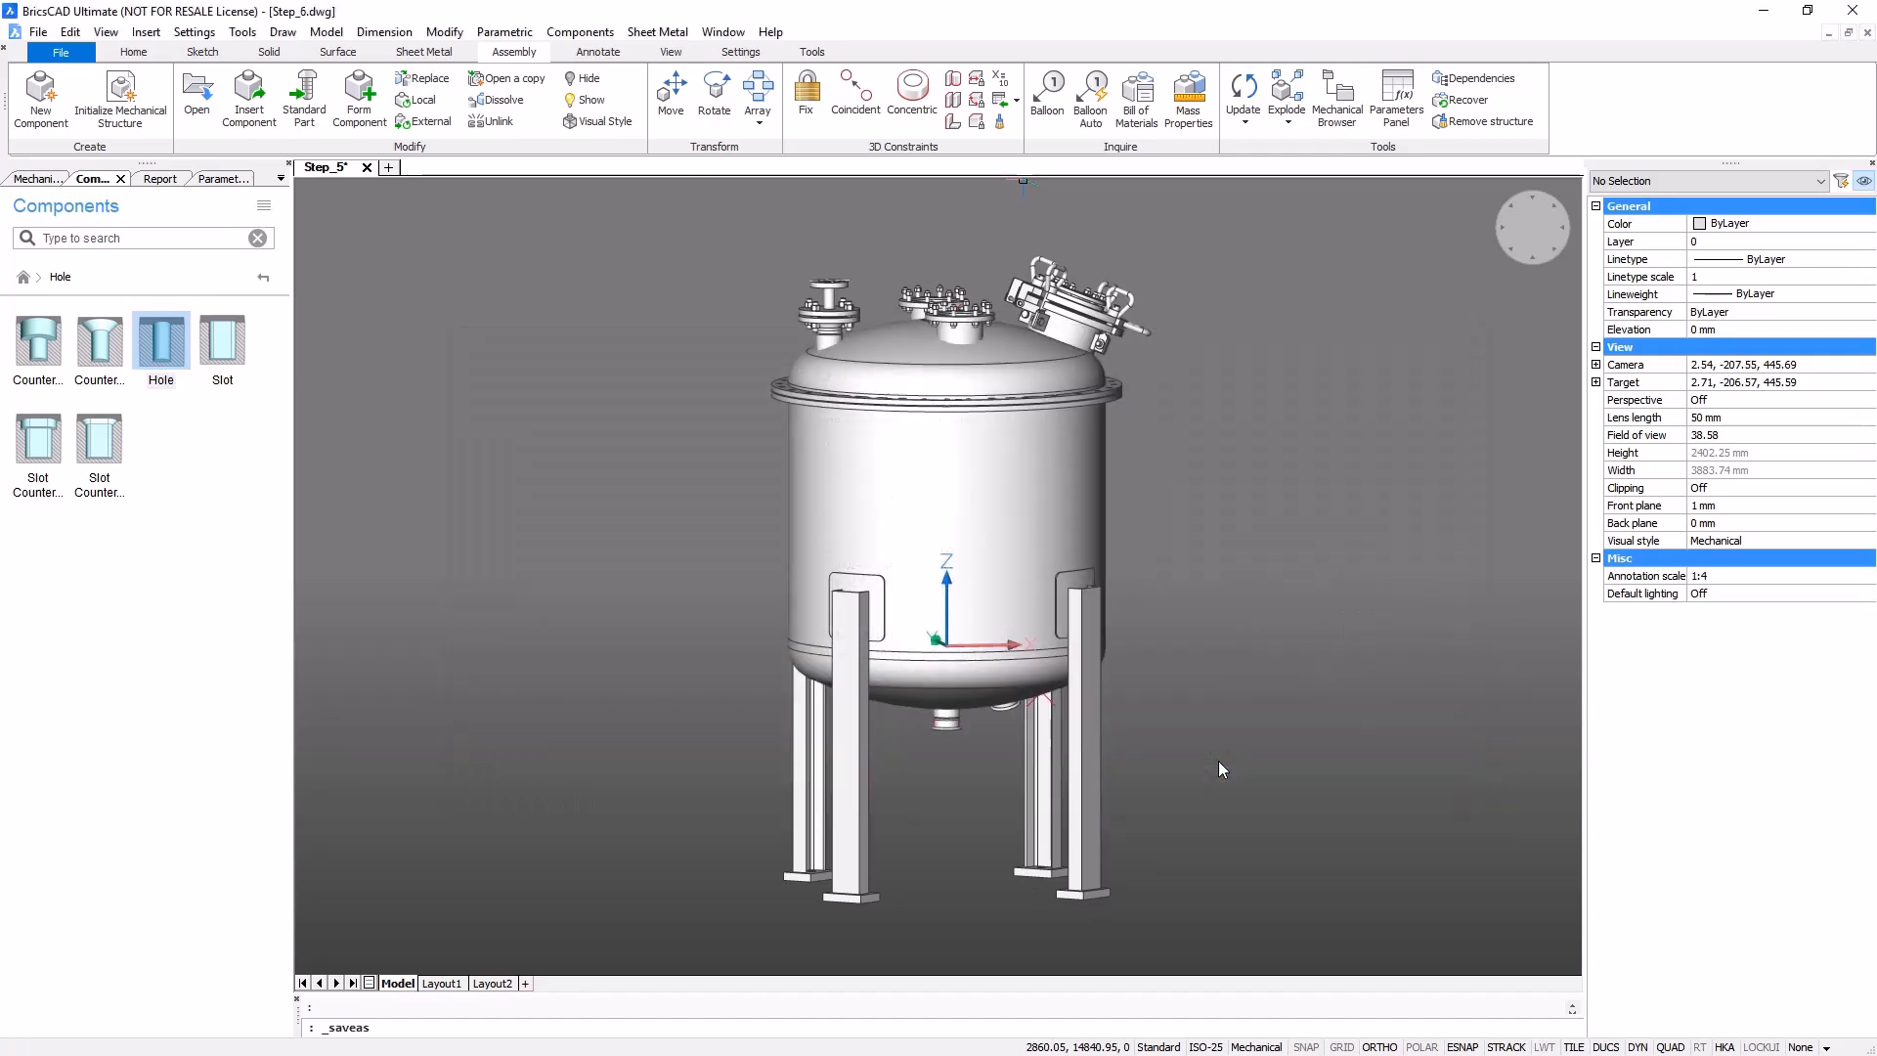
- Search the component library for 4033 and start inserting the ISO 4033 nut with the Multiple option
click(24, 278)
click(78, 238)
text(4033)
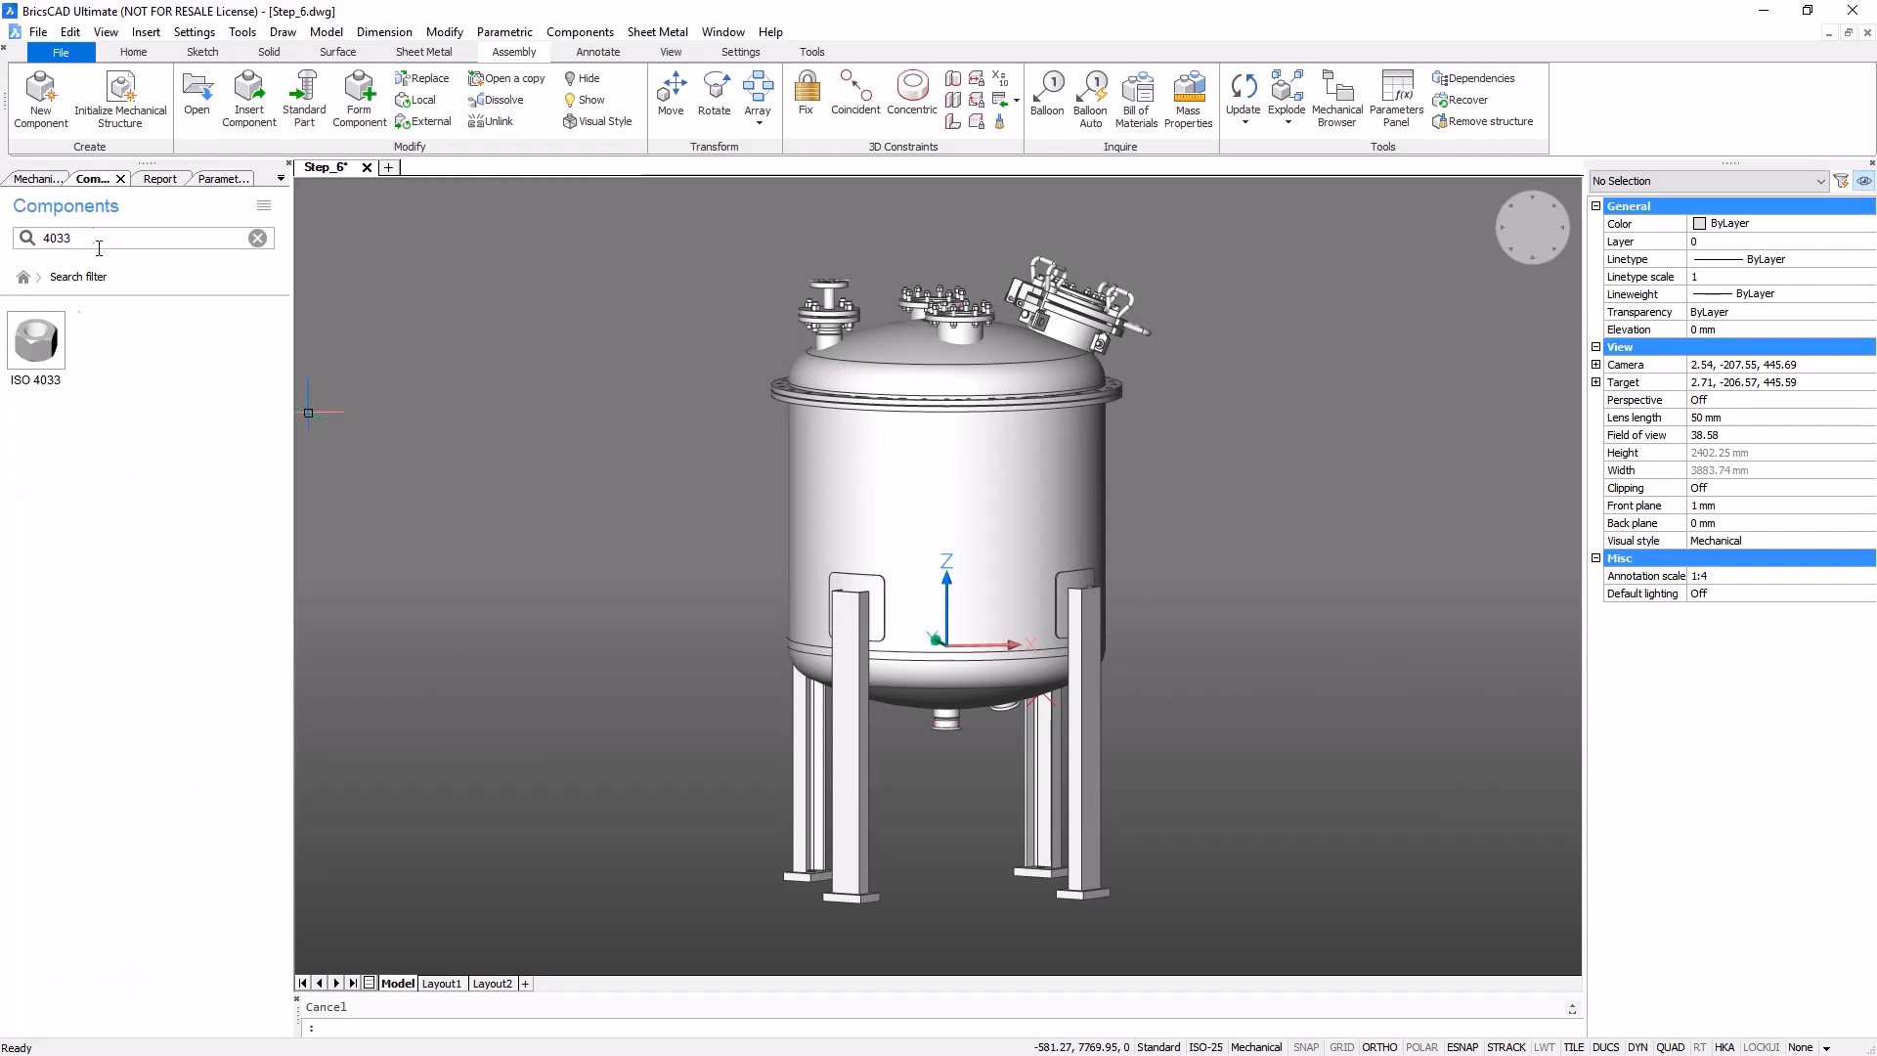
click(36, 339)
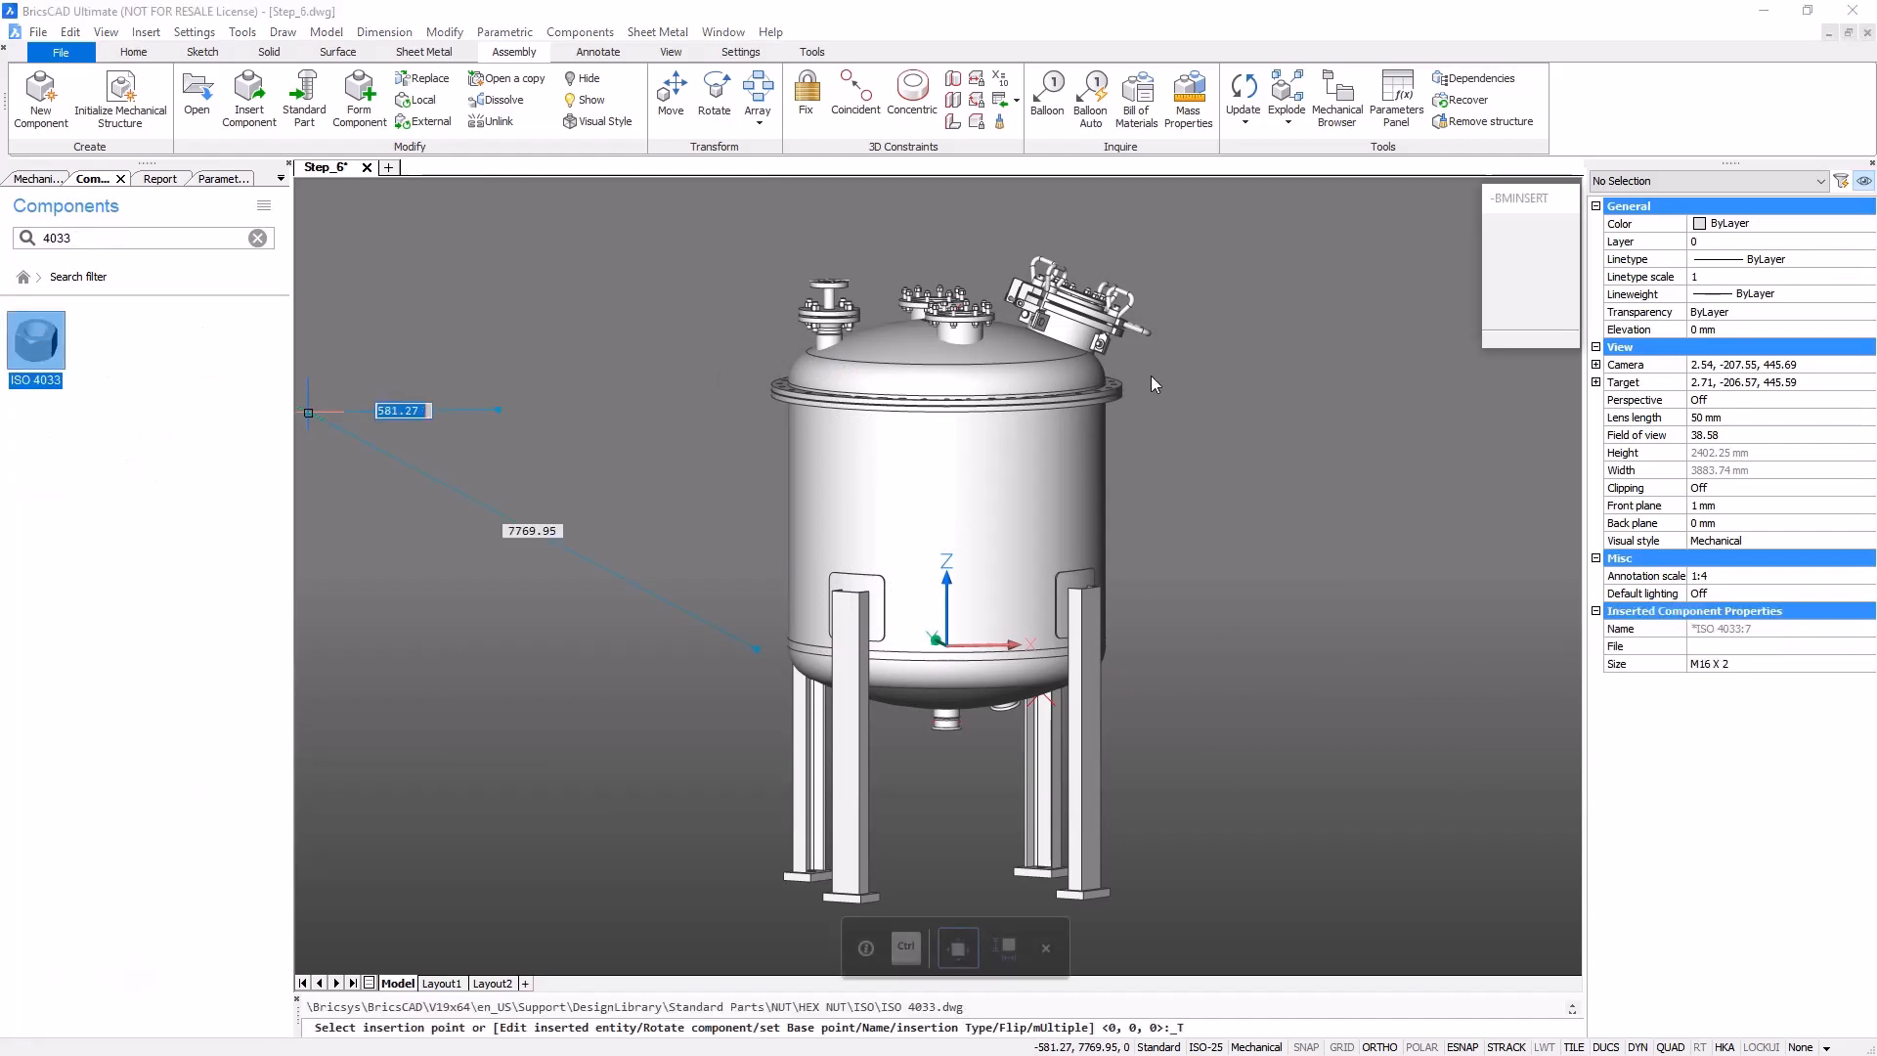
text(U)
key(Return)
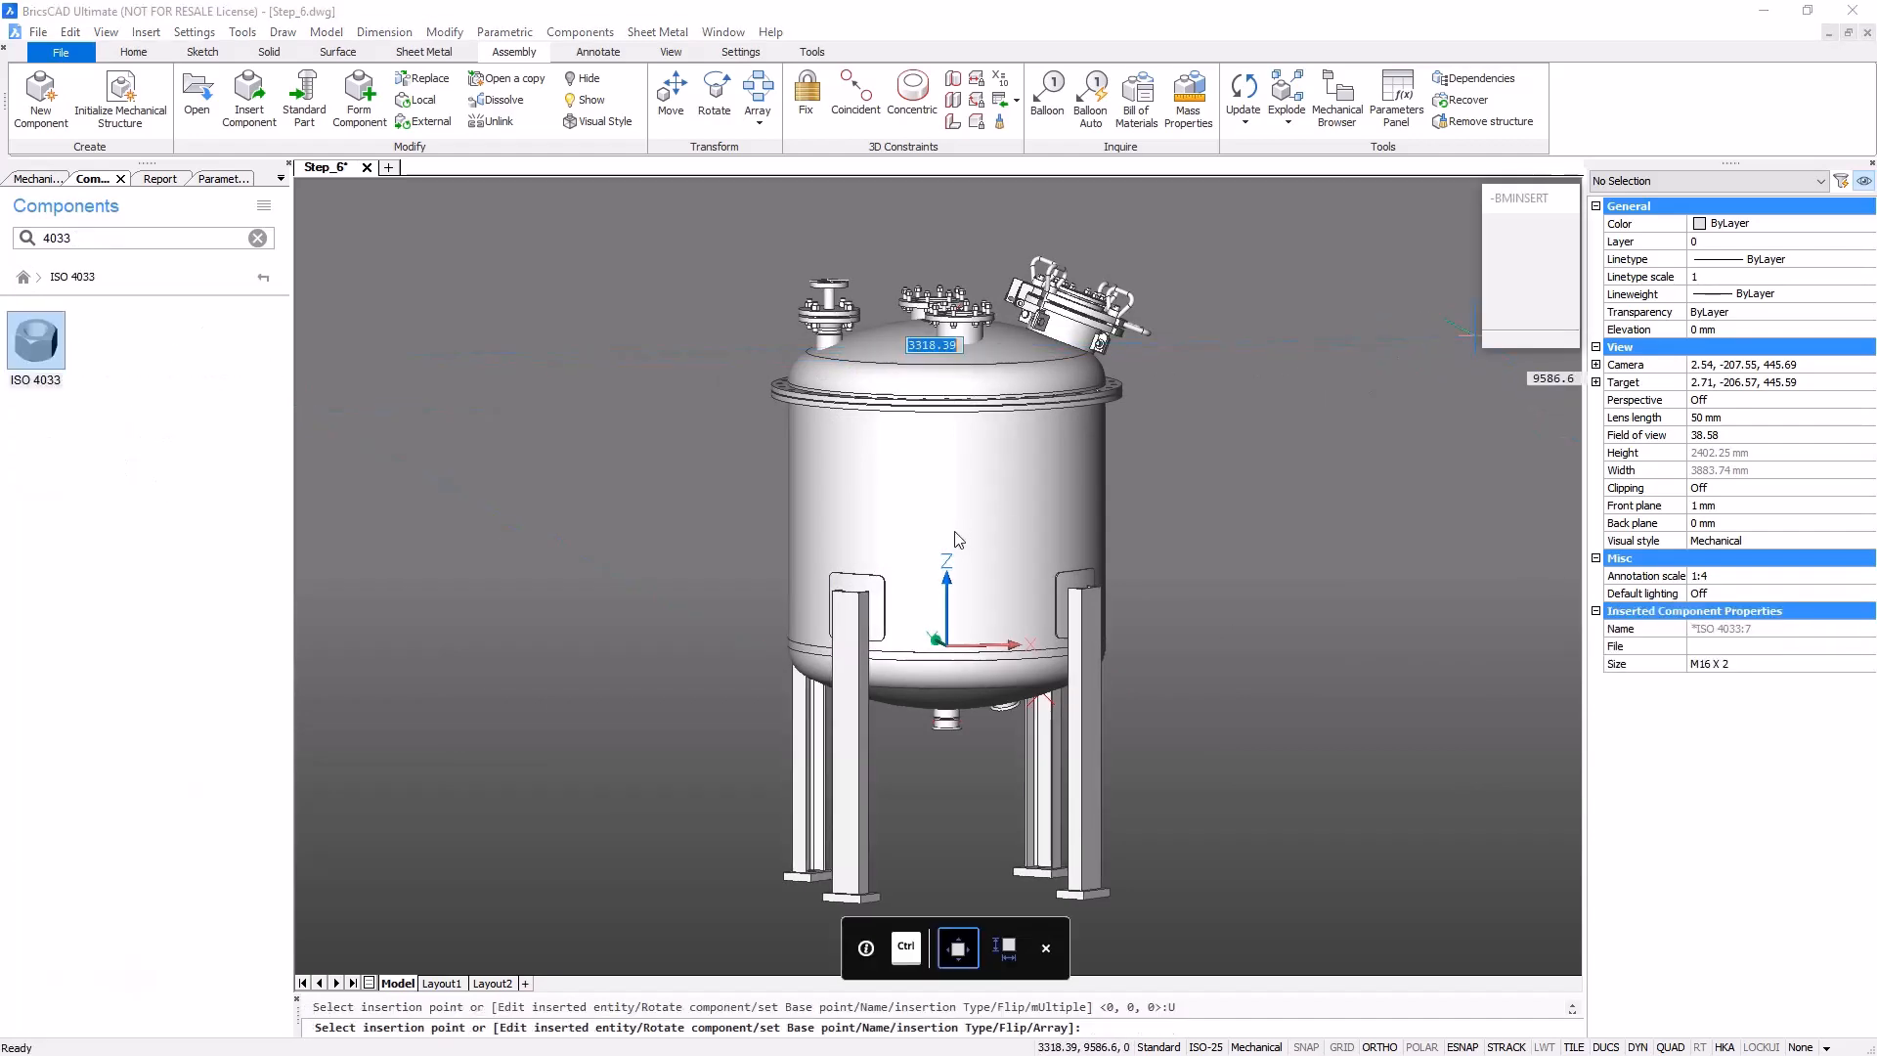
- Place M16 X 2 nuts on the upper and lower faces of the girth flanges at one bolt hole, and end the insertion
scroll(954, 533, up, 5)
scroll(939, 313, up, 10)
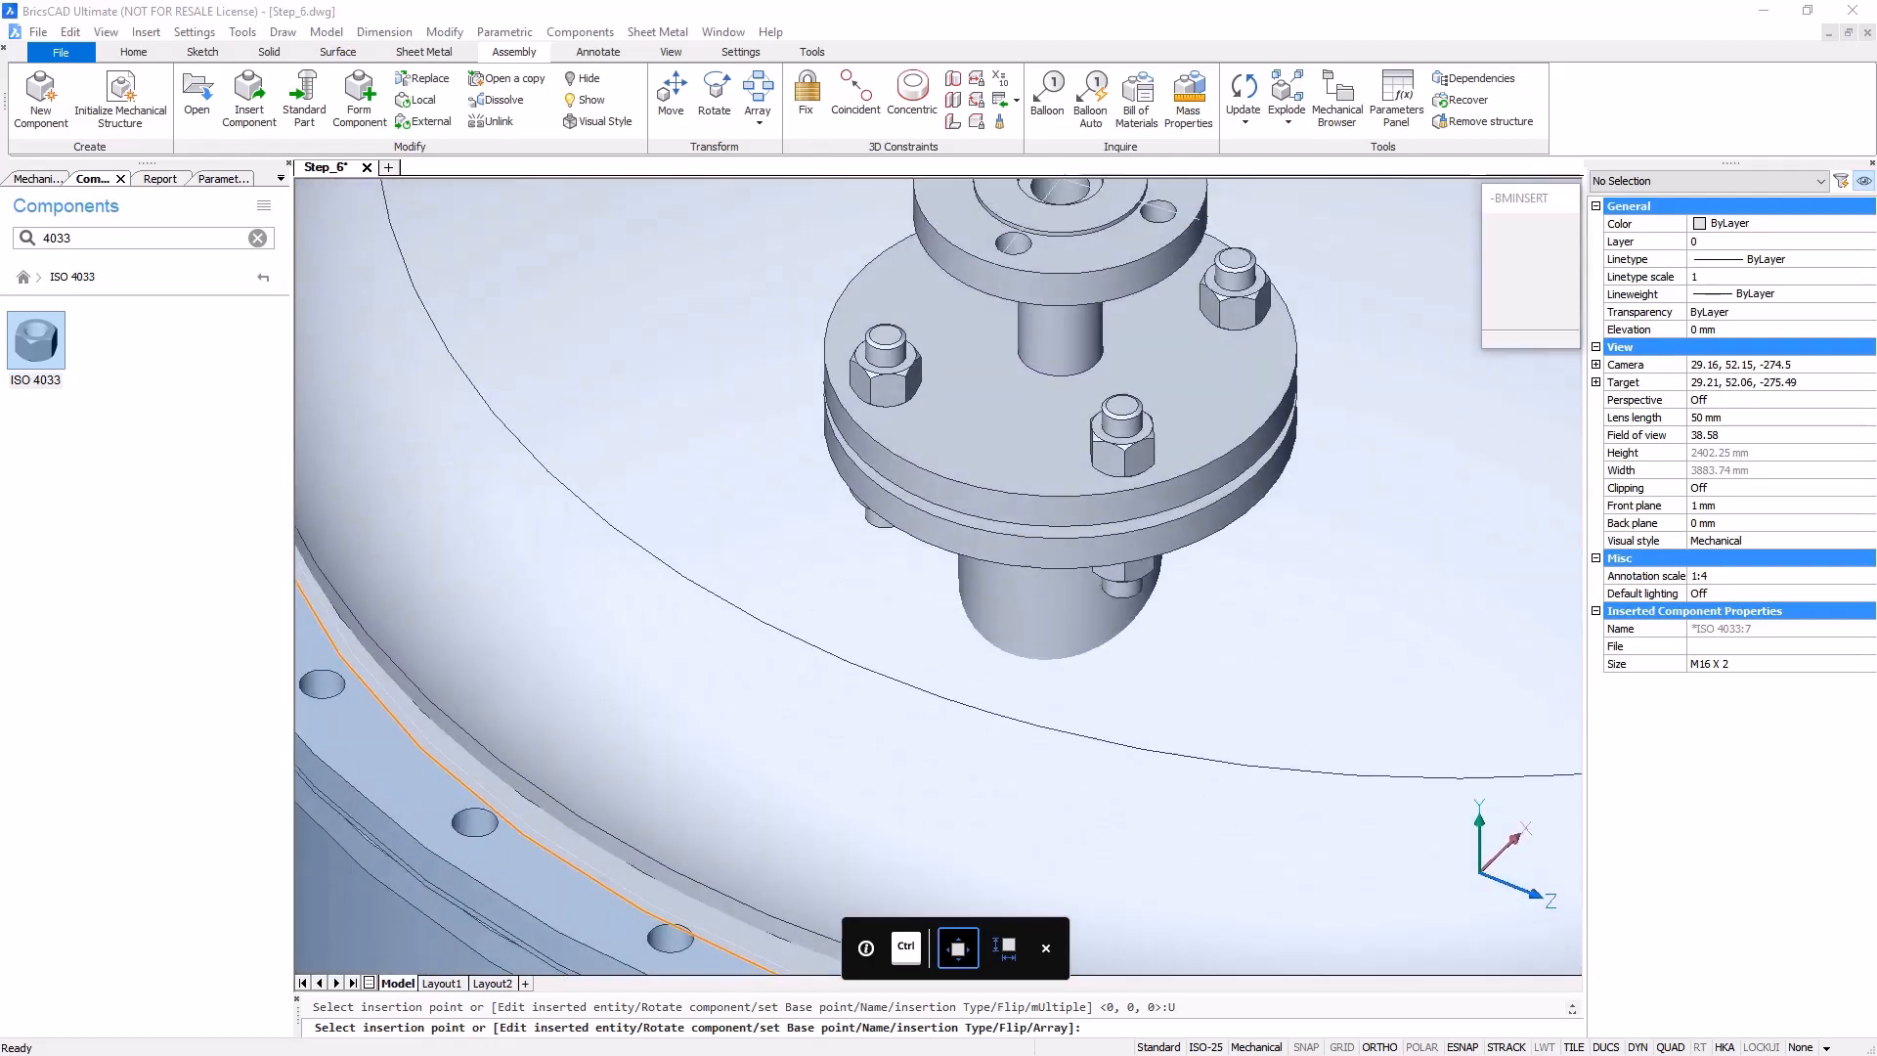
scroll(1131, 567, up, 6)
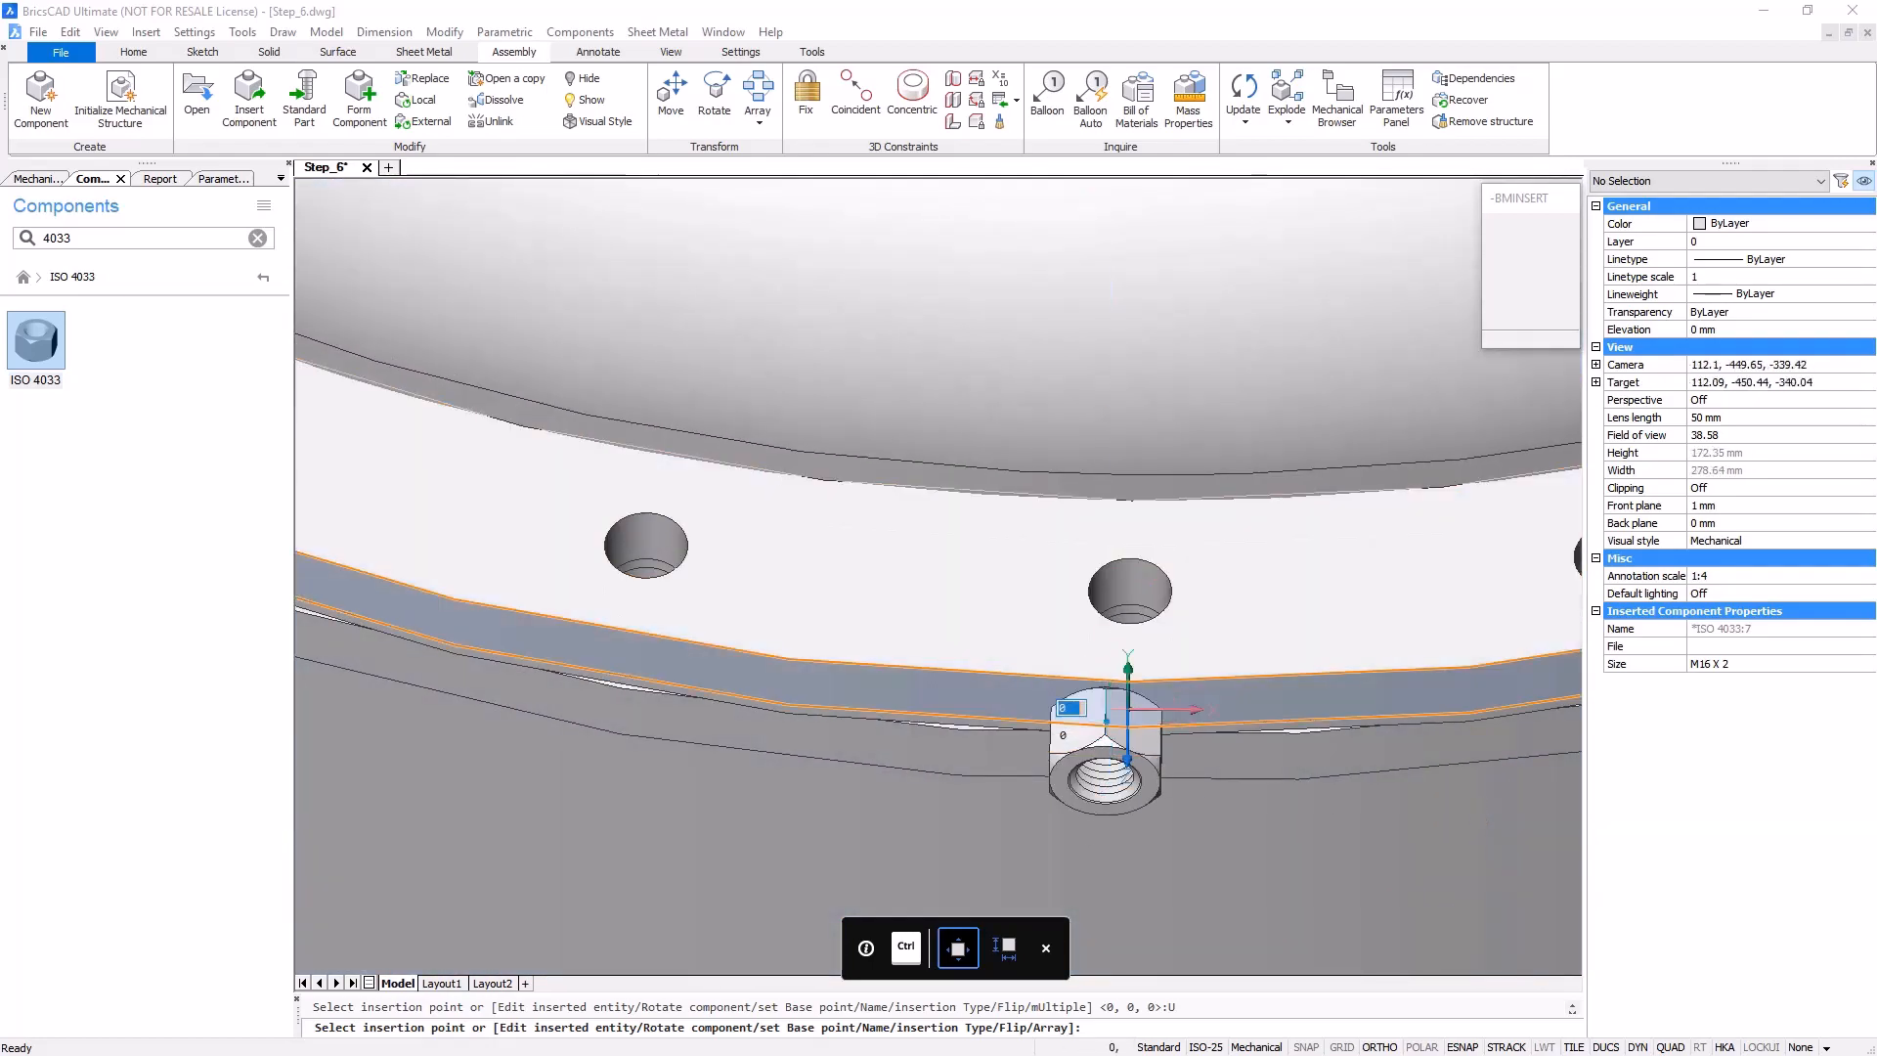
shift+middle_drag(1173, 592, 1194, 548)
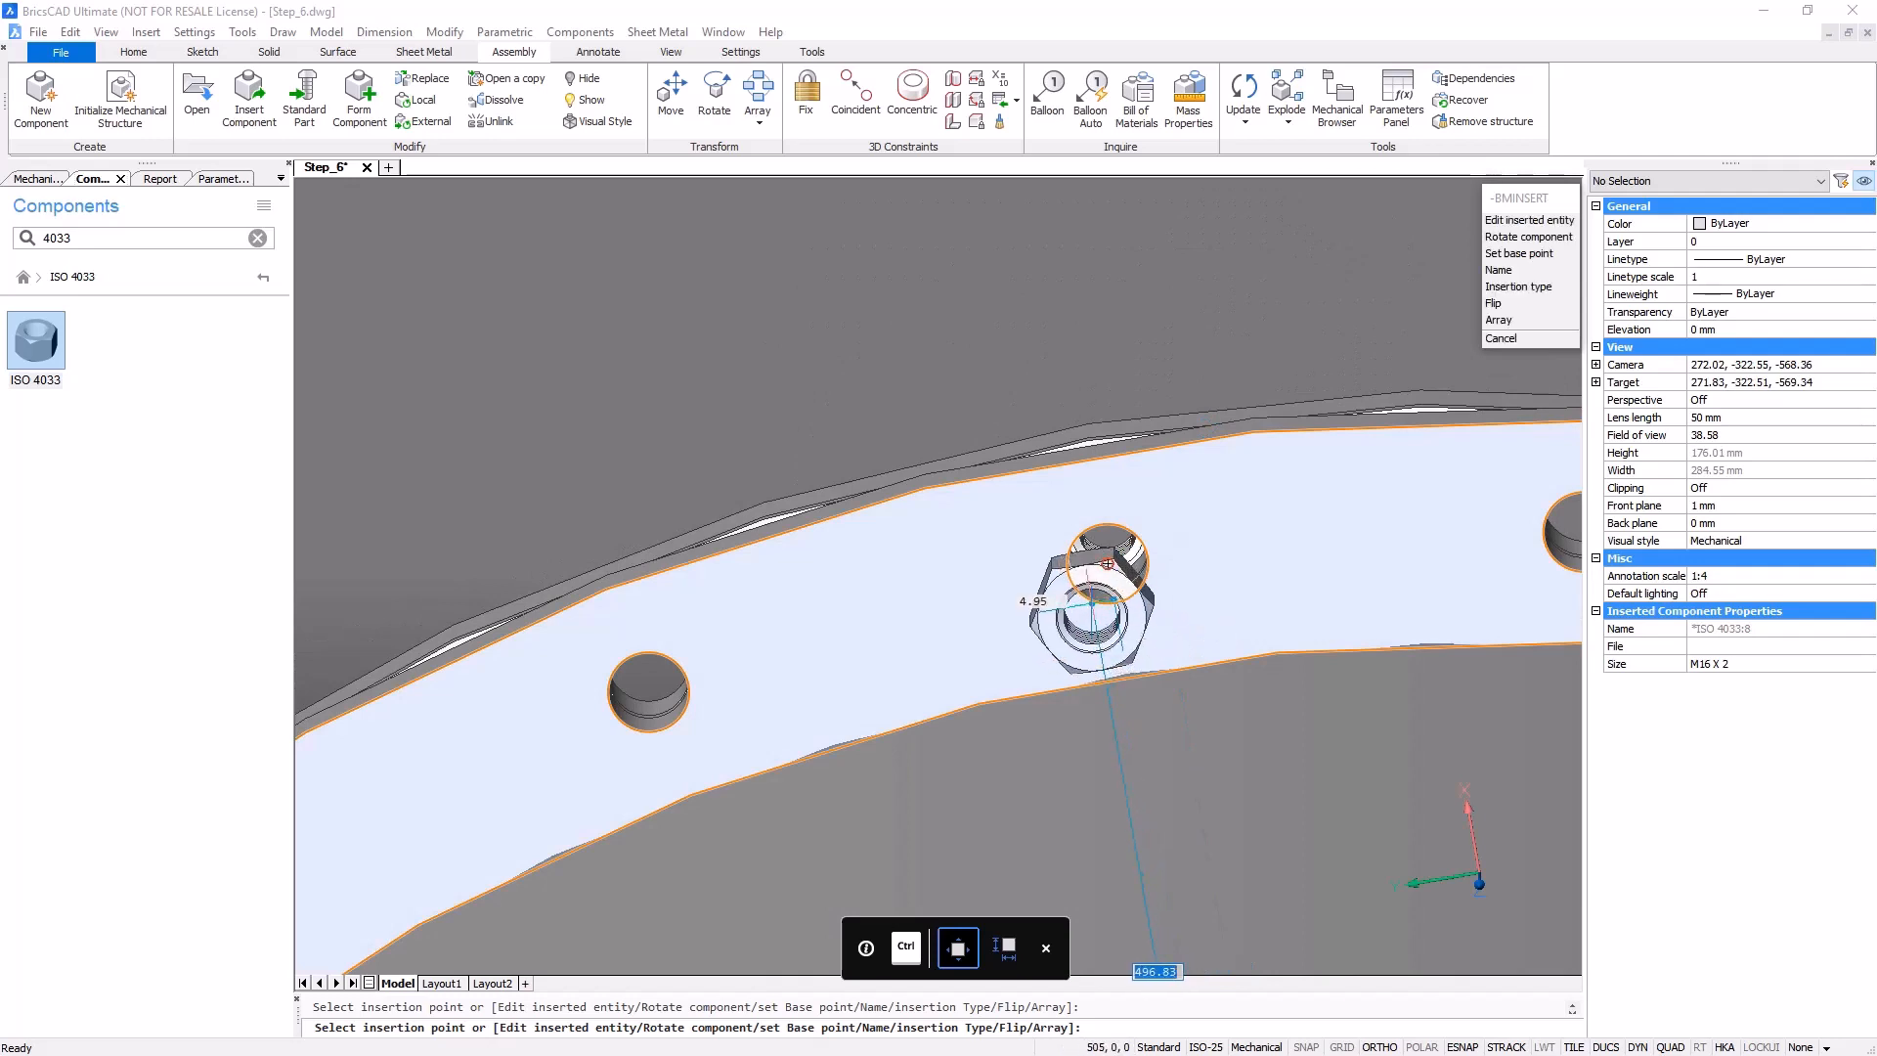
key(Escape)
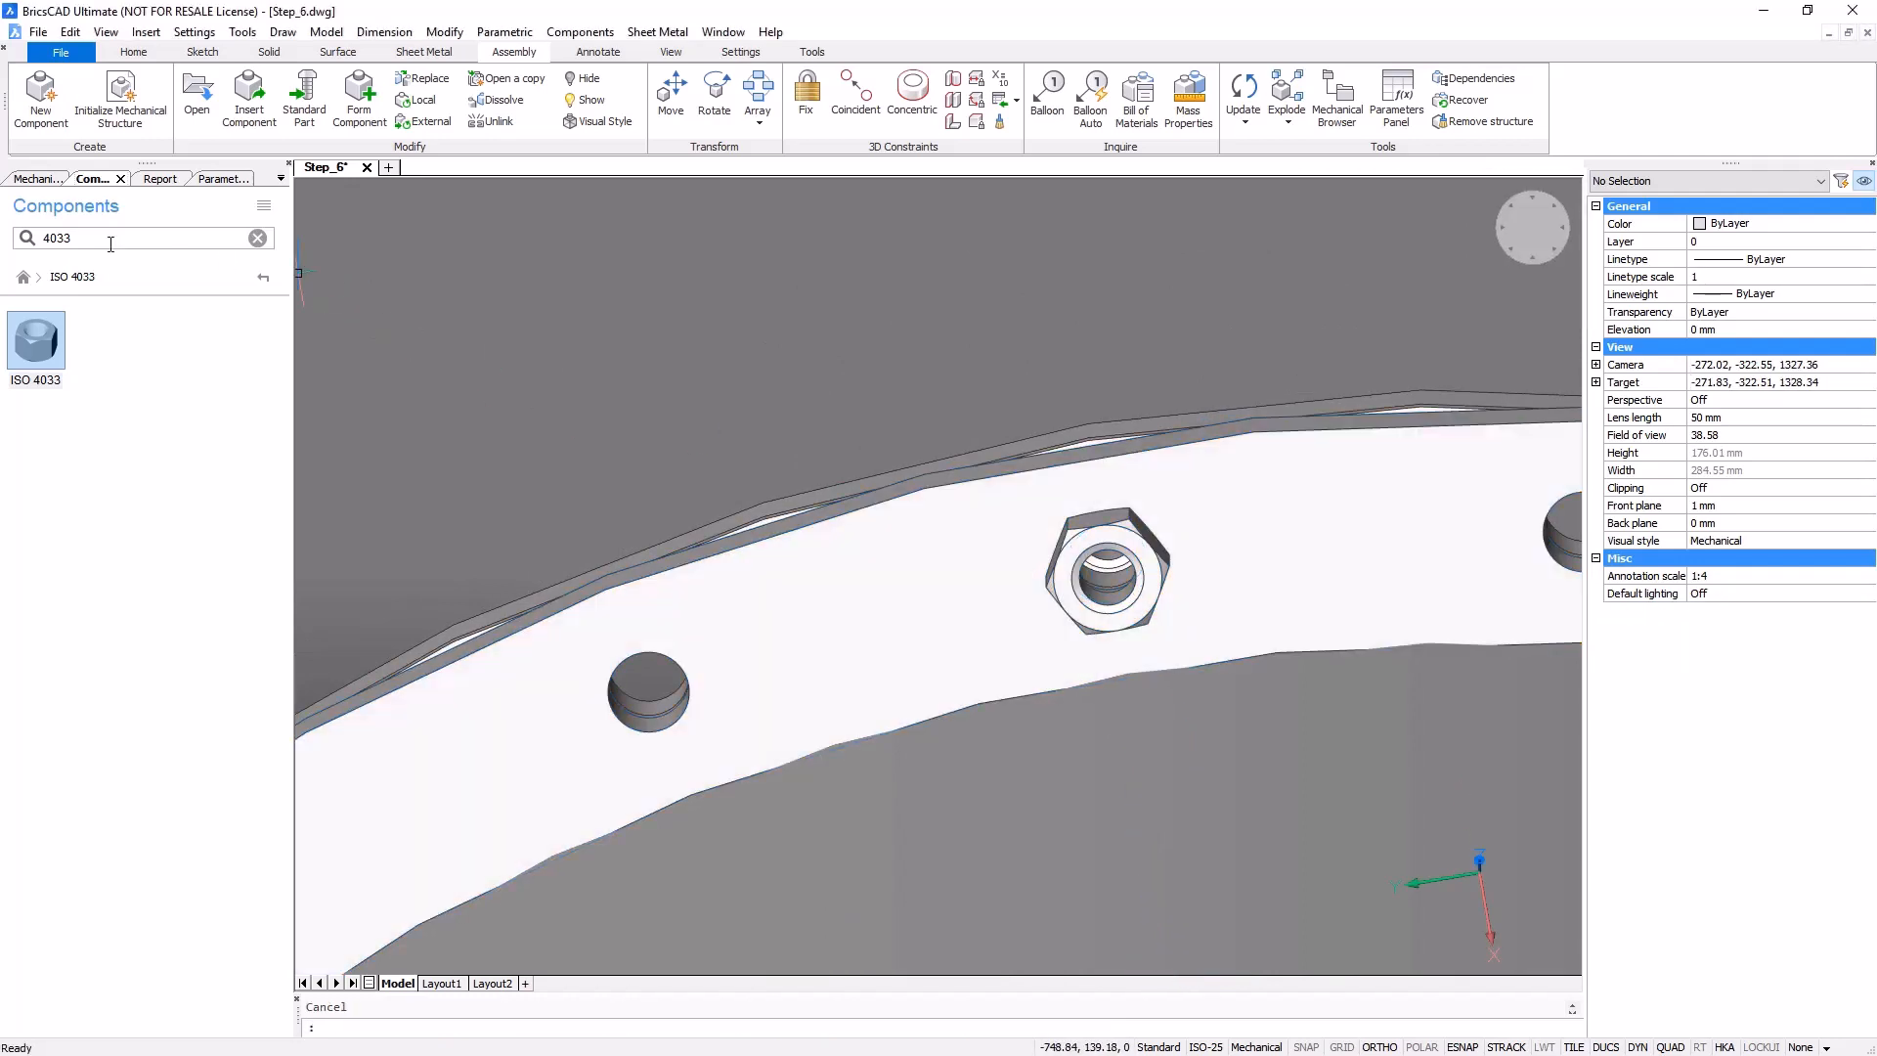
- Search the component library for "thre" and start inserting the MM-THD threaded rod from the DIN thread standards
drag(91, 242, 7, 241)
text(thre)
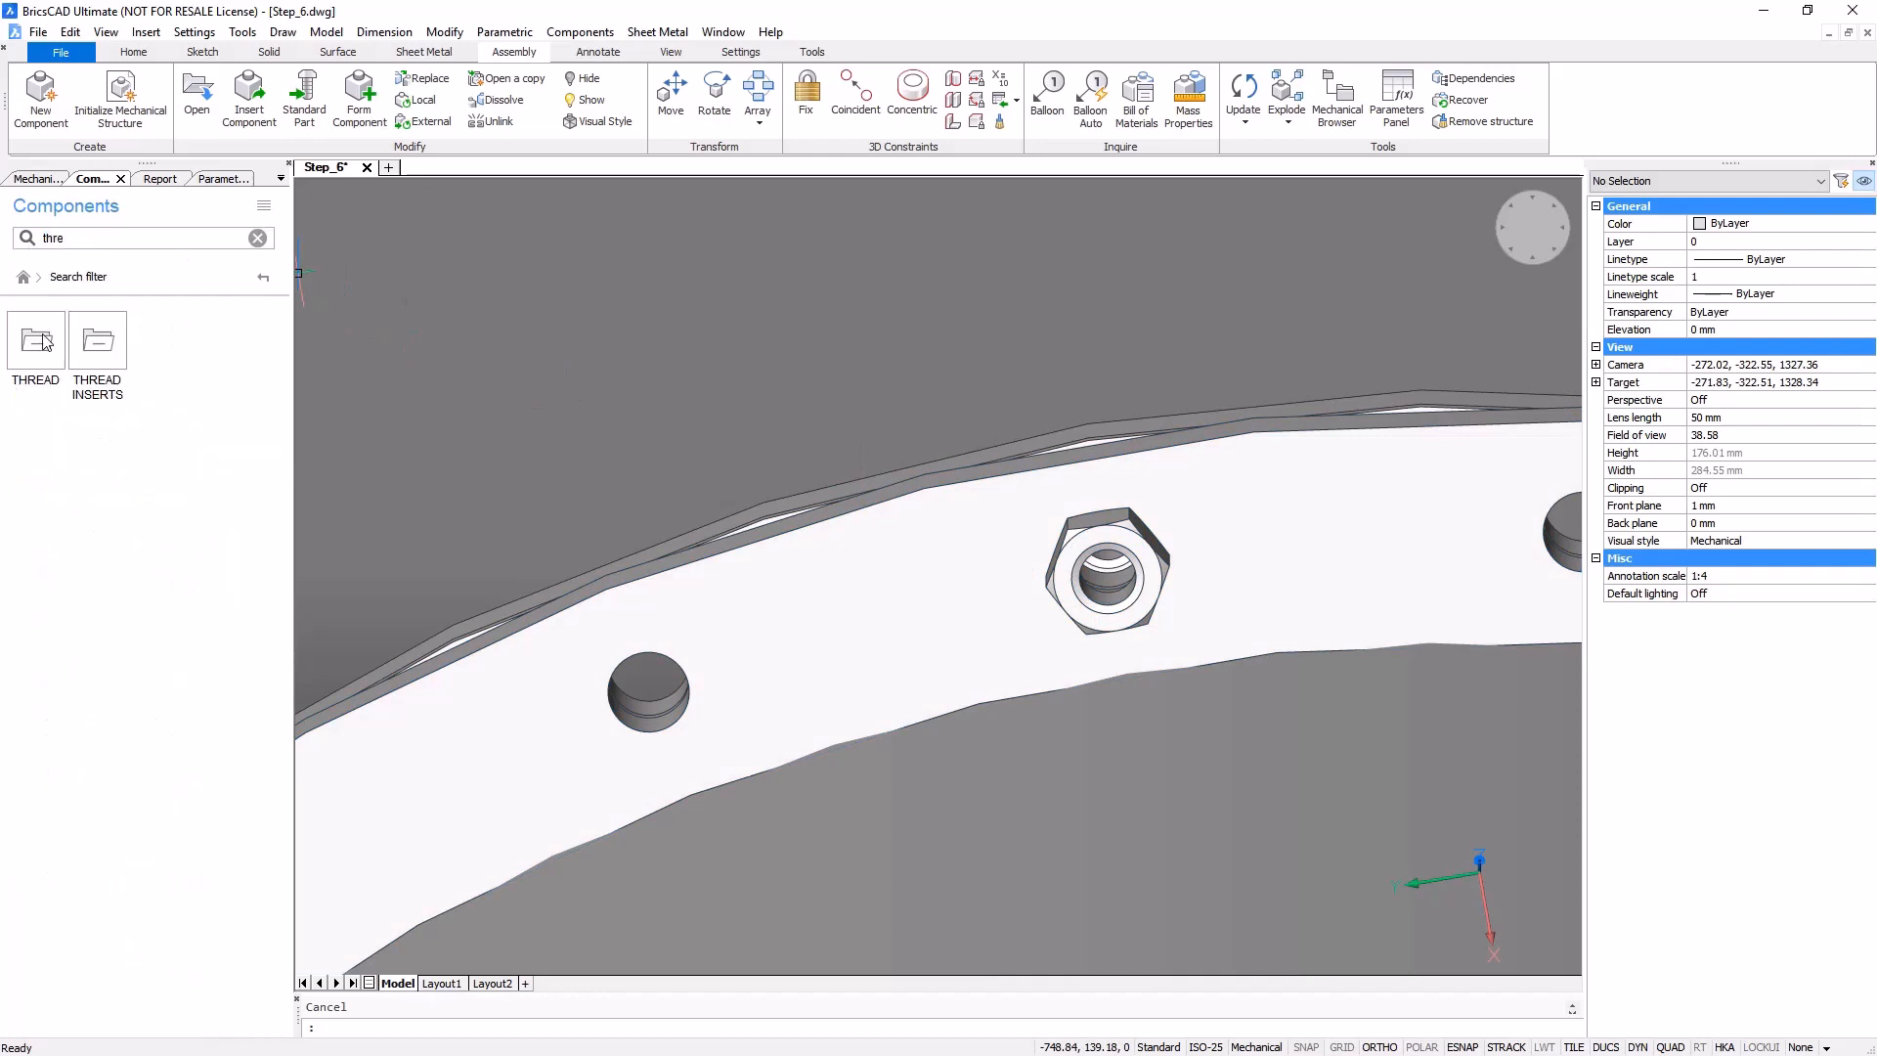
click(38, 340)
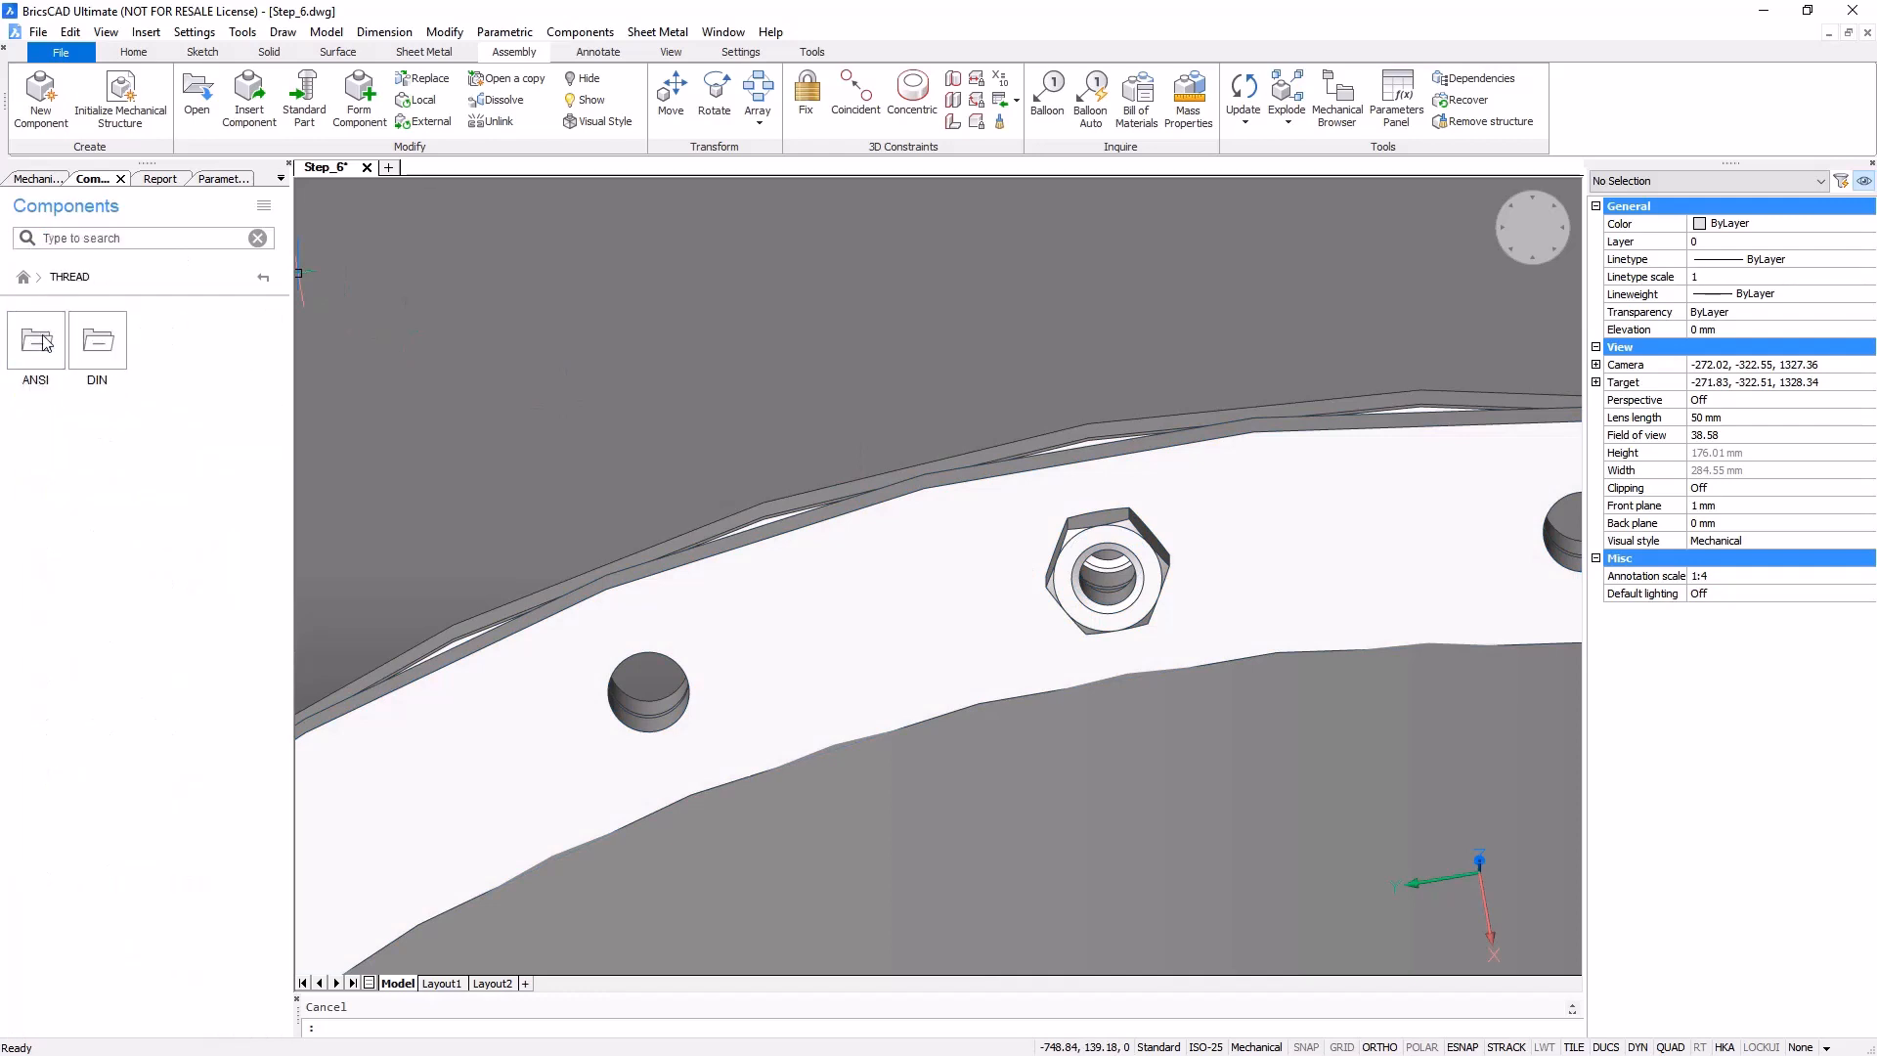
click(97, 342)
click(37, 342)
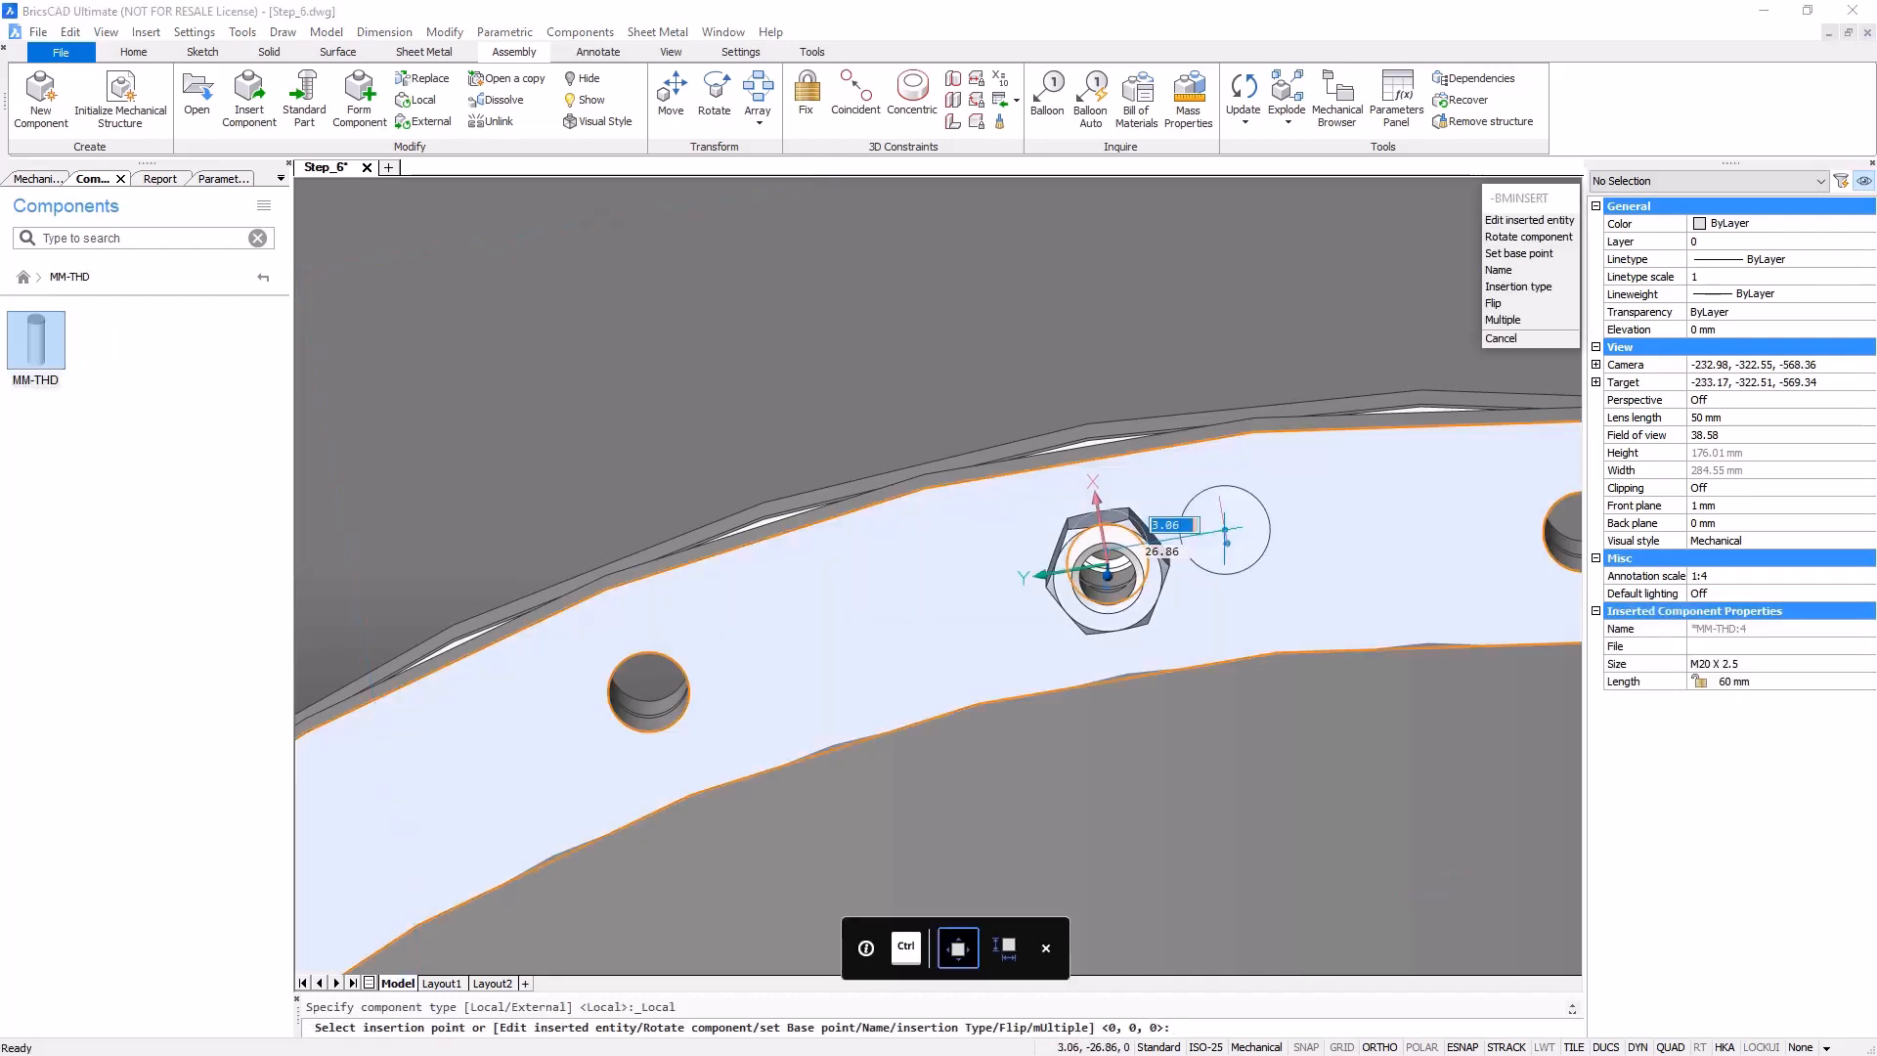
- Set the threaded rod to size M16 X 2 and length 90 mm, and place it concentric in the girth flange nut
click(1711, 664)
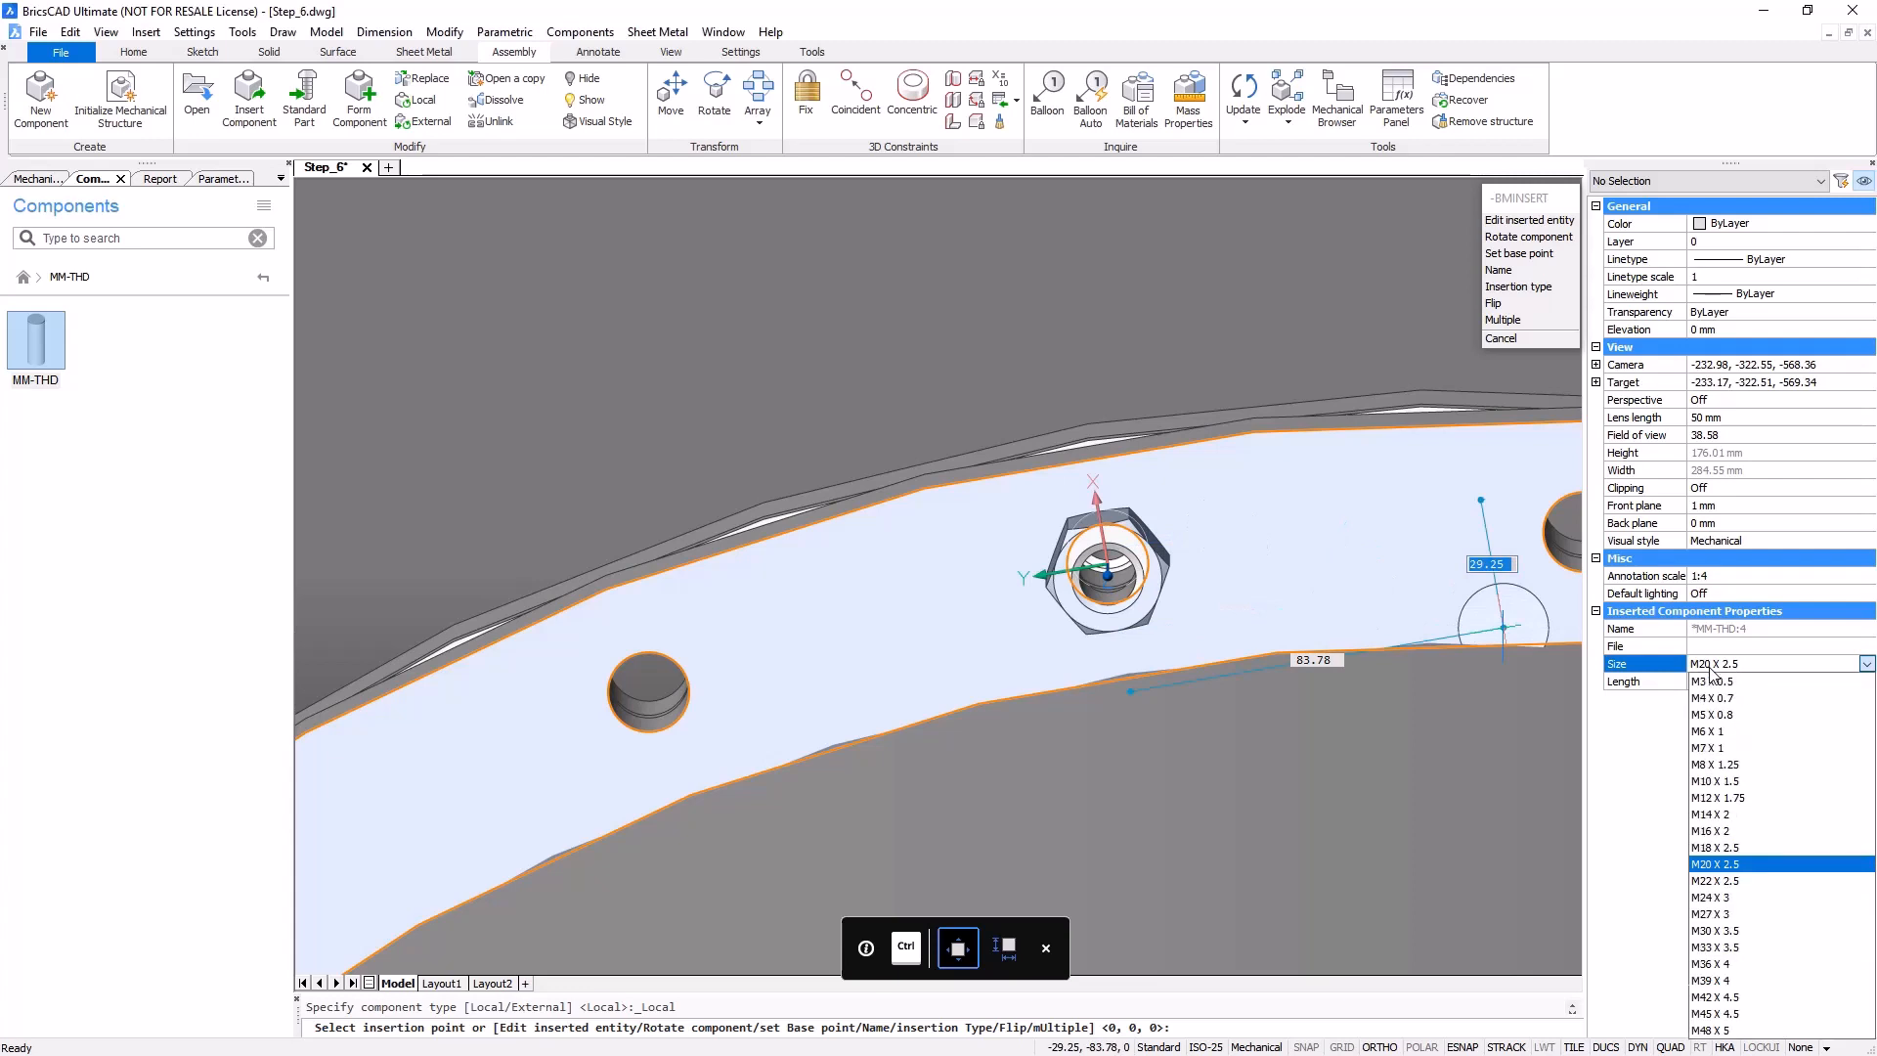
click(1713, 831)
click(1739, 682)
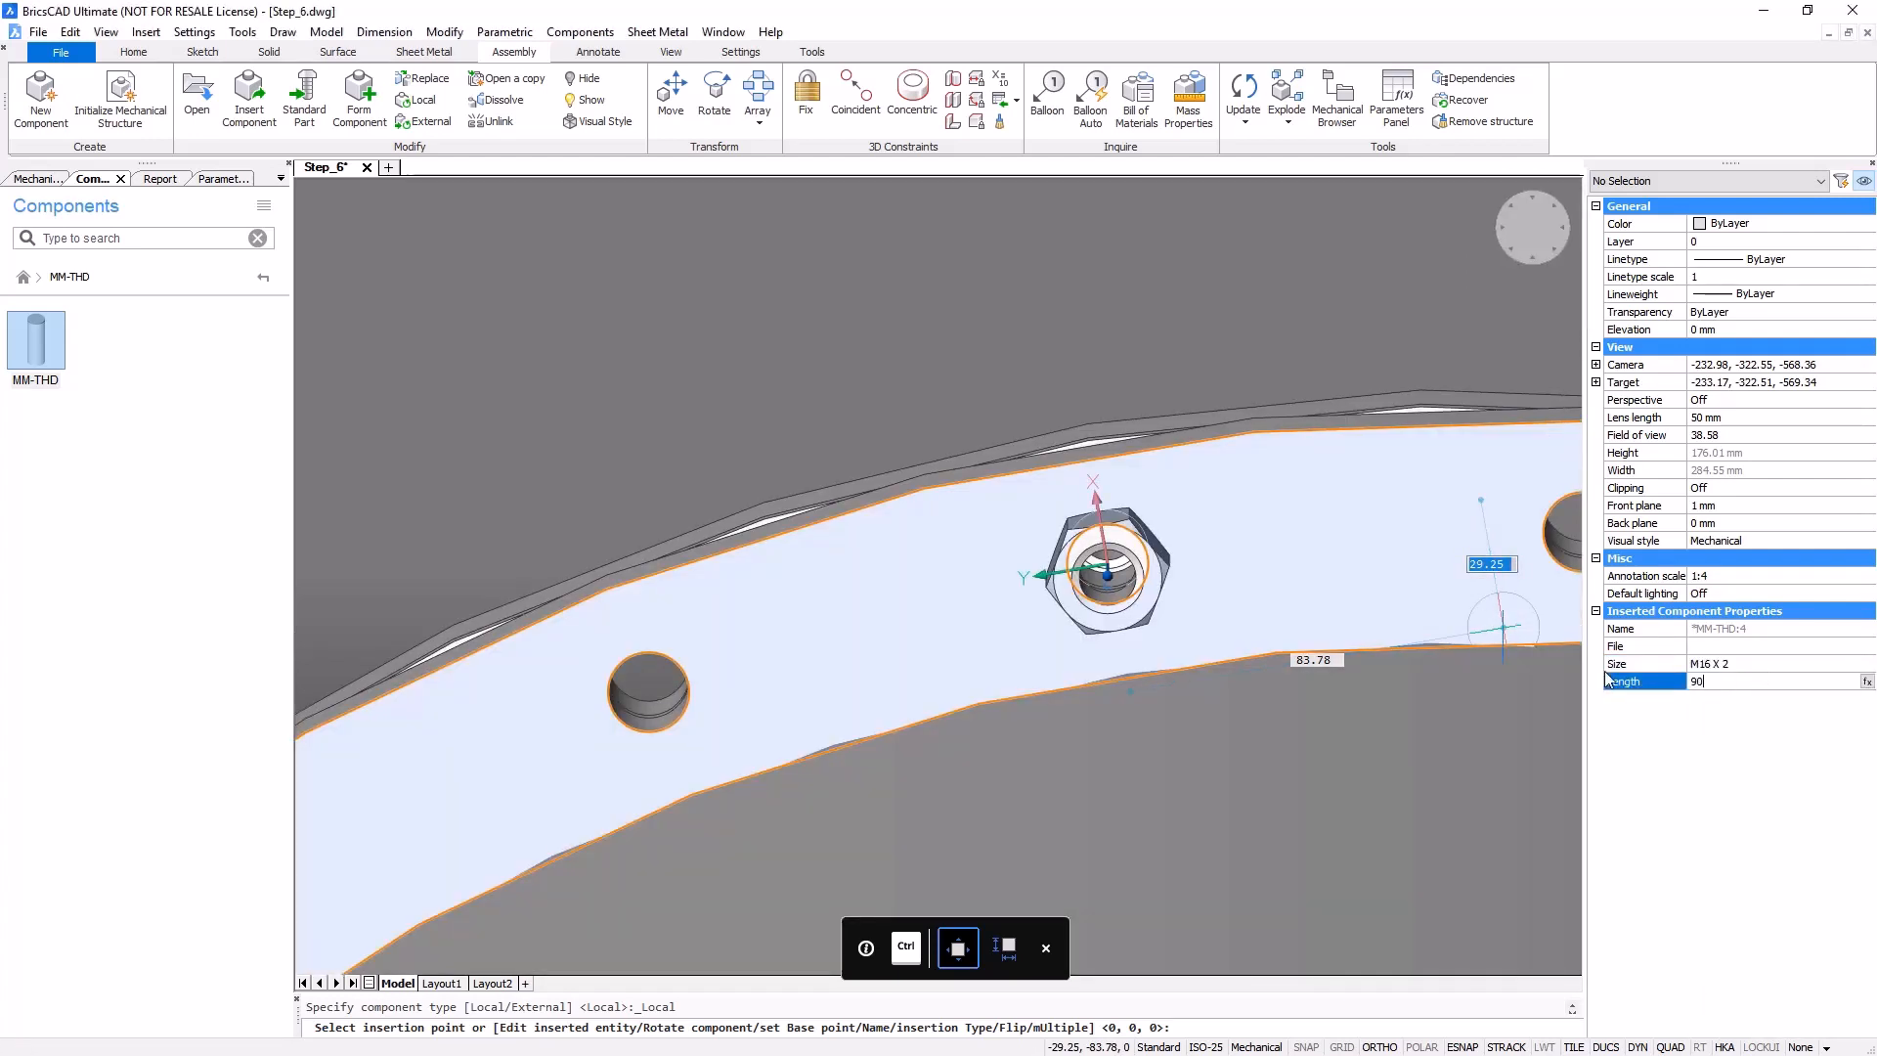
click(1134, 611)
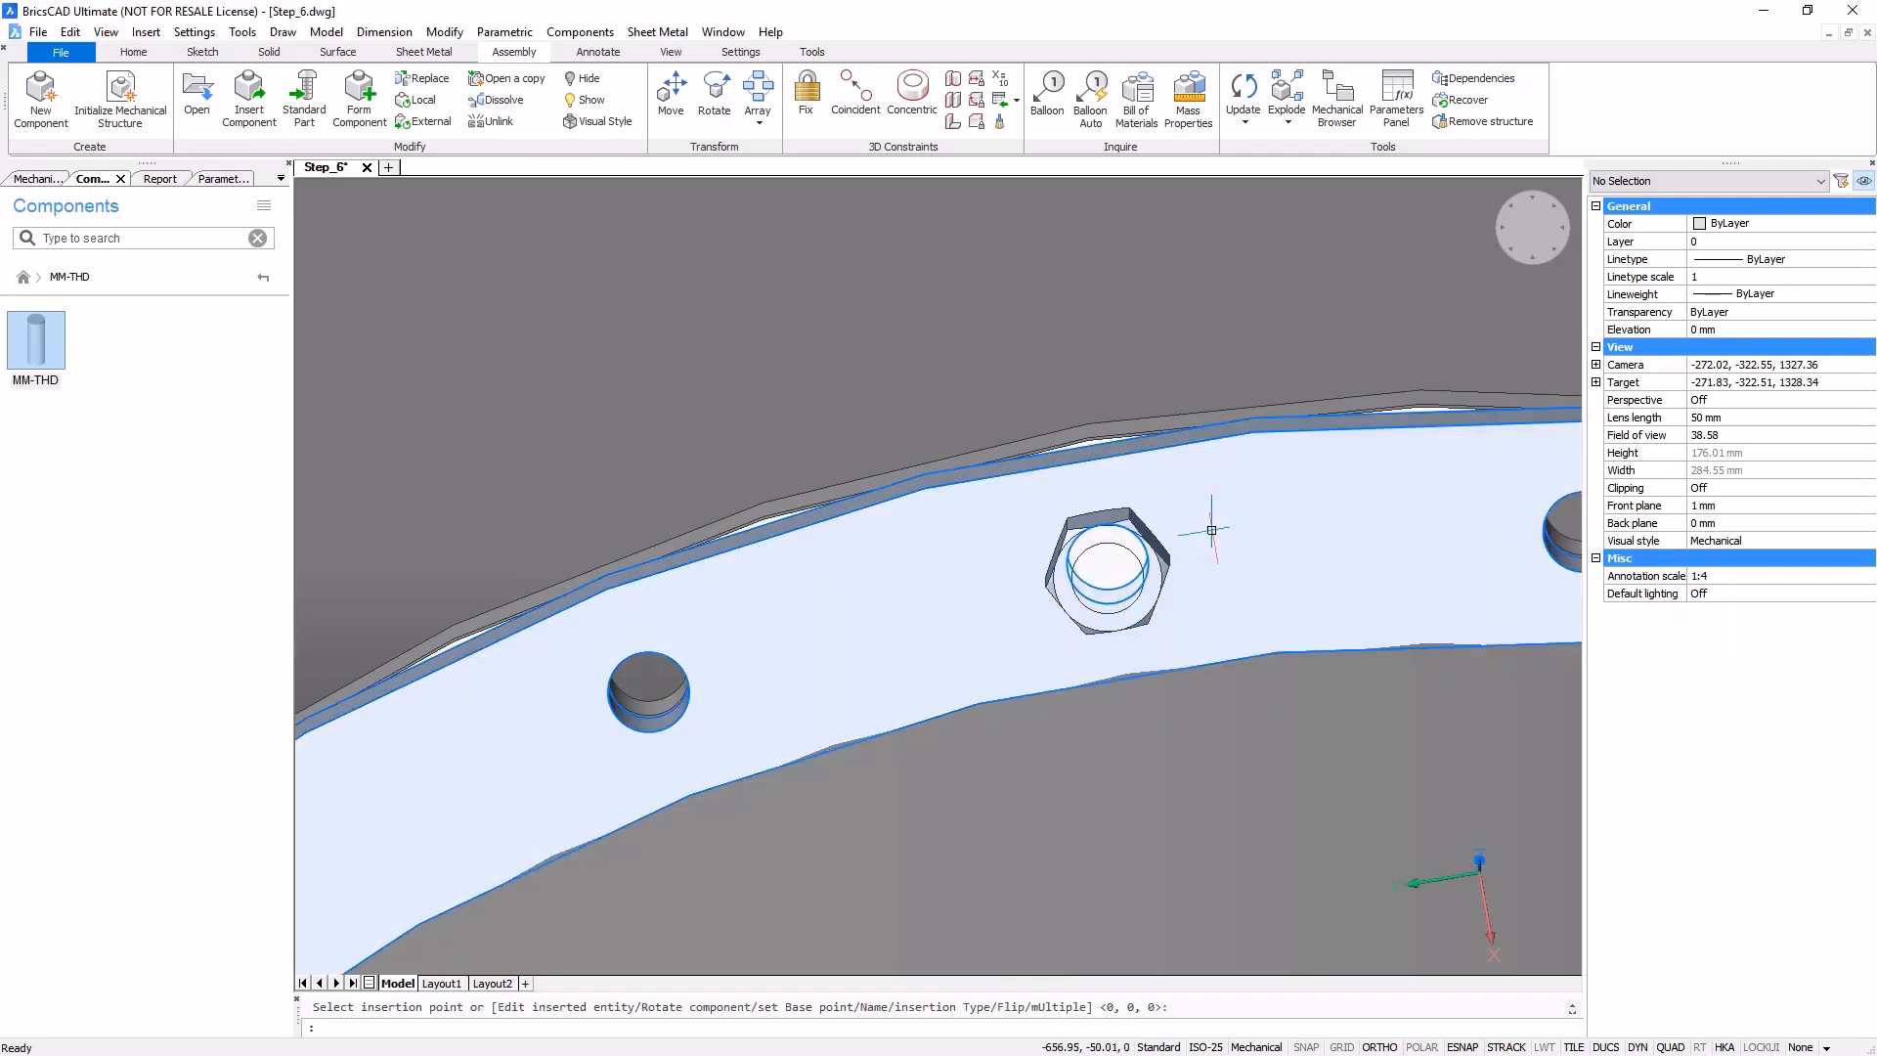
- Move the threaded rod 10 mm down along its axis through the two girth flange nuts
shift+middle_drag(1211, 530, 1175, 843)
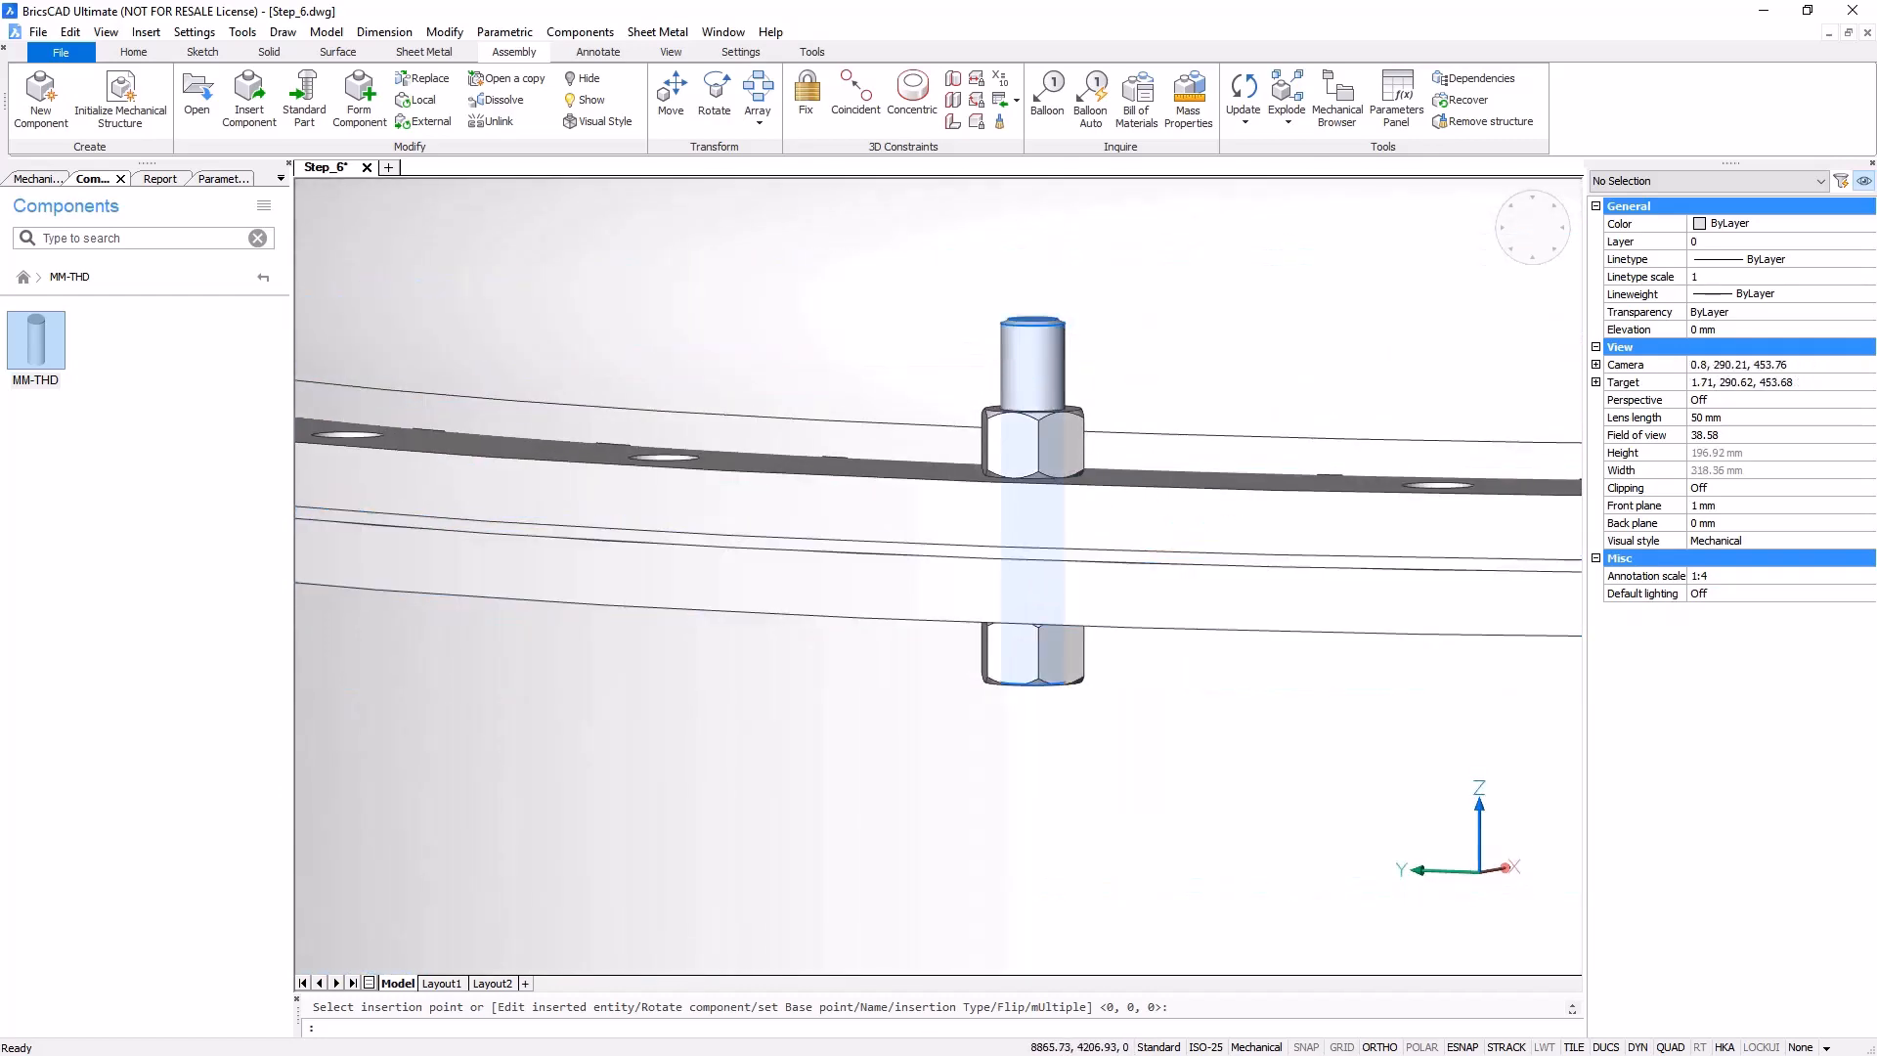
click(1036, 400)
click(1043, 402)
scroll(1043, 367, down, 6)
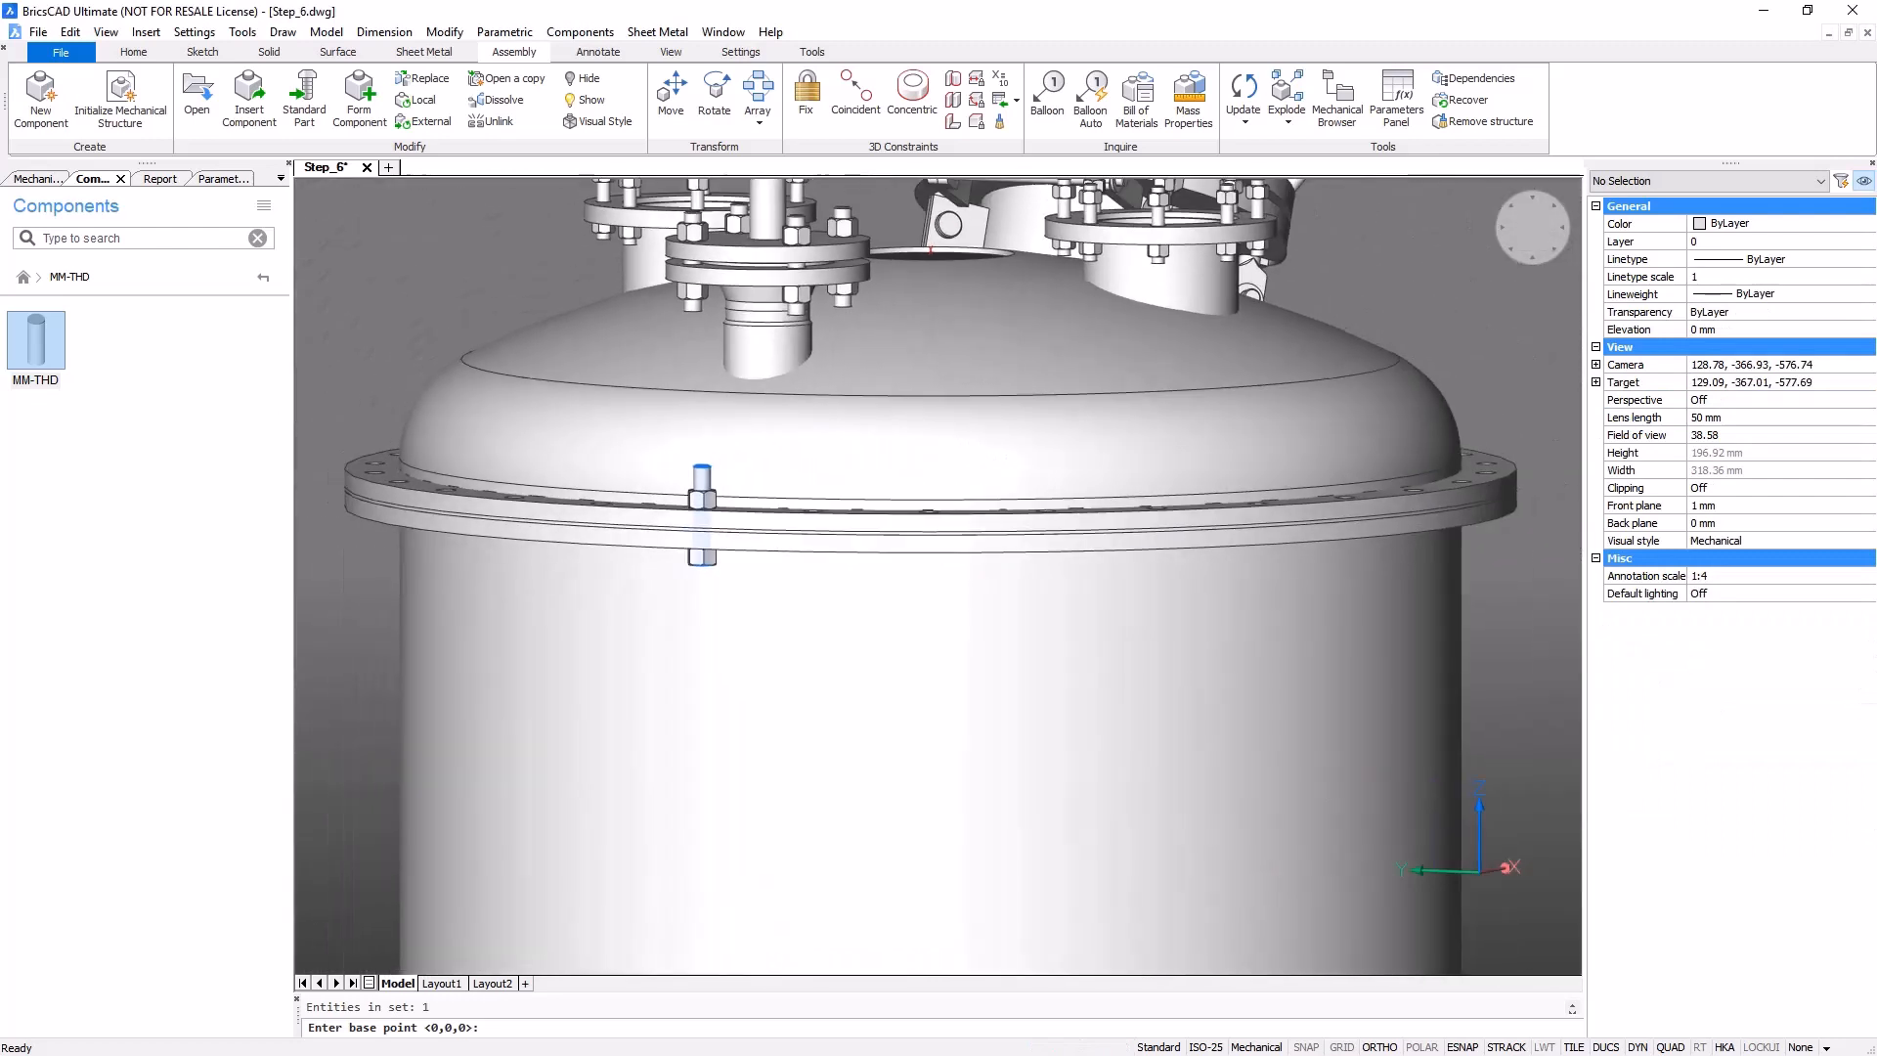
click(334, 262)
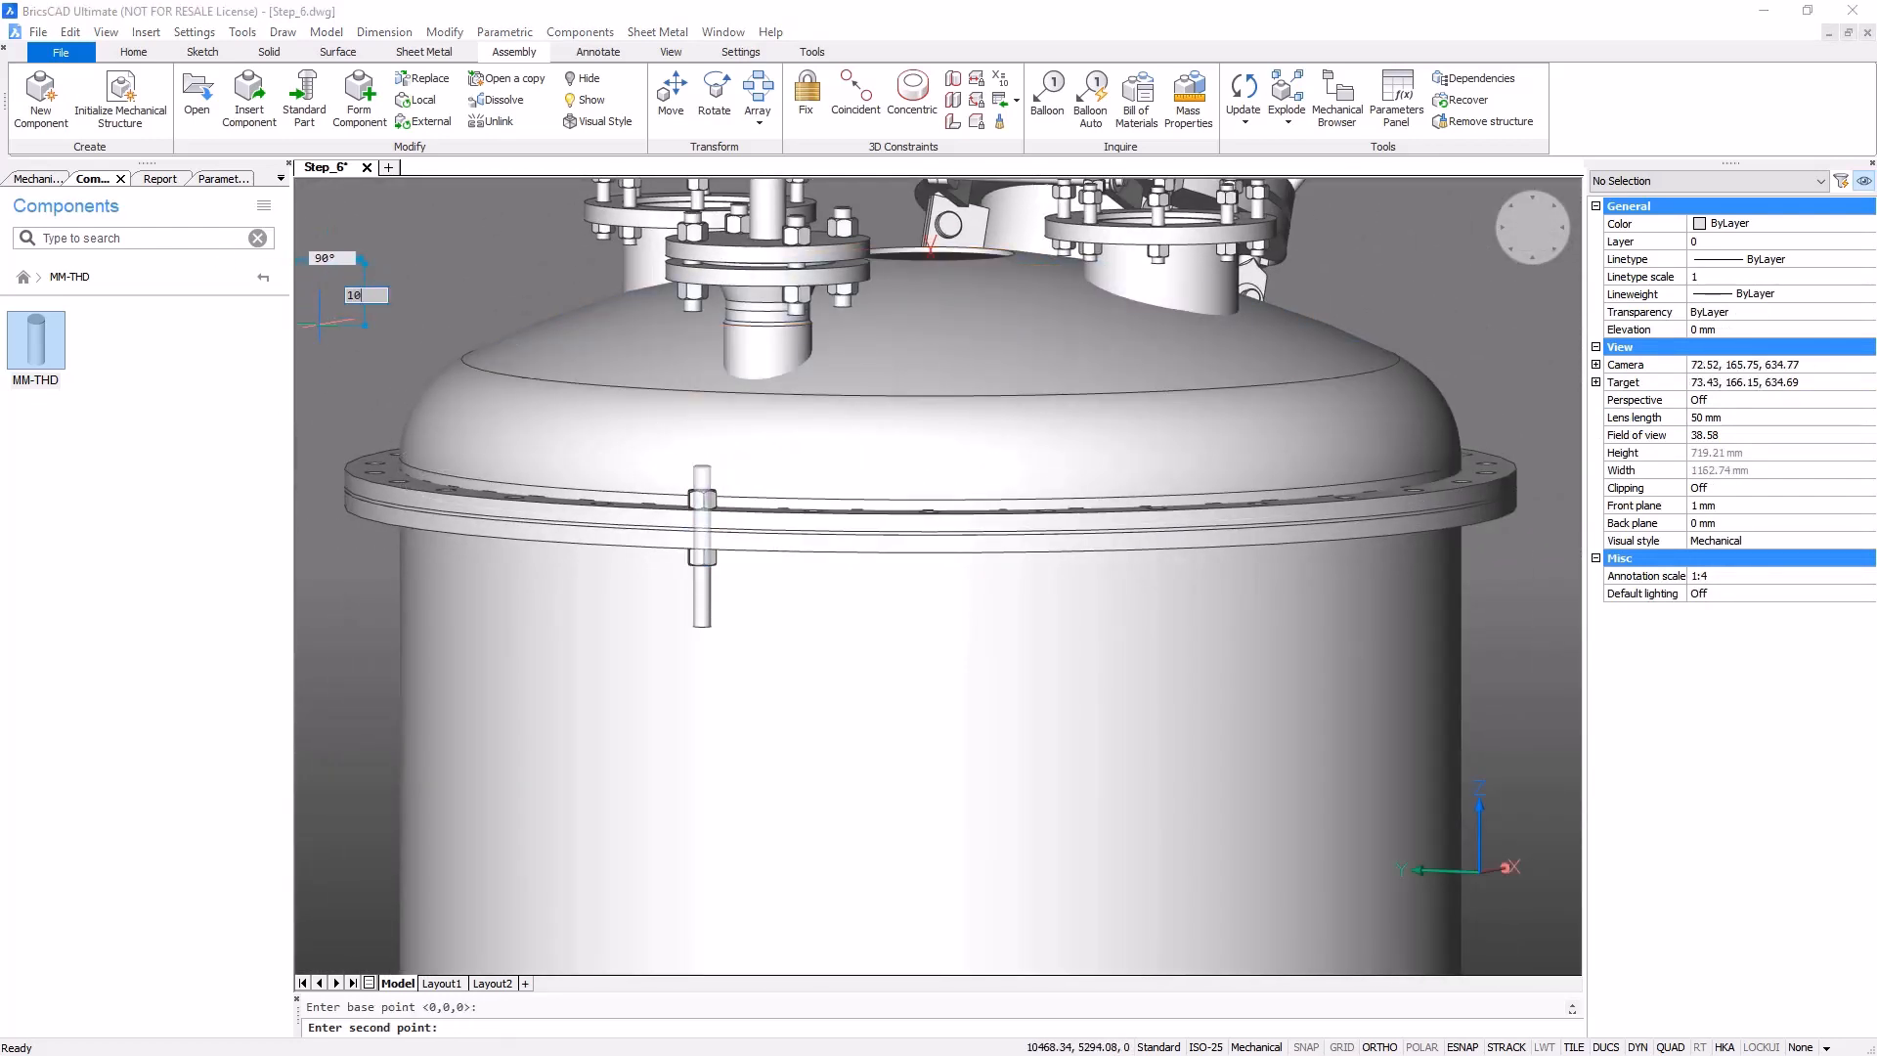
text(10)
key(Return)
- Create a polar array of the threaded rod and its two nuts around the girth flange center with 30 items
click(360, 669)
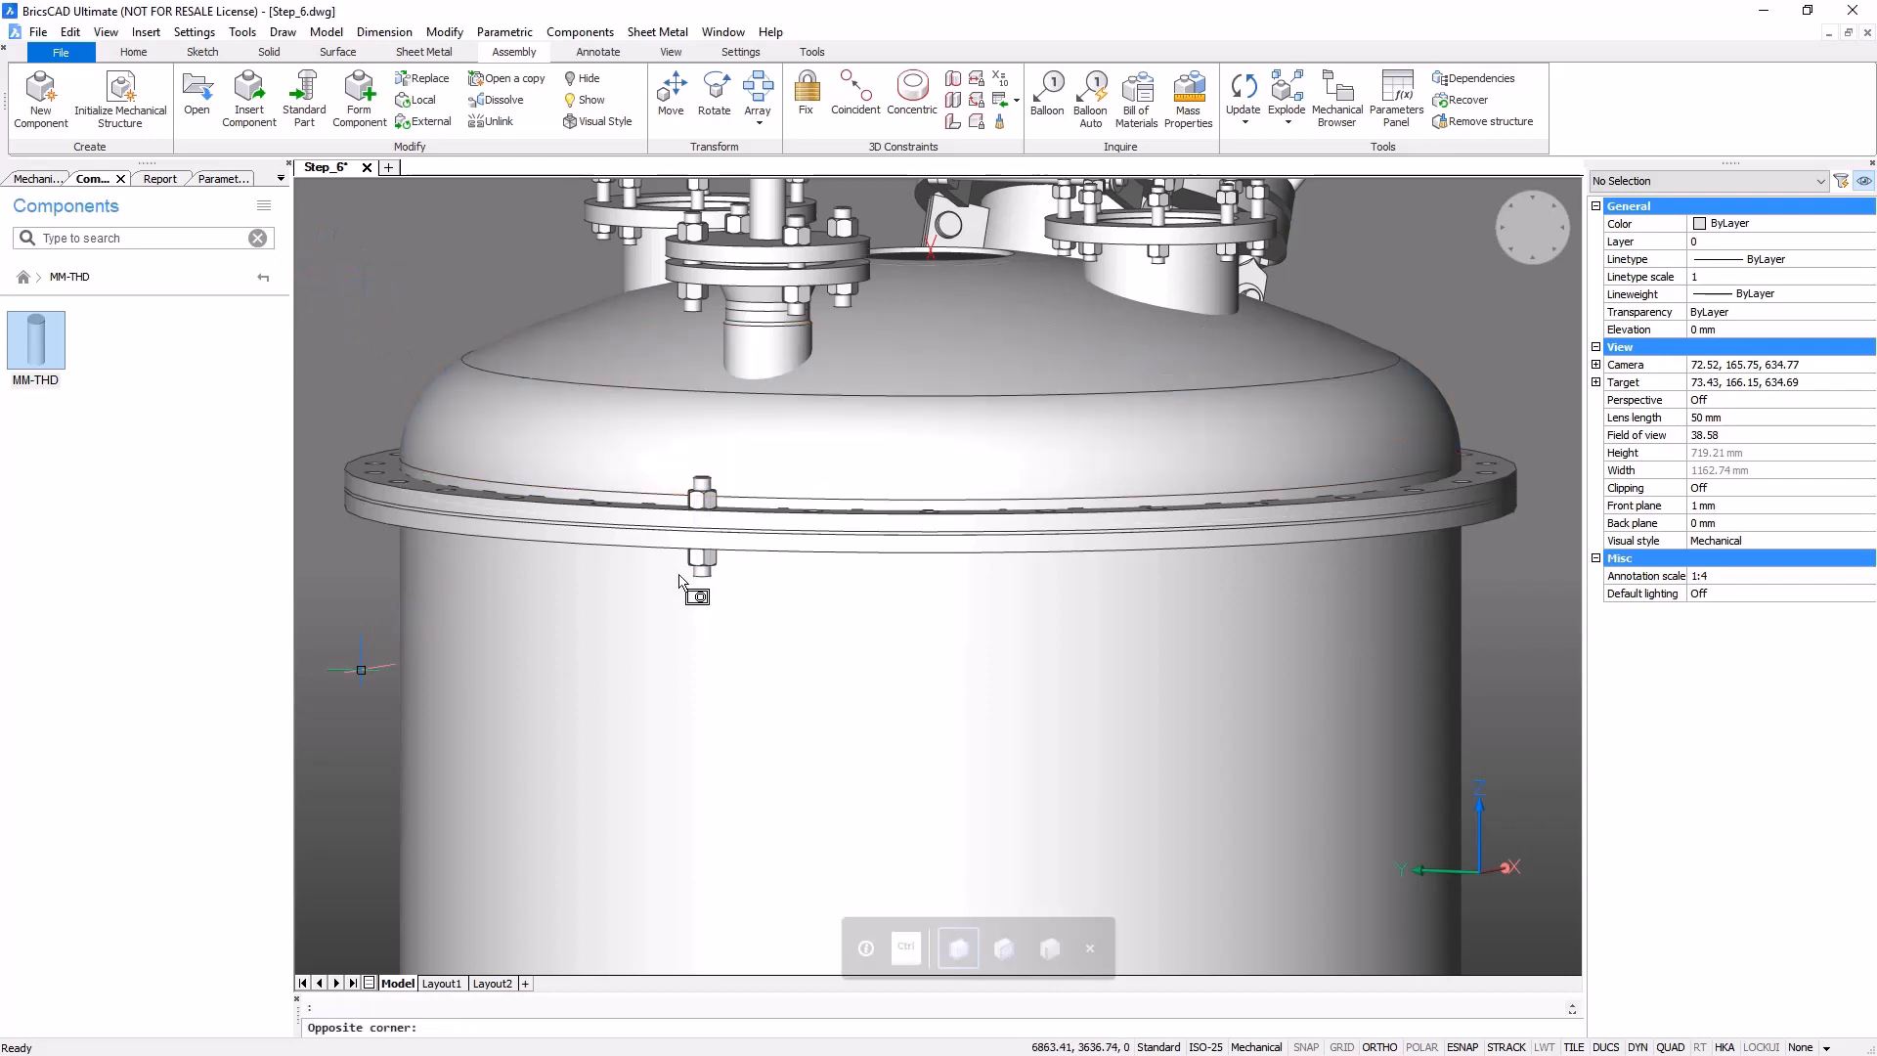
click(798, 461)
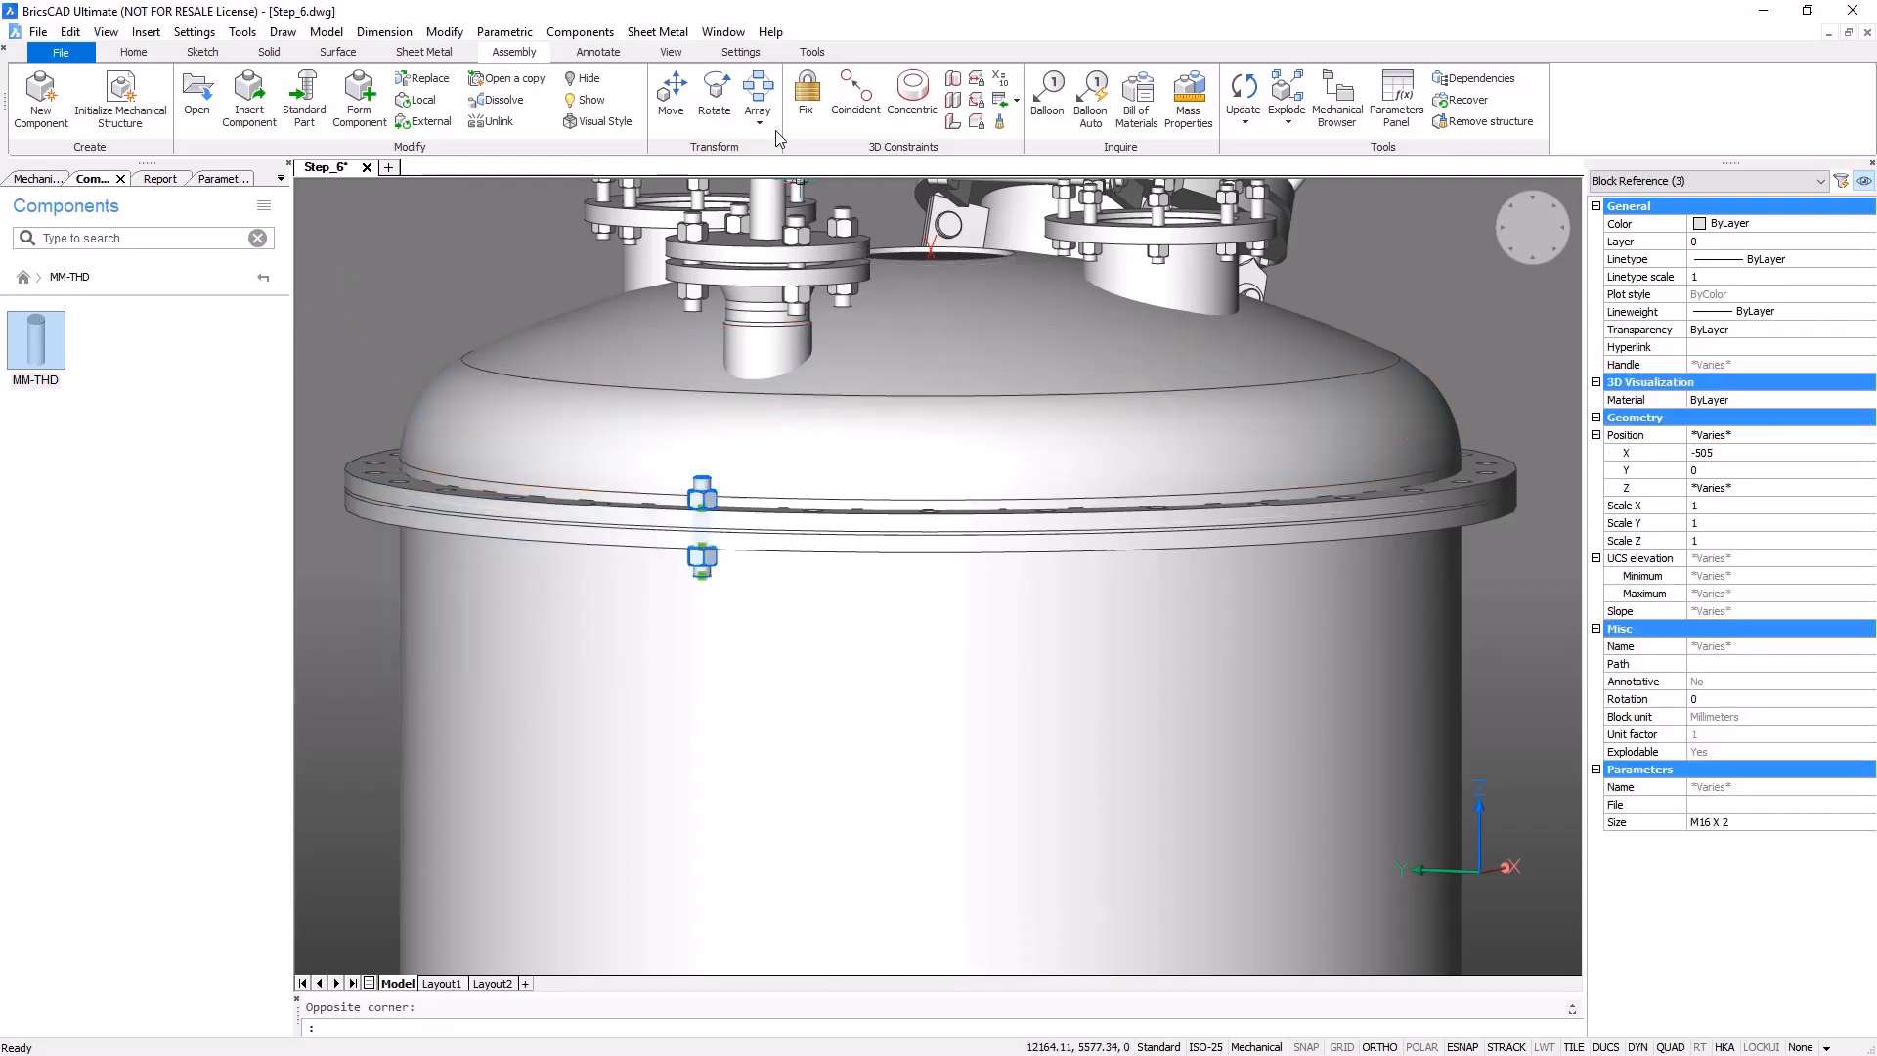
click(758, 93)
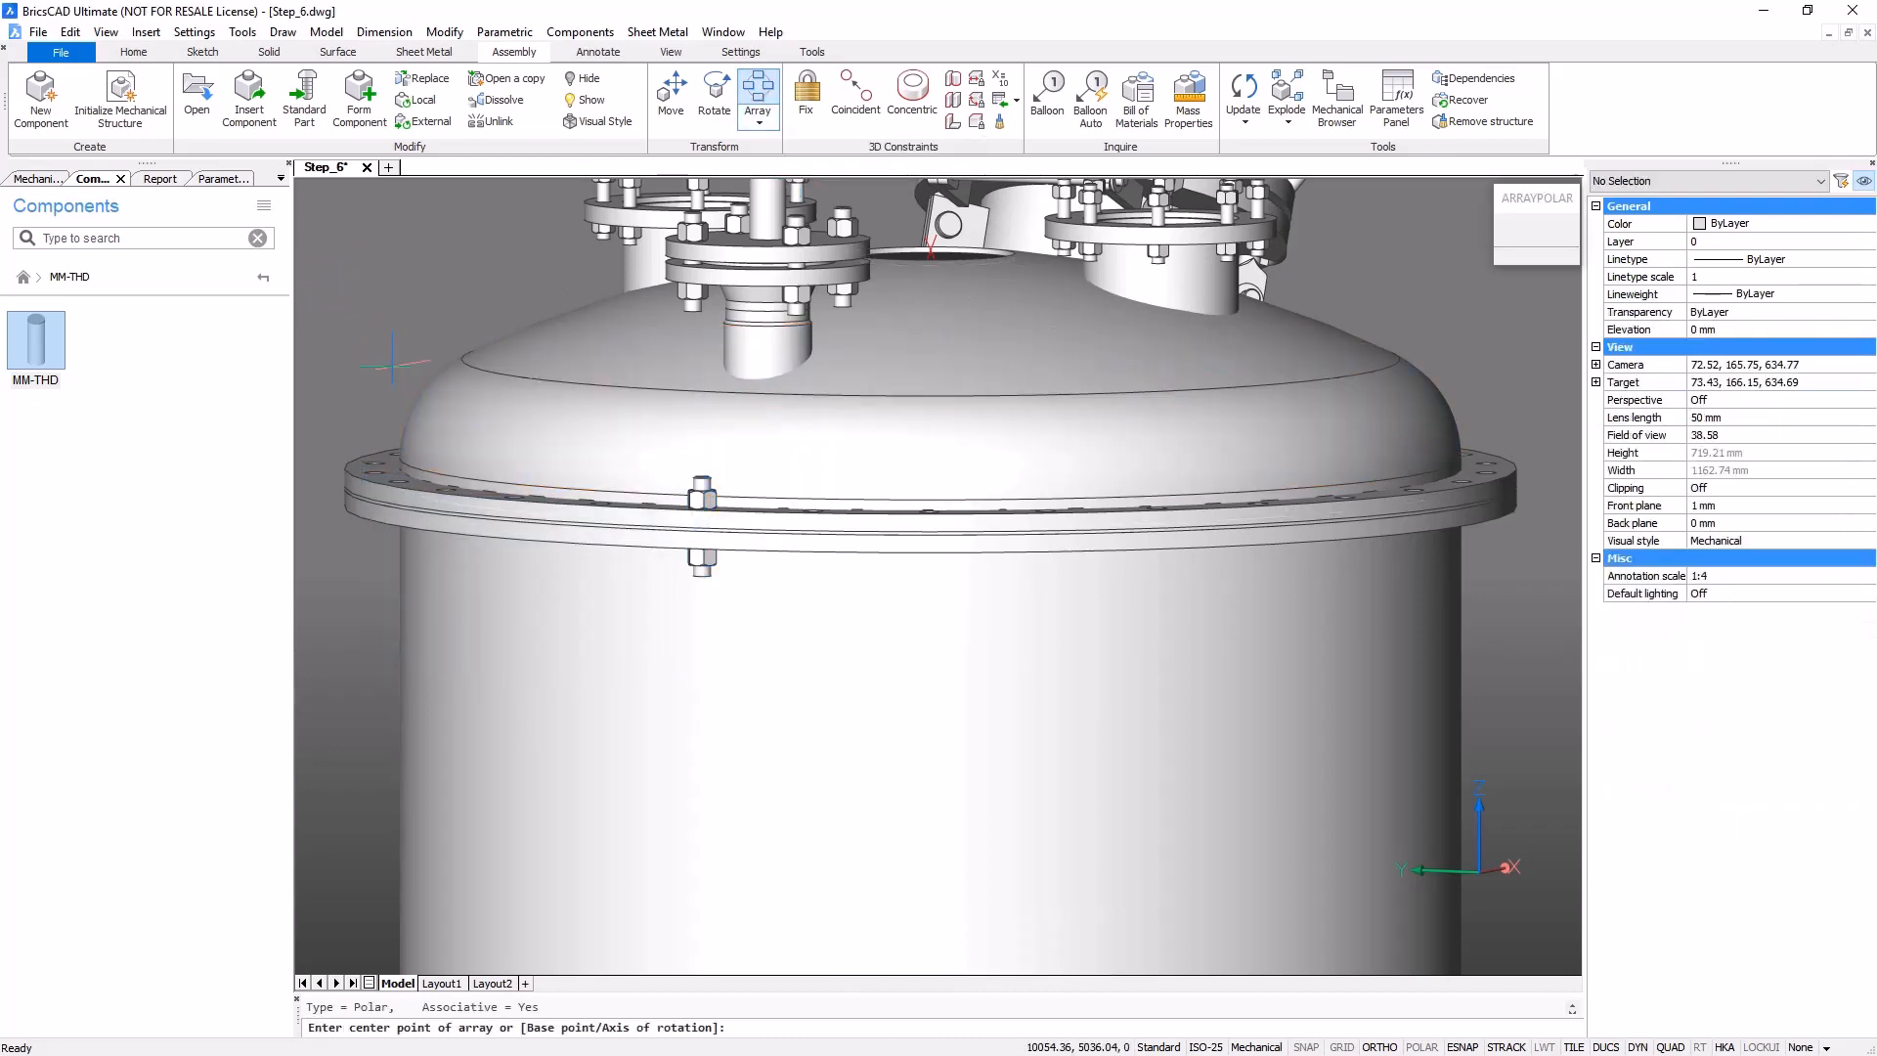
click(336, 457)
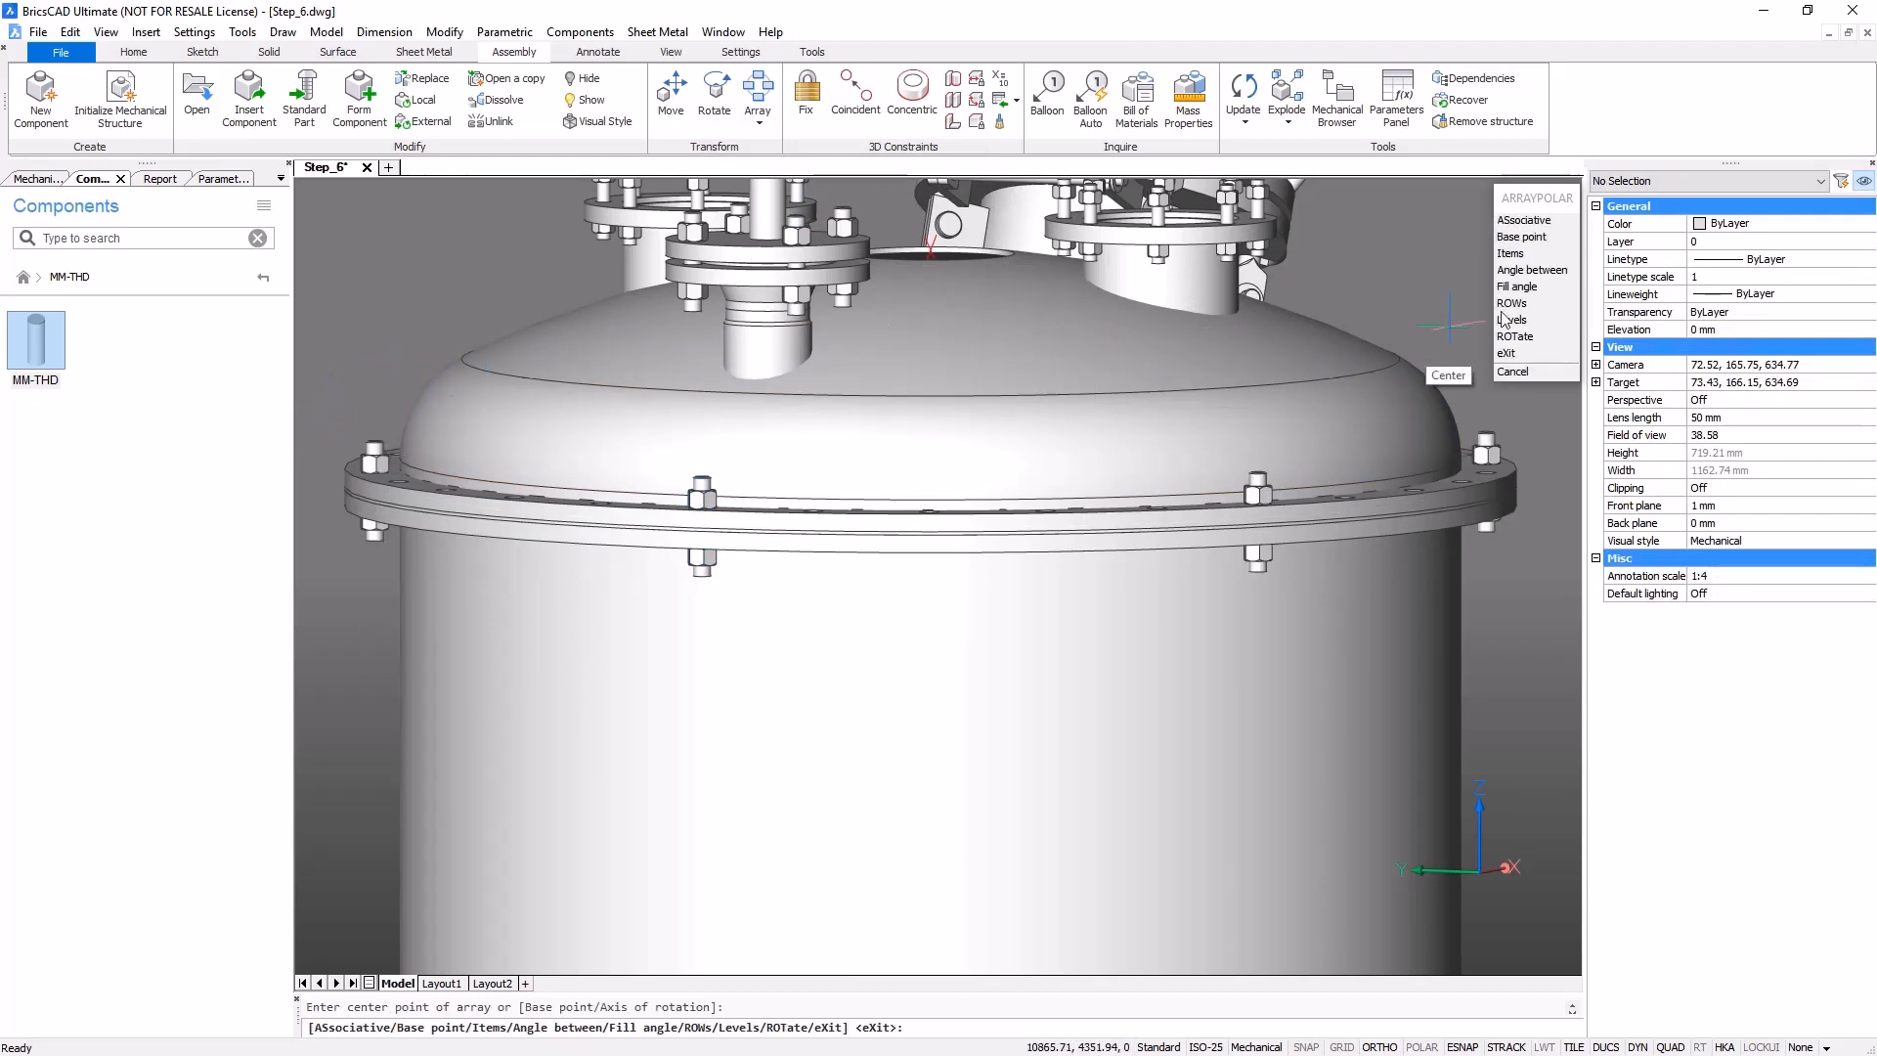
click(1534, 254)
text(30)
key(Return)
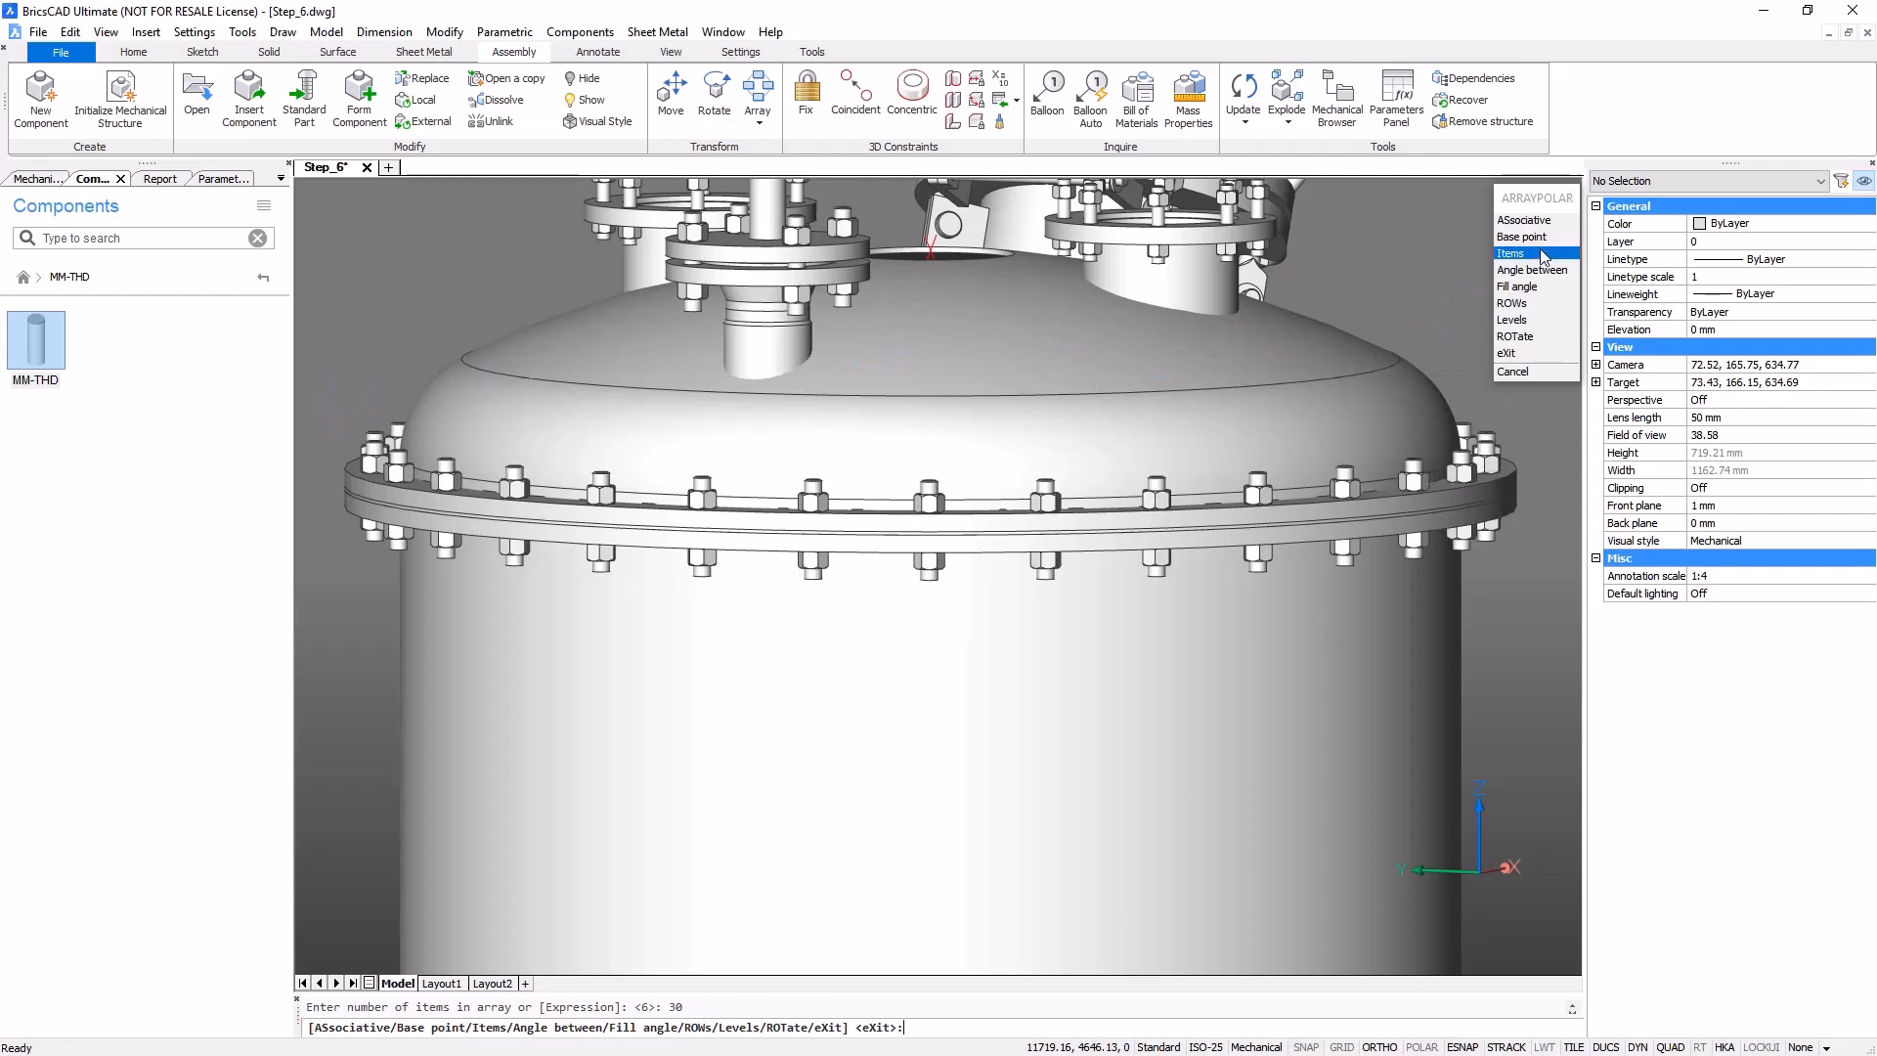
key(Escape)
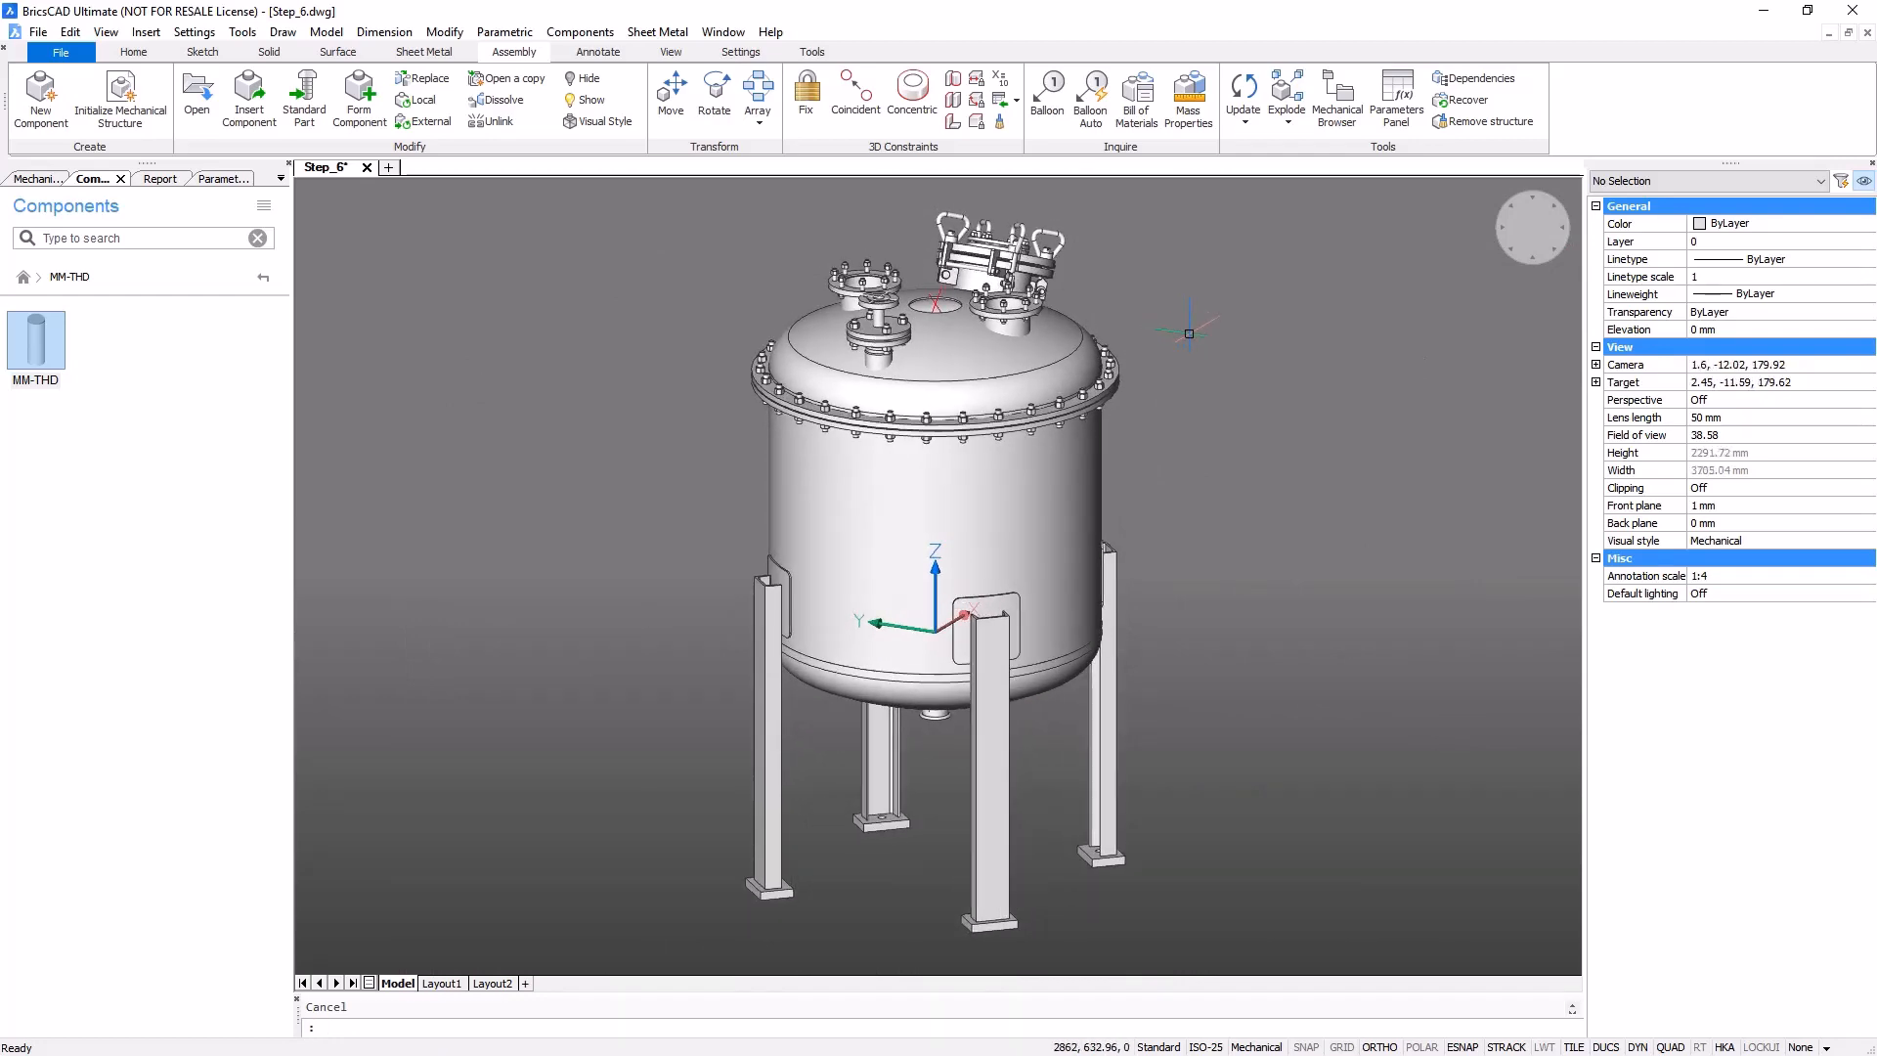
- Save the drawing under the new name Step_7.dwg in the #13449 folder
click(44, 54)
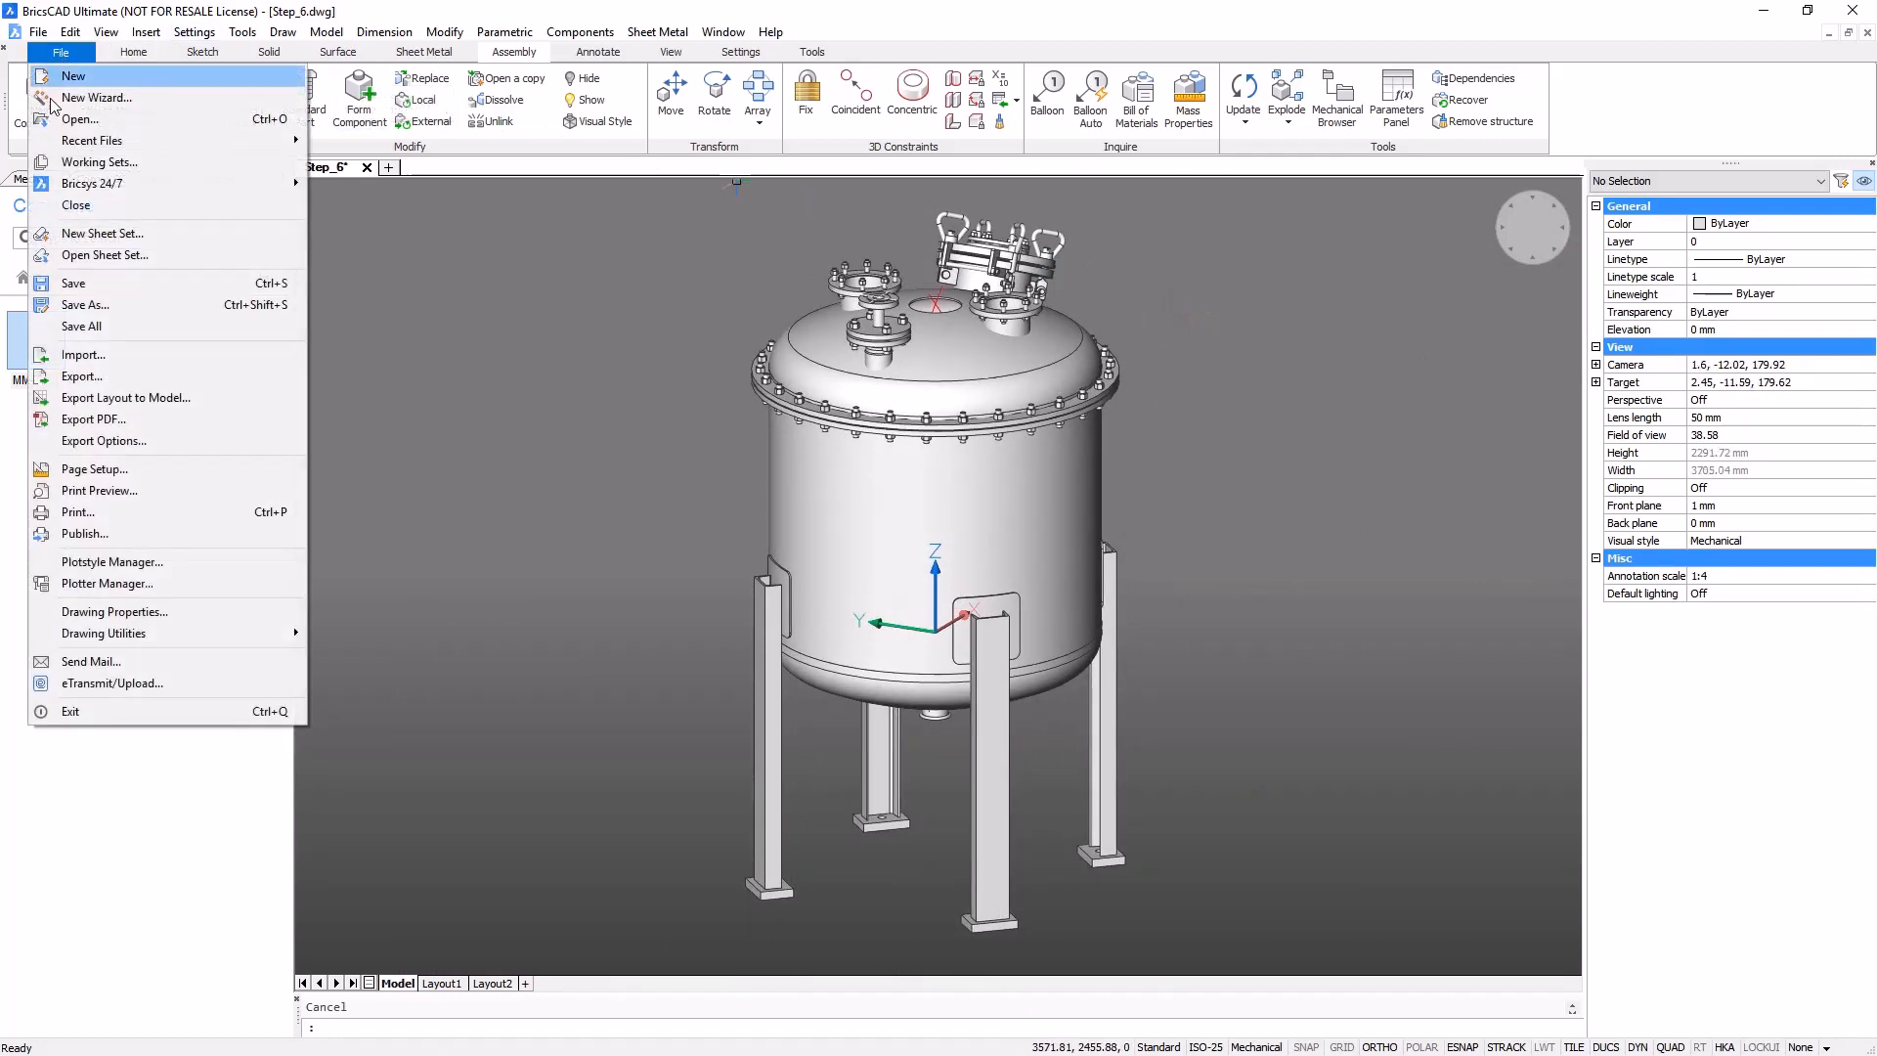
click(83, 304)
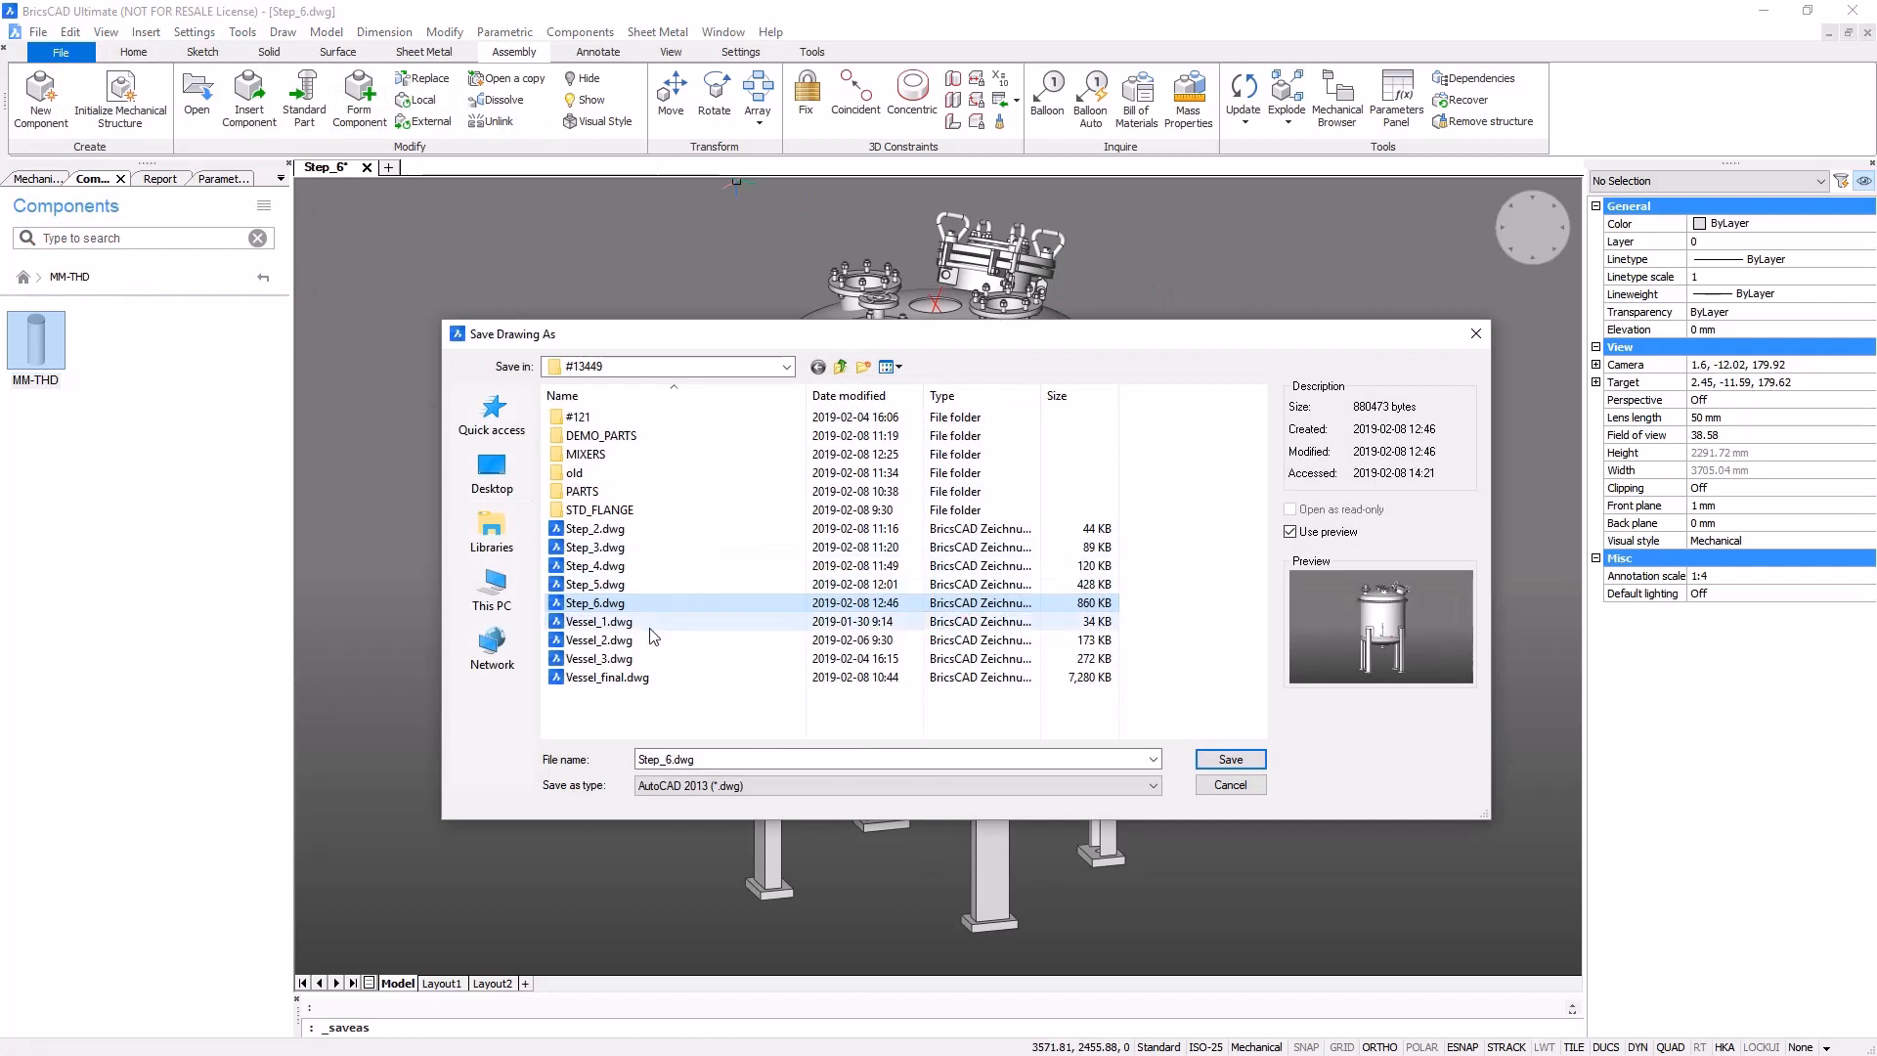
click(669, 759)
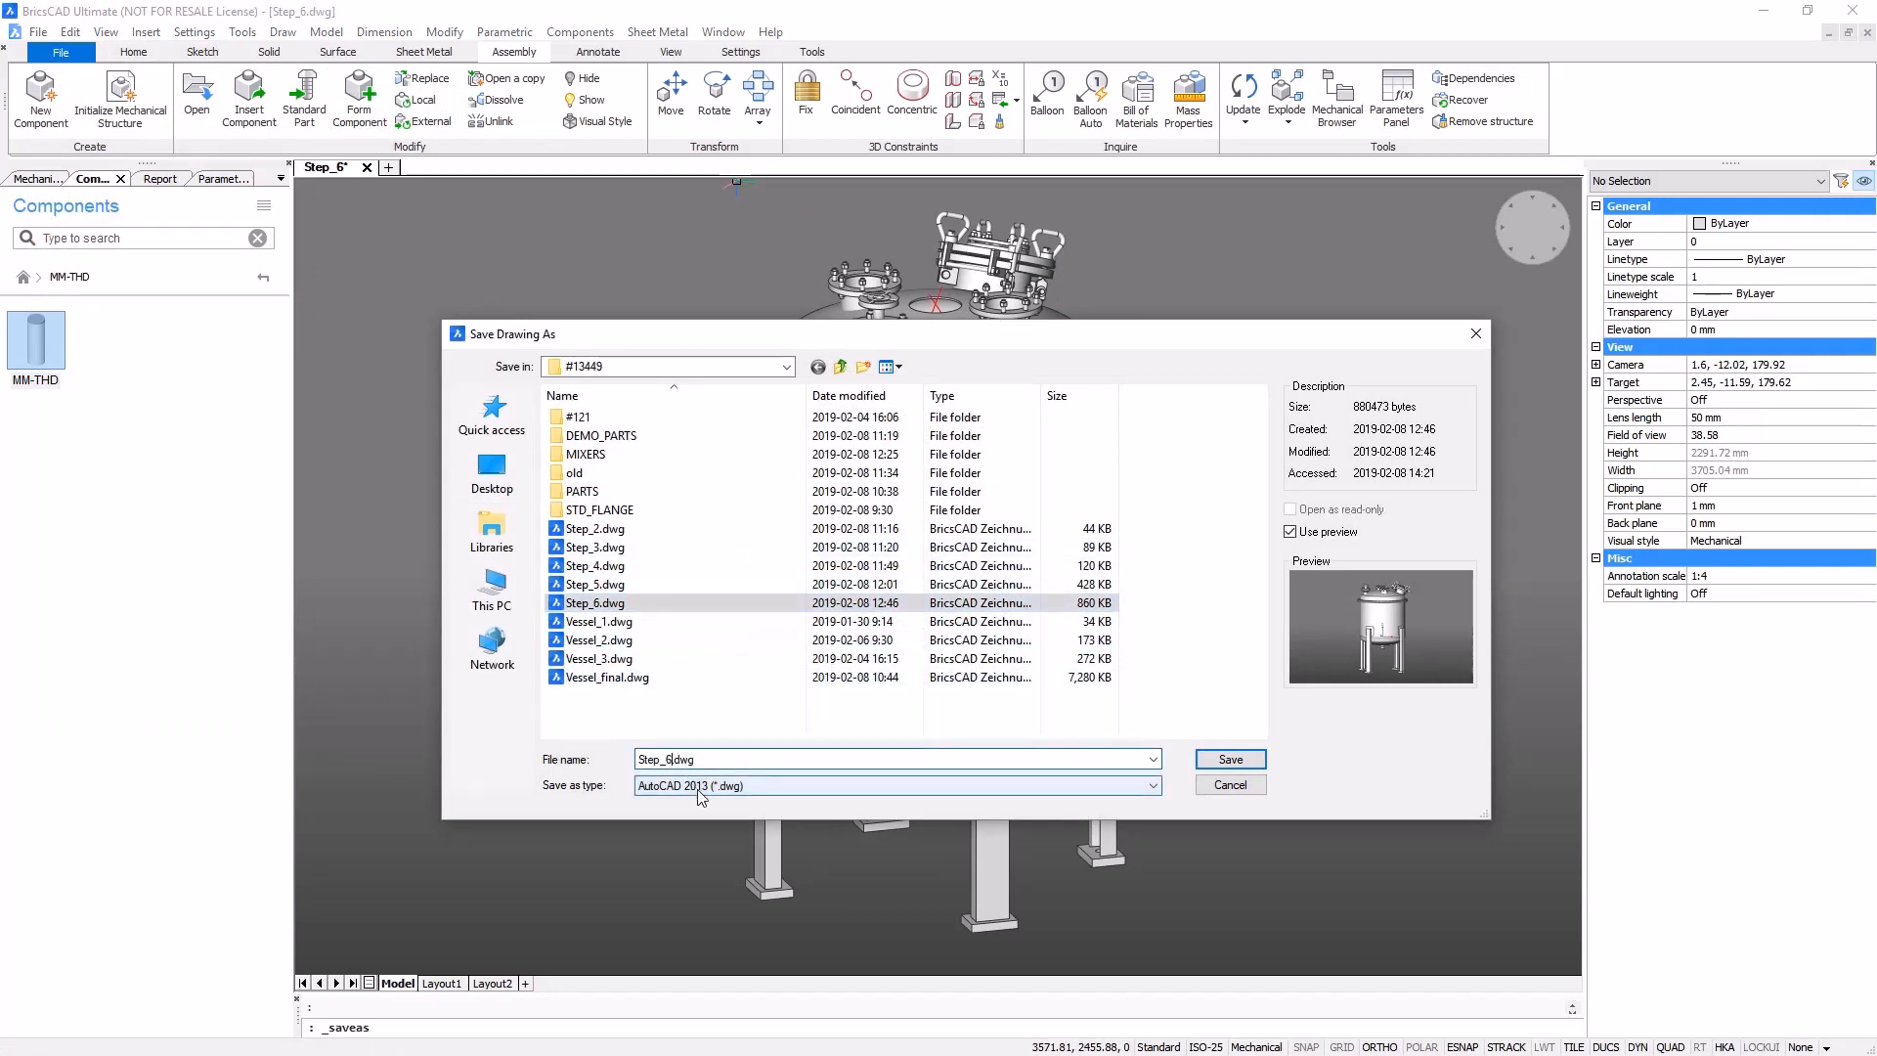
key(BackSpace)
text(7)
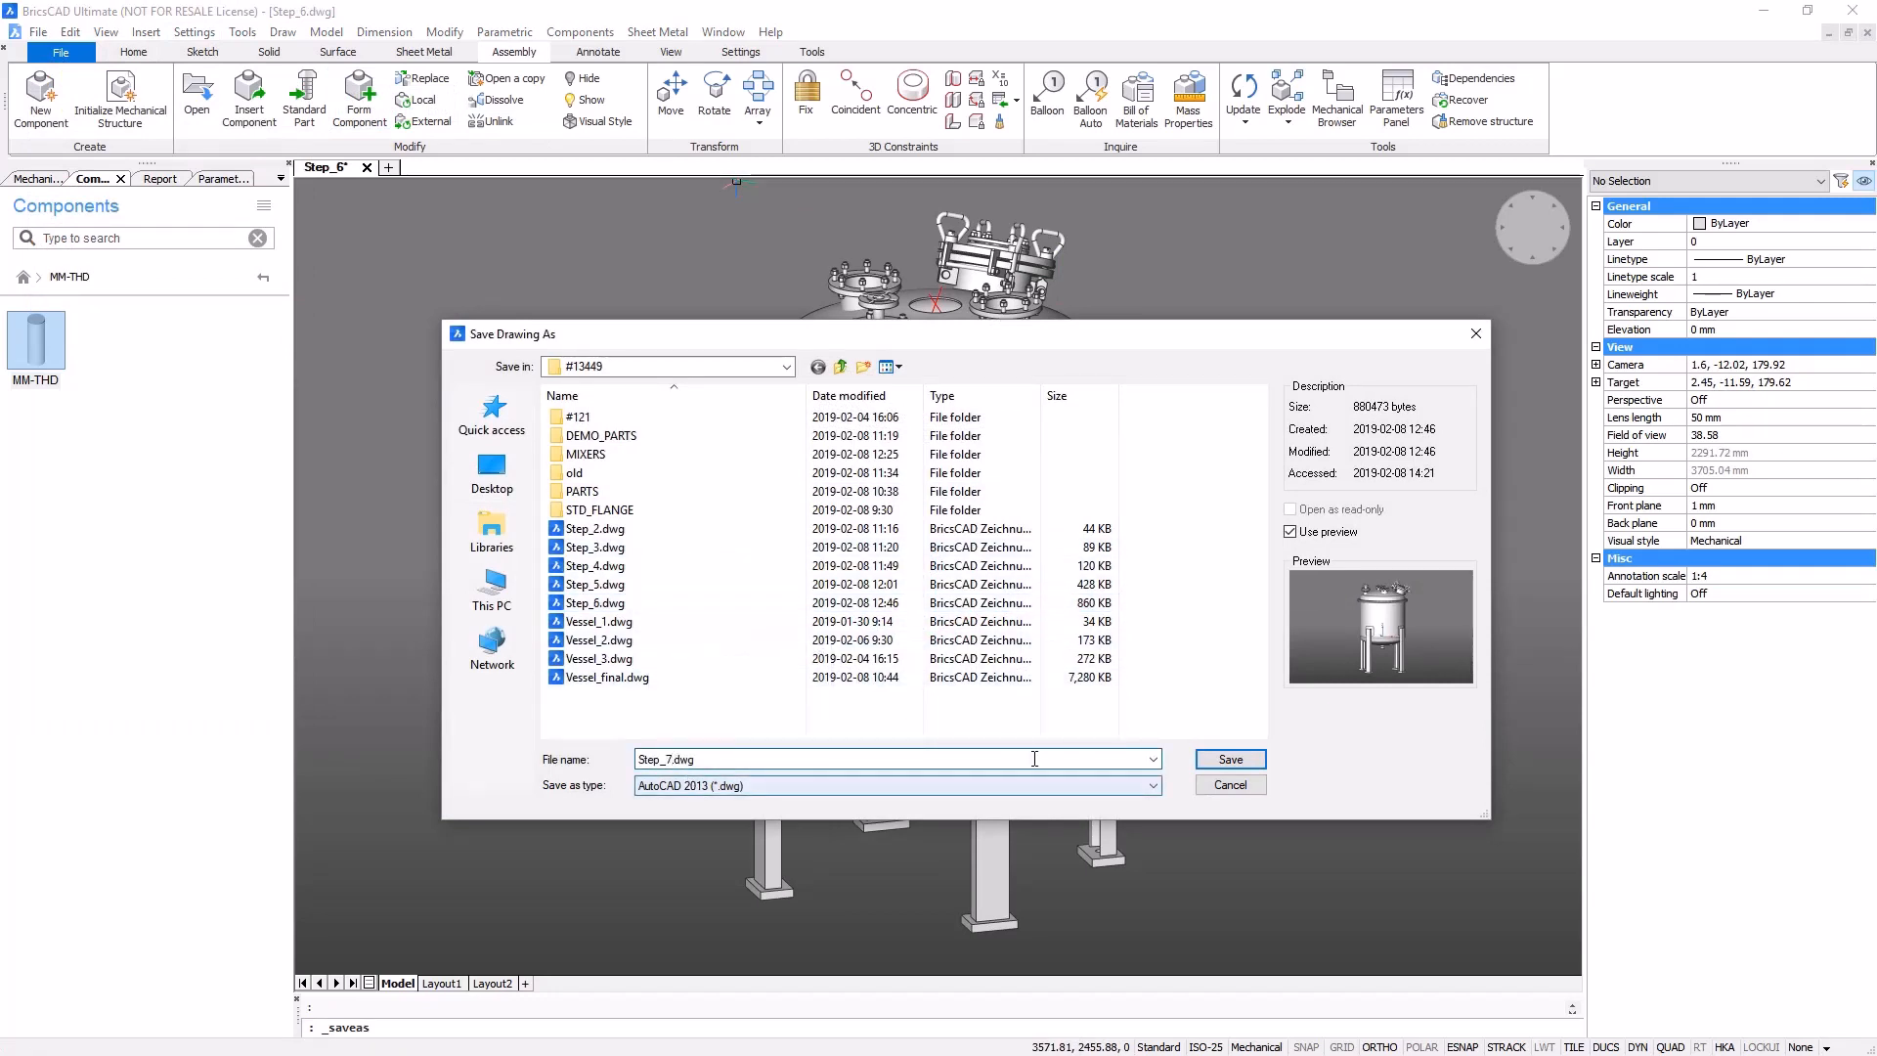
click(1212, 759)
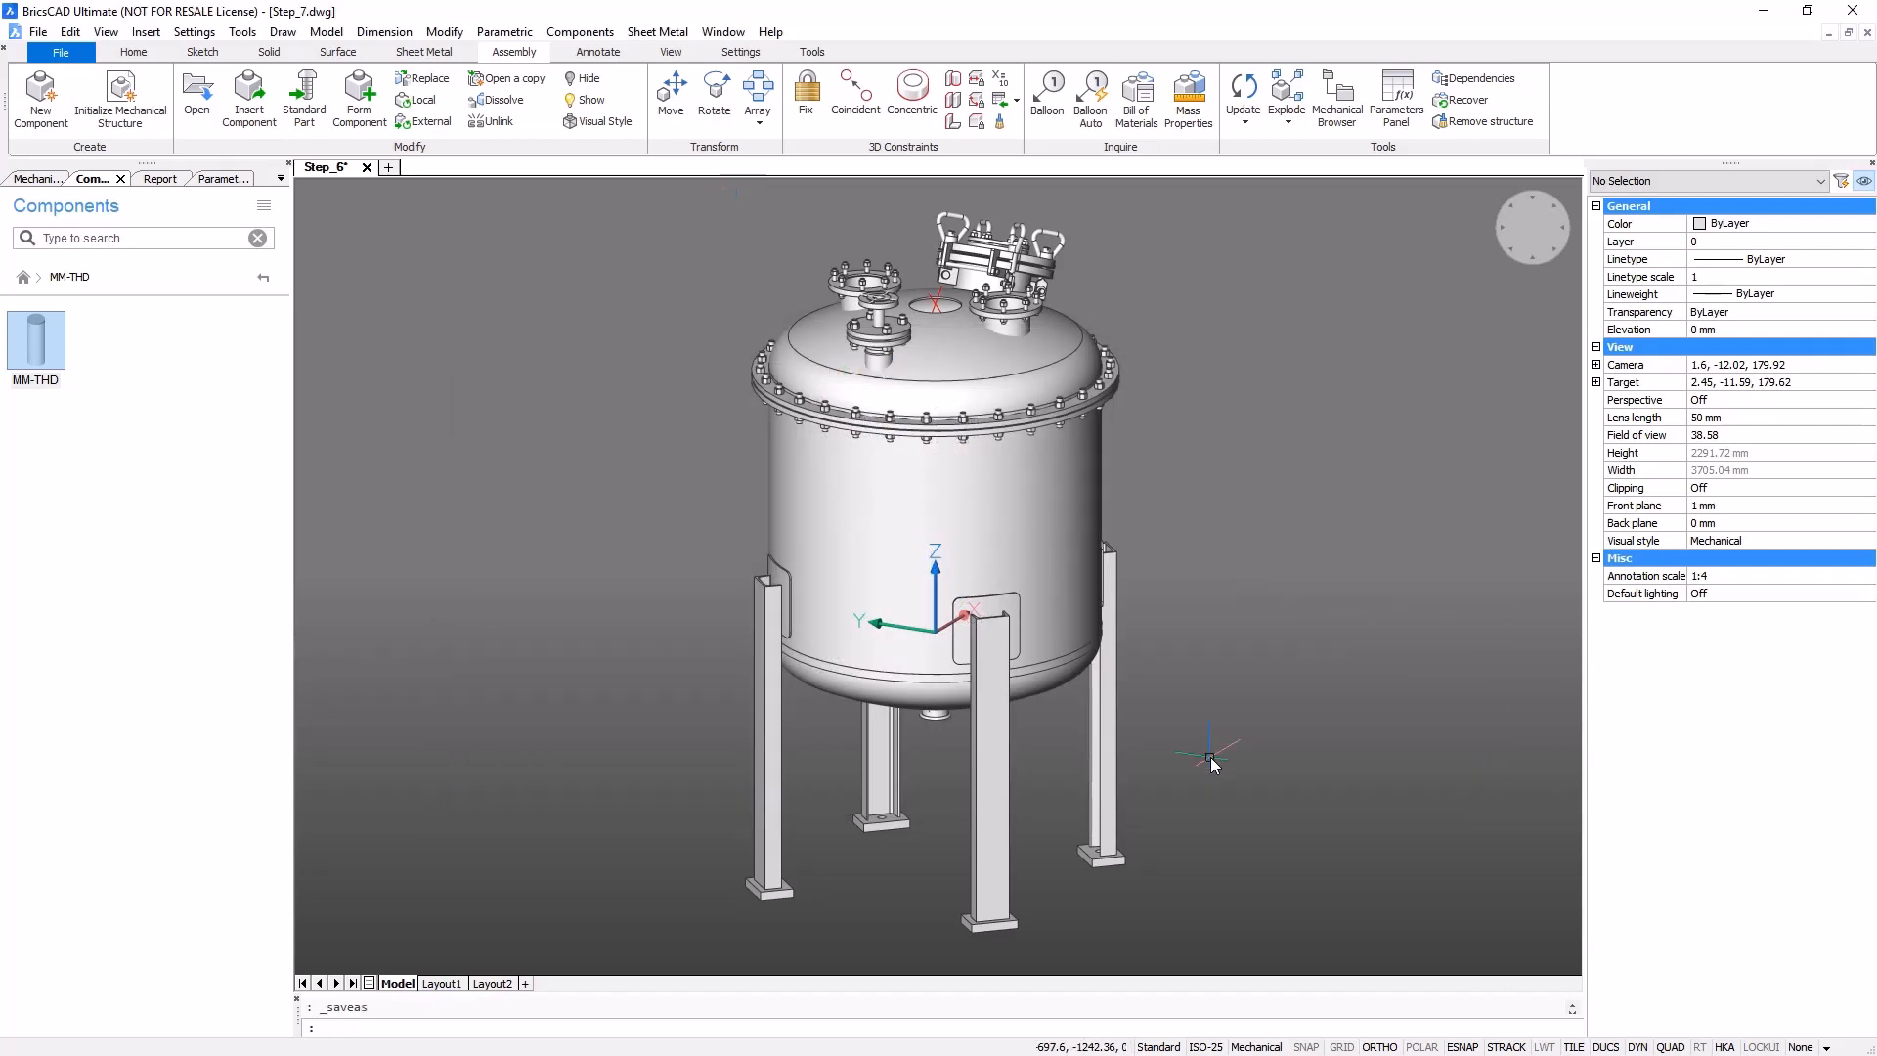
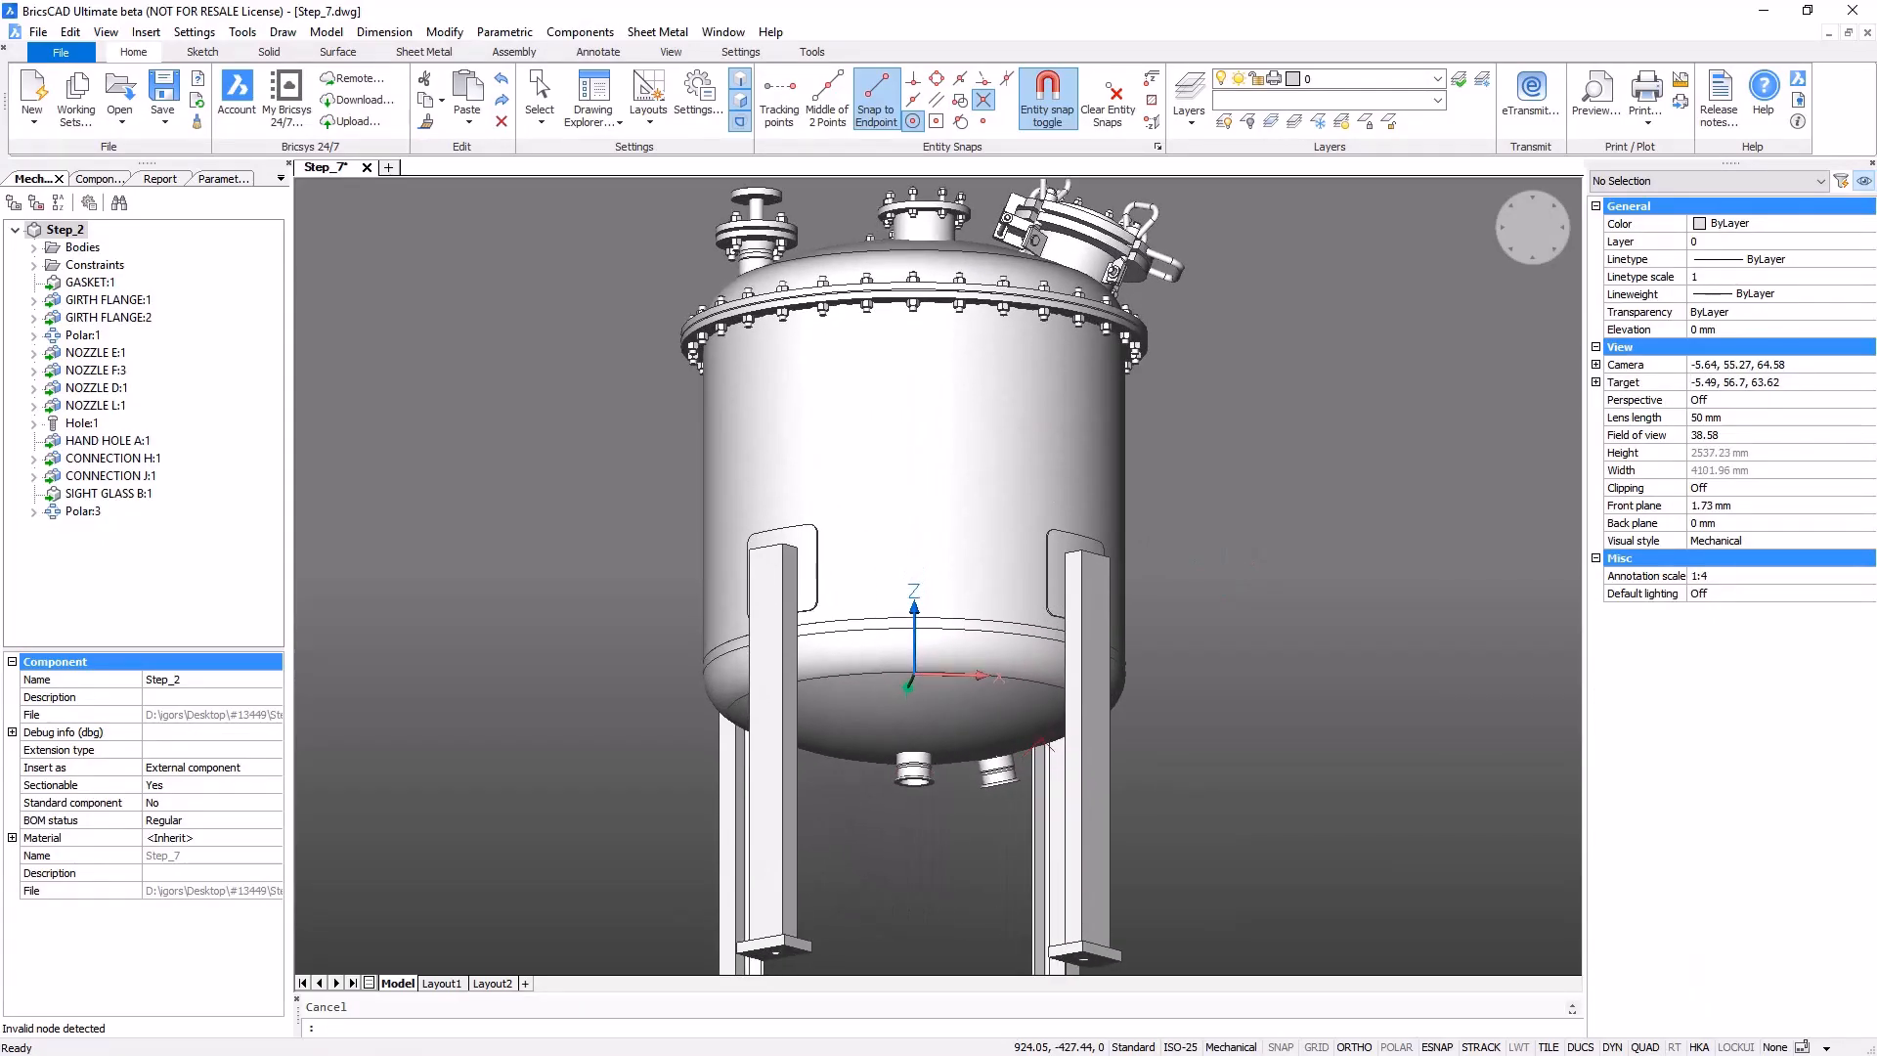
- Start the BMUNLINK command to unlink a component of the tank assembly
text(unli)
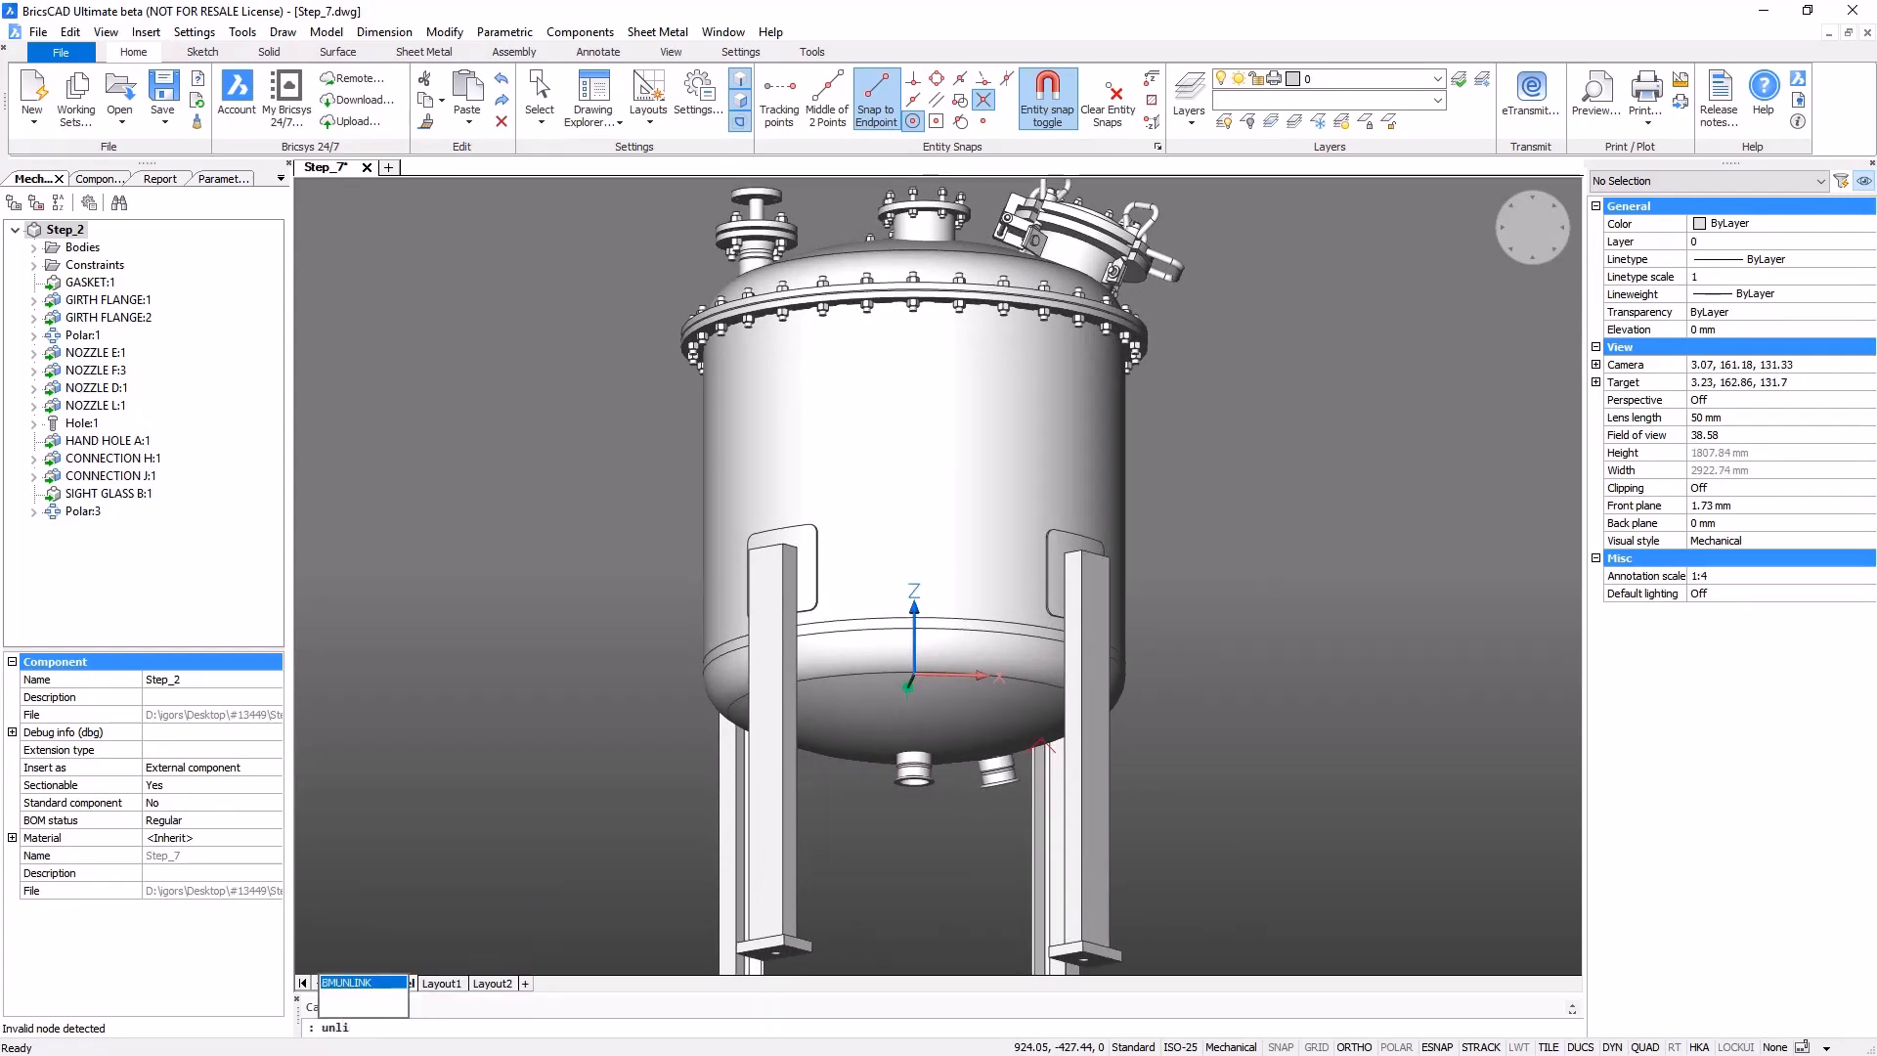
- Unlink the two pipe connections beneath the vessel's bottom dish
key(Return)
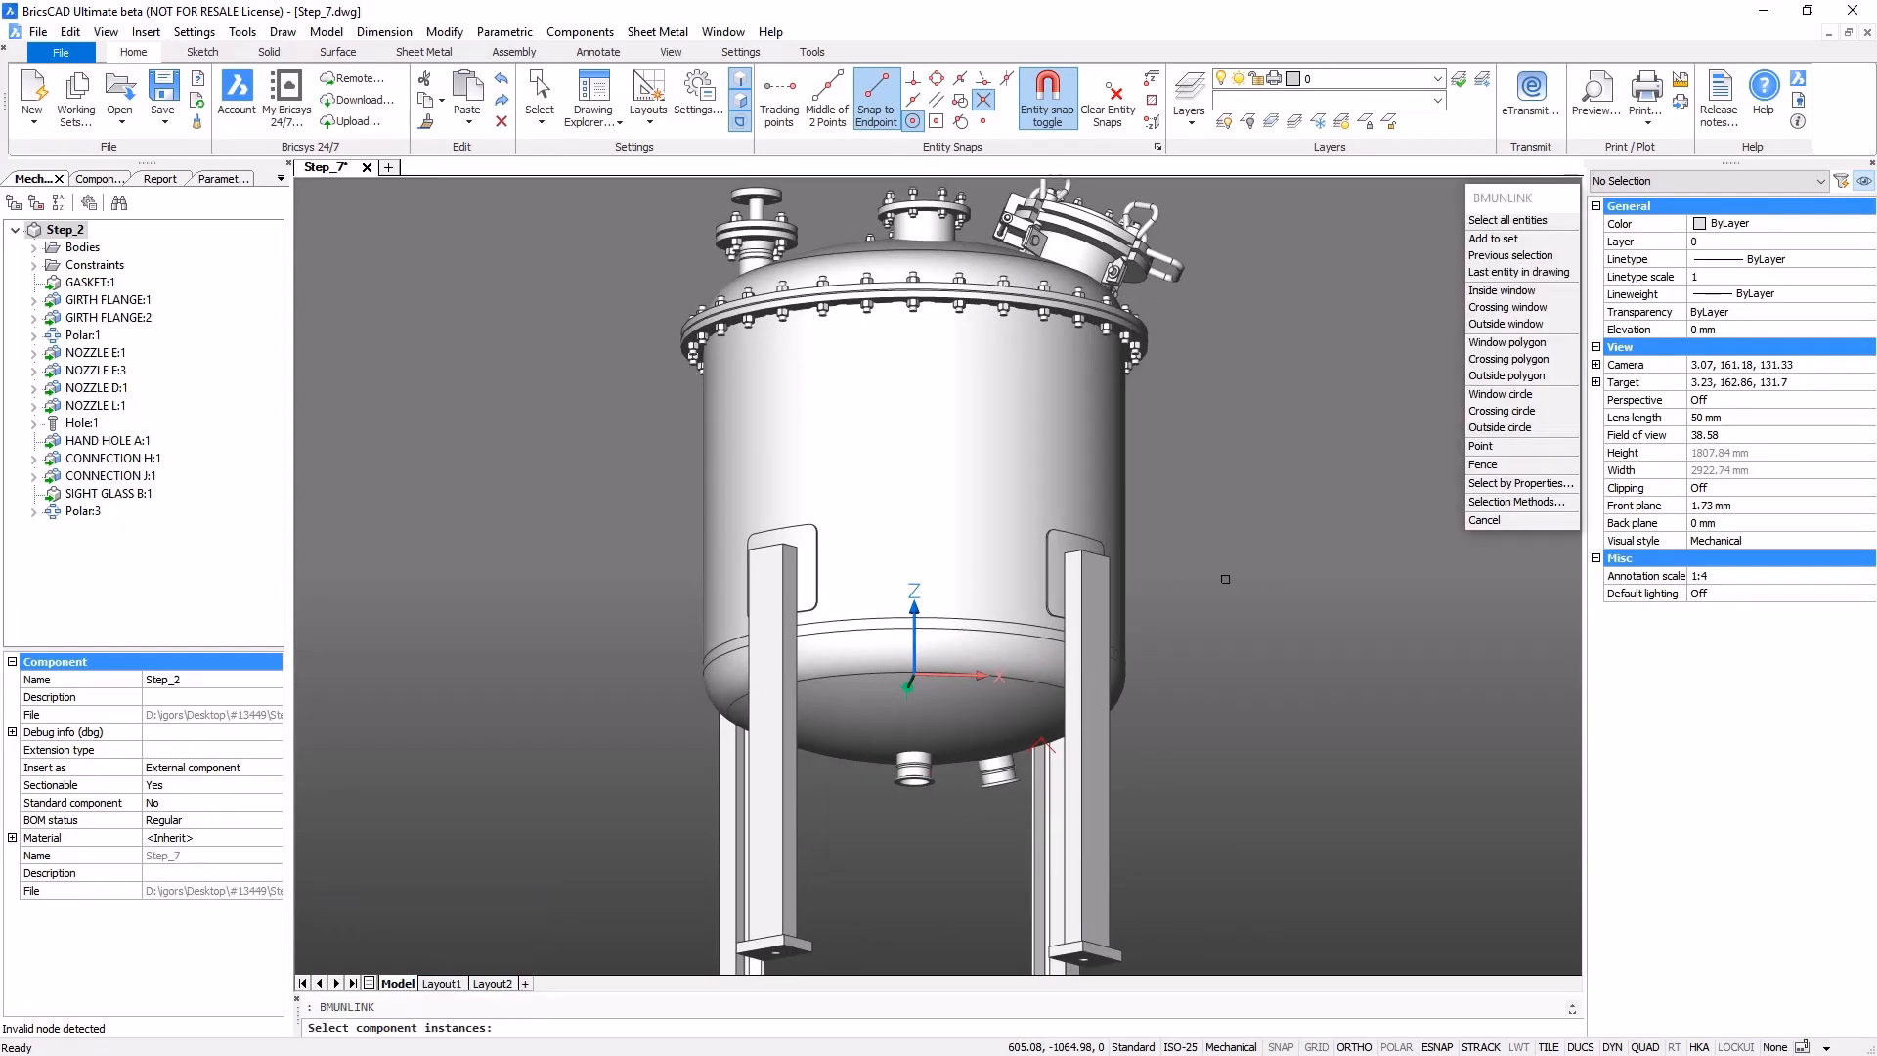
click(914, 770)
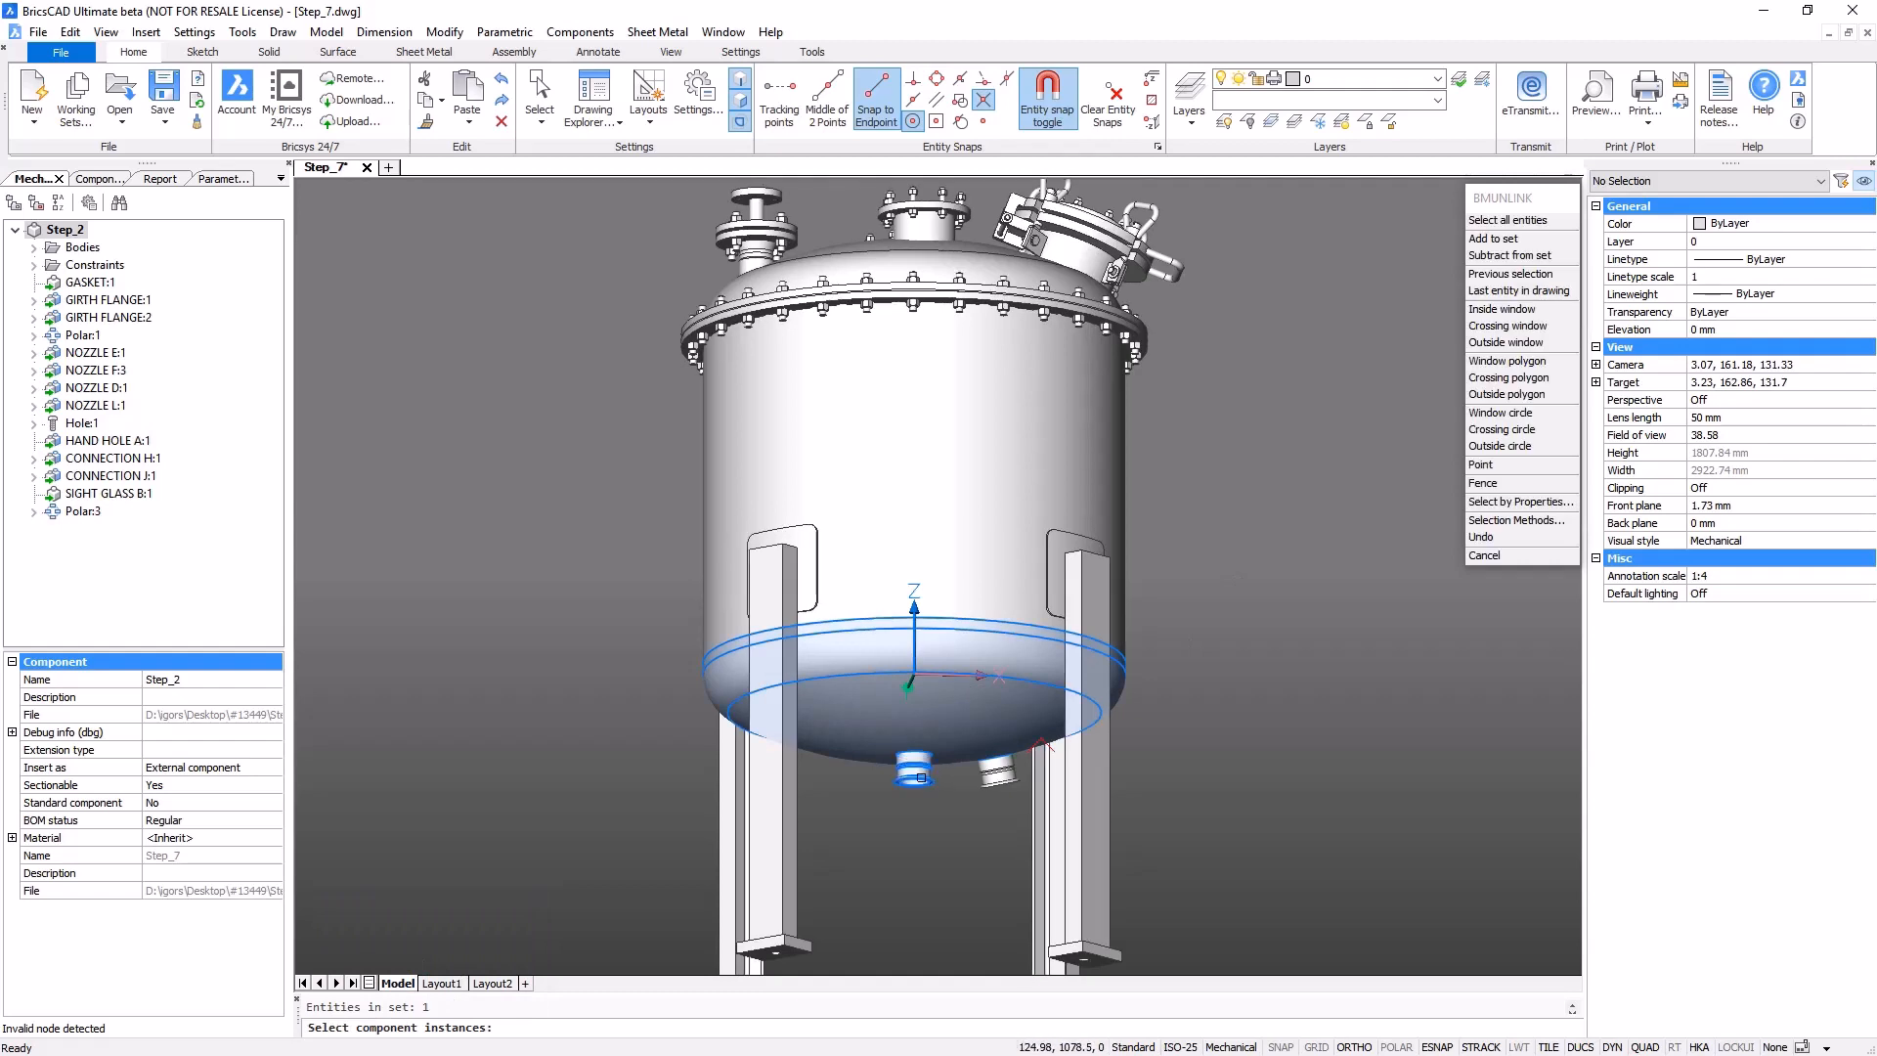
click(1007, 779)
key(Return)
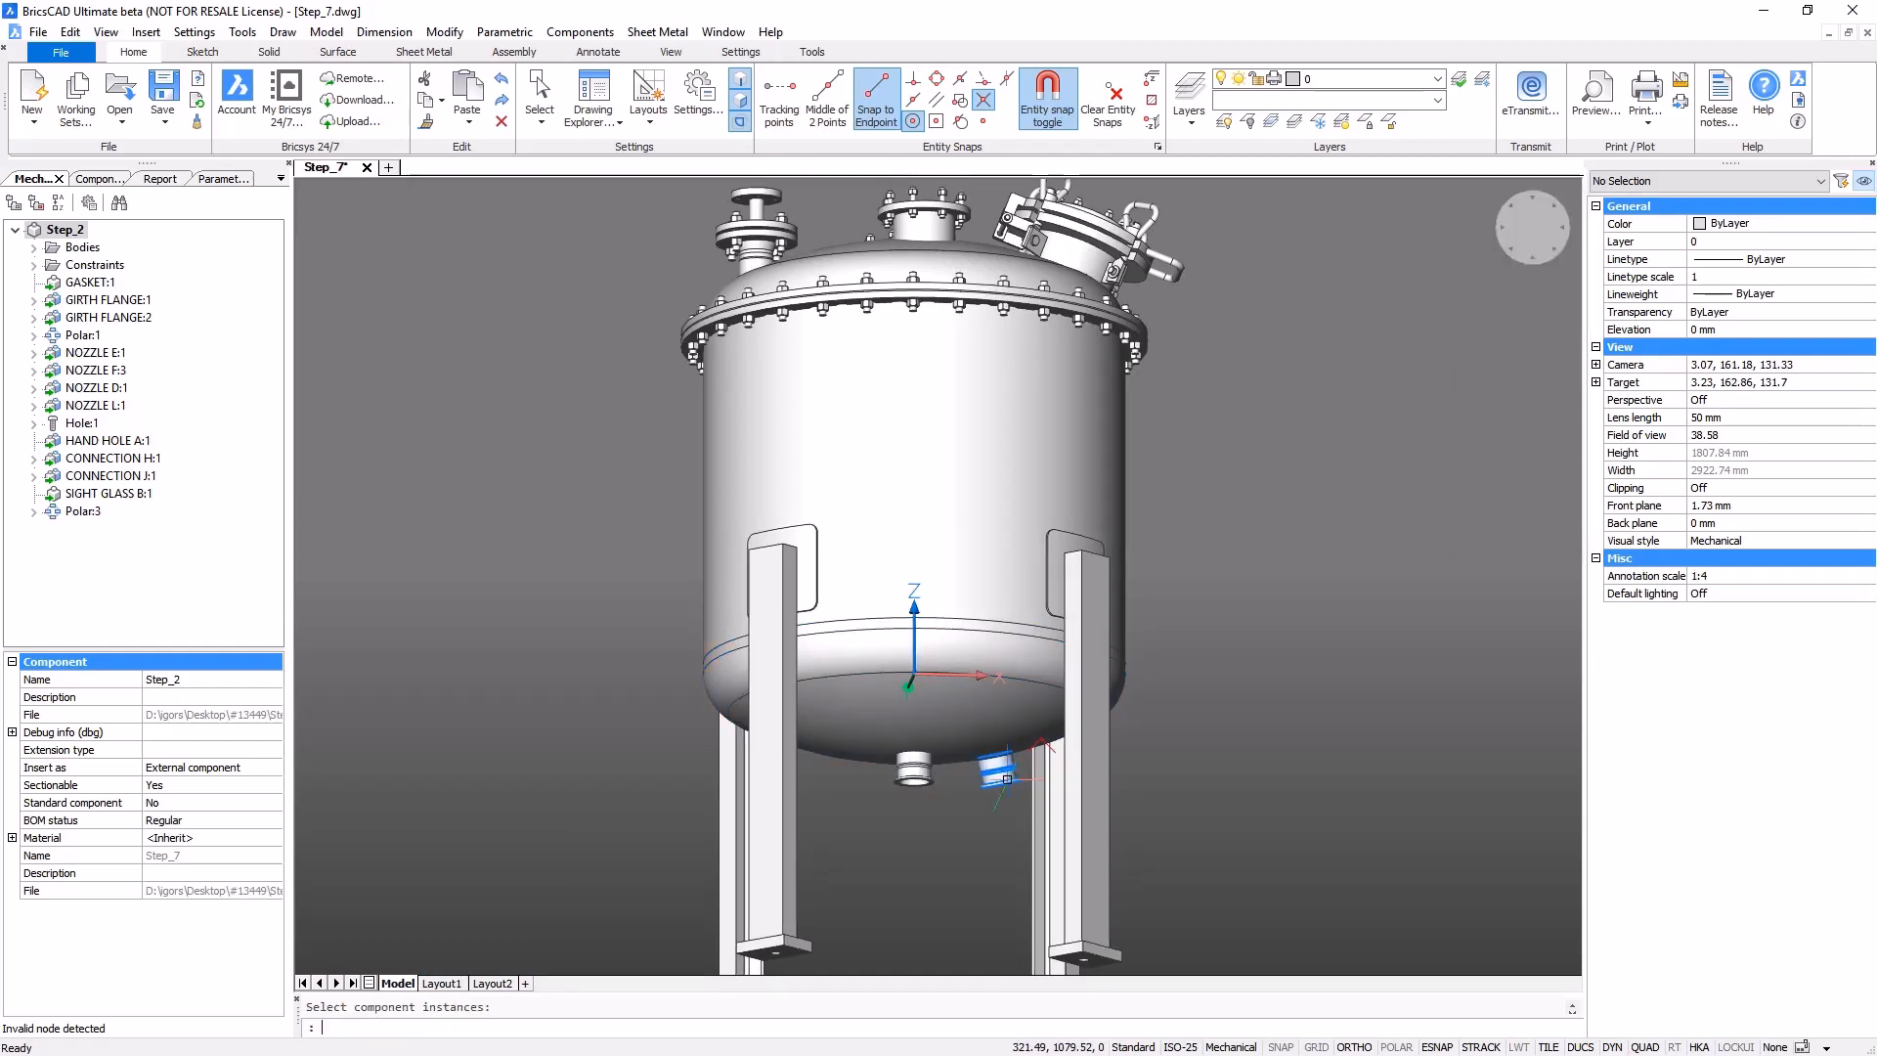
- Form an external component from the bottom dish with its centre as base point, and save it as BOTTOM_DISH in DEMO_PARTS
click(513, 51)
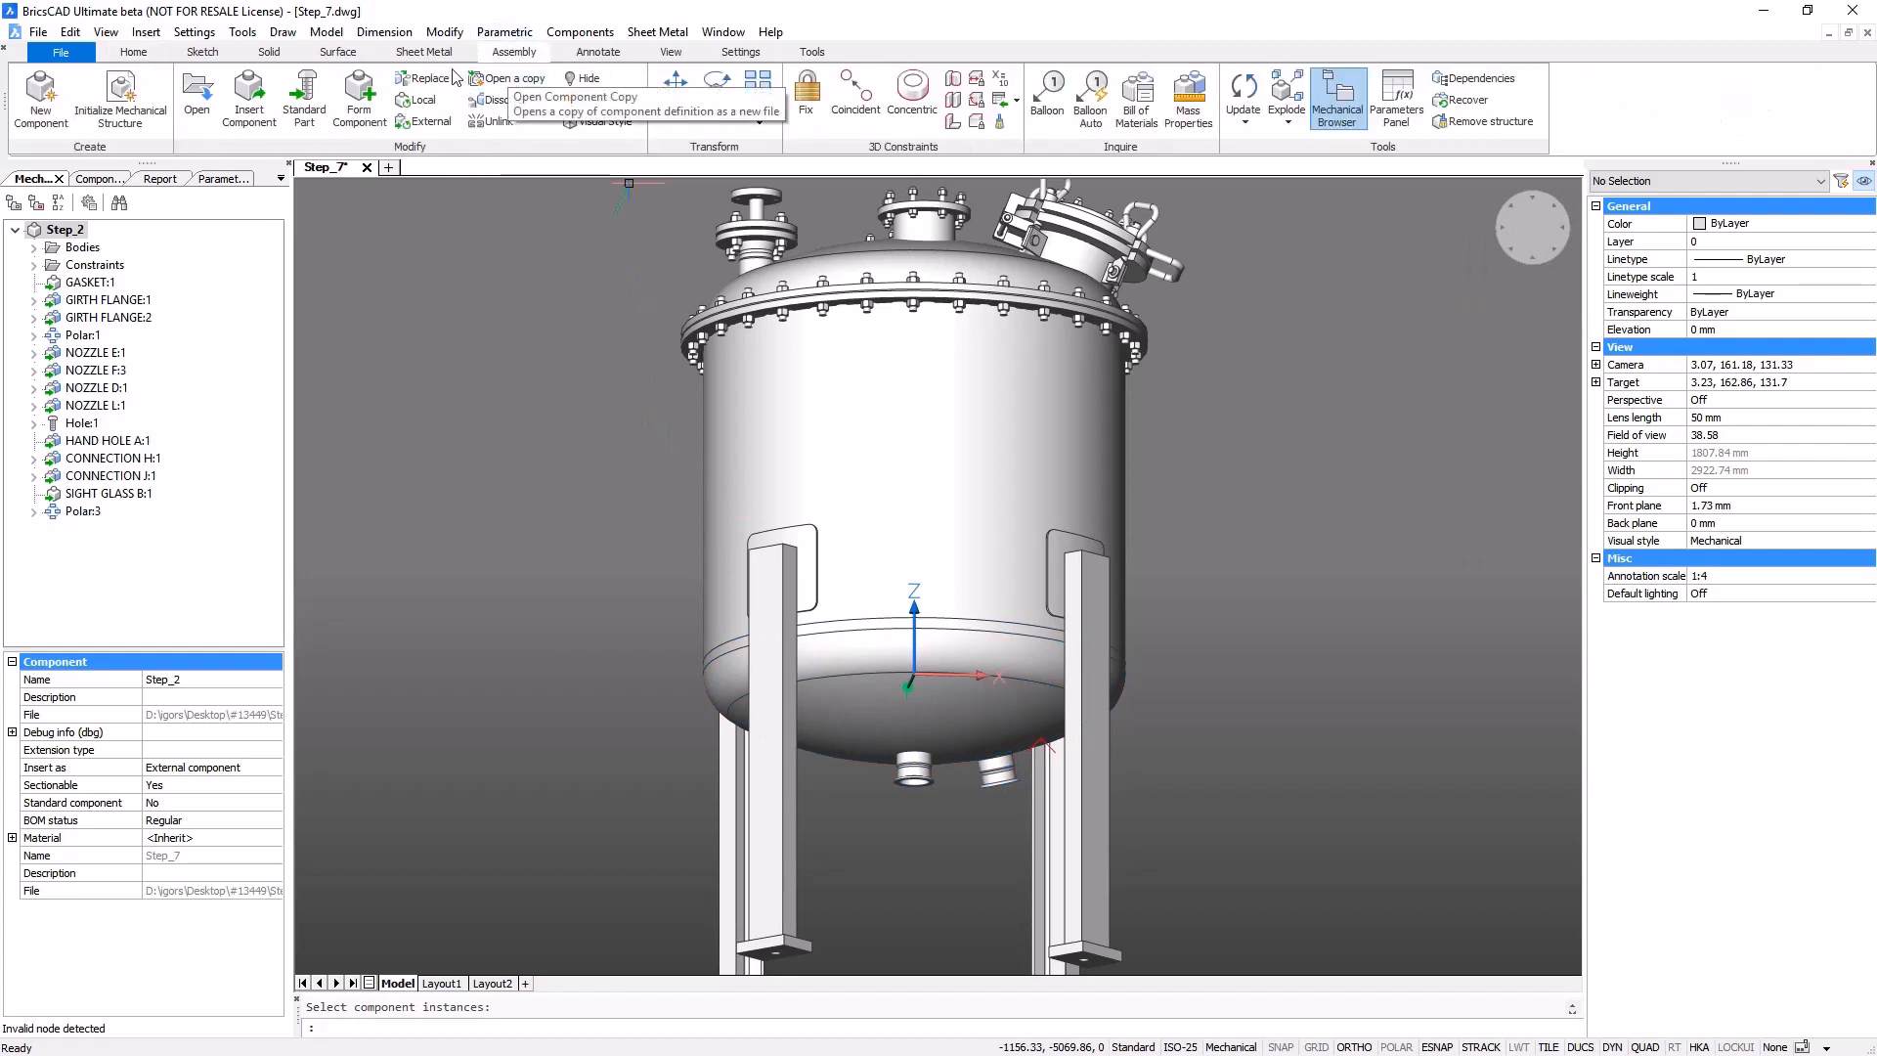
click(359, 98)
click(919, 692)
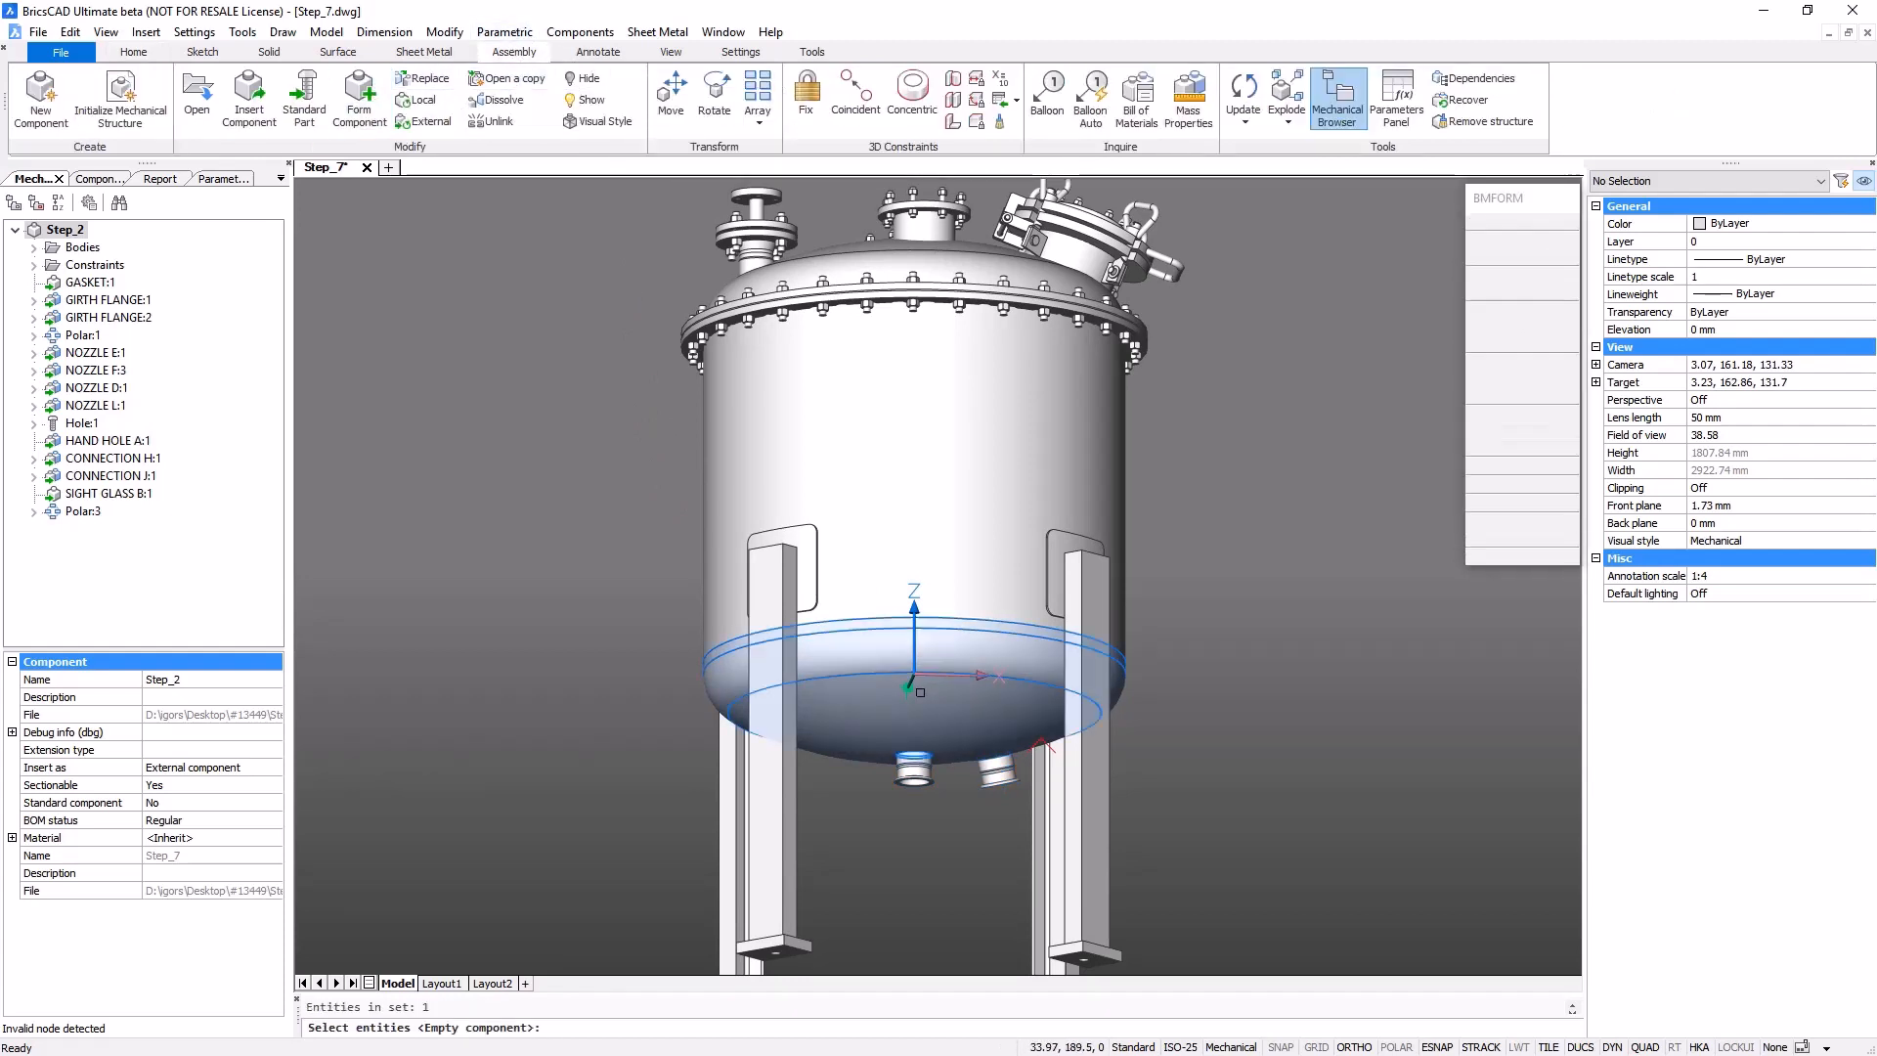
key(Return)
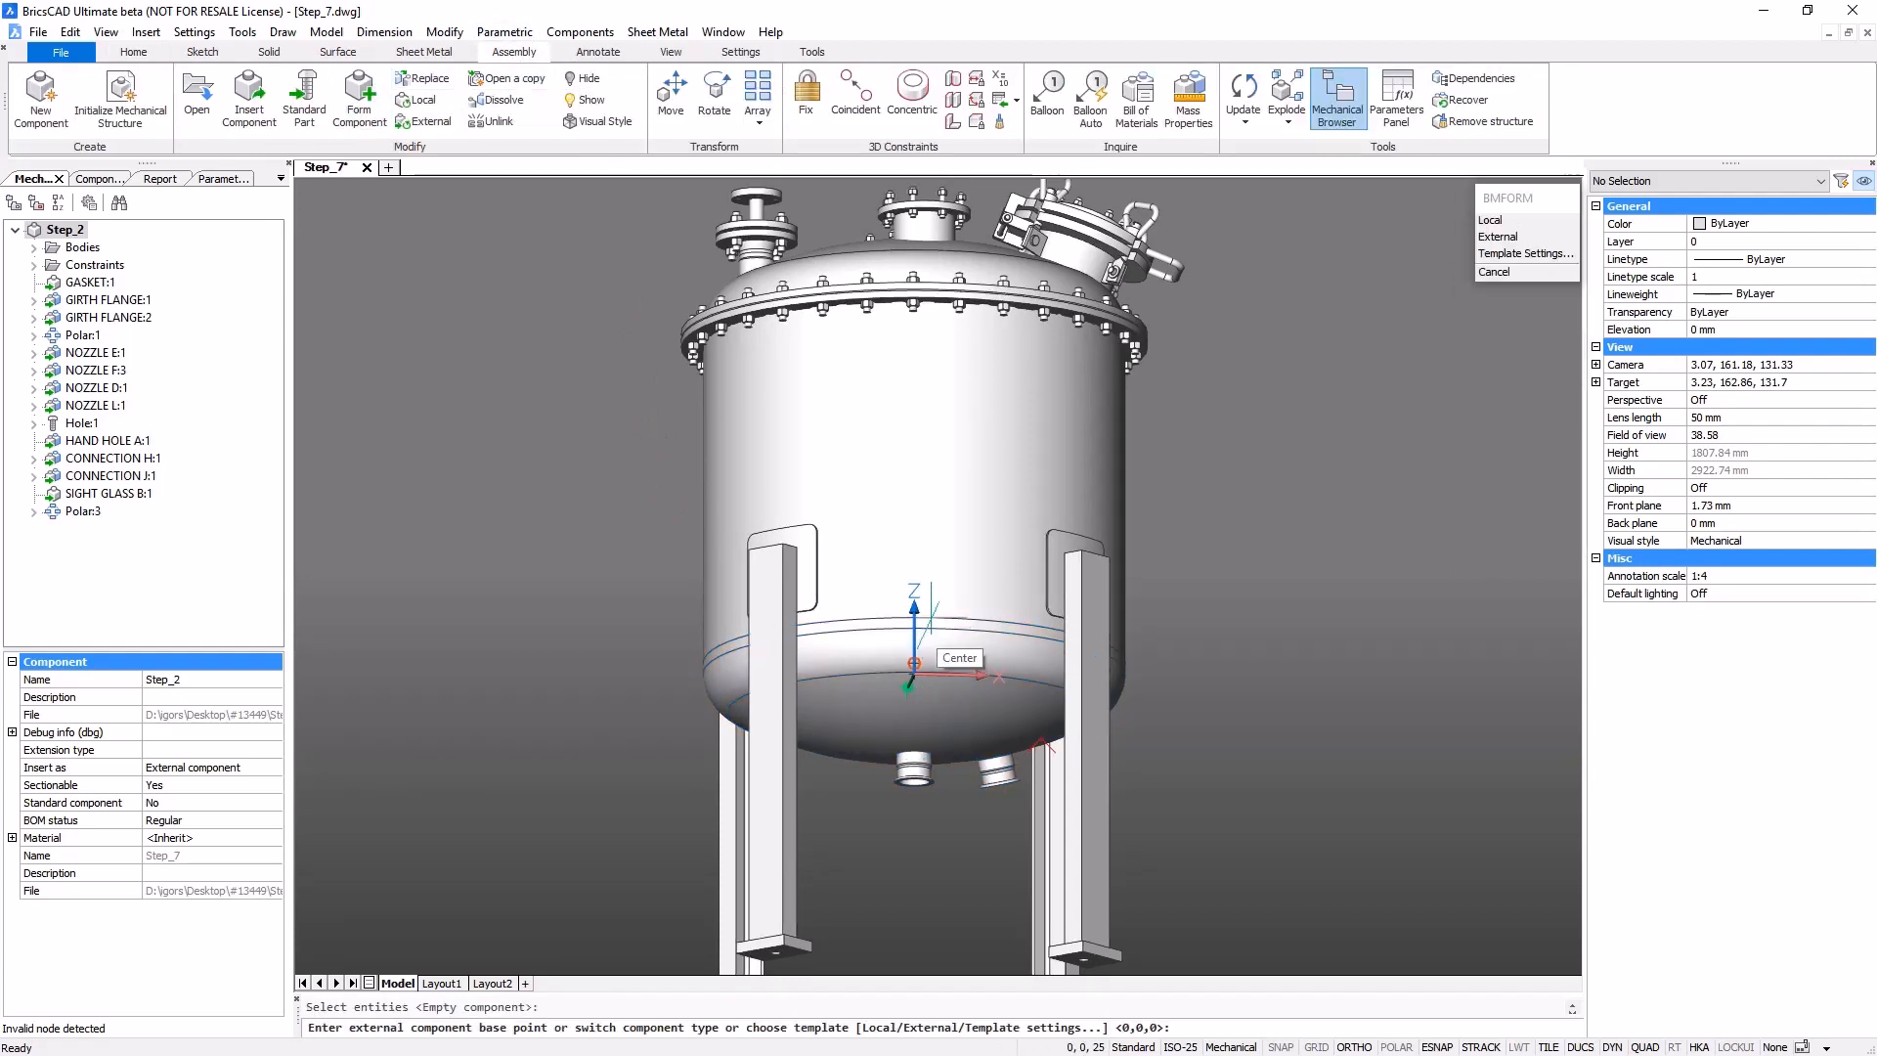
click(909, 681)
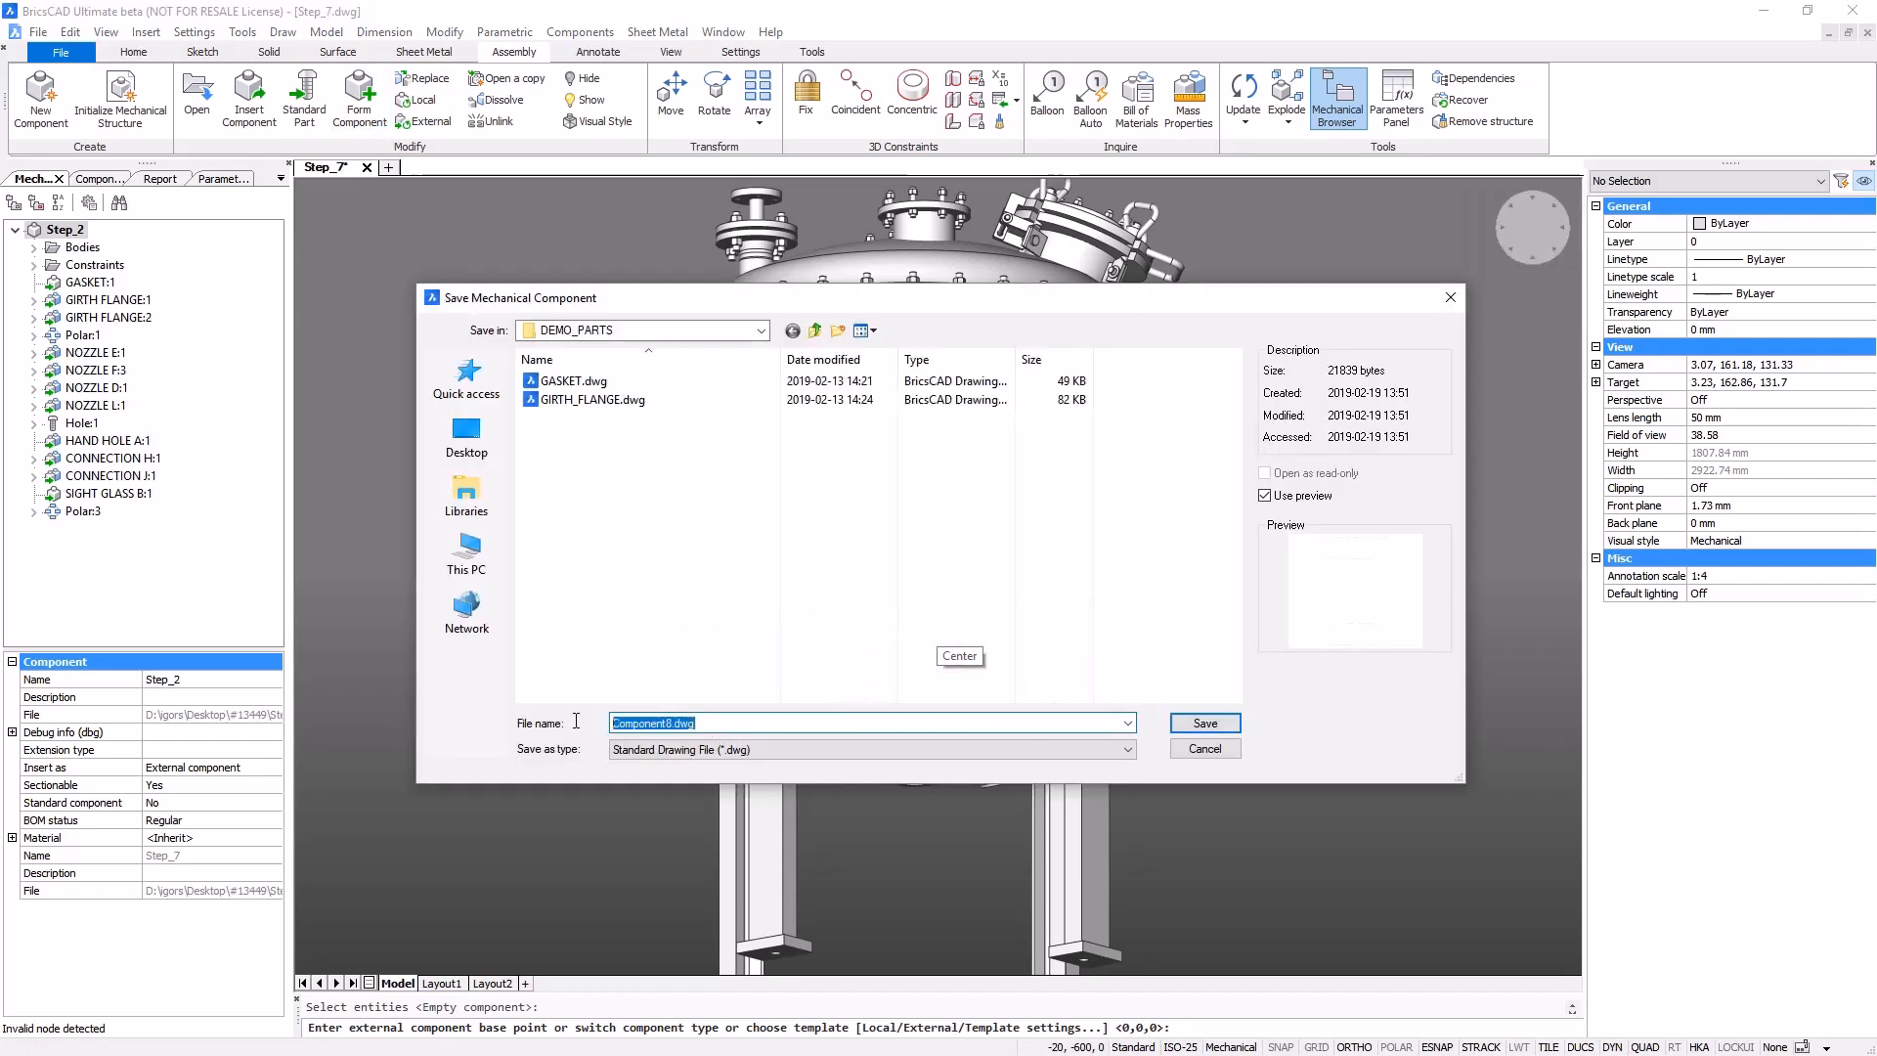
text(BOTTOM)
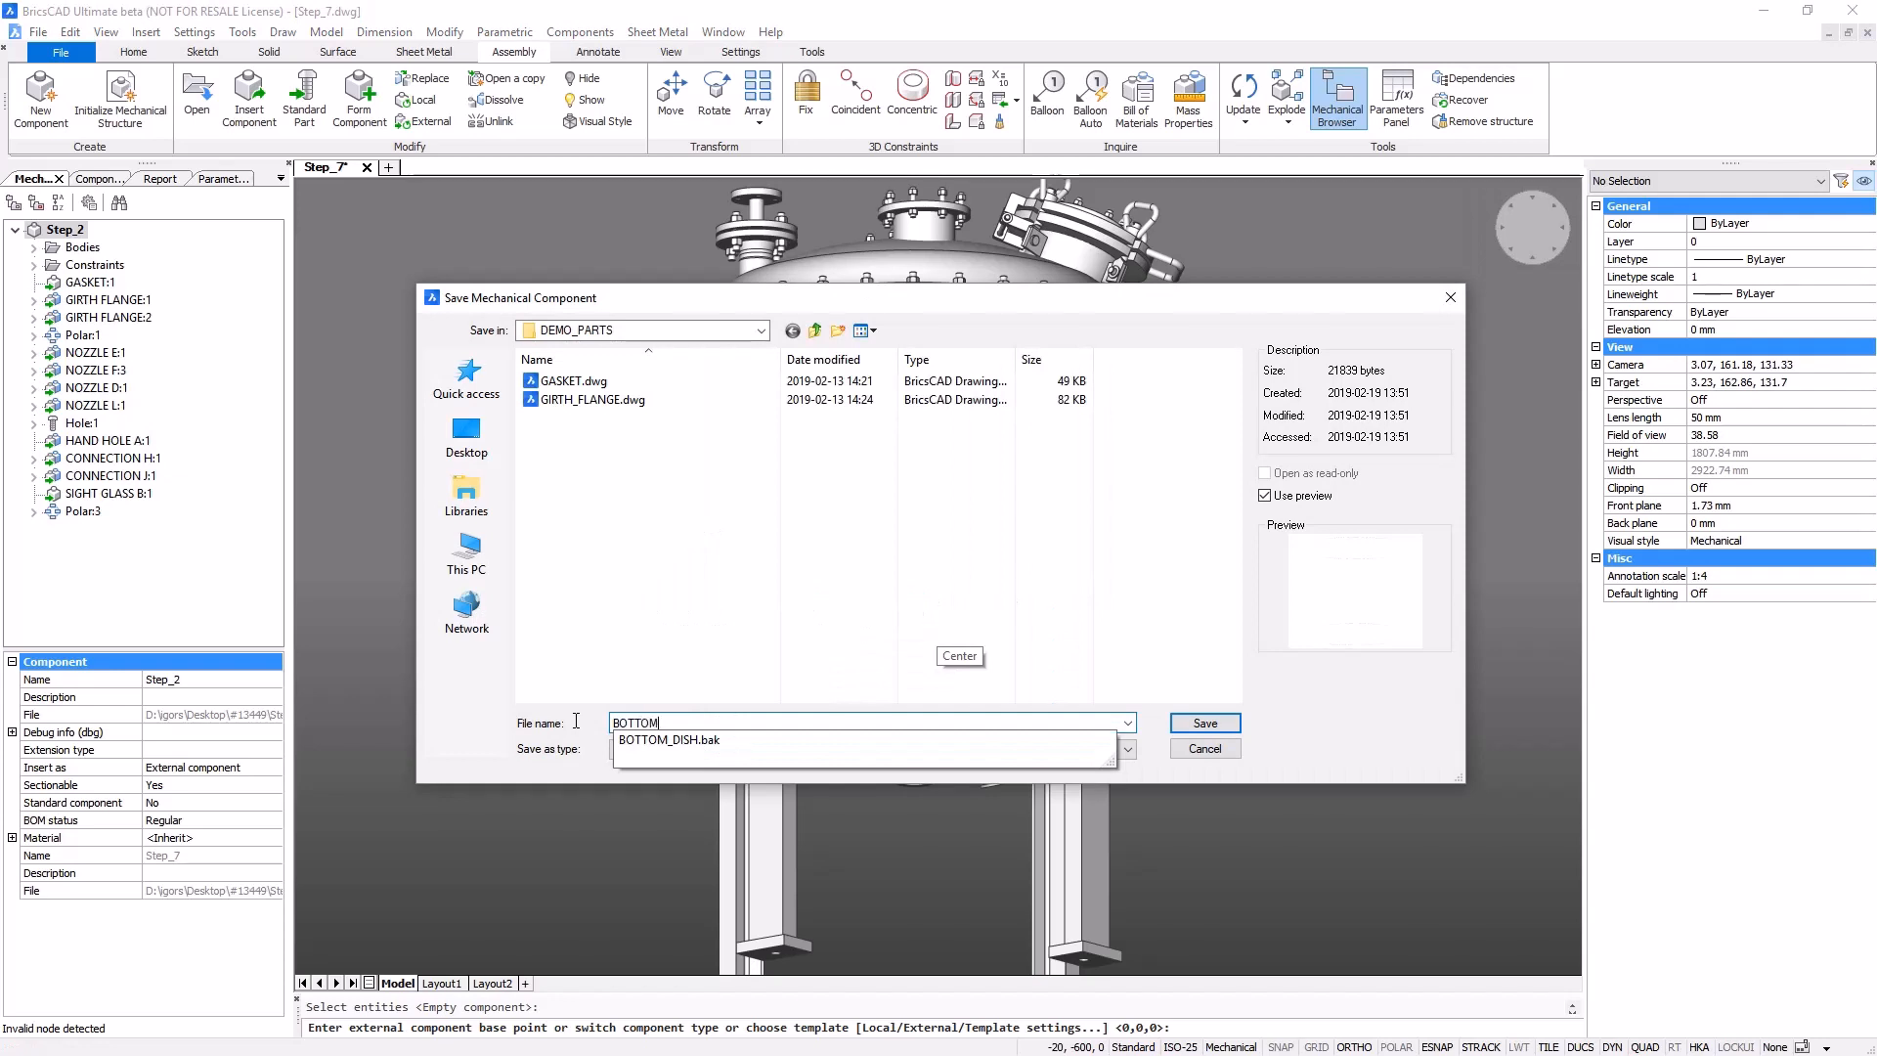
text(_DISH)
click(1212, 725)
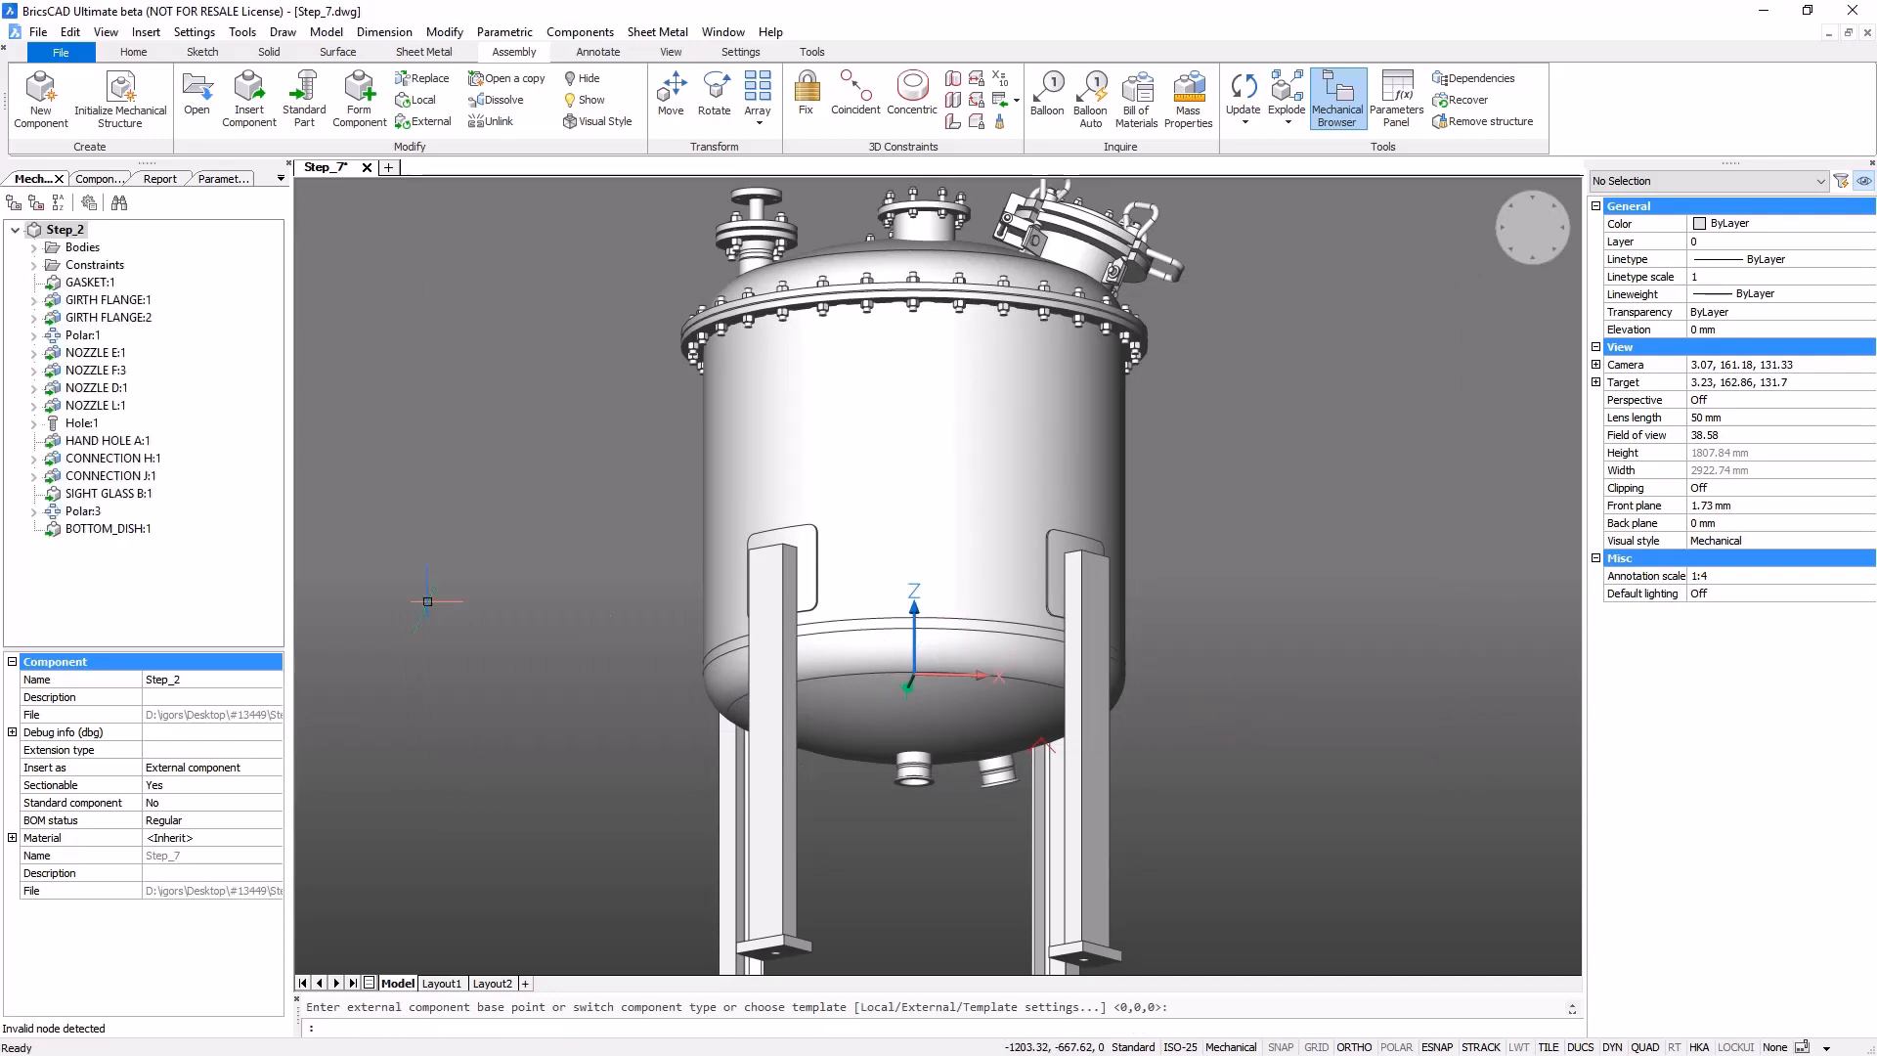
- Open the BOTTOM_DISH component and create a new physical material named ASTM-A240-316L for it
right_click(127, 530)
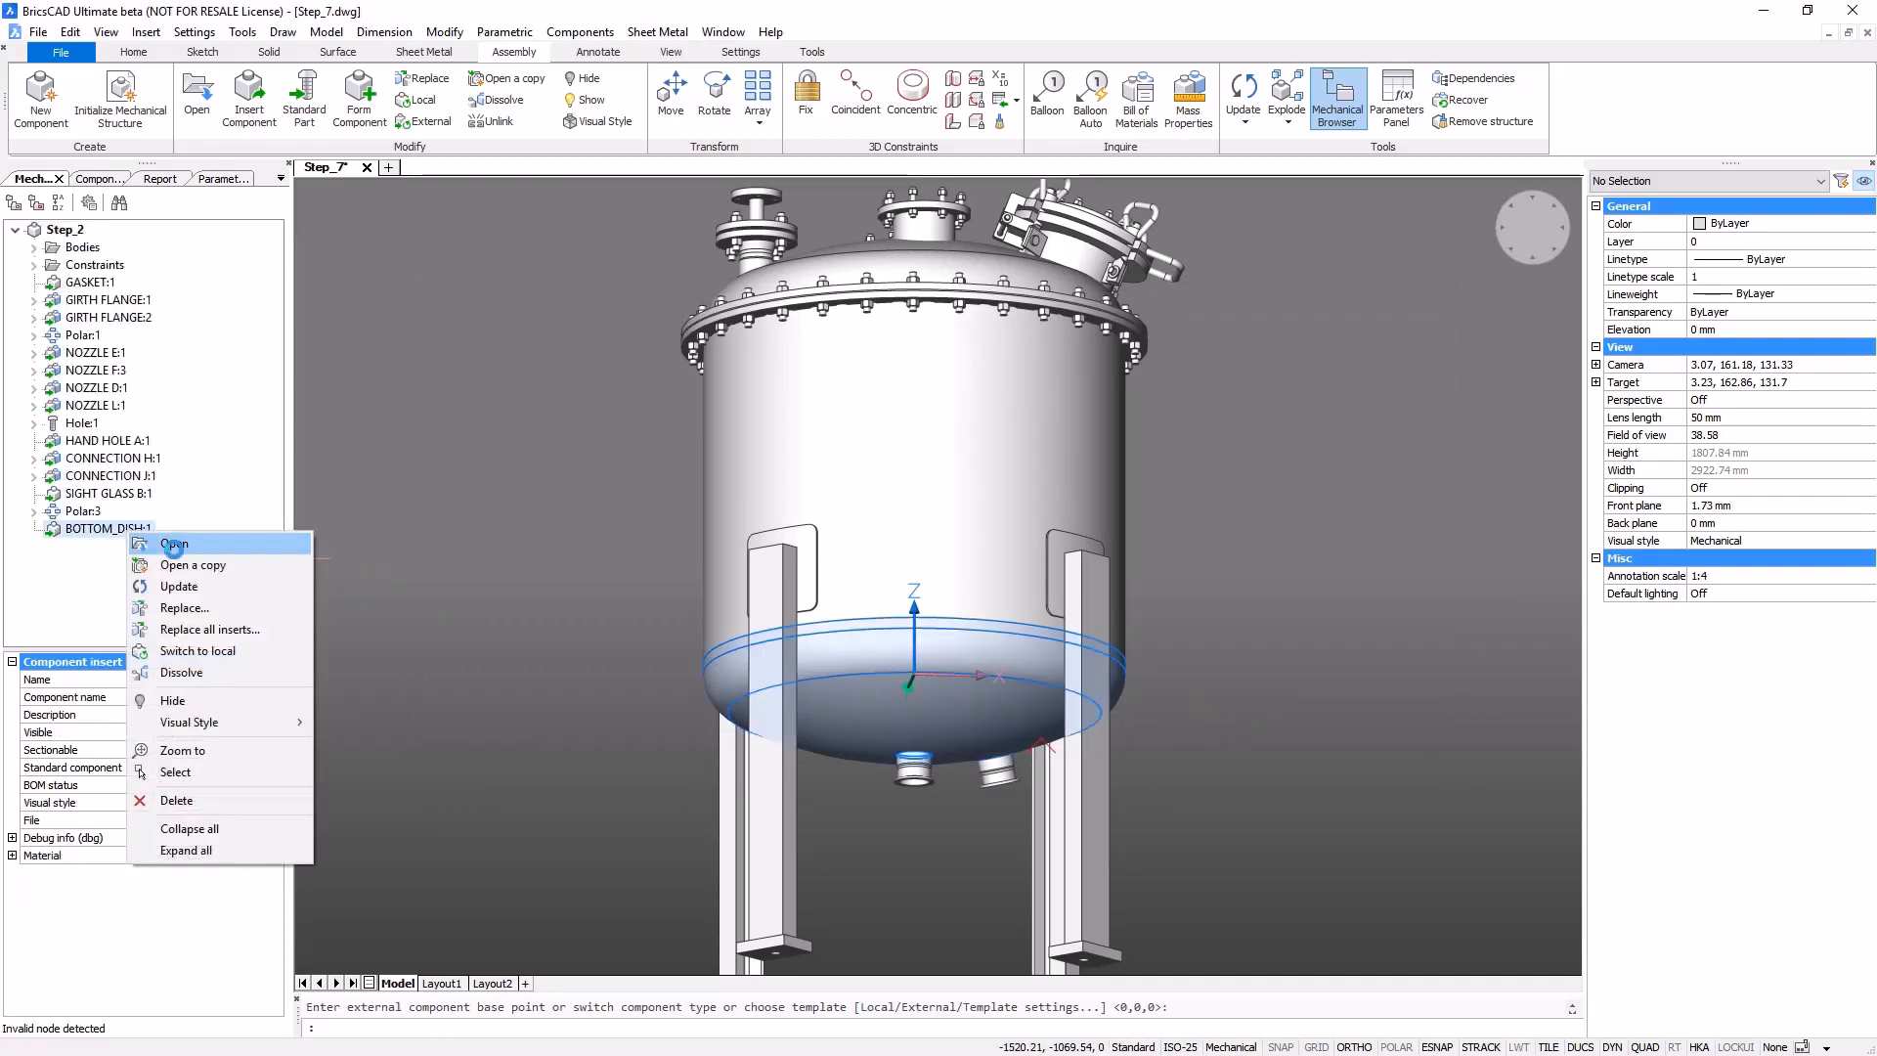
click(172, 545)
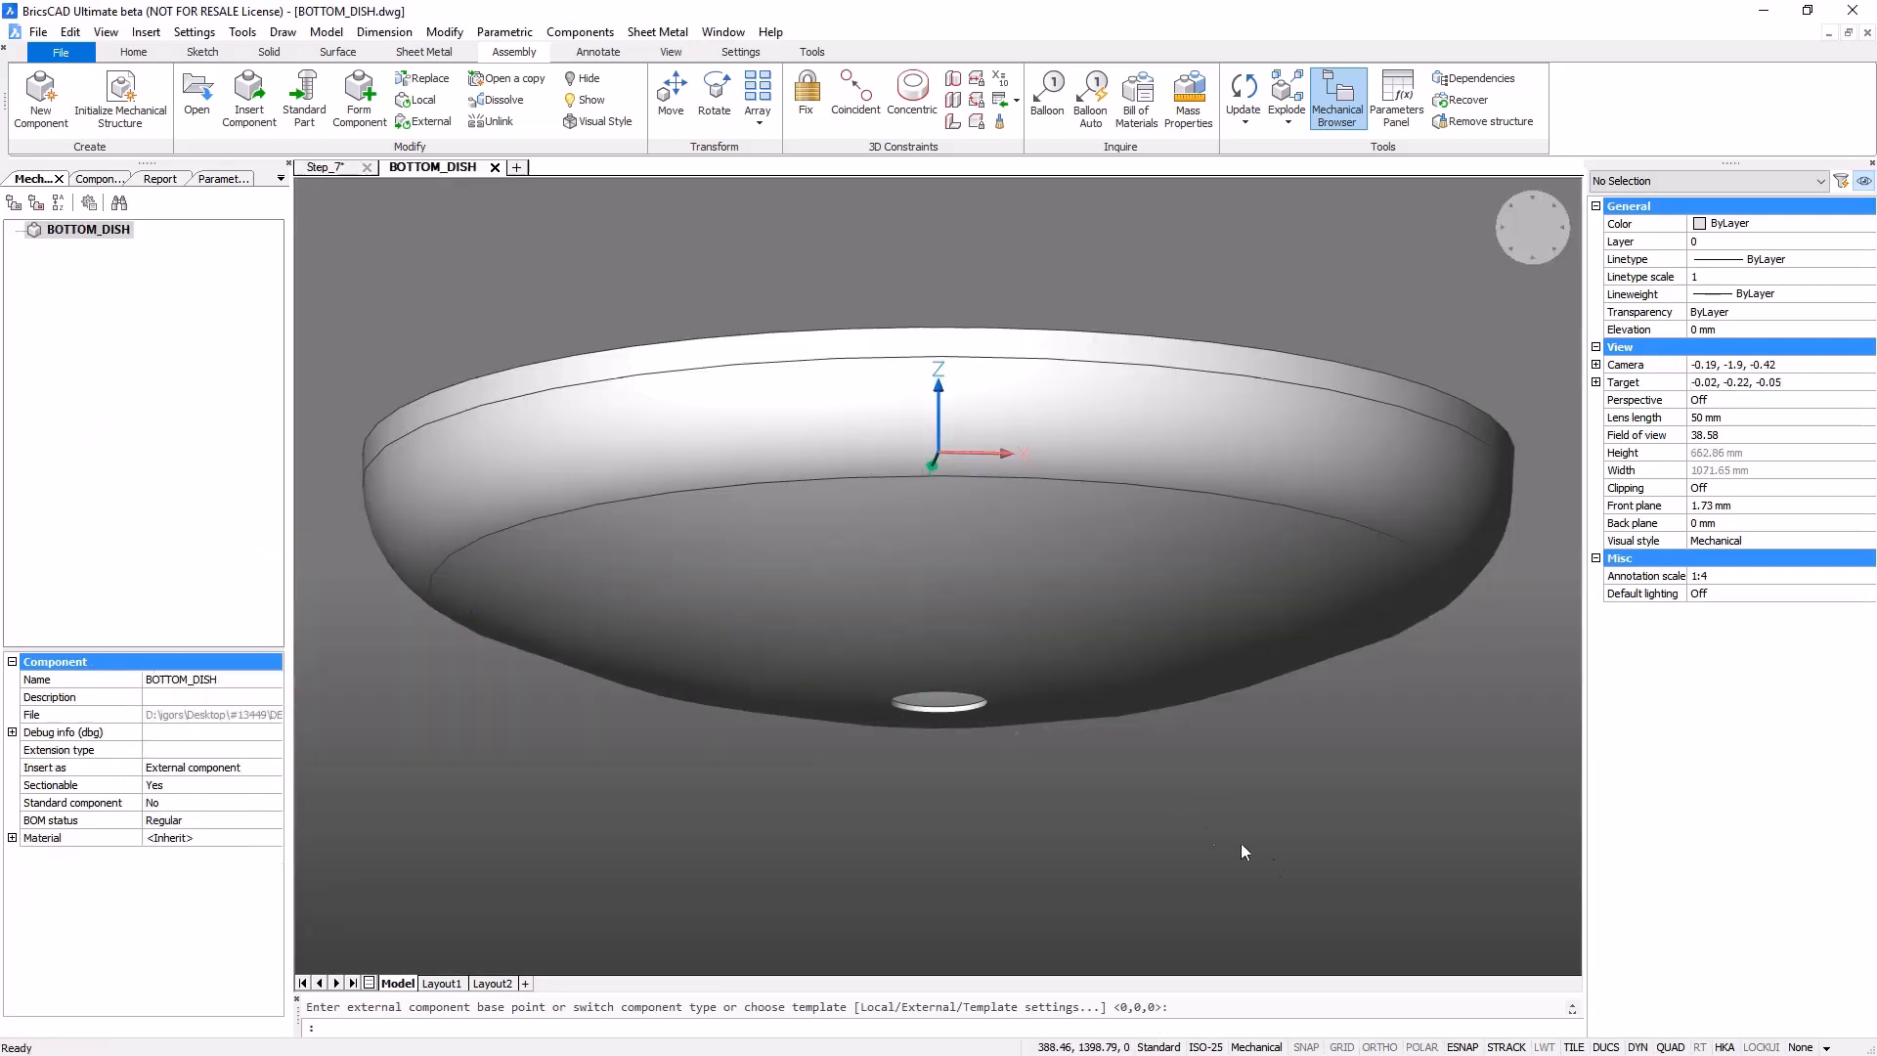
shift+middle_drag(1042, 584, 1046, 587)
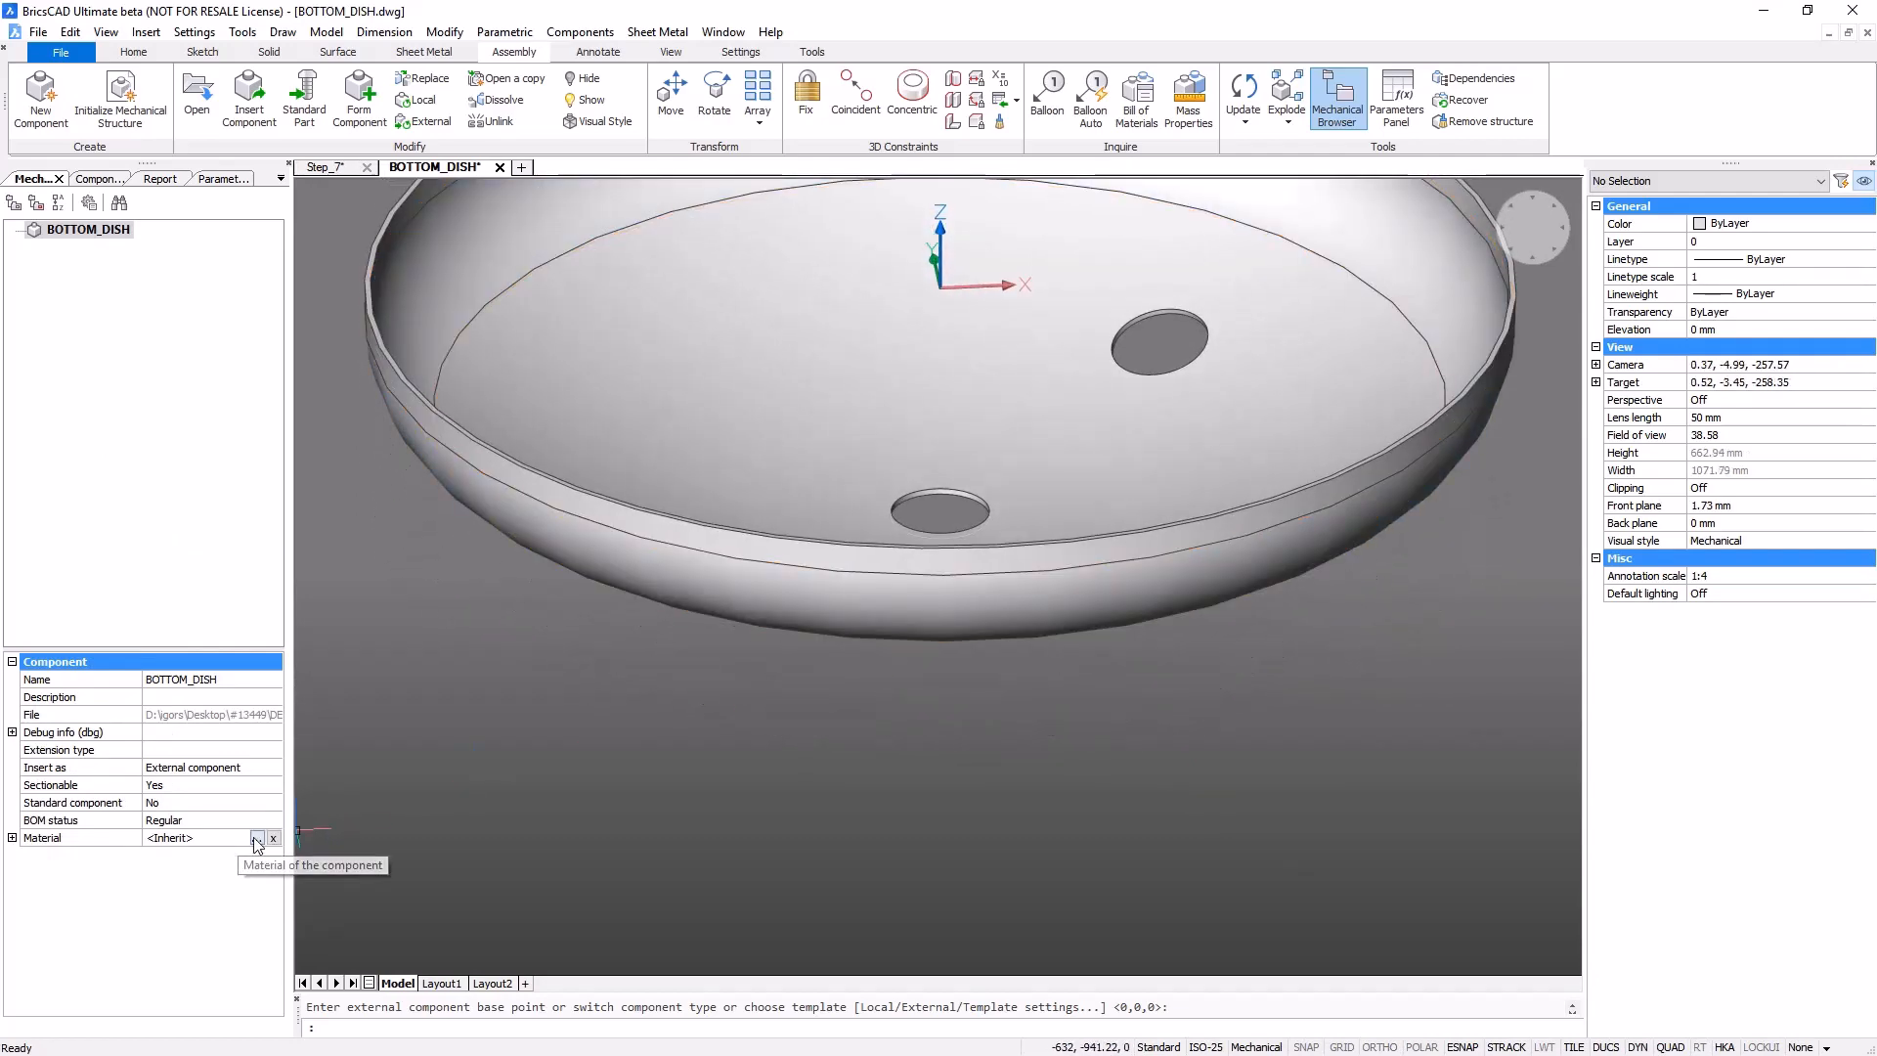
click(256, 839)
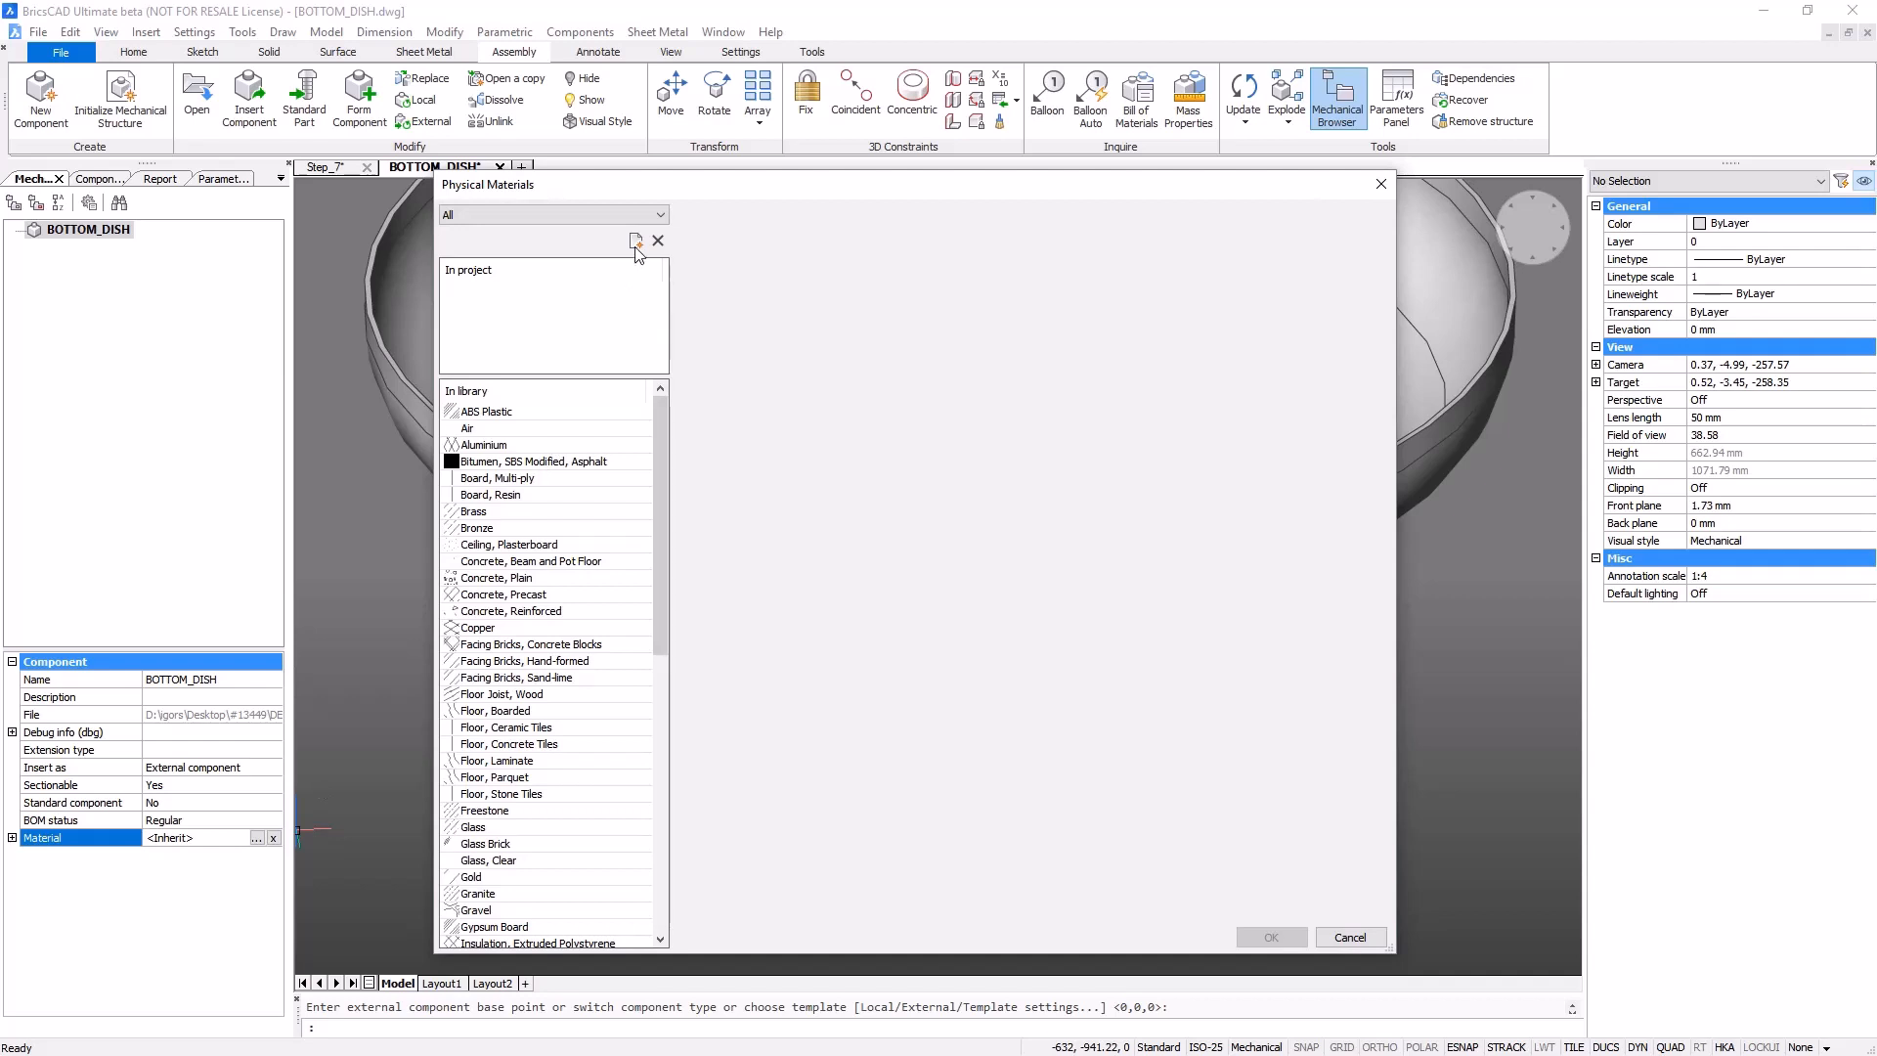
click(635, 242)
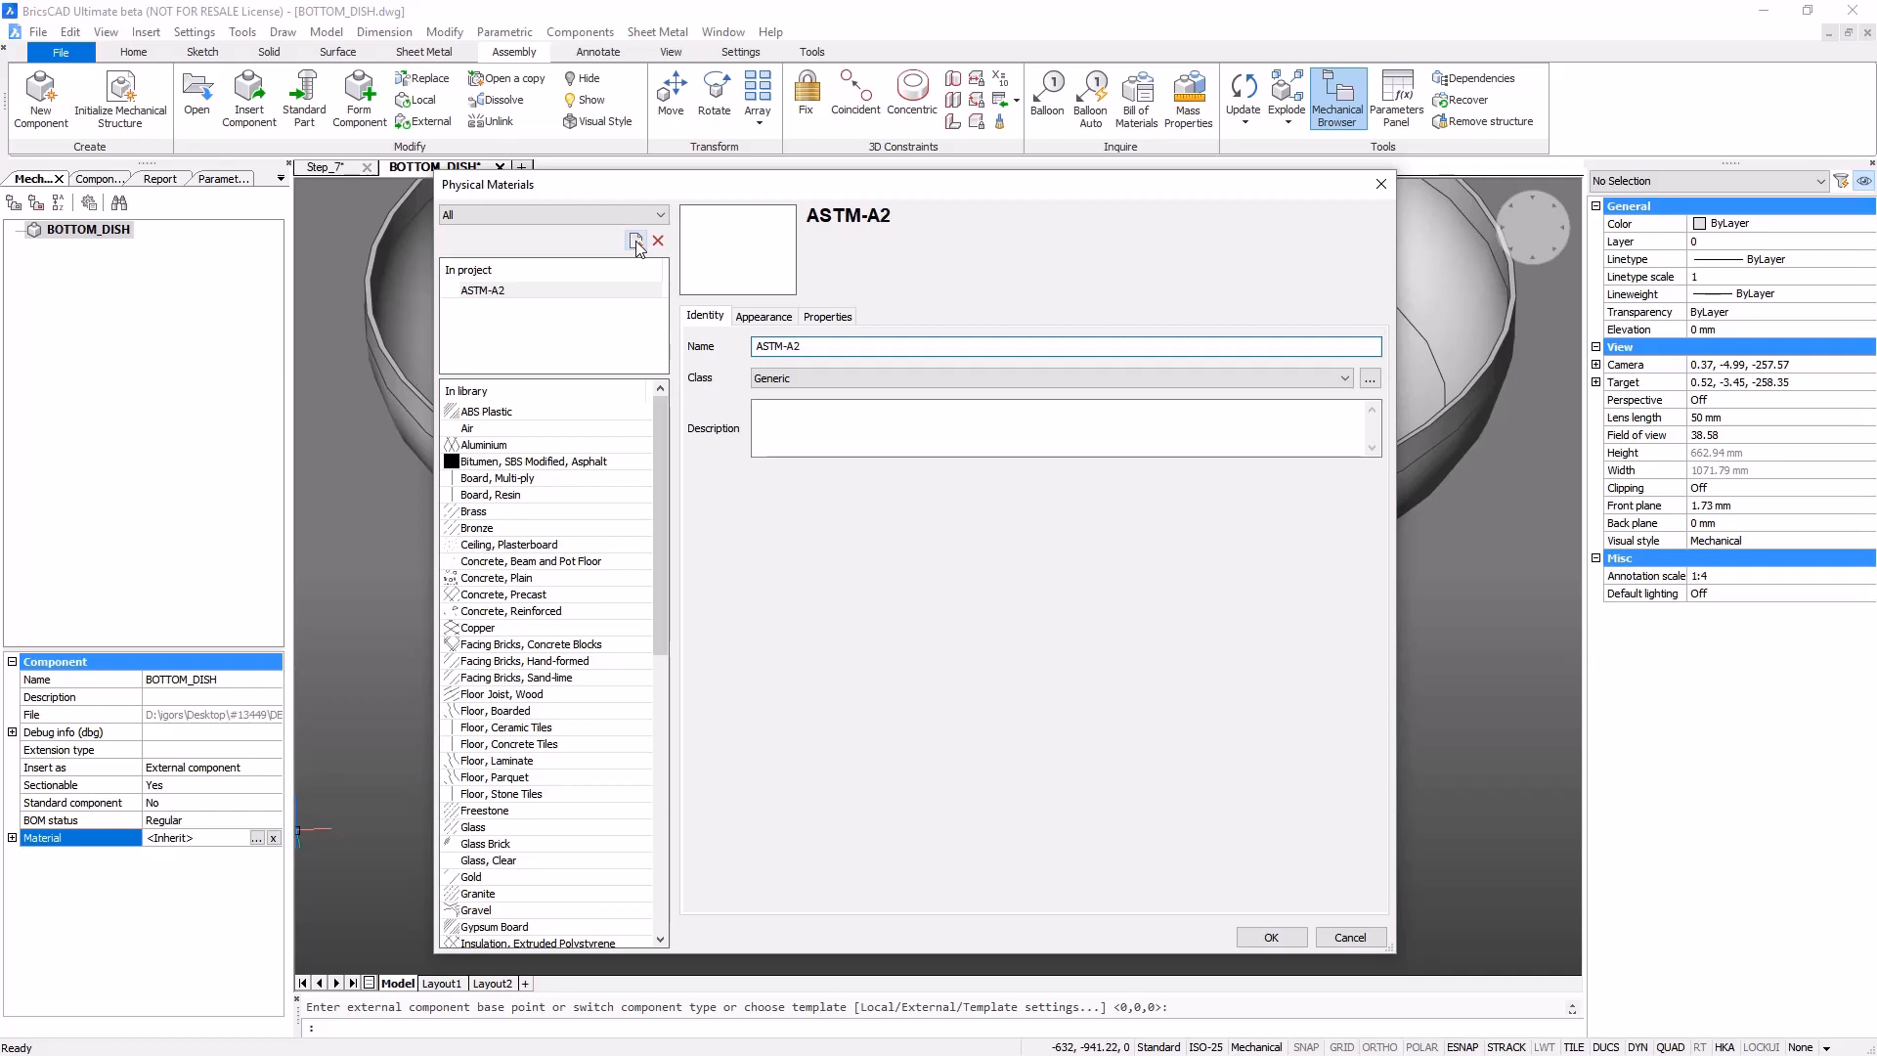
text(ASTM-A240-316L)
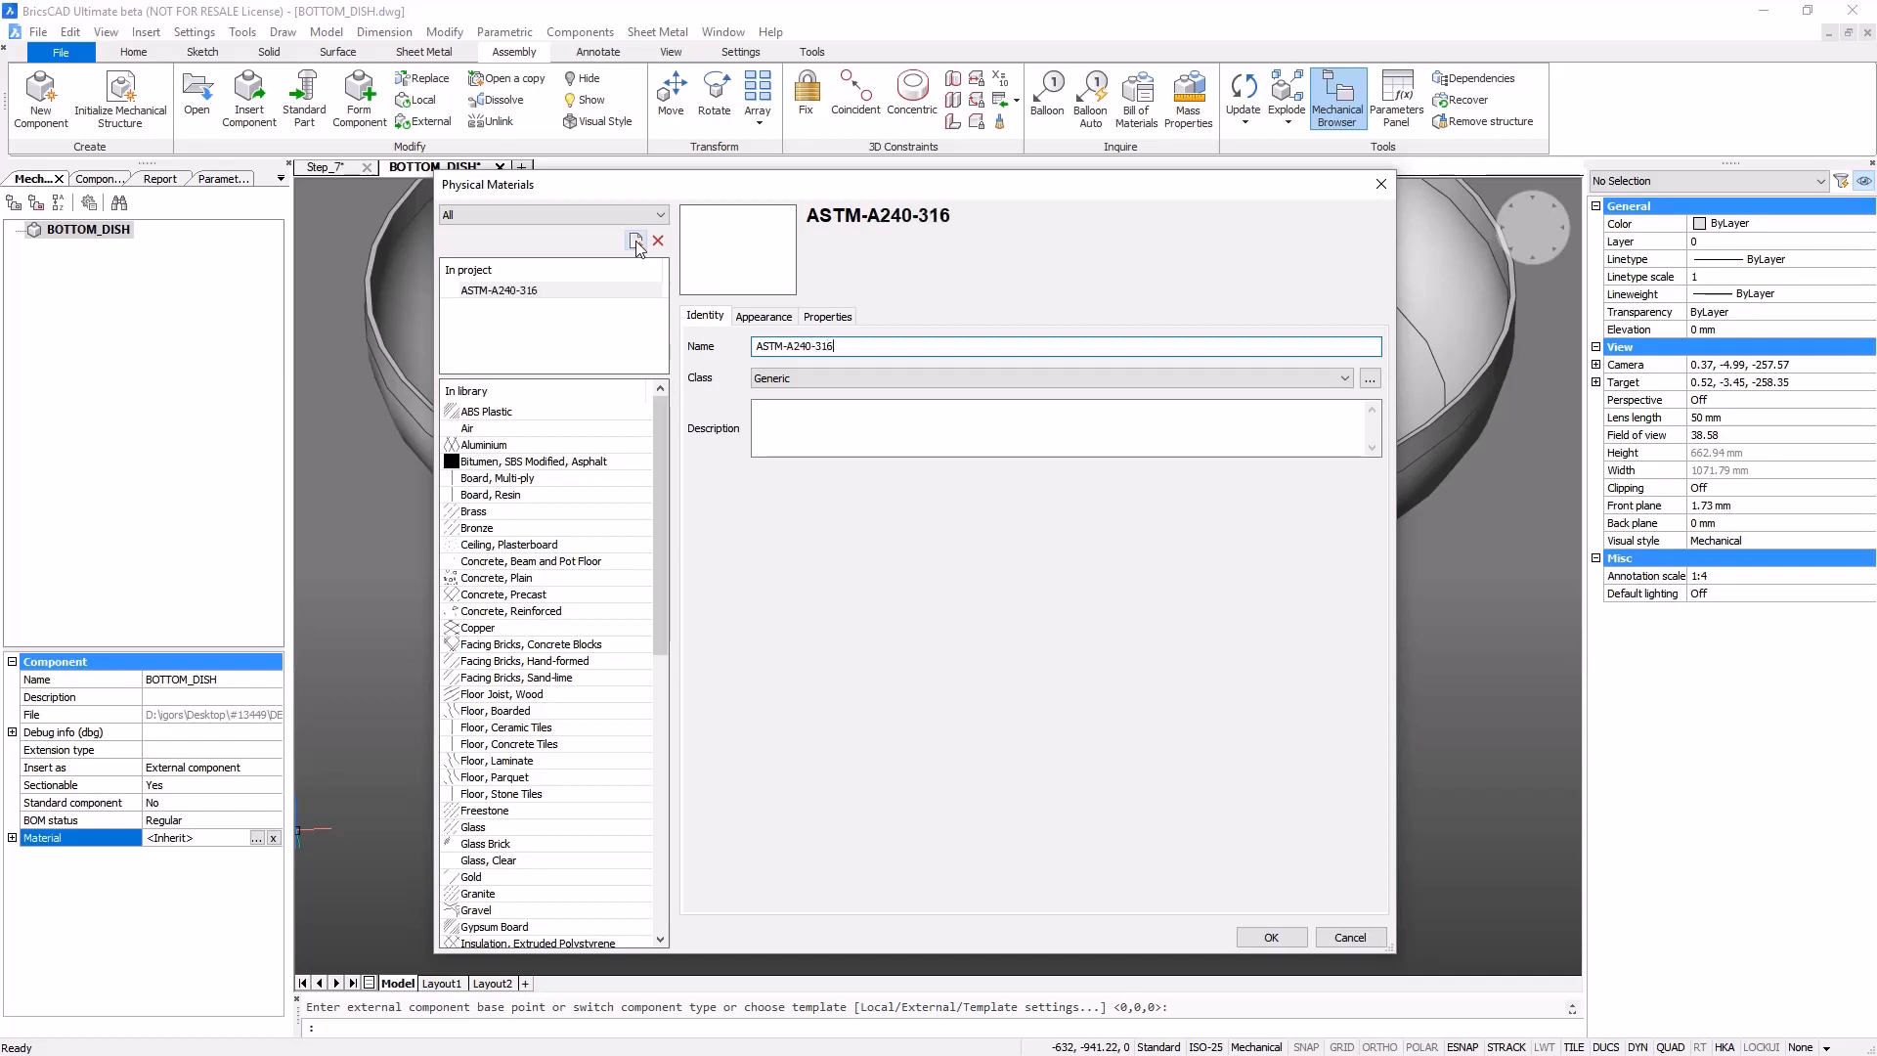
- Set the material's density to 7900 kg/m³, specific heat to 462 J/(kg·K) and thermal conductivity to 15 W/(m·K), and assign it to the dish
click(829, 318)
click(699, 418)
click(836, 435)
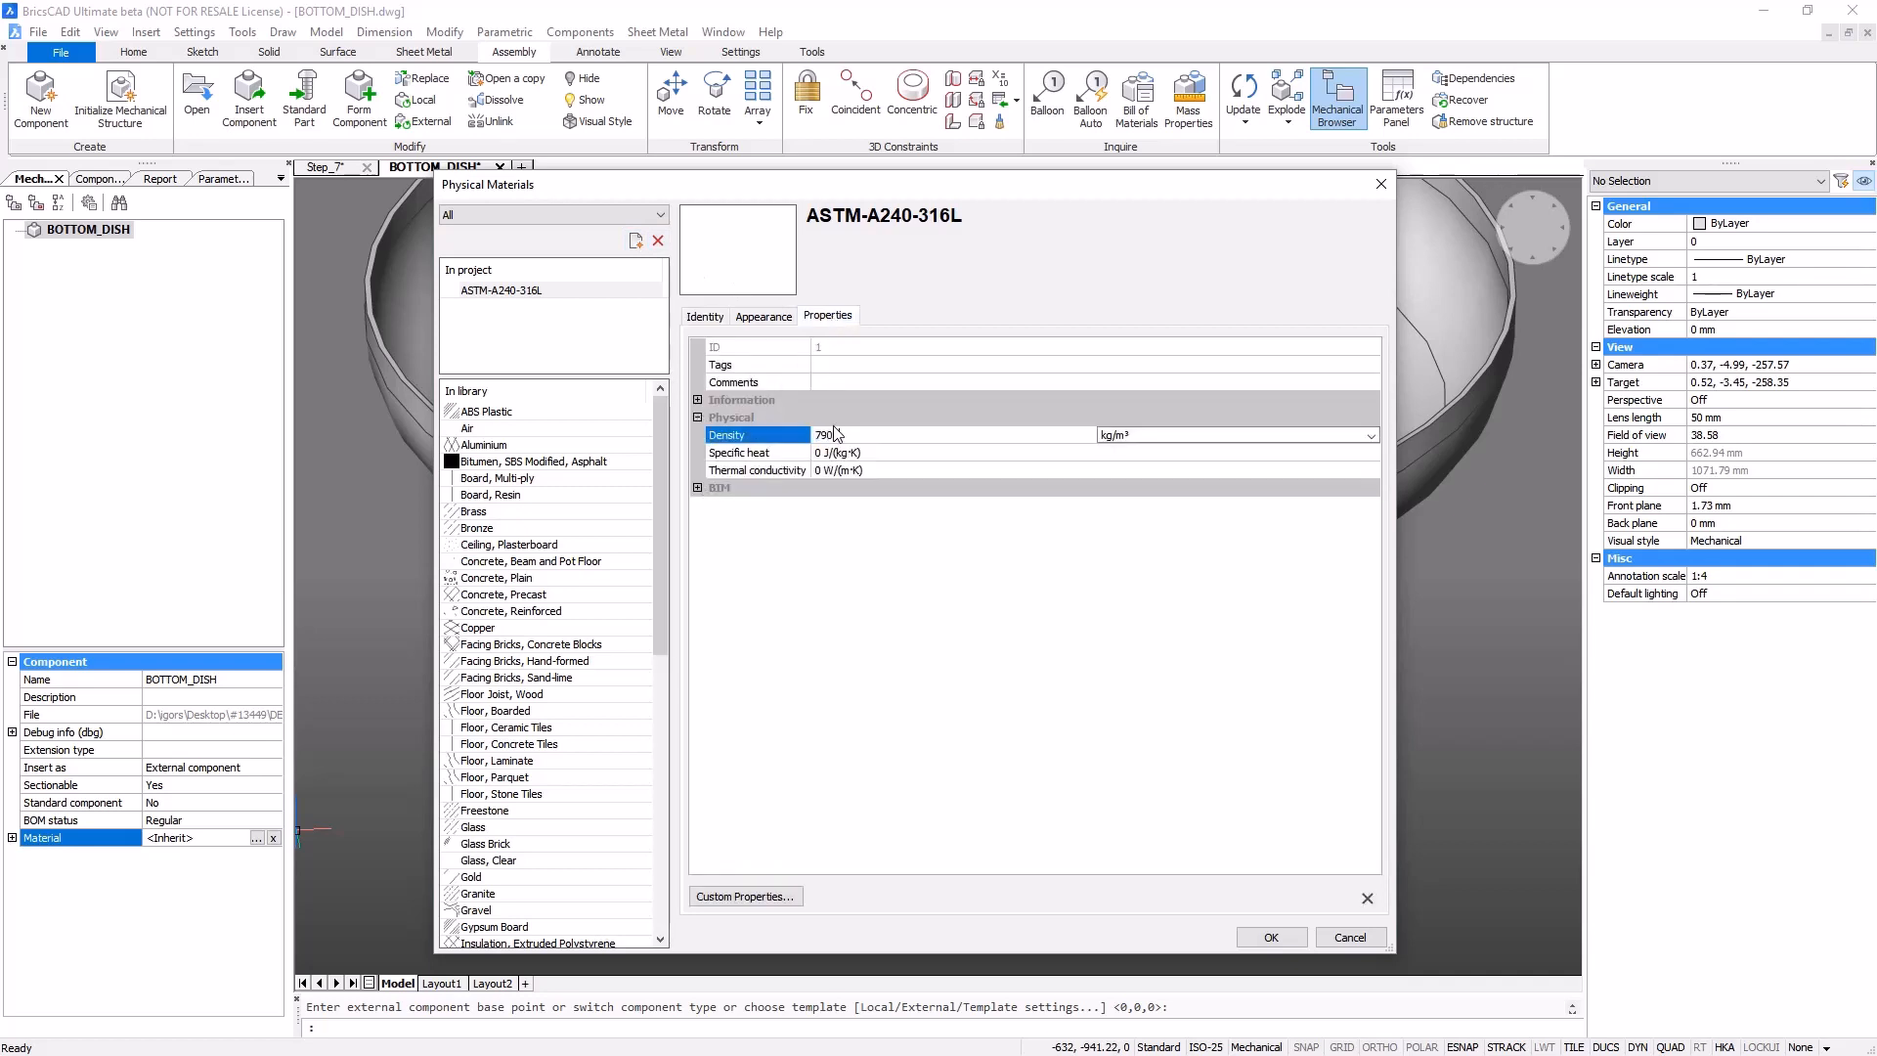
click(869, 453)
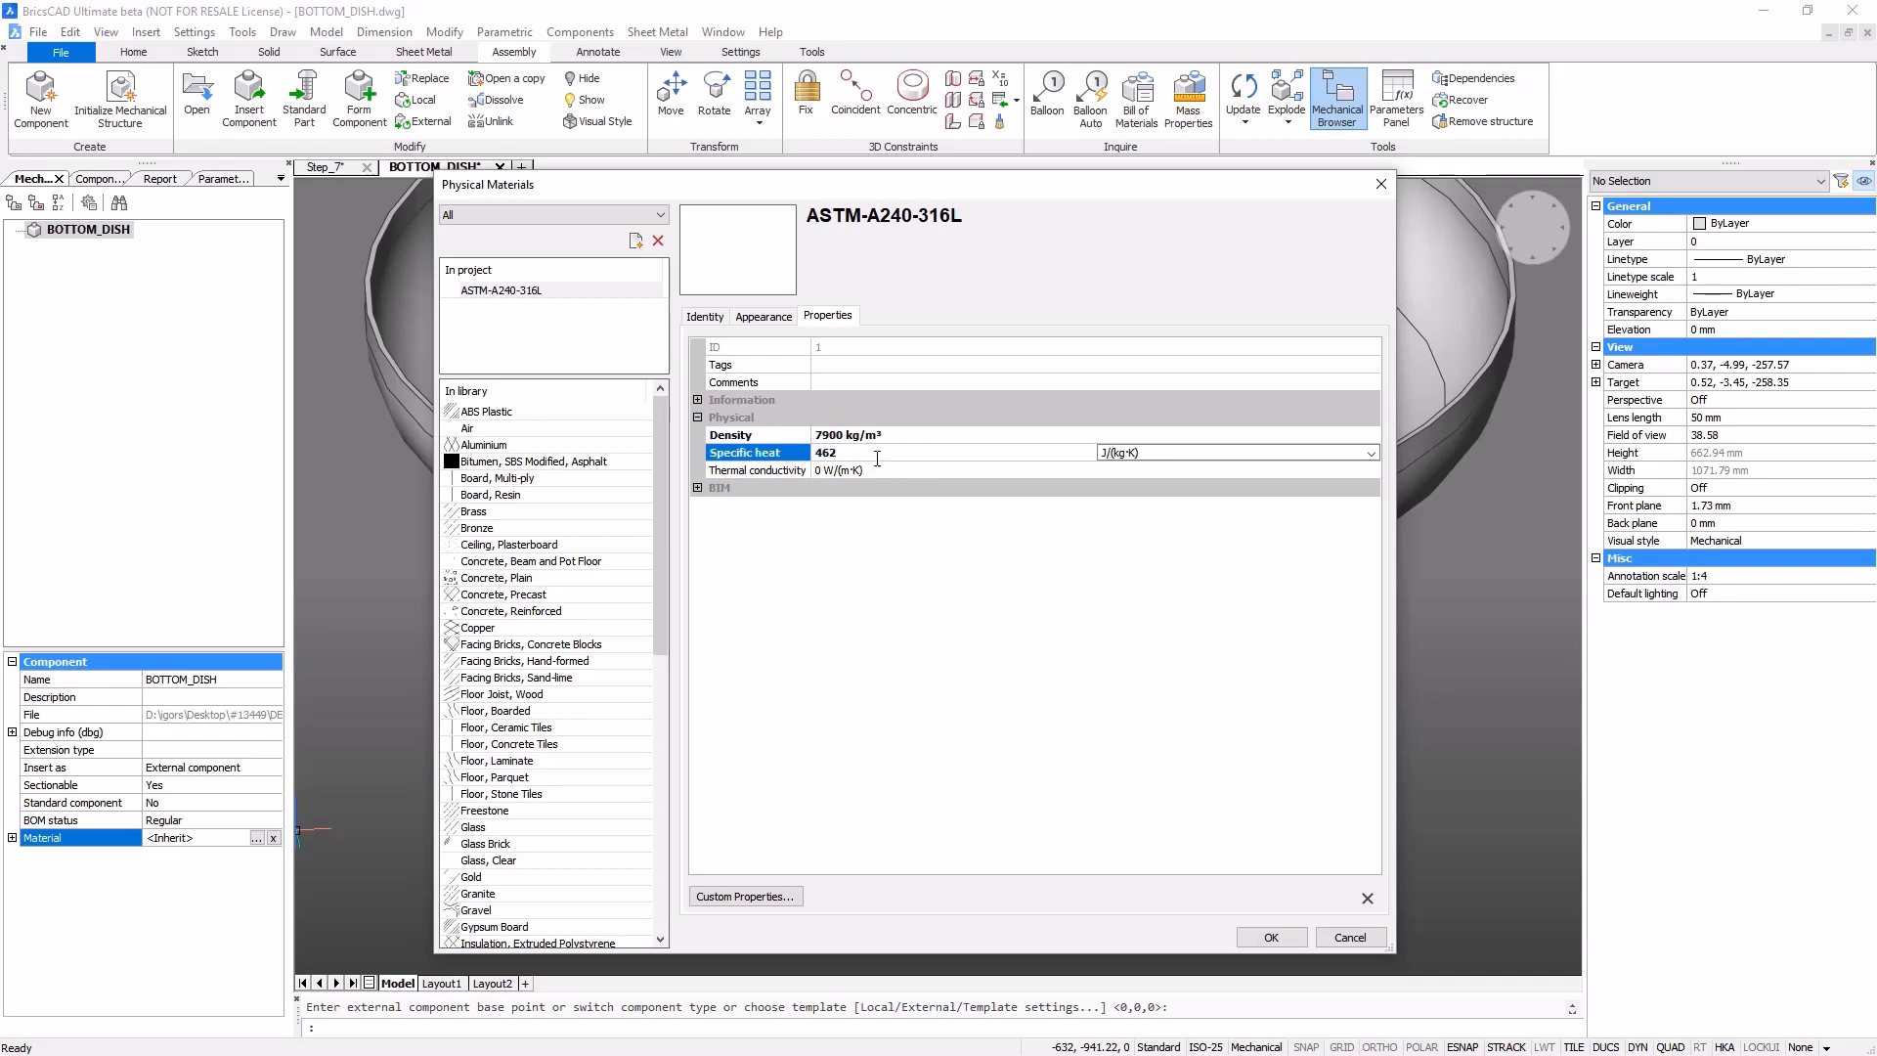
click(869, 471)
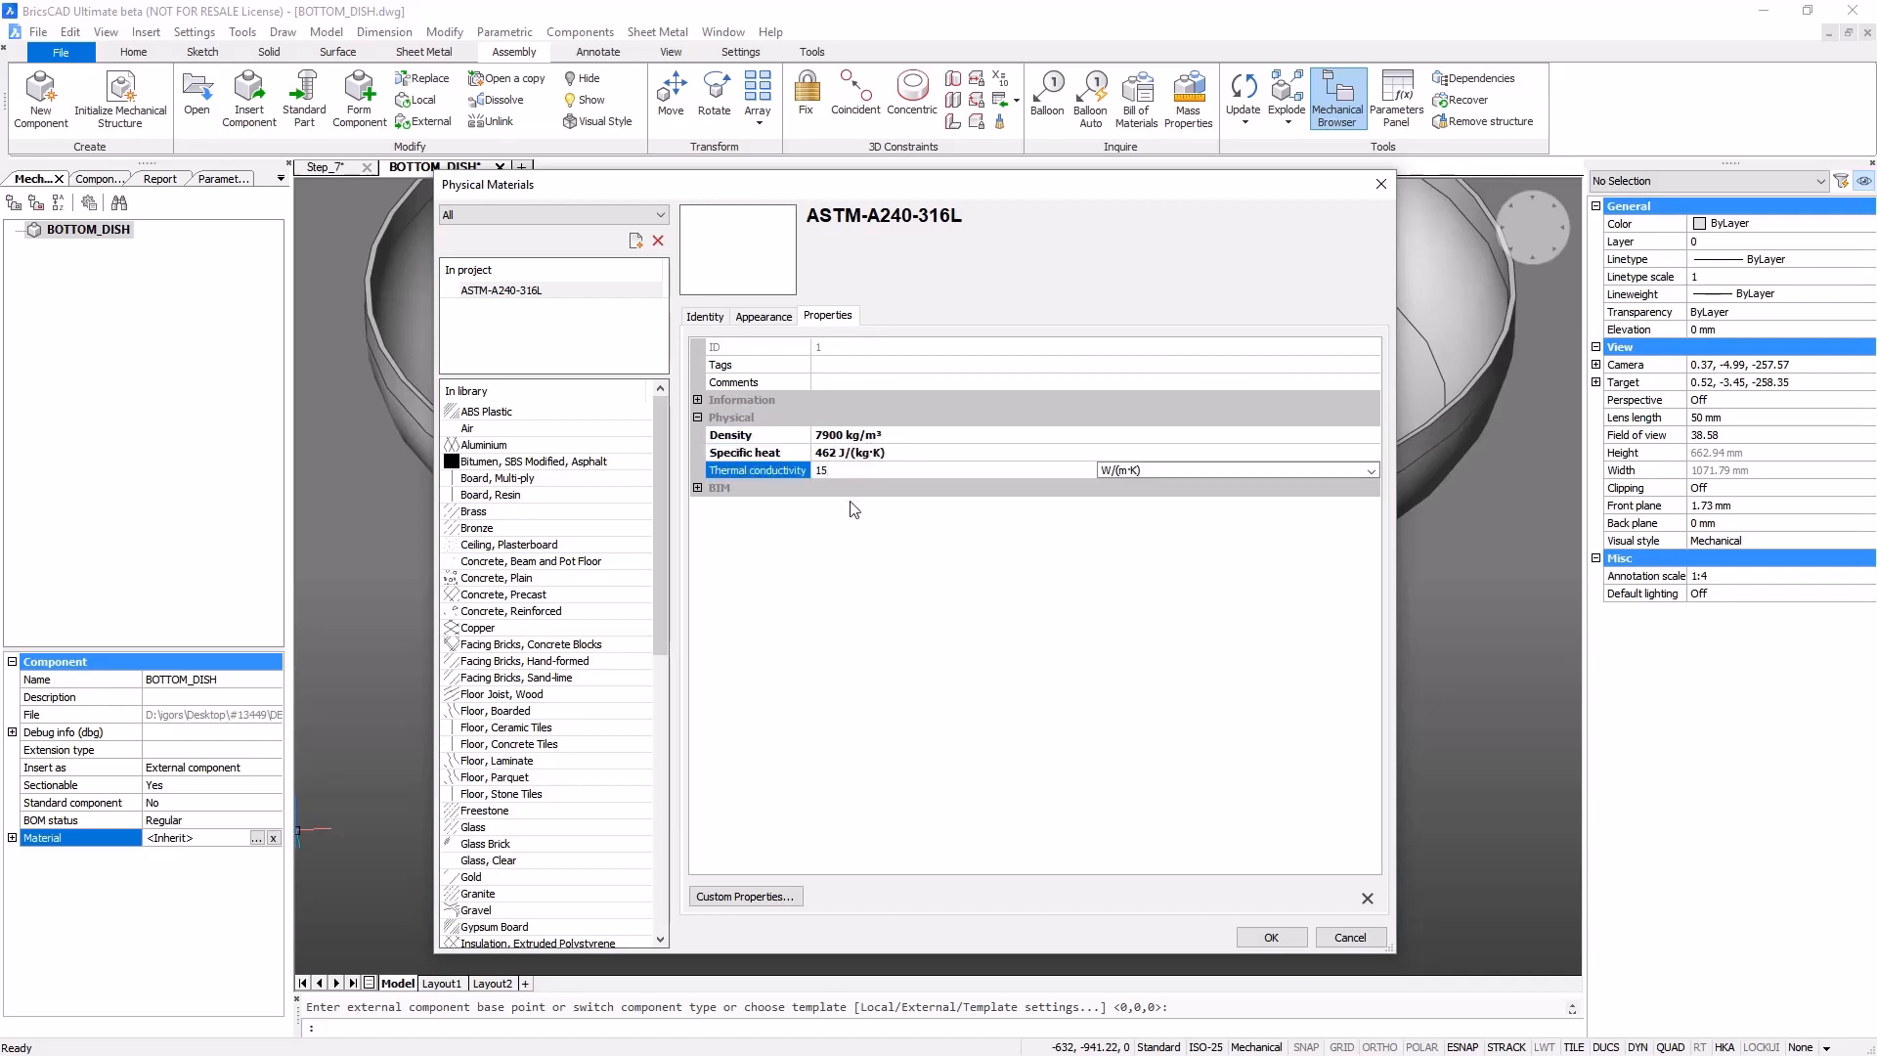
key(Return)
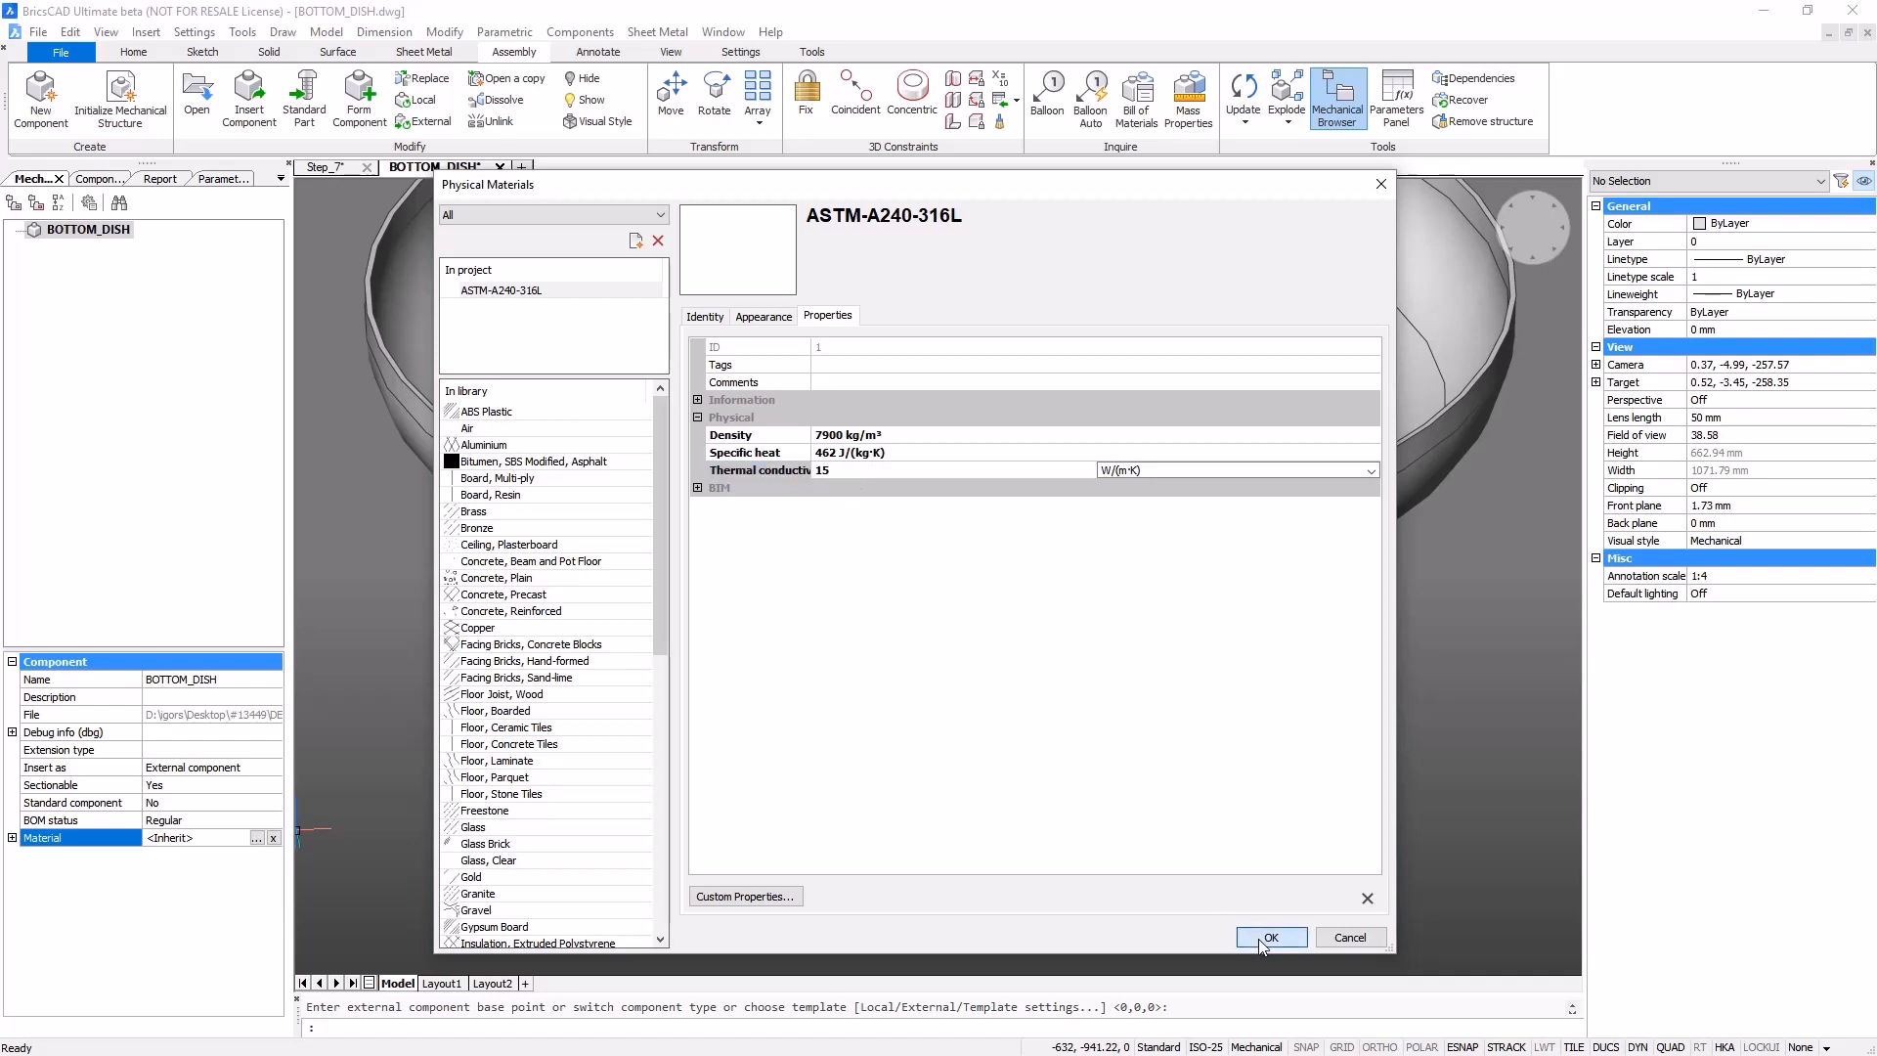
click(1269, 938)
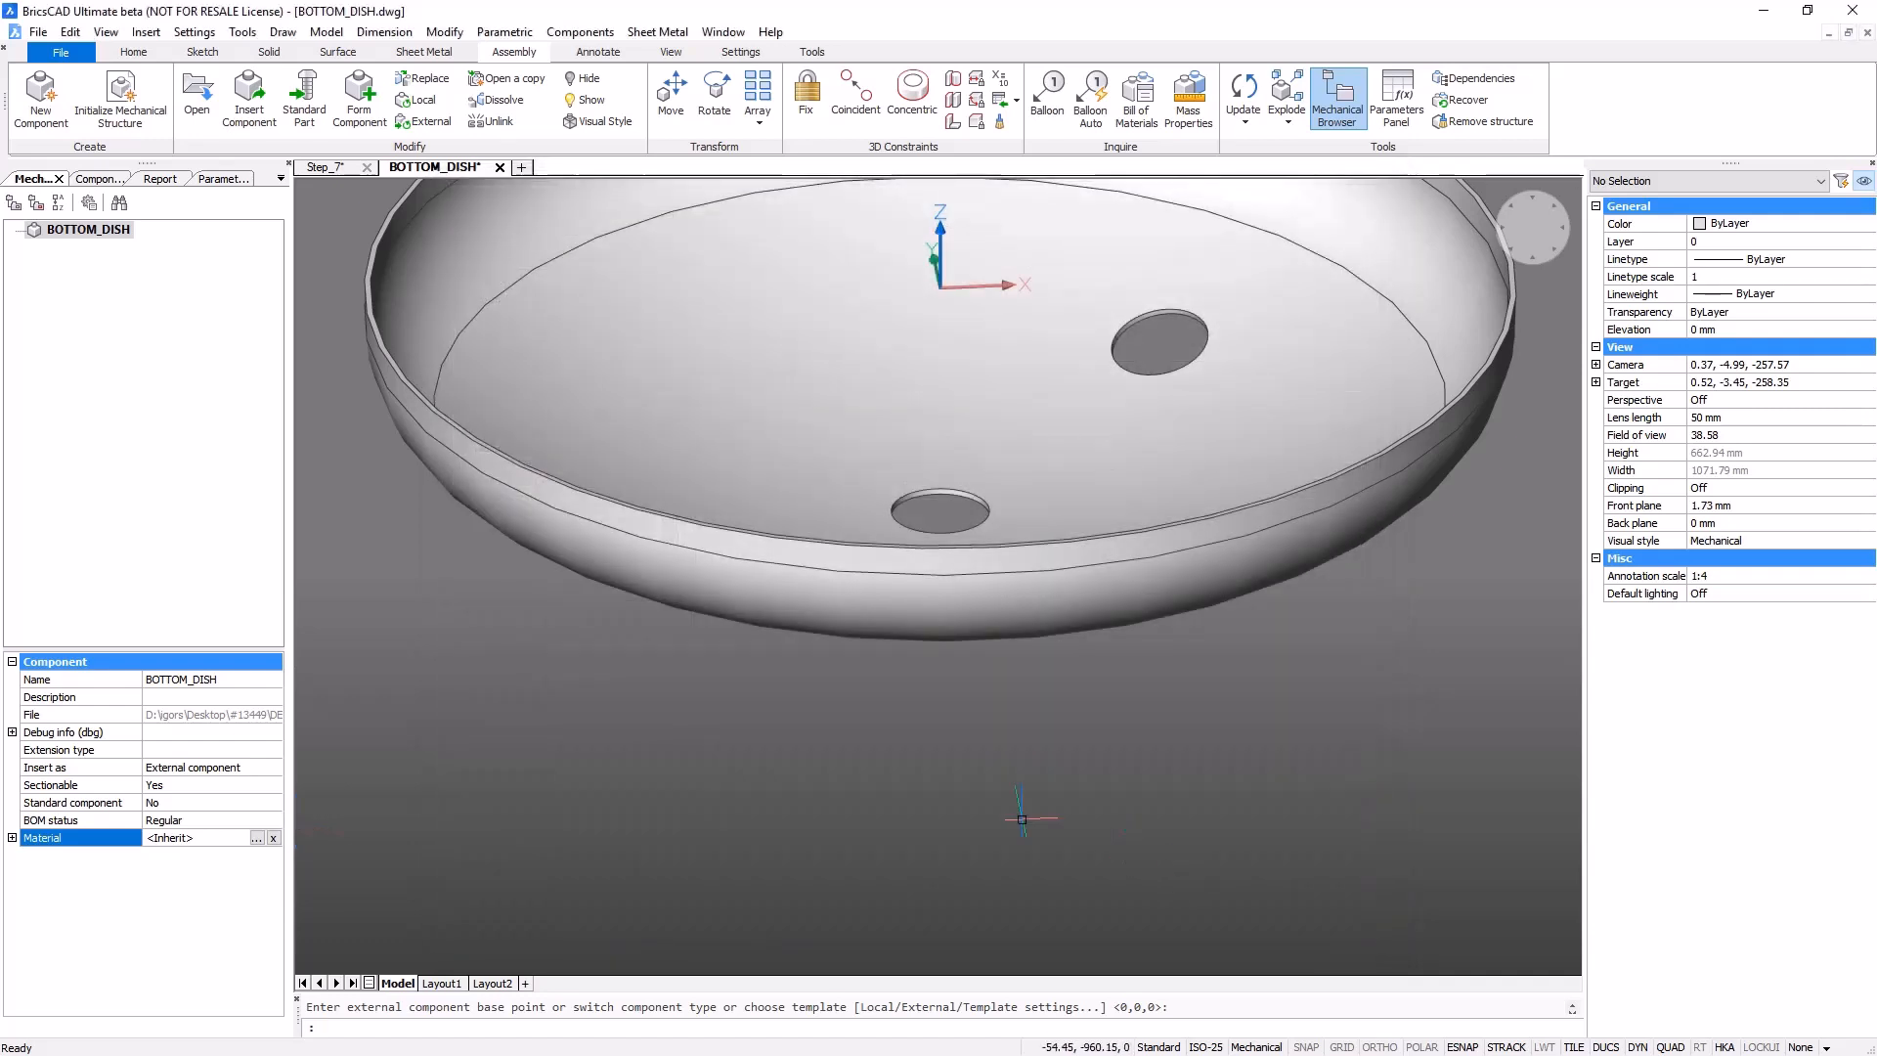
- Enter a component description for the dish starting with "10% TORISPHERICAL x 950" and including the thickness 3,88 THK
click(183, 697)
text(10% TO)
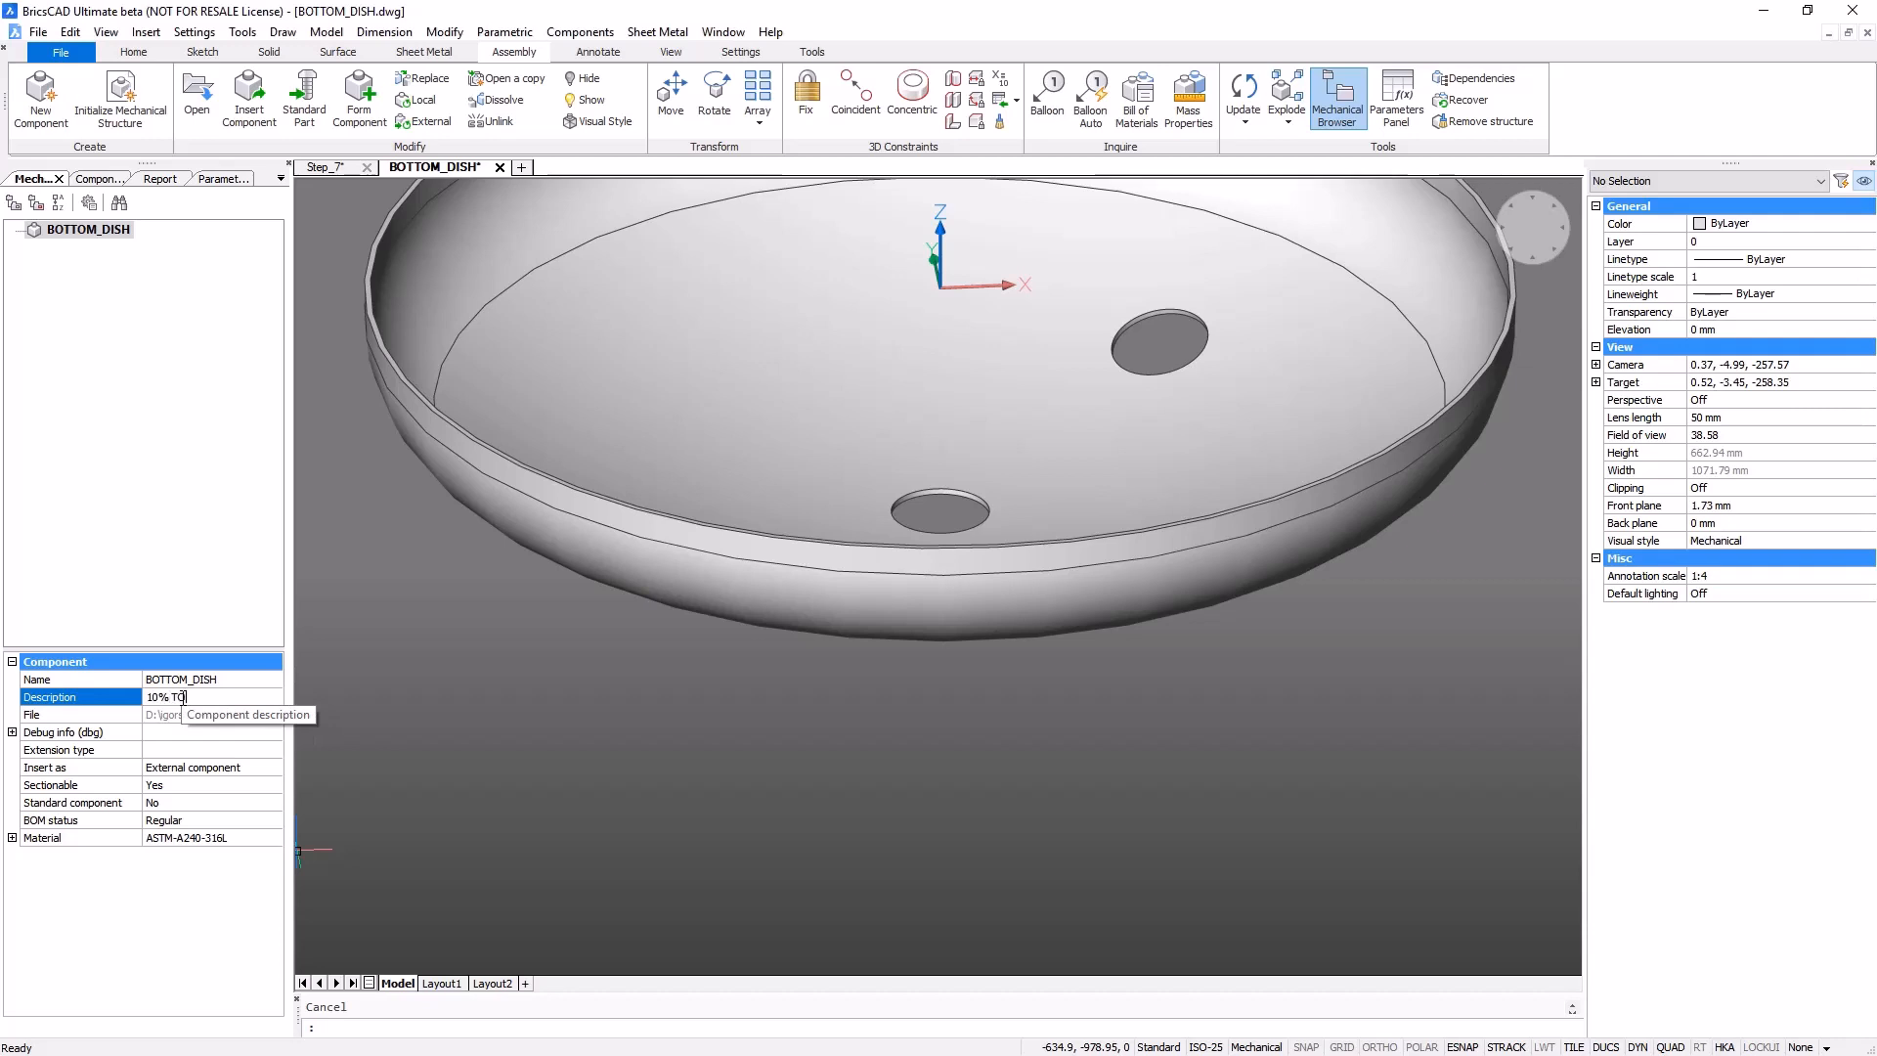
text(RISPHERICAL x)
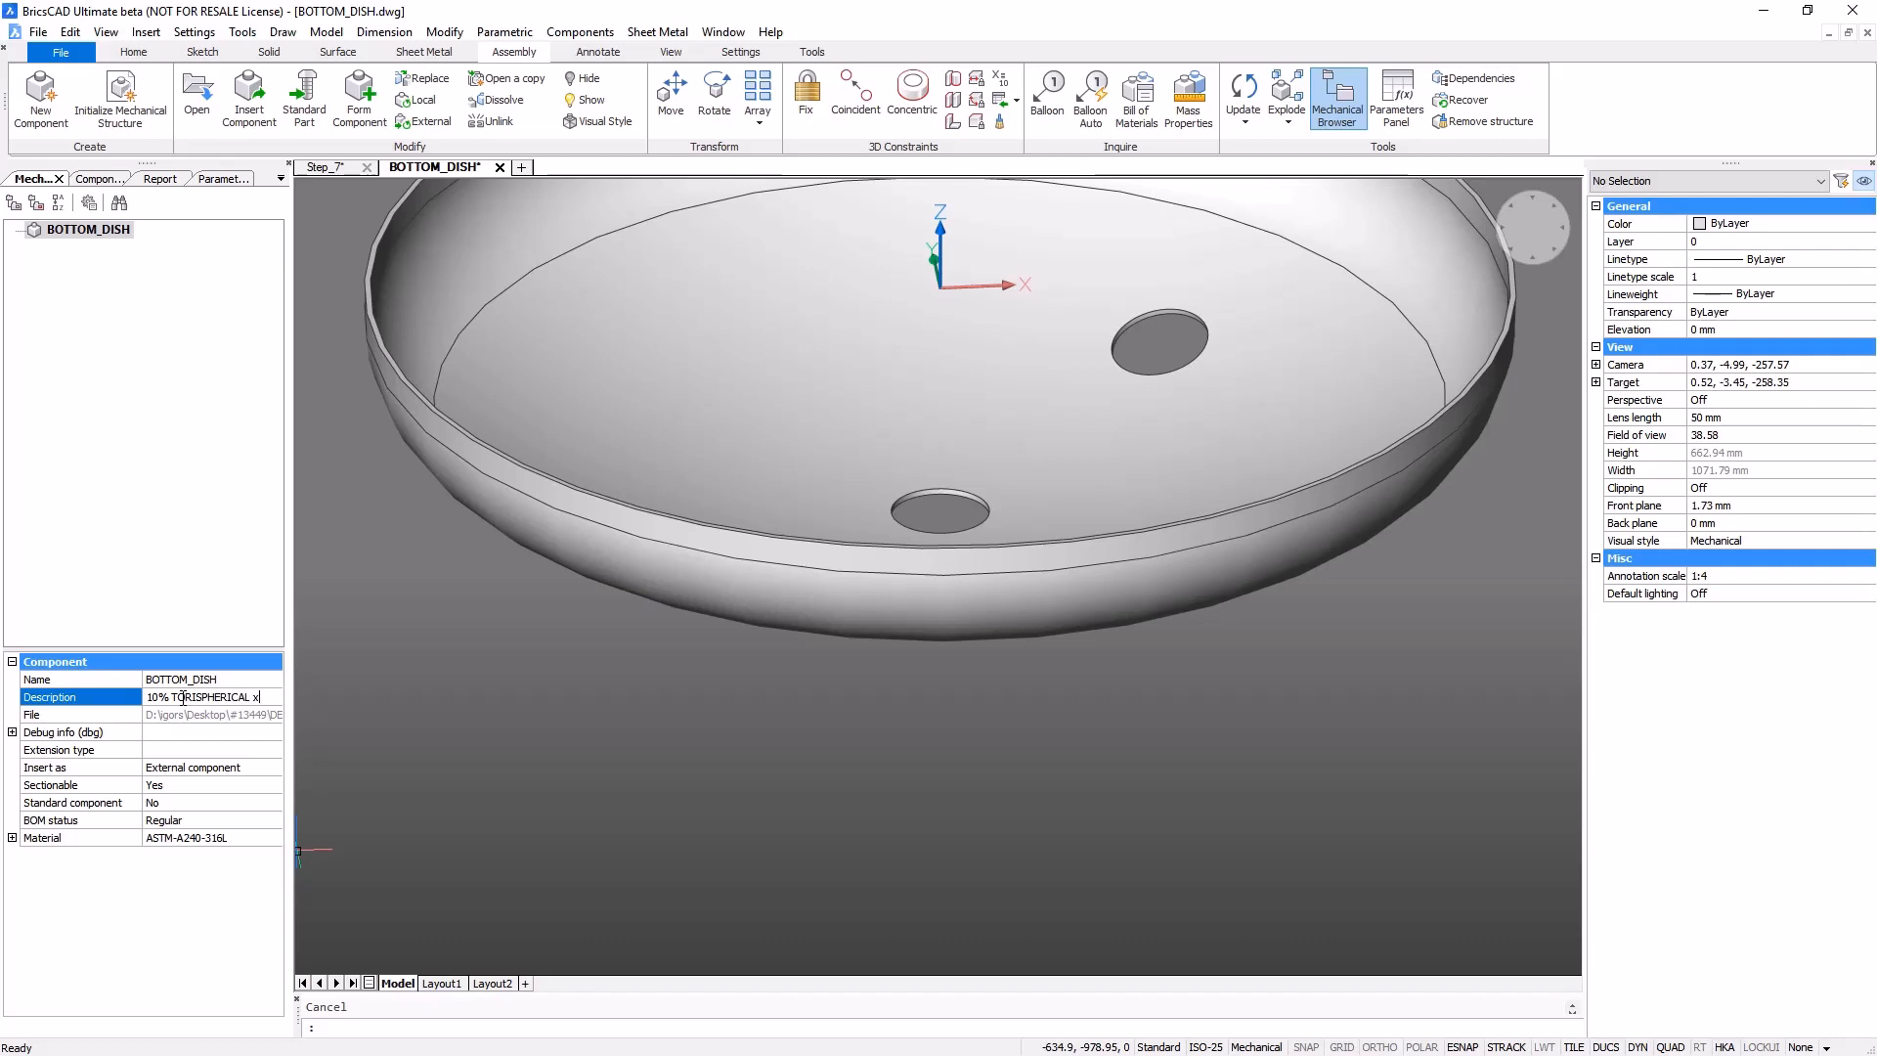
text(/)
text(x)
text( 3,88 TH)
text(K. A)
key(Return)
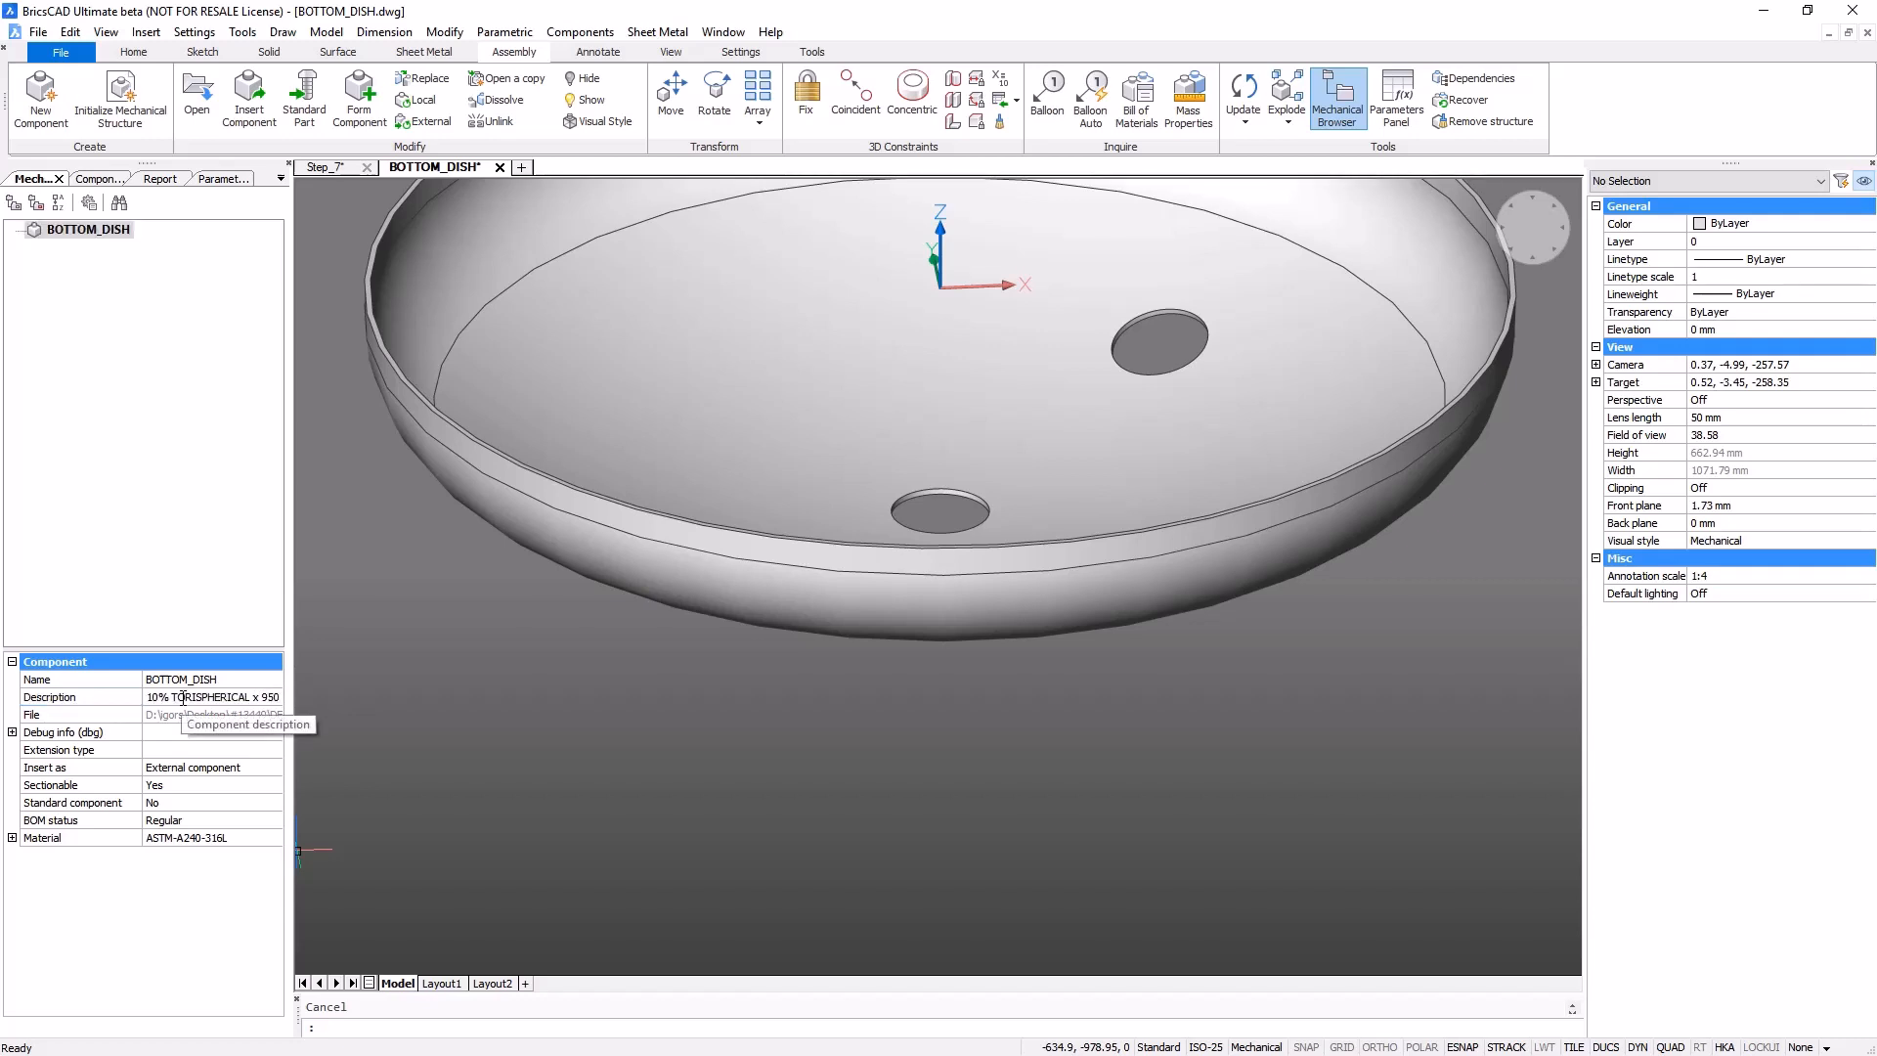
- Close BOTTOM_DISH.dwg with its changes saved, and update the BOTTOM_DISH:1 insert in the vessel assembly
click(499, 167)
click(892, 530)
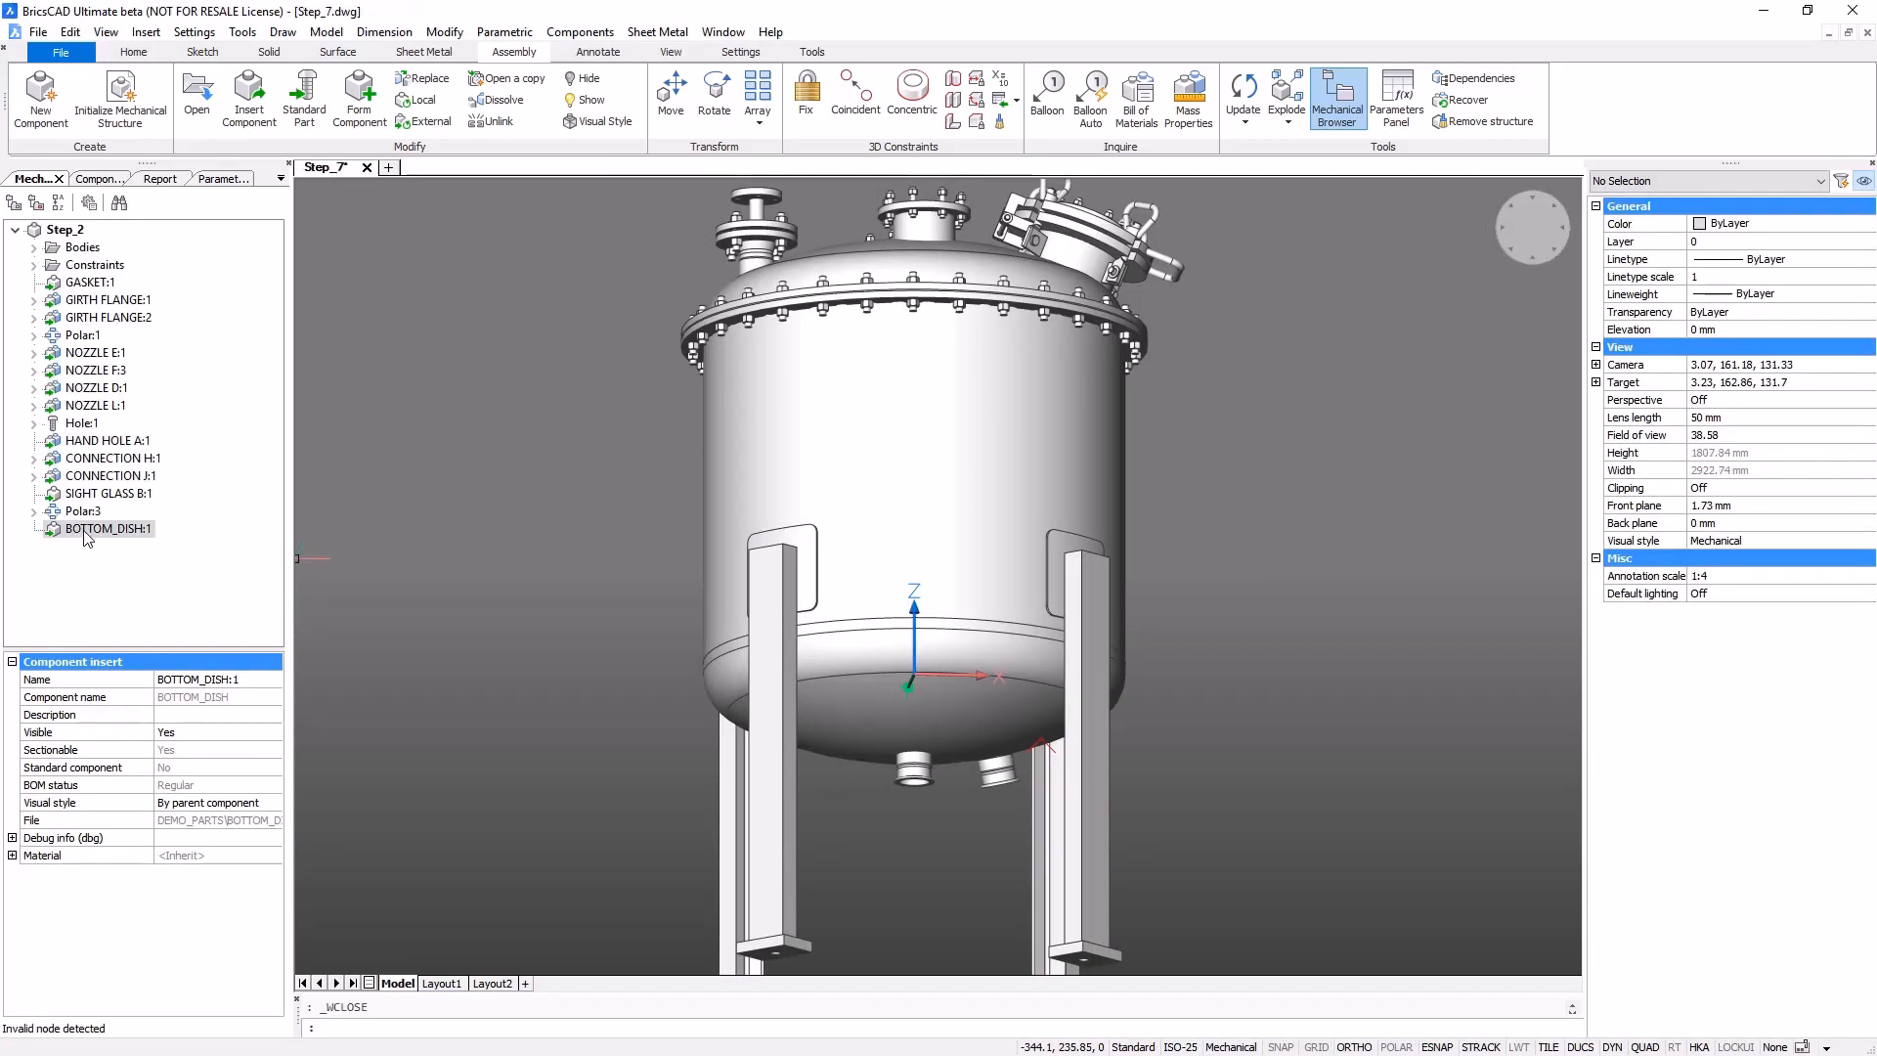
right_click(105, 528)
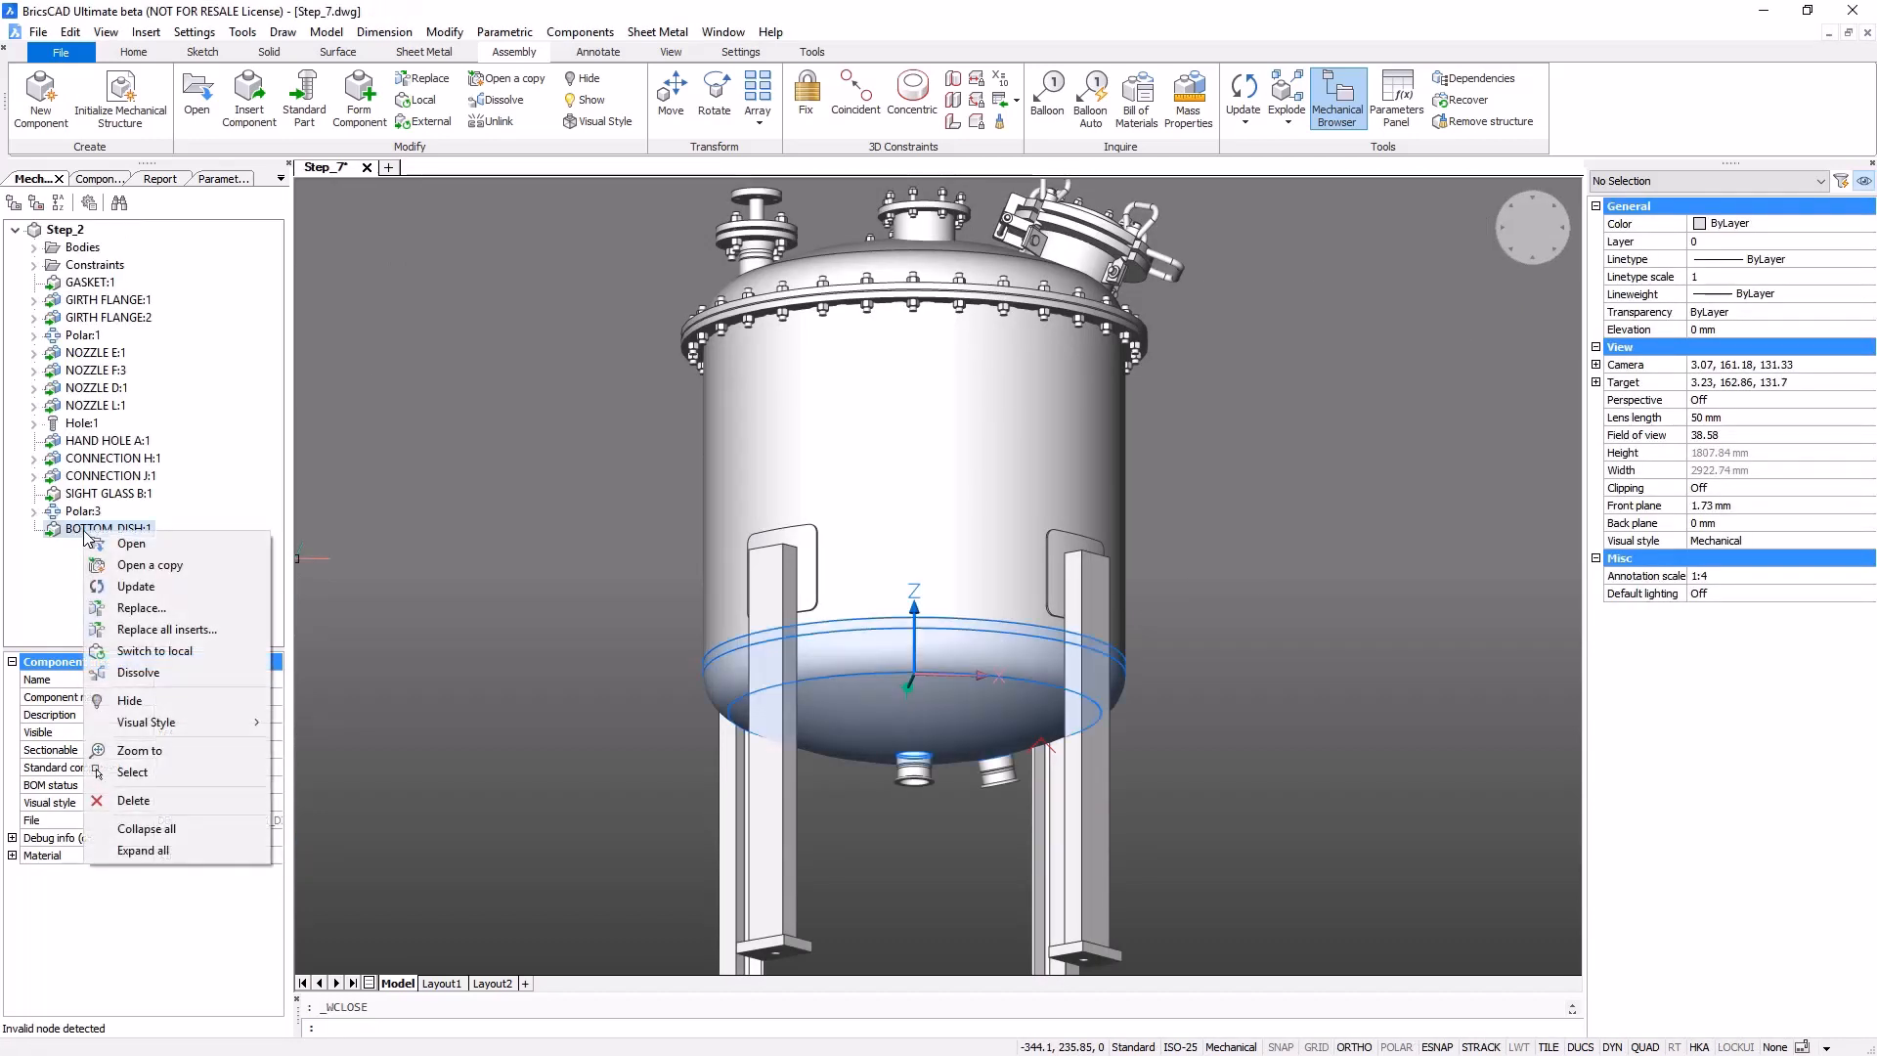
click(117, 585)
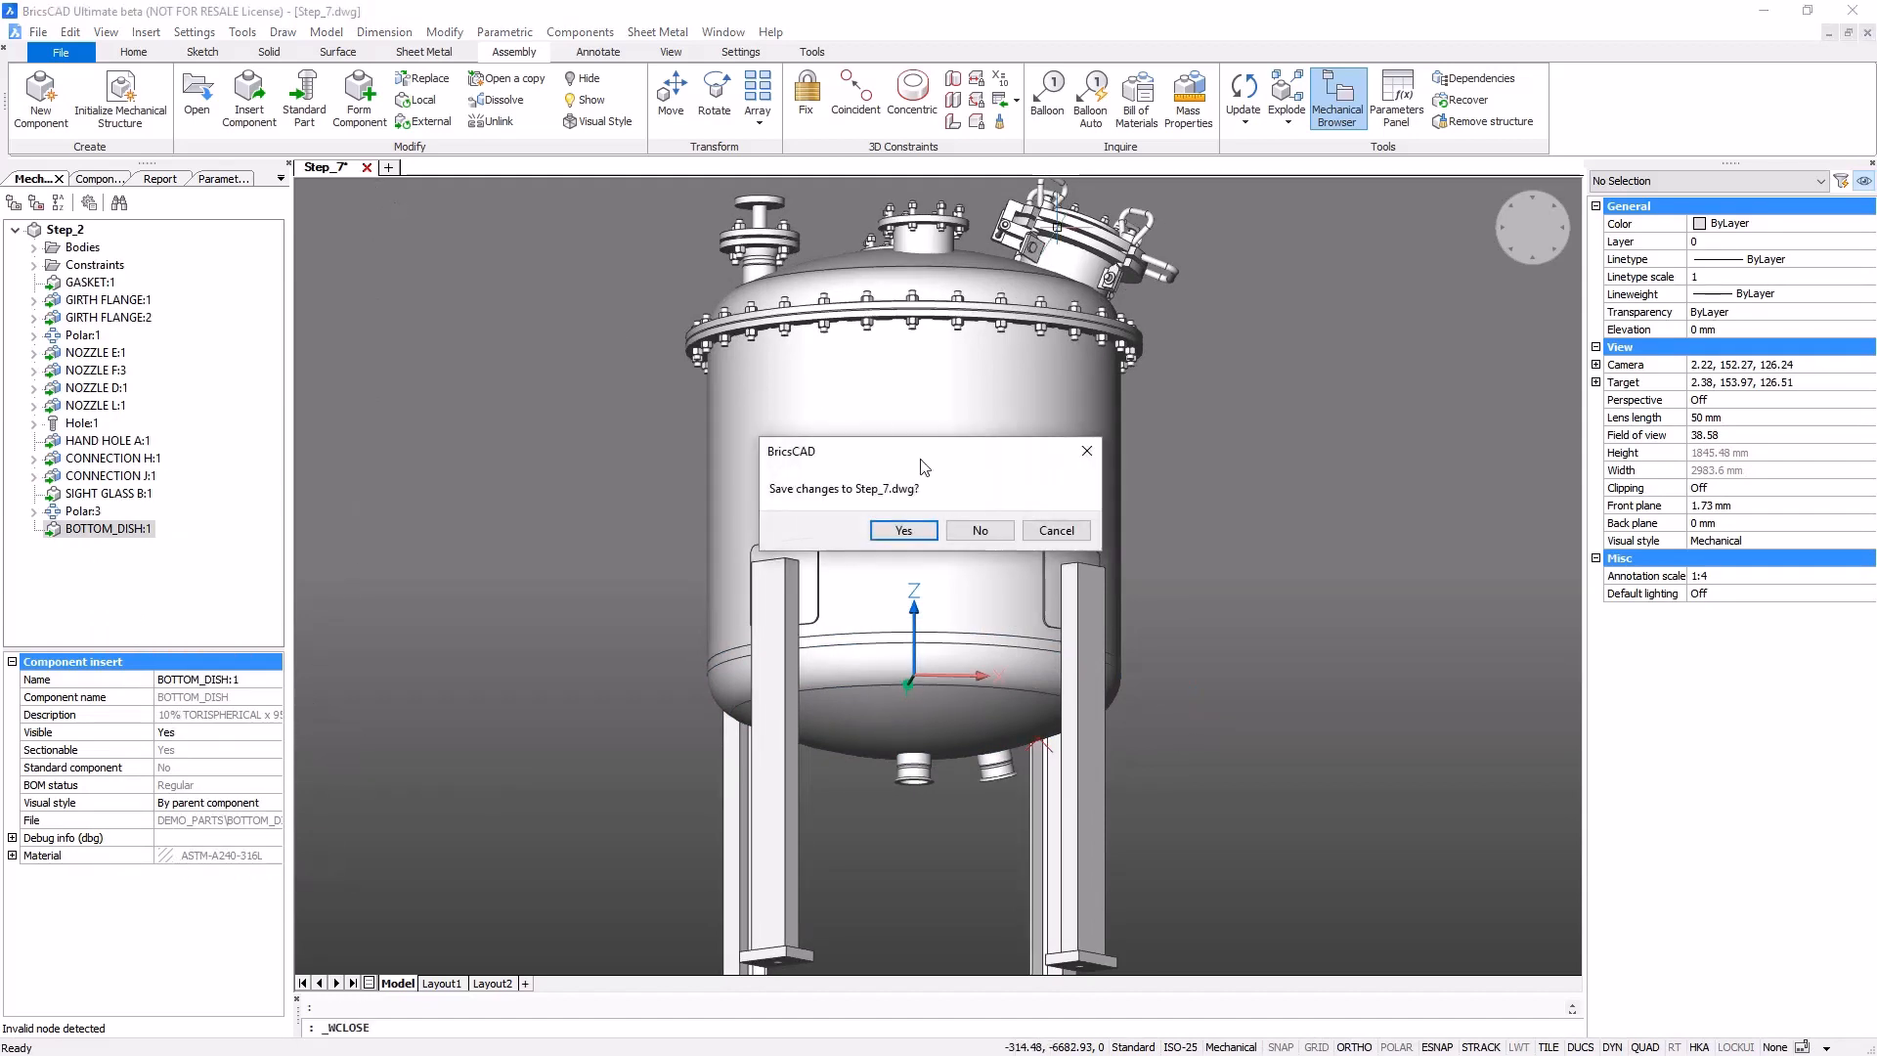
- Save the changes to Step_7.dwg while closing it, and open Step_8.dwg
click(929, 532)
click(61, 51)
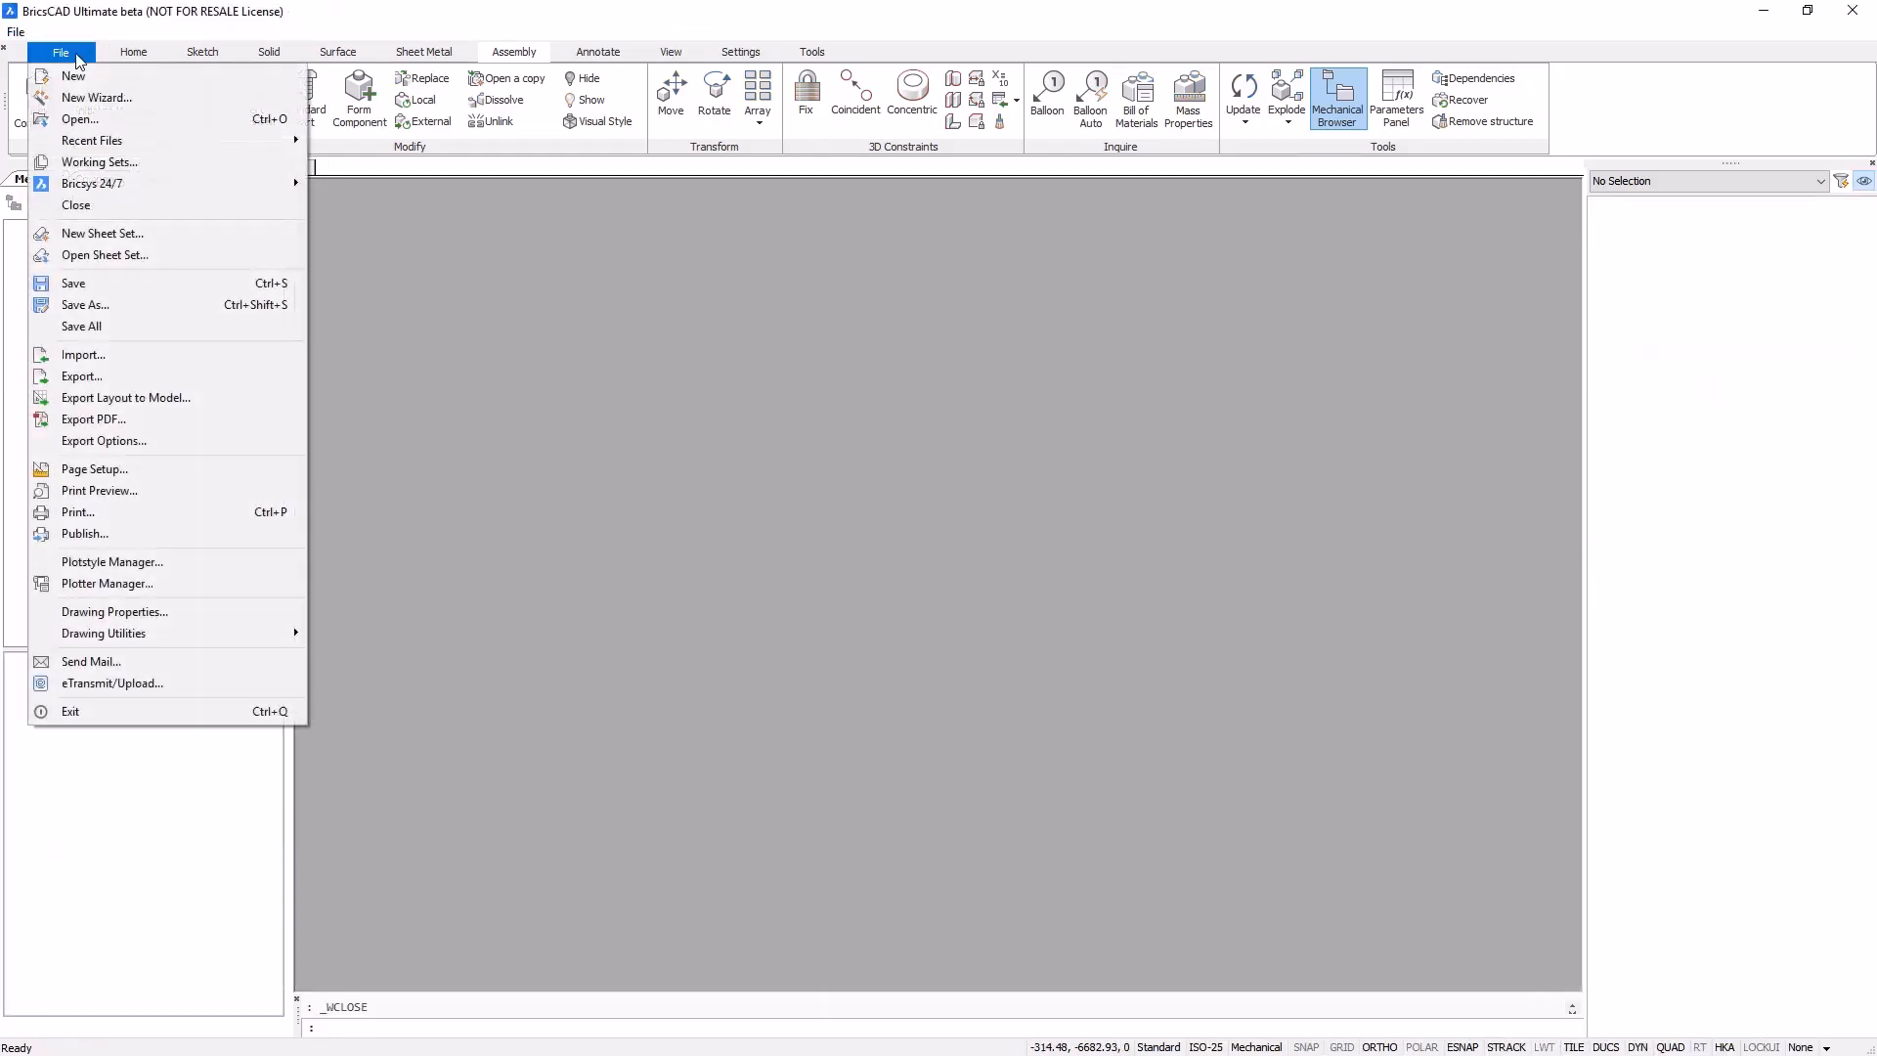
click(76, 121)
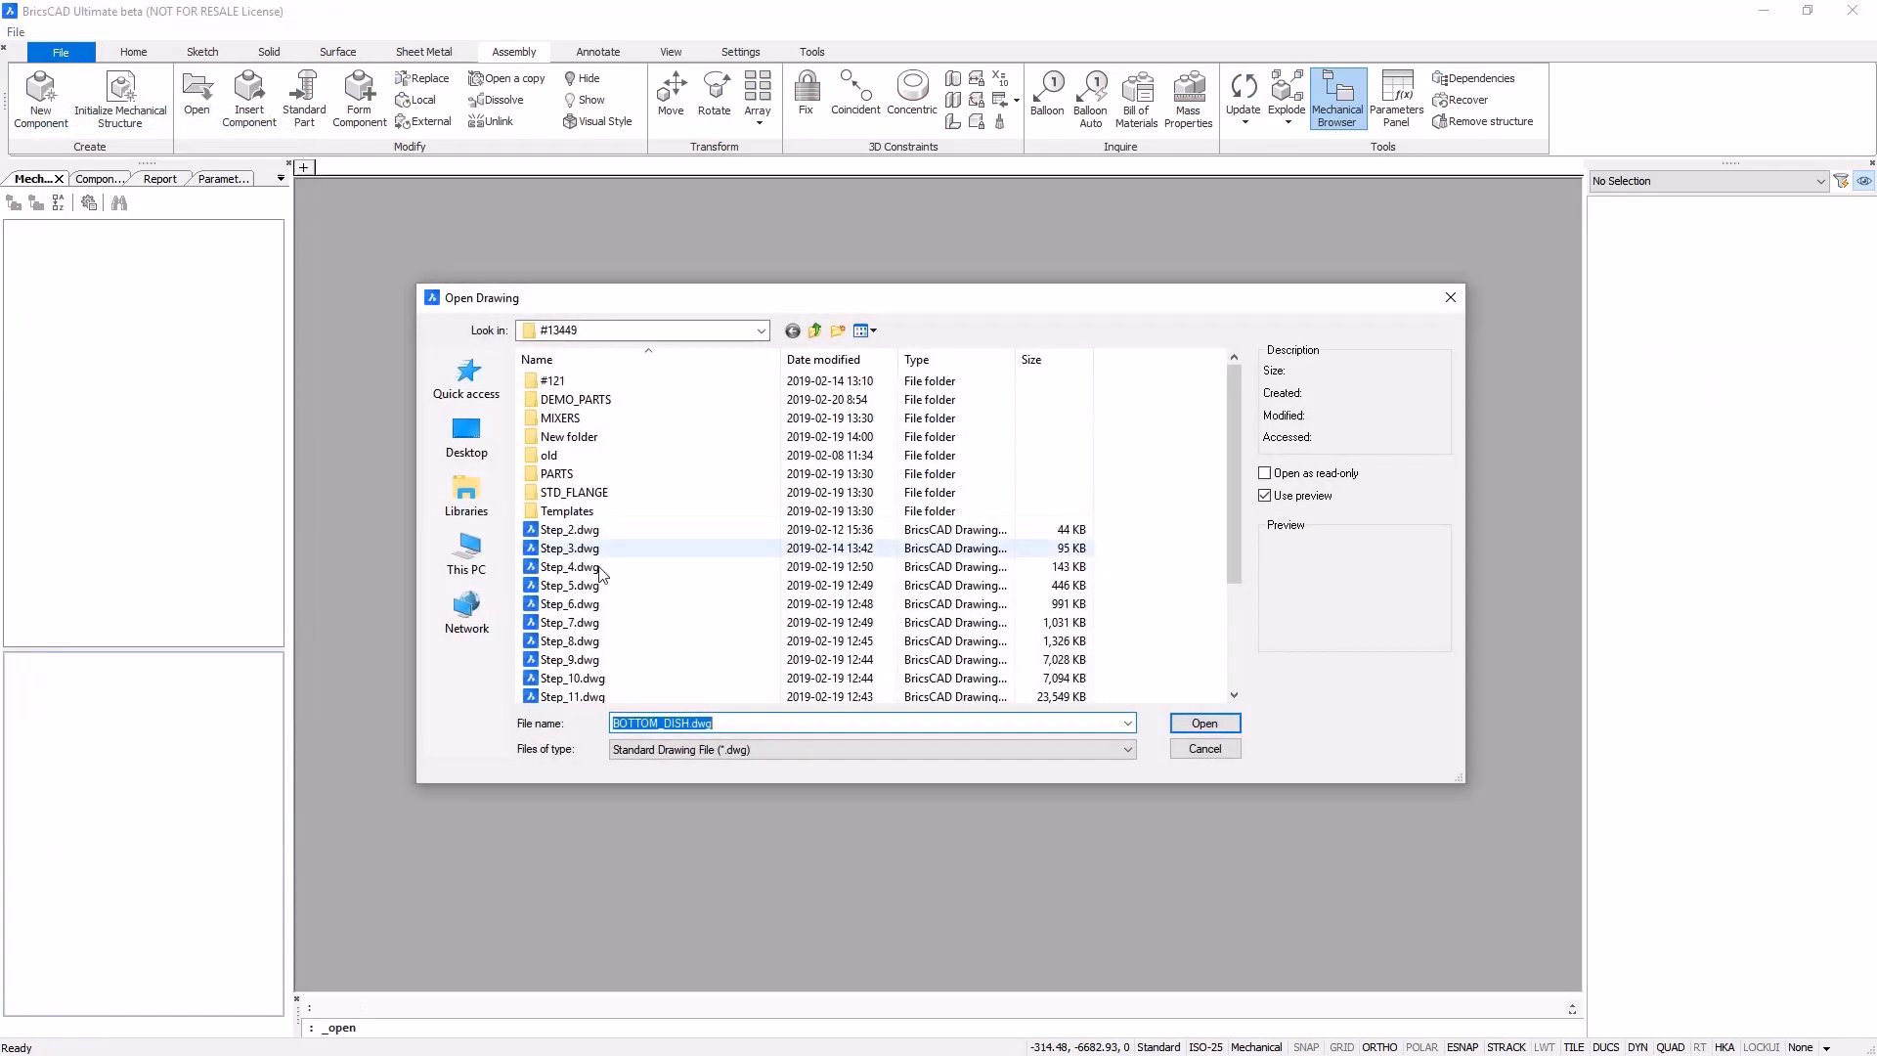
click(567, 642)
click(1203, 724)
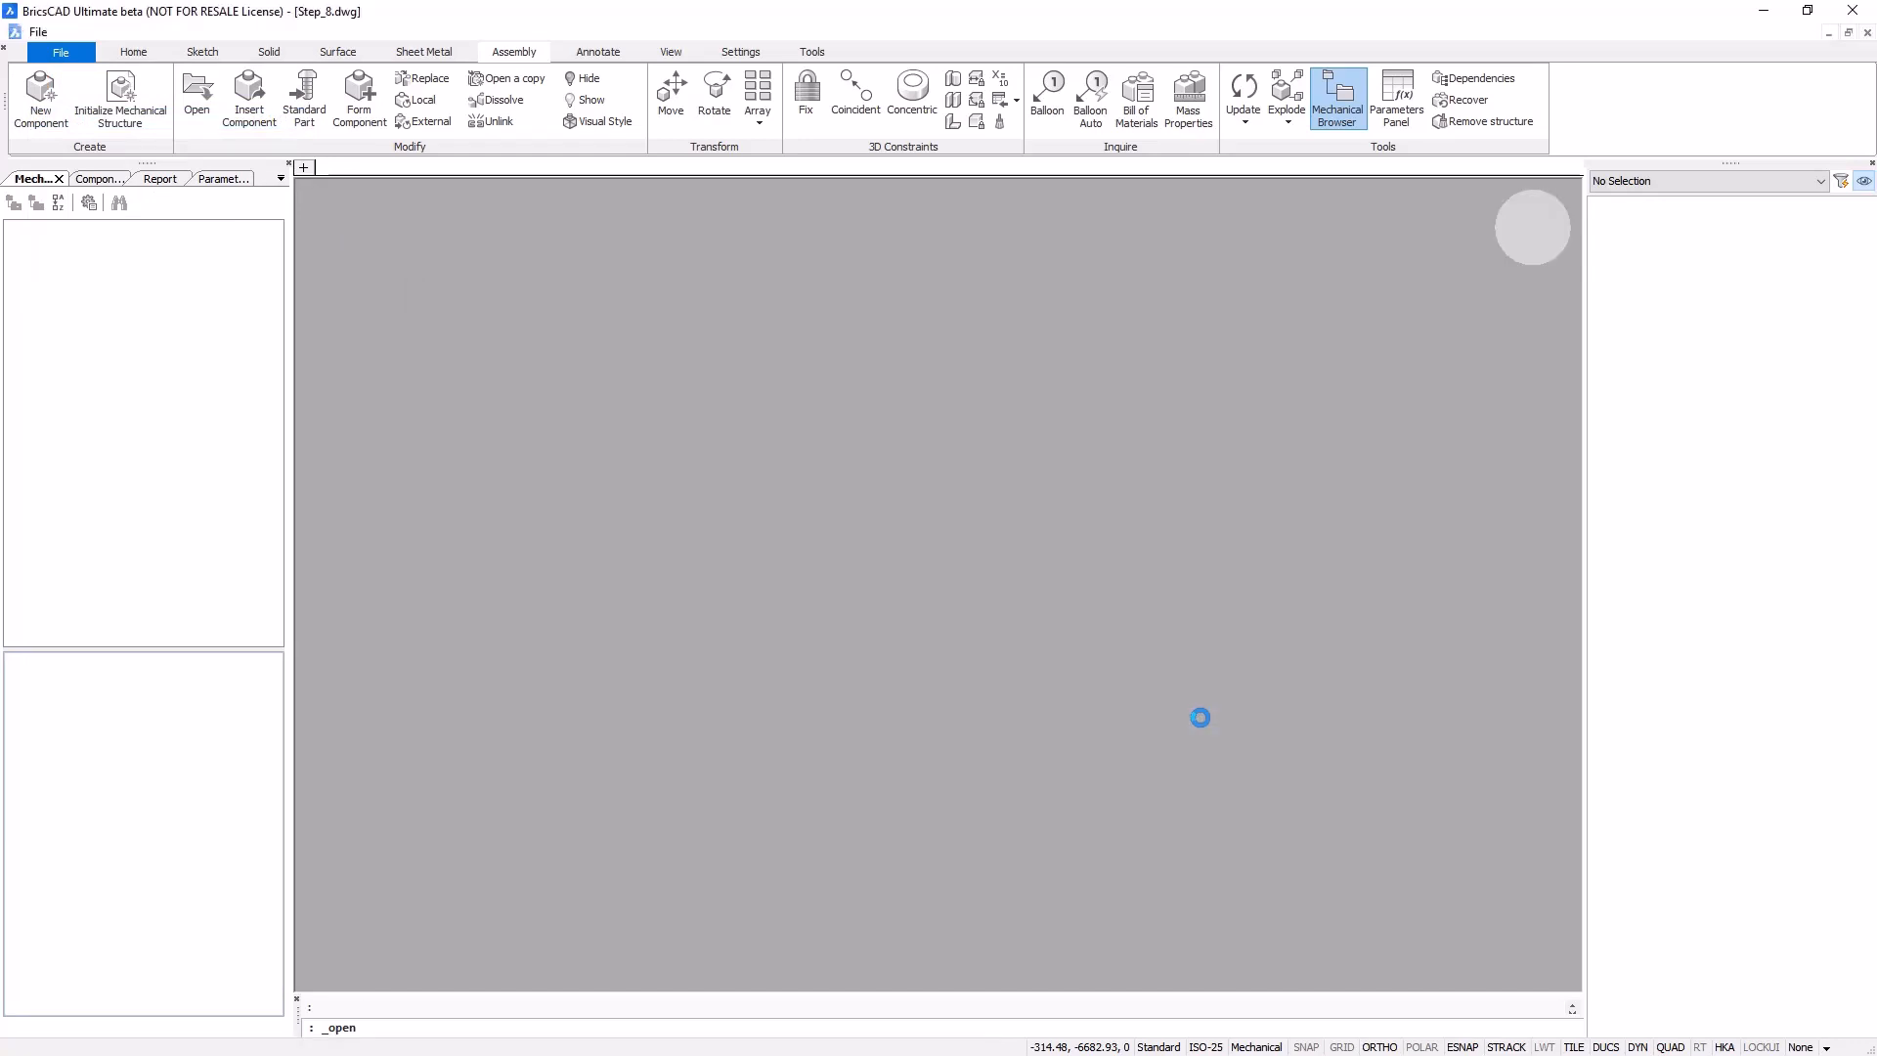
- Insert HOMOGINIZER.dwg from the MIXERS folder, rotated 90 degrees, at the centre of the open nozzle flange nearest the hand hole
scroll(1207, 677, up, 3)
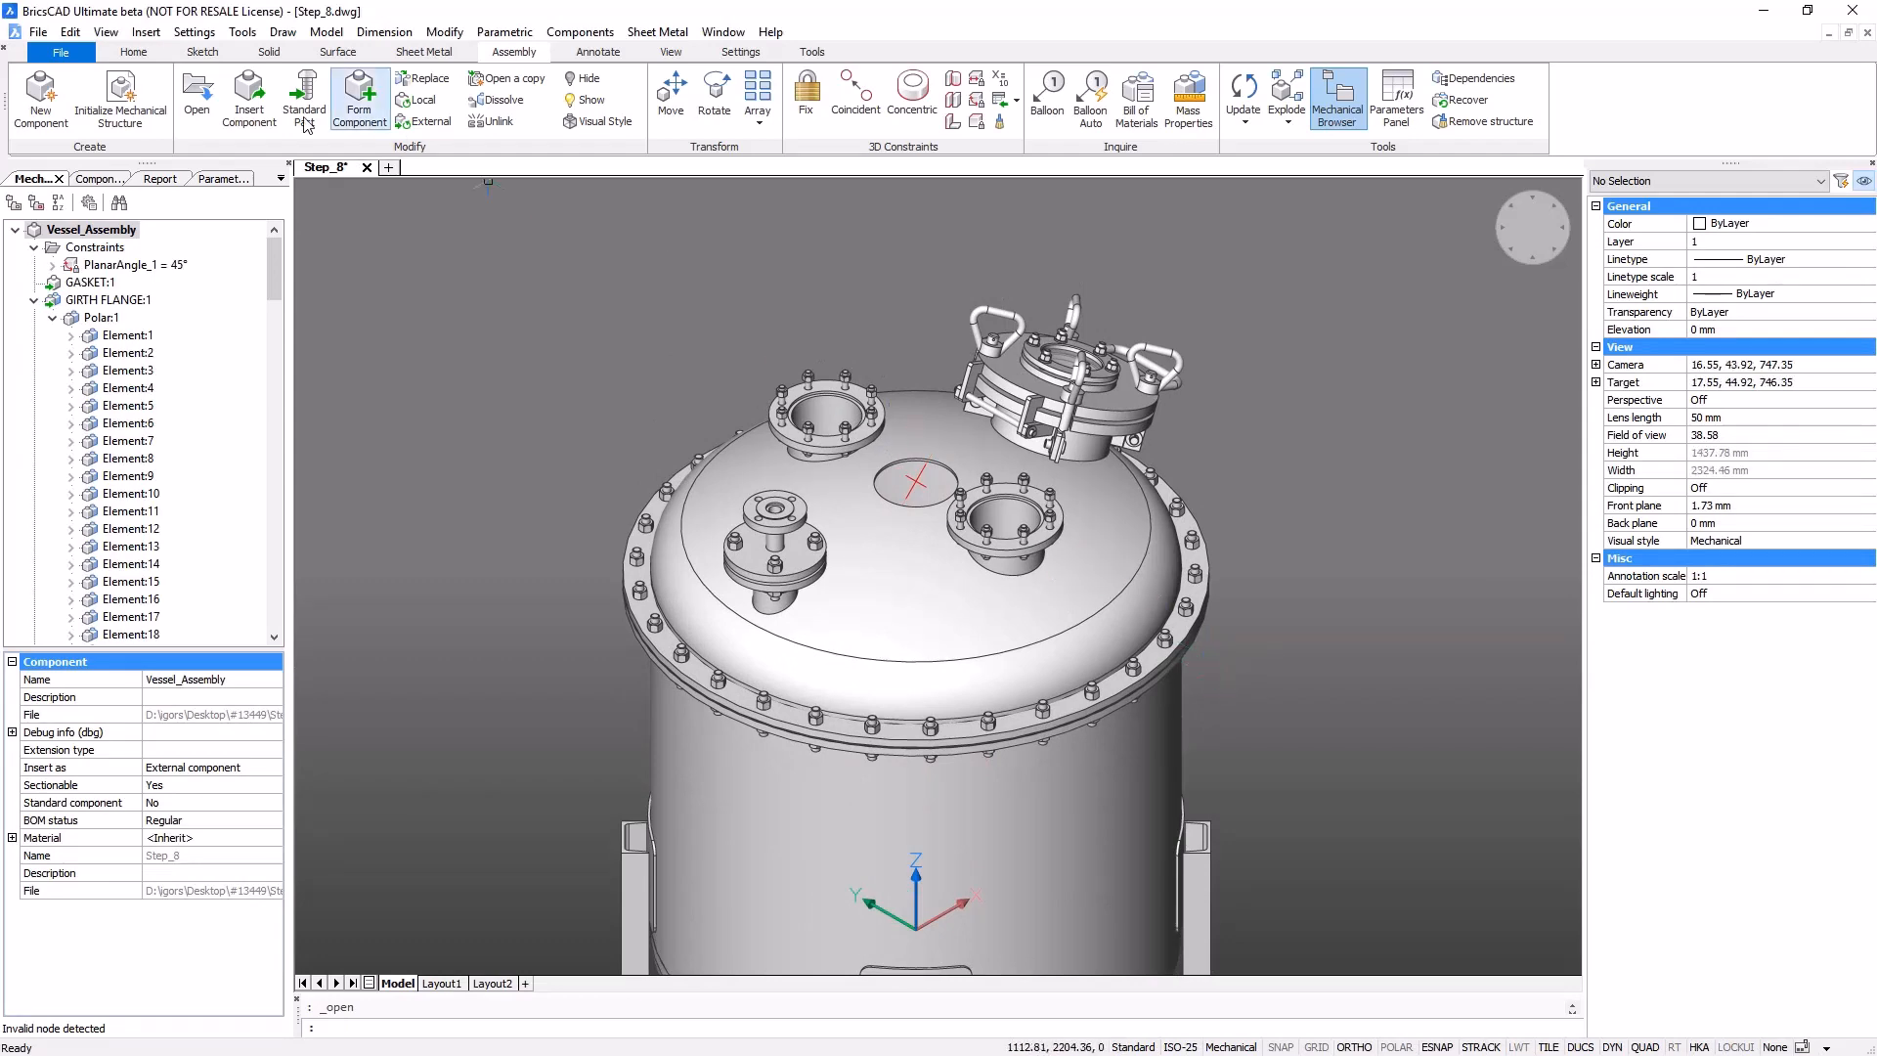
click(249, 98)
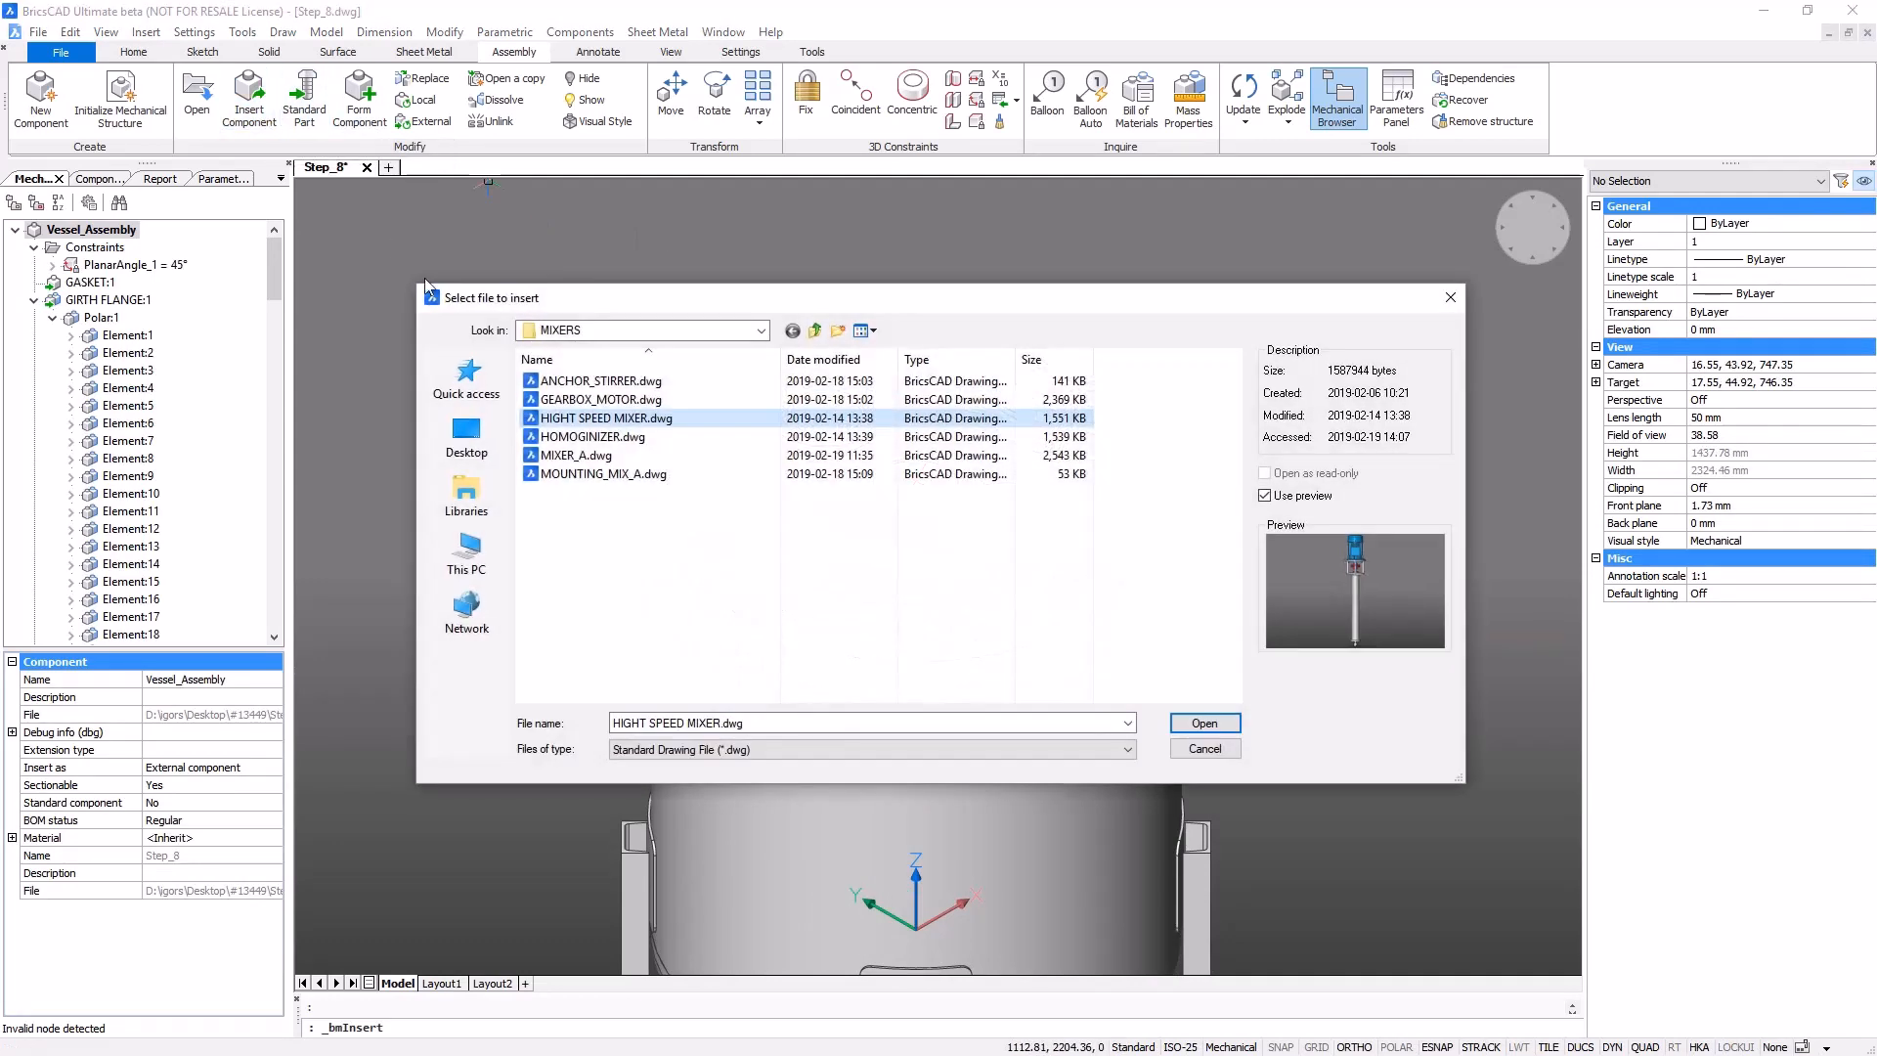
click(593, 436)
click(1204, 722)
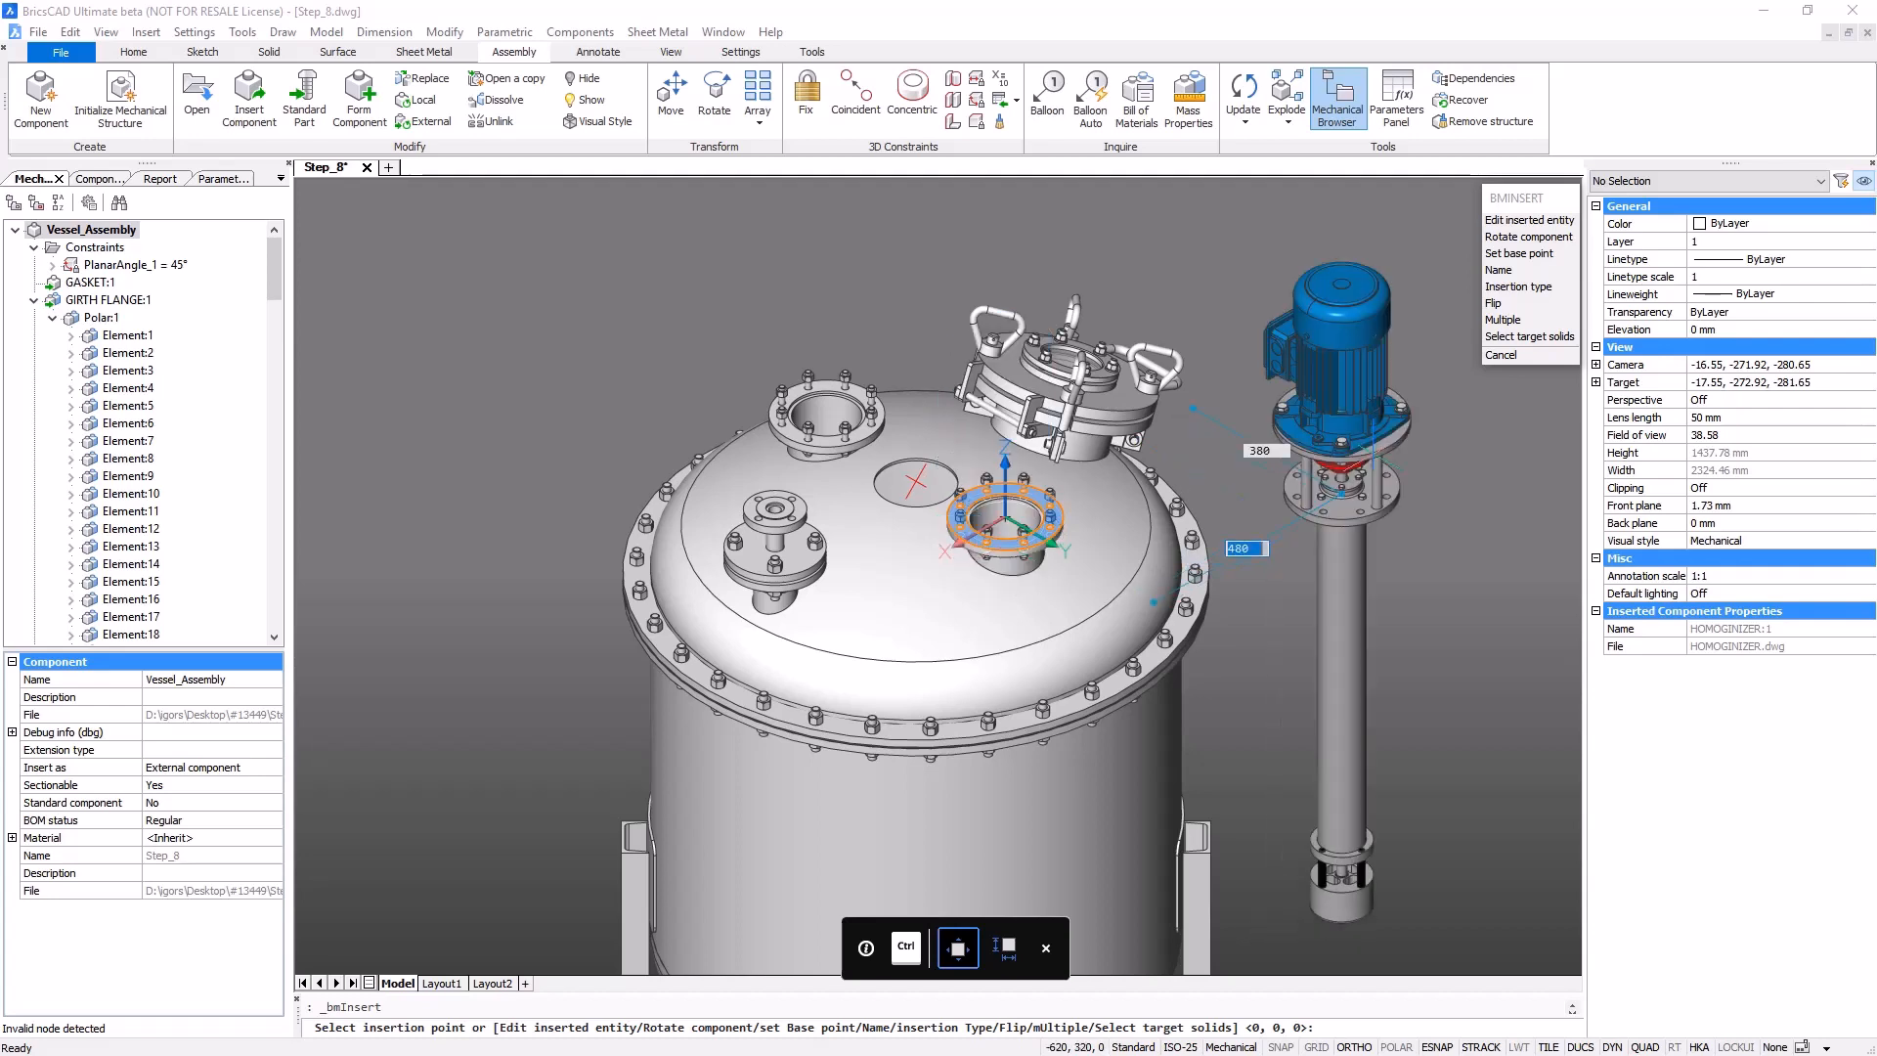
click(1529, 236)
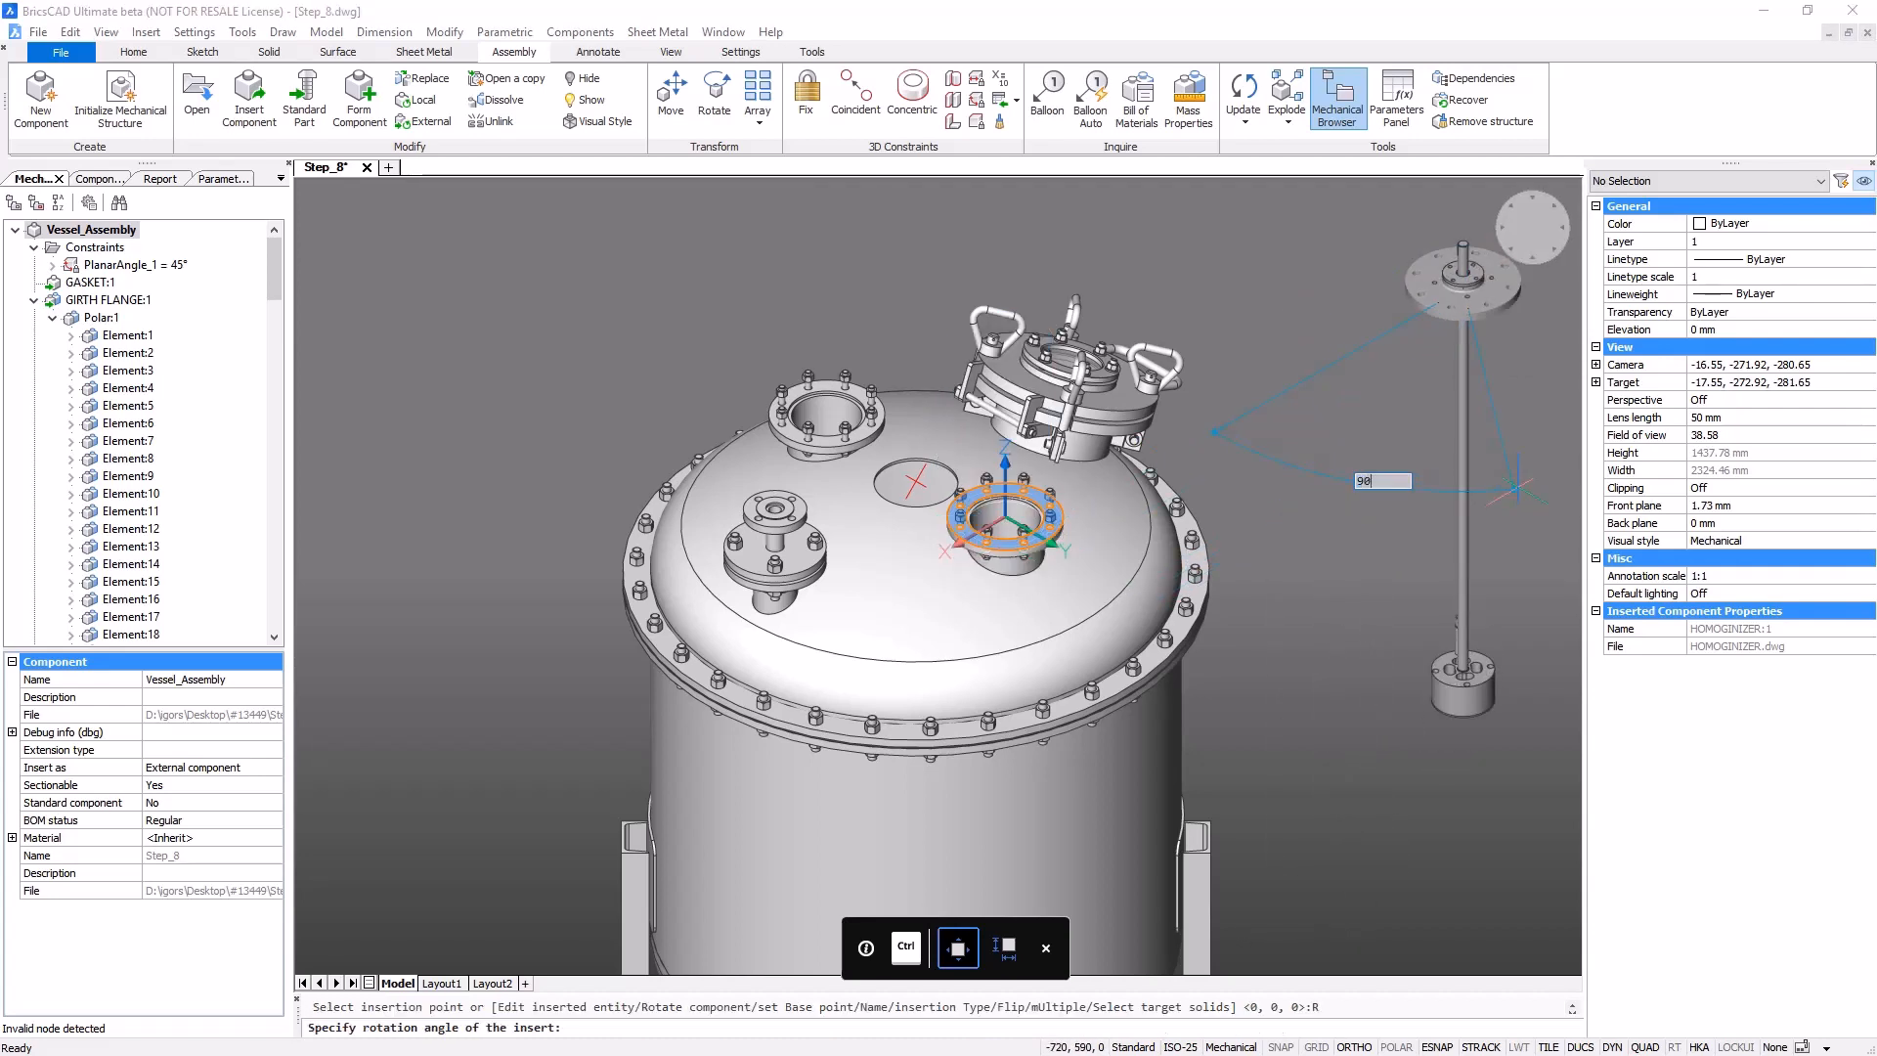
click(1515, 486)
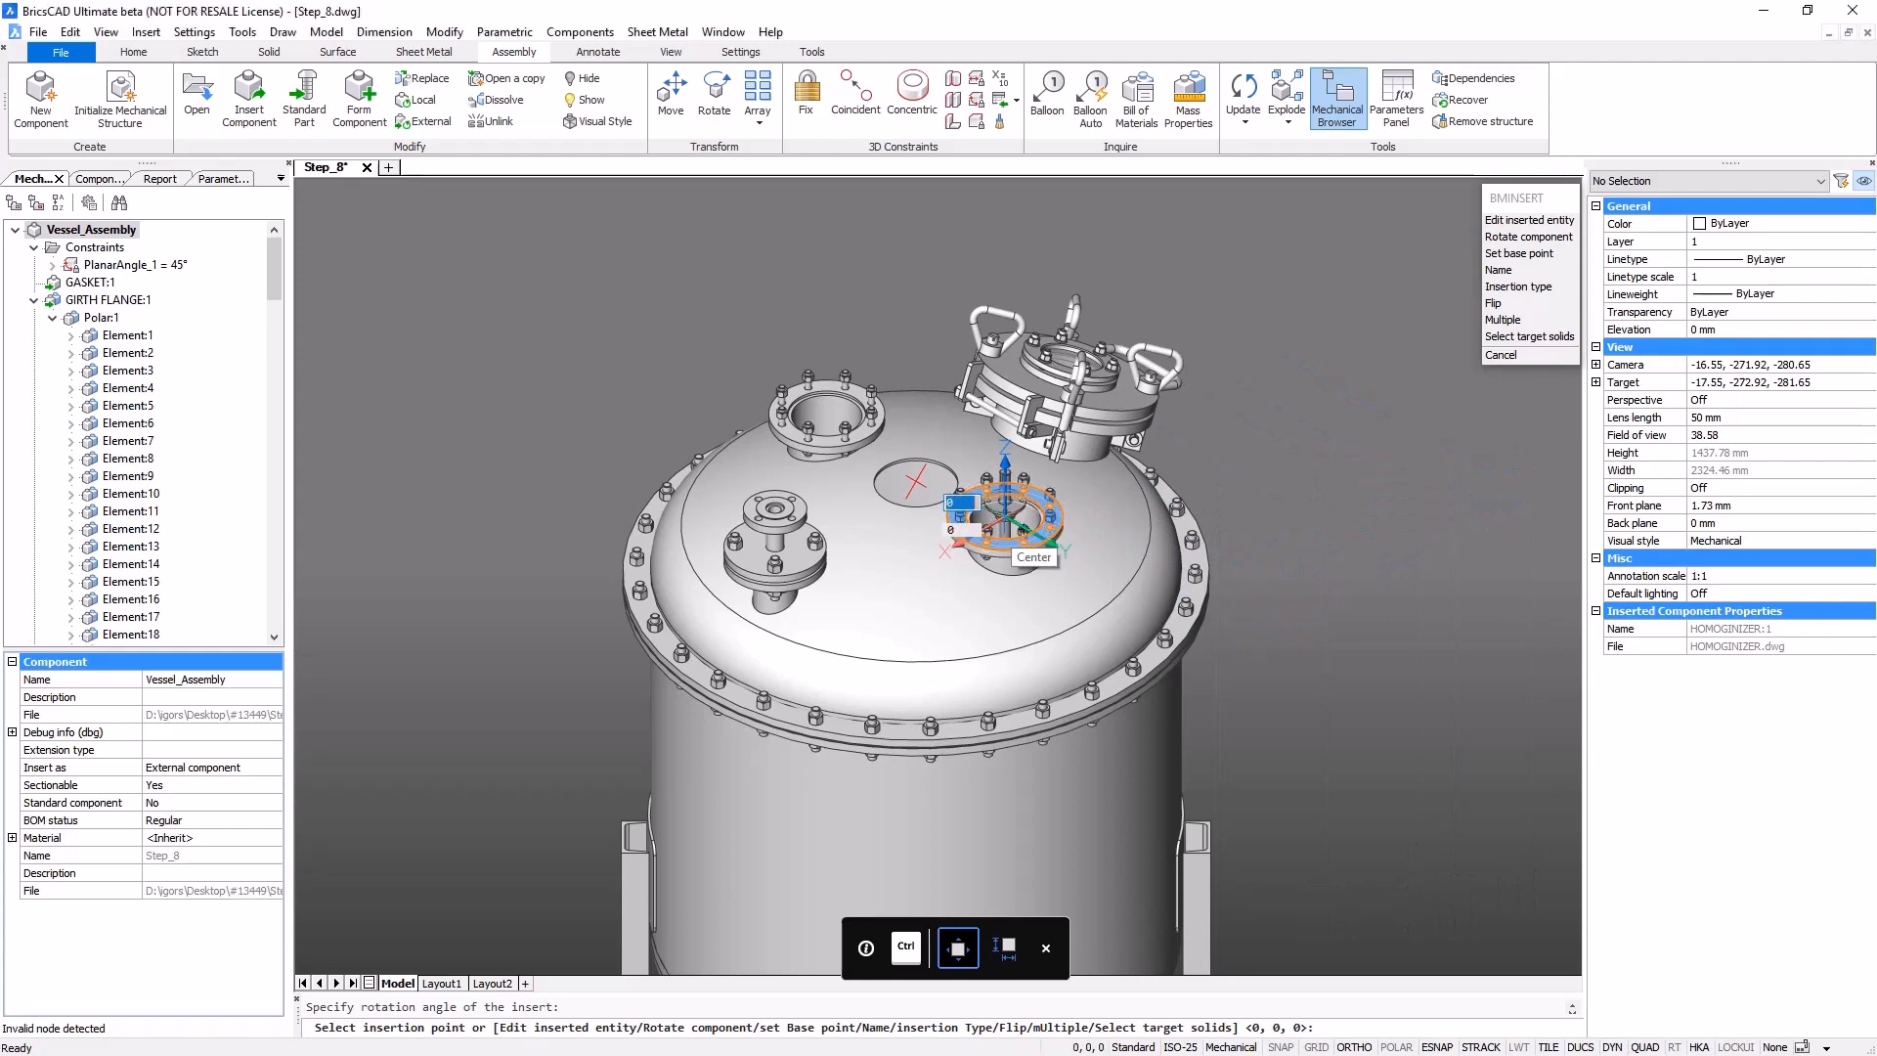
click(1007, 518)
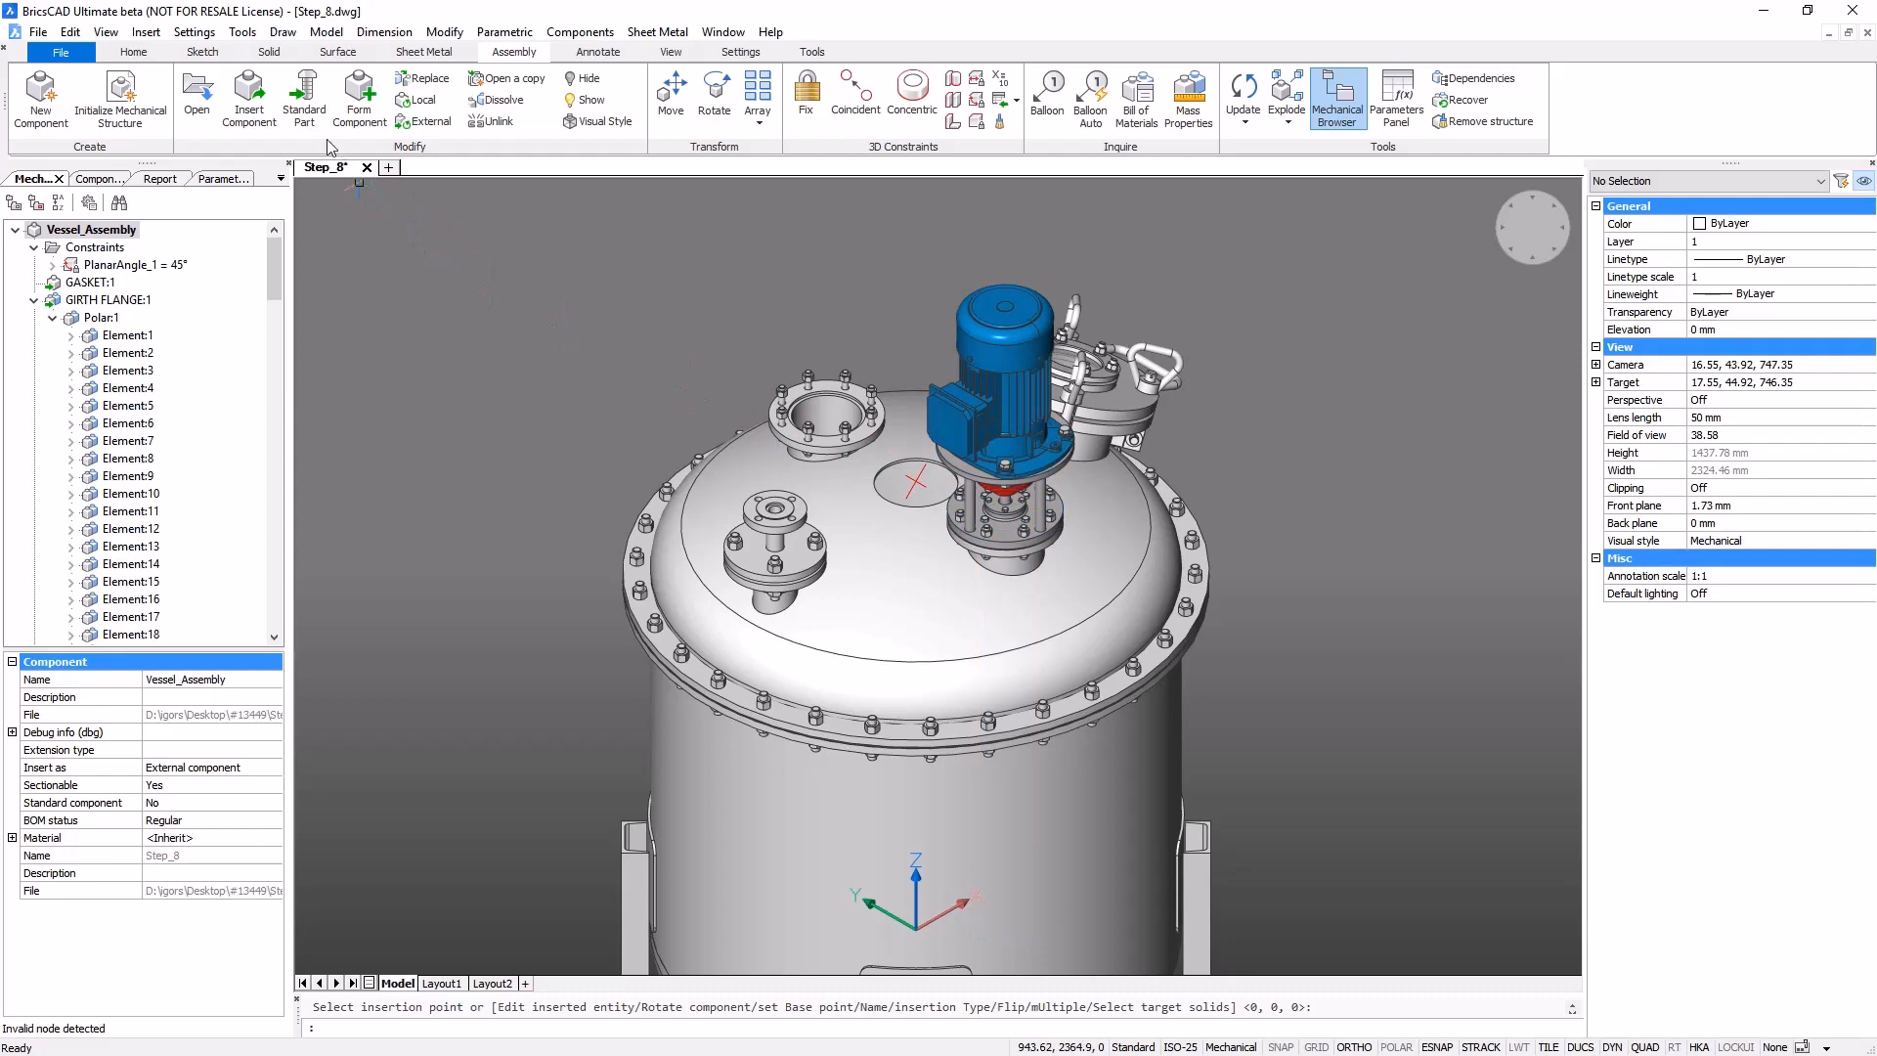
- Insert HIGHT SPEED MIXER.dwg from the MIXERS folder, with its rotation adjusted, at the centre of the remaining open nozzle flange
click(249, 98)
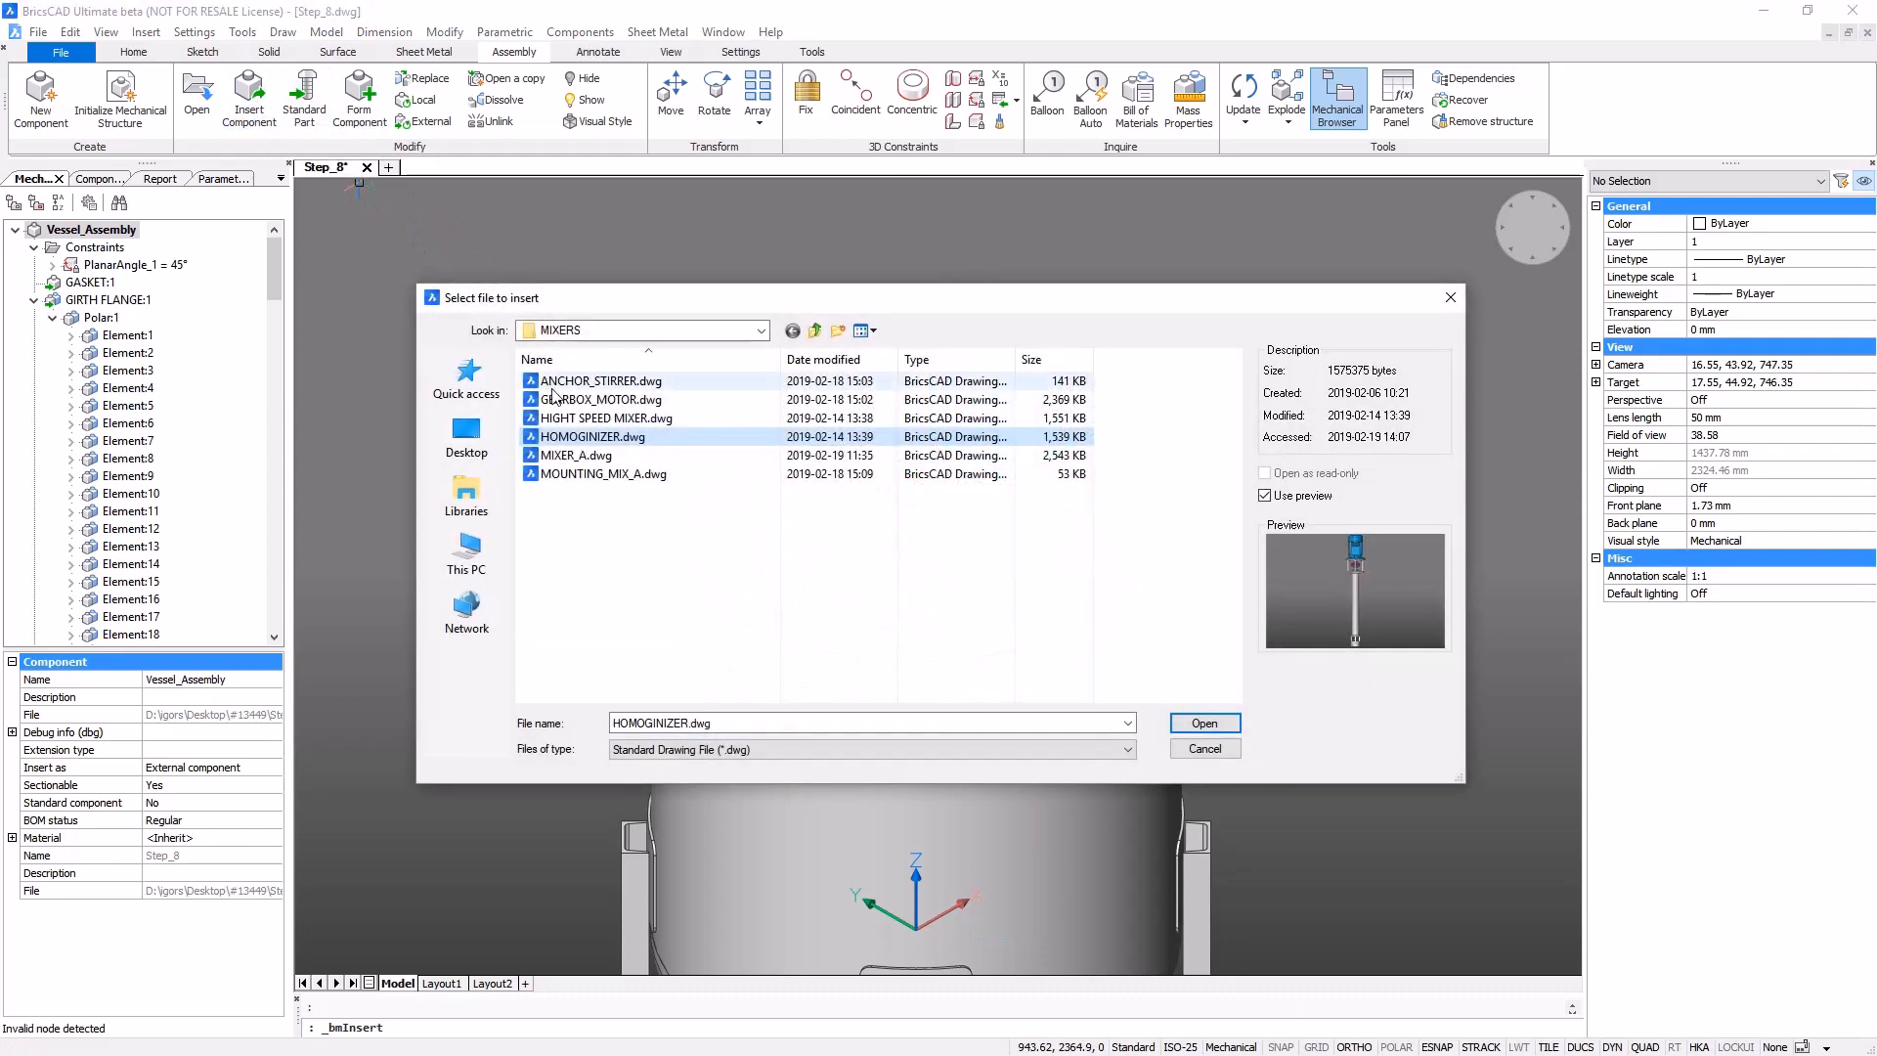
click(606, 418)
click(1204, 724)
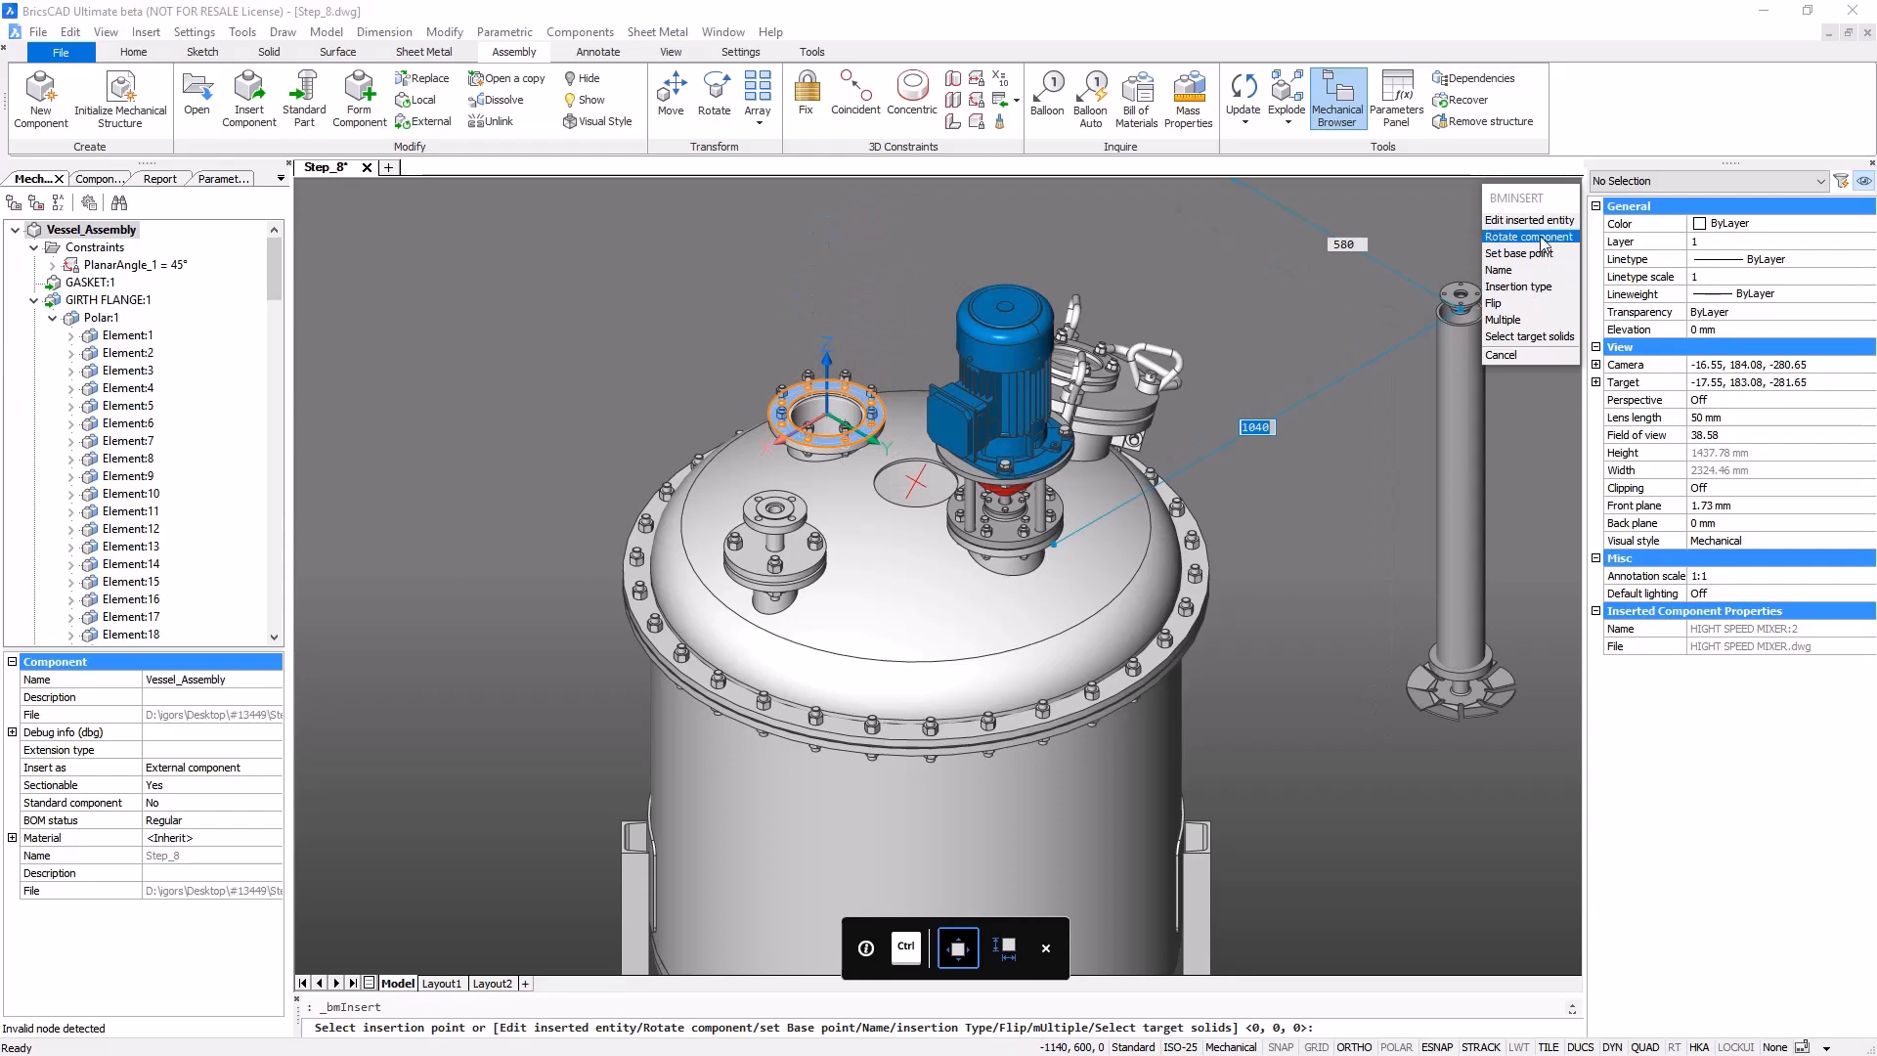
click(1530, 237)
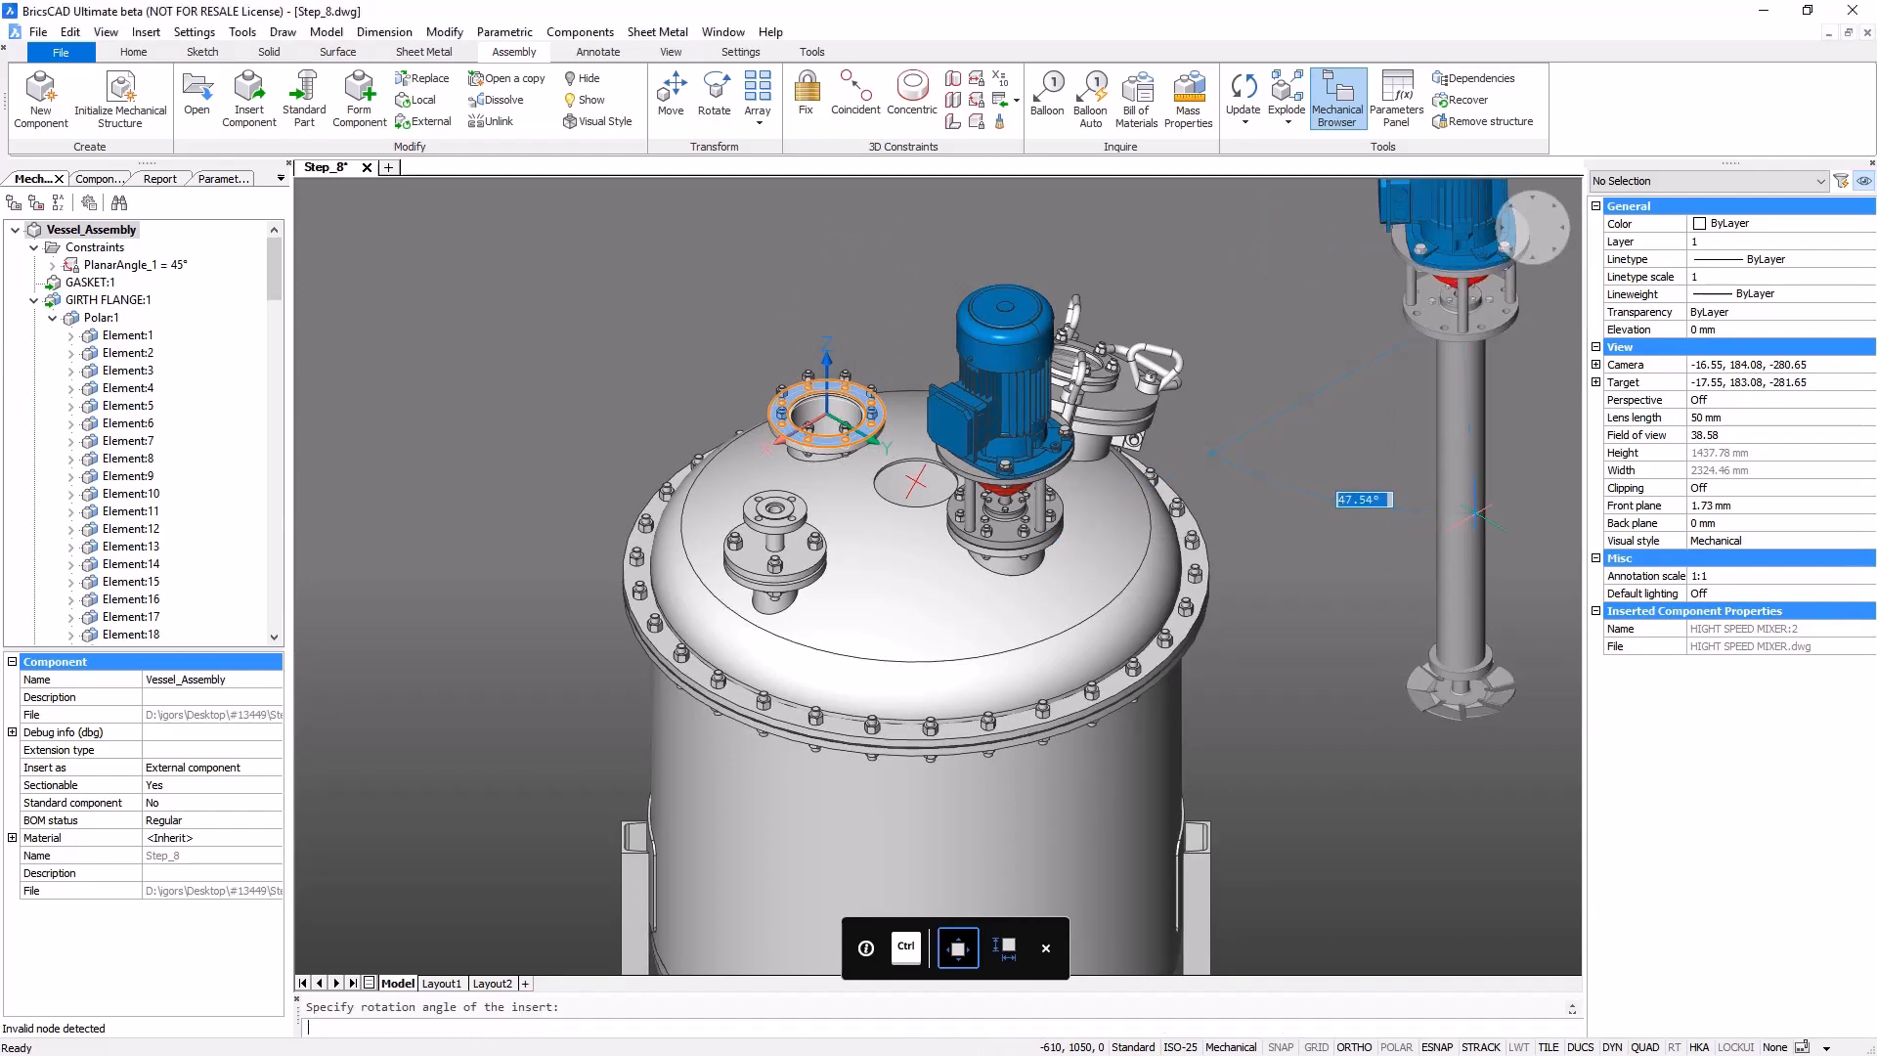
key(Return)
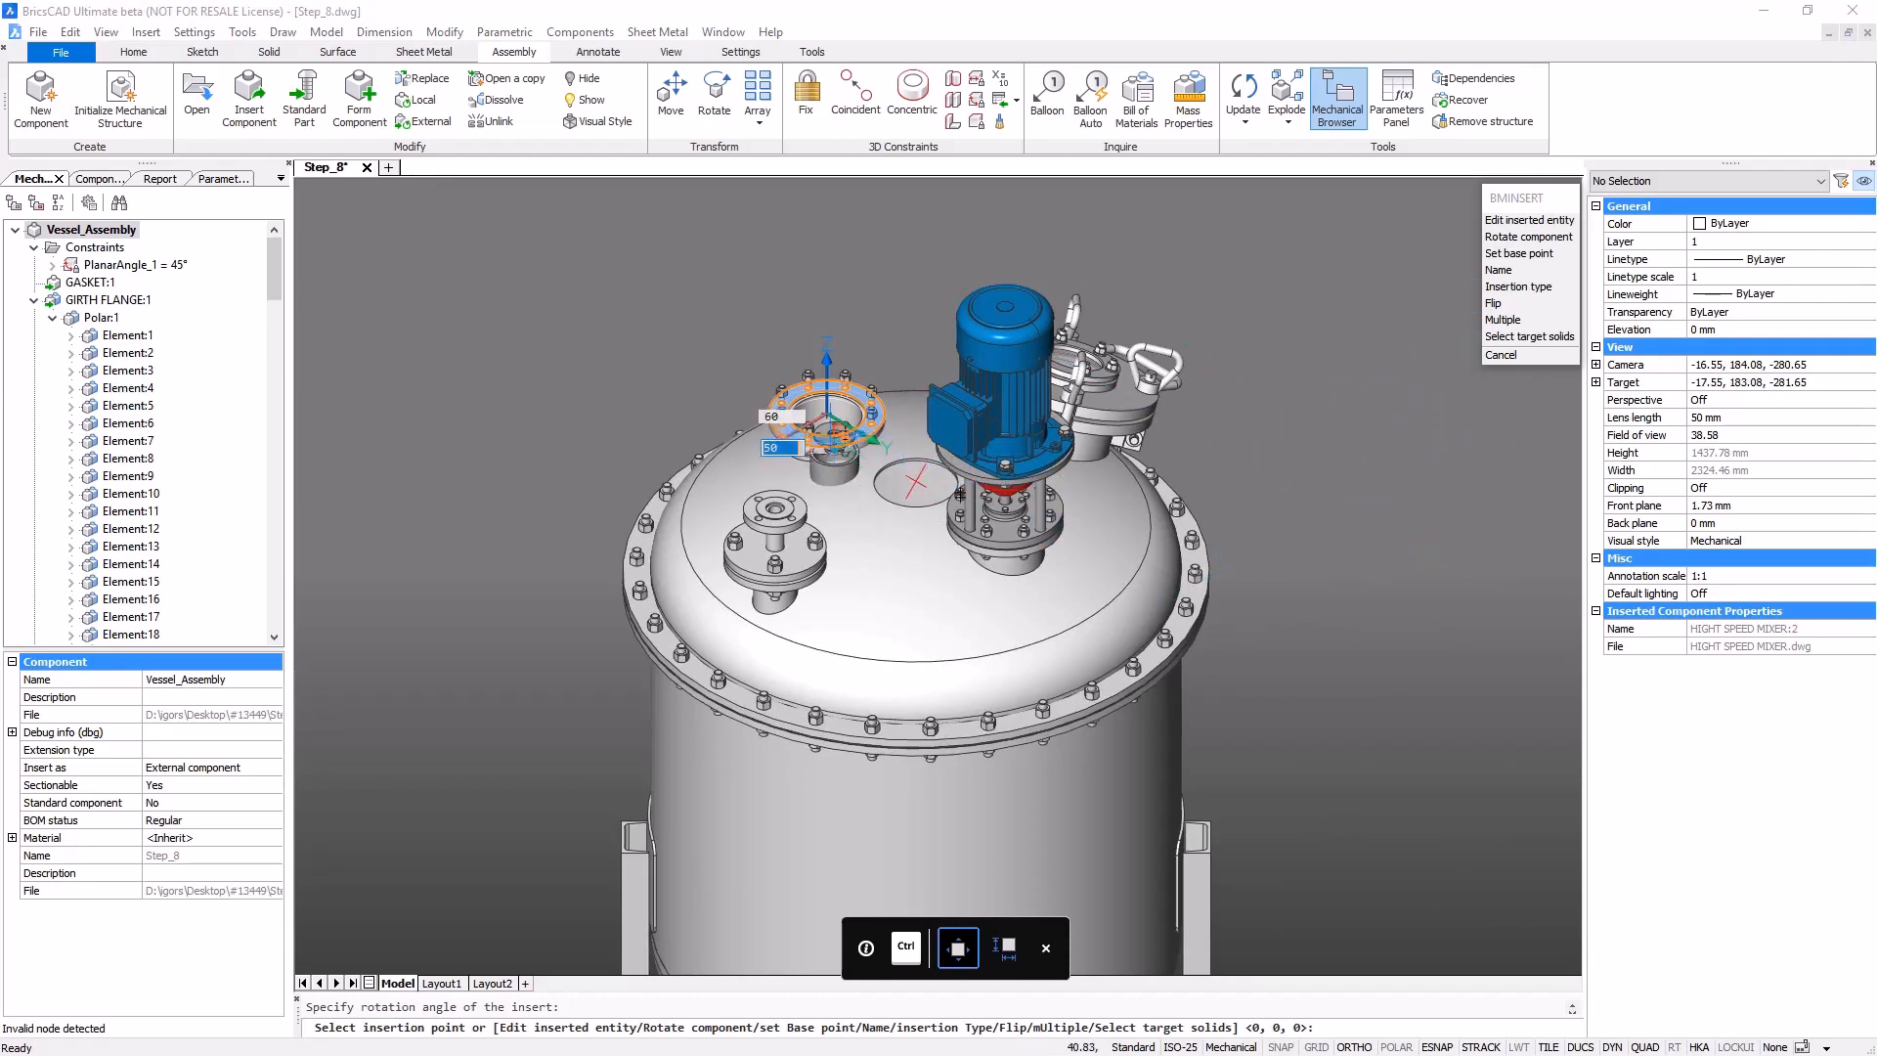
click(827, 409)
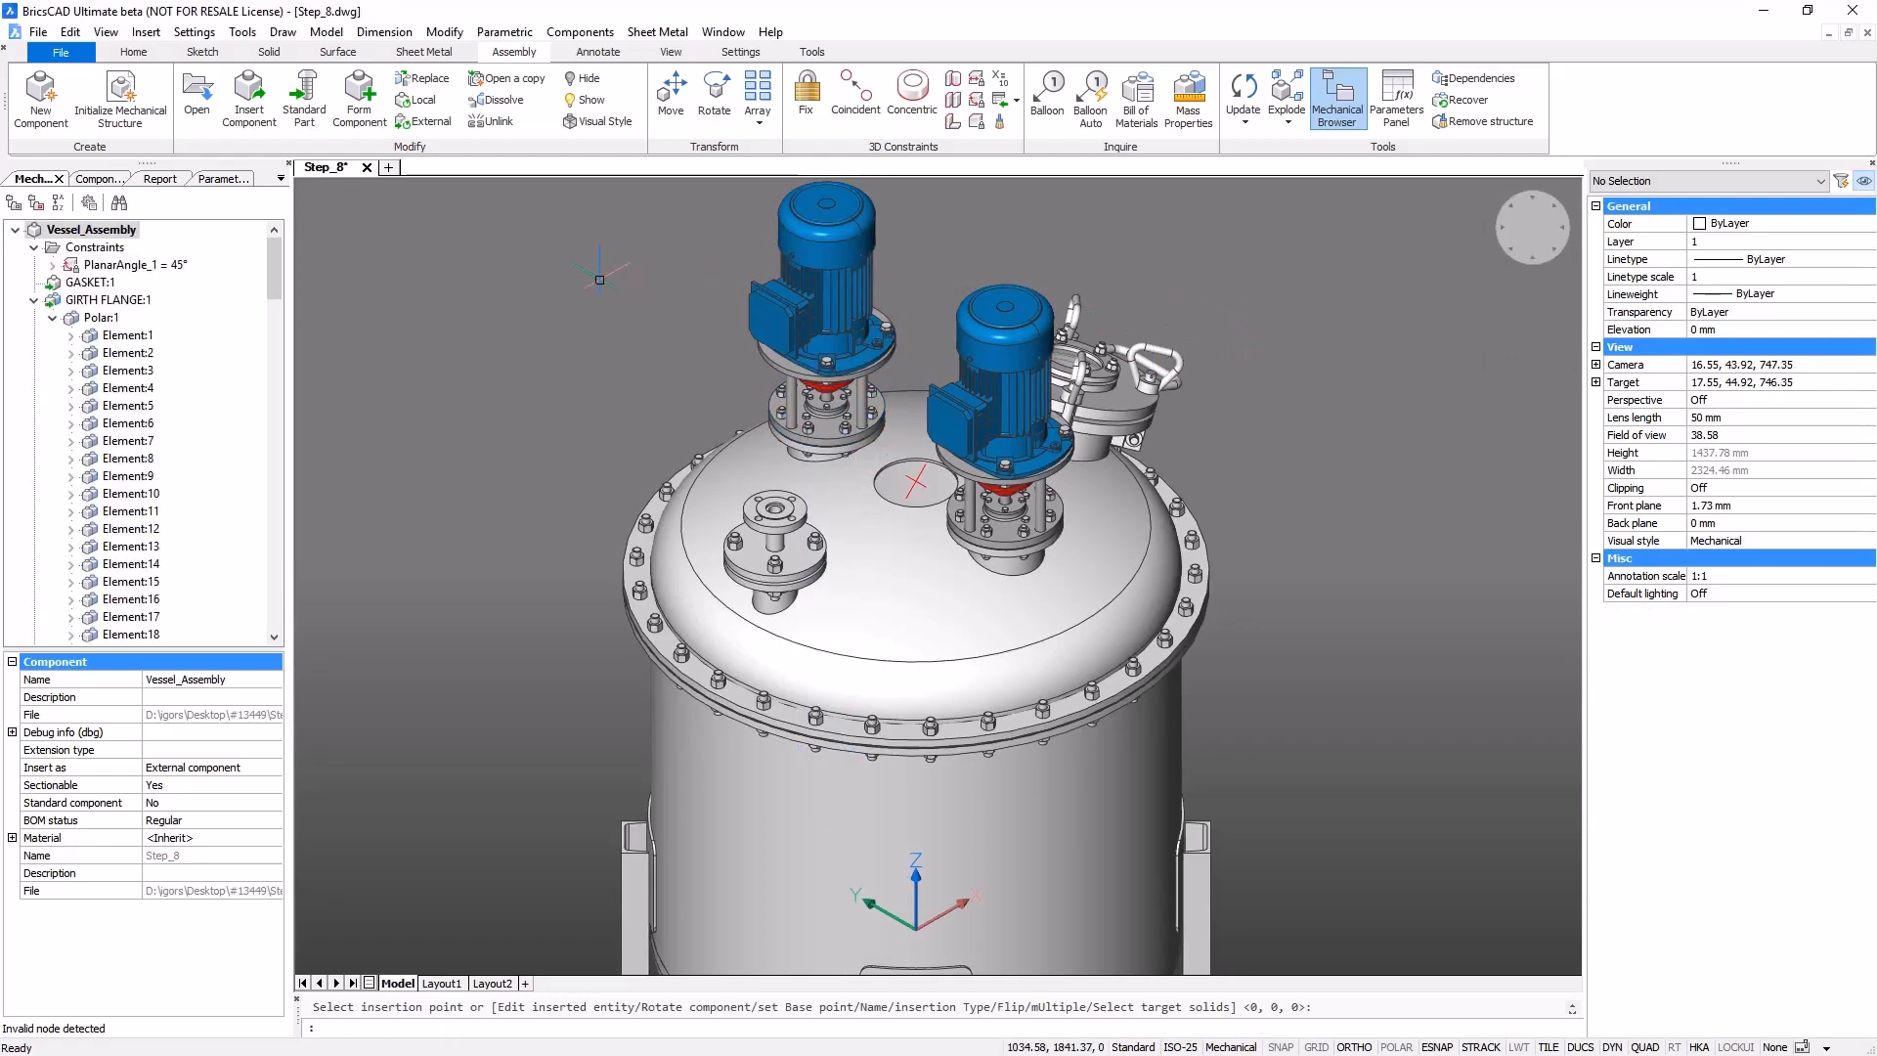
- Insert MIXER_A.dwg from the MIXERS folder at a free point beside the vessel
key(Return)
key(Return)
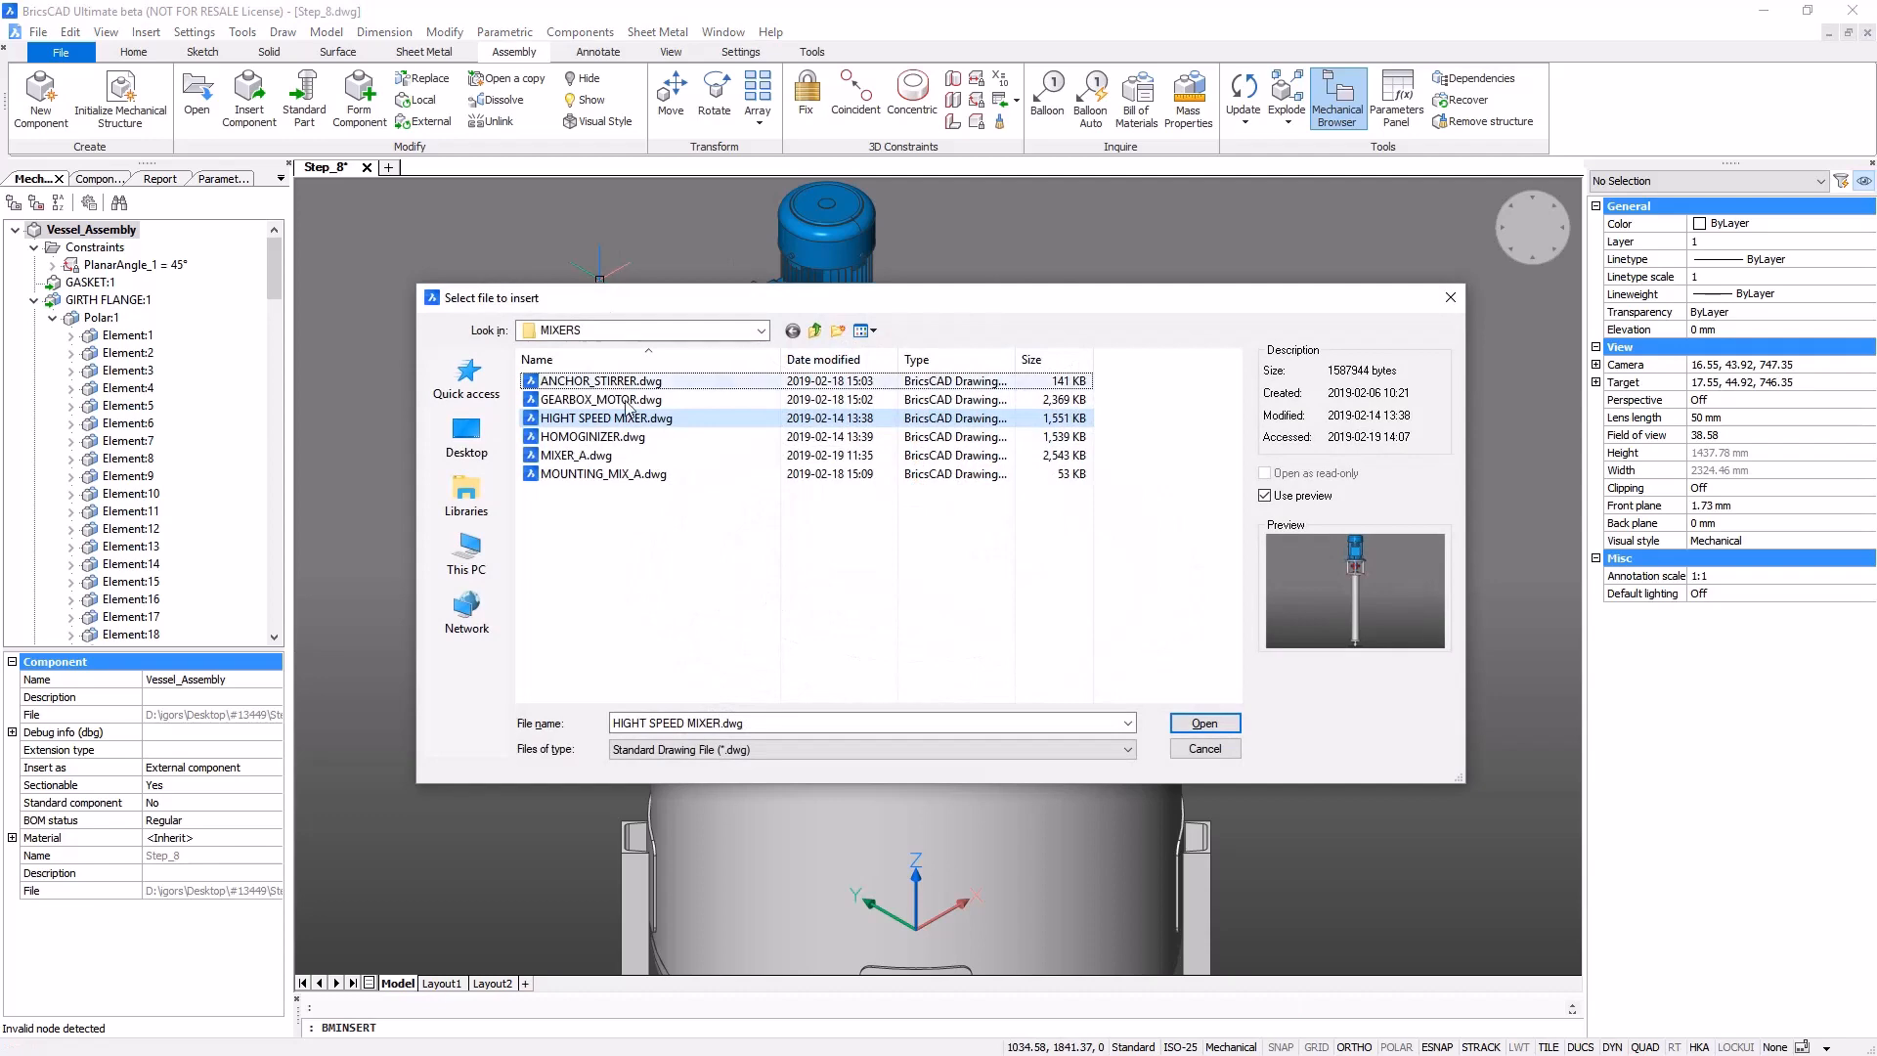
click(605, 455)
click(1204, 723)
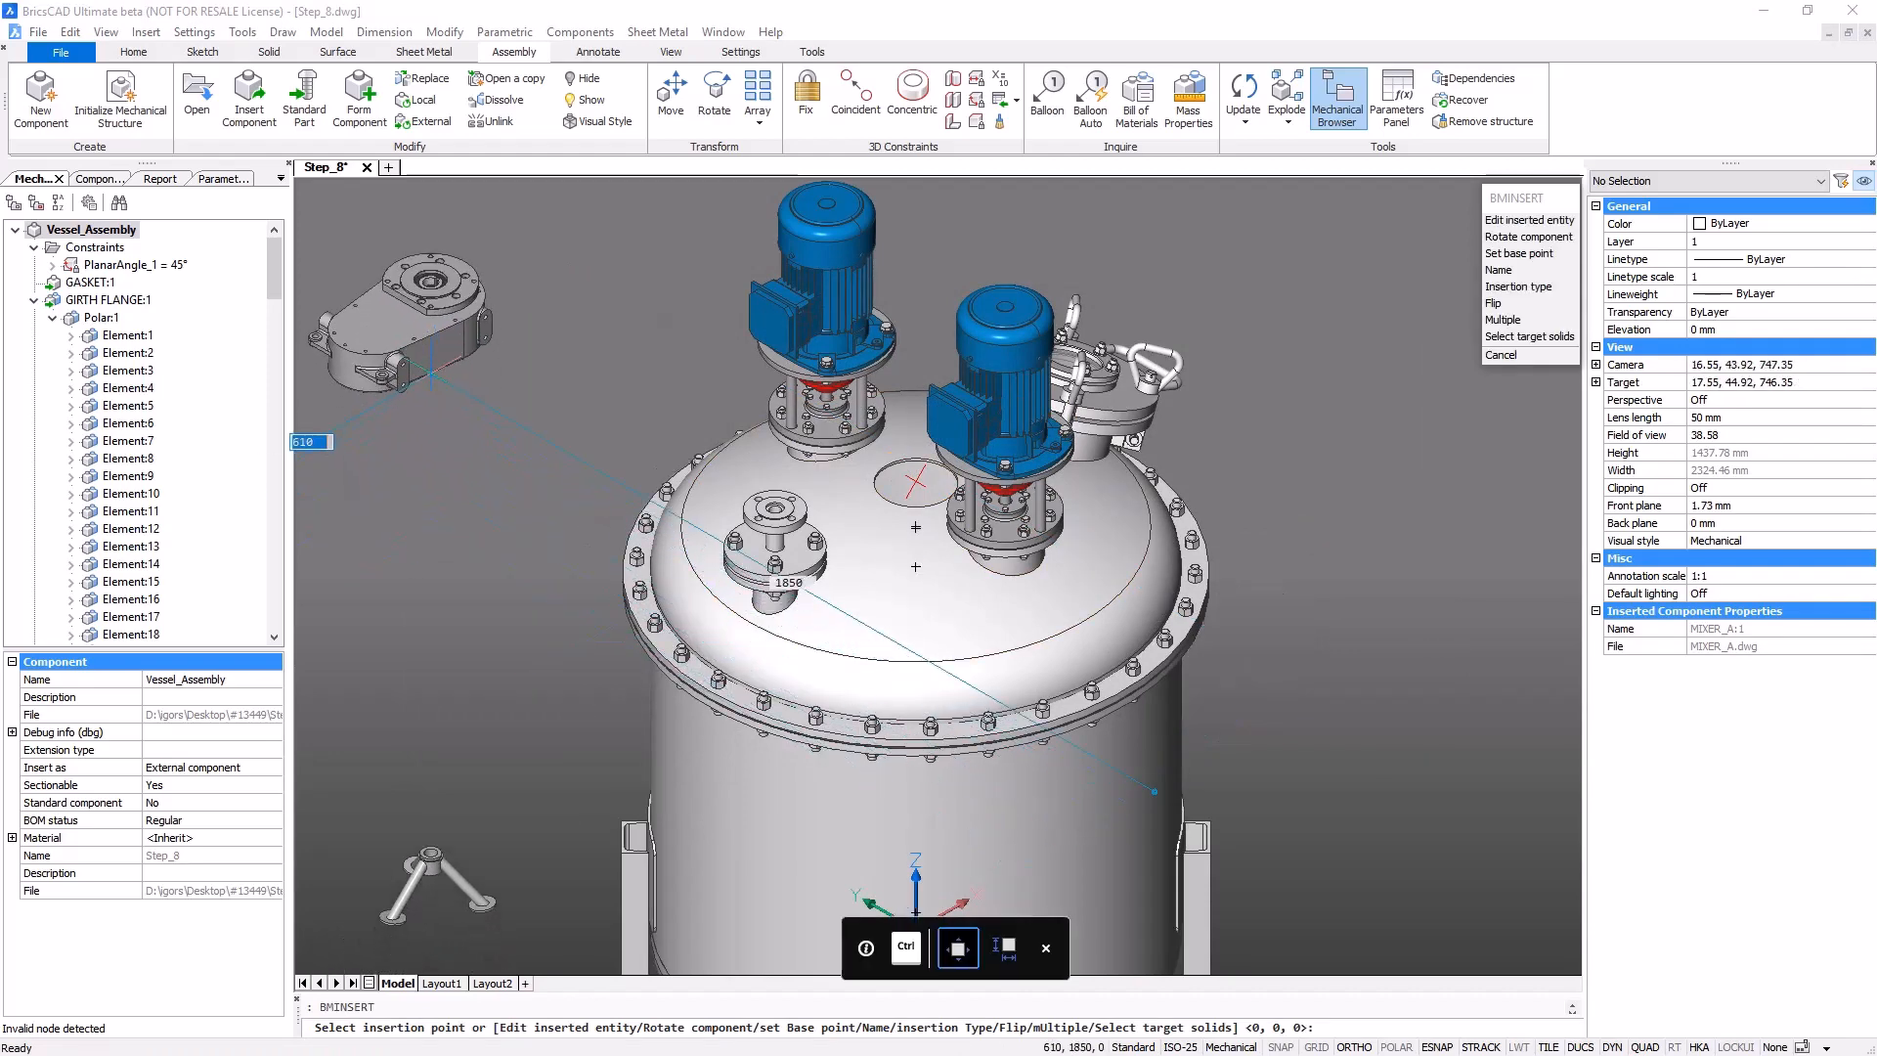
click(430, 371)
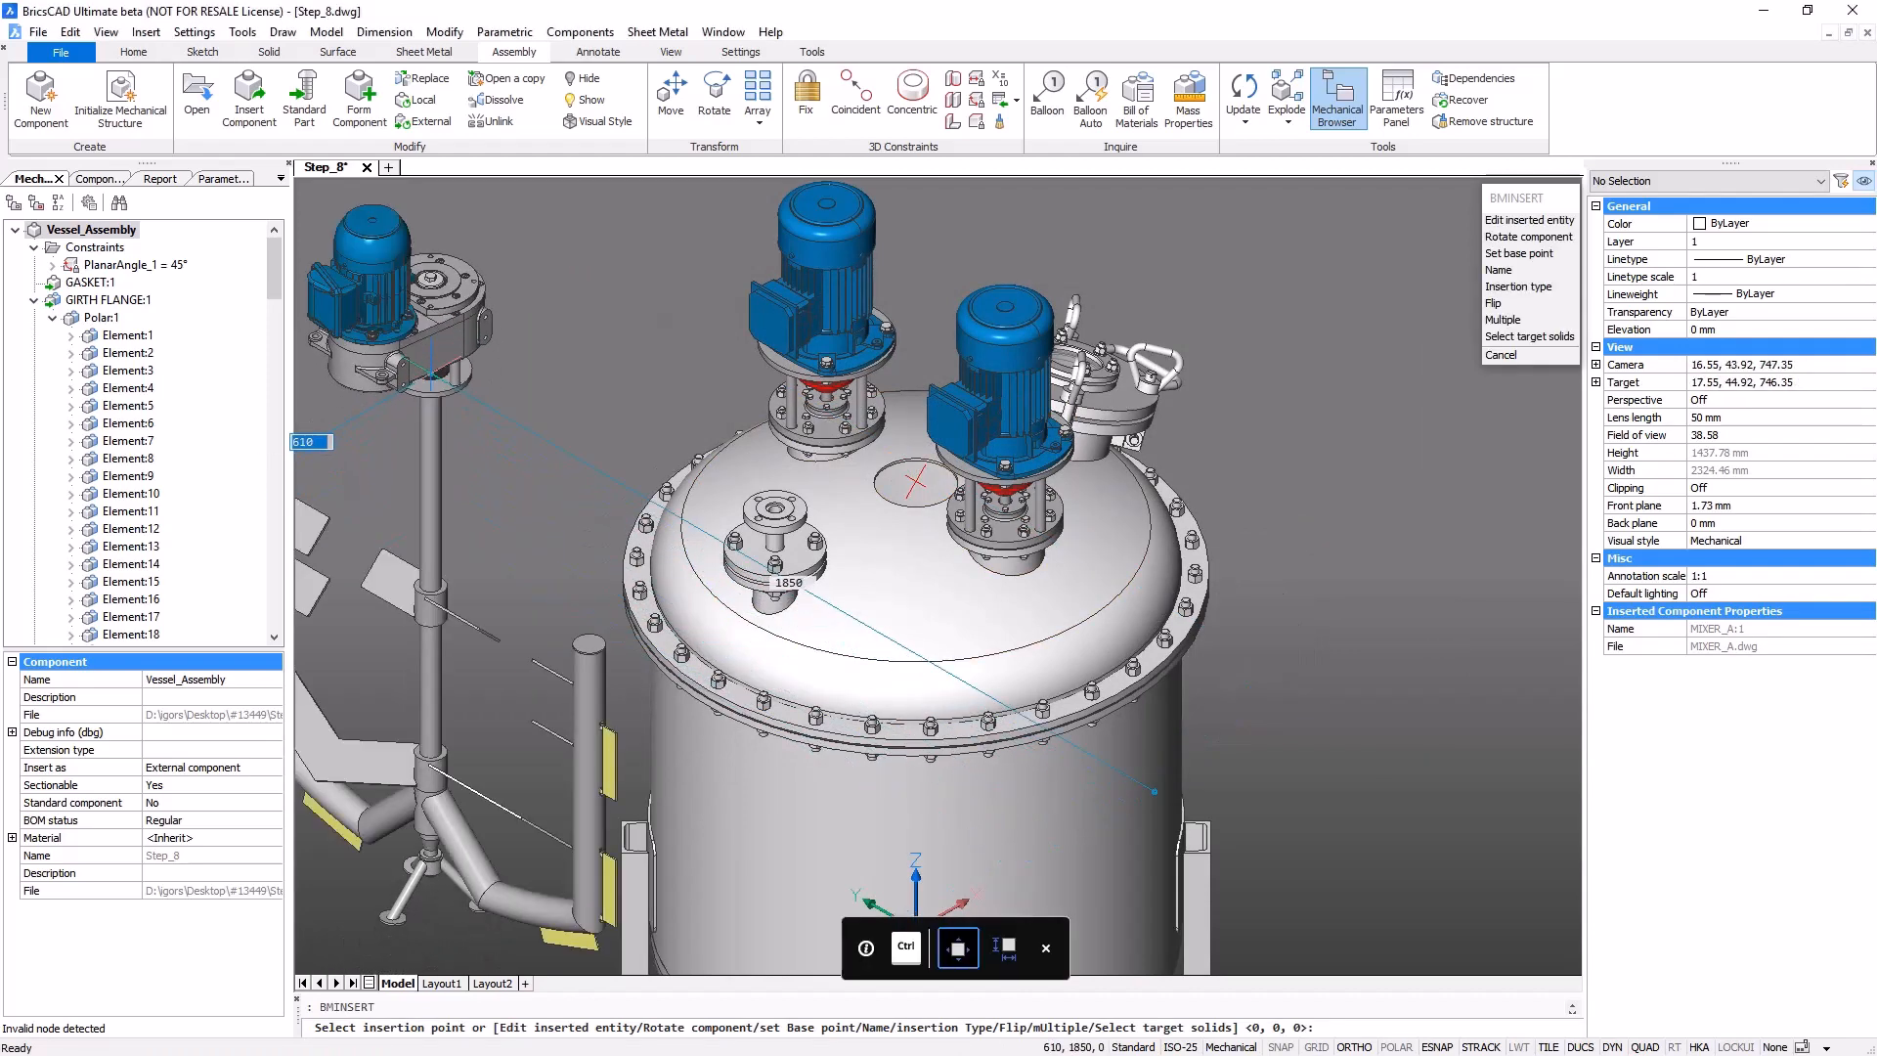
- Add a 994 mm 3D distance constraint between the world XY plane and the round mounting face of the anchor mixer
scroll(660, 381, down, 2)
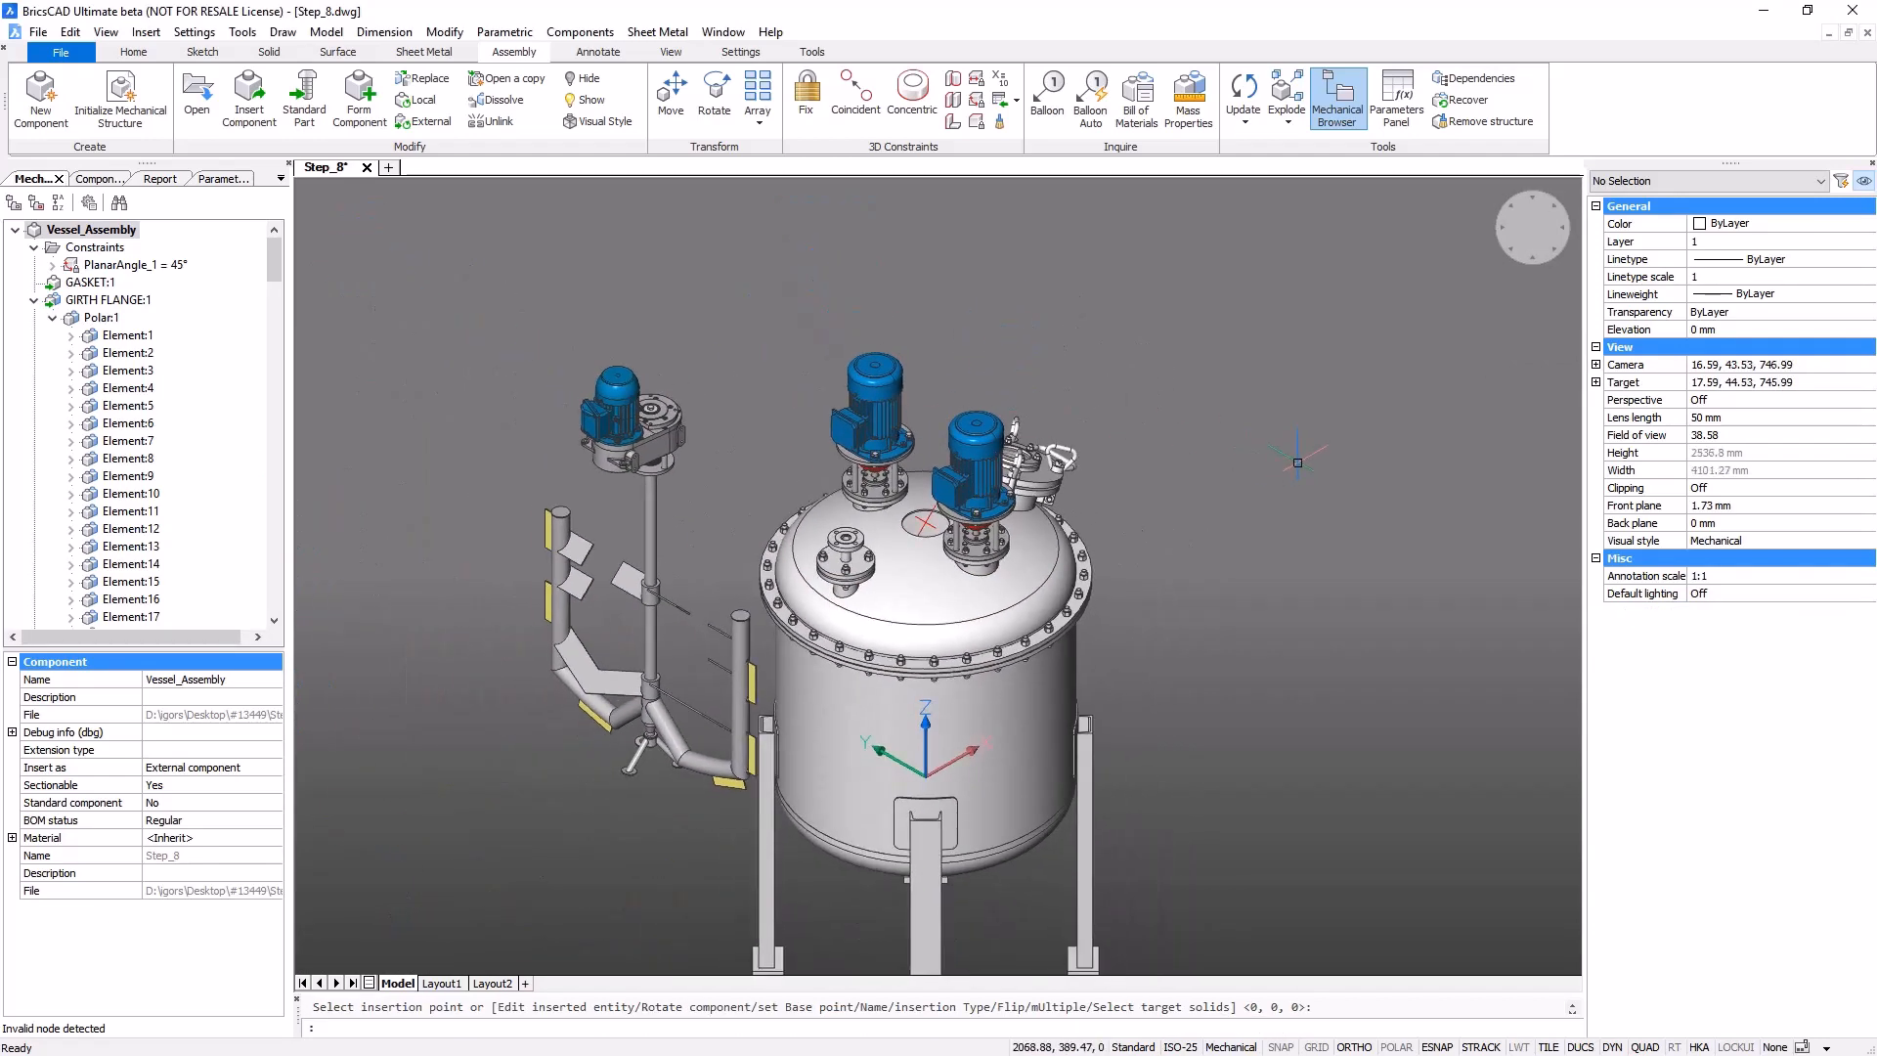
click(978, 82)
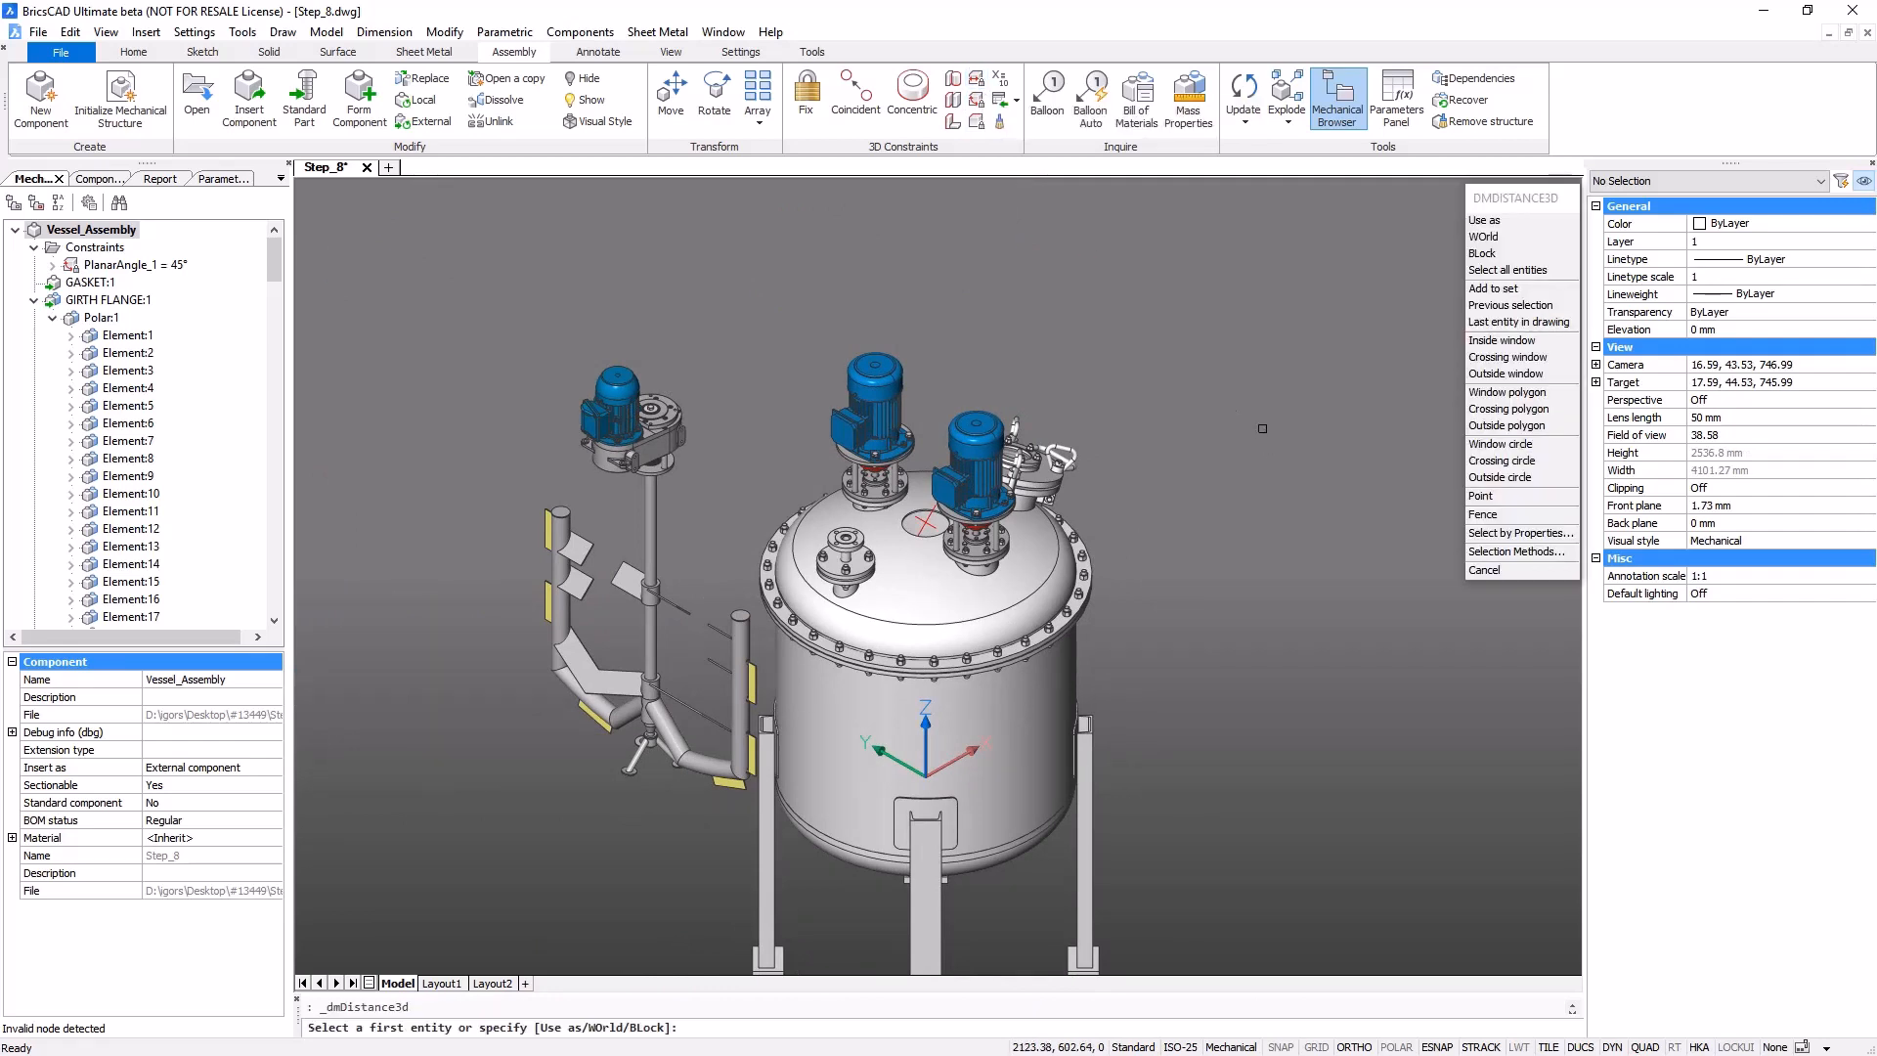
click(1487, 238)
click(1503, 286)
scroll(690, 500, up, 3)
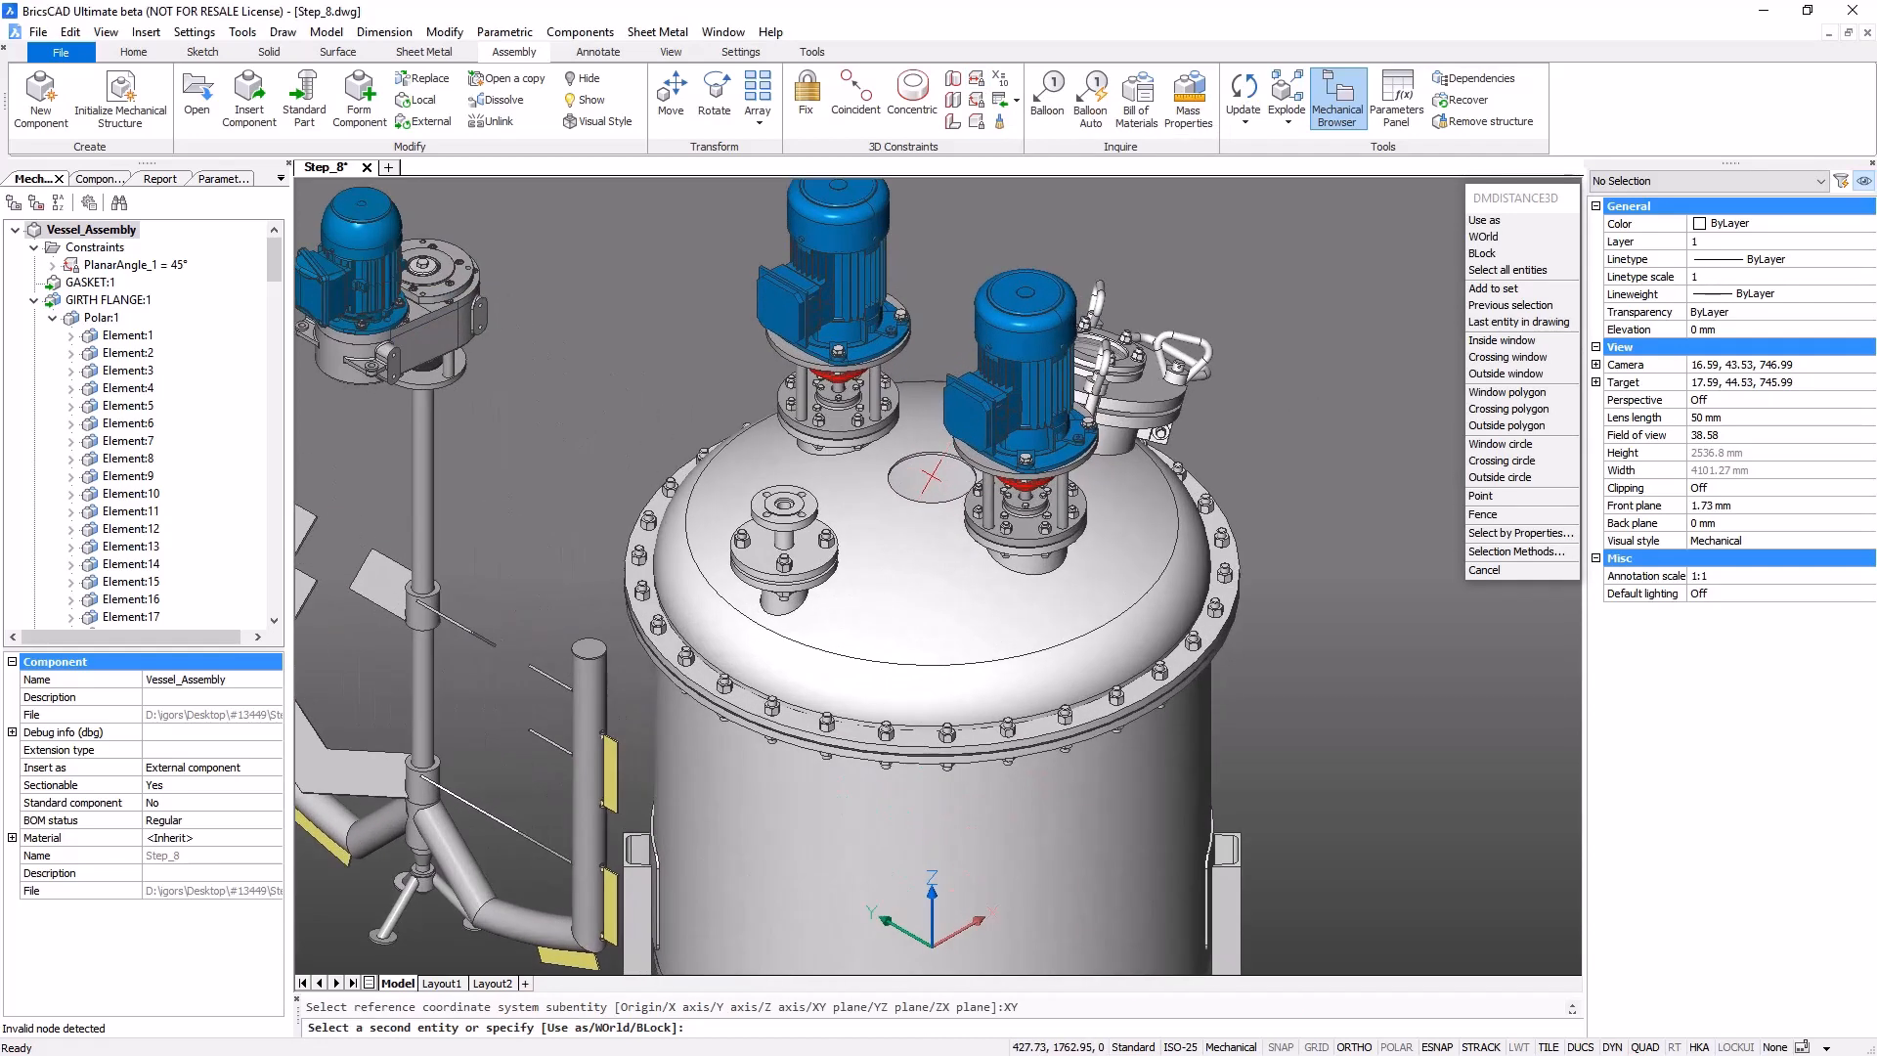
click(424, 364)
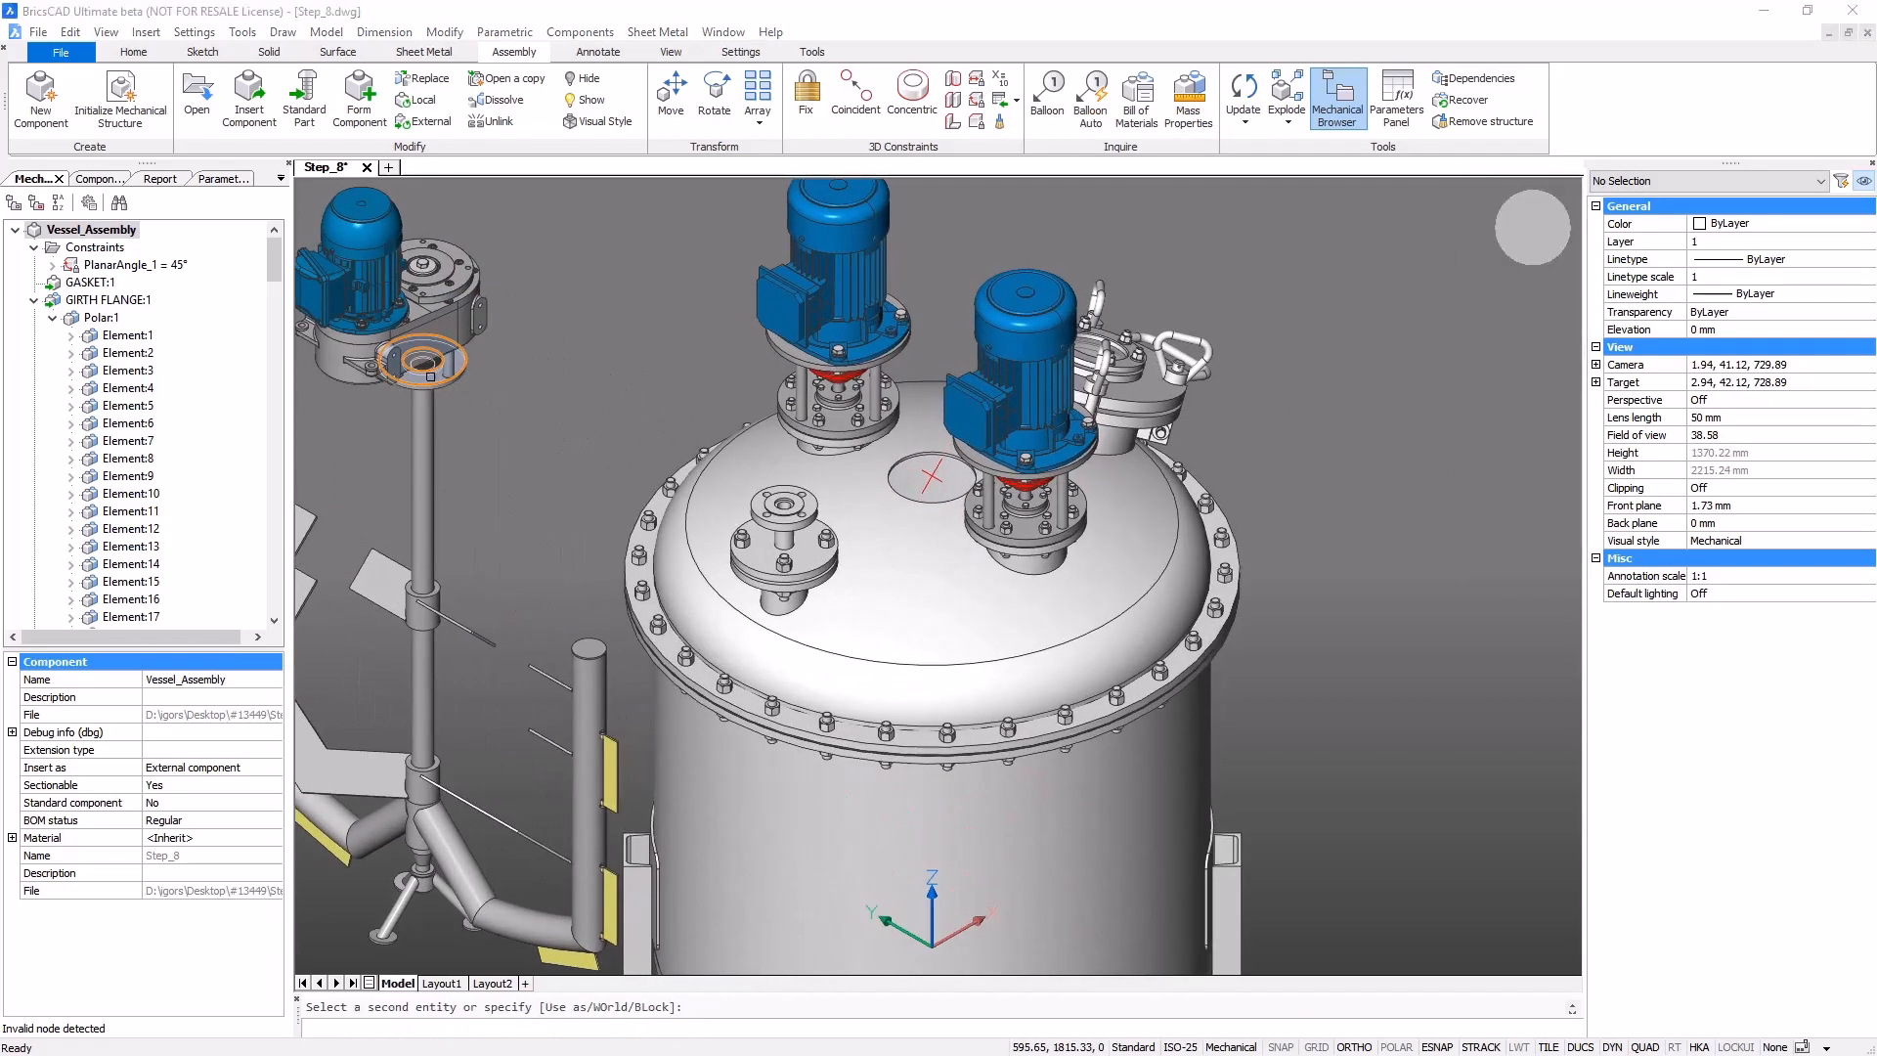
text(994)
key(Return)
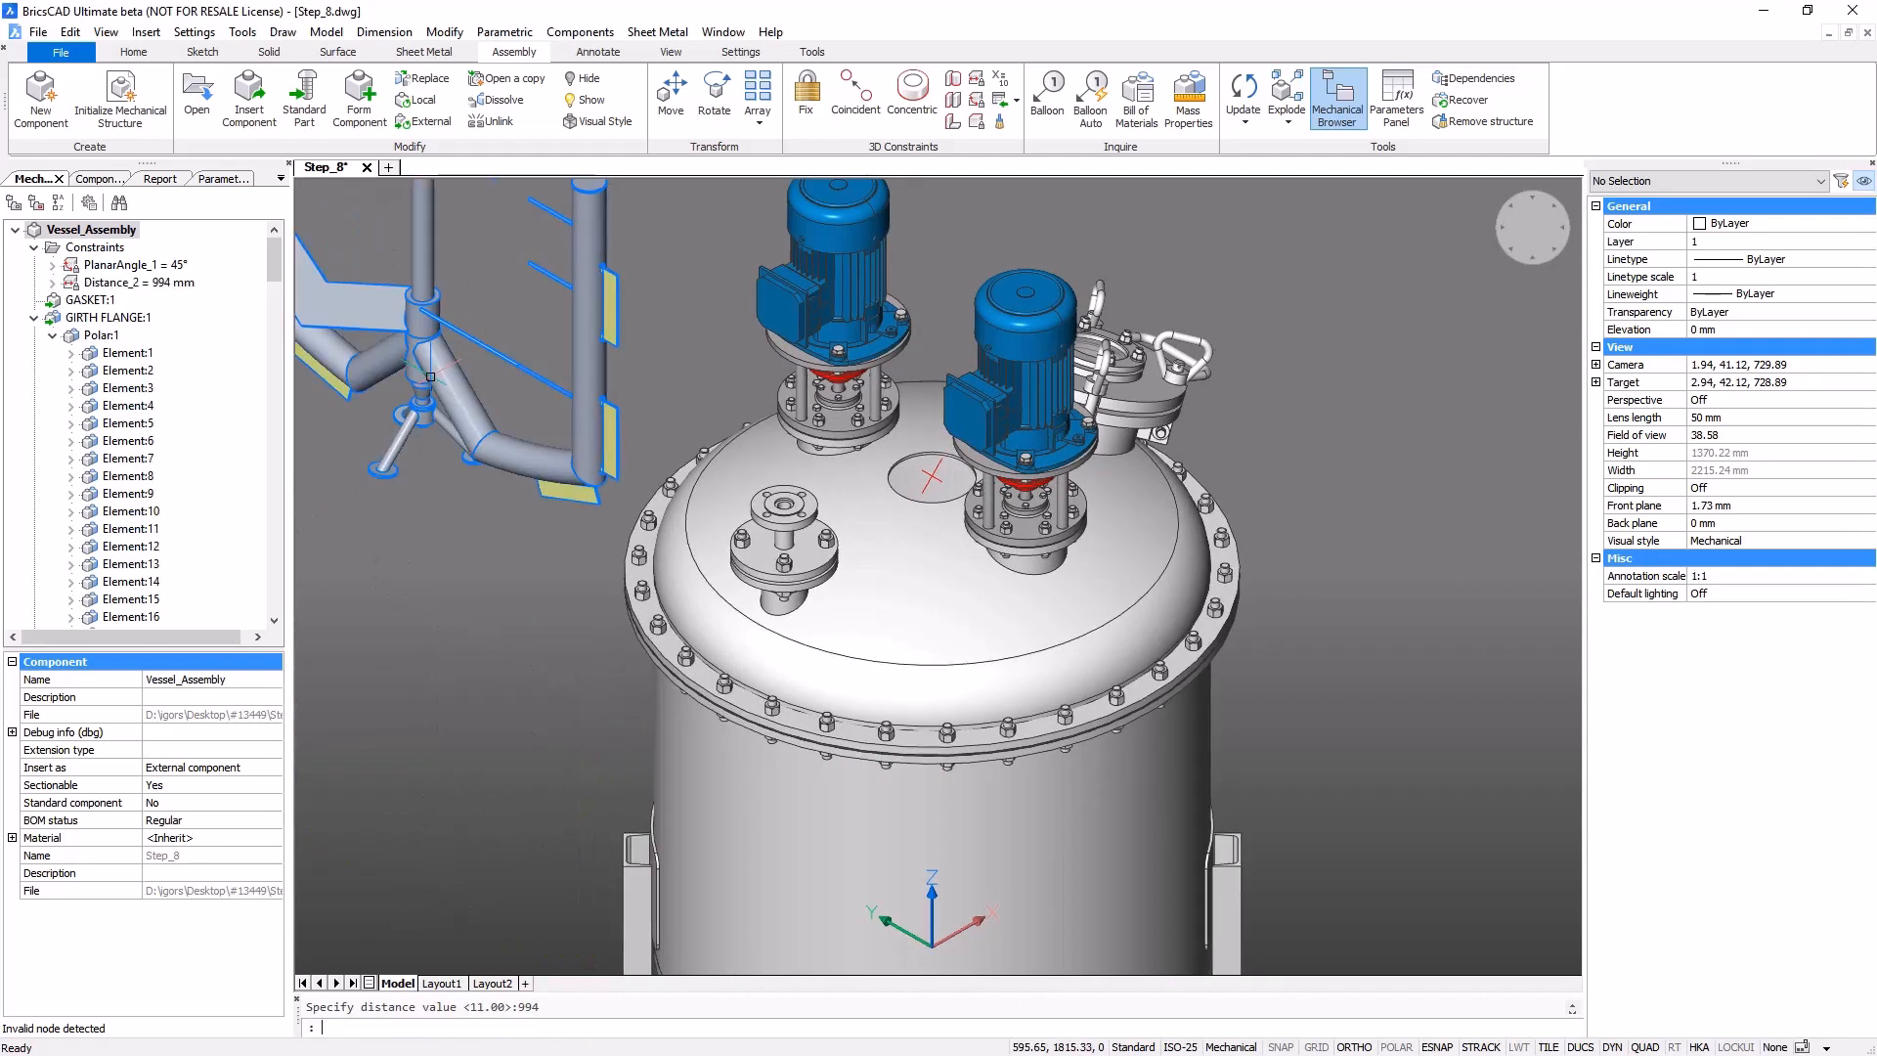
- Add a concentric constraint between the vessel shell's circular edge and the anchor mixer's shaft
scroll(938, 577, down, 4)
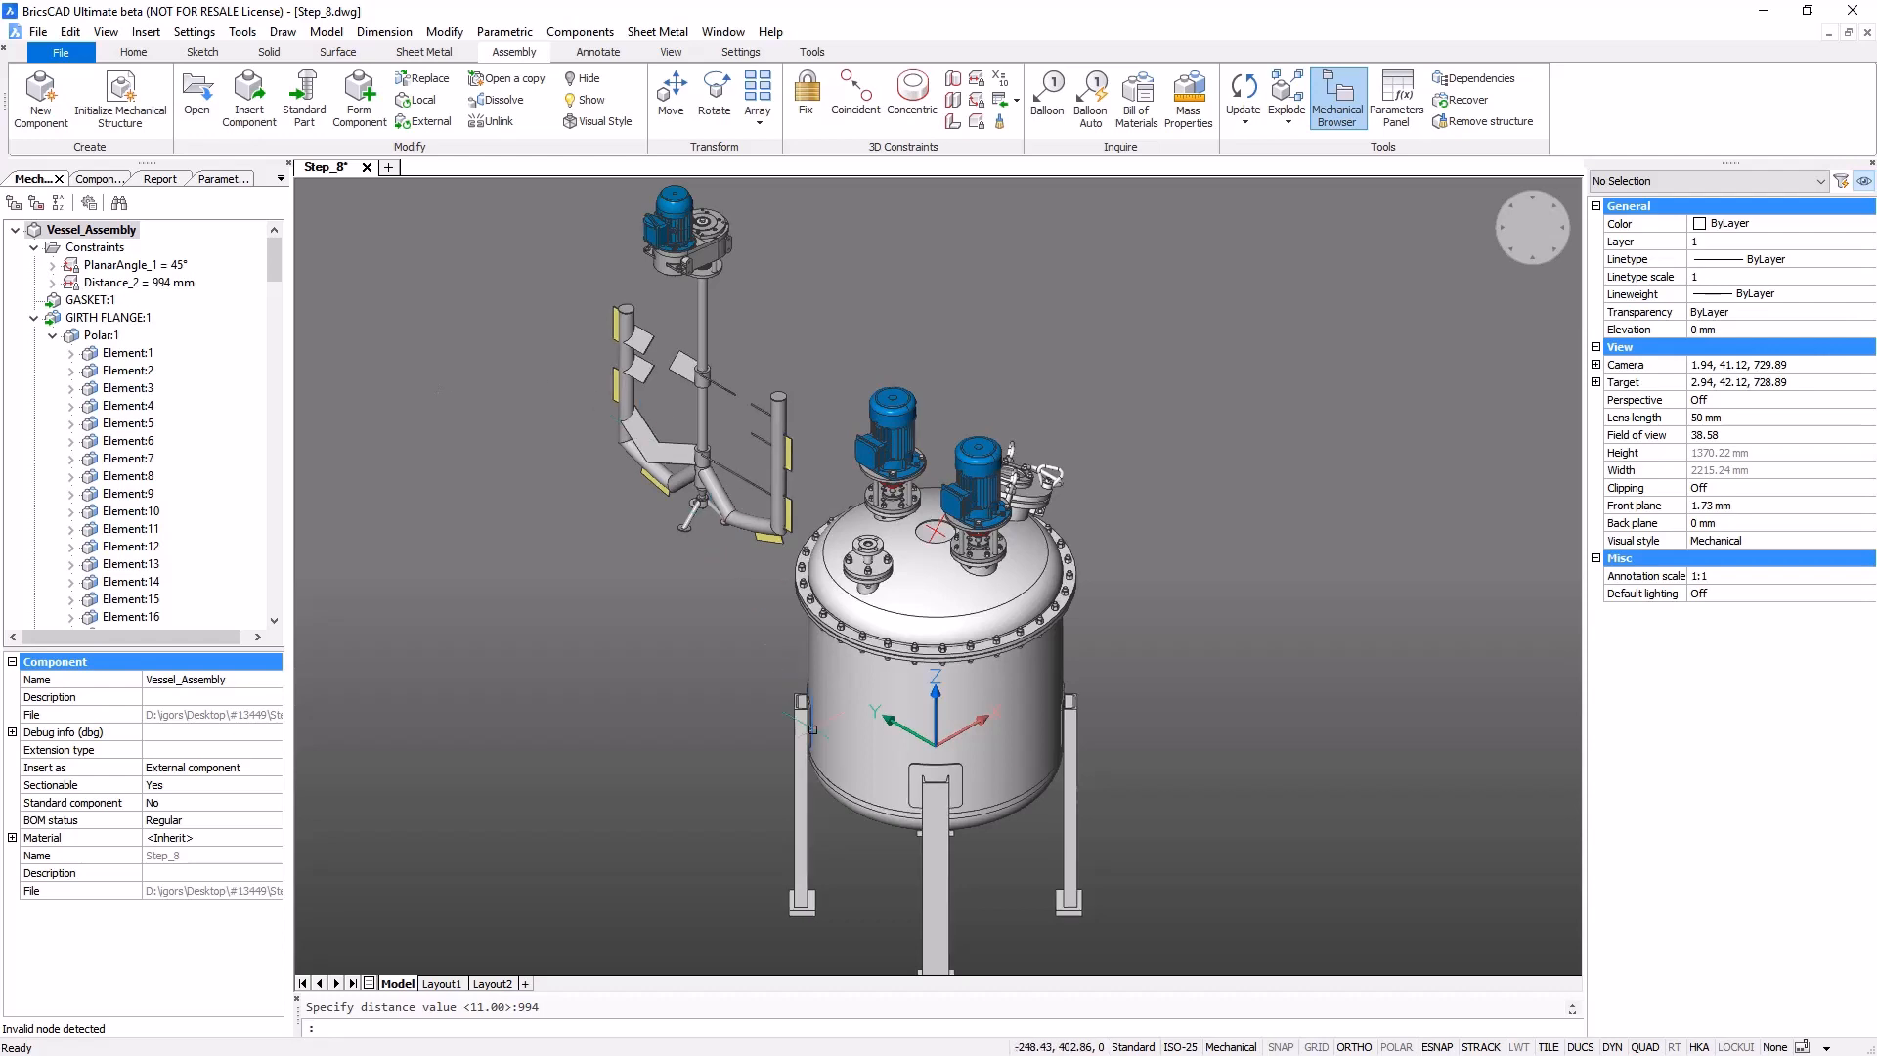
click(866, 740)
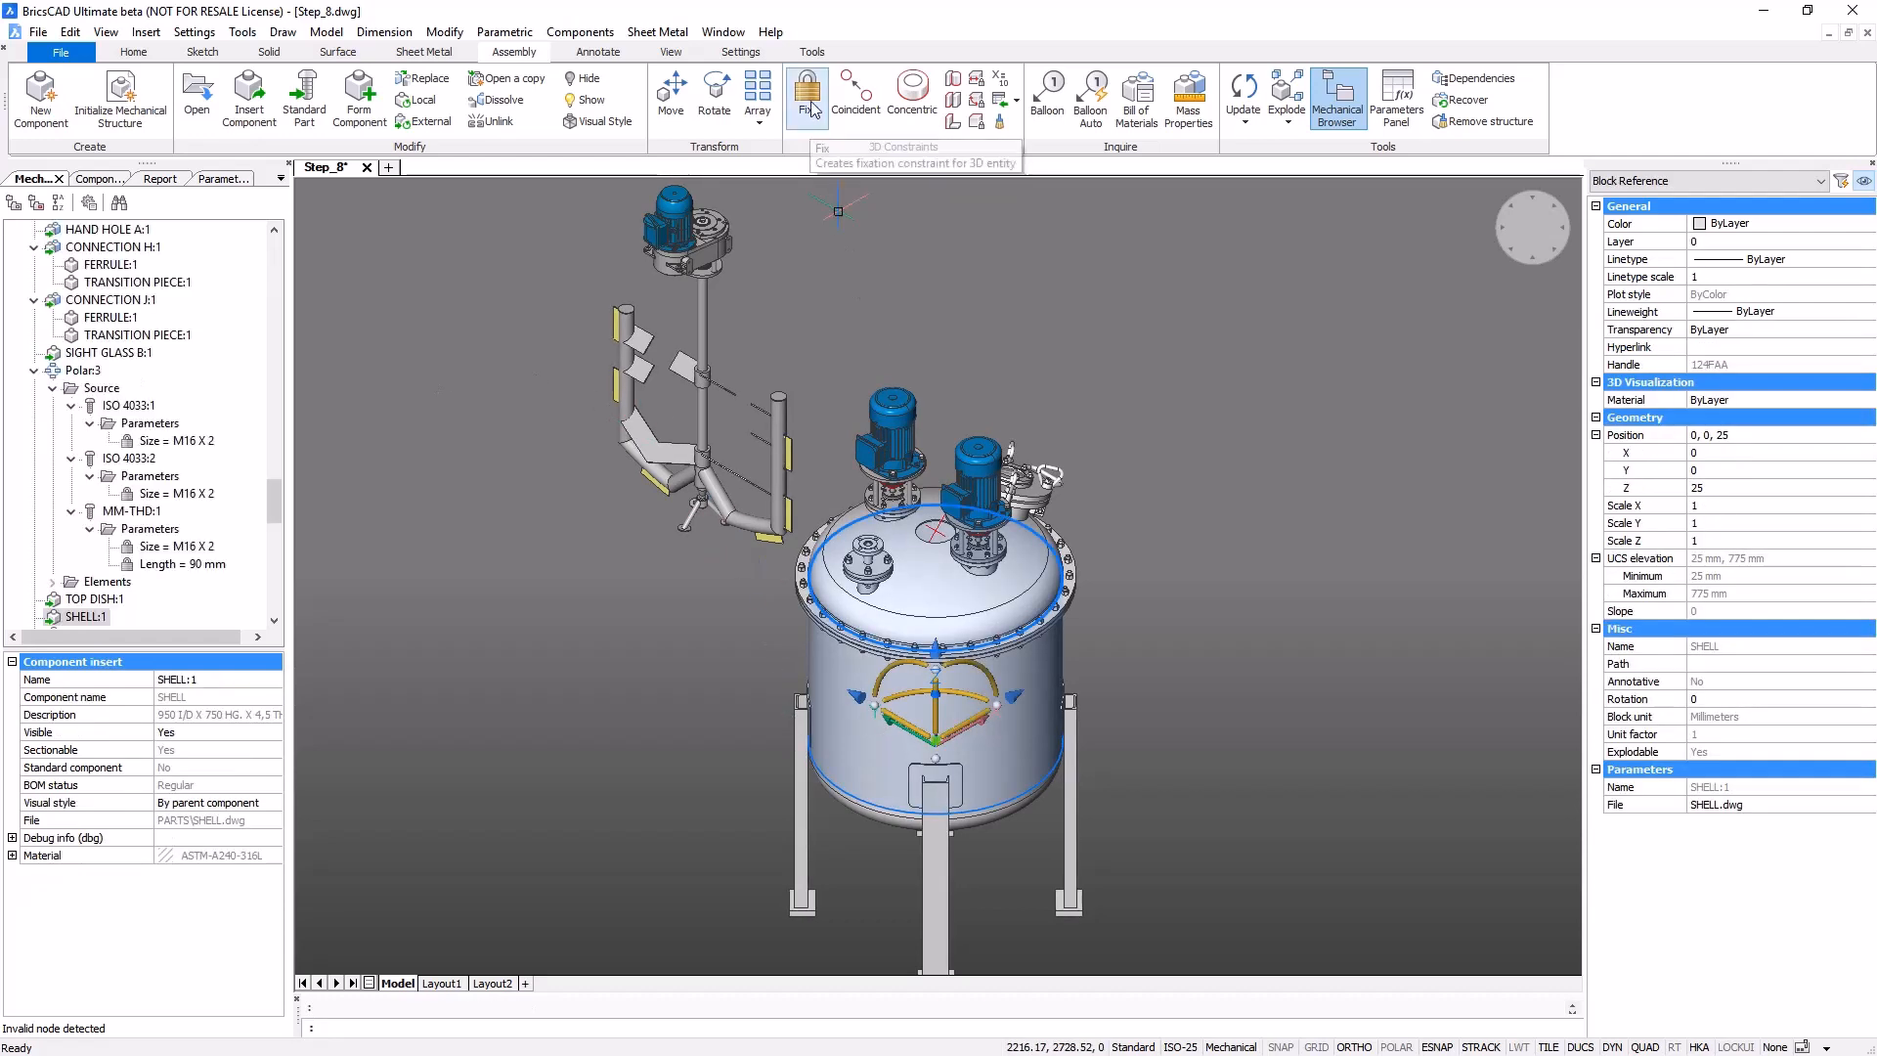
click(911, 98)
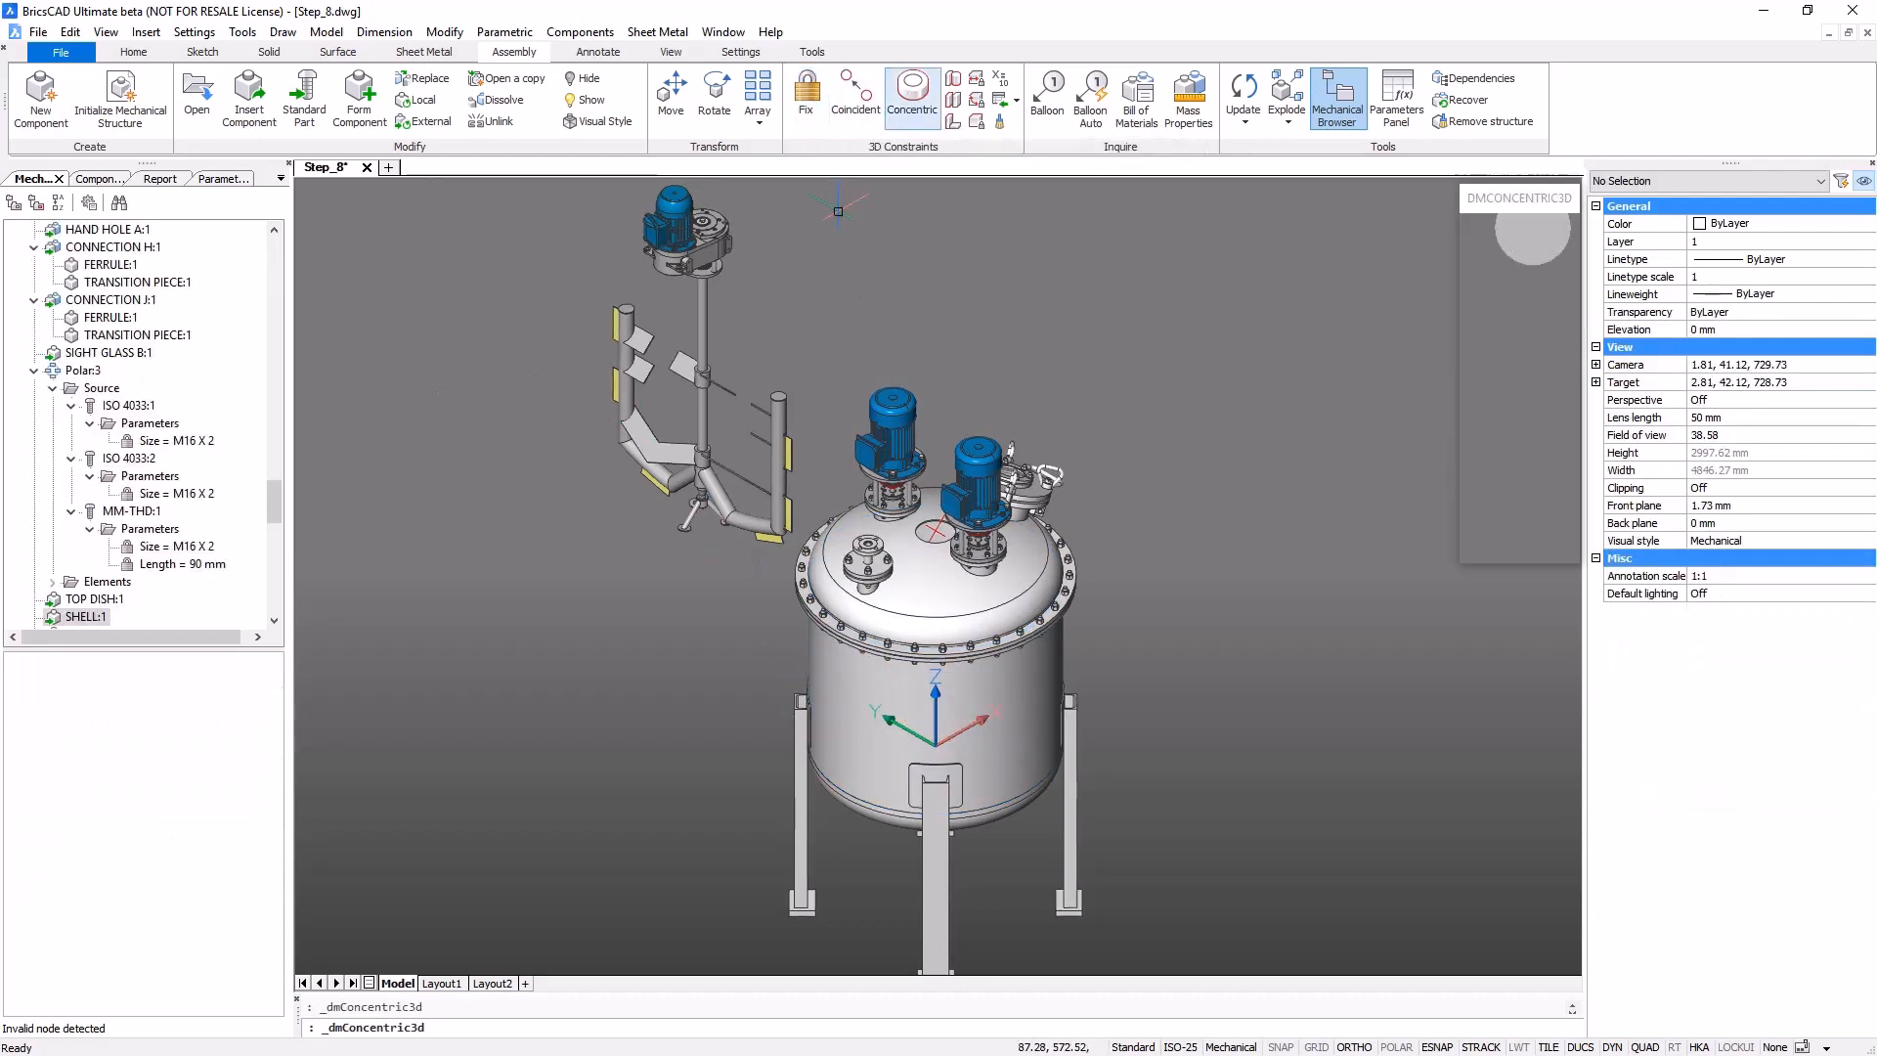
click(857, 685)
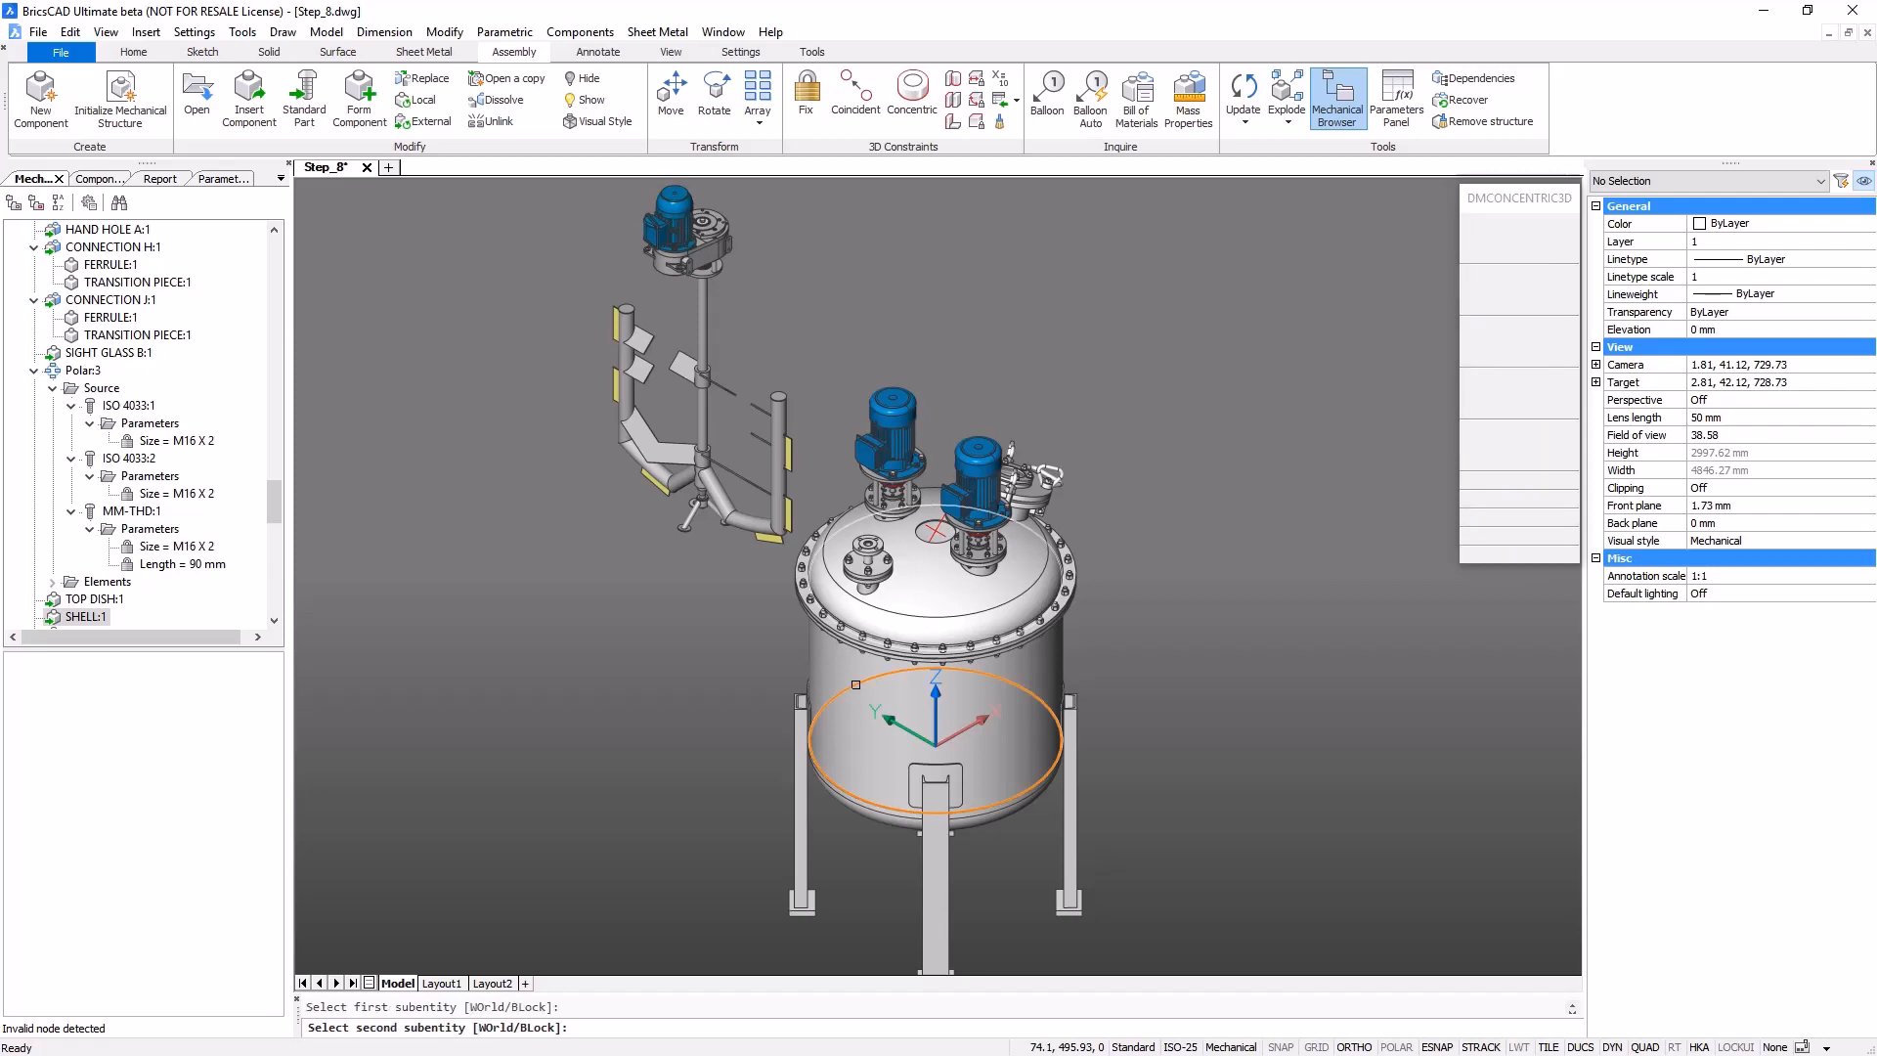
click(705, 325)
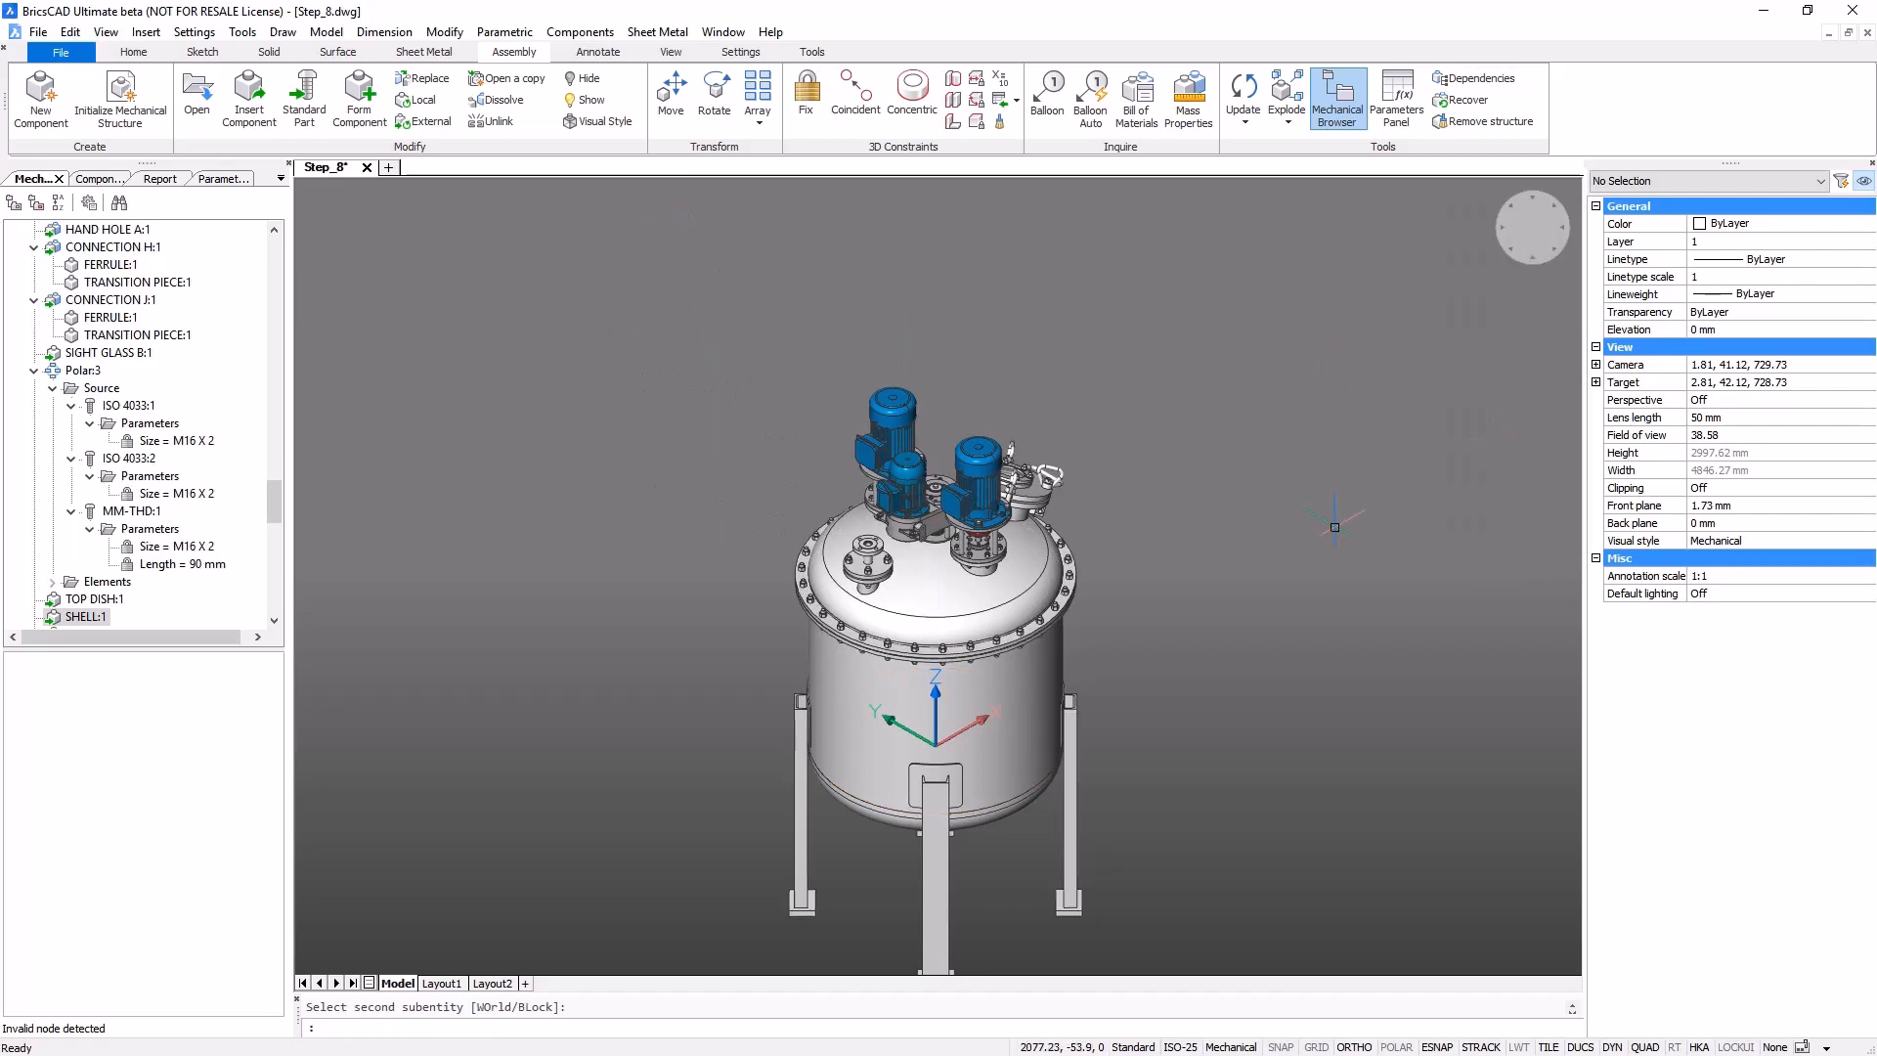
- Add the BTR_A0 layout from vessel_template.dwt in the Templates folder of #13449, and display that layout
click(1512, 248)
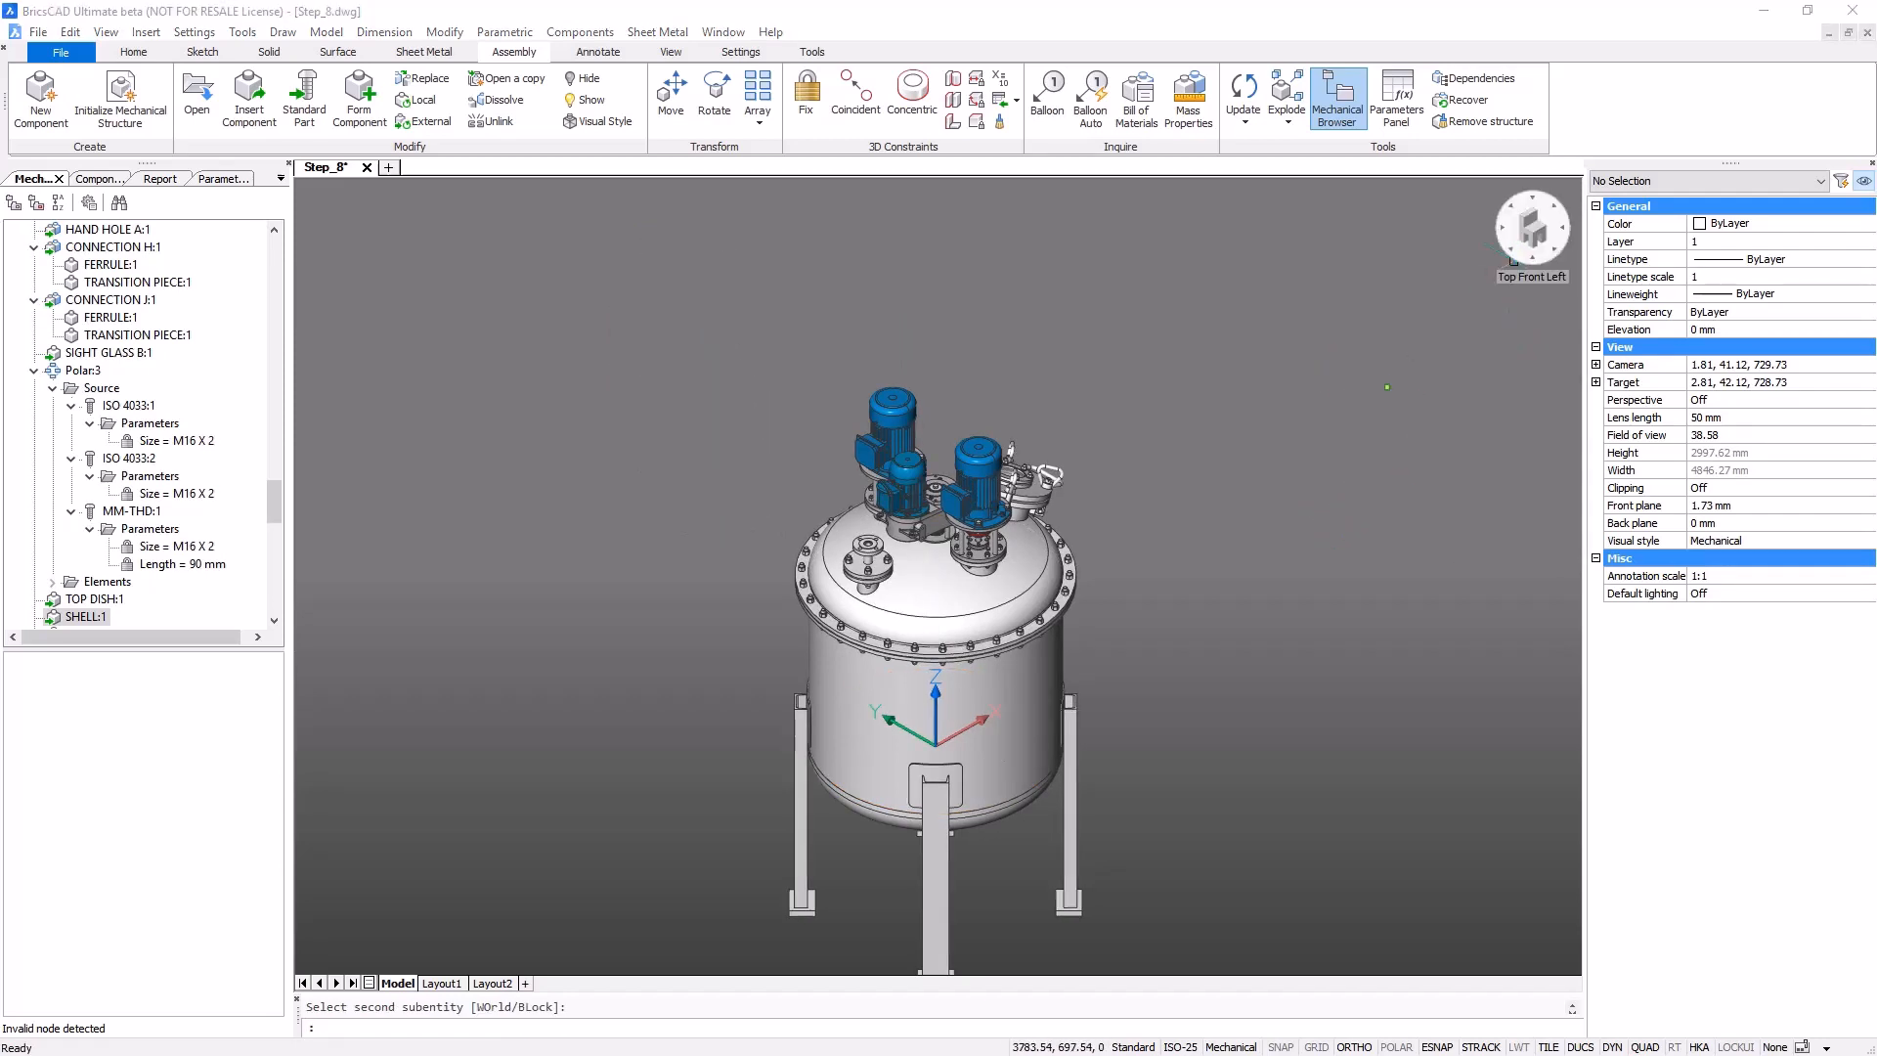
right_click(400, 986)
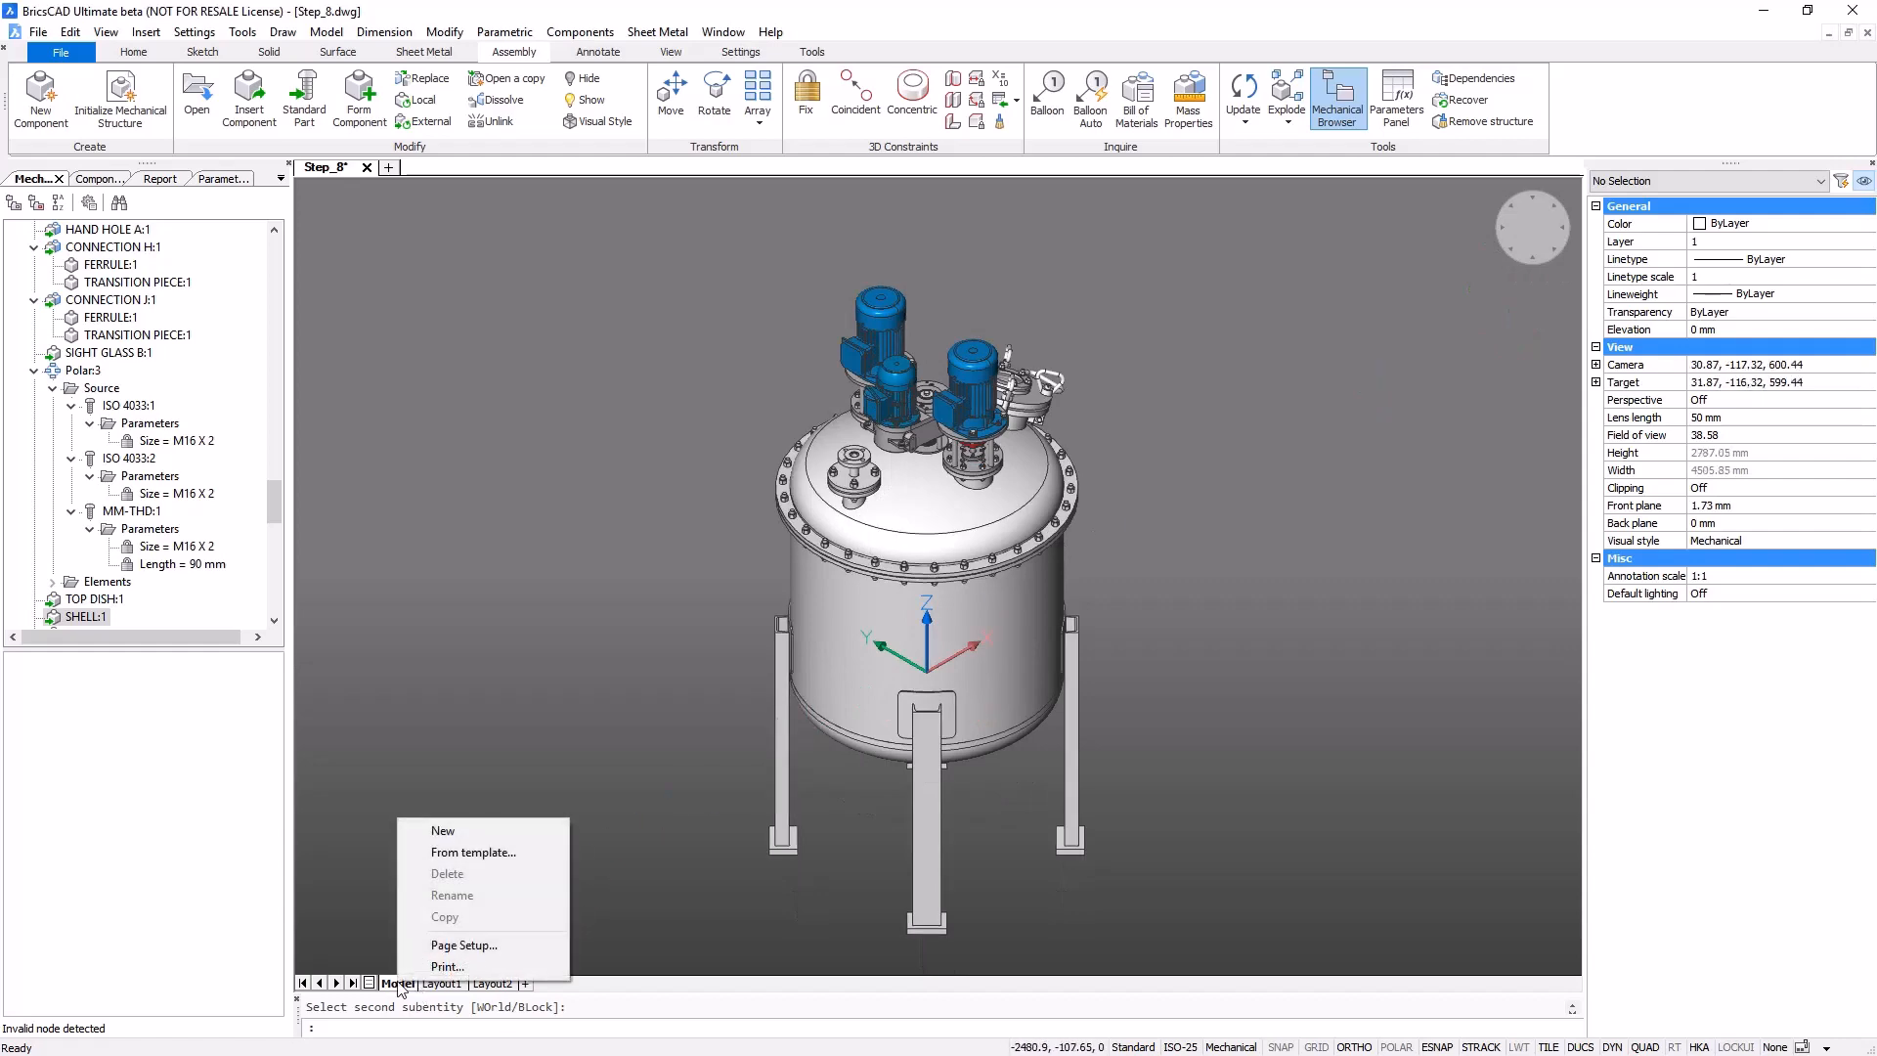
click(485, 854)
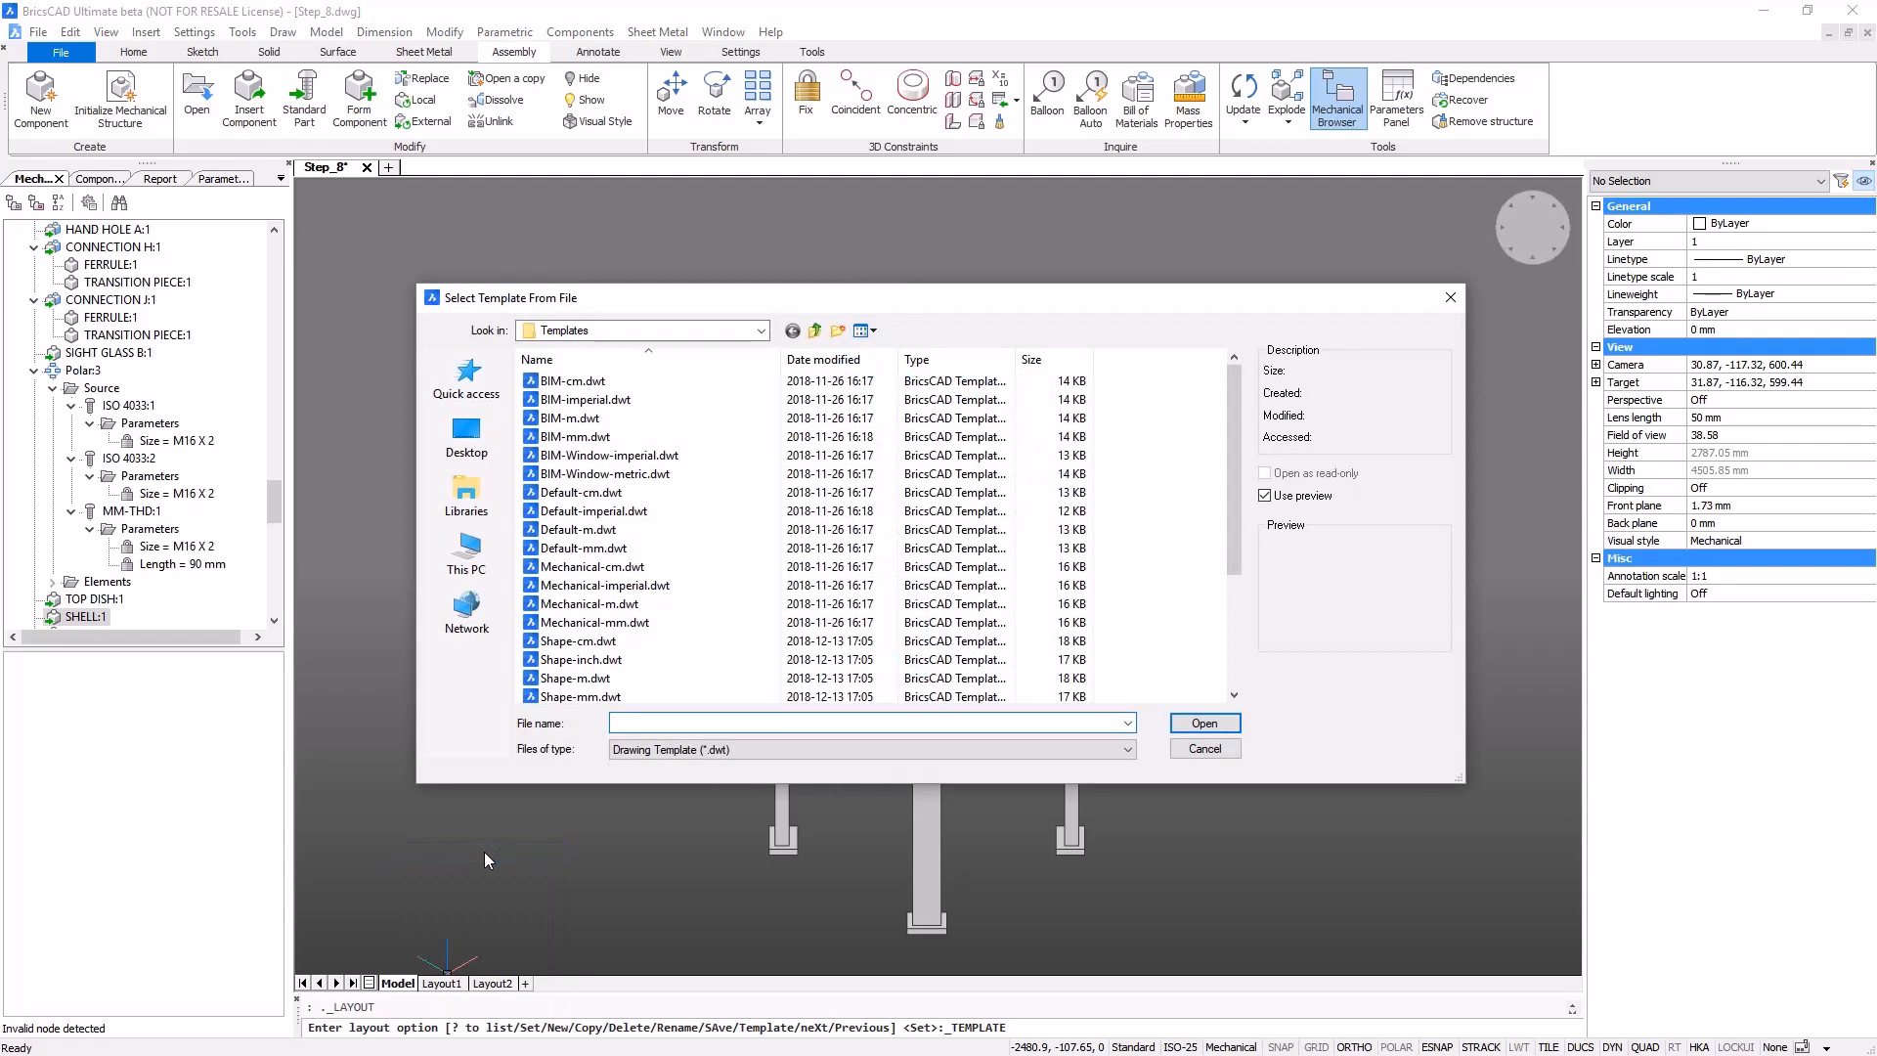
click(463, 440)
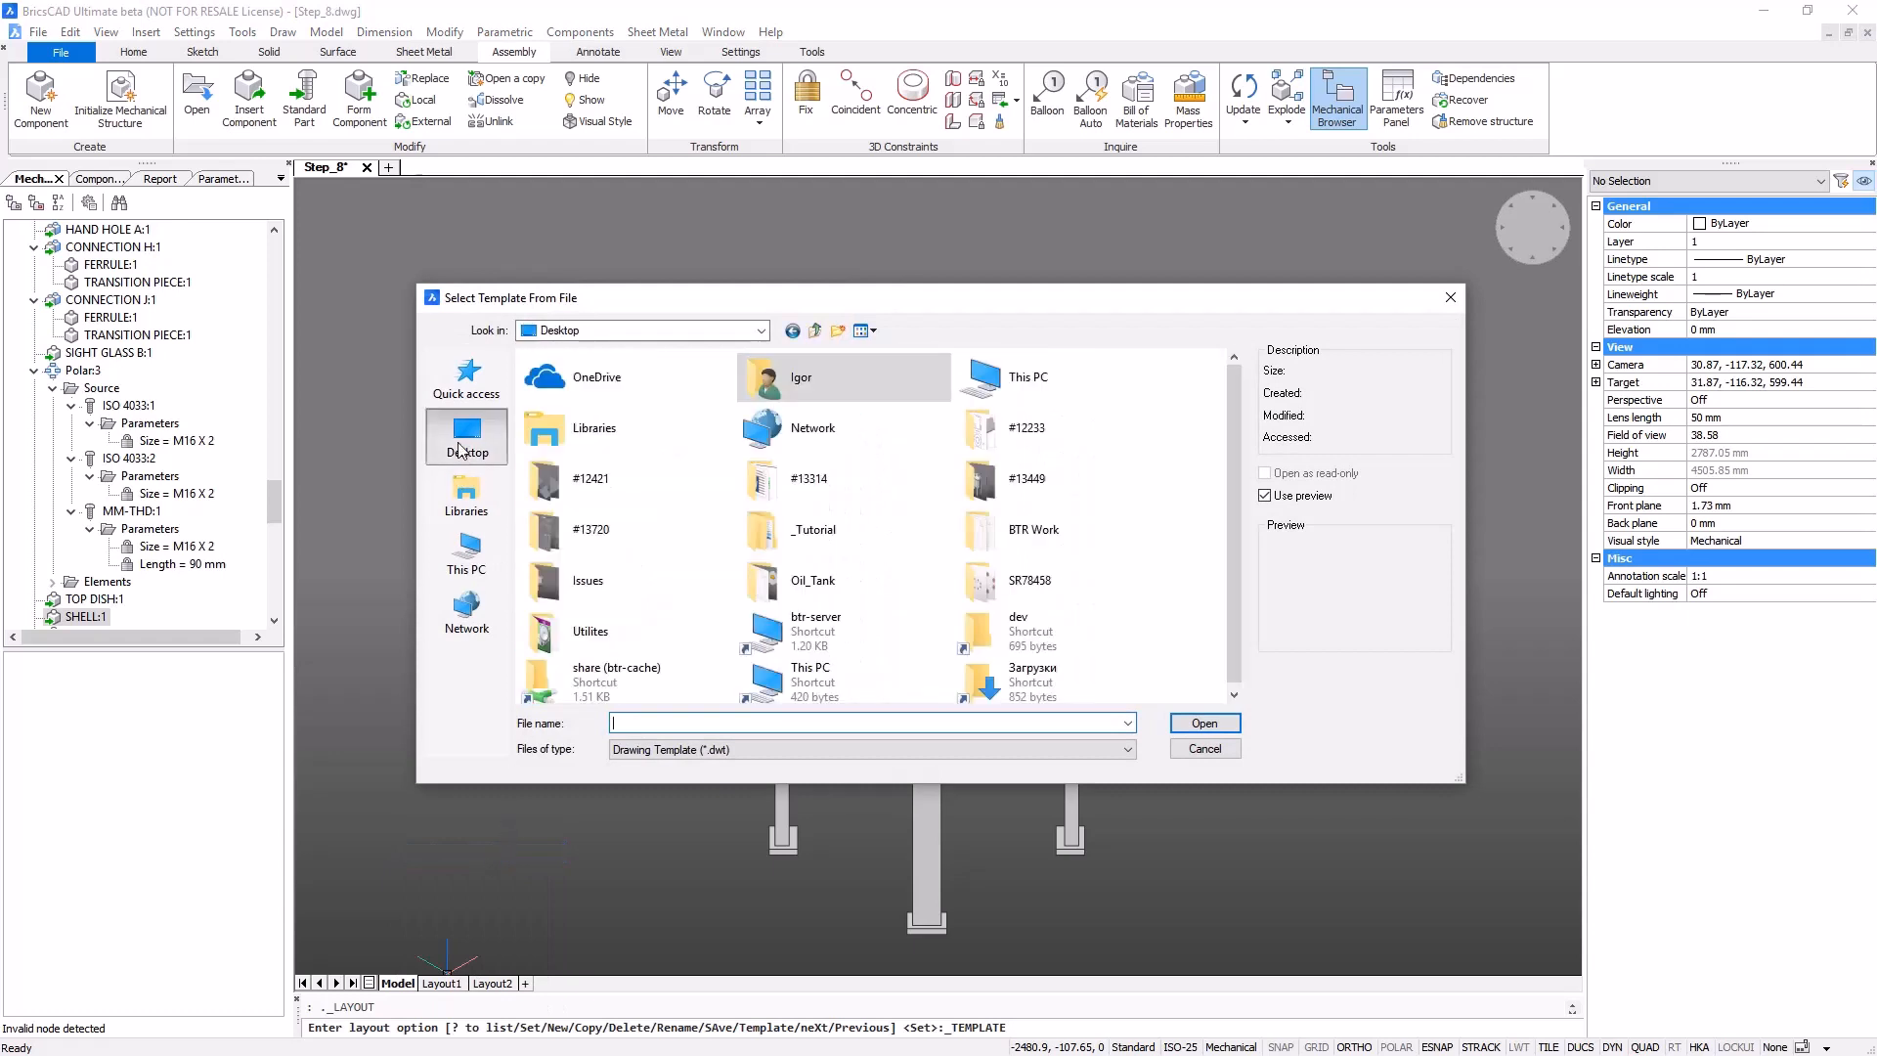
double_click(981, 478)
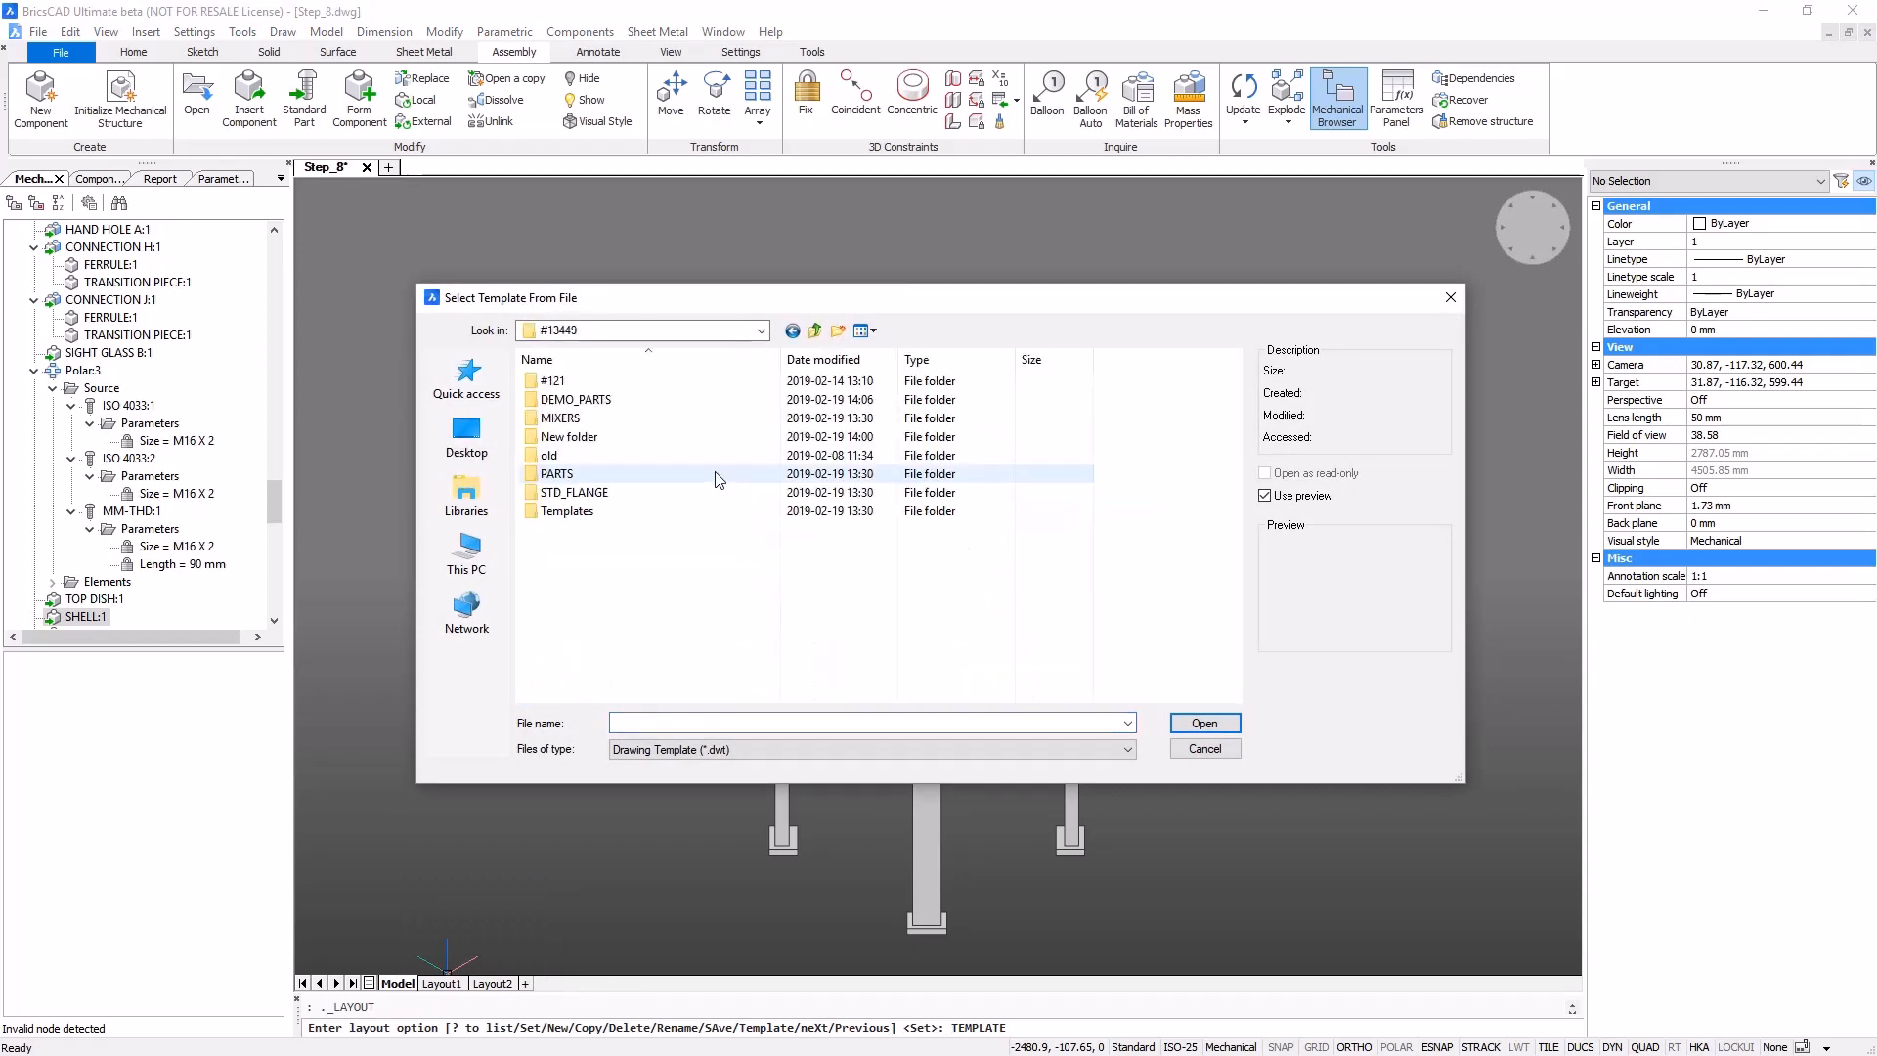
double_click(584, 510)
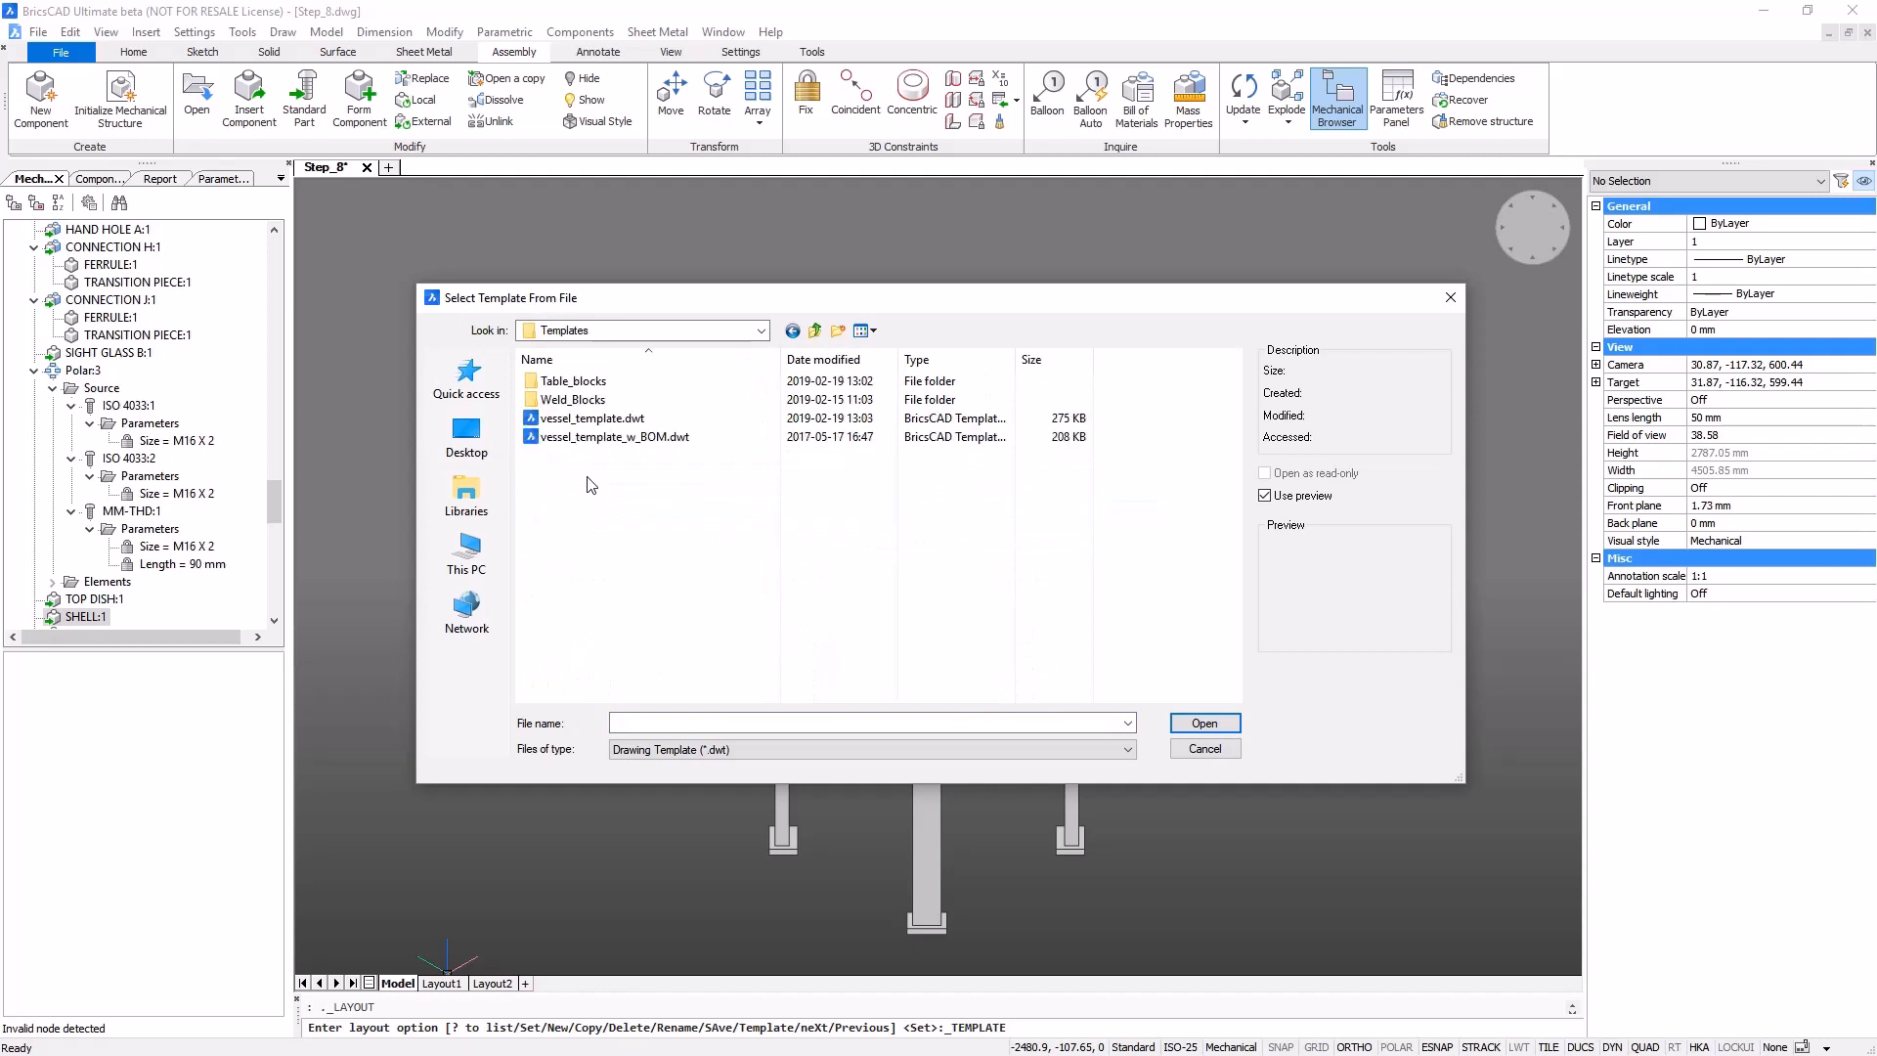
click(592, 419)
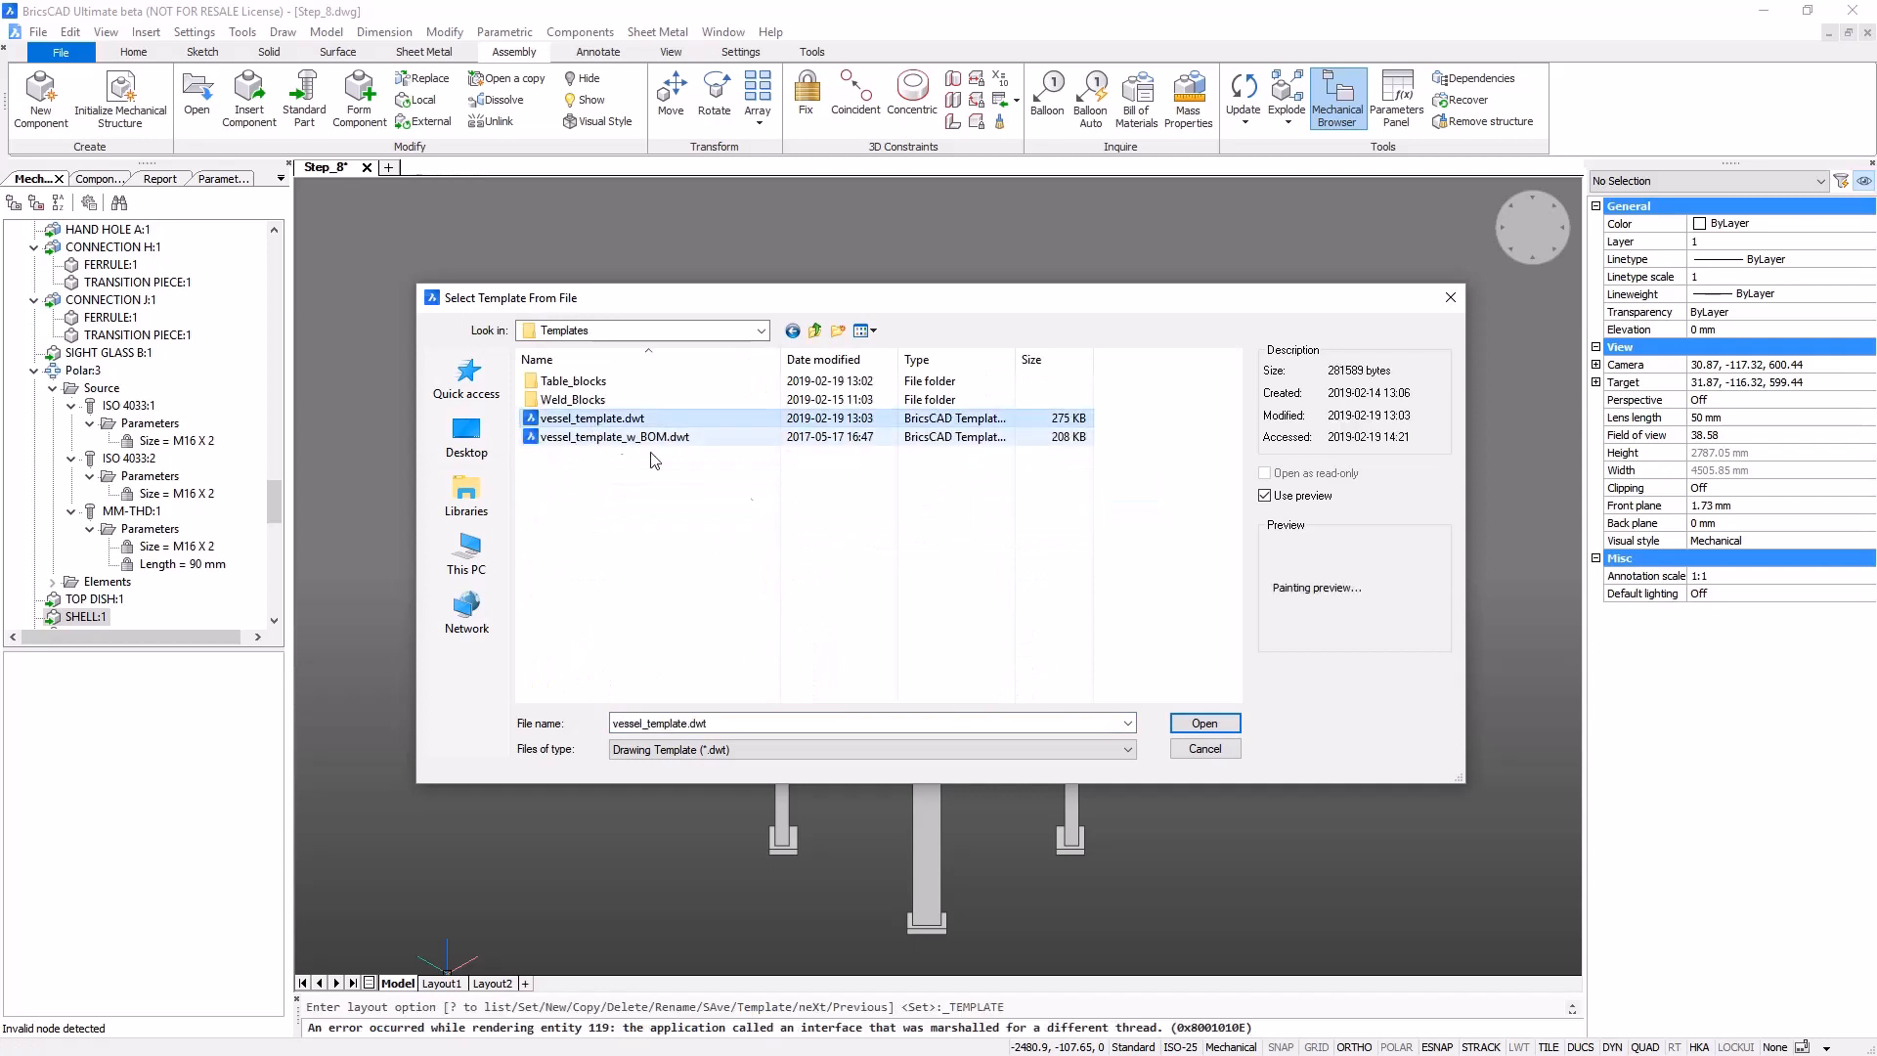
click(1204, 723)
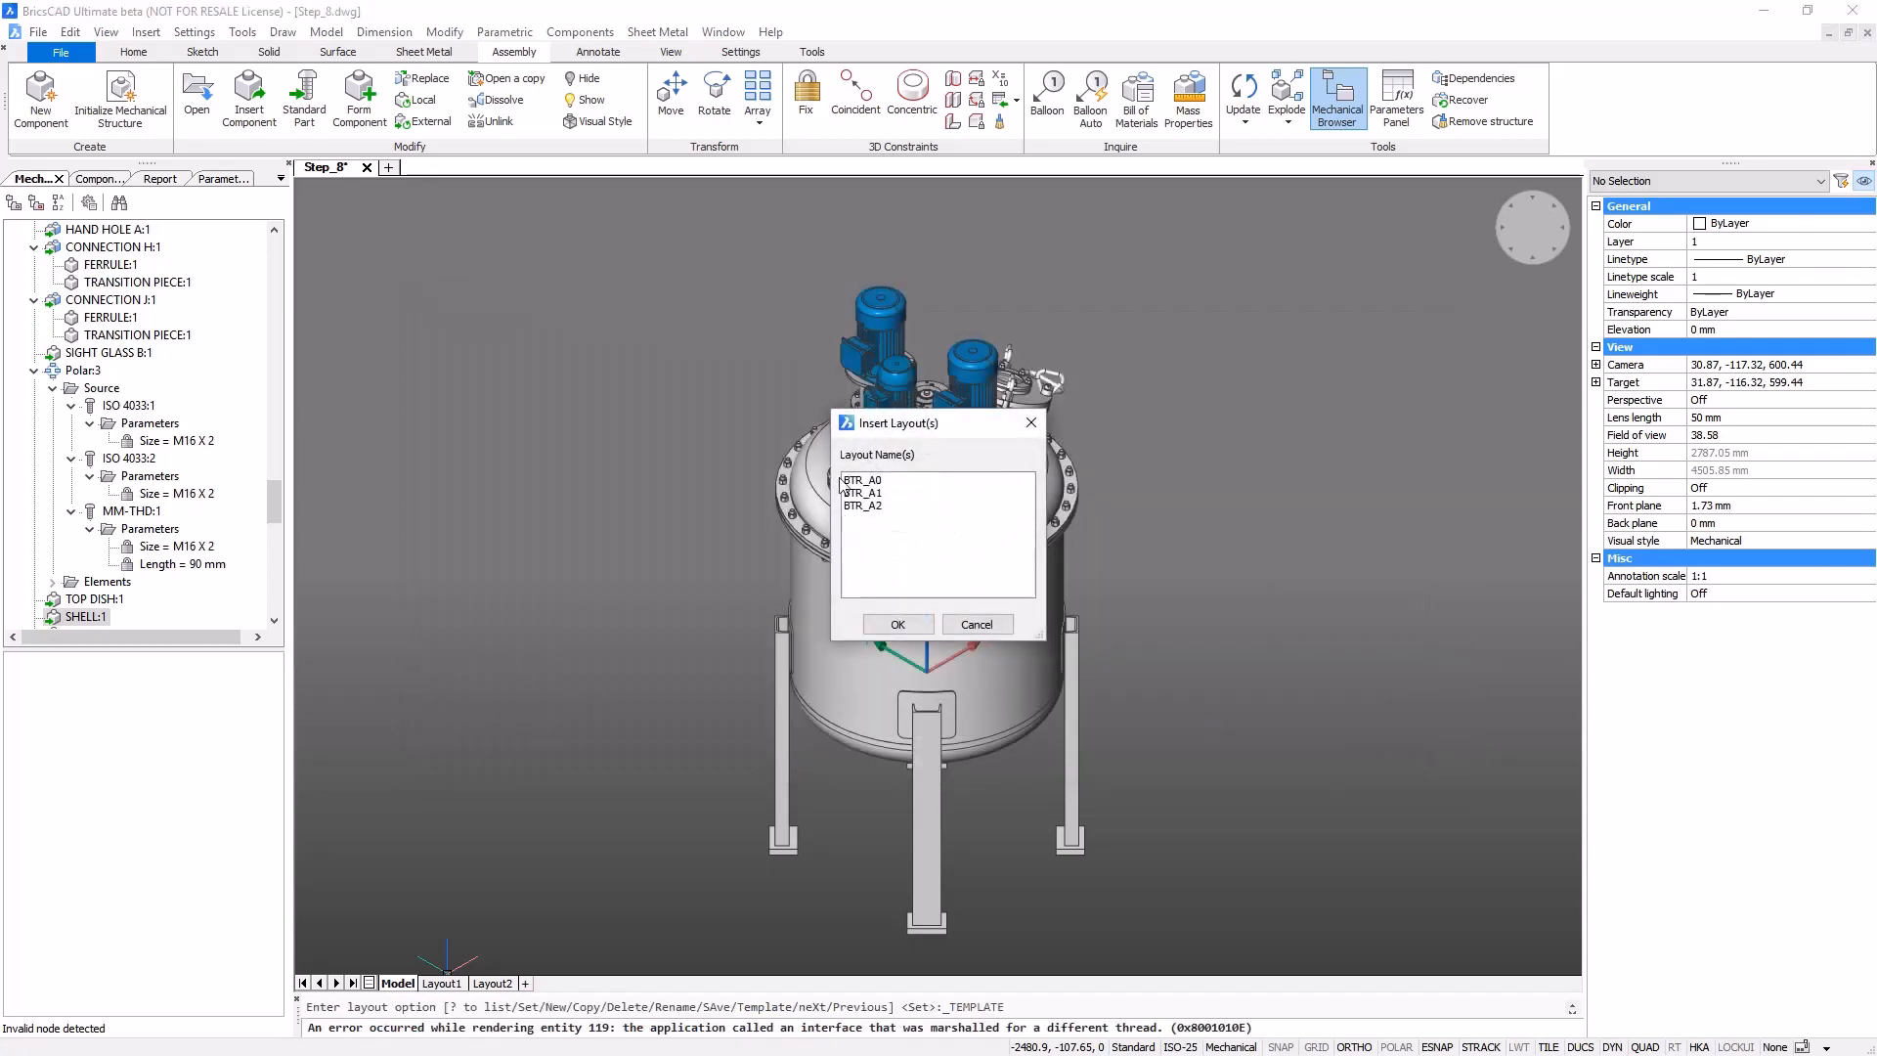
click(861, 484)
click(914, 626)
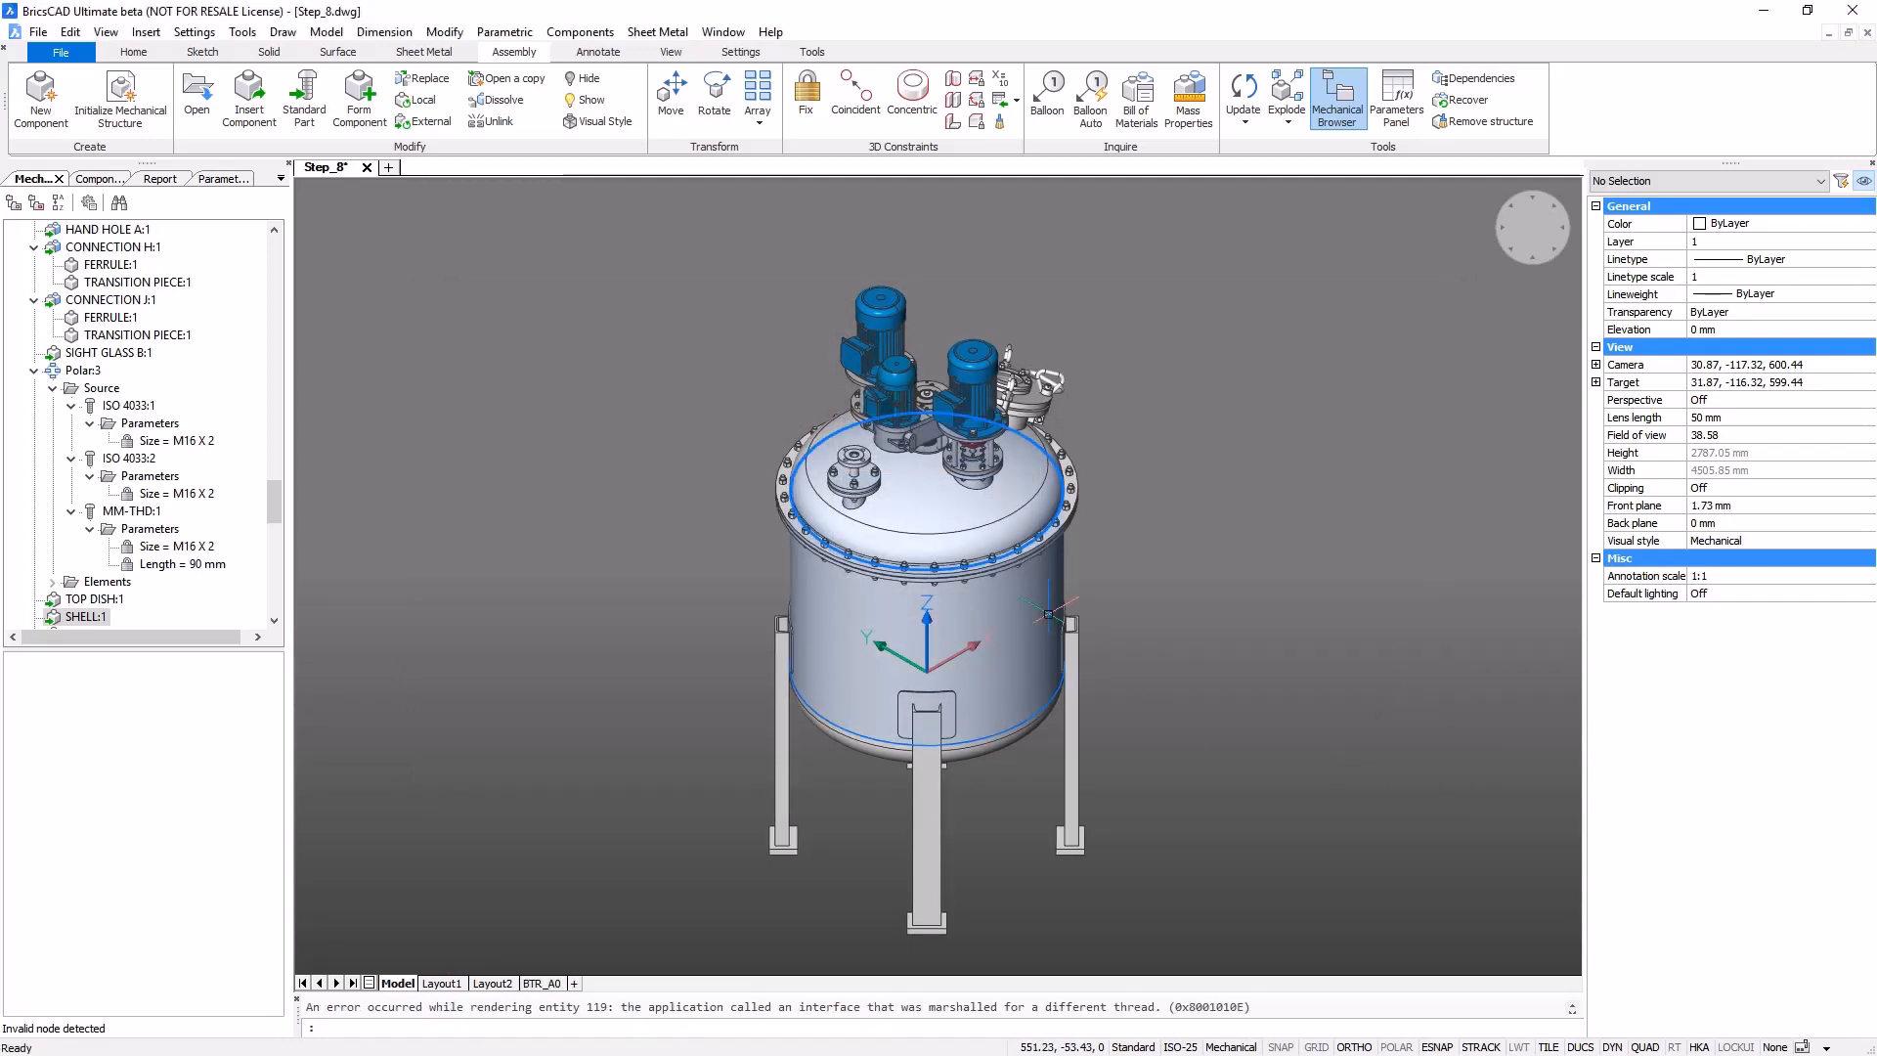
click(541, 984)
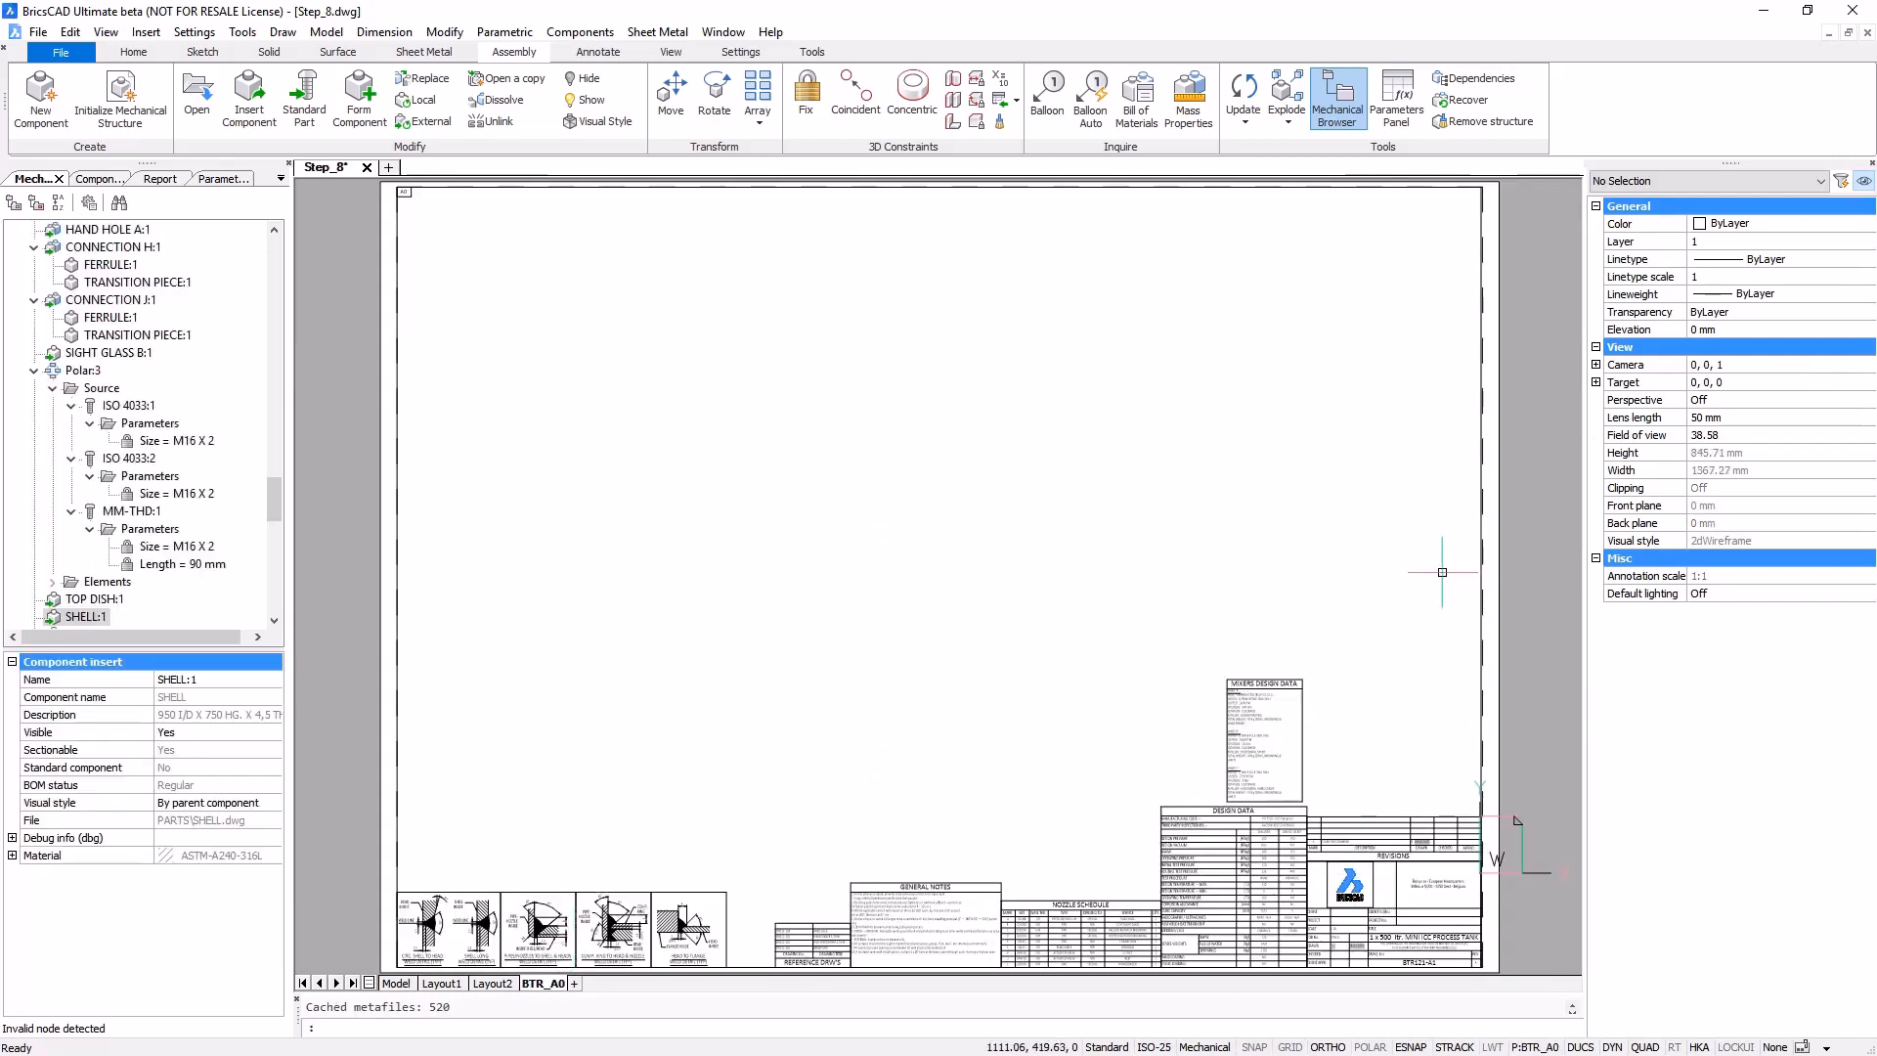
- Return to model space and start base views of the entire model on the BTR_A0 layout
click(402, 986)
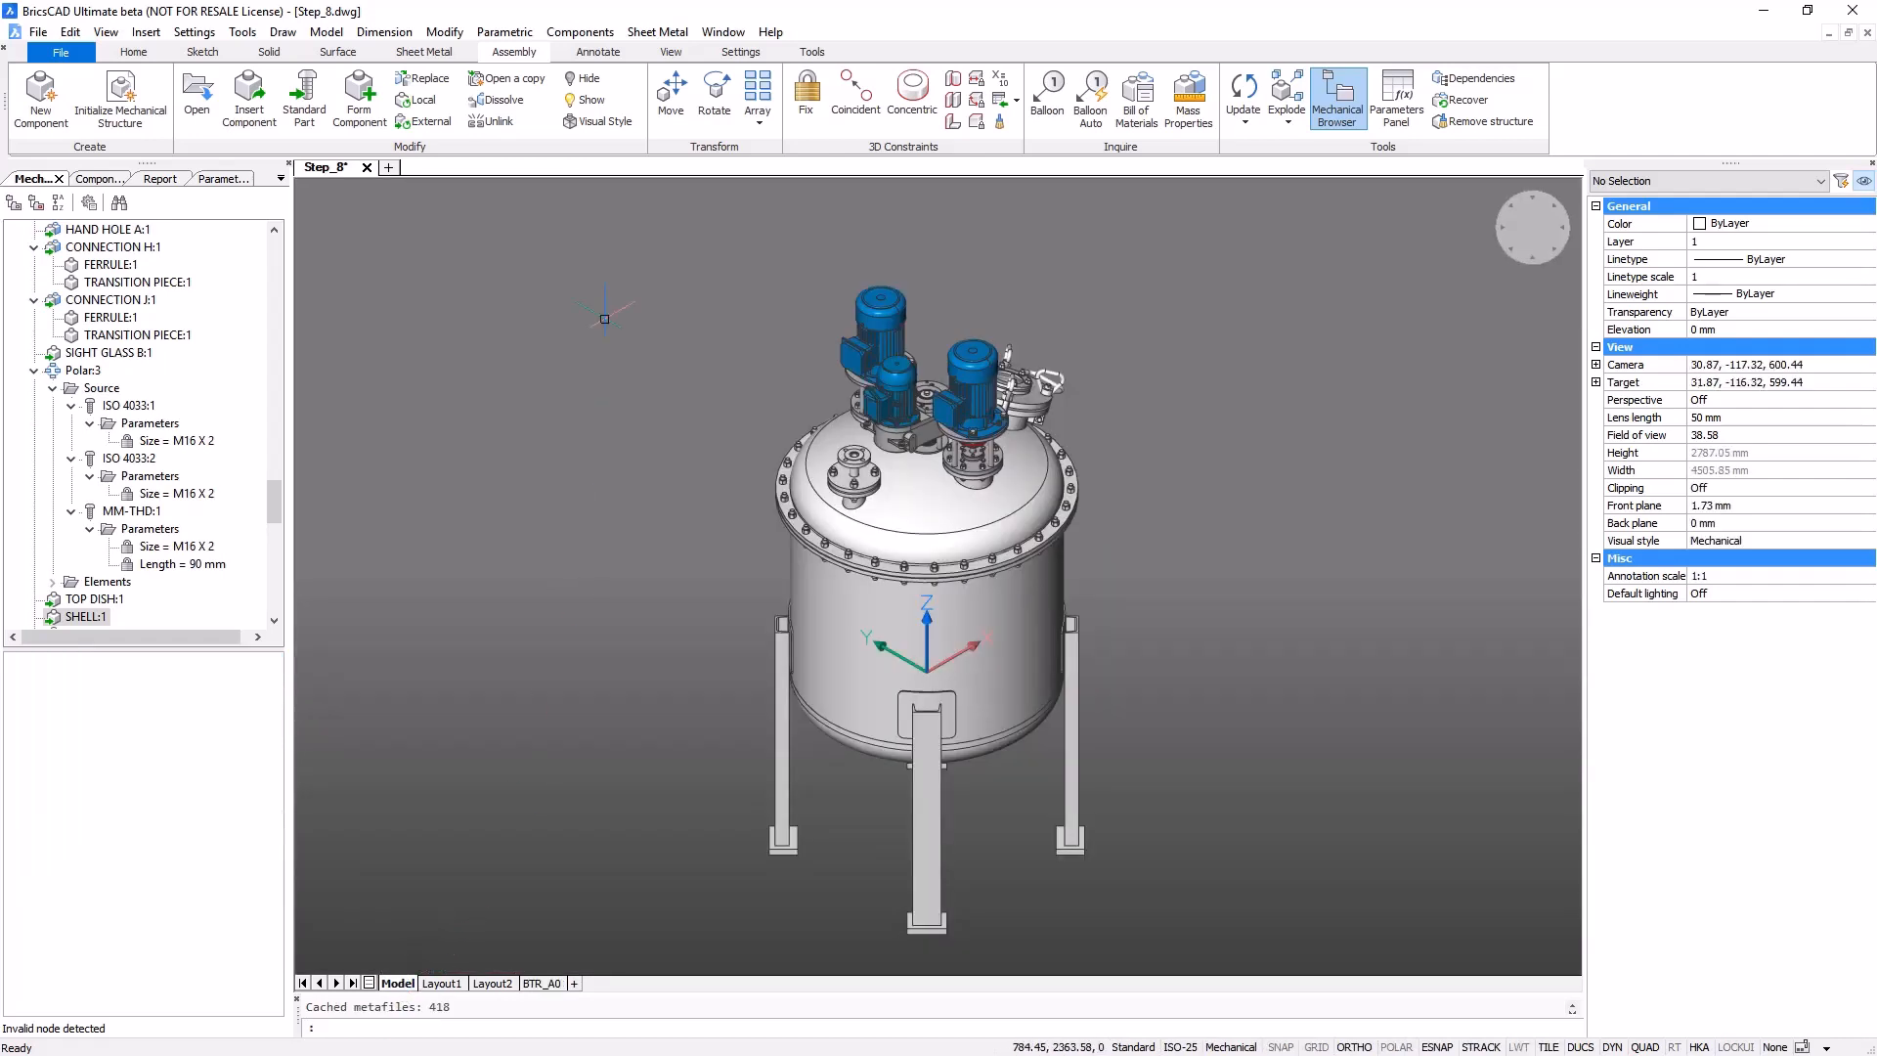
click(610, 55)
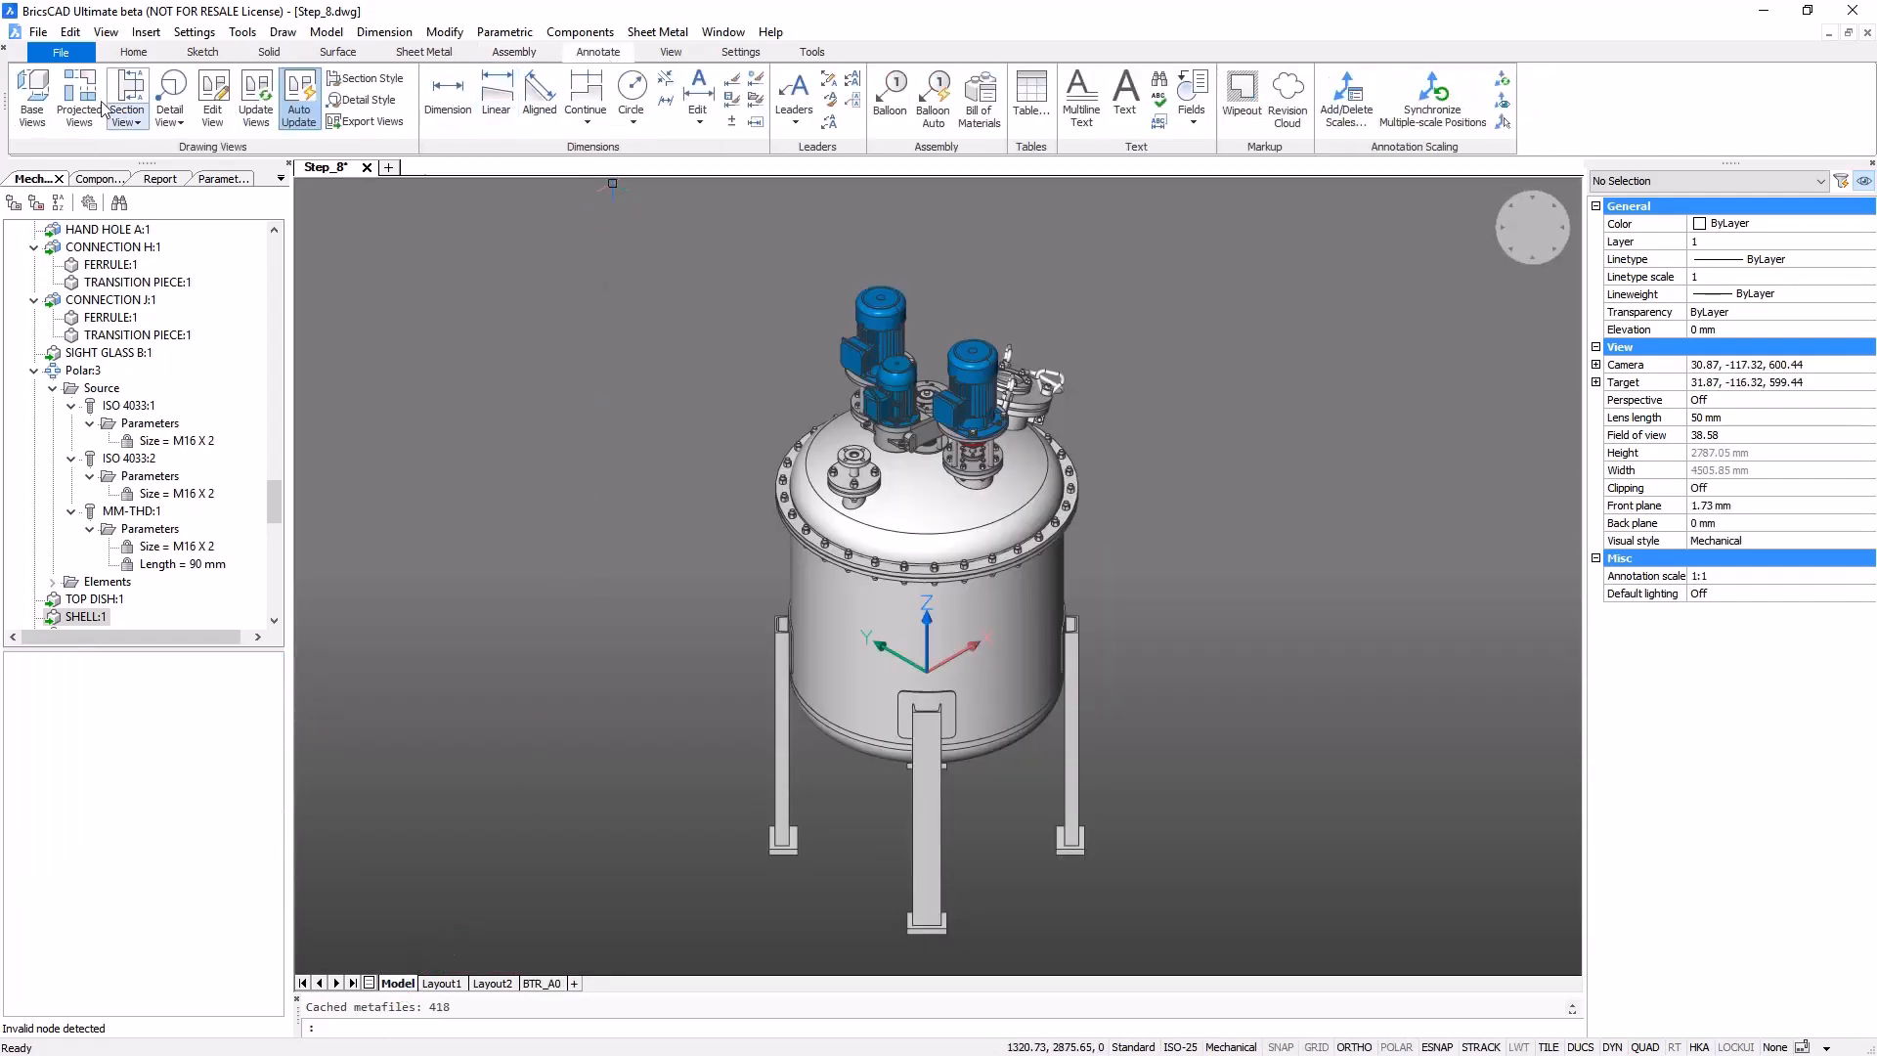
click(32, 94)
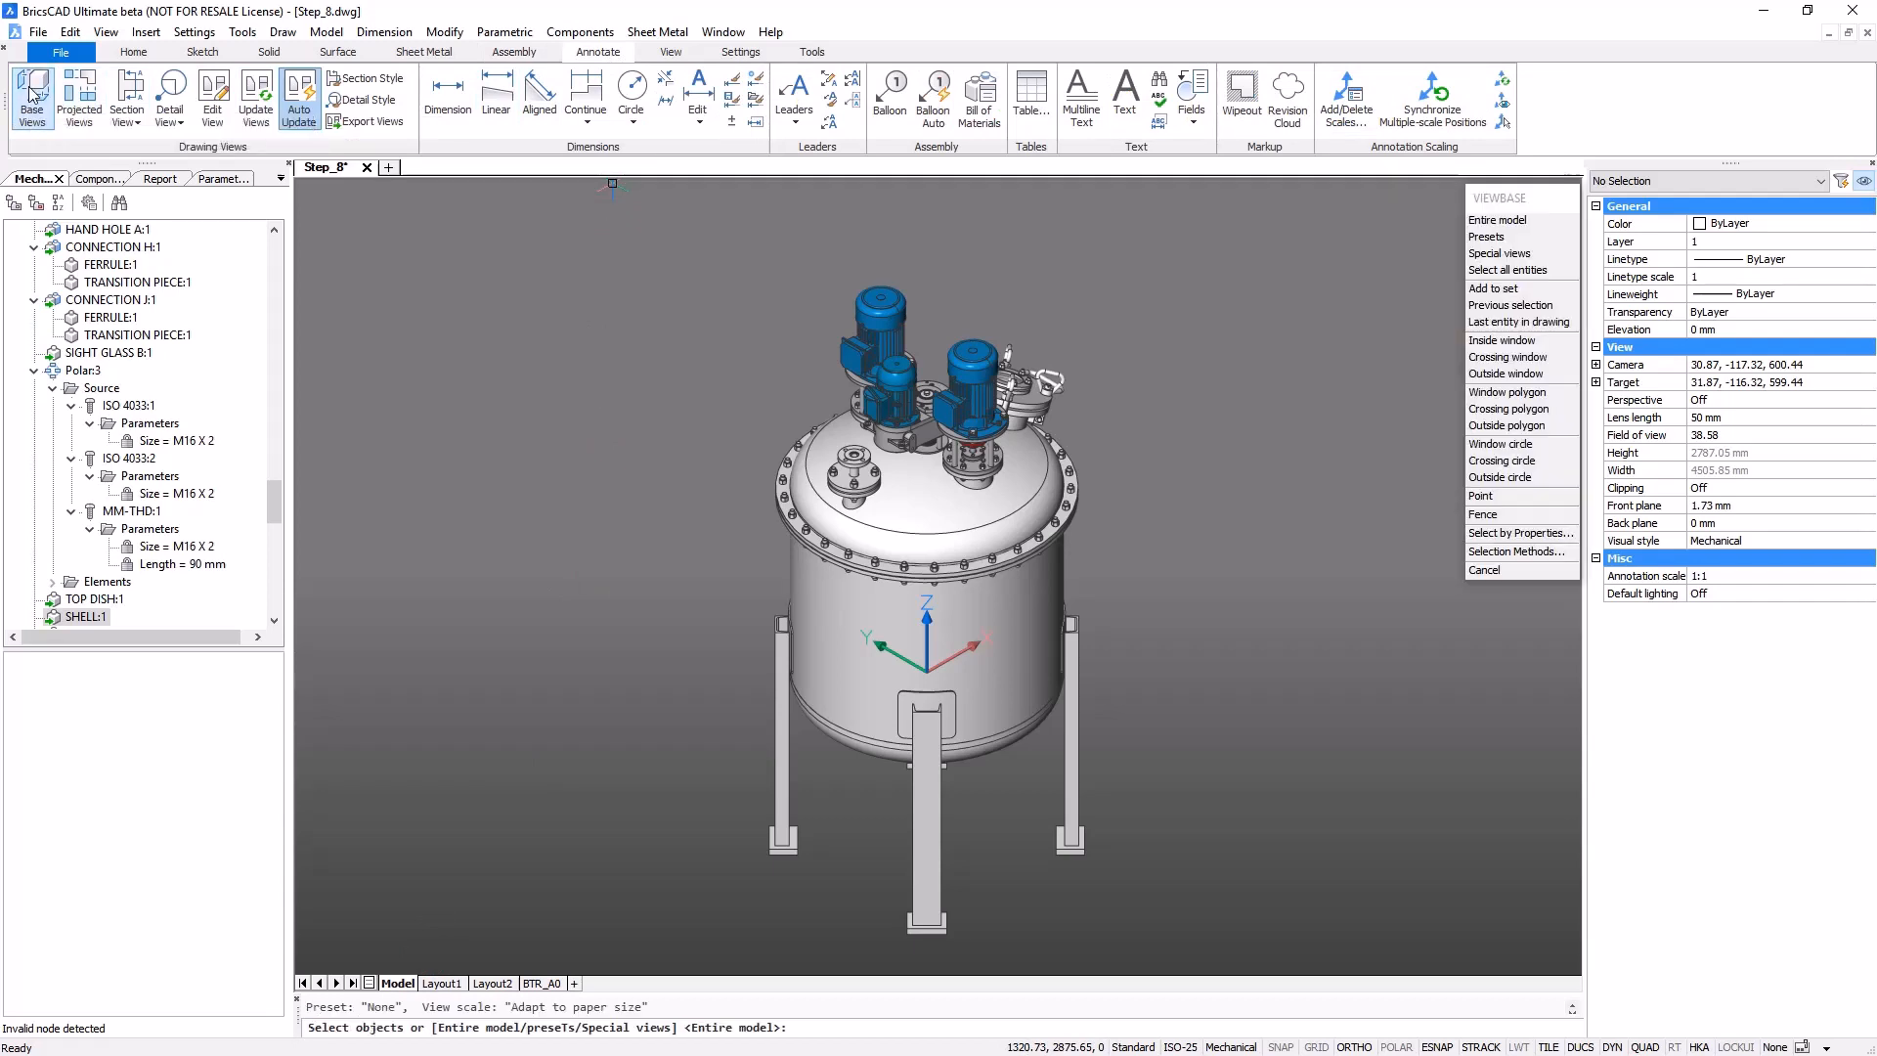
key(Return)
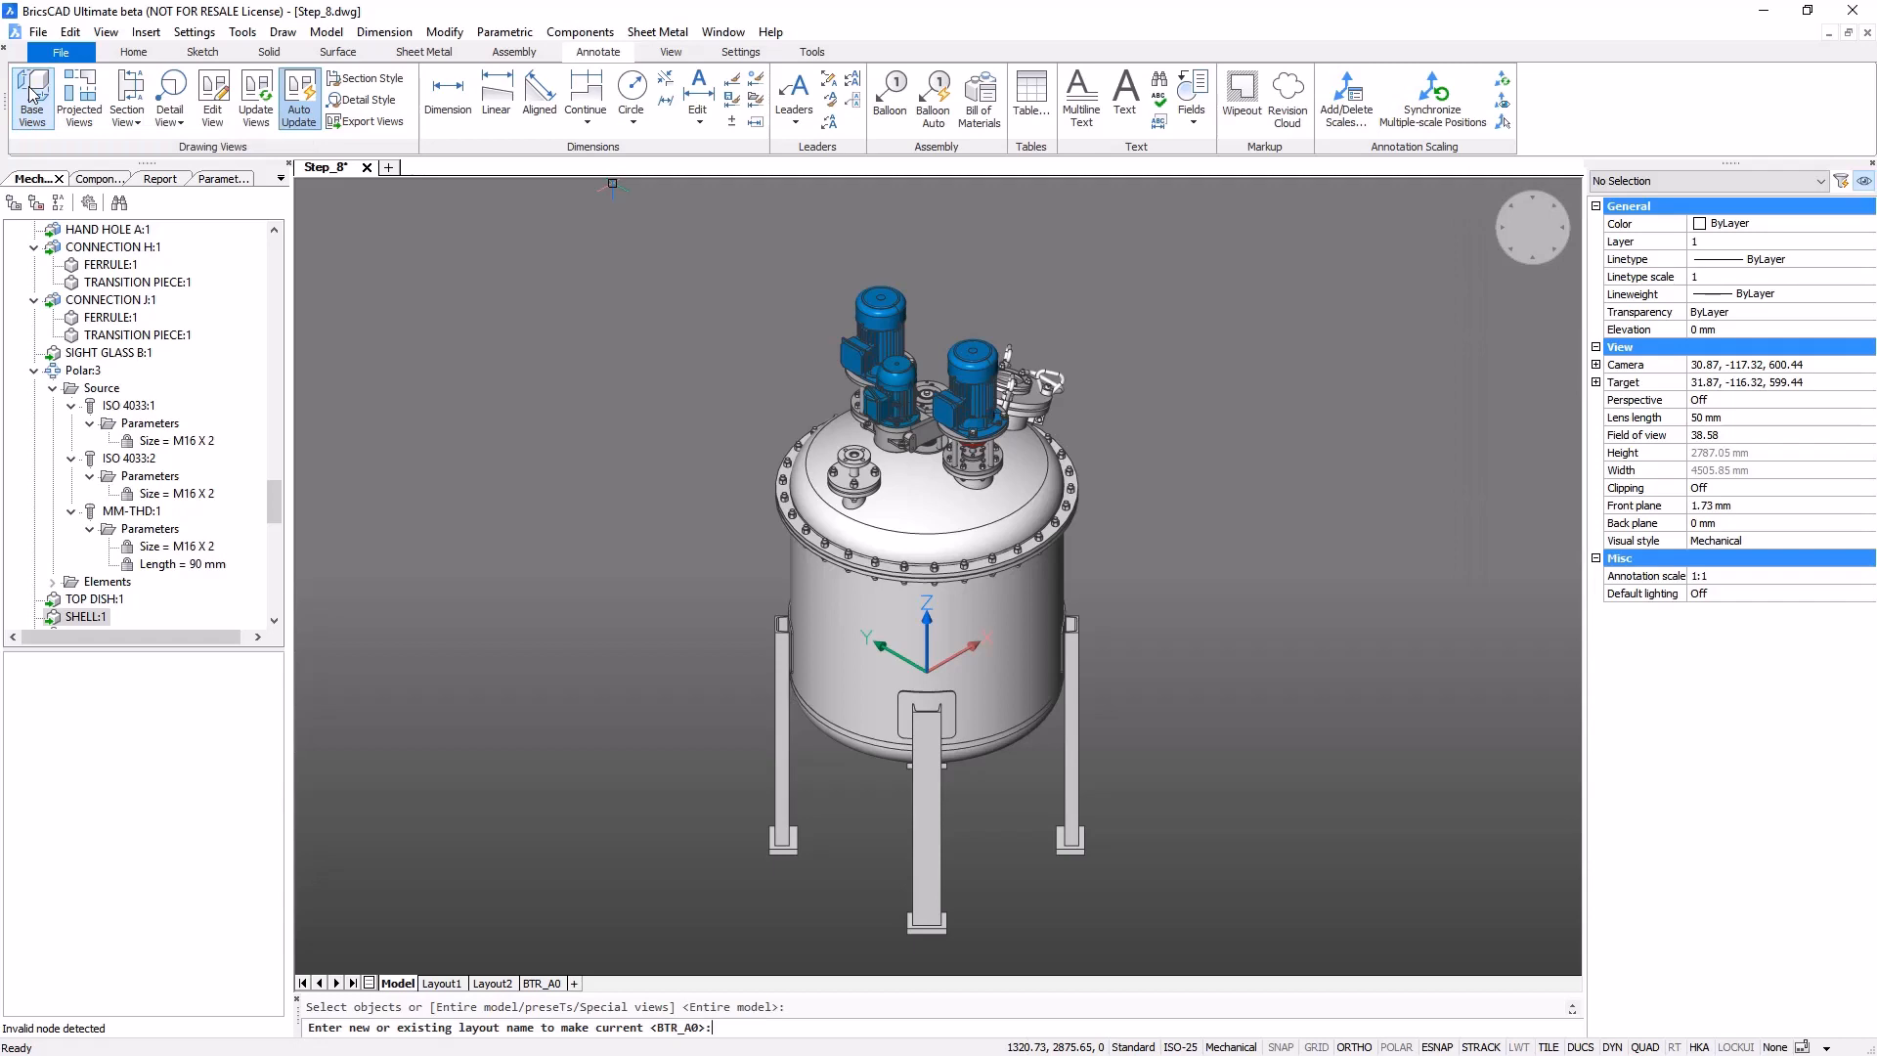
key(Return)
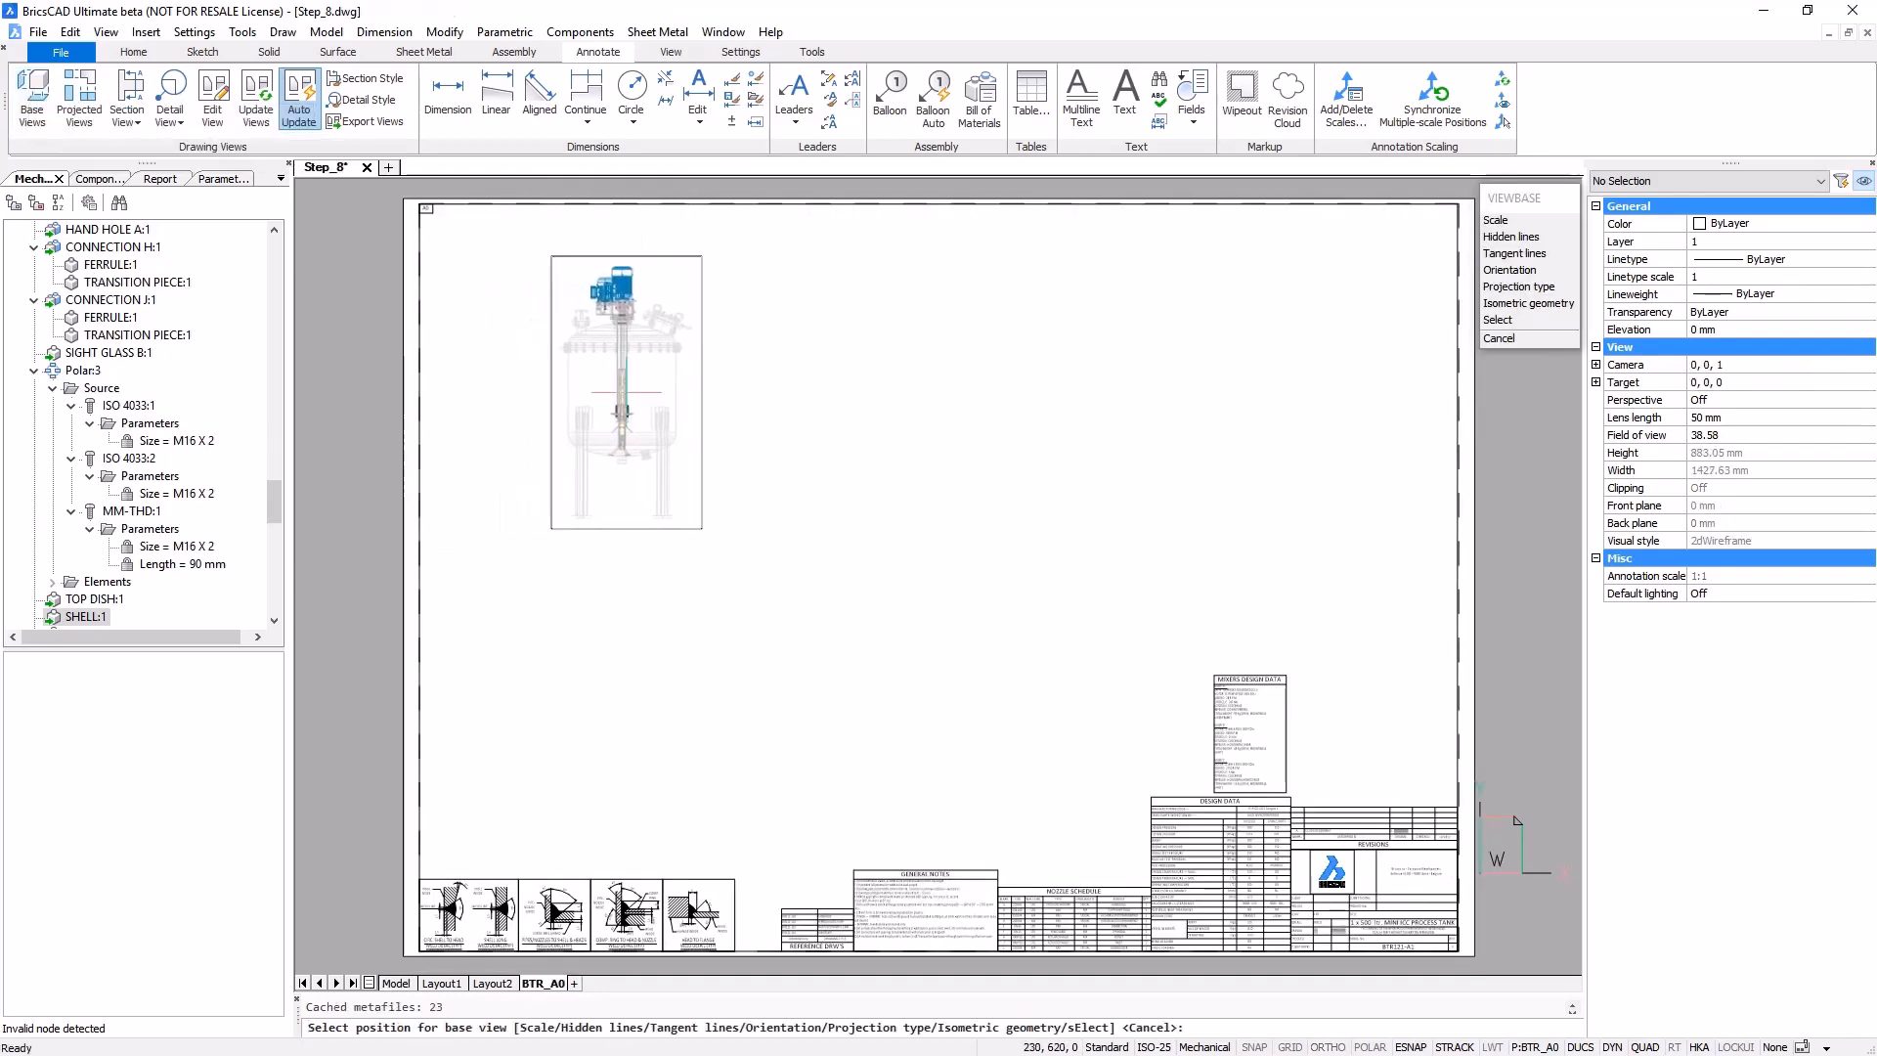
- Give the whole-vessel base view a Top orientation and a 1:8 scale, and place it in the sheet's upper-left area
click(1527, 269)
click(1527, 286)
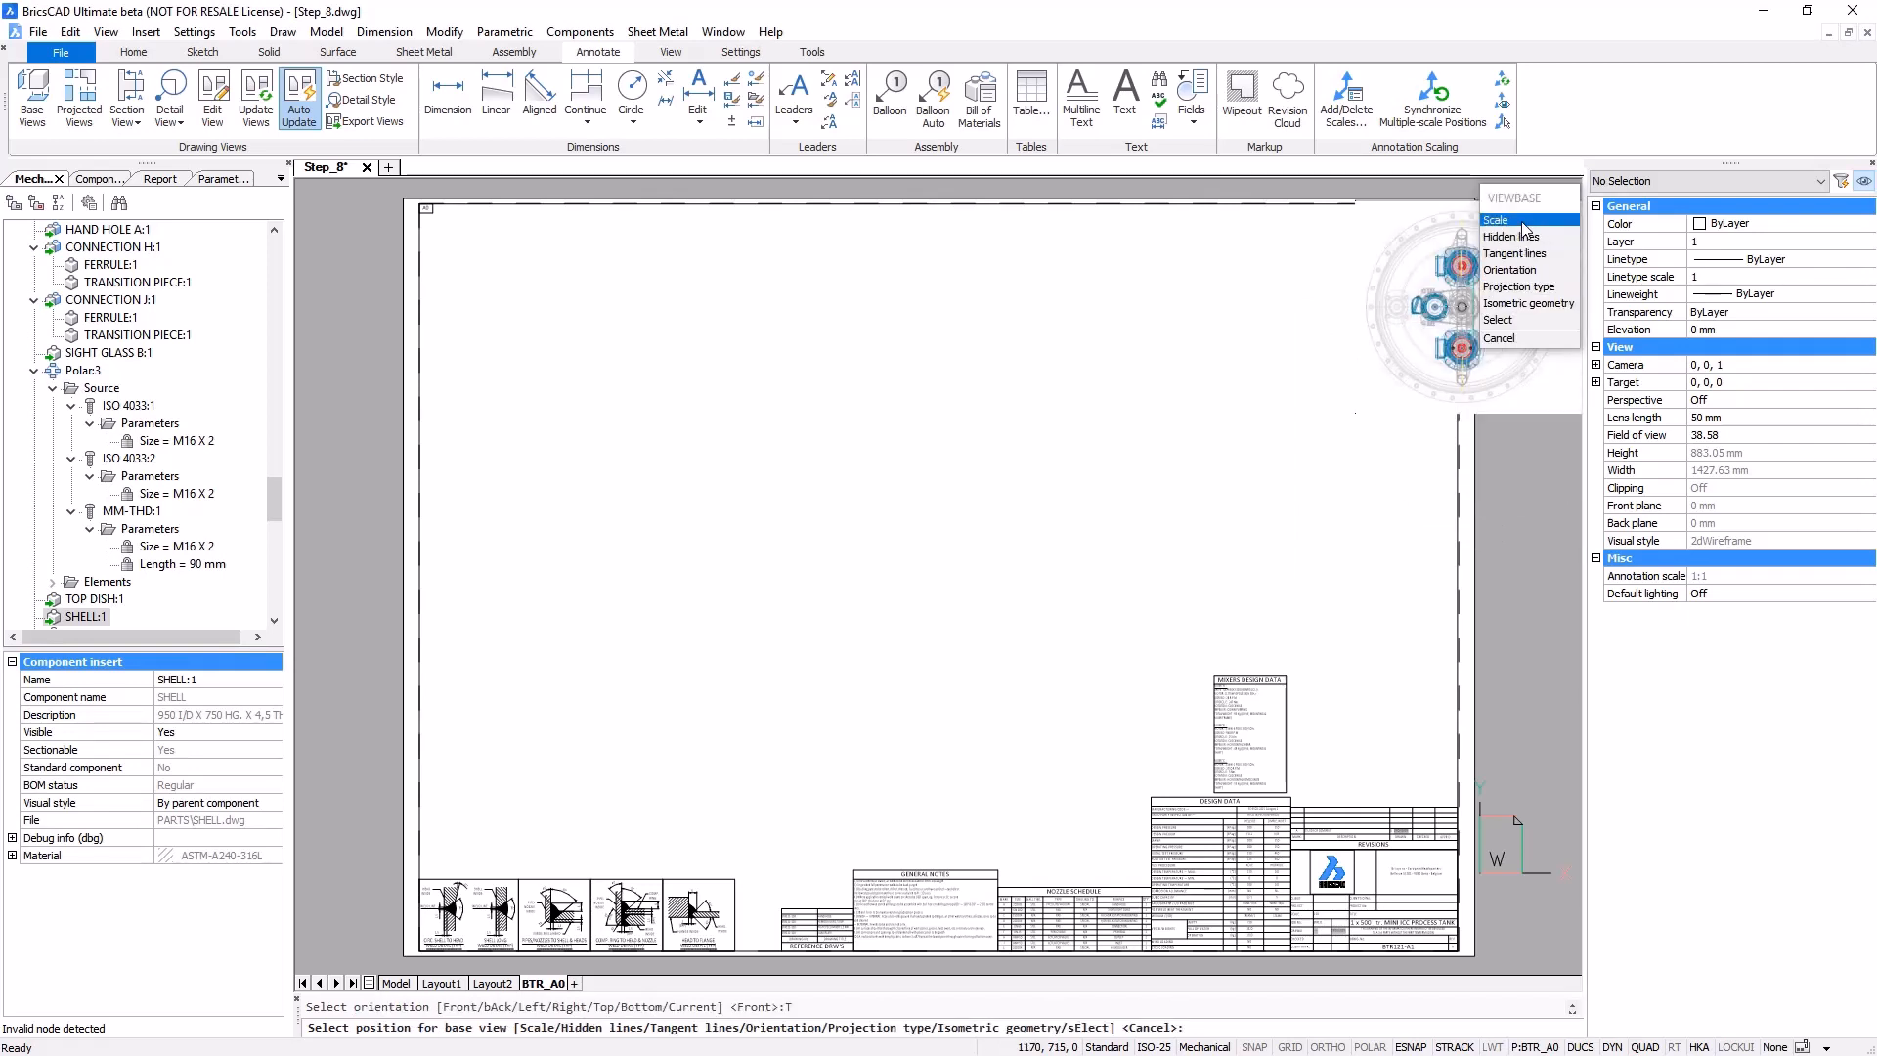
click(1523, 221)
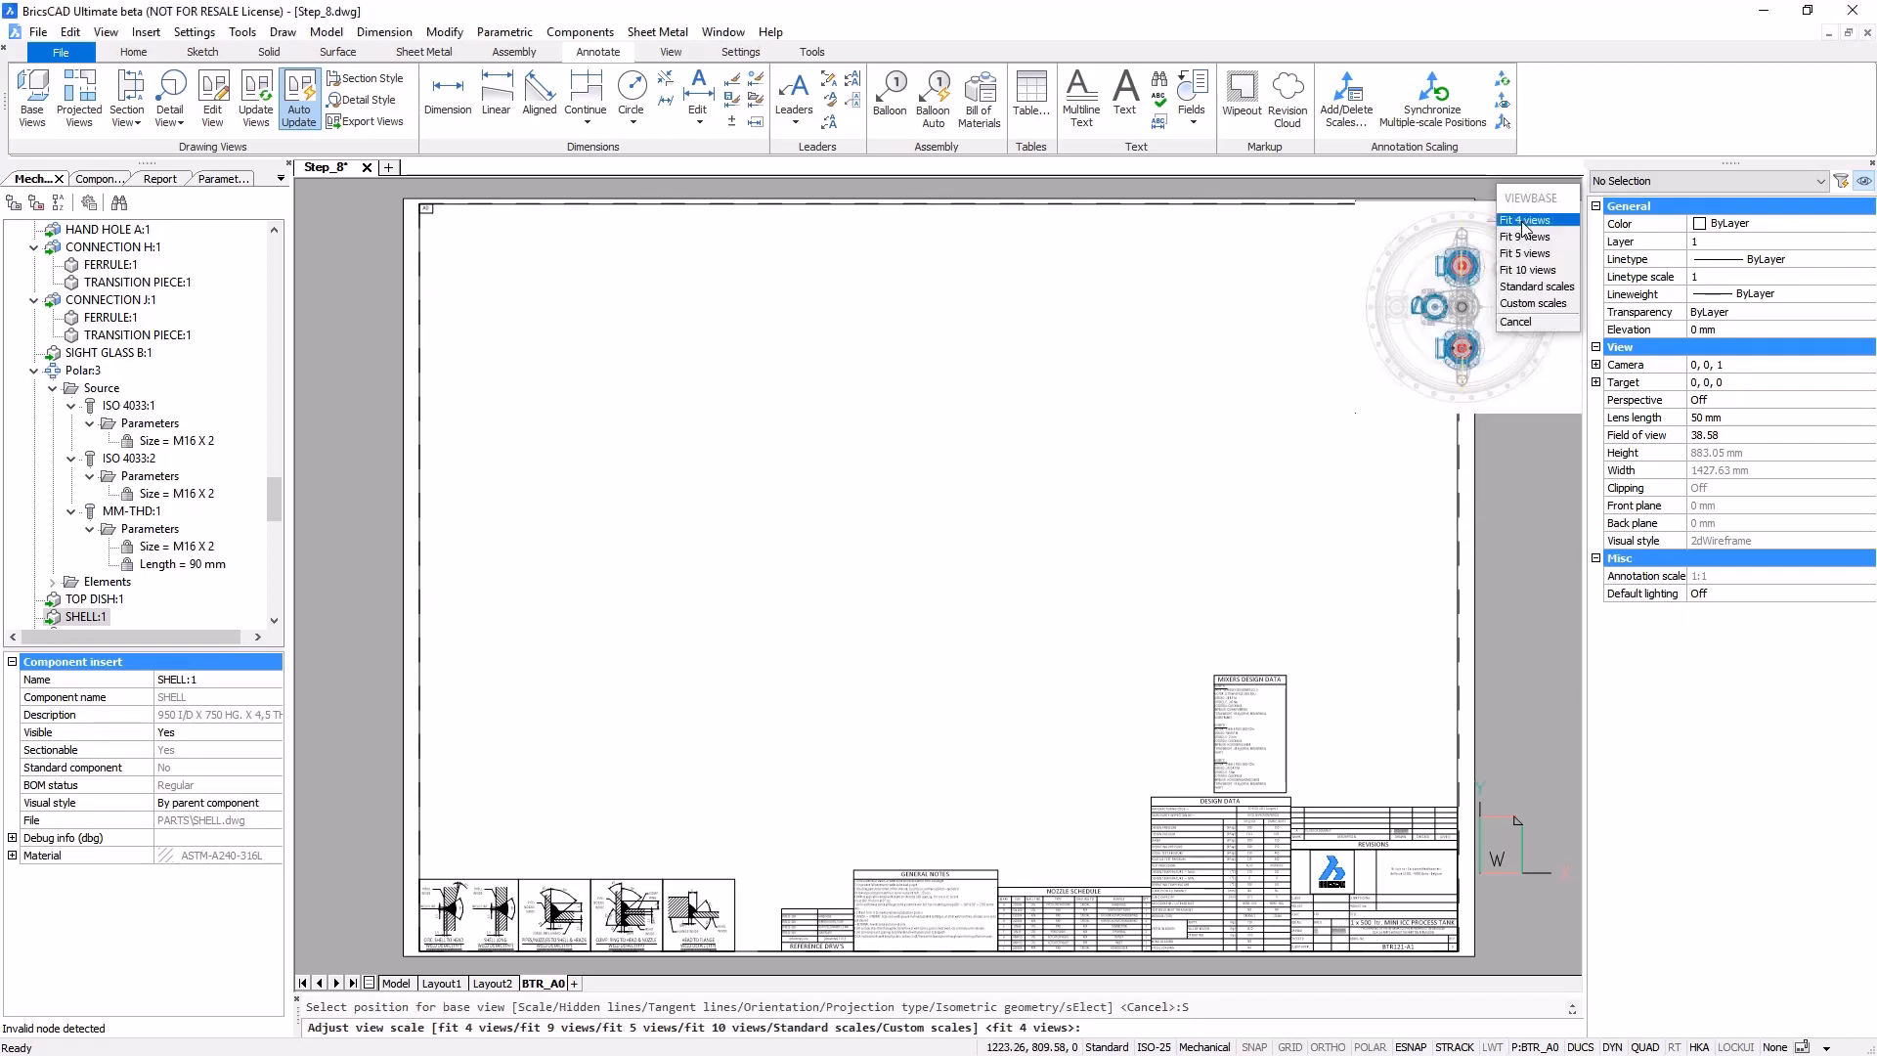
click(1530, 286)
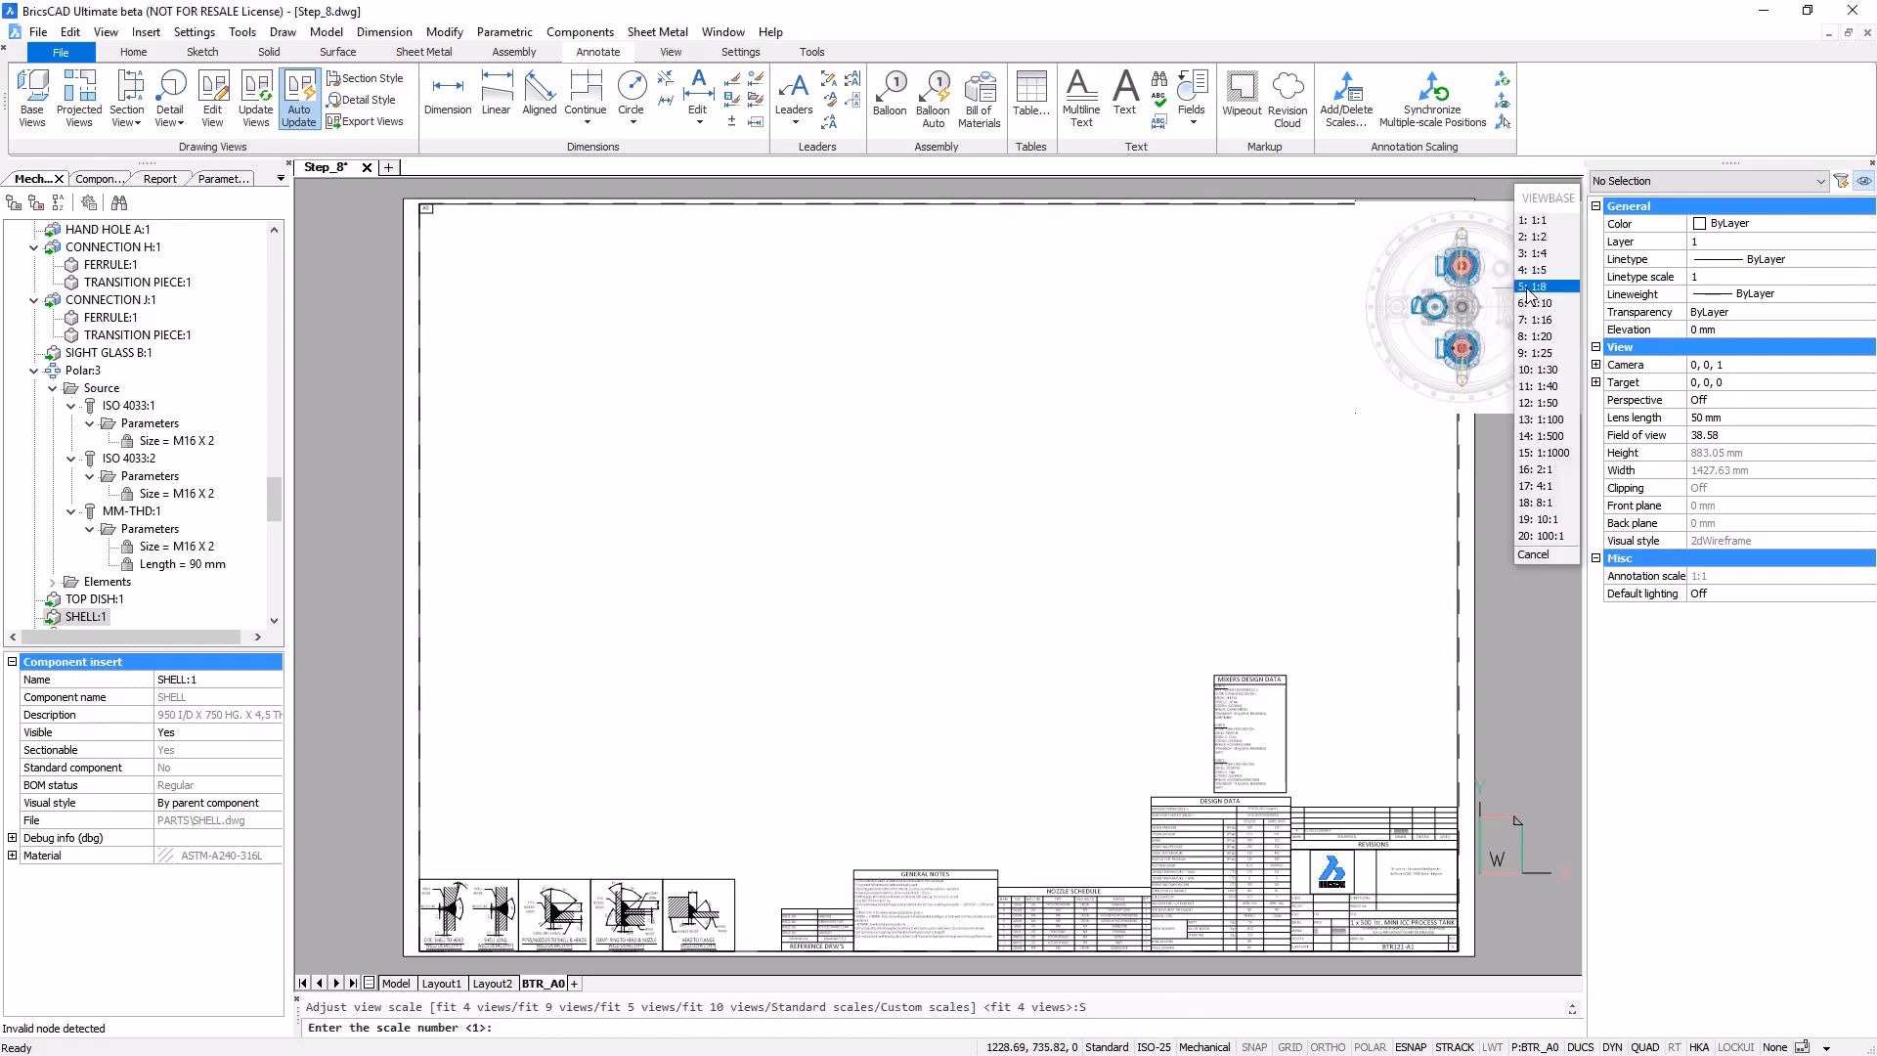
click(1530, 295)
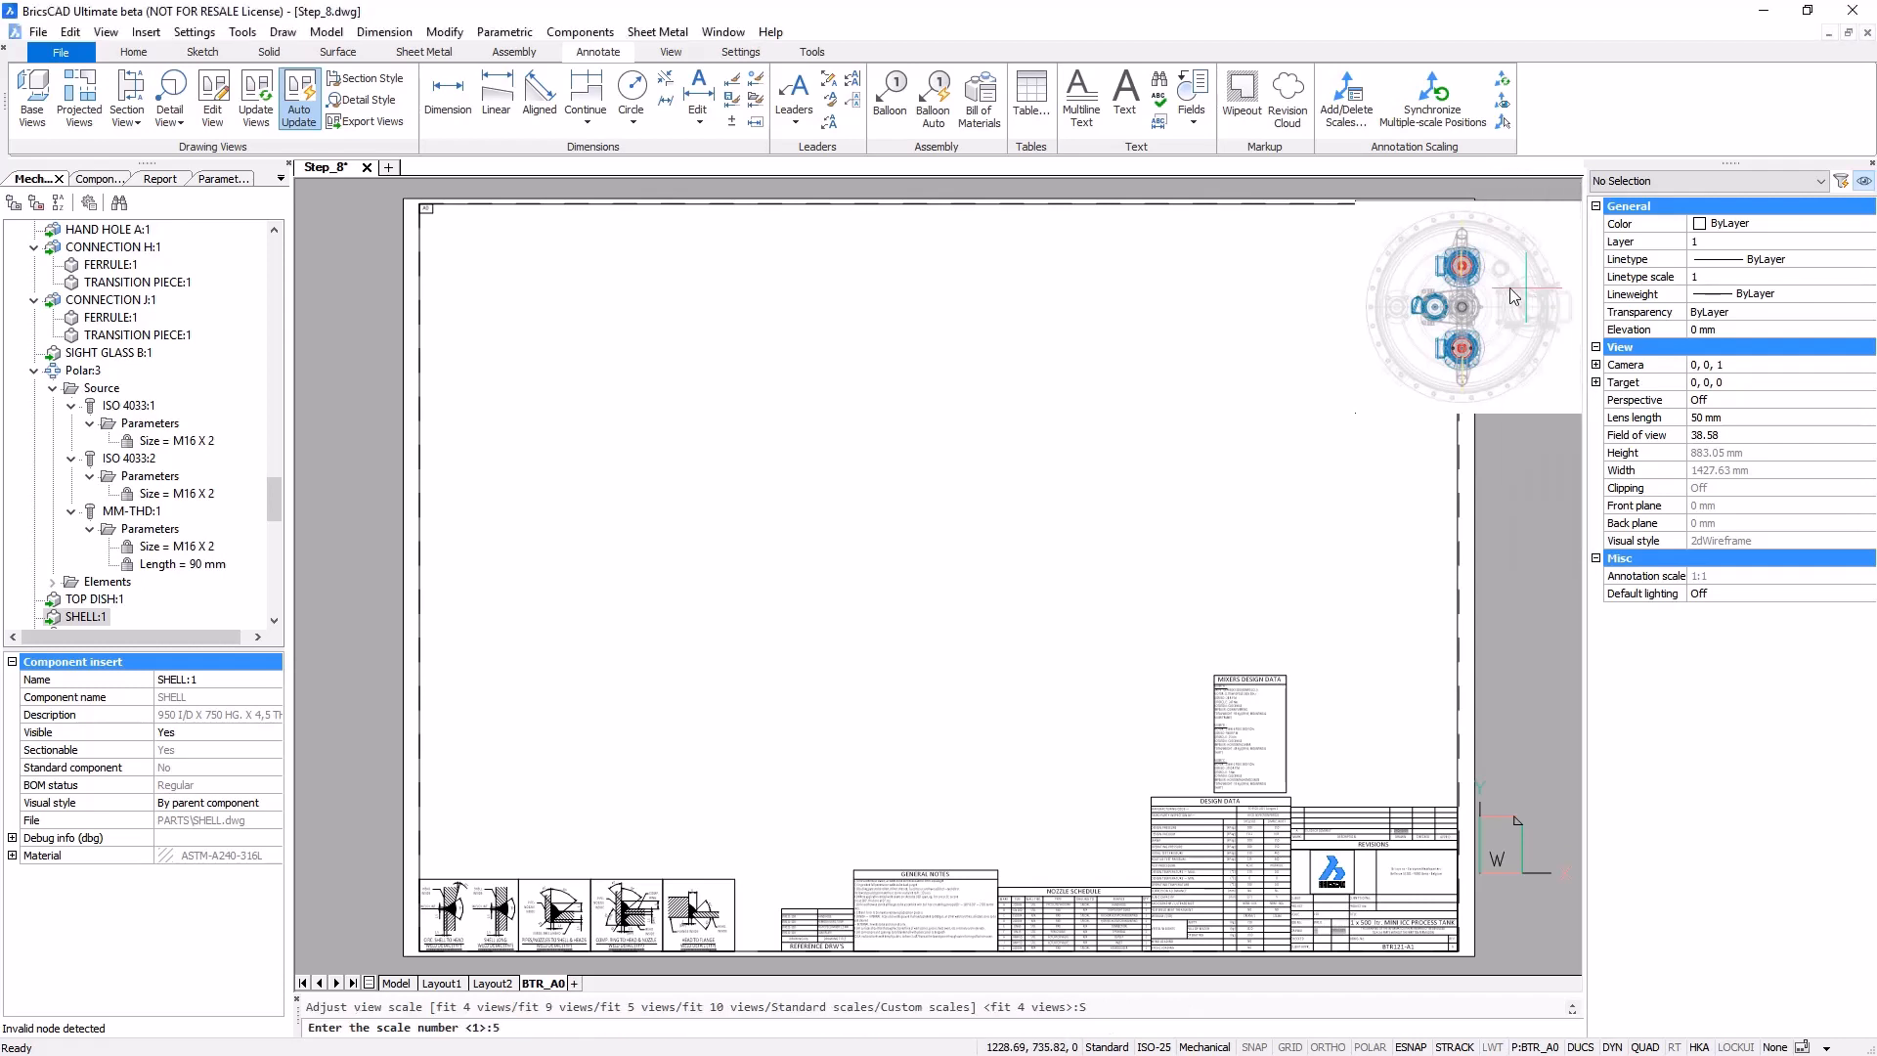
key(Return)
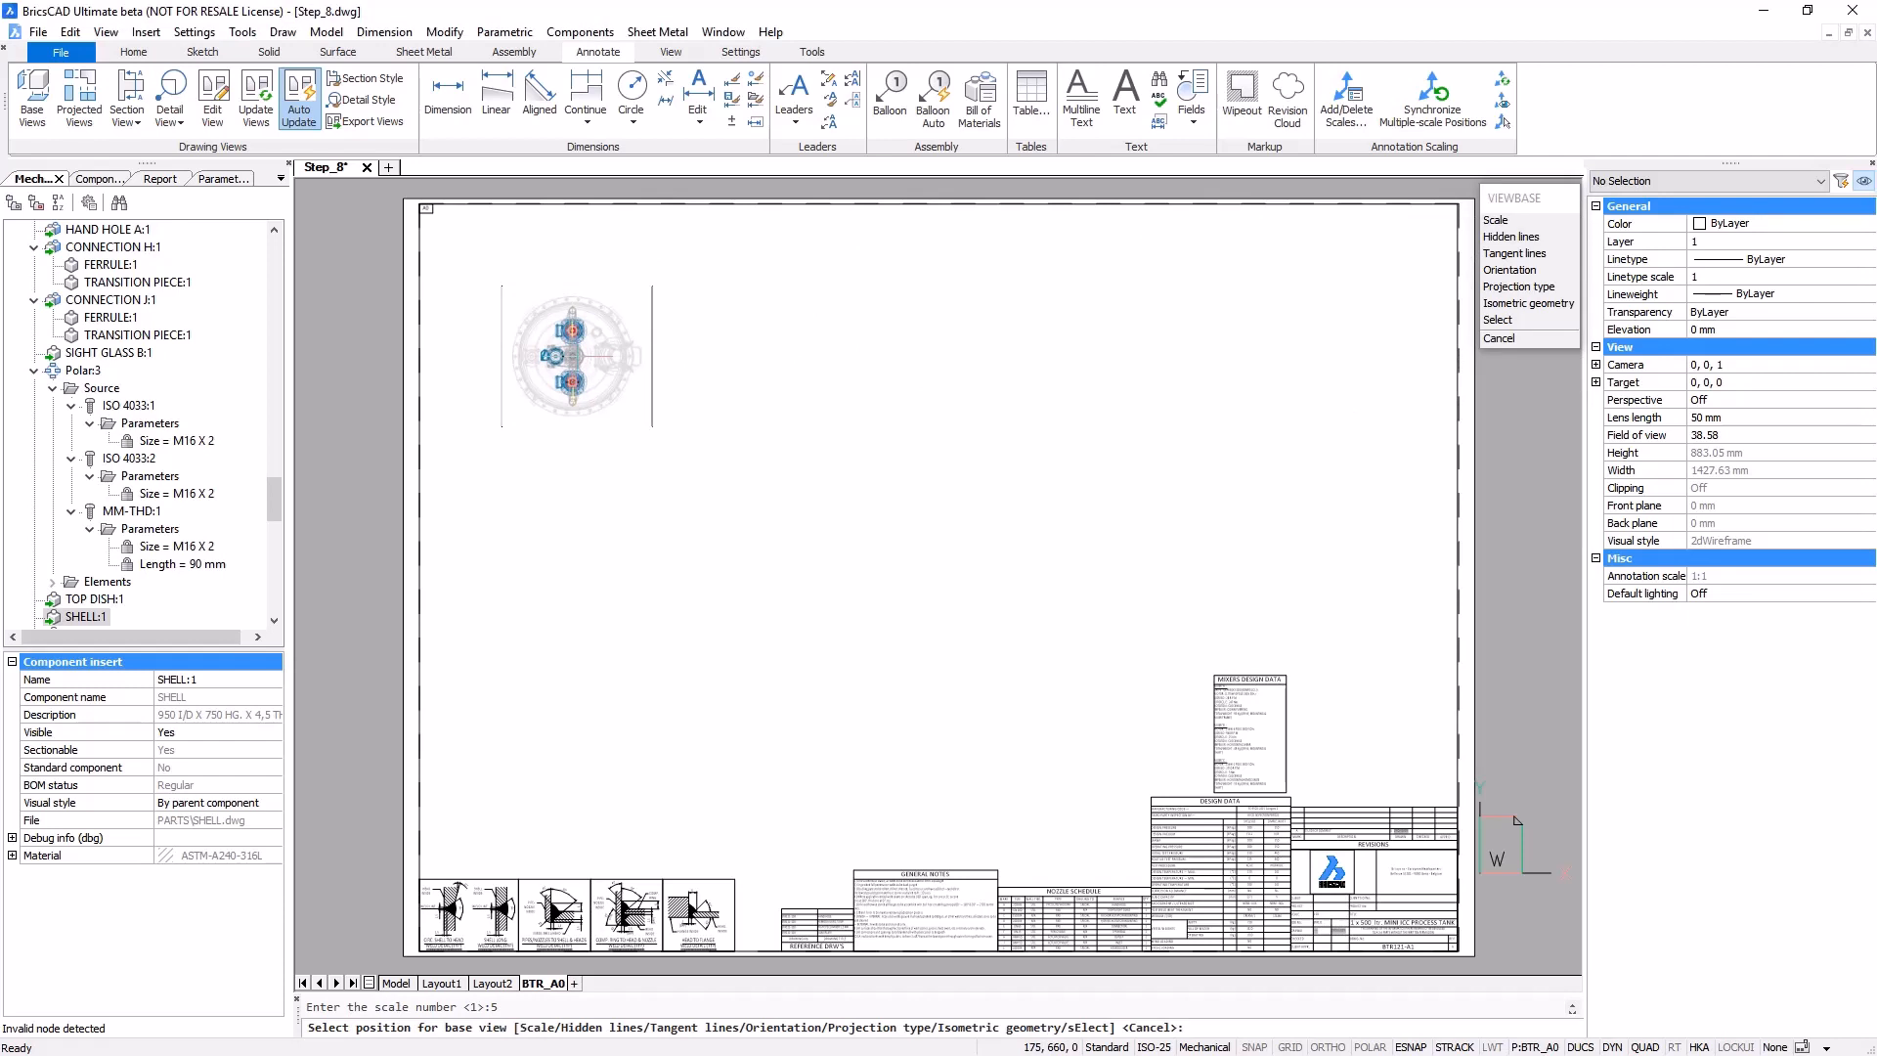
click(576, 356)
key(Return)
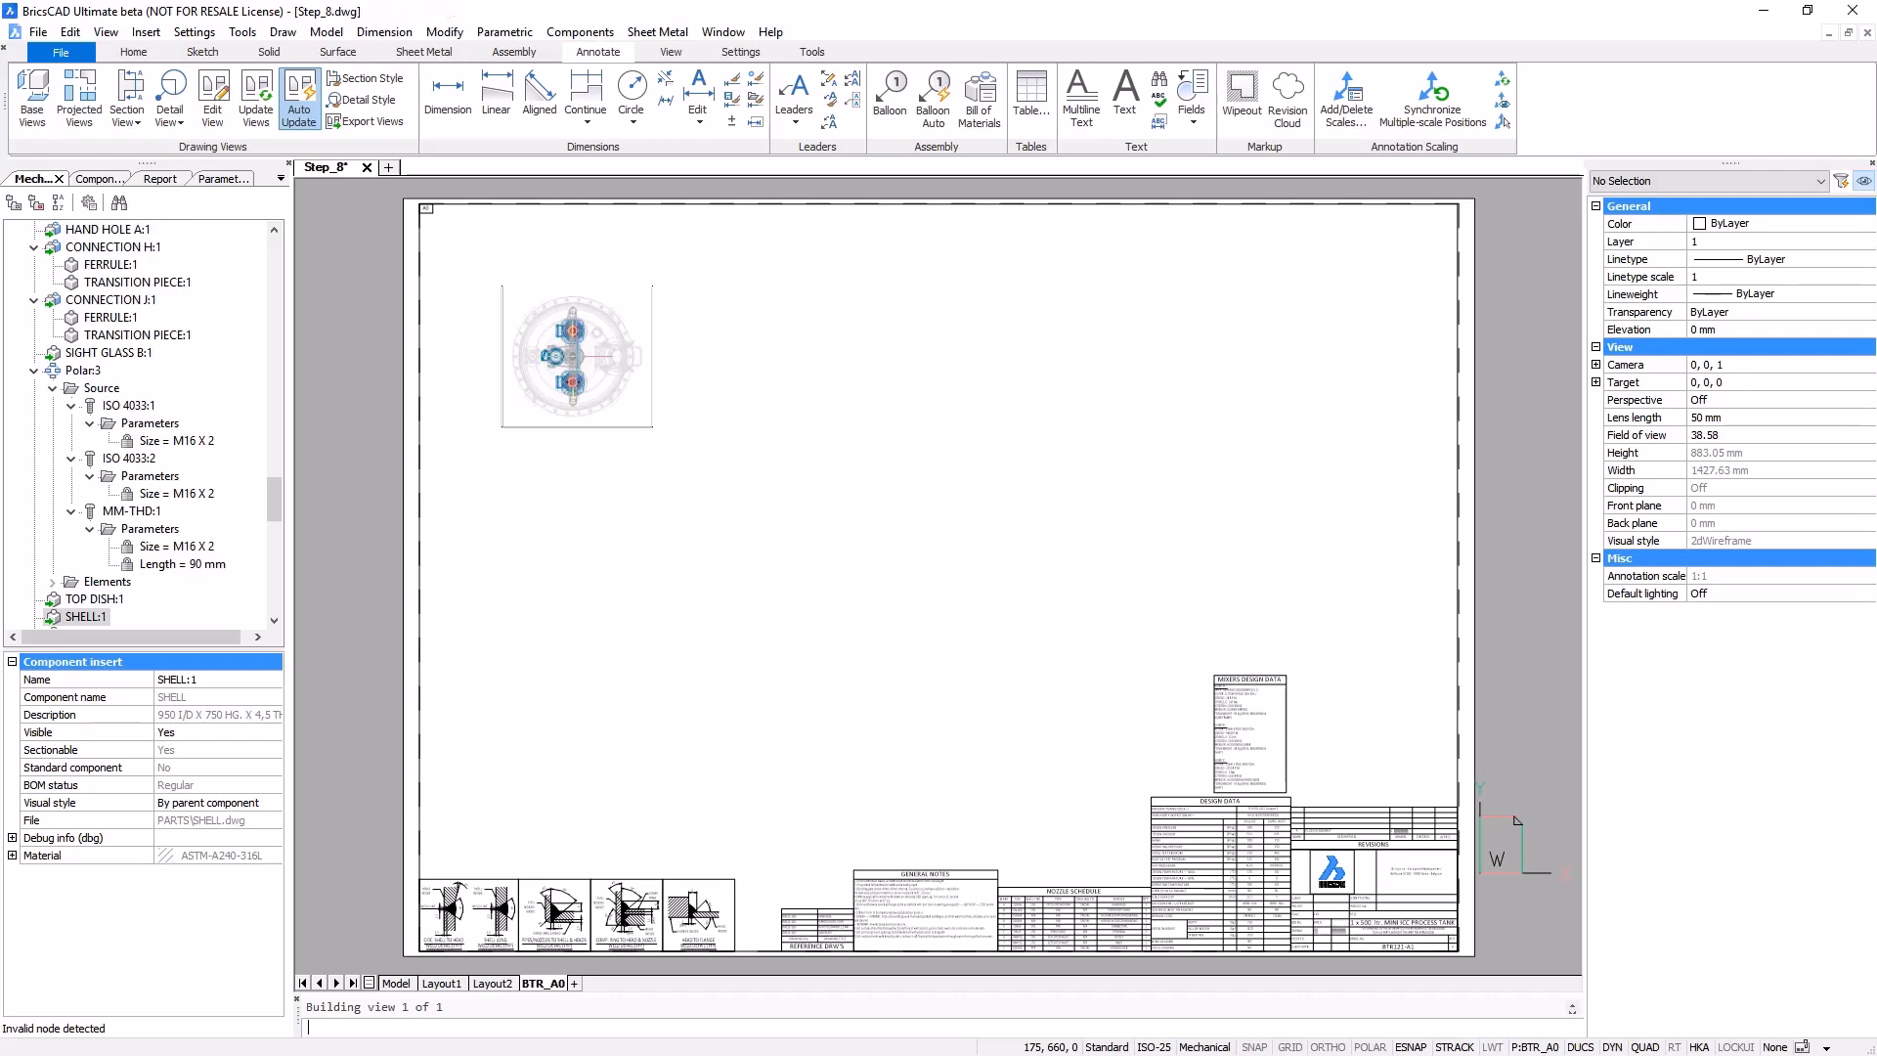
- Return to model space and start a base view of only the anchor mixer on the BTR_A0 layout
click(396, 983)
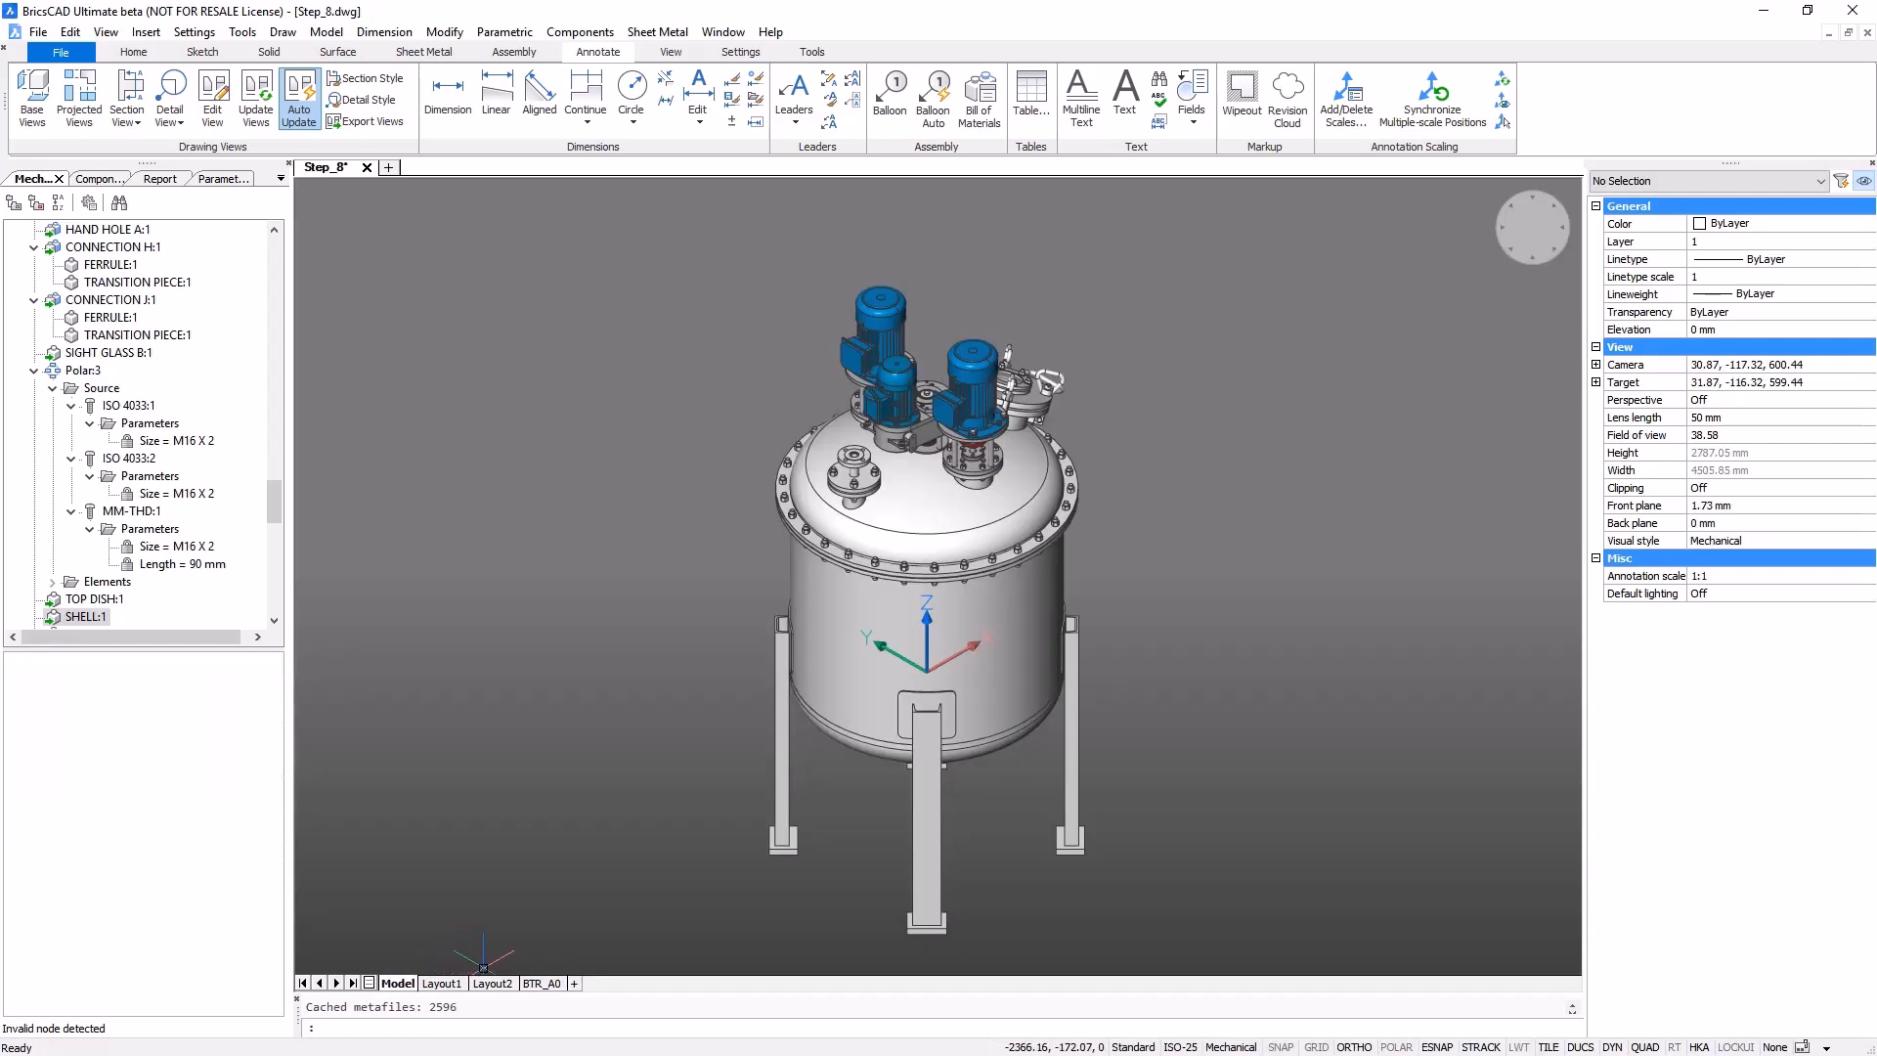
click(29, 89)
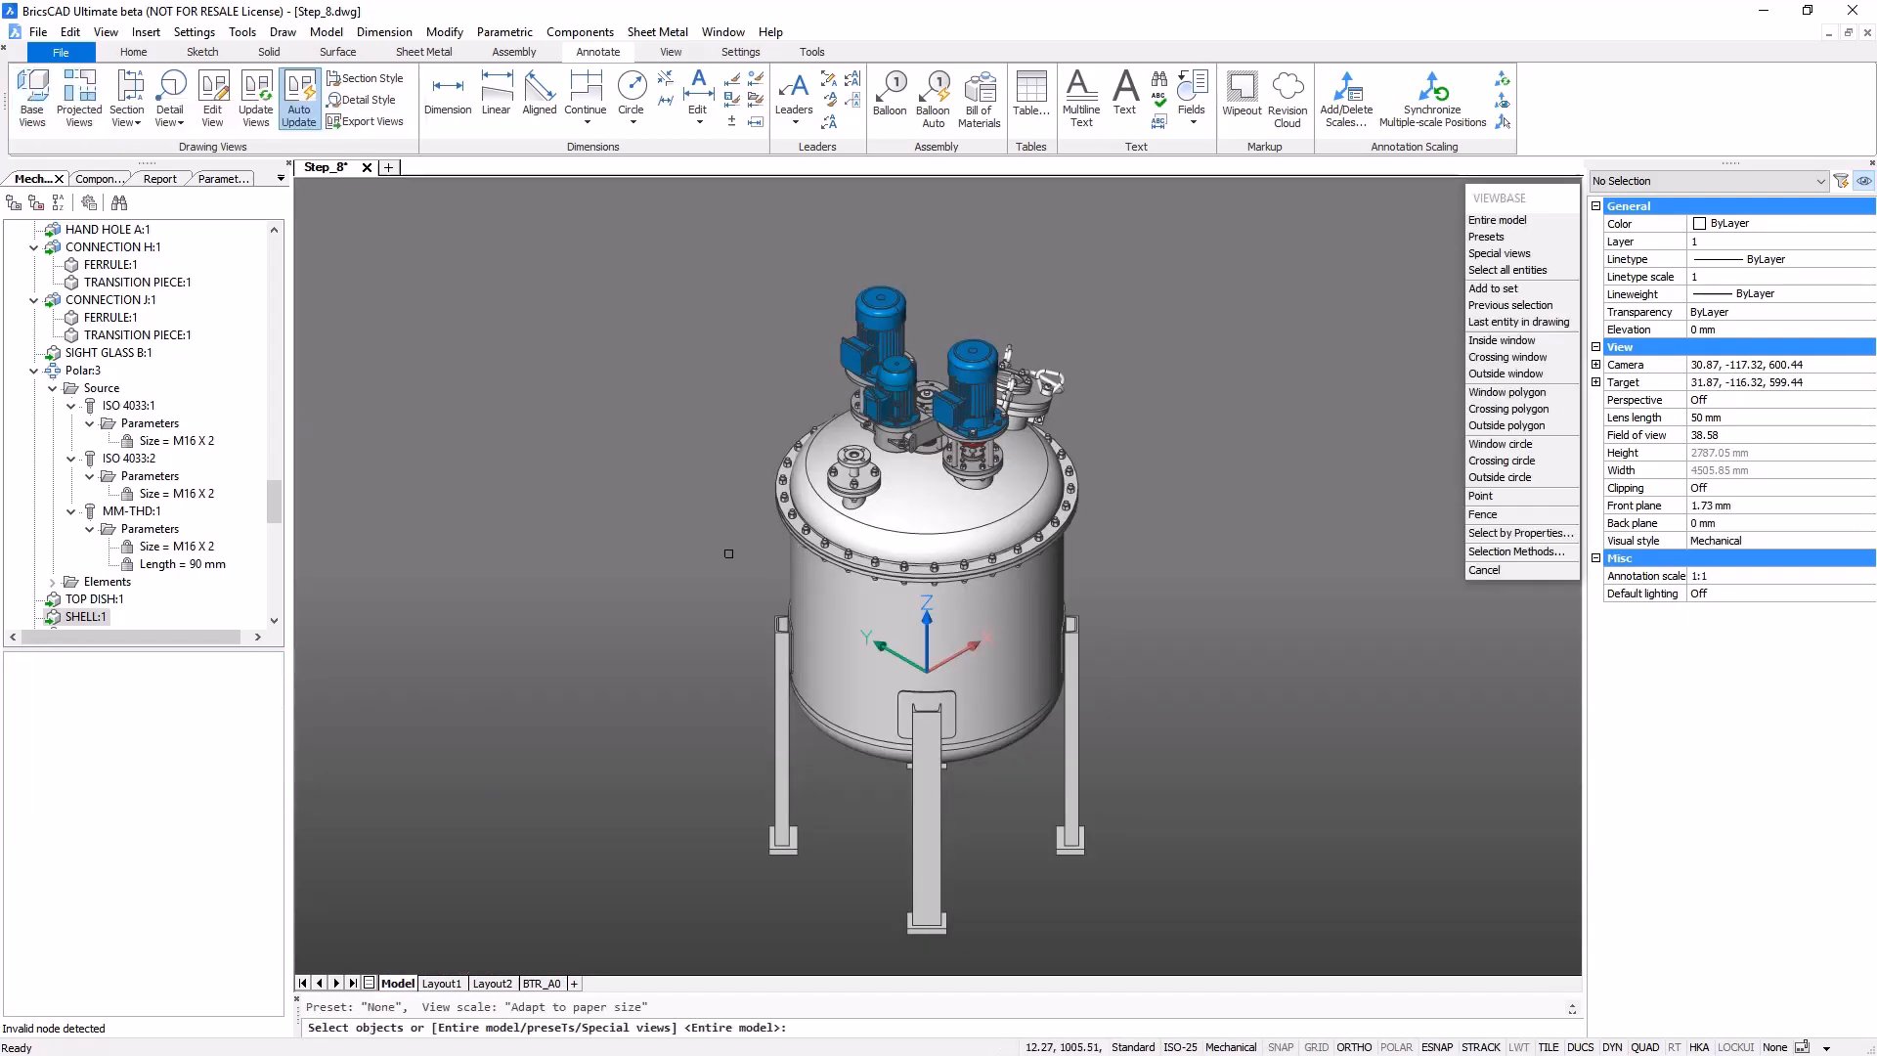
scroll(1059, 336, up, 5)
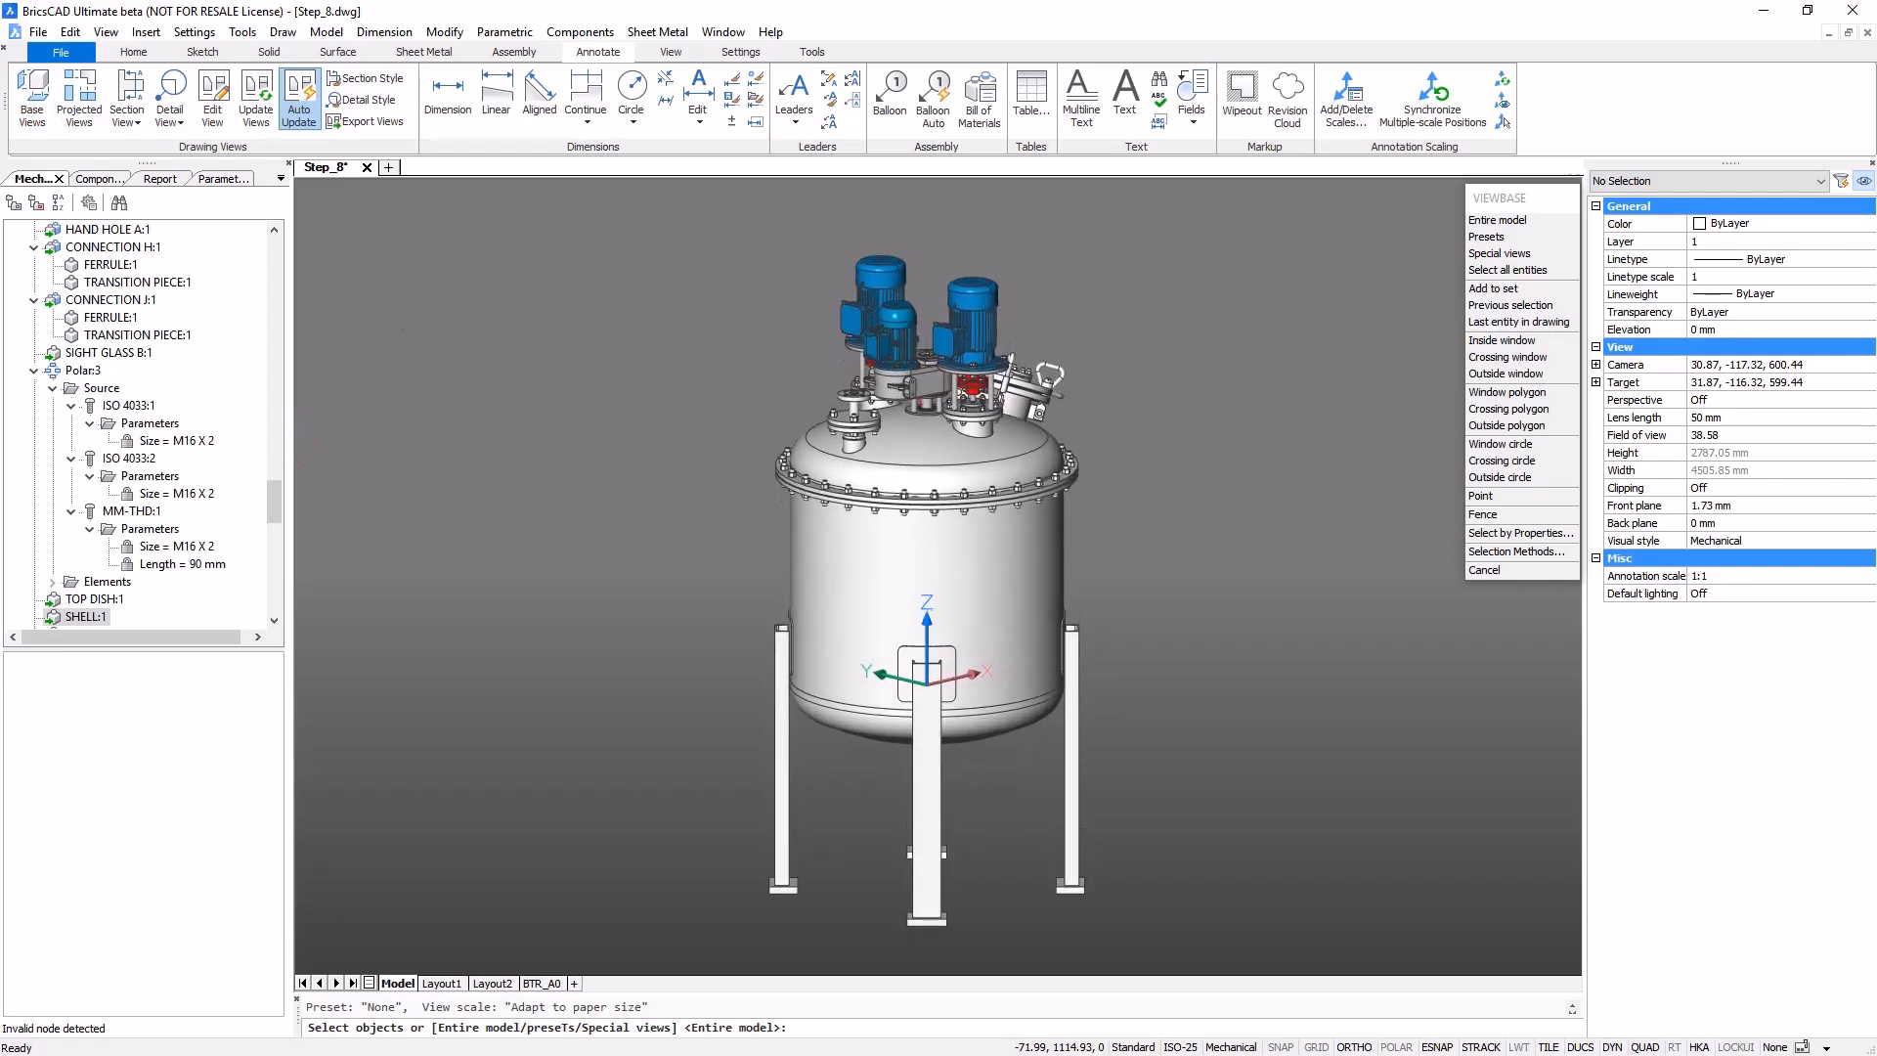
scroll(1059, 336, up, 1)
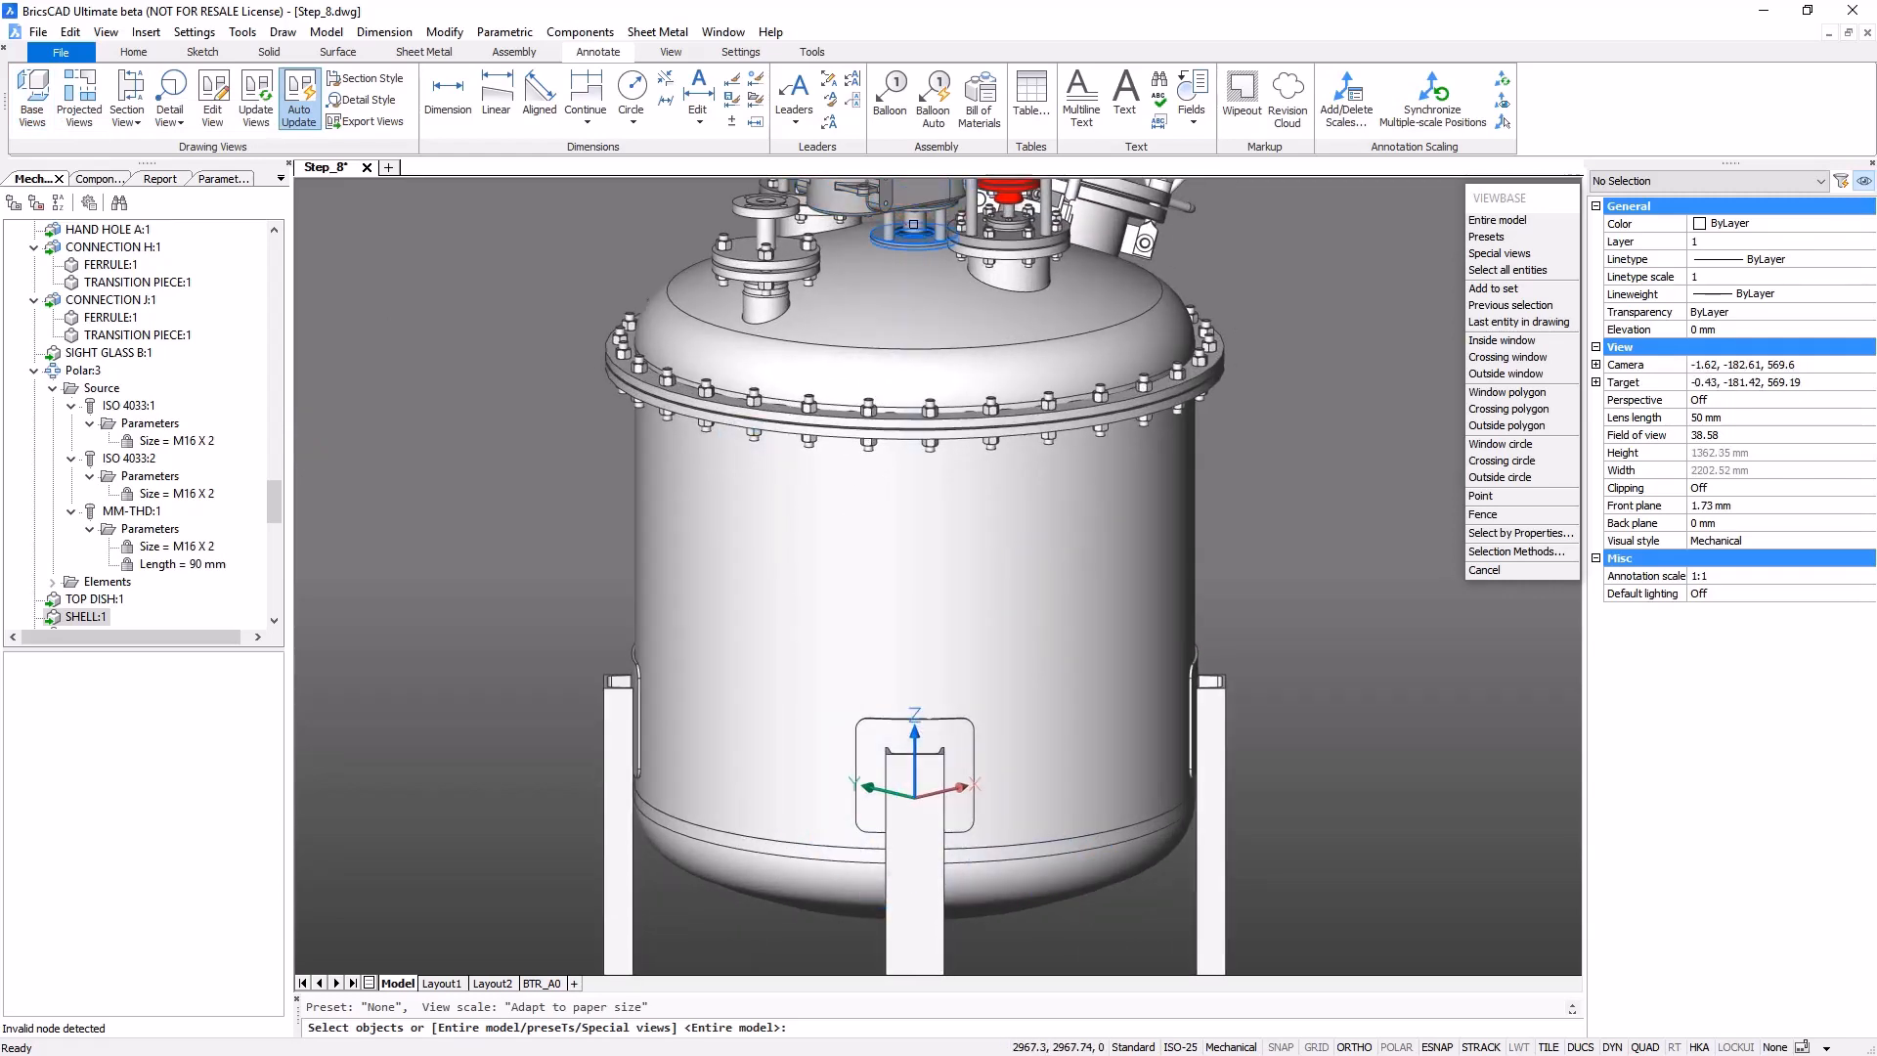
click(914, 772)
key(Return)
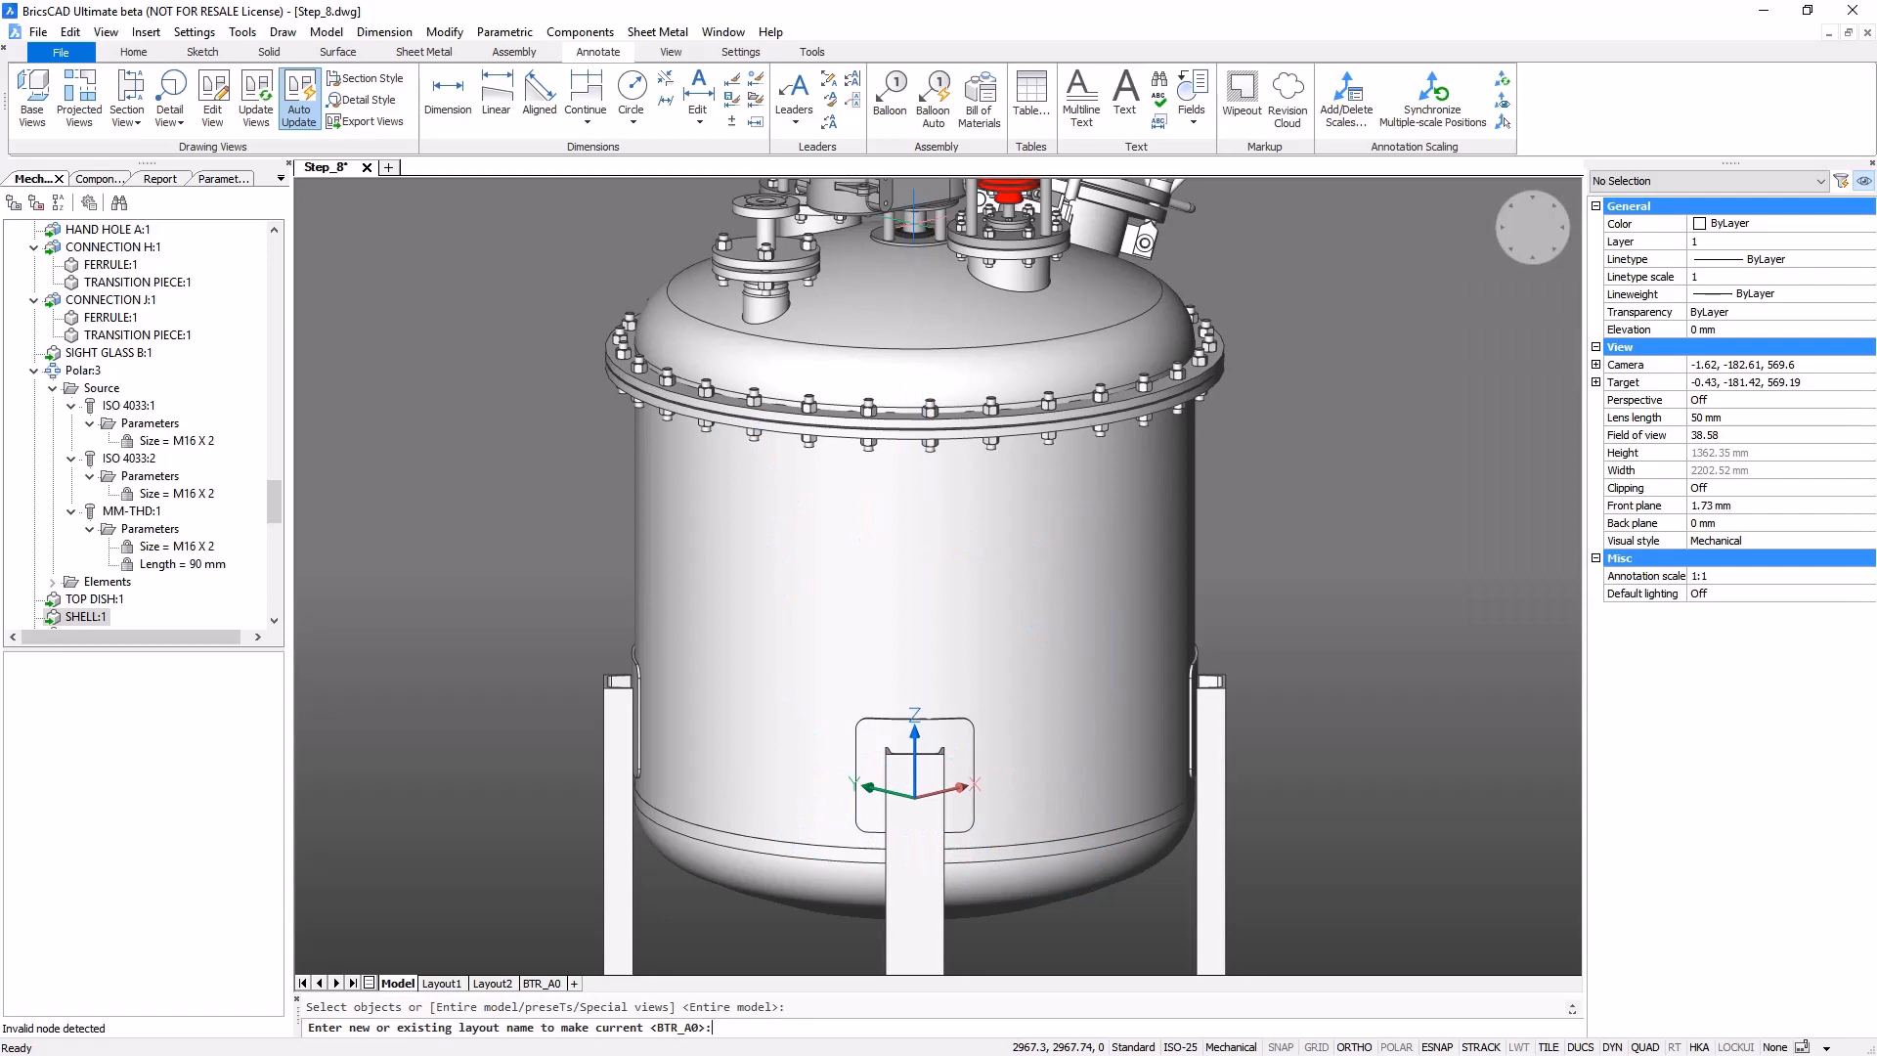
key(Return)
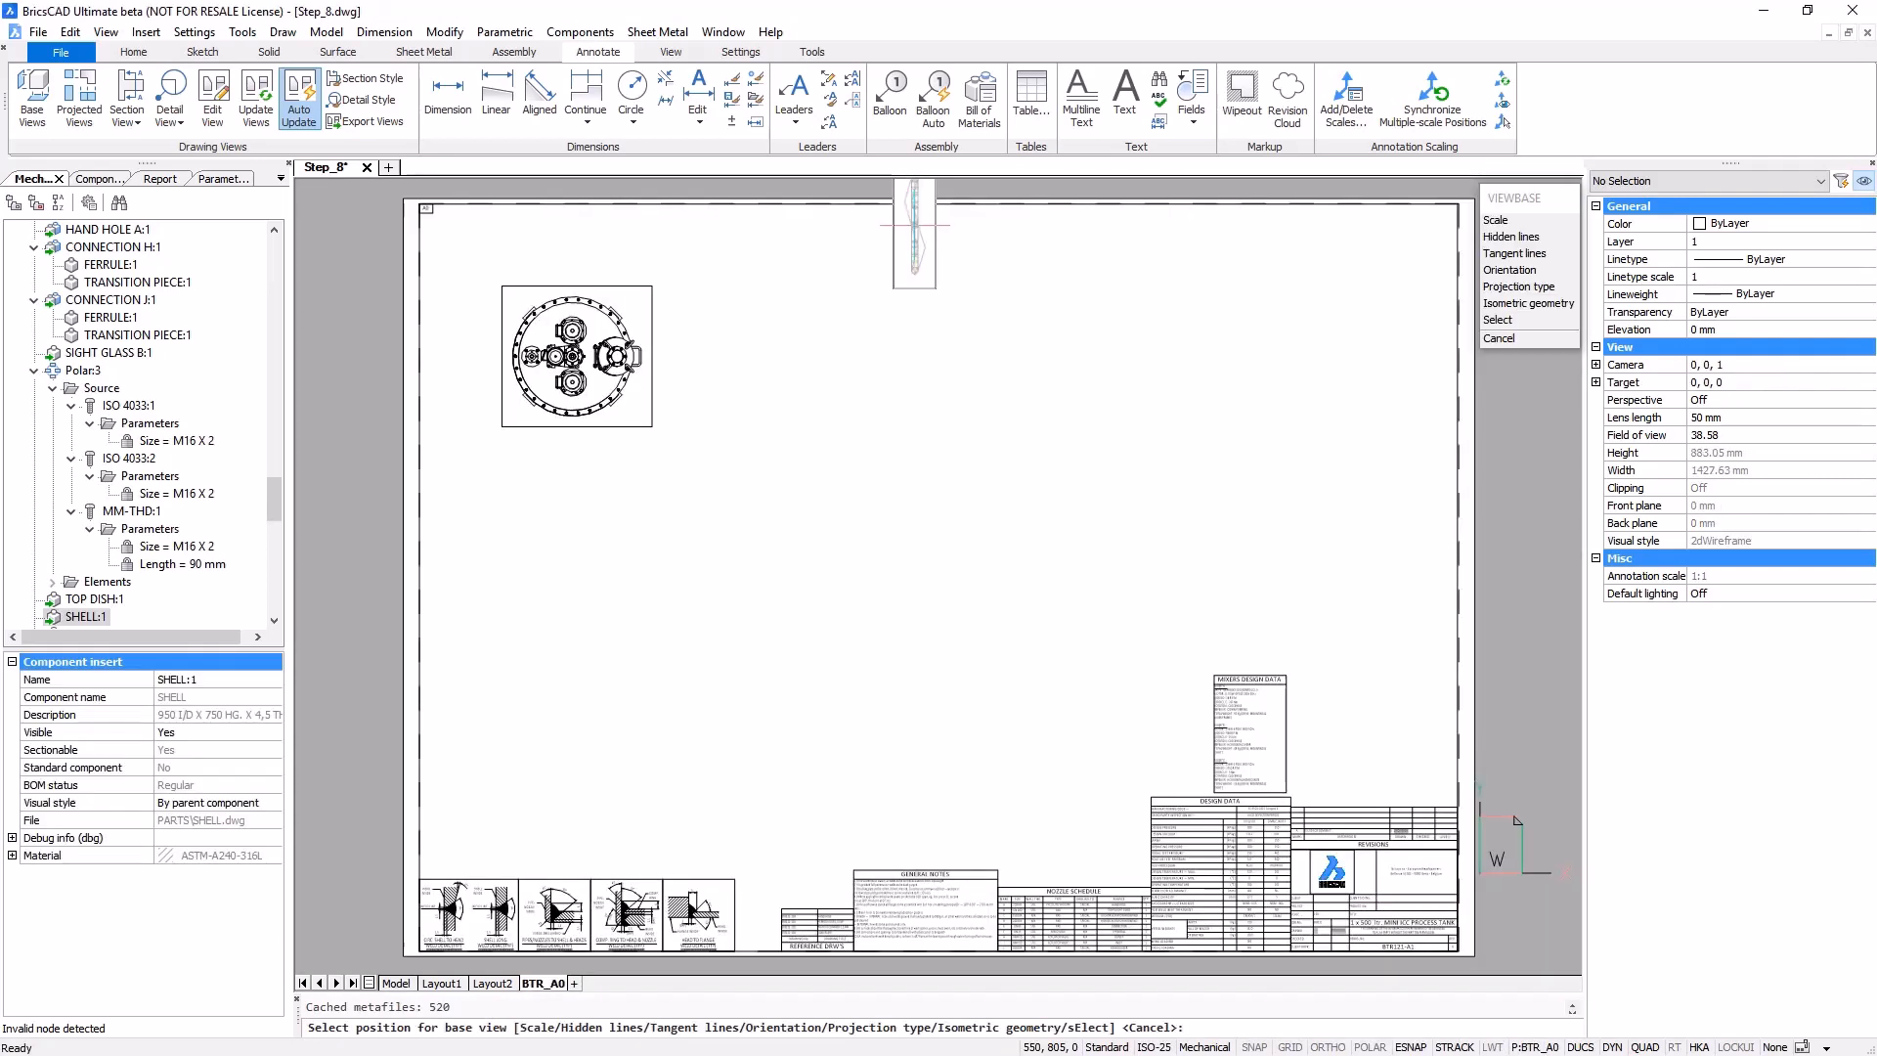
- Set the anchor mixer view to Right orientation and place it below and right of the sheet's centre, above the general notes
click(1509, 271)
click(1513, 273)
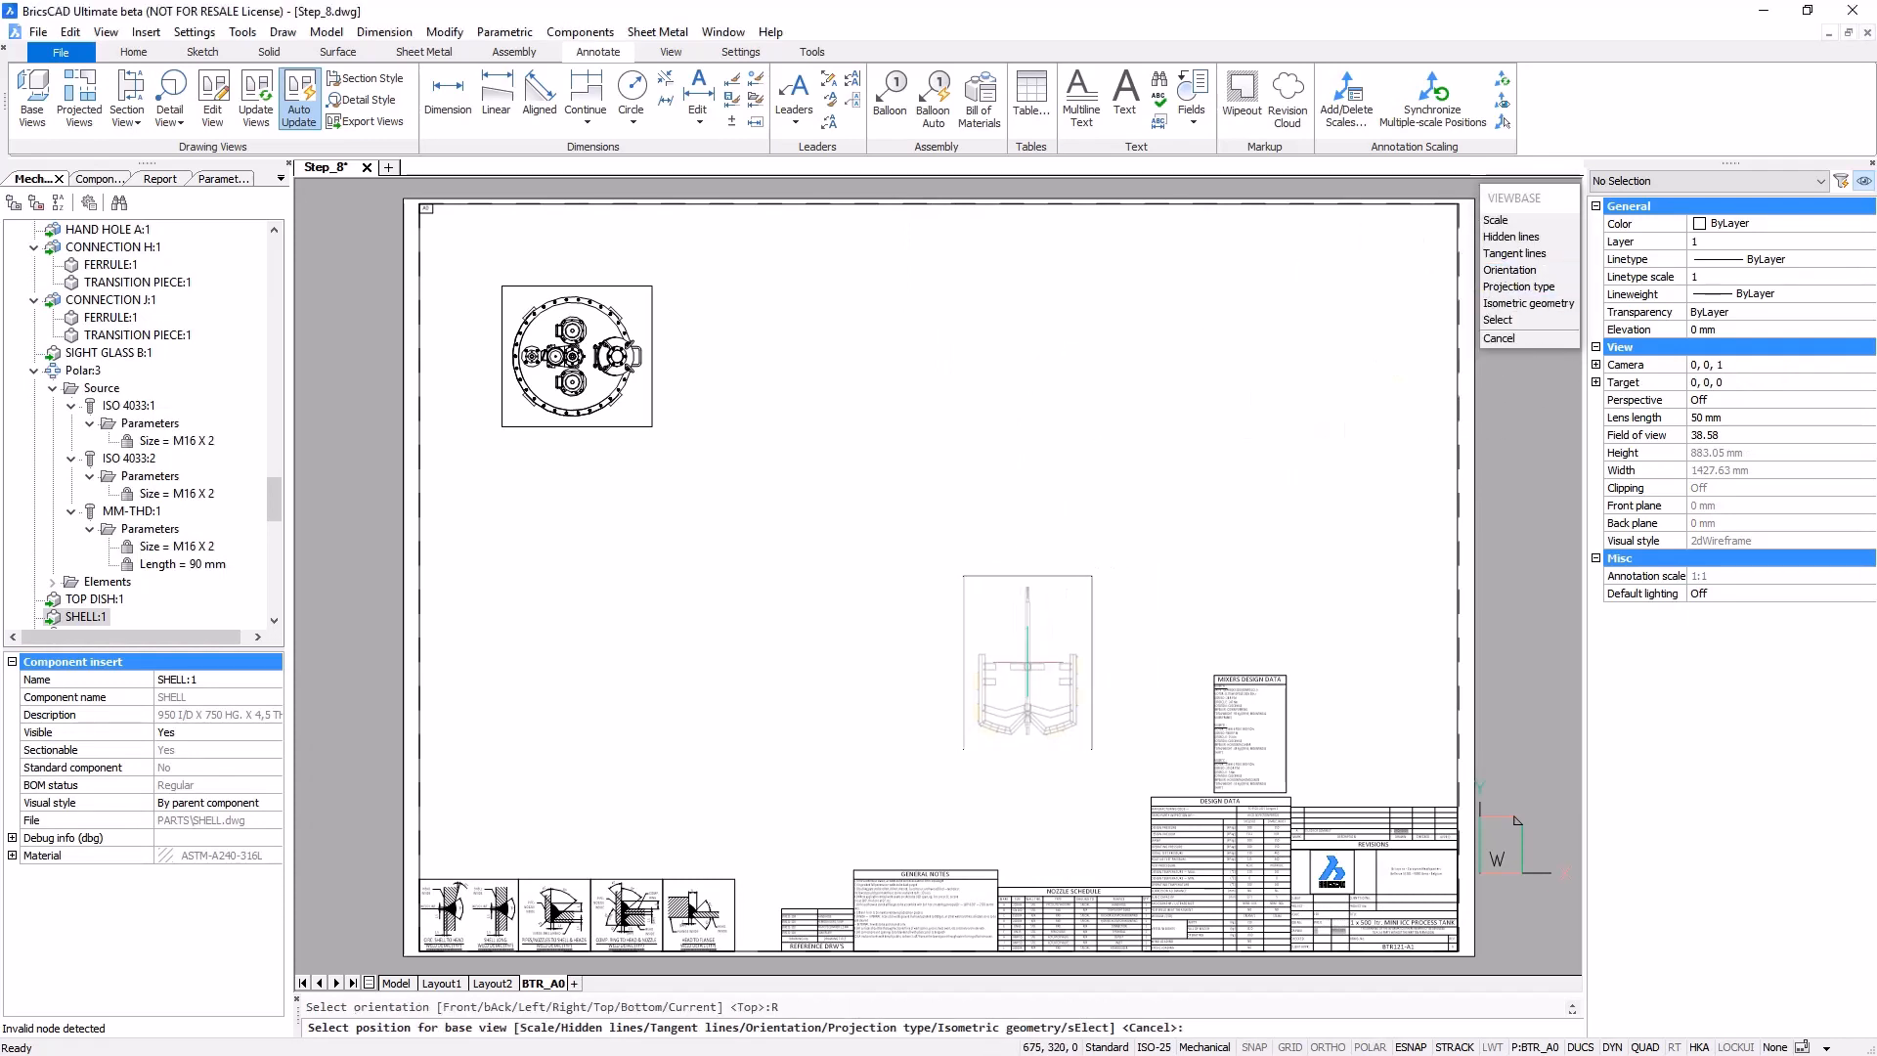
click(1023, 662)
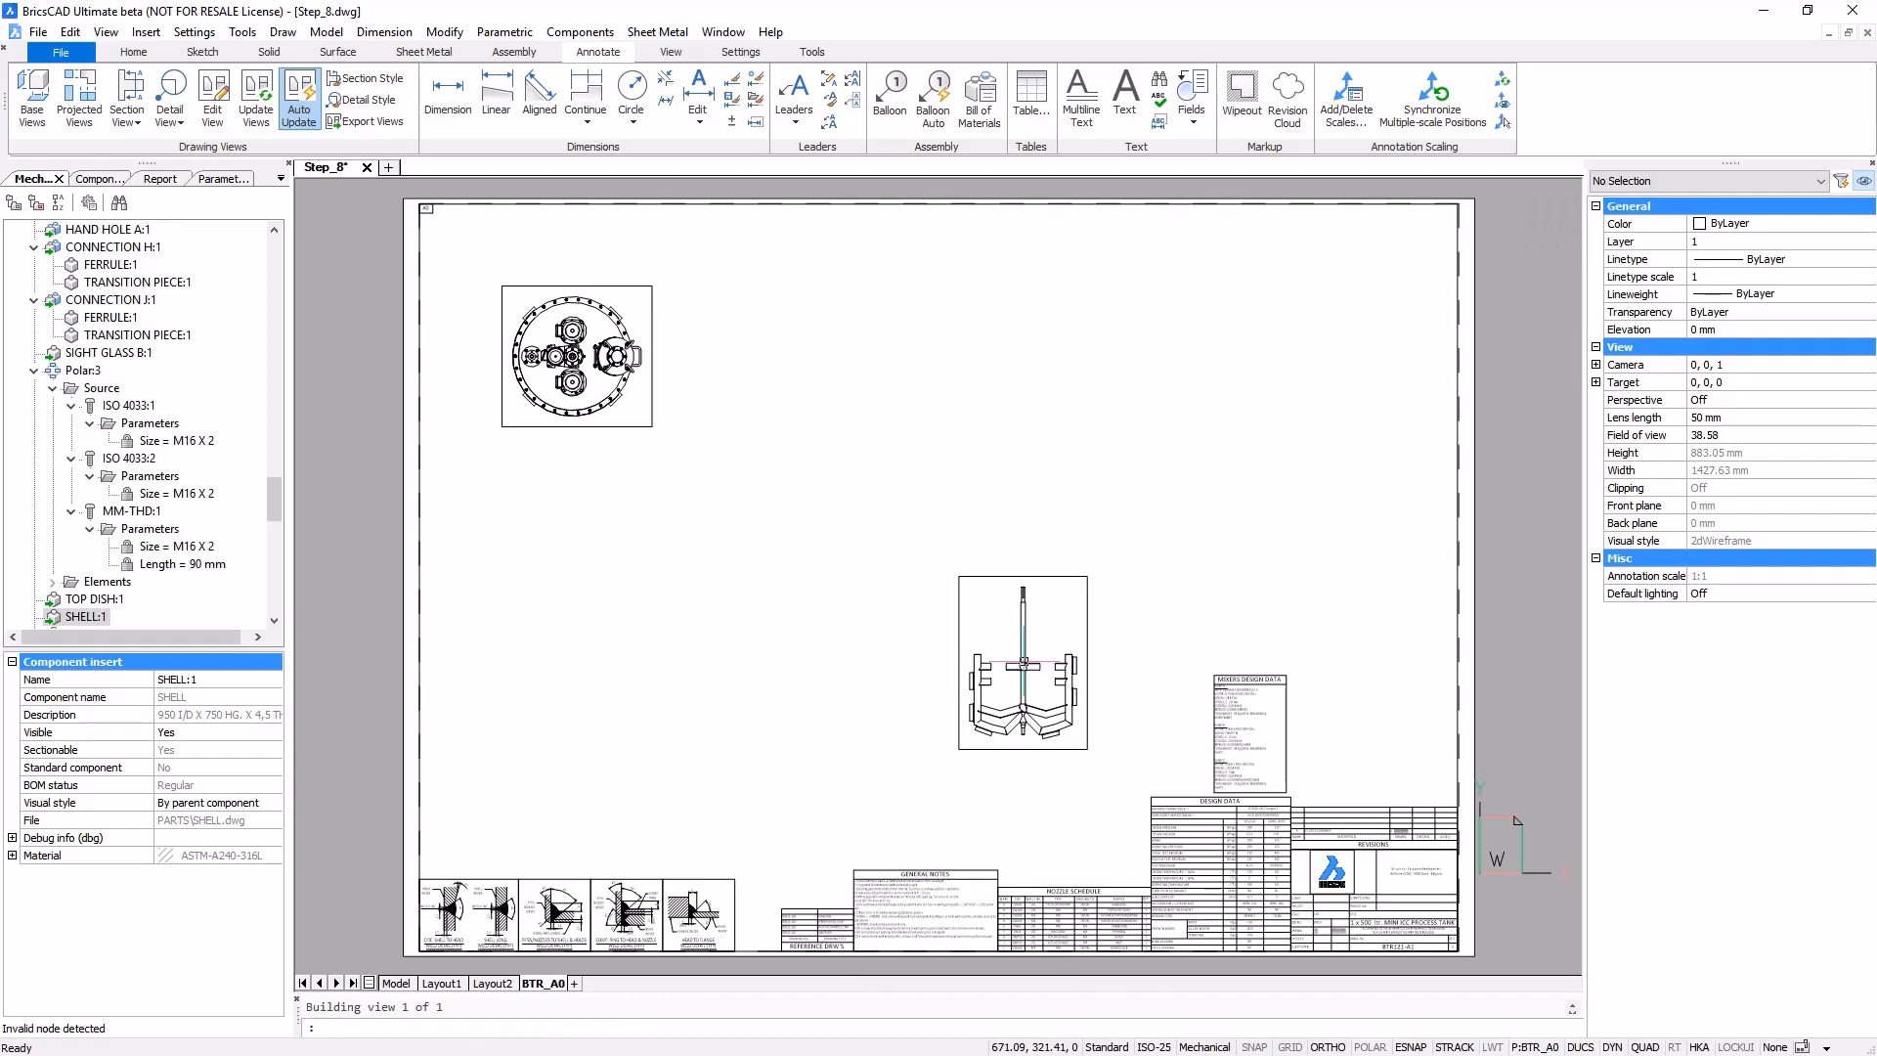
- Create a full section view from a vertical section line through the mixer centres of the top view, and place it directly below that view
middle_drag(867, 216, 1129, 419)
scroll(1012, 437, up, 1)
scroll(1016, 445, up, 2)
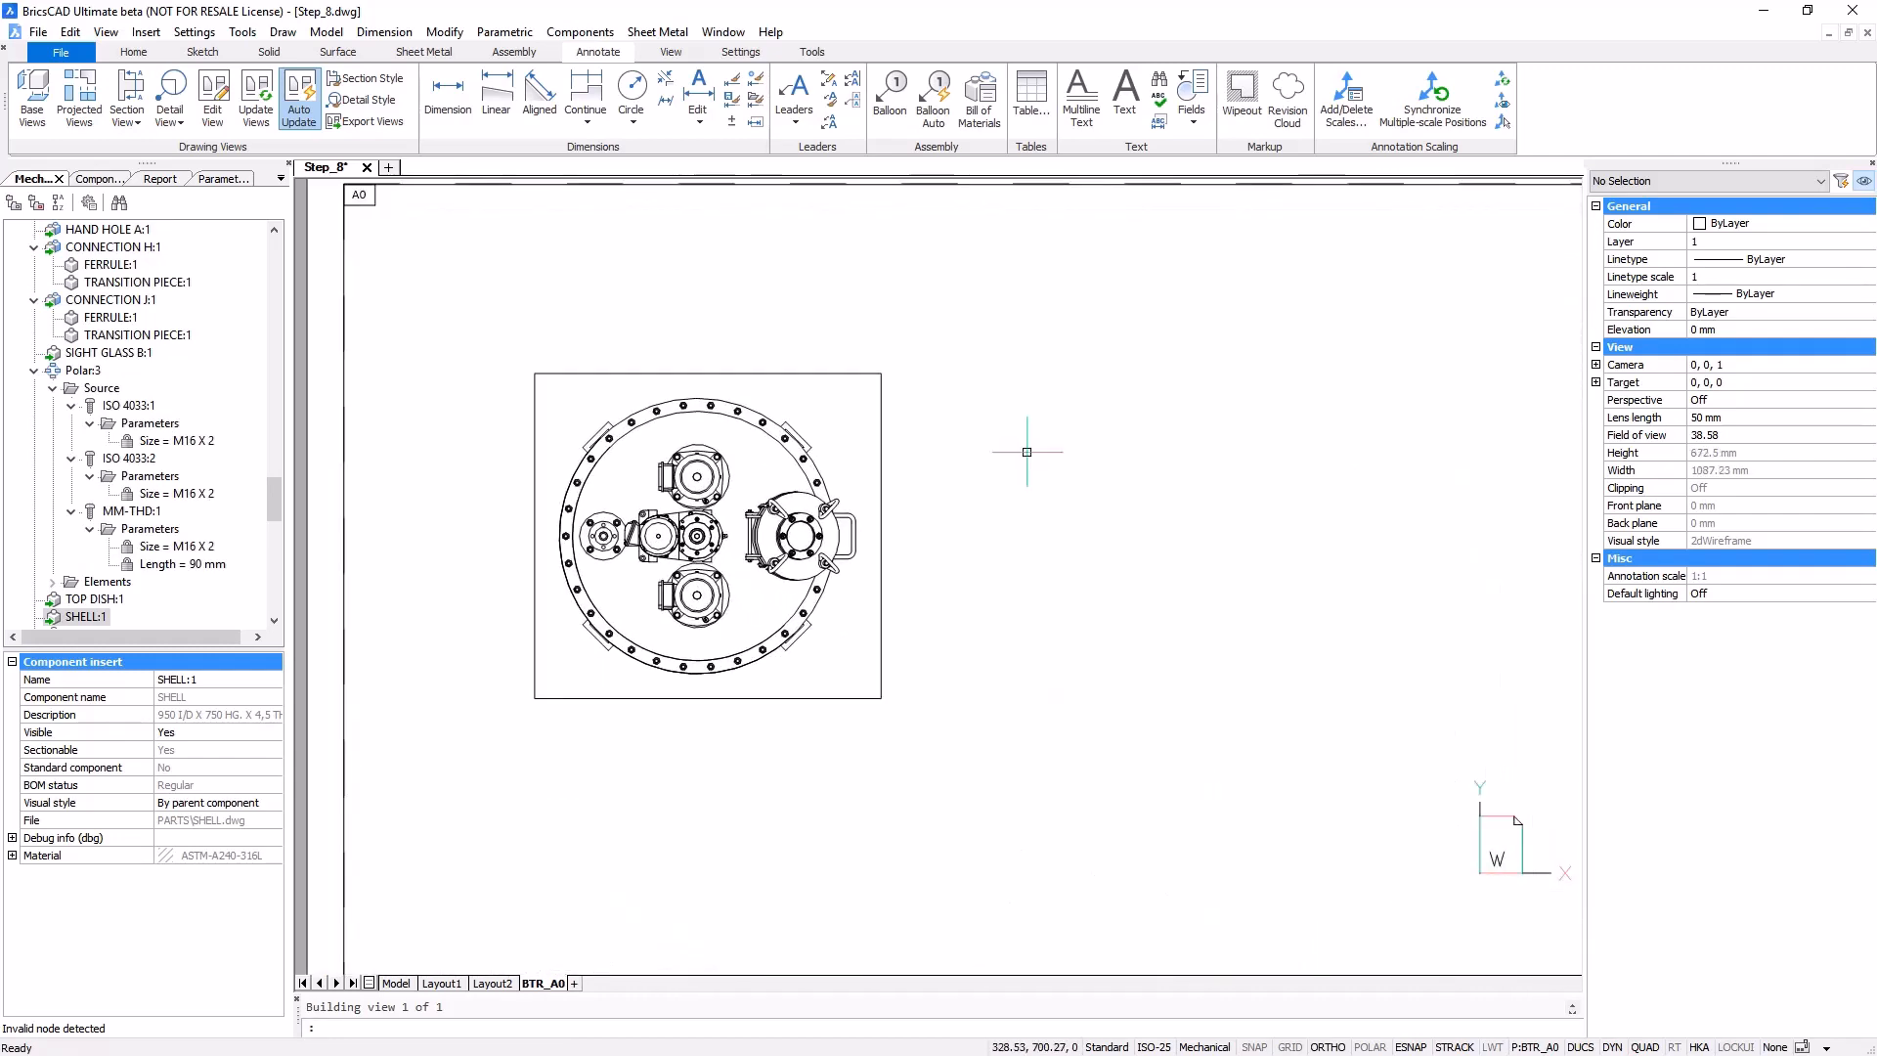
click(125, 111)
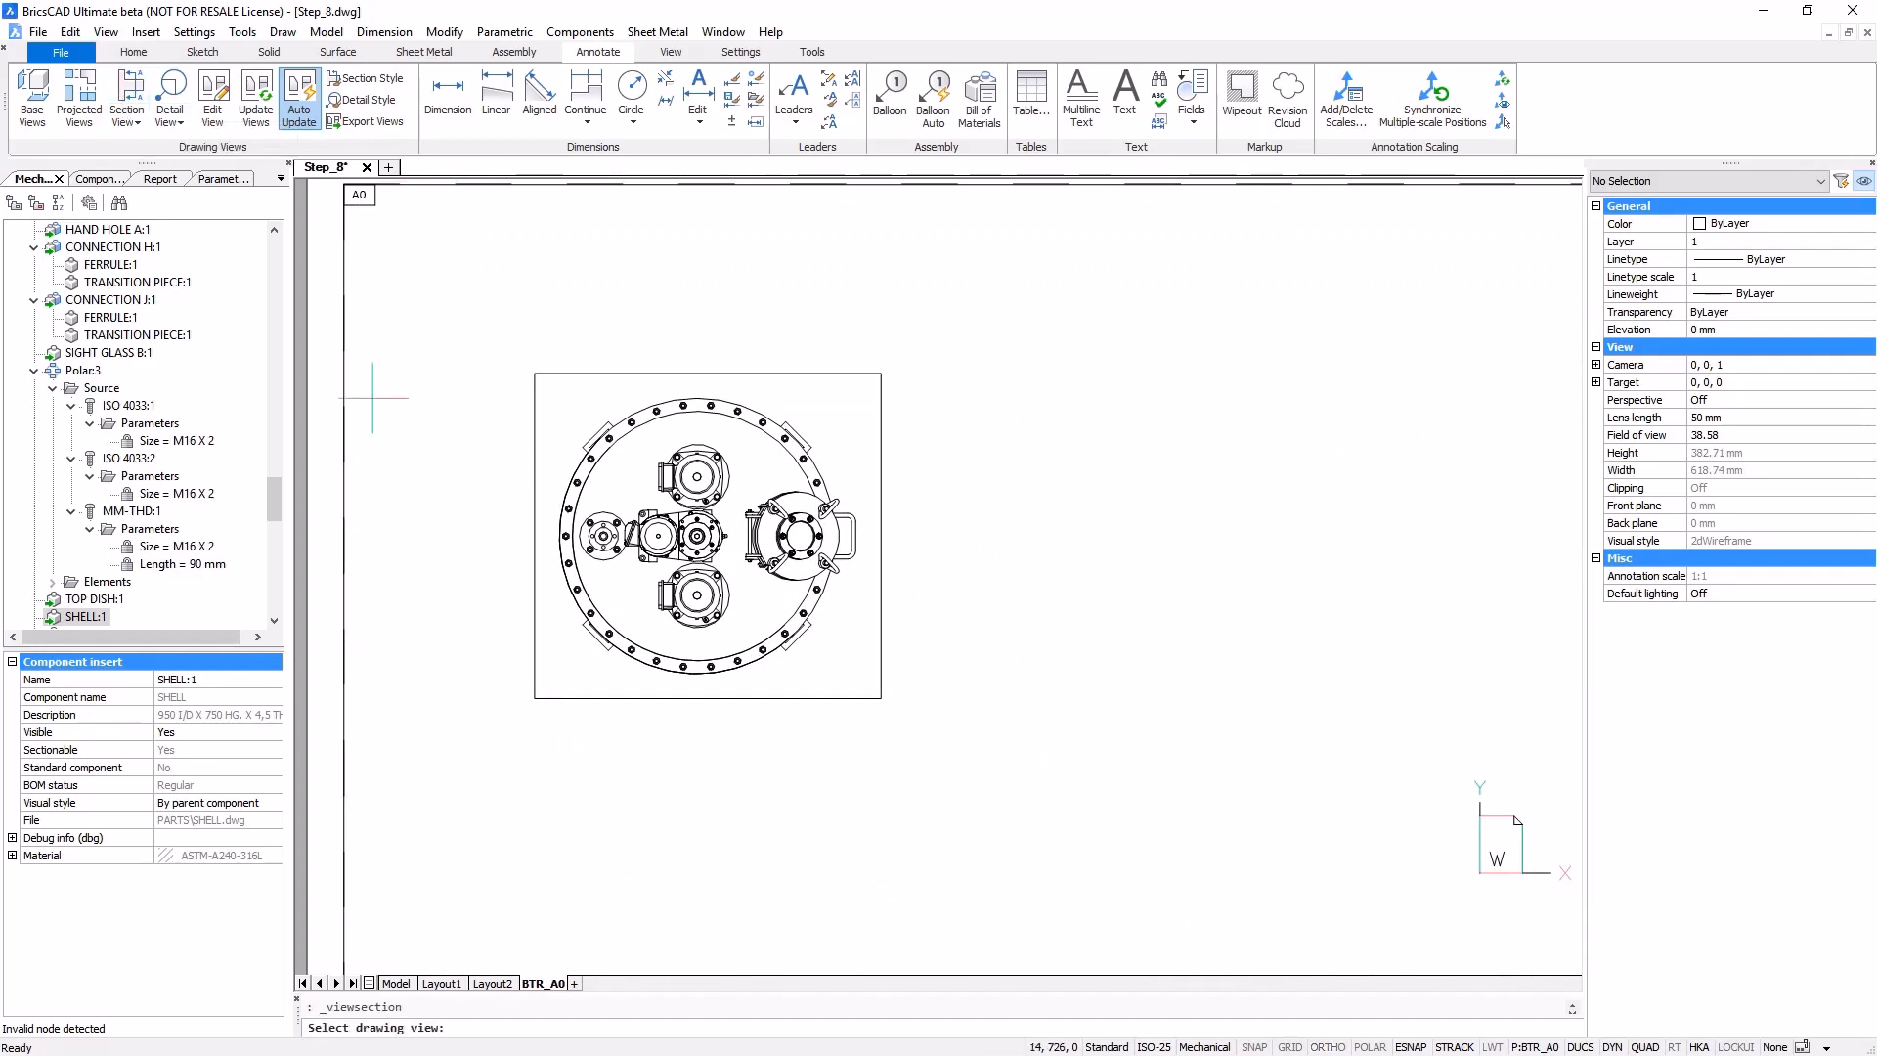
click(556, 436)
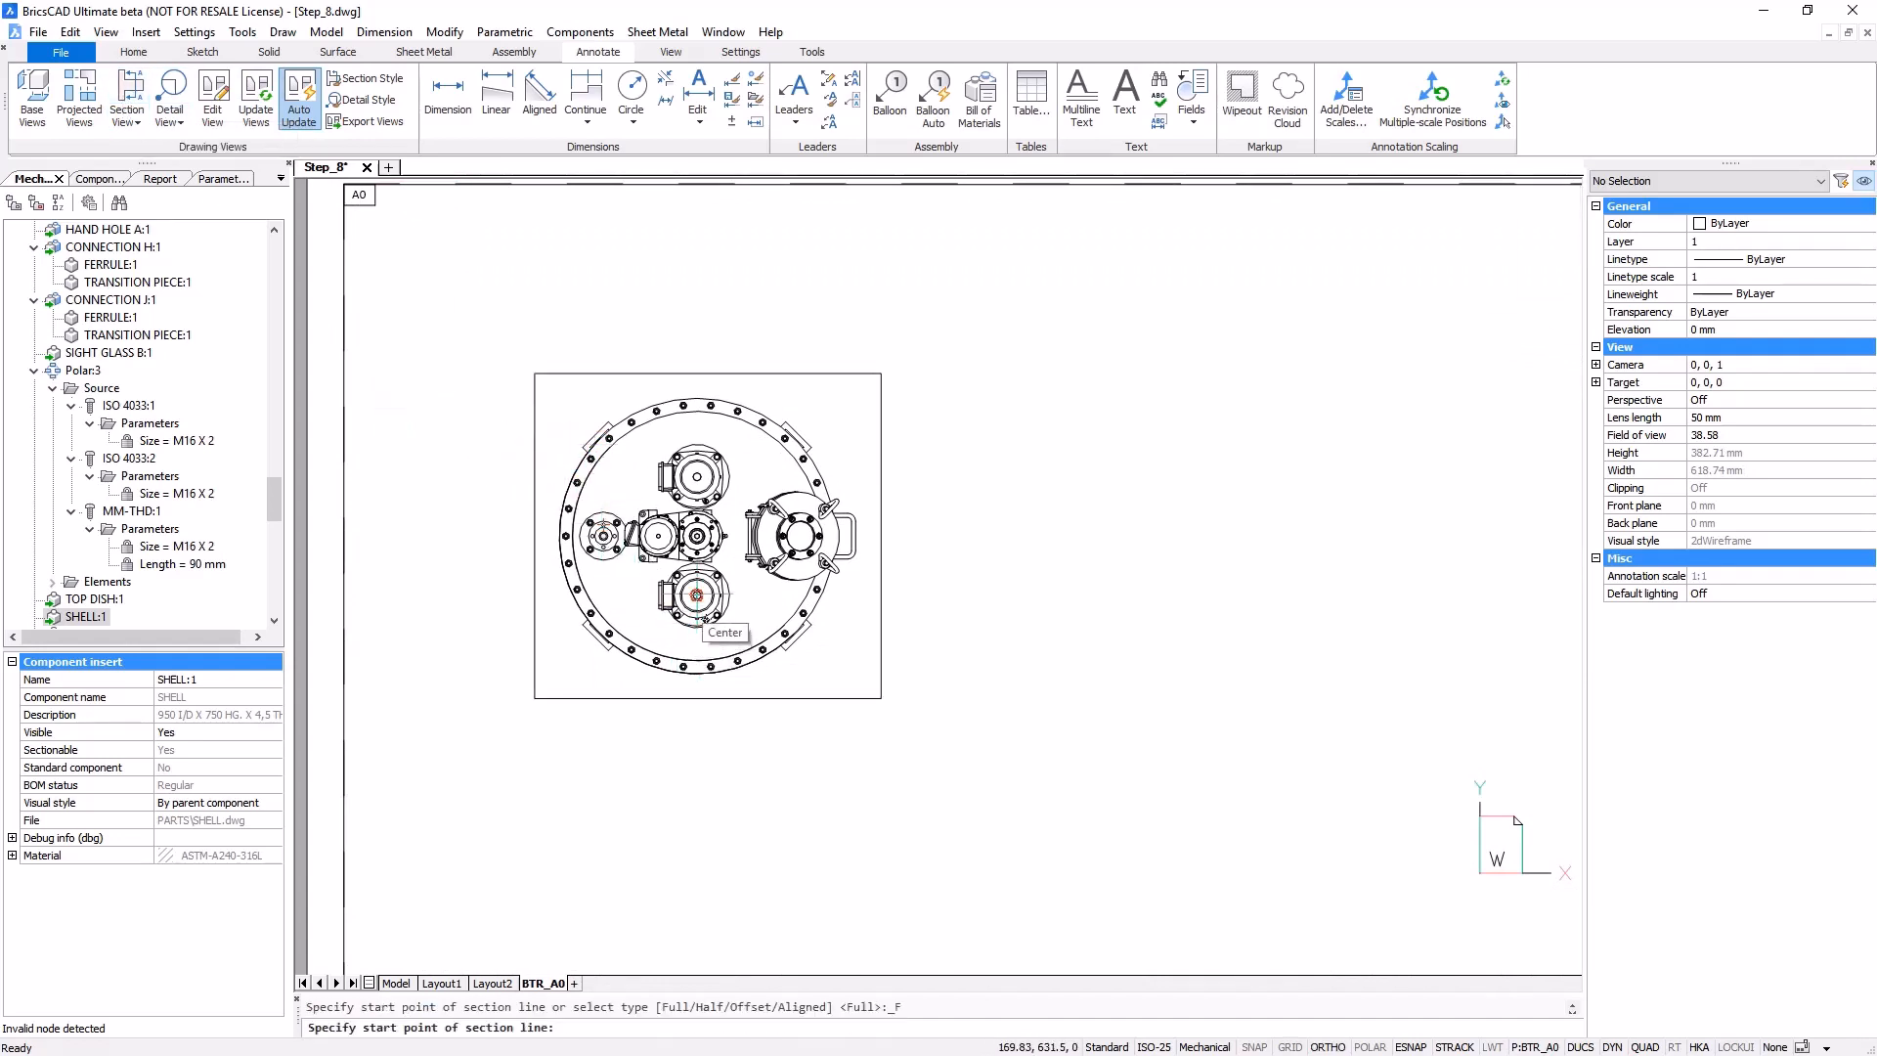
click(696, 758)
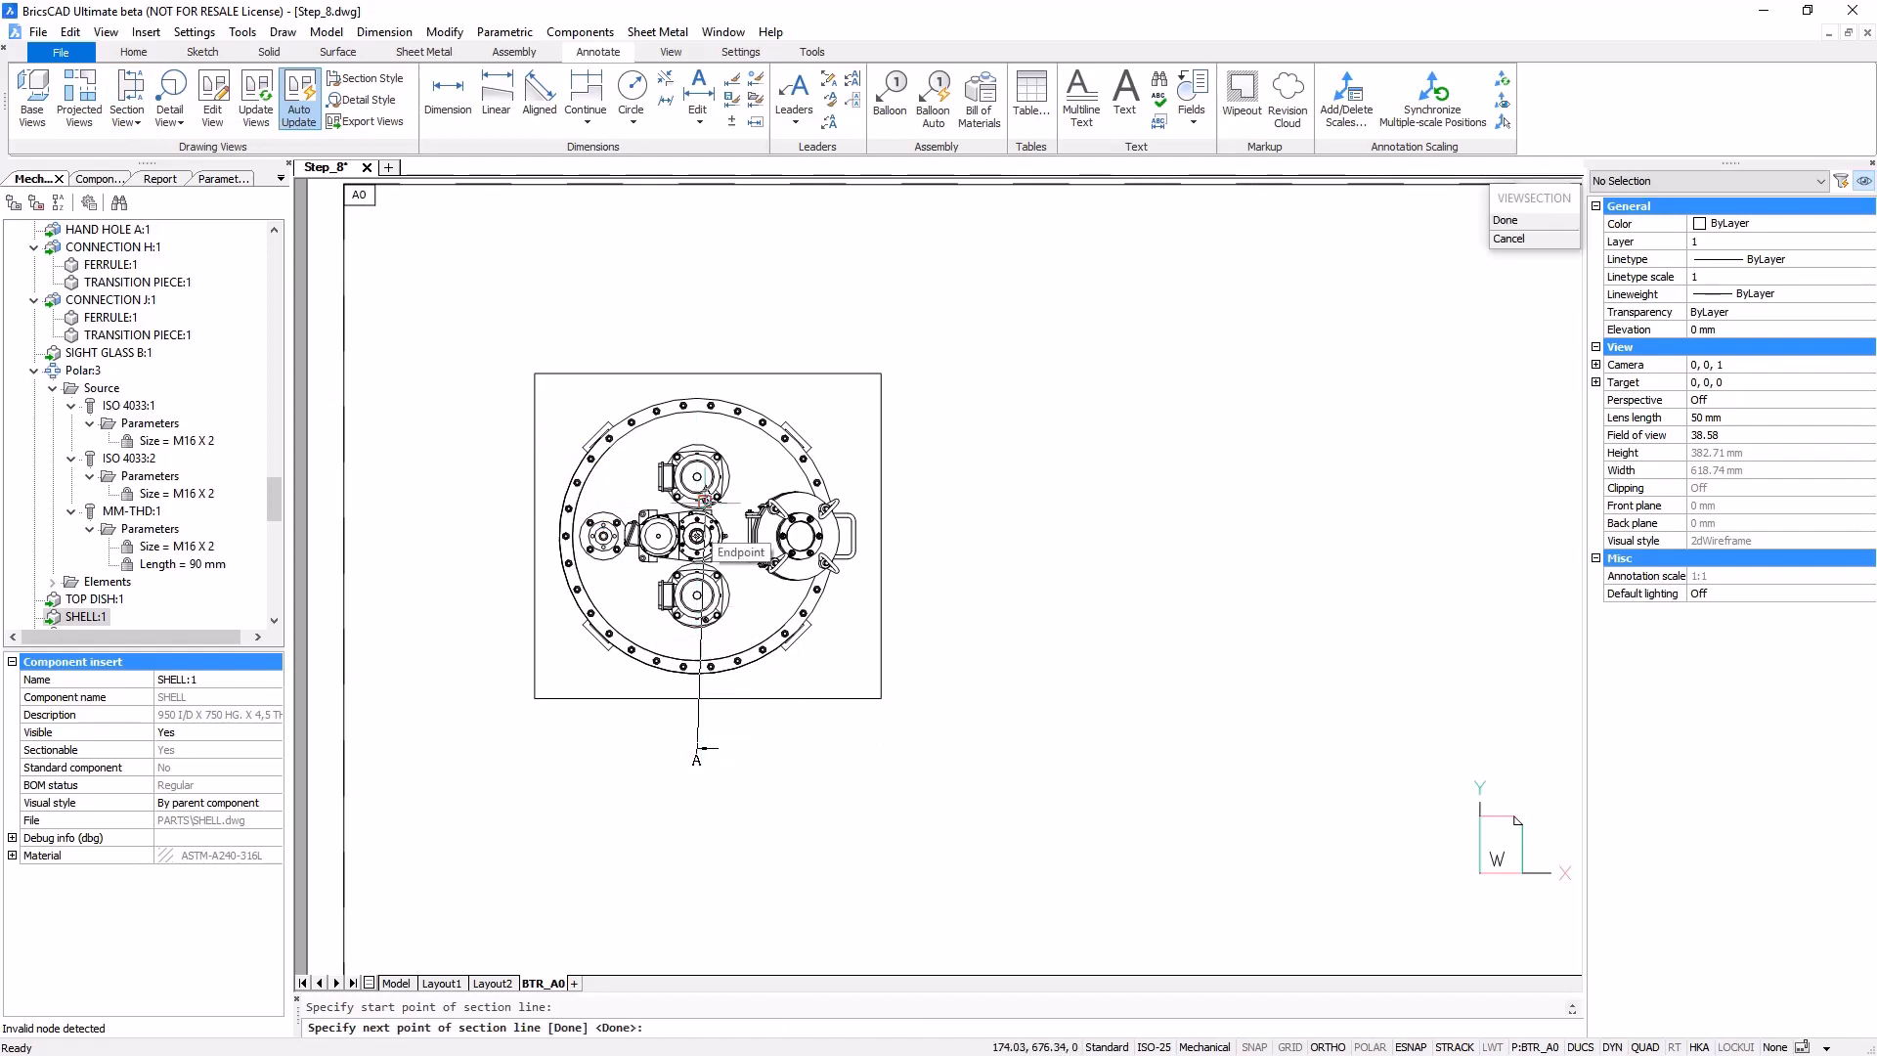
click(694, 348)
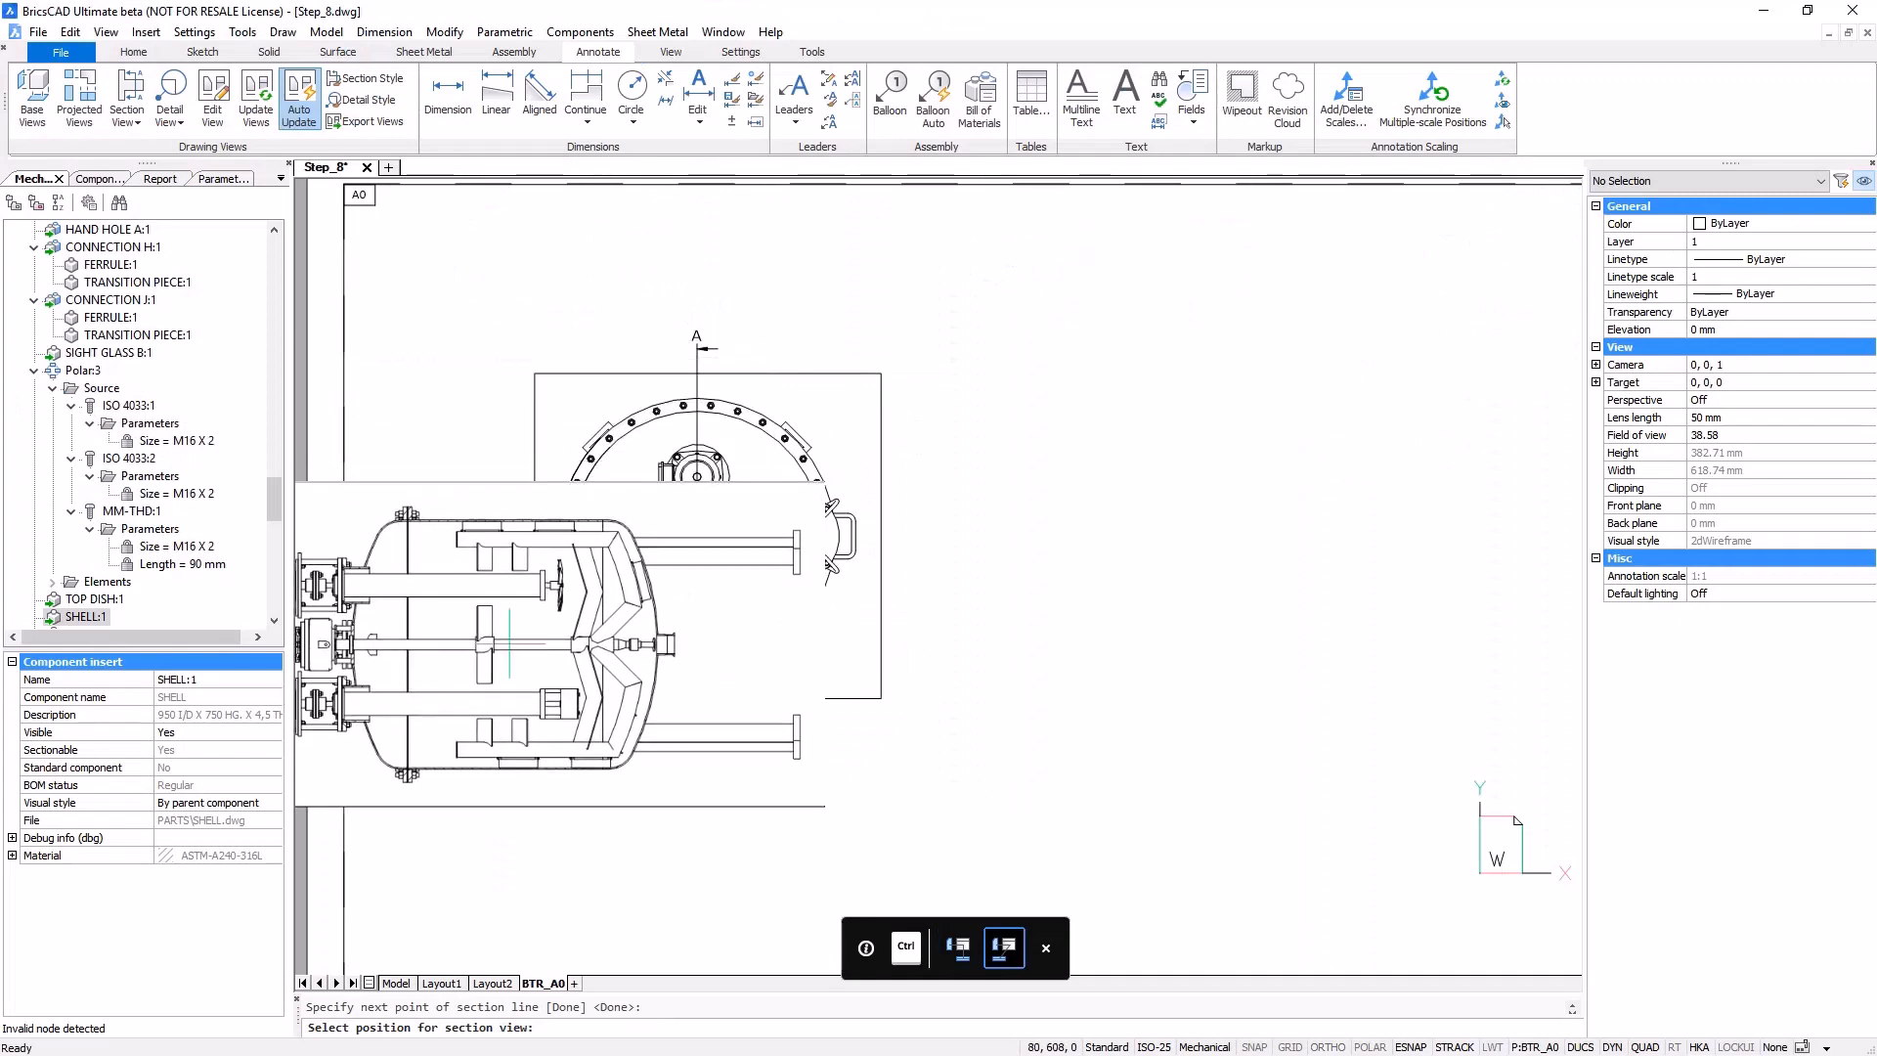
scroll(508, 642, down, 3)
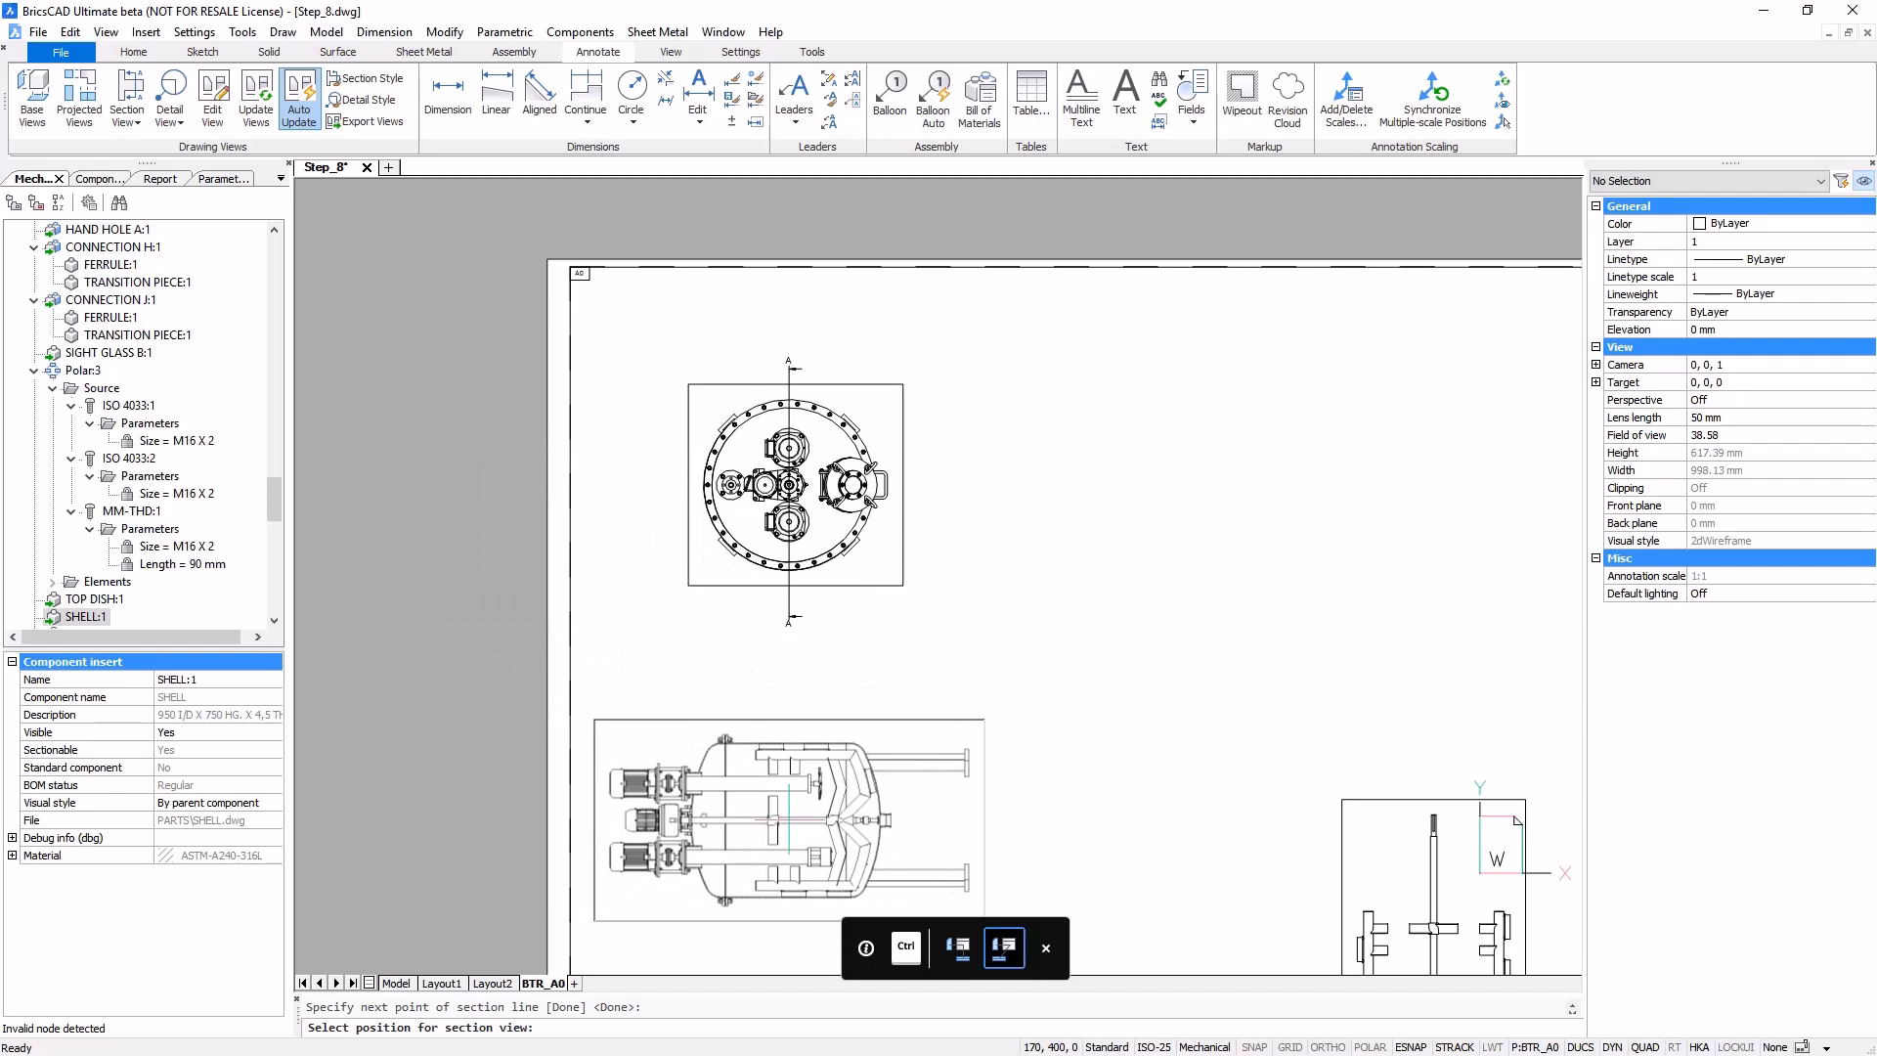
click(789, 820)
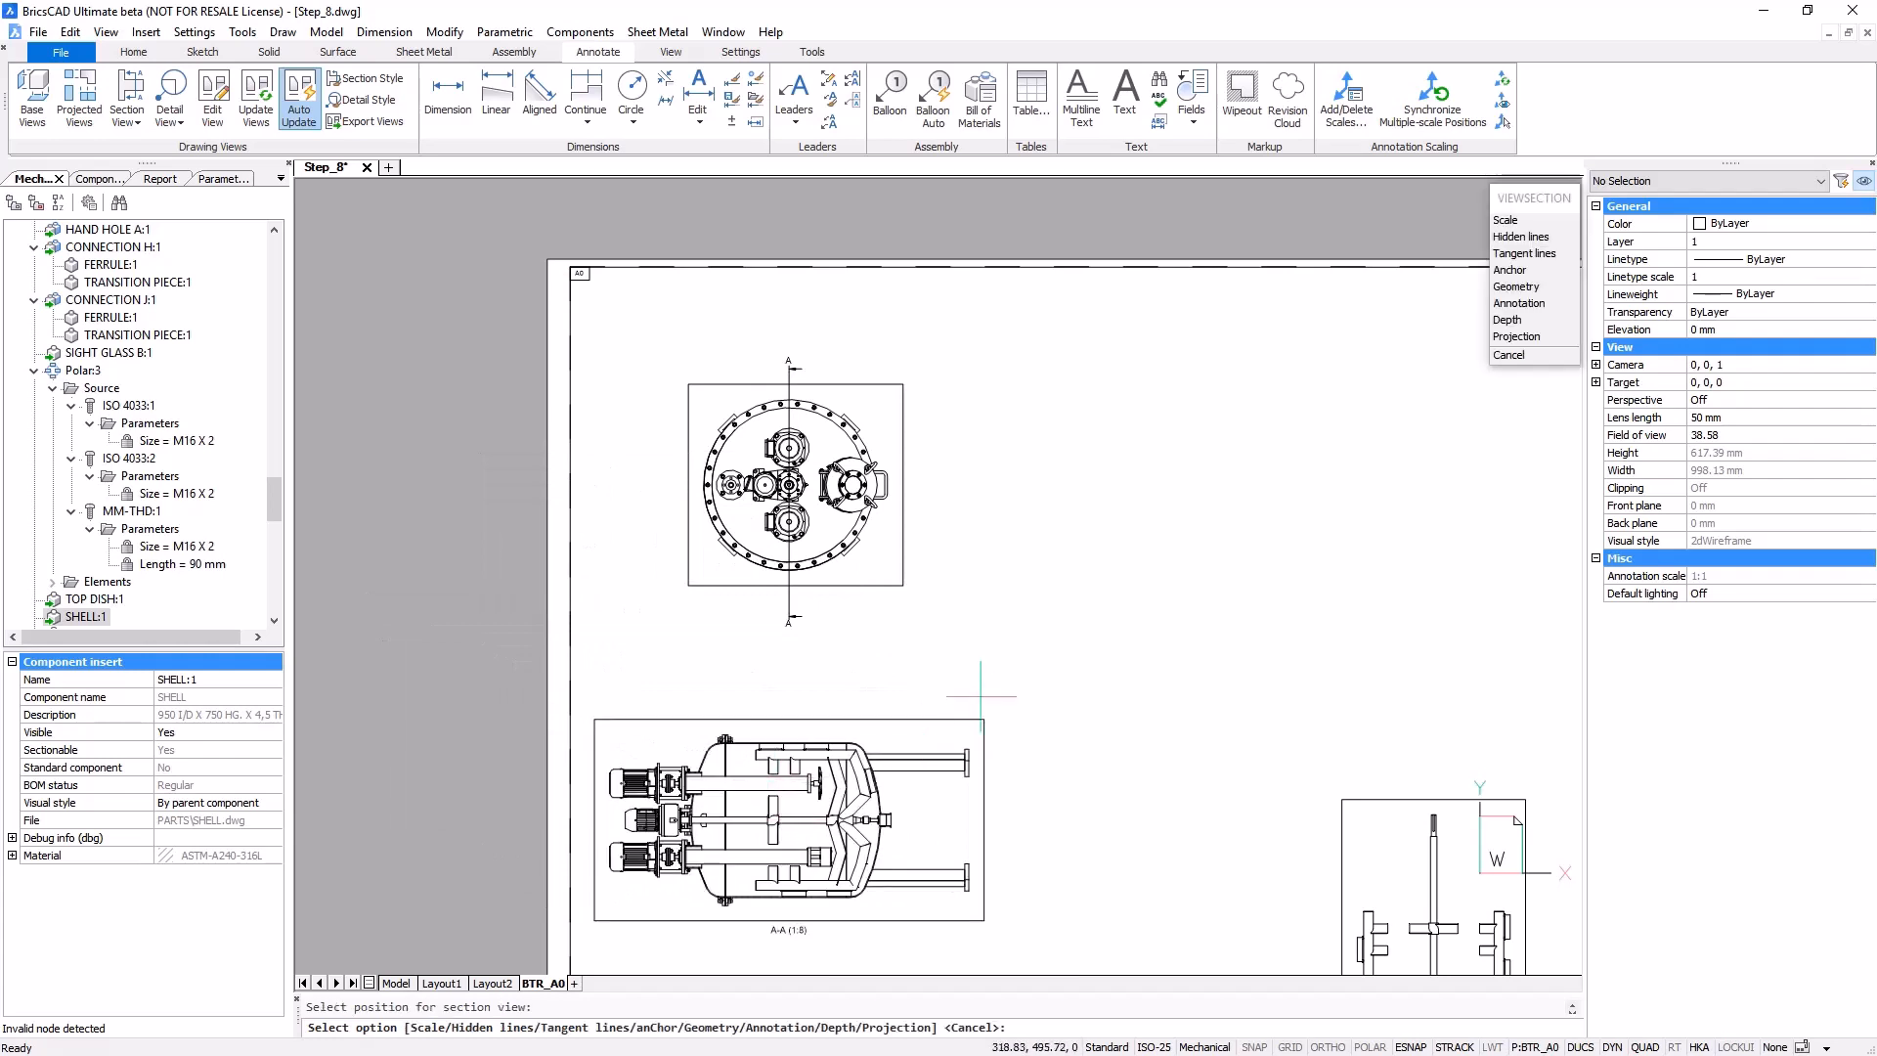
key(Return)
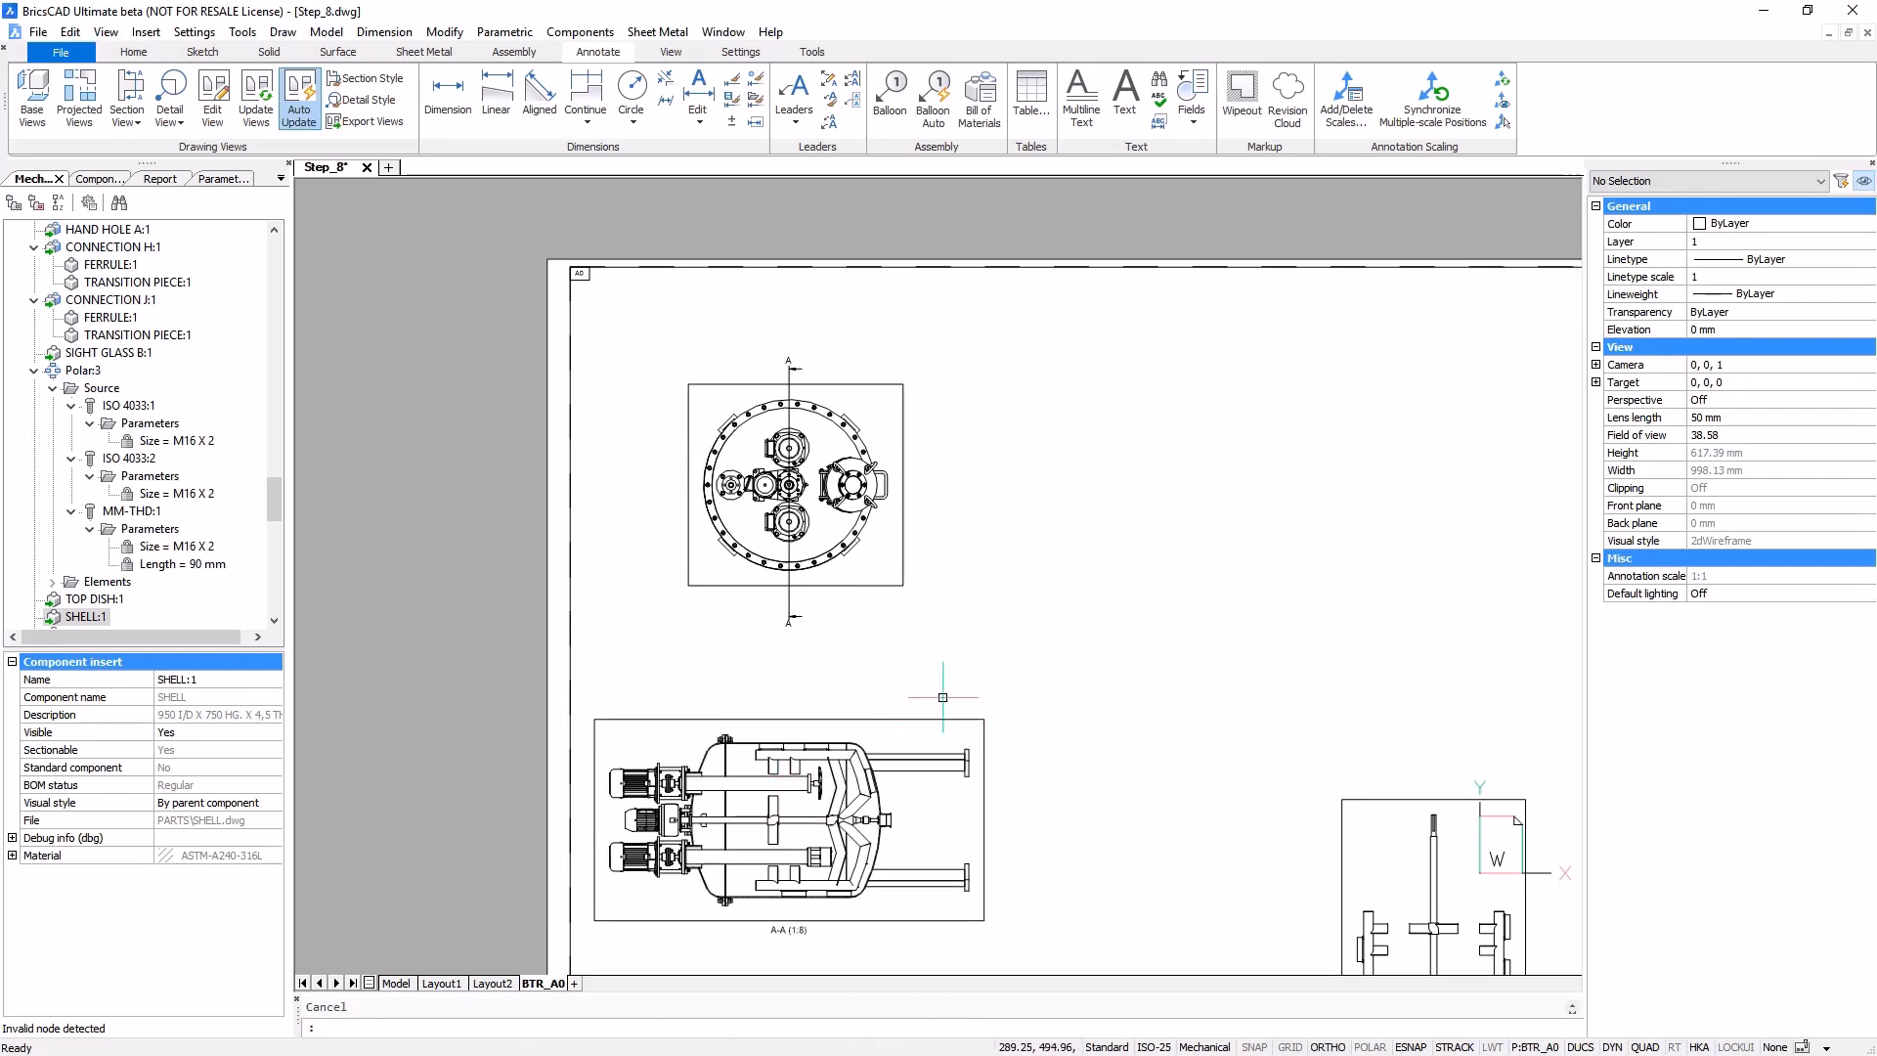
- Rotate the section view 90° clockwise about its centre so the vessel stands upright beneath the top view
click(885, 723)
click(631, 356)
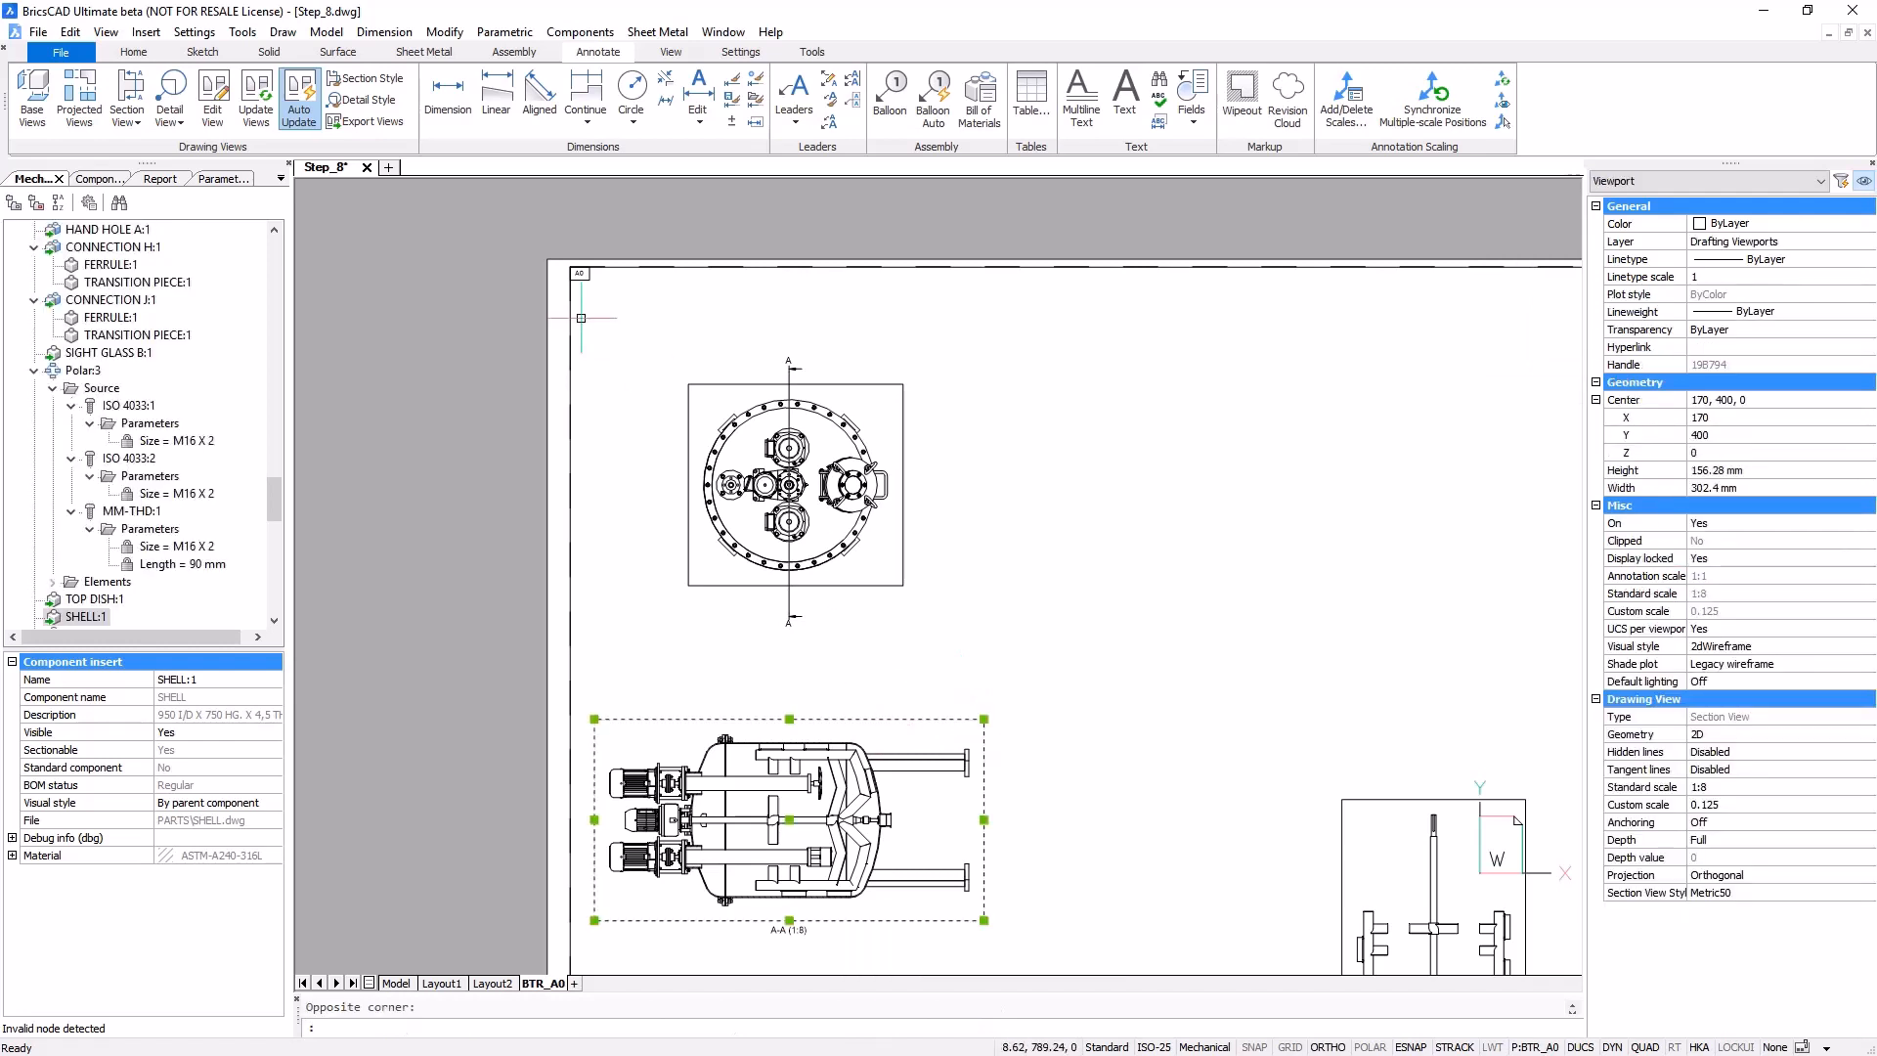
click(202, 52)
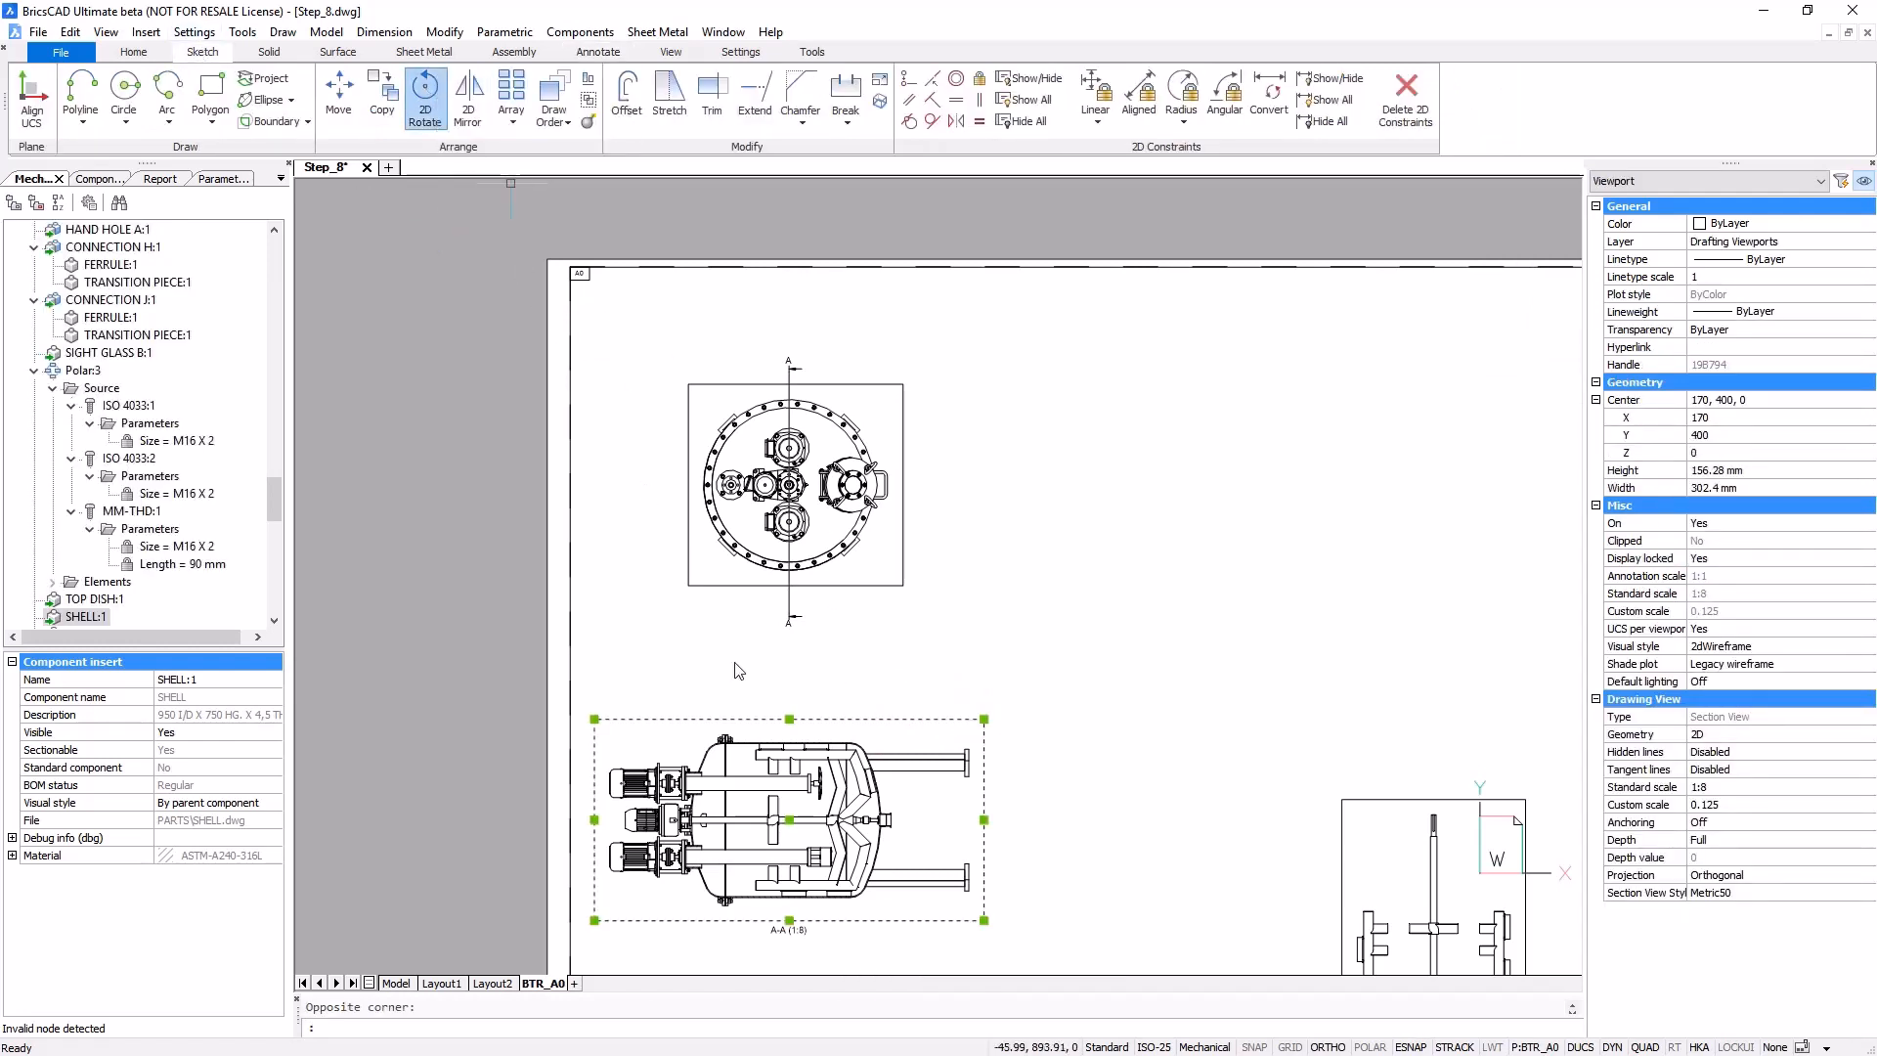
click(425, 99)
click(833, 819)
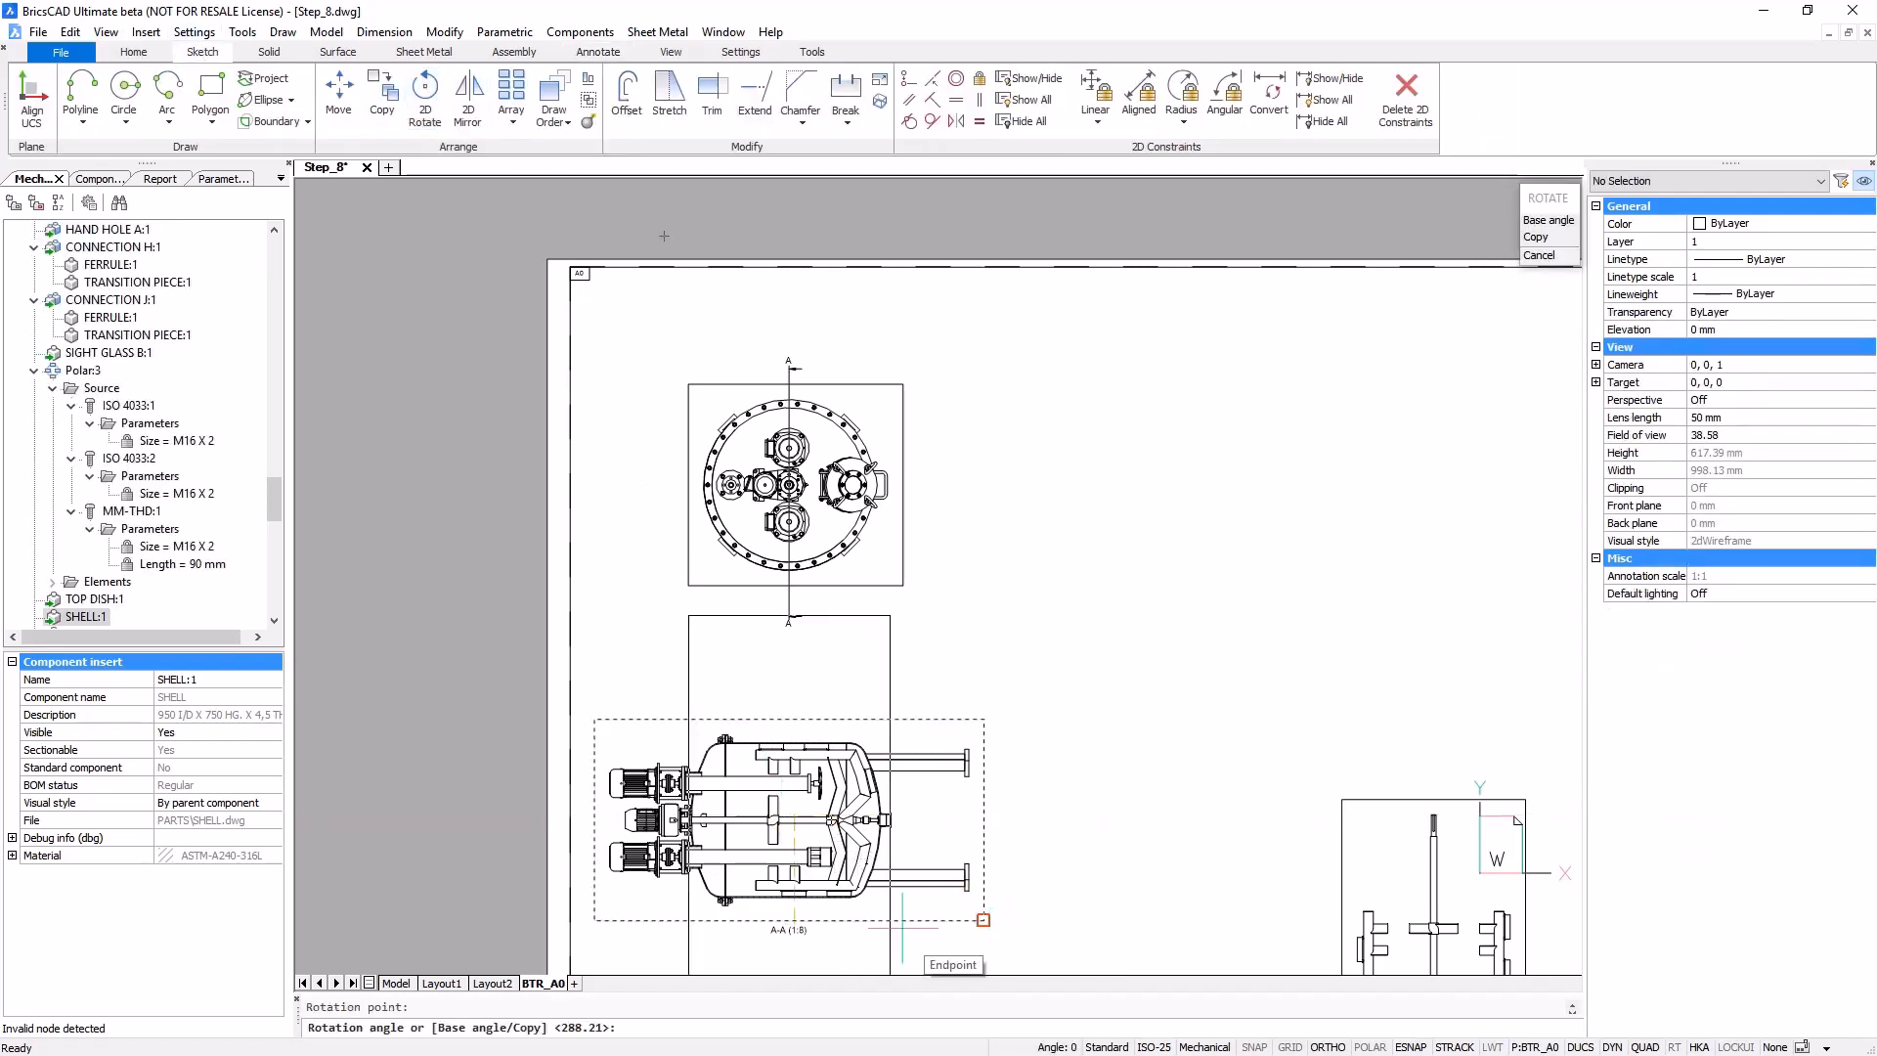
click(838, 942)
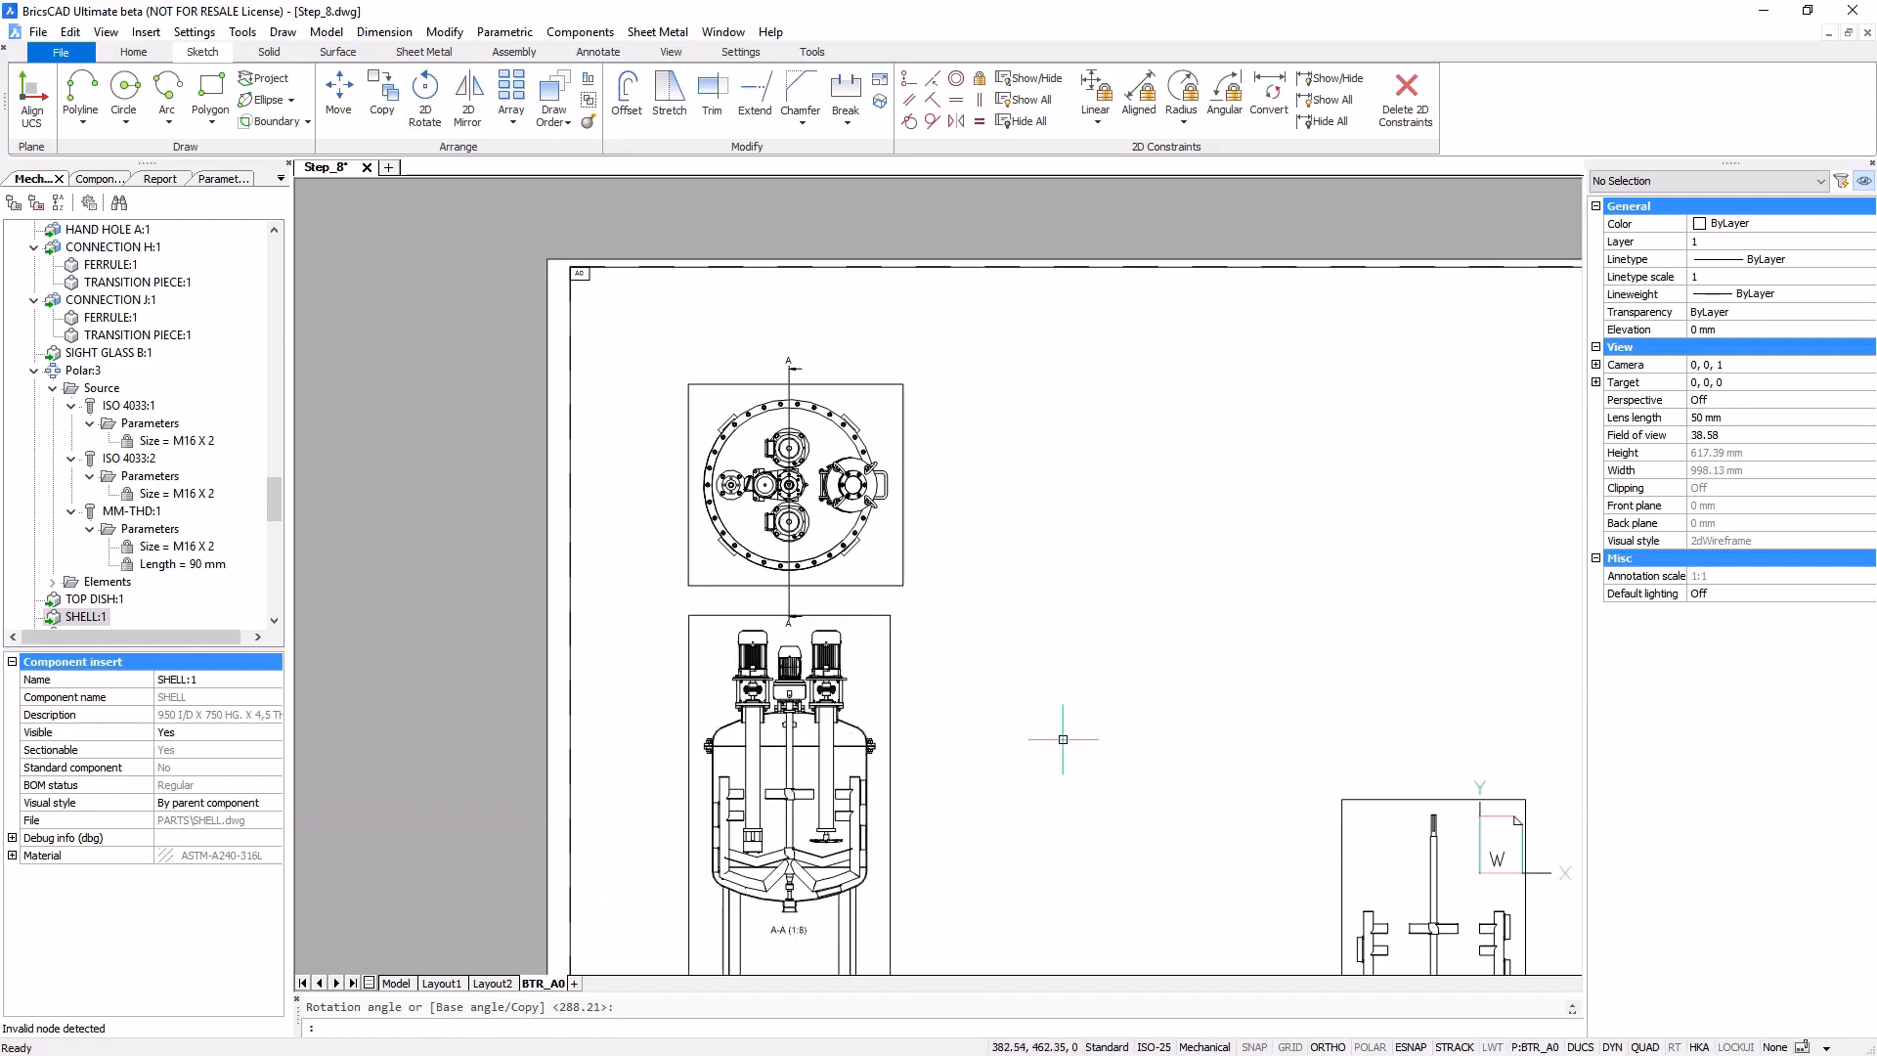
- Delete the A-A (1:8) label inside the section view
scroll(1048, 735, down, 3)
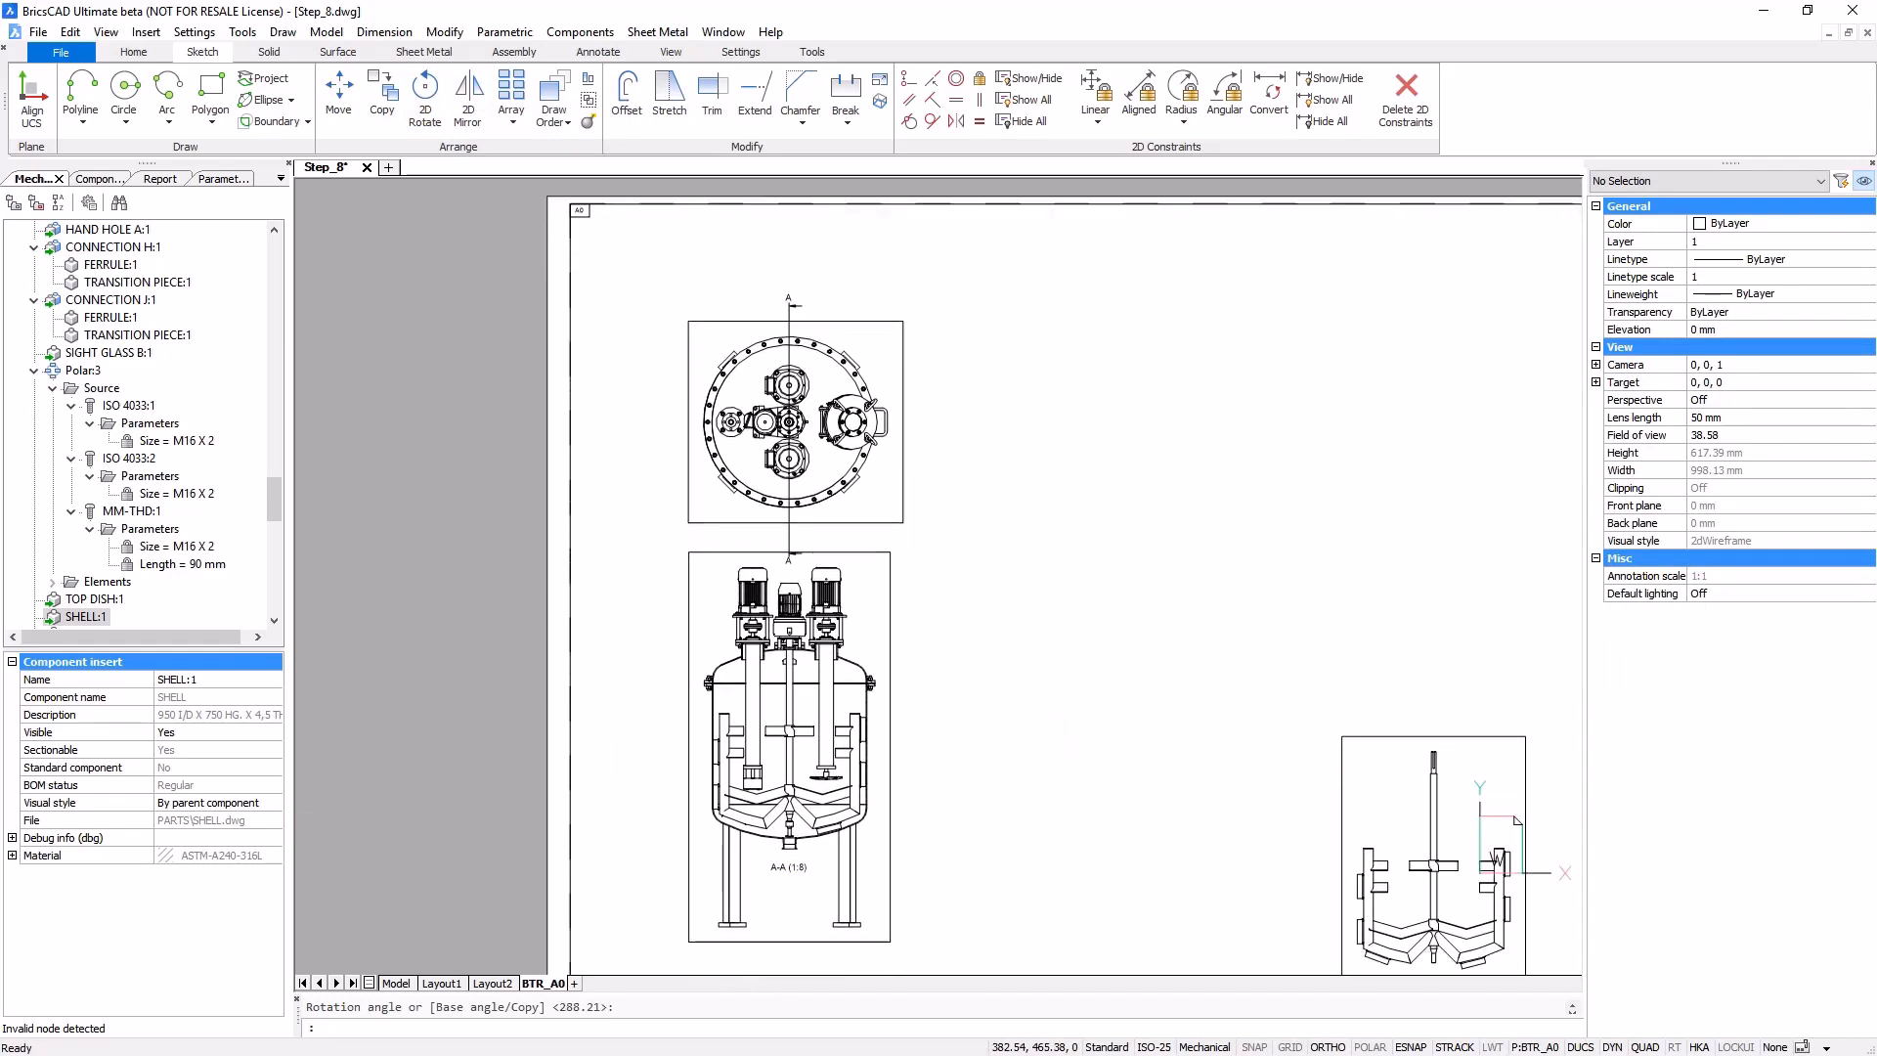
scroll(1046, 731, up, 2)
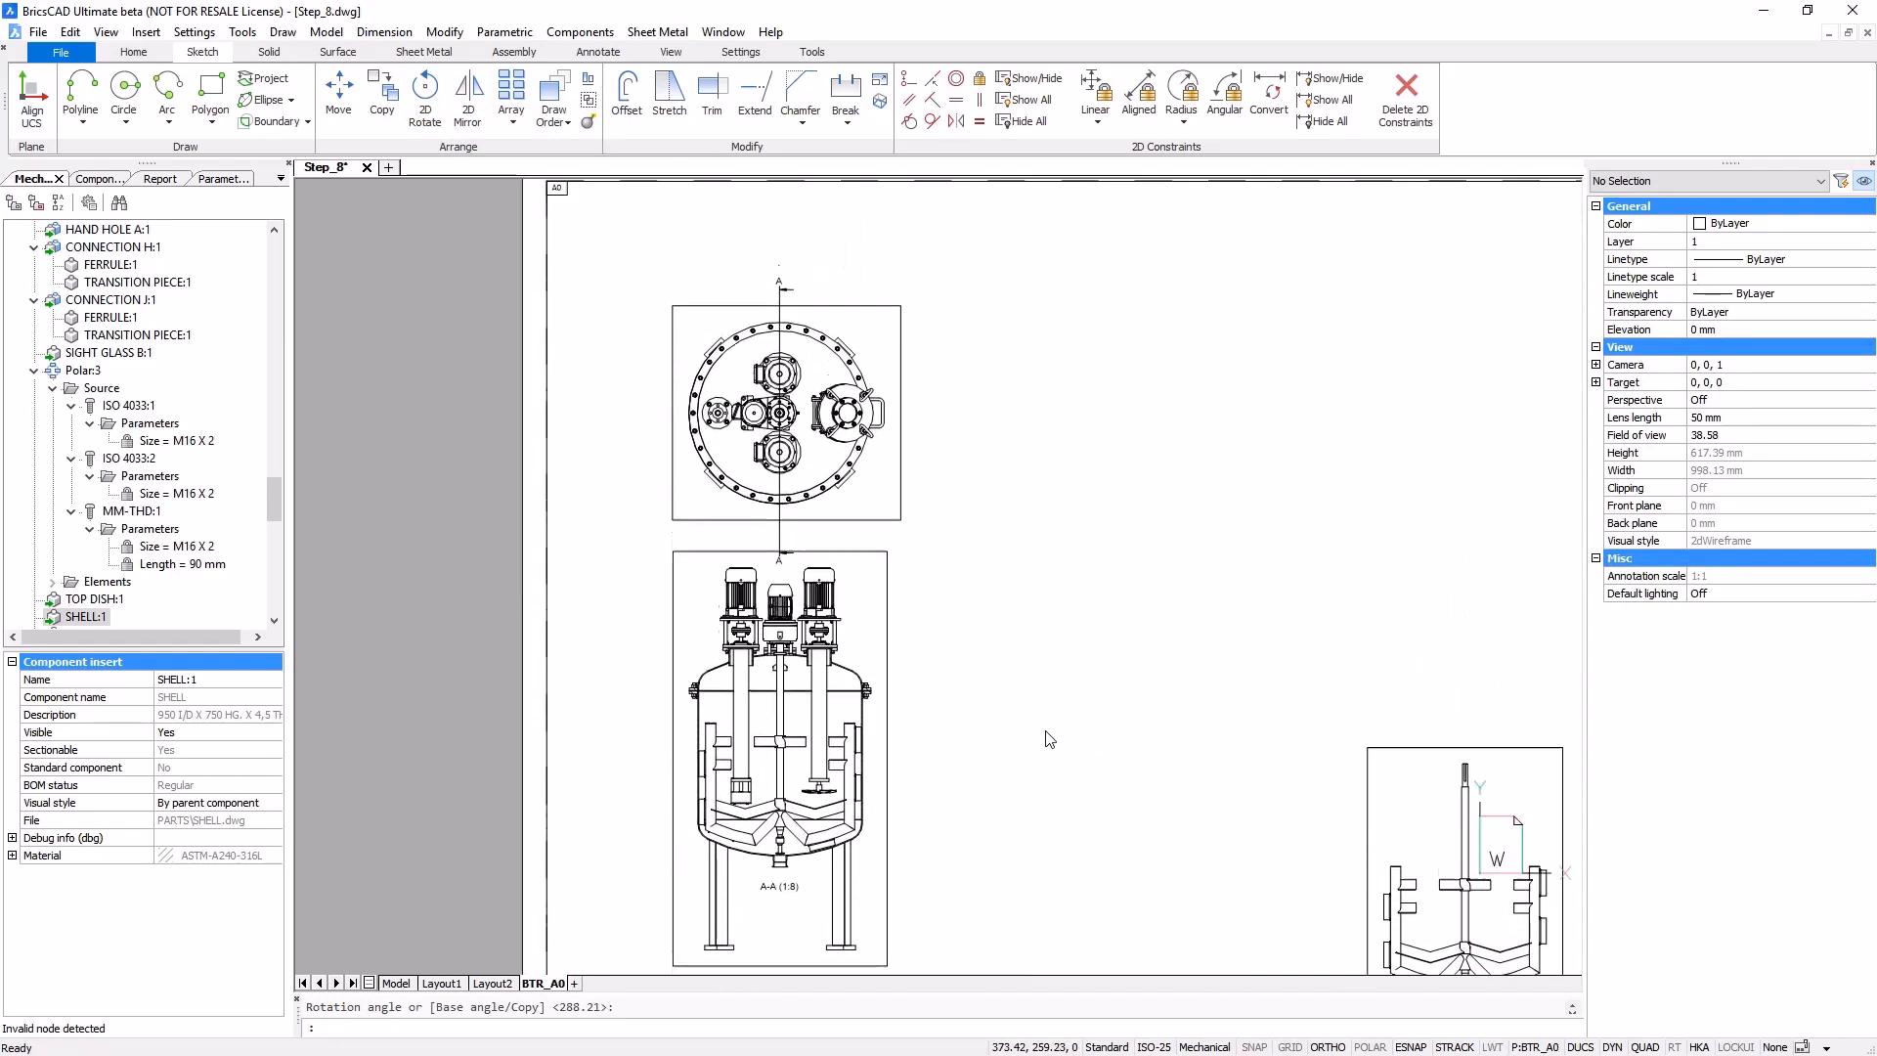
click(785, 902)
key(Delete)
- Move the section line on the top view to the _HIDDEN layer and acknowledge the frozen-layer notice
click(809, 548)
click(774, 551)
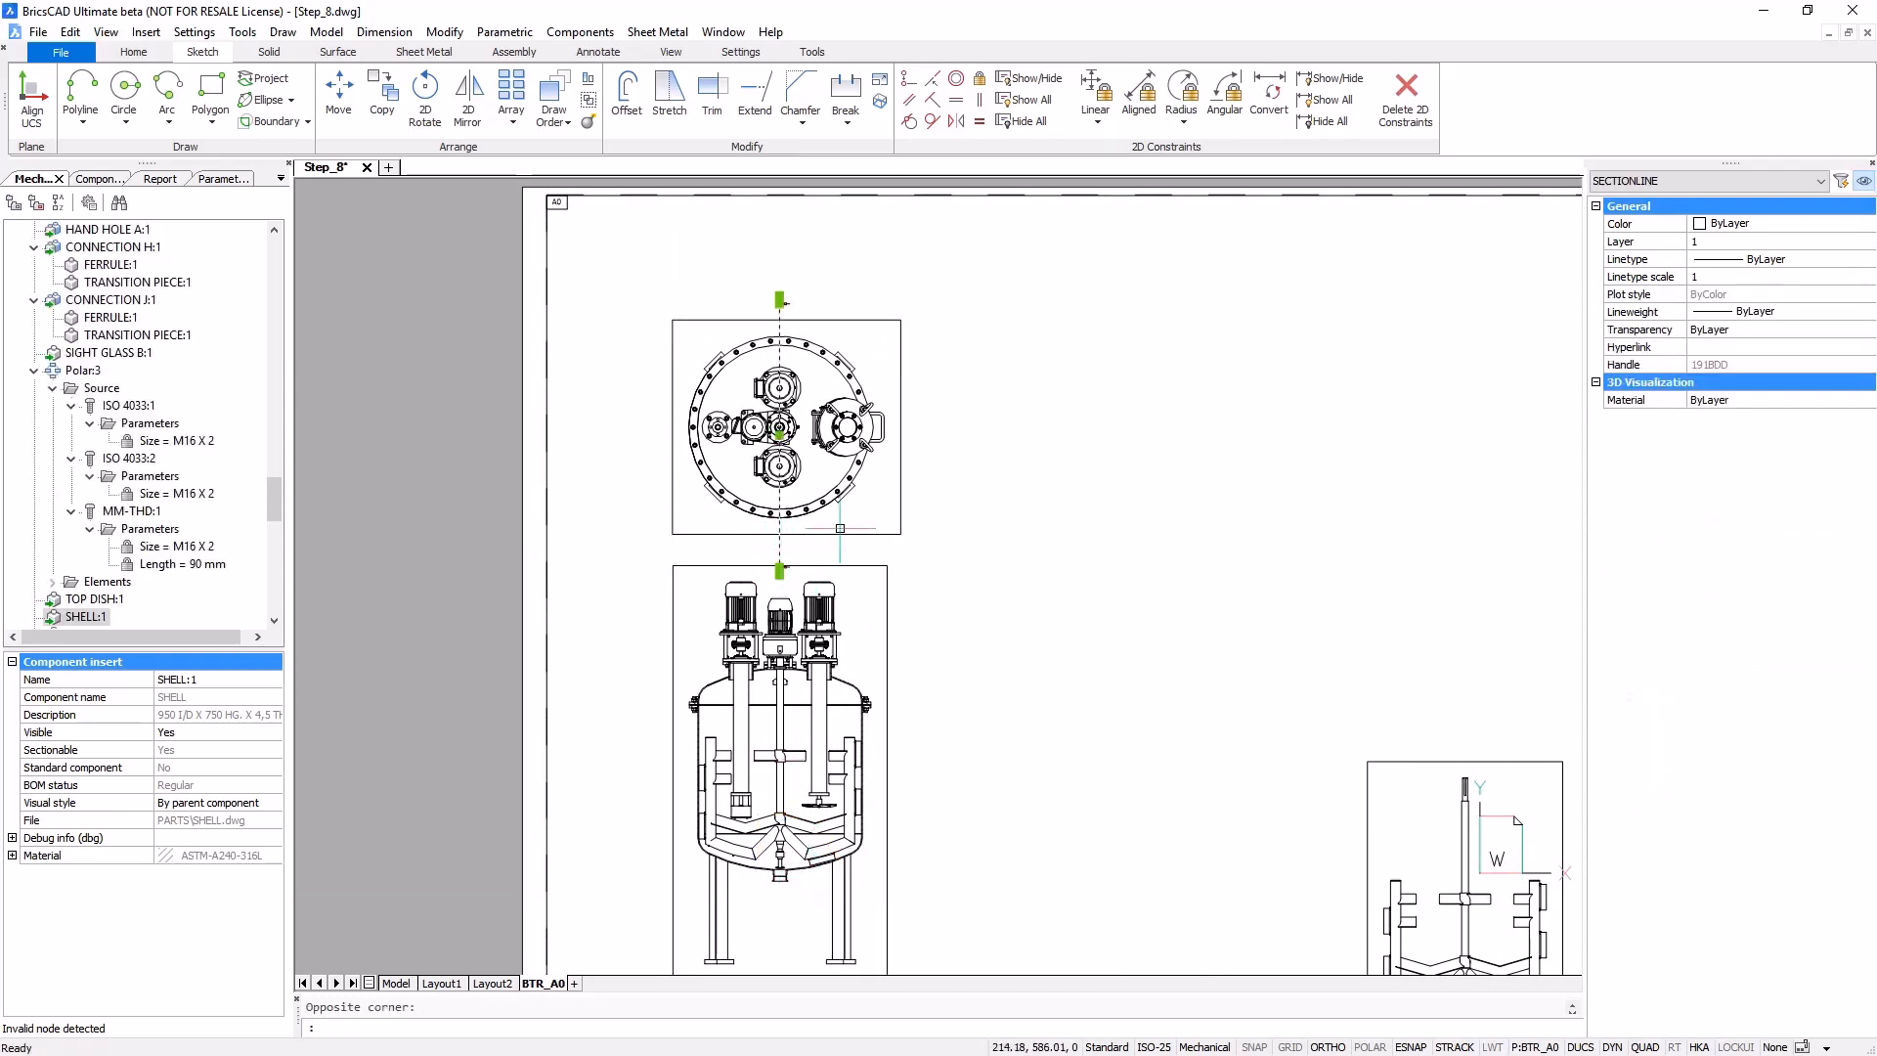
click(134, 52)
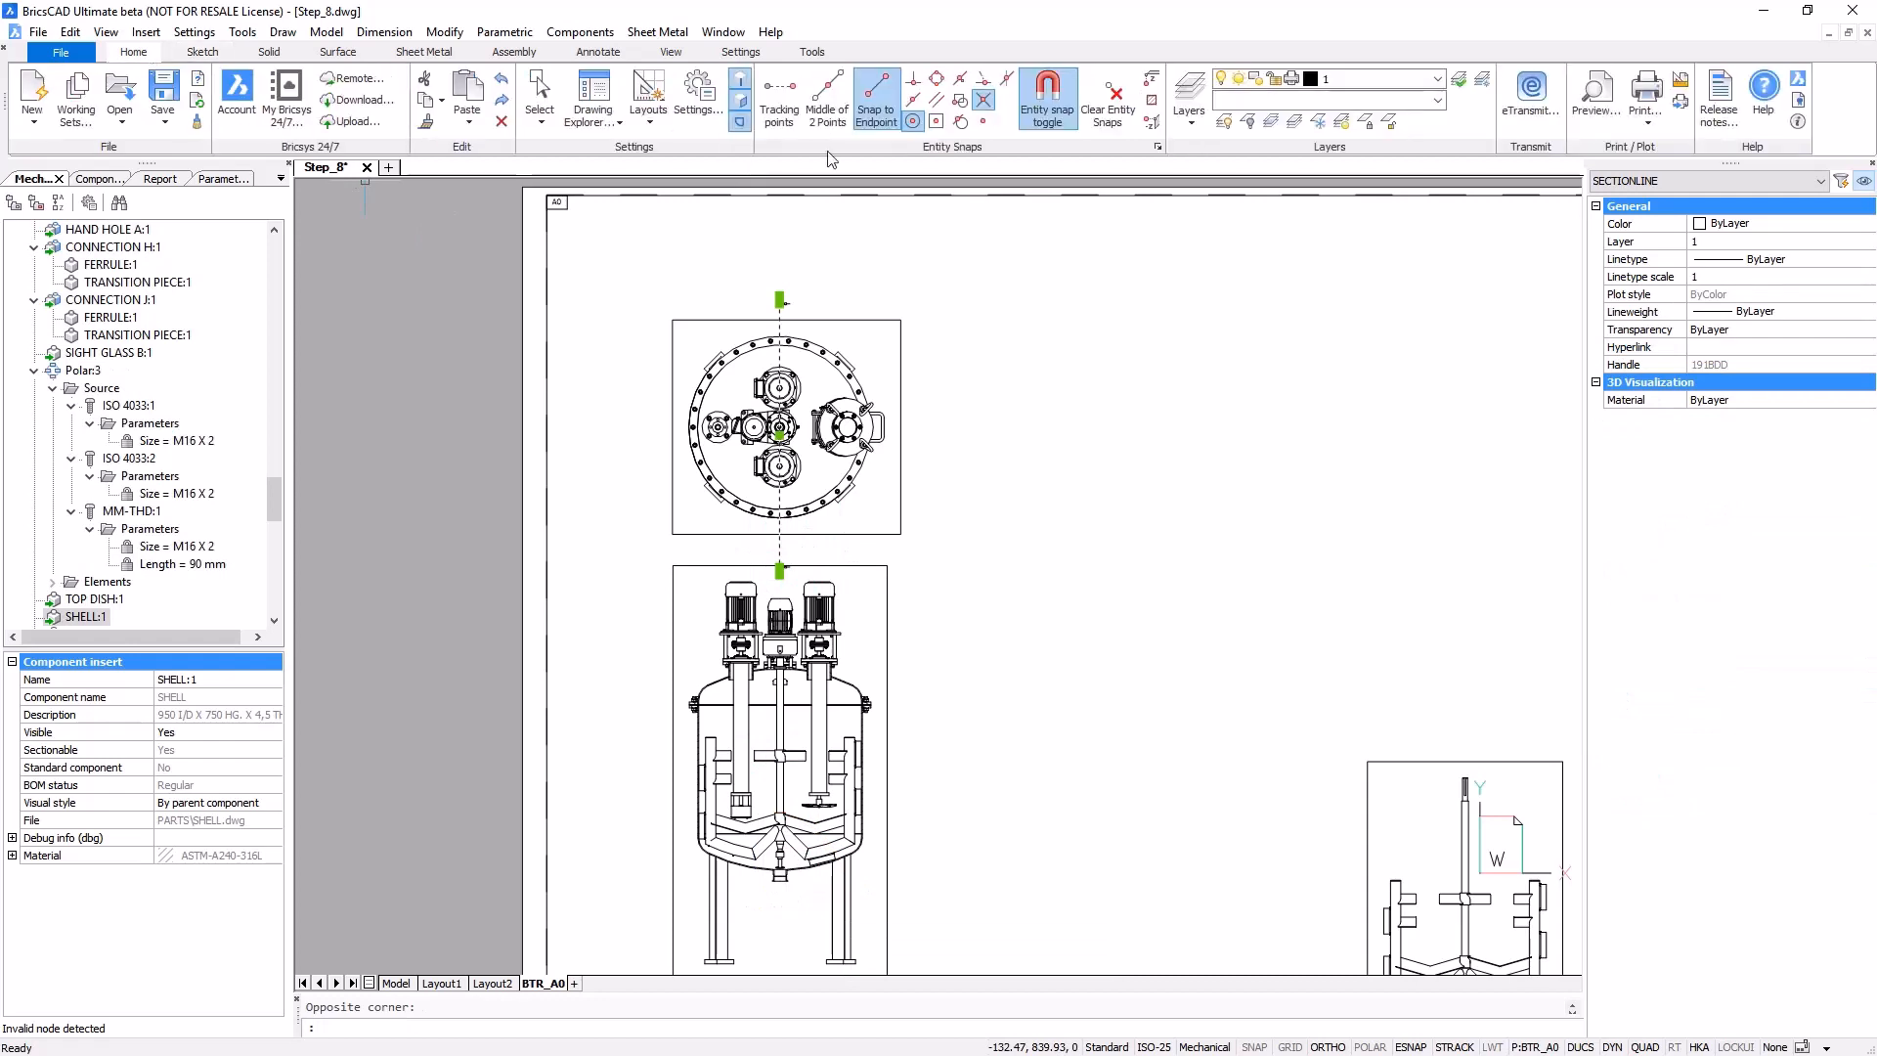
click(1437, 80)
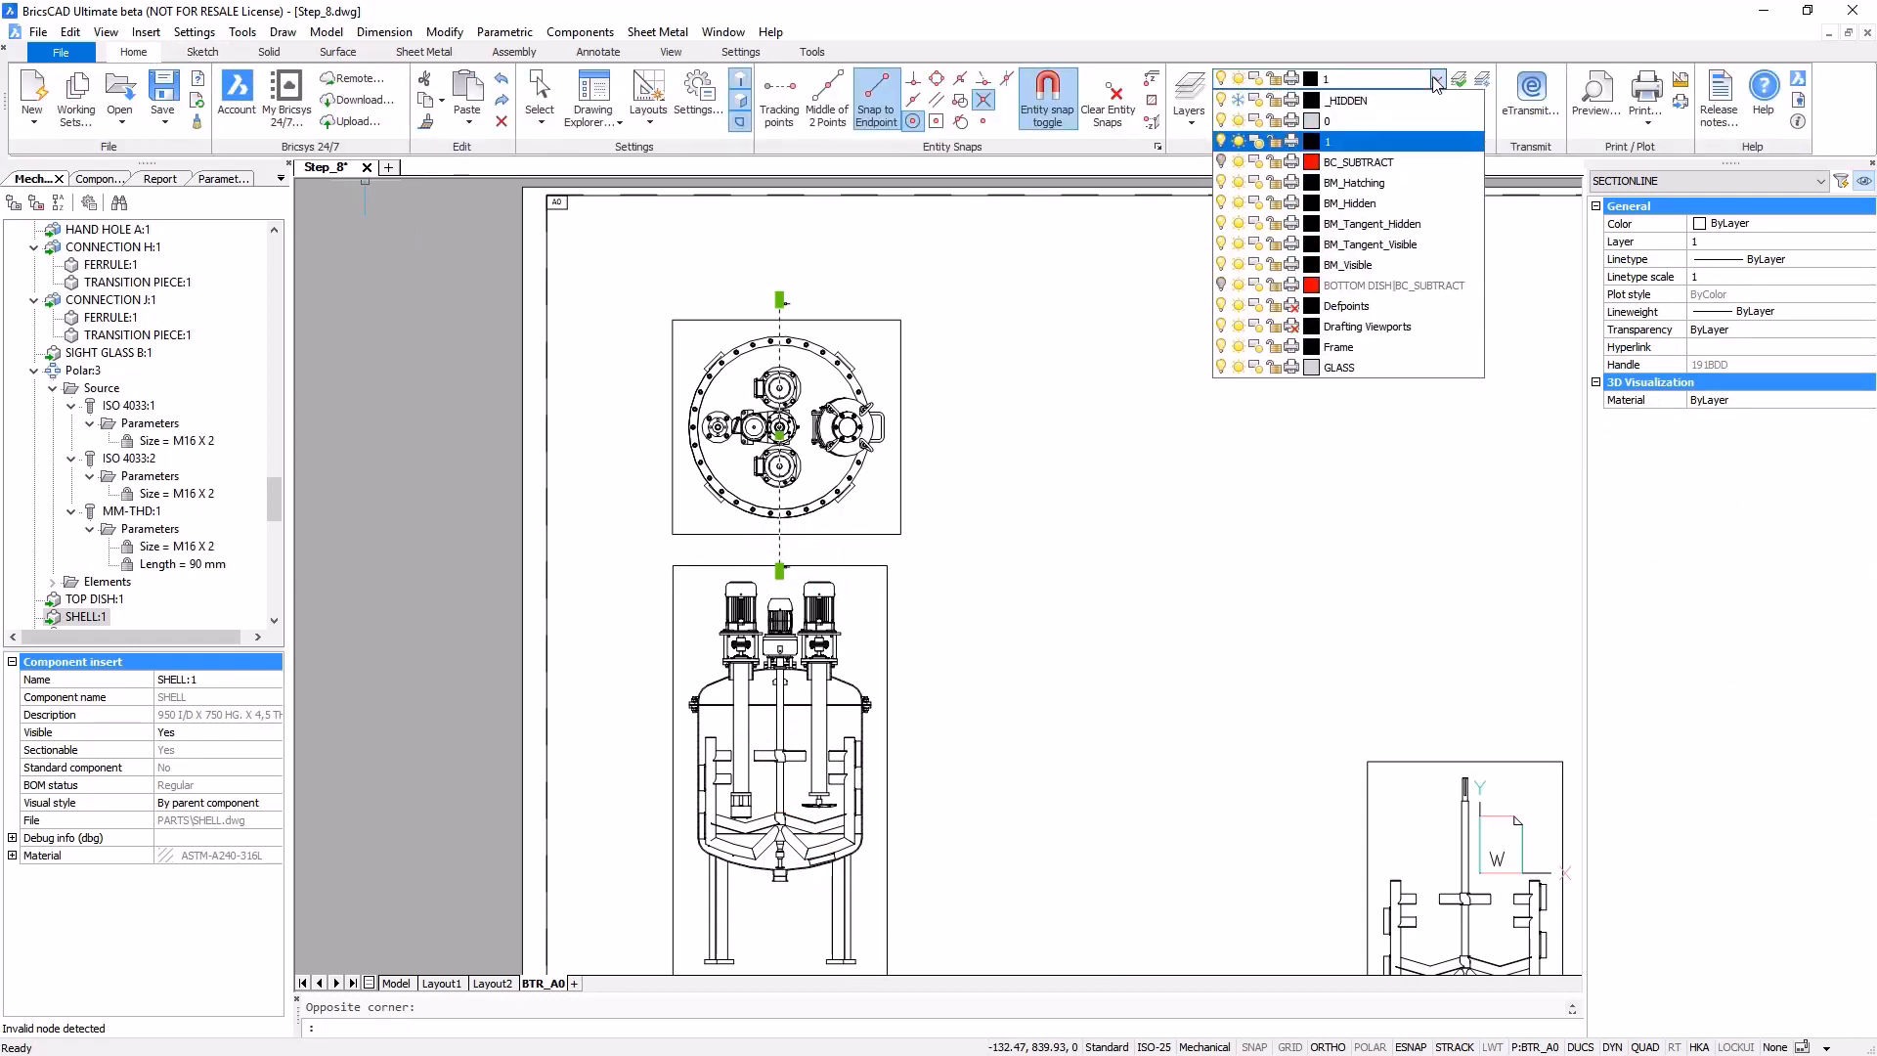
click(1351, 94)
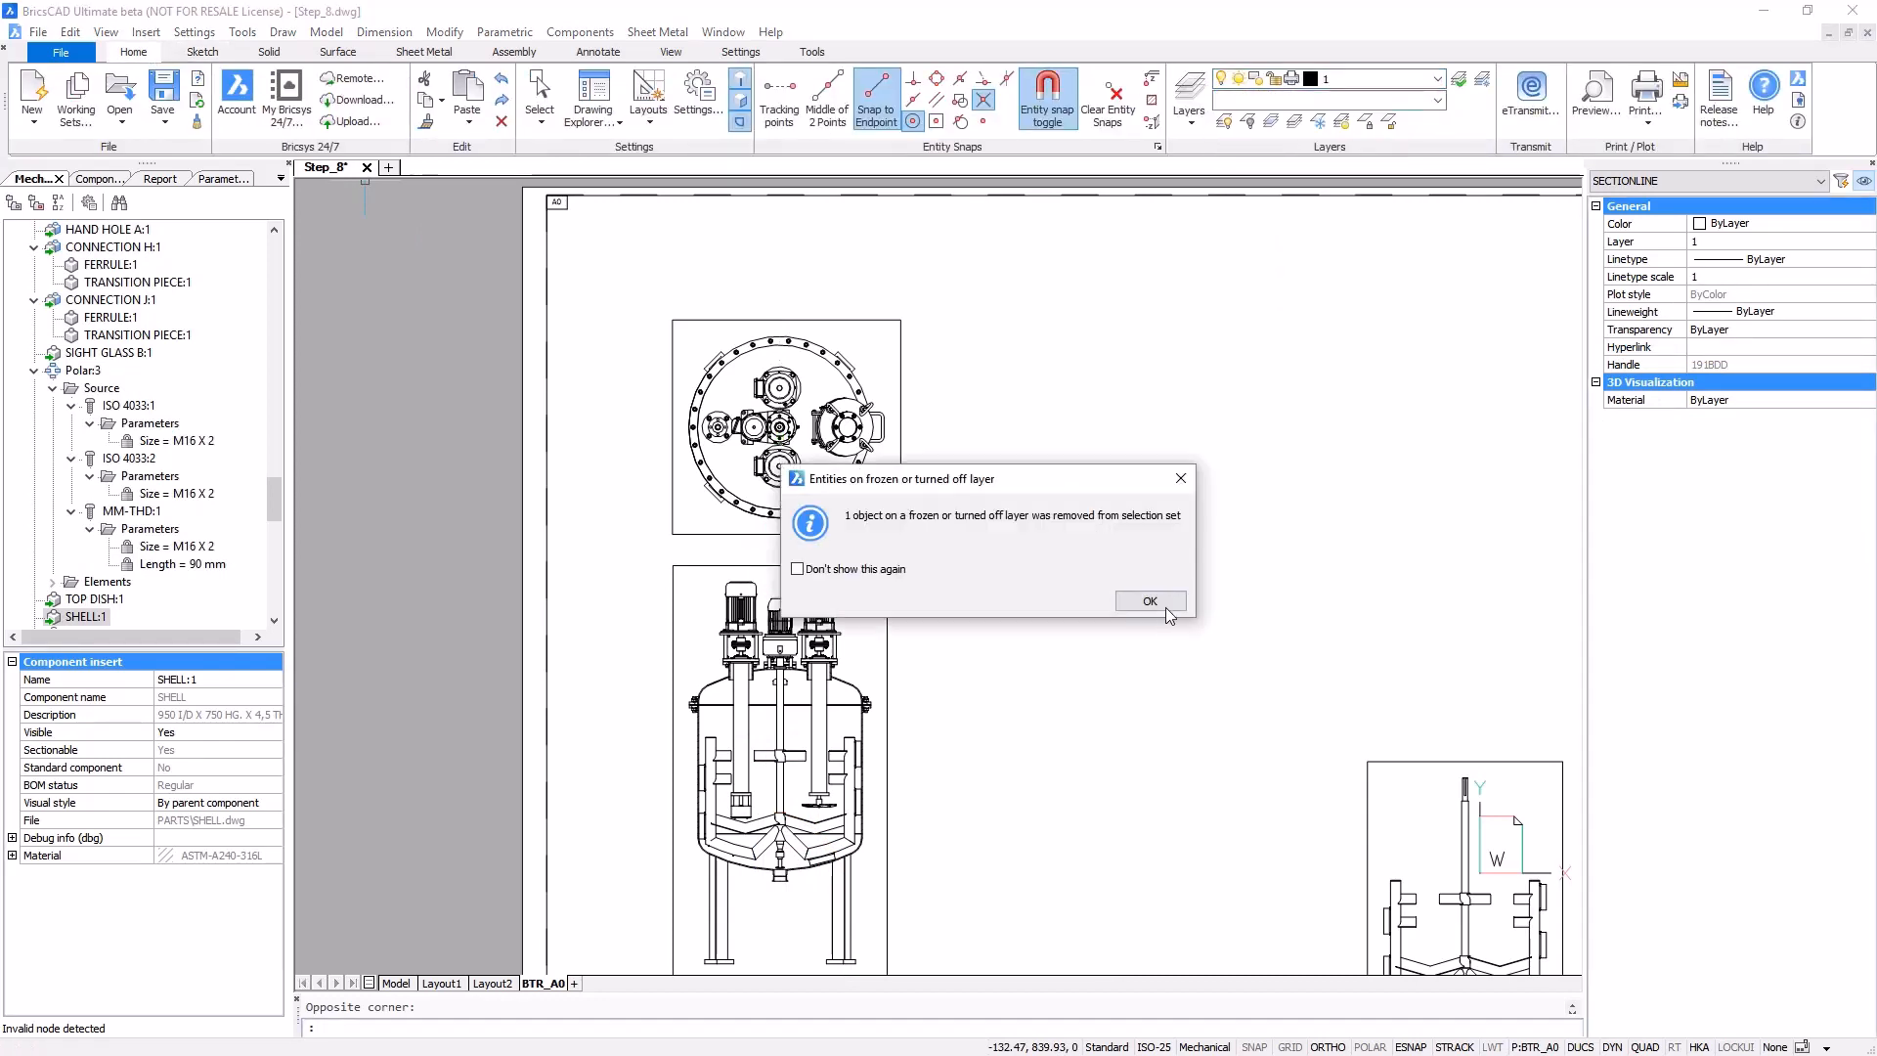
click(1169, 603)
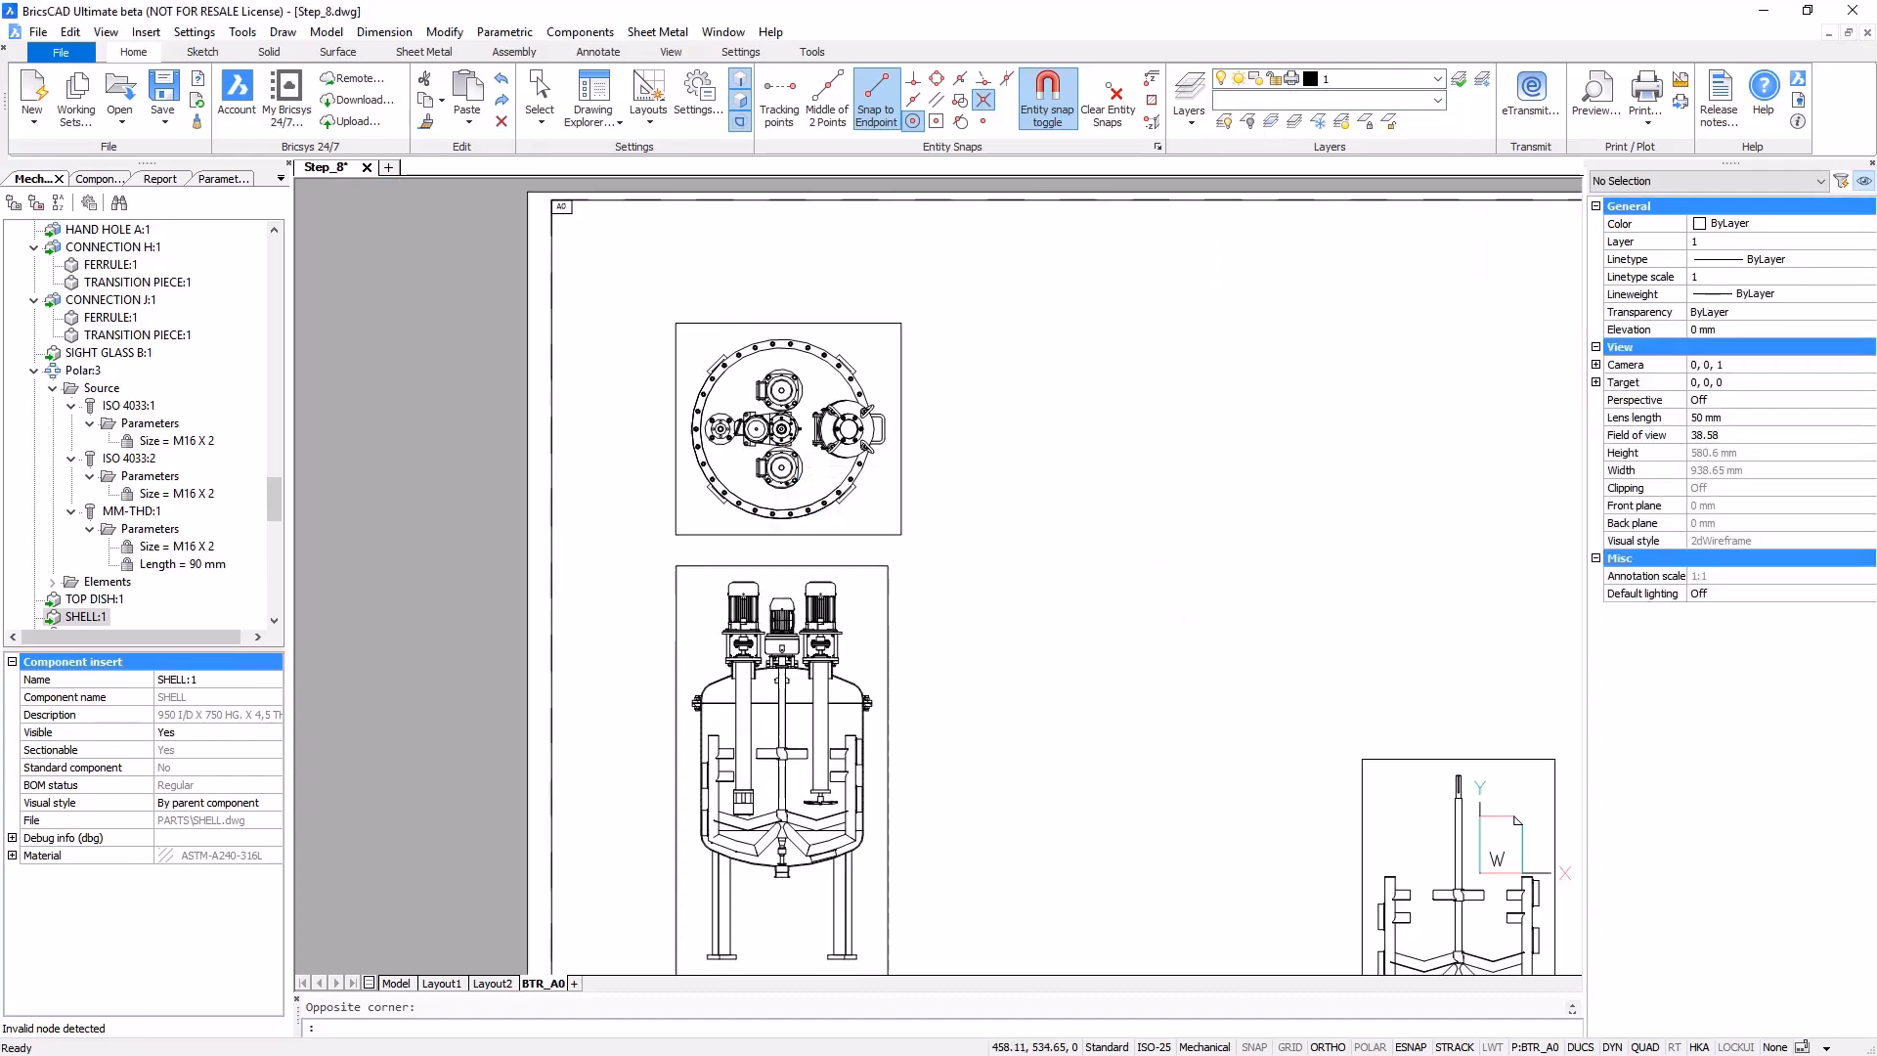
- Close the Step_8 drawing without saving its changes
scroll(1188, 577, down, 1)
middle_drag(1202, 561, 1131, 558)
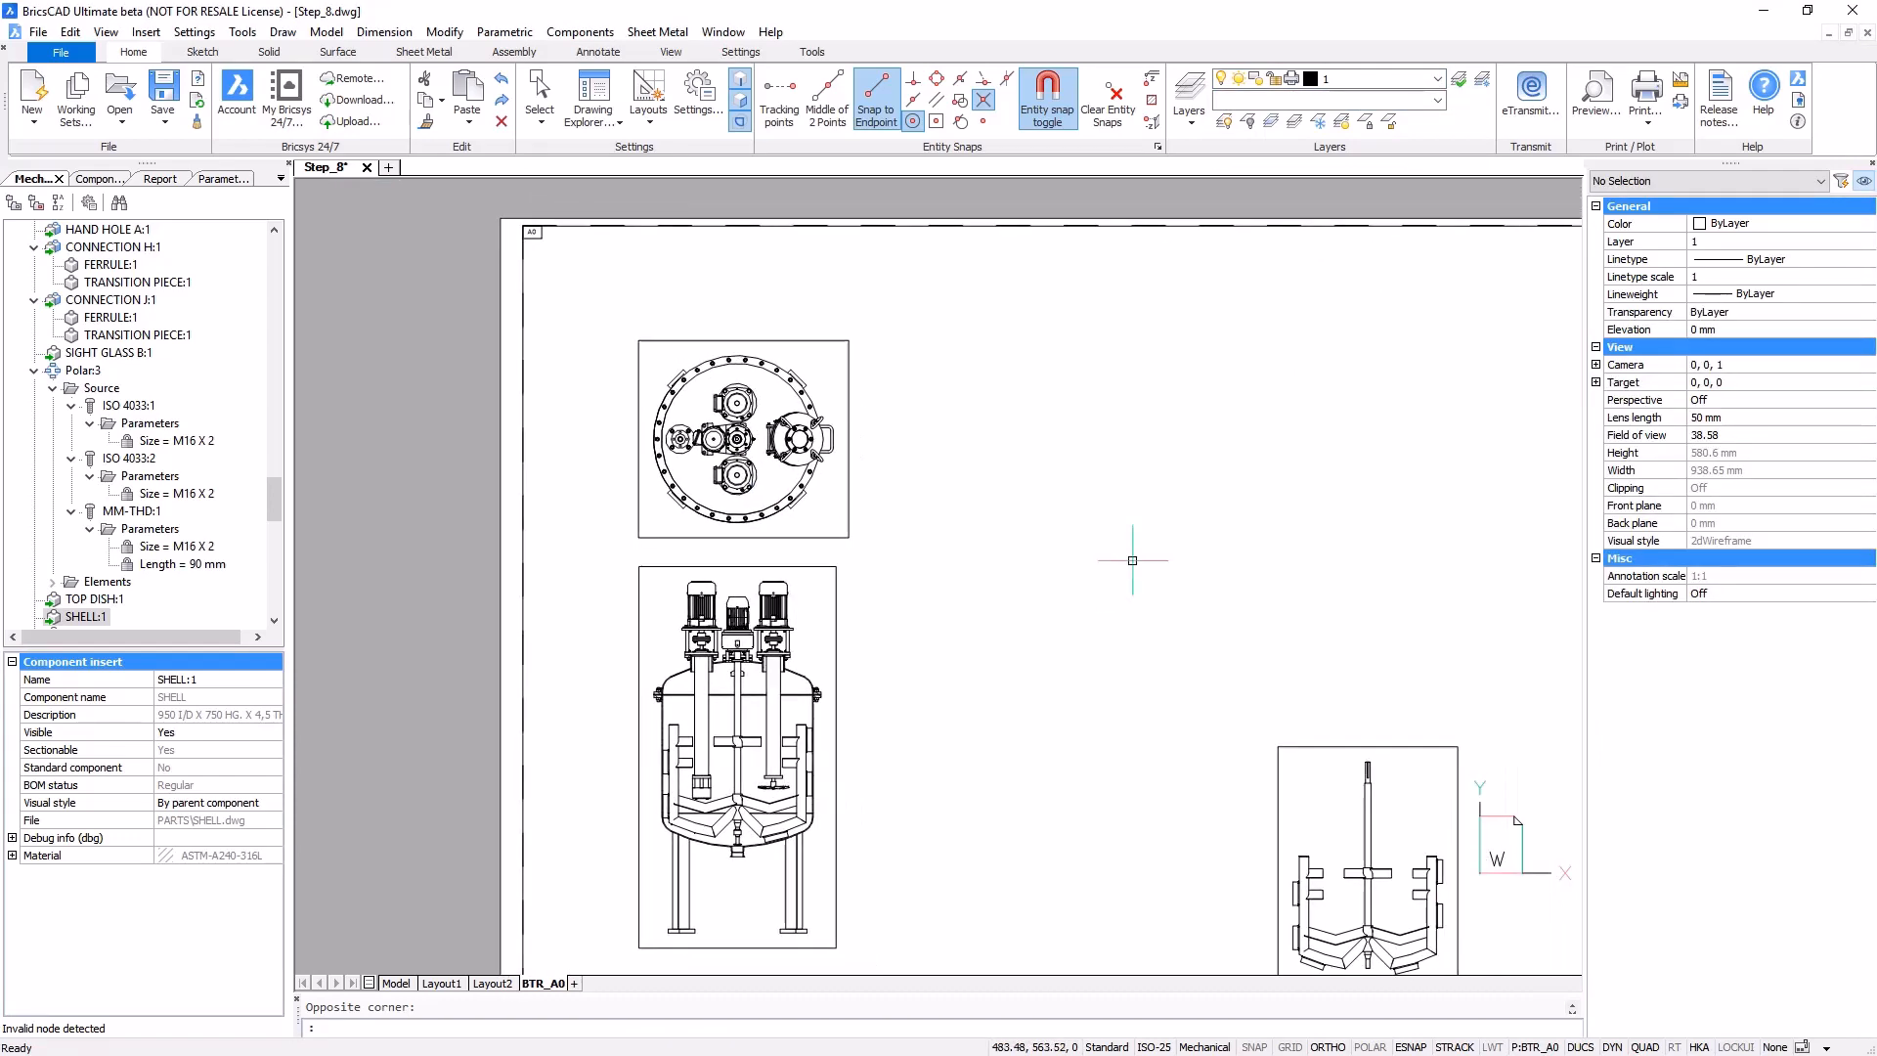
click(368, 168)
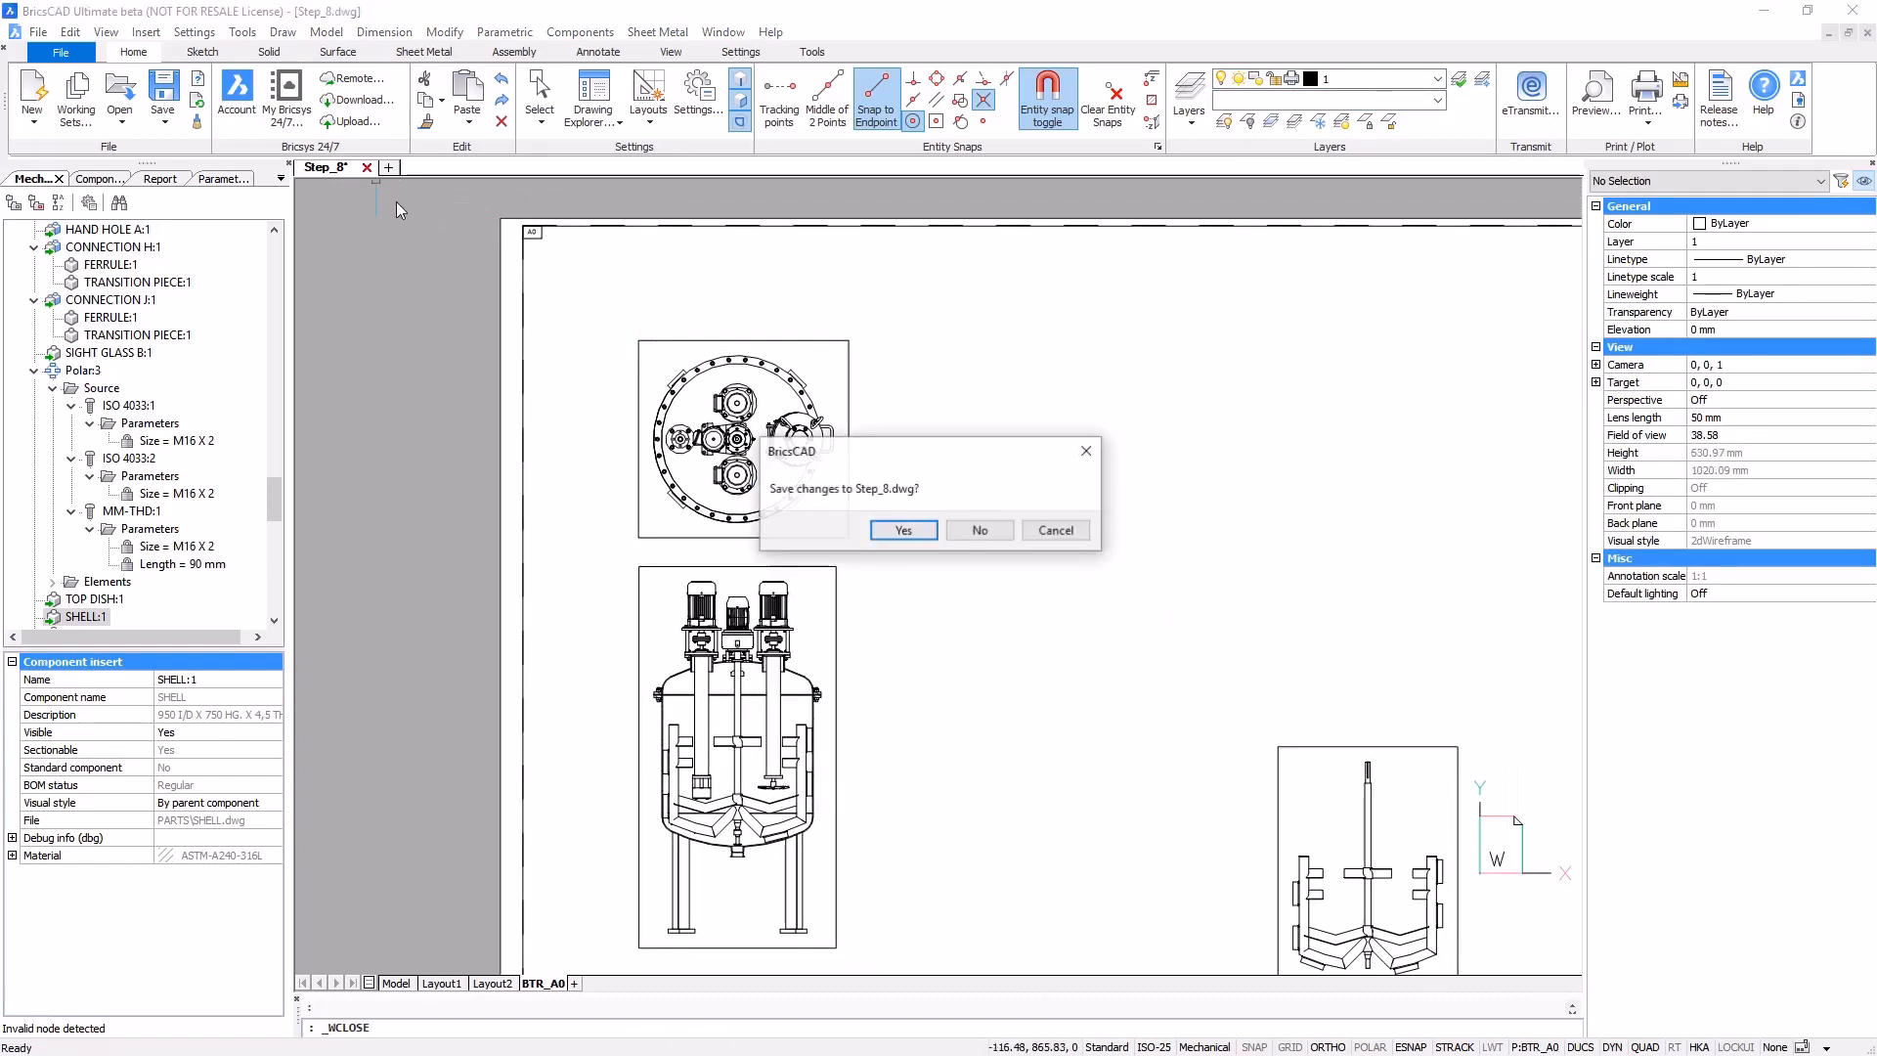
click(979, 531)
- Open the drawing Step_11.dwg from the #13449 folder
click(61, 52)
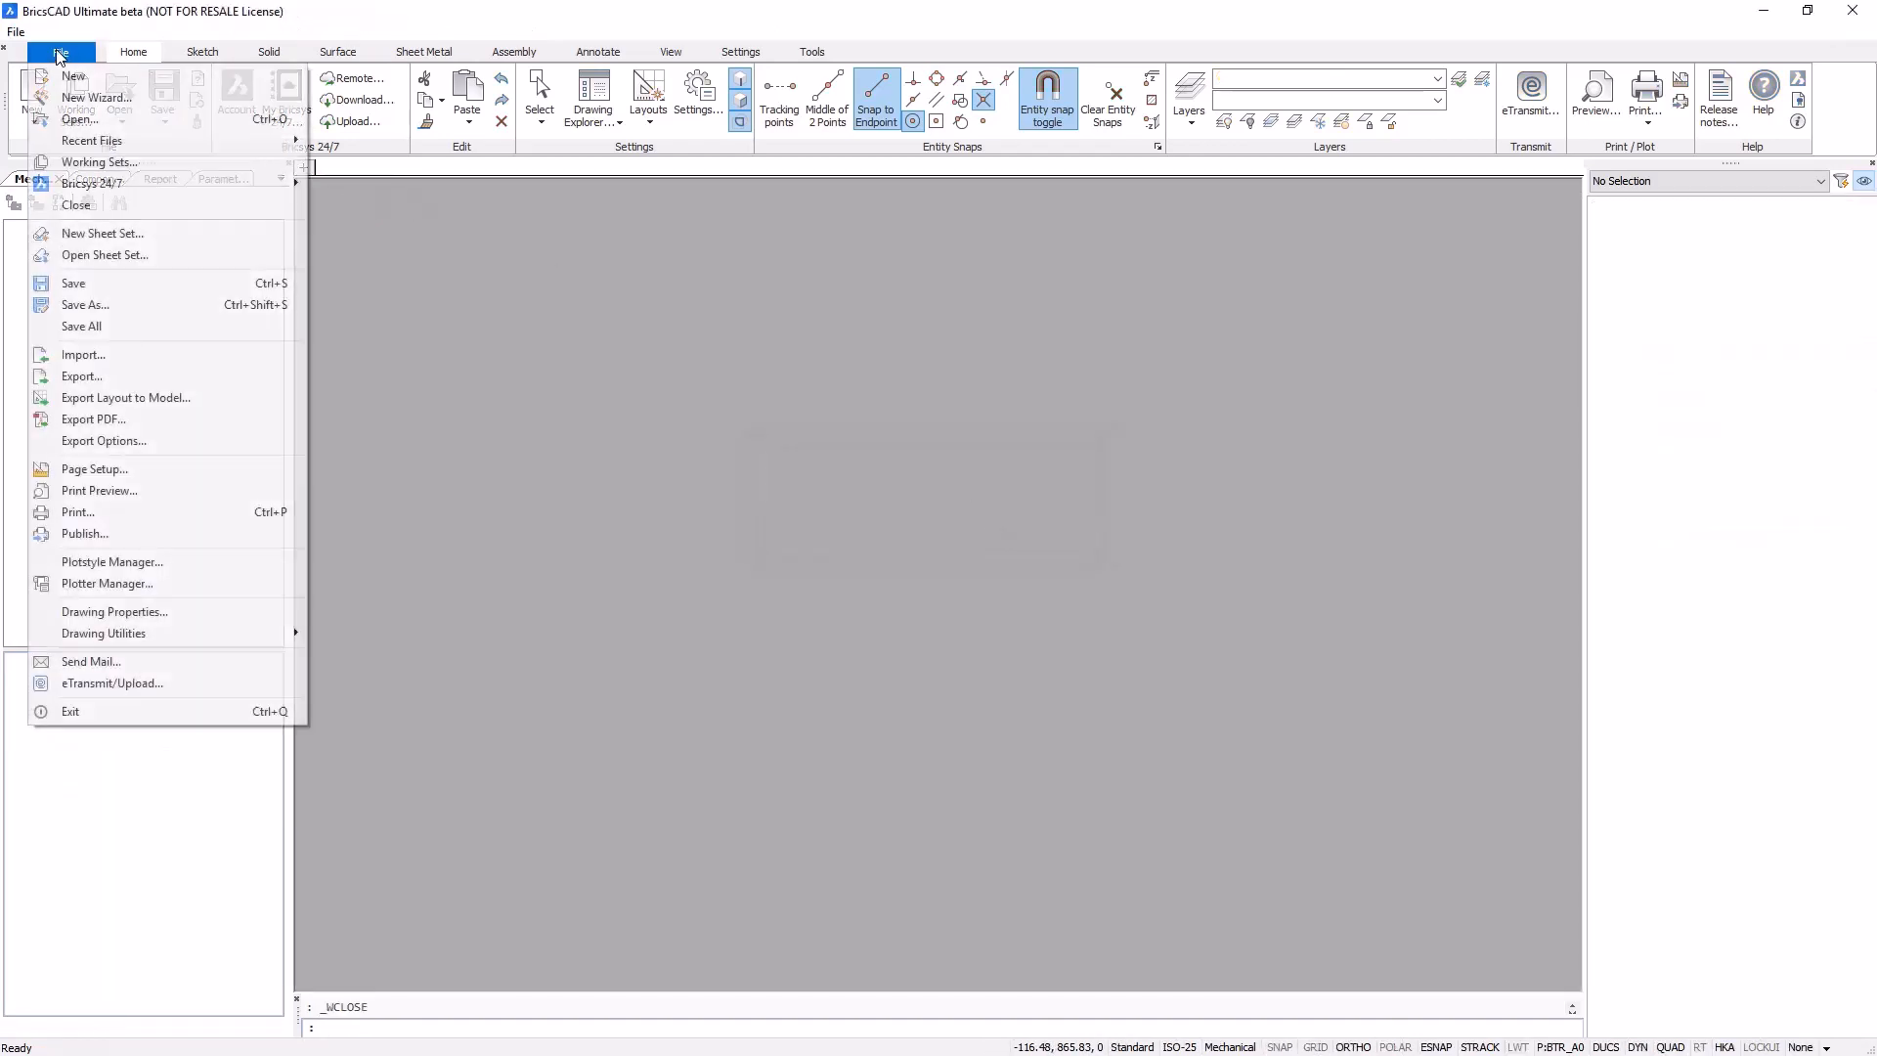
click(84, 92)
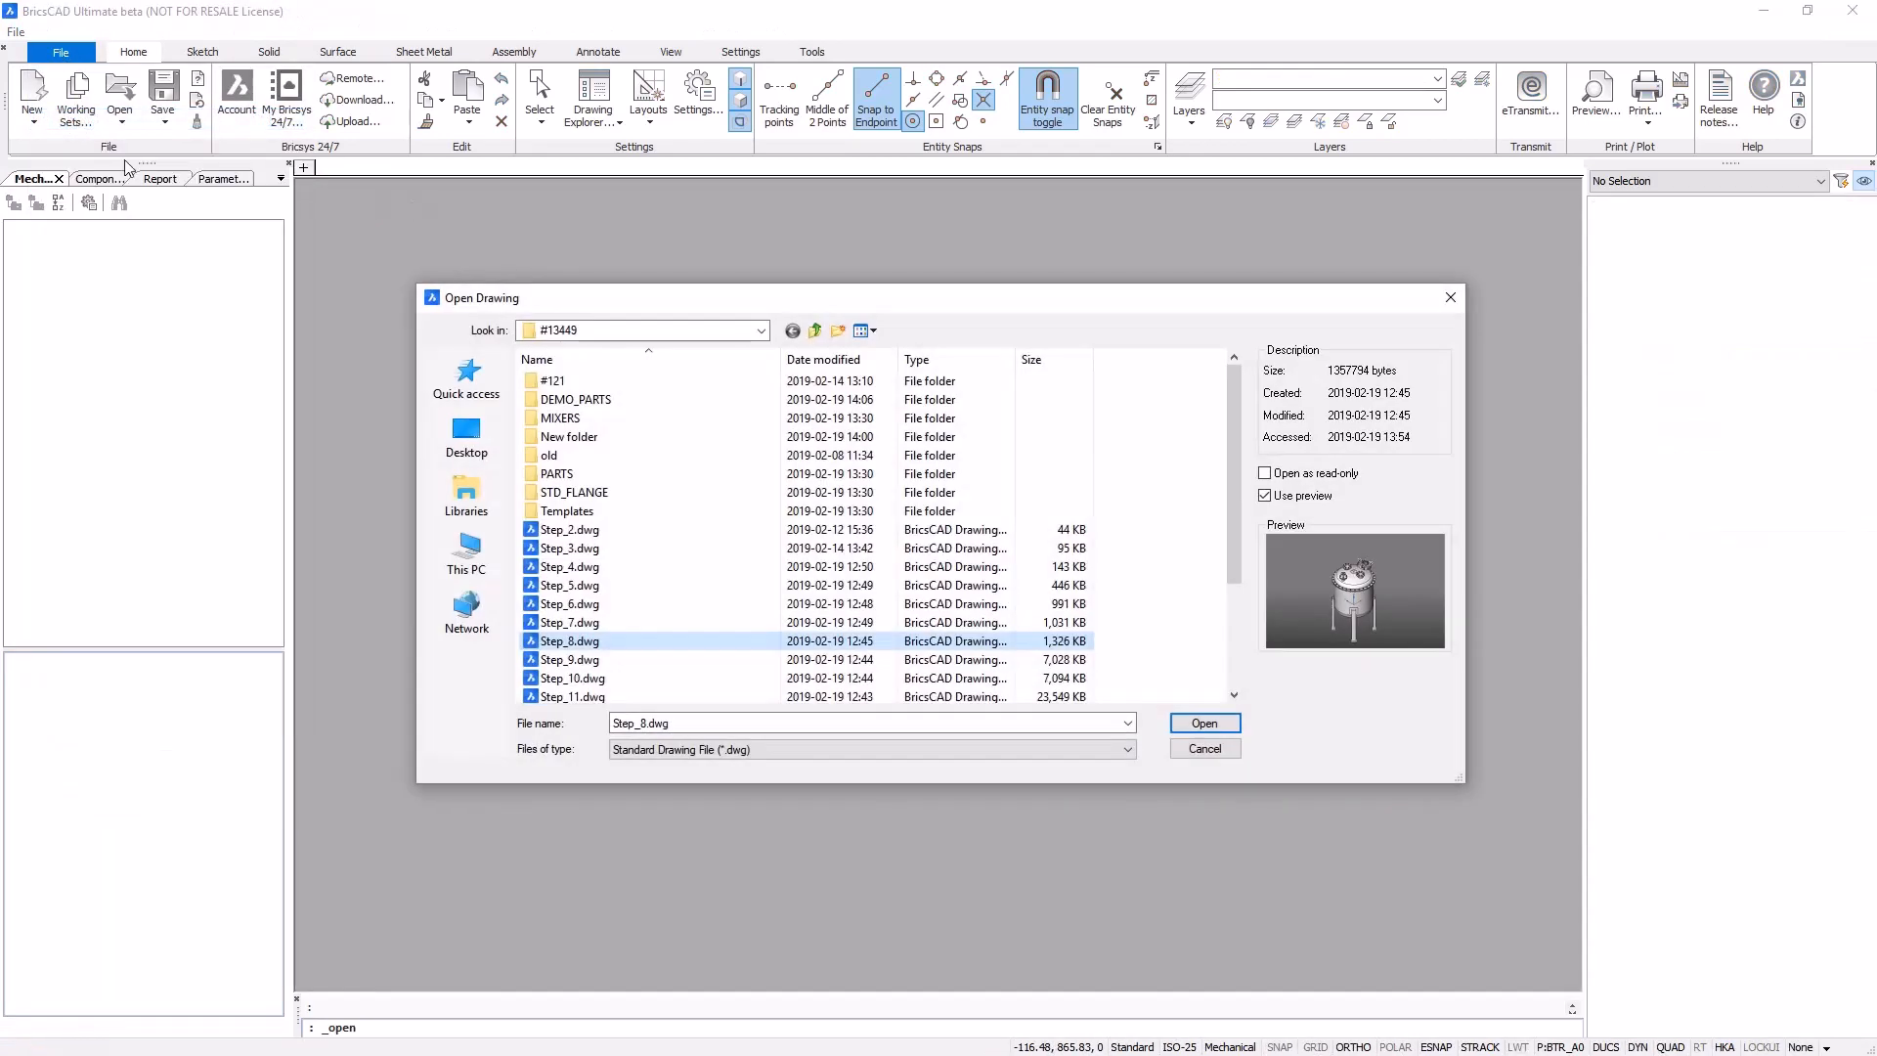
click(576, 661)
click(585, 681)
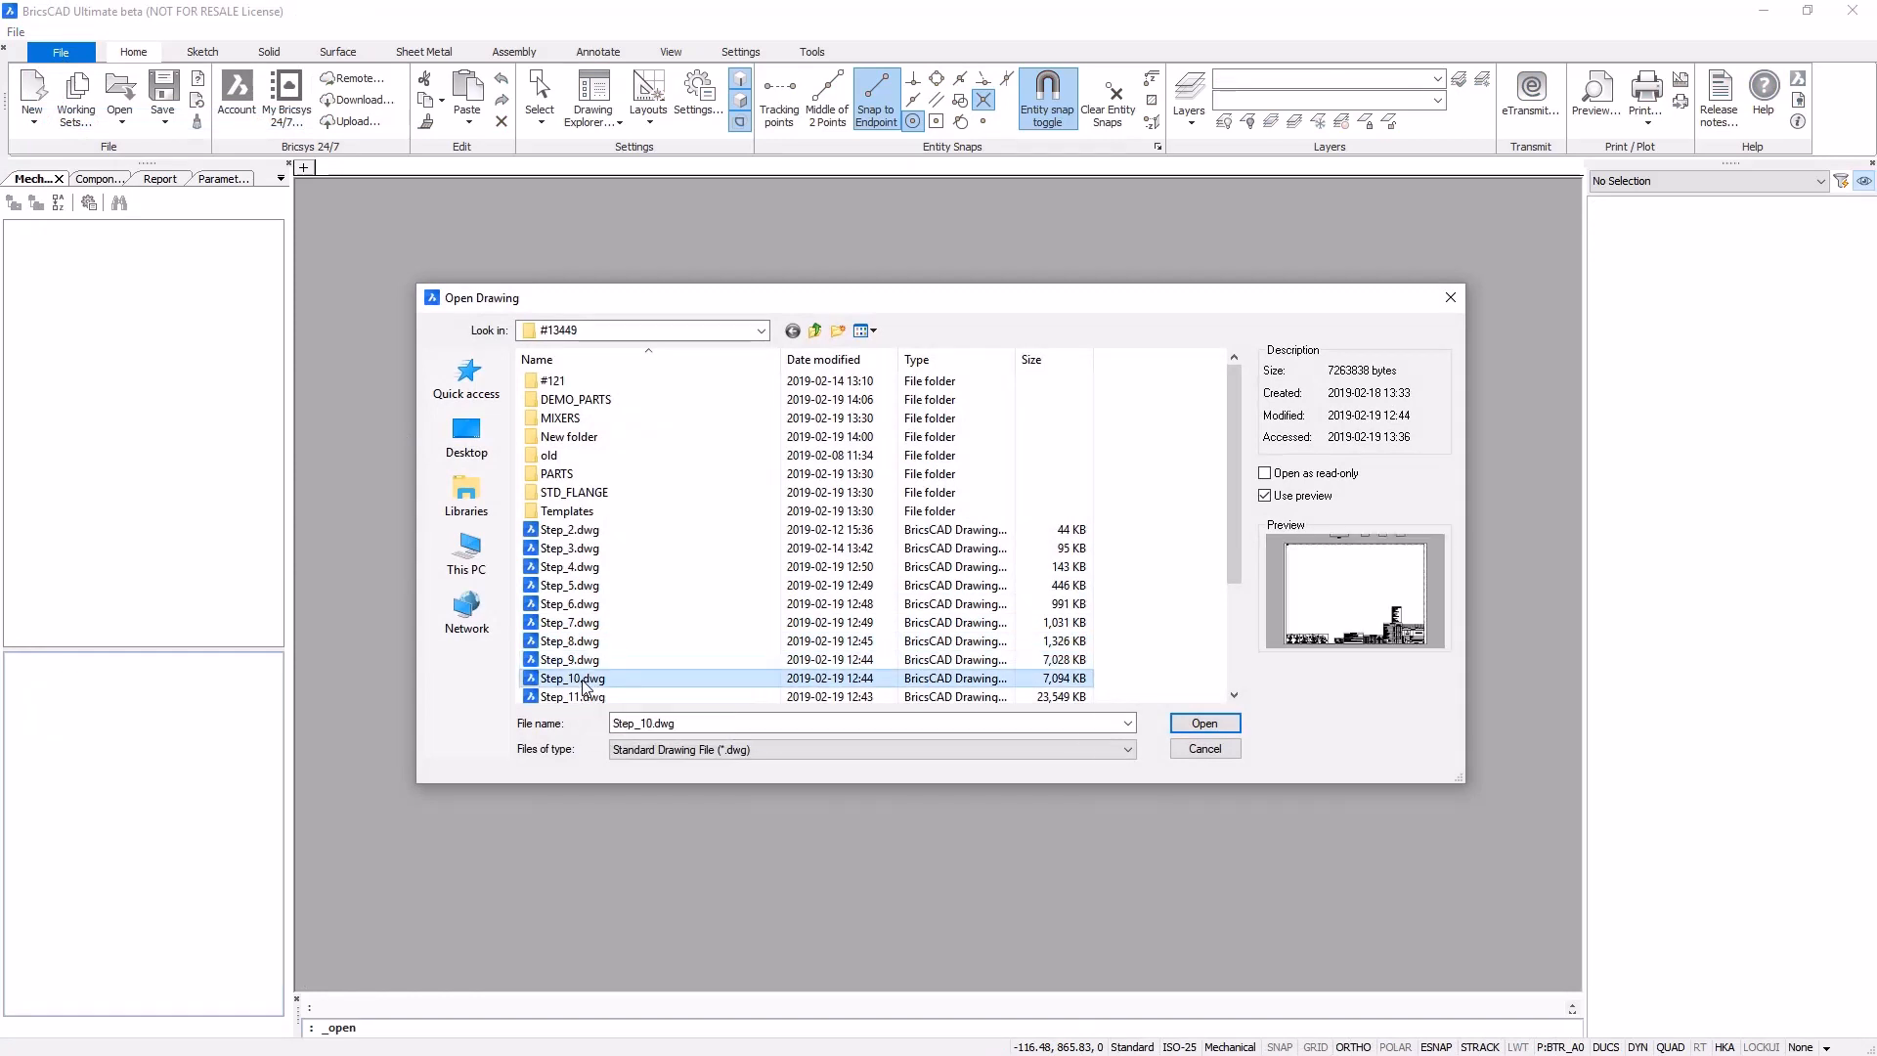
click(585, 695)
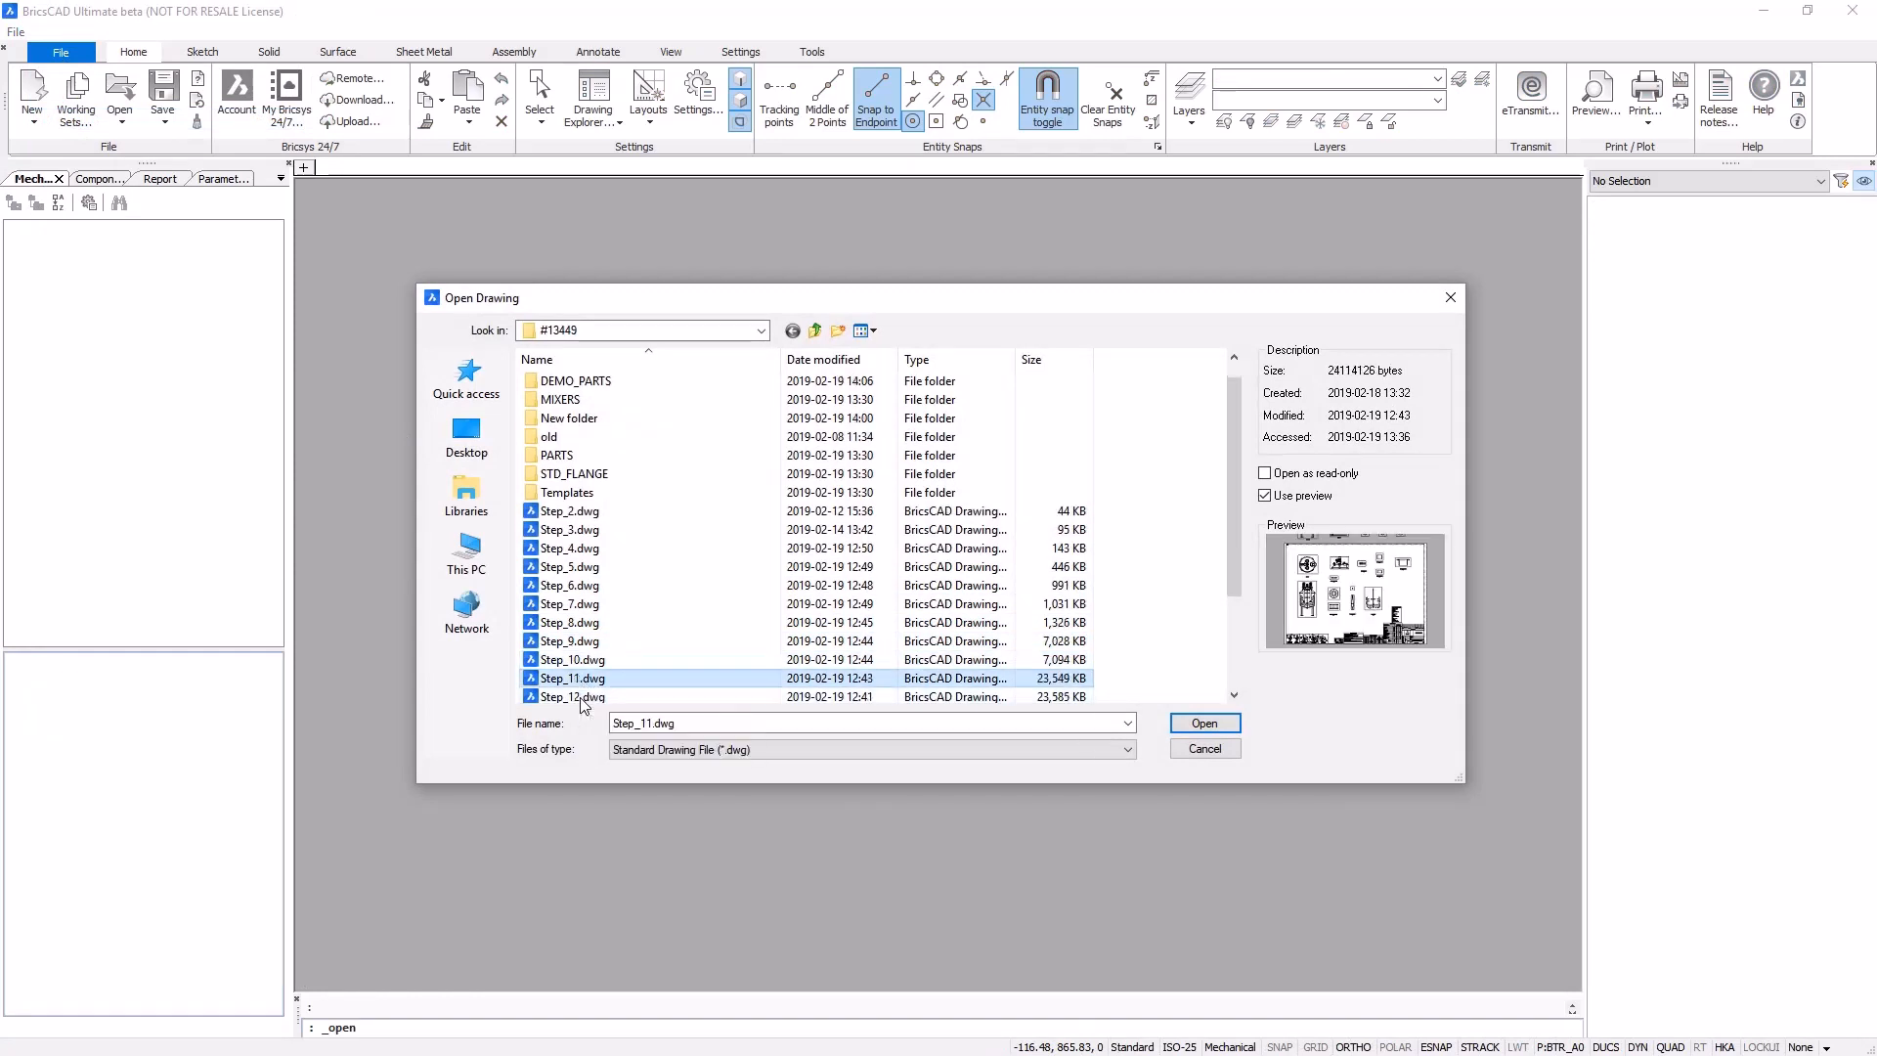
click(1202, 726)
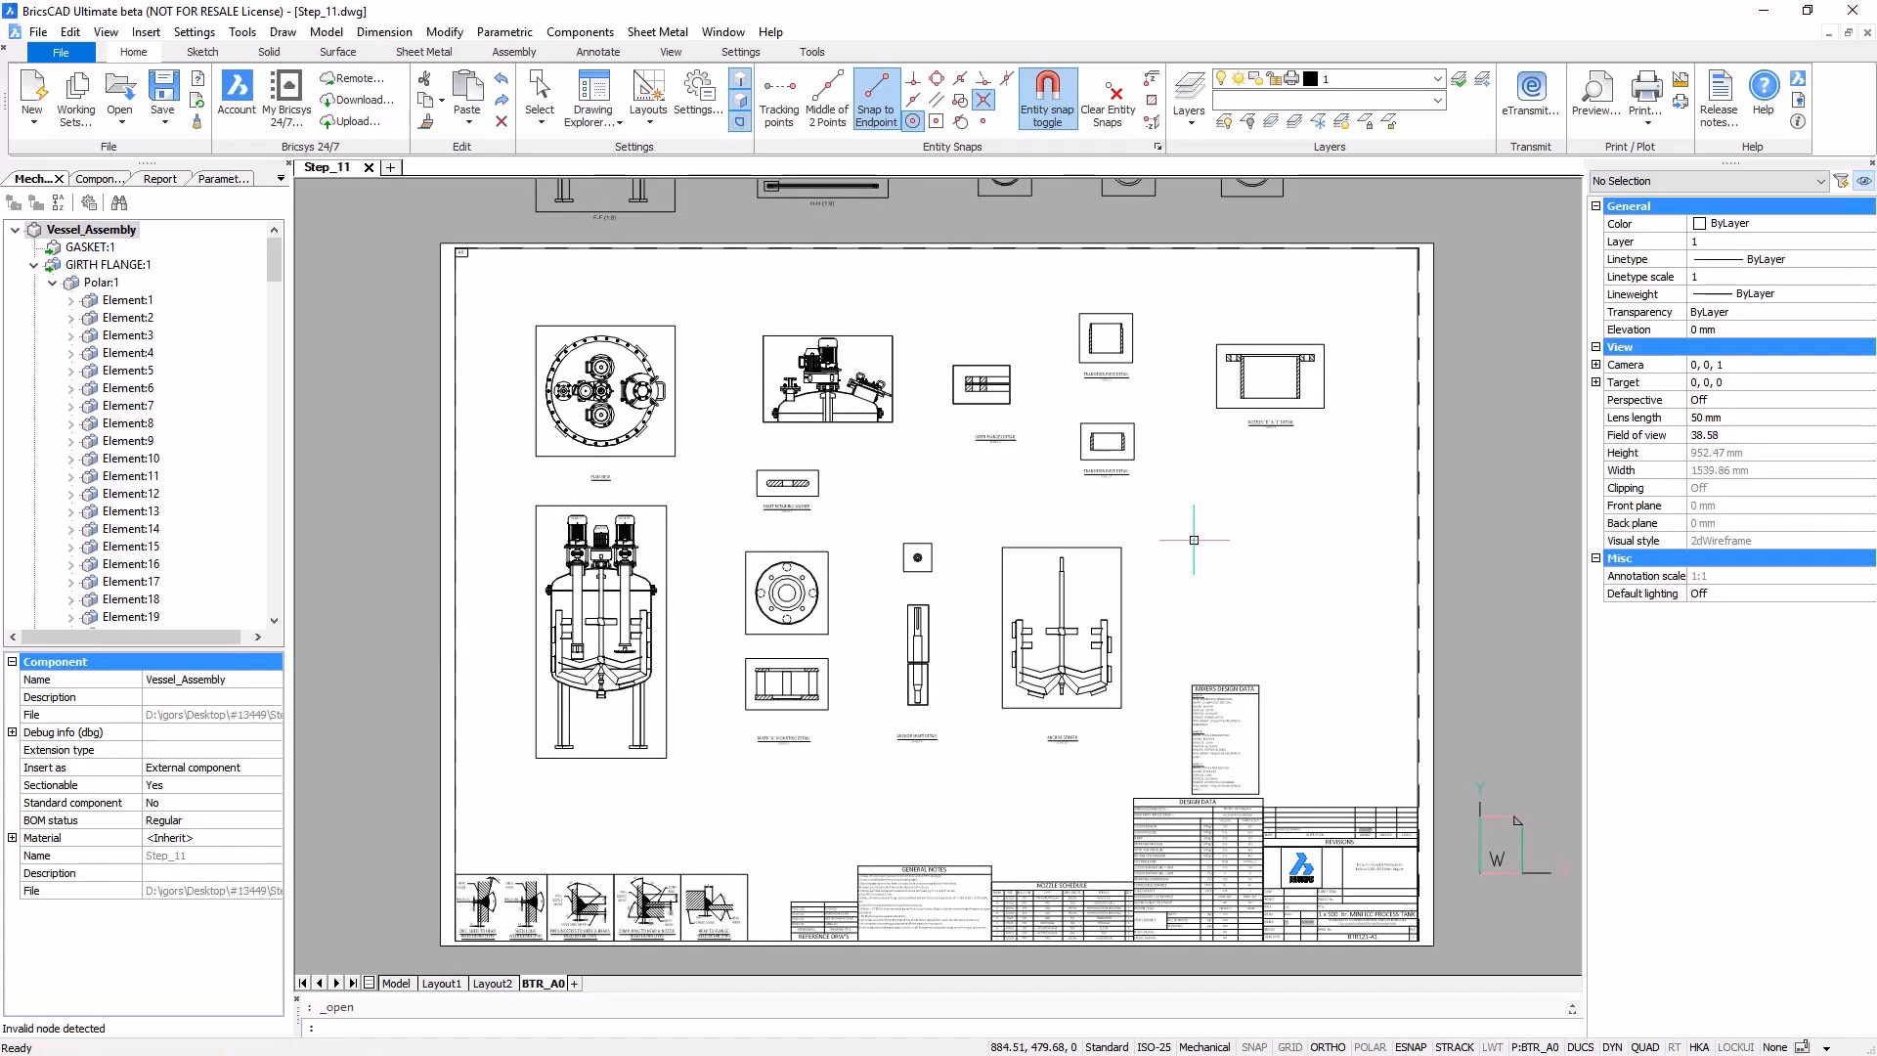
- Create a new layer named Balloon and set its color to Blue
click(368, 168)
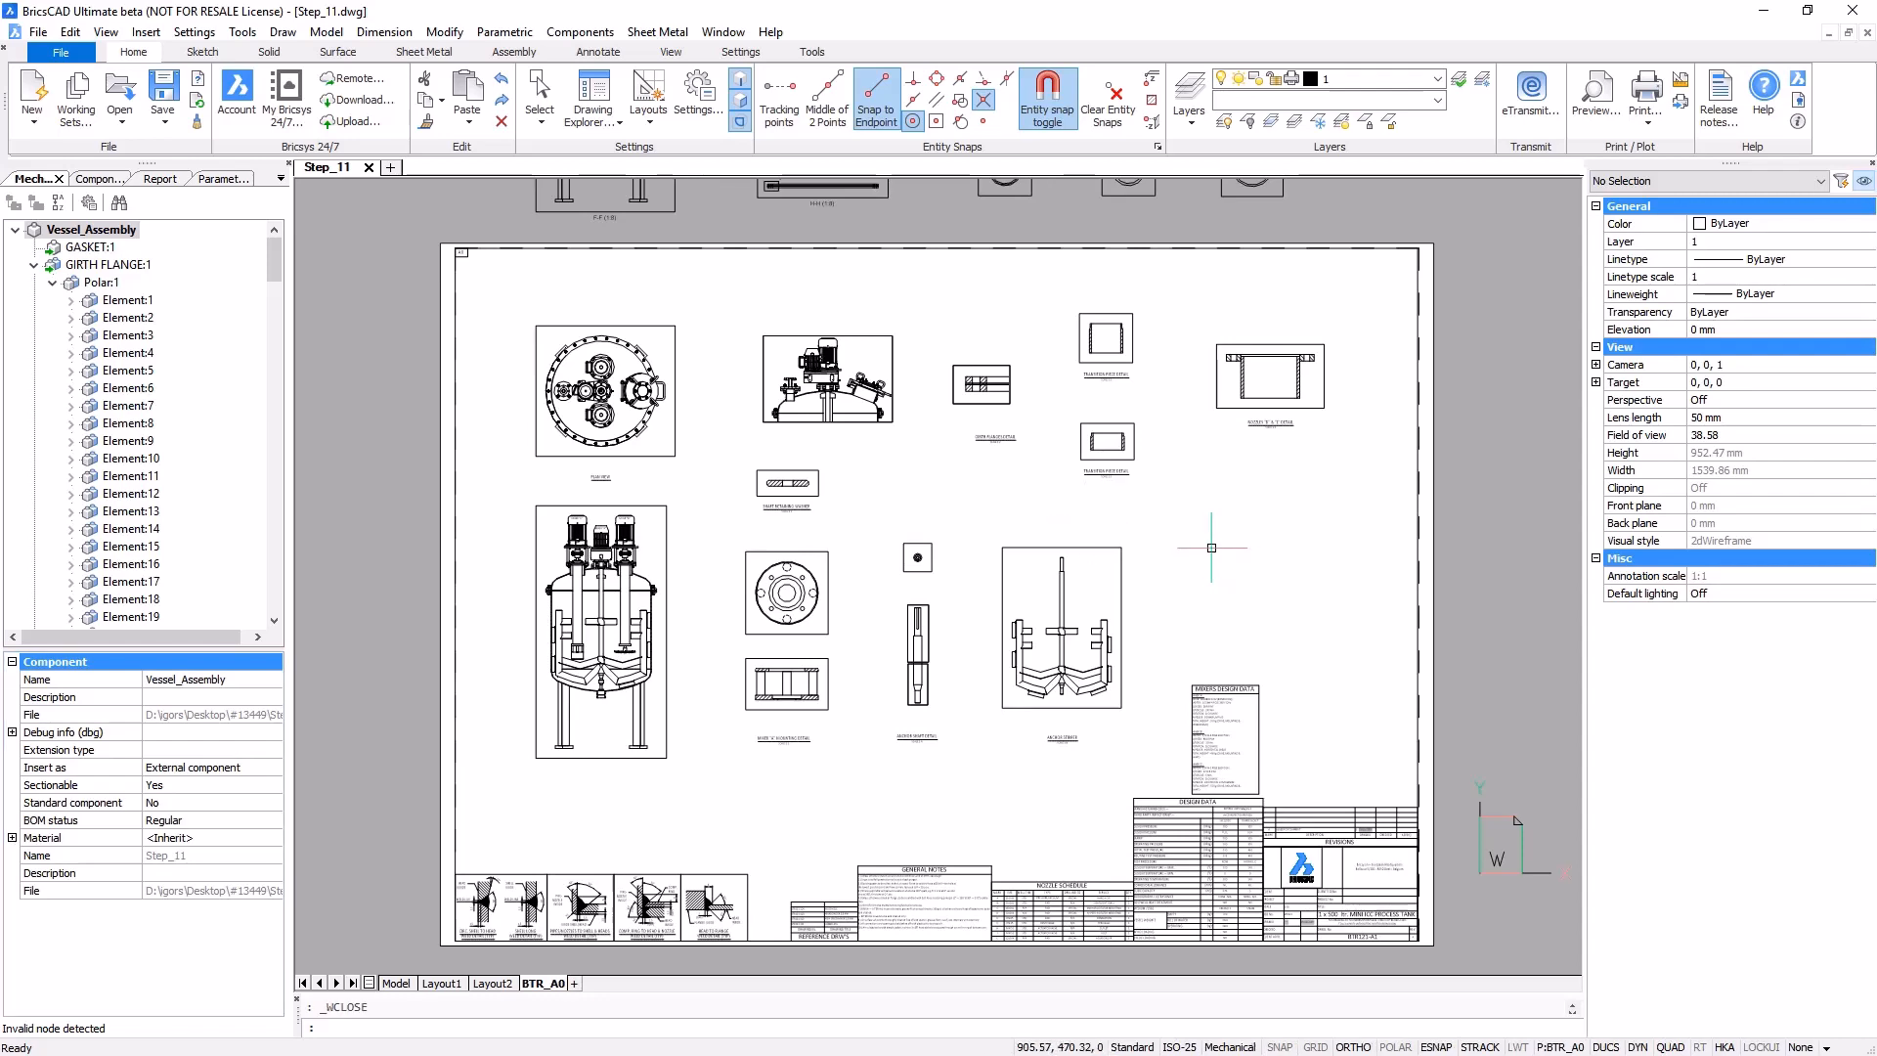
click(1192, 103)
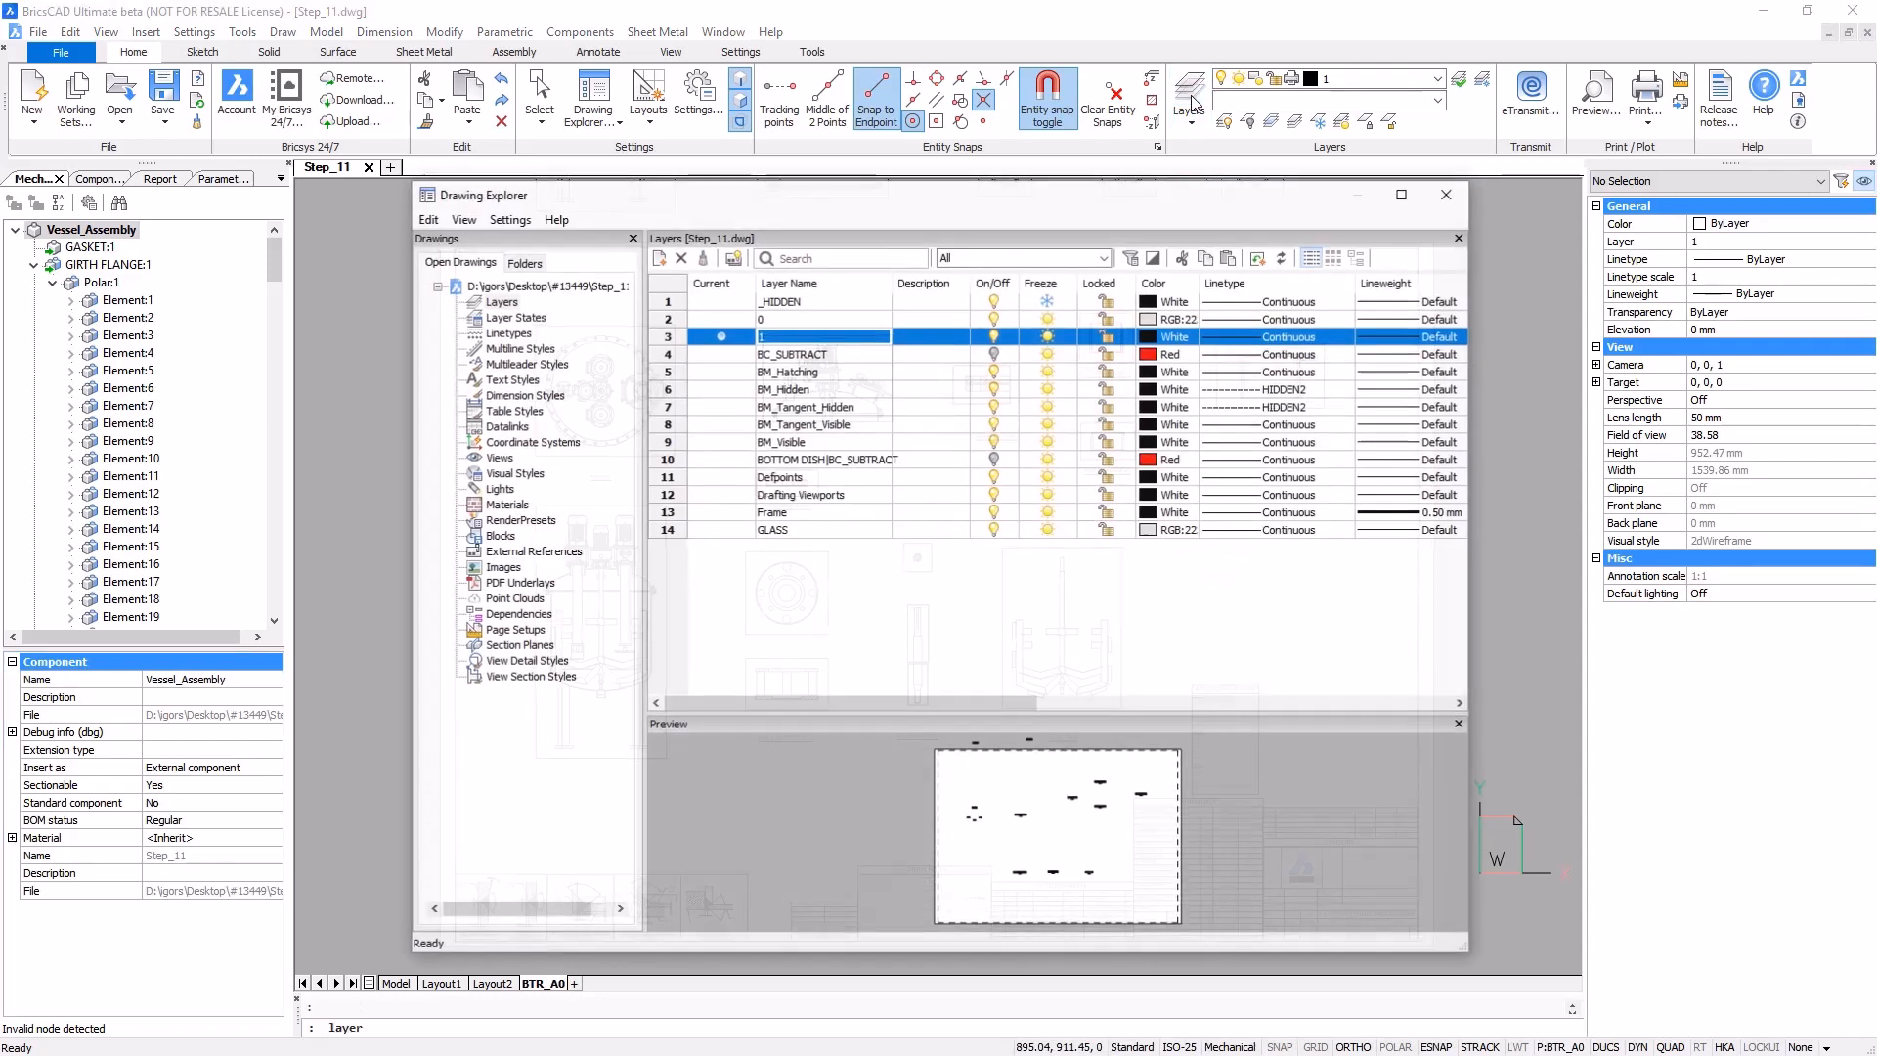
click(658, 257)
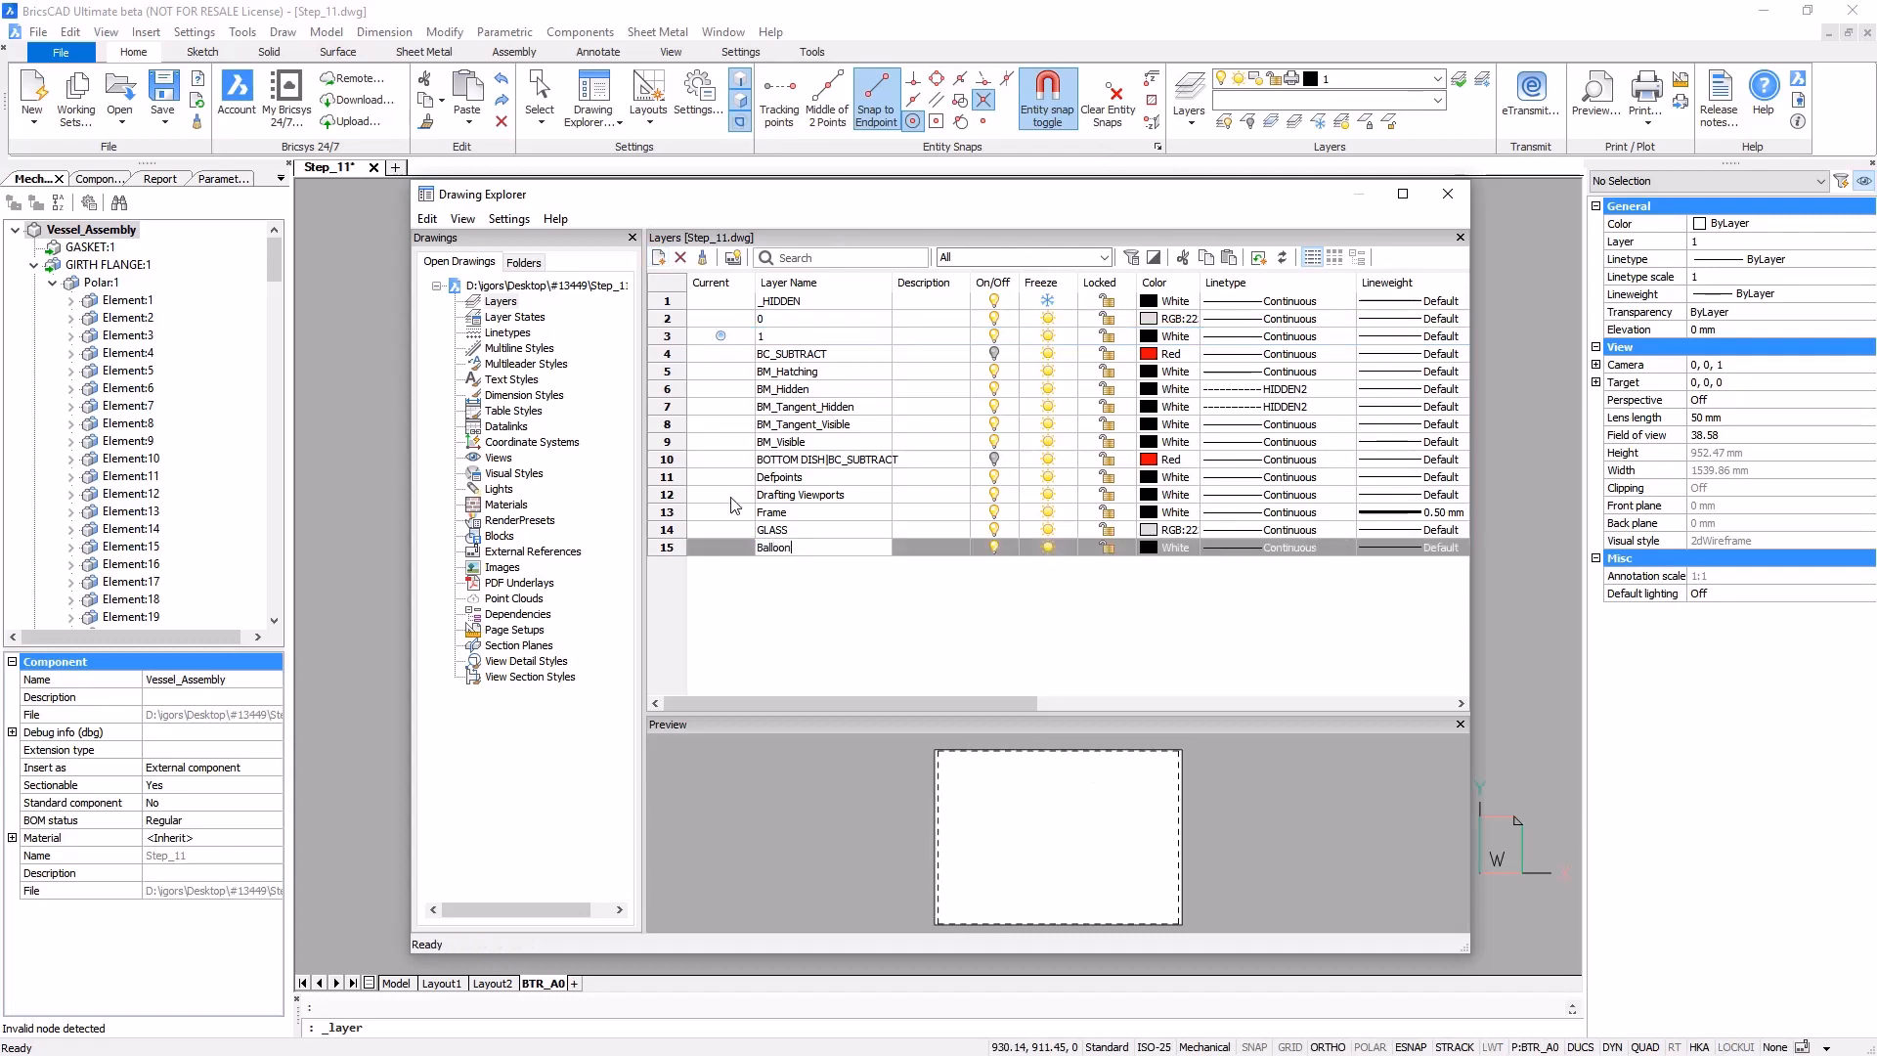
click(1162, 549)
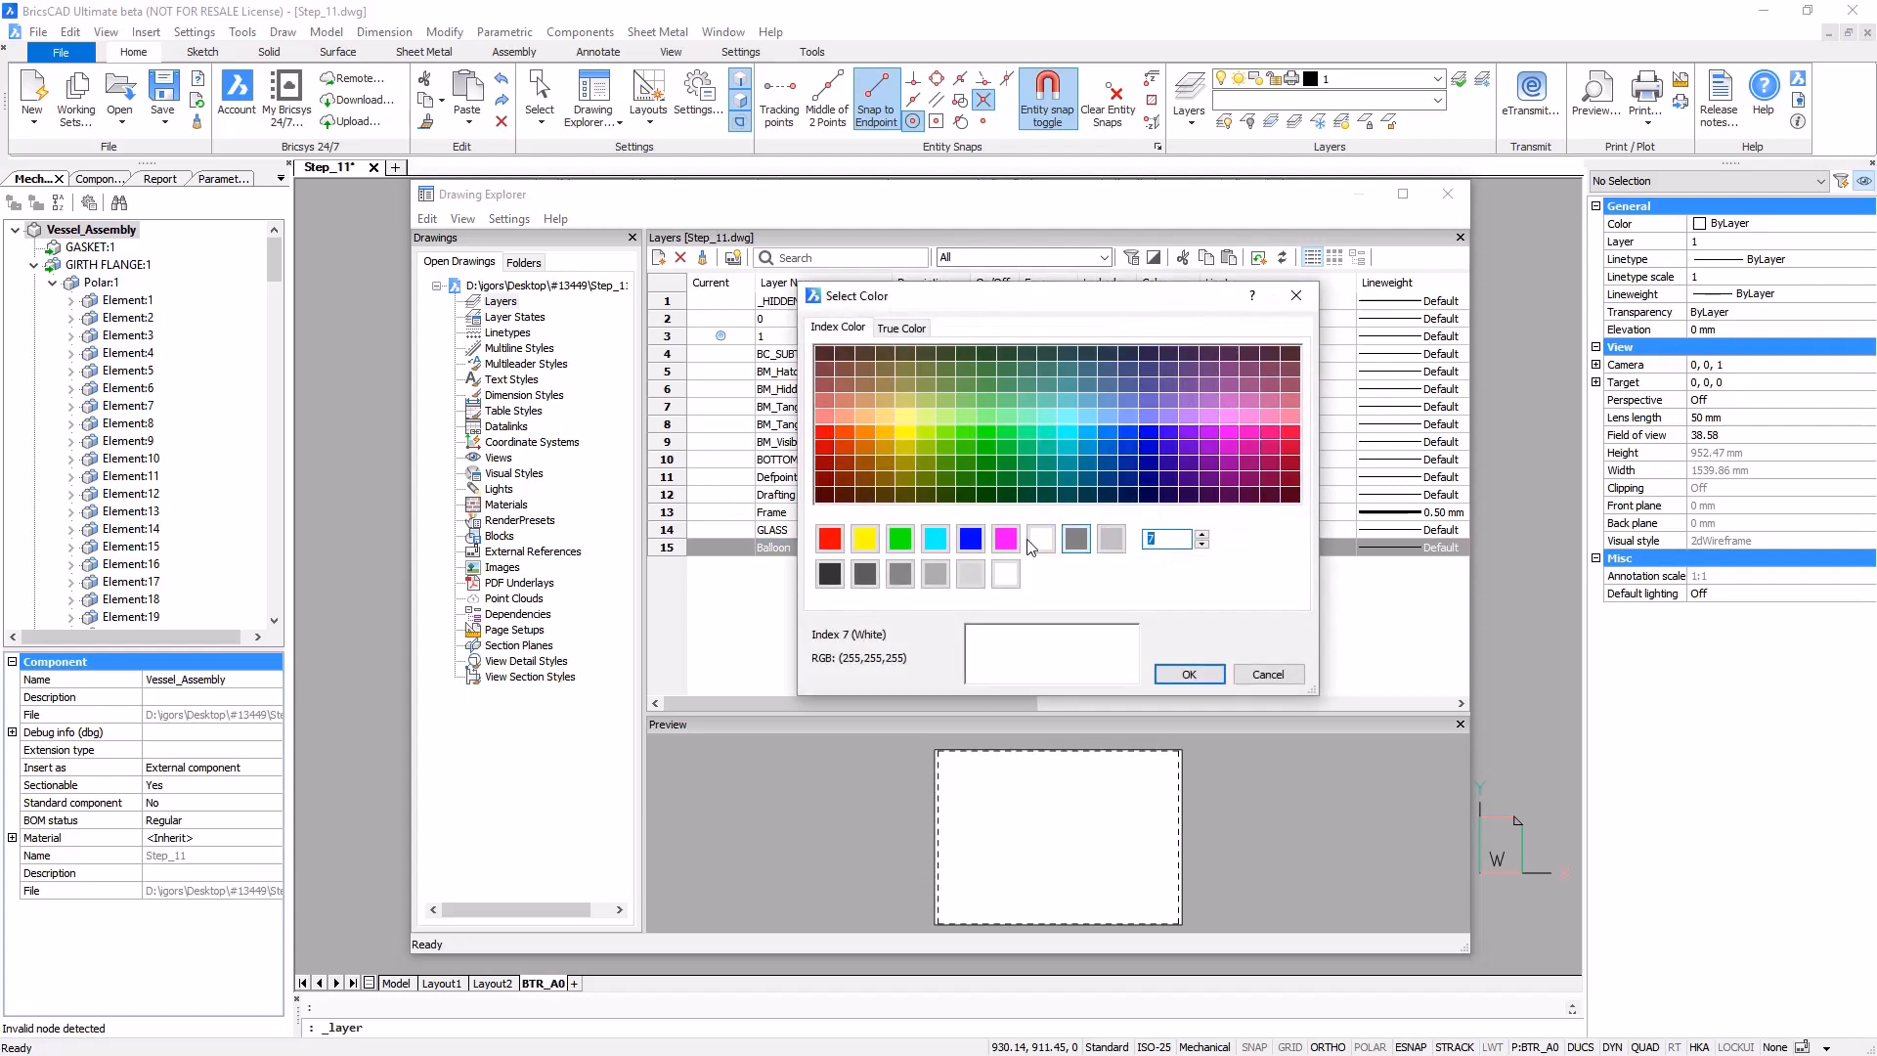
click(971, 538)
click(1191, 675)
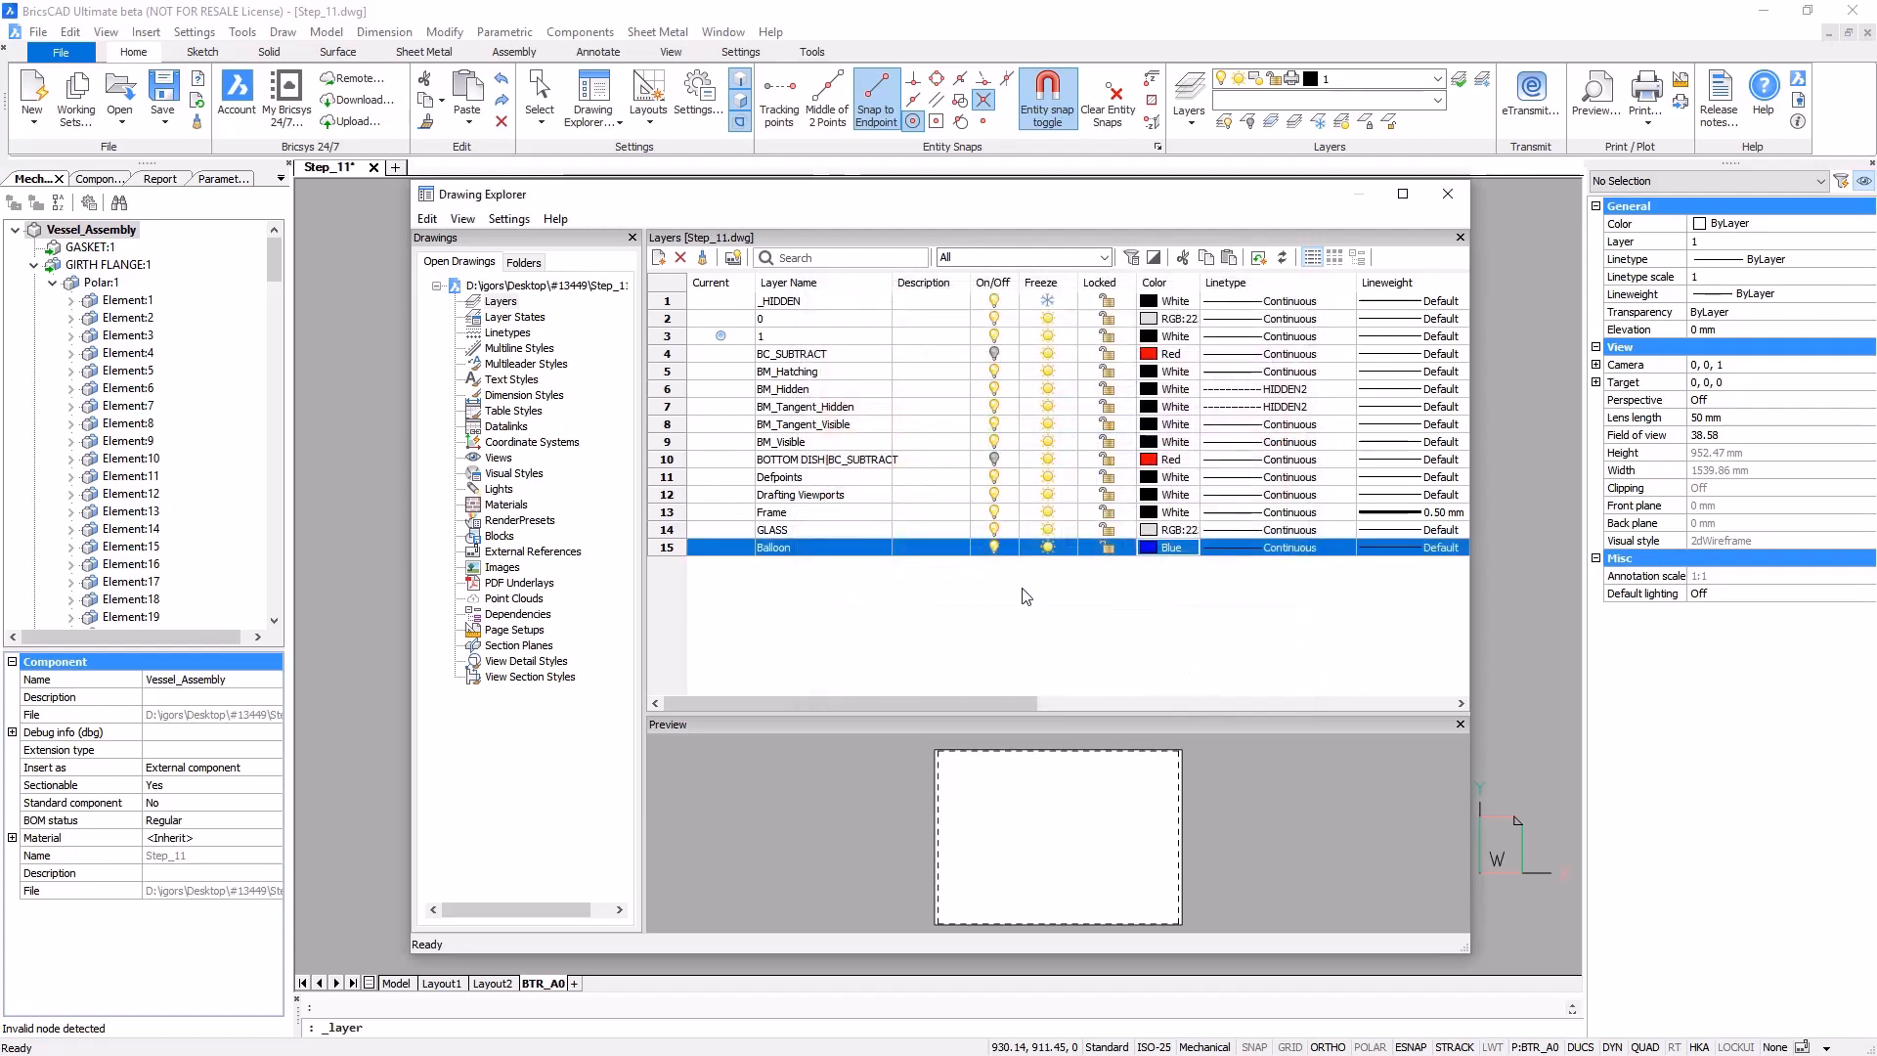
- Create a new layer named Centerline and set its color to index 32
click(658, 257)
text(Centerline)
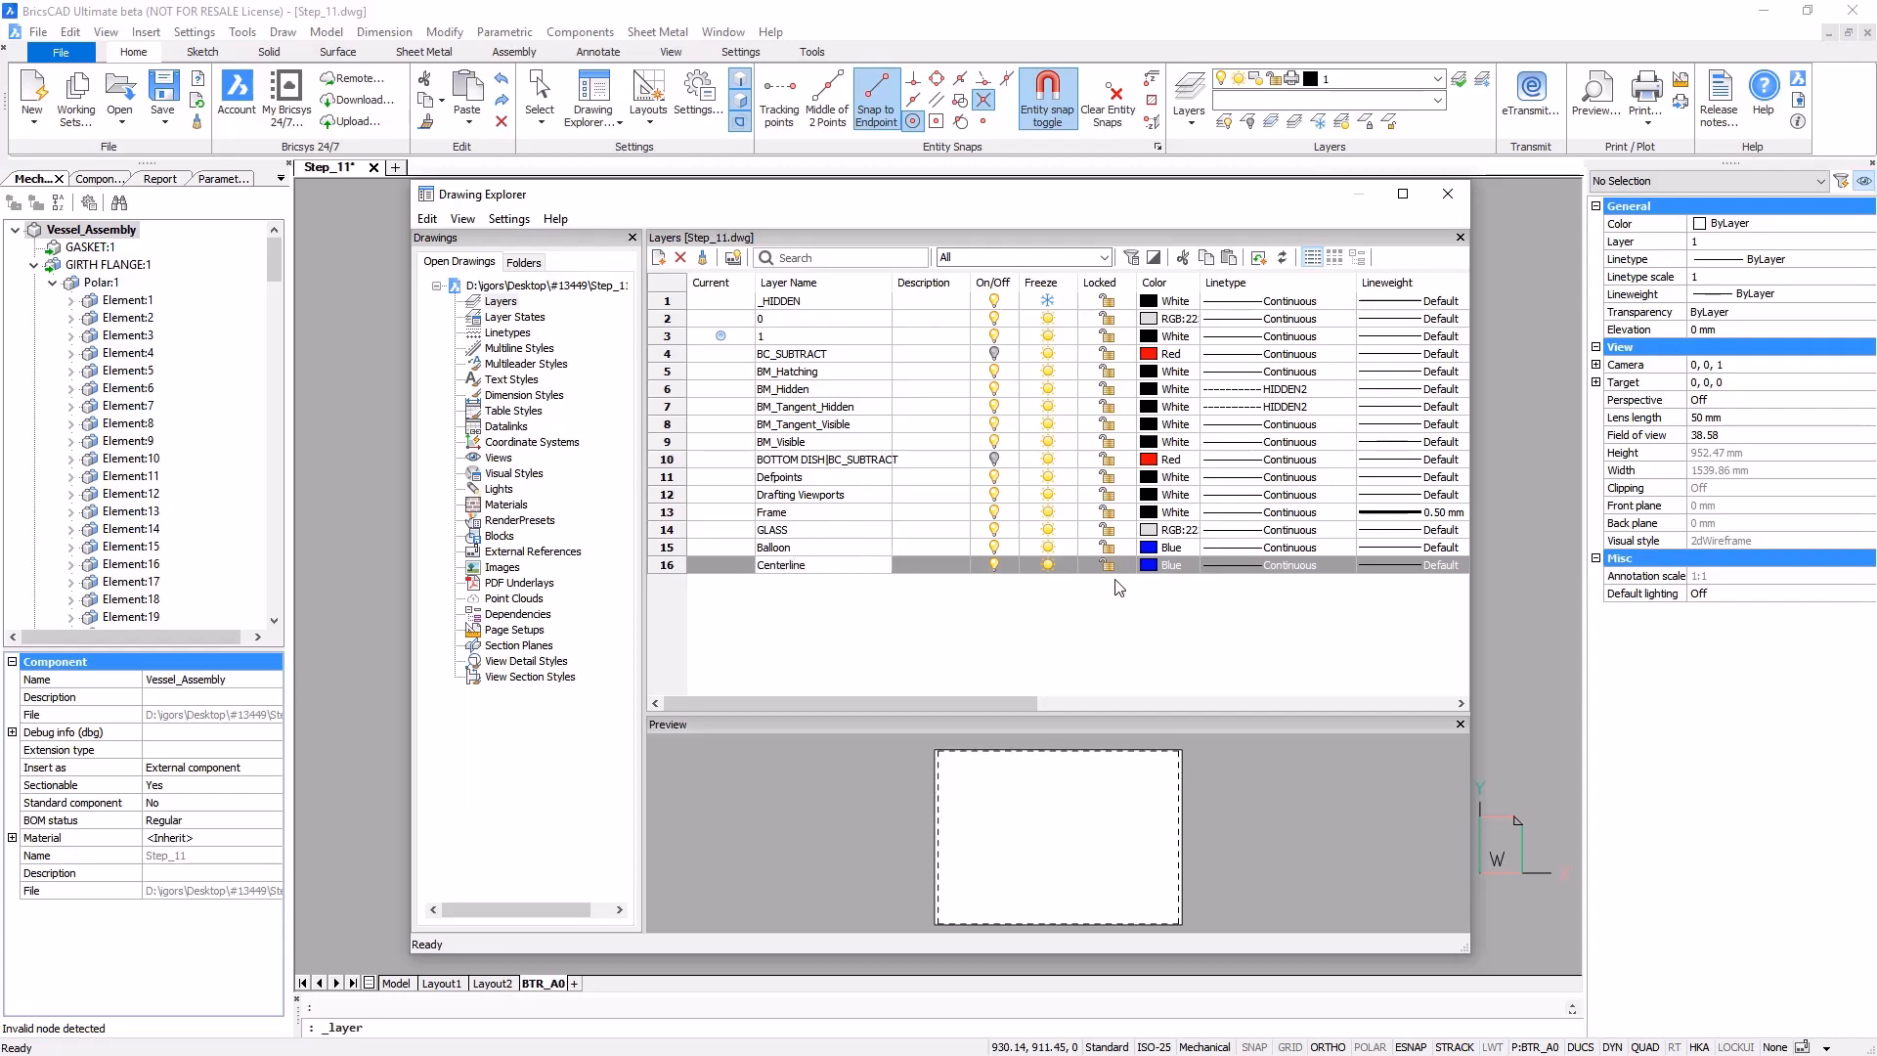
click(1150, 567)
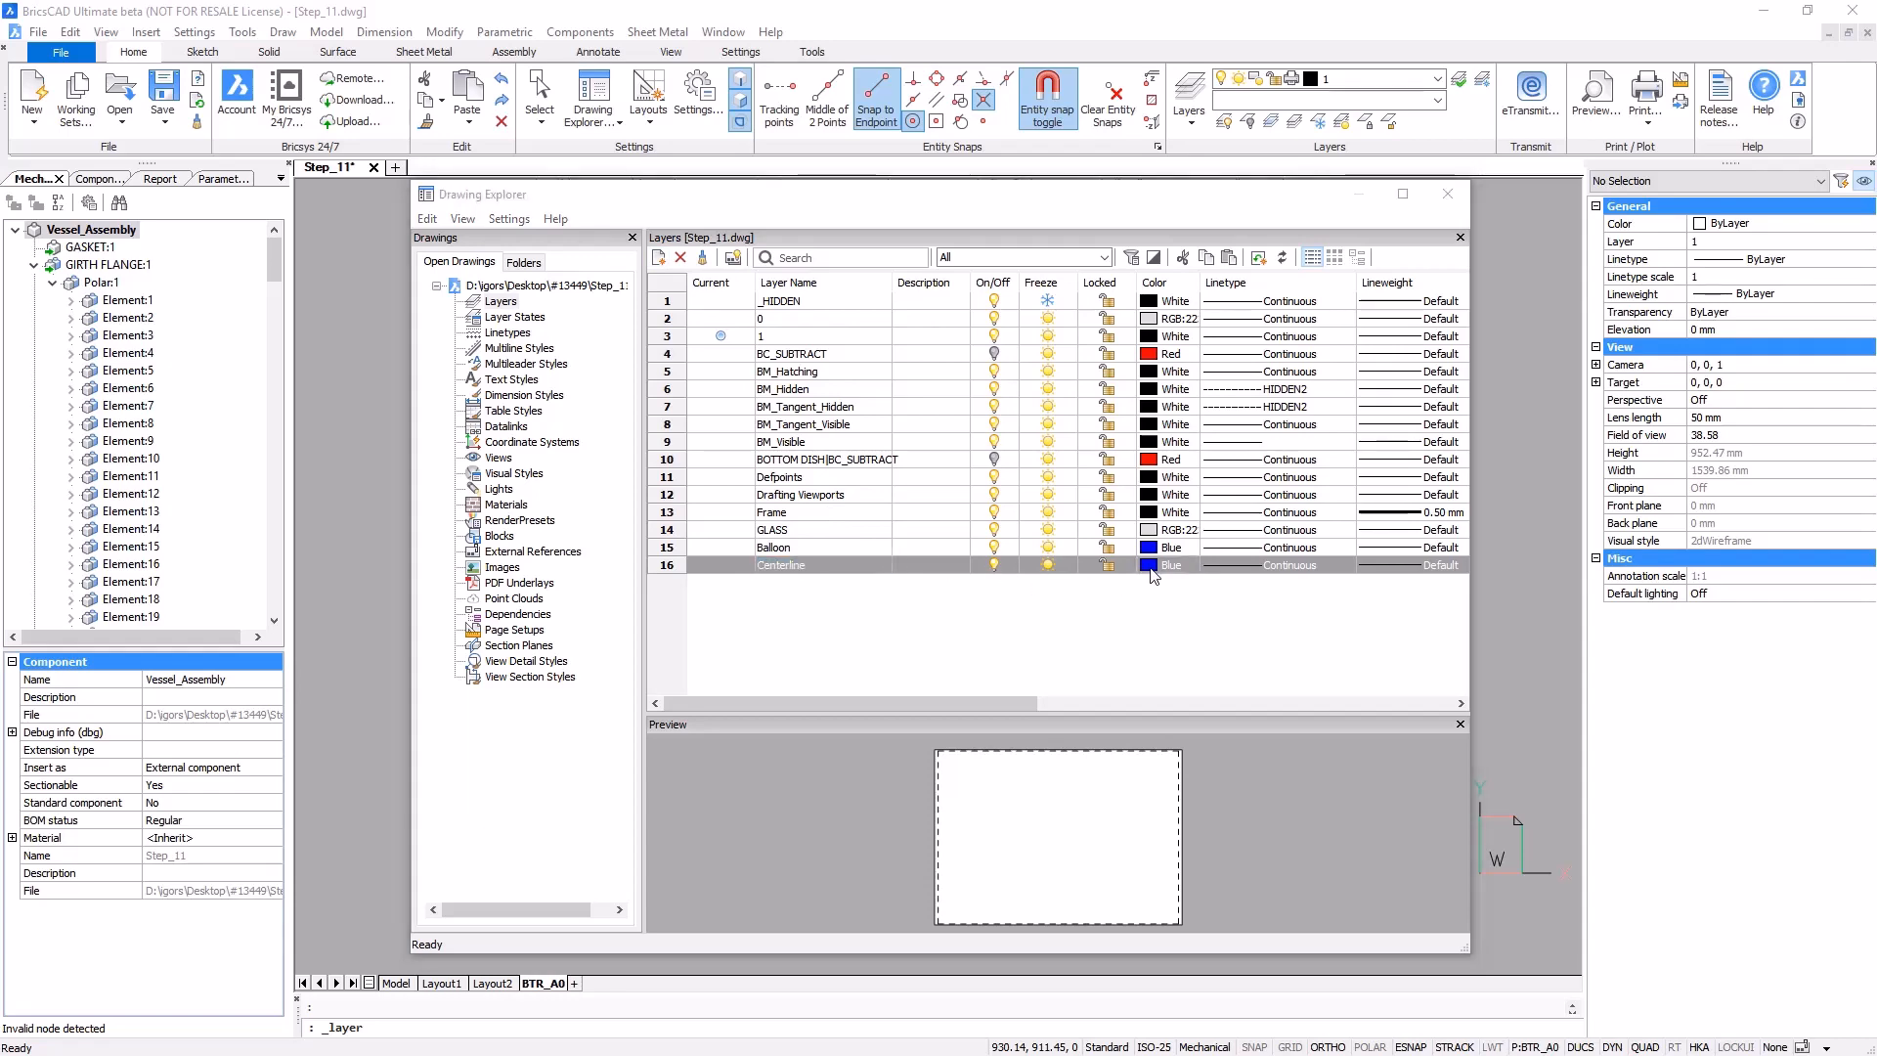
text(32)
key(Return)
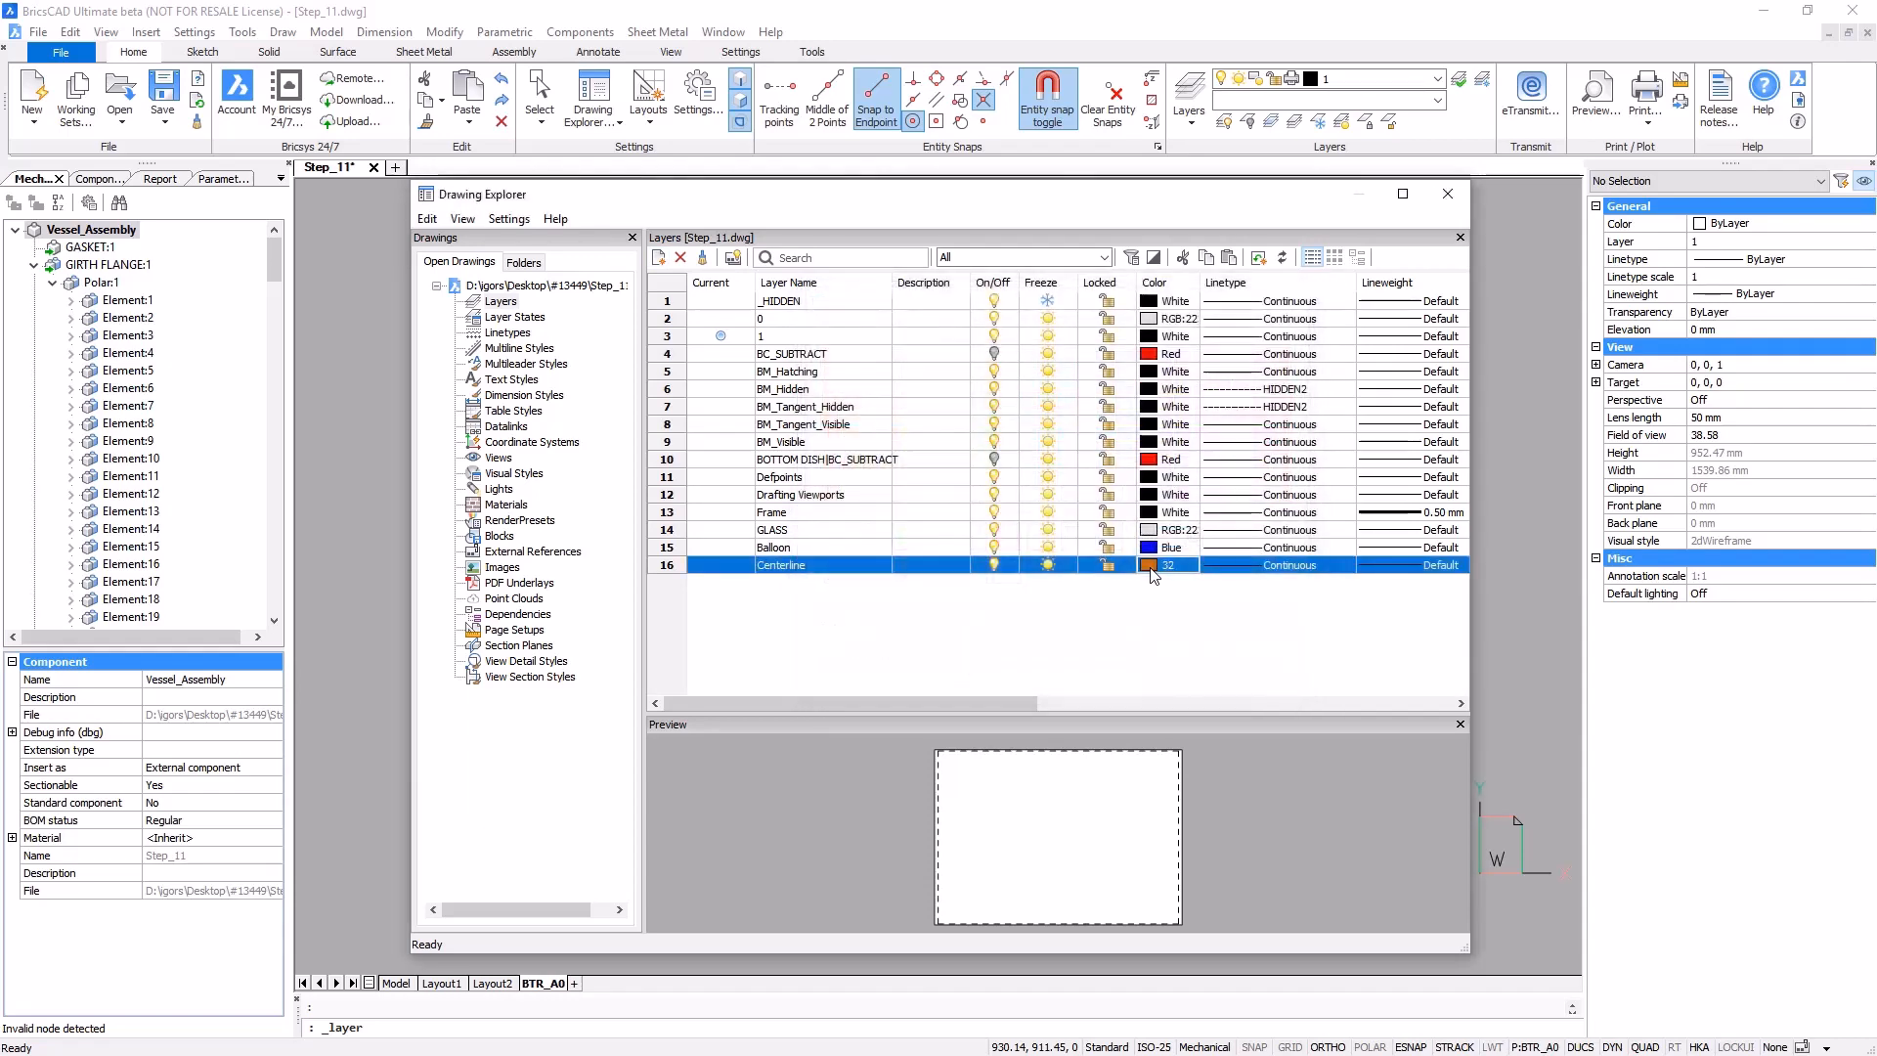
- Create a new layer named Dimension with color index 84, and close the layer settings
click(658, 257)
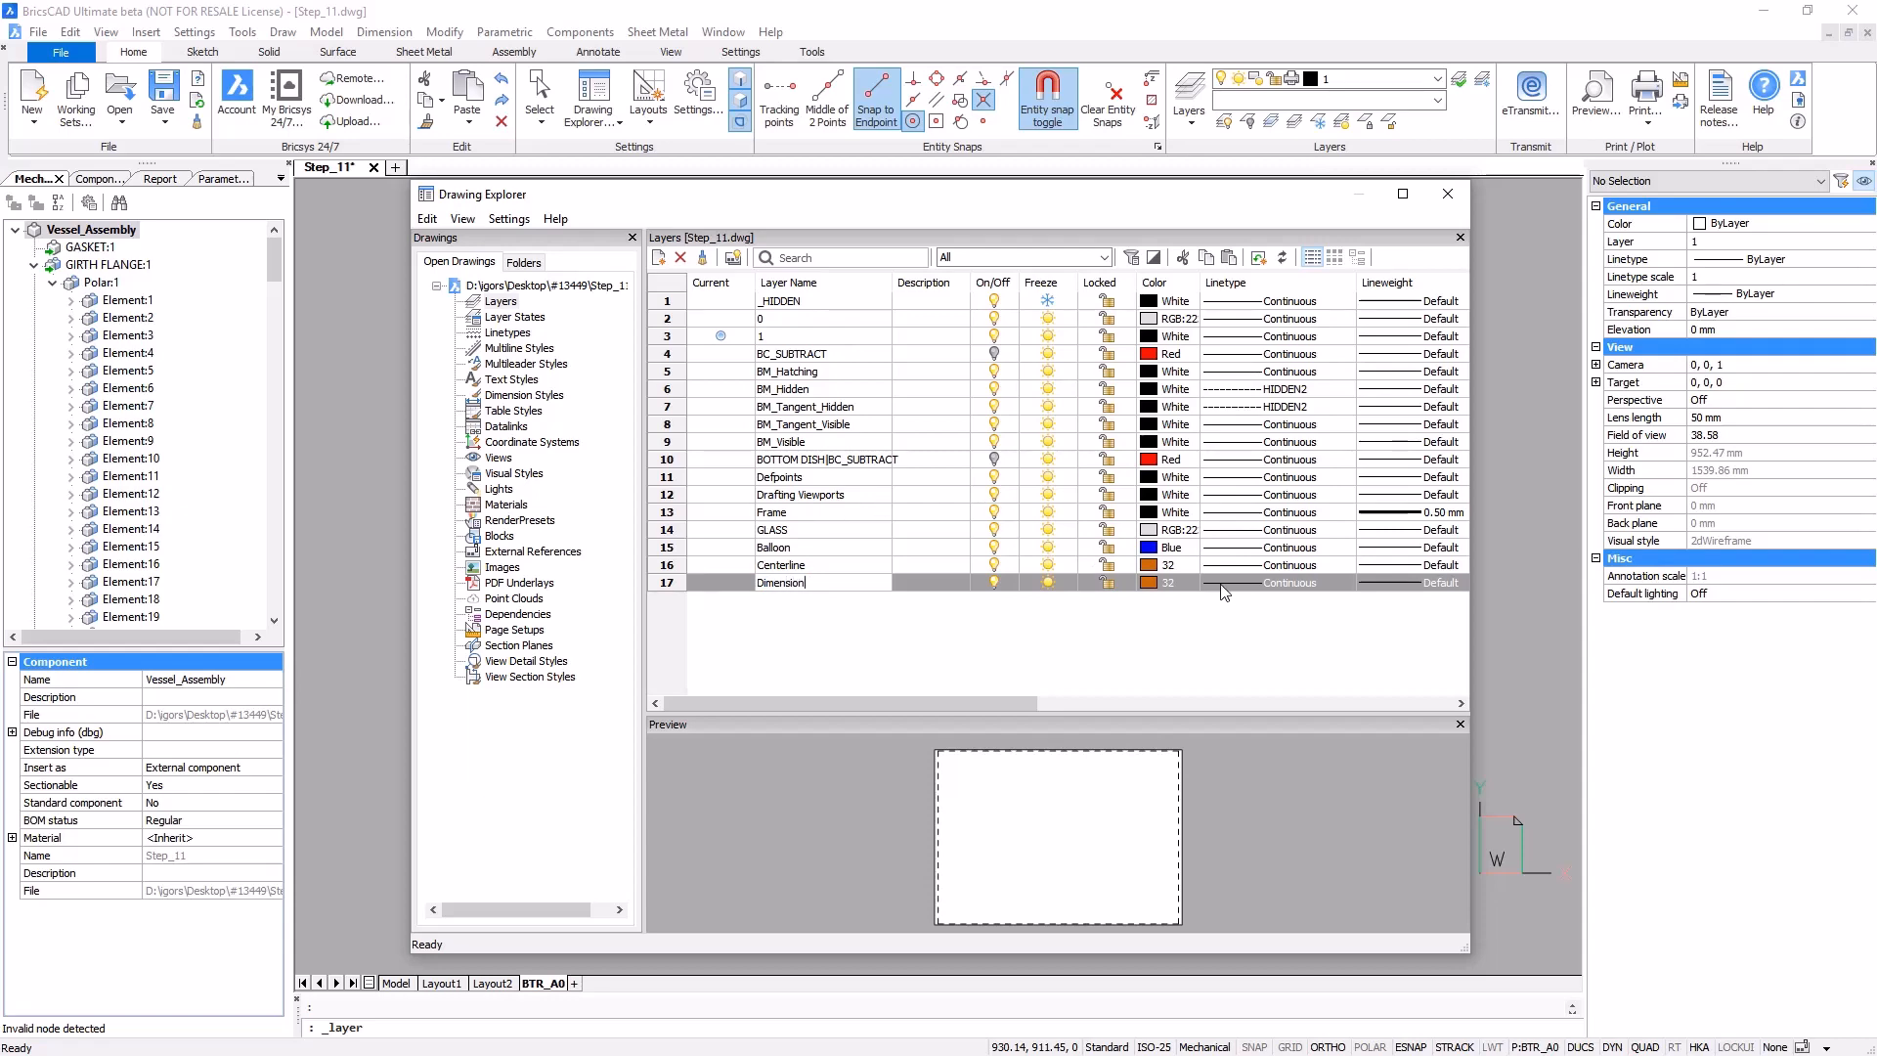
click(1186, 585)
text(84)
key(Return)
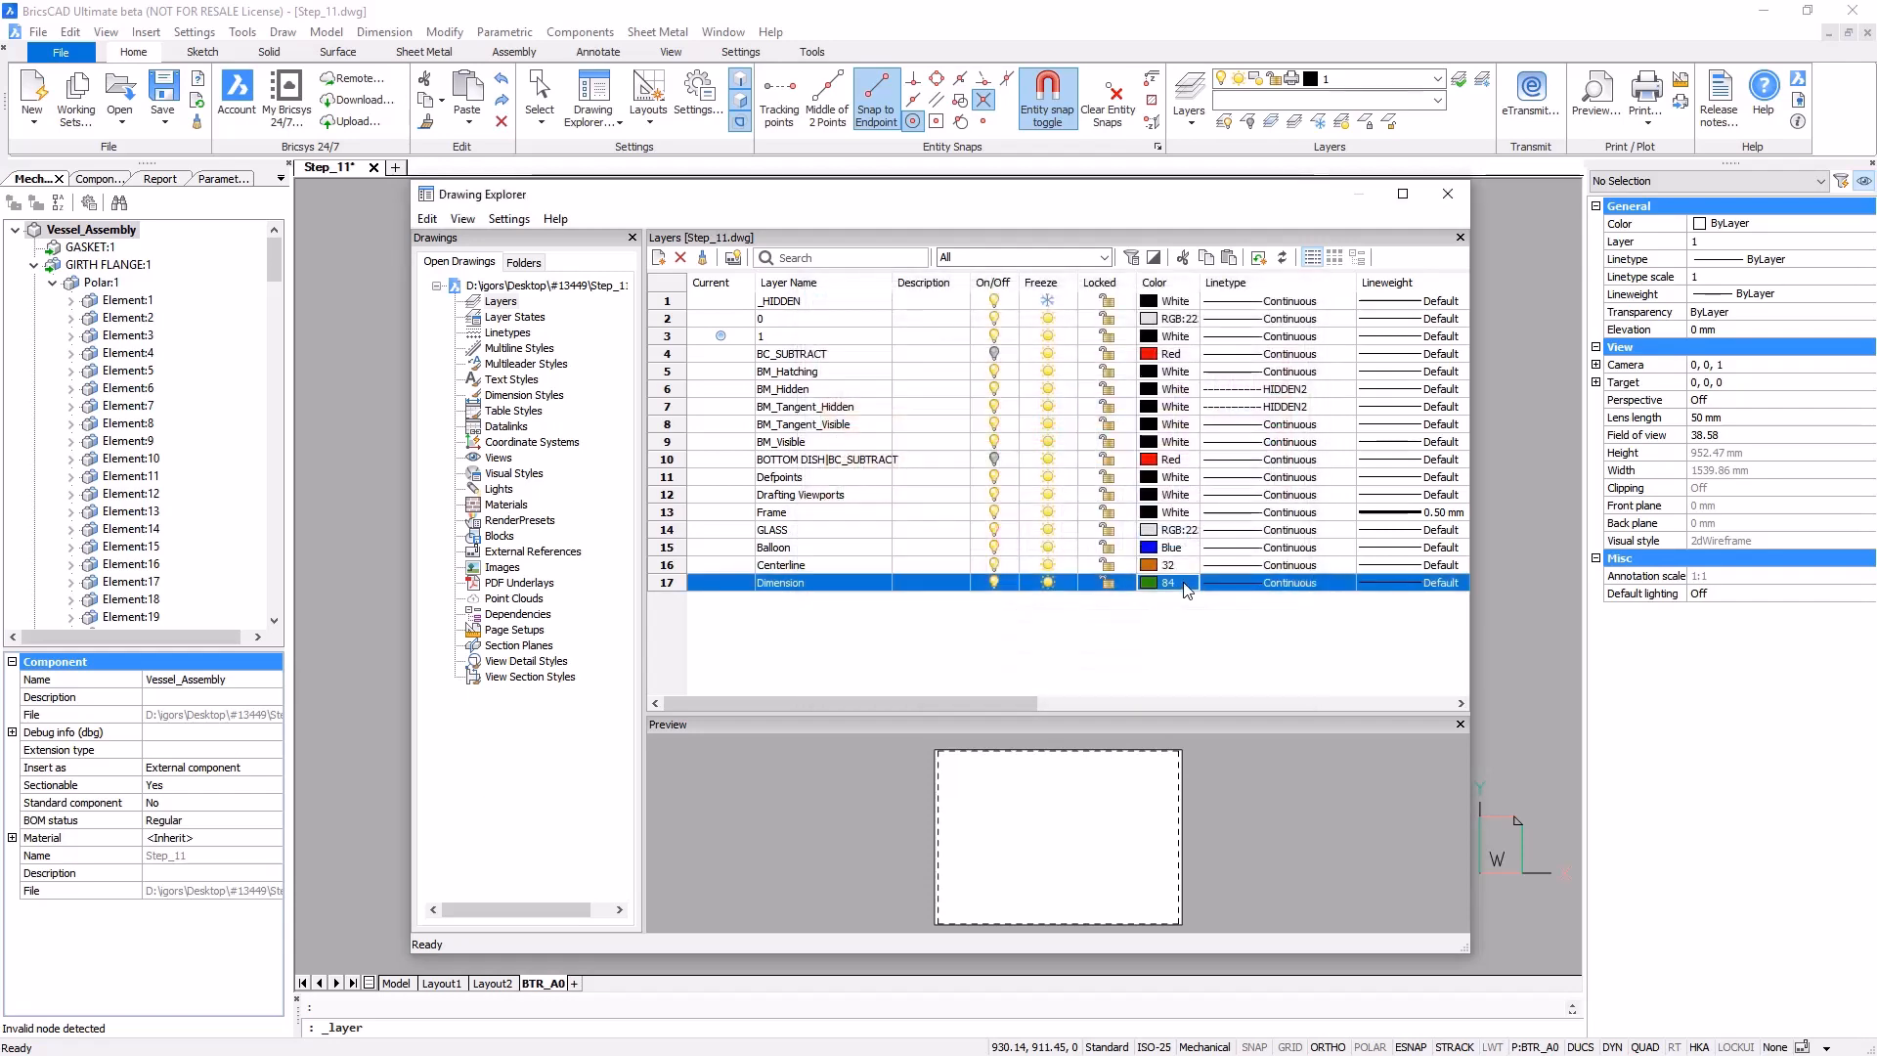
click(1448, 193)
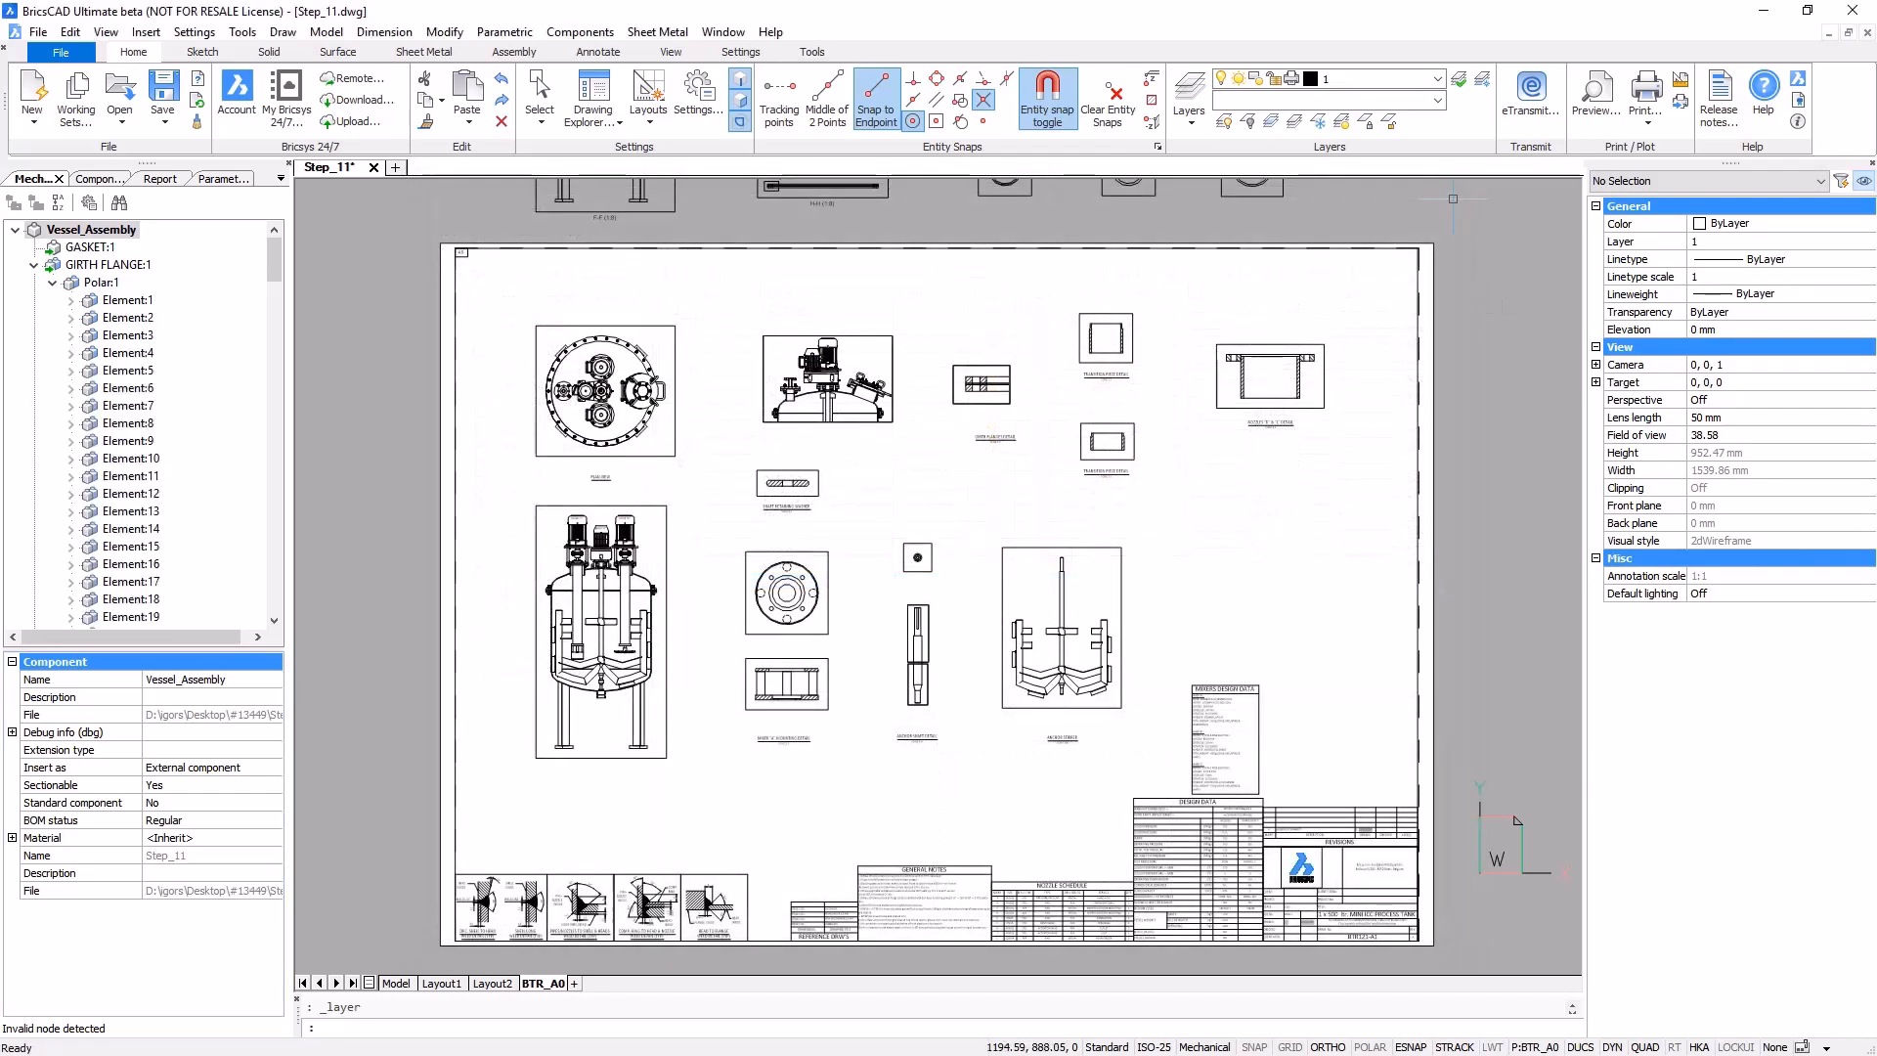
- Make Centerline the current layer and add centerlines to the three vertical posts in the Mixer "A" mounting detail's section view
click(1438, 78)
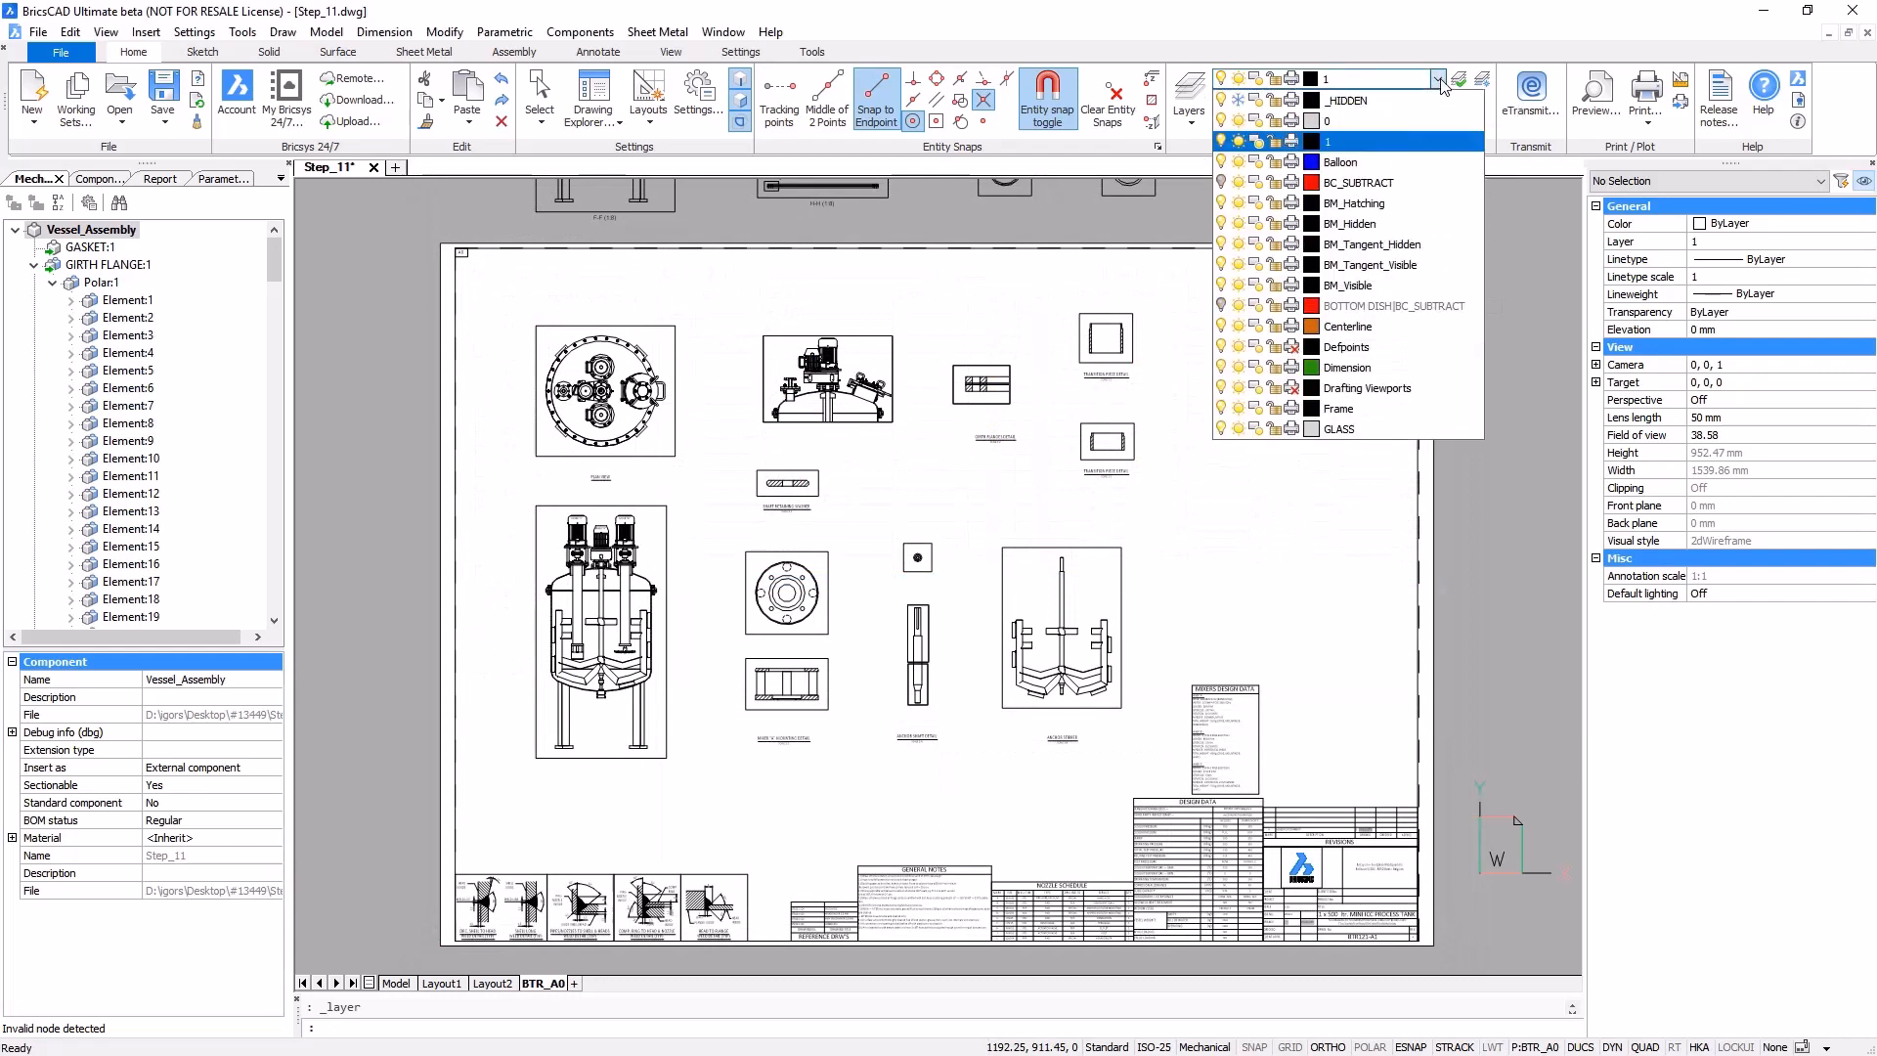
click(1372, 324)
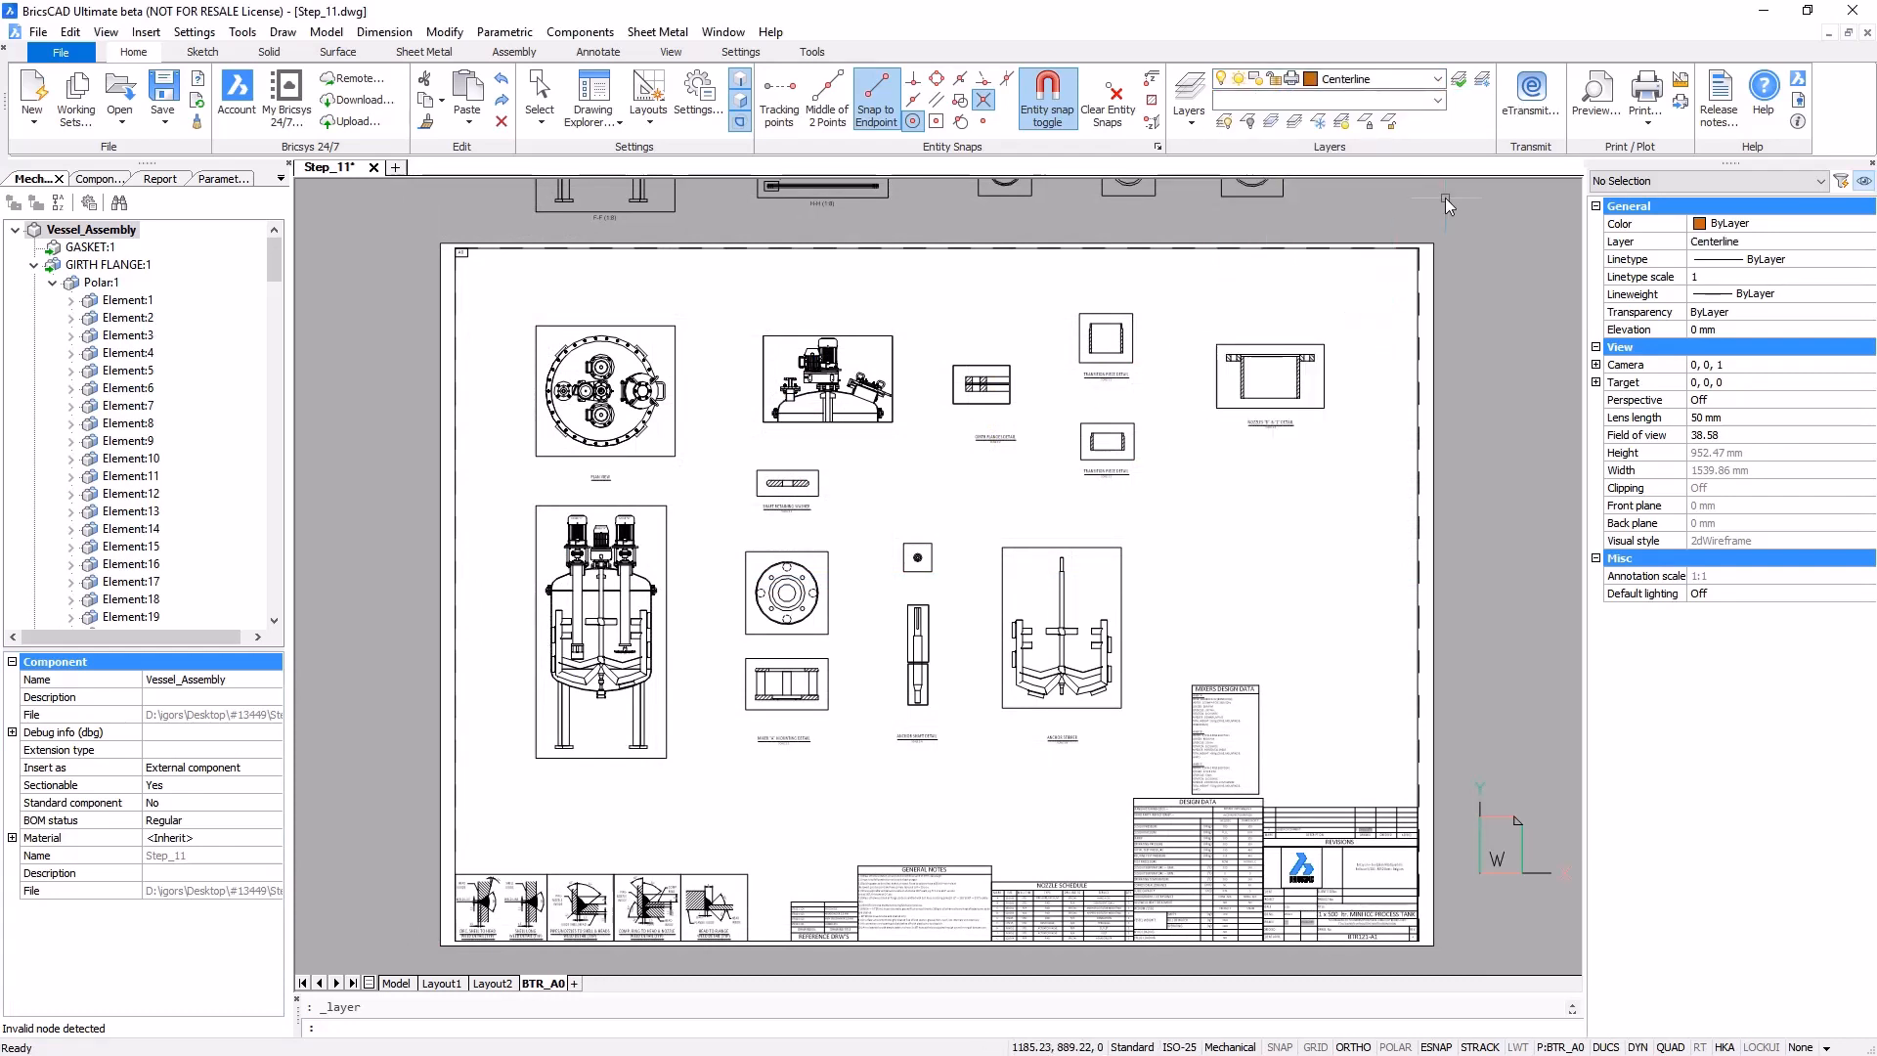
scroll(885, 608, up, 3)
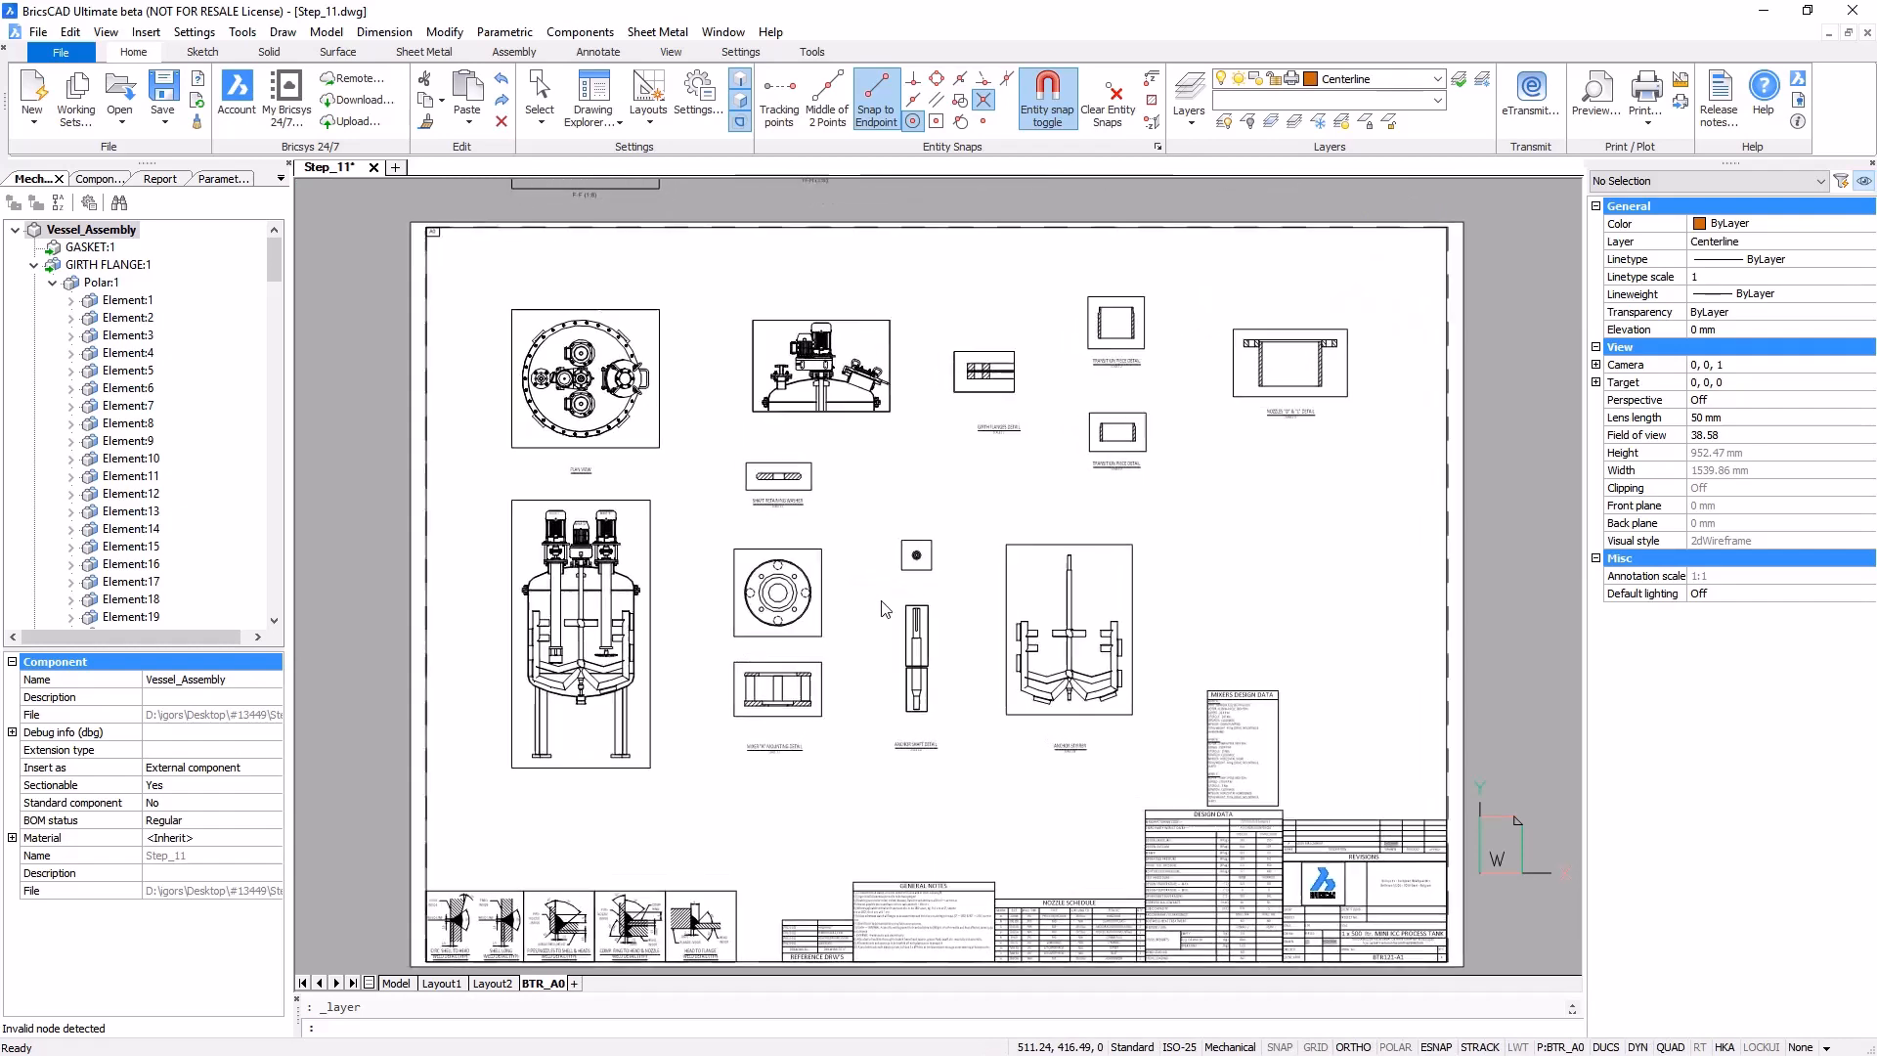
scroll(885, 608, up, 3)
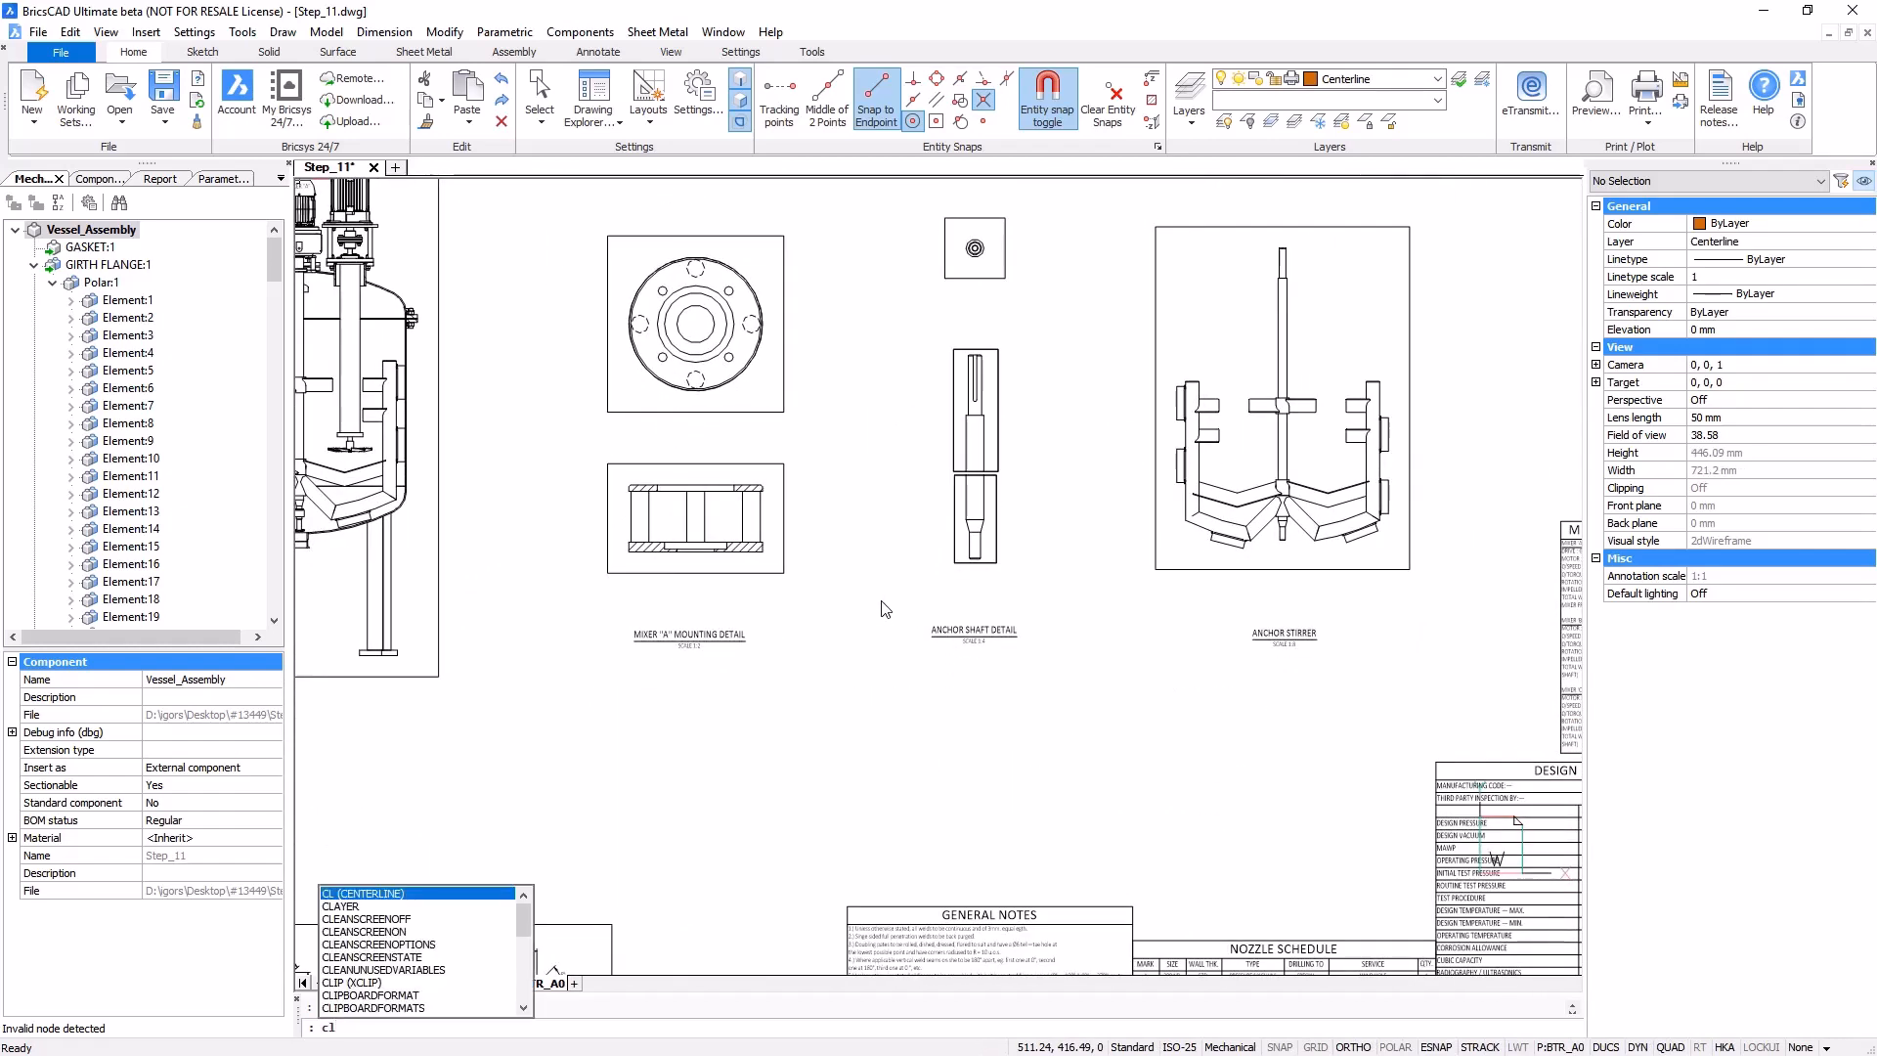
key(Return)
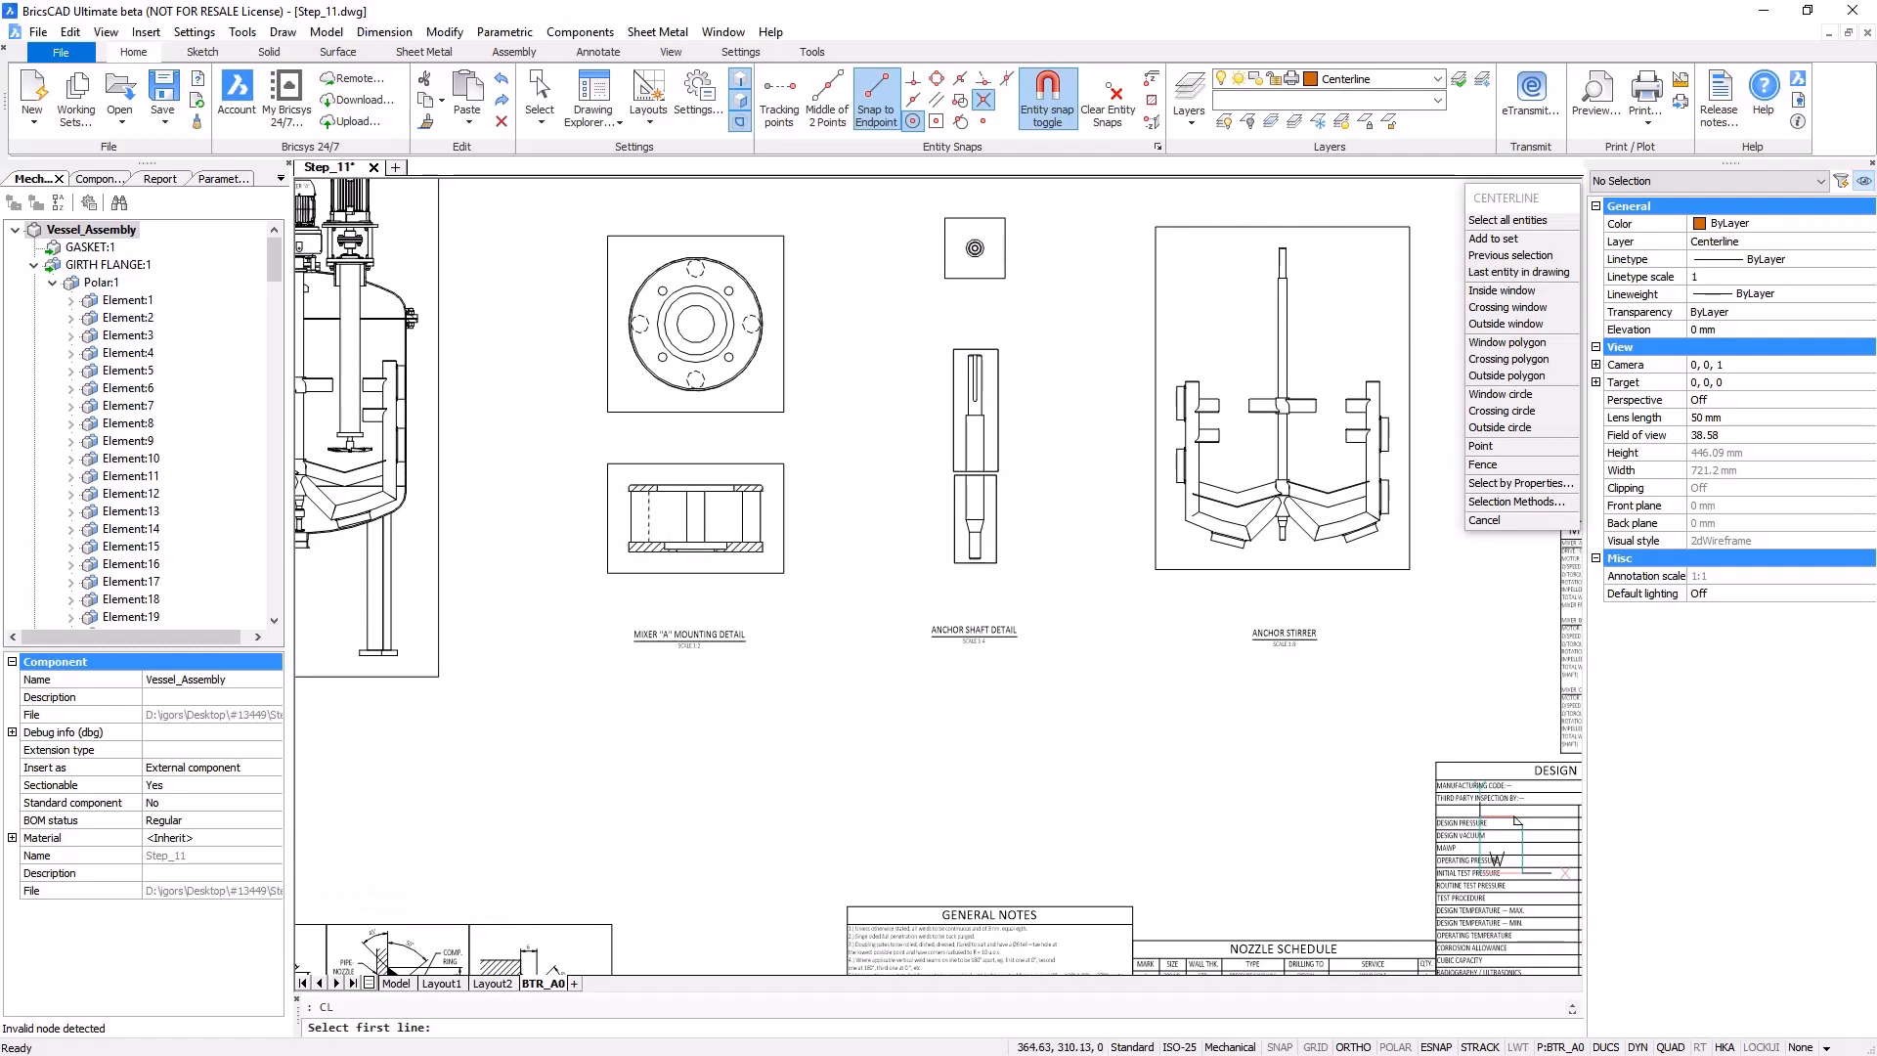
click(683, 489)
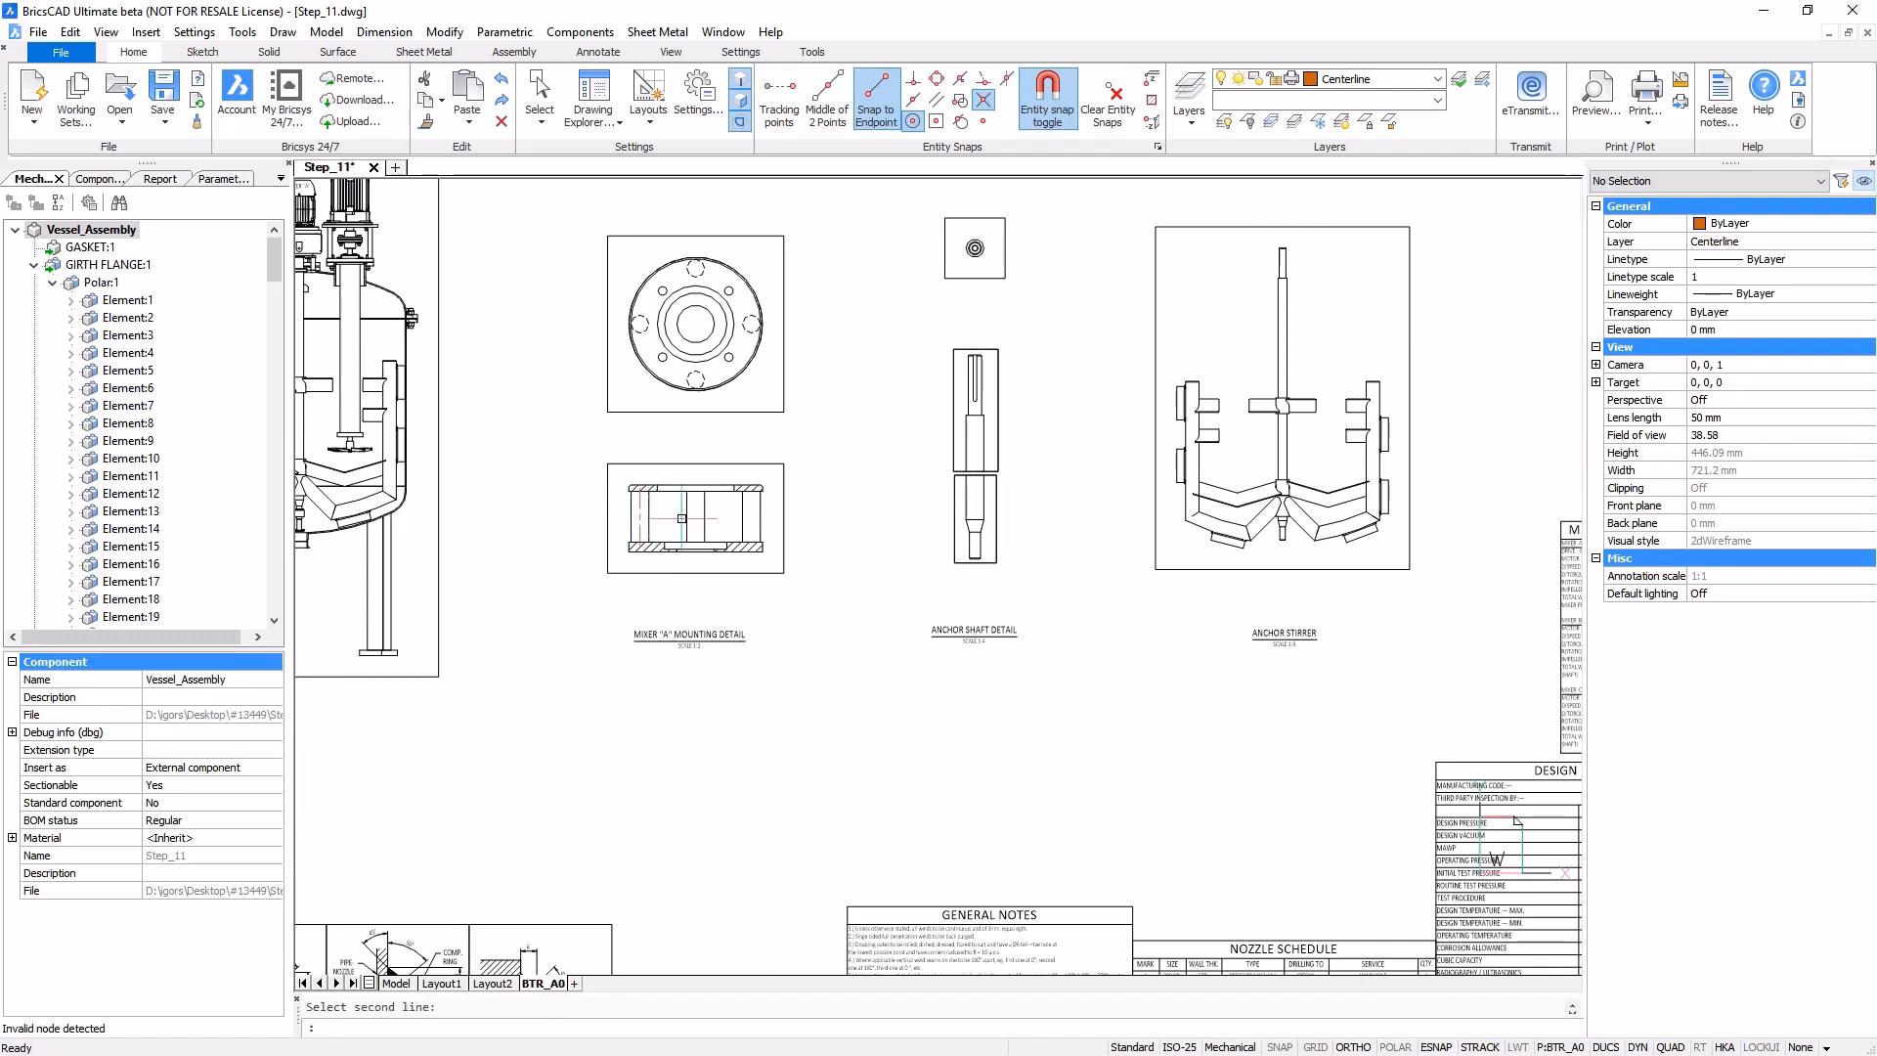
click(689, 518)
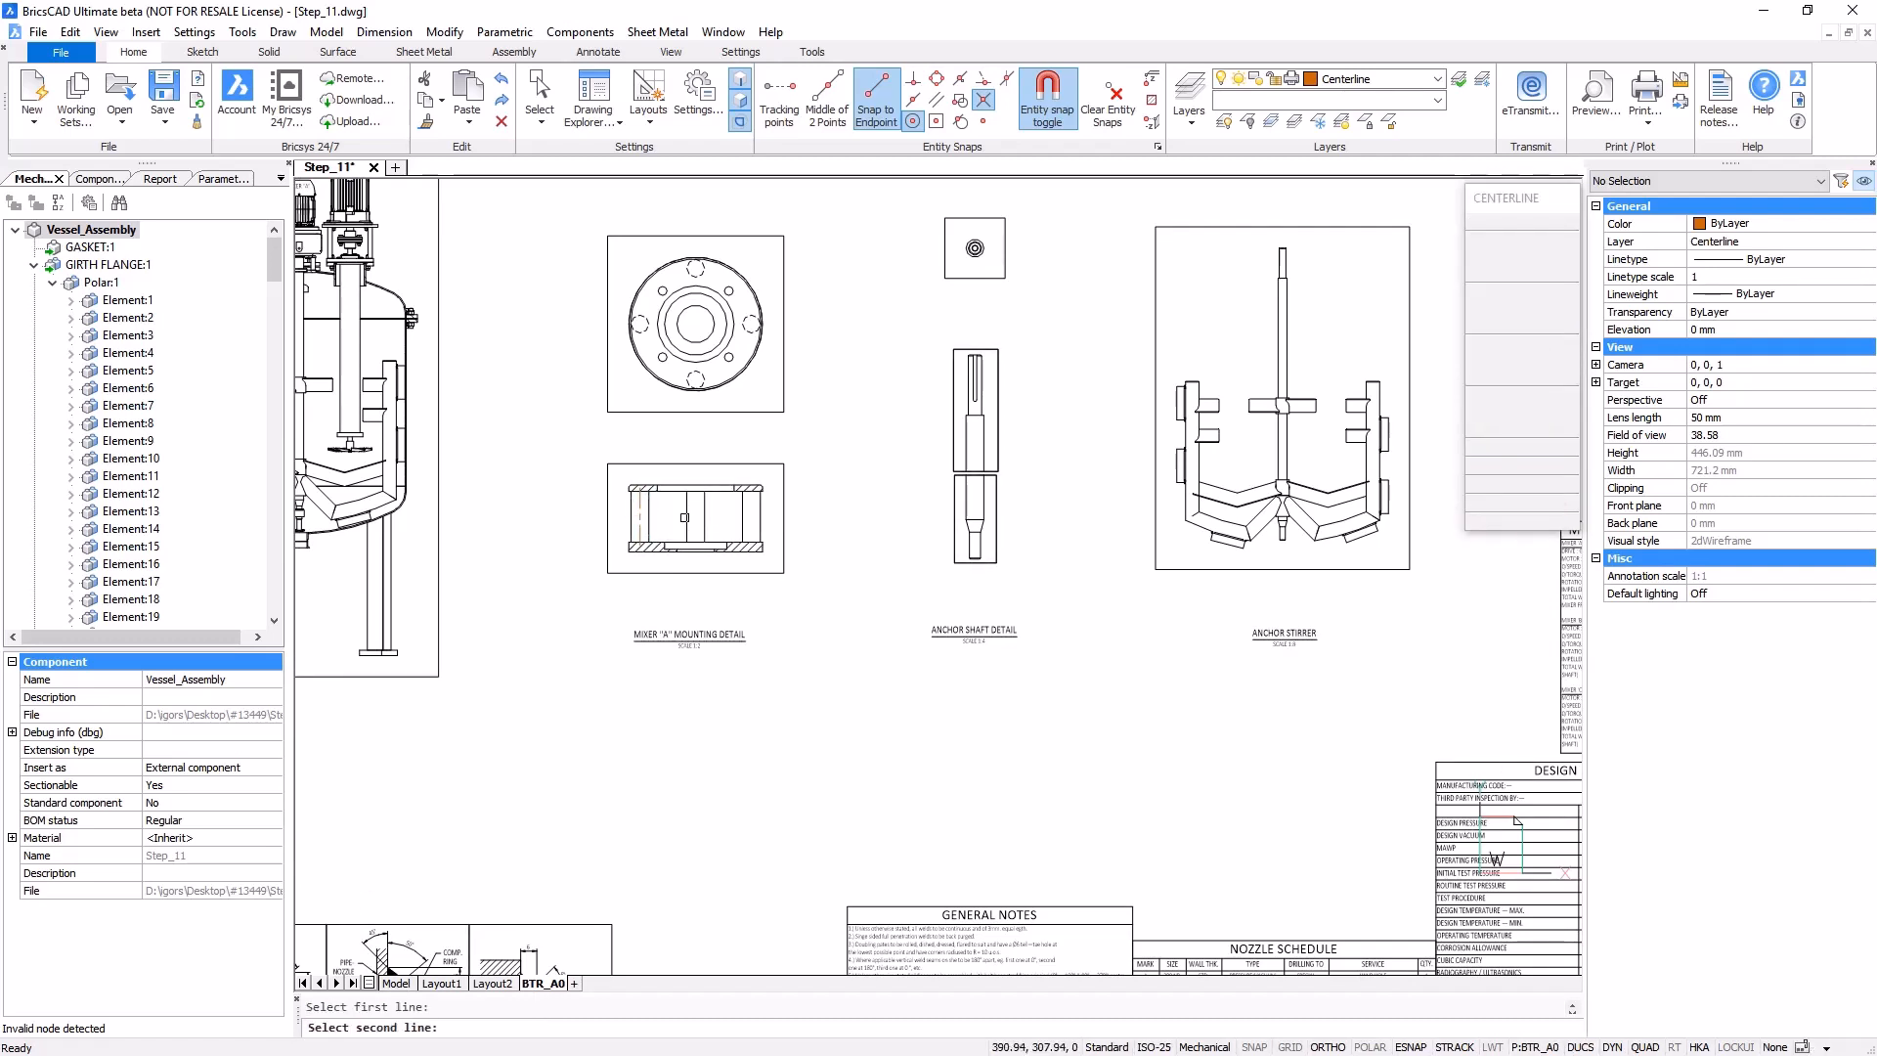
key(Return)
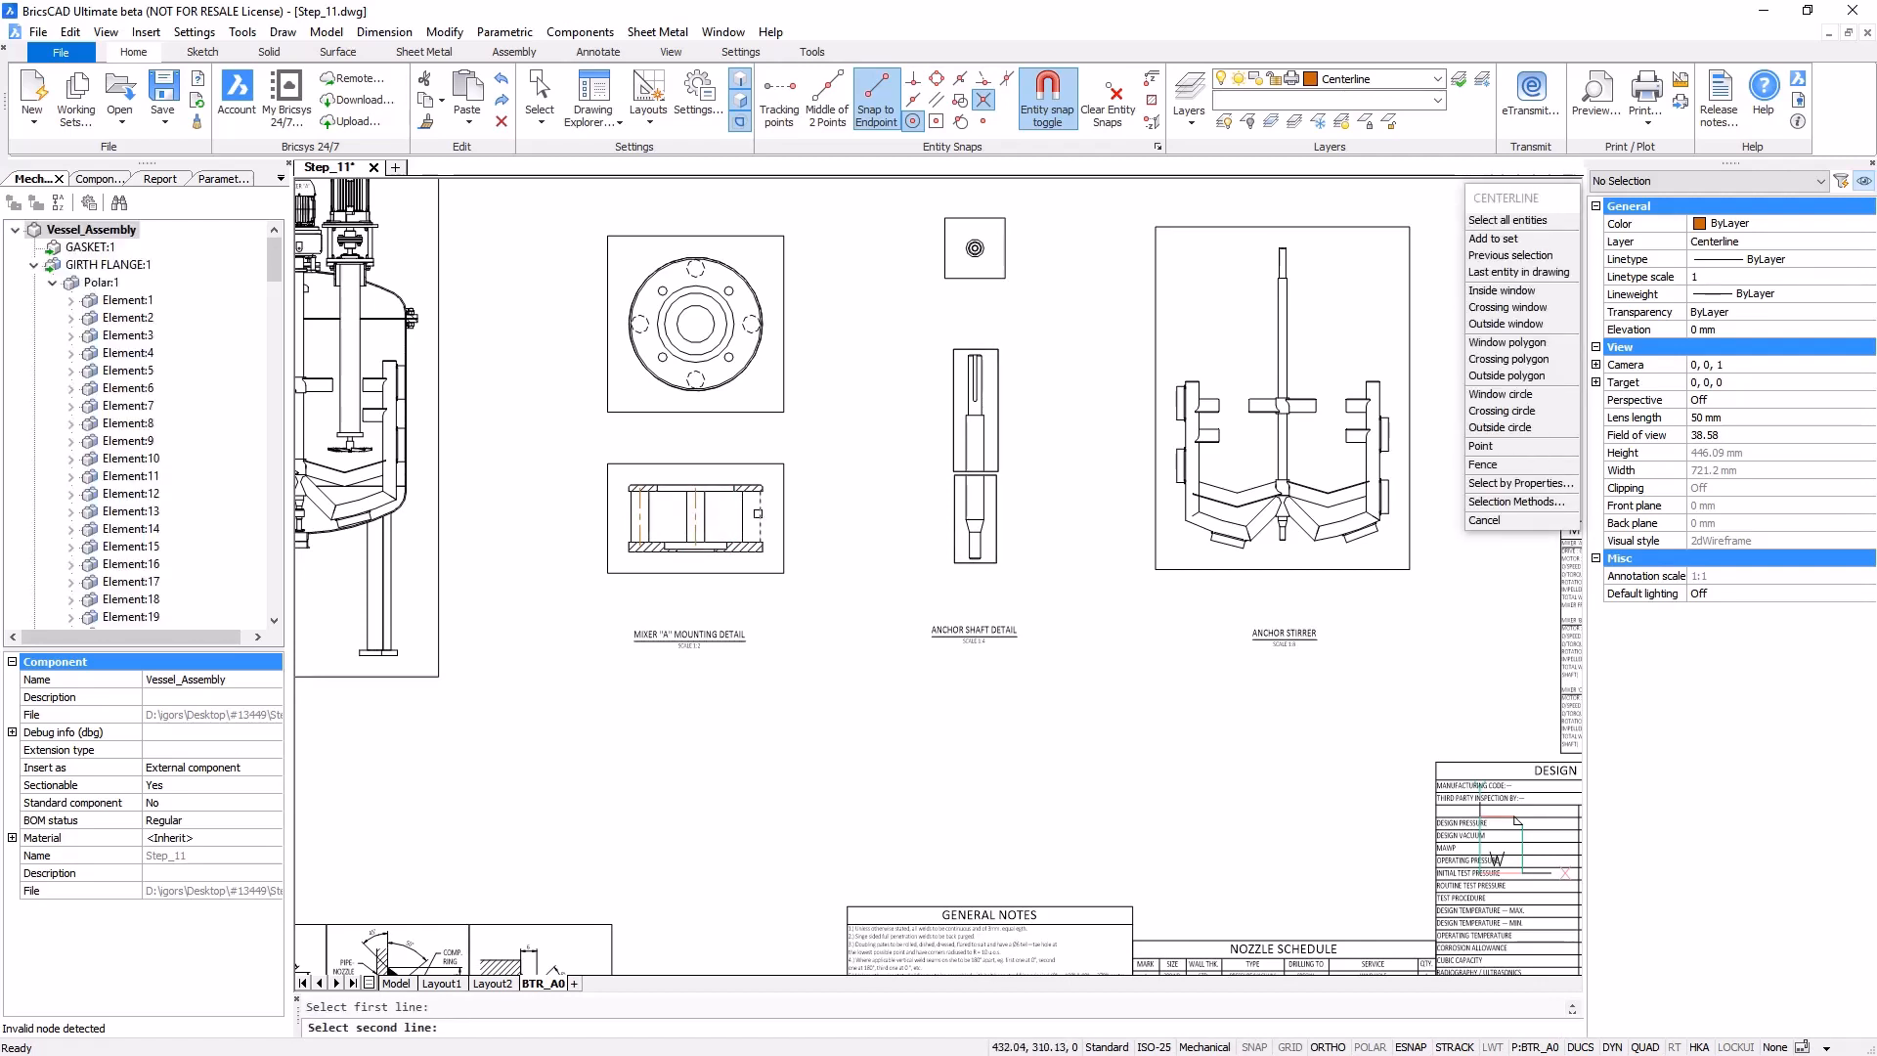
click(748, 519)
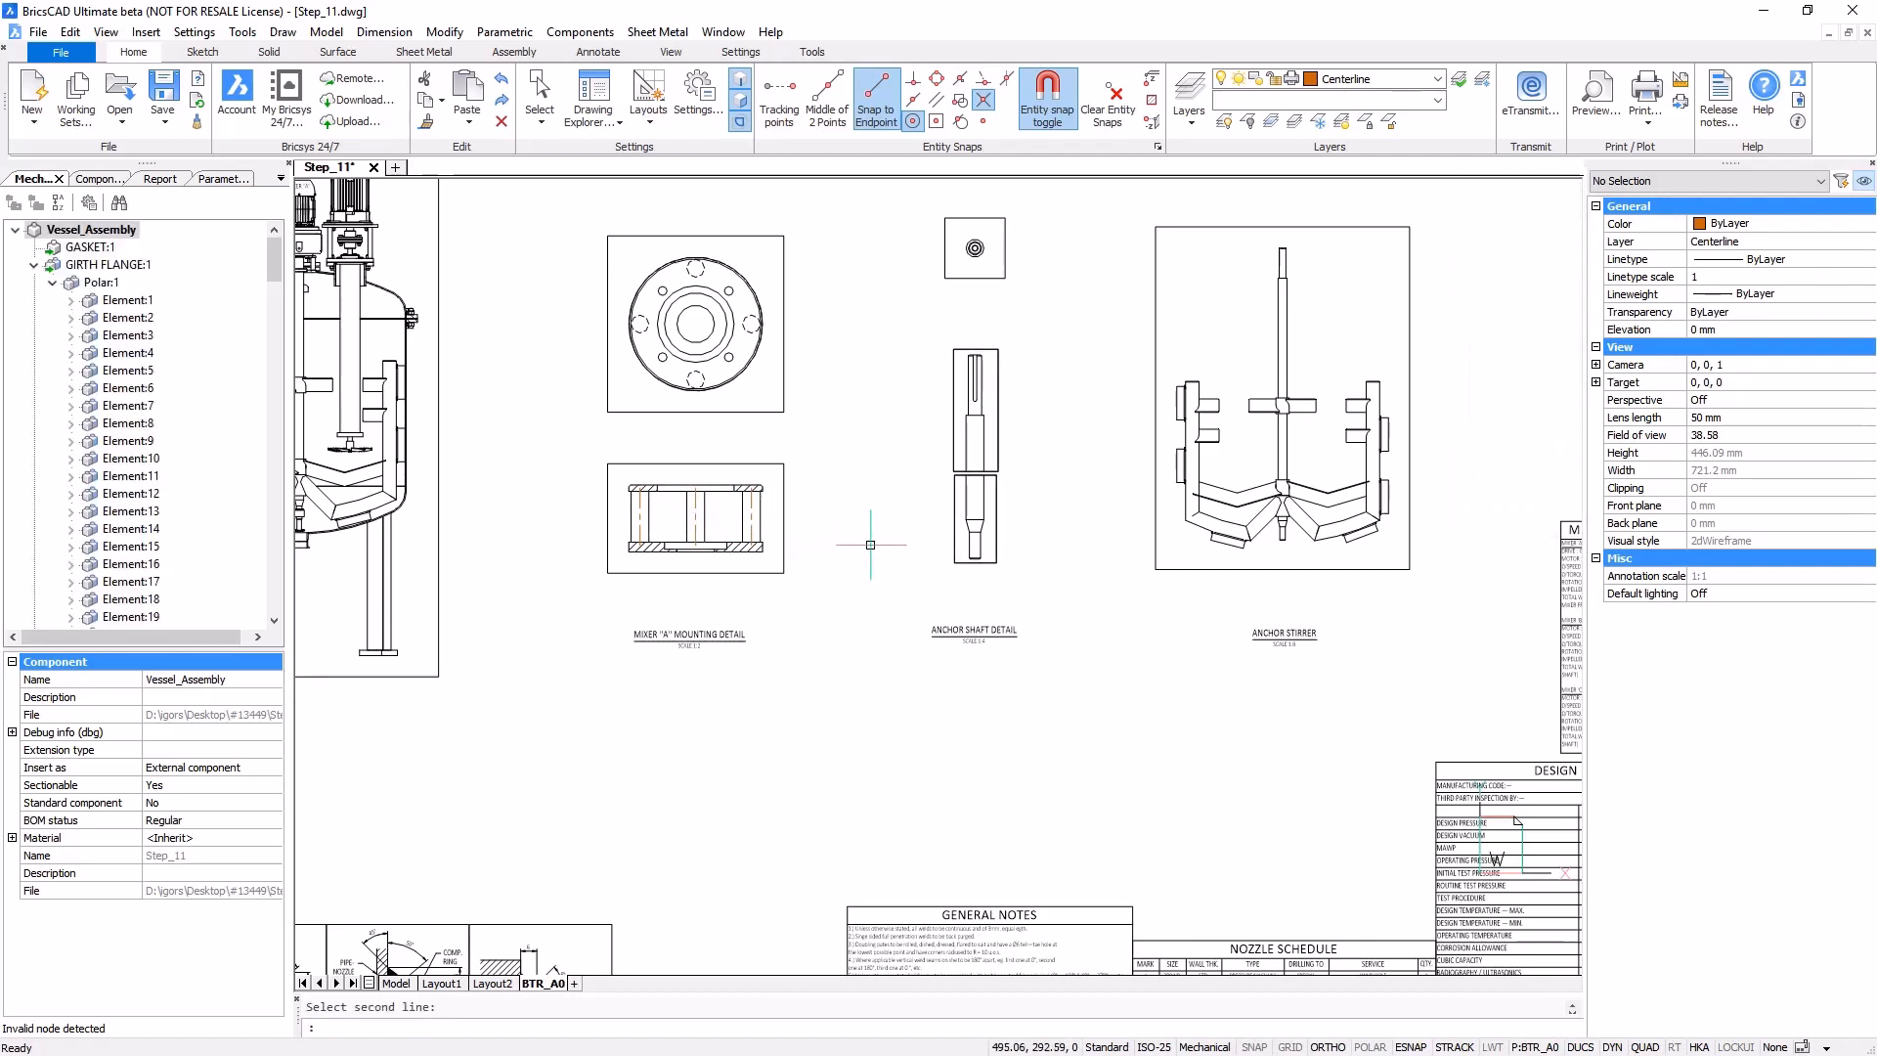
- Add center marks to the outer circles of the Mixer "A" mounting detail's round view and the vessel's plan view
key(Return)
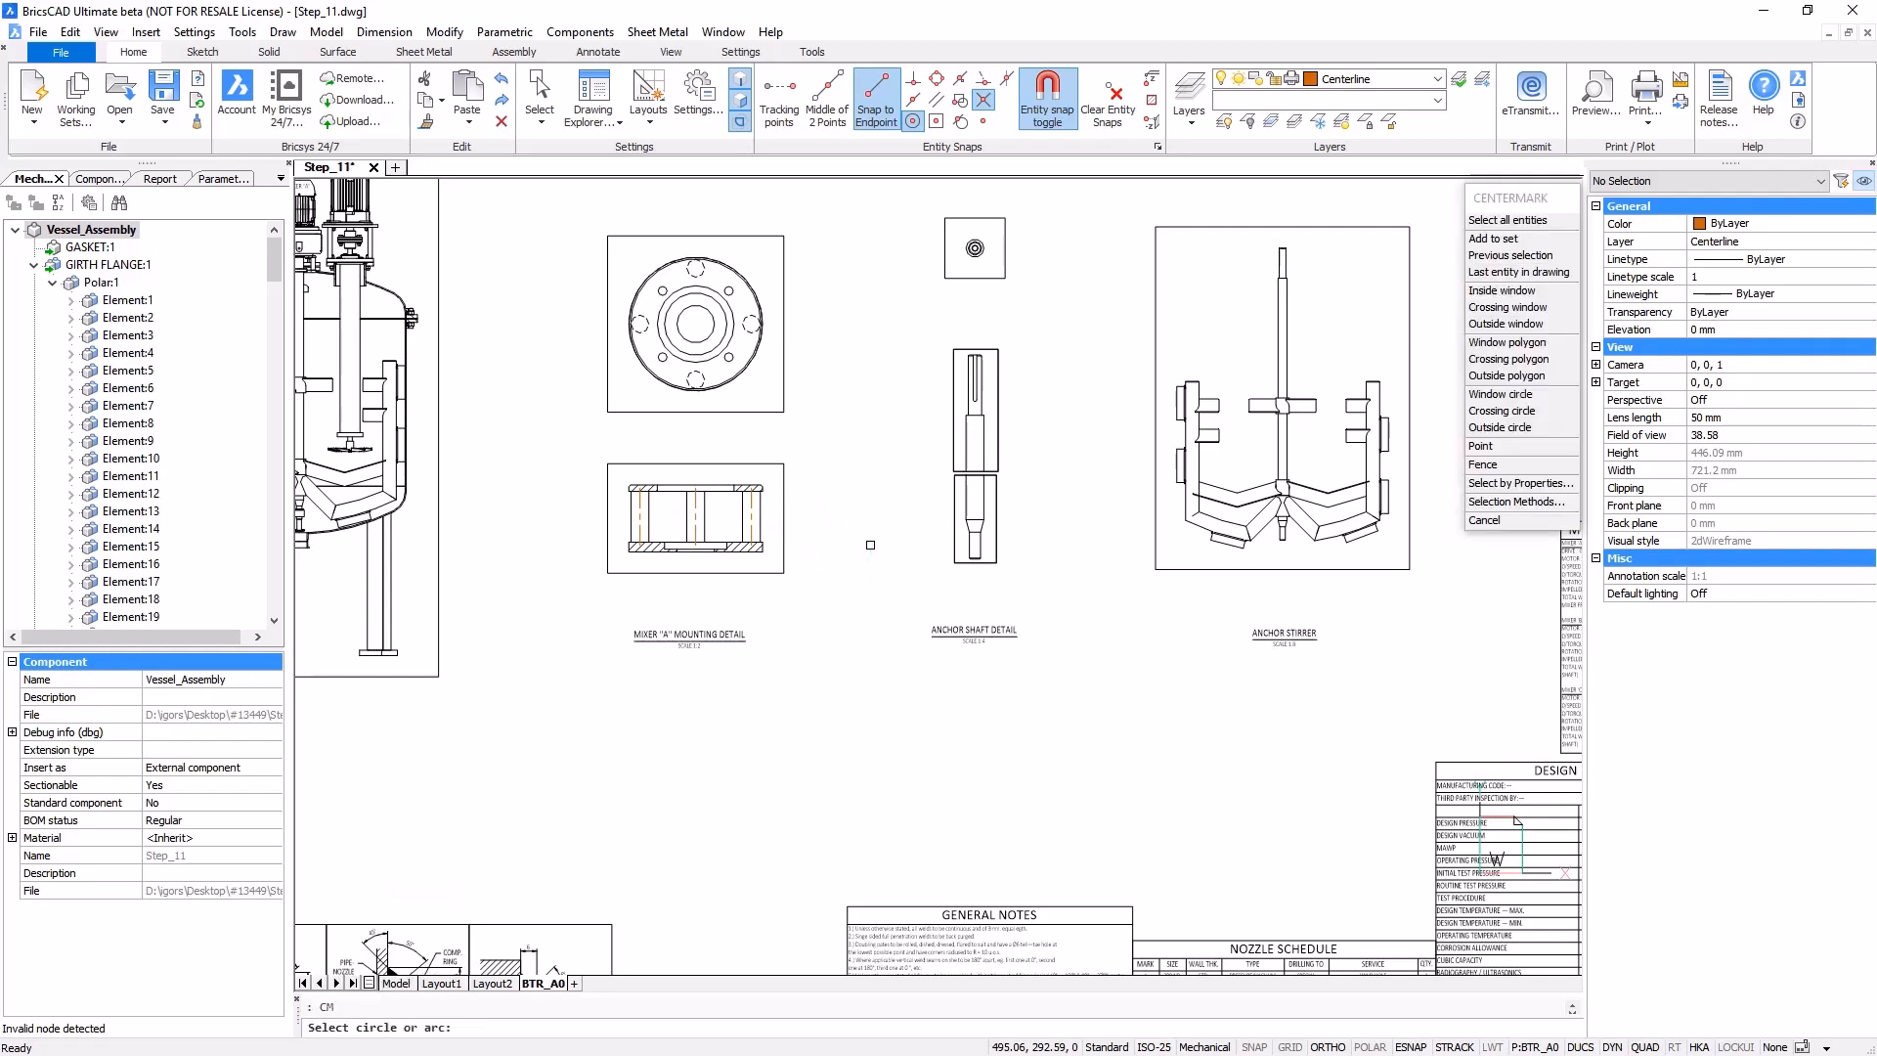
click(732, 380)
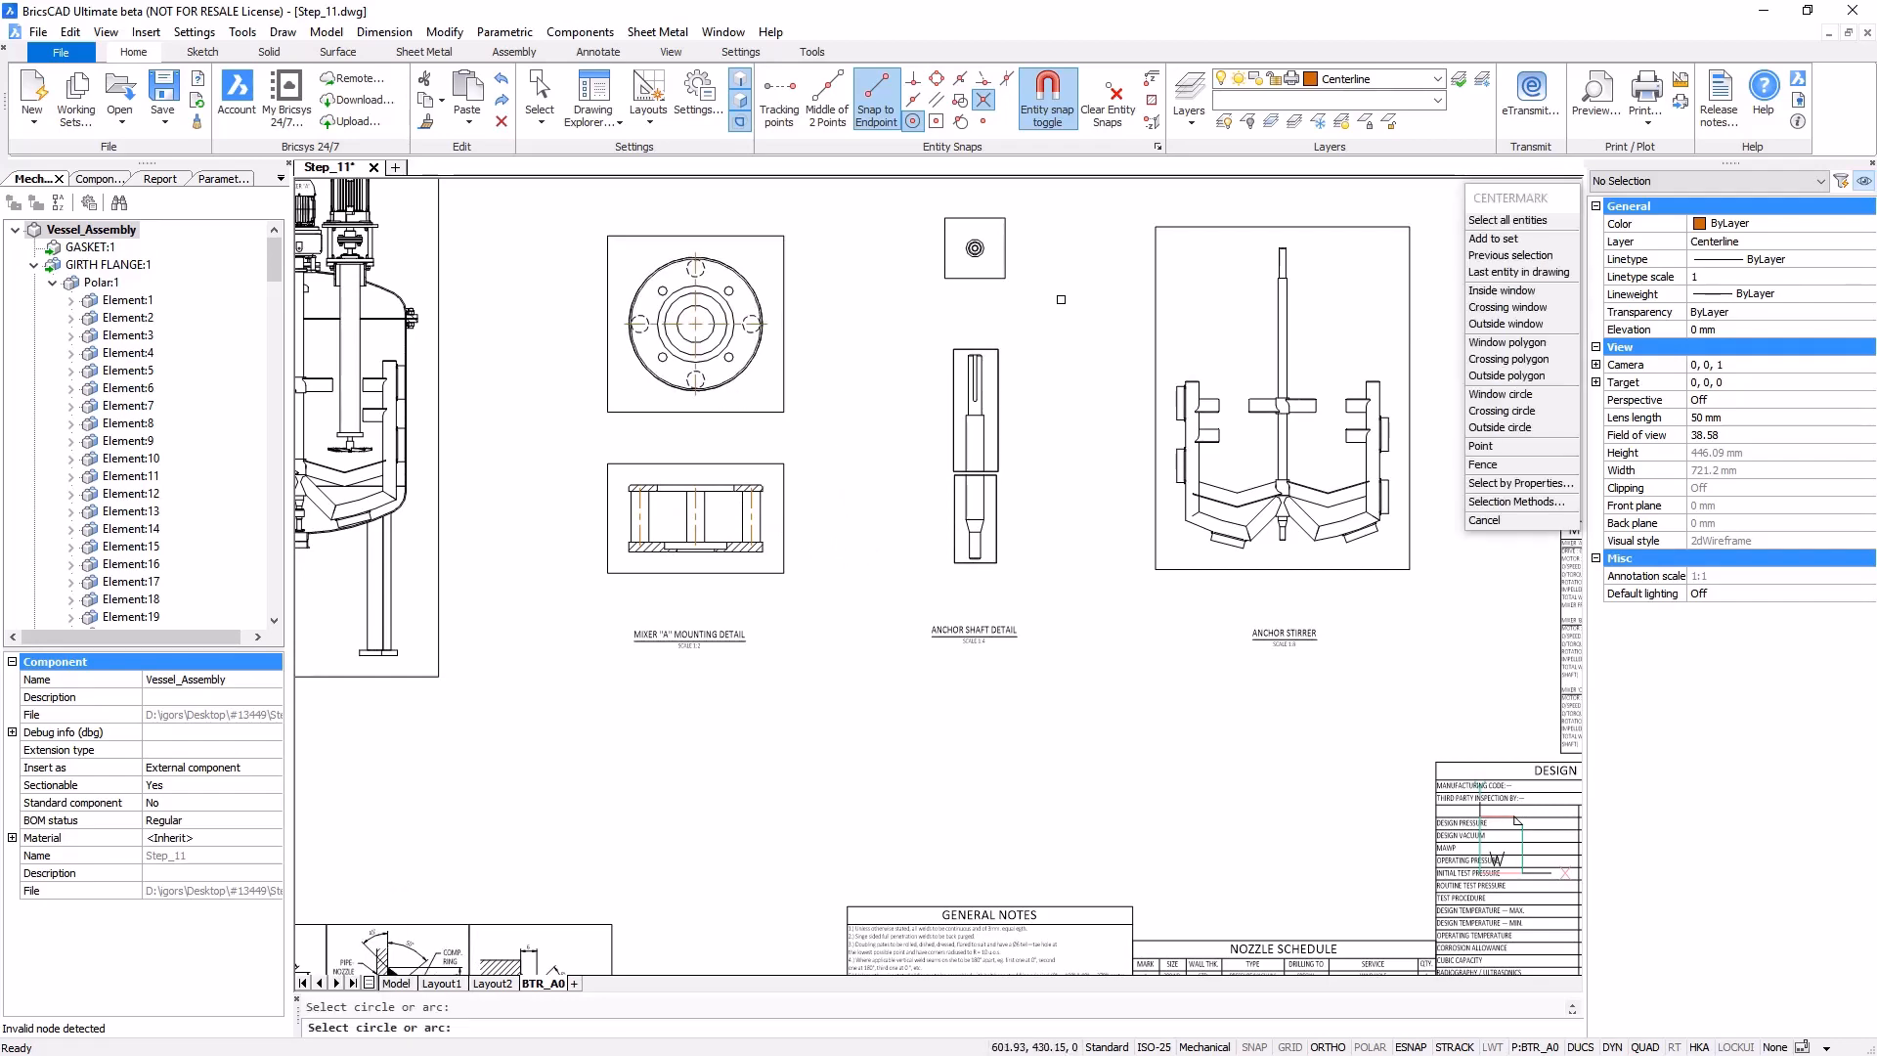
scroll(1042, 316, up, 3)
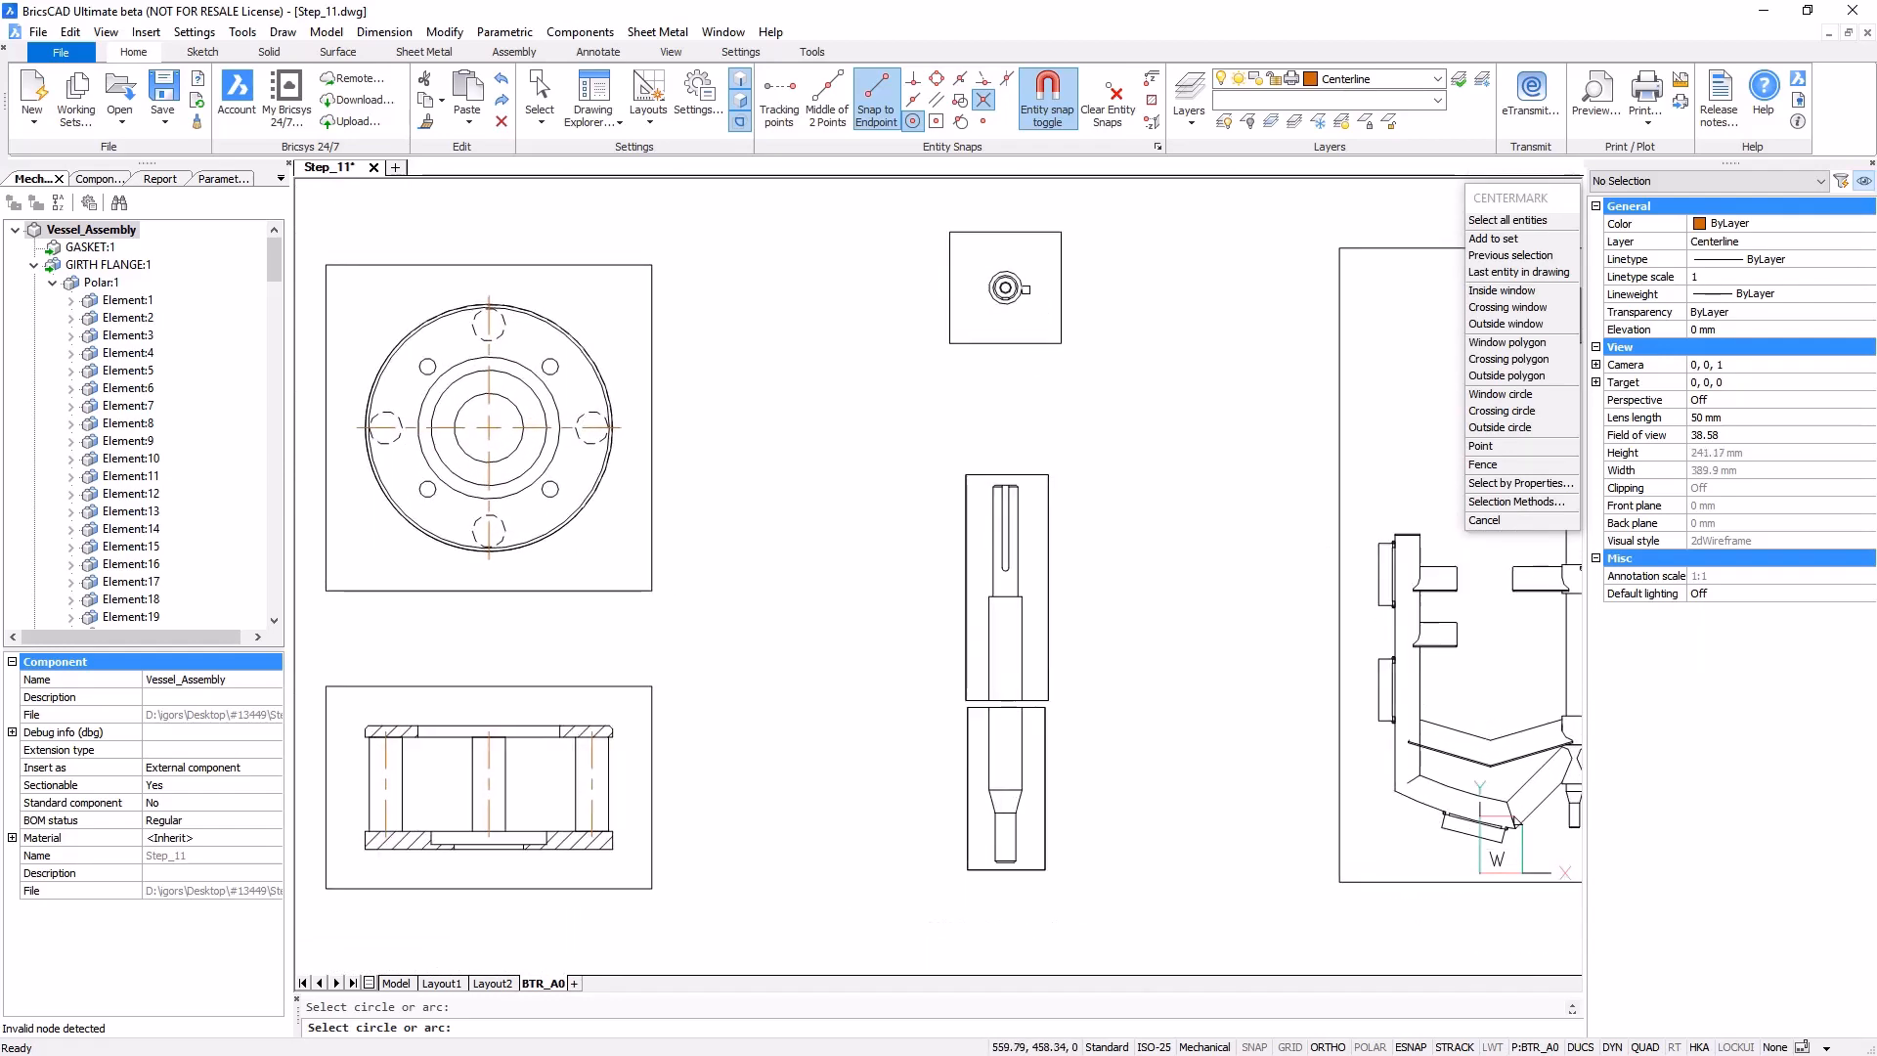
scroll(1027, 290, down, 3)
scroll(563, 391, up, 1)
mouse_move(563, 391)
middle_down()
mouse_move(1017, 352)
mouse_move(1026, 279)
middle_up()
scroll(977, 293, up, 2)
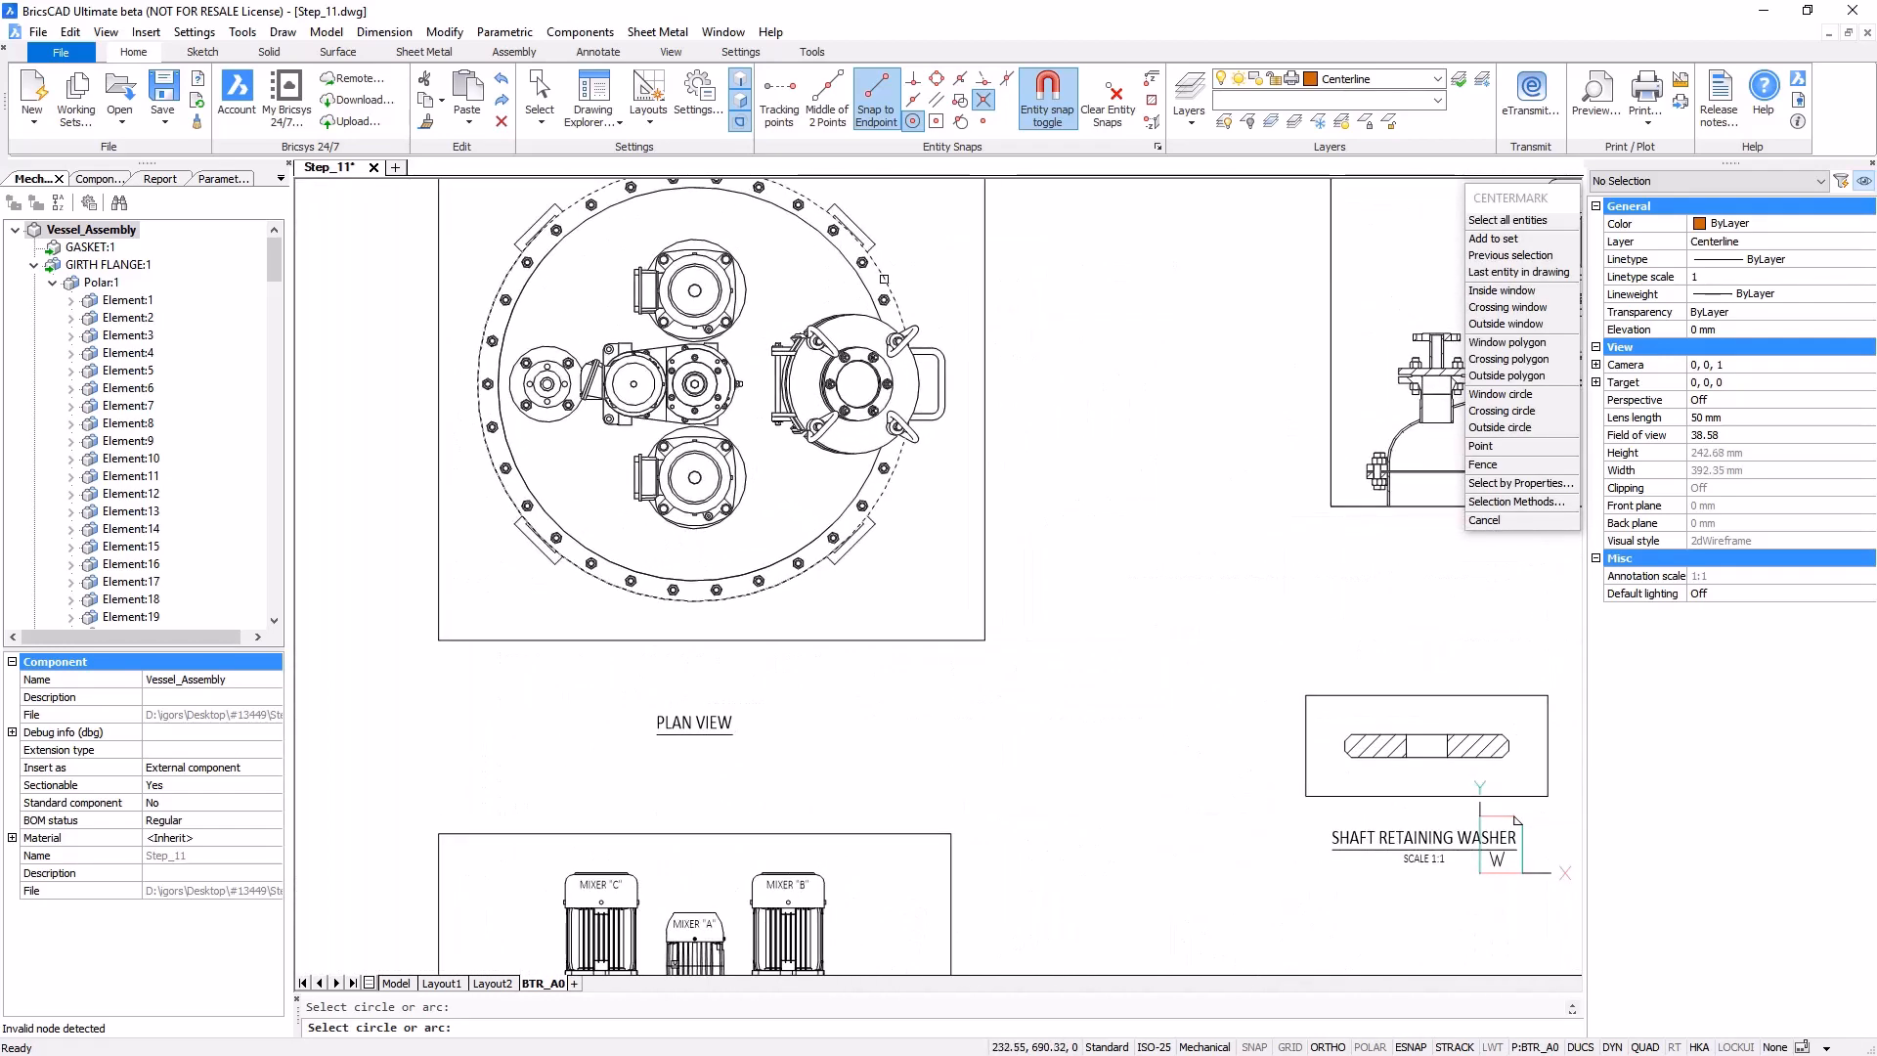
click(884, 279)
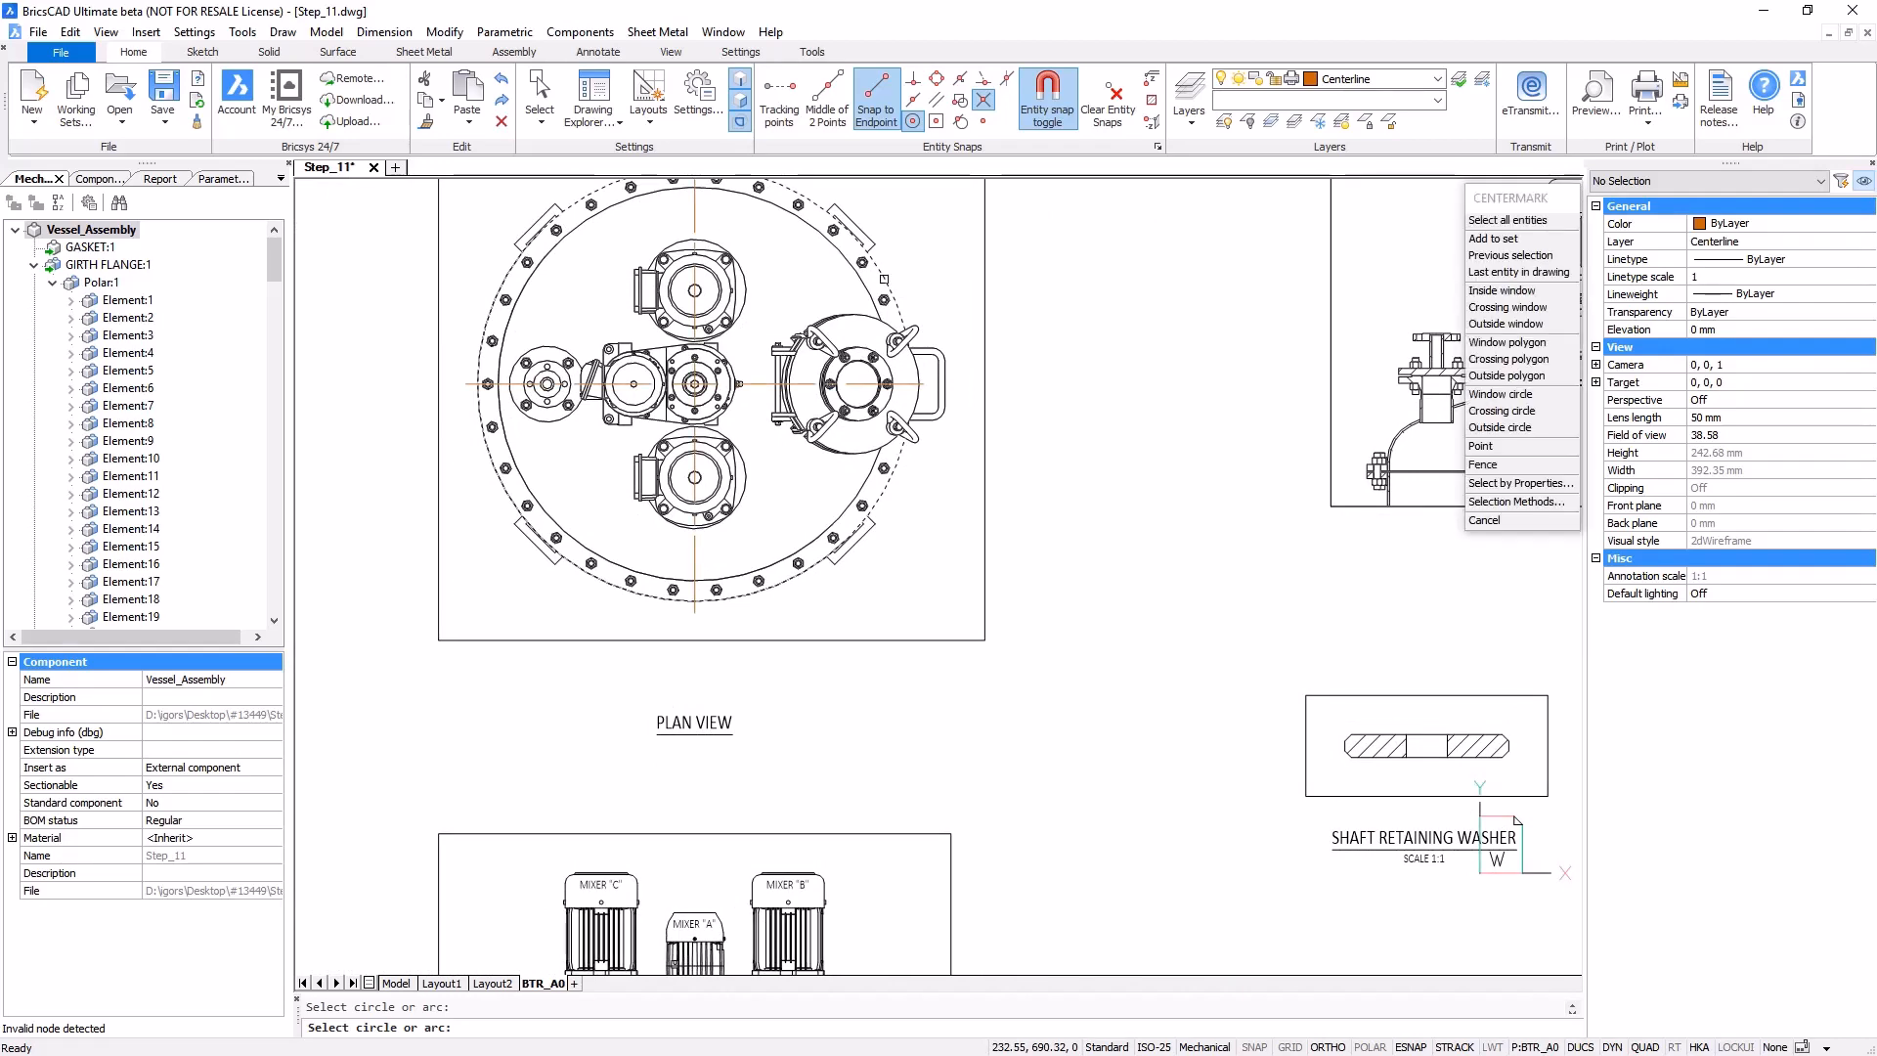
- Open the drawing Step_12.dwg from the #13449 folder
click(60, 52)
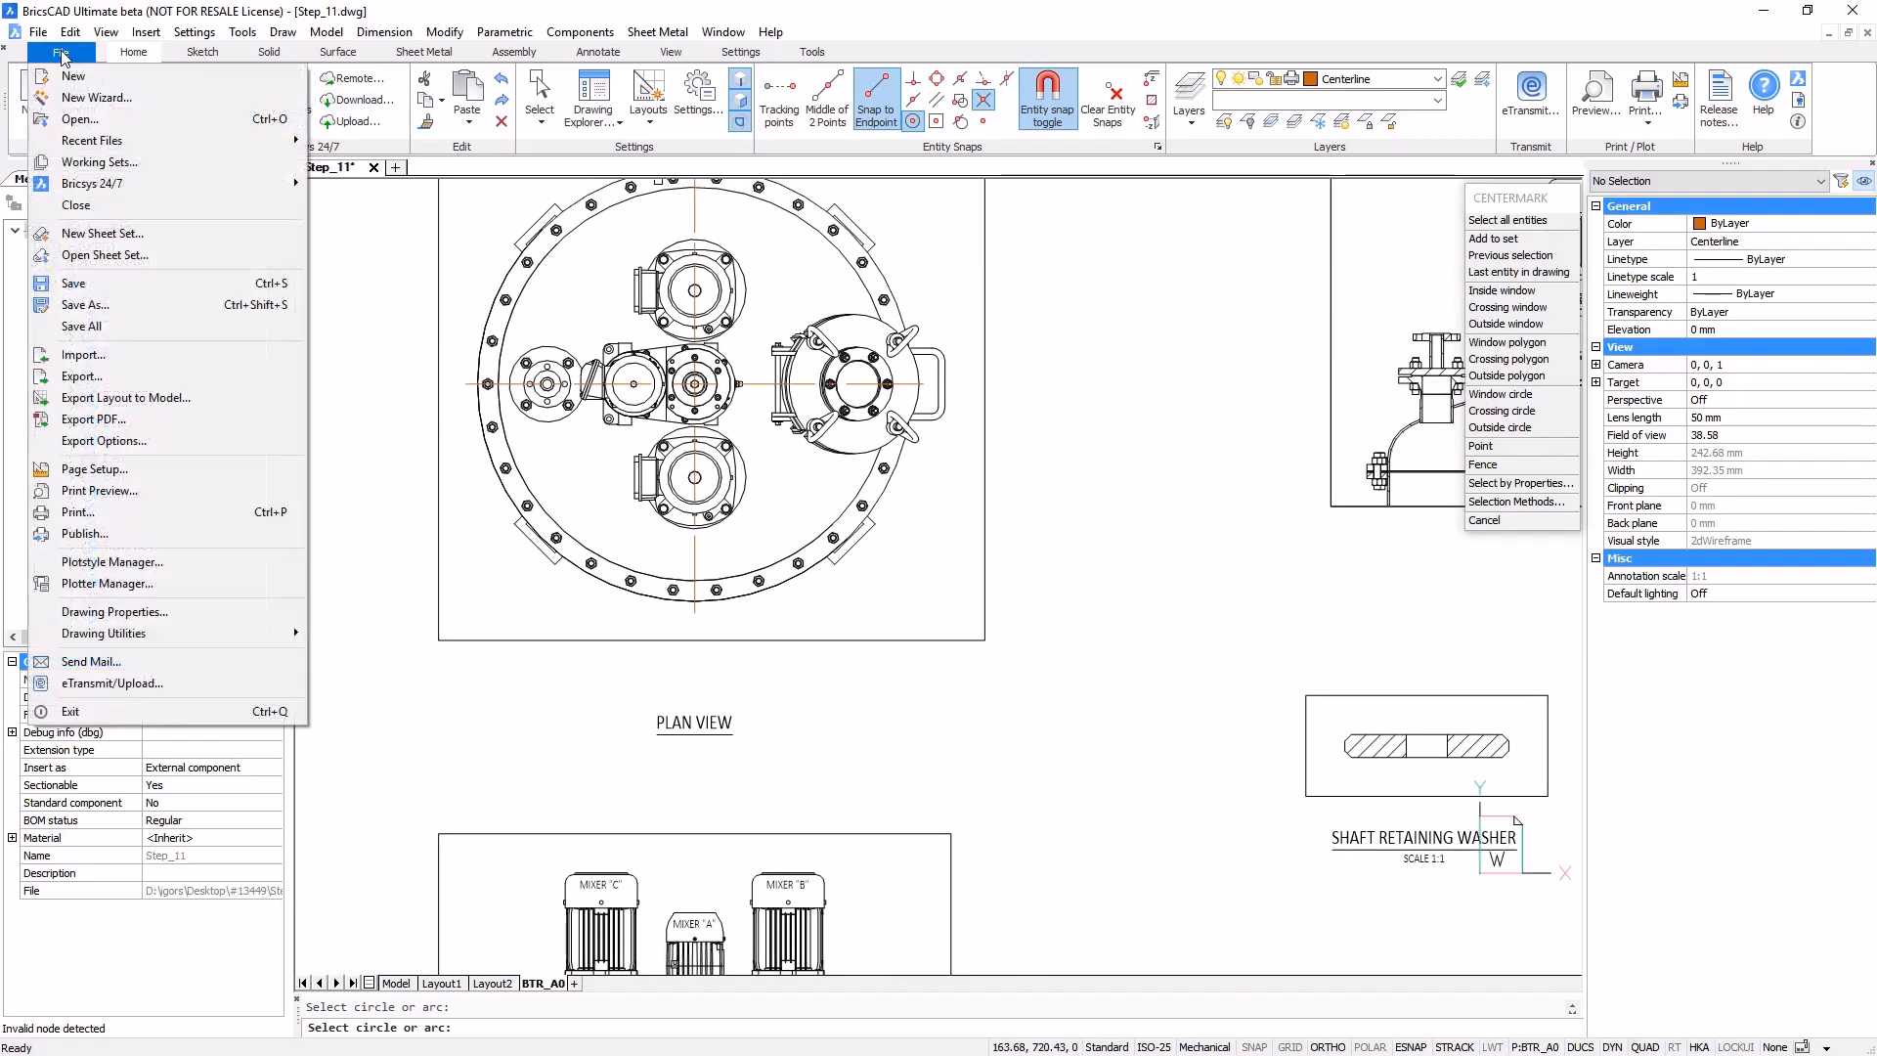
click(71, 117)
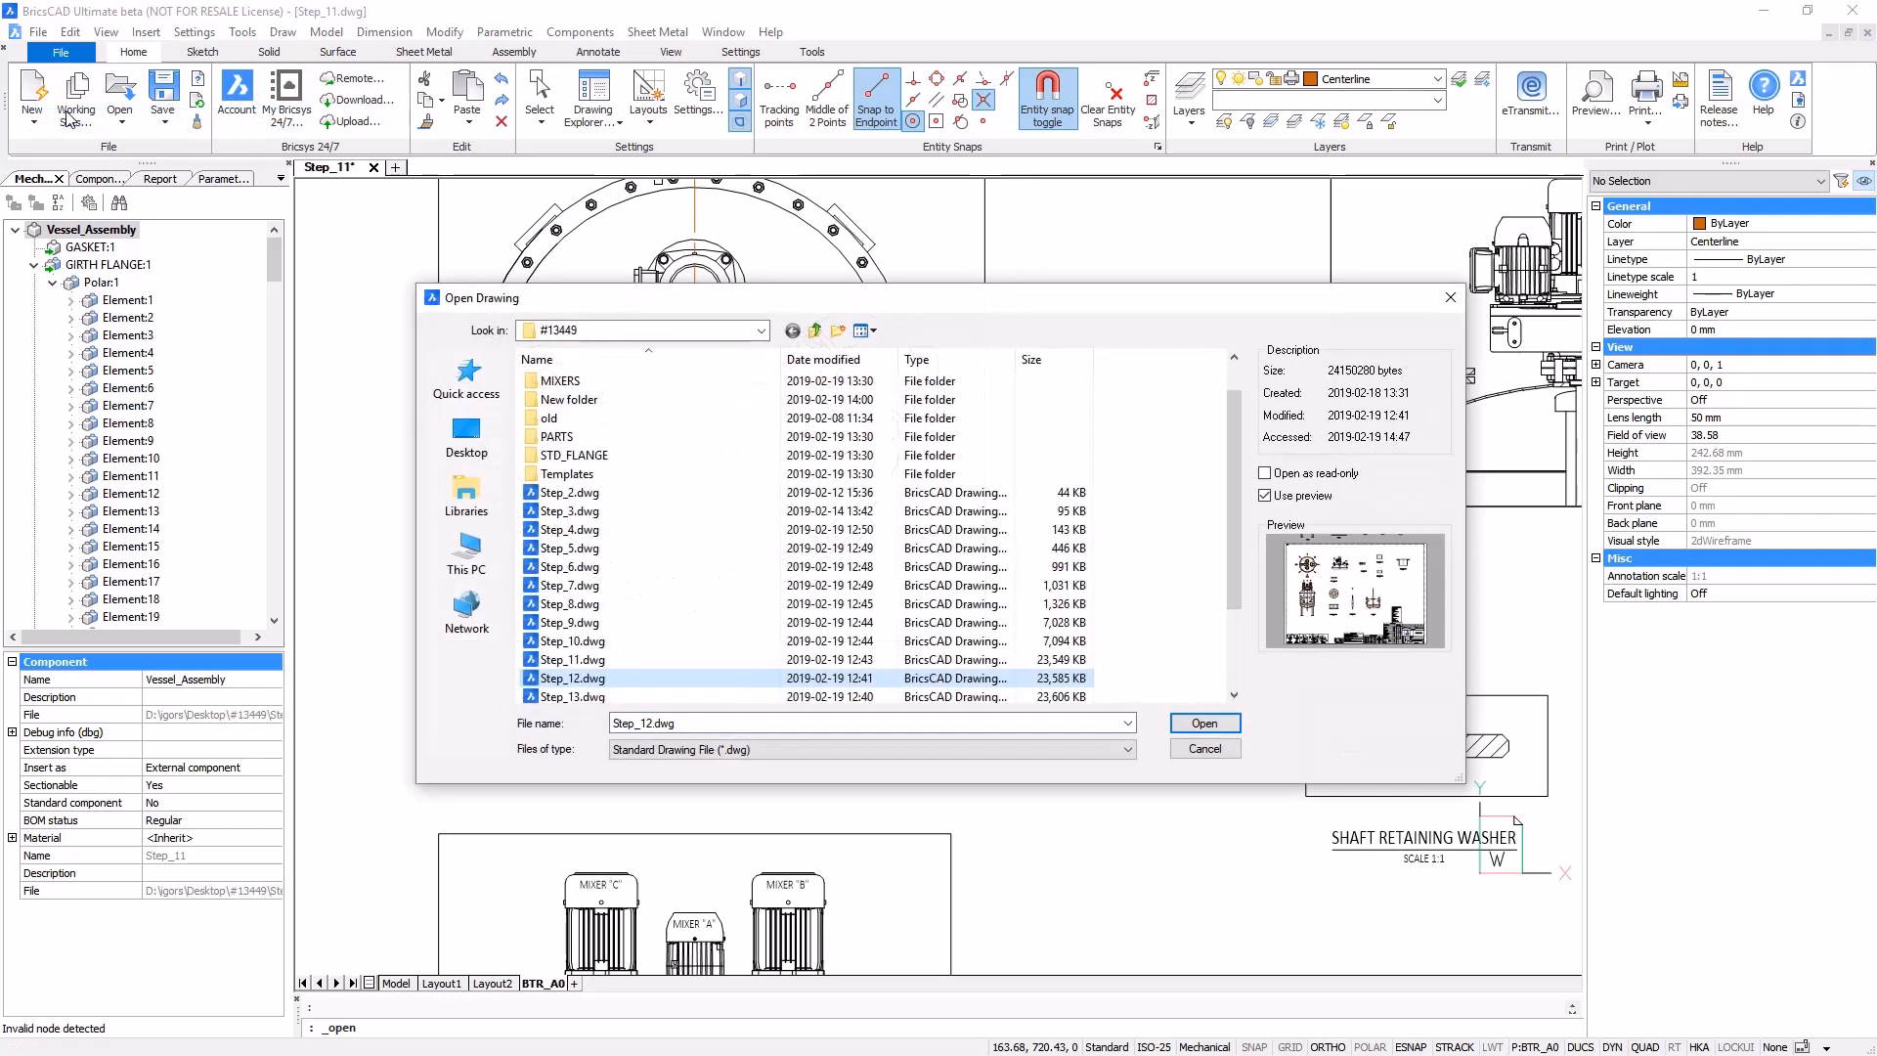
click(588, 673)
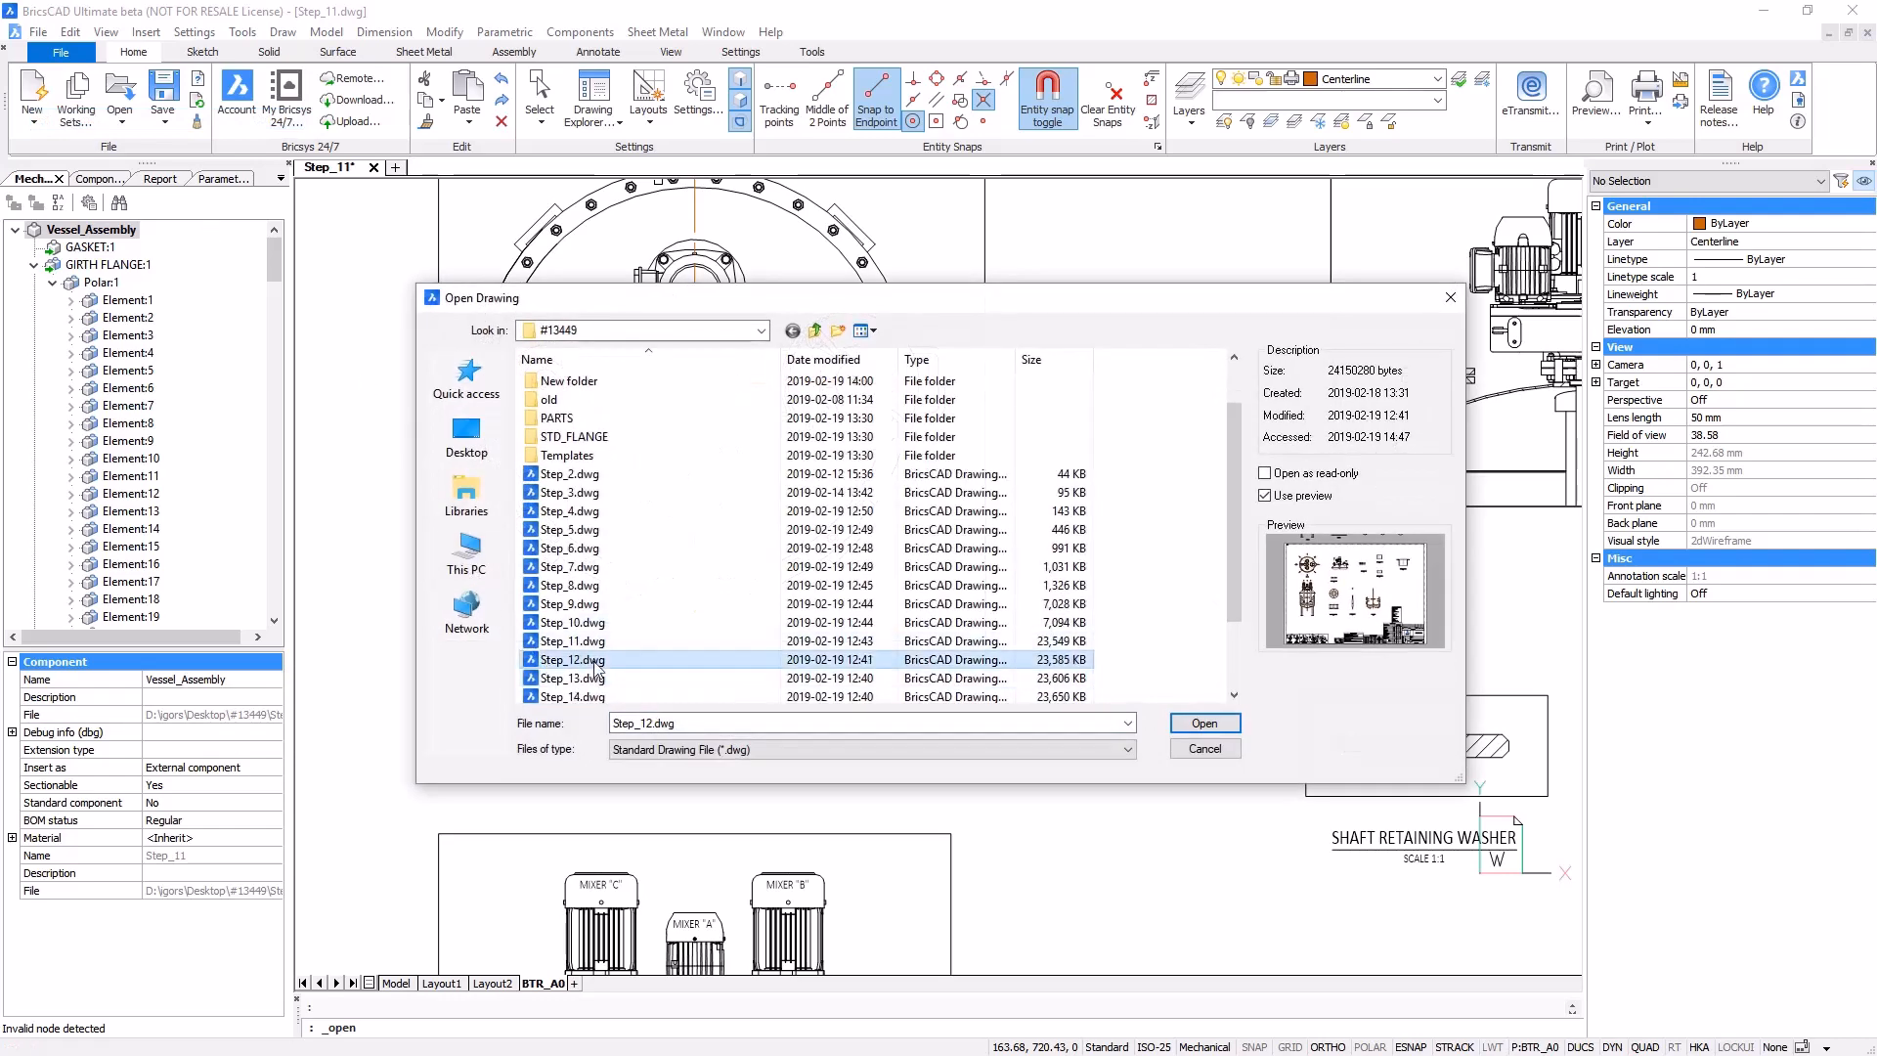
click(1204, 725)
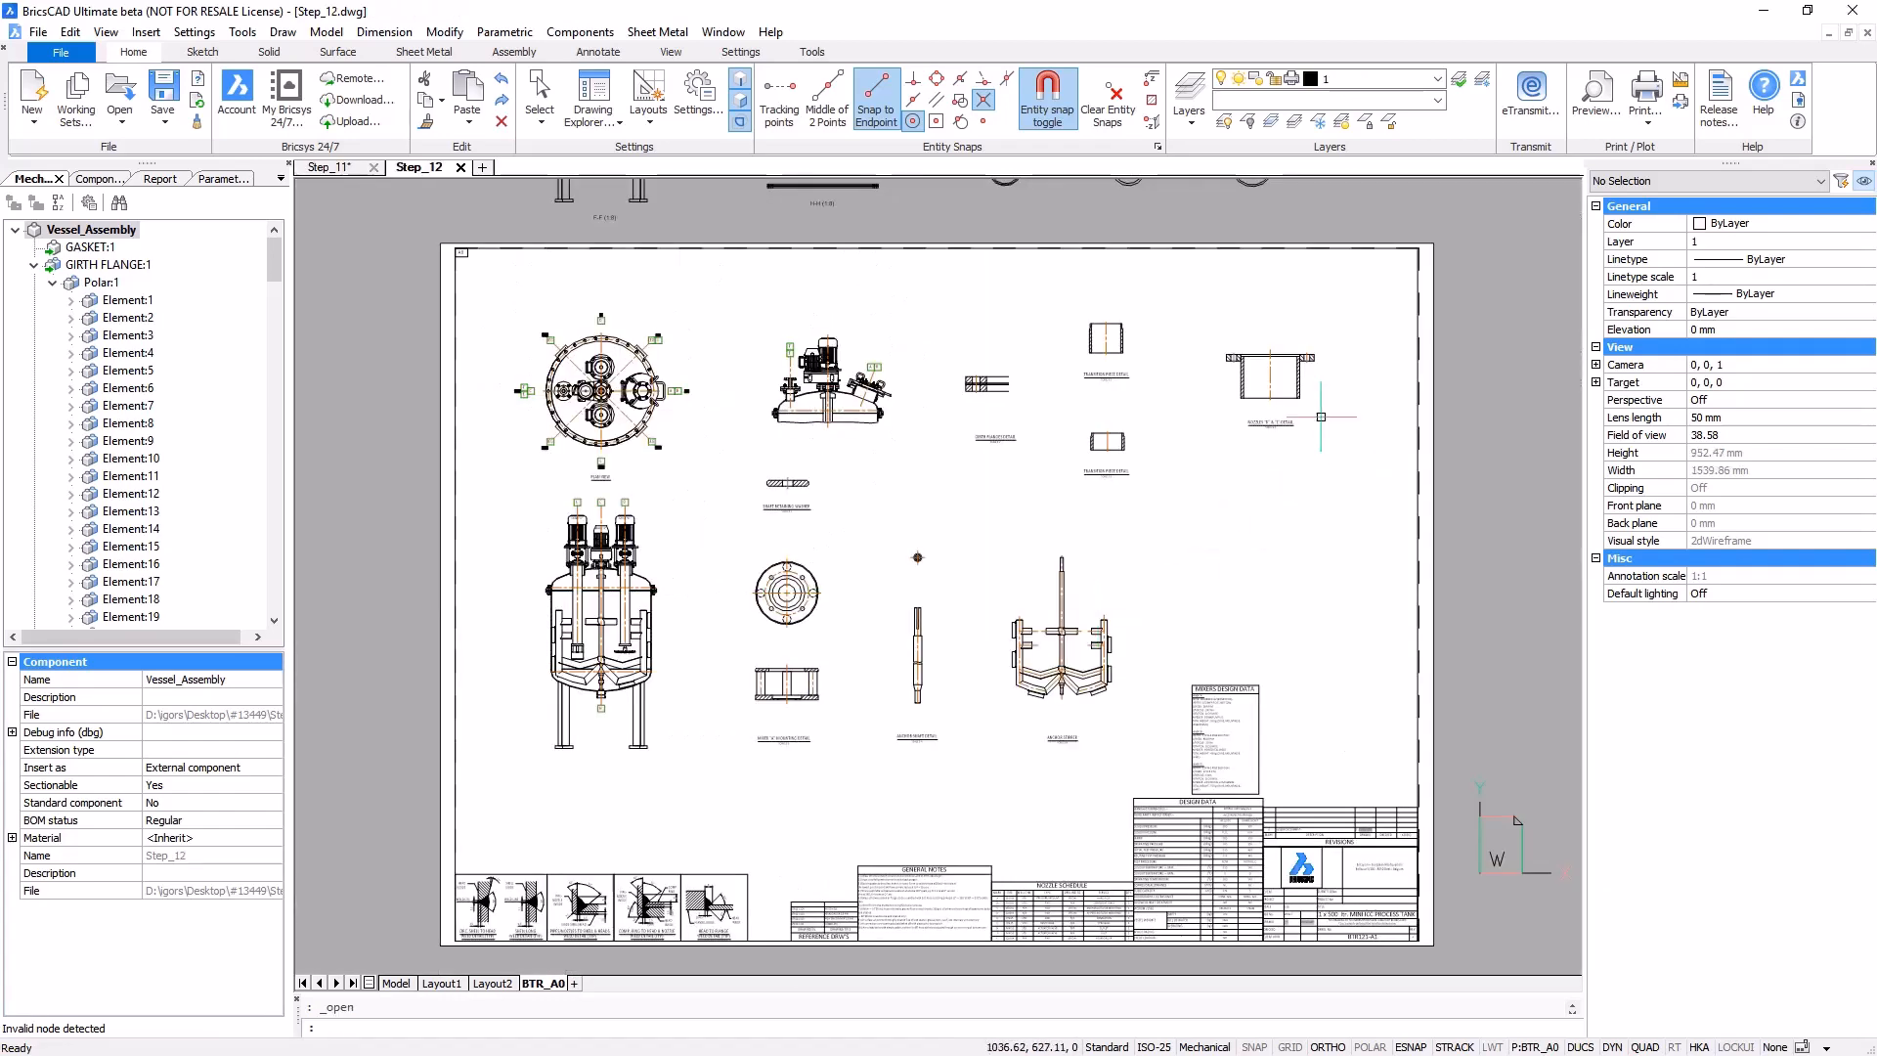
- Make Dimension the current layer and add a vertical linear dimension from the vessel leg's foot to the lower end of the straight shell
click(1437, 79)
click(1334, 367)
middle_drag(746, 666, 888, 665)
scroll(711, 586, up, 5)
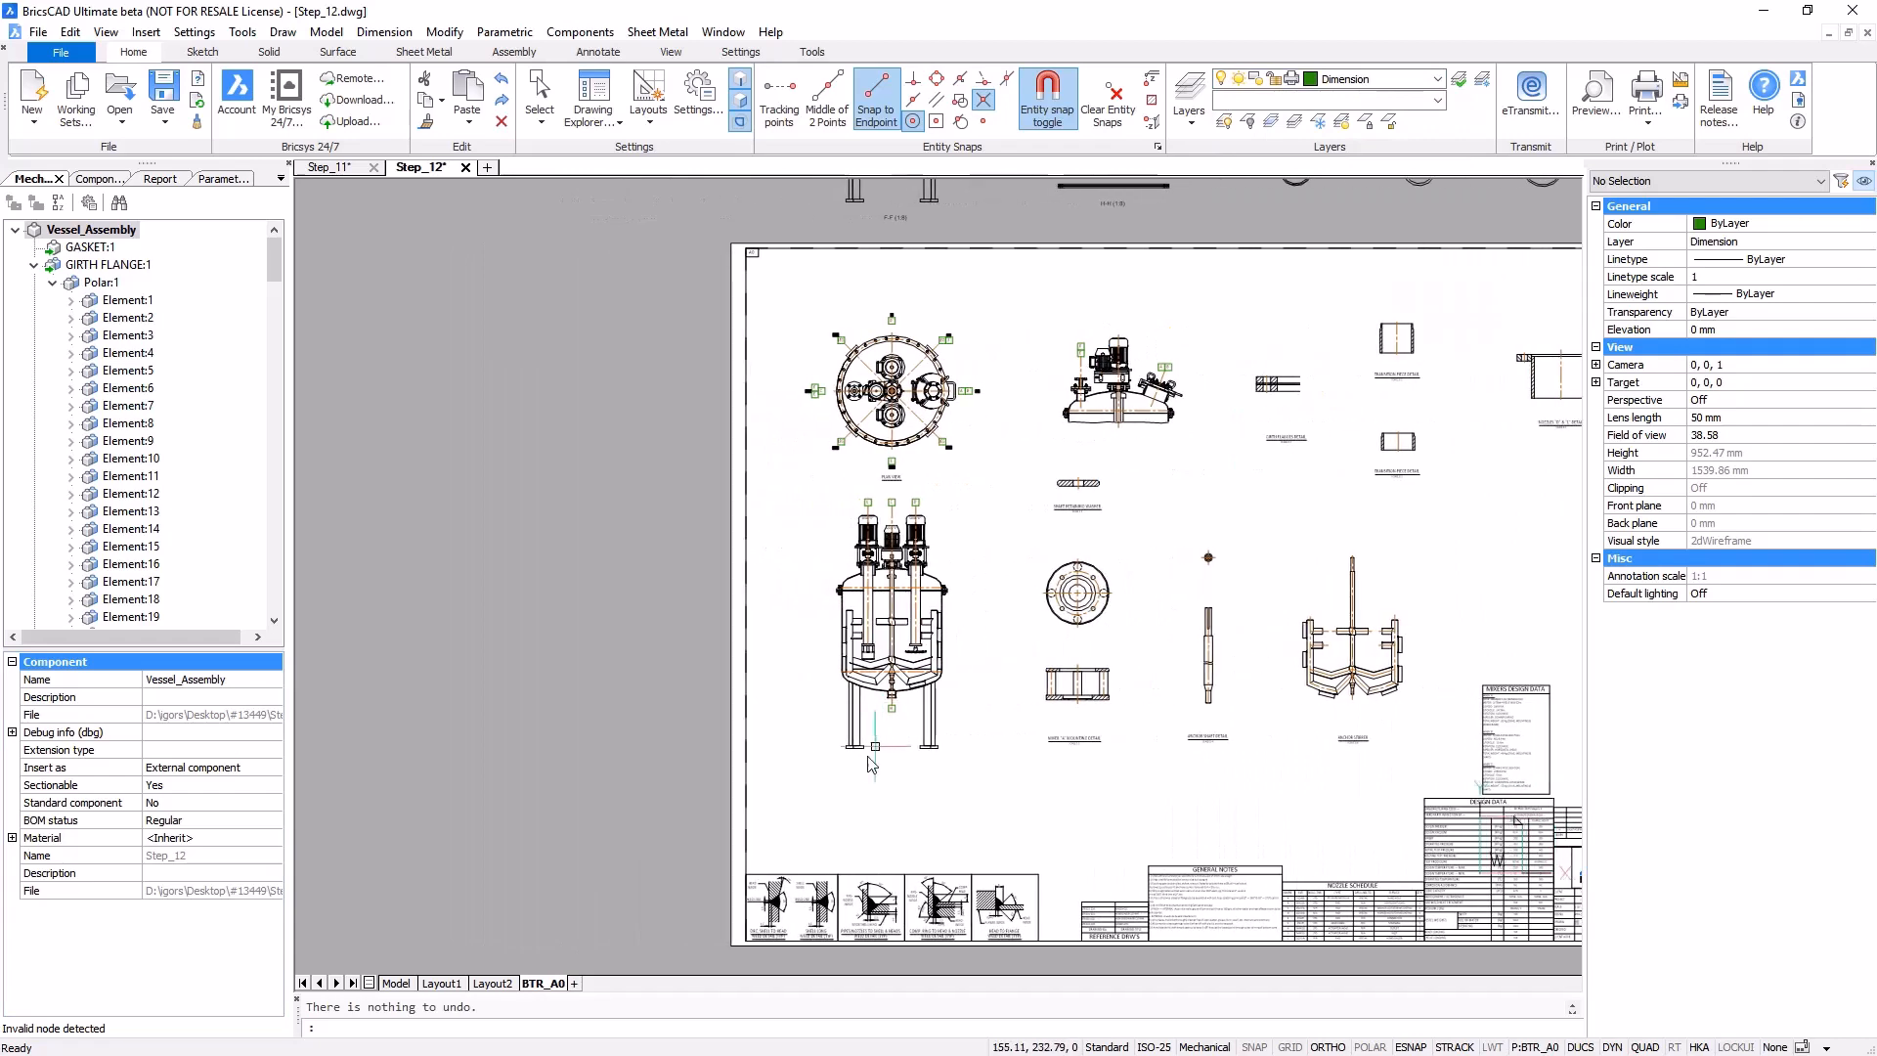
shift+scroll(840, 744, down, 5)
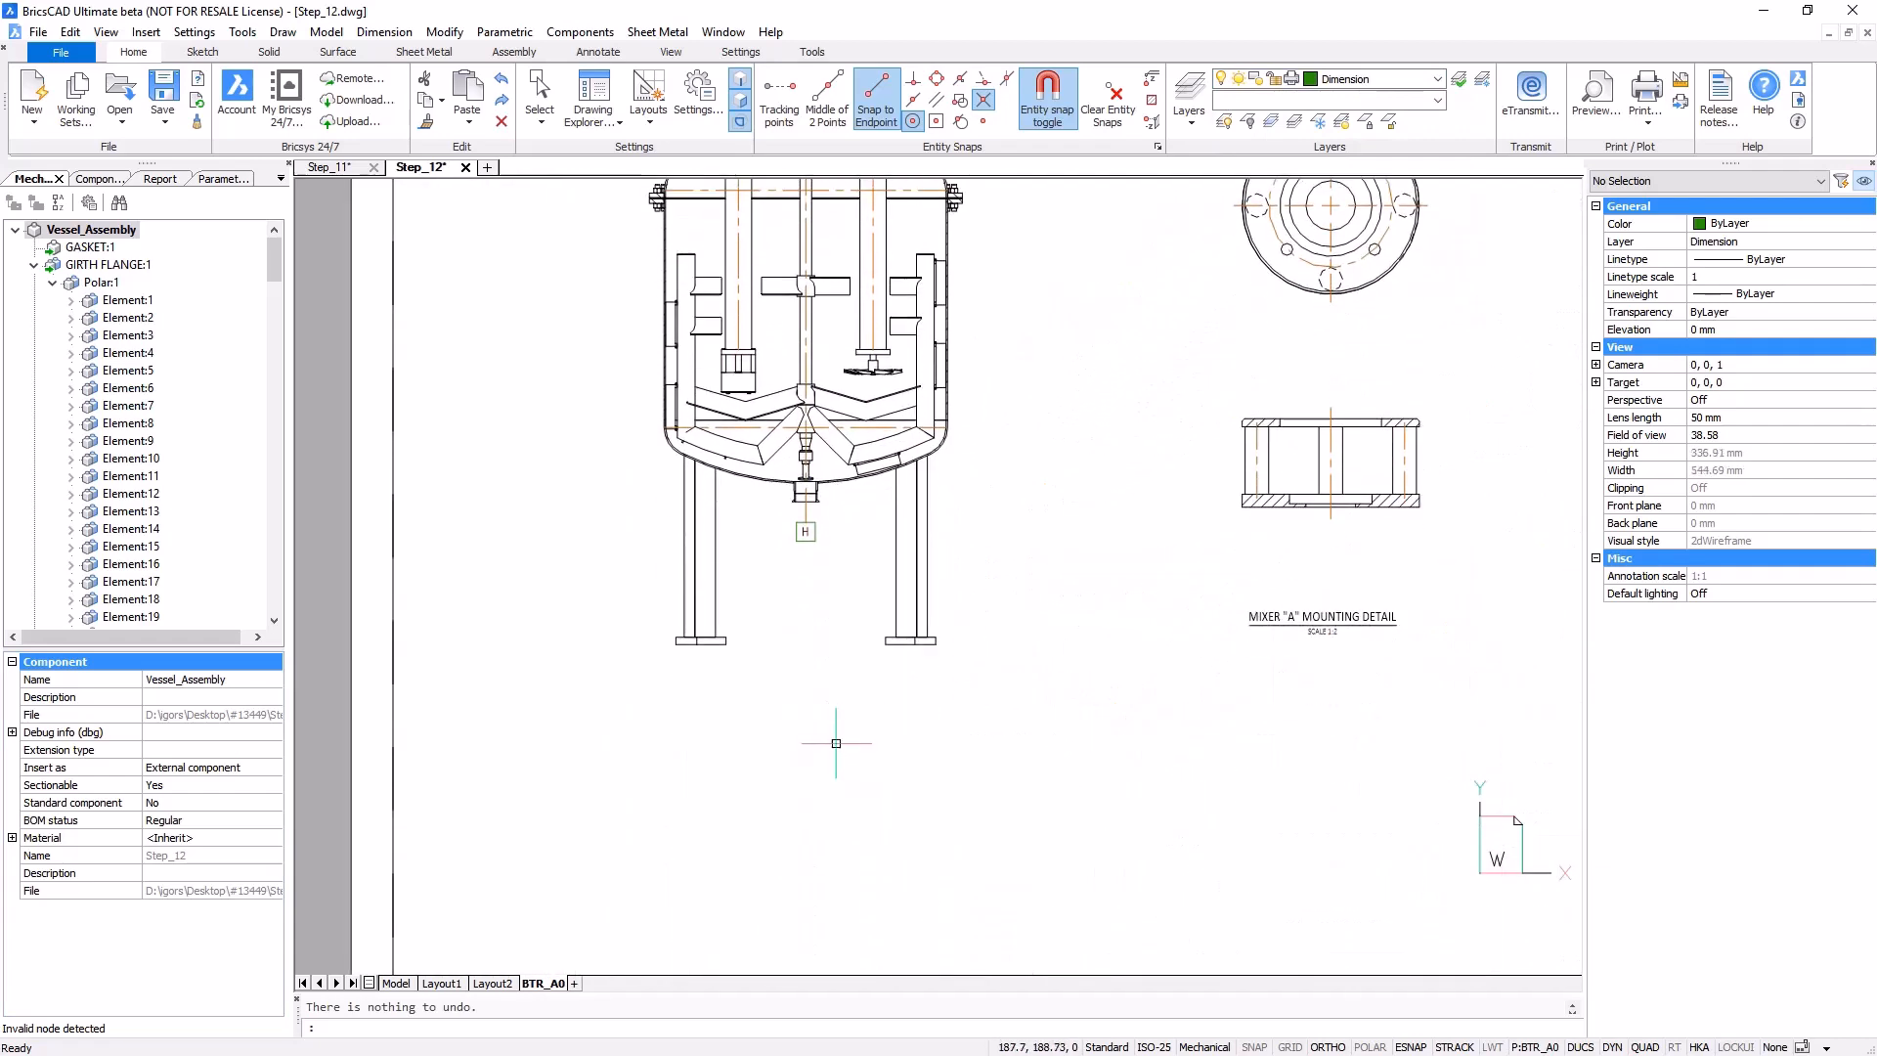
click(598, 51)
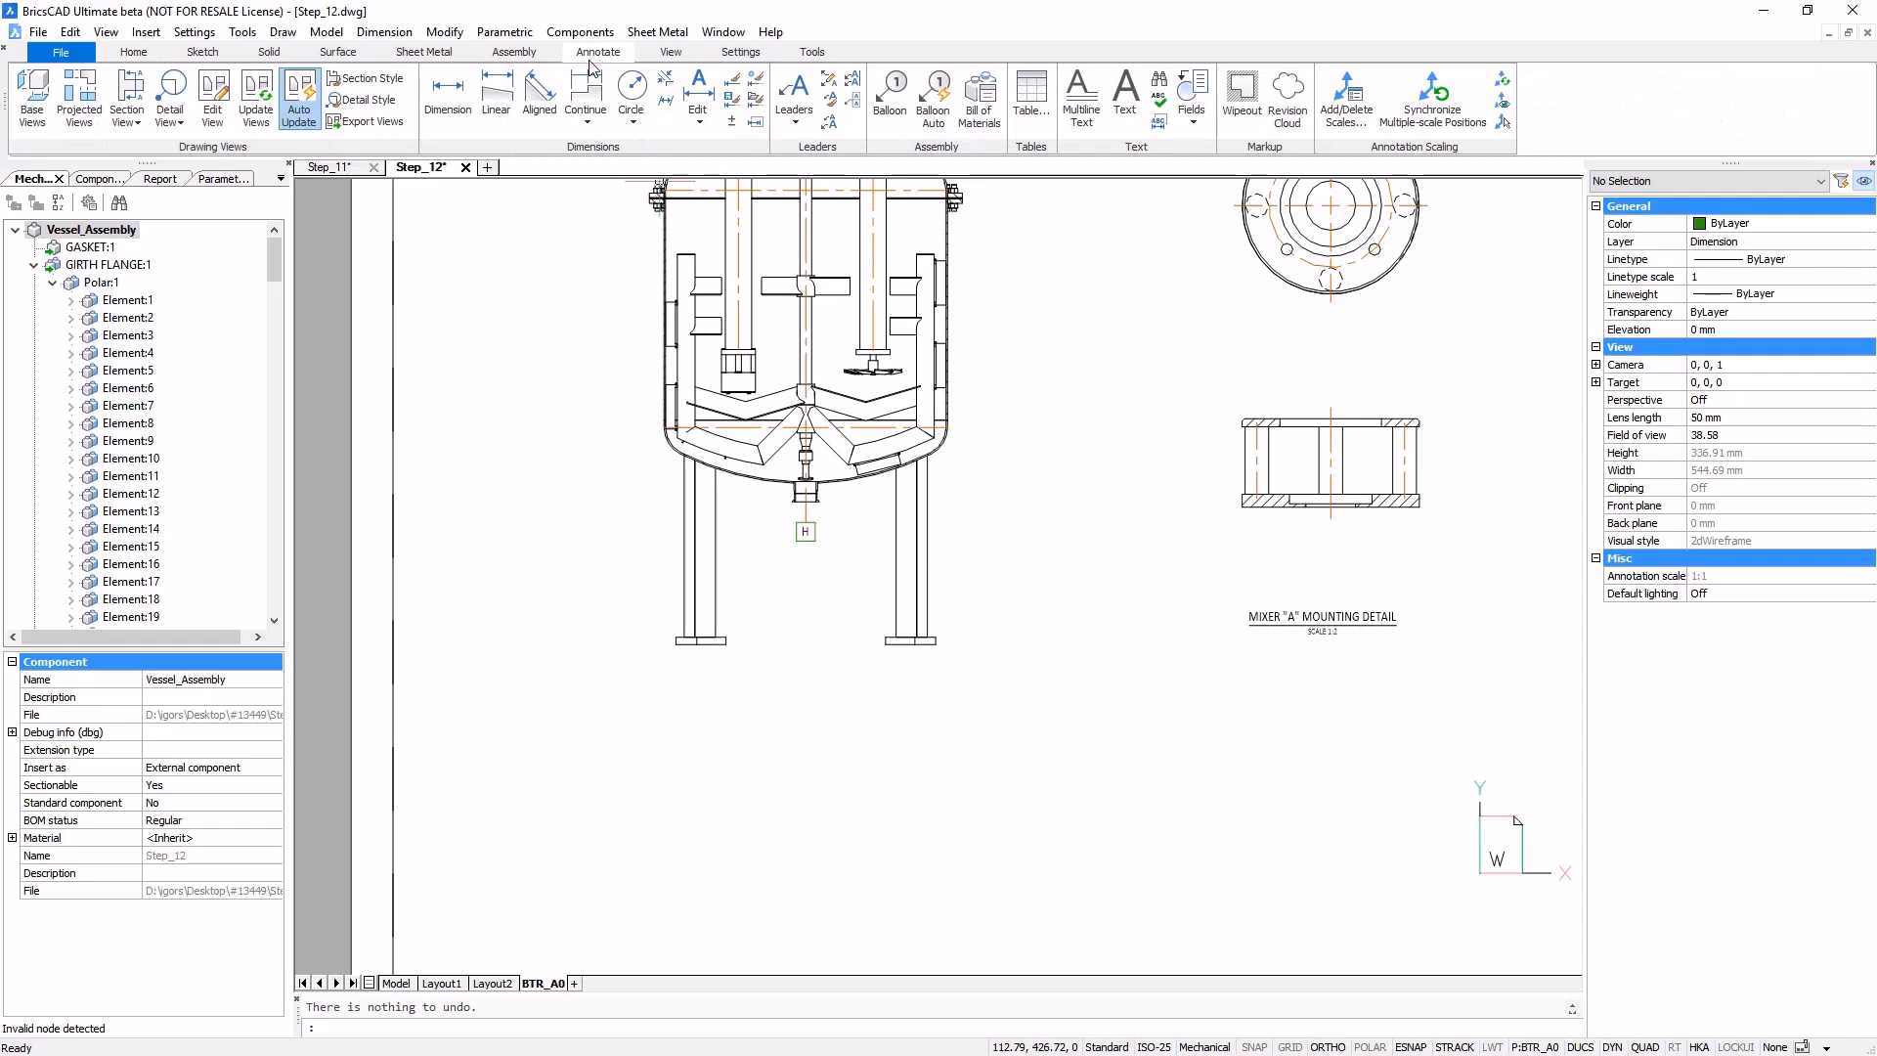
click(497, 96)
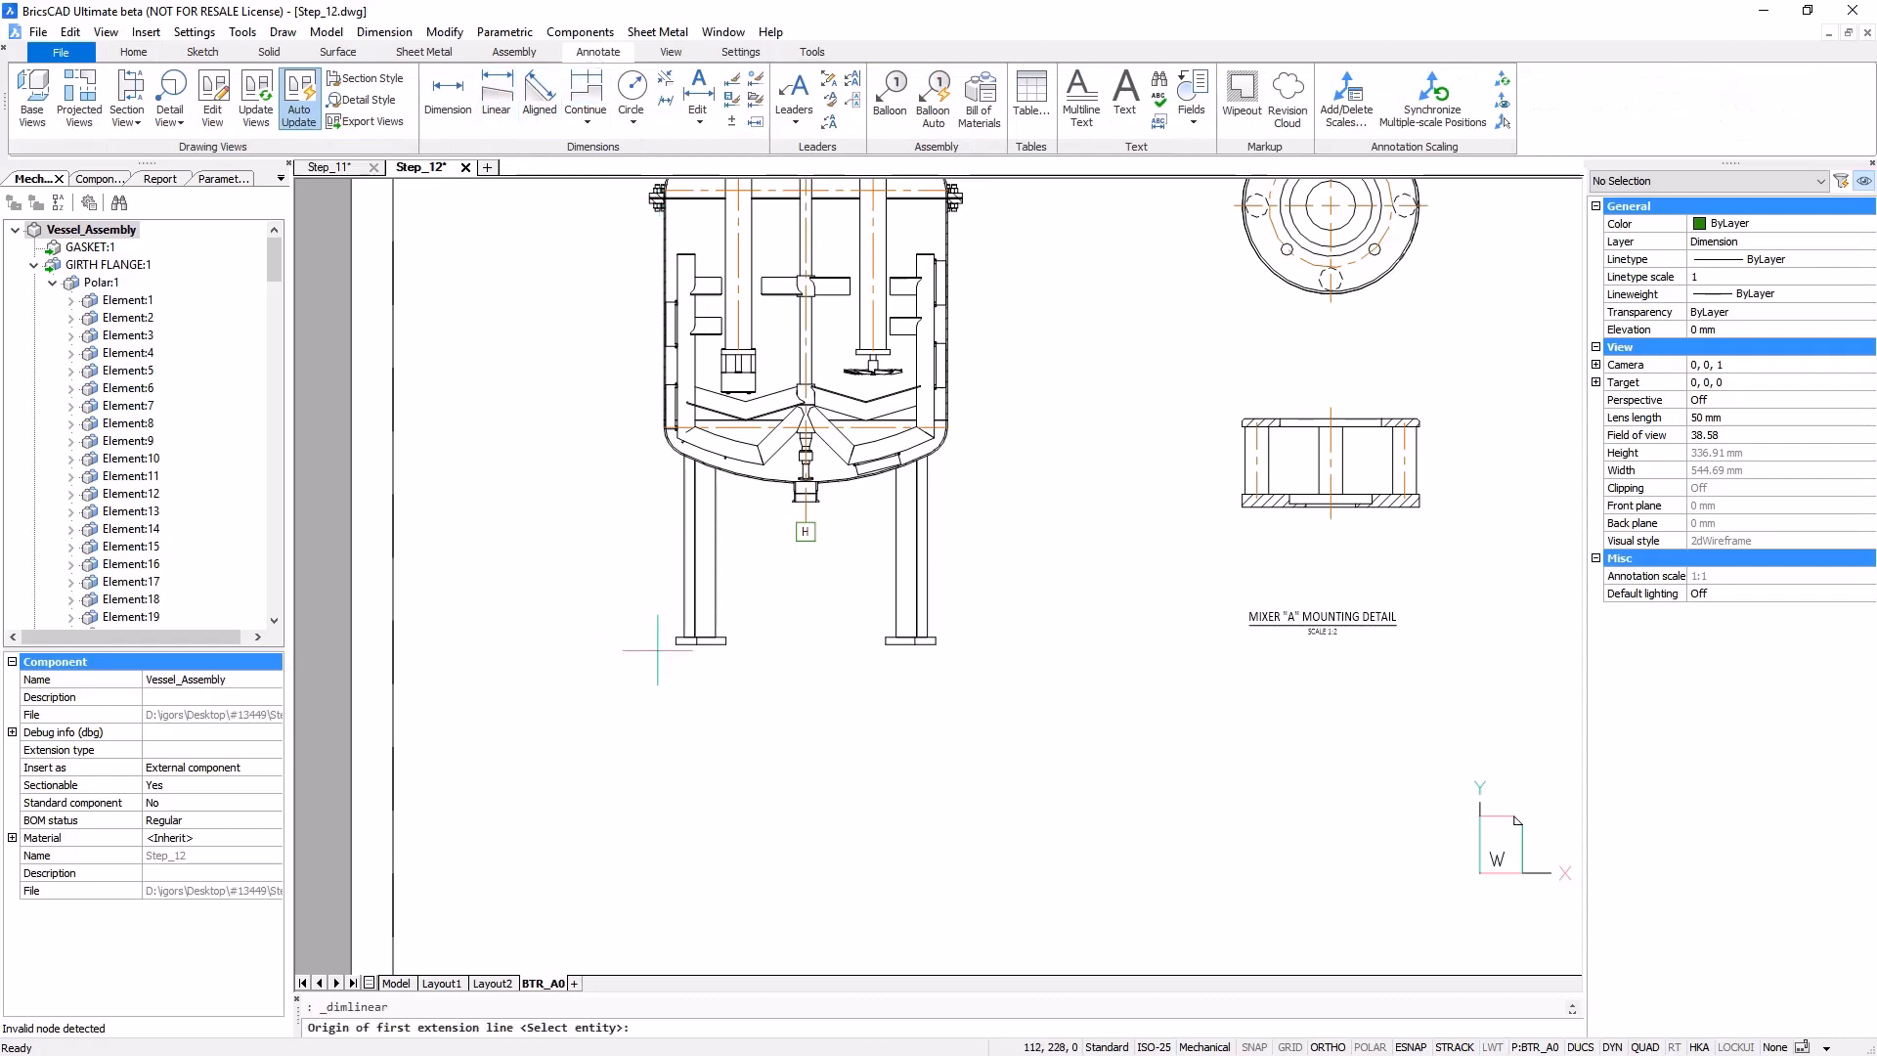
click(676, 644)
scroll(607, 481, up, 5)
mouse_move(607, 481)
middle_down()
mouse_move(716, 657)
mouse_move(733, 645)
middle_up()
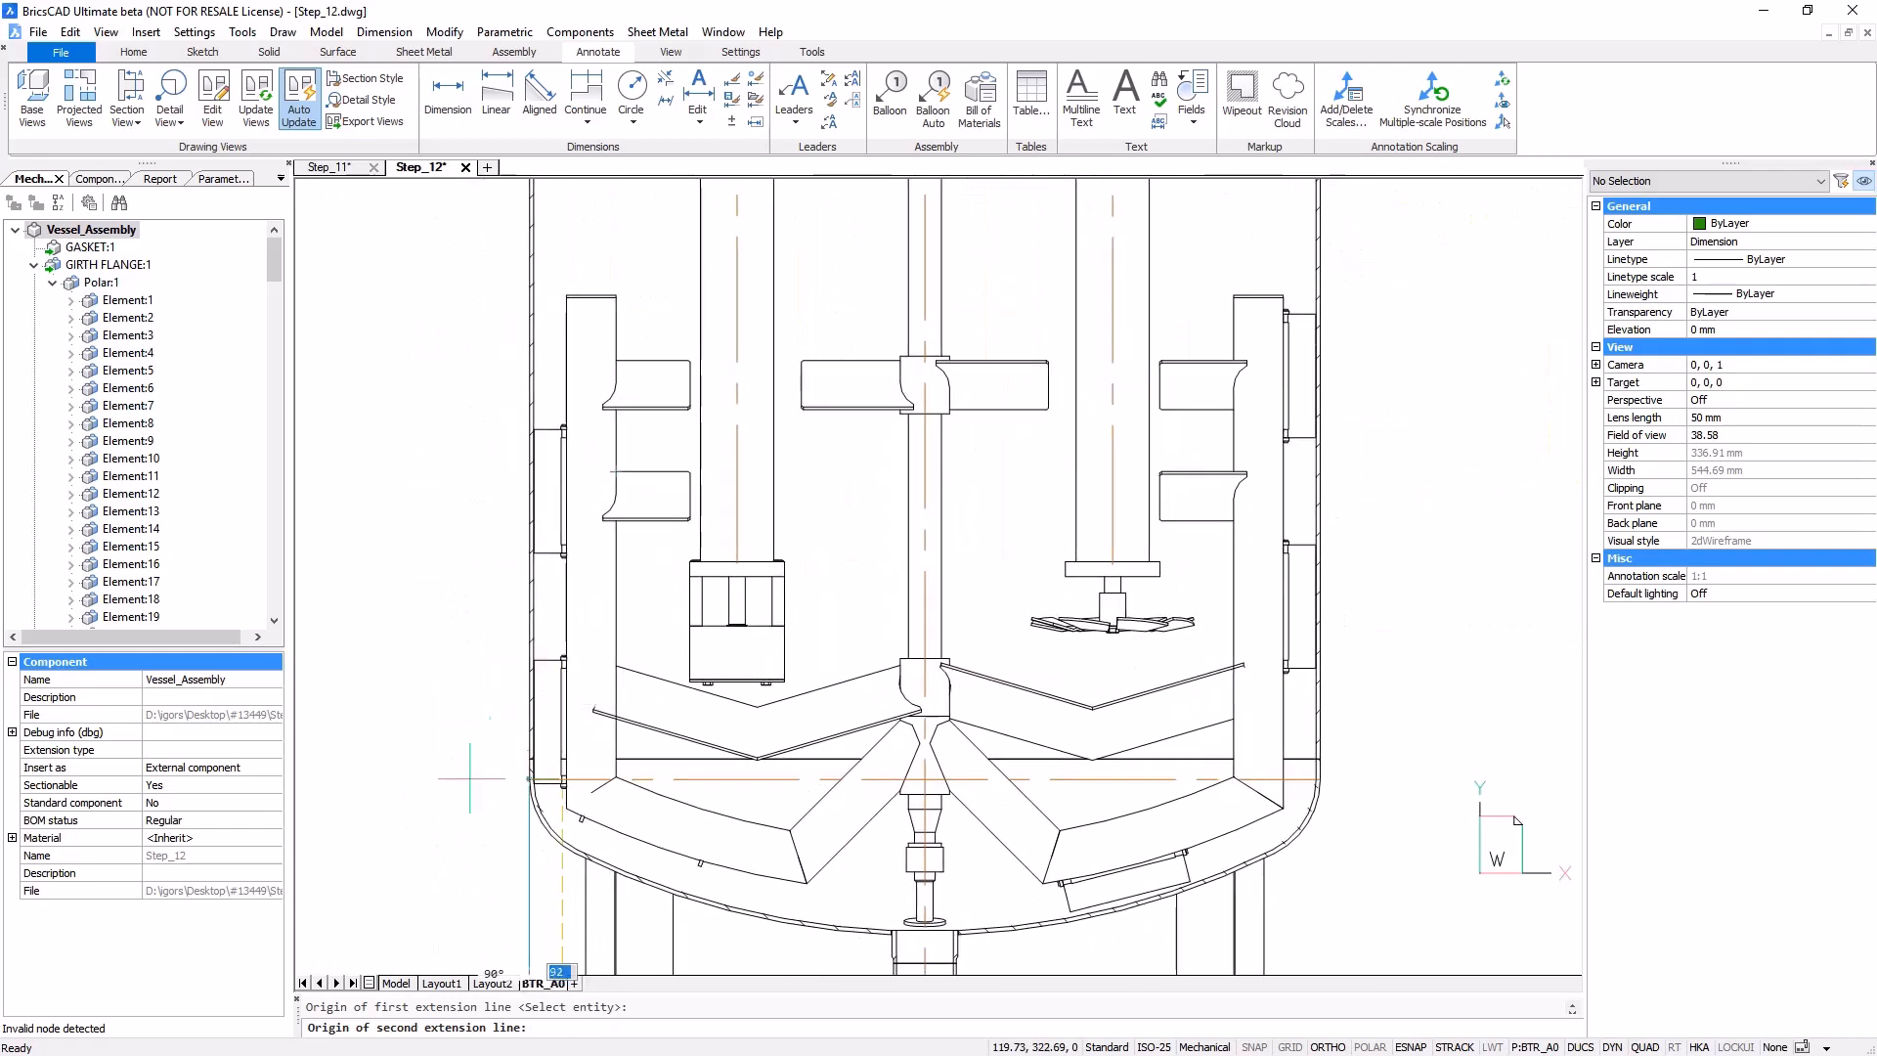
click(528, 759)
scroll(482, 701, down, 3)
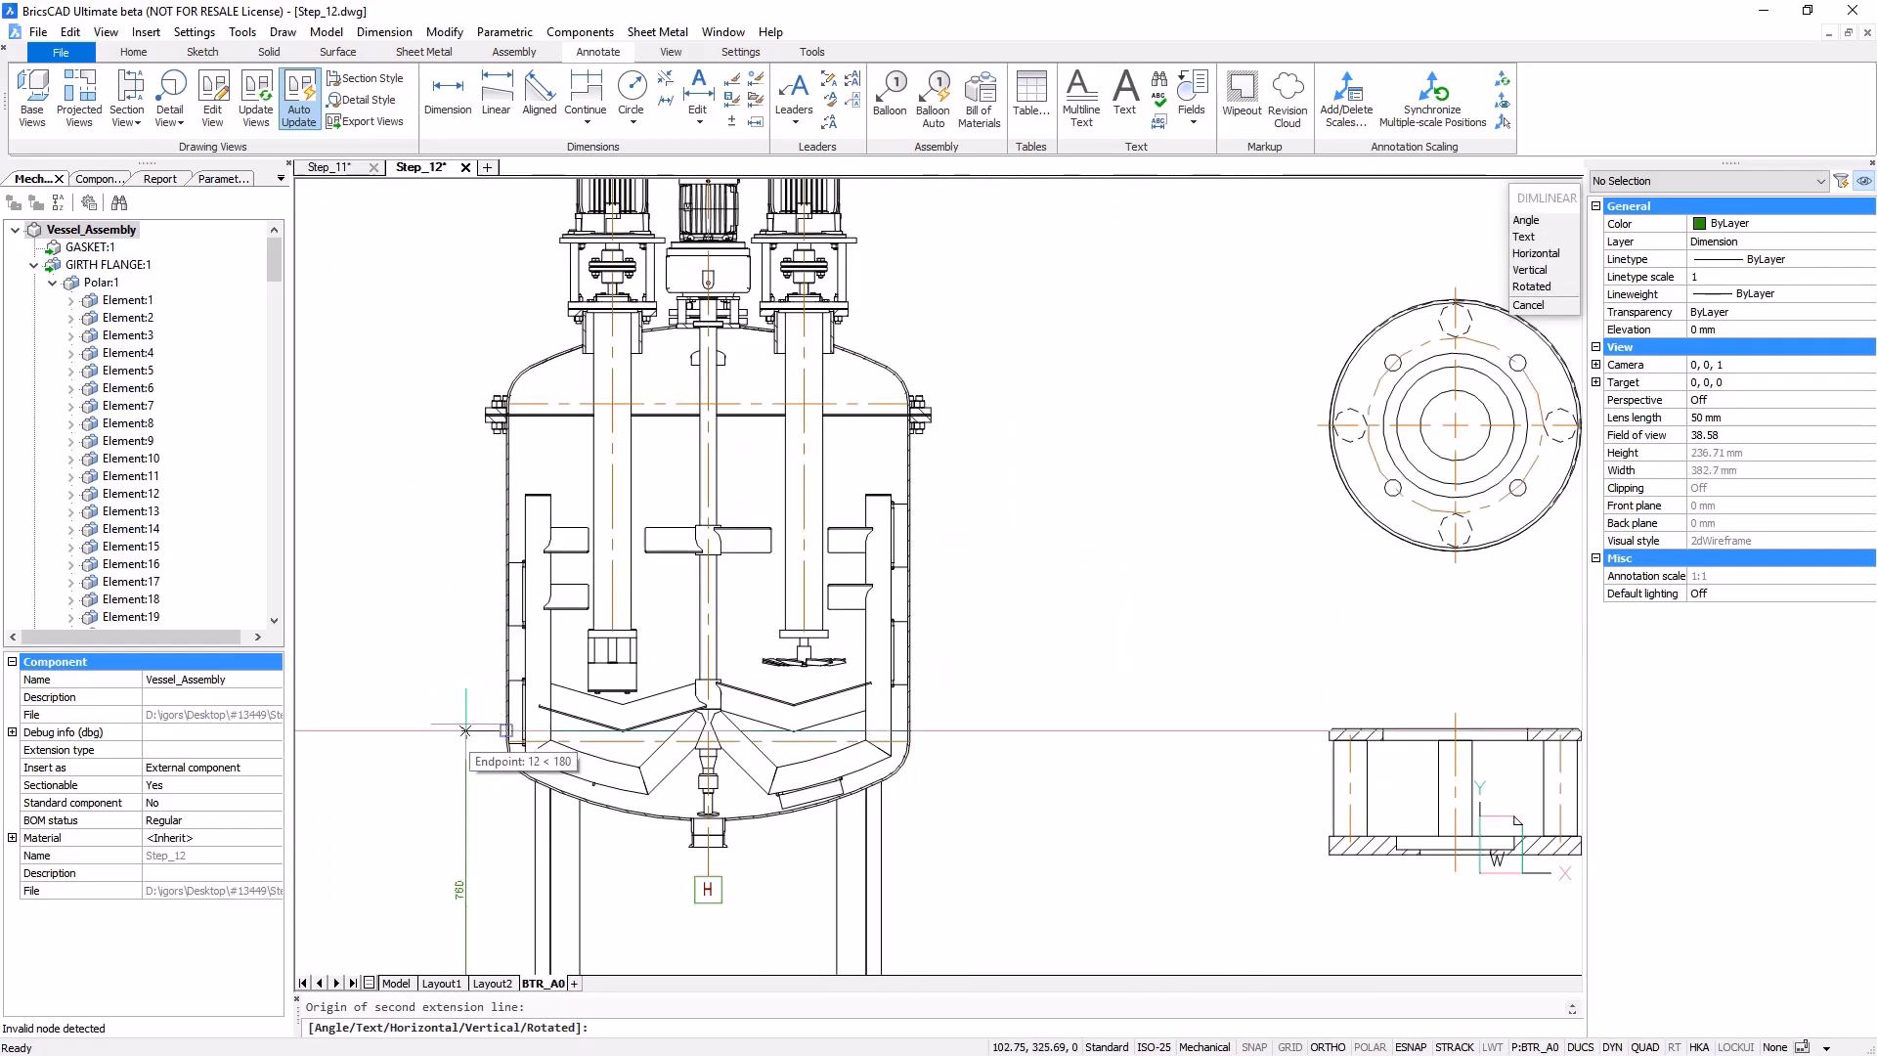
click(466, 730)
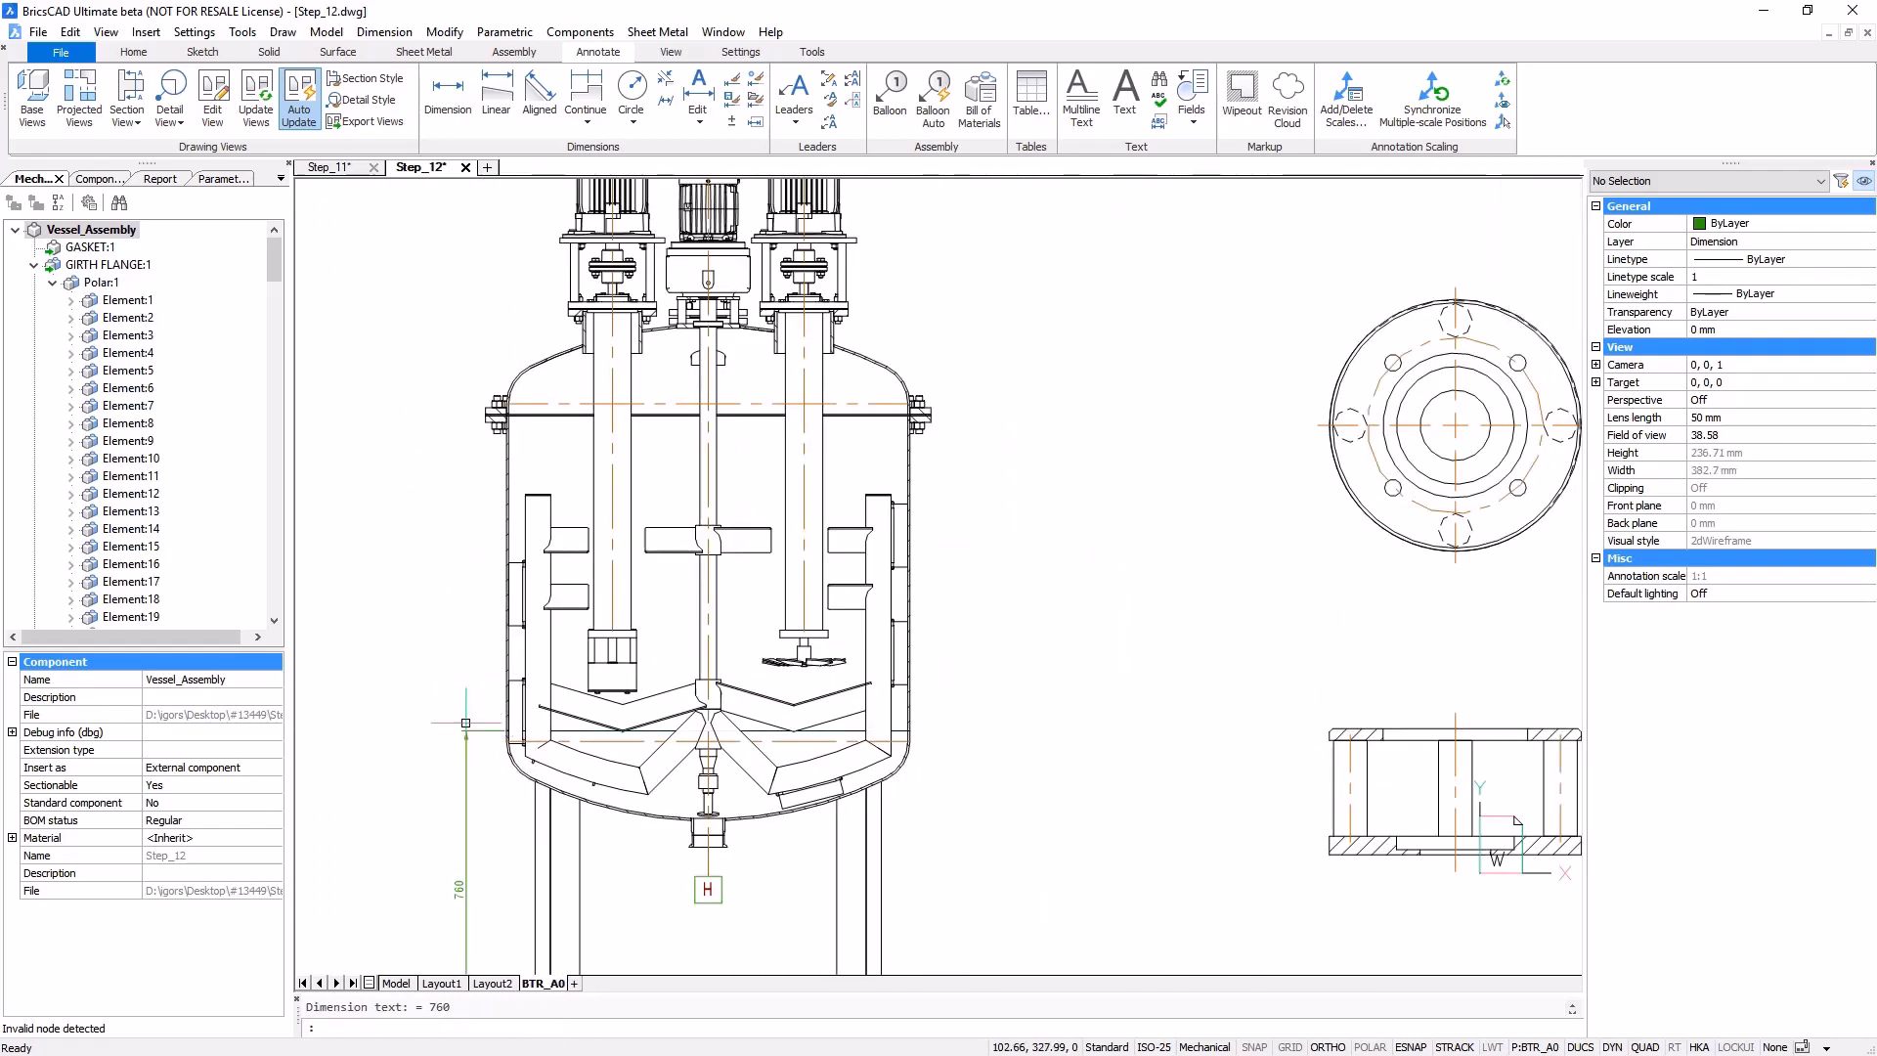
- Continue the leg height dimension upward from the shell's lower end to the girth flange
click(587, 101)
click(483, 412)
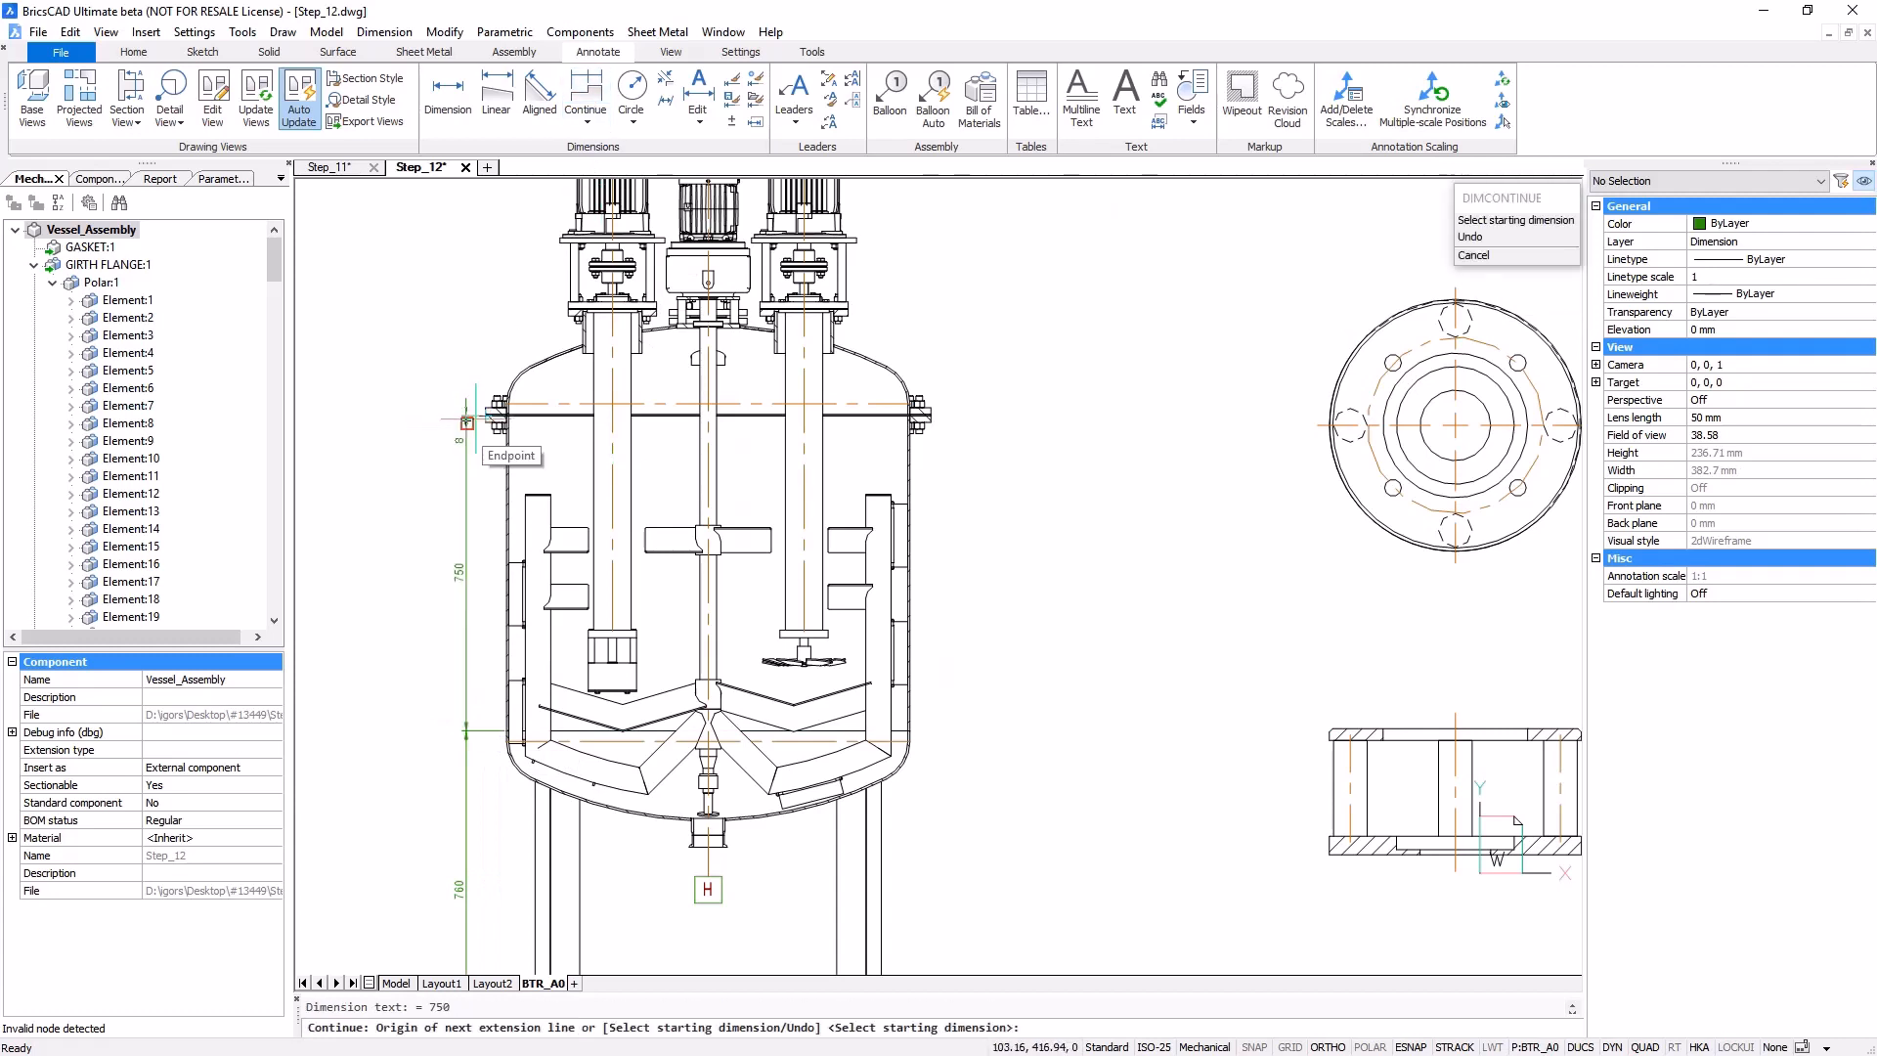
key(Return)
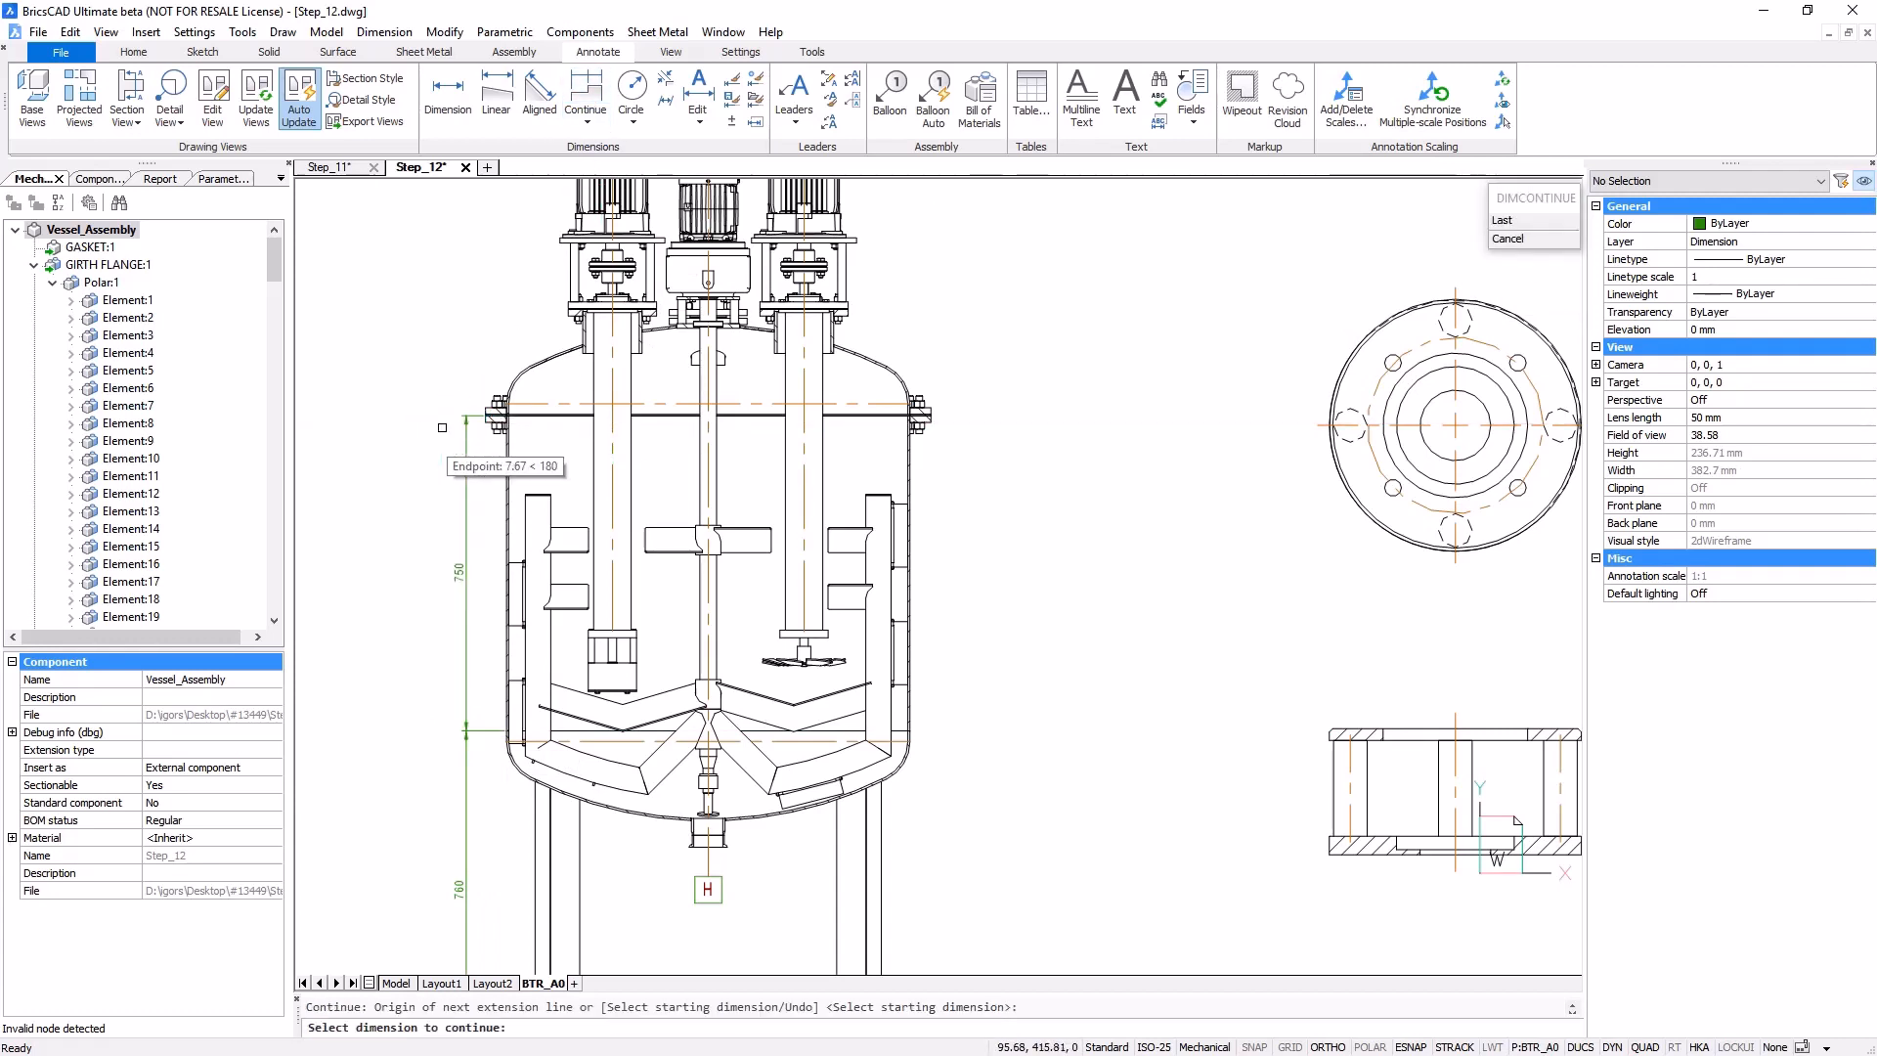
key(Return)
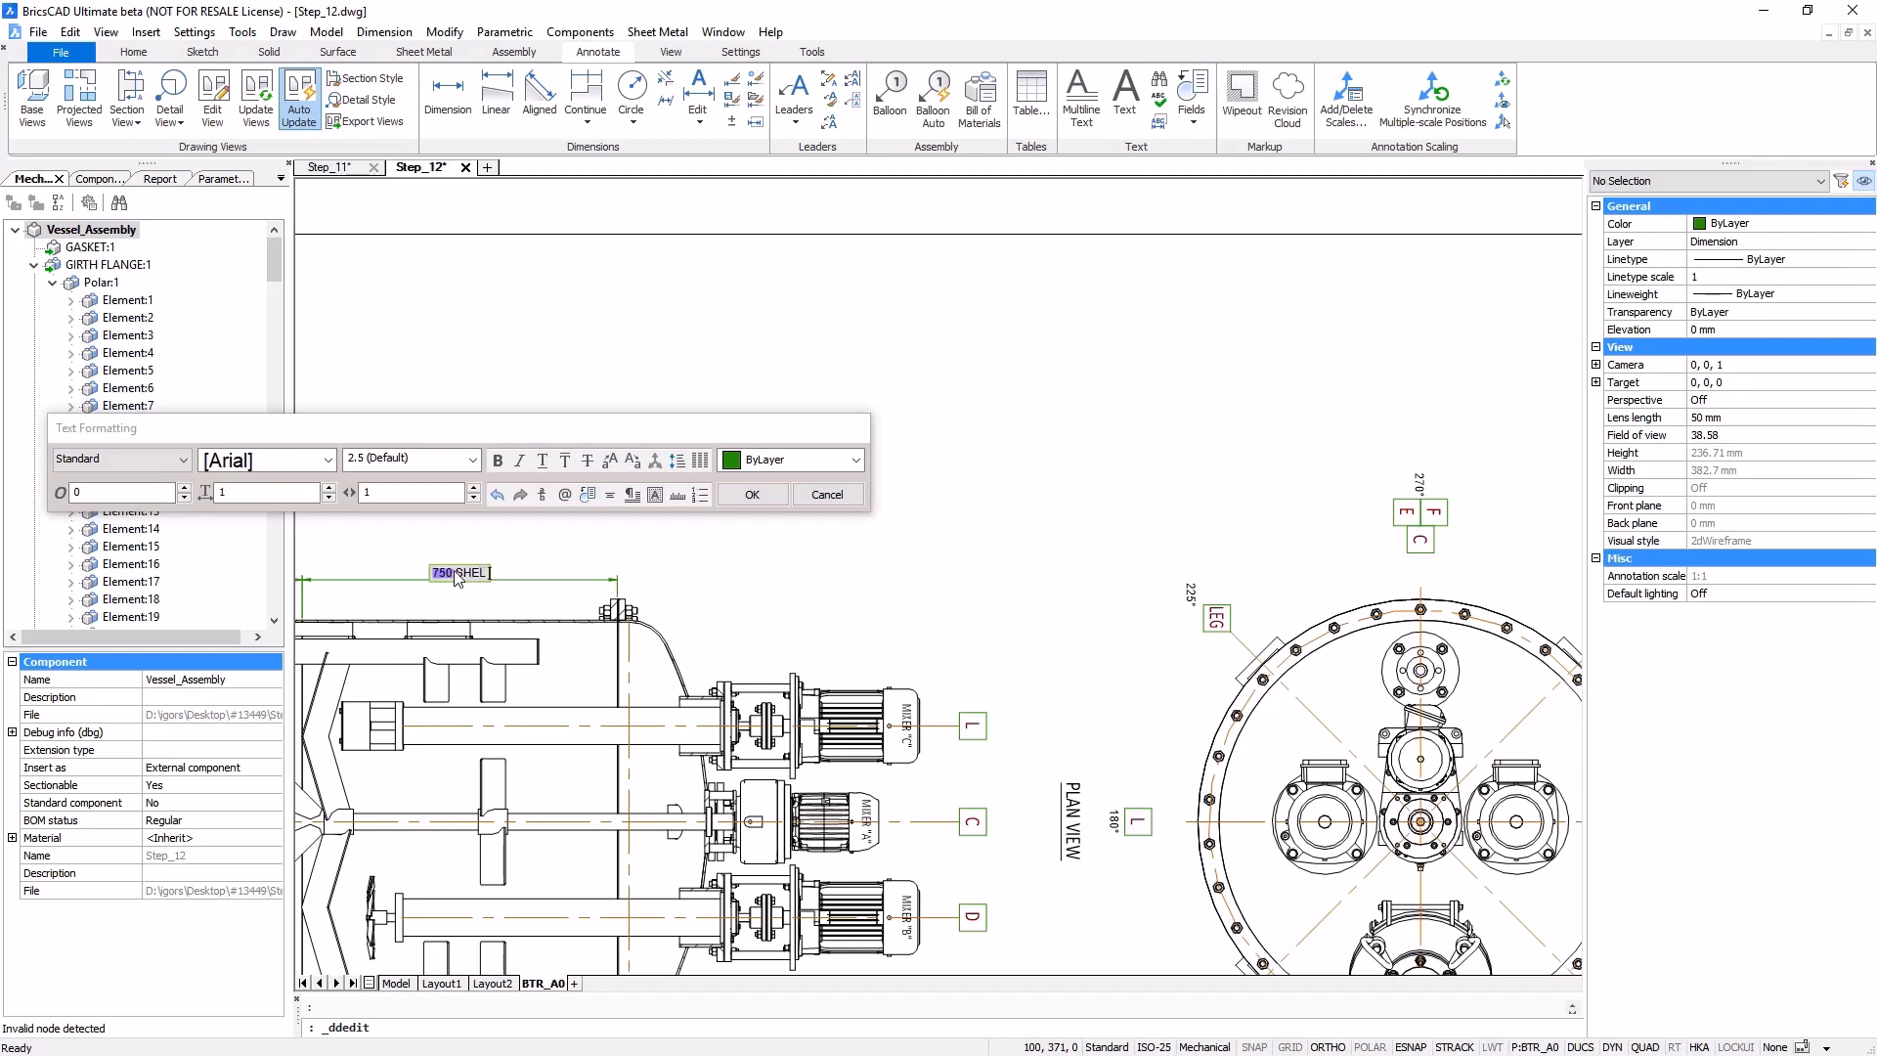
- Append "SHEL HEIGHT" to the text of the shell's vertical dimension
text(GHT)
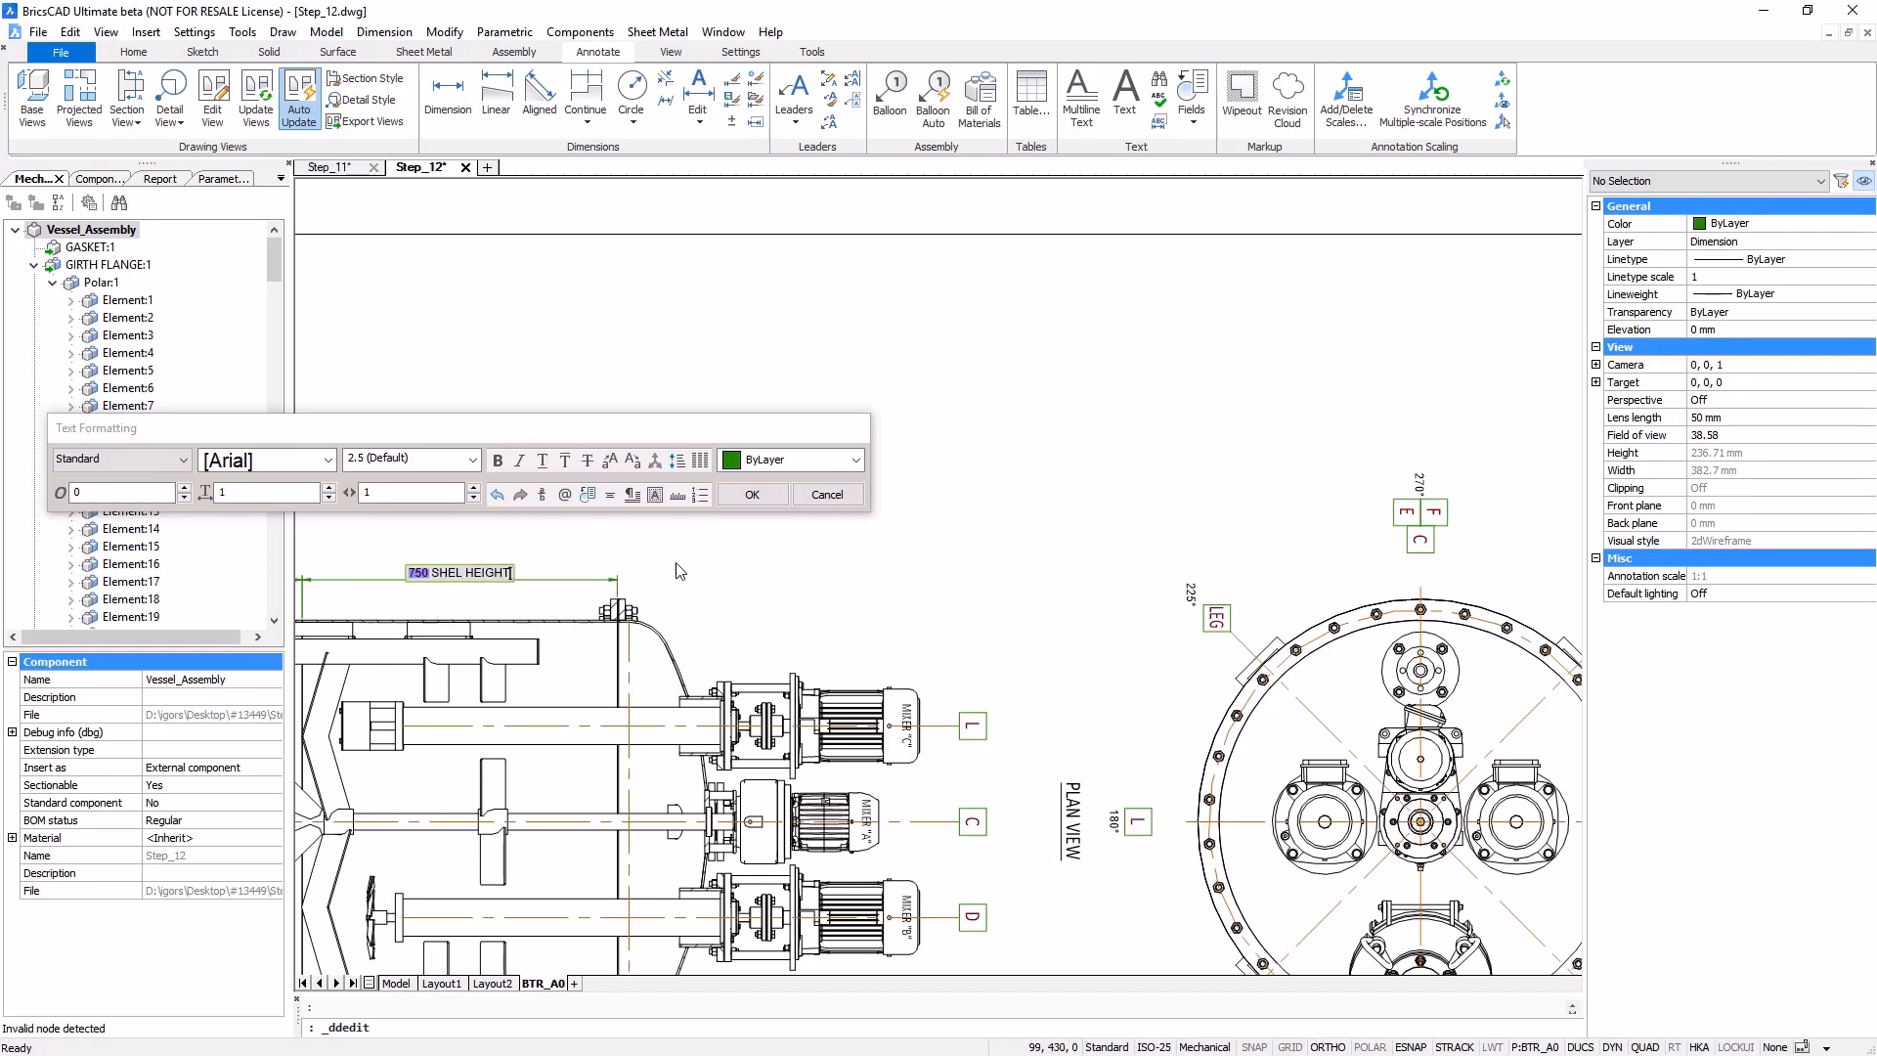
click(752, 494)
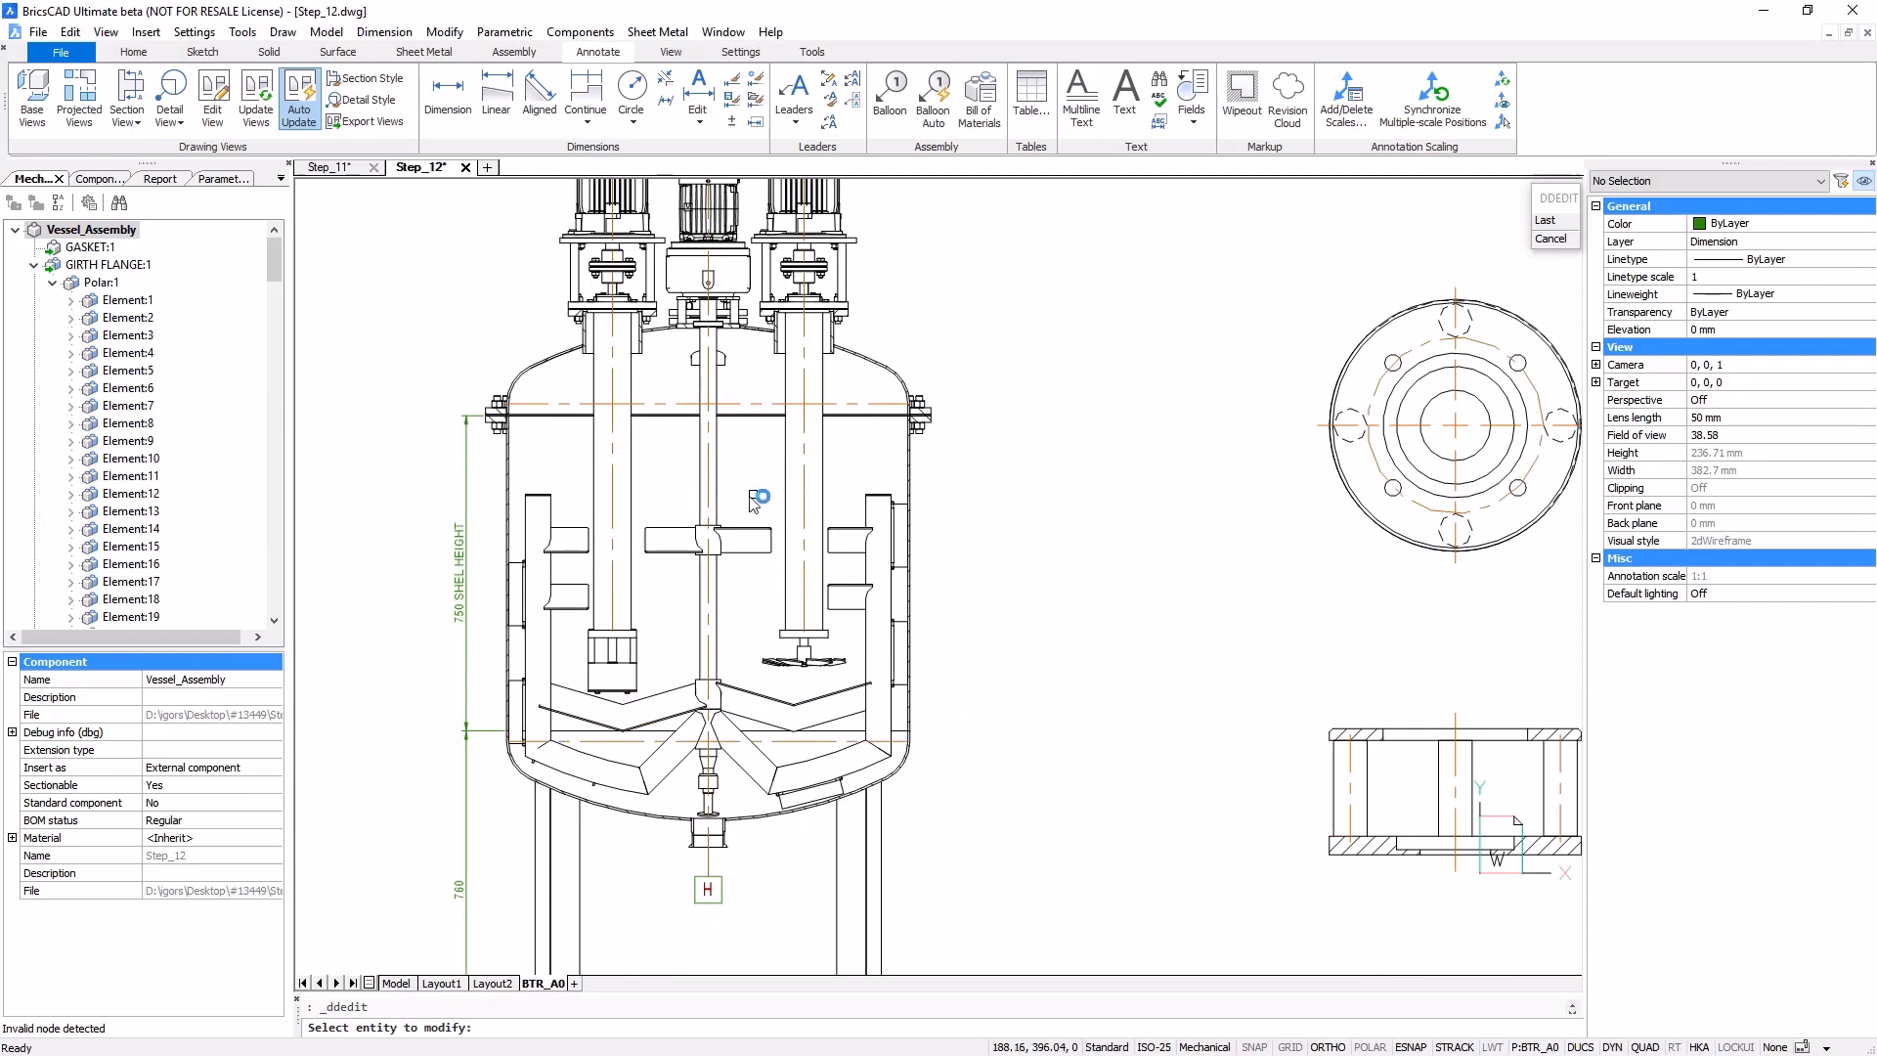
key(Escape)
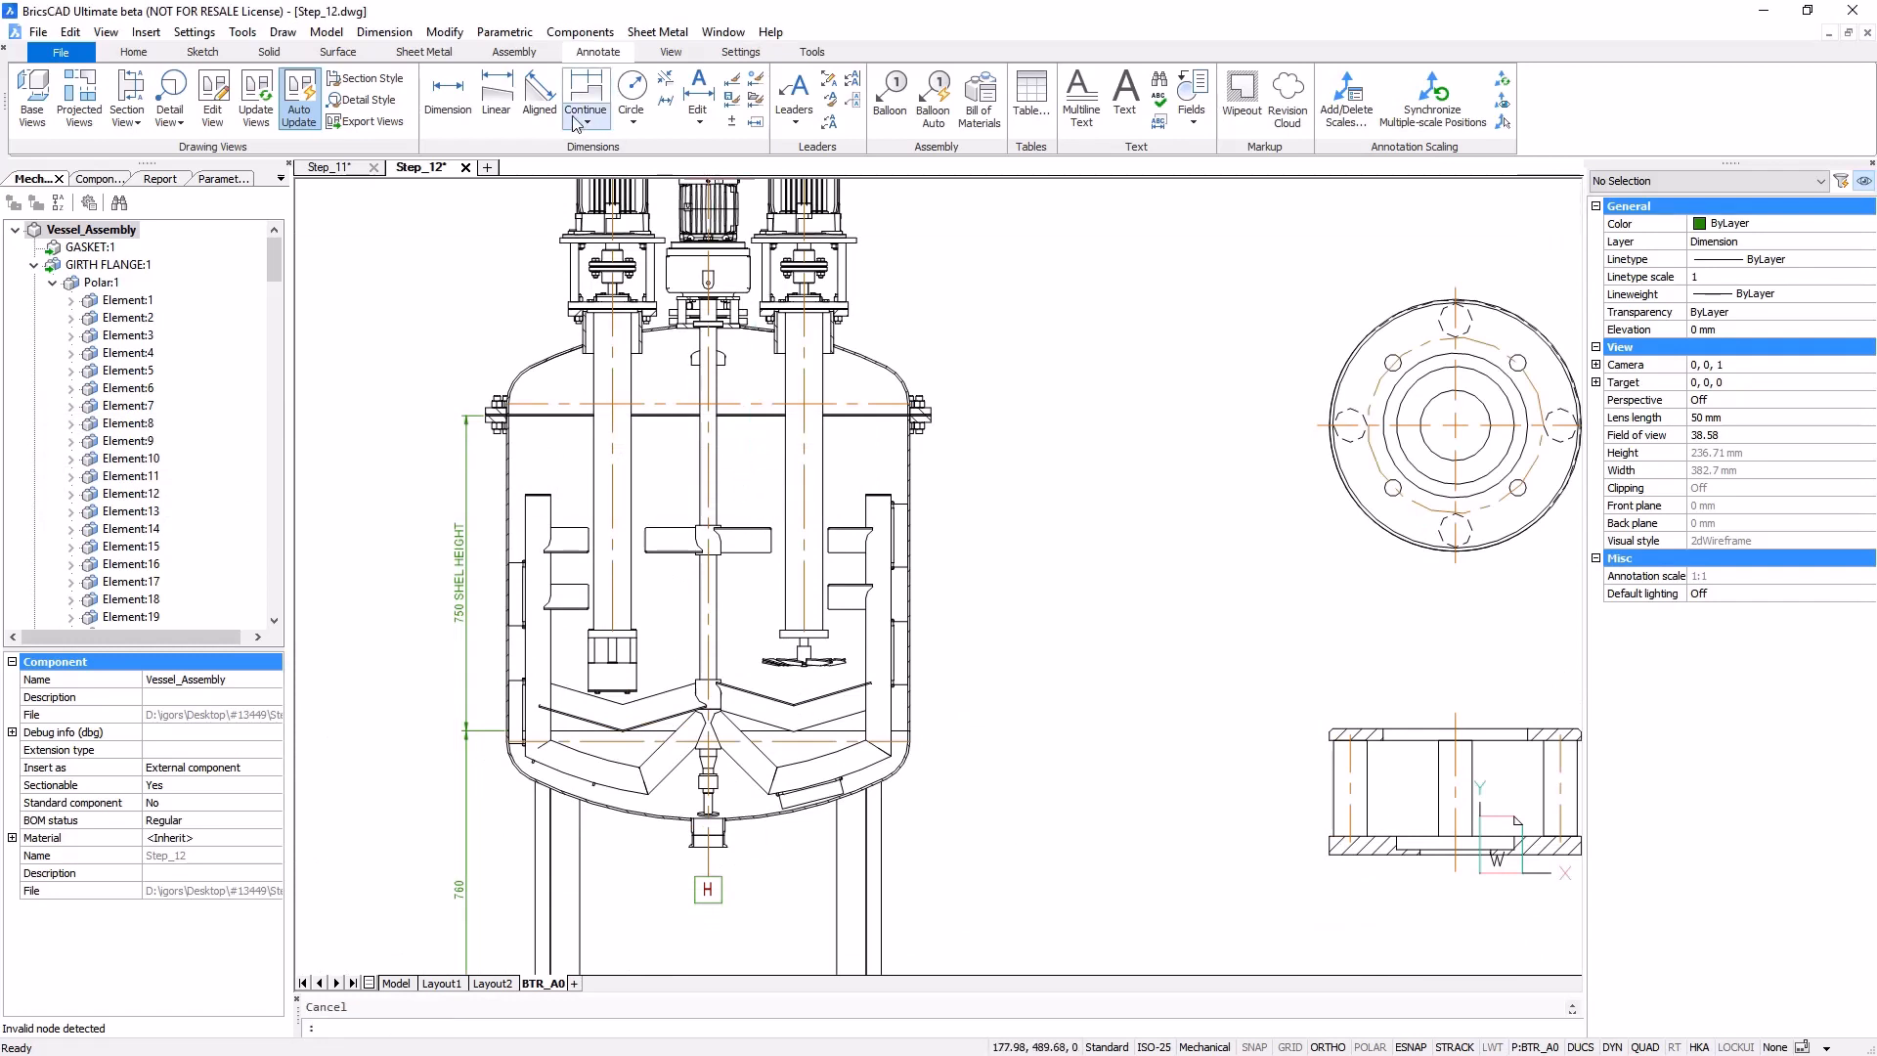
- Add a vertical linear dimension from the girth flange to the top of the mixer "B" nozzle flange, placed outside the vessel
click(496, 98)
middle_drag(1008, 252, 1010, 478)
scroll(978, 574, up, 6)
click(910, 808)
click(591, 404)
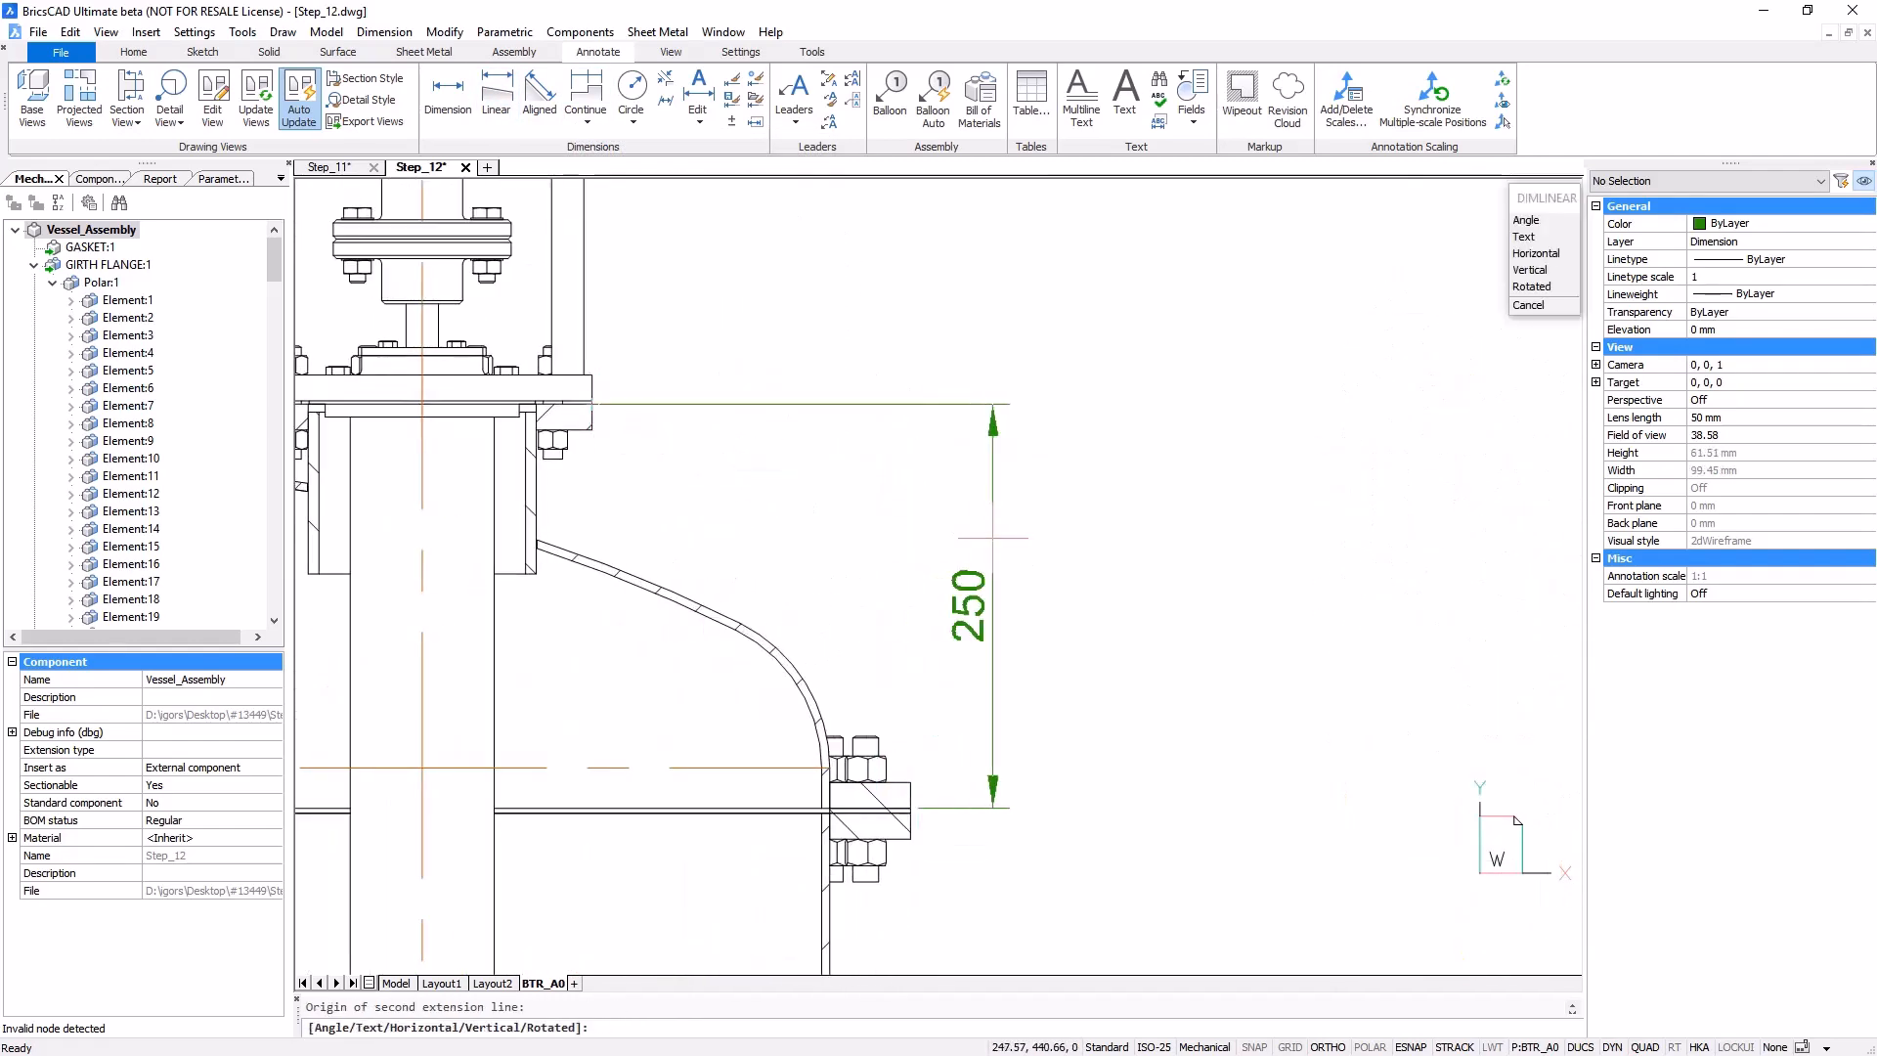
click(1011, 545)
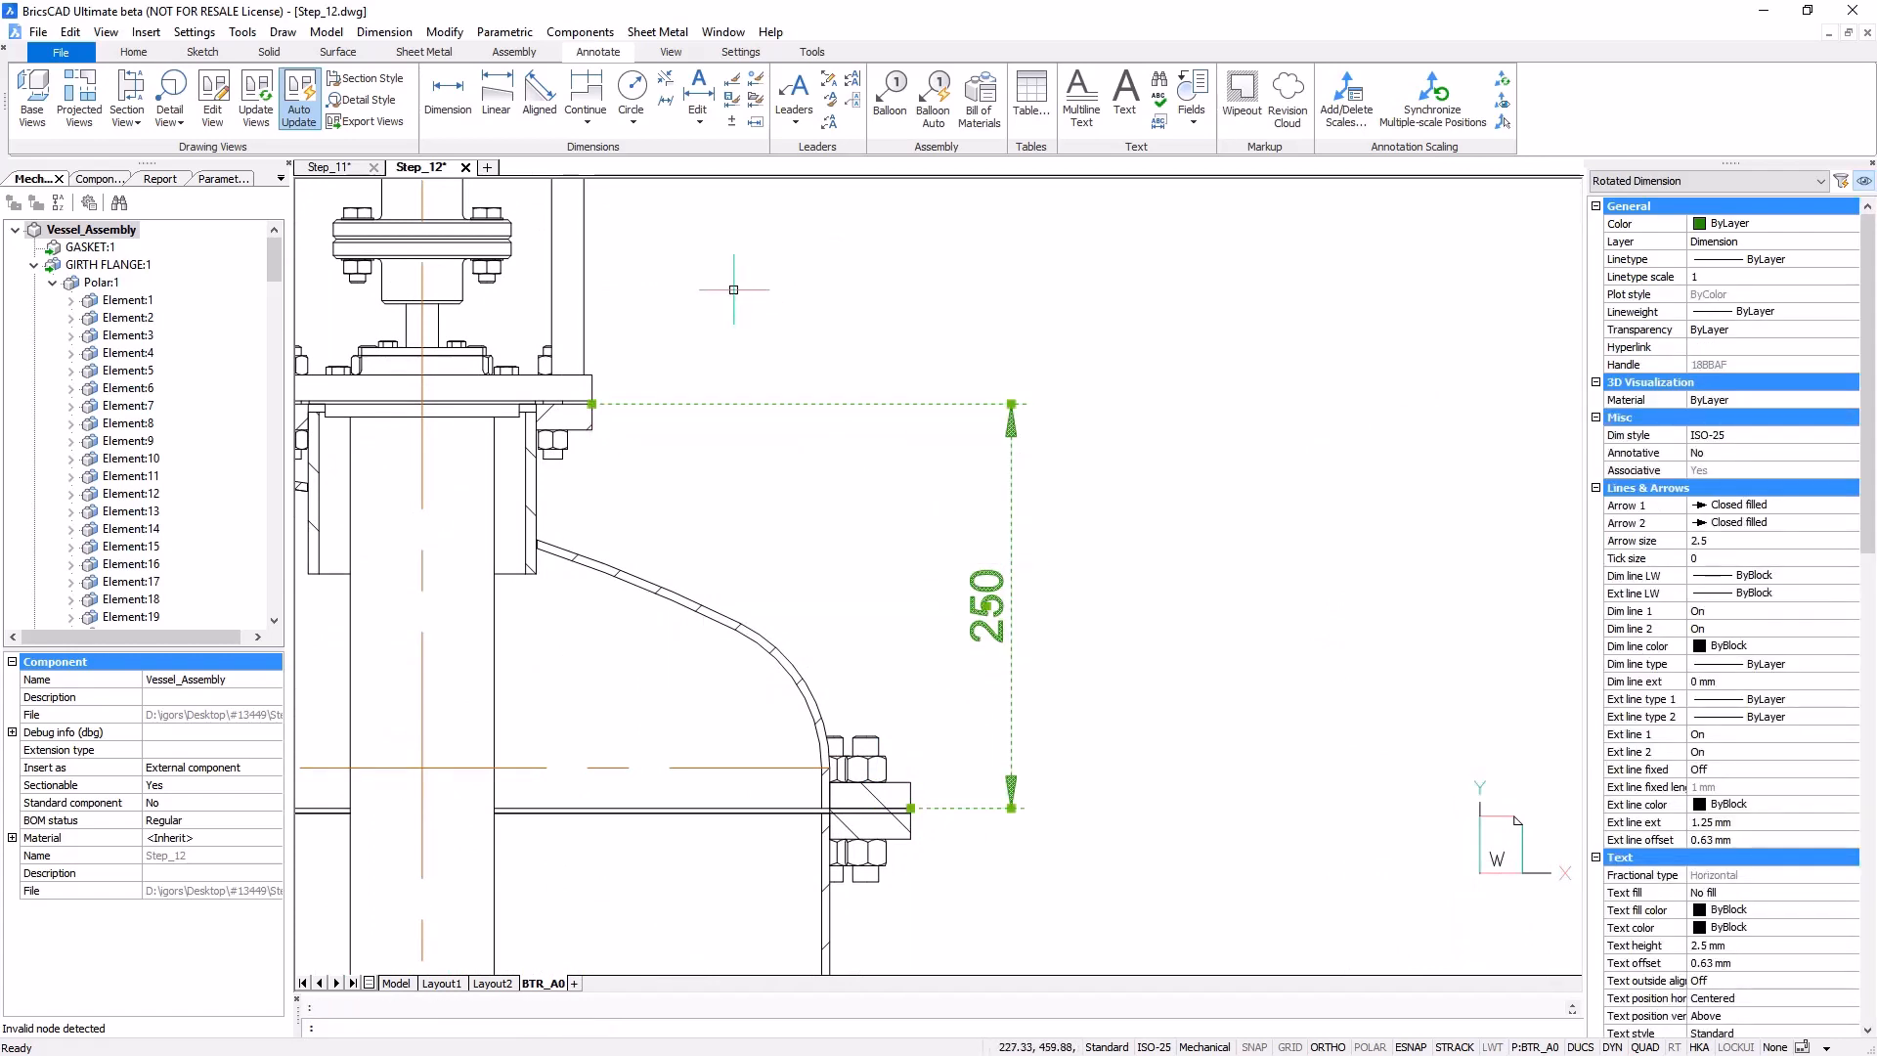
- Add a baseline dimension from the girth flange to the mixer "B" motor plate and adjust the position of its dimension line
click(586, 118)
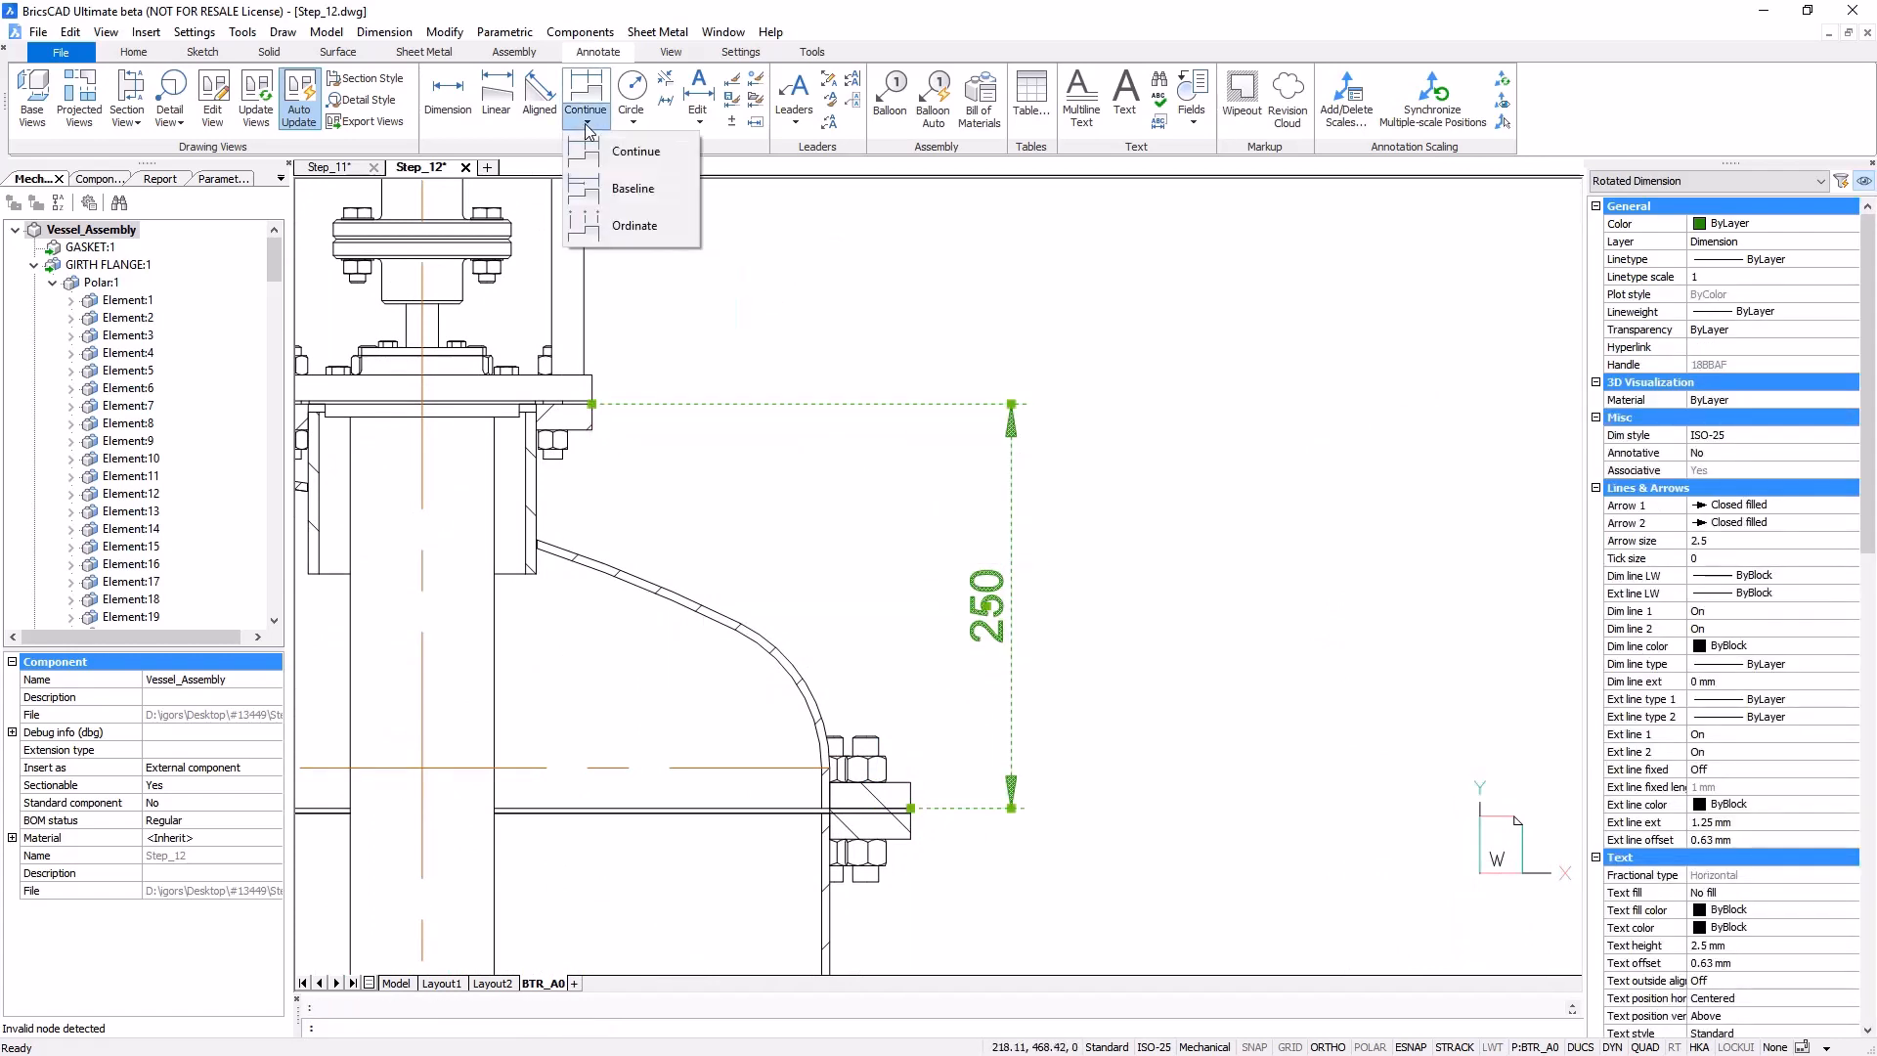
click(630, 188)
click(961, 808)
scroll(1038, 797, down, 1)
middle_drag(1165, 660, 1157, 843)
click(664, 398)
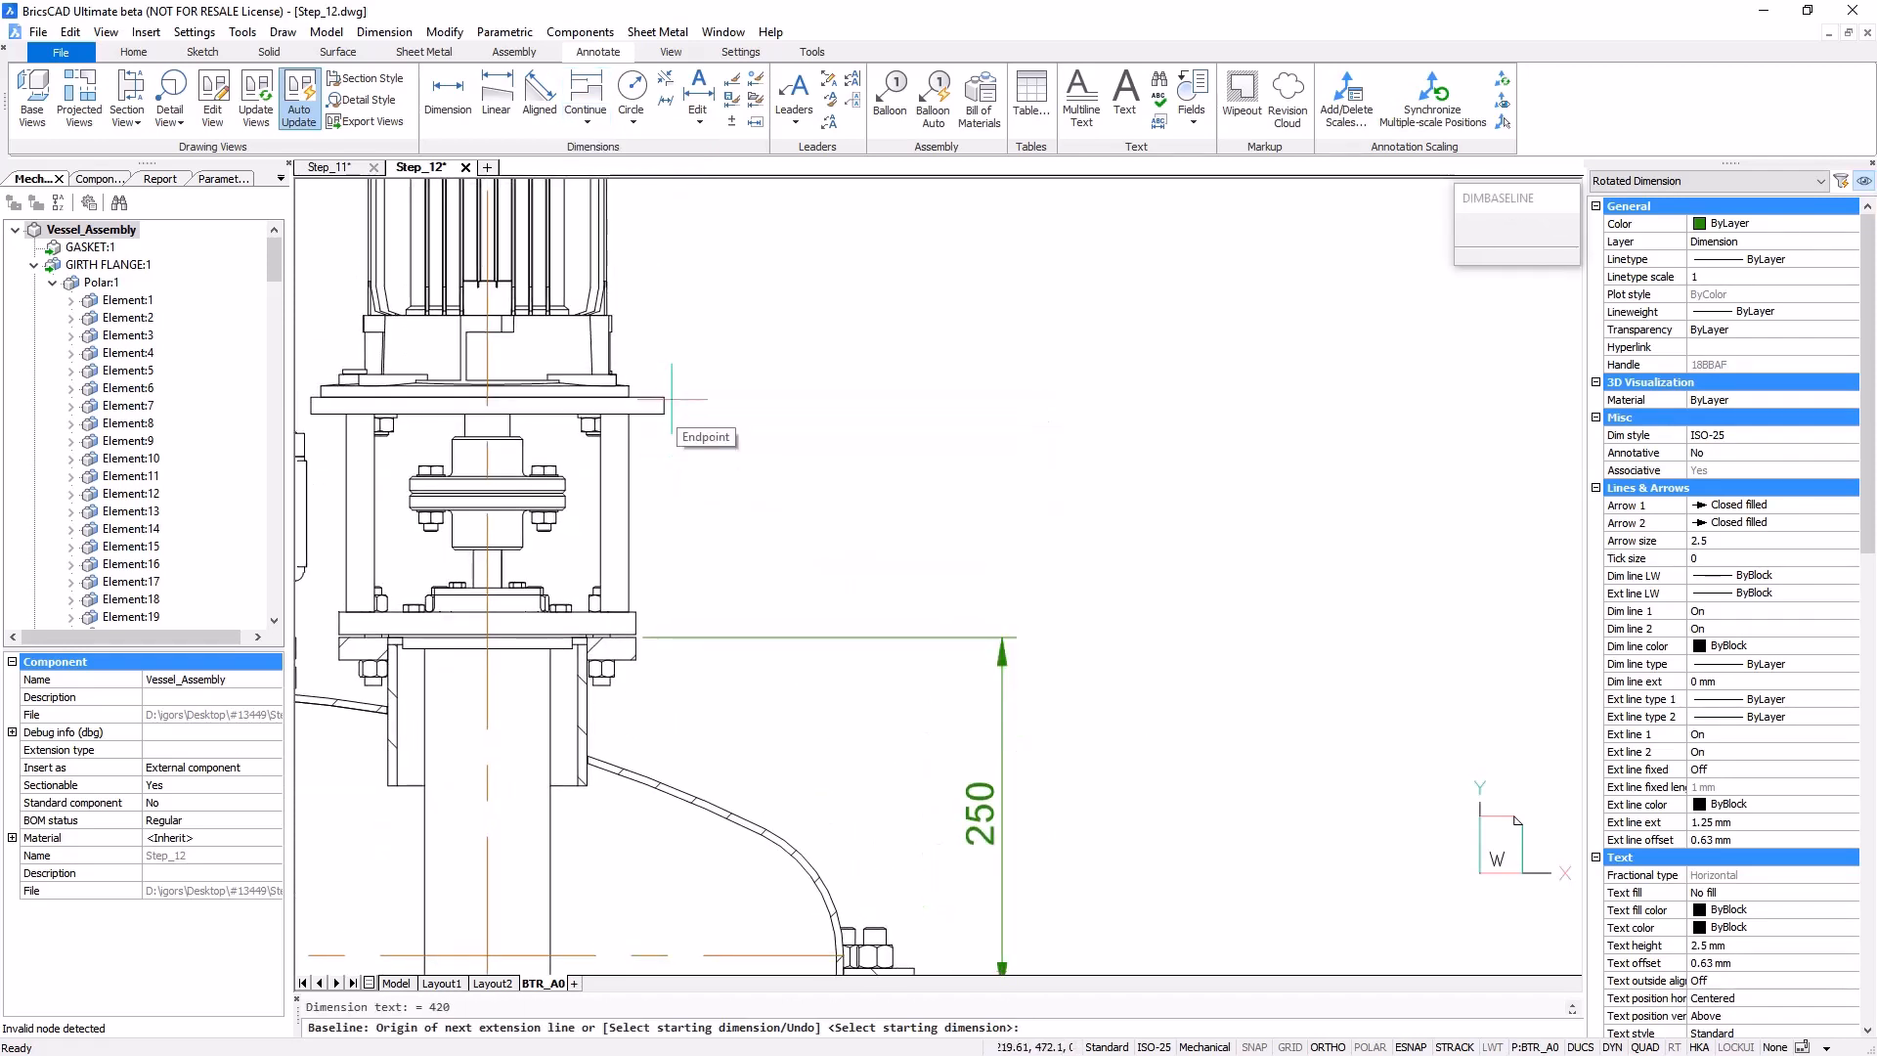
key(Escape)
click(1081, 403)
click(1080, 399)
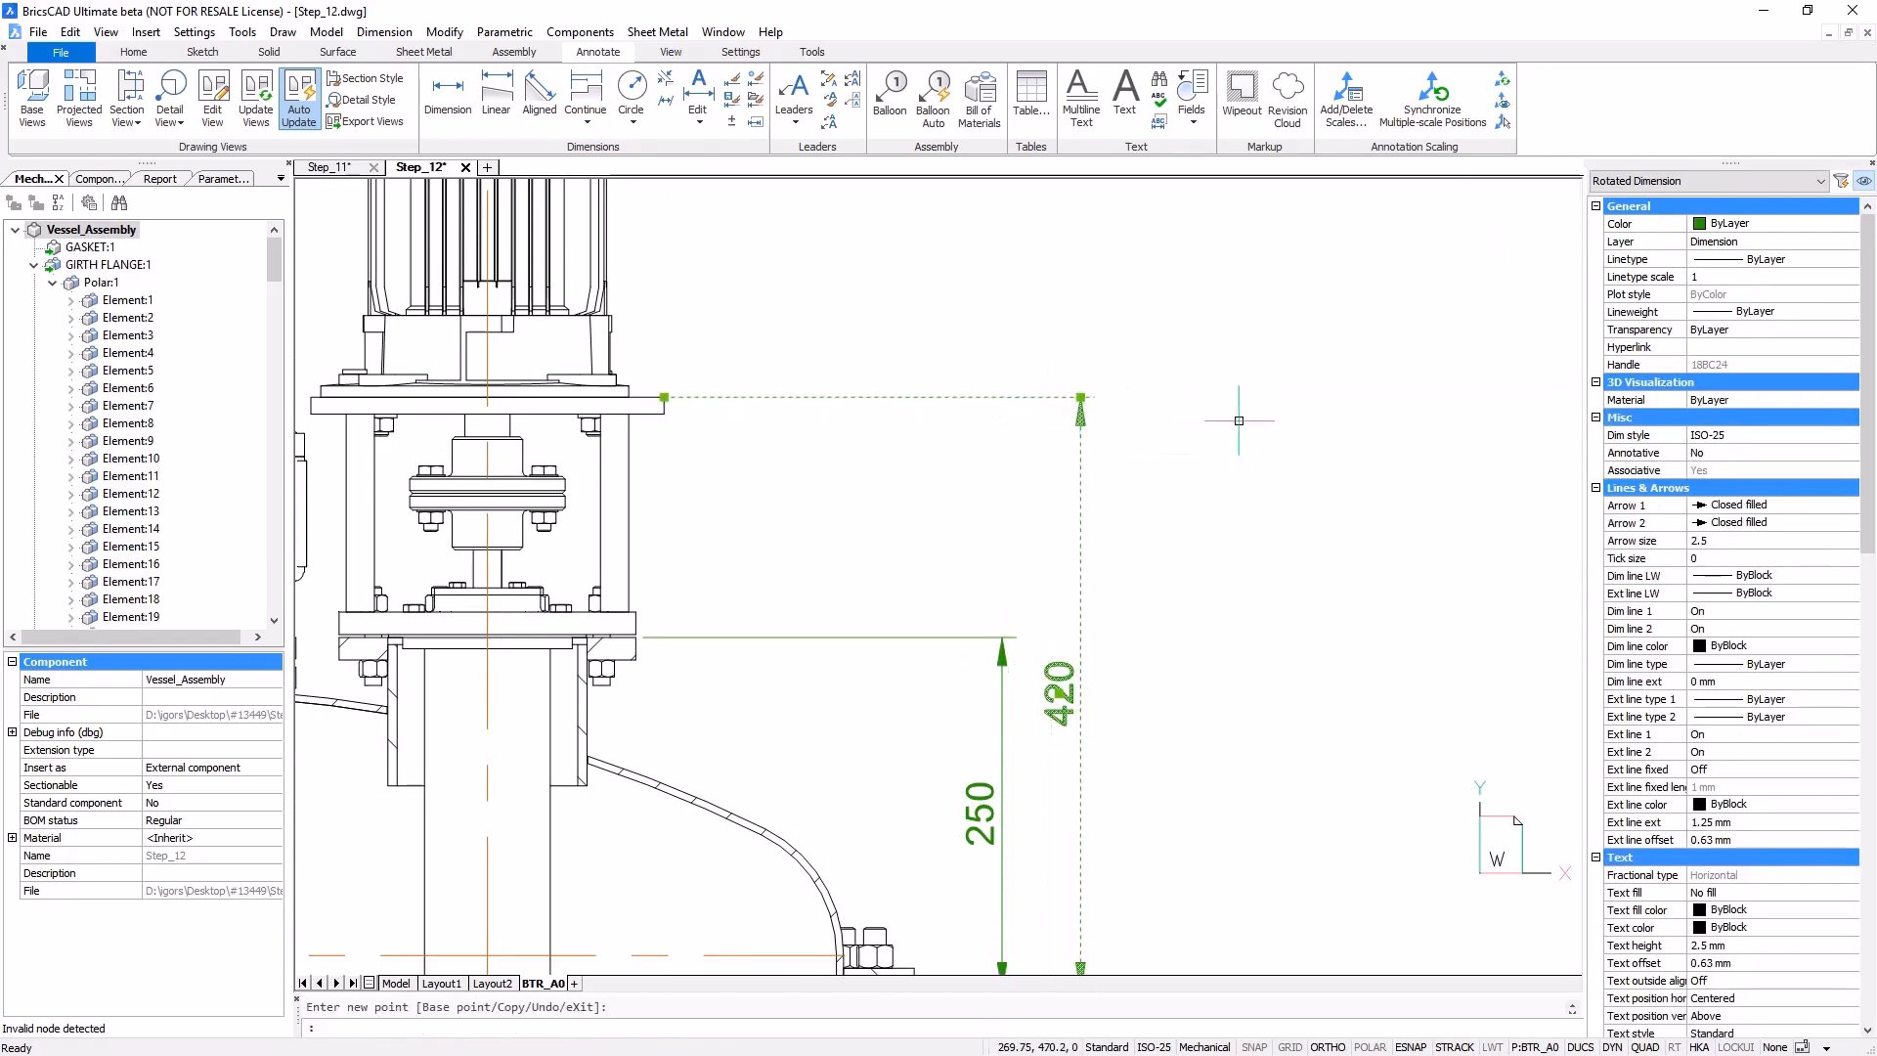
key(Escape)
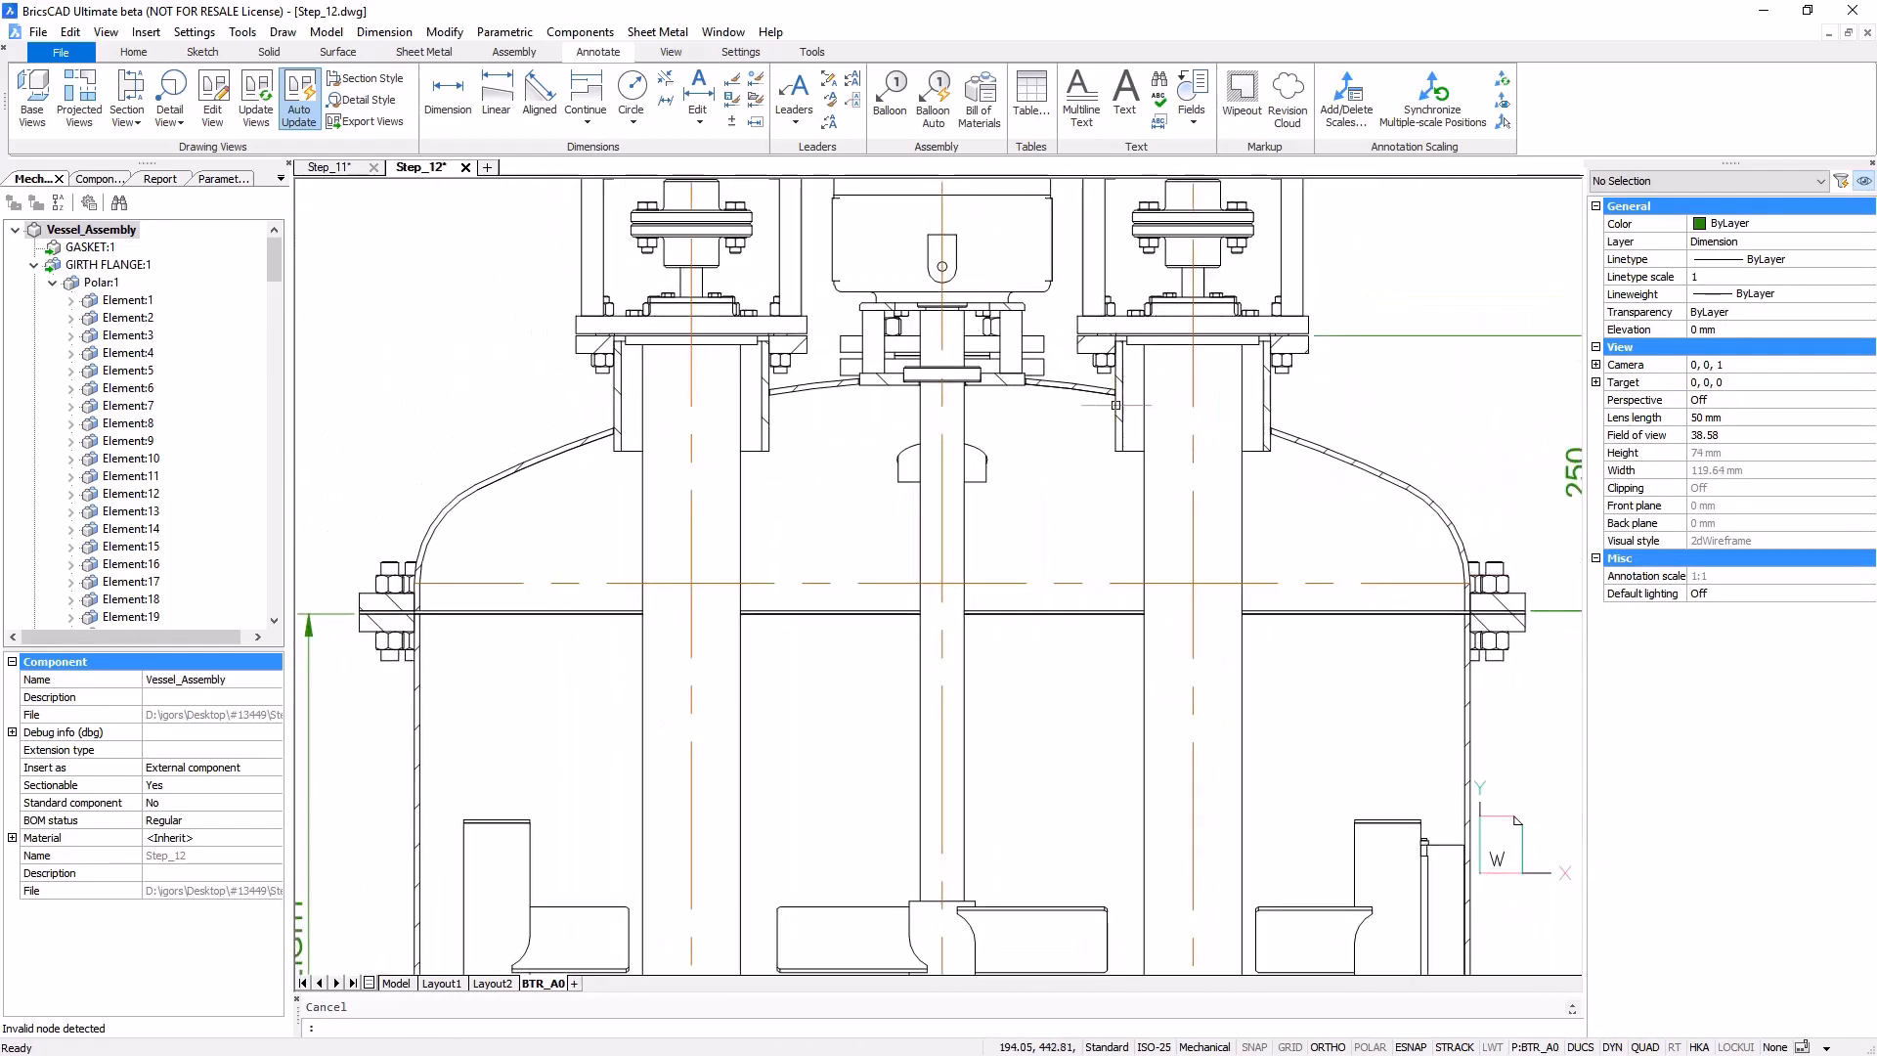
- Add a horizontal linear dimension across the shell's inner diameter, placed below the girth flange
click(496, 93)
click(419, 582)
click(1462, 613)
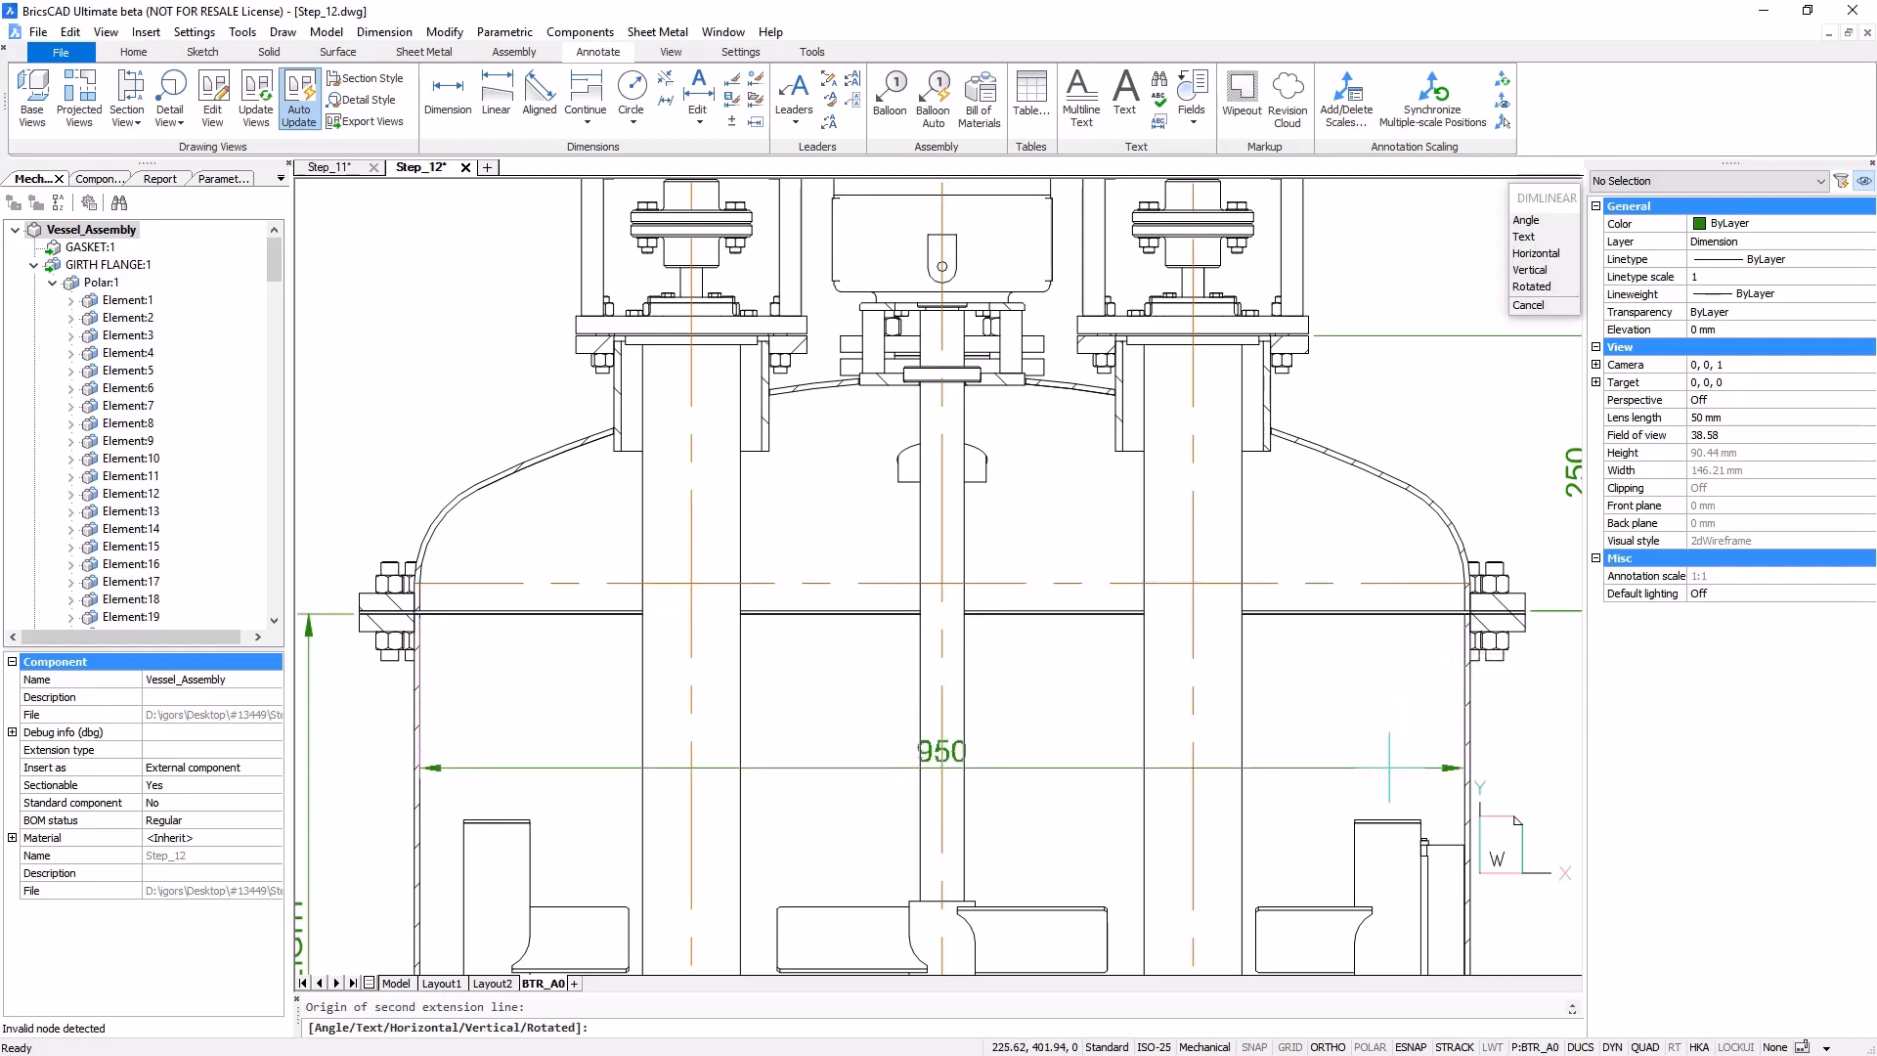
click(1375, 776)
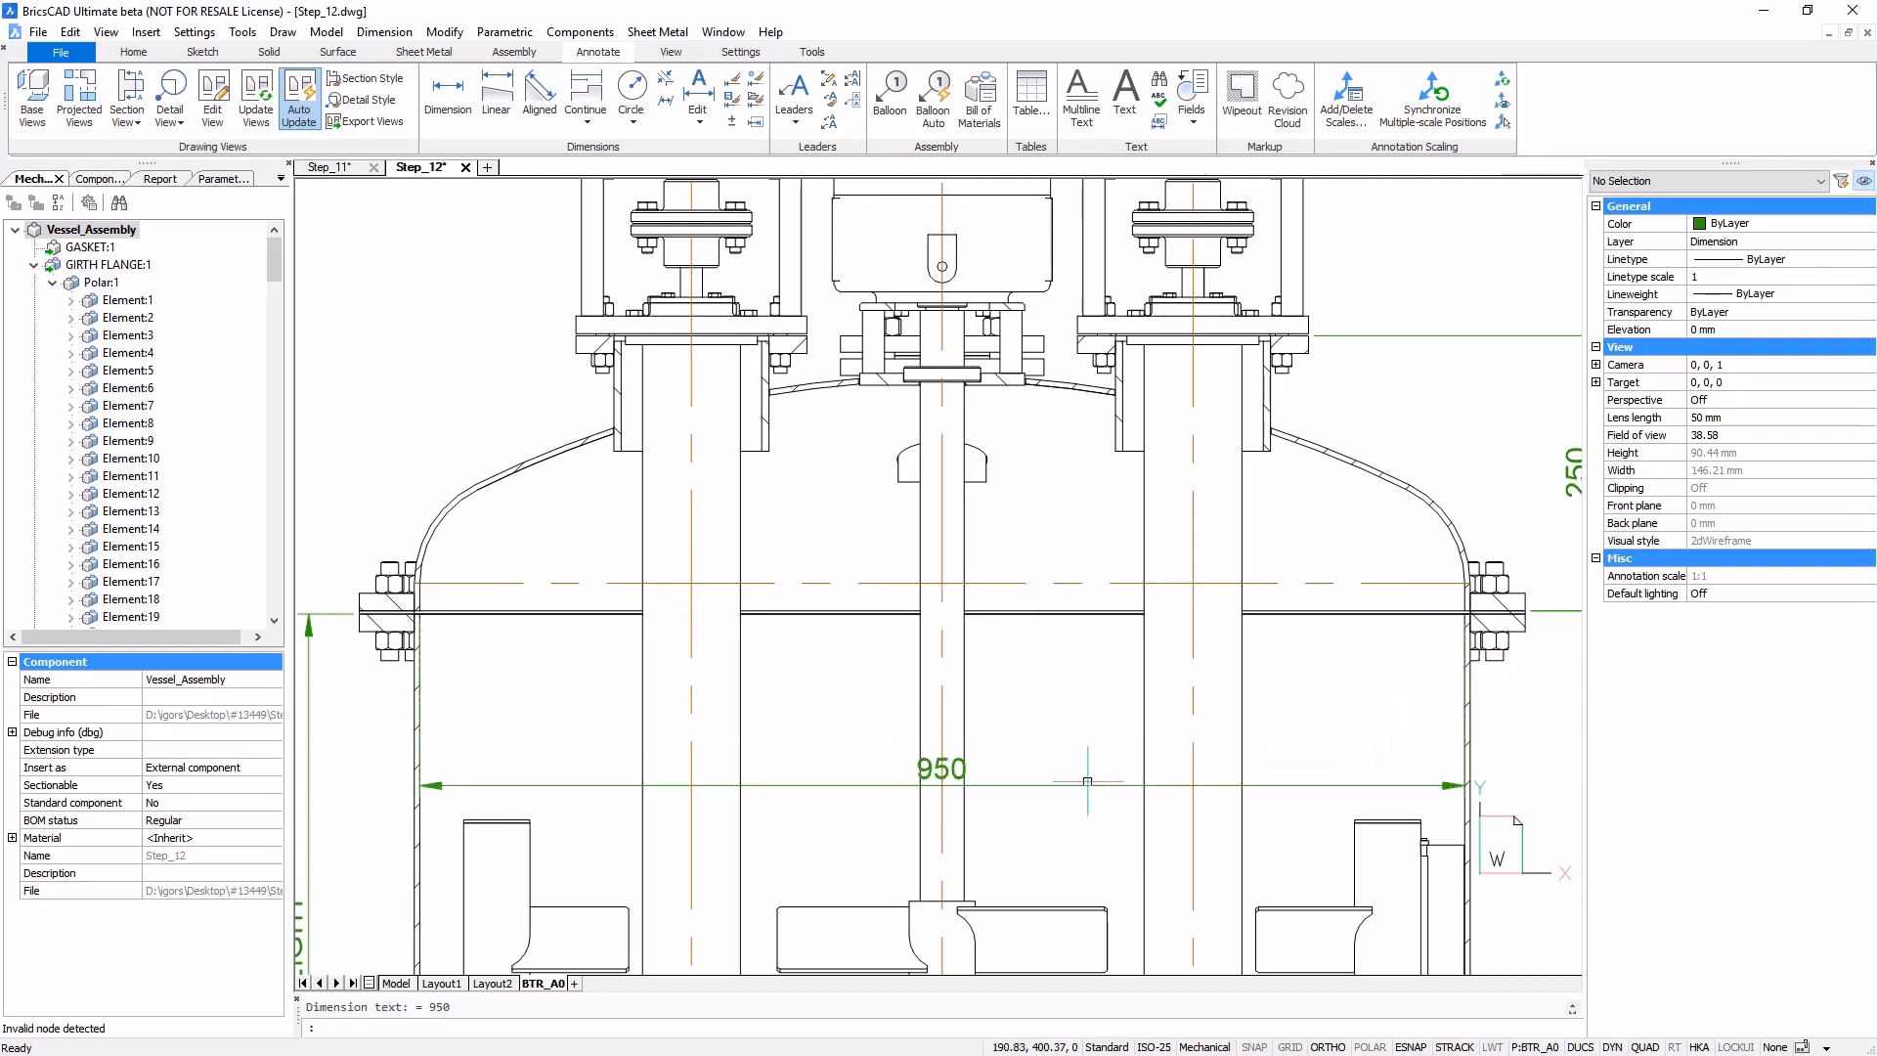
- Move the inner diameter dimension's text clear of the vessel's central axis and append "I/D" to it
click(940, 771)
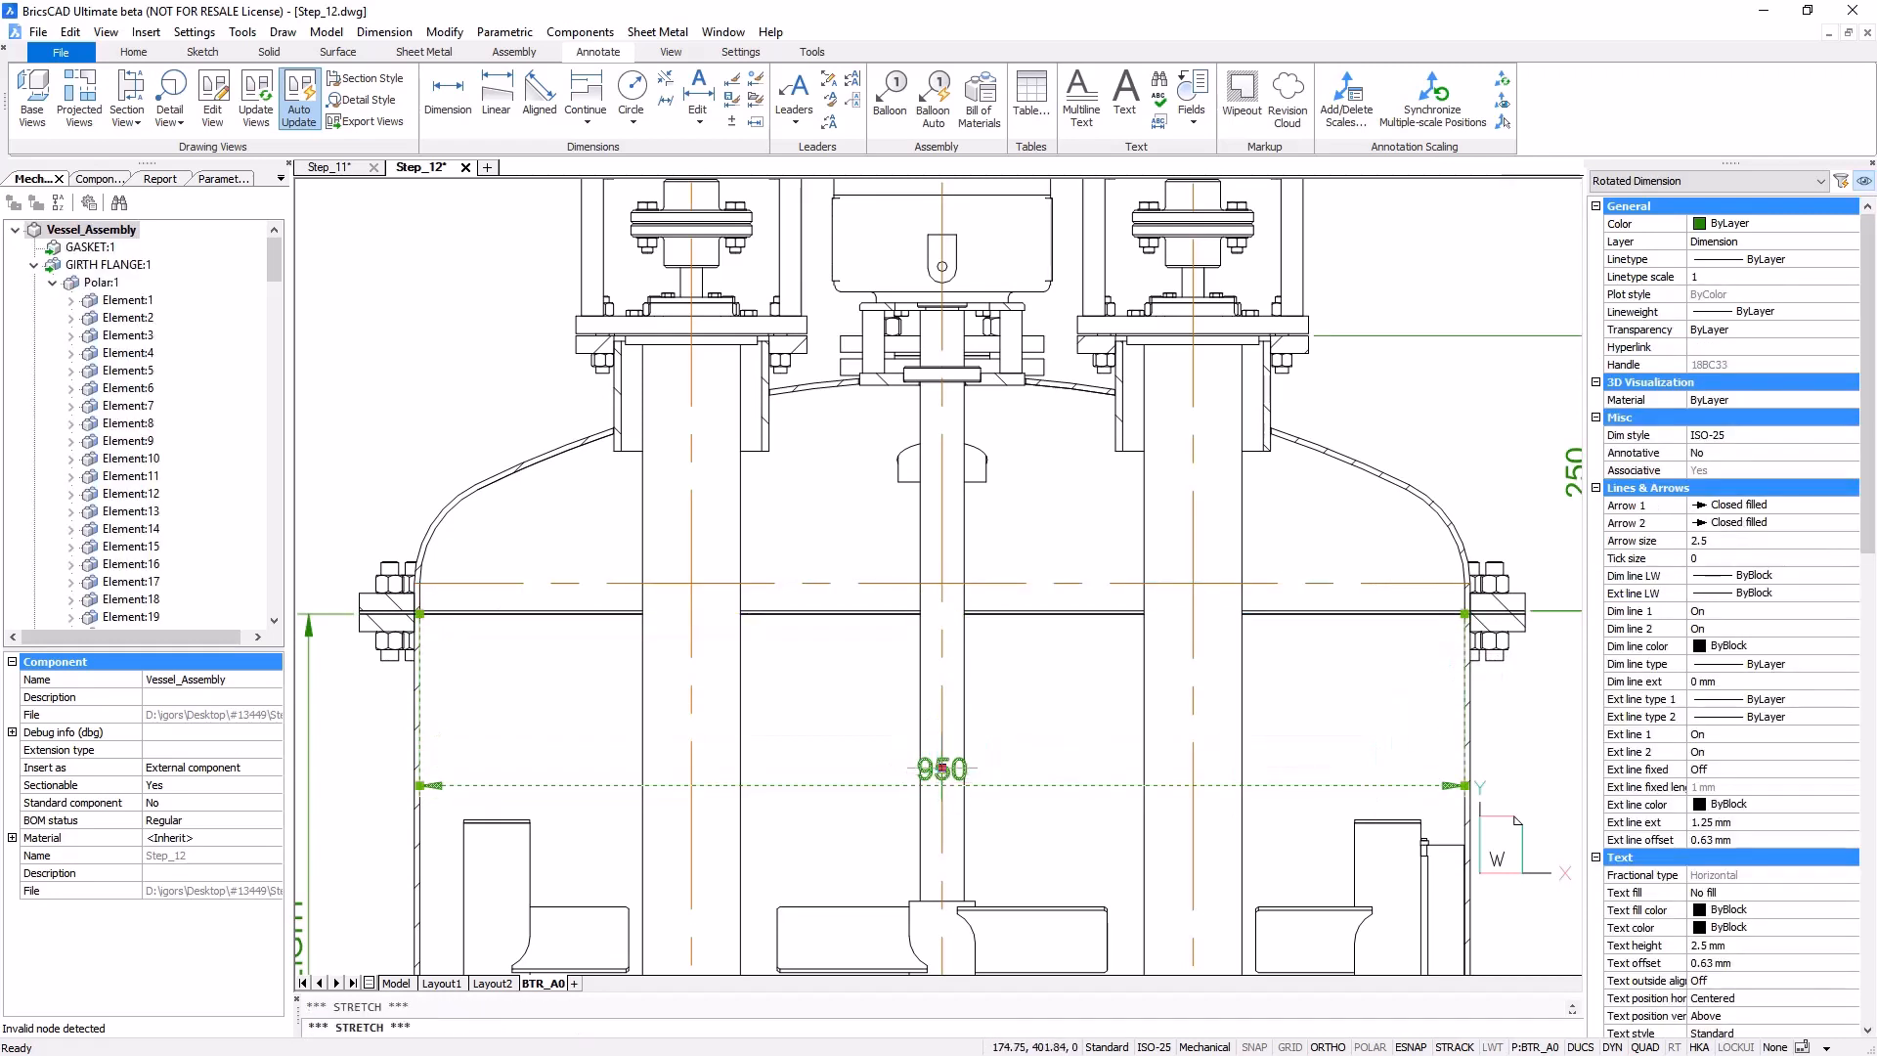
click(940, 772)
click(1016, 769)
double_click(991, 752)
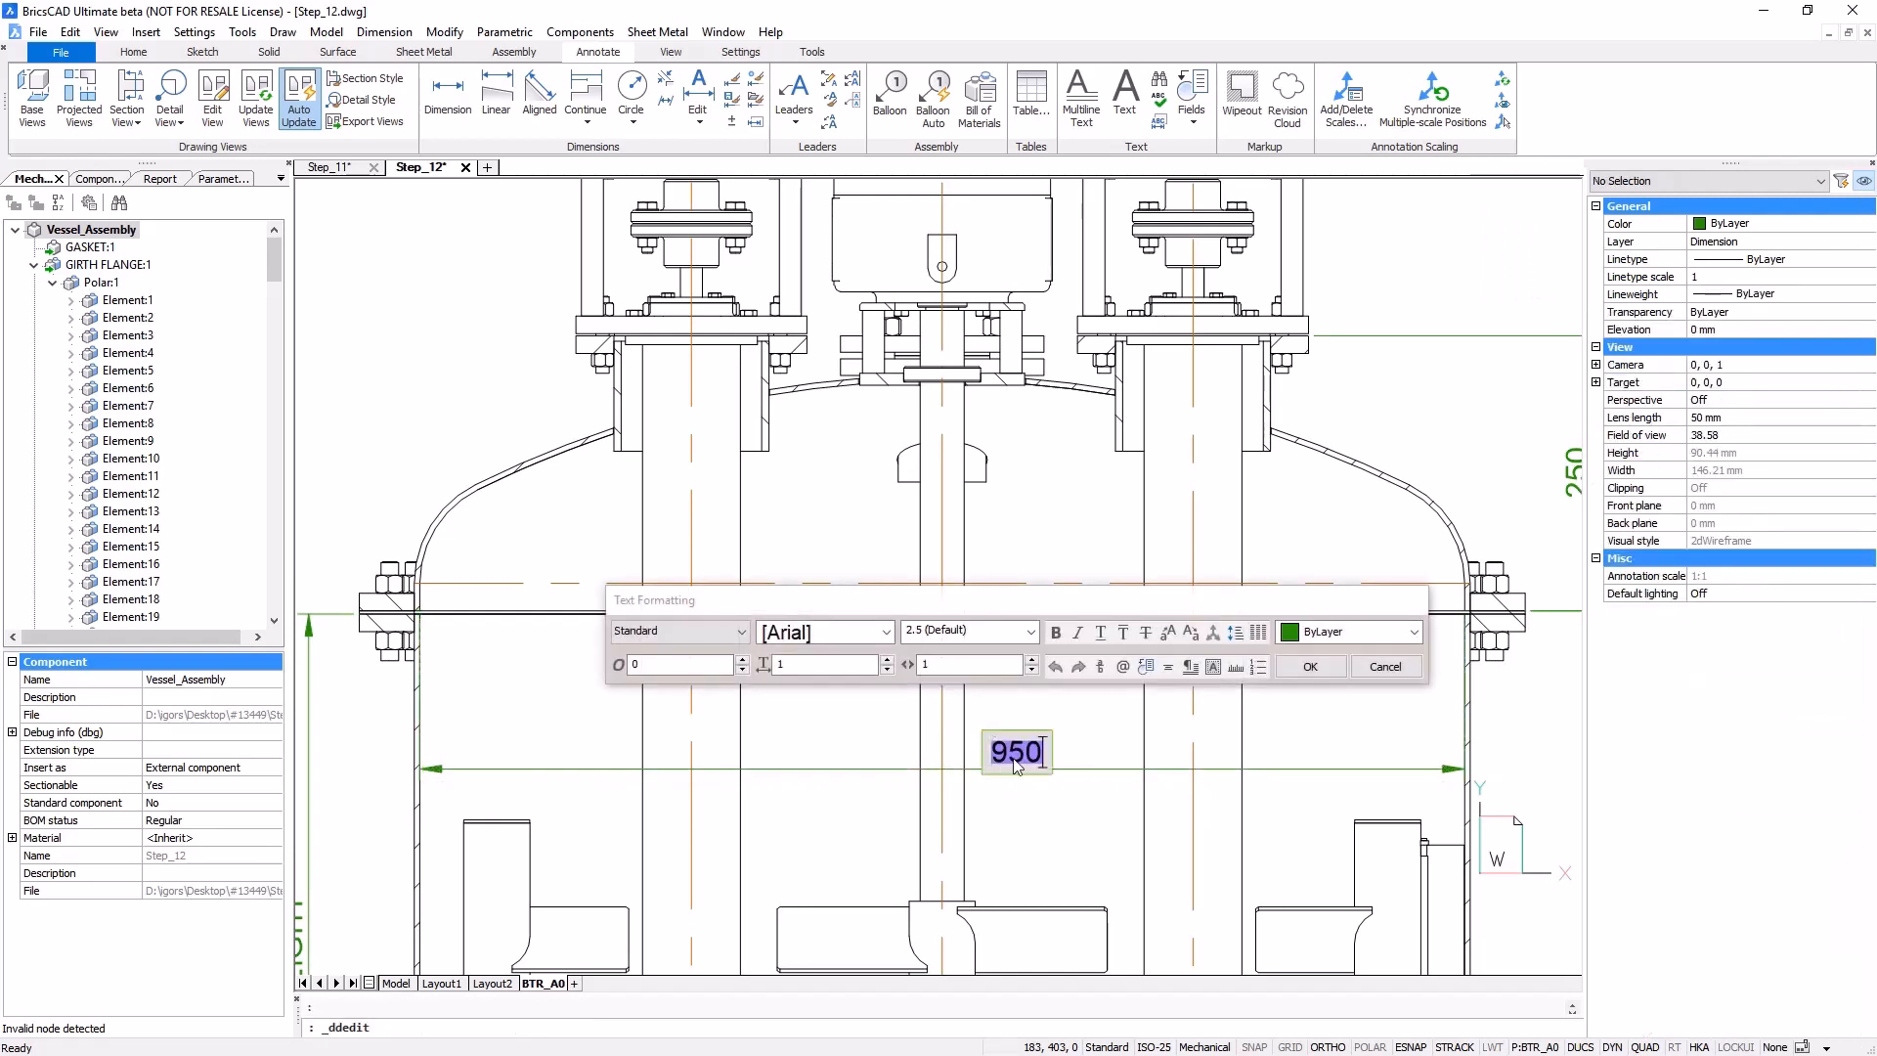
text(I/D)
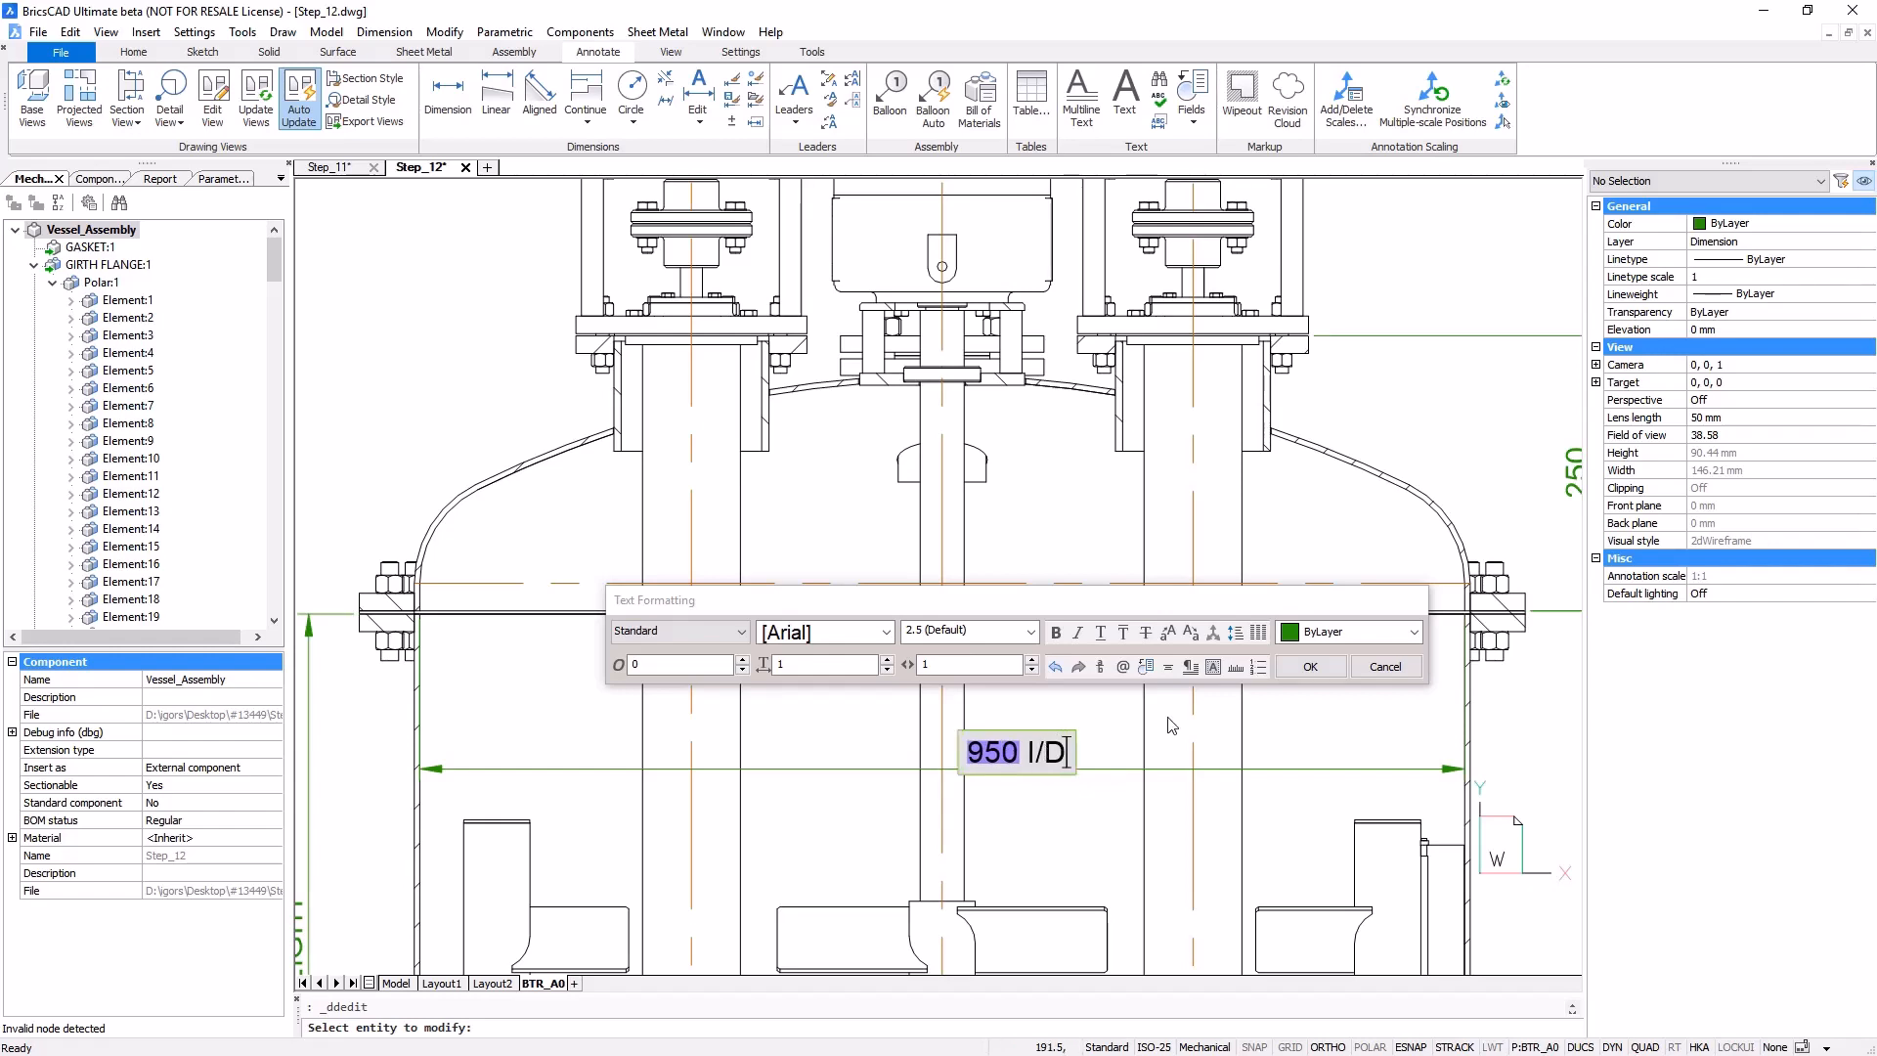
click(1310, 667)
key(Escape)
scroll(939, 578, down, 3)
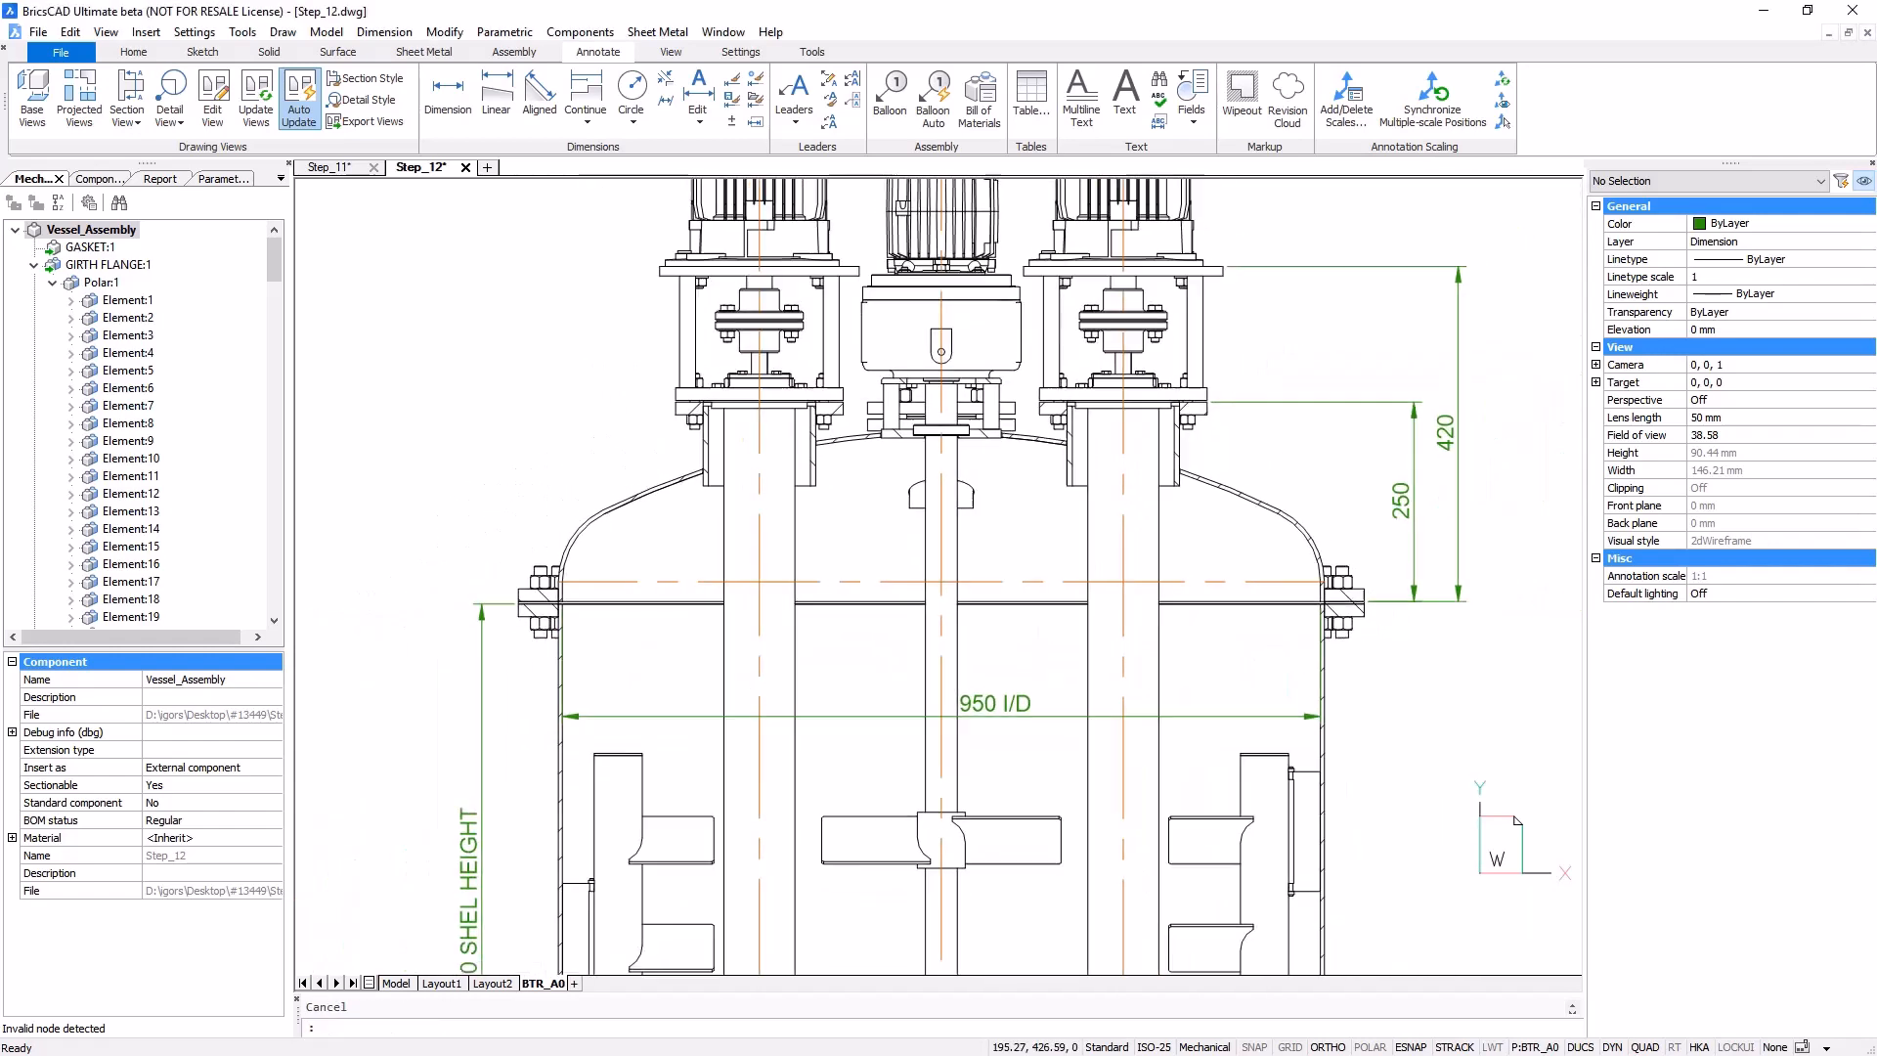
scroll(938, 578, down, 2)
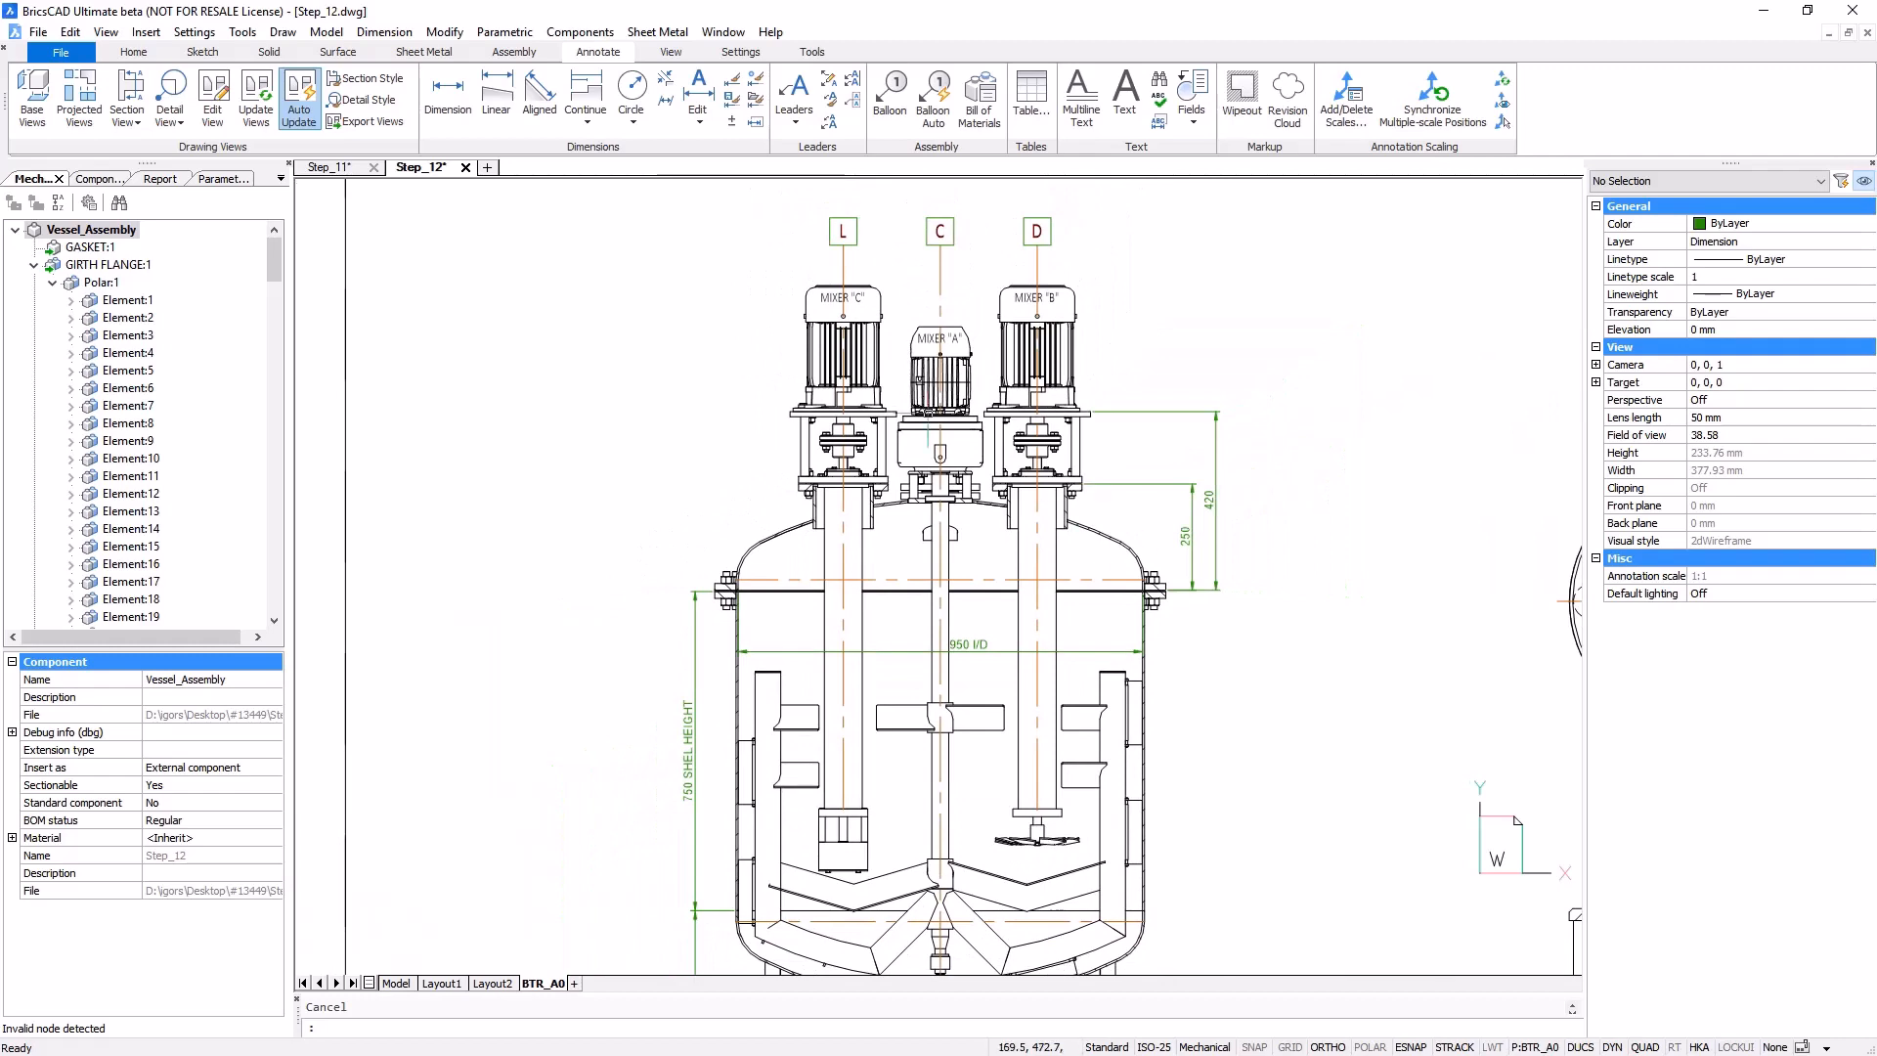
- Open the drawing Step_13.dwg from the #13449 folder
click(61, 52)
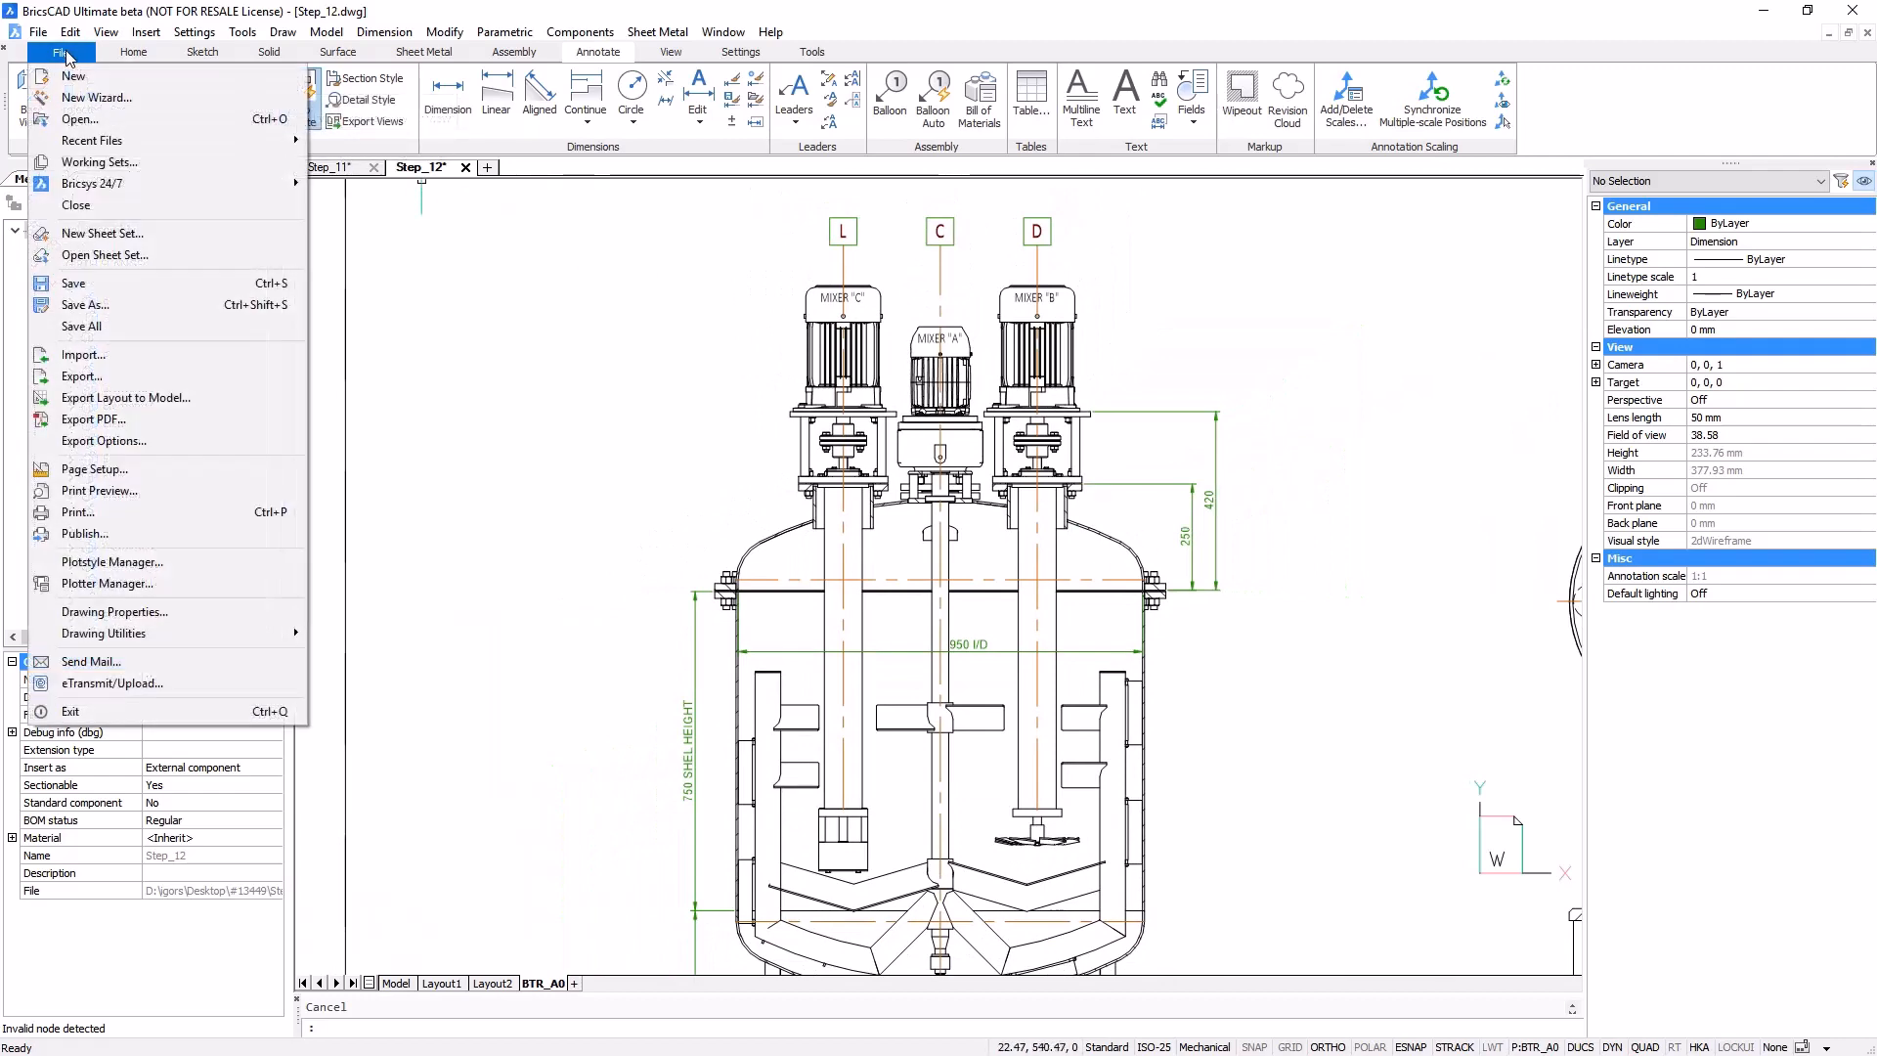
click(107, 122)
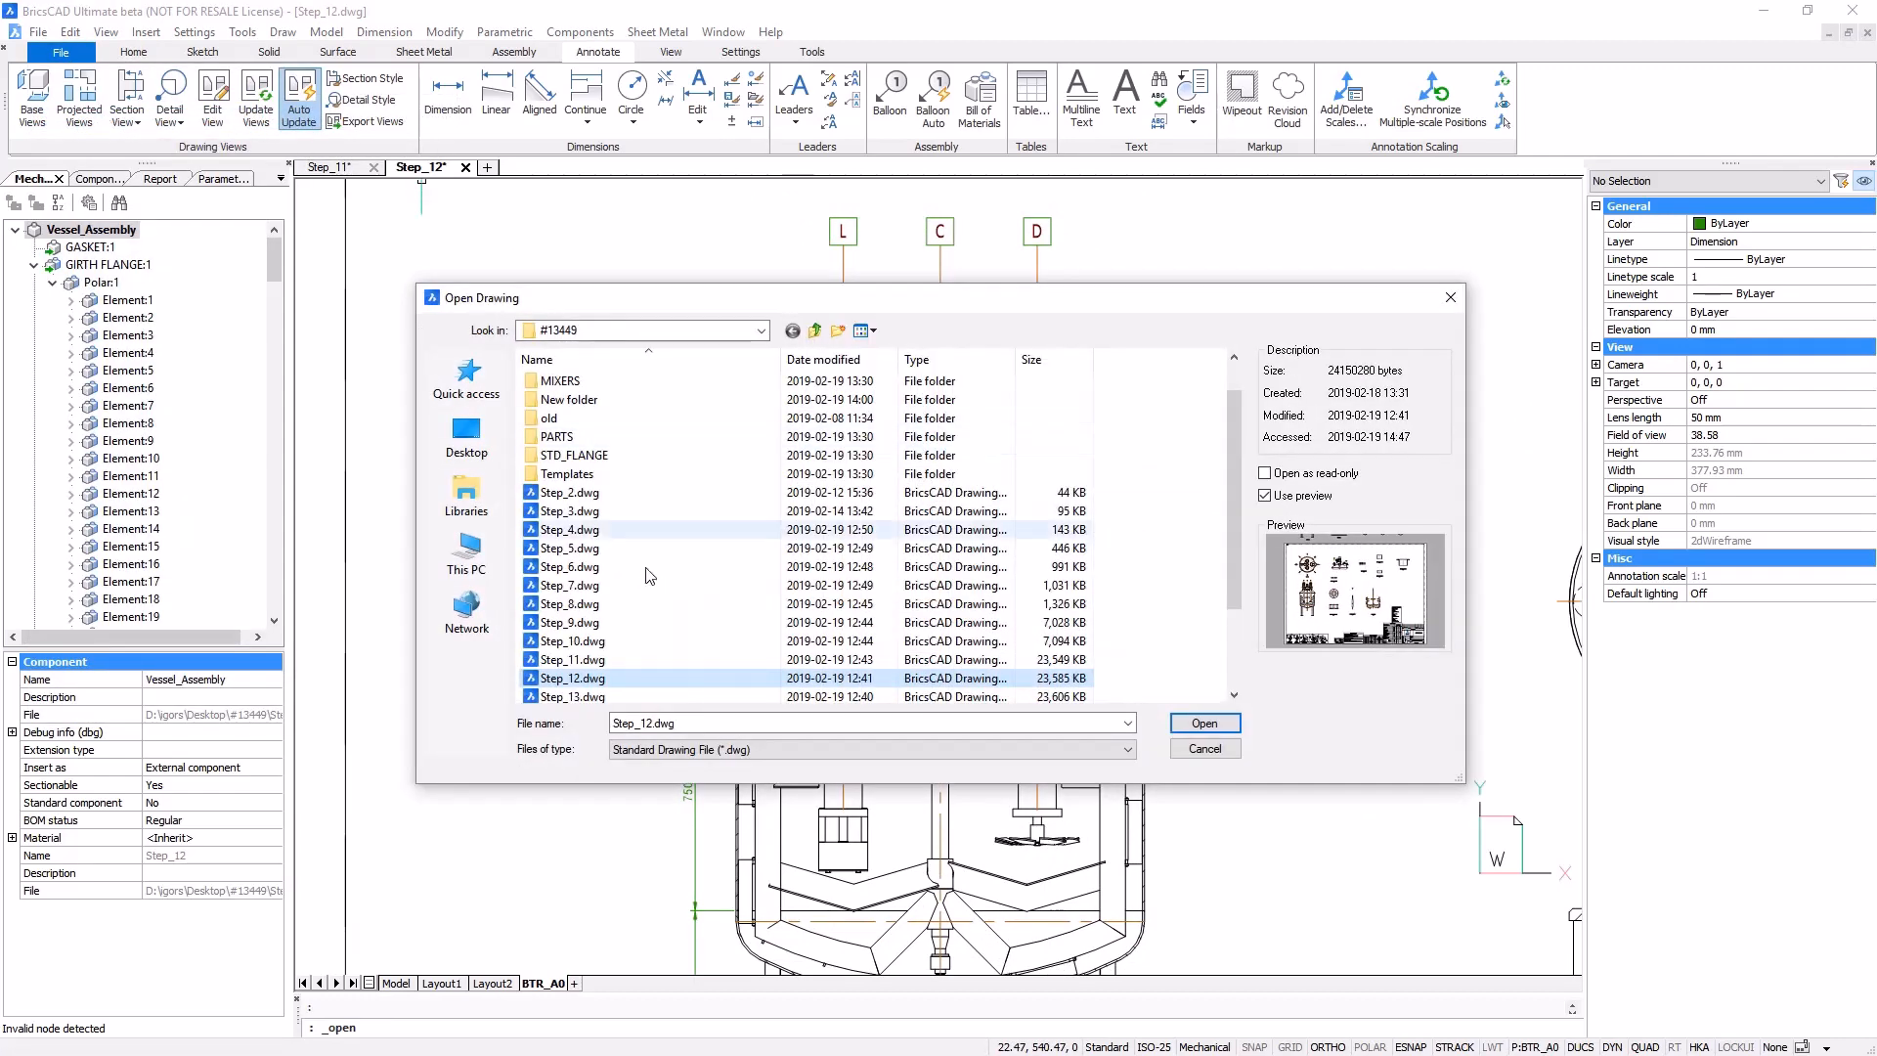
click(606, 696)
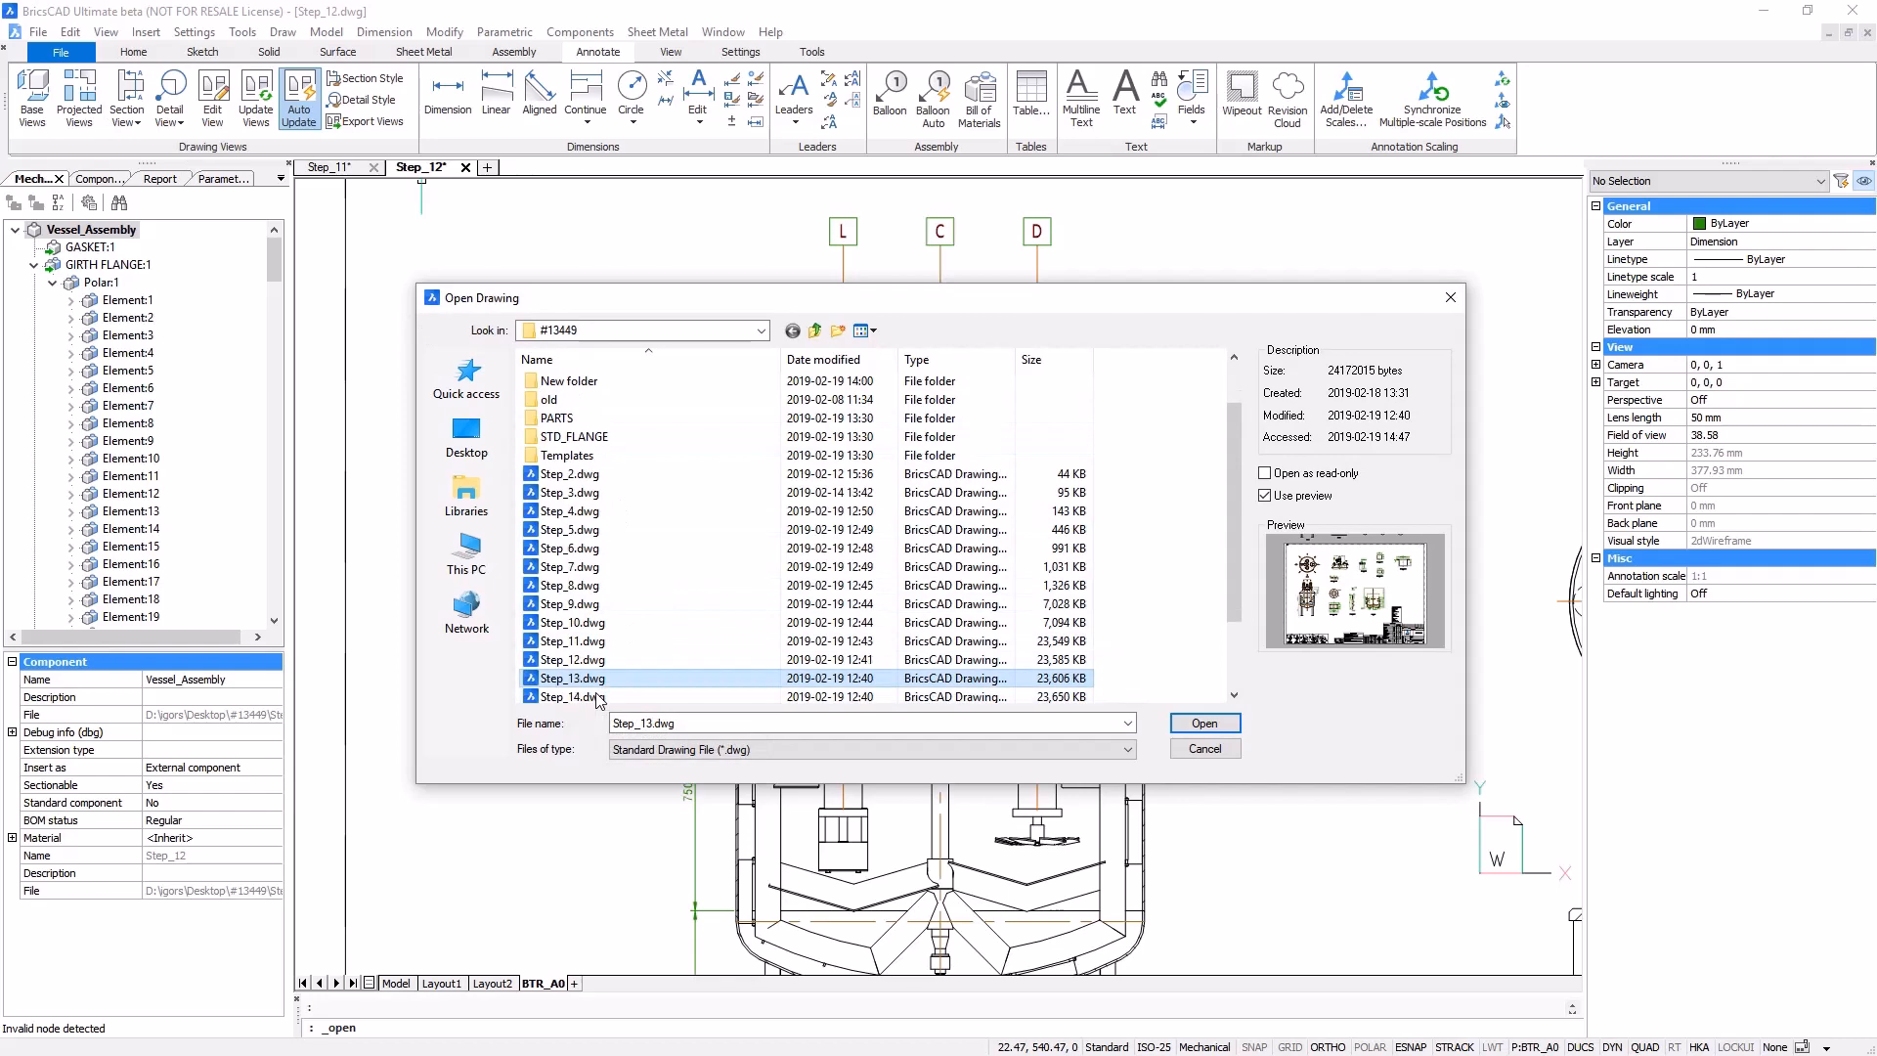
click(1203, 725)
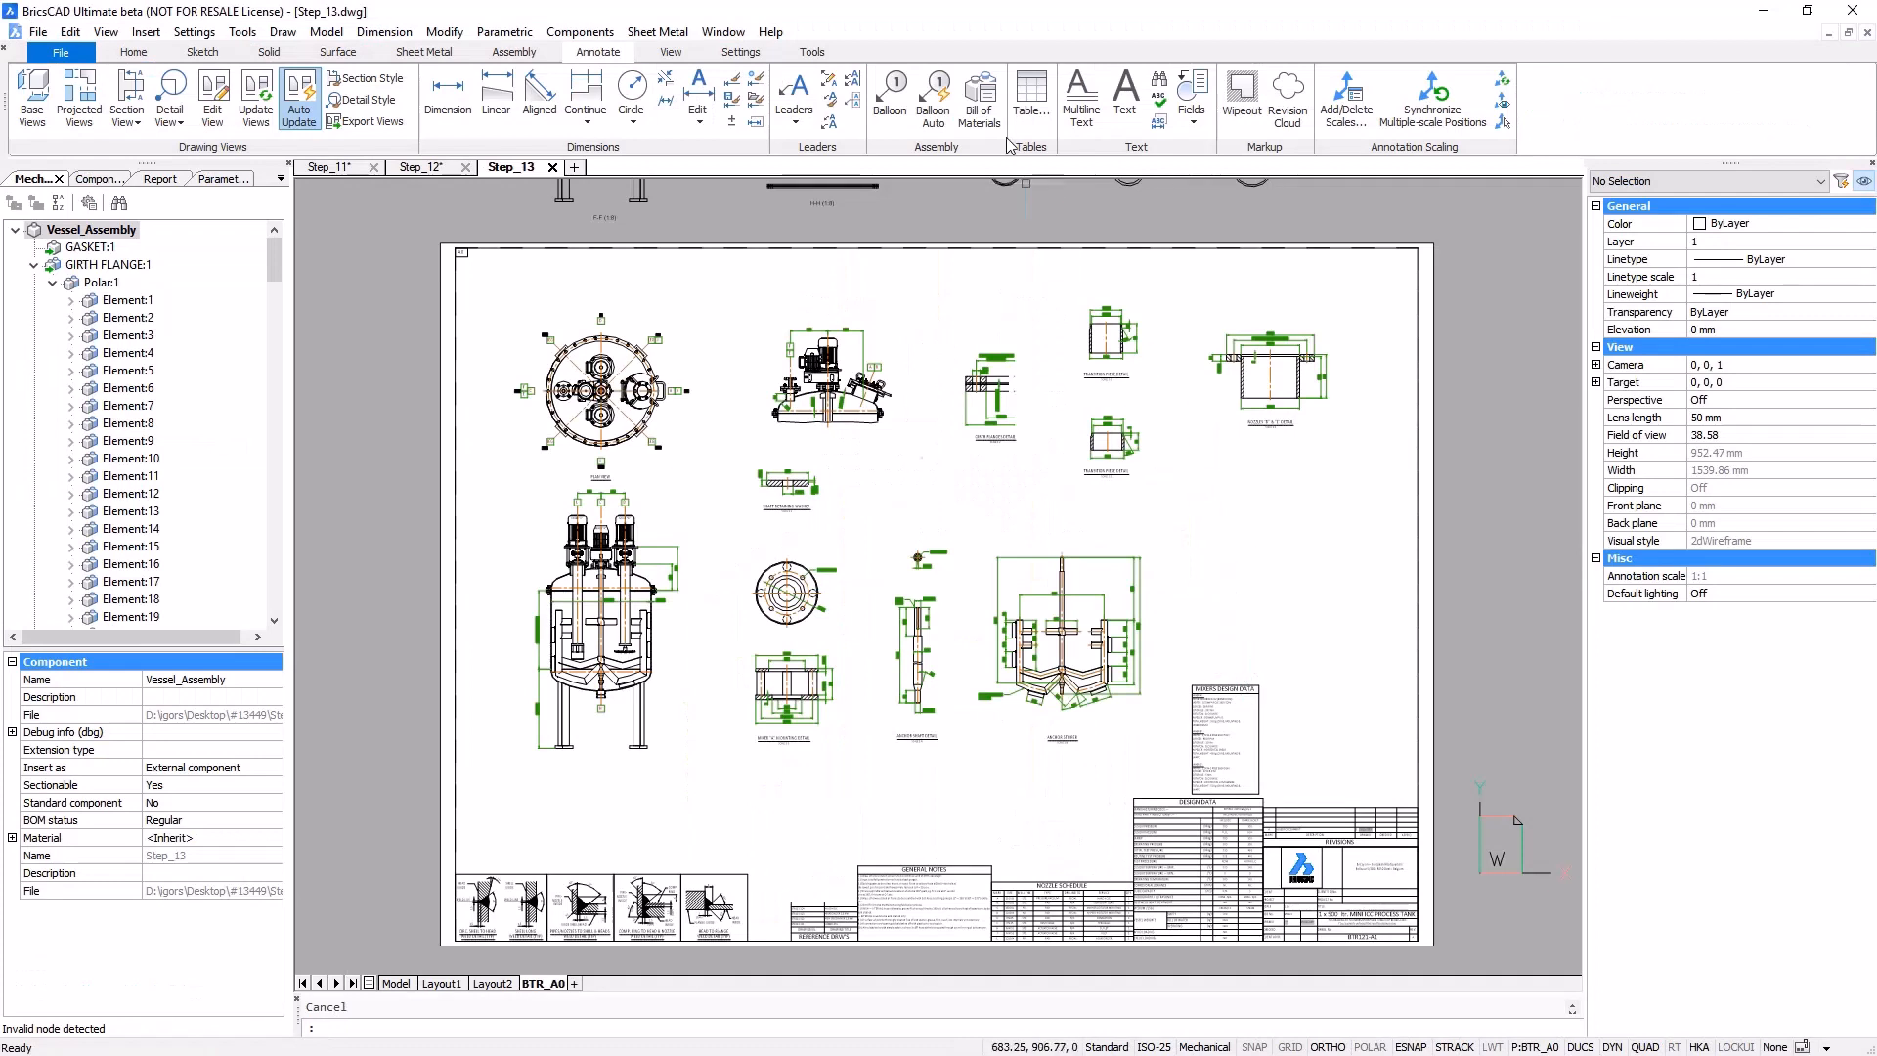
- Insert a bottom-level bill of materials with Description, Materials and Mass columns in the empty area right of the sheet, at about 1205, 570
click(981, 97)
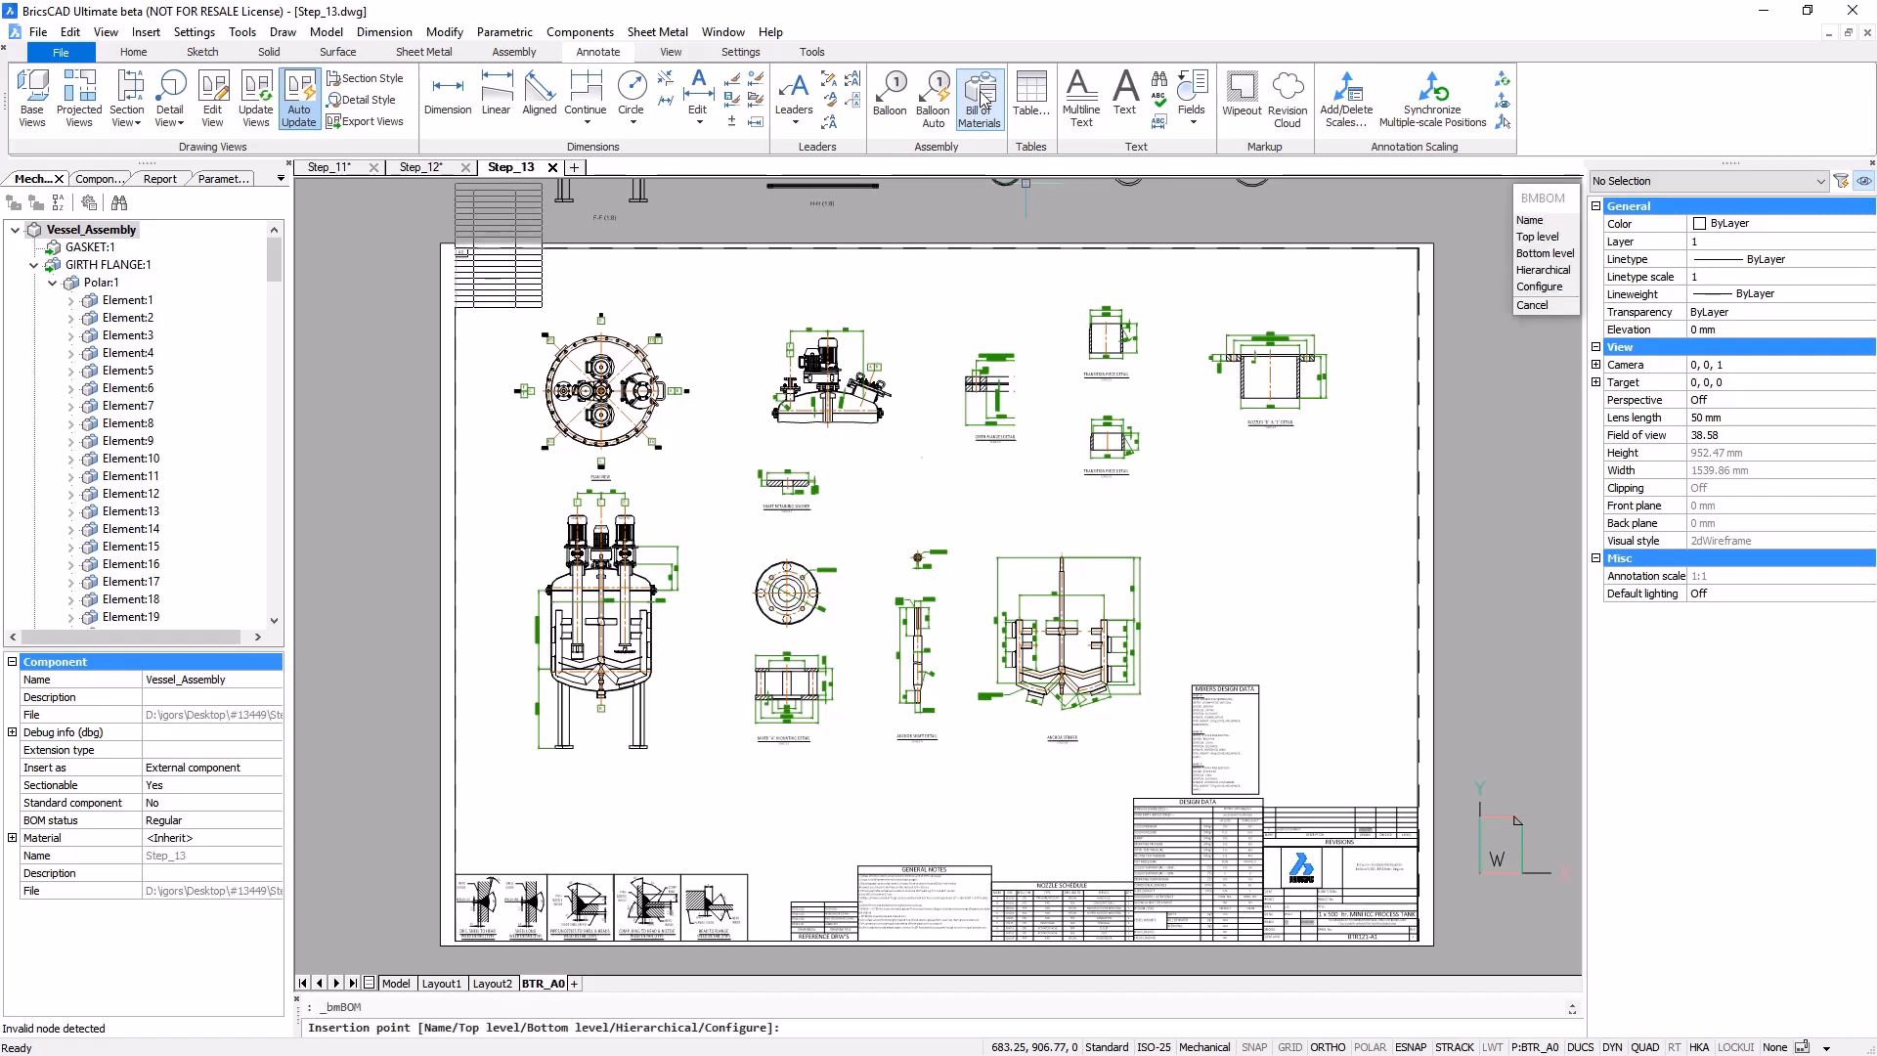
click(1527, 253)
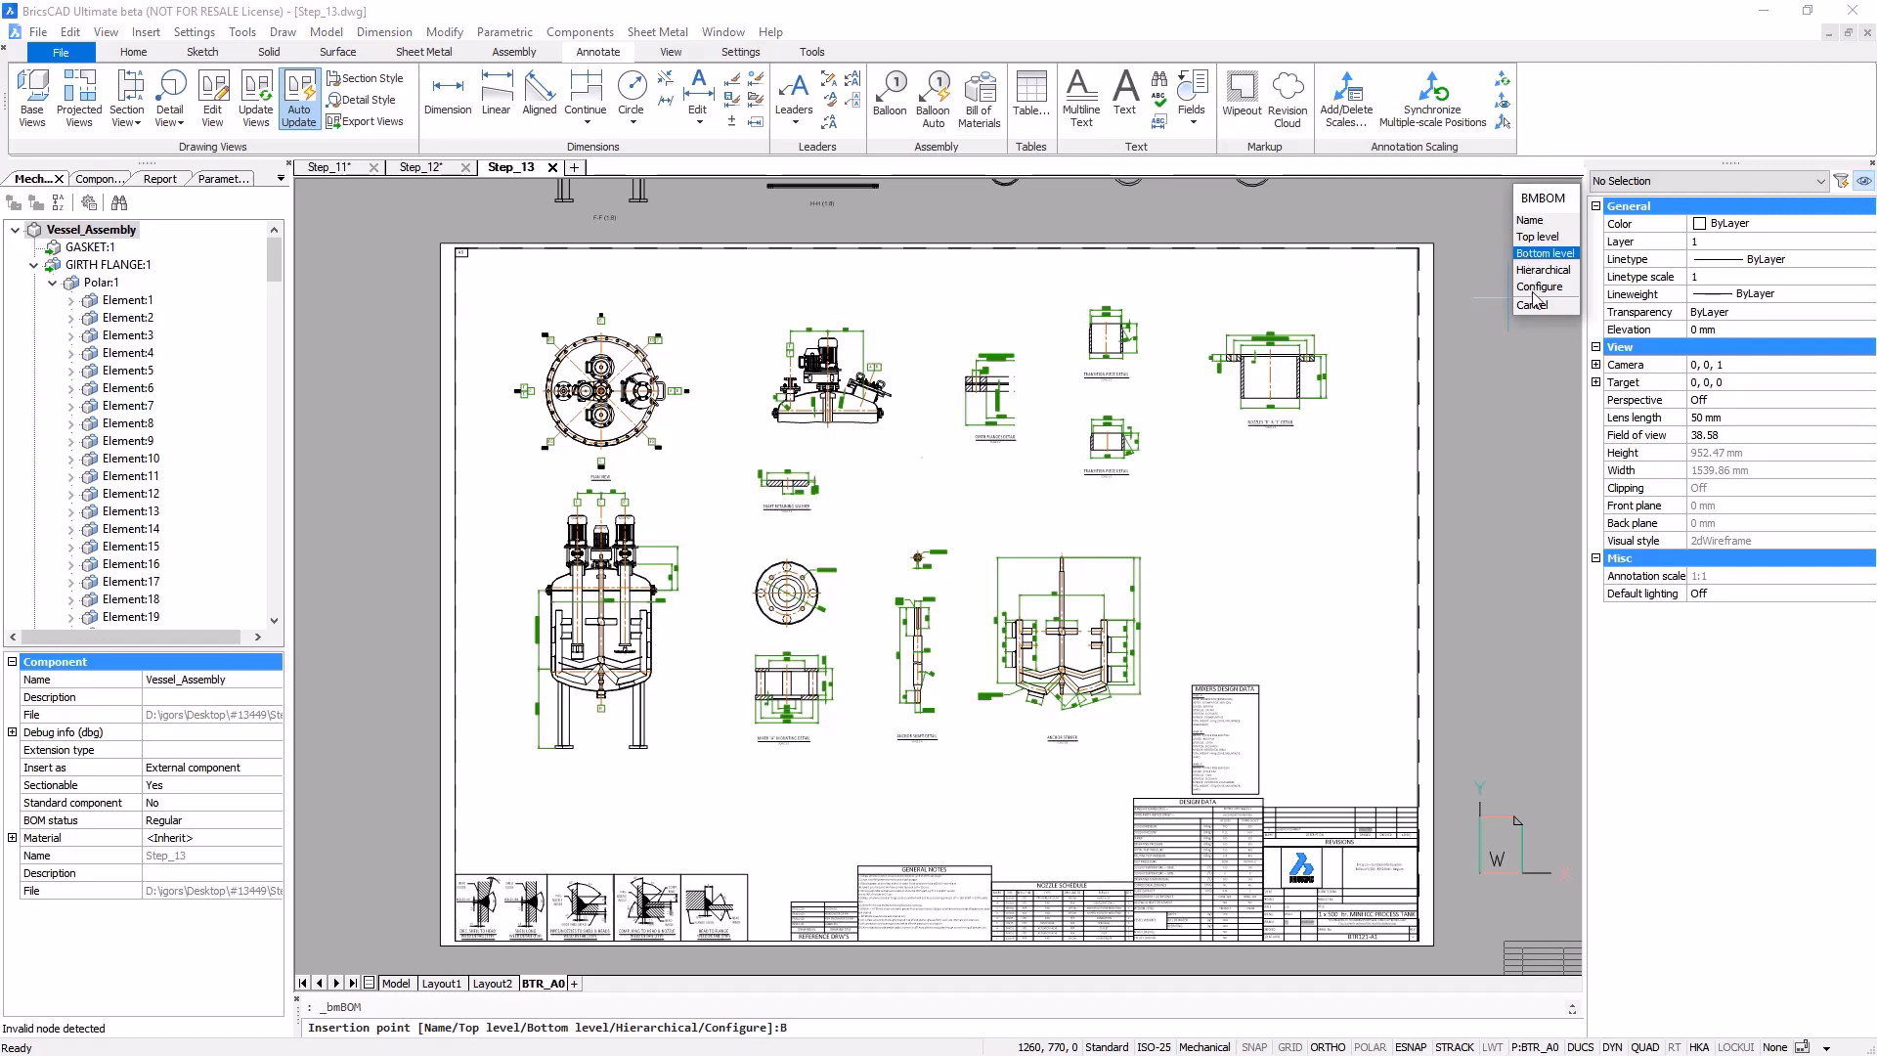
click(1538, 287)
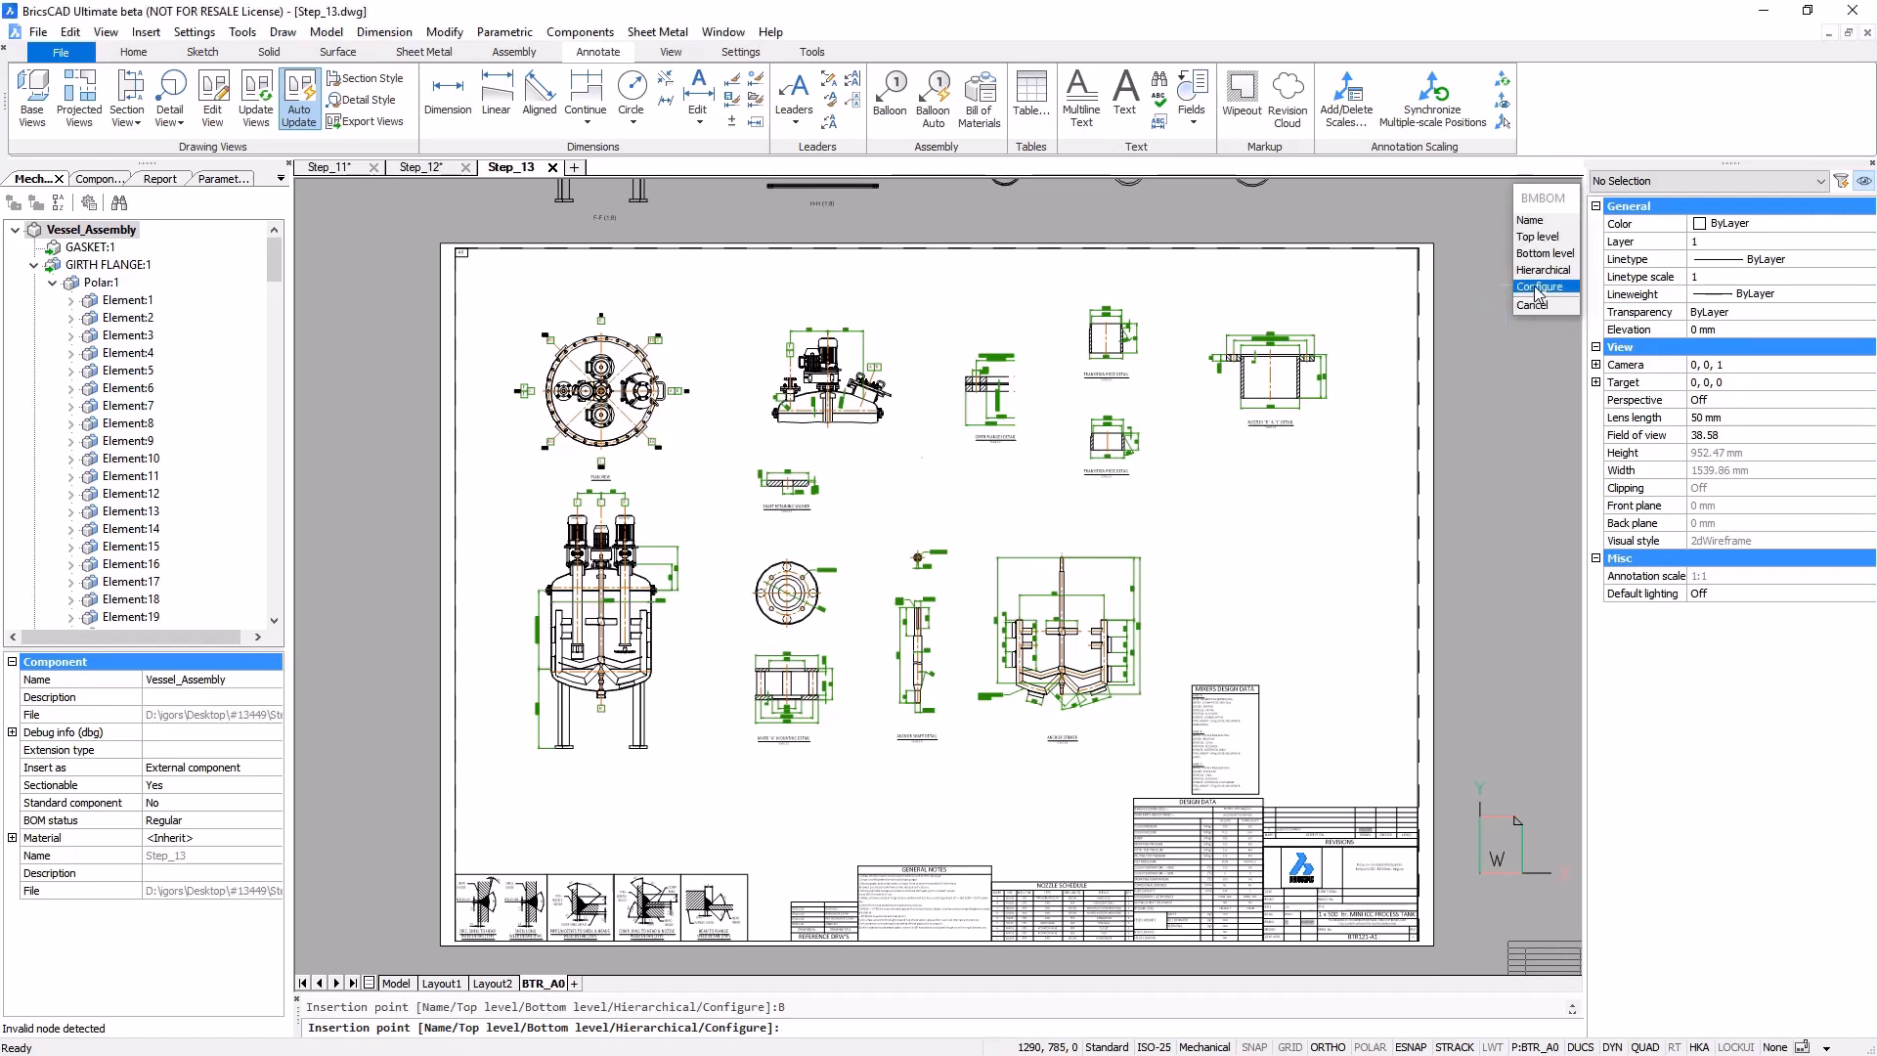
click(1548, 223)
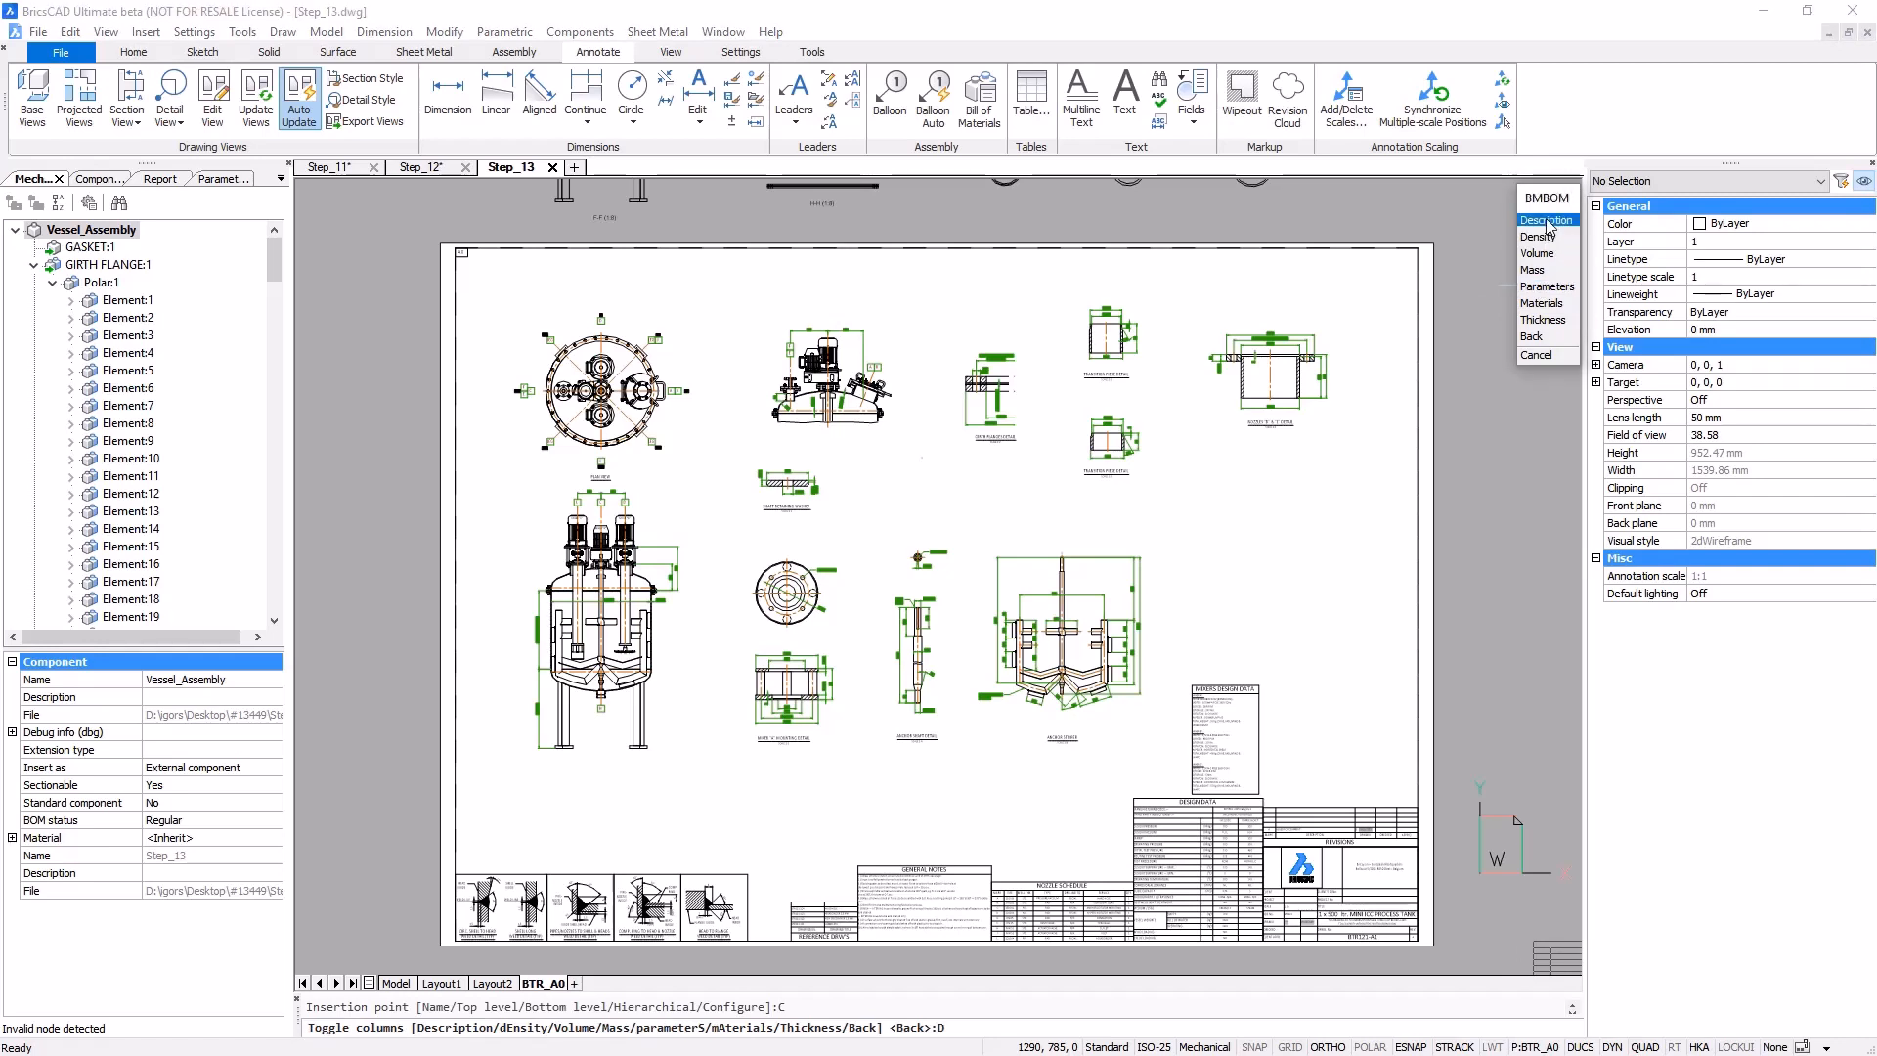
click(1546, 304)
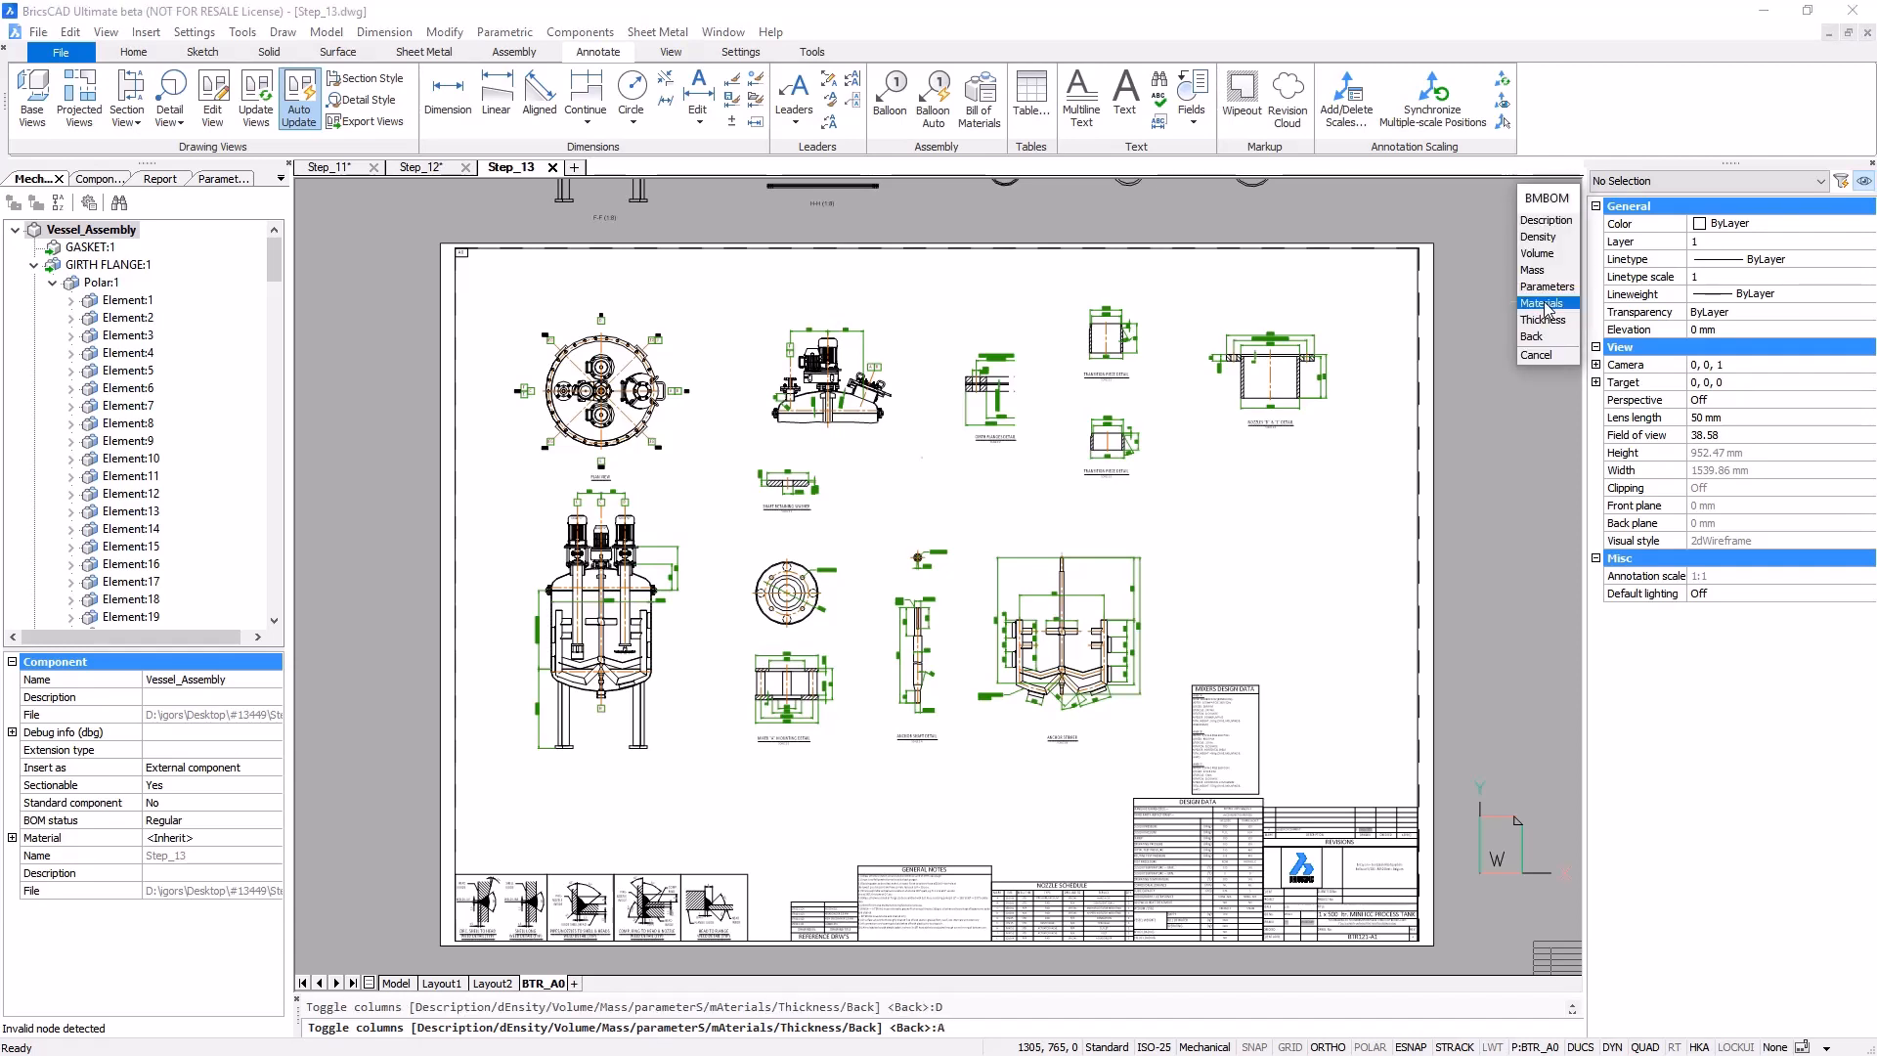
click(1547, 304)
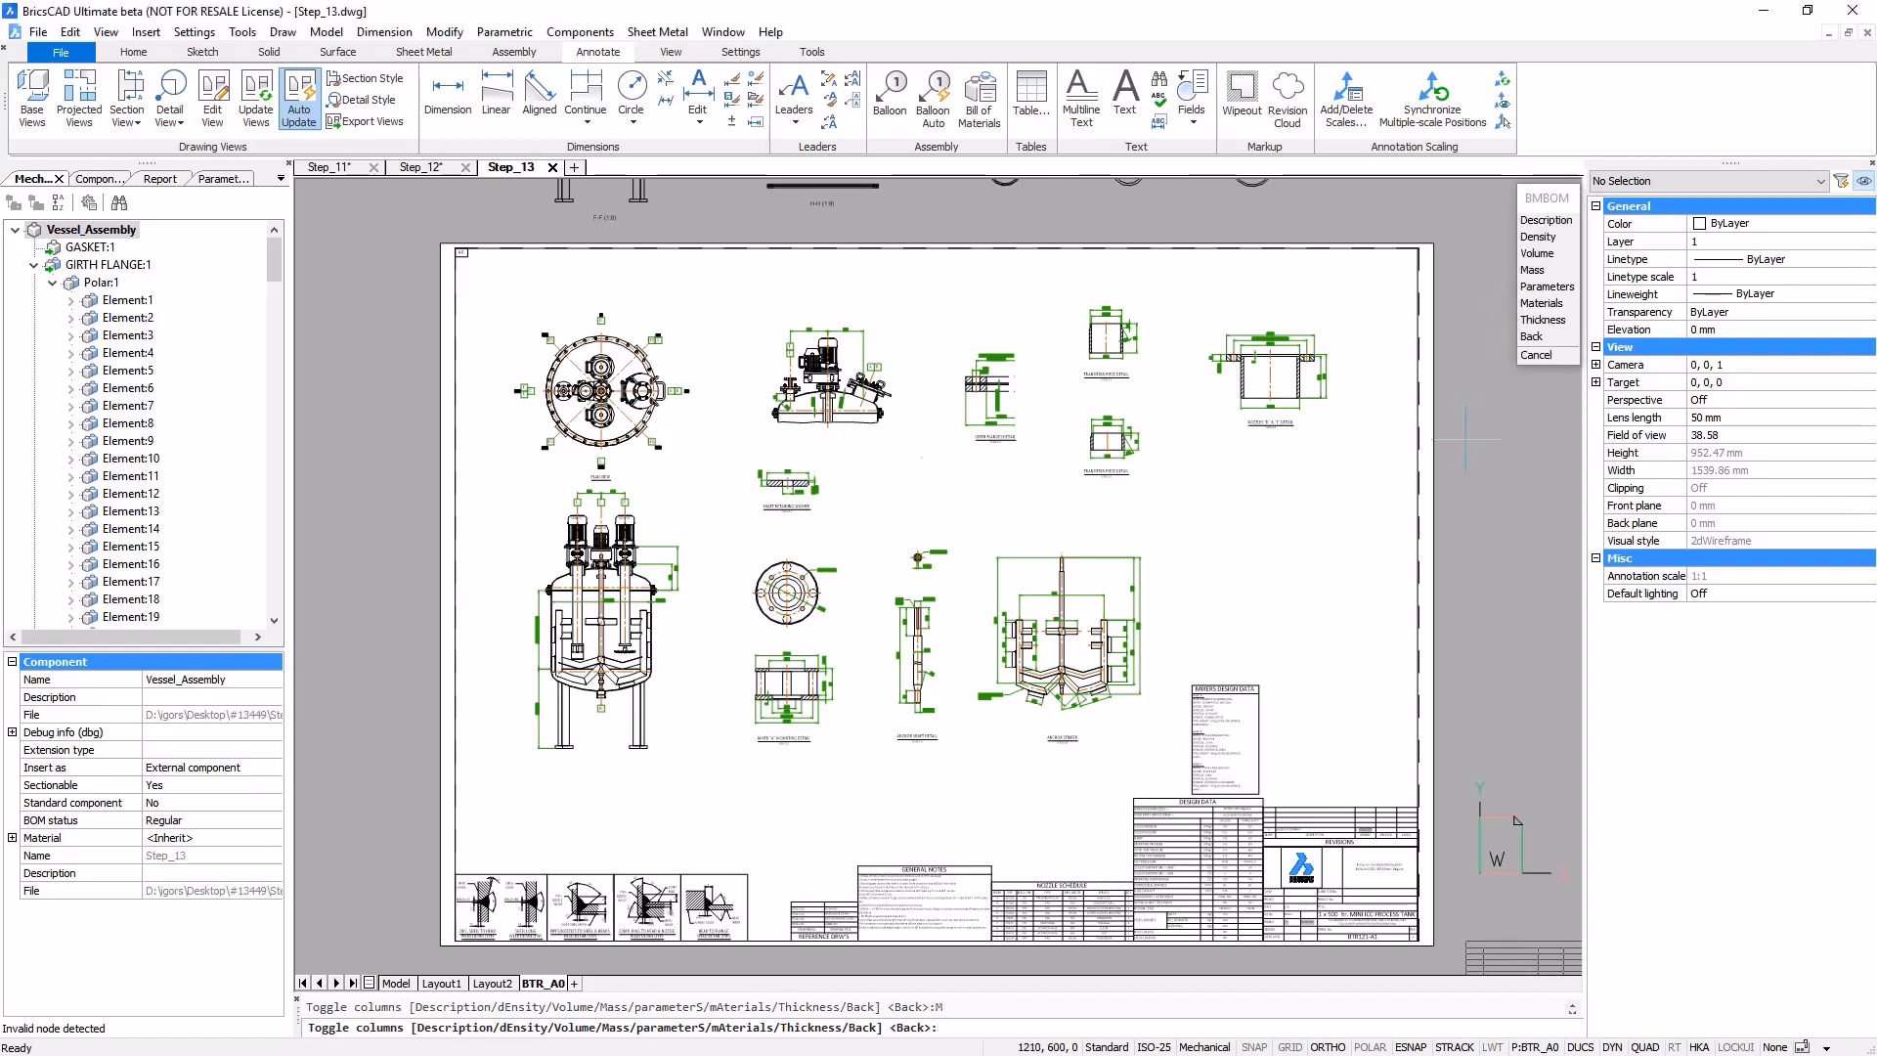
key(F8)
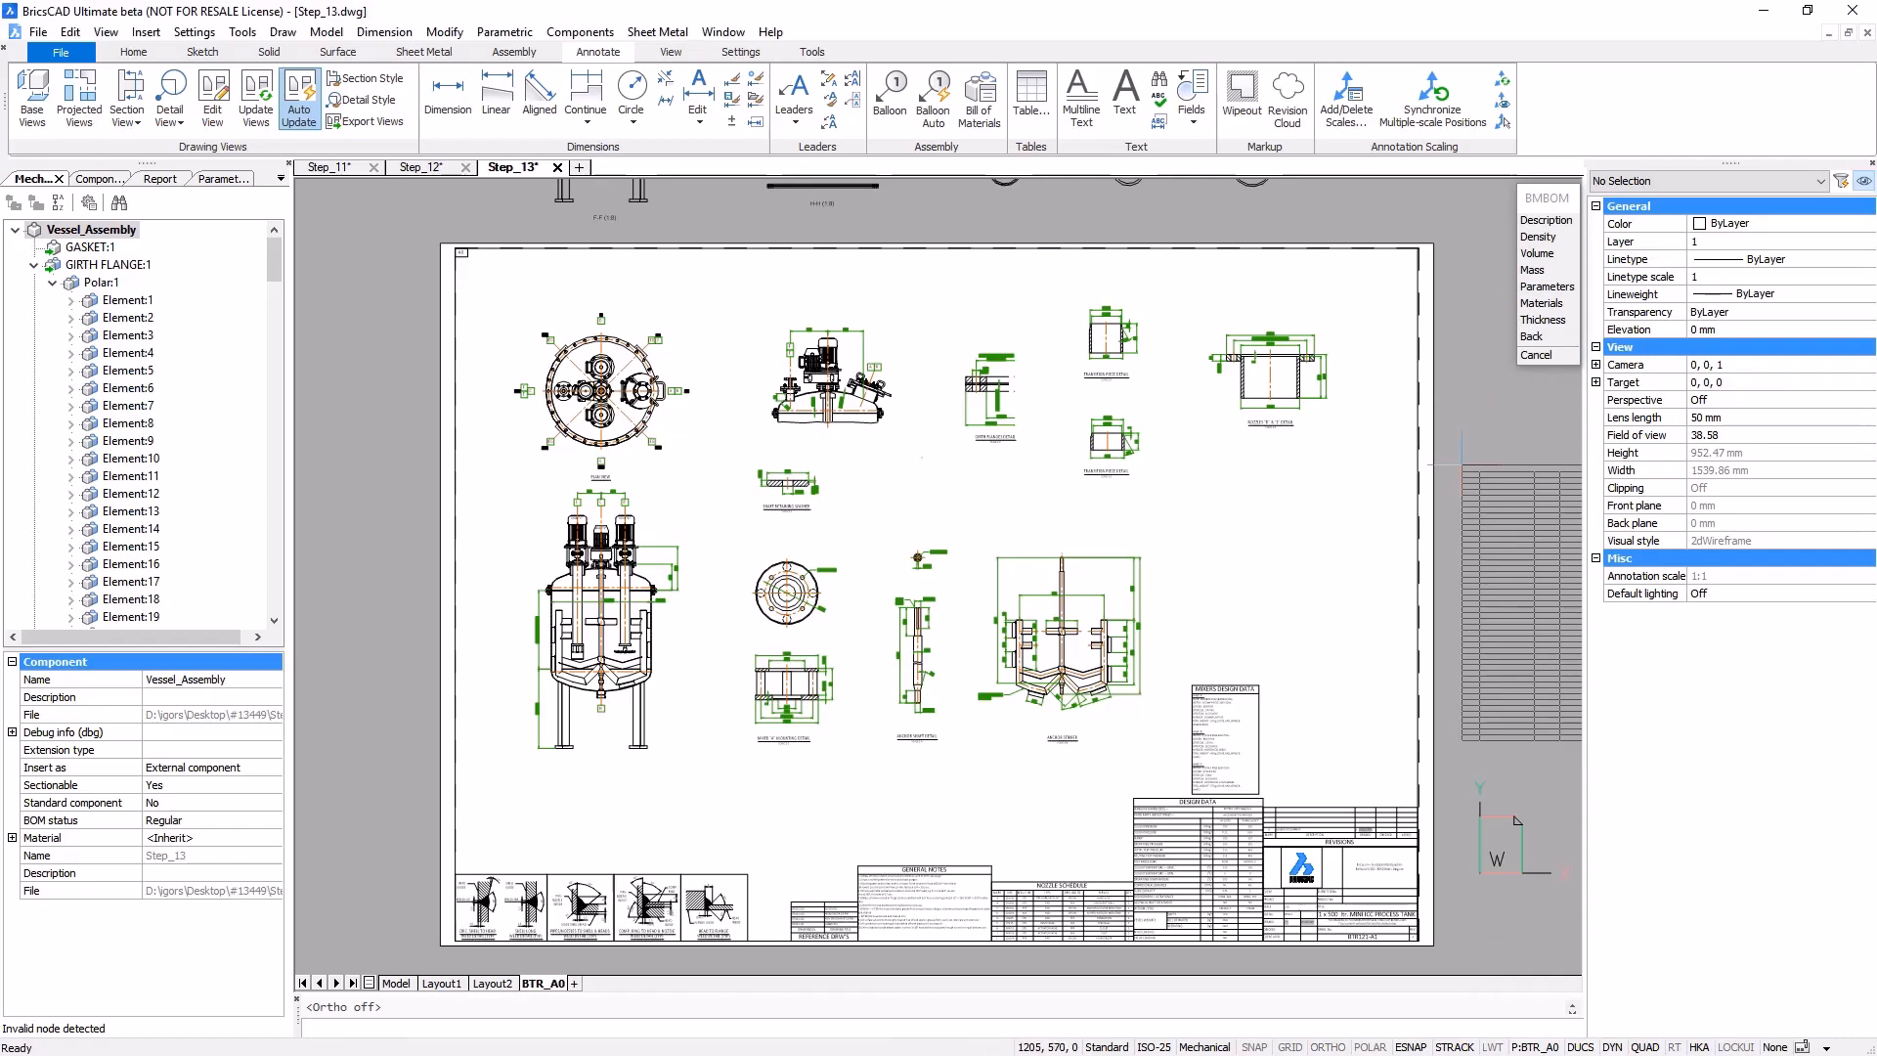
click(1461, 465)
- Set the direction of the bill of materials table to Up
middle_drag(1463, 463, 1393, 465)
scroll(1453, 477, up, 4)
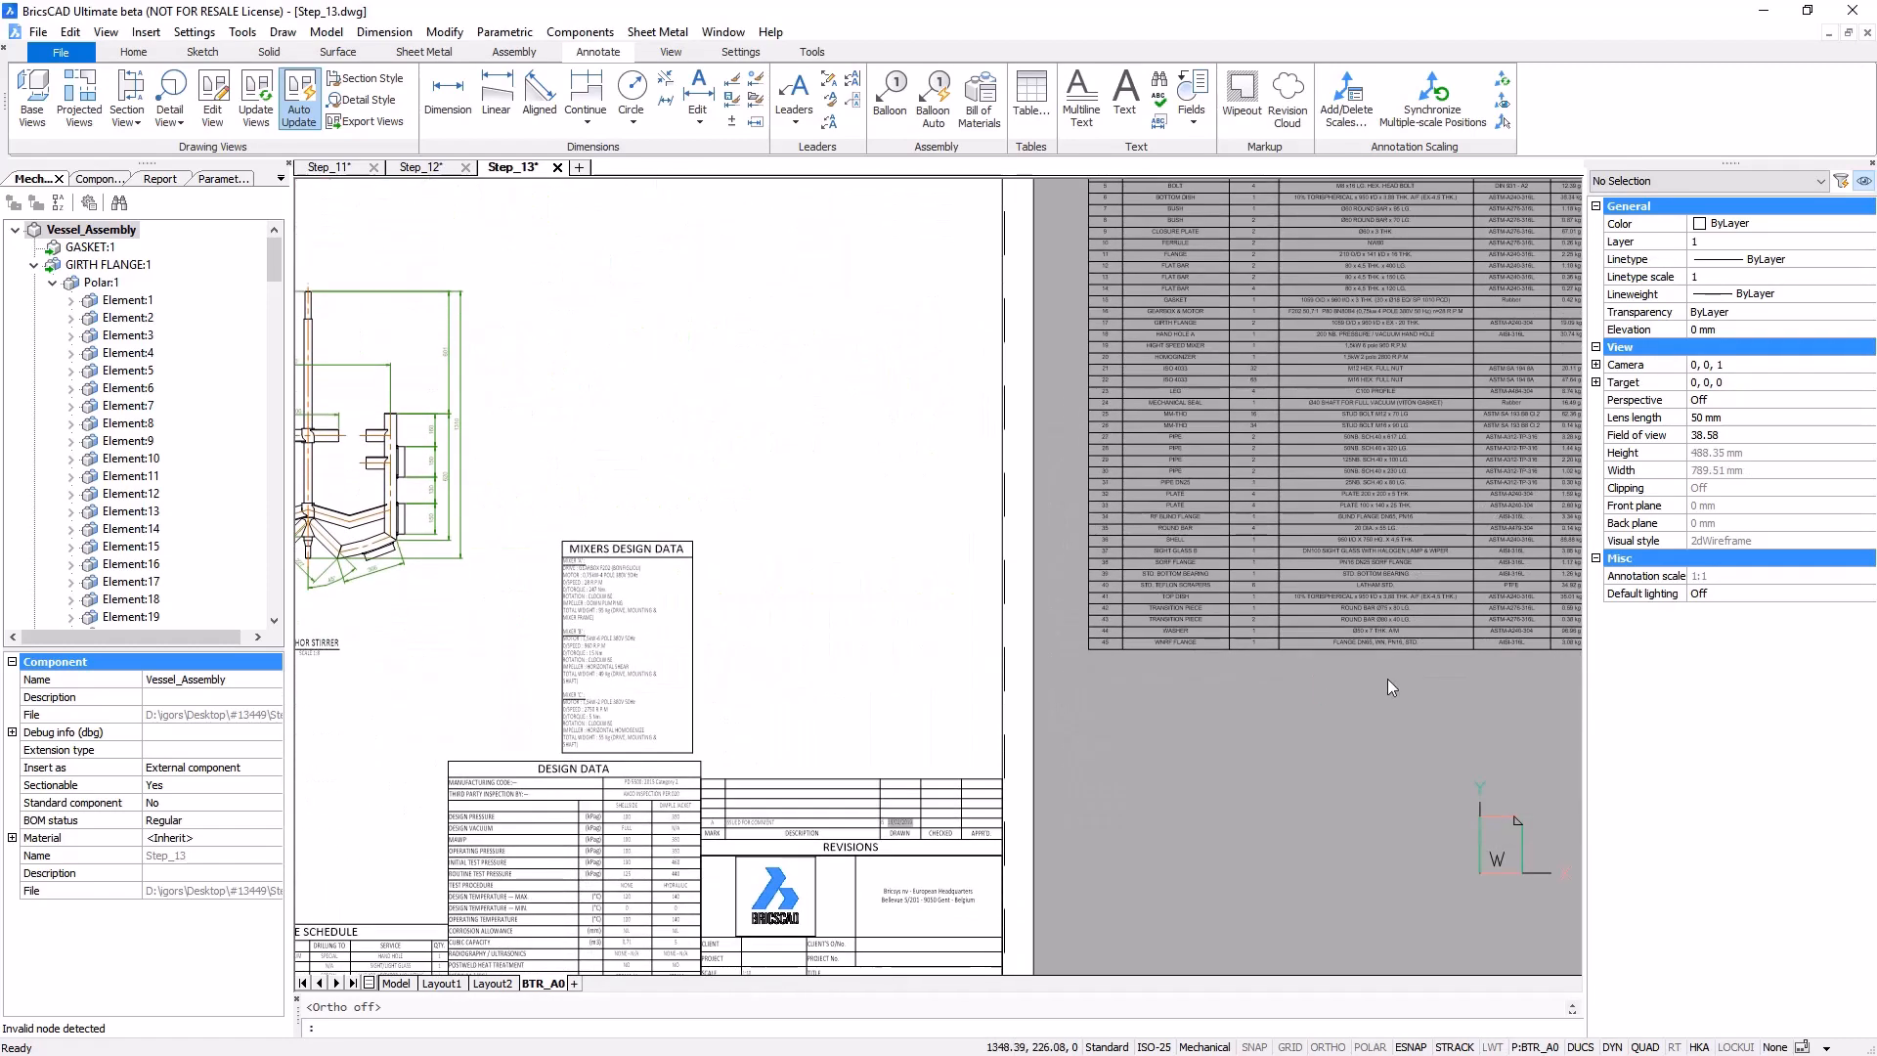
scroll(1369, 675, up, 2)
click(1145, 733)
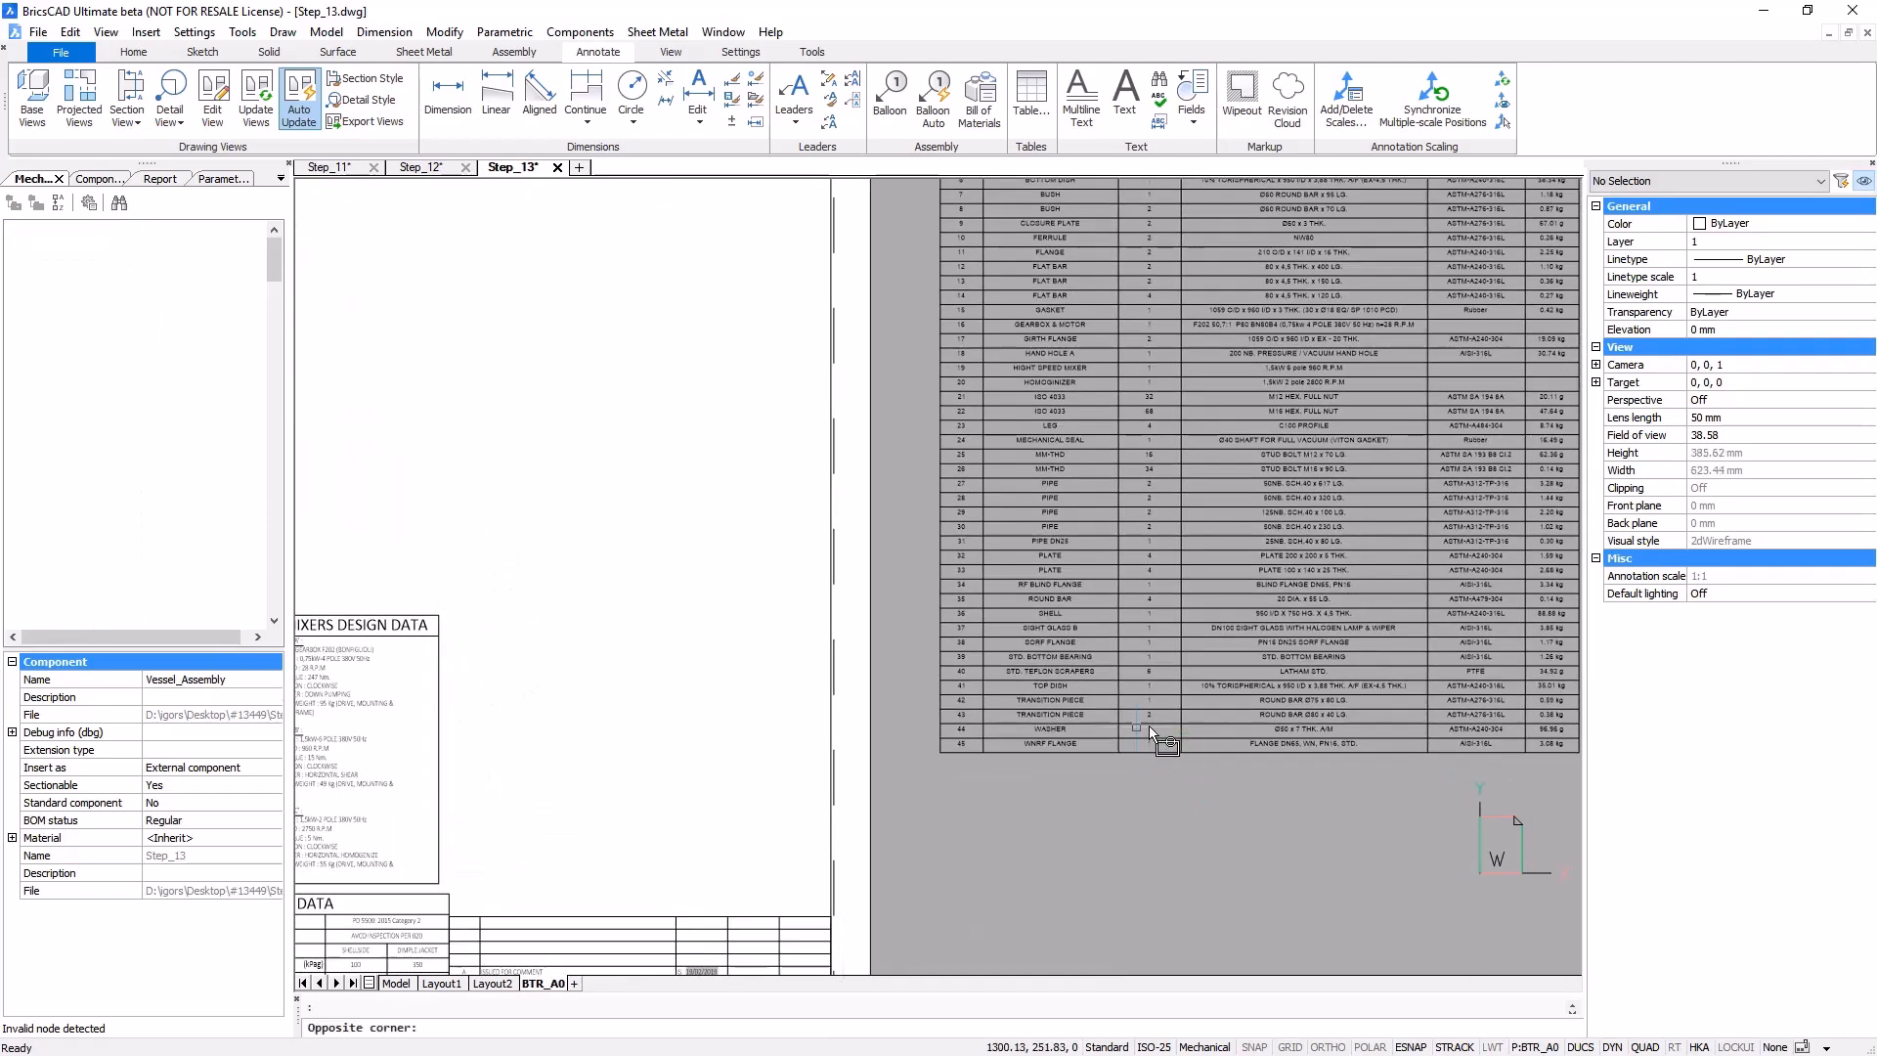
click(1175, 723)
click(1728, 488)
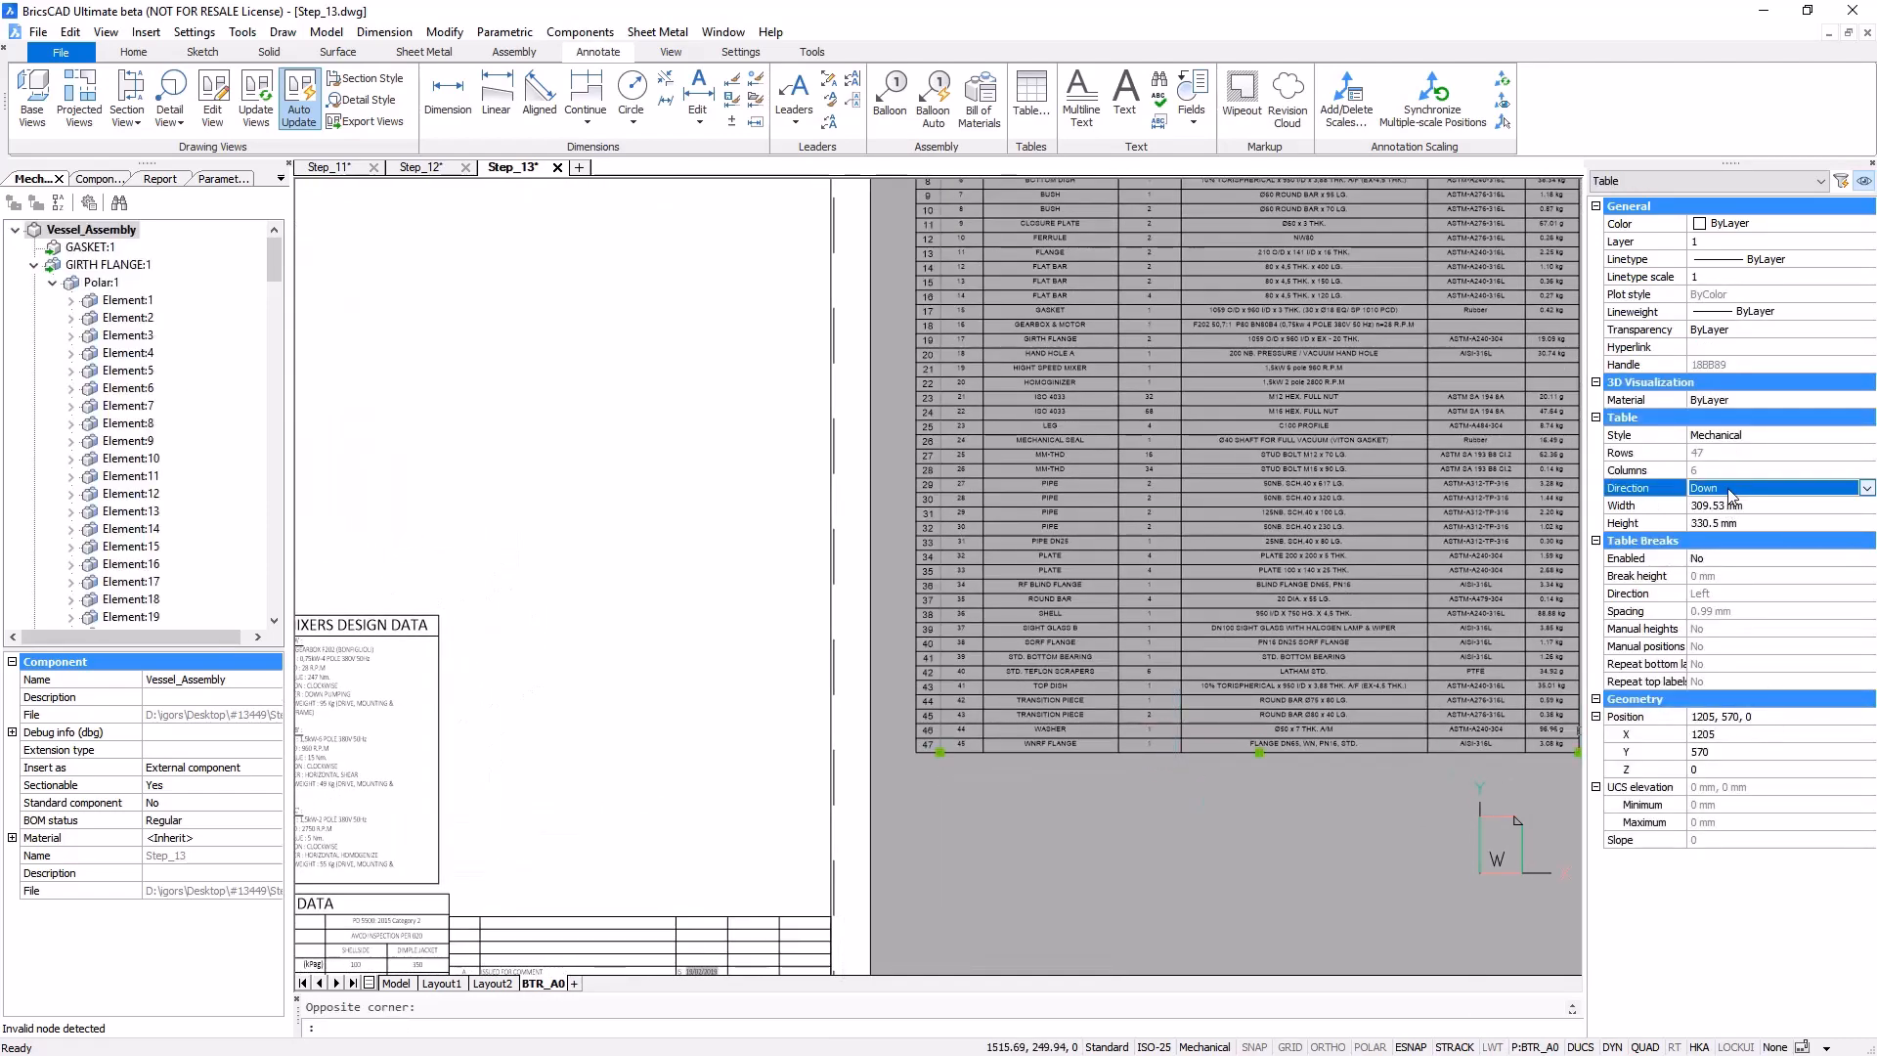
click(1727, 489)
click(1711, 518)
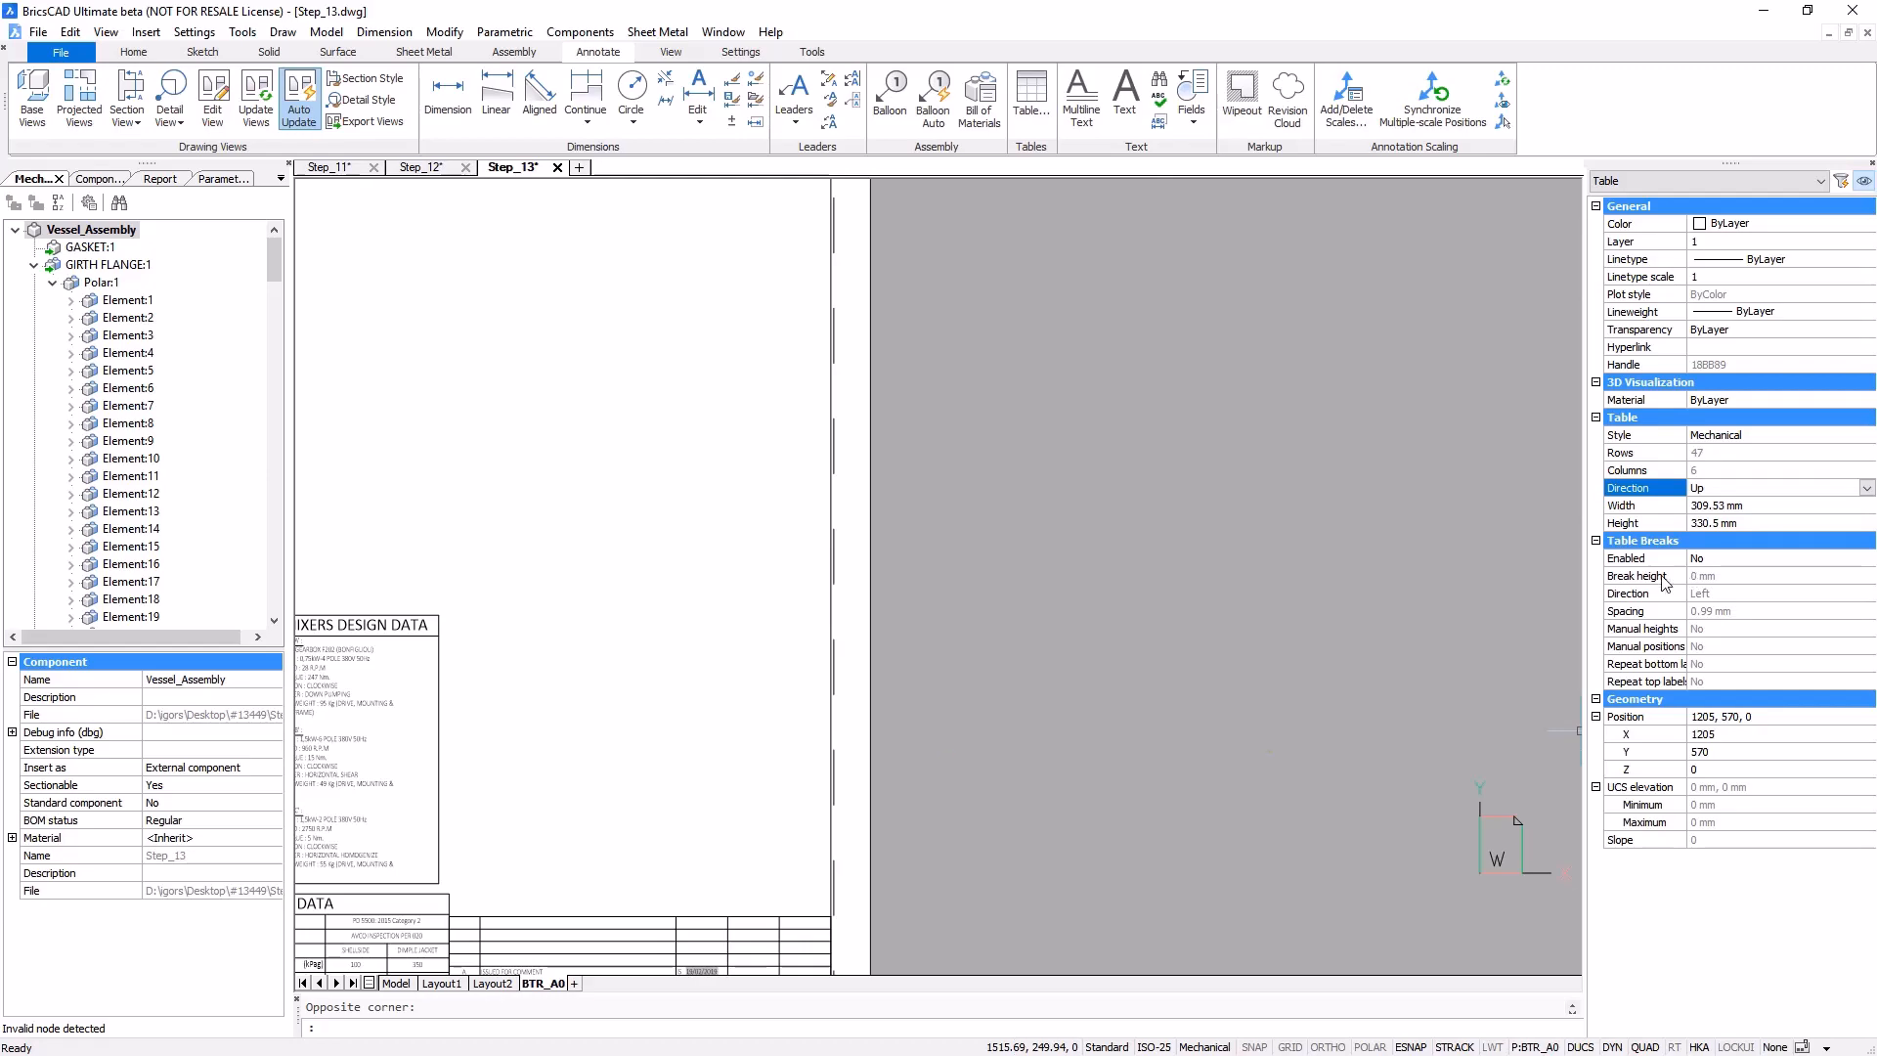
- Change the bill of materials table's title to "MATERIAL LIST"
scroll(1373, 673, down, 3)
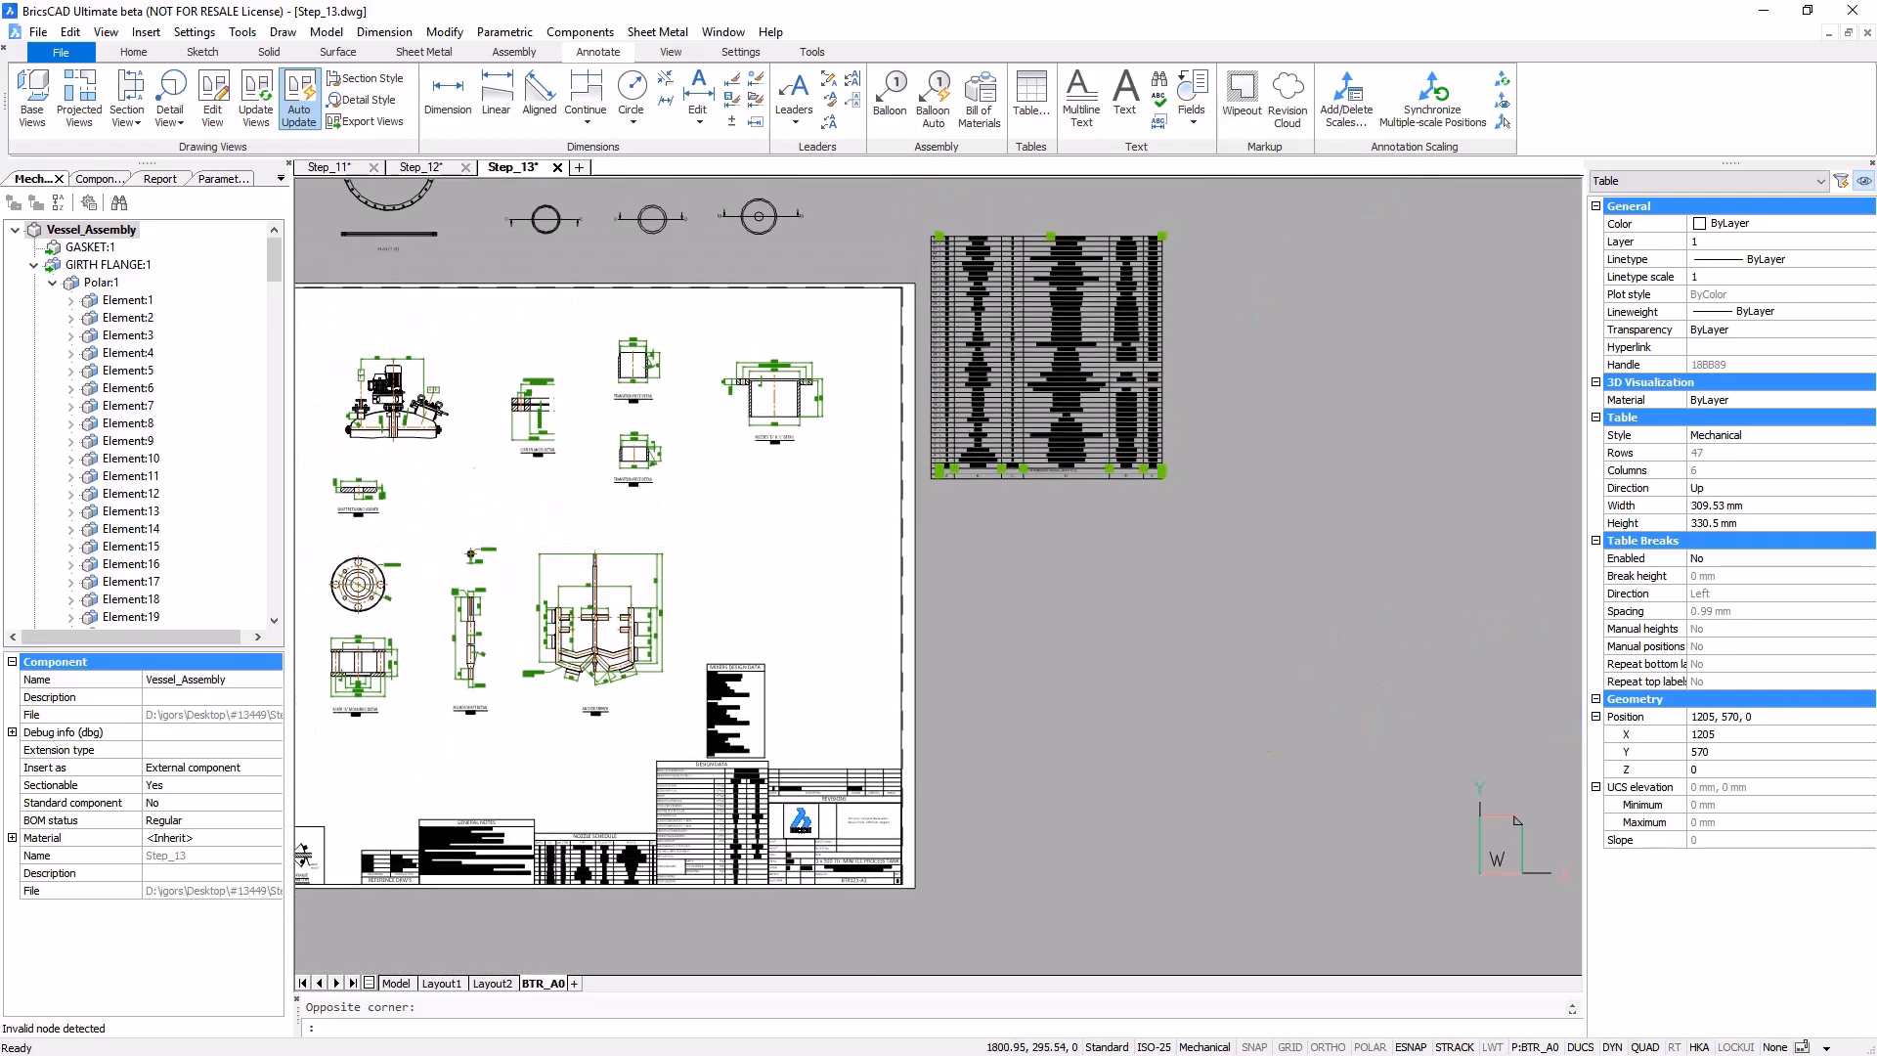
scroll(1320, 648, up, 4)
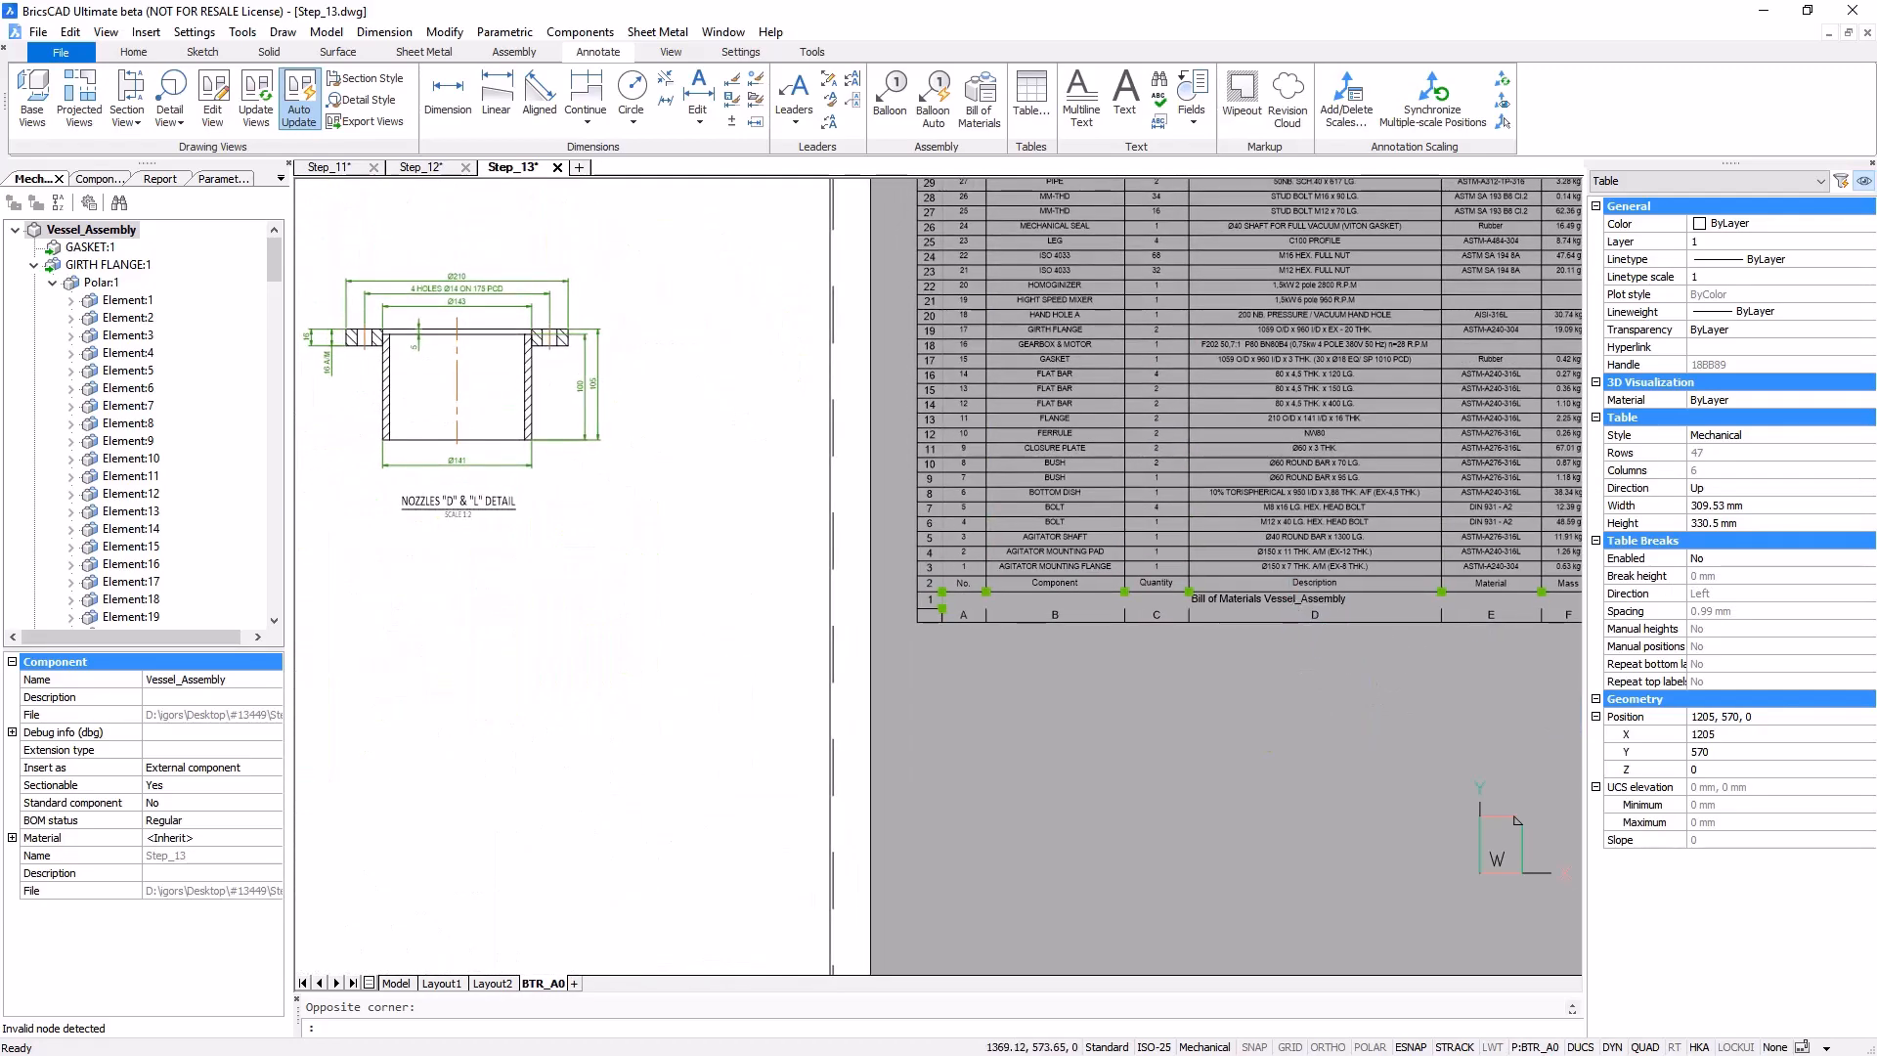
click(1288, 600)
double_click(1288, 600)
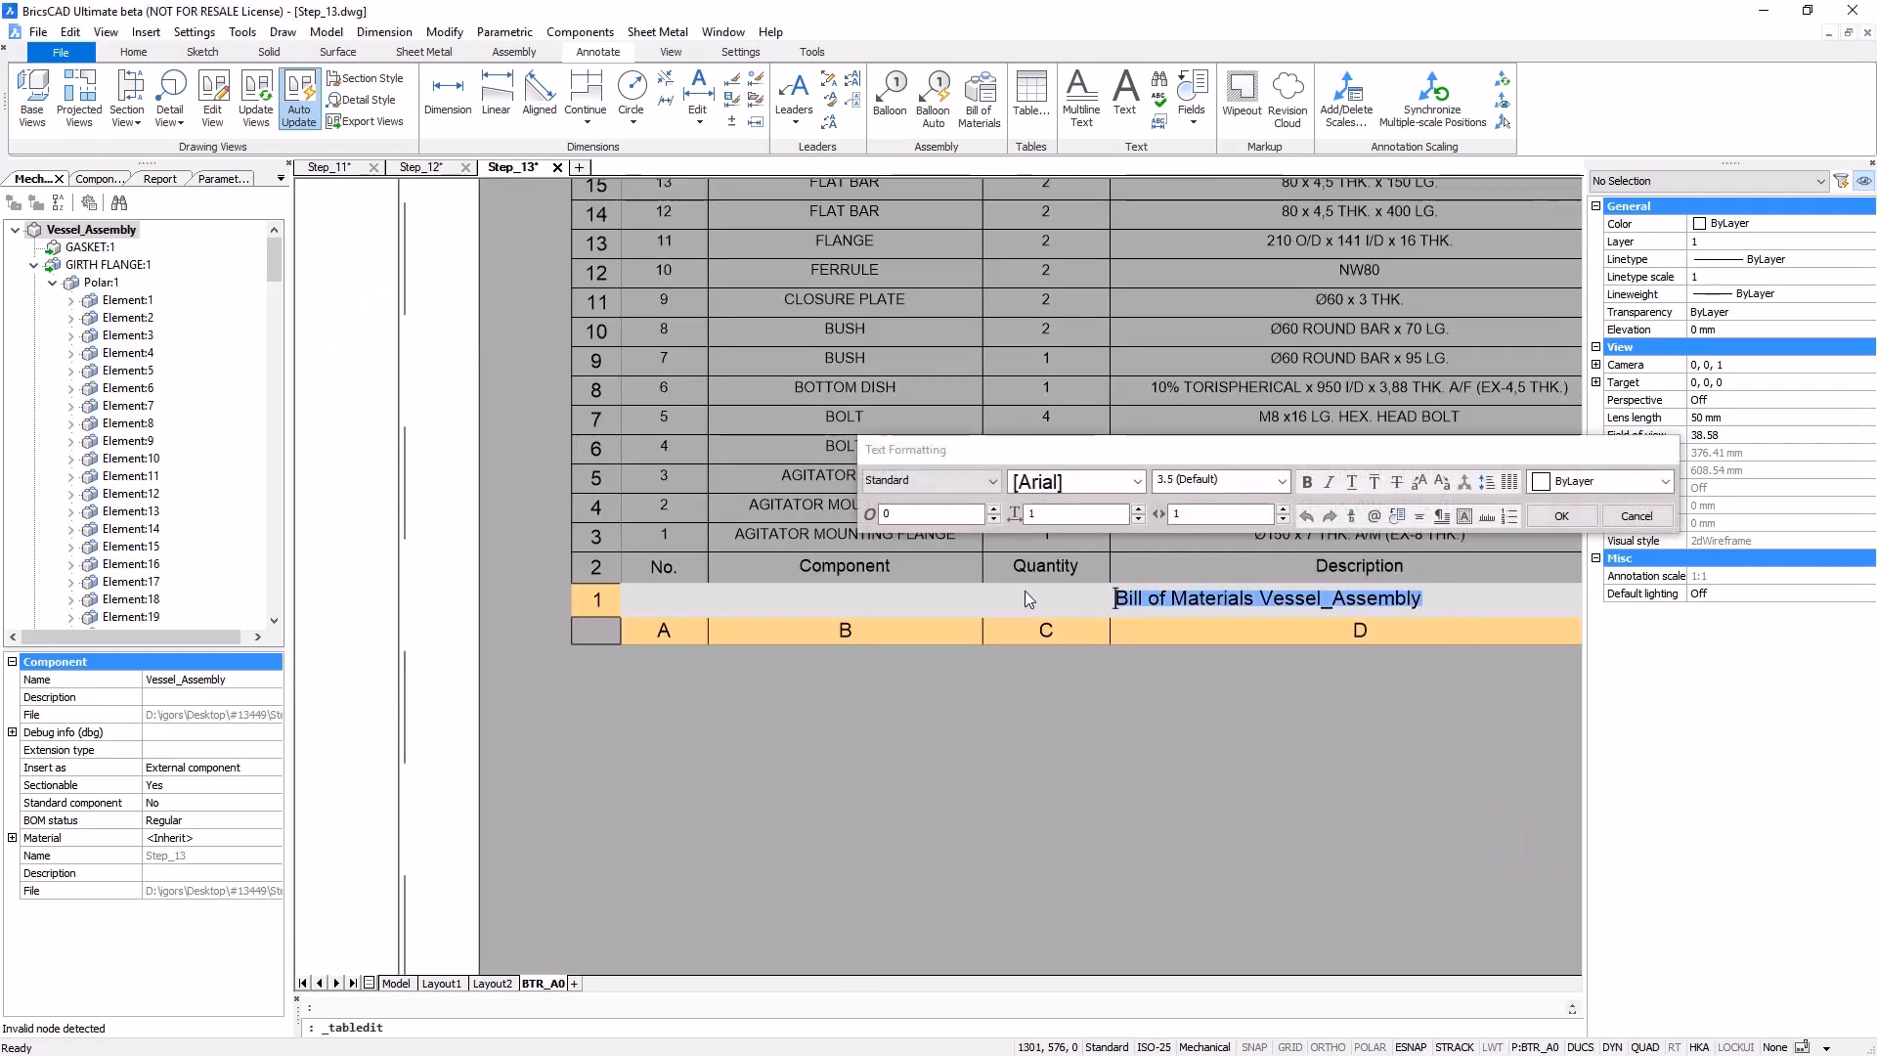
text(MATERIAL LIST)
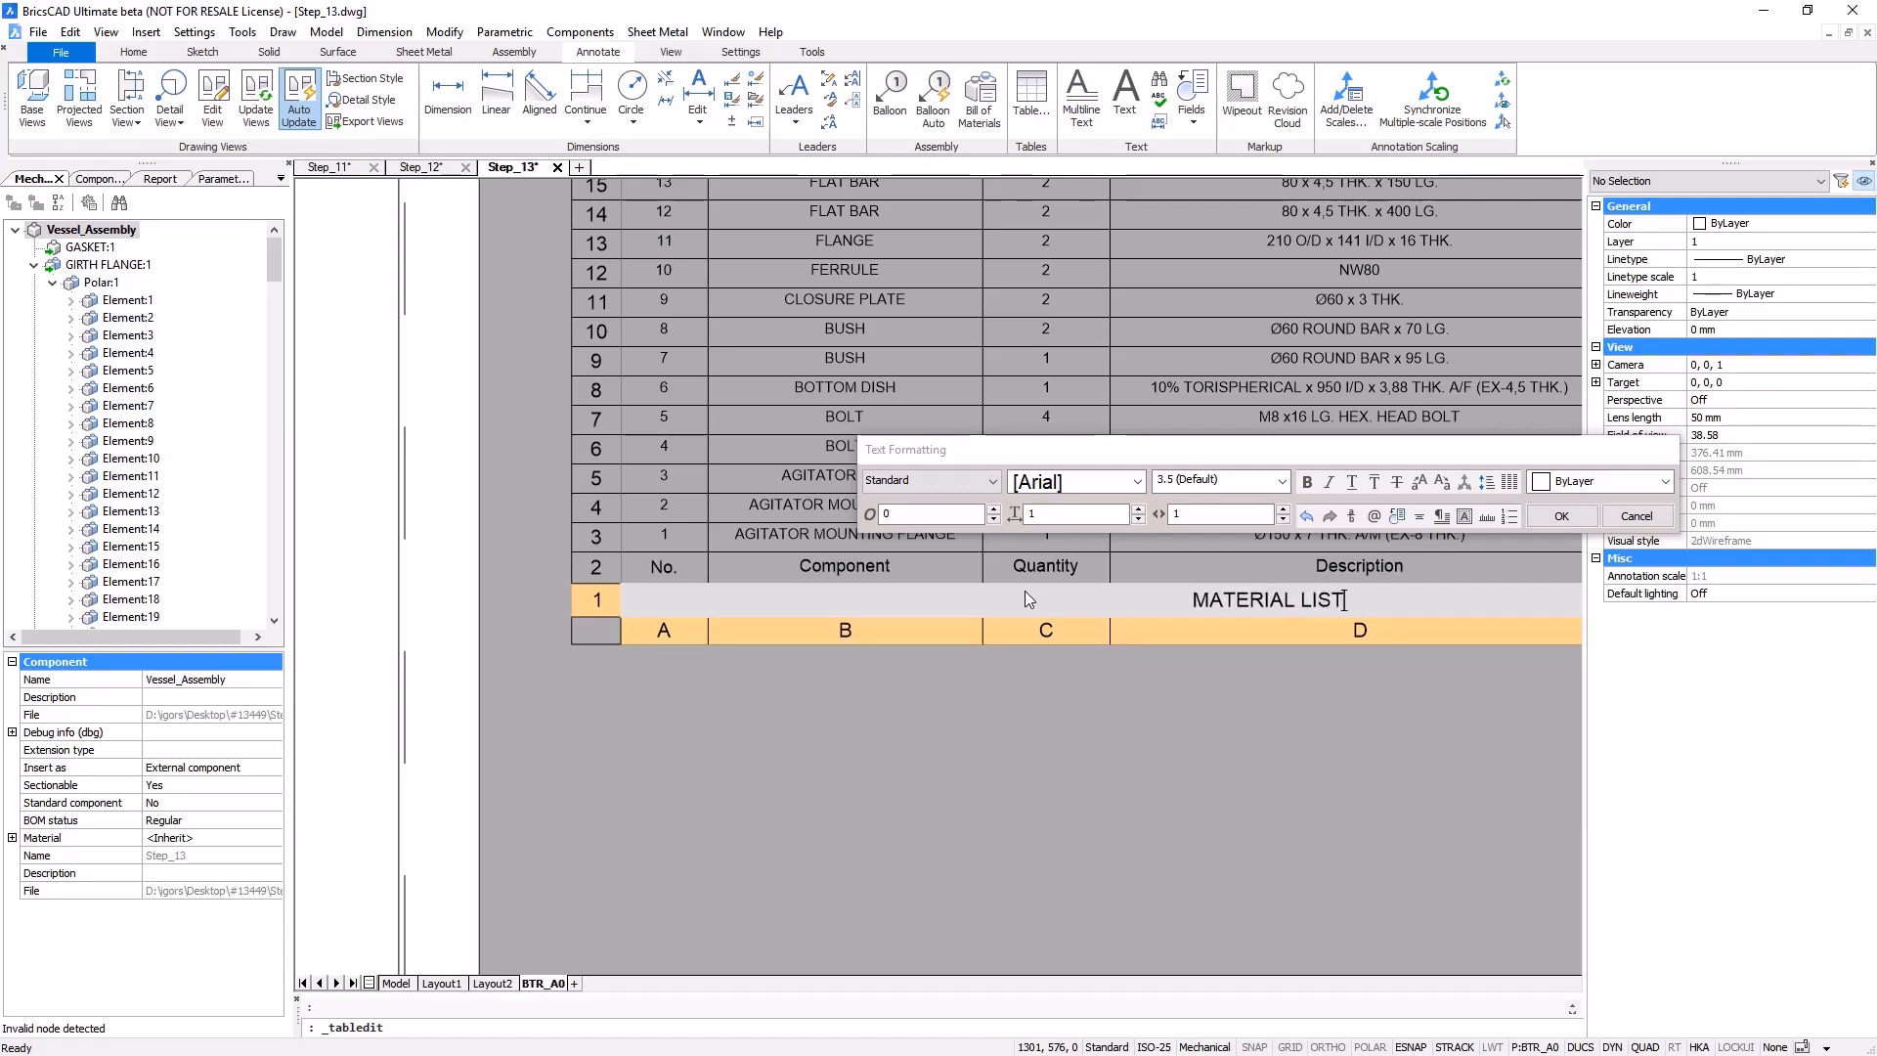
click(1053, 748)
- Rename the Quantity column header of the material list to "Q-ty"
double_click(1169, 583)
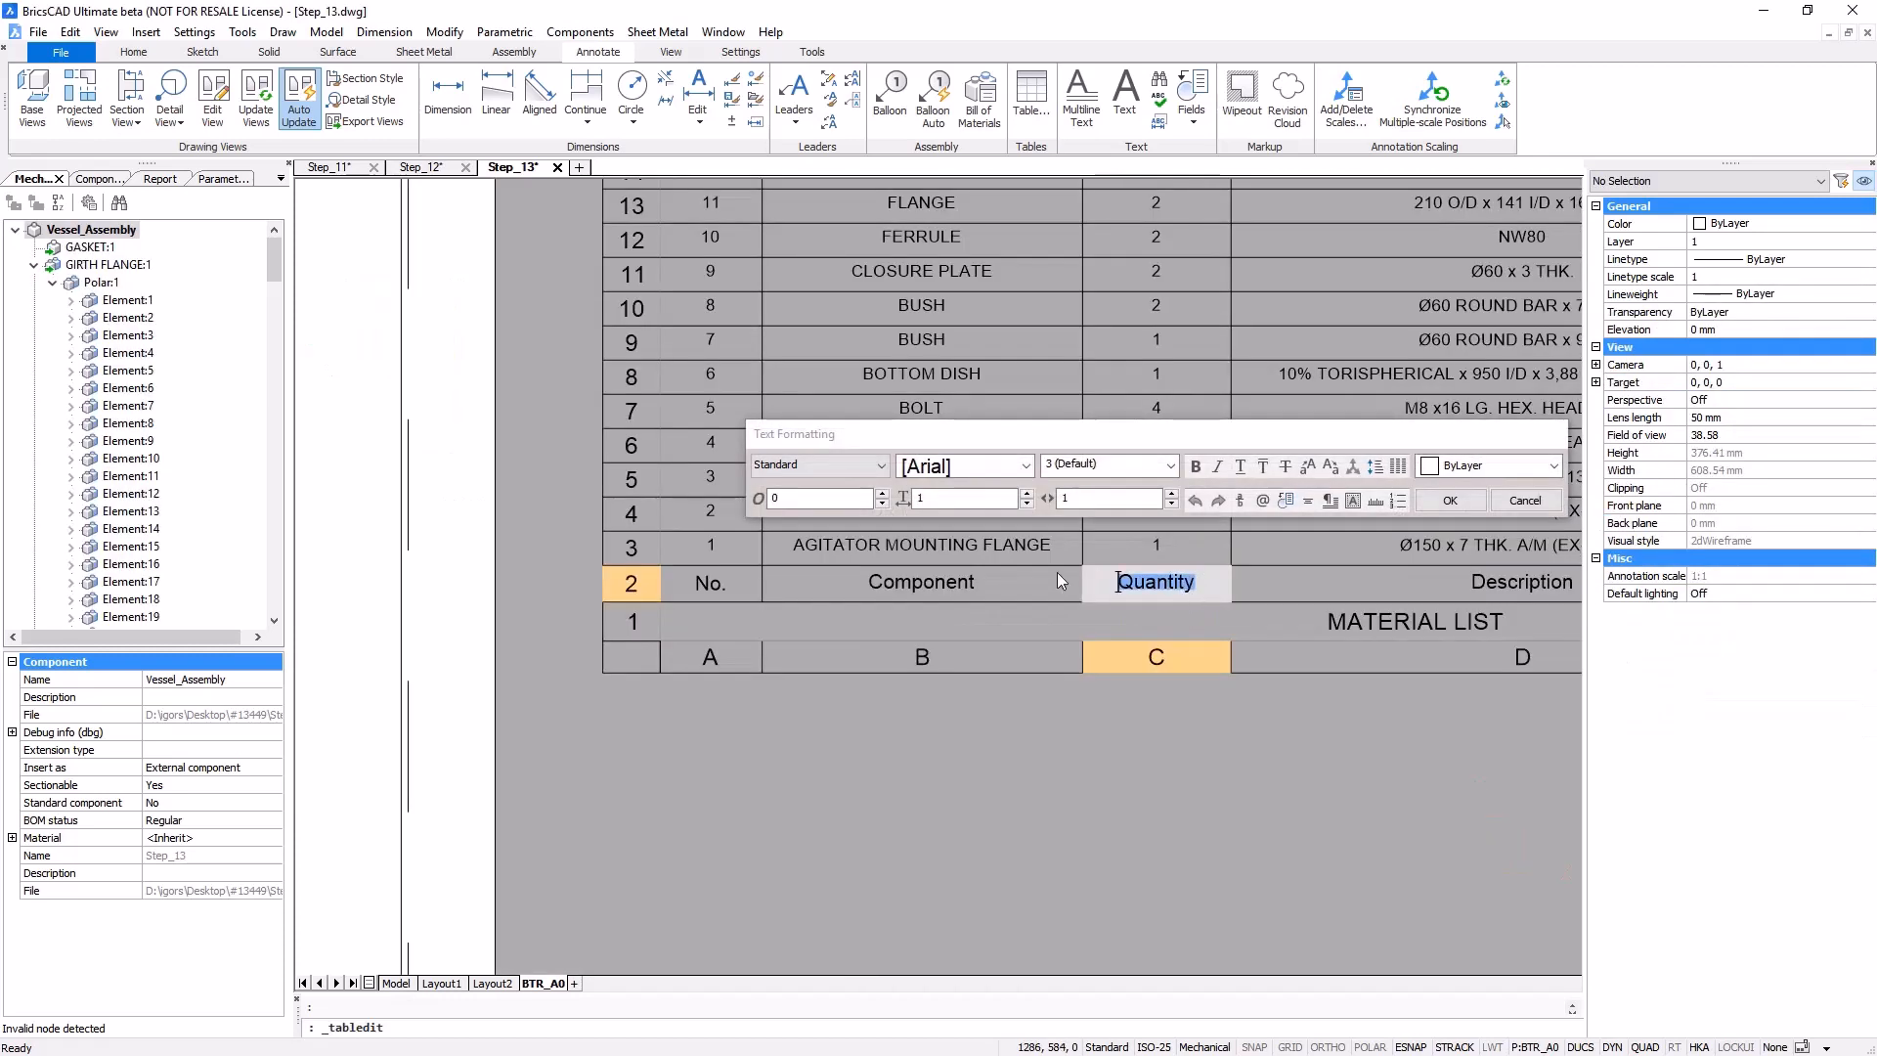
text(Q-ty)
click(1451, 500)
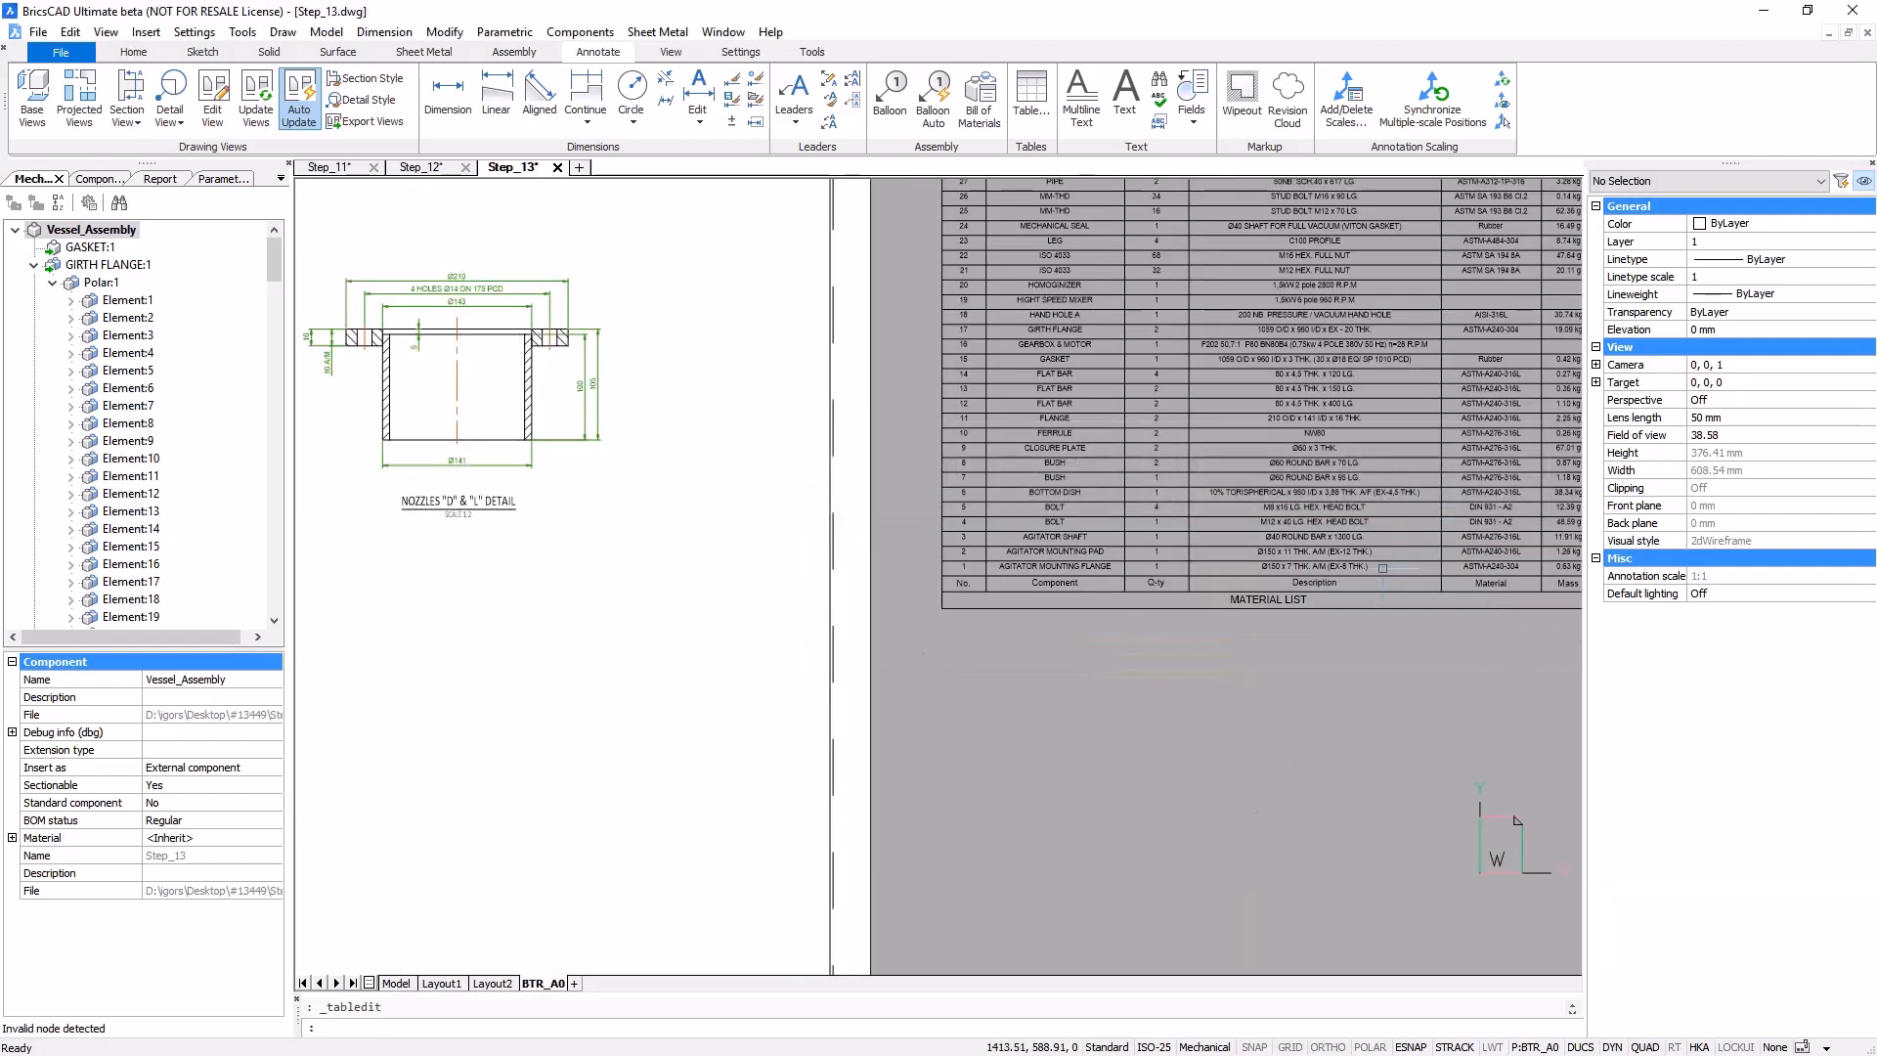
- Move the material list by its lower-left corner onto the upper-left corner of the revisions table above the title block
scroll(1184, 585, down, 3)
click(1432, 537)
click(1135, 730)
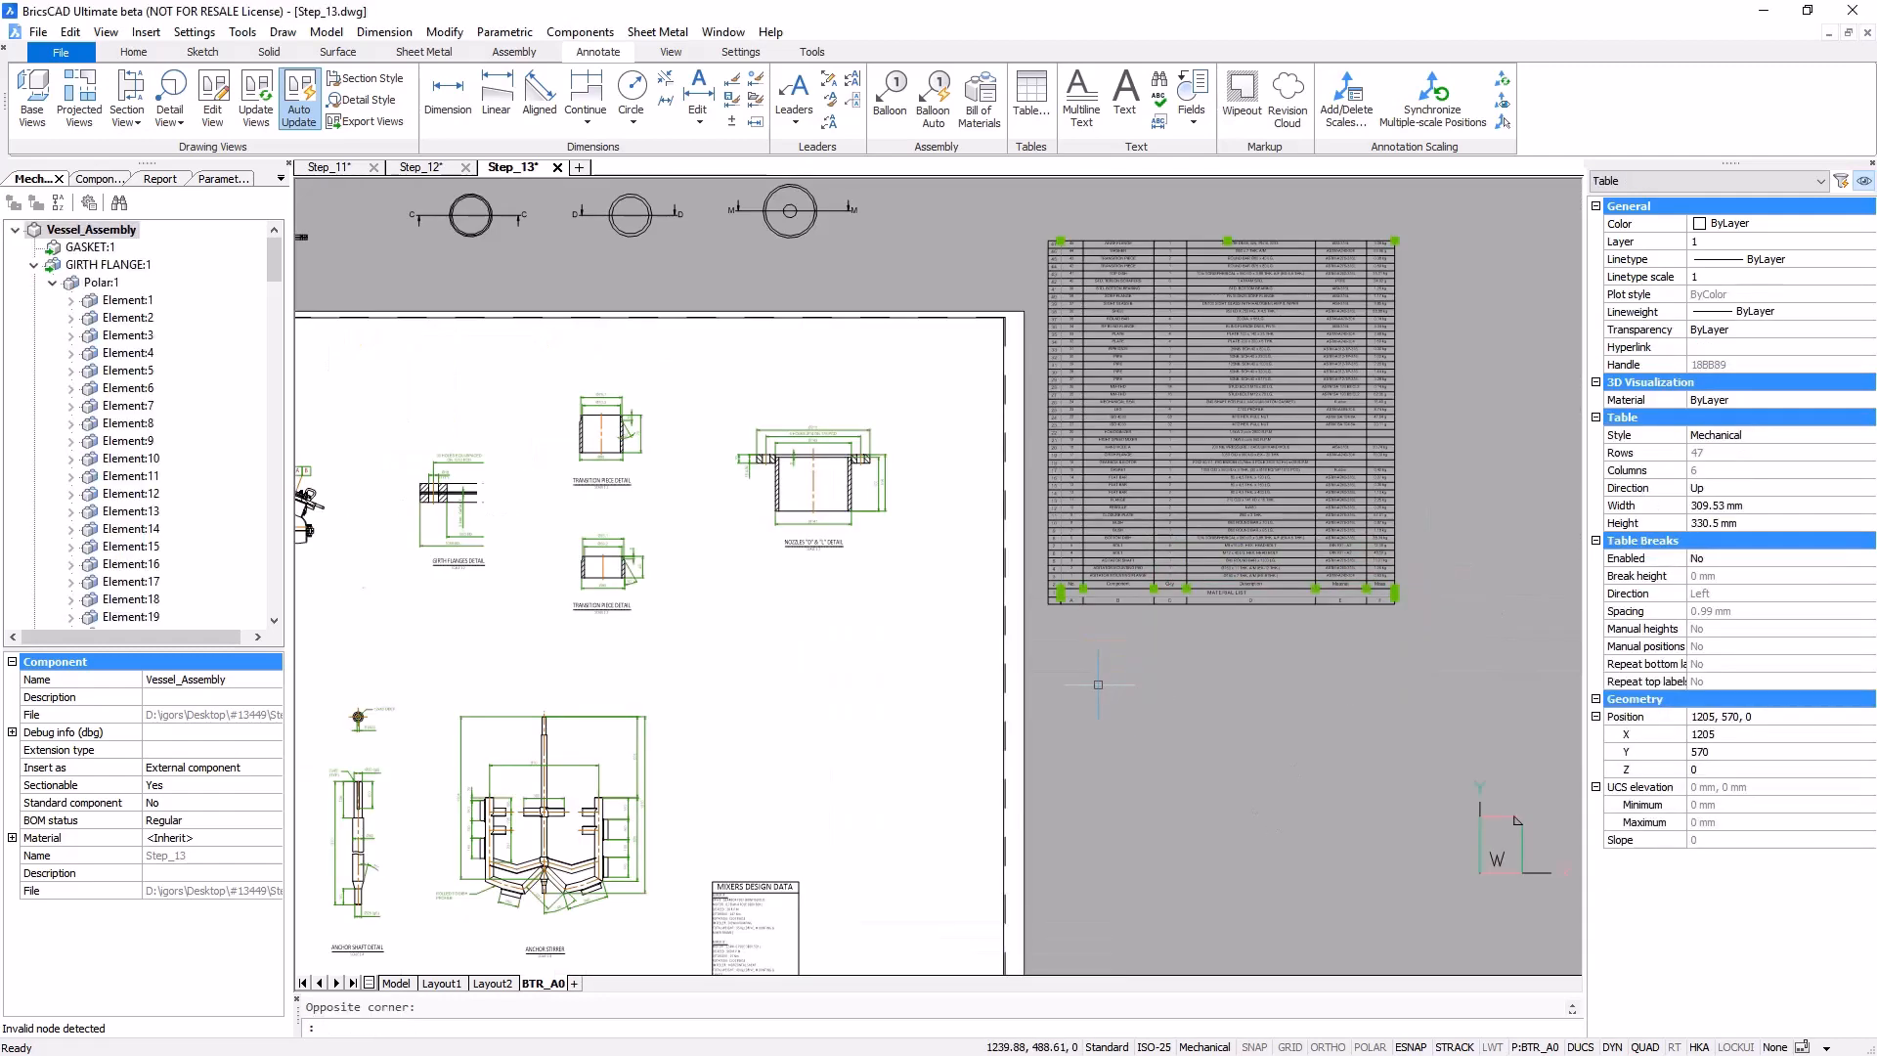
click(1114, 717)
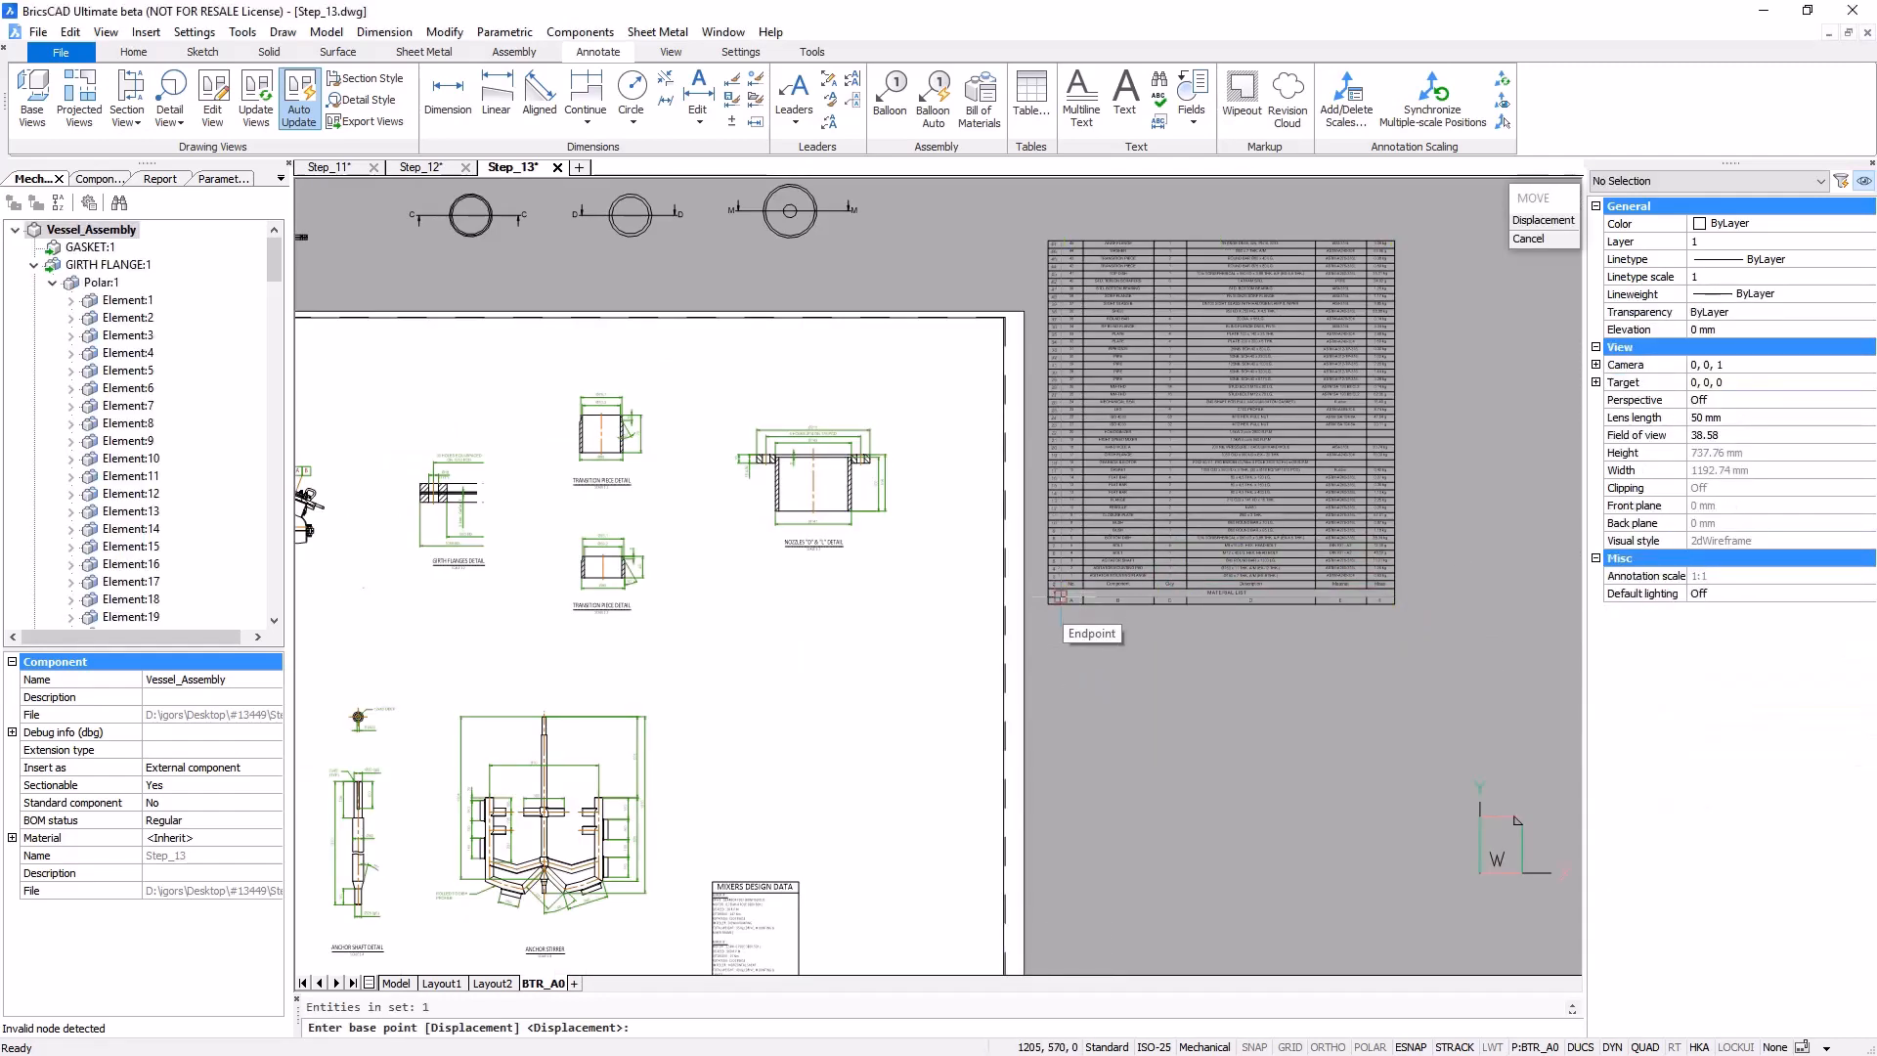
click(1060, 597)
scroll(889, 884, down, 1)
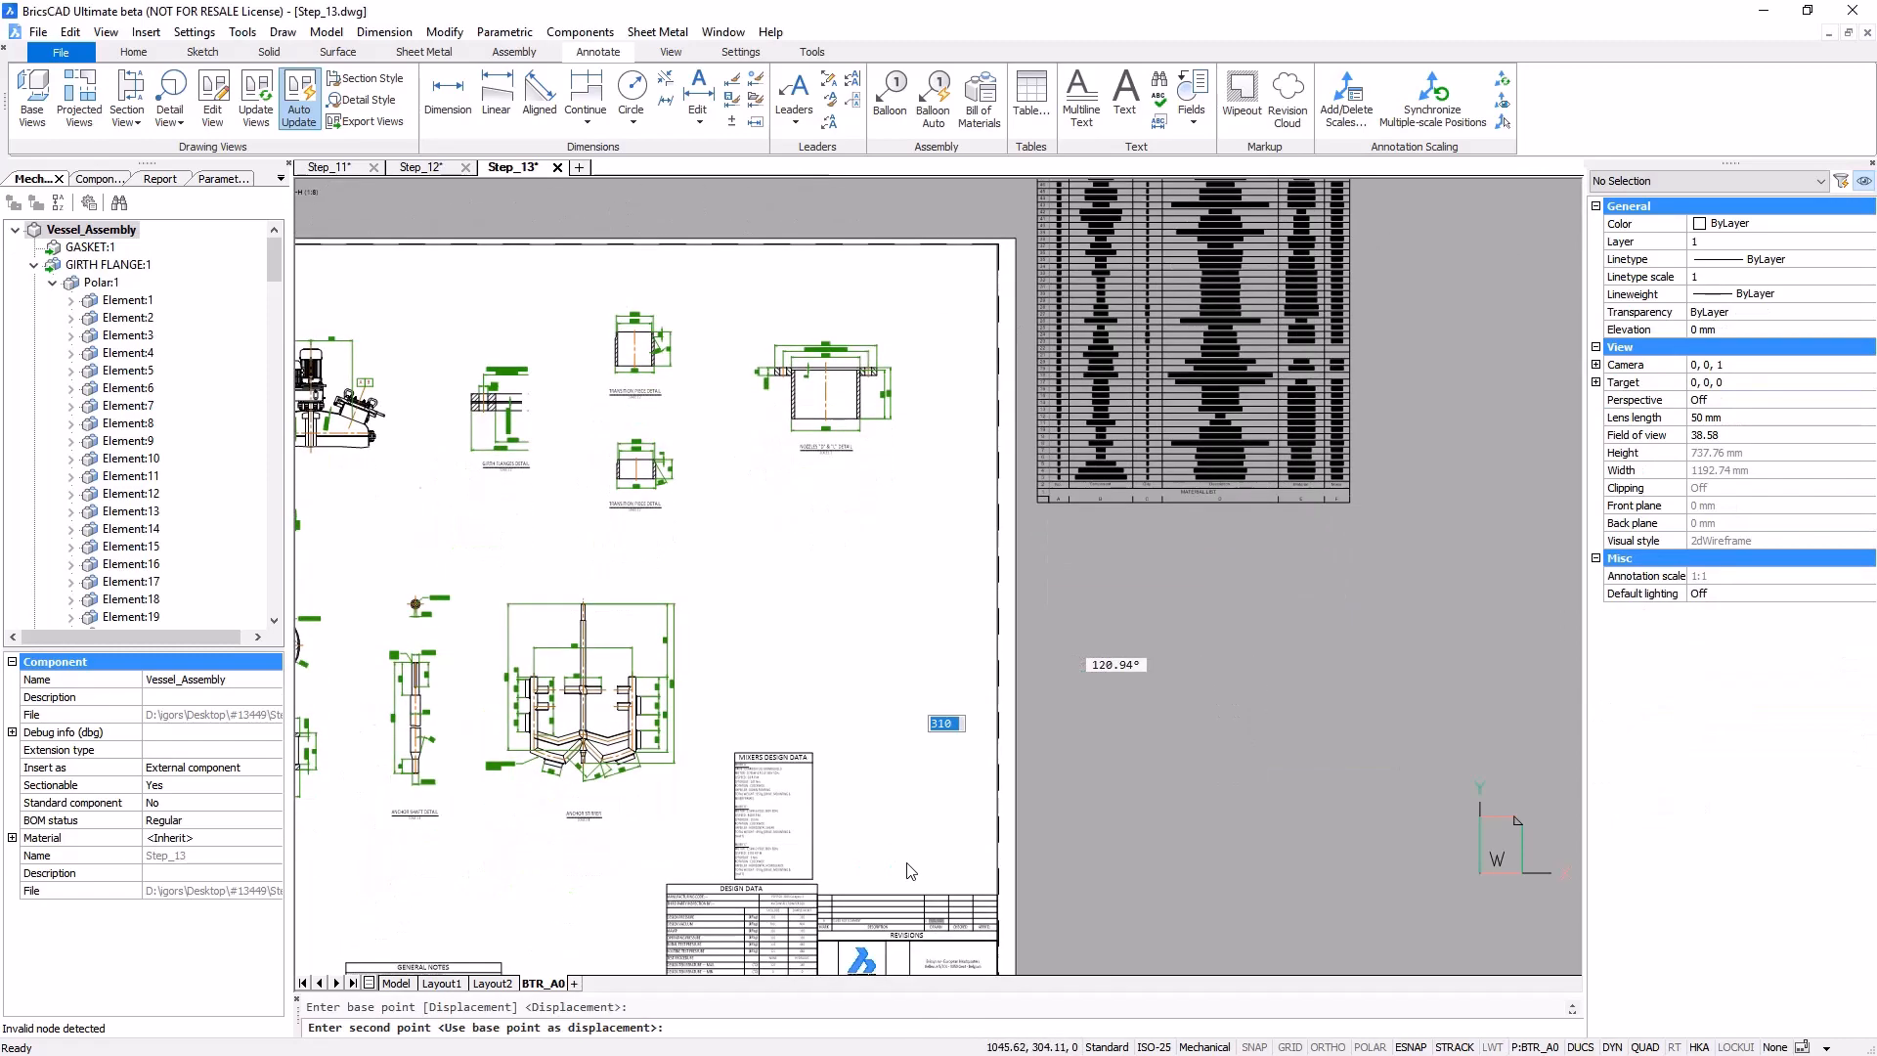
middle_drag(878, 889, 890, 782)
scroll(870, 626, up, 8)
middle_drag(865, 659, 938, 899)
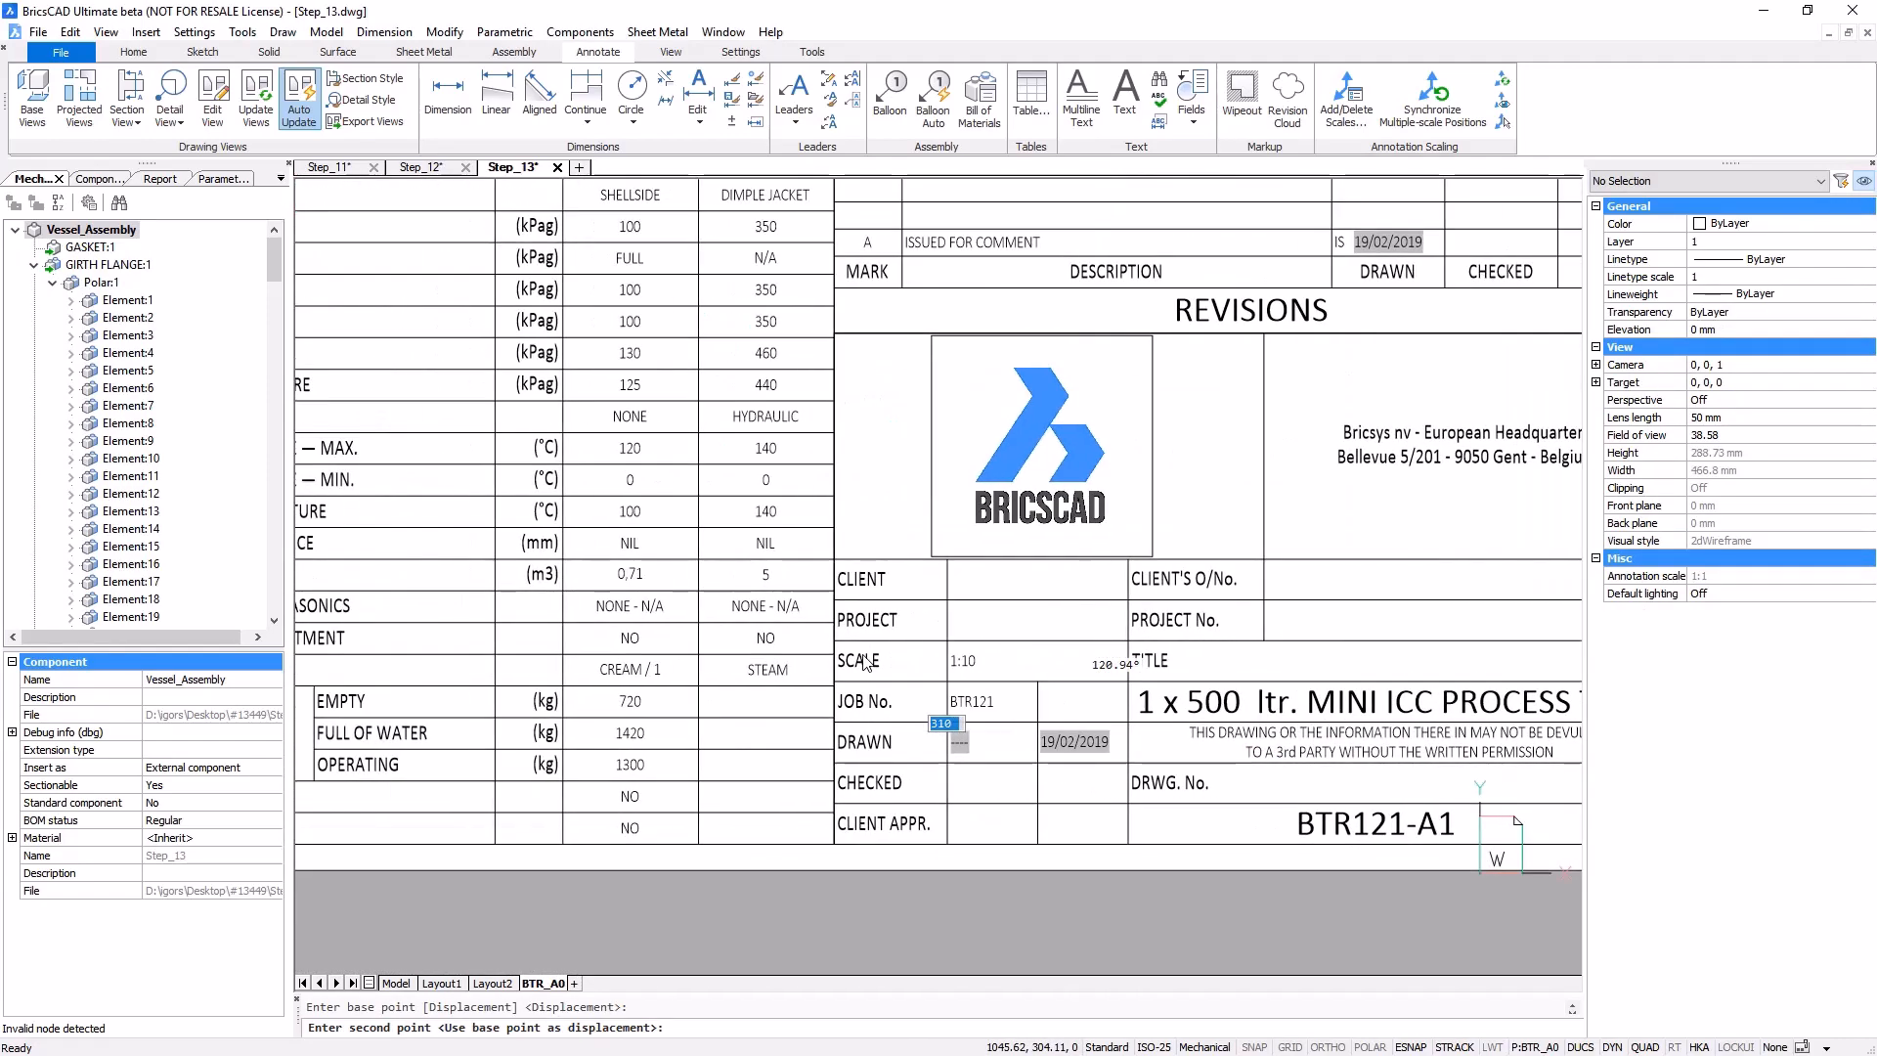
scroll(875, 576, down, 1)
click(846, 344)
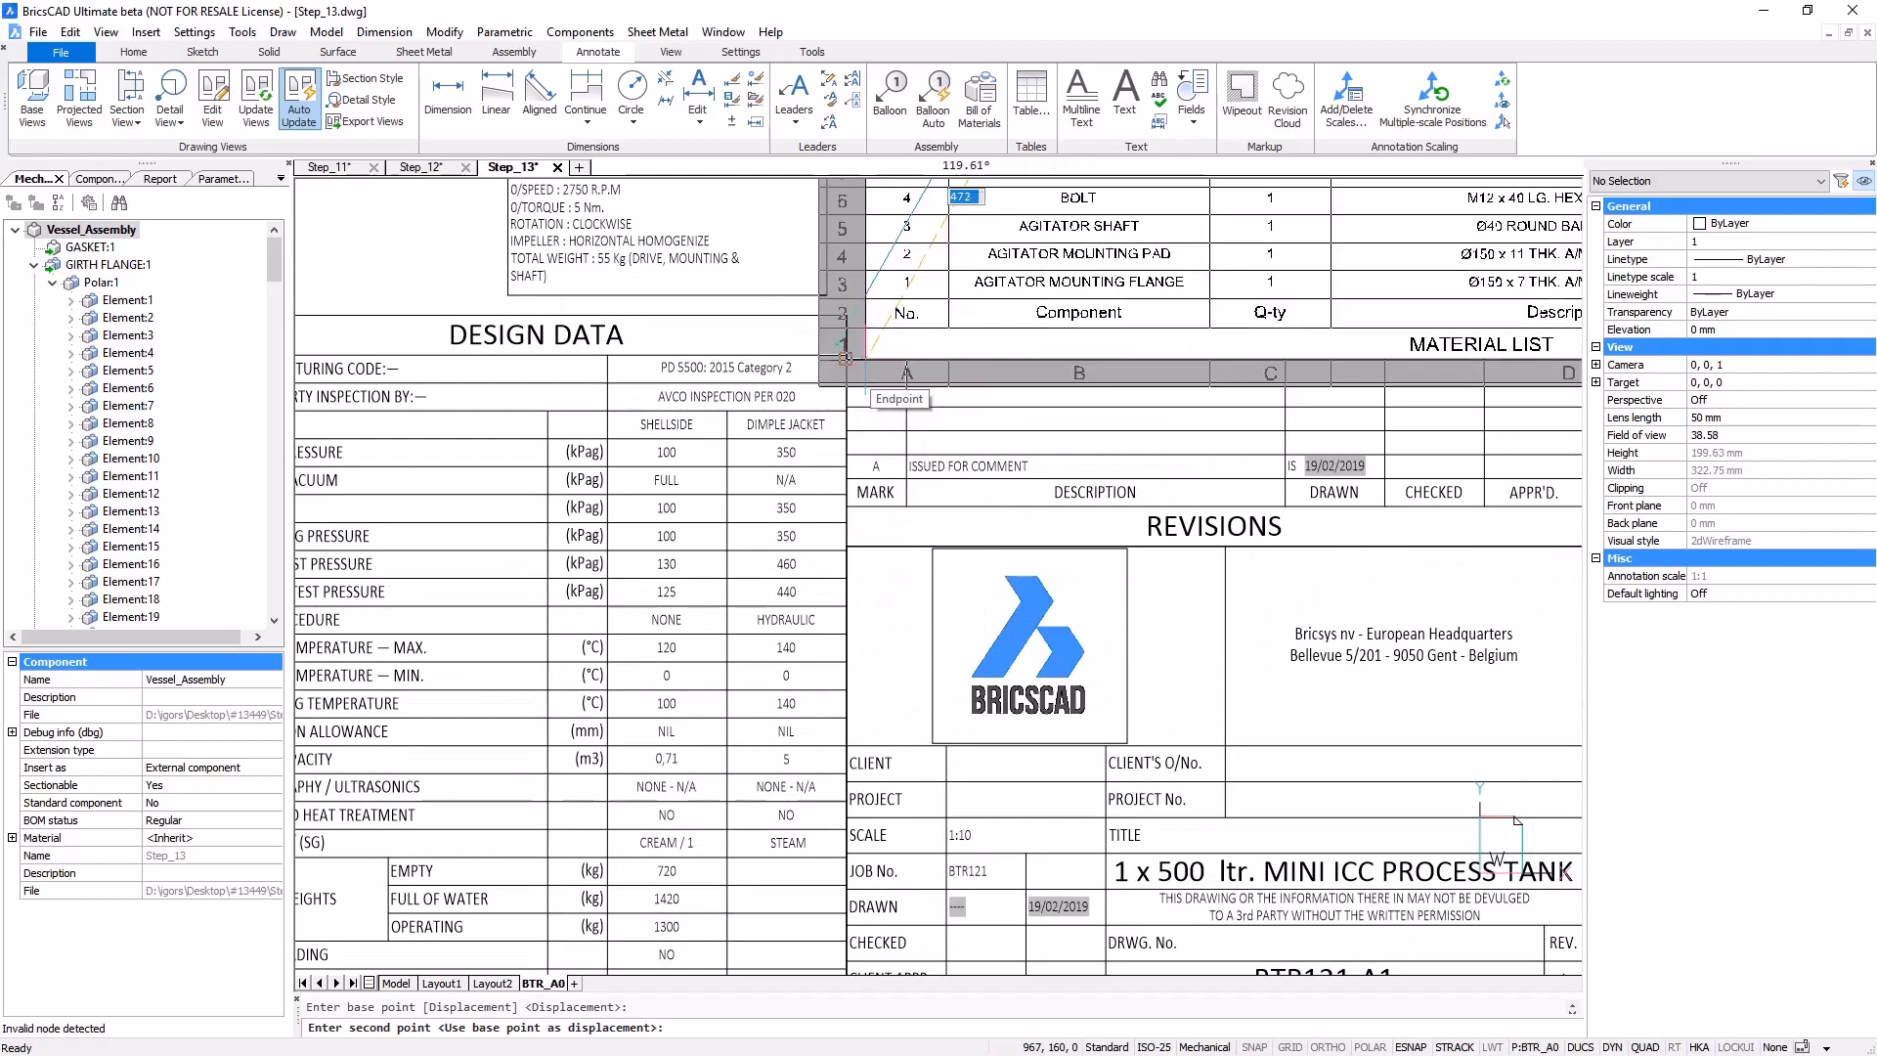
- Stretch the material list's right edge to the title block's right edge, making the table 185 mm wide
scroll(880, 567, down, 3)
click(1500, 434)
click(1408, 531)
click(1452, 483)
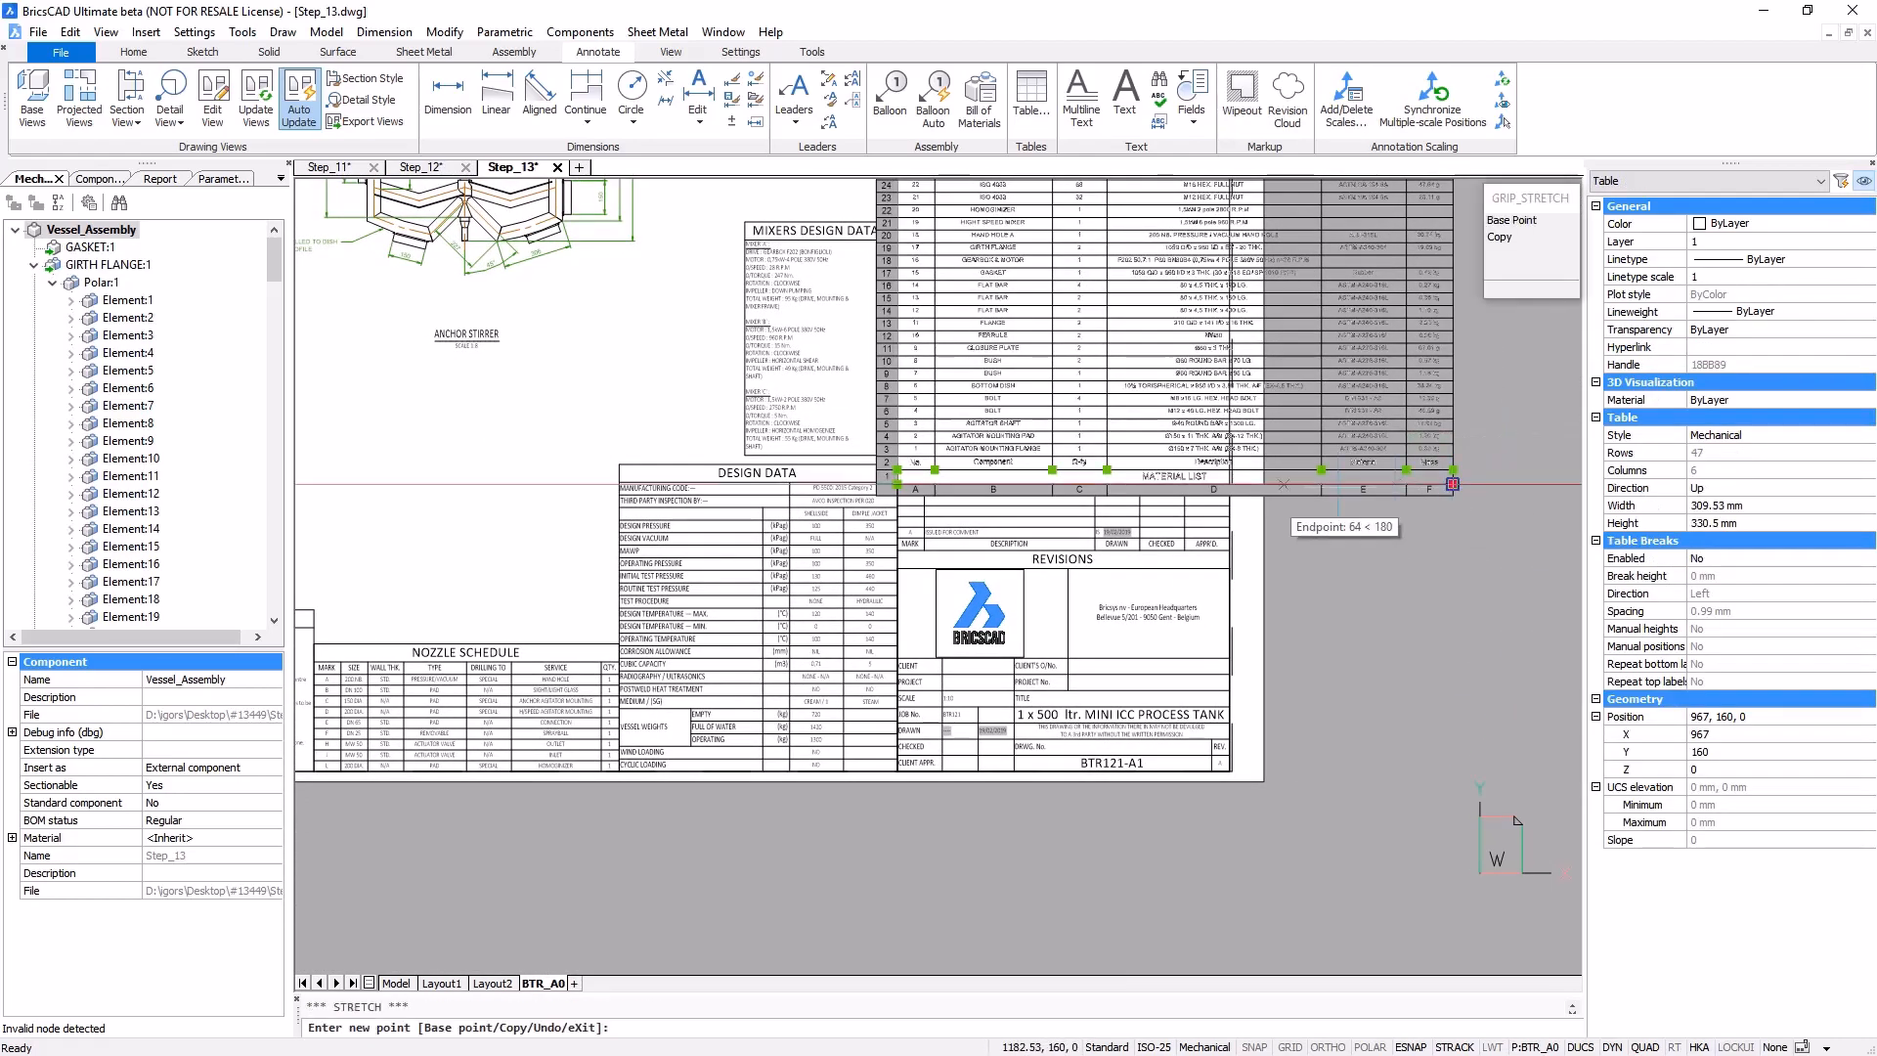
click(1229, 483)
scroll(939, 860, down, 3)
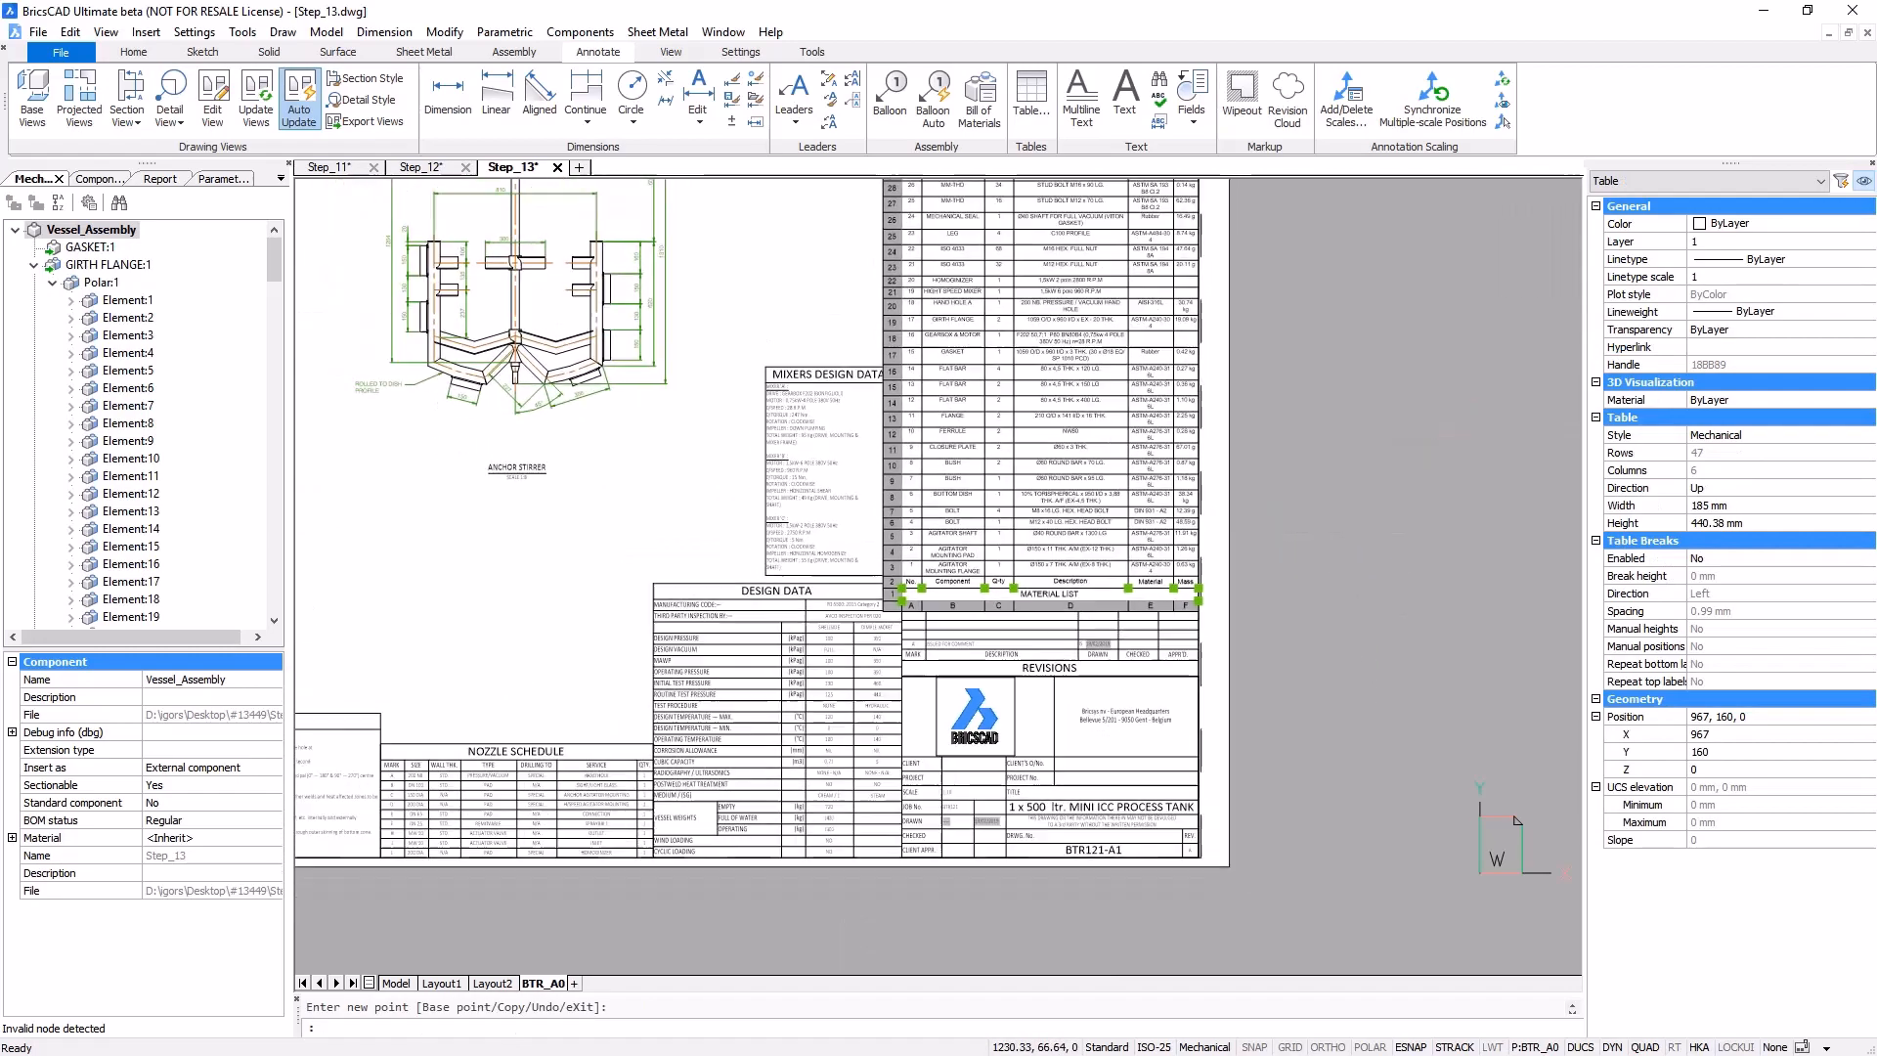
scroll(1346, 649, up, 5)
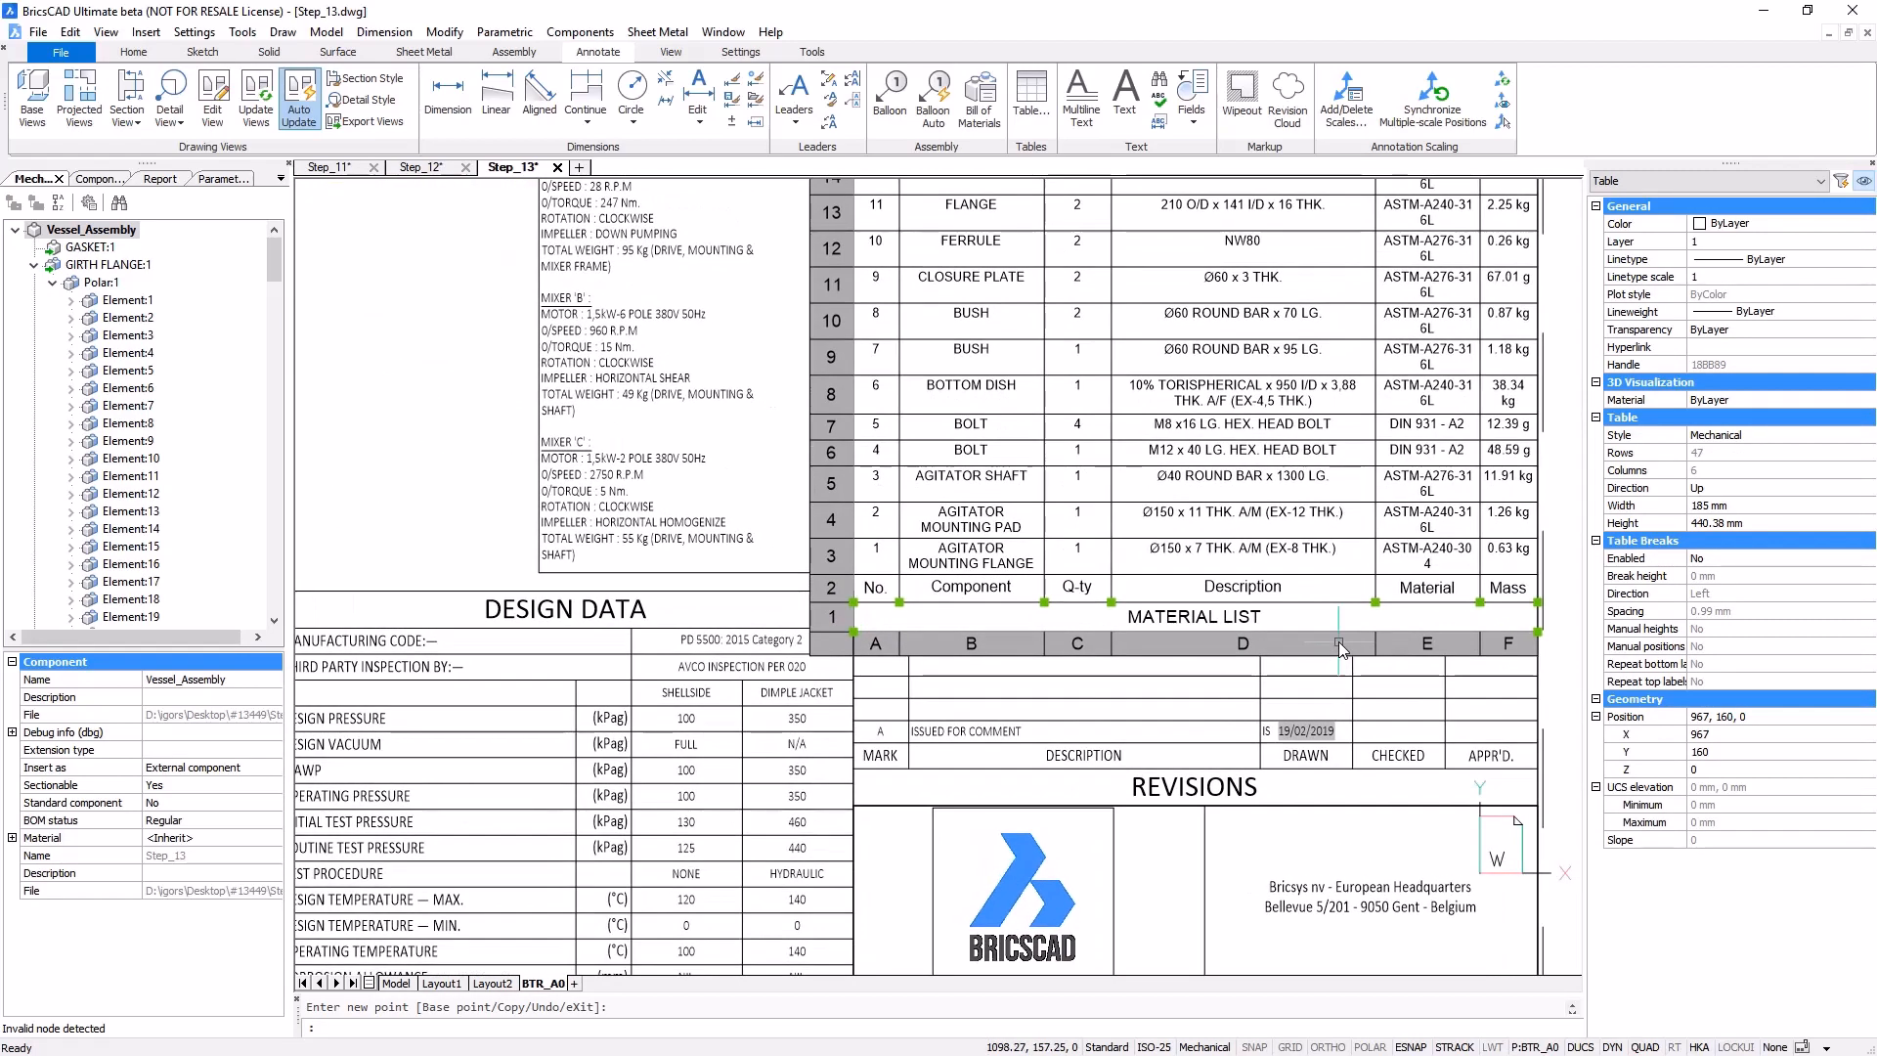
key(Escape)
key(Escape)
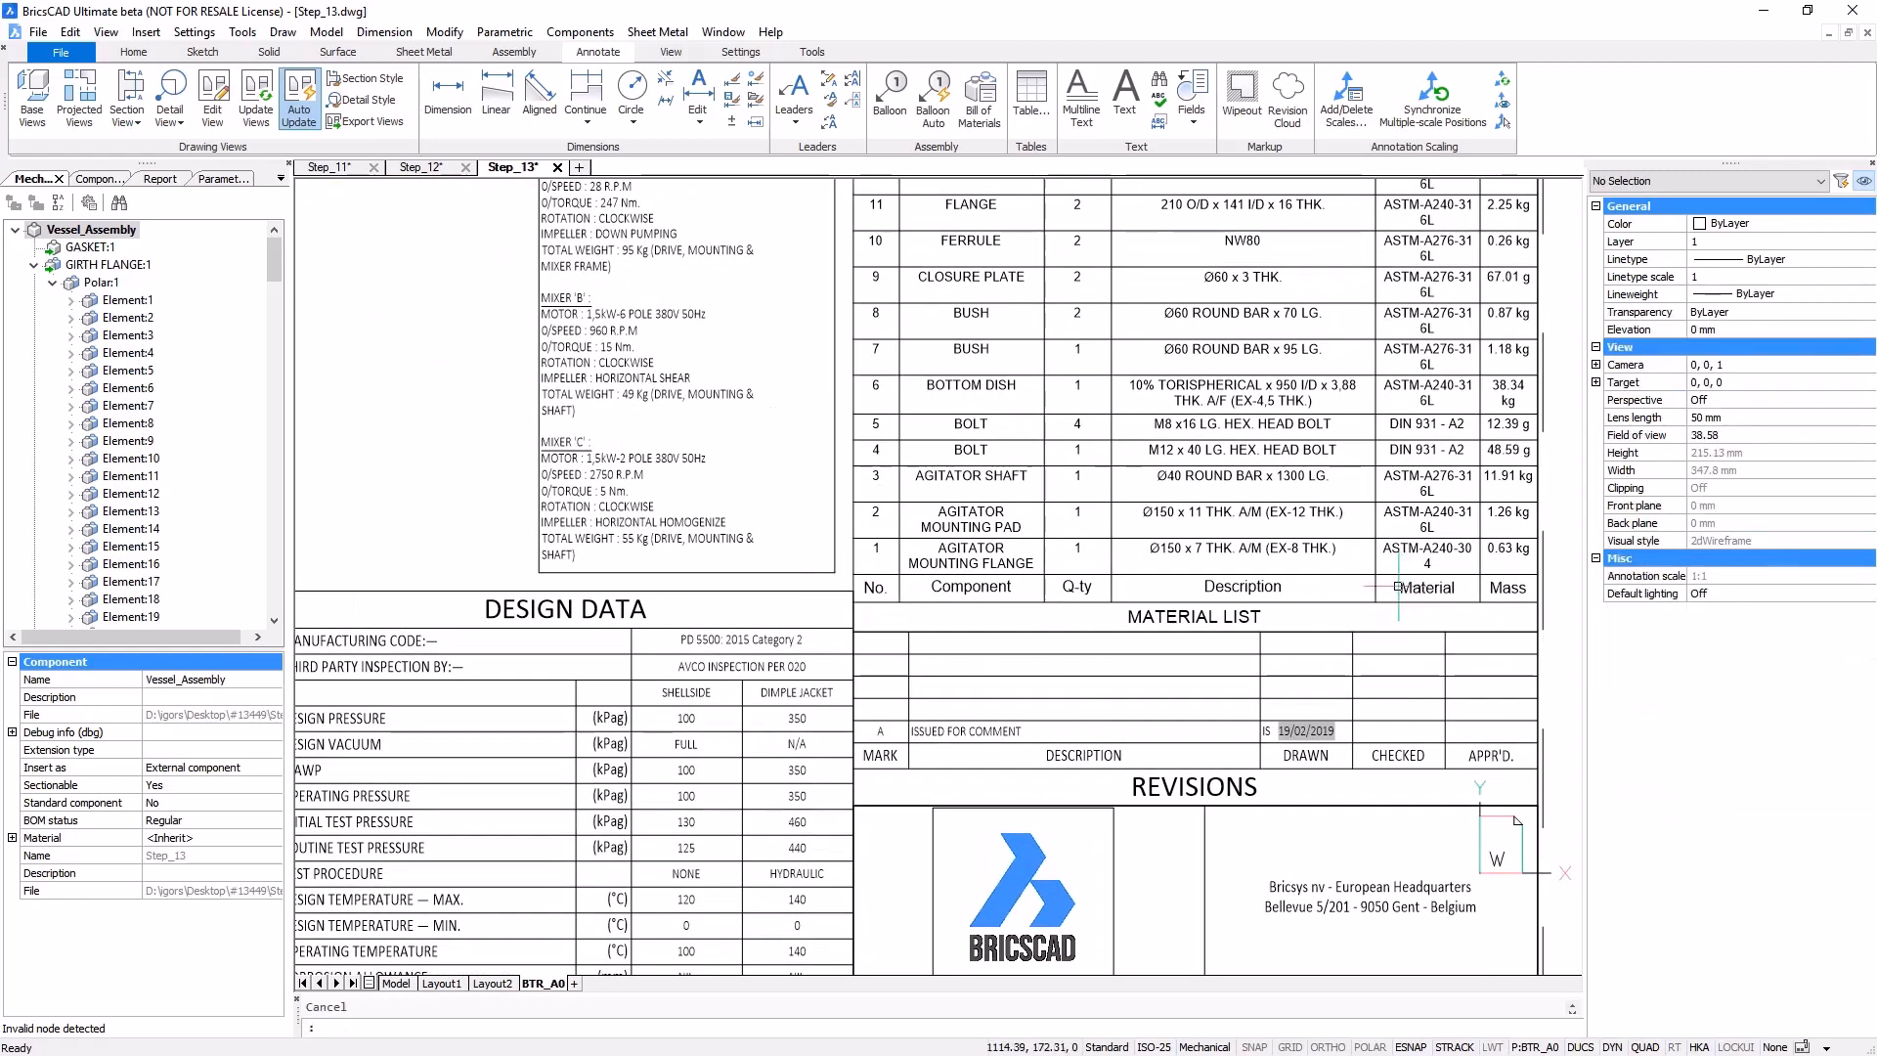
- Set the cell width of the Material column to 38.29 mm and that of the Description column to 61.37 mm
click(1398, 587)
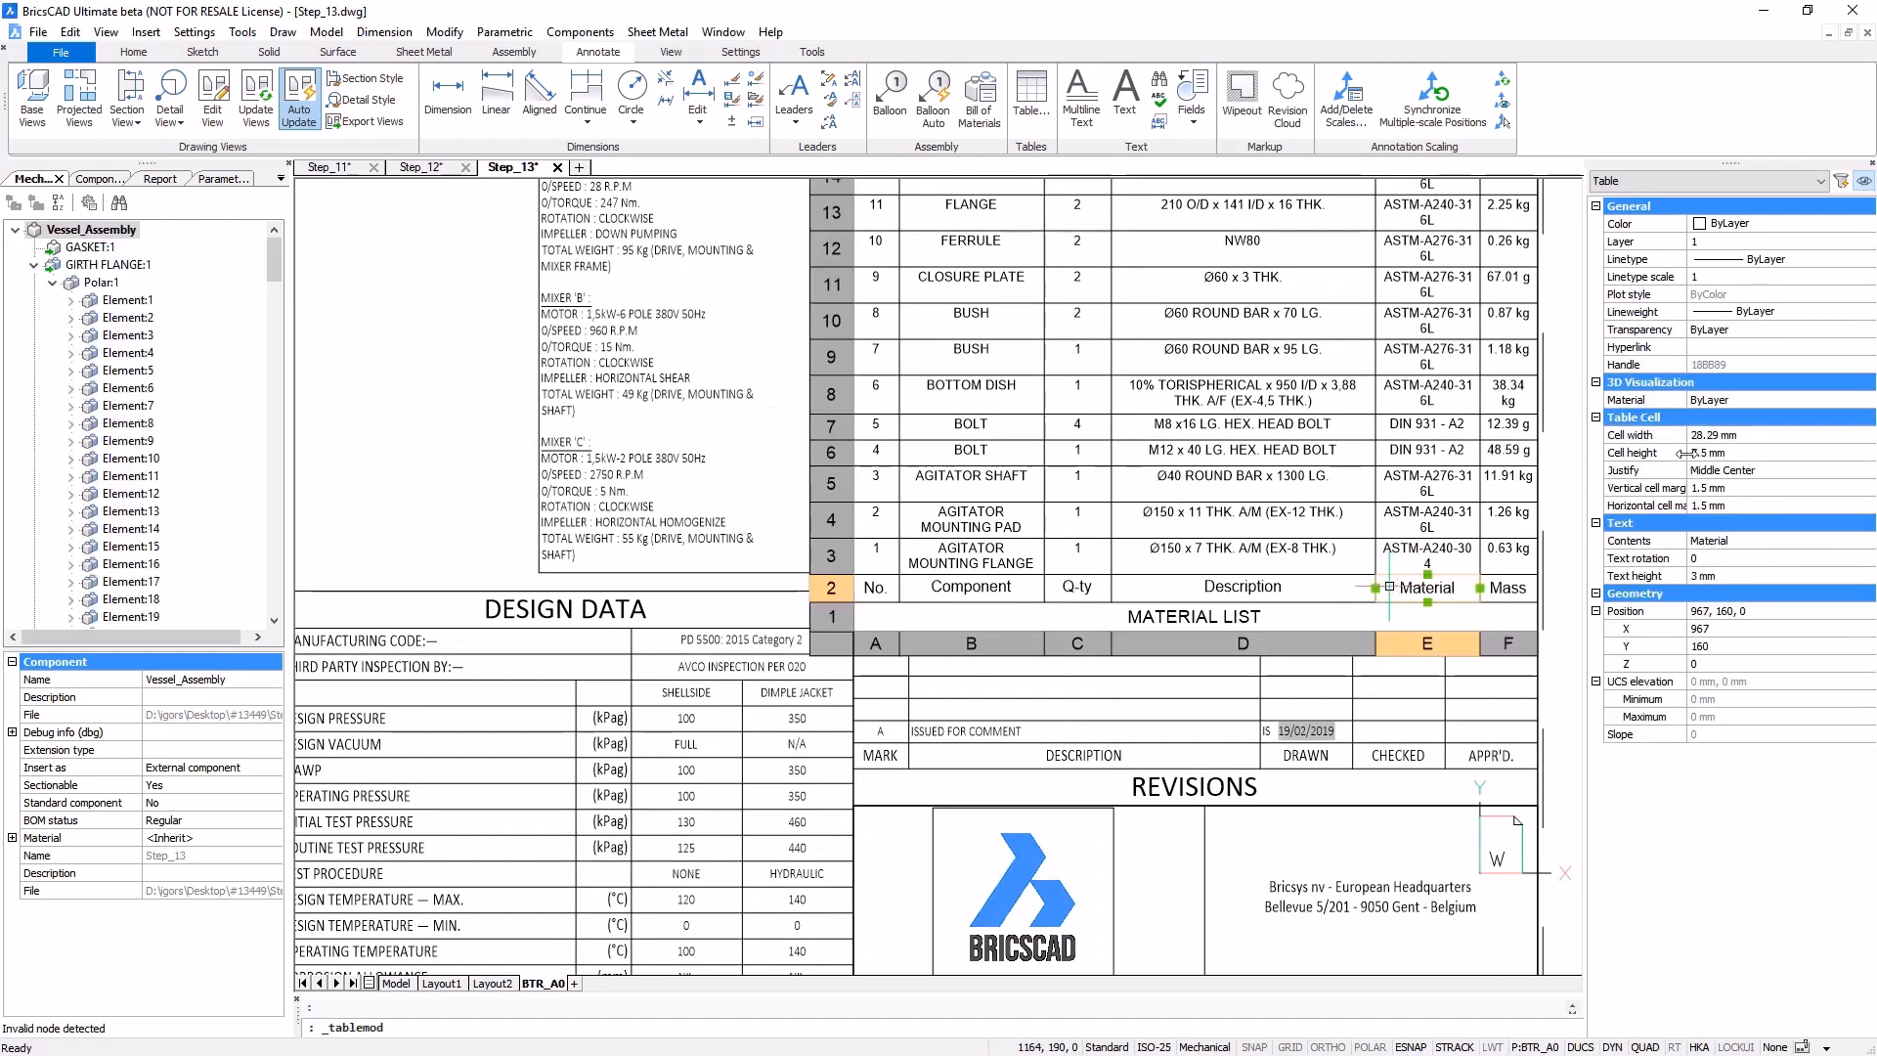
click(1701, 436)
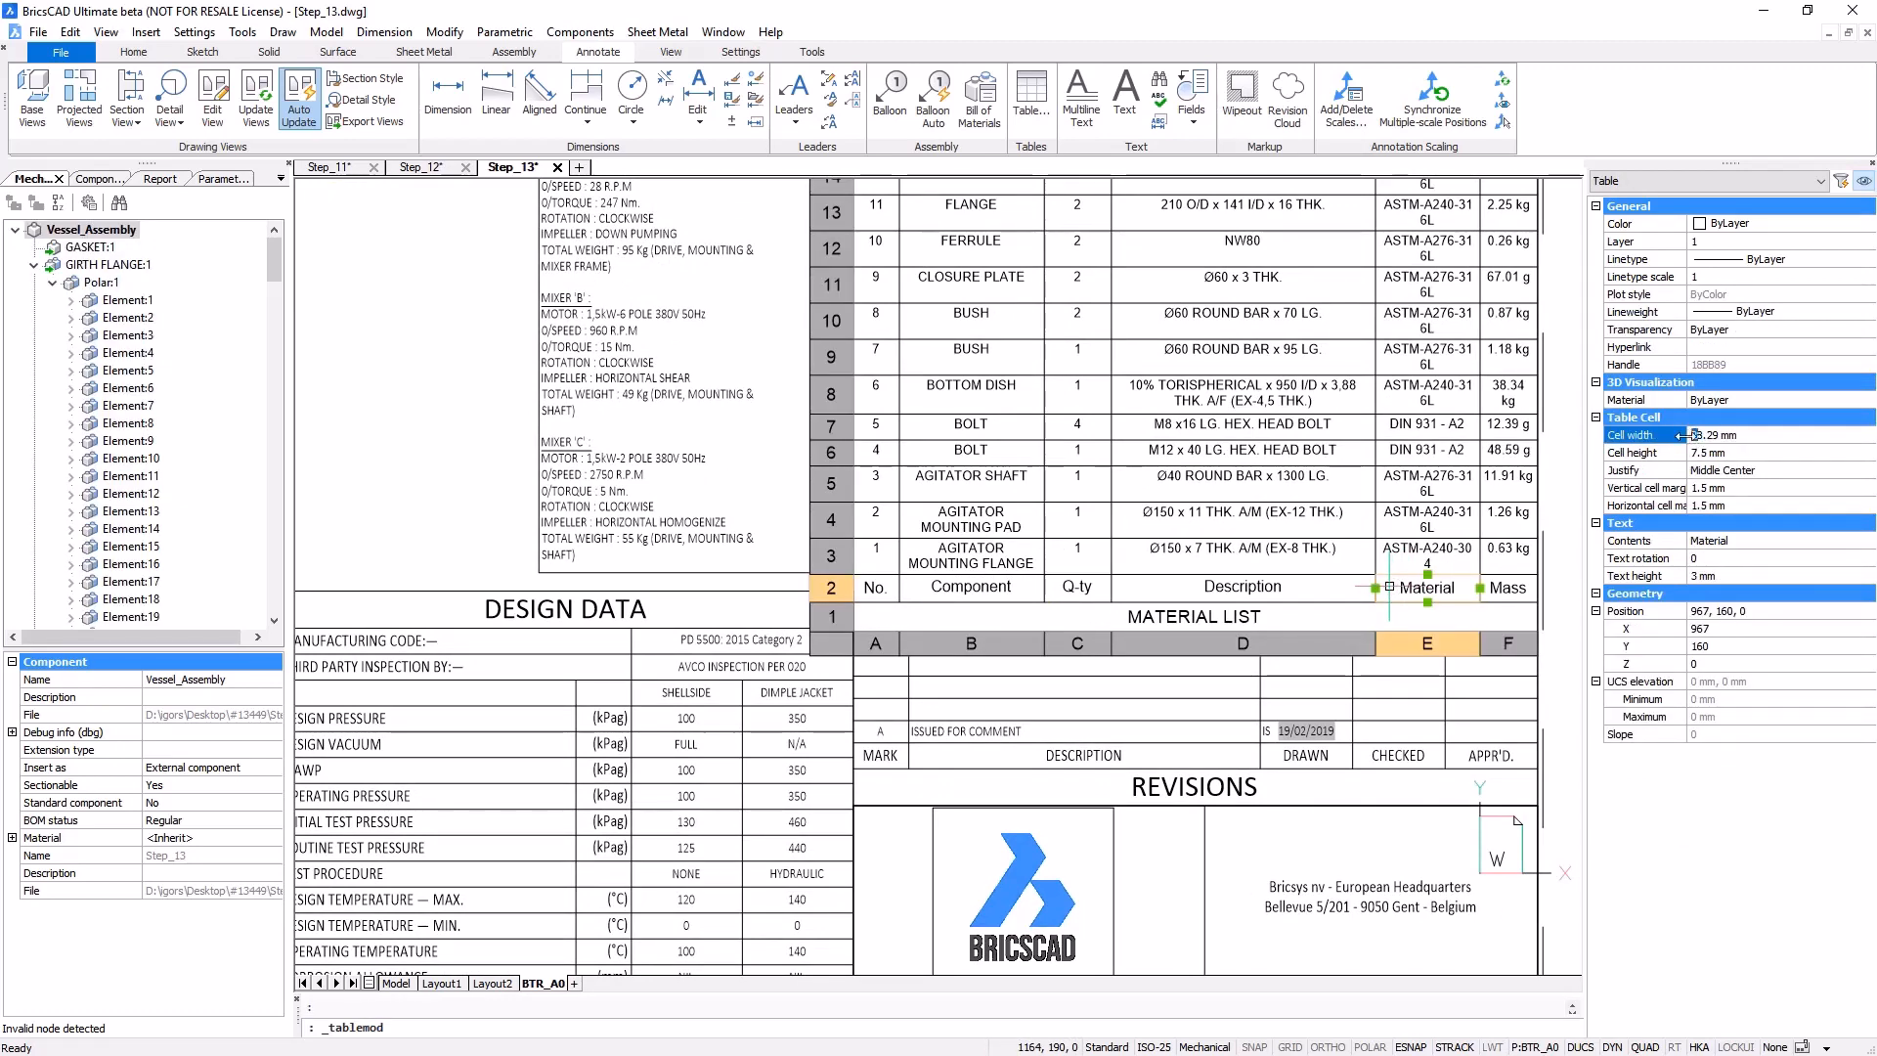
text(3)
key(Return)
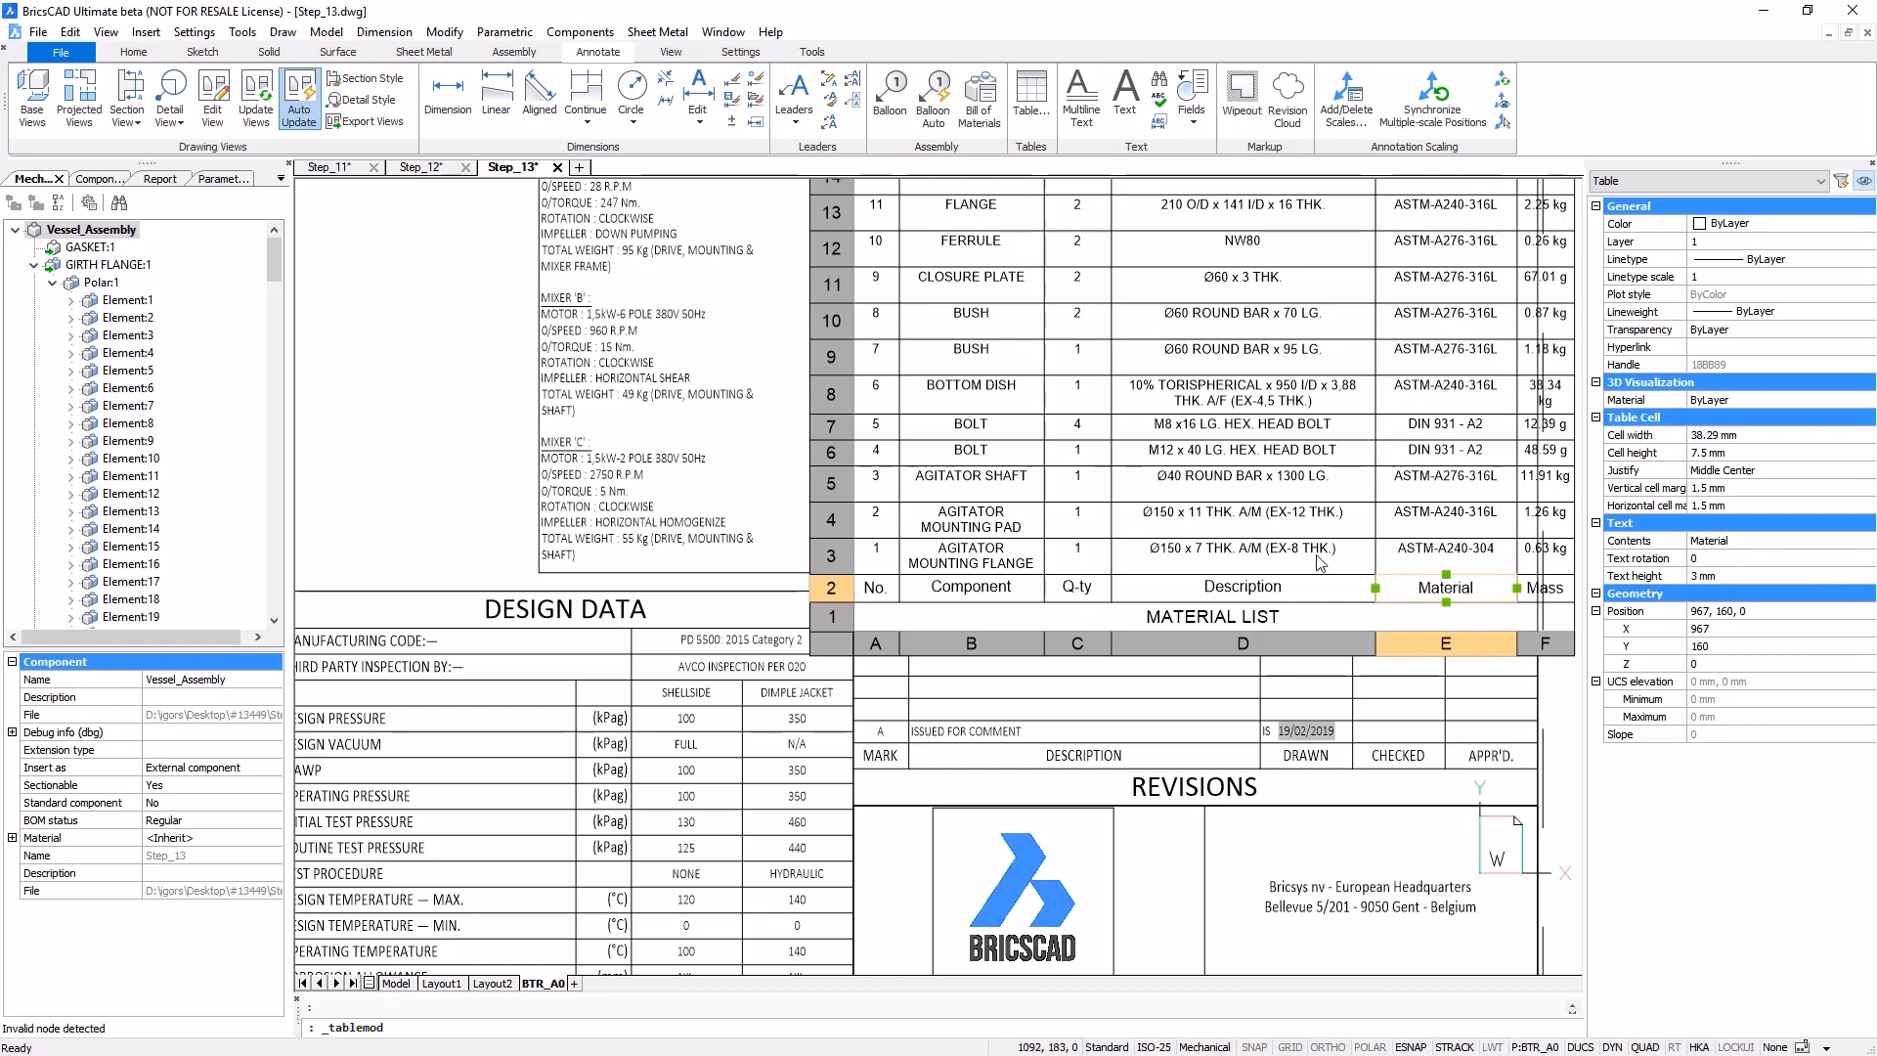
click(1320, 586)
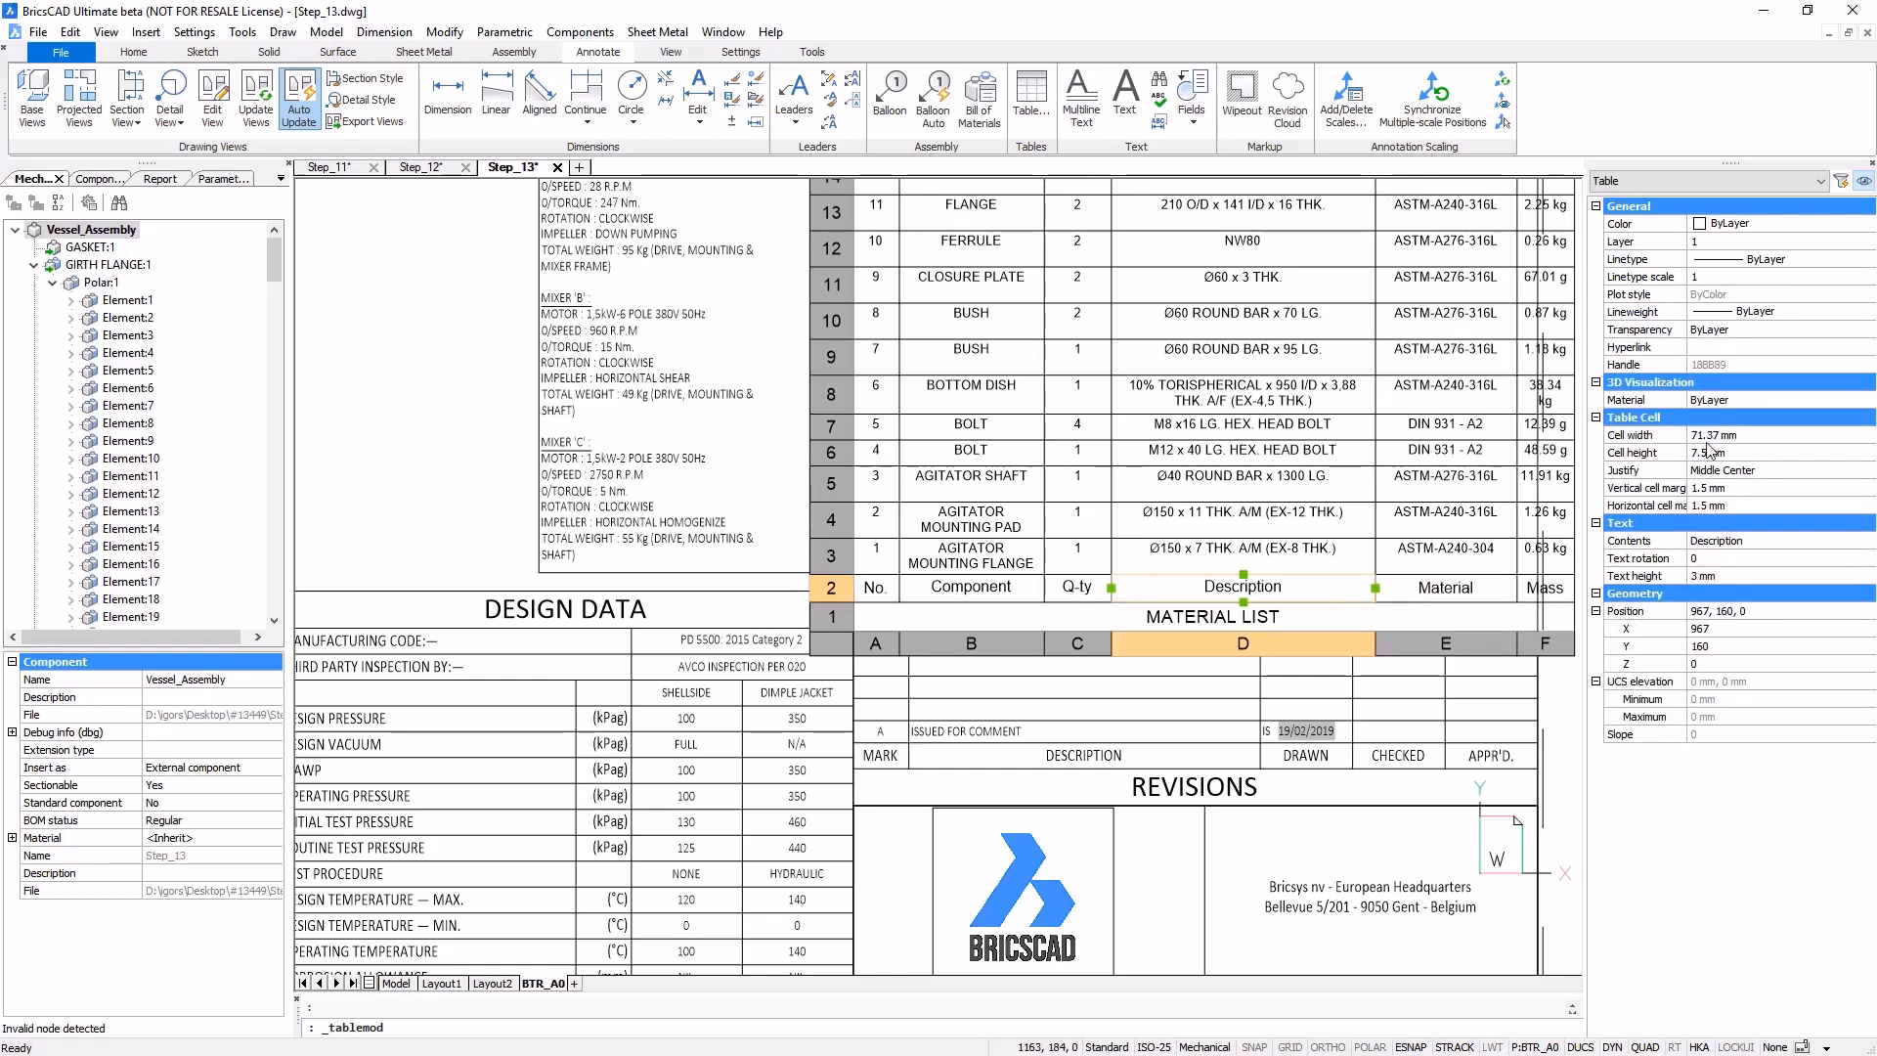
click(1697, 436)
key(Return)
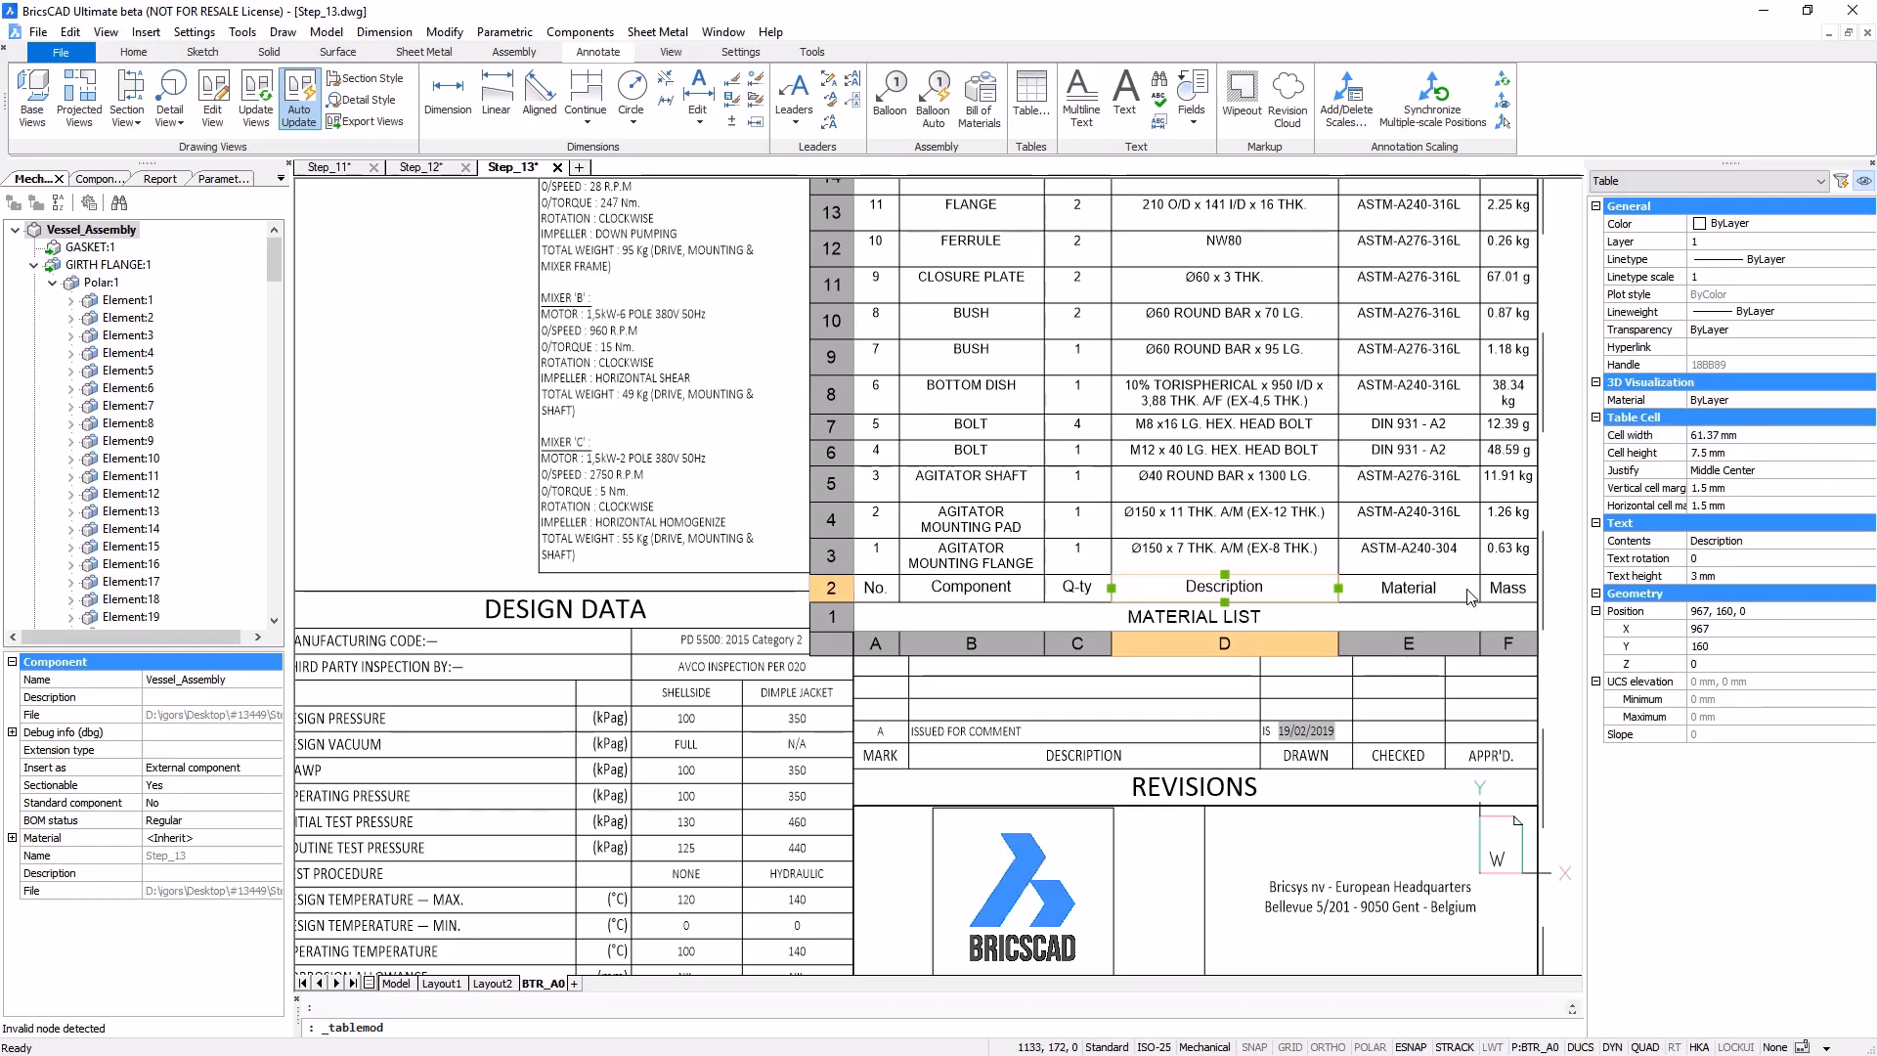
key(Escape)
- Set the cell height of all component rows in the material list to 5 mm
scroll(1429, 591, down, 5)
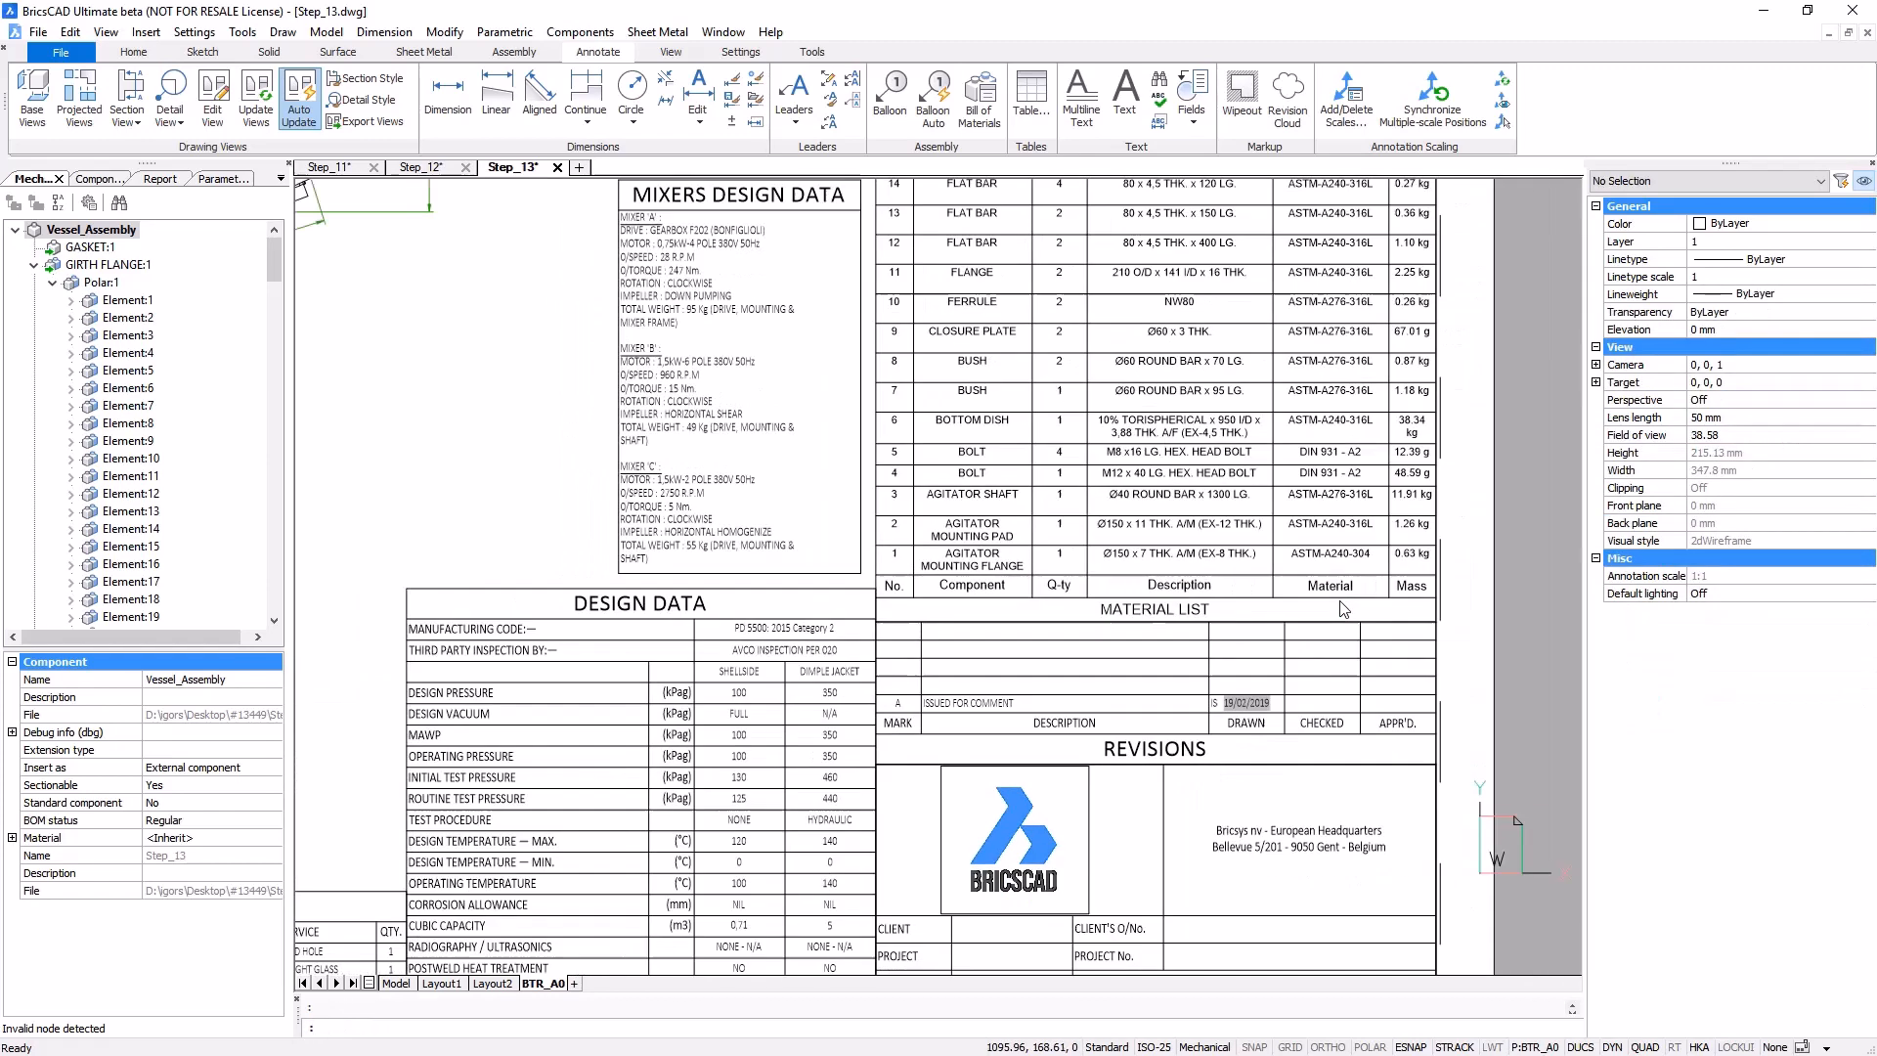
scroll(1138, 350, down, 1)
click(1099, 360)
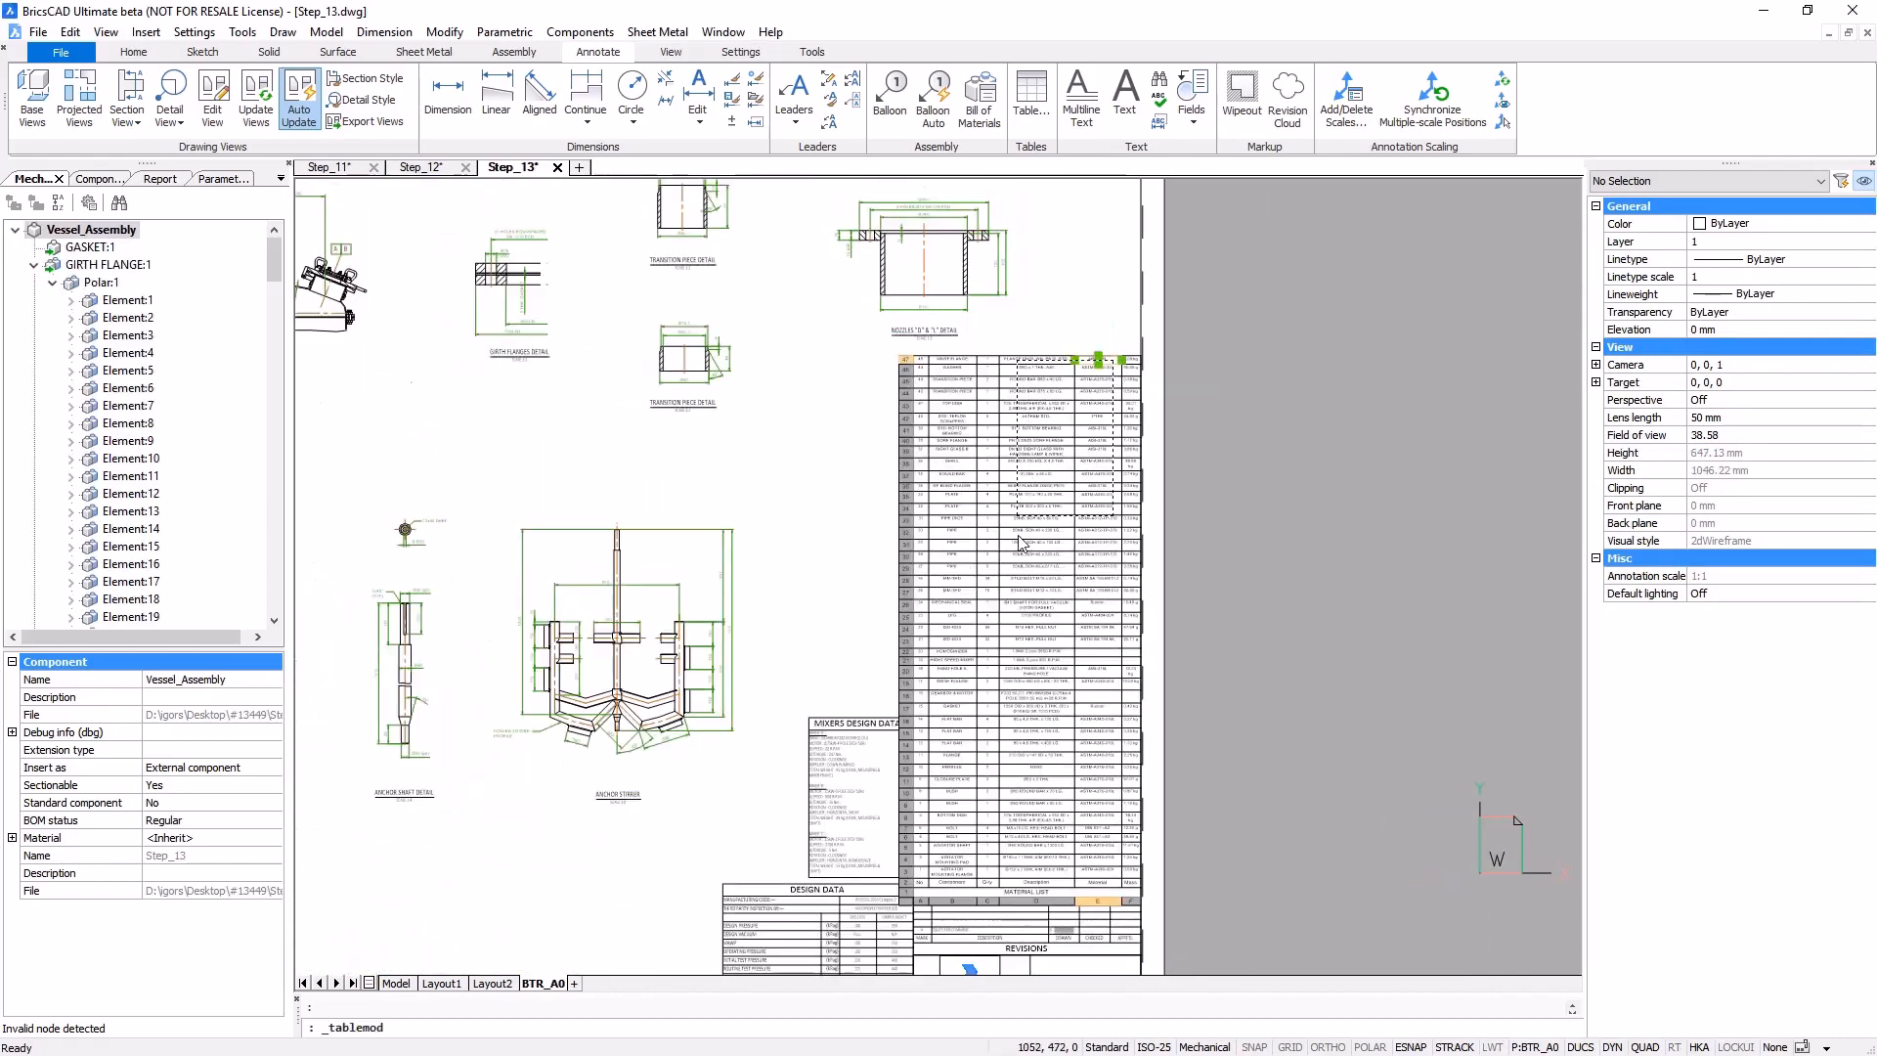
shift+click(971, 883)
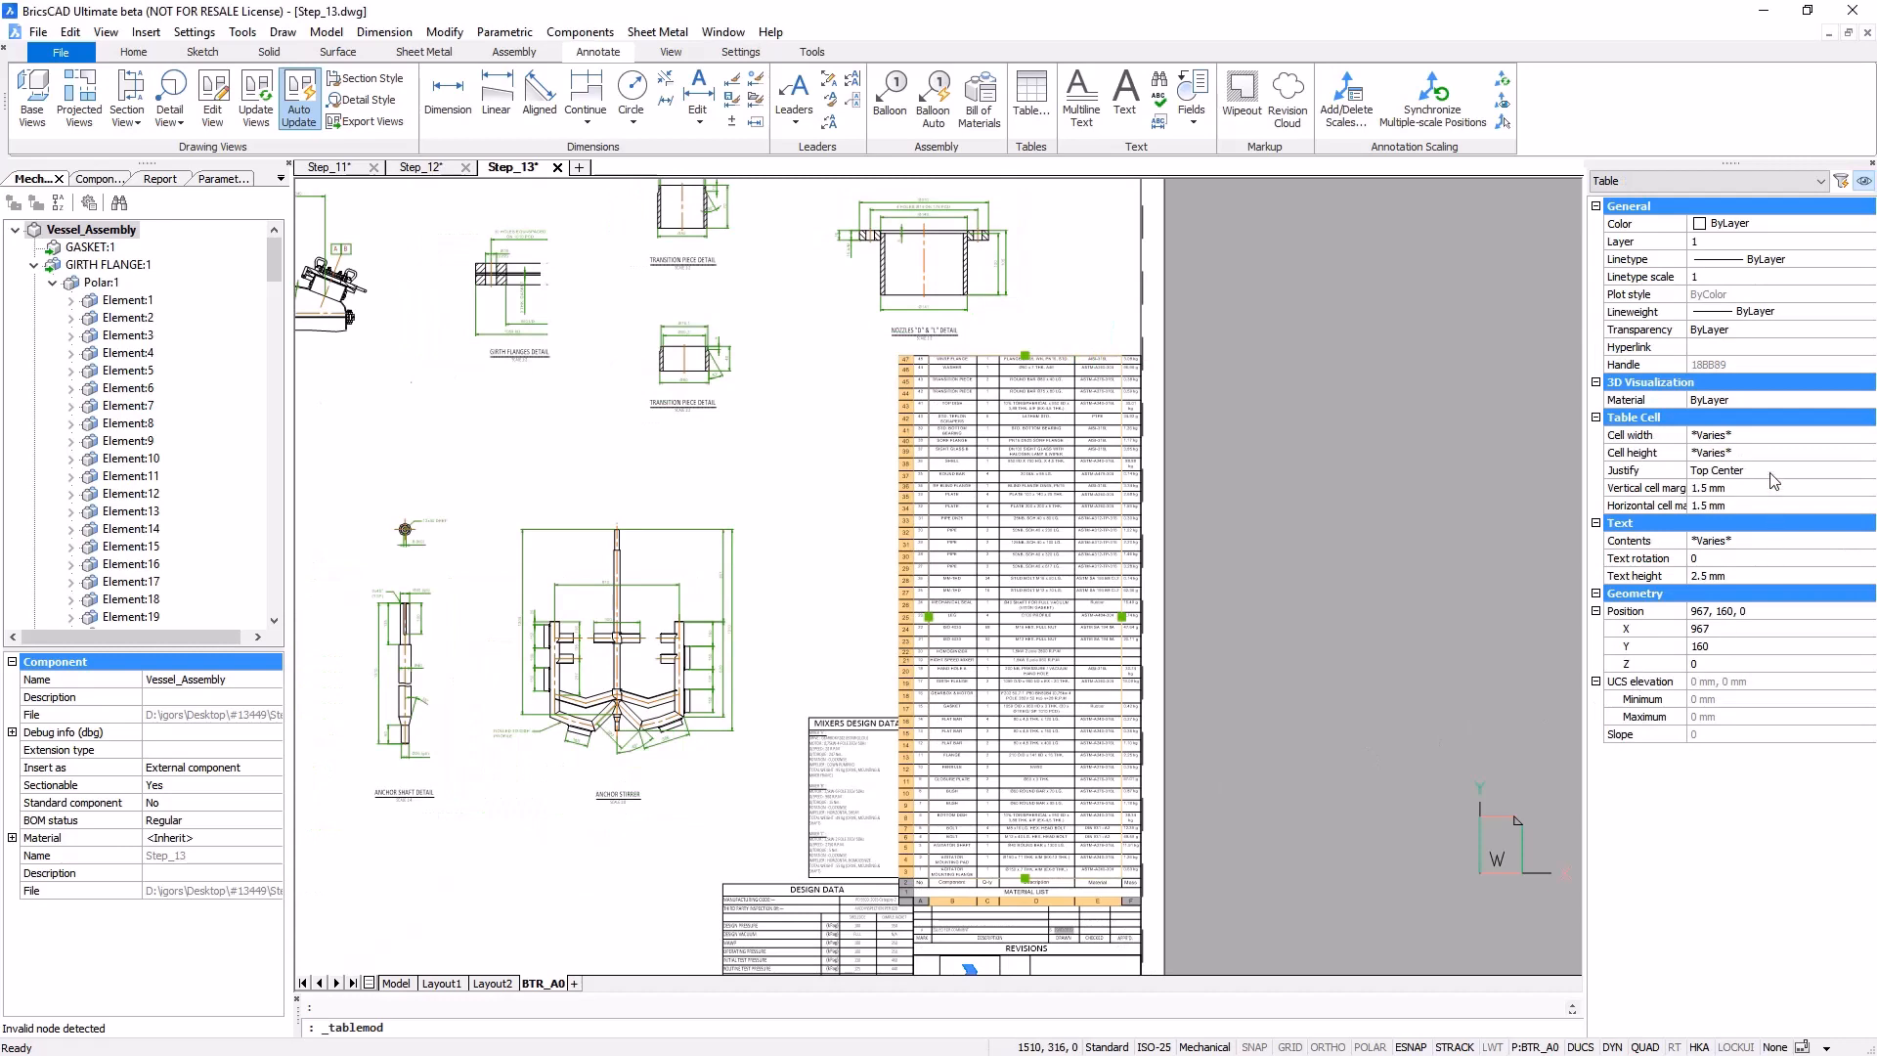
click(1766, 437)
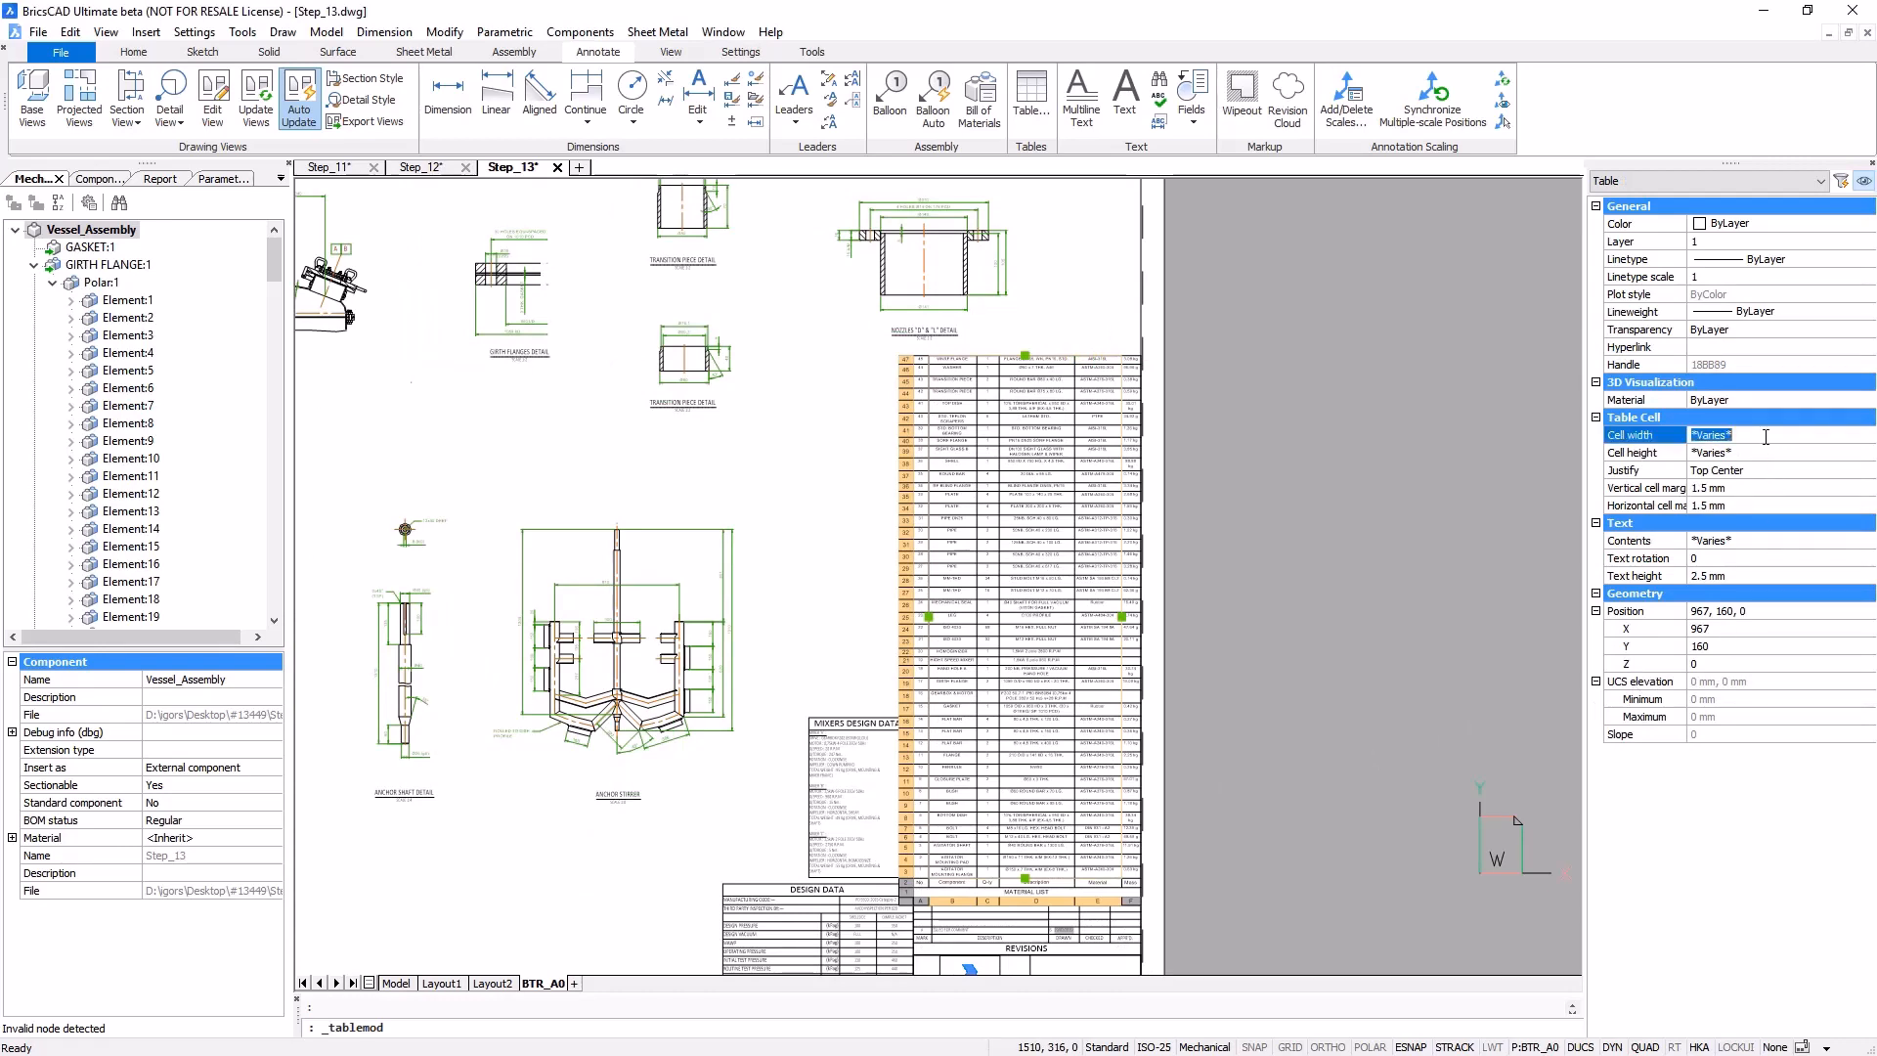
click(1748, 454)
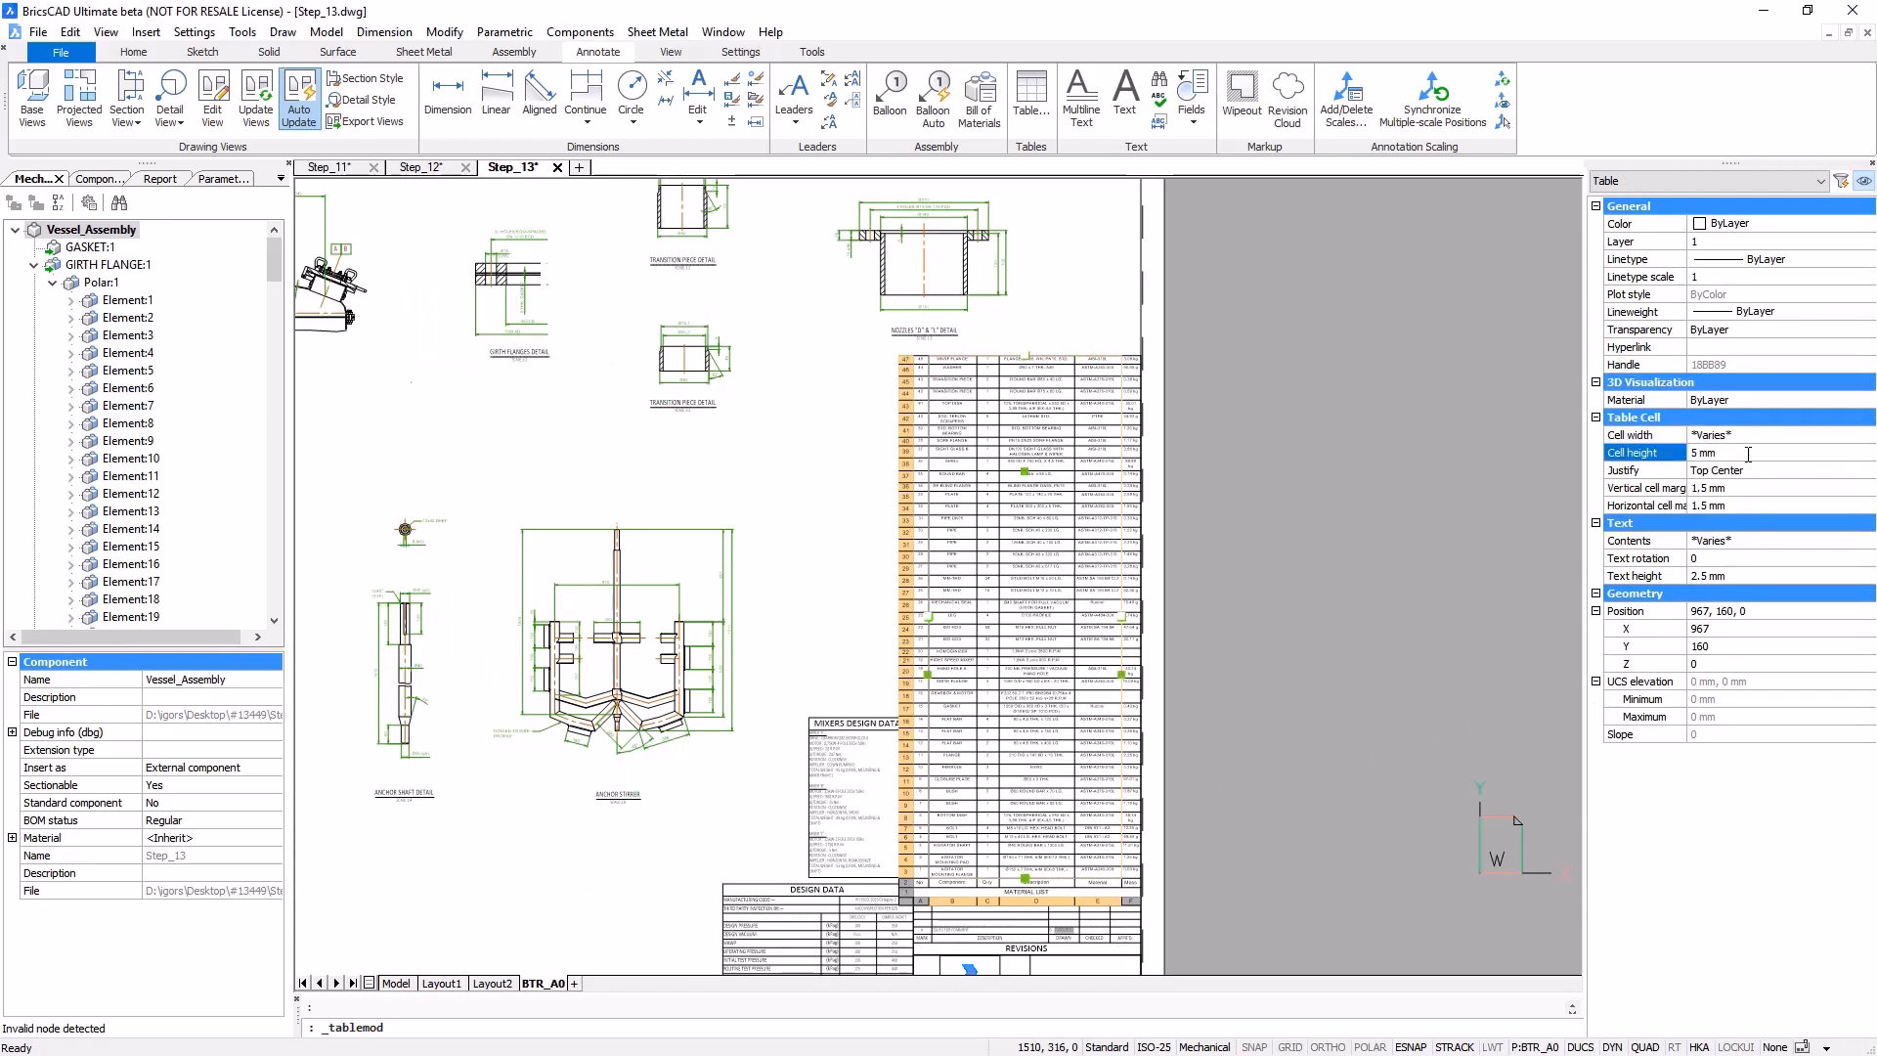
key(Escape)
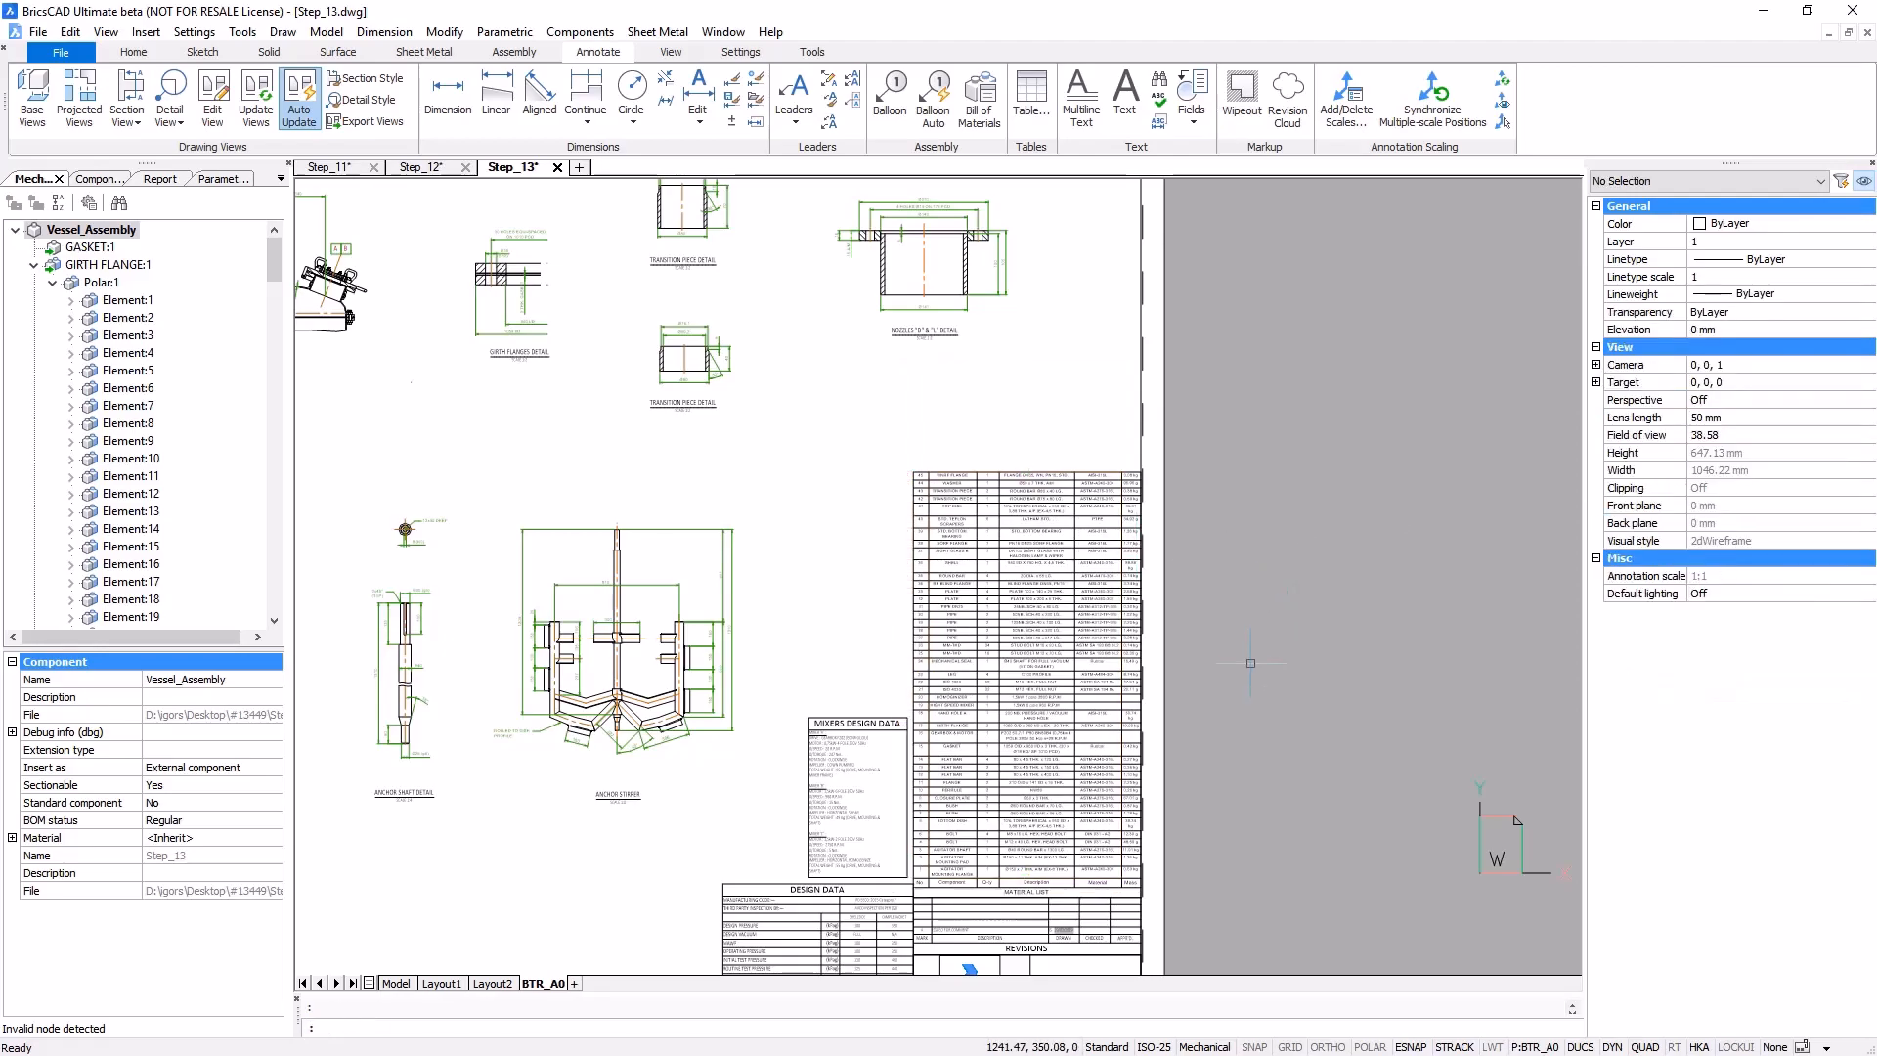
- Make Balloon the current layer
scroll(1281, 751, down, 5)
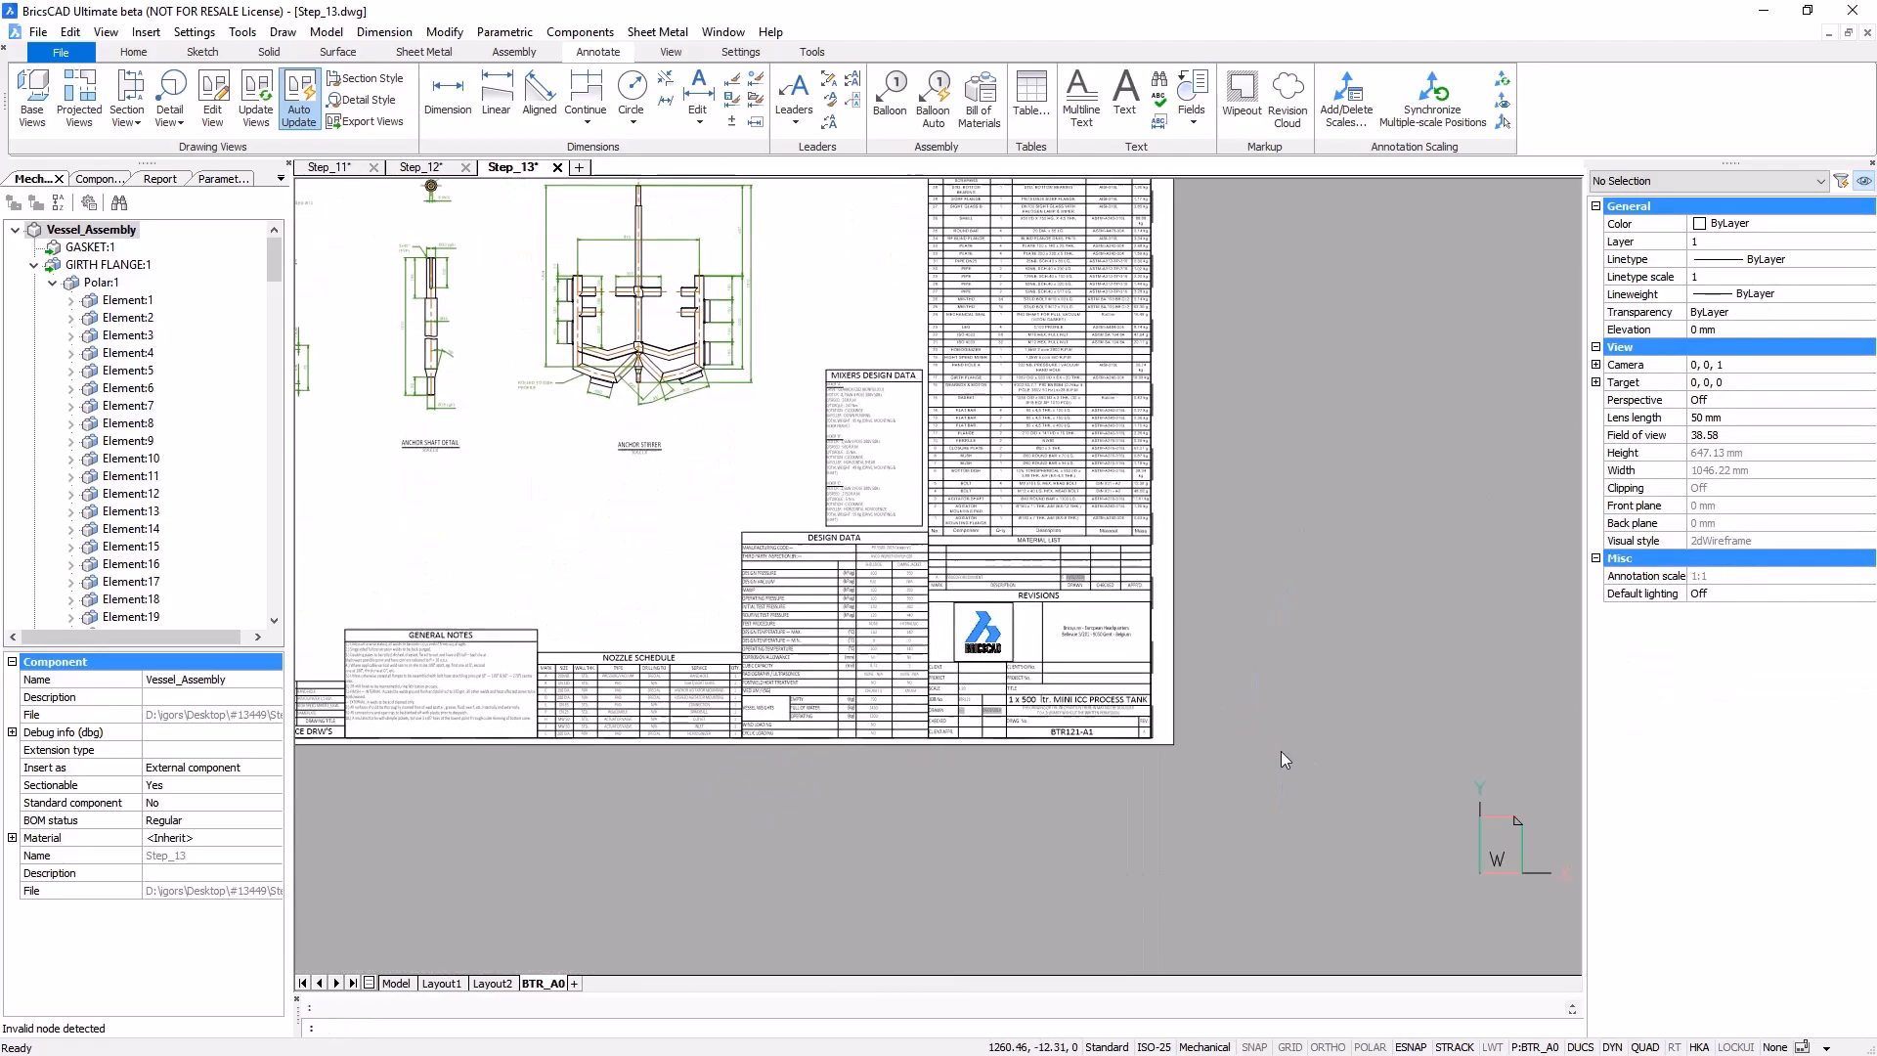
scroll(1280, 751, up, 8)
scroll(1341, 740, down, 5)
scroll(1517, 820, down, 8)
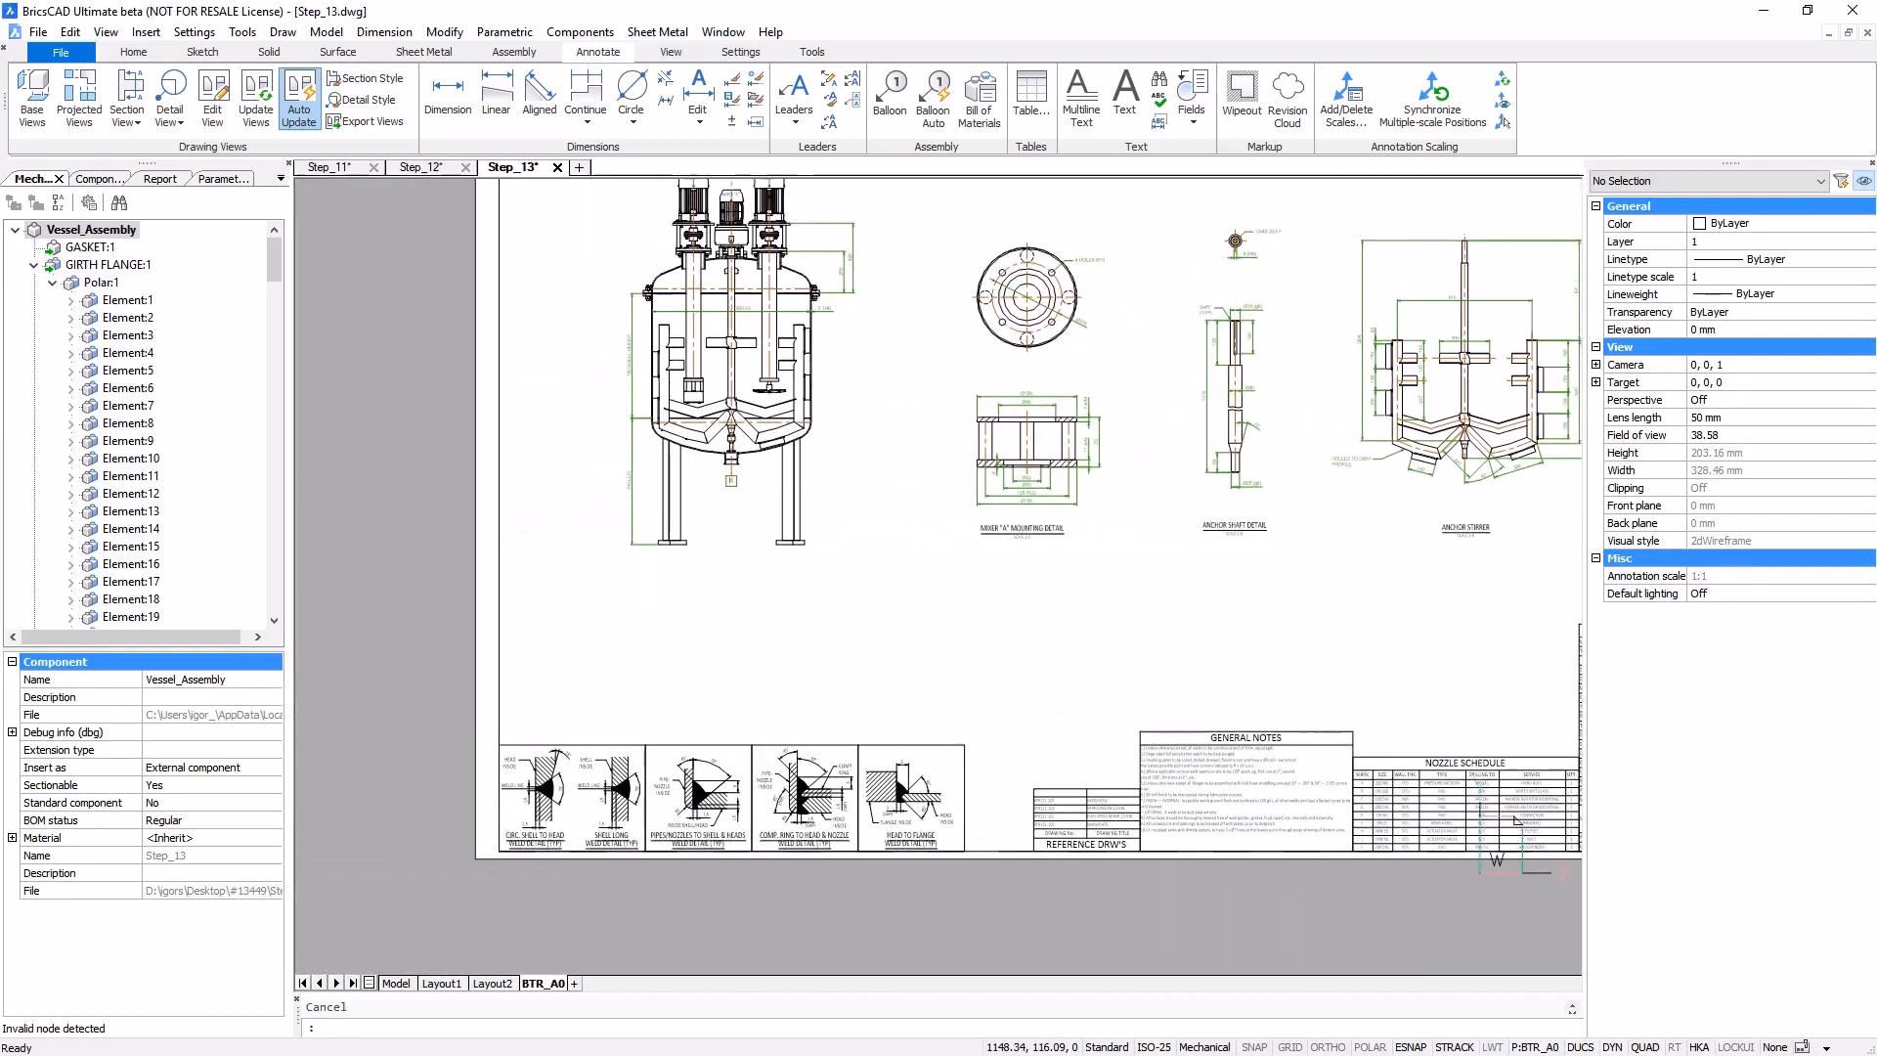
scroll(936, 411, up, 5)
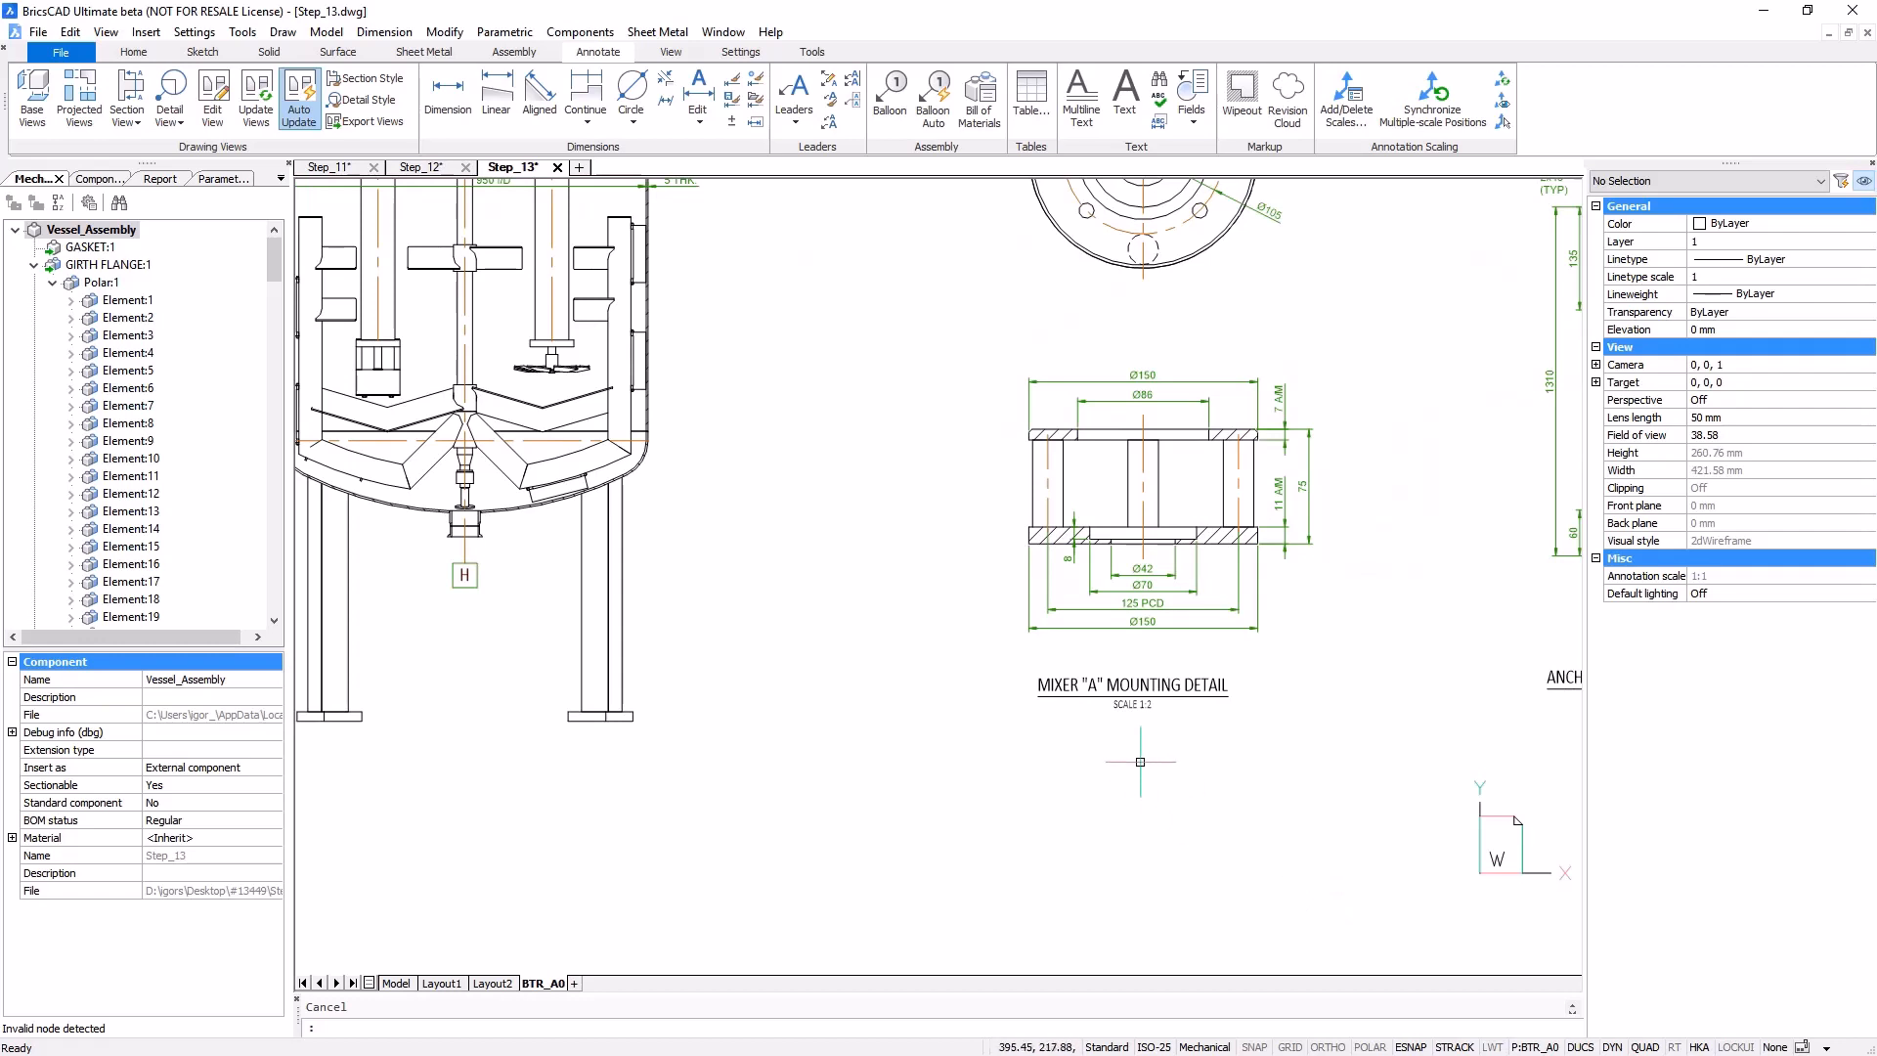
click(134, 52)
click(1437, 101)
scroll(1271, 196, up, 3)
click(1271, 156)
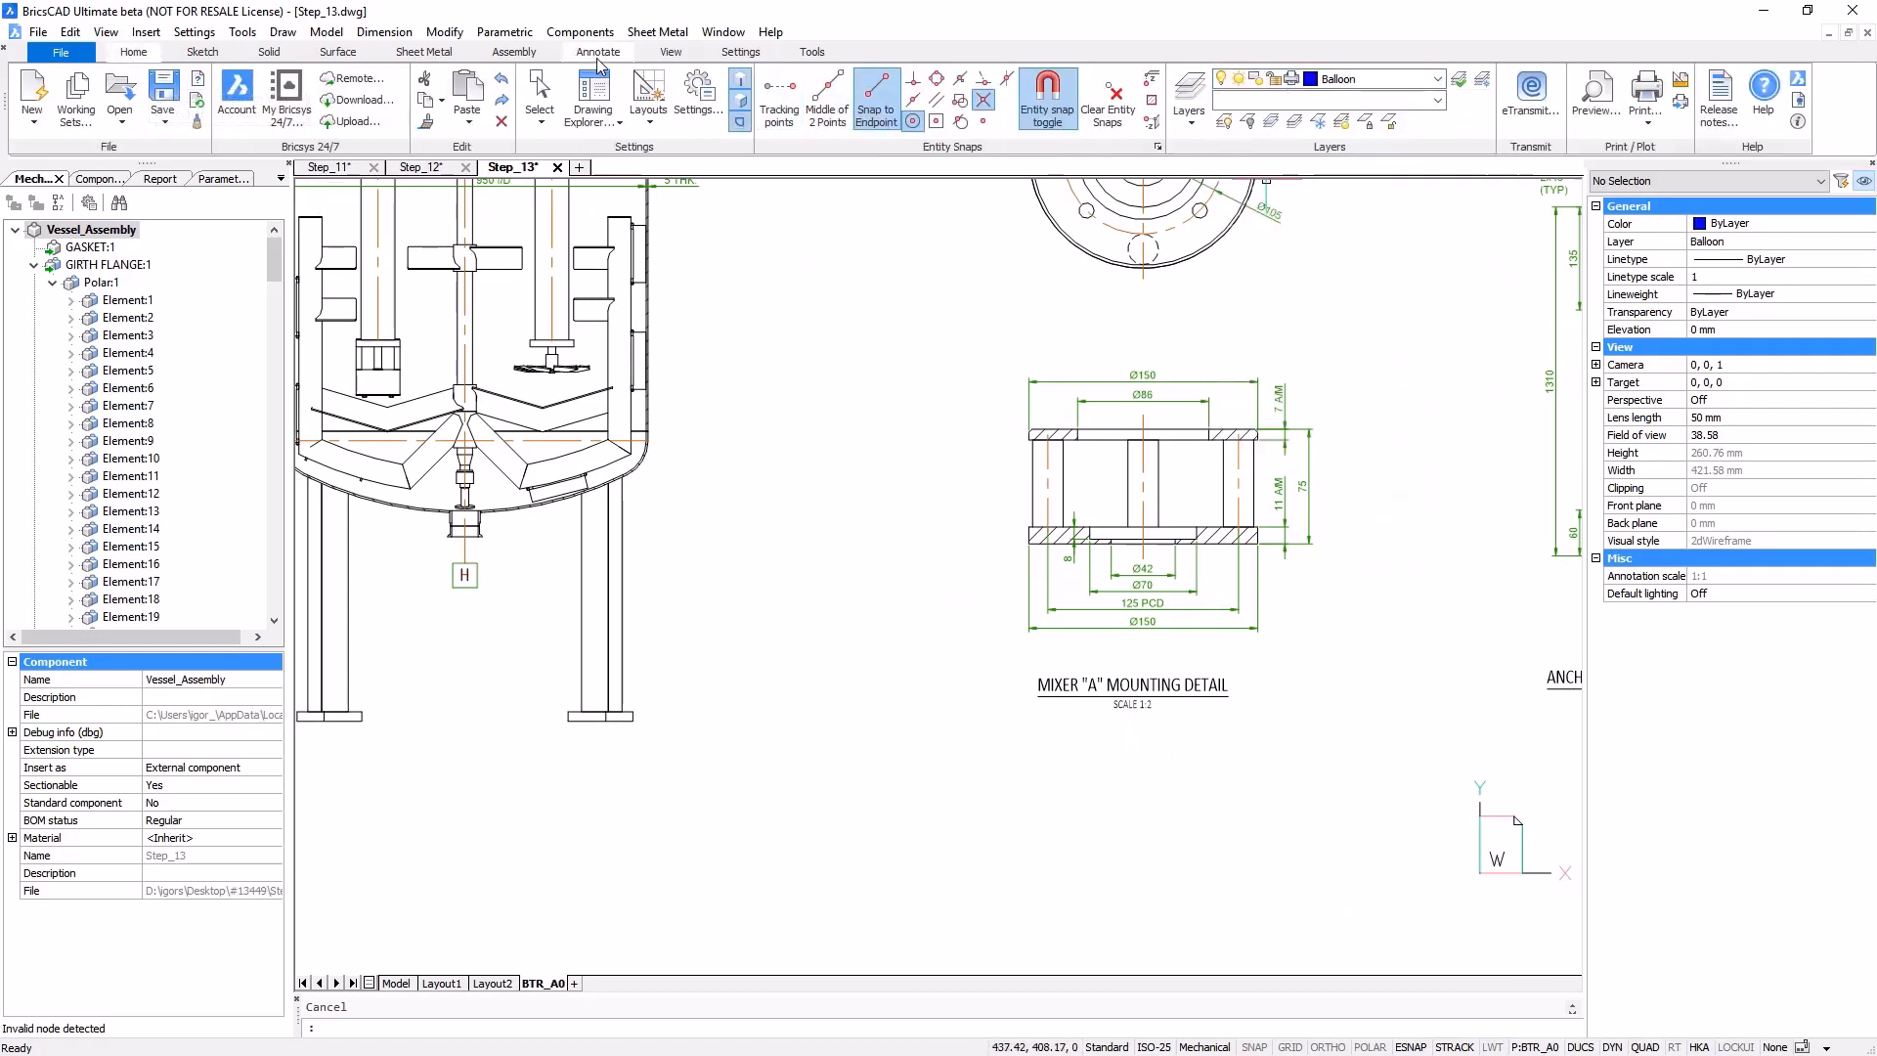
- With entity snaps off, place balloons on the vessel's right-hand leg base plate, leg, bottom dish and shell in the elevation view
click(598, 51)
click(890, 93)
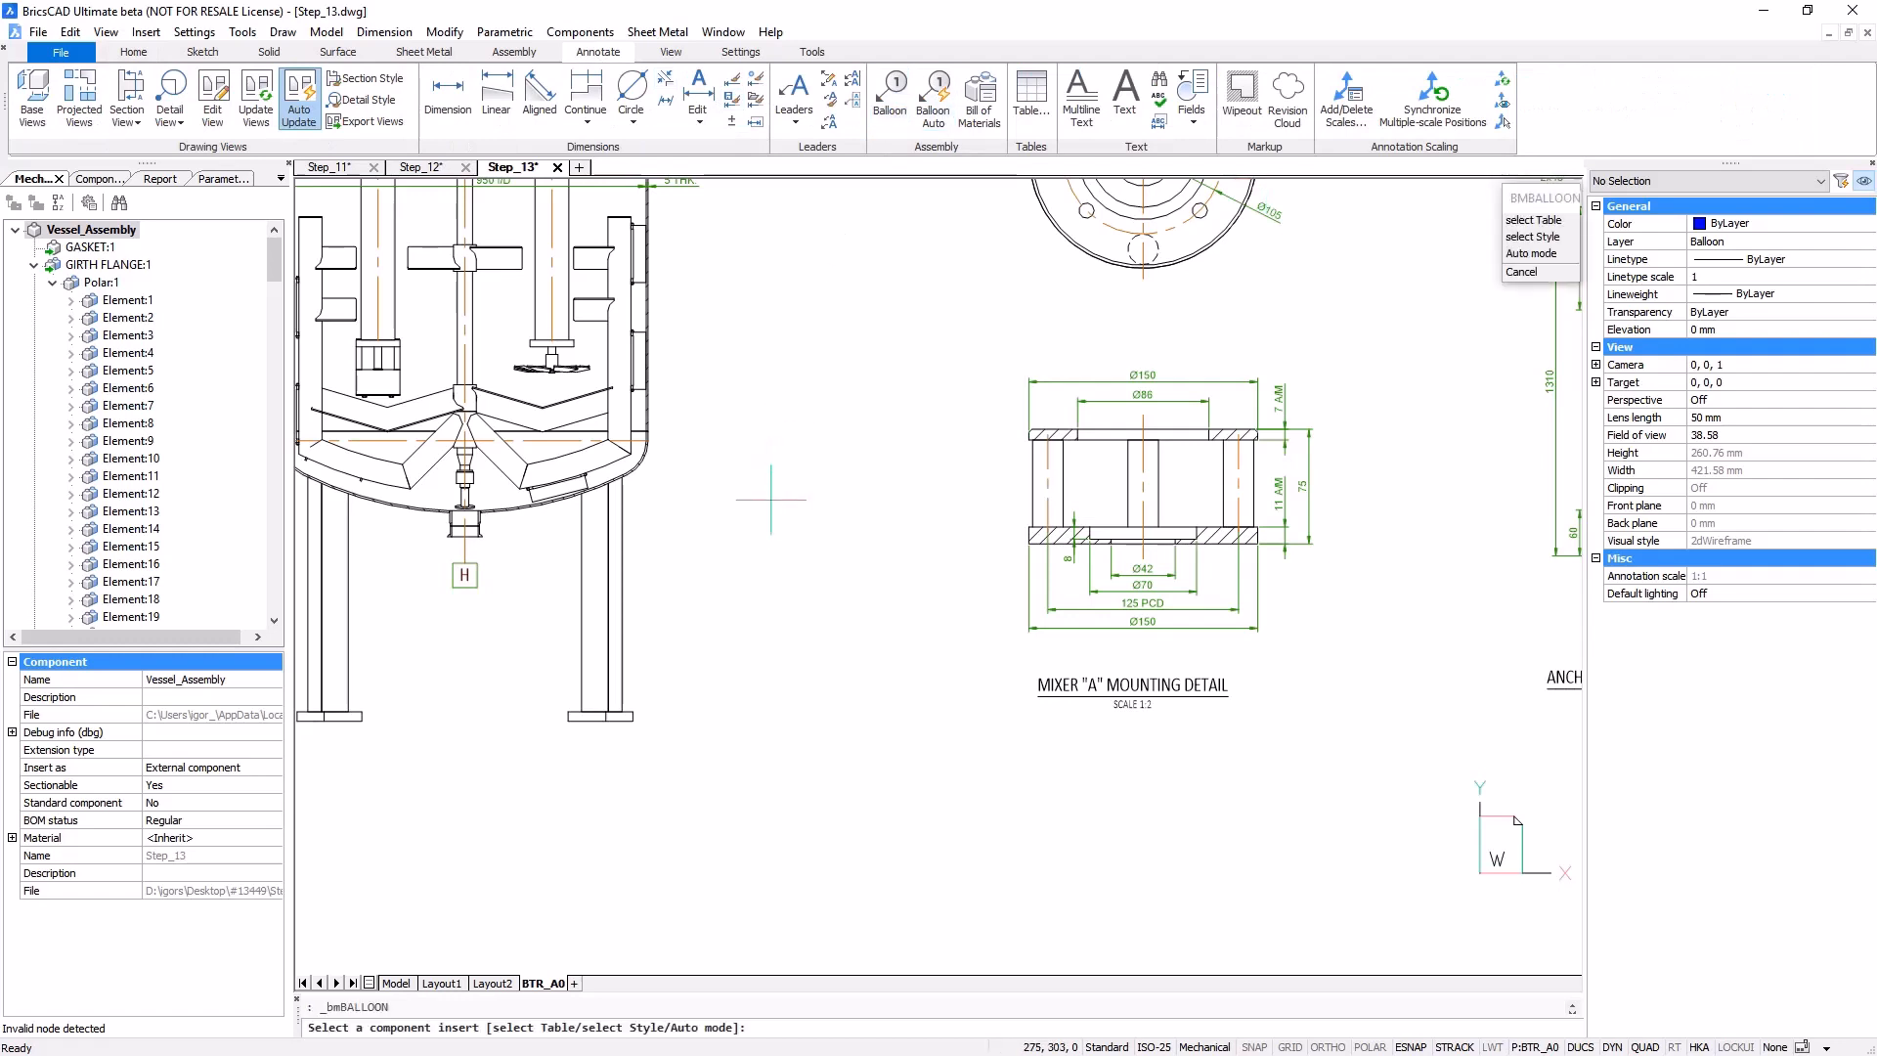
key(F3)
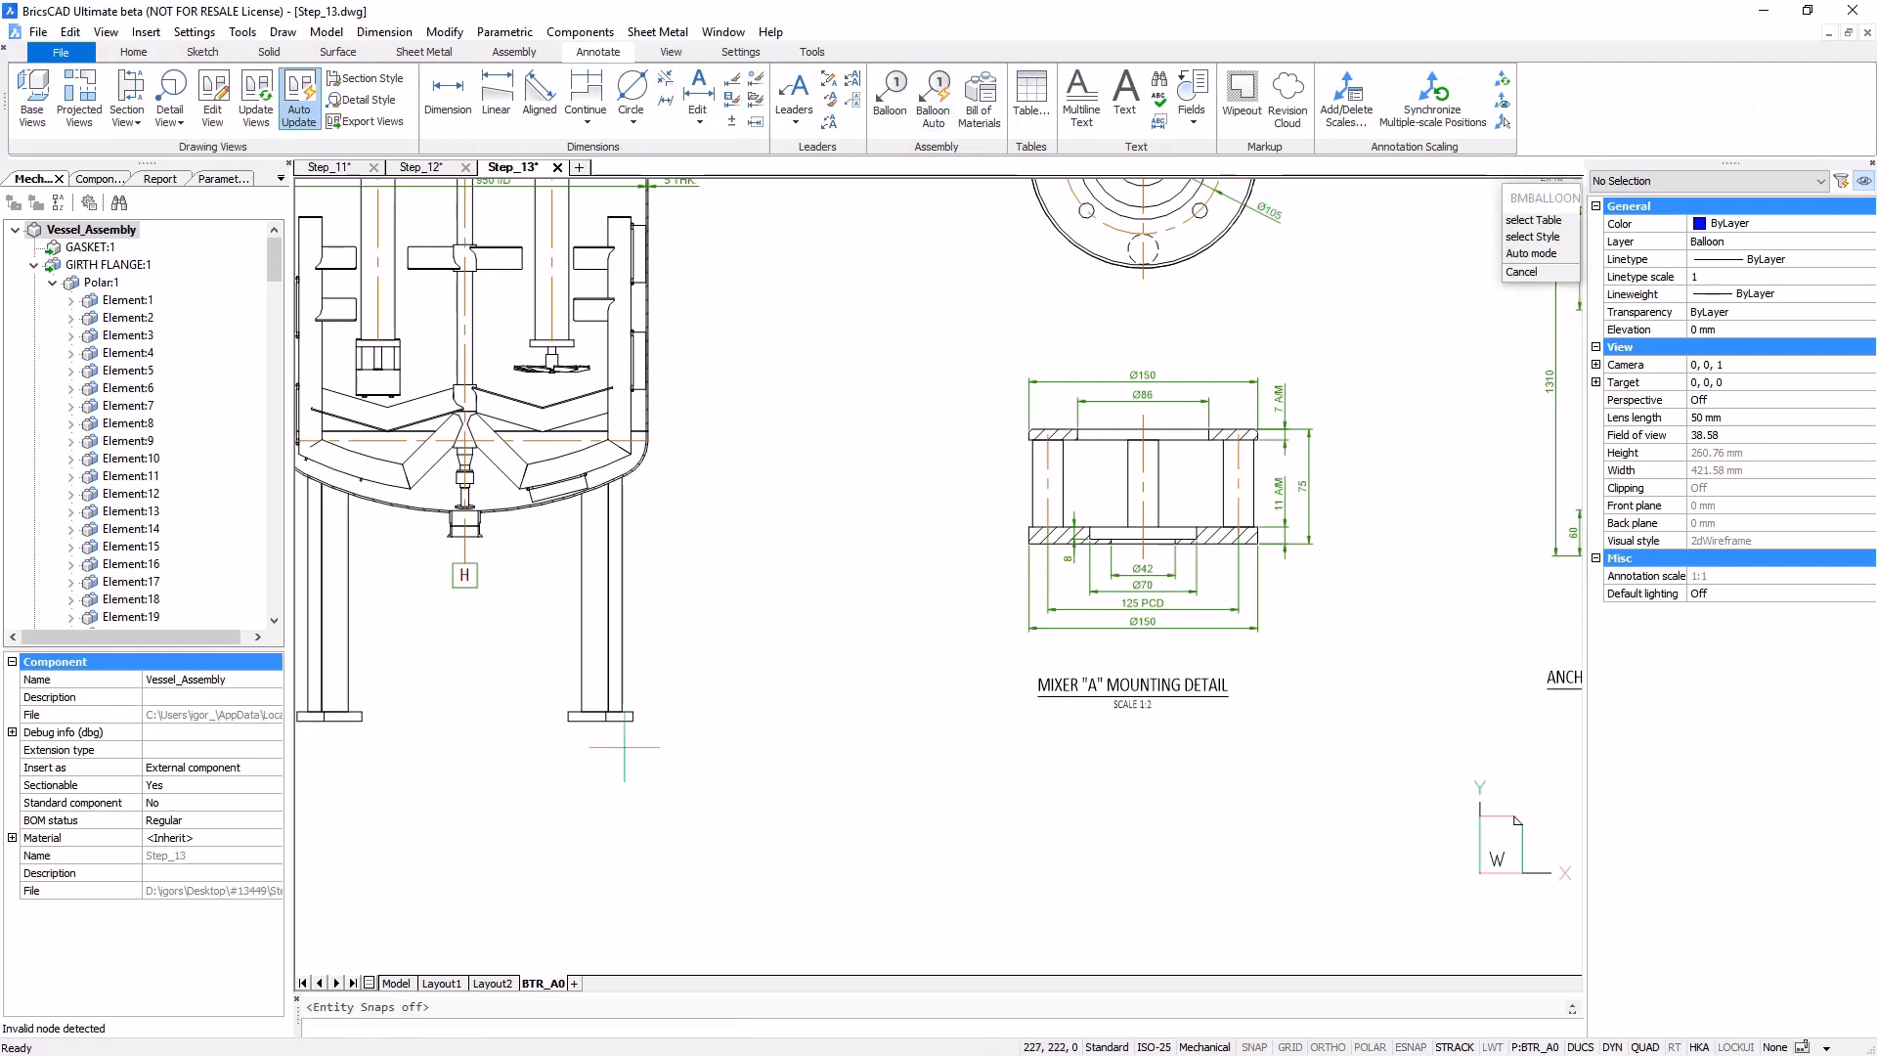
click(626, 719)
click(657, 760)
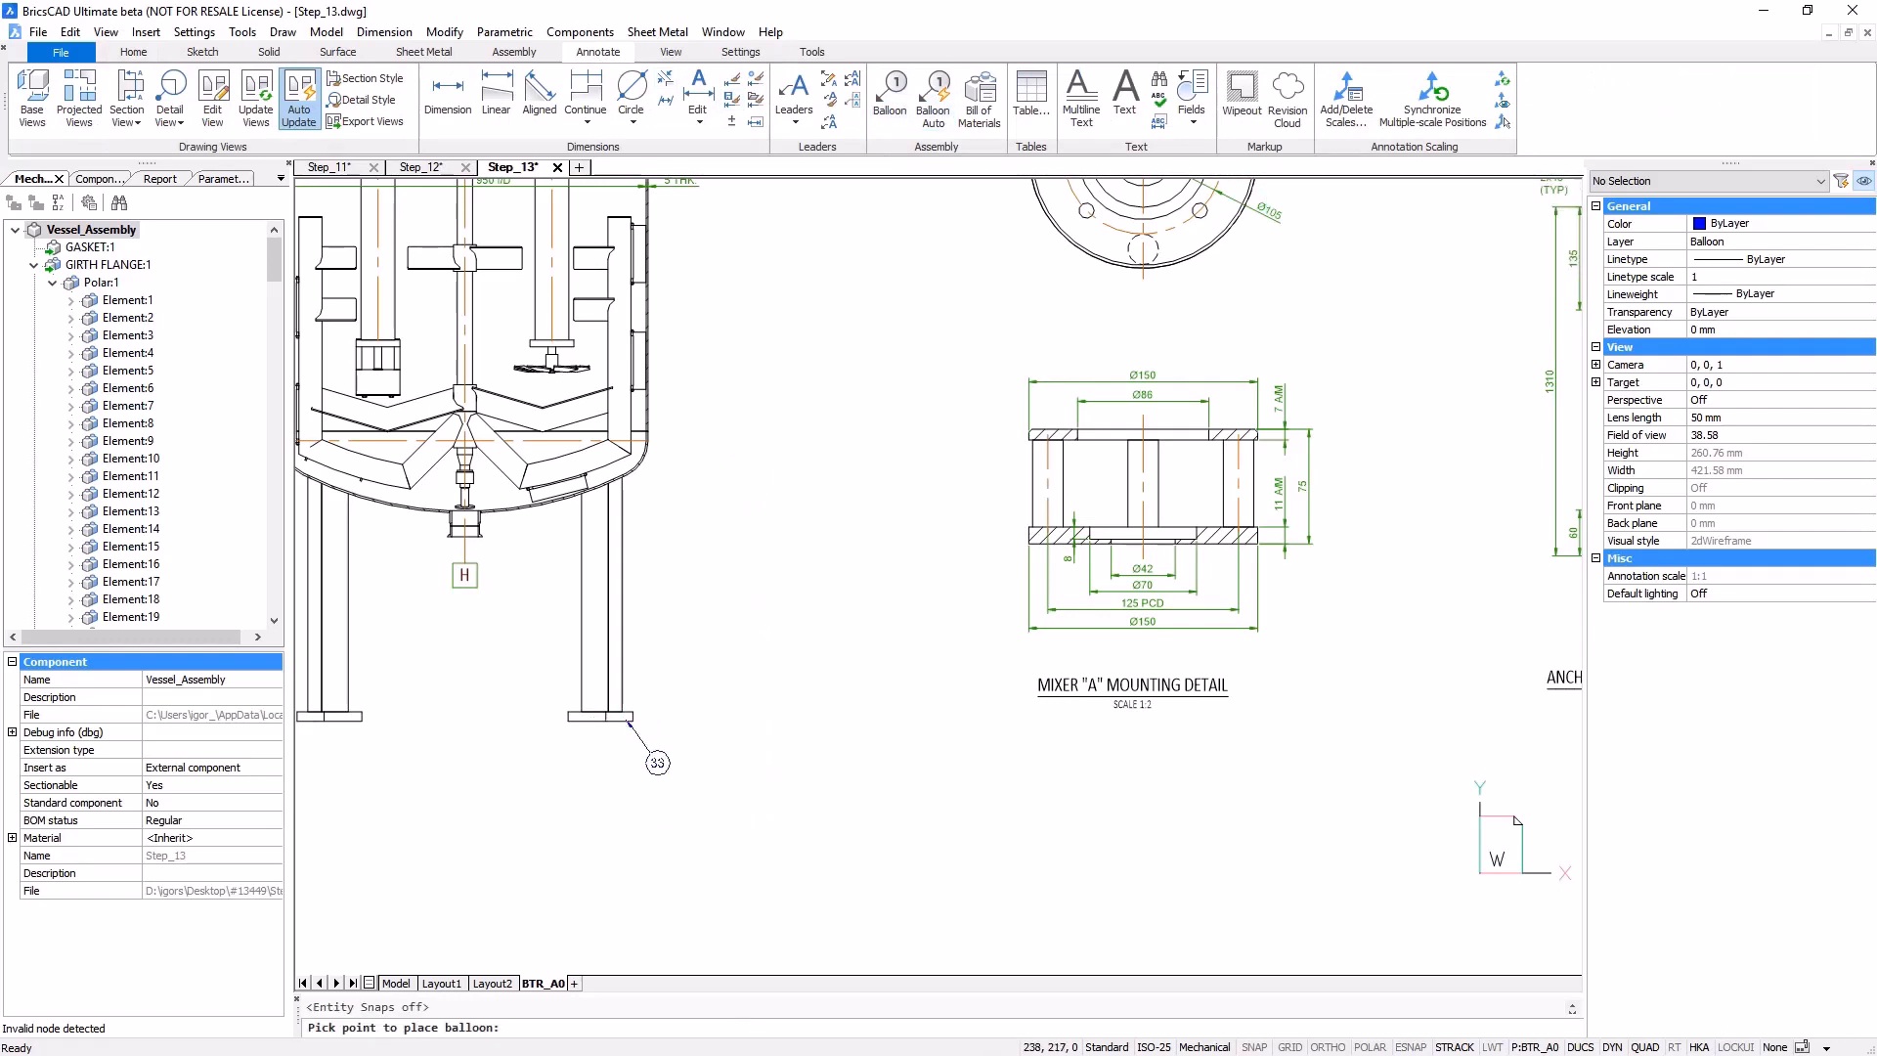
click(619, 634)
click(665, 657)
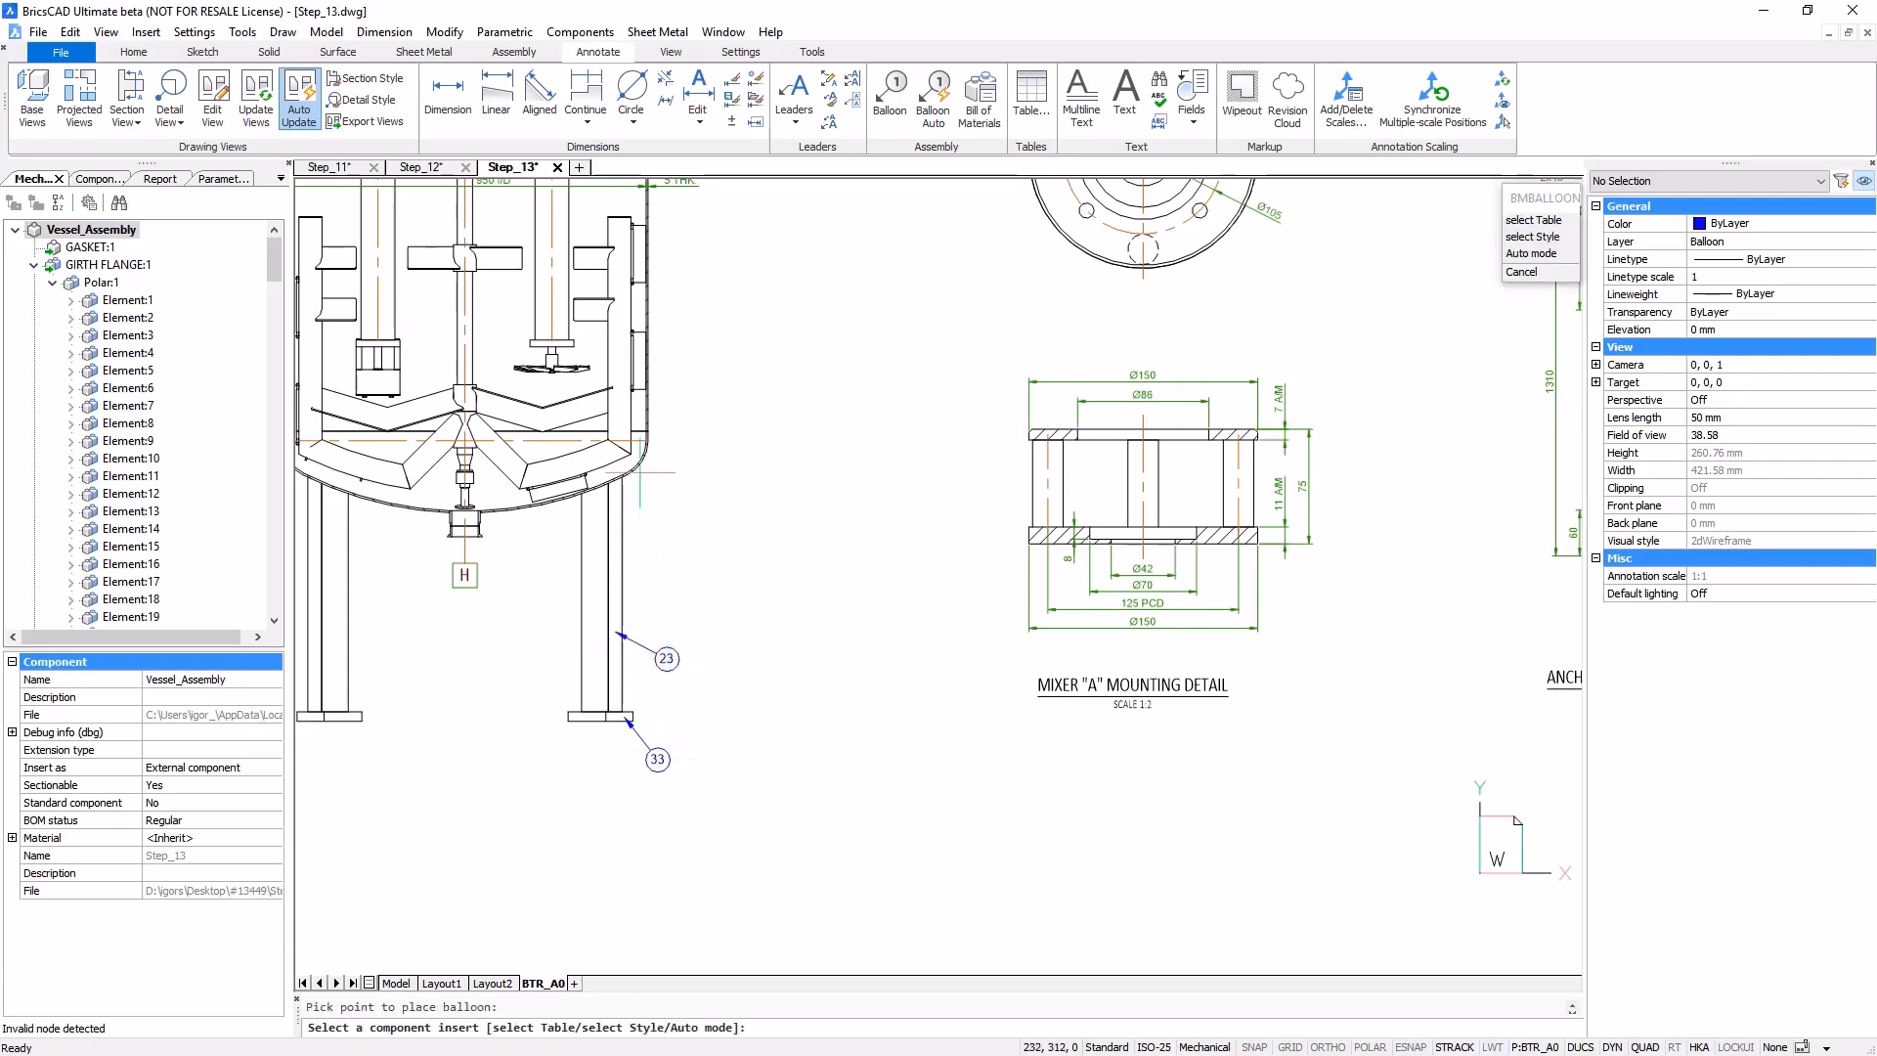
click(641, 468)
click(678, 500)
click(651, 414)
click(684, 420)
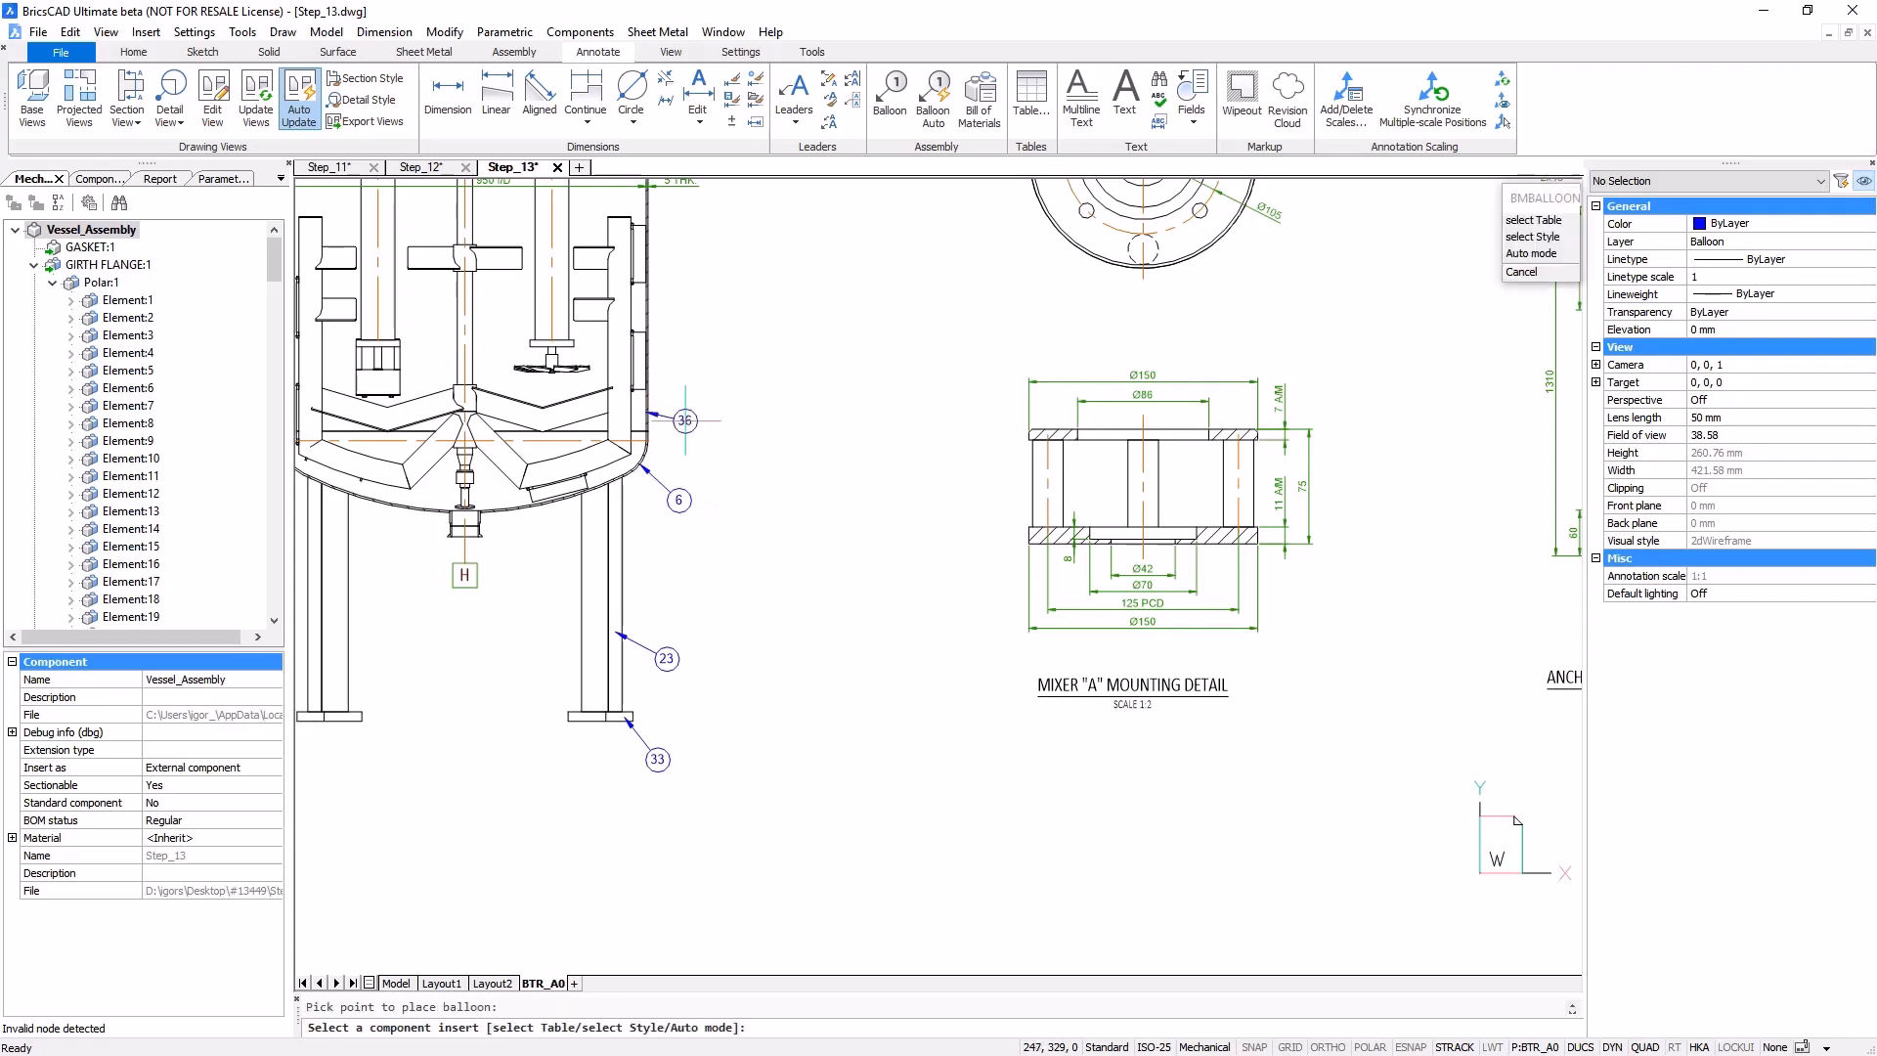
- Align the four balloons beside the right-hand leg vertically below the uppermost one, with Ortho on
click(853, 81)
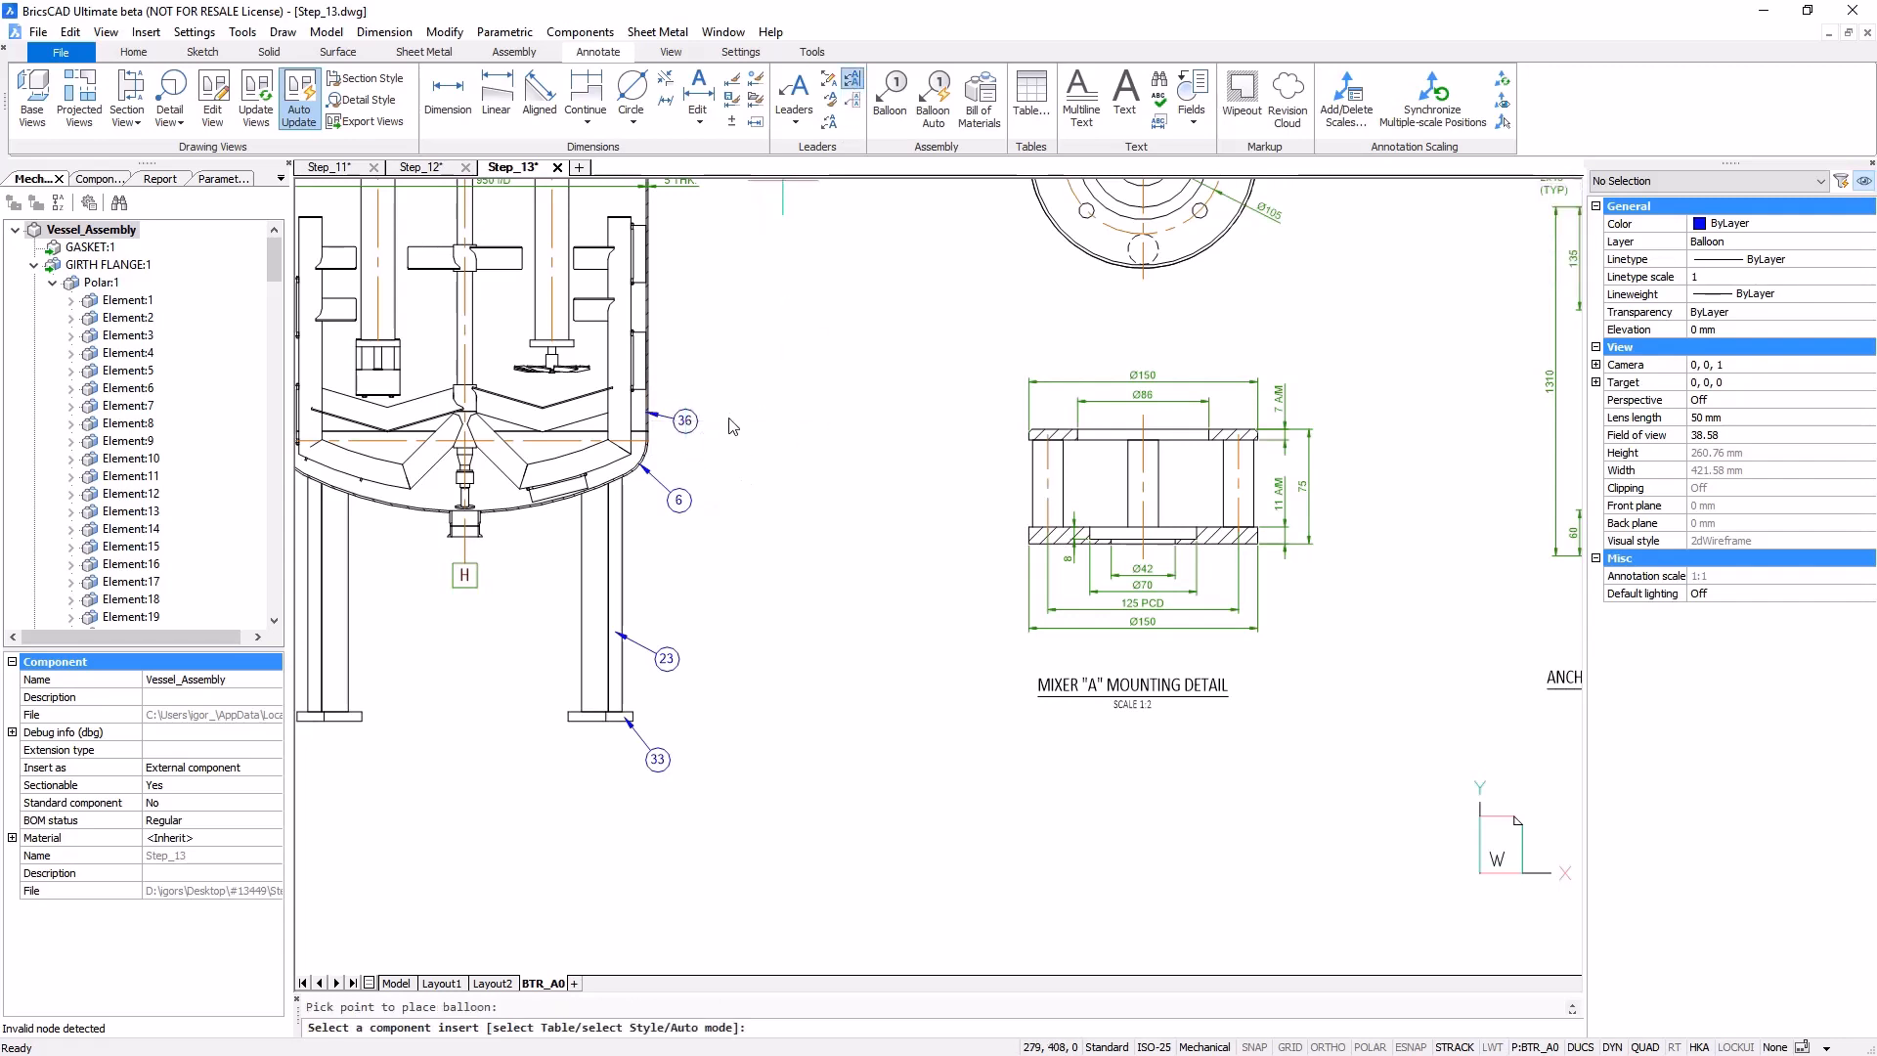
drag(732, 387, 665, 801)
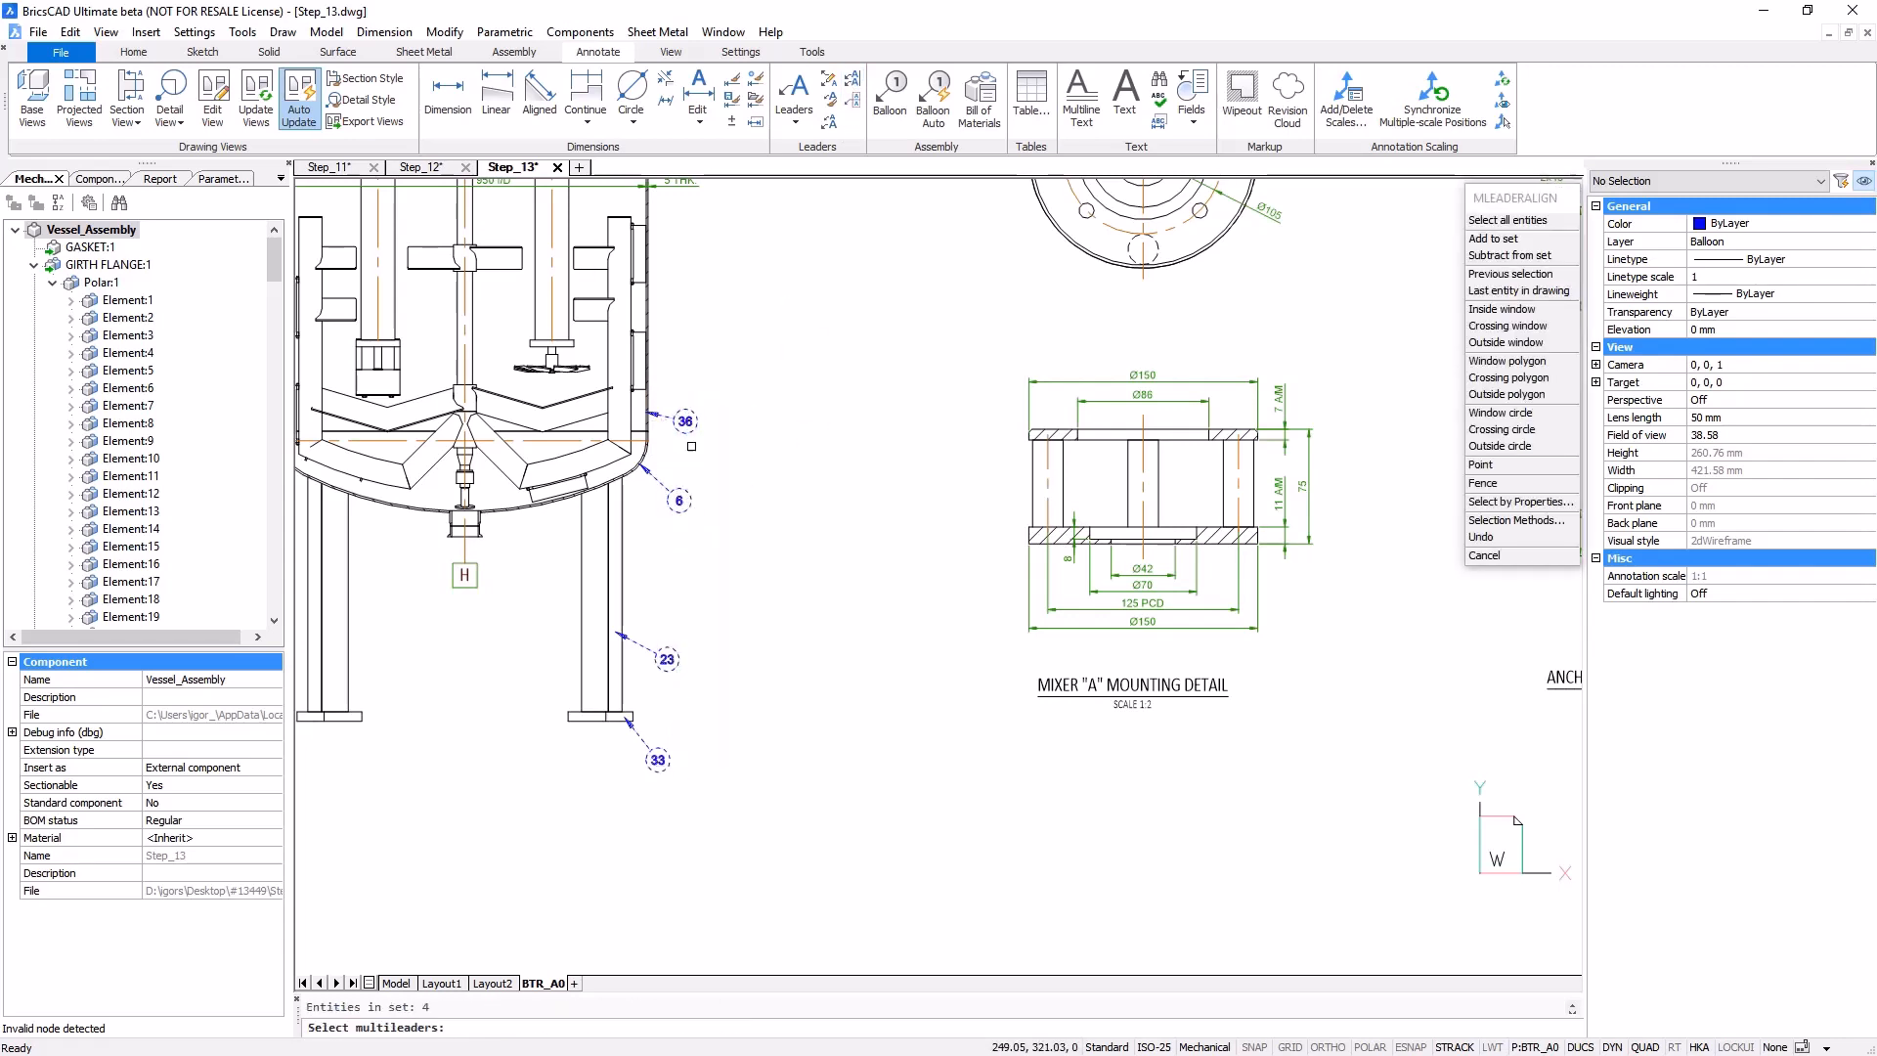
key(Return)
click(684, 420)
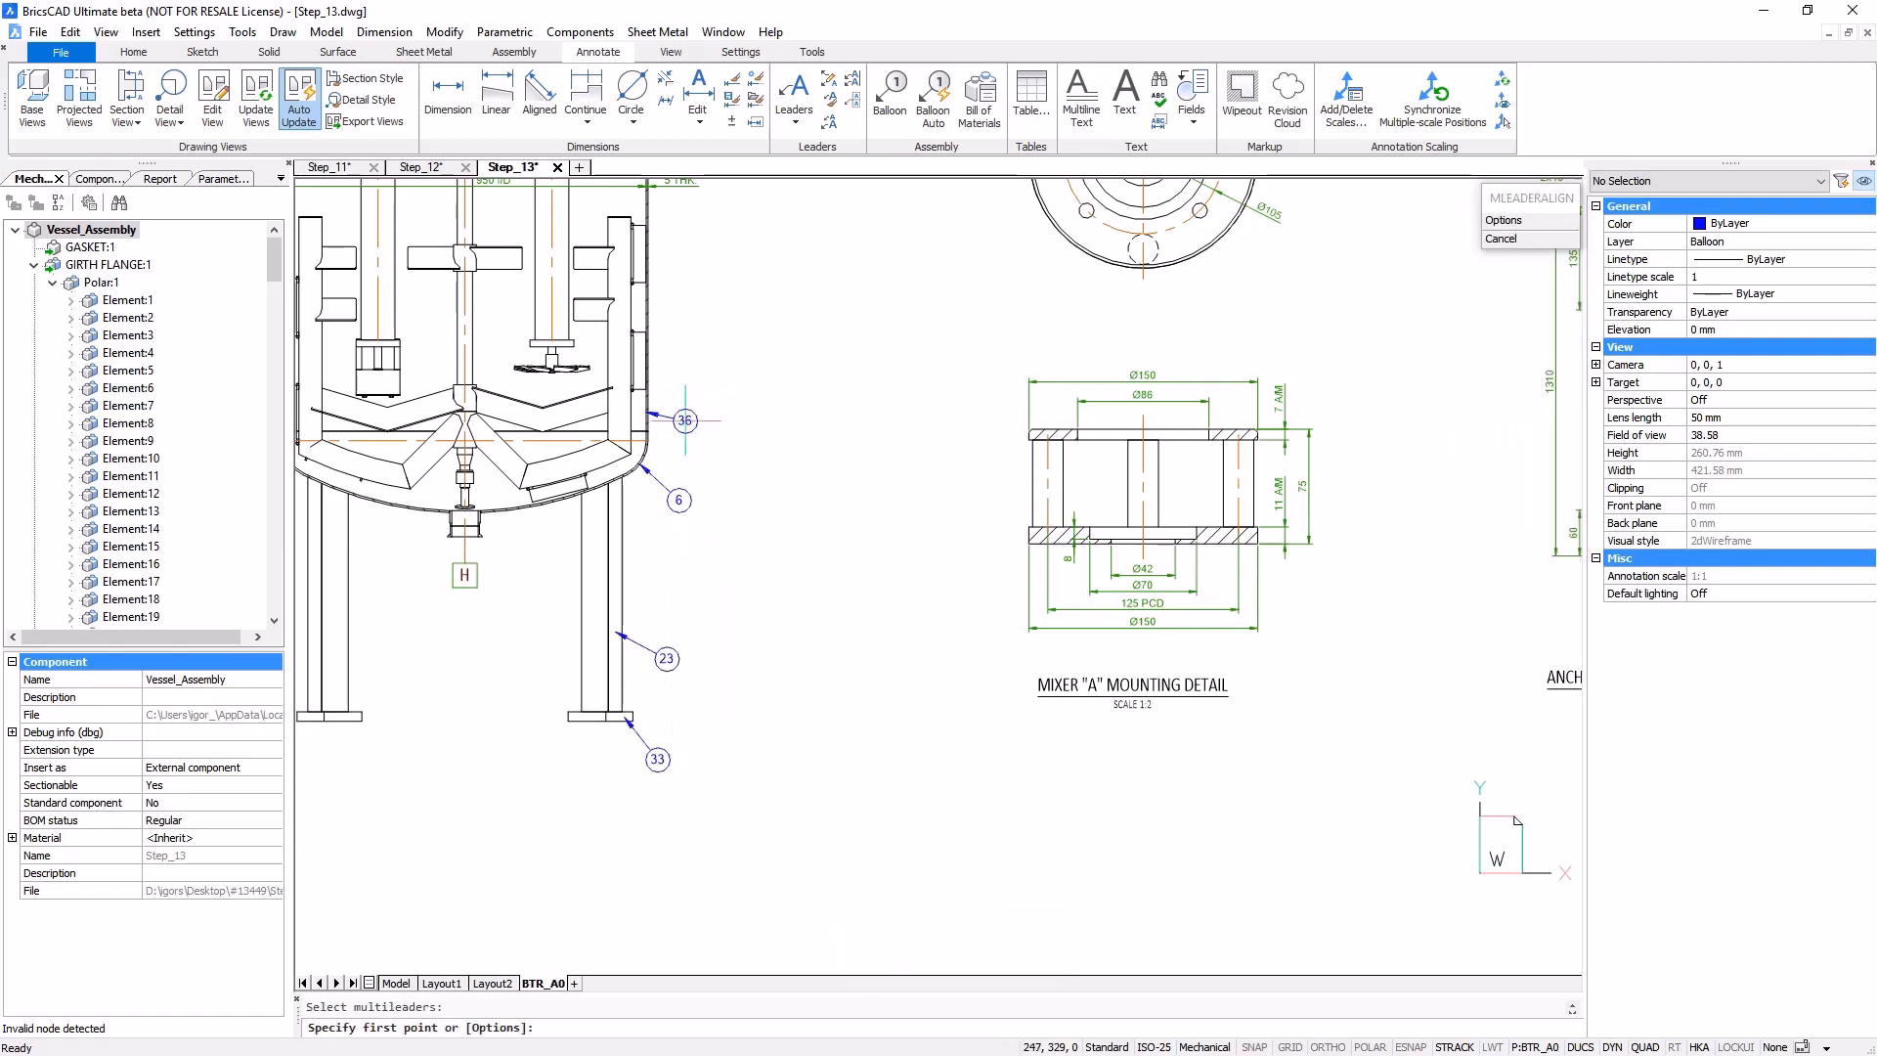
key(F8)
click(735, 628)
- With Ortho off, place balloons on the nozzle H pipe, its ferrule and the agitator shaft support above it
scroll(734, 618, up, 4)
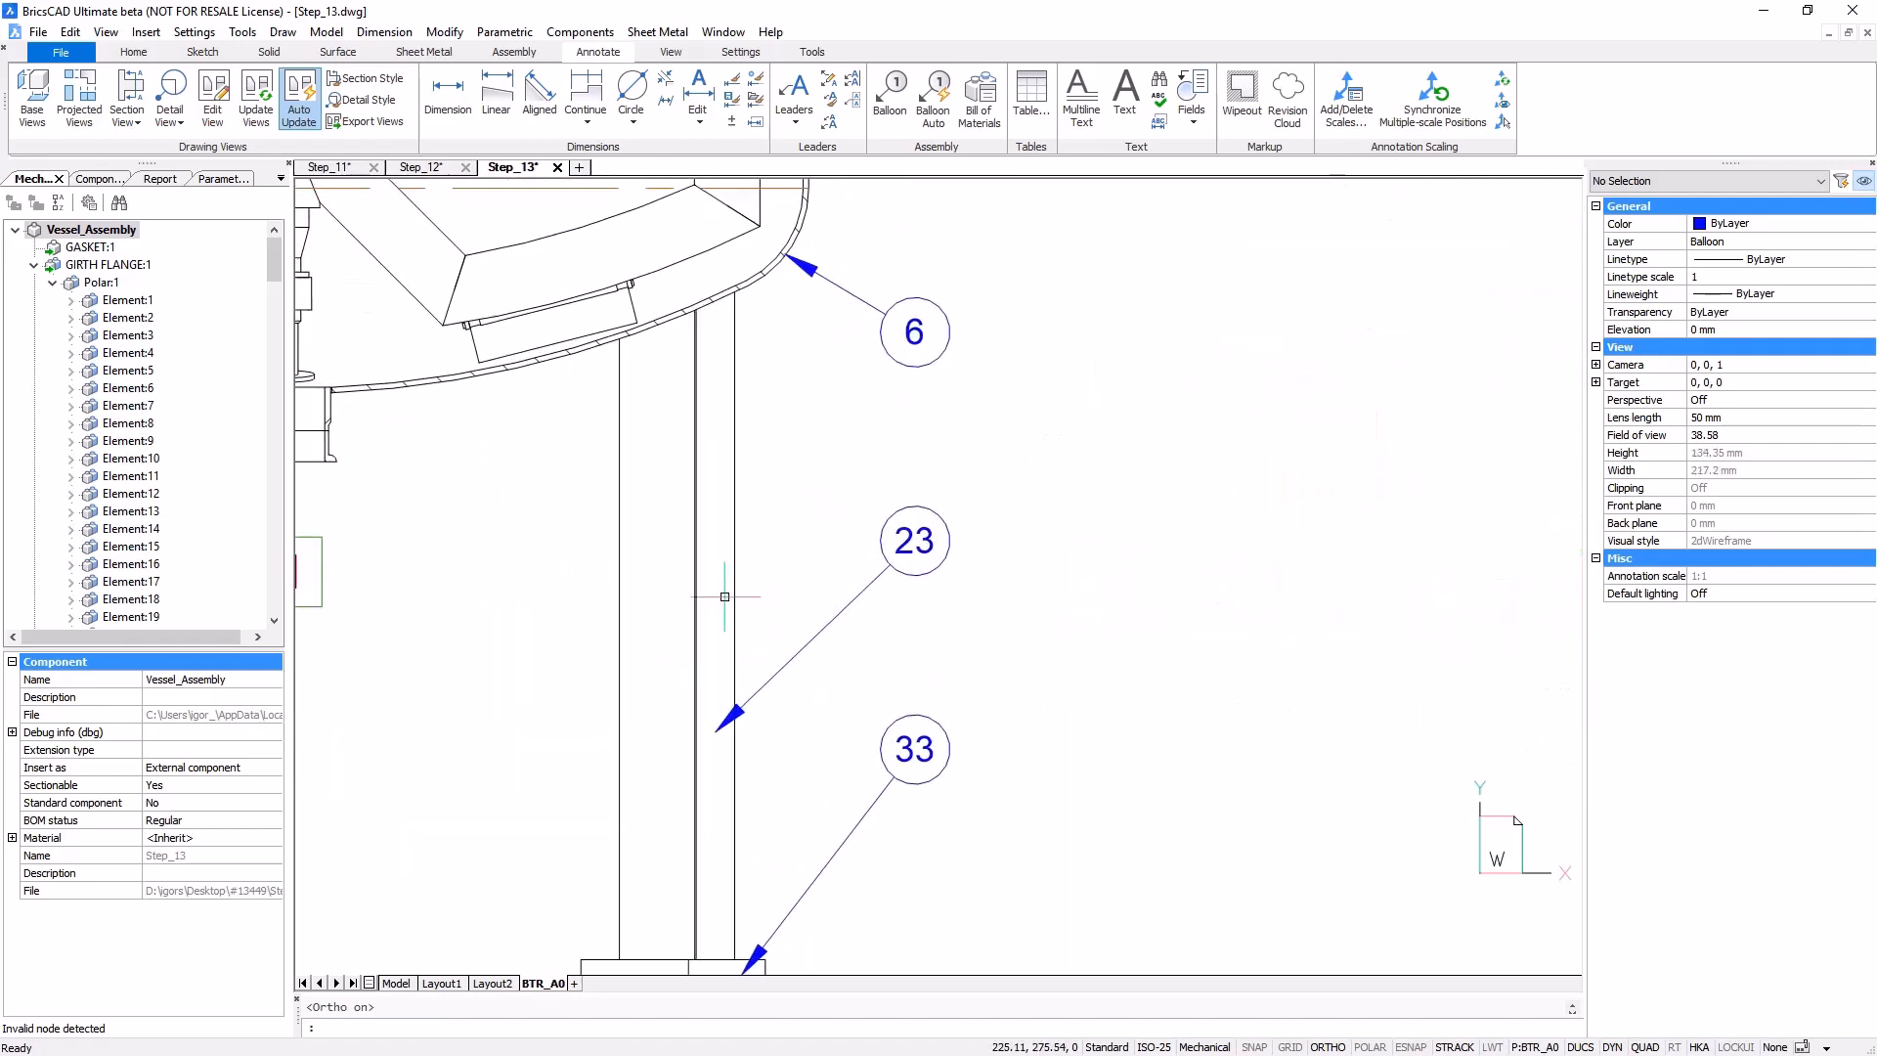
middle_drag(725, 598, 1227, 598)
click(890, 93)
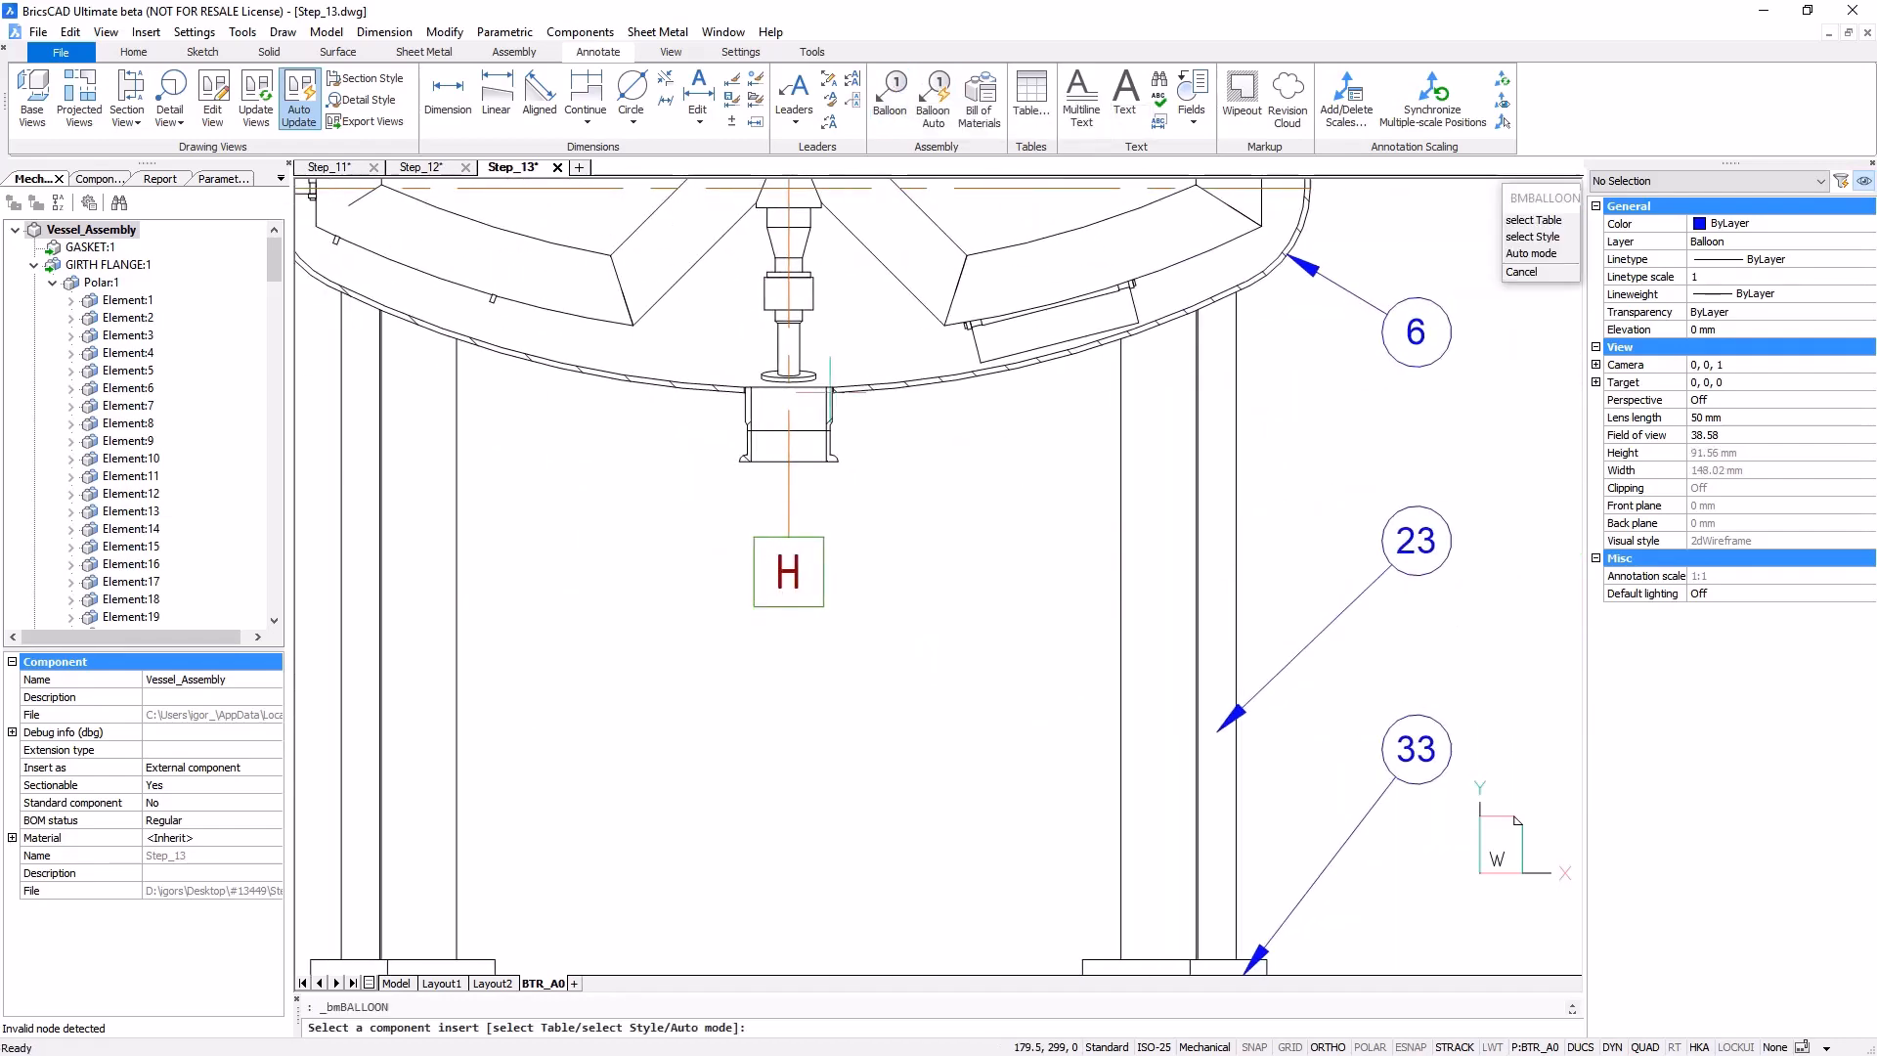
key(F8)
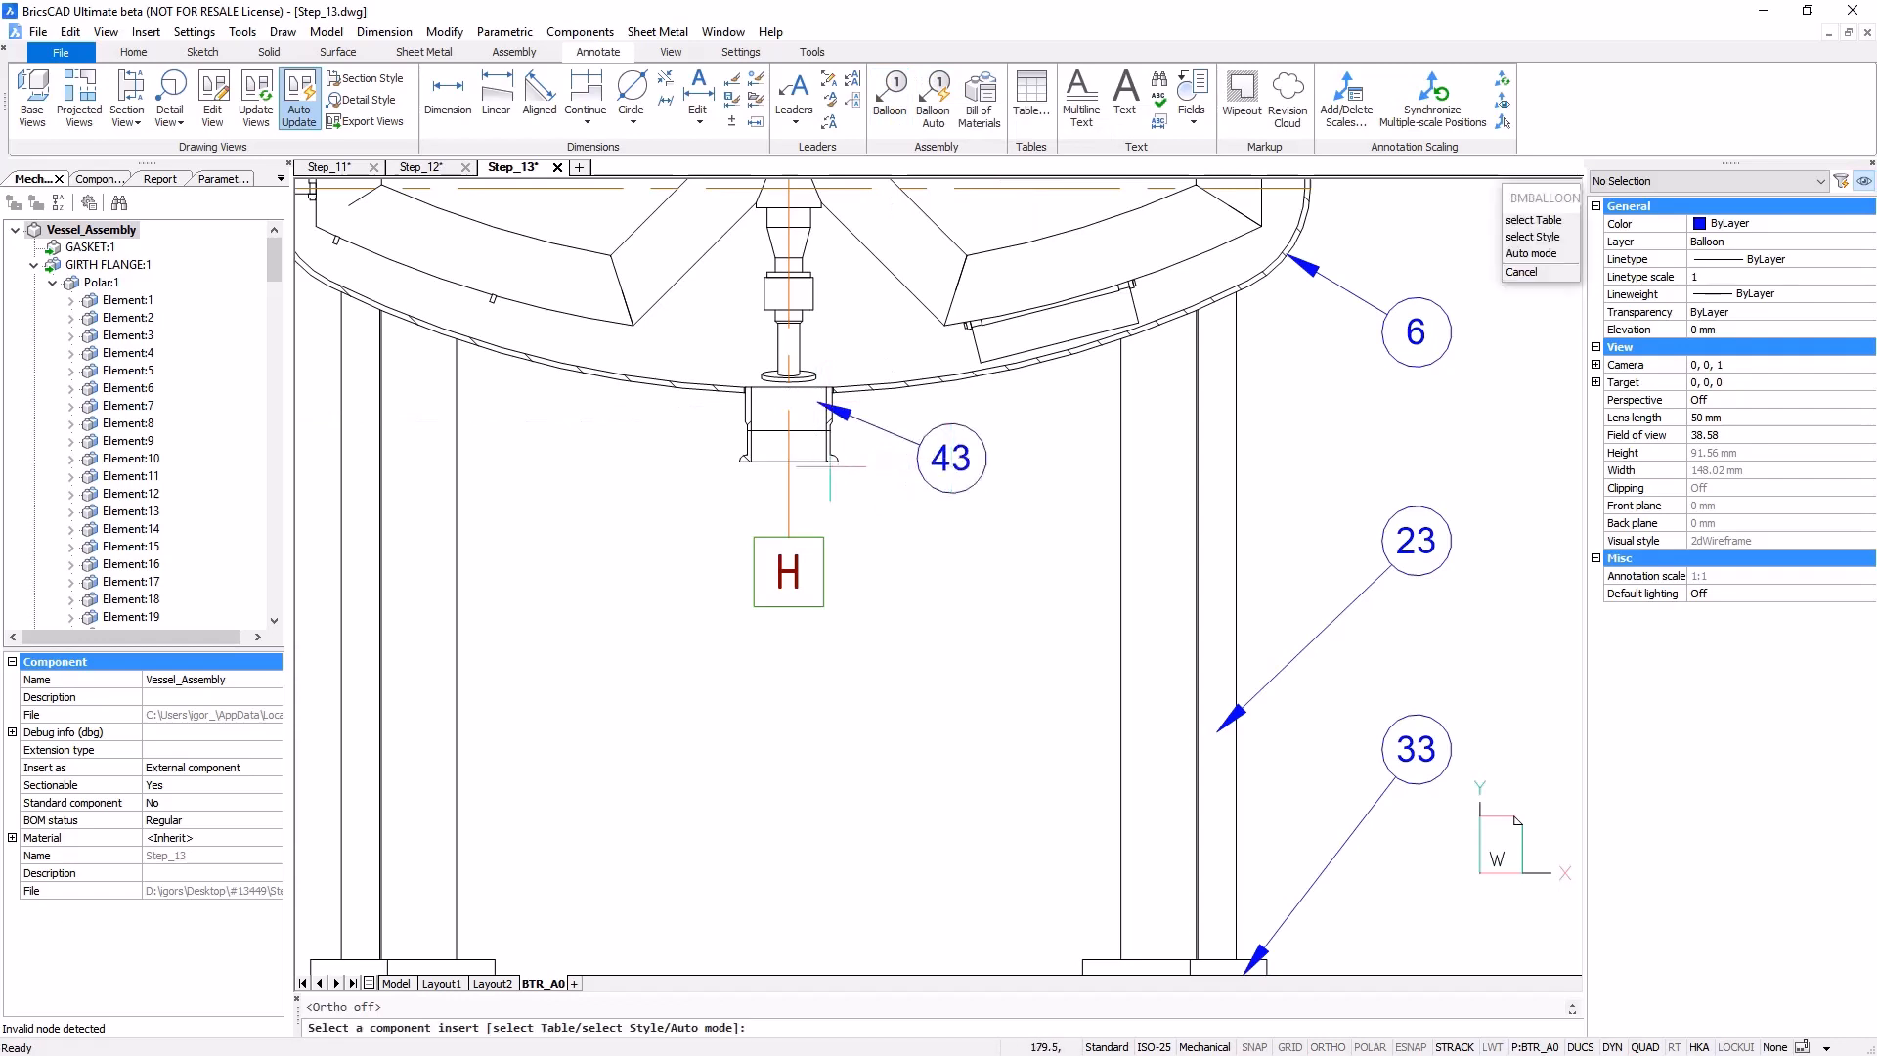
click(812, 450)
click(930, 553)
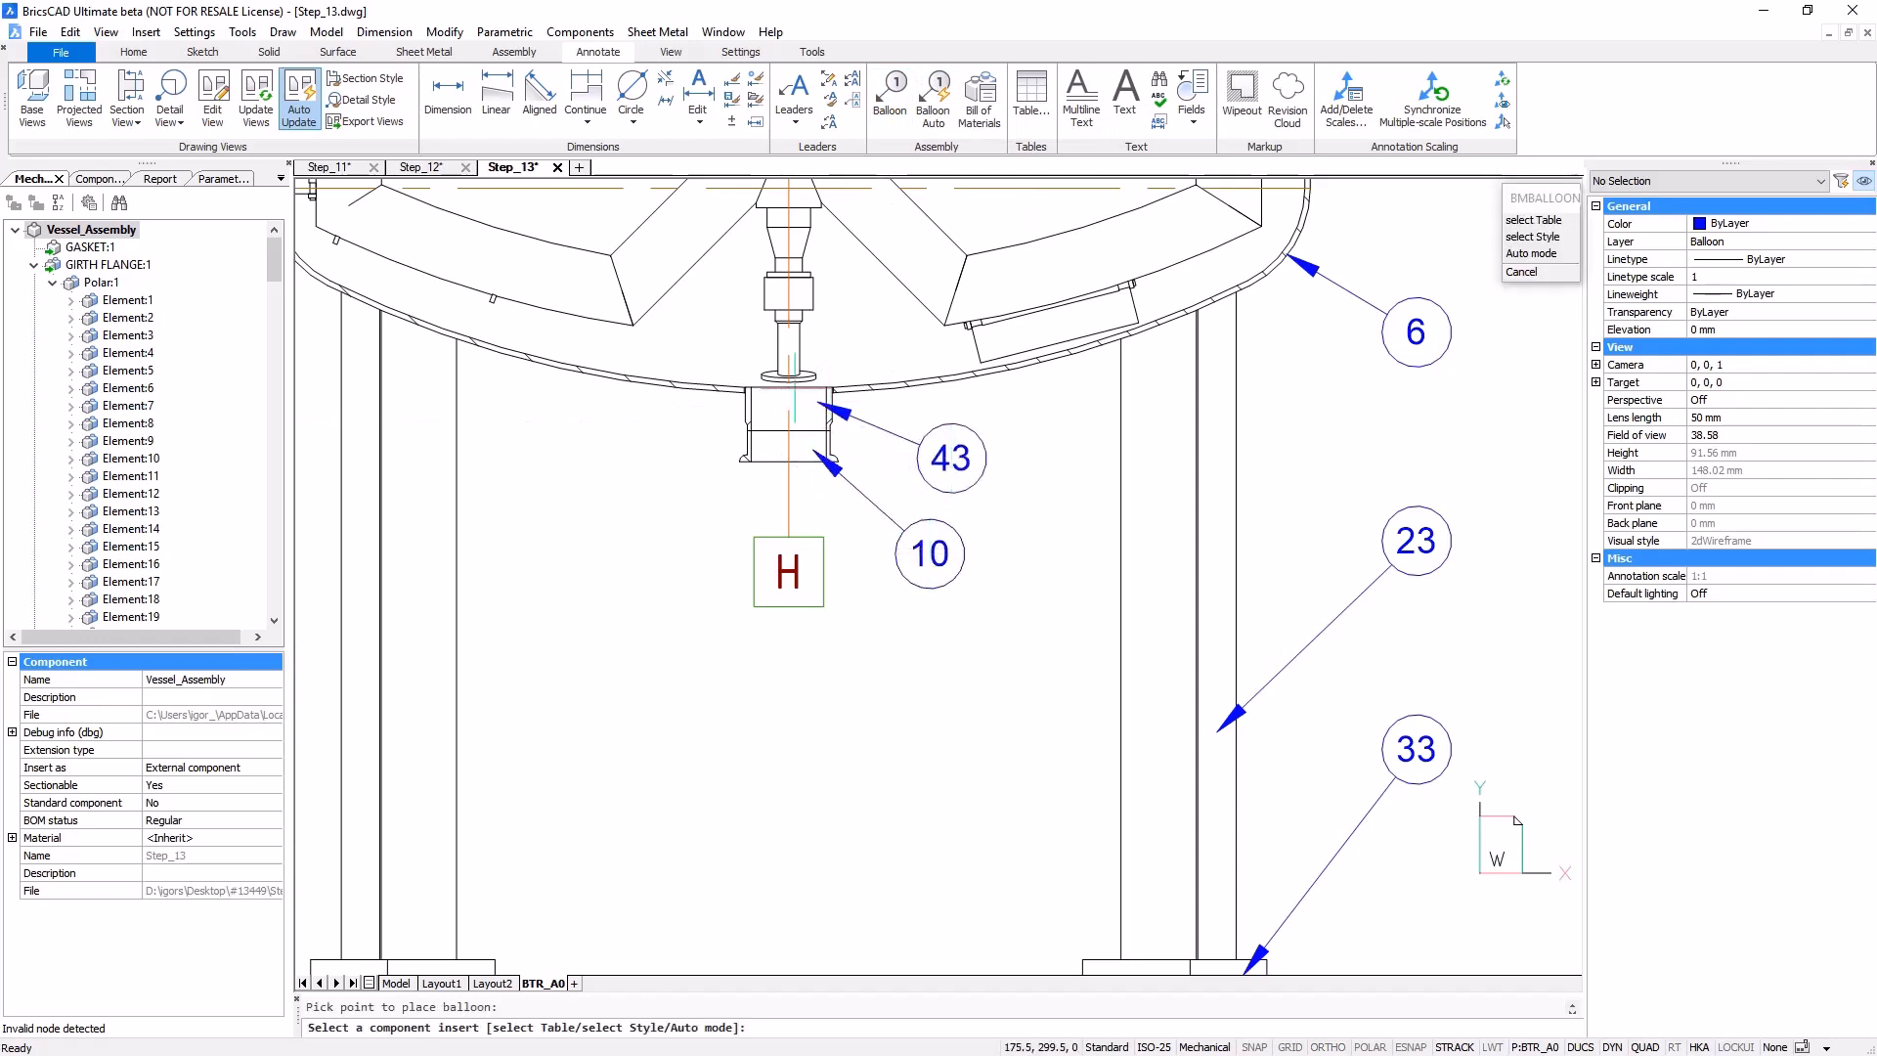
click(769, 361)
click(665, 452)
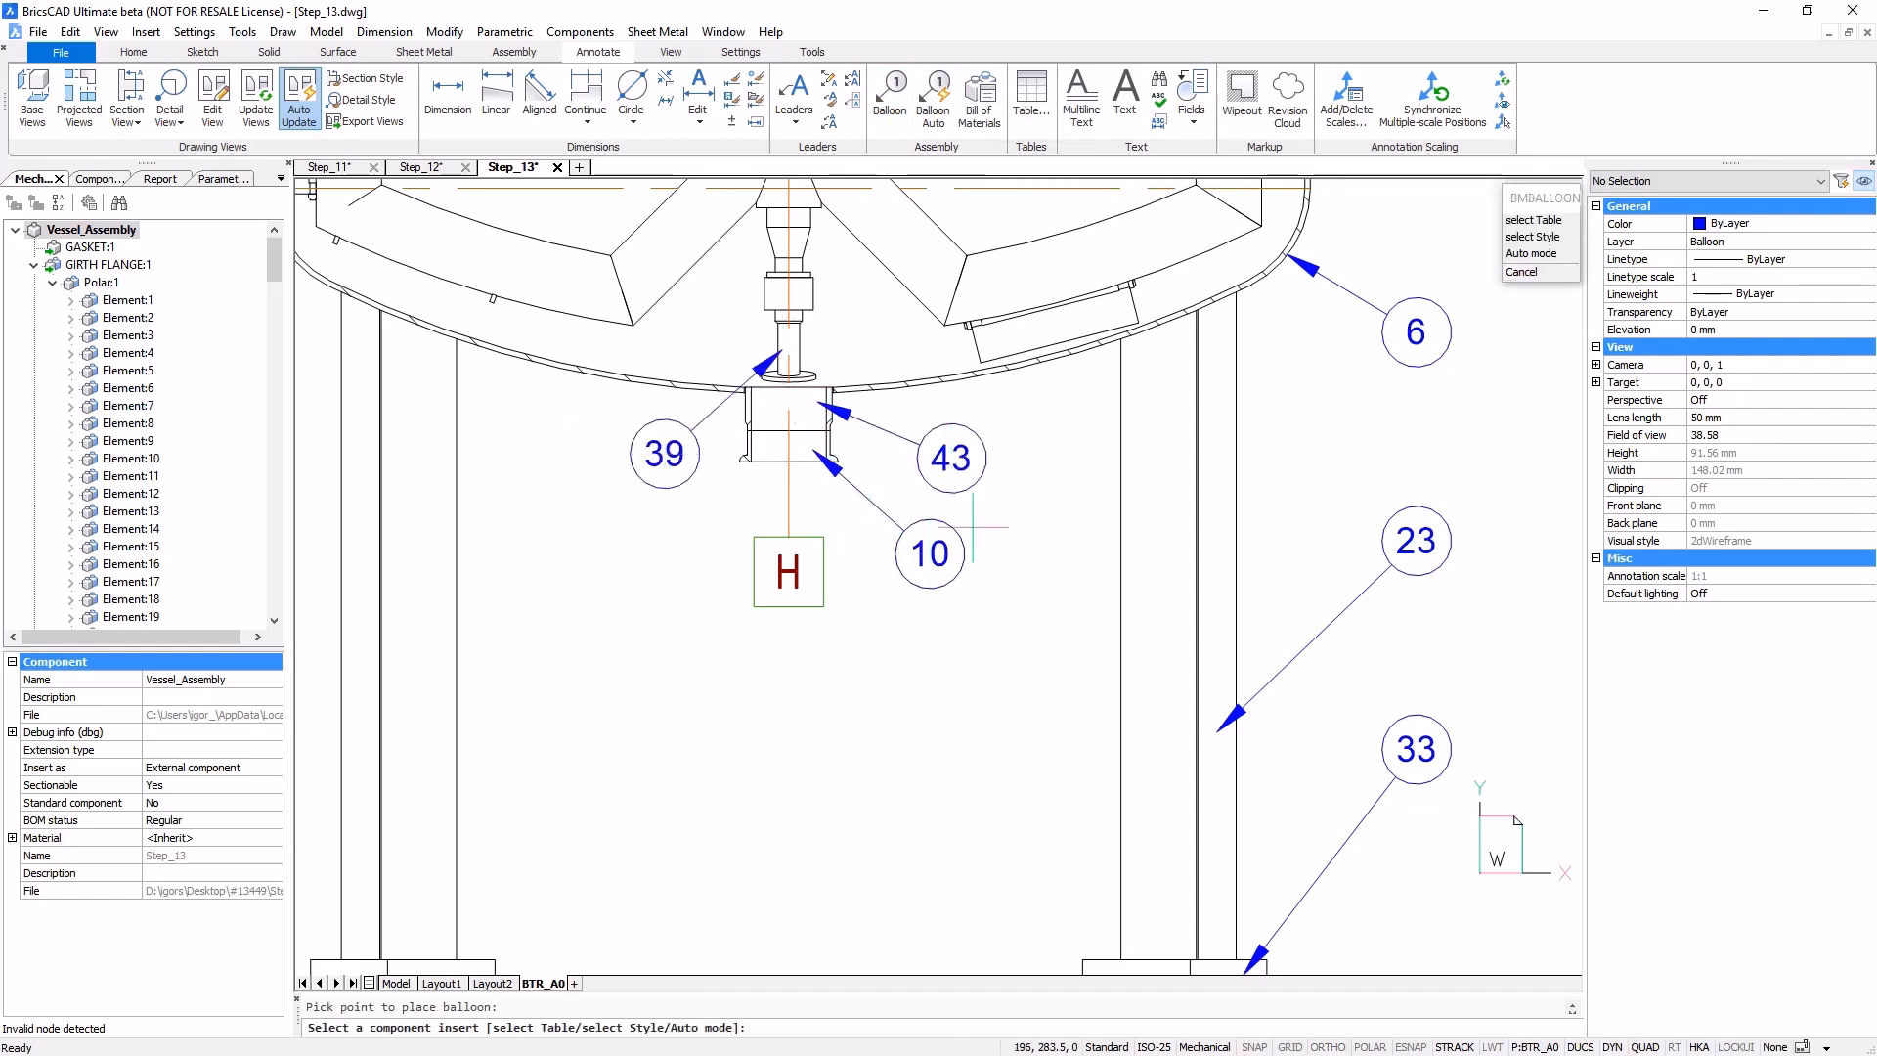
- Place two balloons on the fastener parts under the right-hand end of mixer B's mounting flange
middle_drag(1031, 520, 1032, 939)
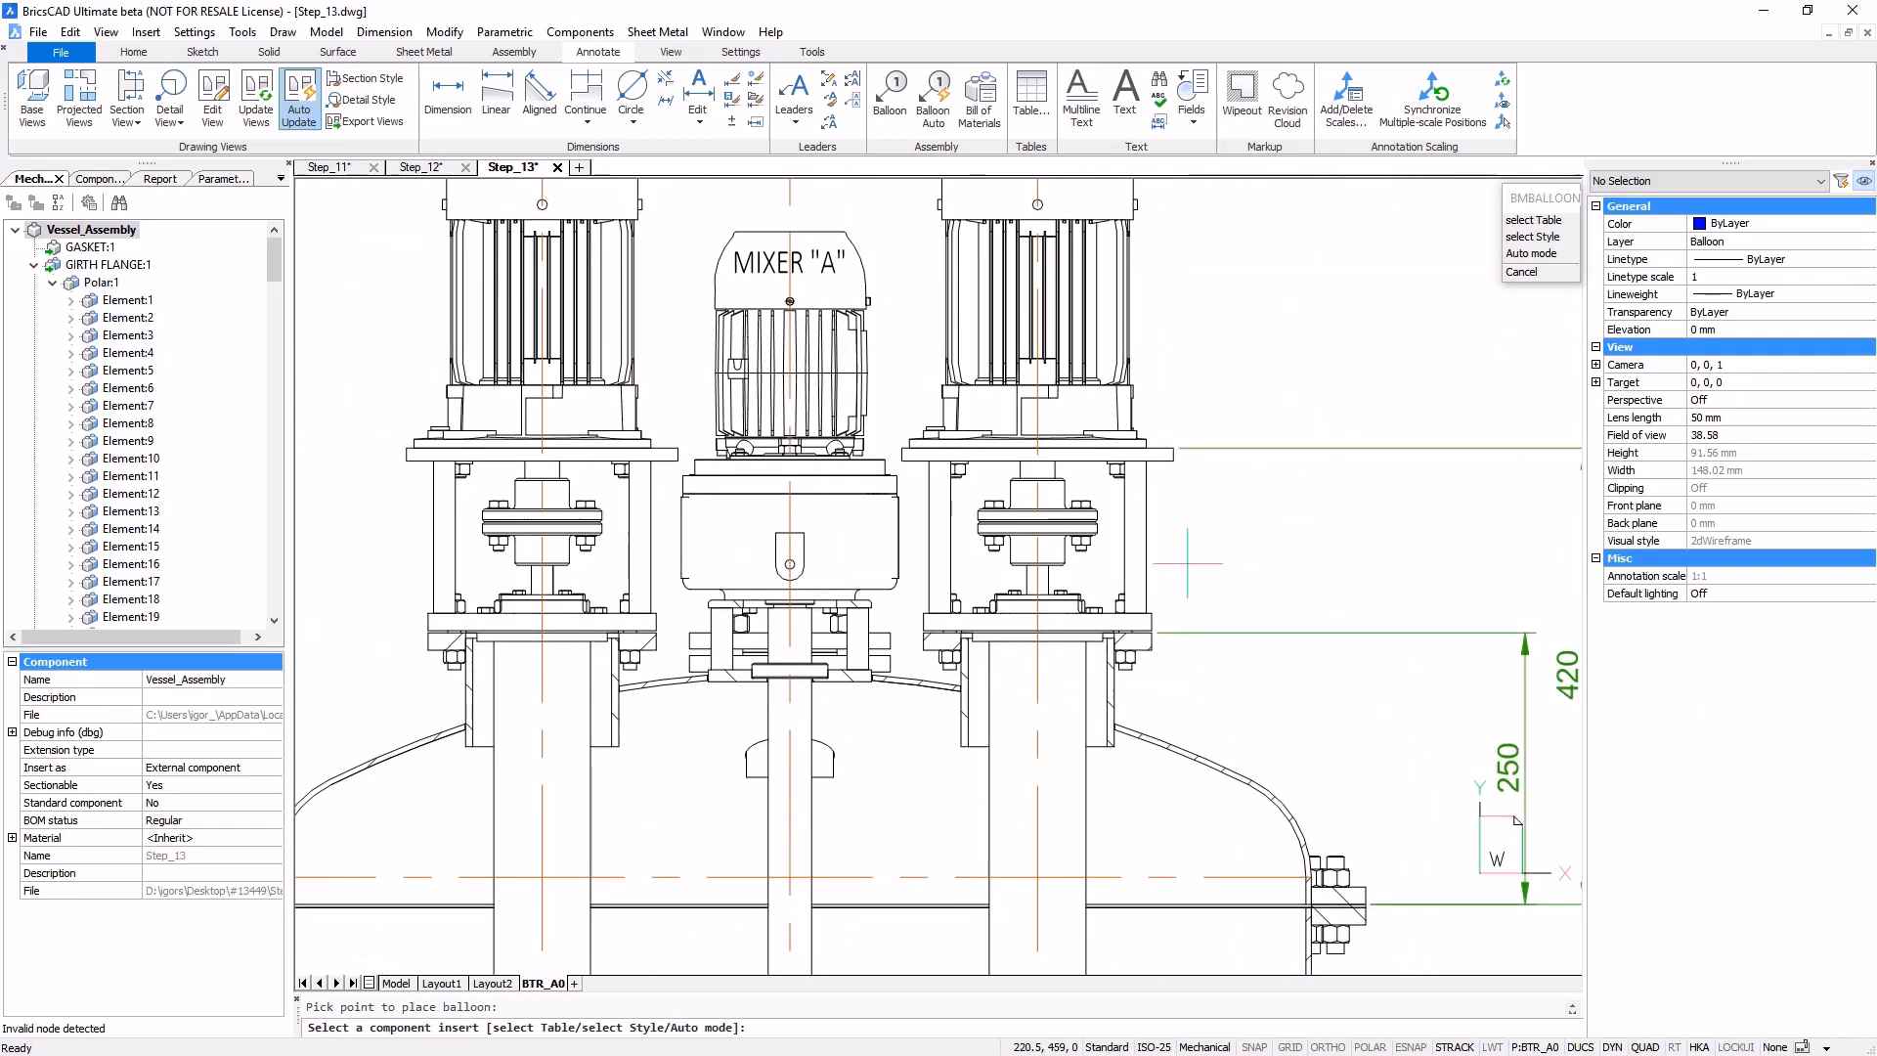
click(1131, 668)
click(1273, 719)
click(1129, 657)
click(1360, 702)
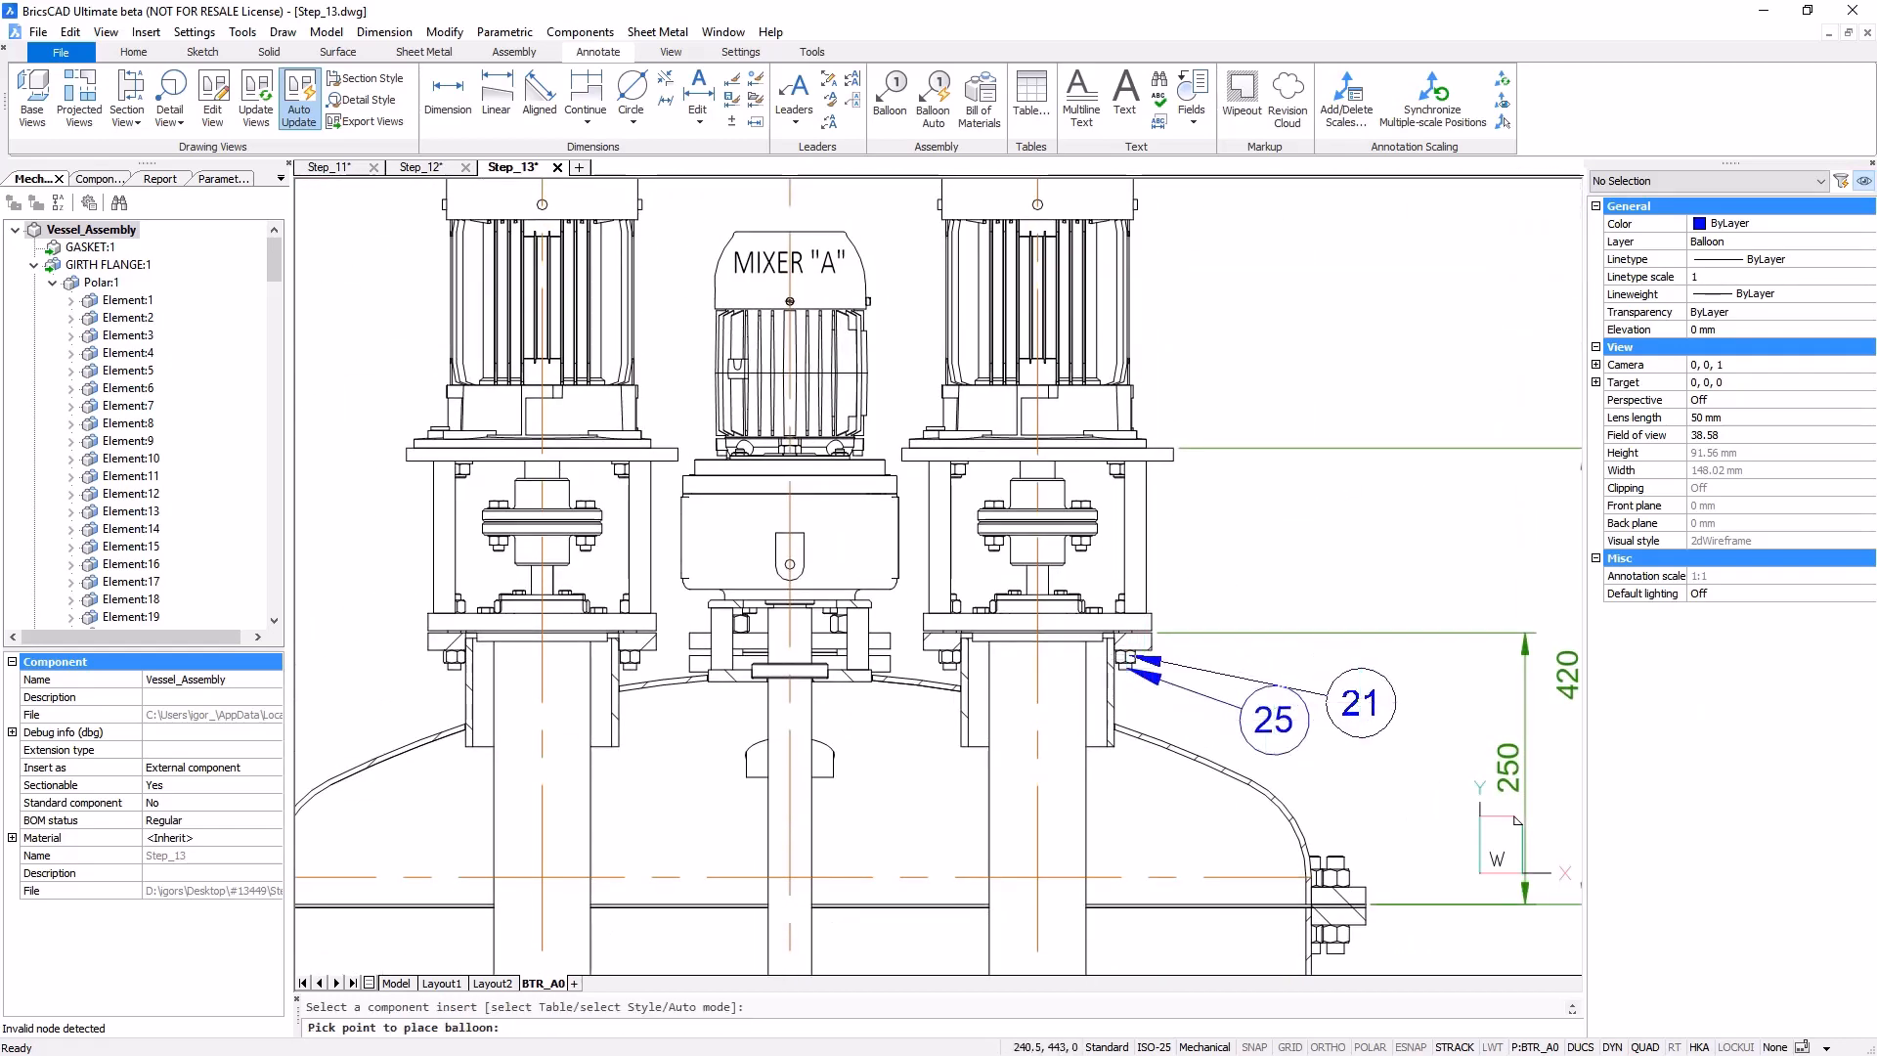
key(Escape)
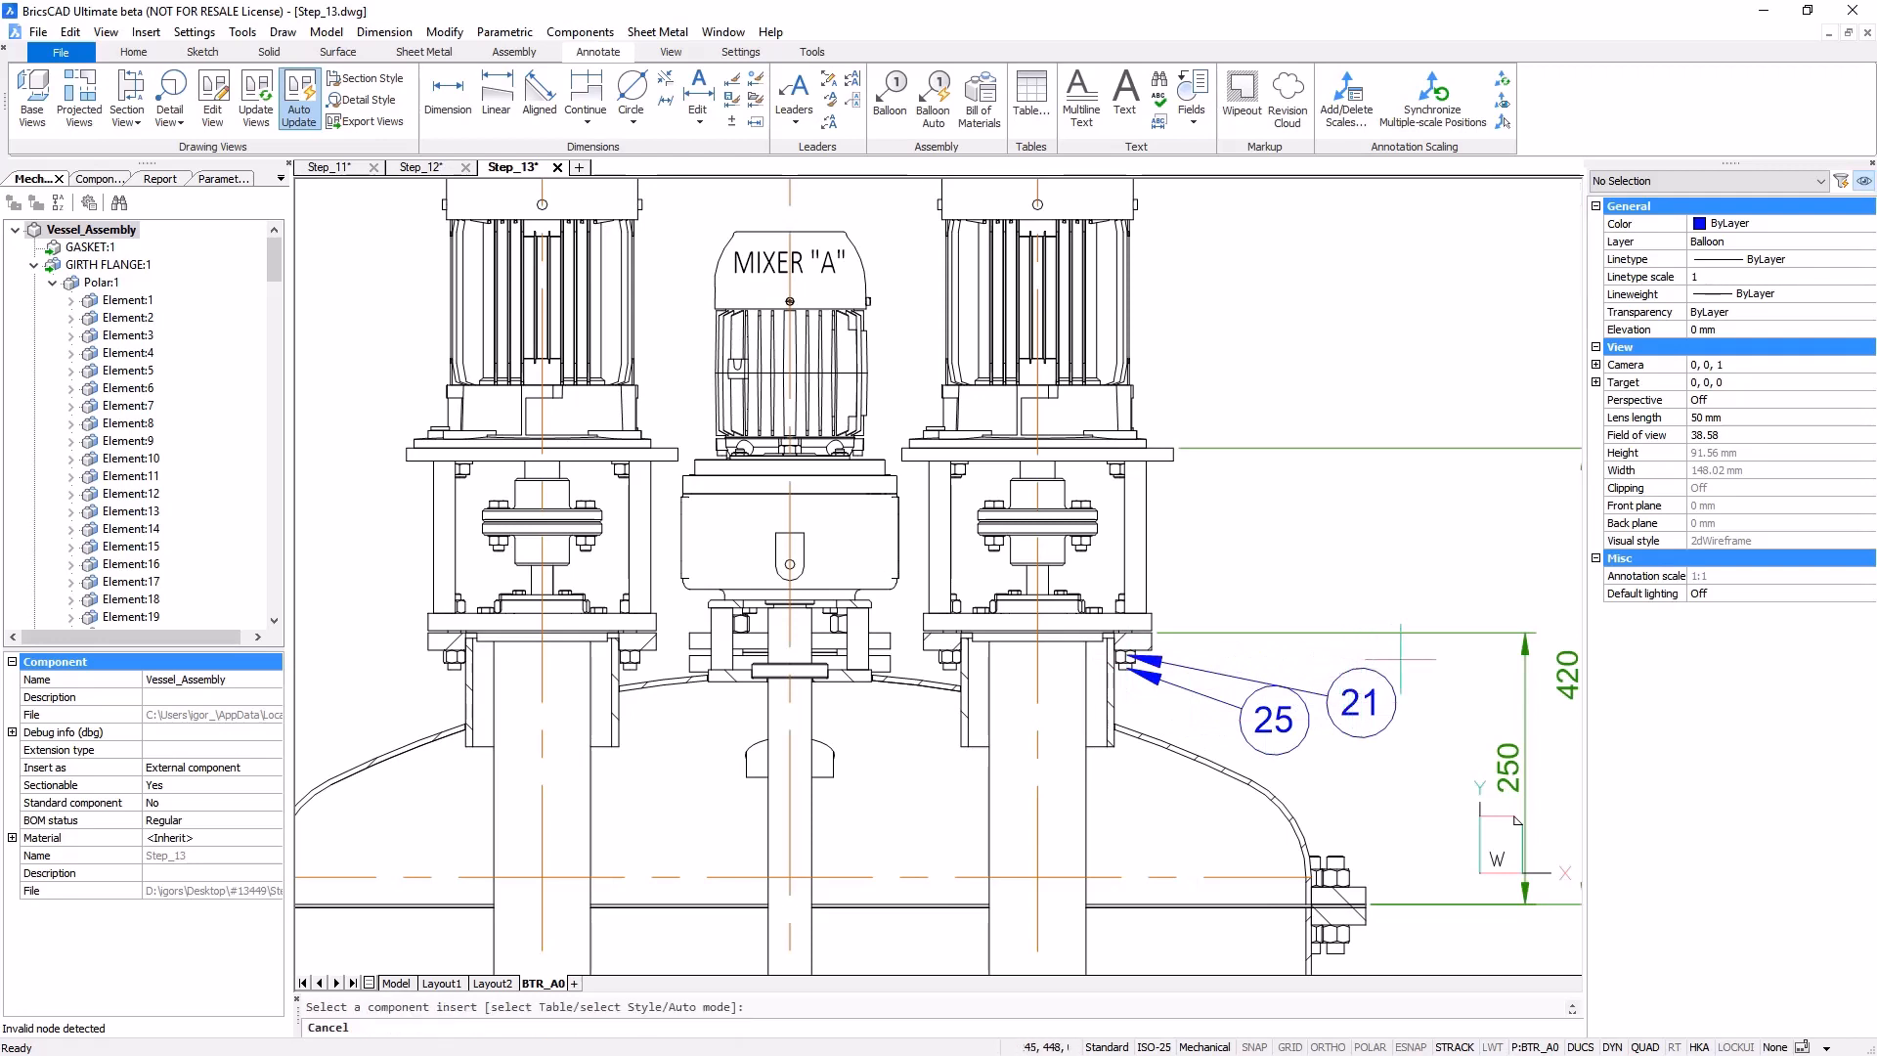
- Collect the two fastener balloons under mixer B into one horizontal multileader placed beside the flange
click(1413, 679)
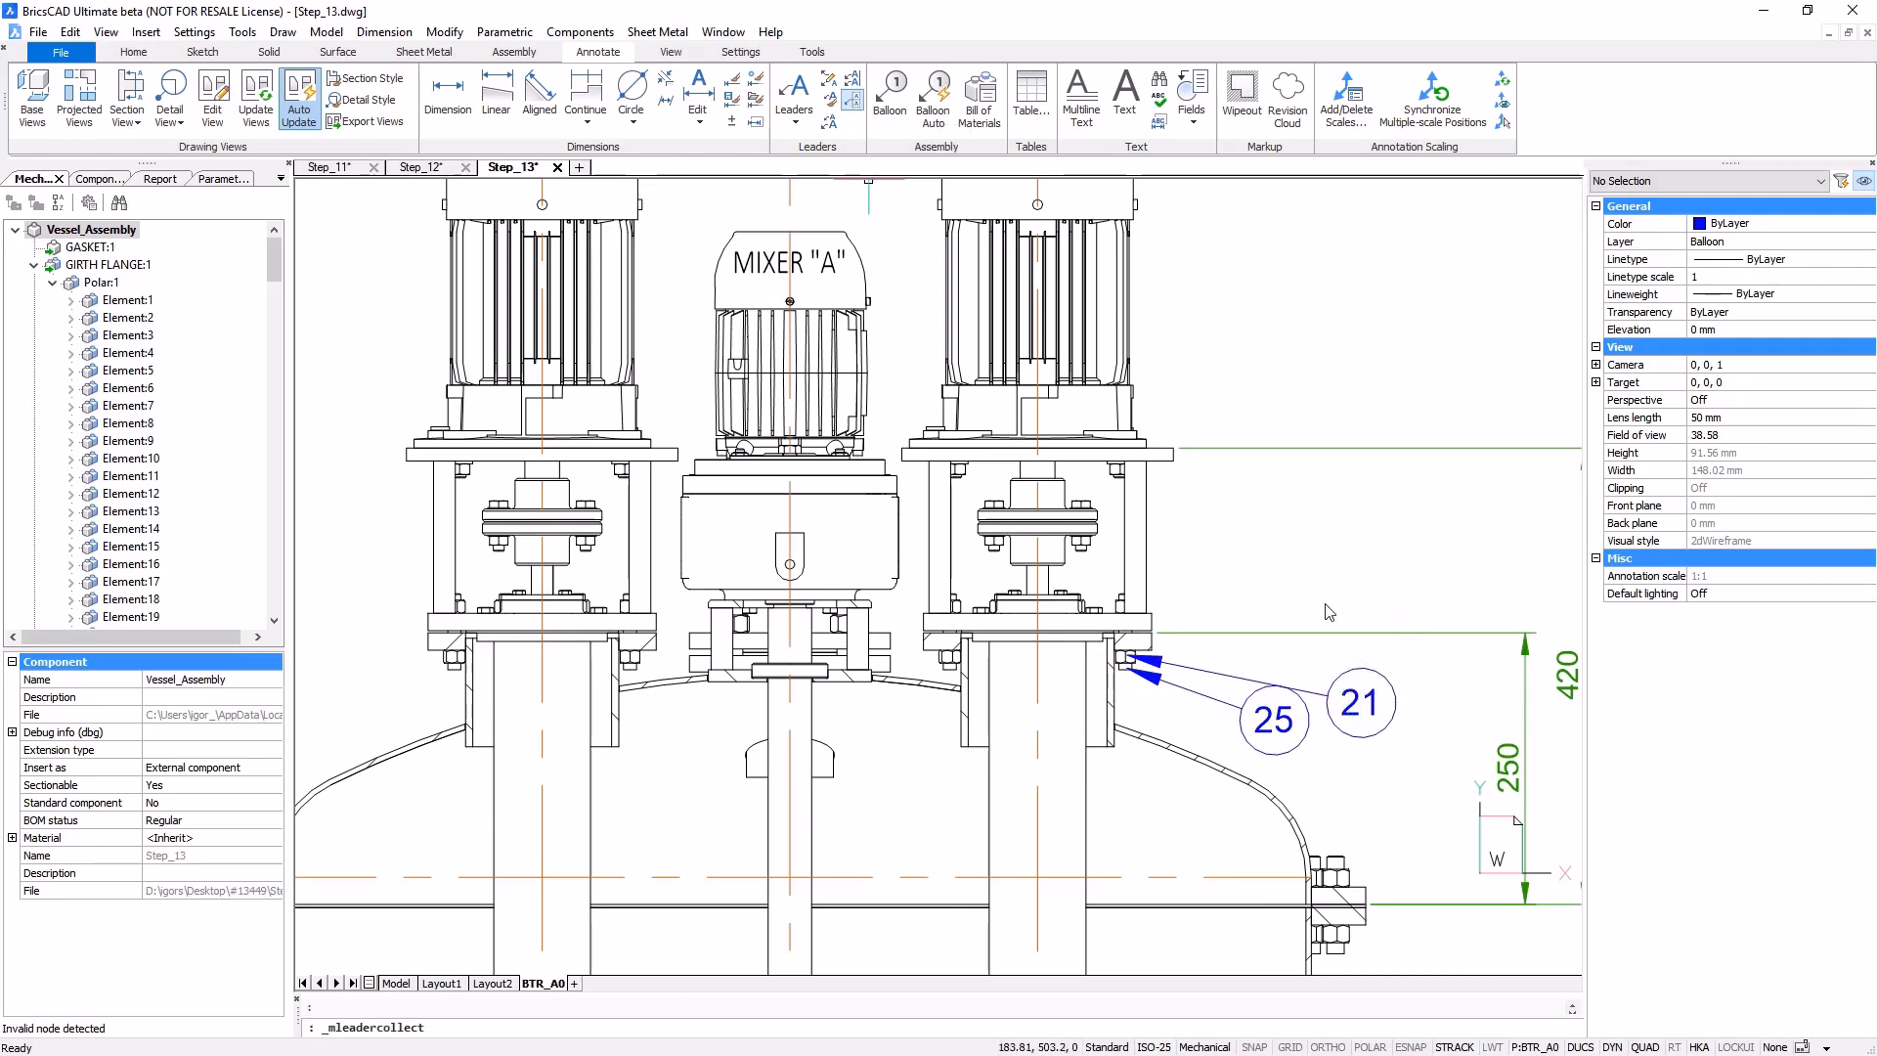
click(1282, 728)
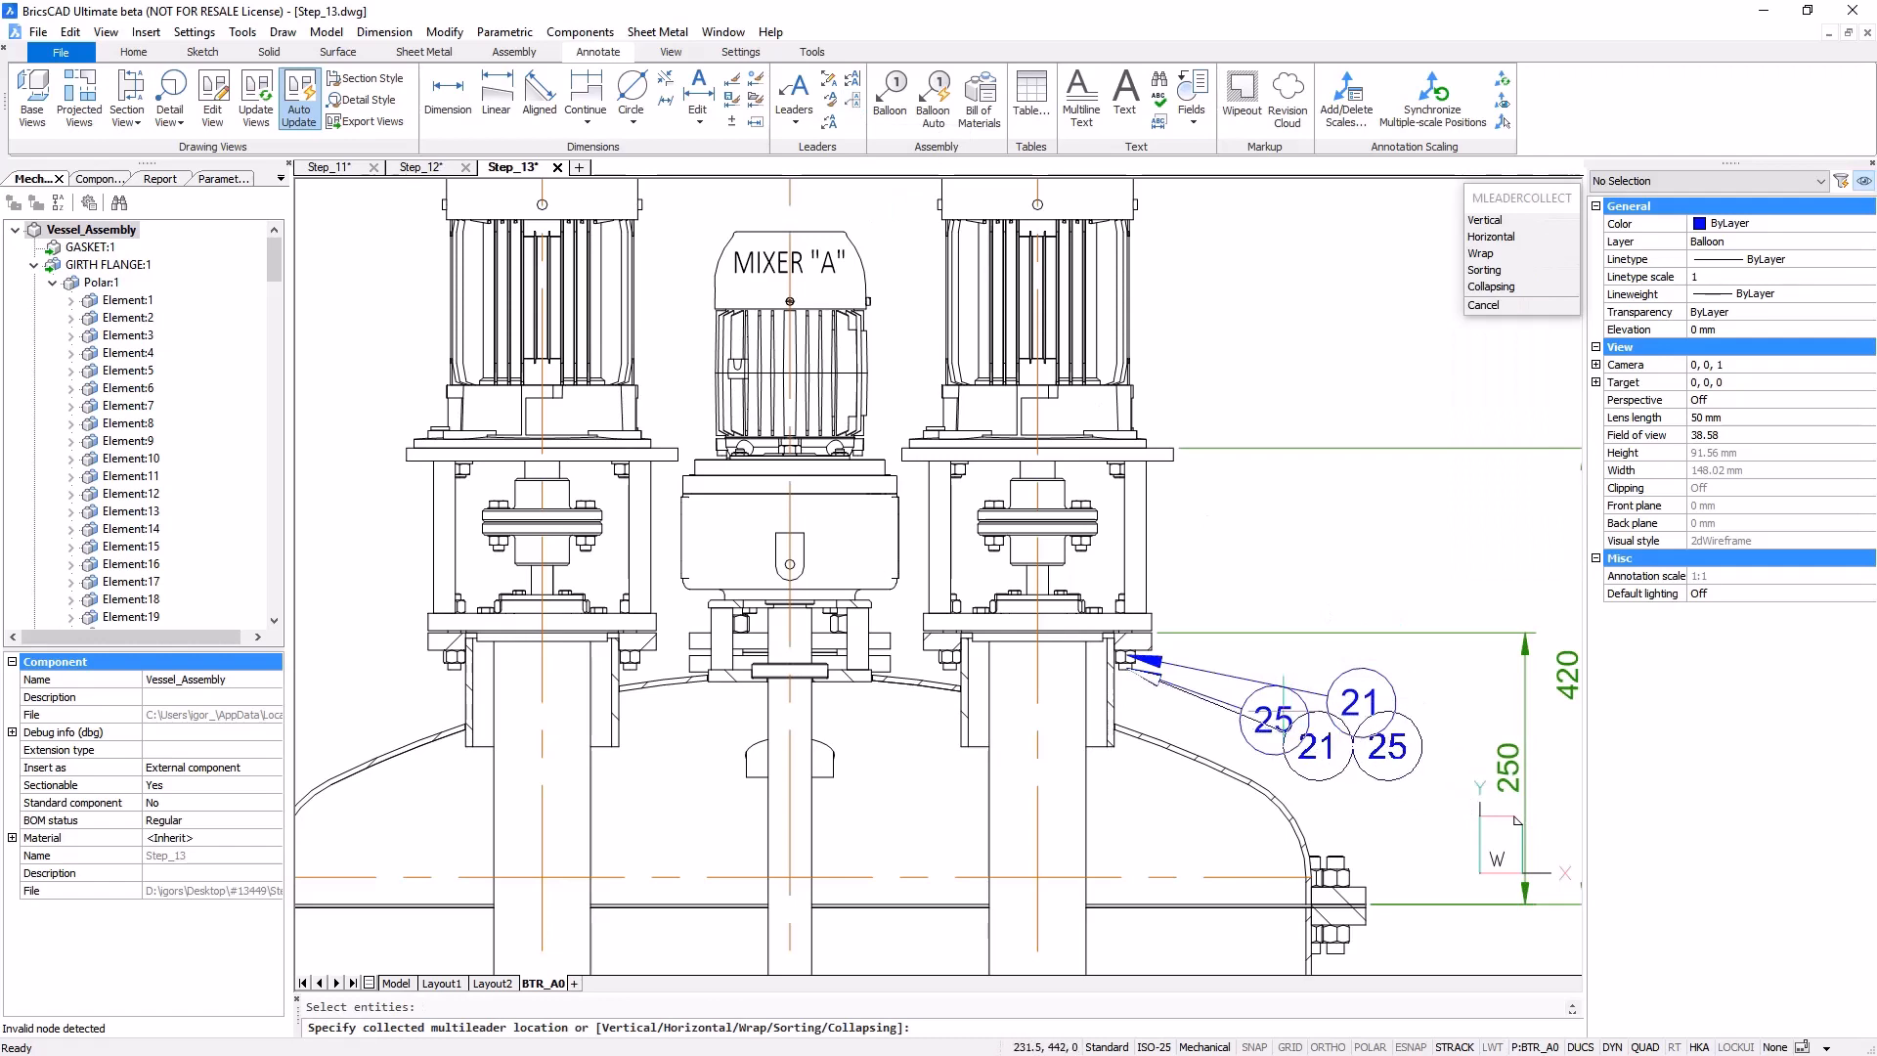
click(1260, 689)
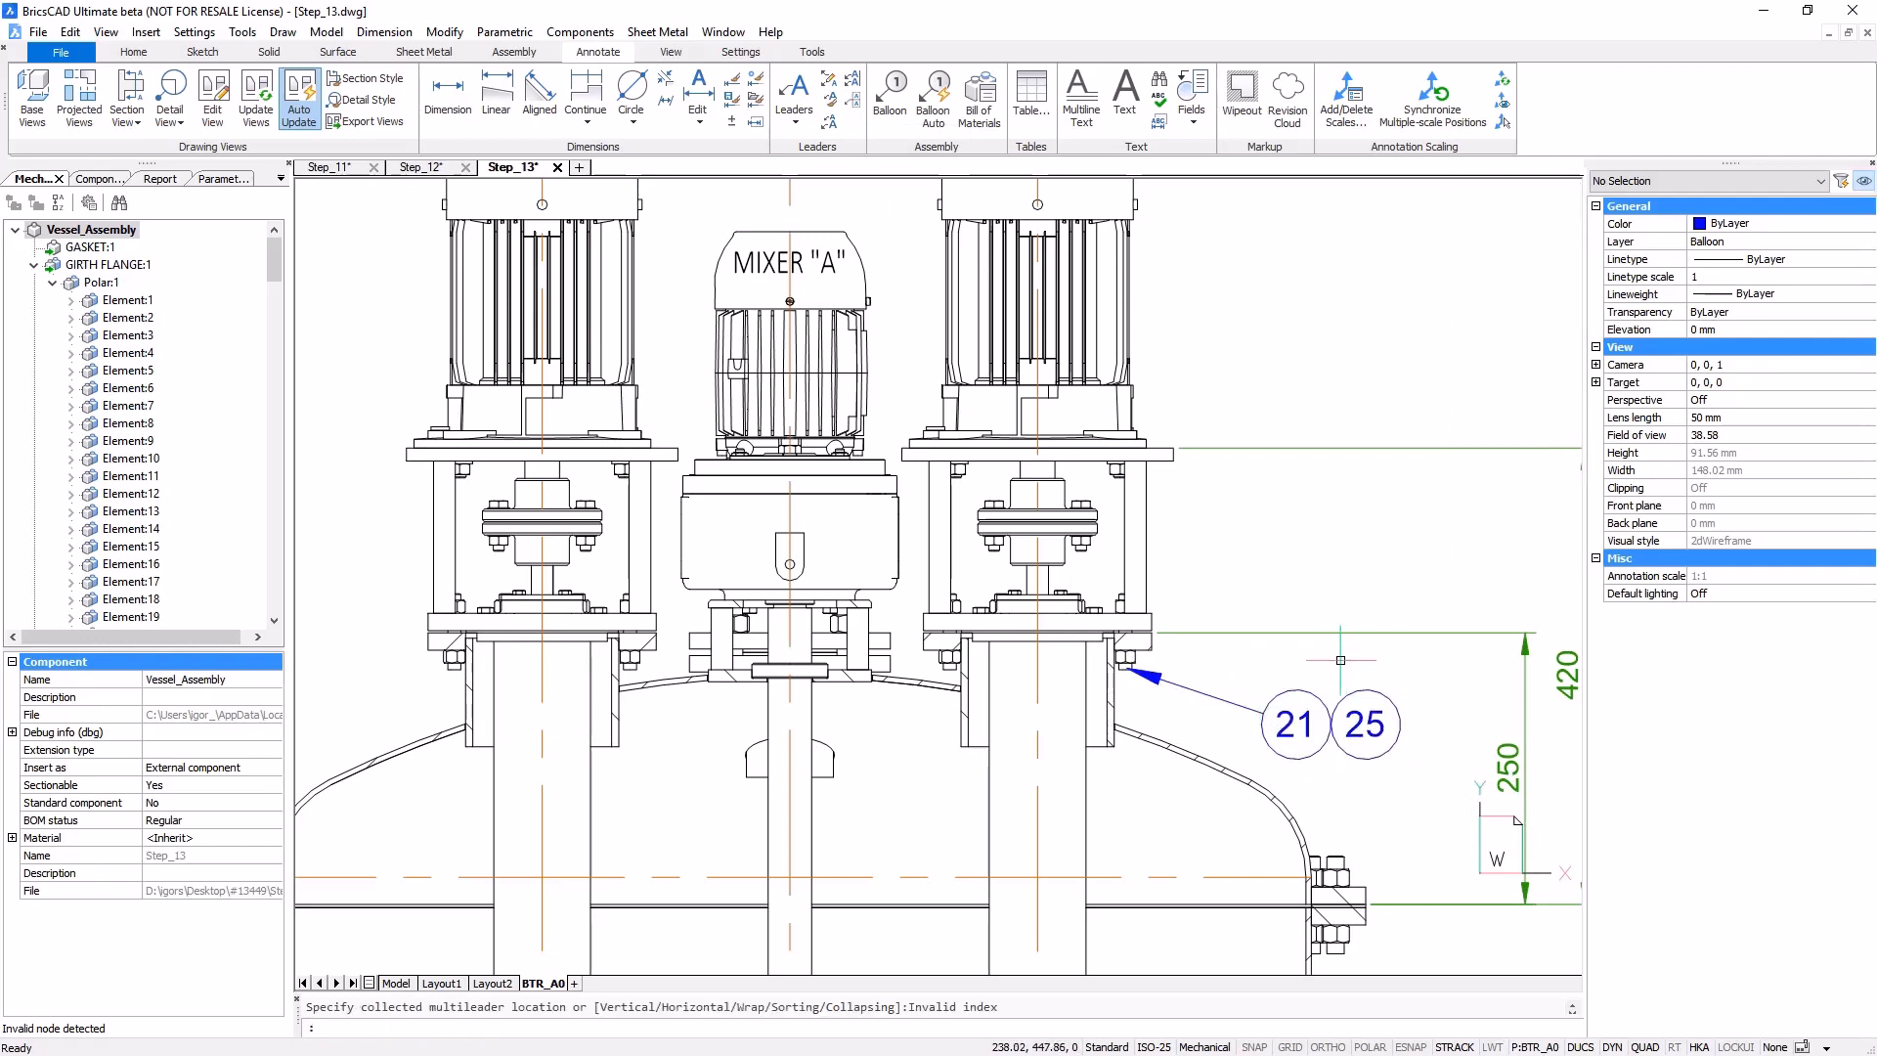
- Place a balloon on the vessel's top dish, above its left-hand shoulder
click(890, 108)
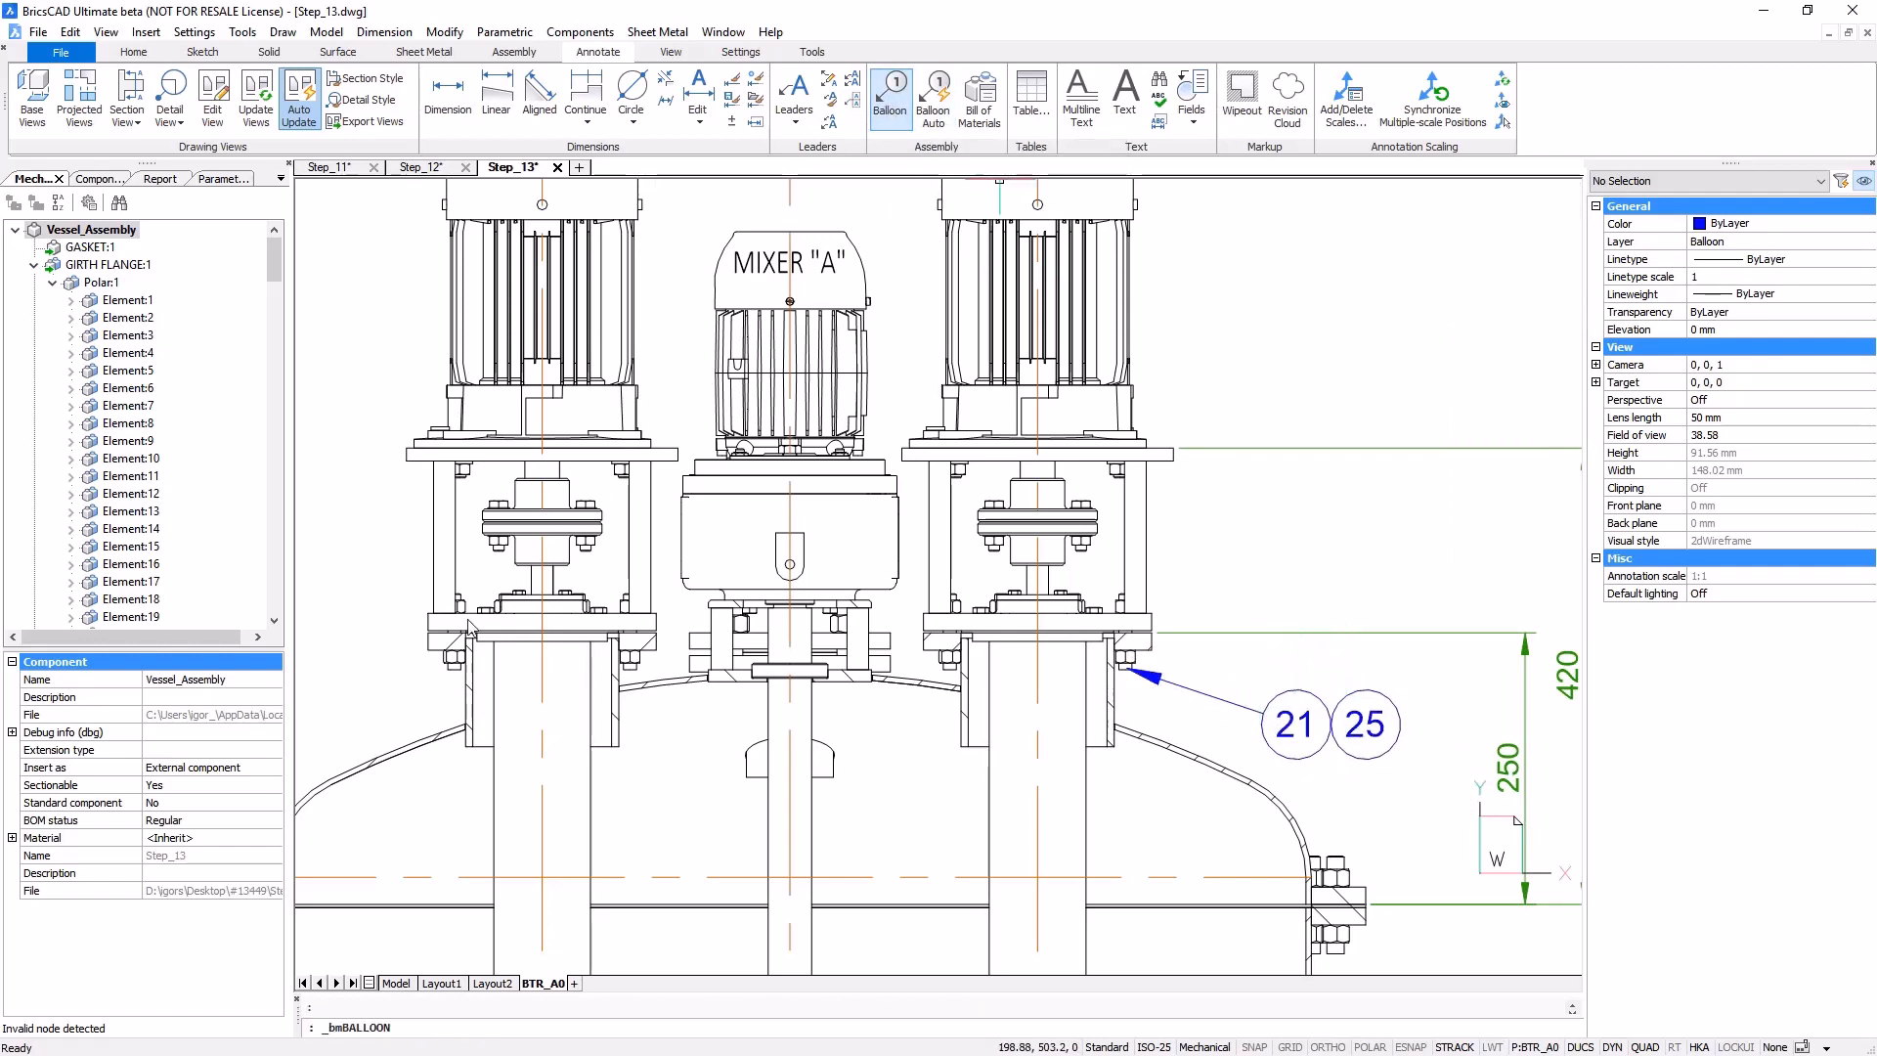
middle_drag(328, 757, 449, 757)
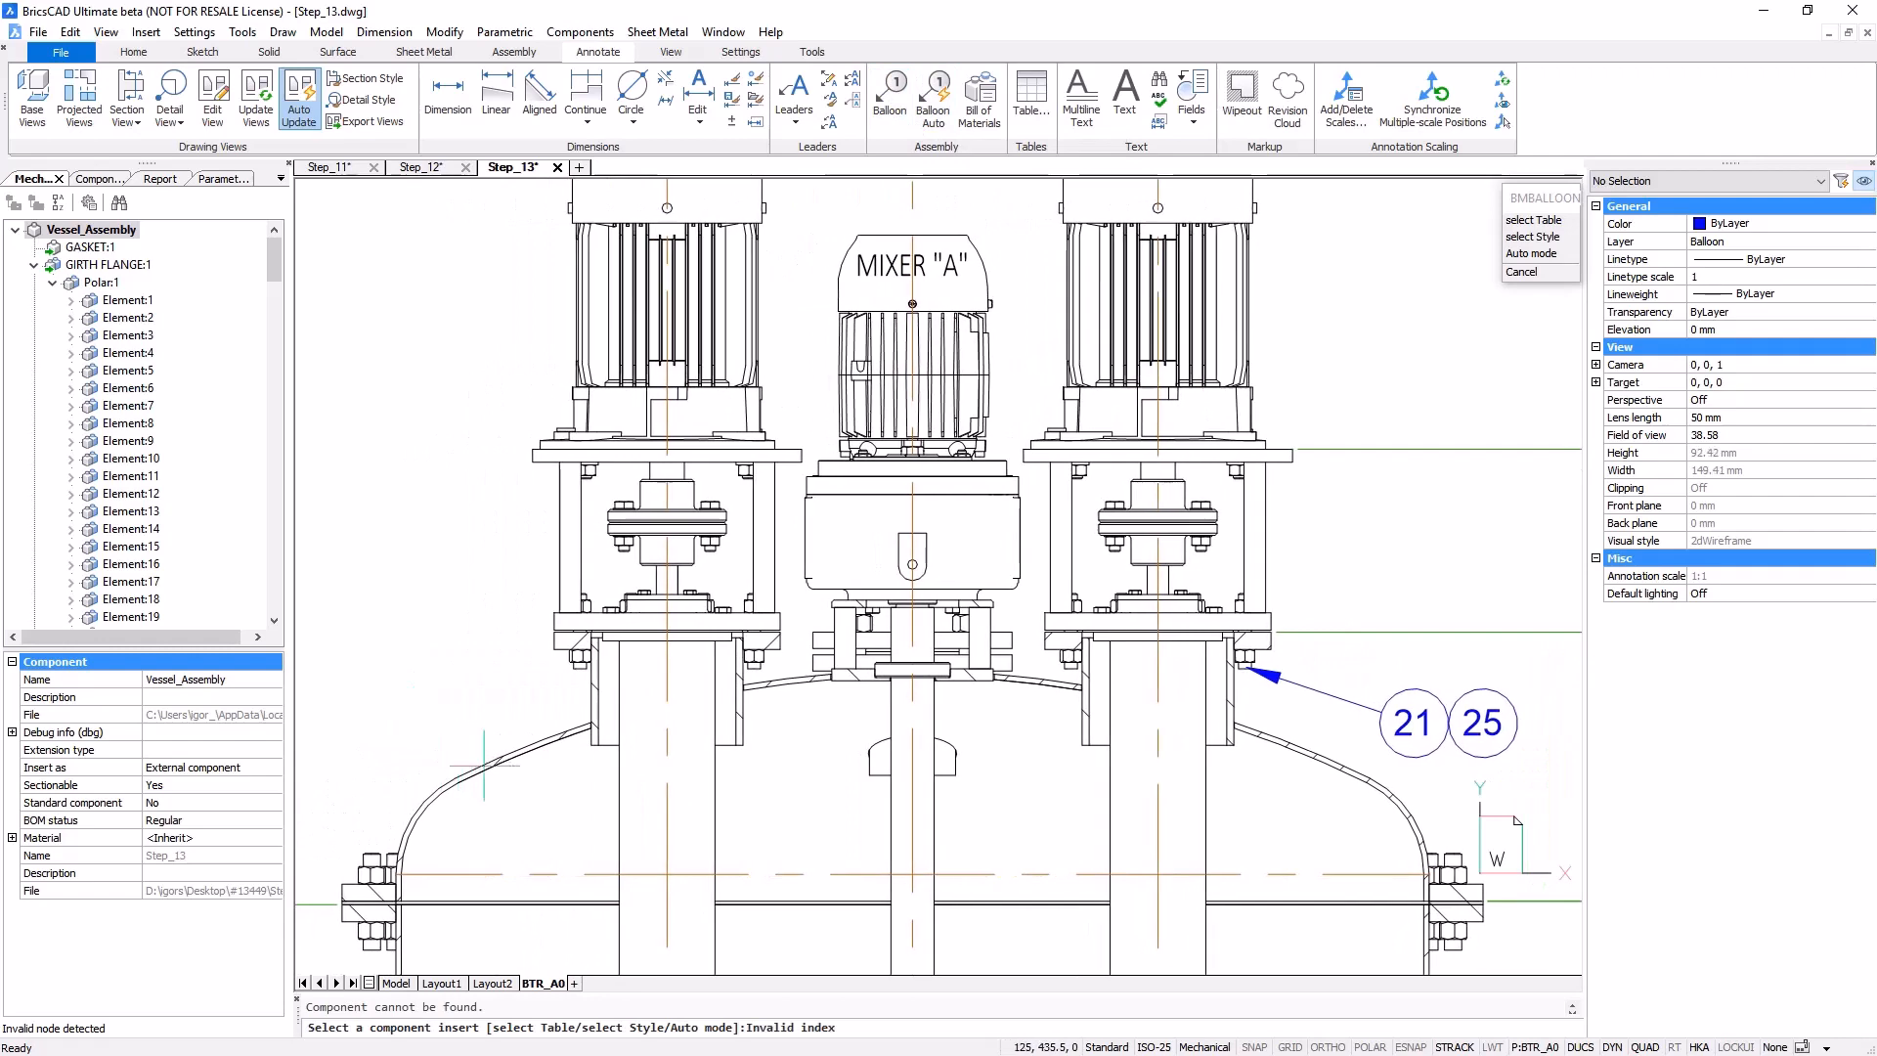
click(483, 764)
click(388, 683)
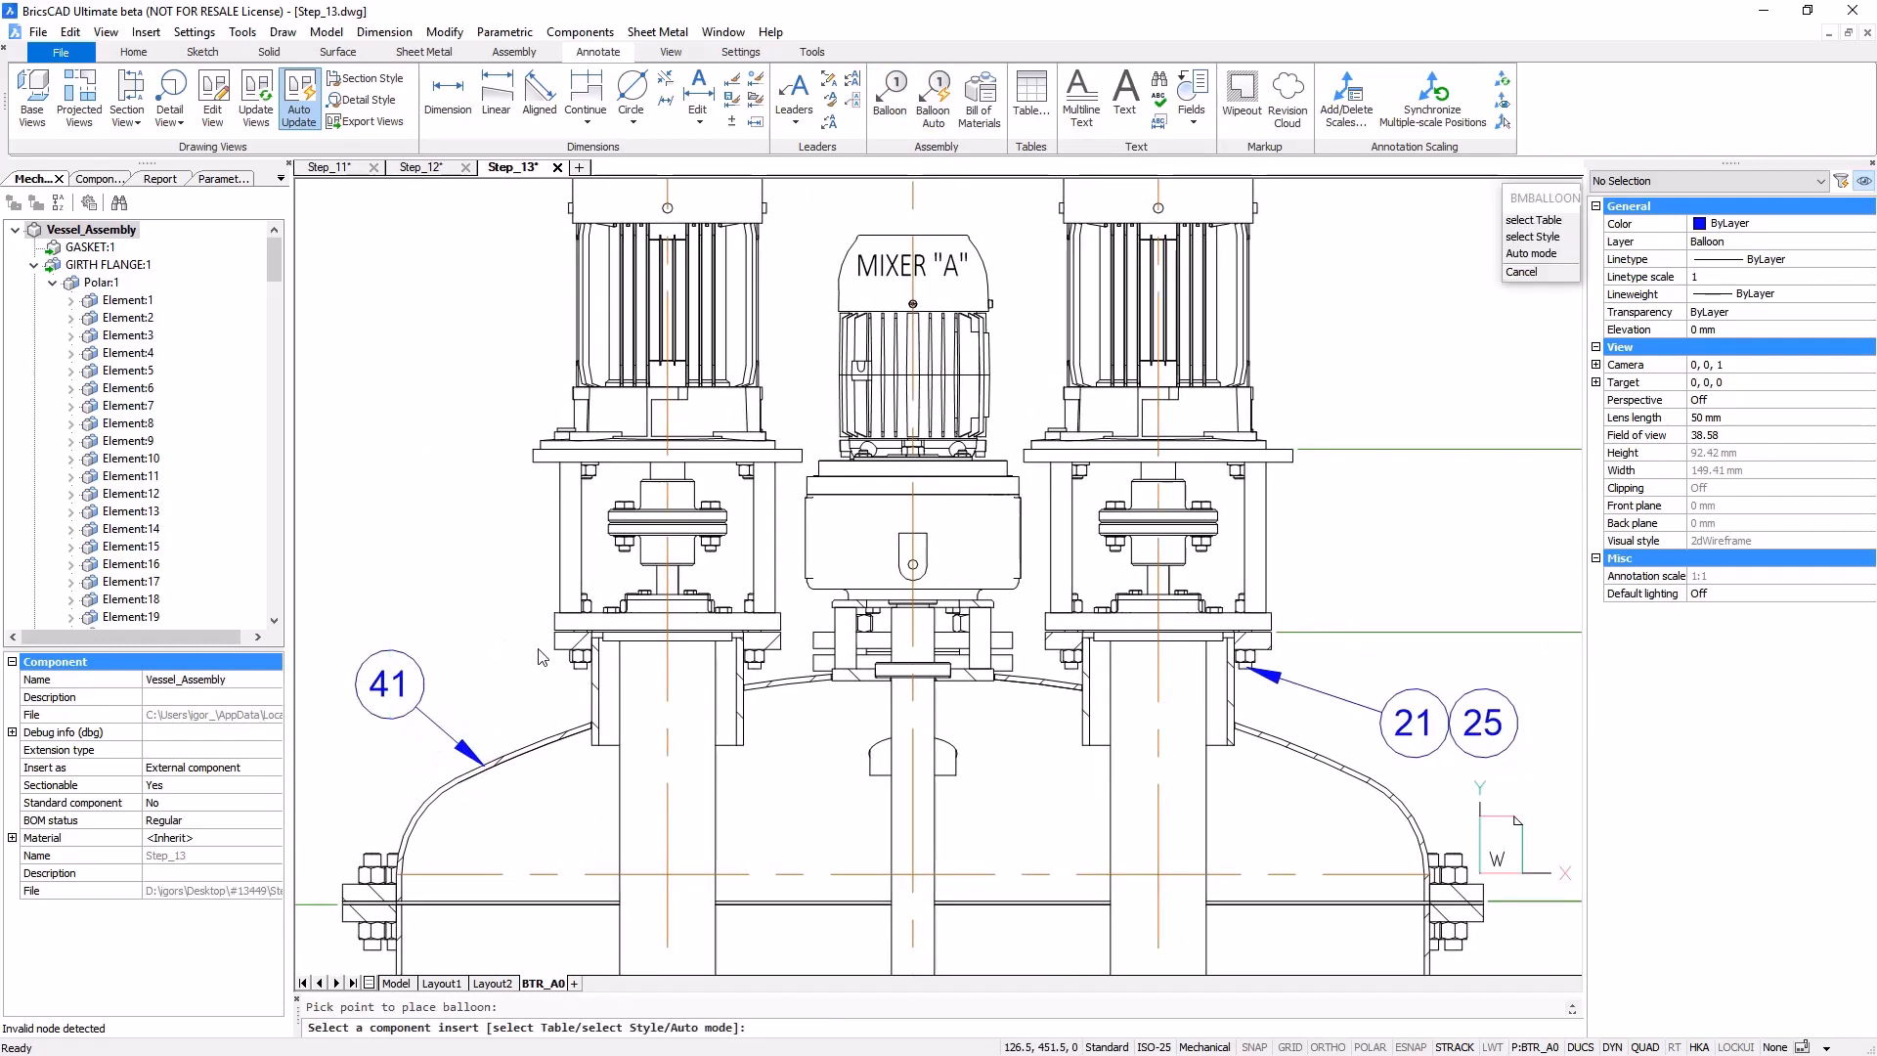
- Place balloons on the motors of mixers C, A and B in the elevation view, each set above its motor
shift+scroll(543, 656, up, 5)
click(592, 661)
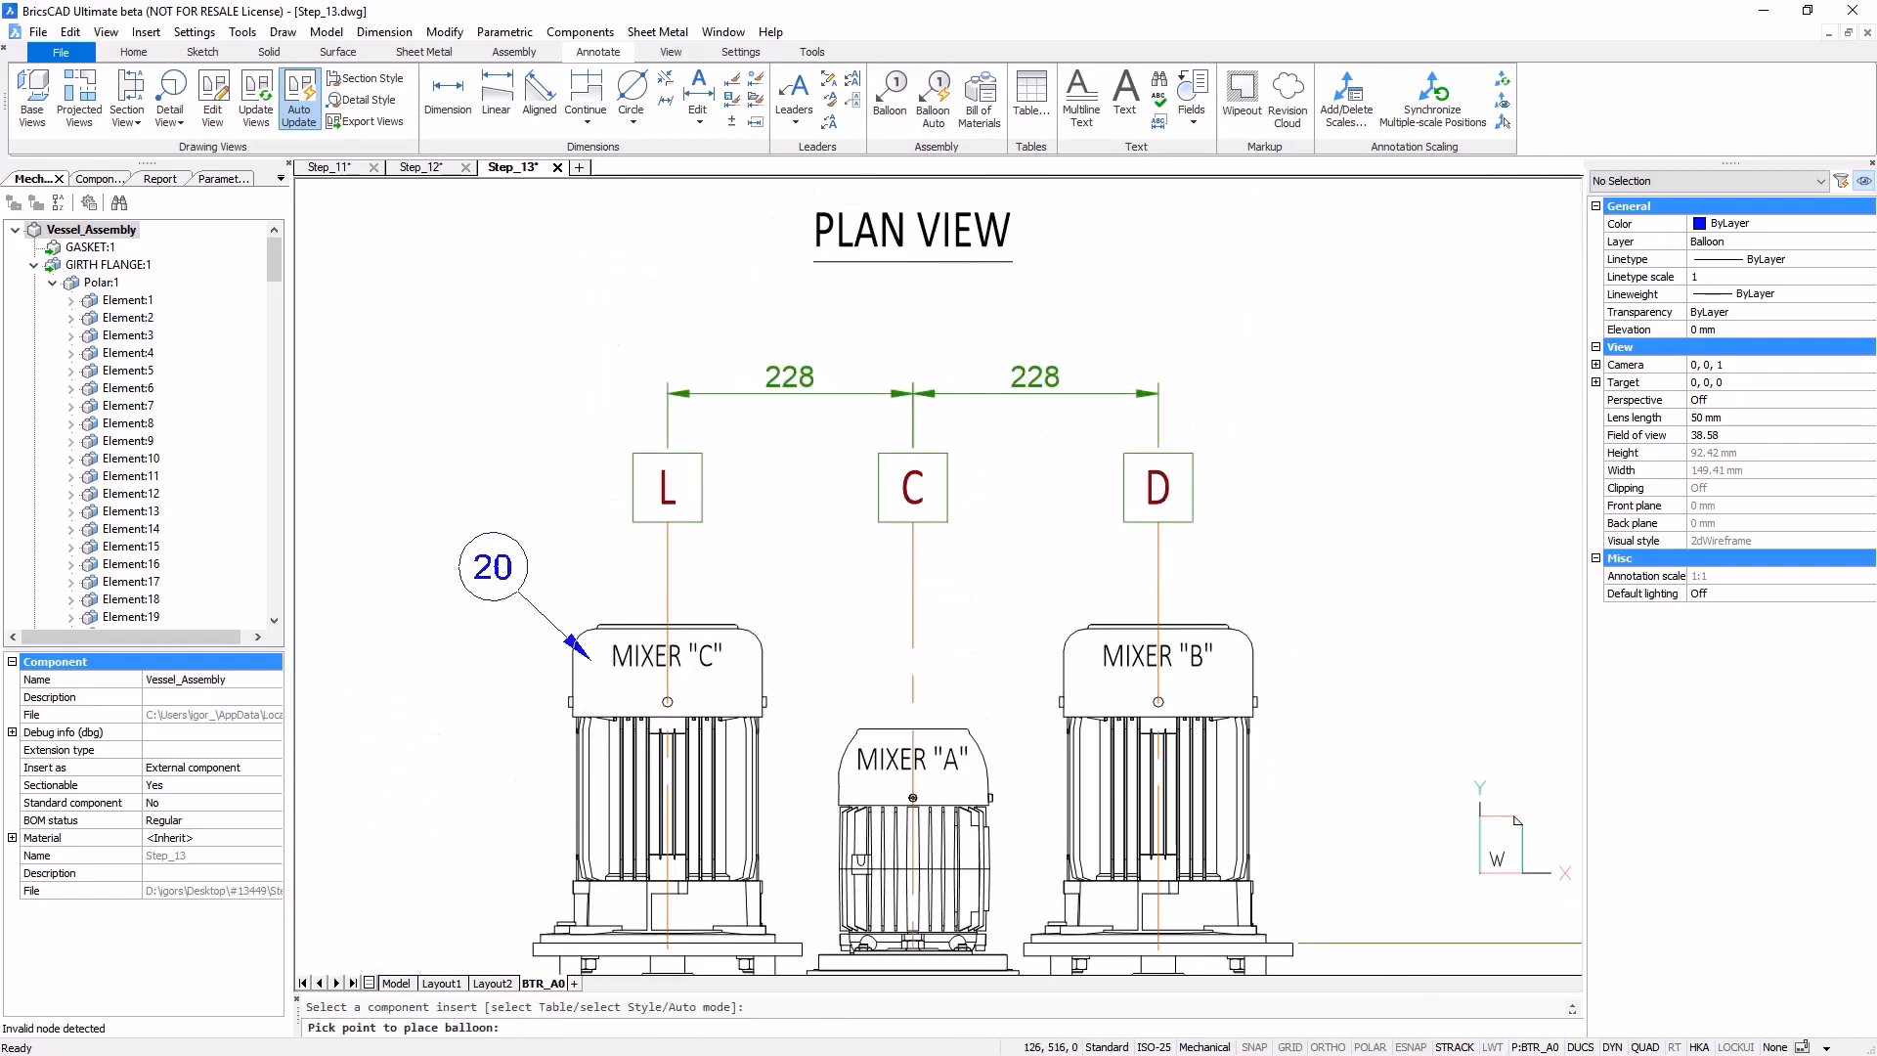
click(488, 545)
click(865, 735)
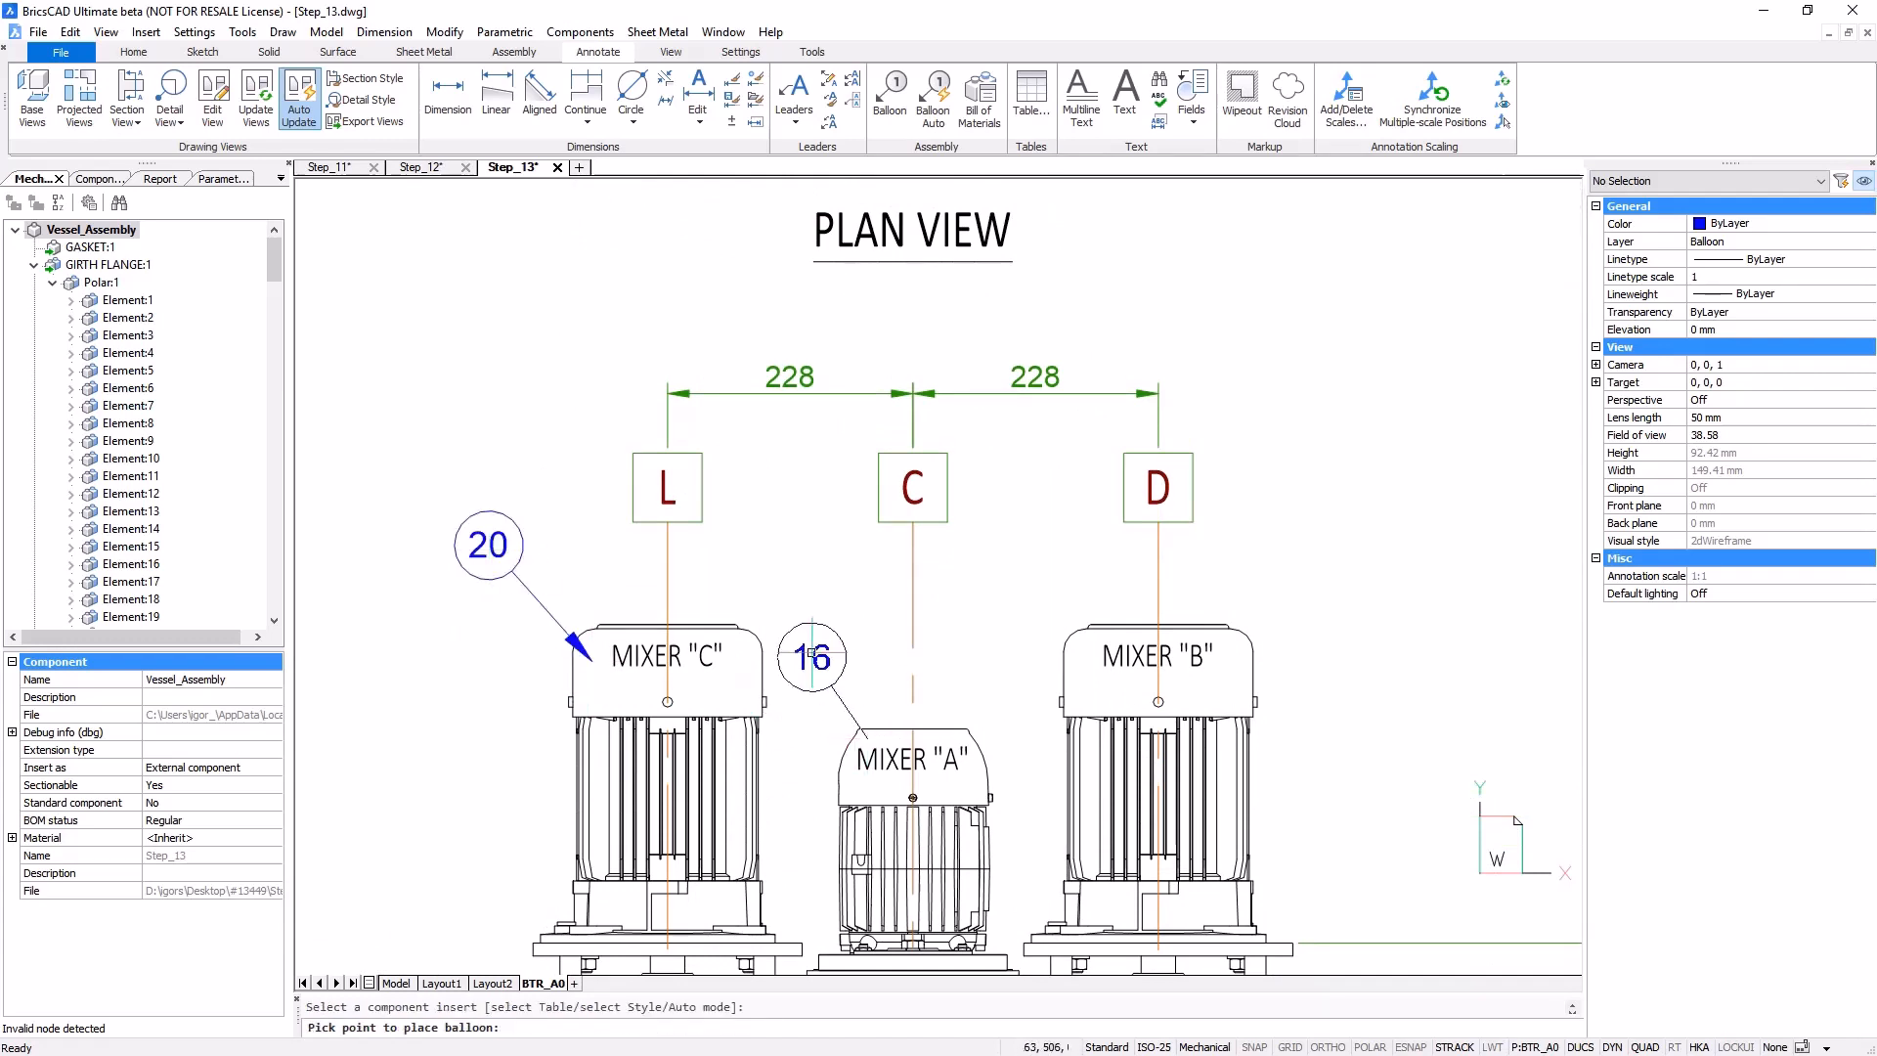
click(803, 591)
click(1248, 640)
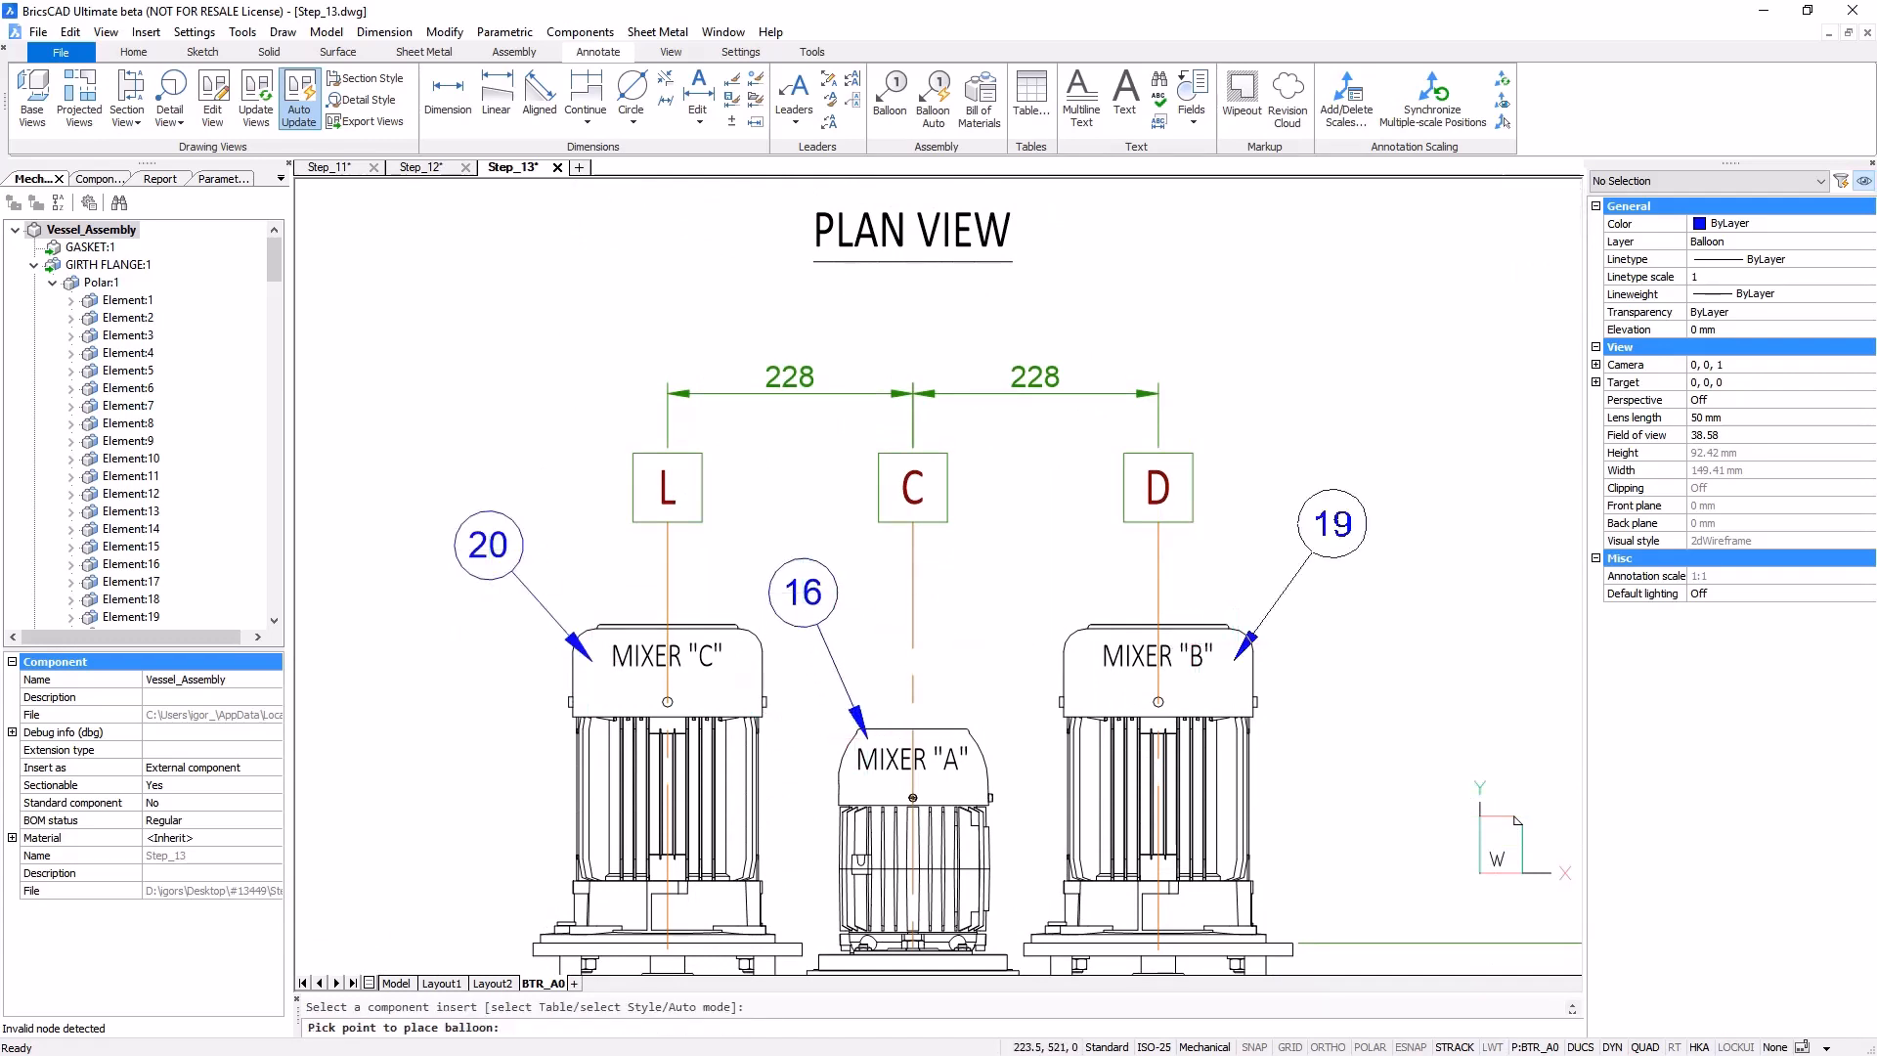
click(1321, 536)
- Place a balloon on the shaft in the Anchor Shaft Detail, just below its upper shoulder
scroll(938, 579, down, 1)
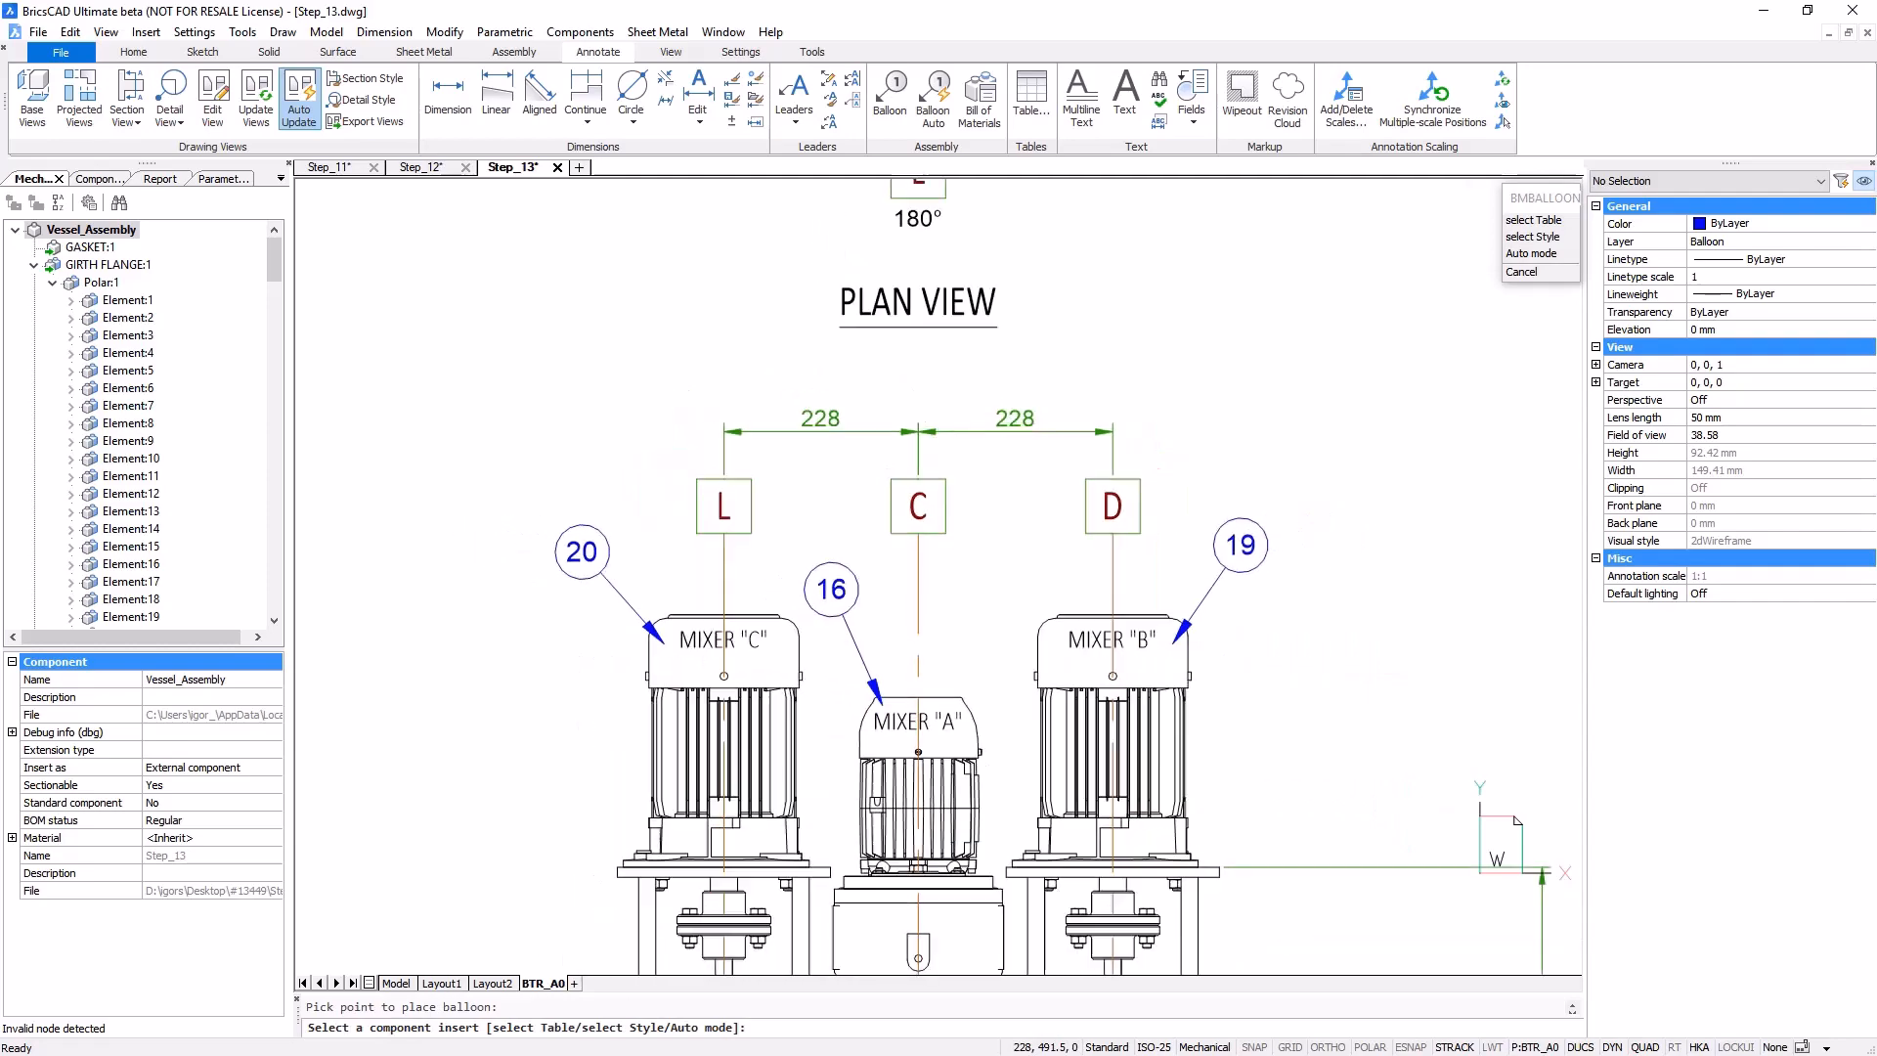
scroll(1375, 779, down, 6)
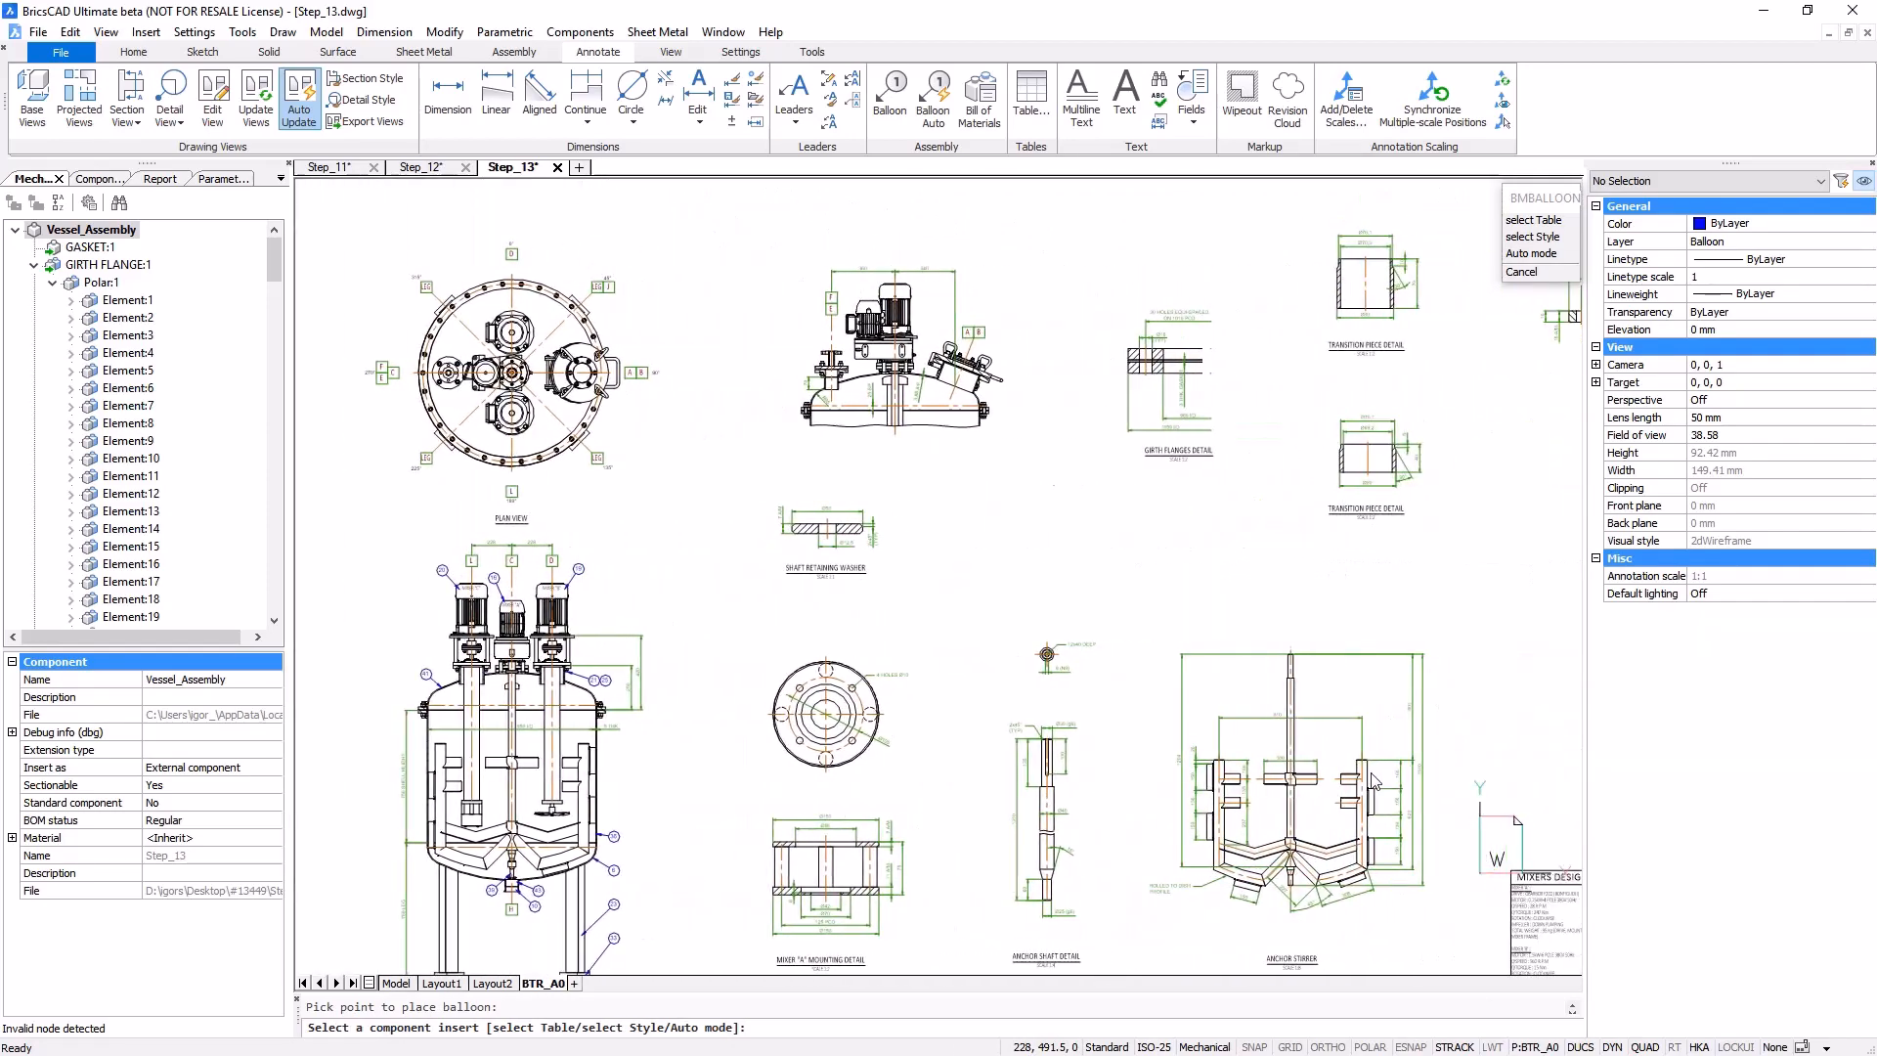
scroll(1375, 779, up, 8)
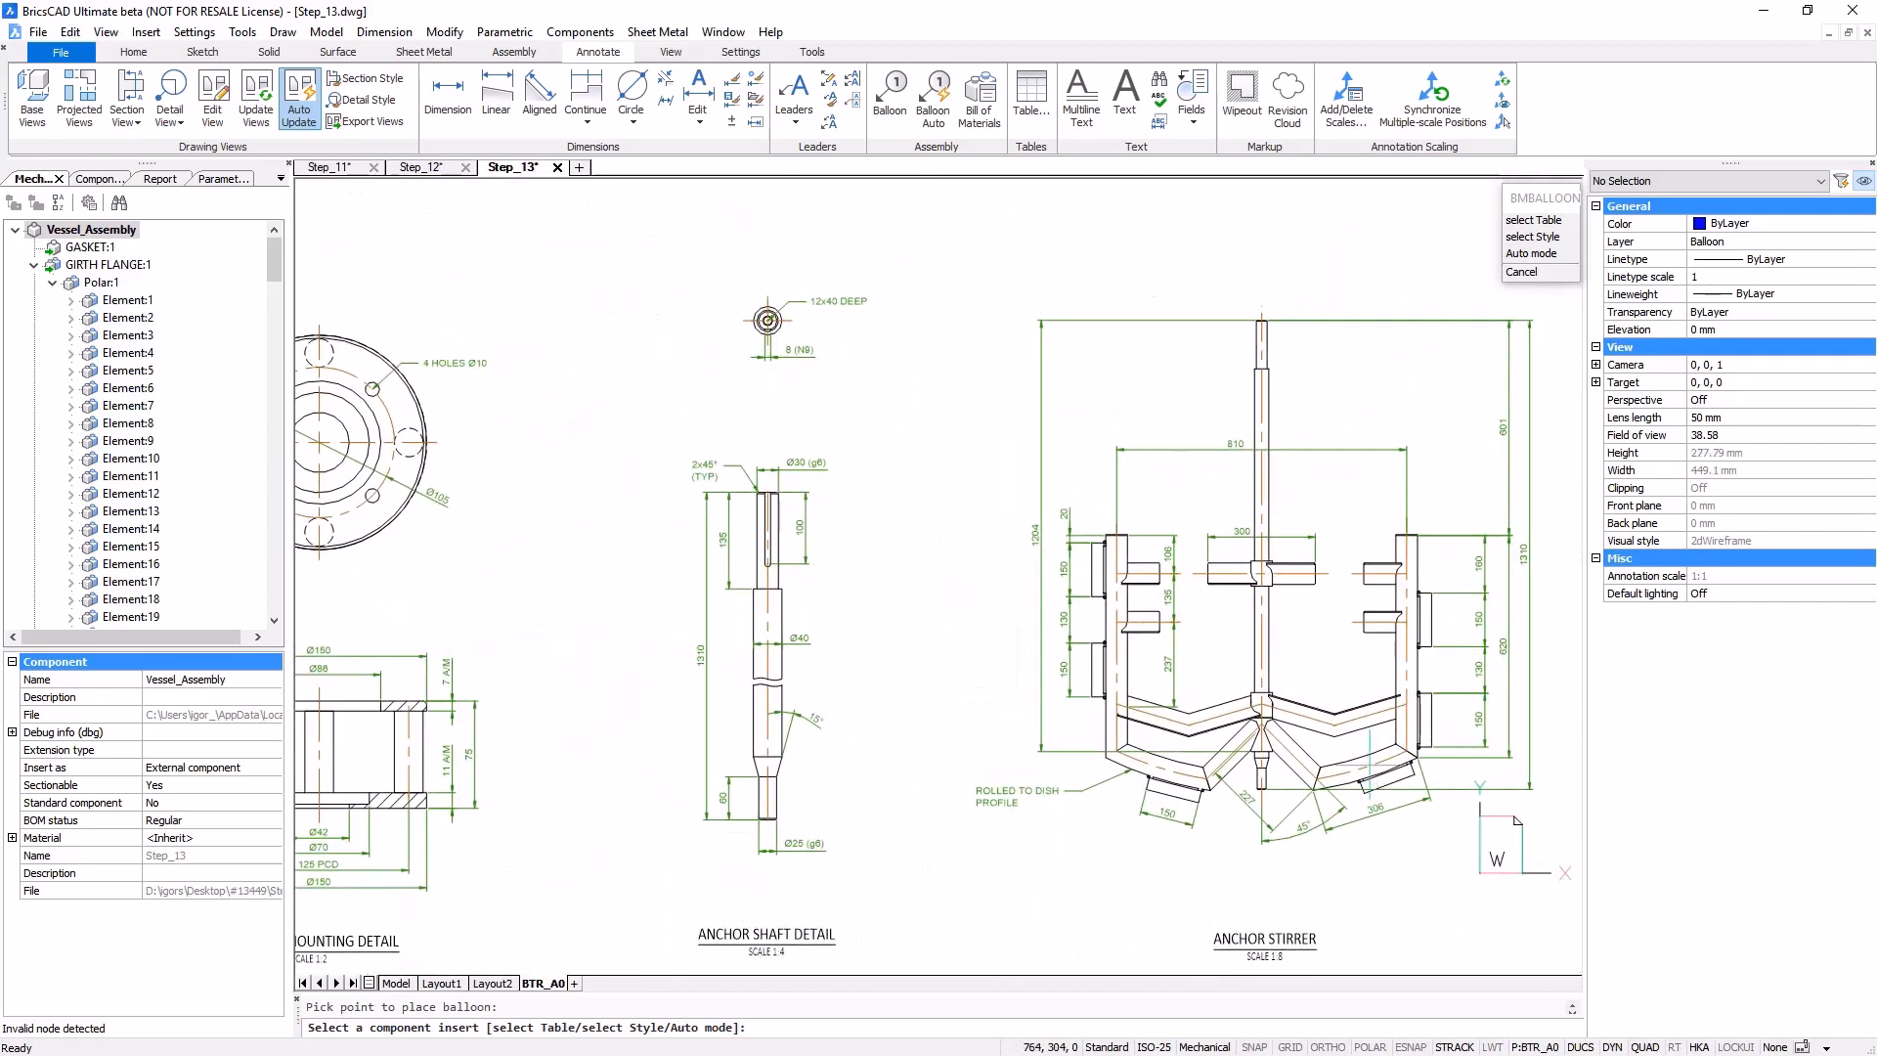
click(771, 609)
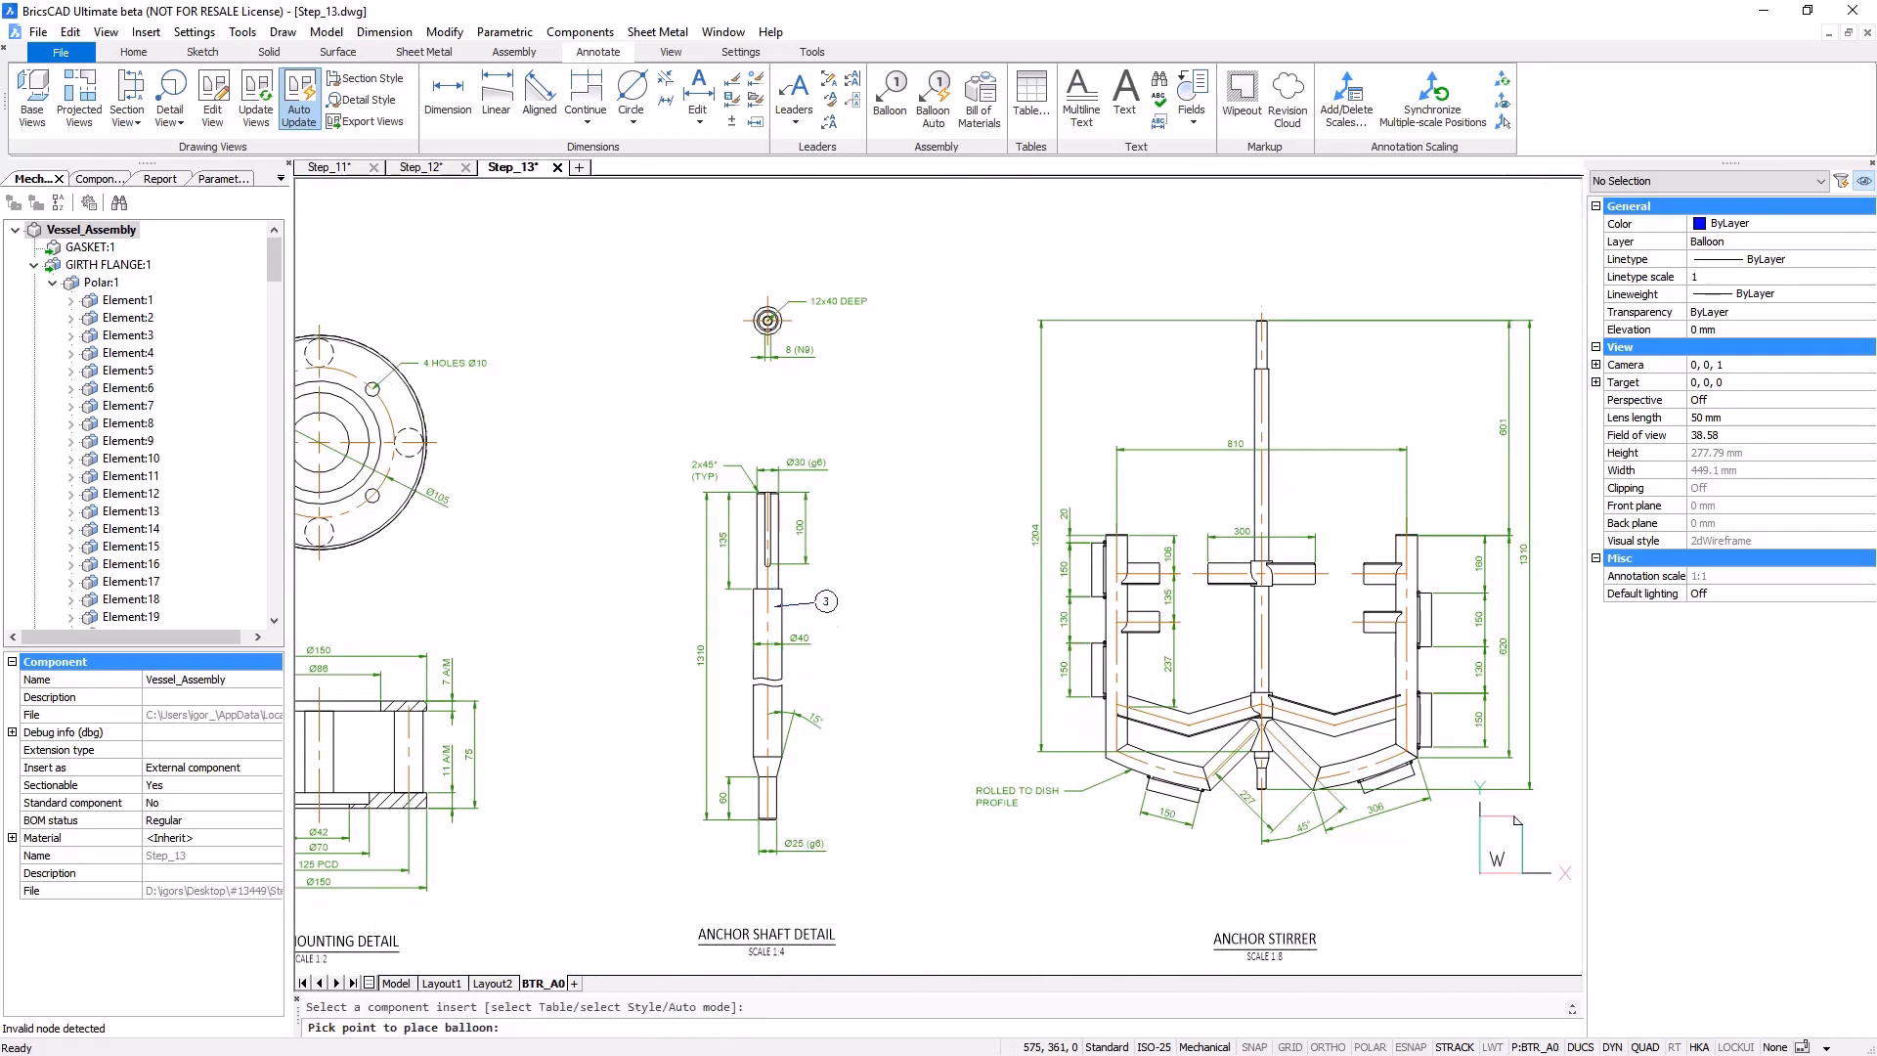
click(834, 586)
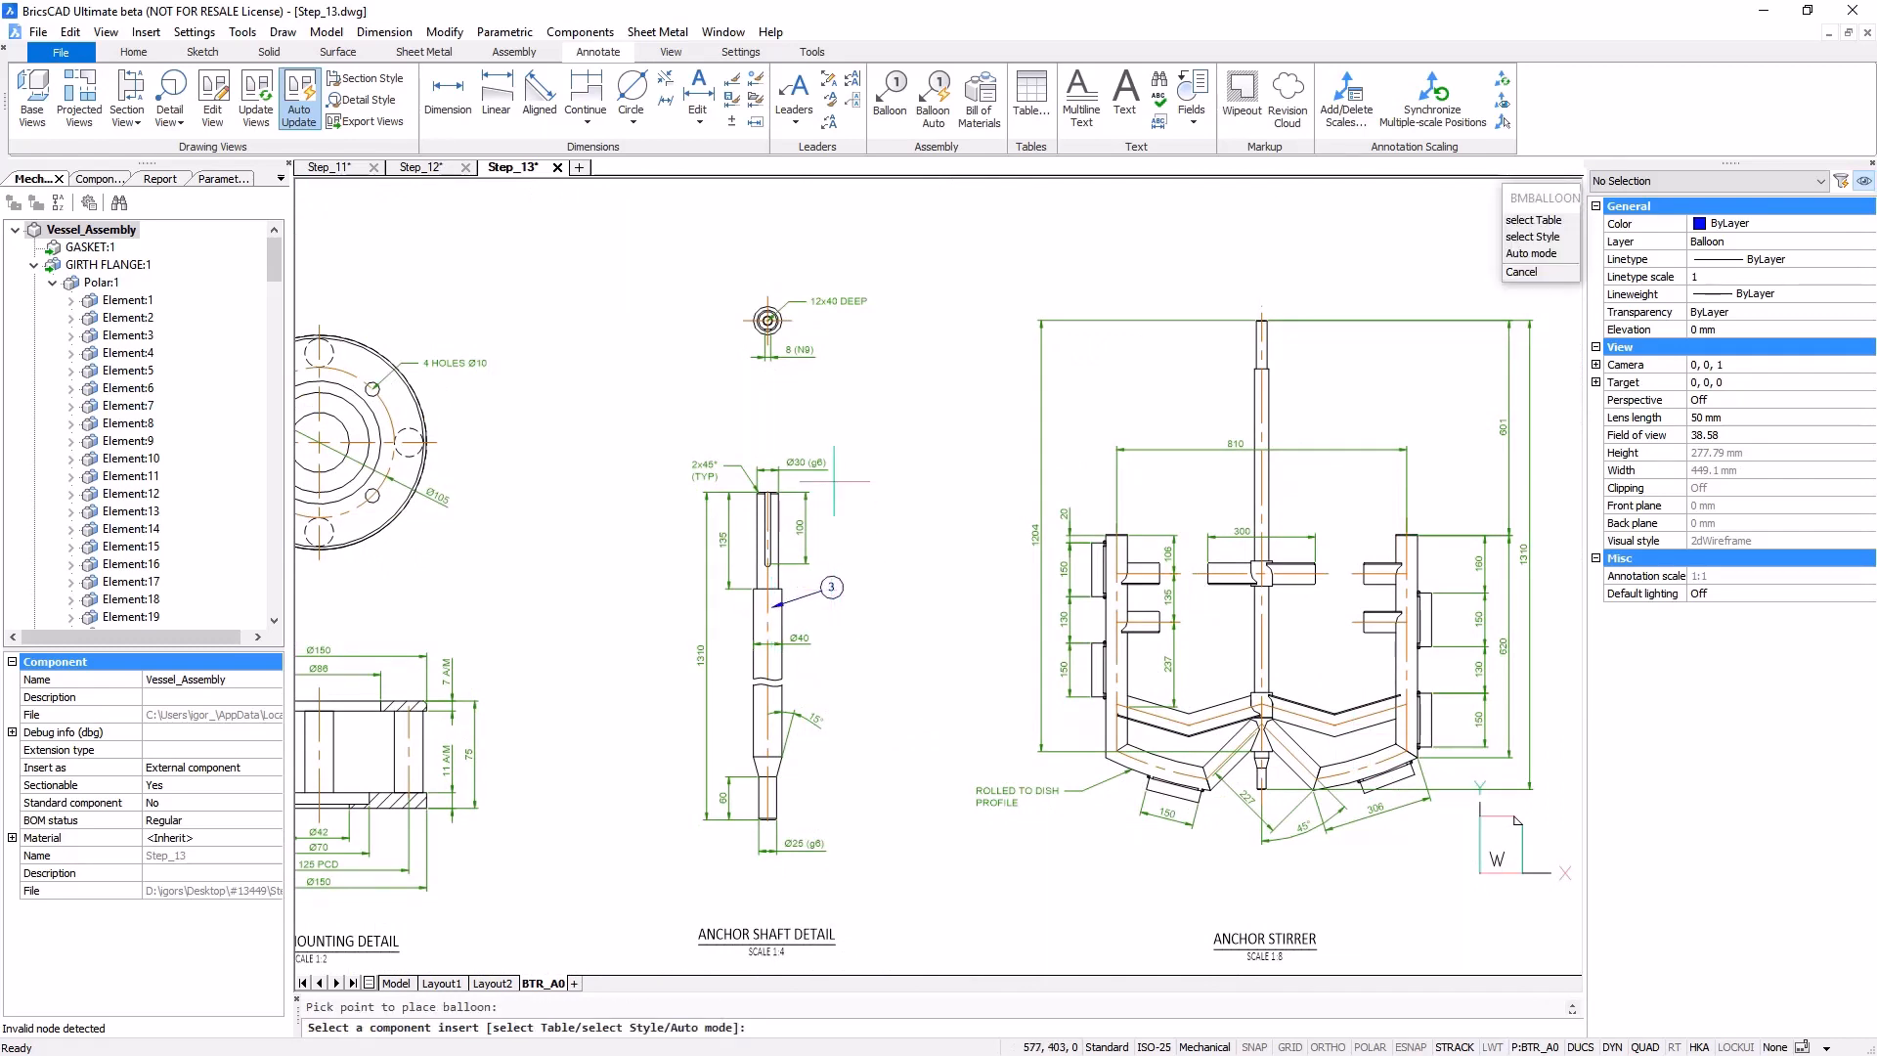
- Auto-balloon the Anchor Stirrer view, aligning the balloons with Ortho on along a three-sided polyline across the top, down the right and back along the bottom
click(932, 98)
click(1156, 496)
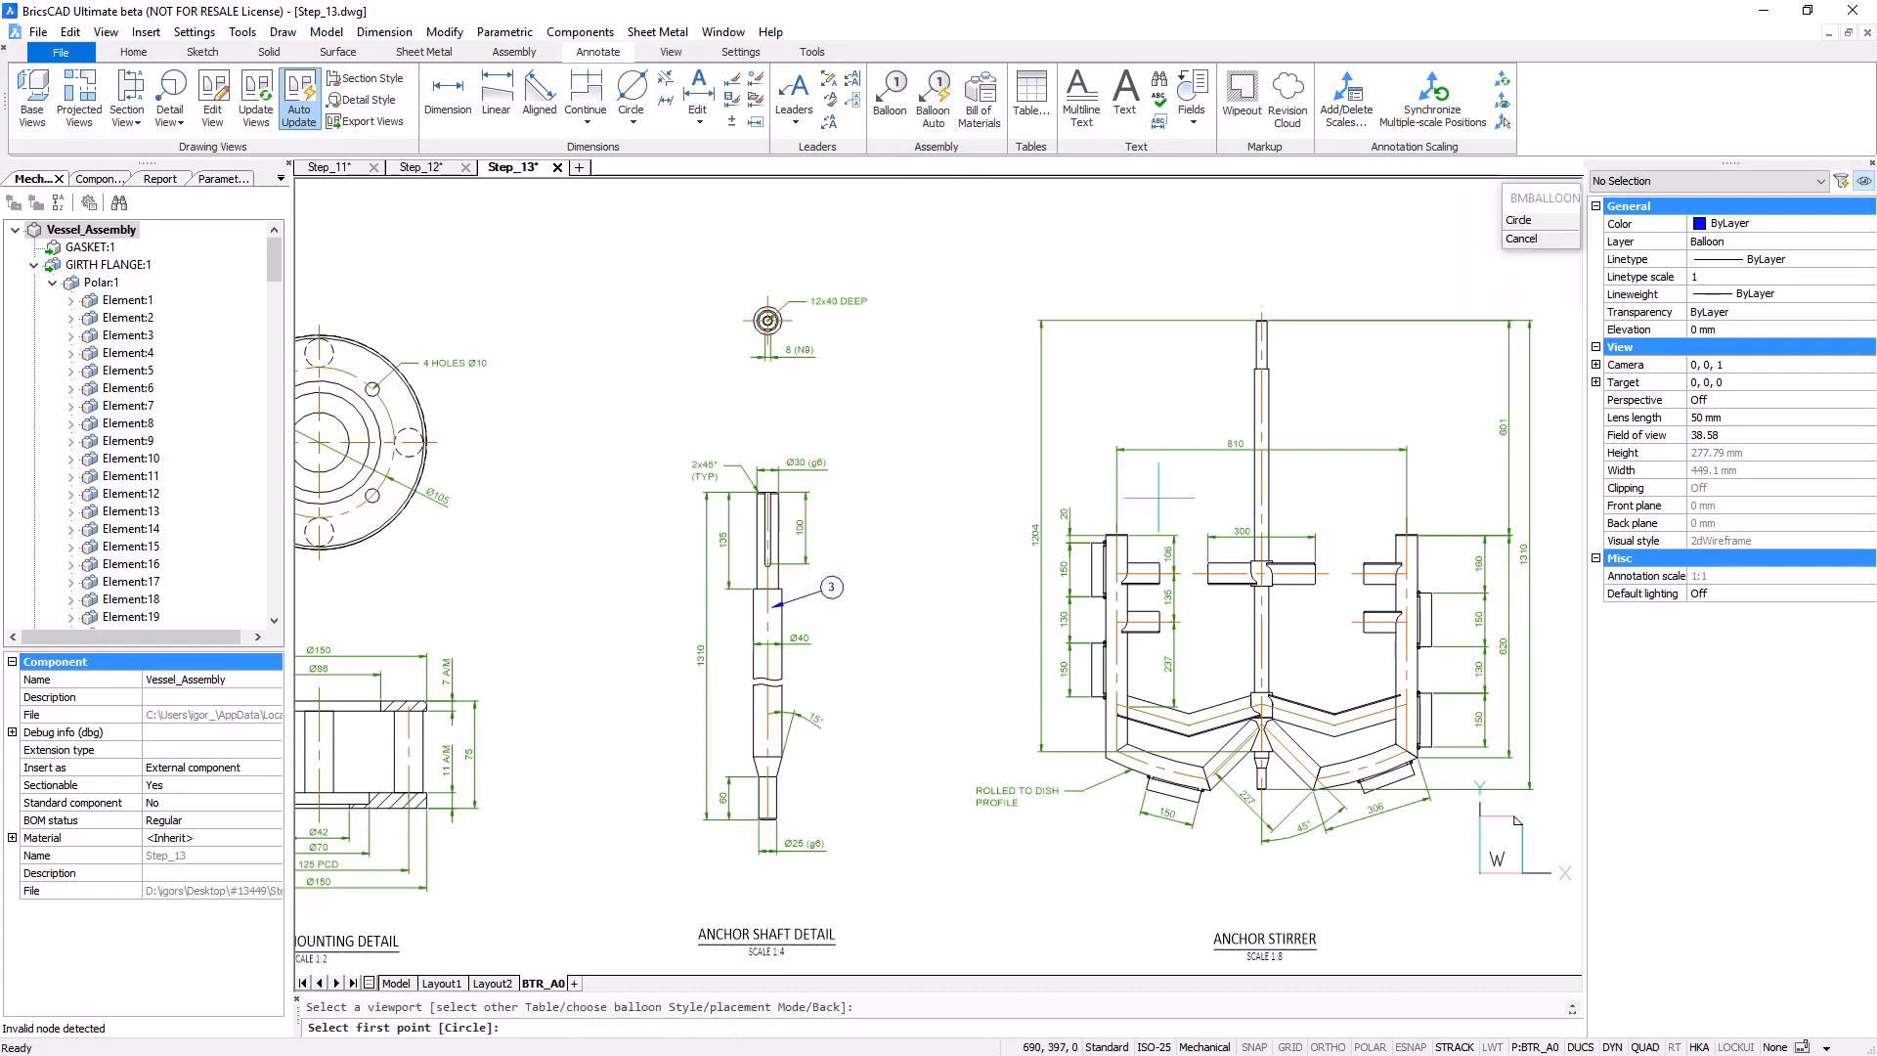
click(1156, 496)
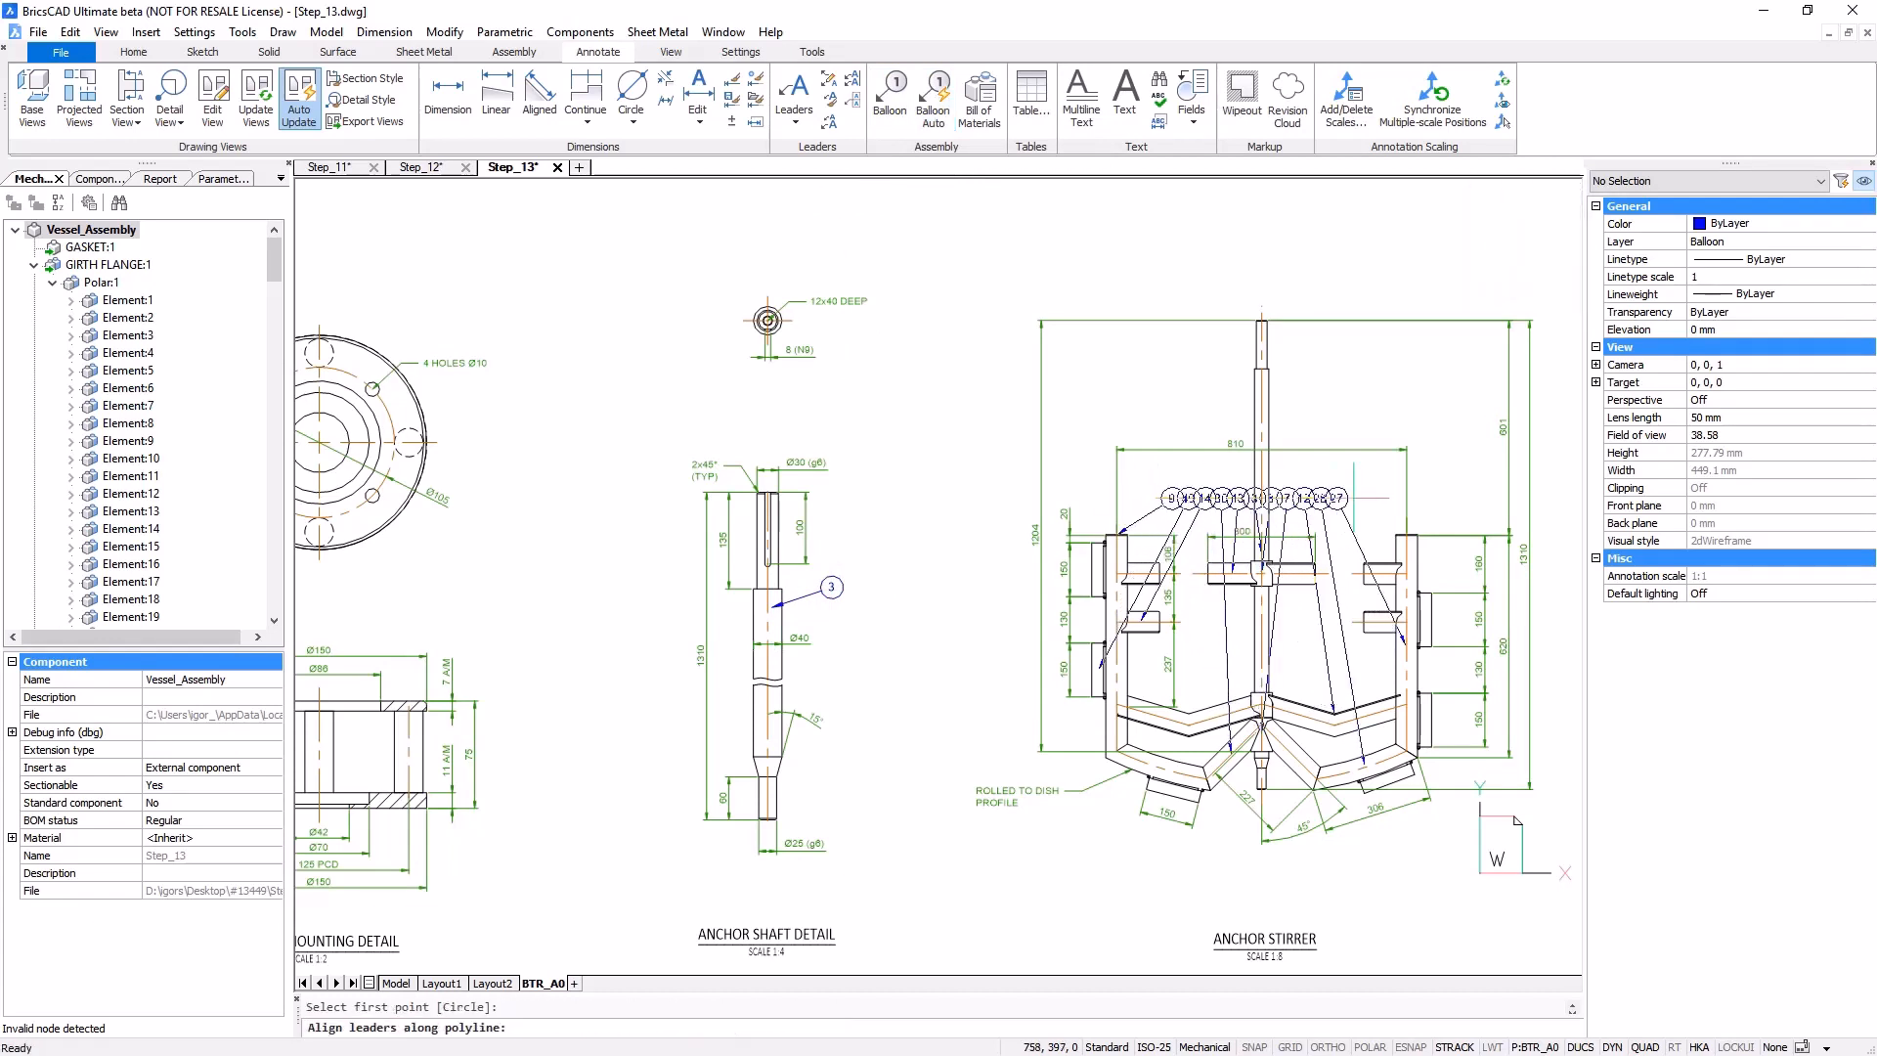
key(F8)
click(1341, 498)
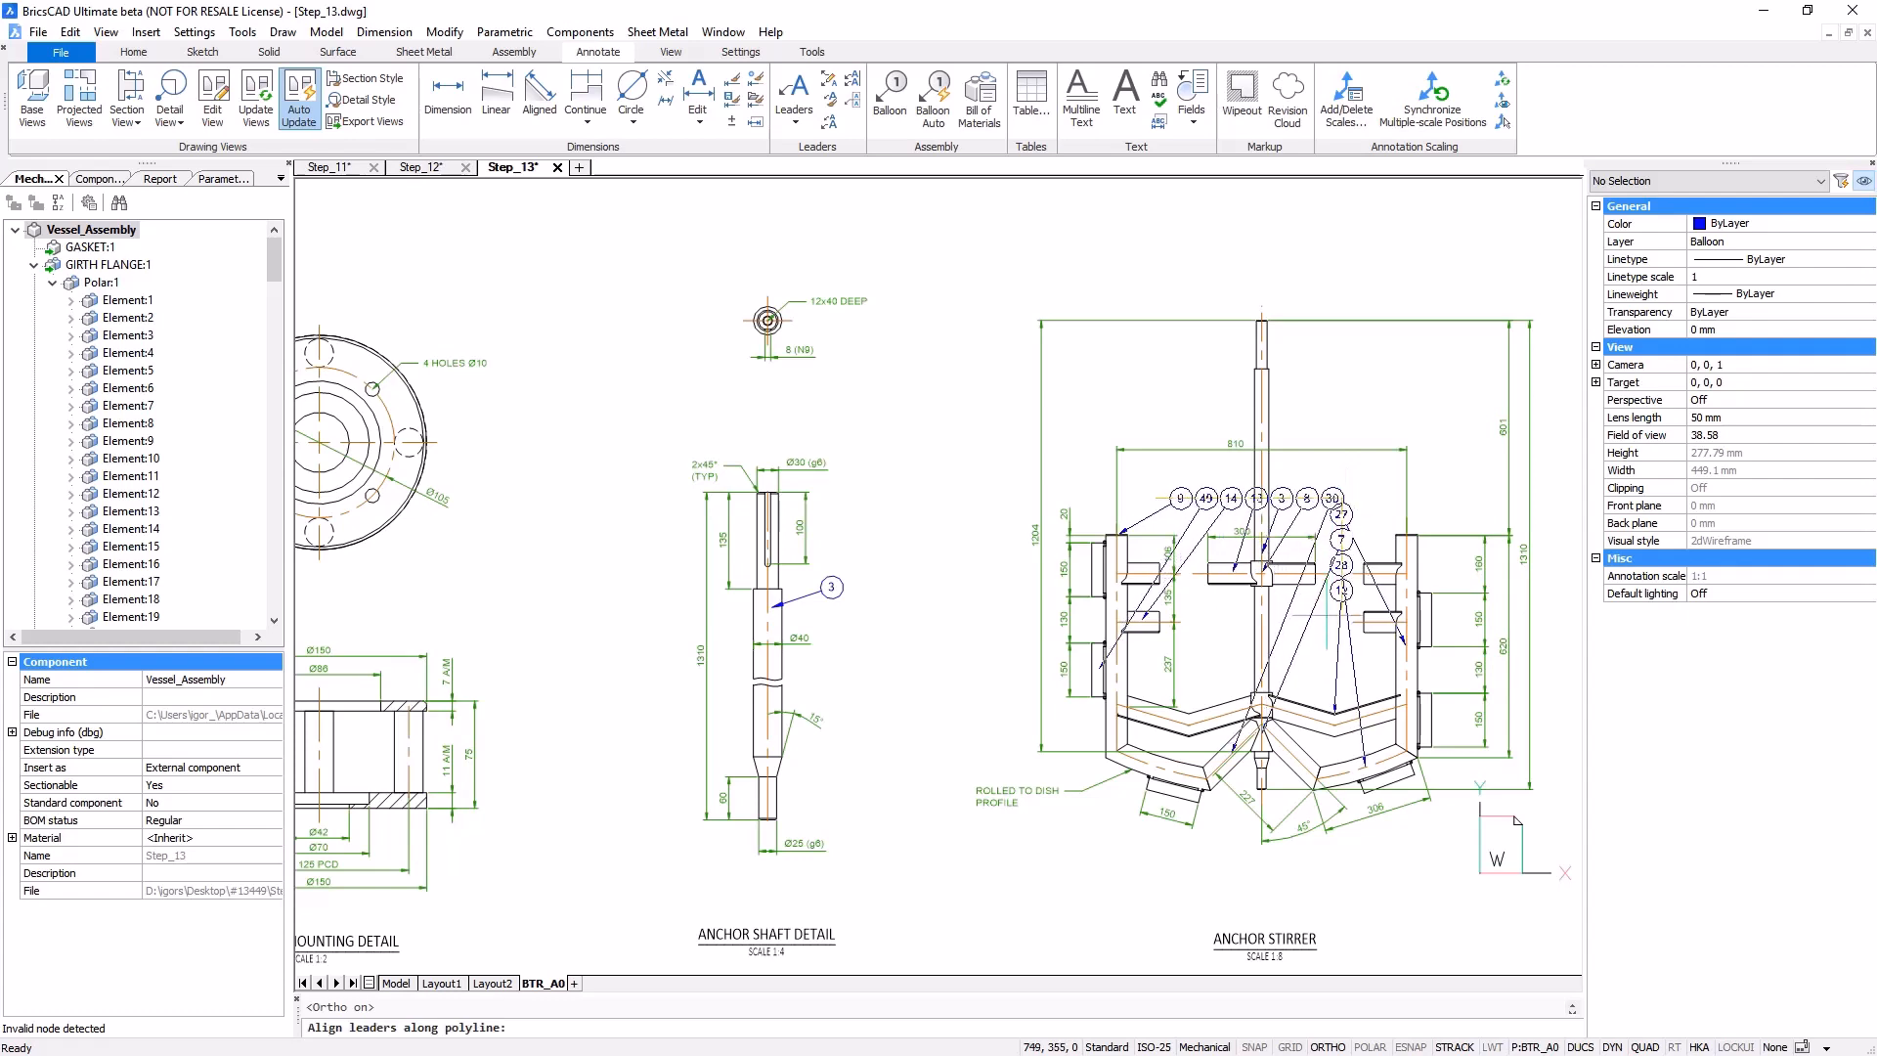
click(1337, 669)
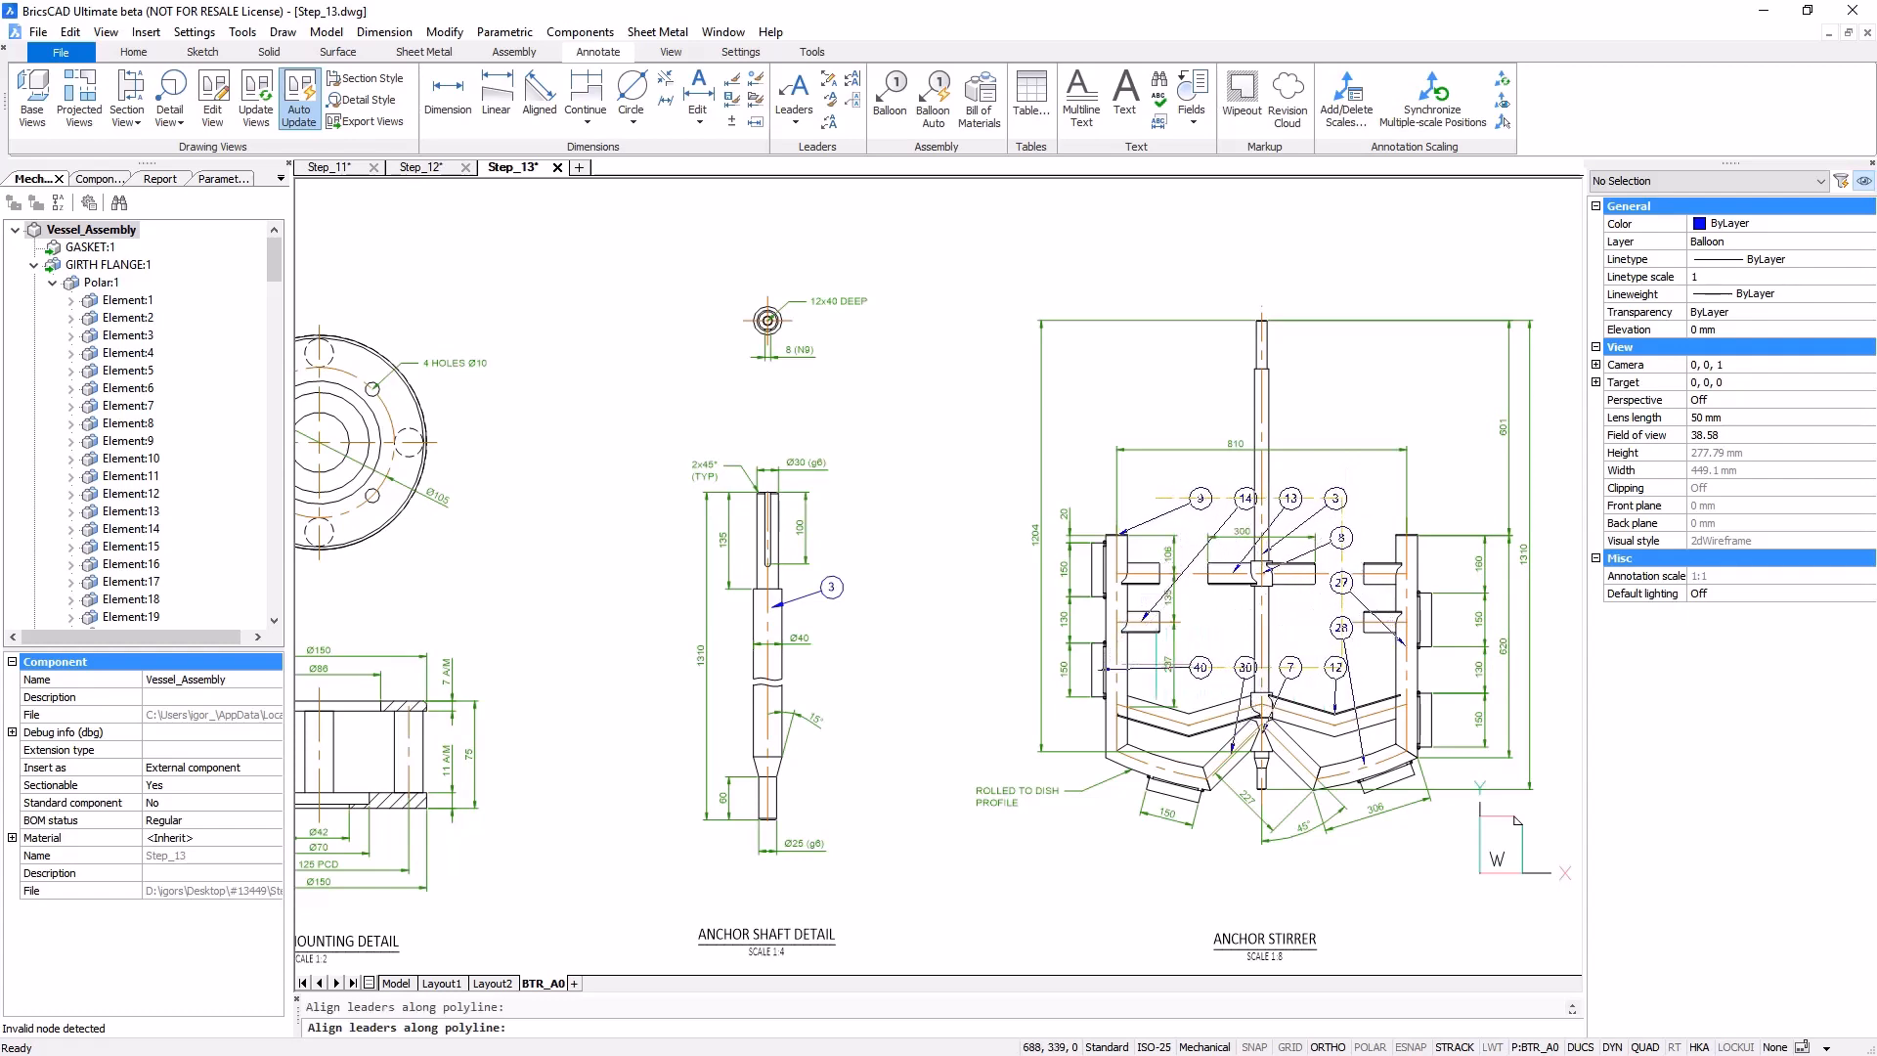
click(1152, 666)
key(Return)
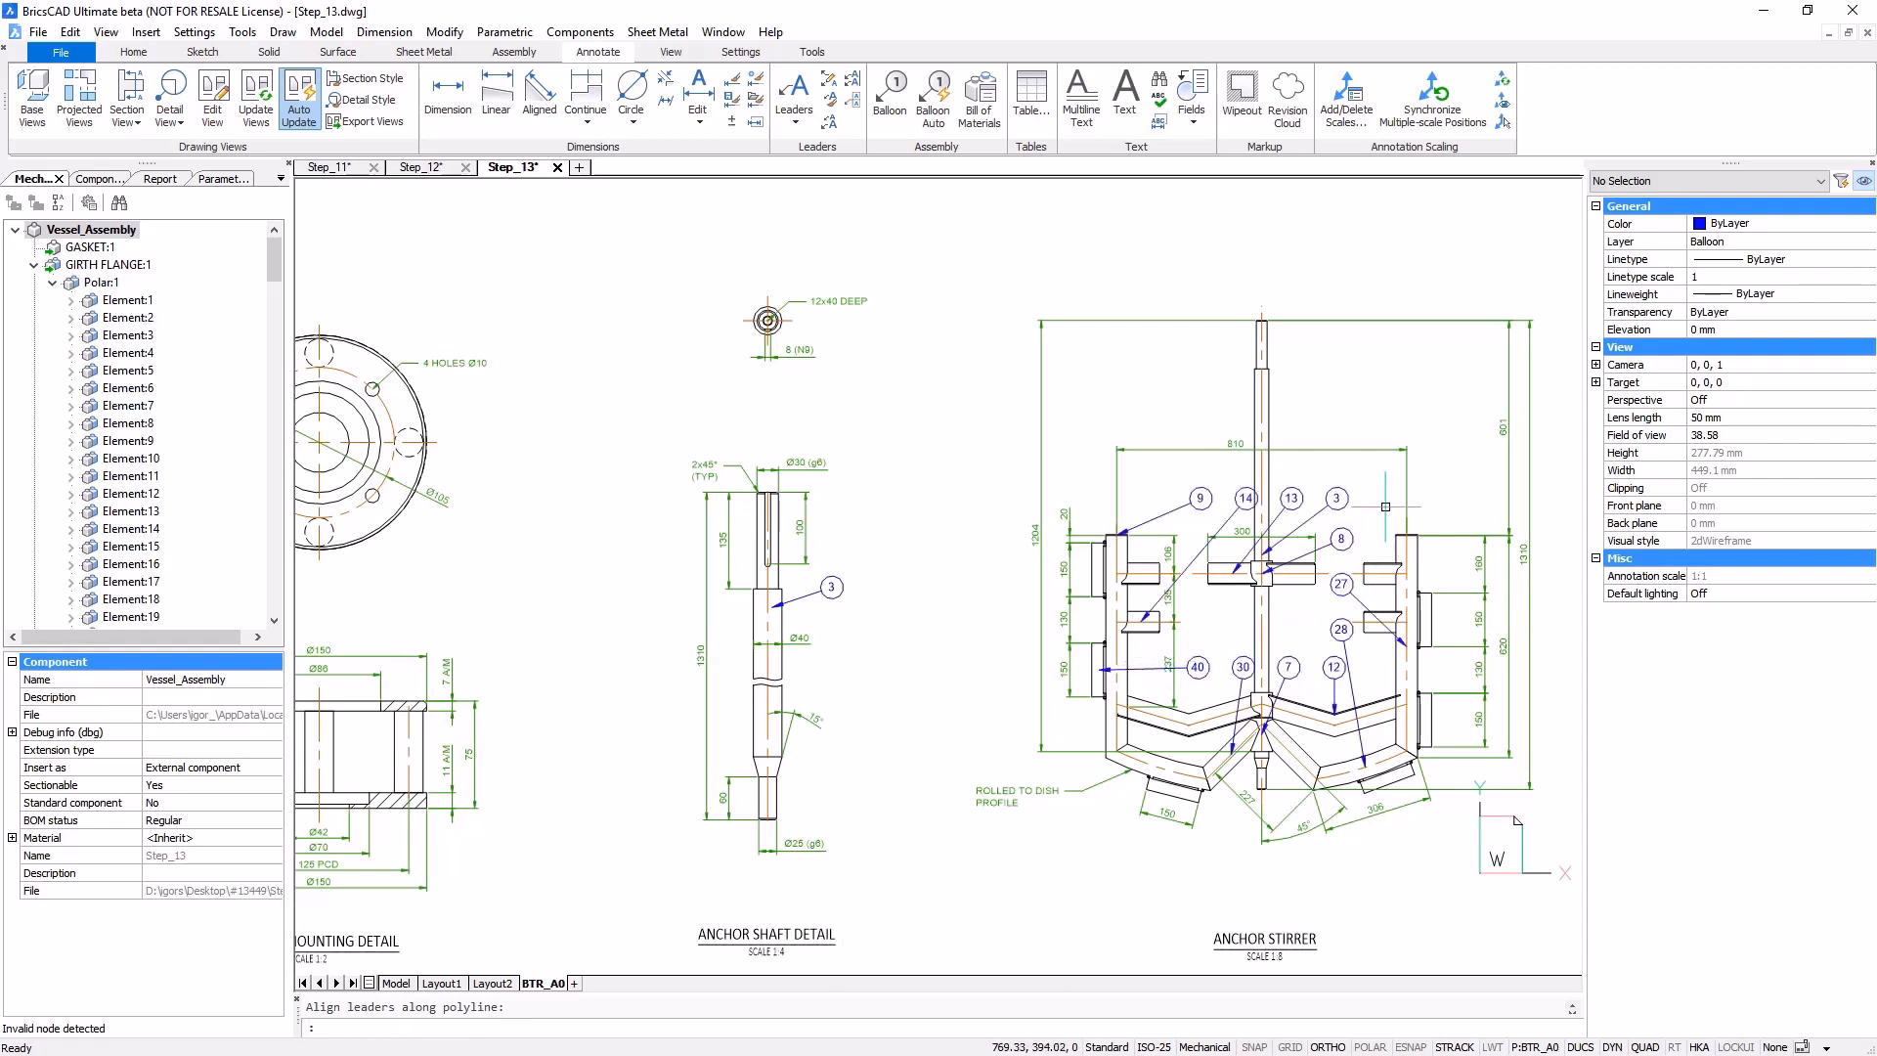
- Open the drawing Step_15.dwg from the #13449 folder
scroll(1385, 506, down, 5)
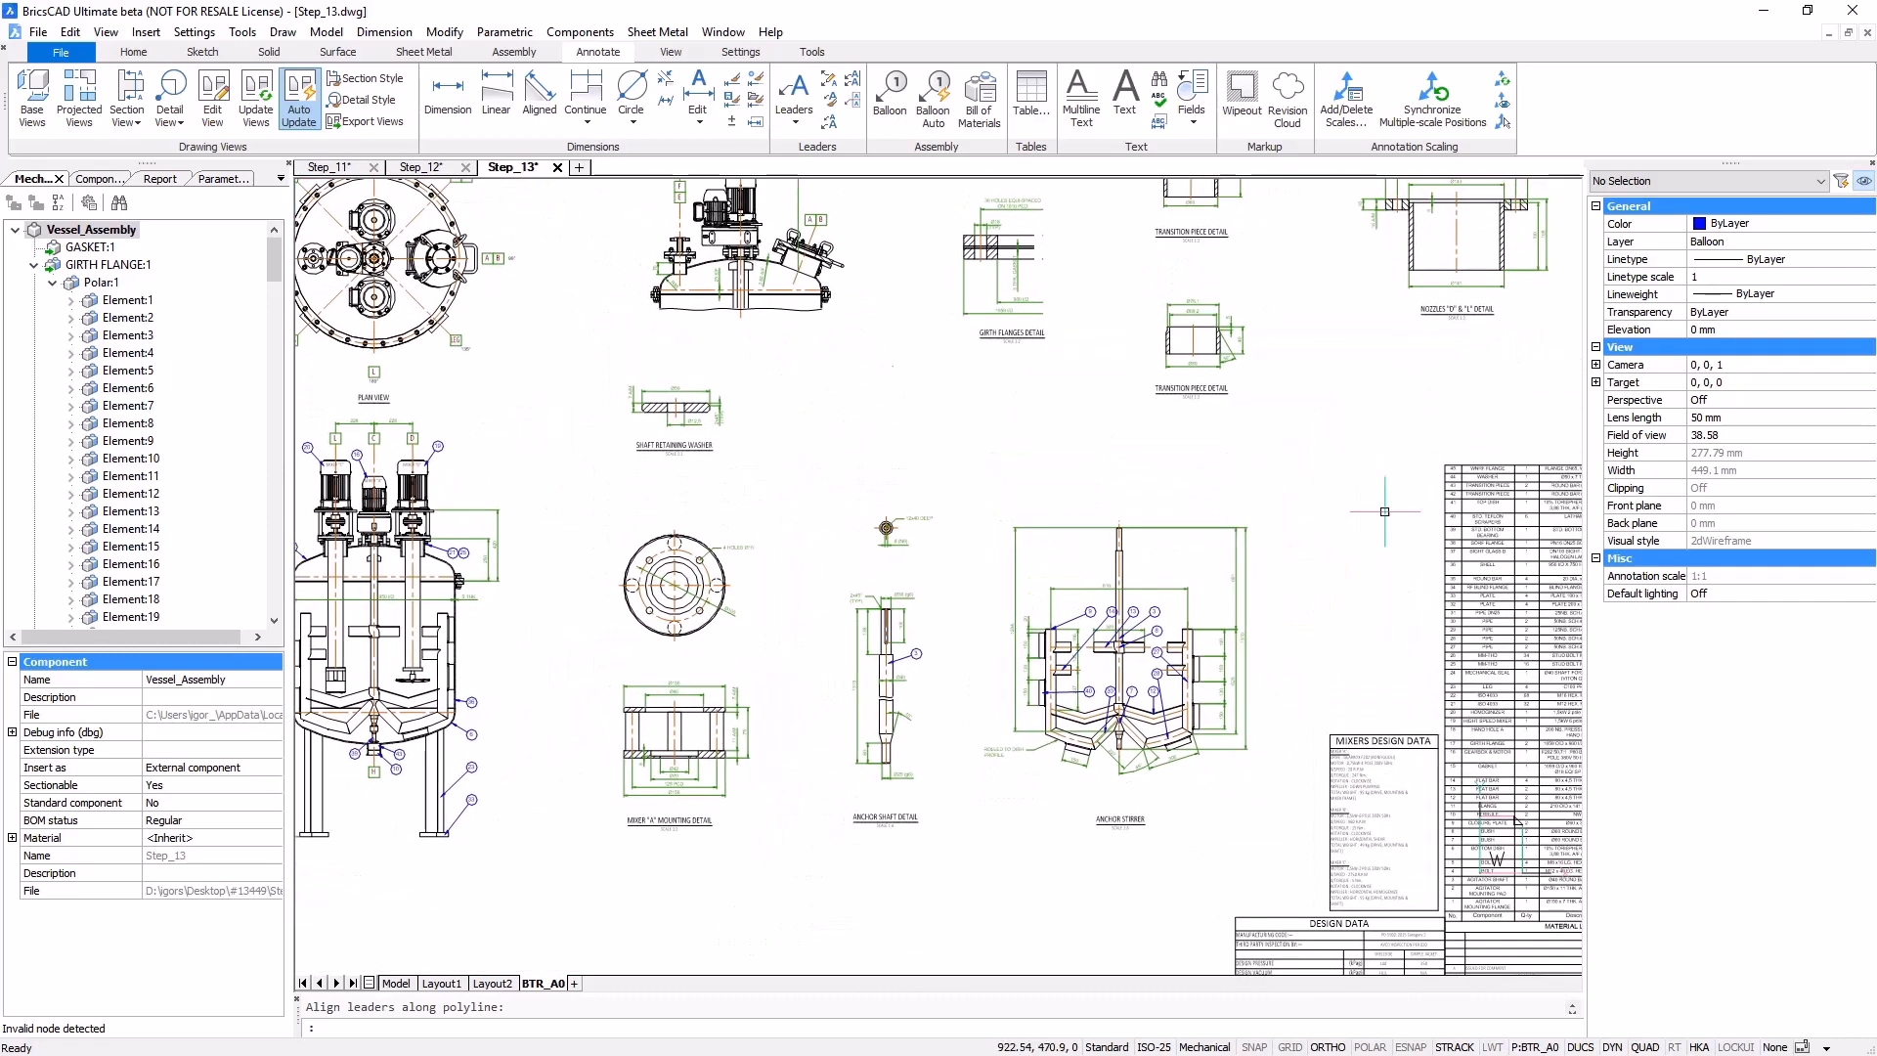
click(60, 51)
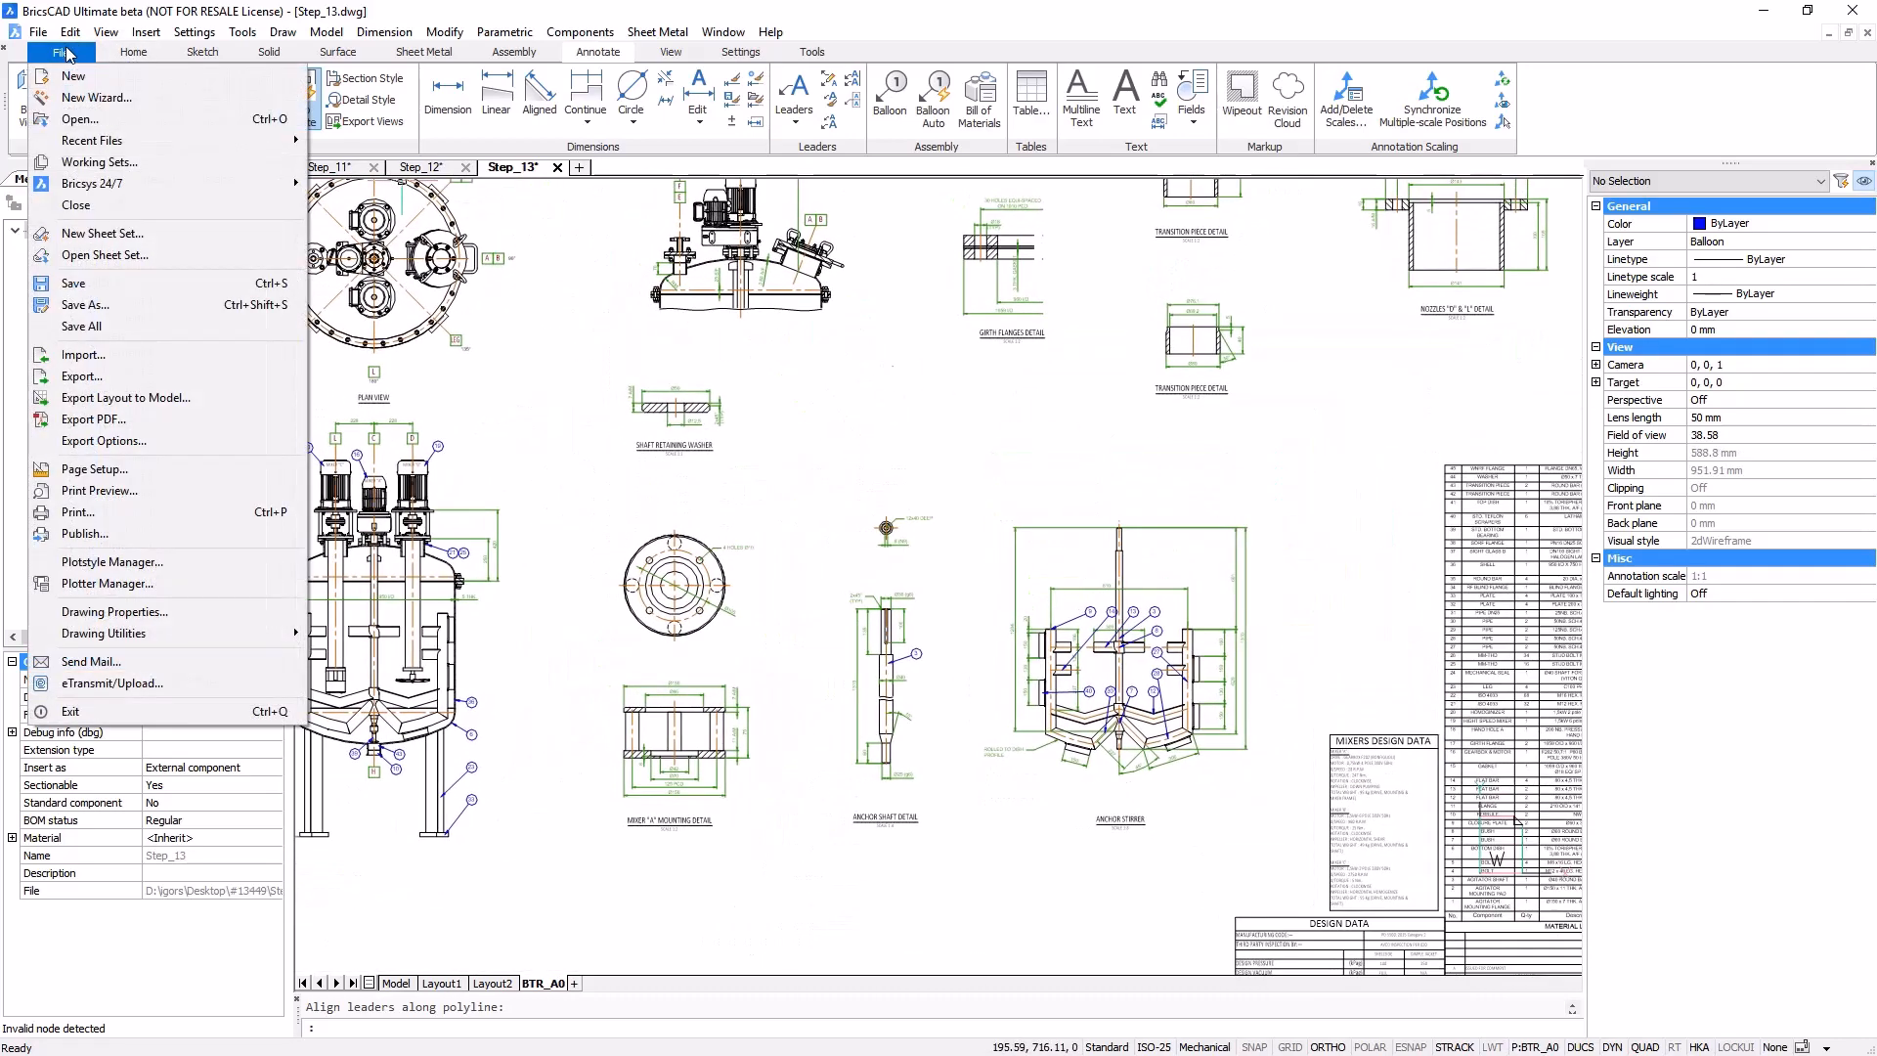
click(85, 119)
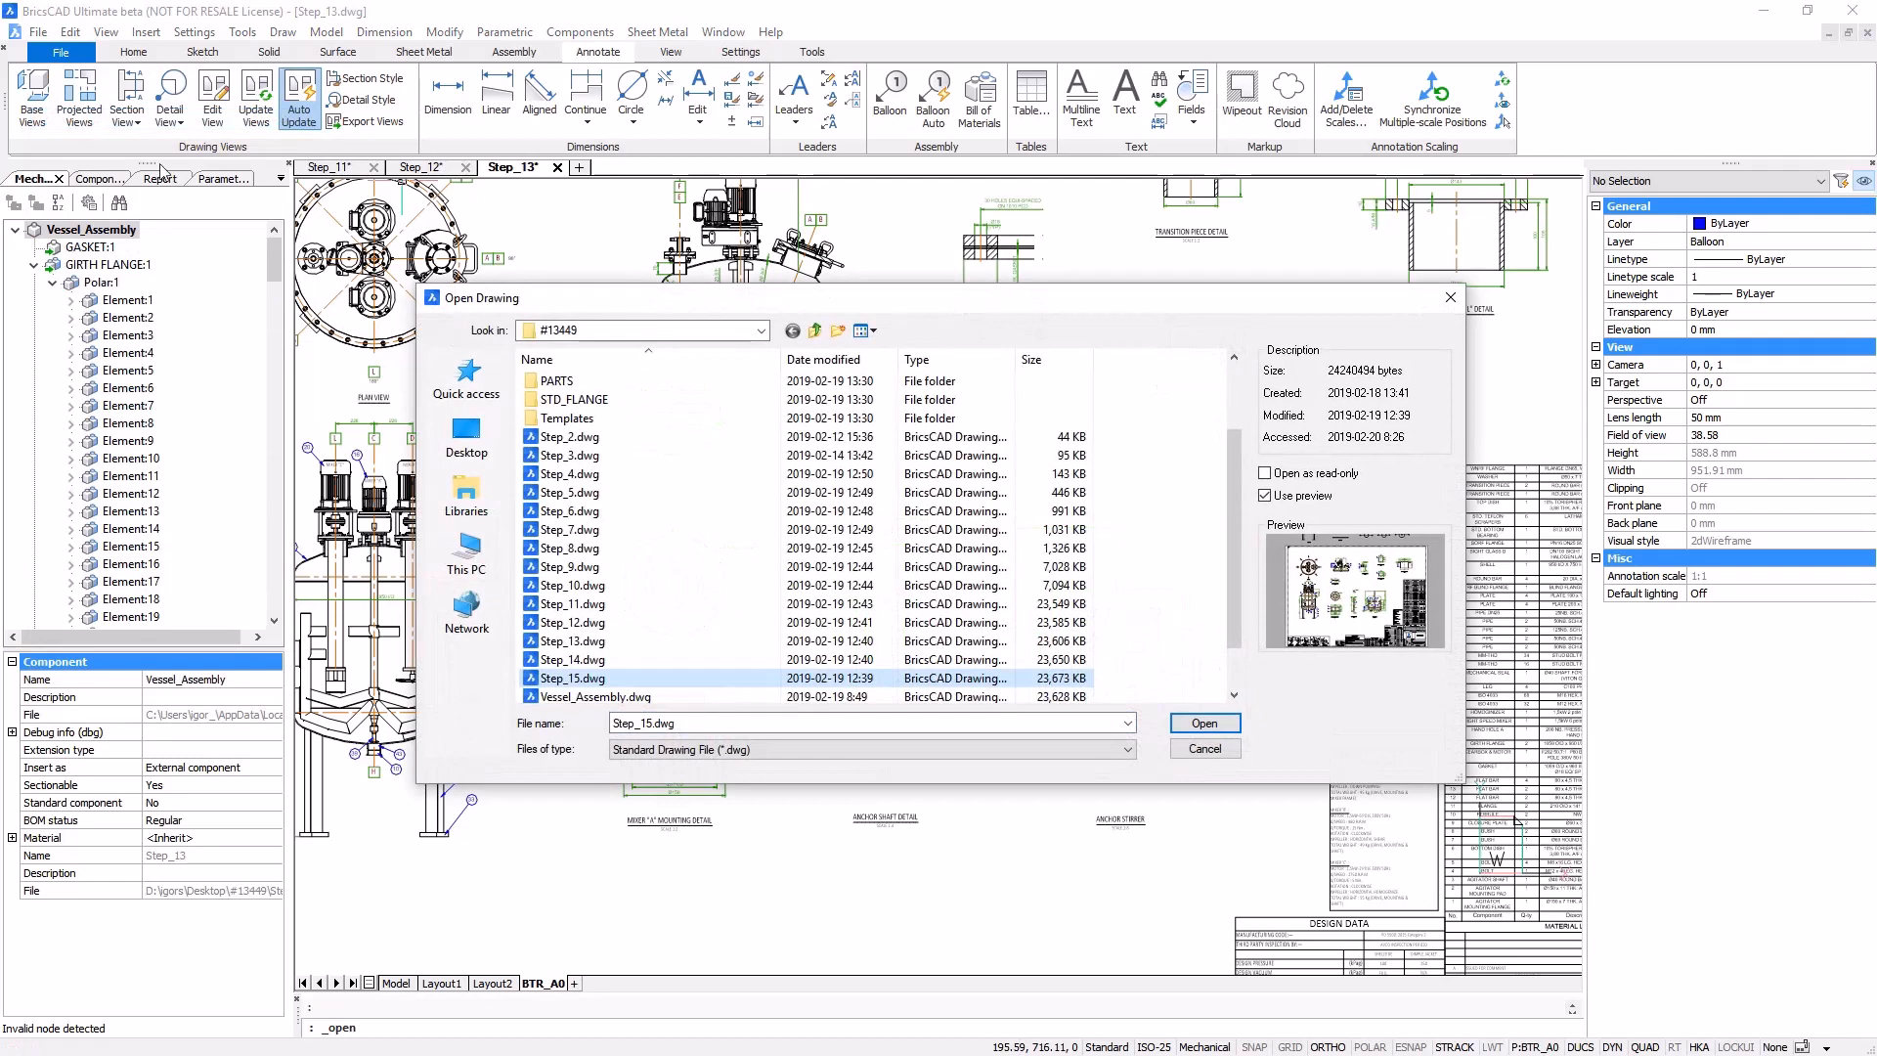
click(1204, 723)
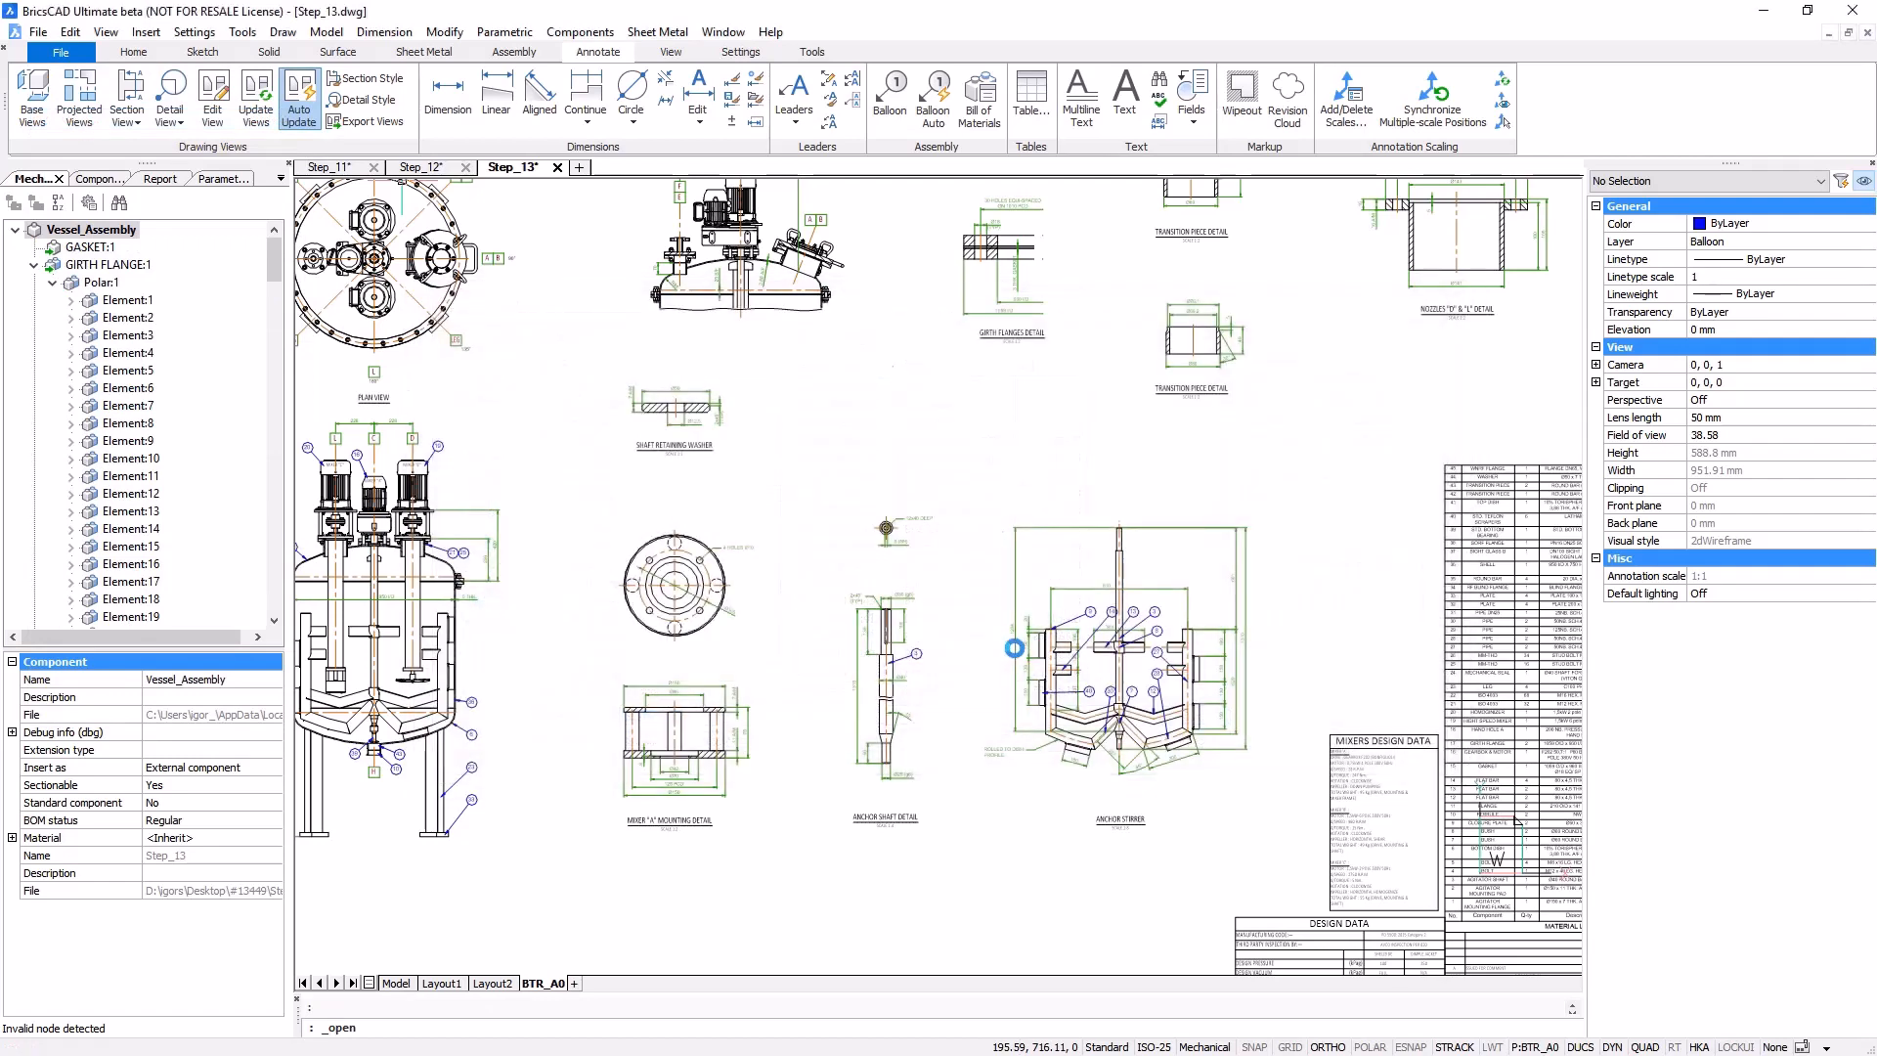